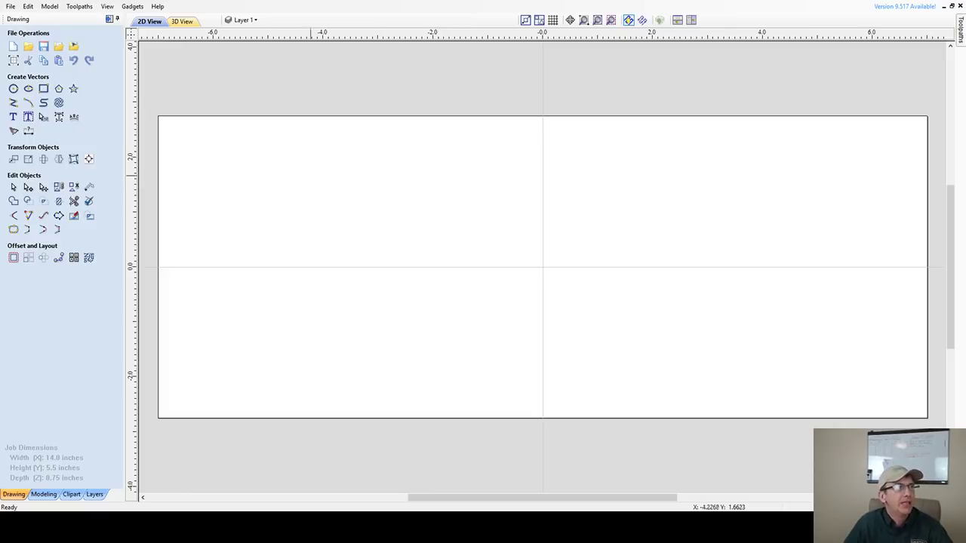
- Open Job Setup for the 14.0 x 5.5 x 0.75 inch maple board
click(13, 60)
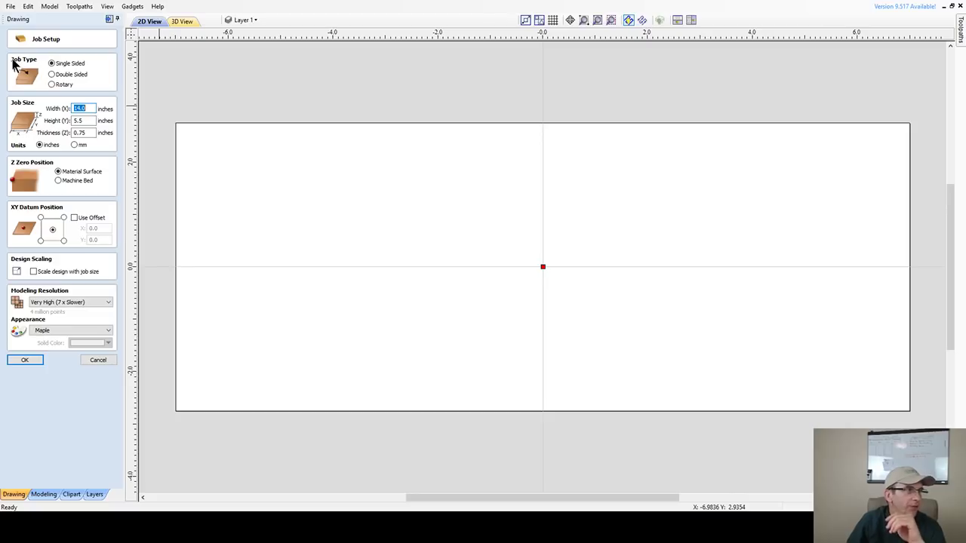
- Make the job double-sided with Z zero measured from the machine bed
key(Return)
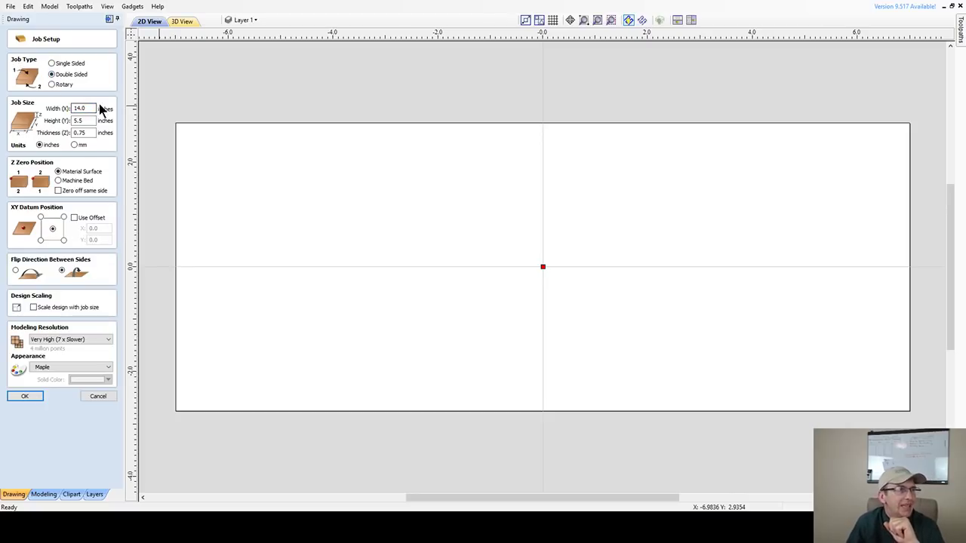
drag(94, 109, 48, 111)
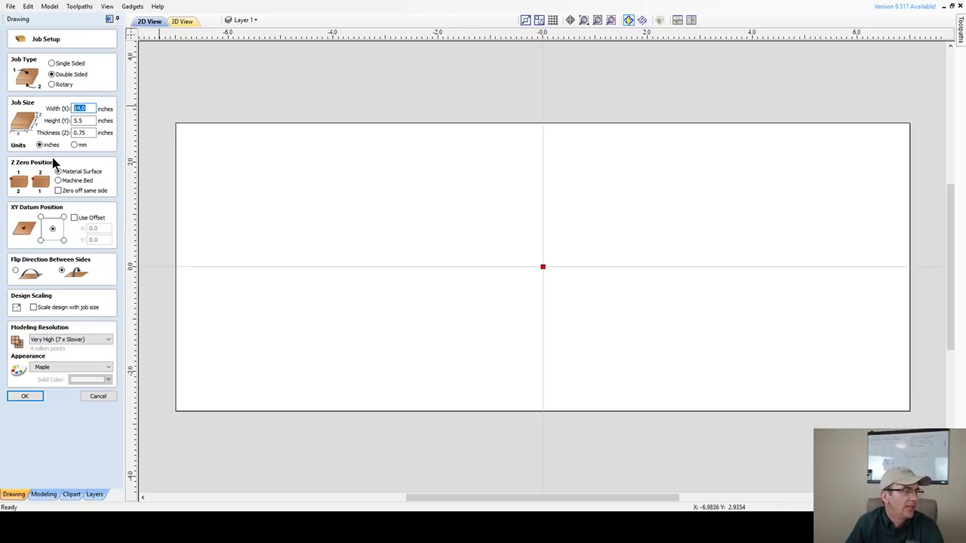
click(58, 182)
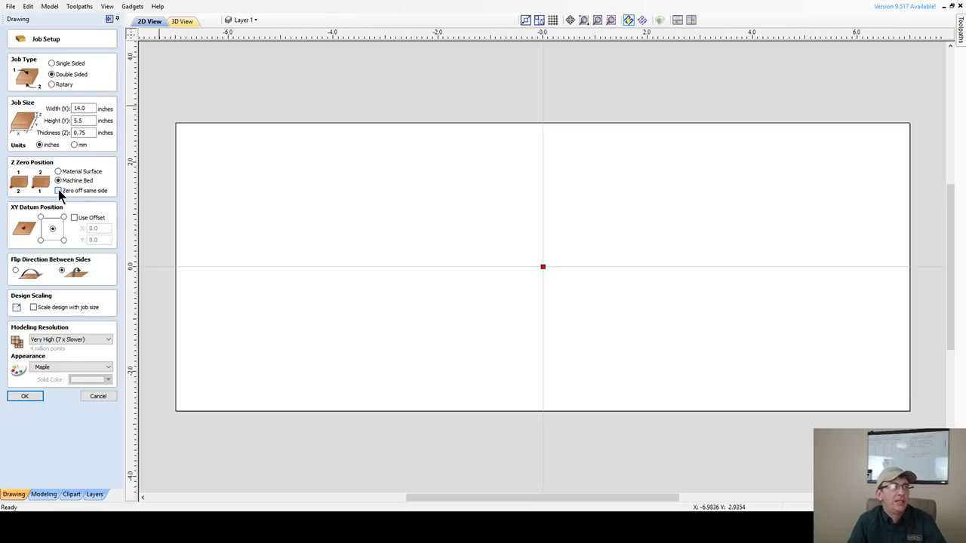
- Leave same-side zeroing off and place the XY datum at the lower-left corner
click(58, 191)
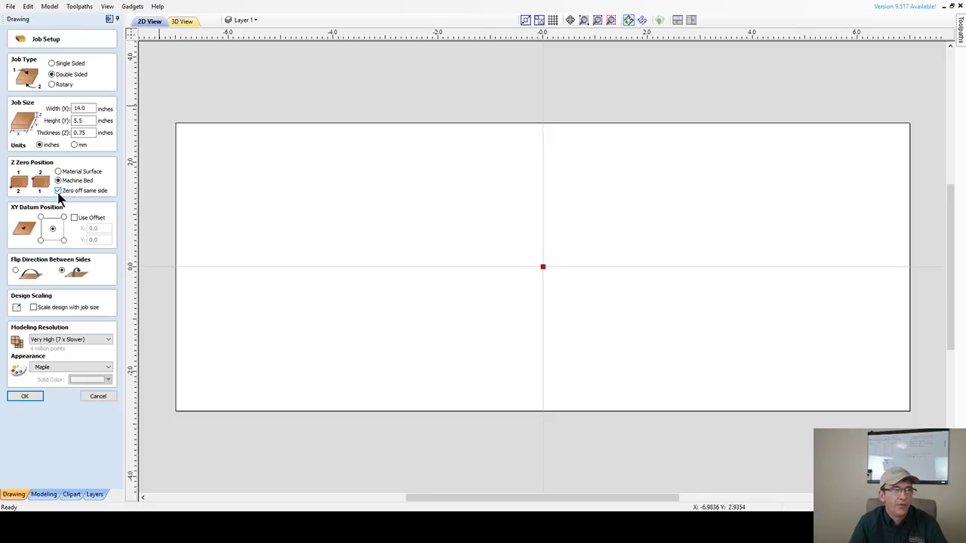
click(59, 191)
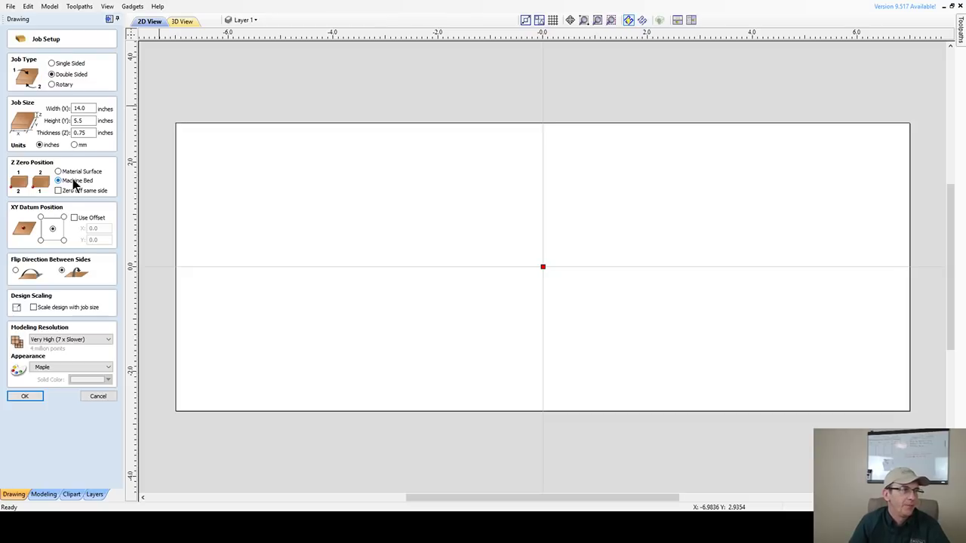
click(41, 240)
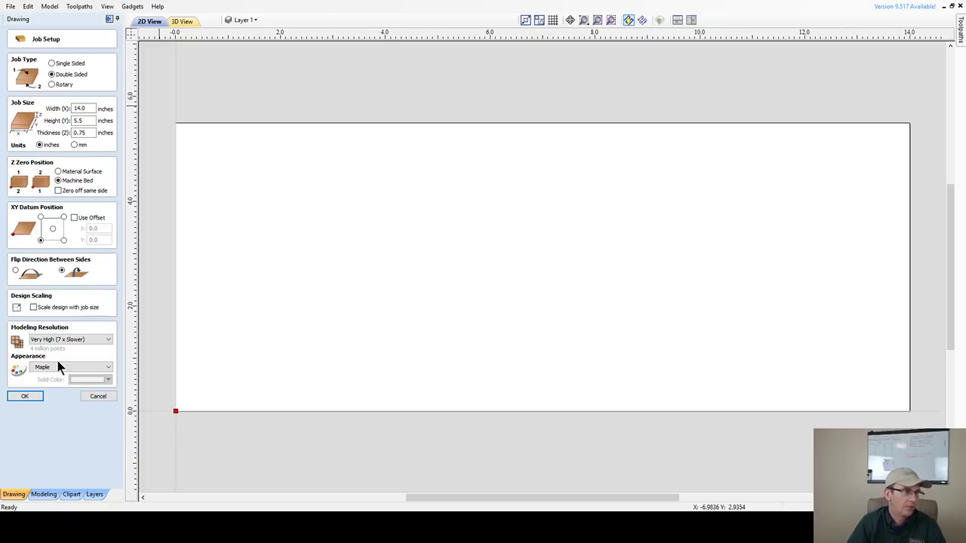
- Apply the 14.0 x 5.5 x 0.75 inch job setup to get a blank sheet
click(27, 398)
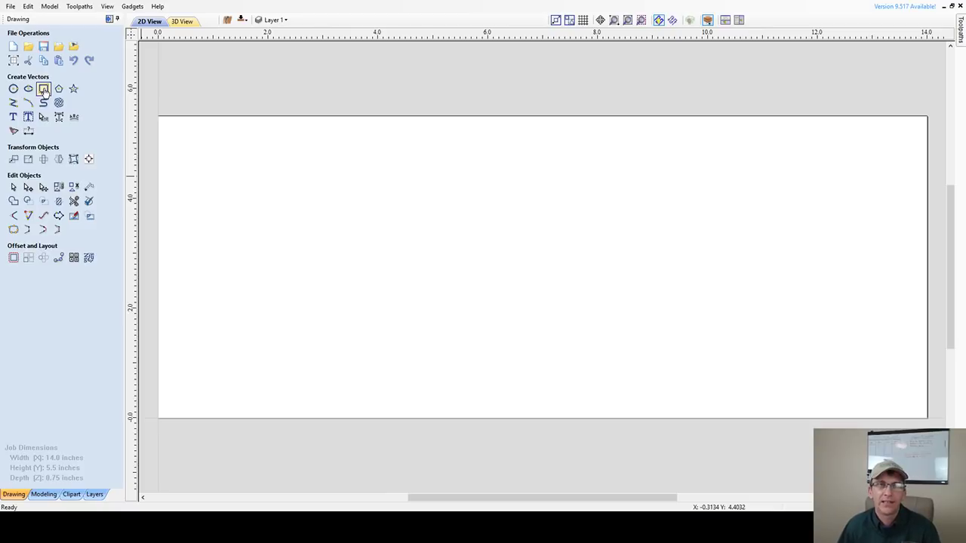
- Bring up the Draw Rectangle form and select its Width value
click(44, 89)
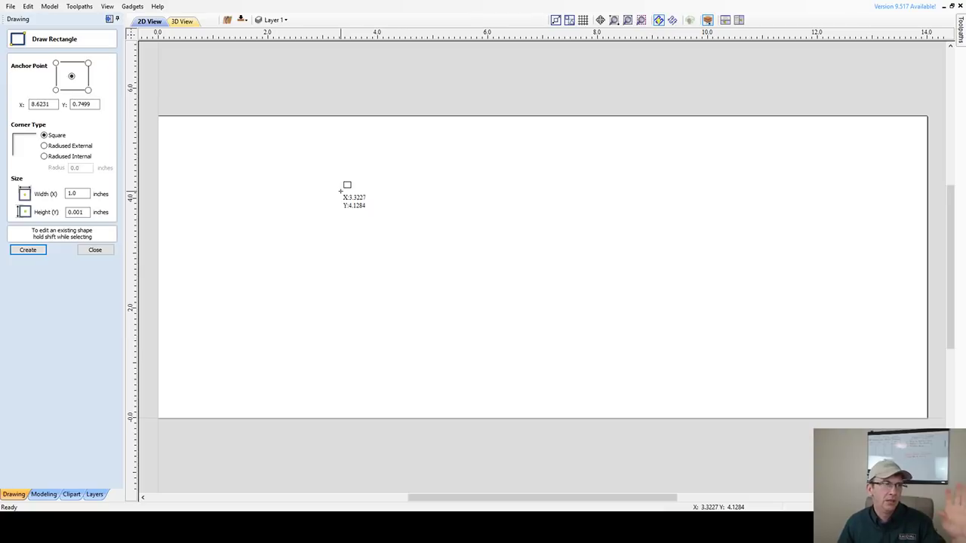
double_click(86, 193)
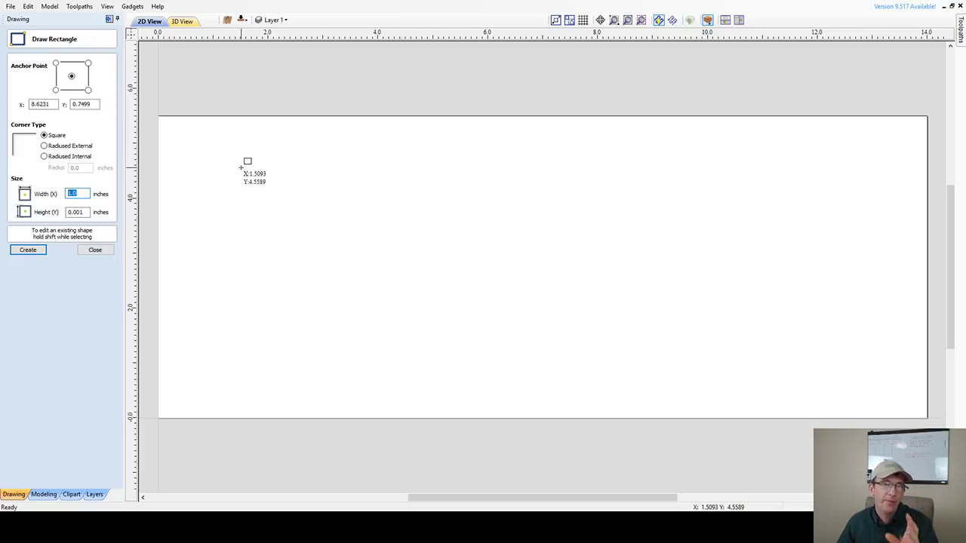
- Draw a rectangle and size it to 6 inches wide by 0.75 inches high
drag(241, 168, 446, 231)
double_click(71, 194)
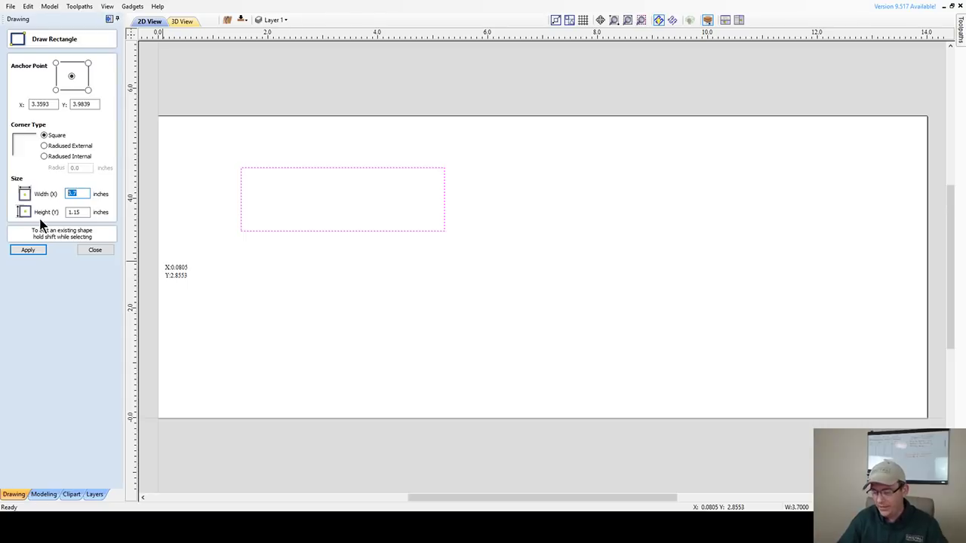
text(6)
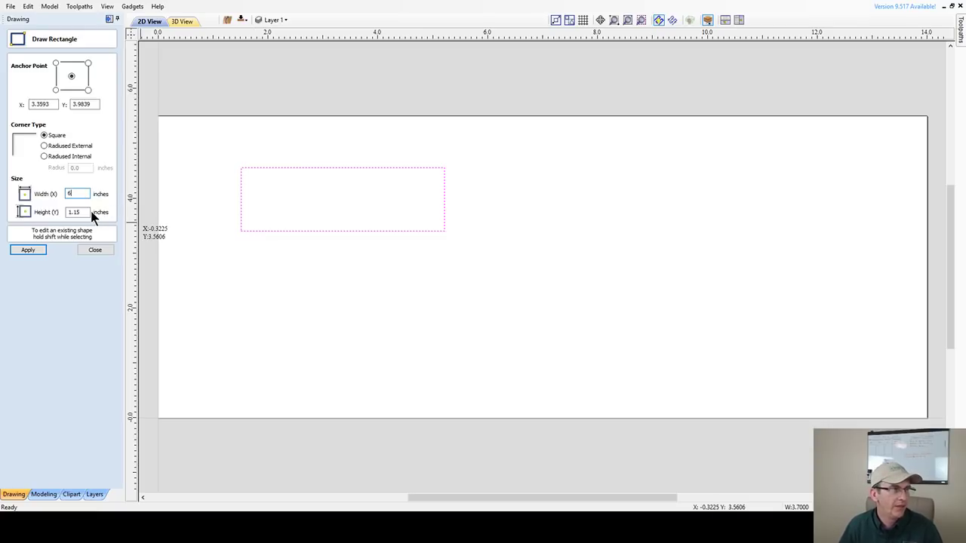
drag(81, 212, 64, 212)
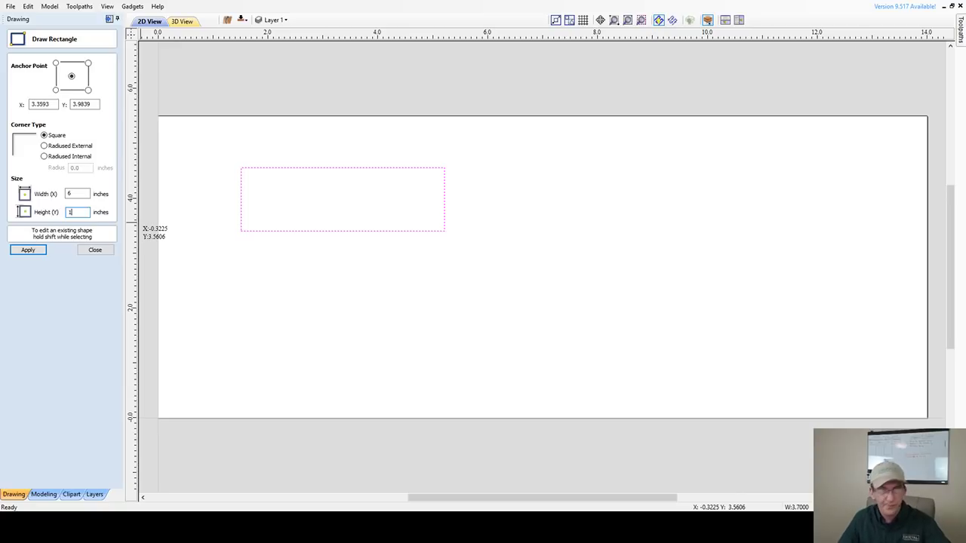
key(BackSpace)
text(.75)
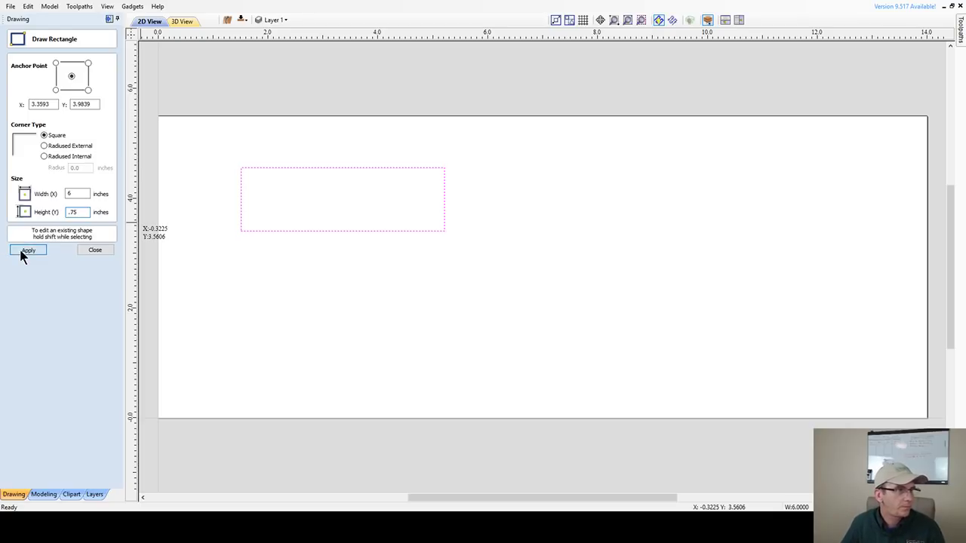
click(24, 251)
click(87, 251)
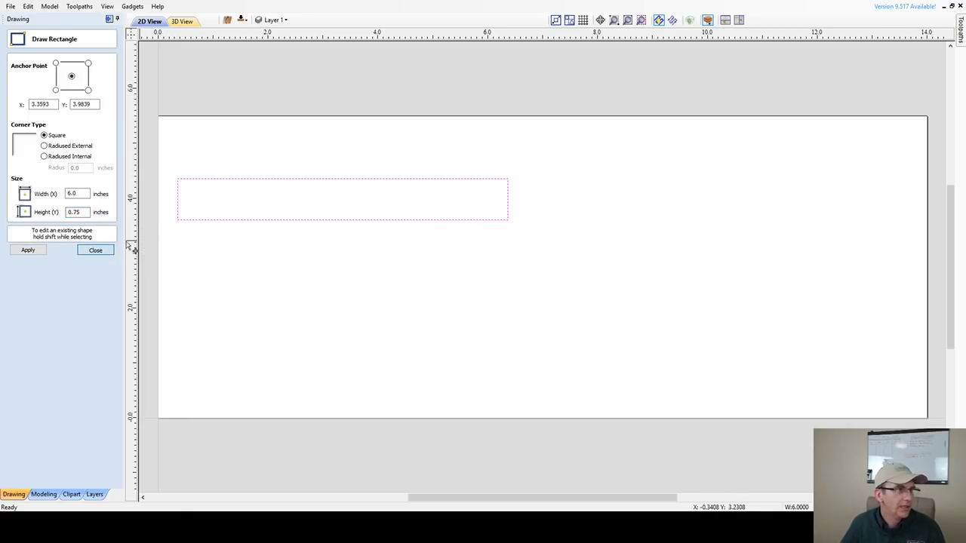
- Move the 6.0 x 0.75 inch rectangle up and right toward the board centre
drag(271, 221, 347, 237)
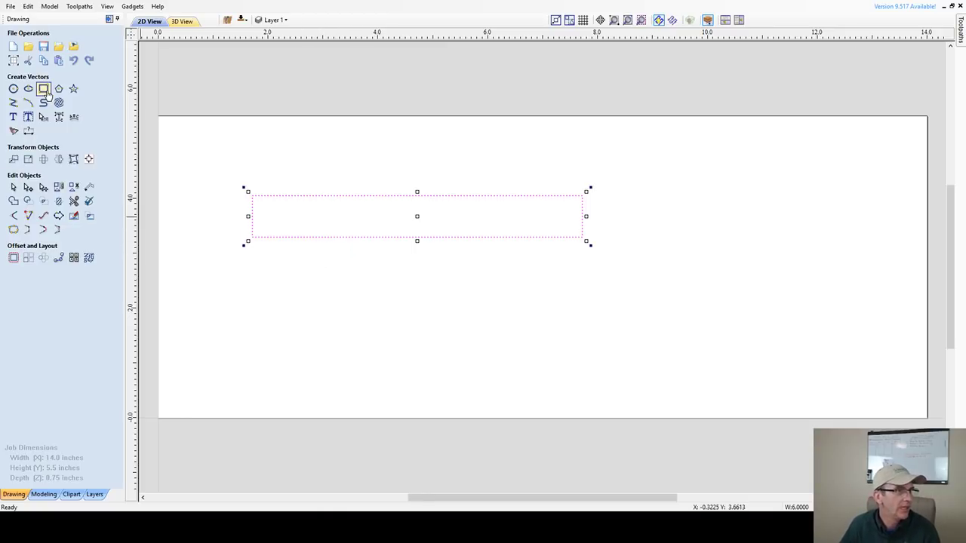
- Set a 0.3 inch outward offset with rounded corners for the rectangle
click(14, 259)
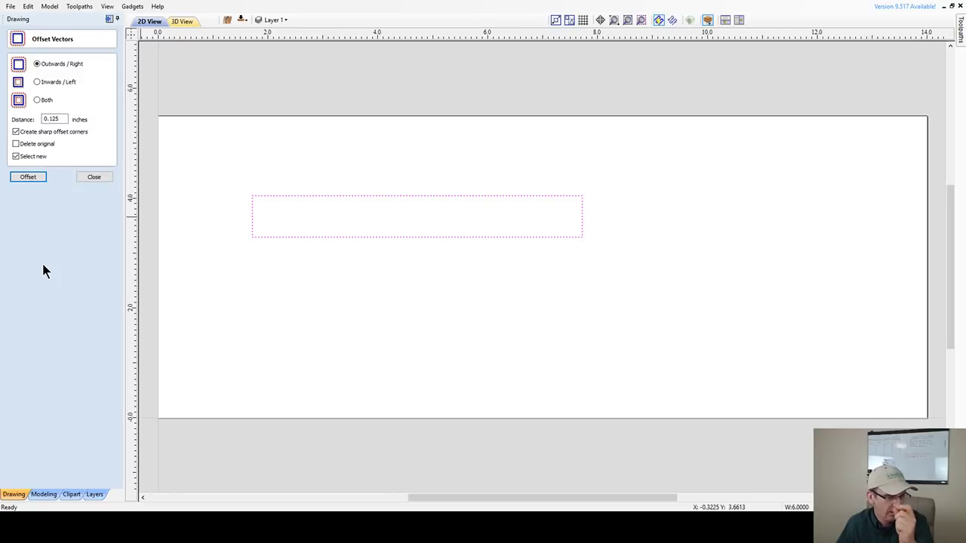
click(63, 119)
drag(62, 119, 40, 120)
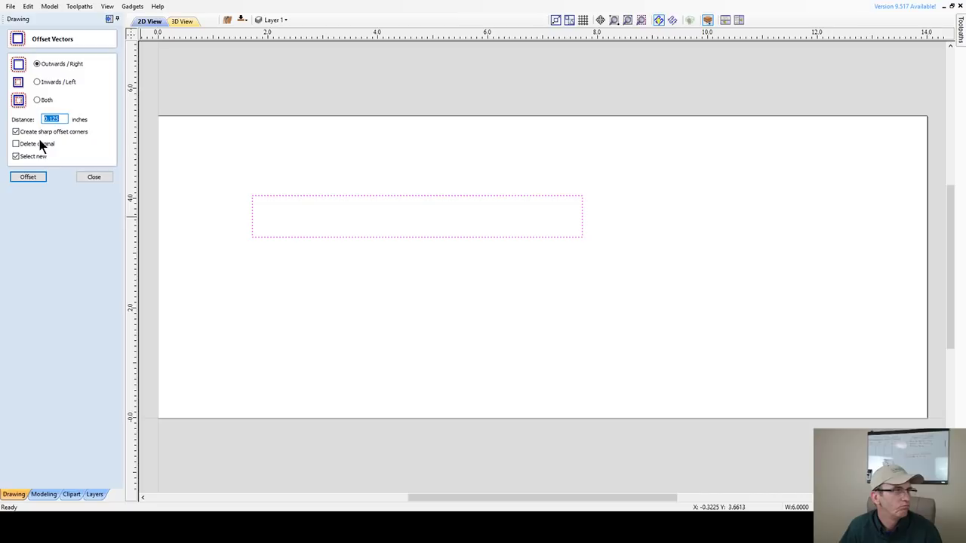
text(.)
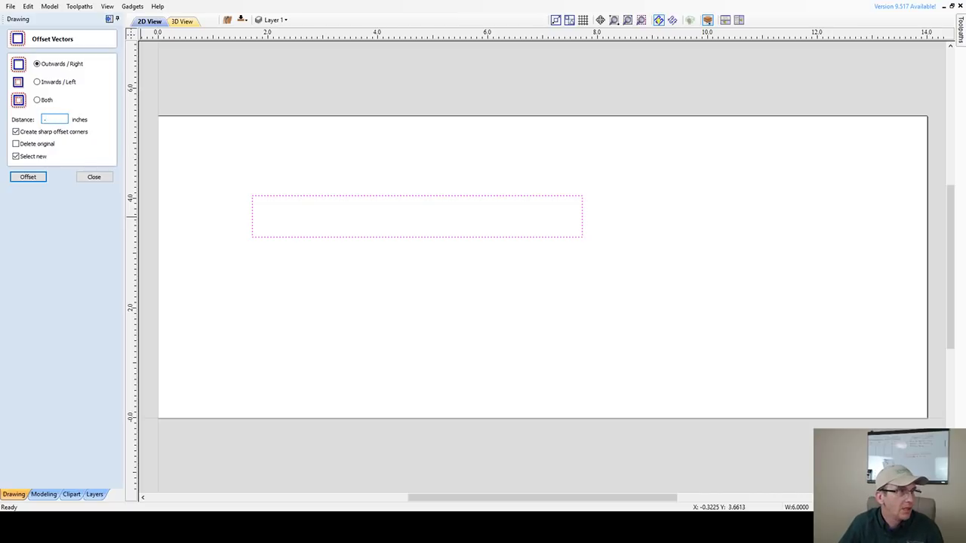
text(3)
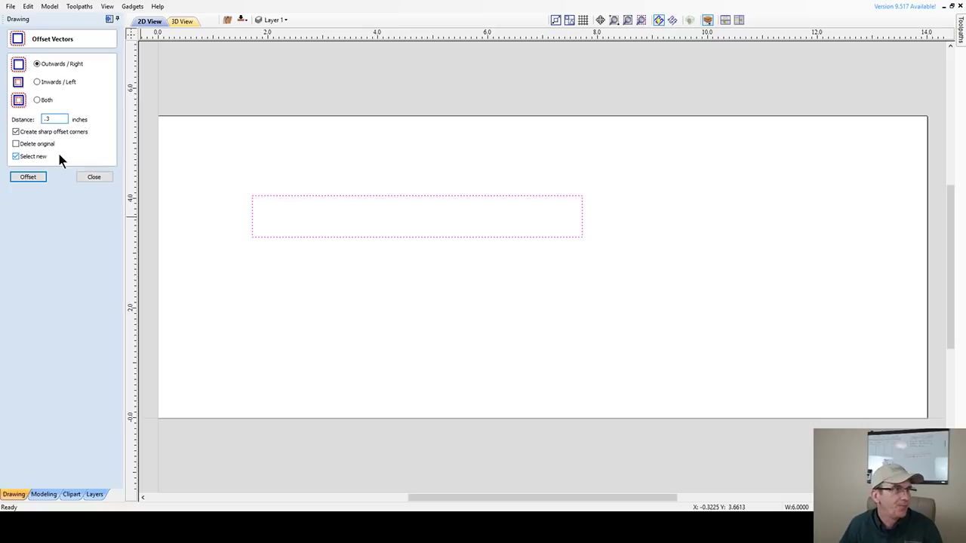
click(14, 133)
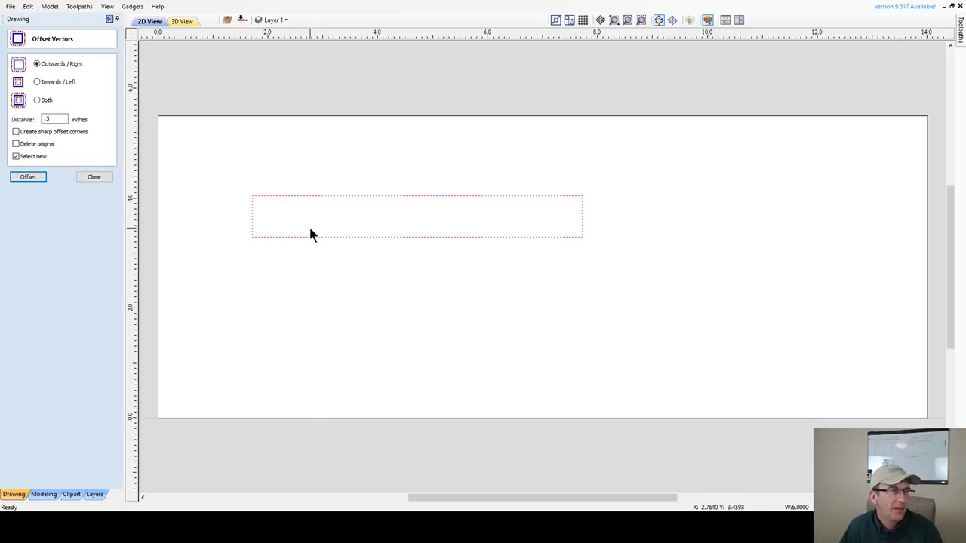
click(298, 194)
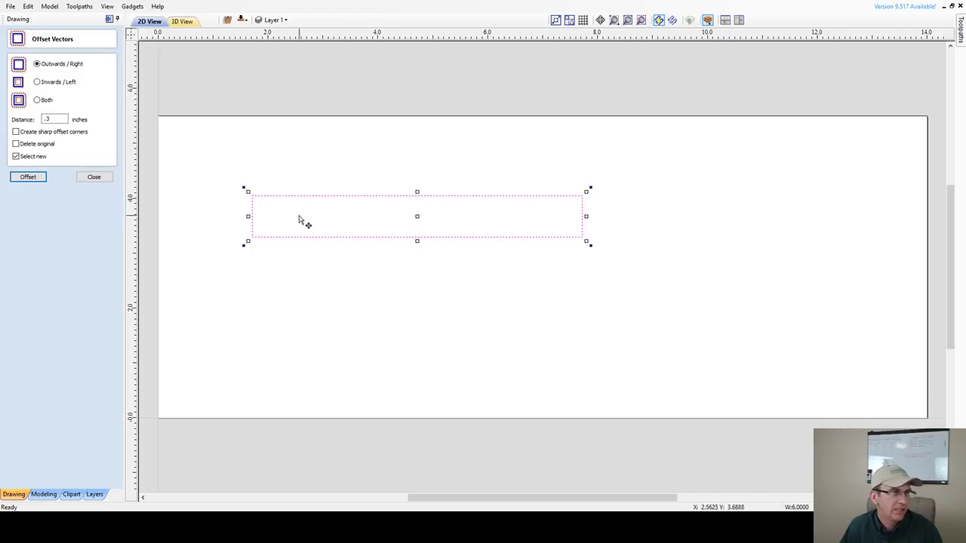
click(109, 178)
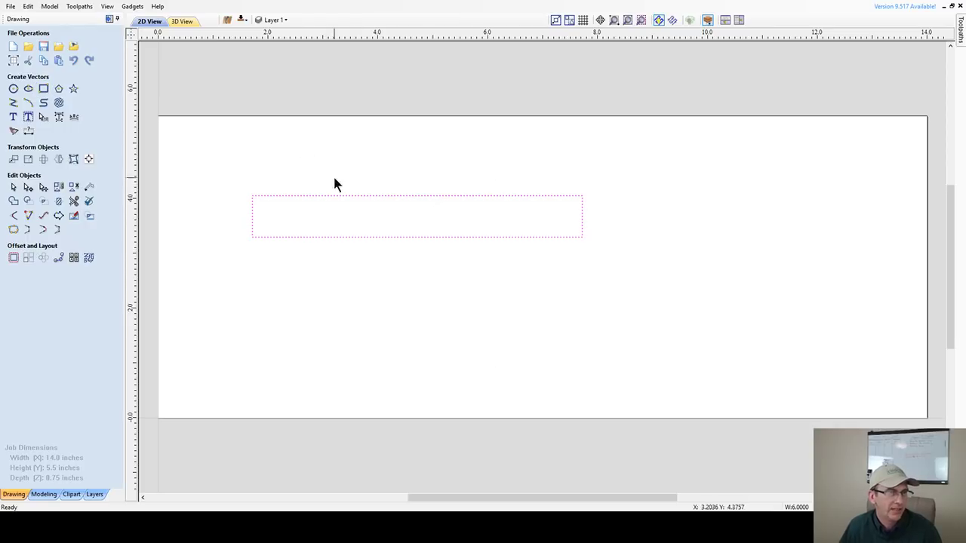
- Give the 6.0 x 0.75 inch rectangle 0.125 inch radiused external corners
click(43, 88)
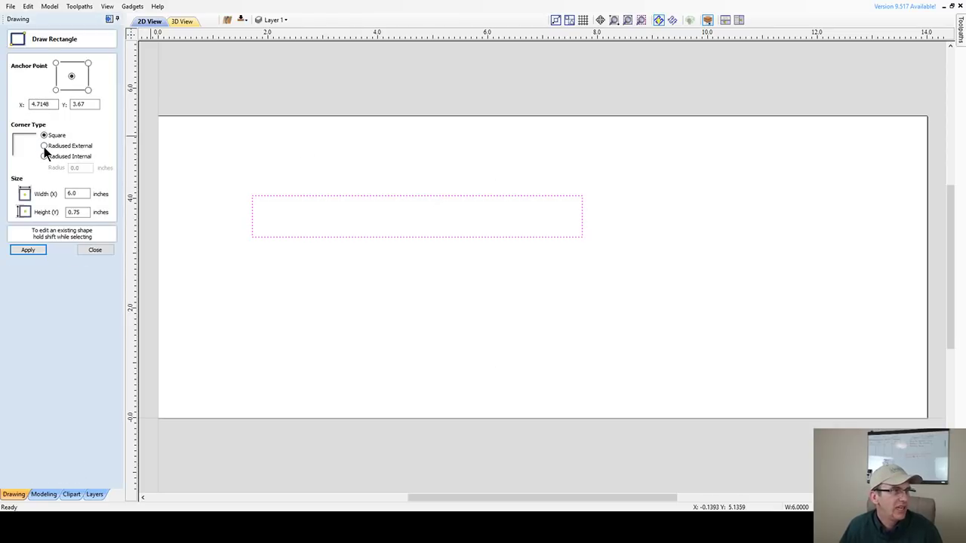
click(43, 147)
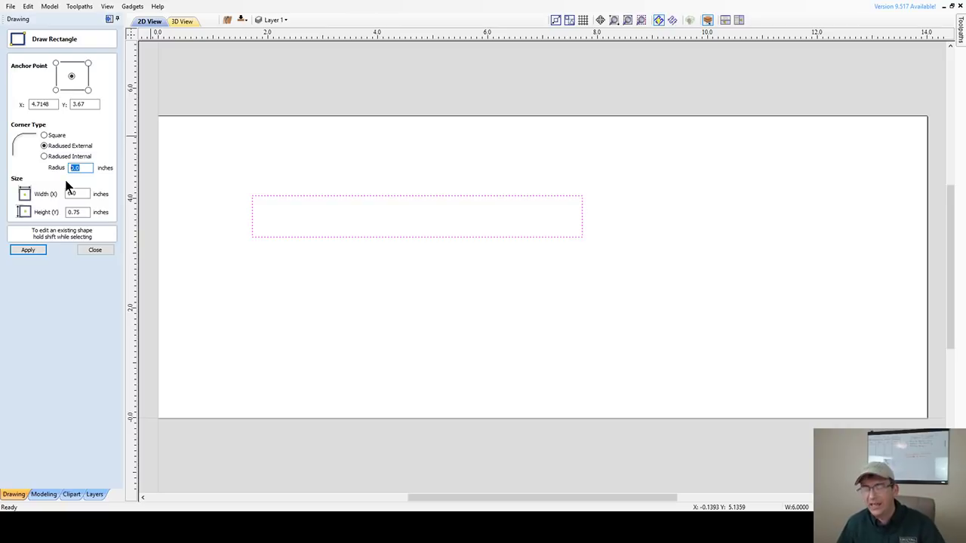
text(.125)
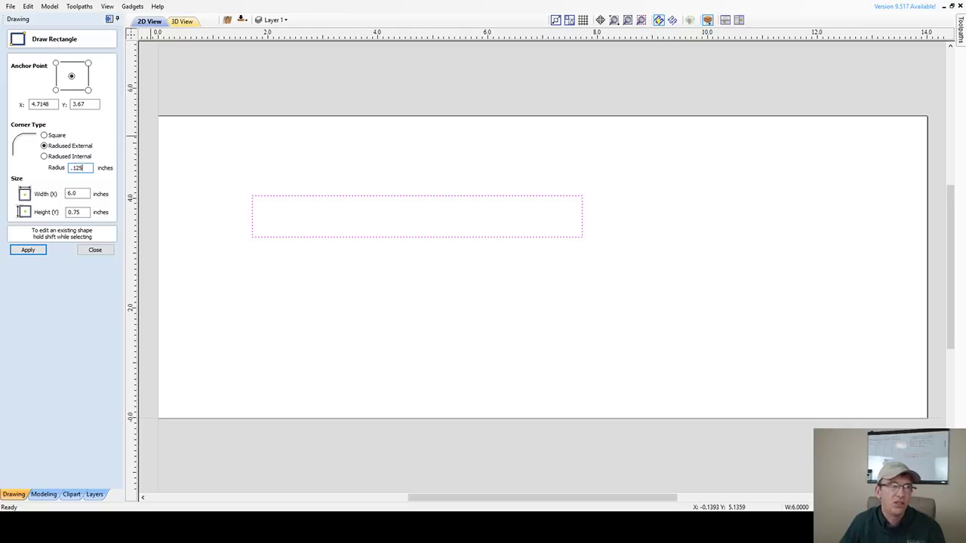
click(37, 250)
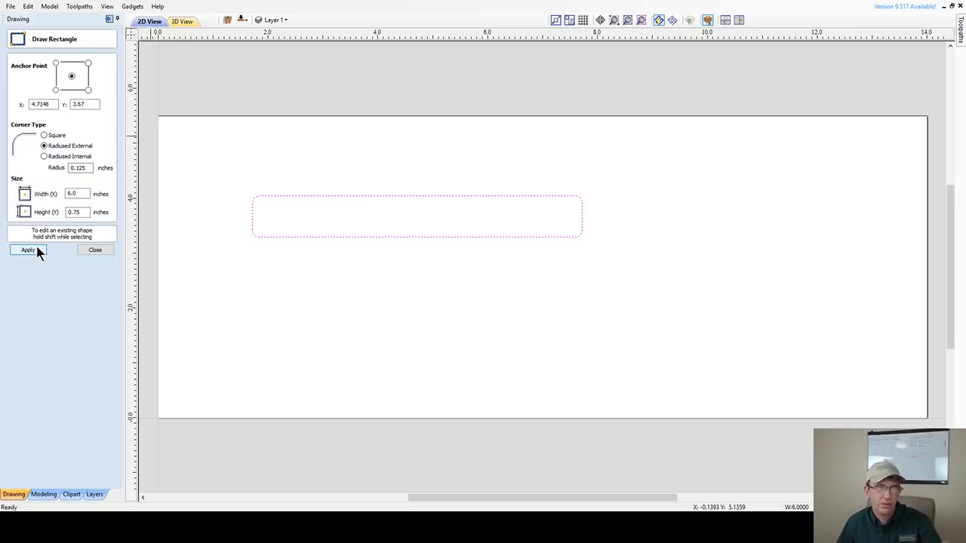
click(96, 251)
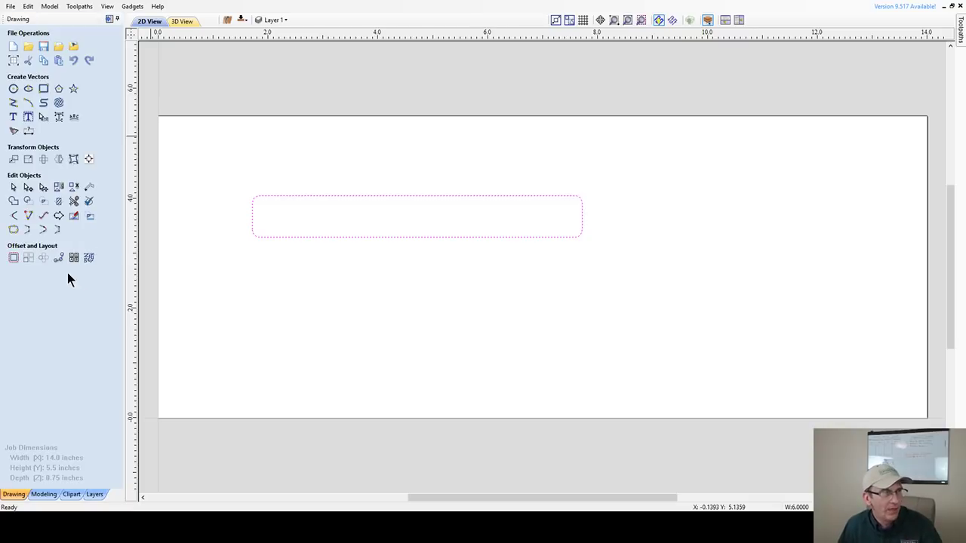
- Offset the rounded rectangle 0.3 inch outward and confirm the outline is 6.6 x 1.35 inches
click(14, 260)
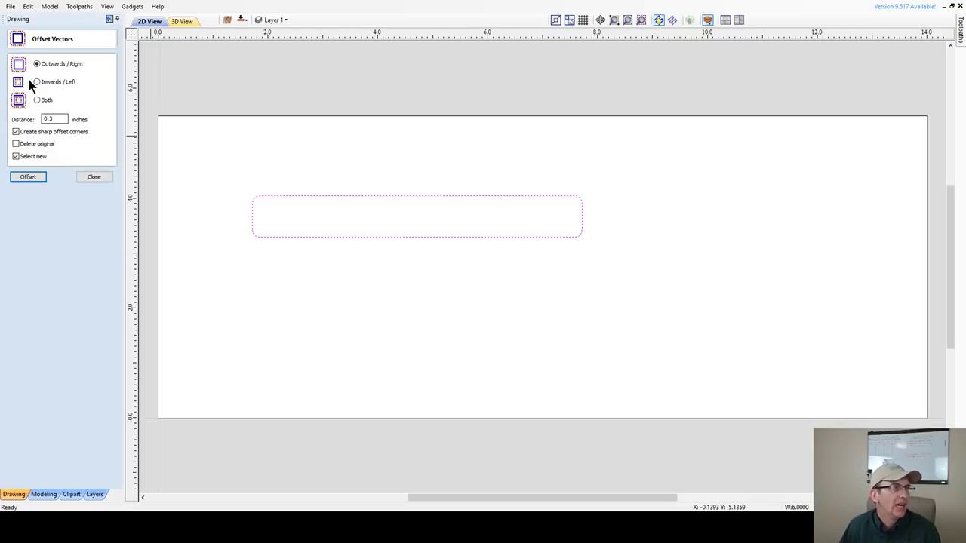
click(28, 177)
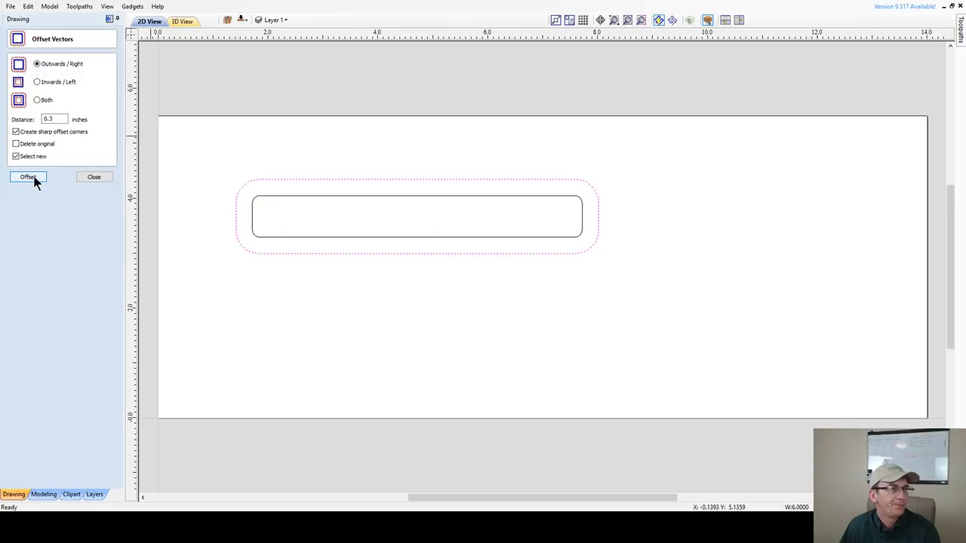
click(94, 177)
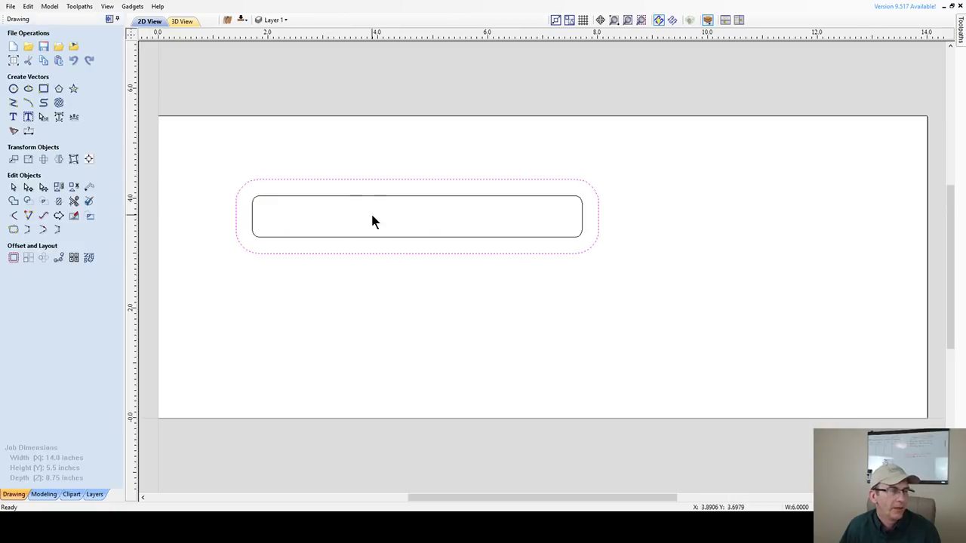
click(27, 160)
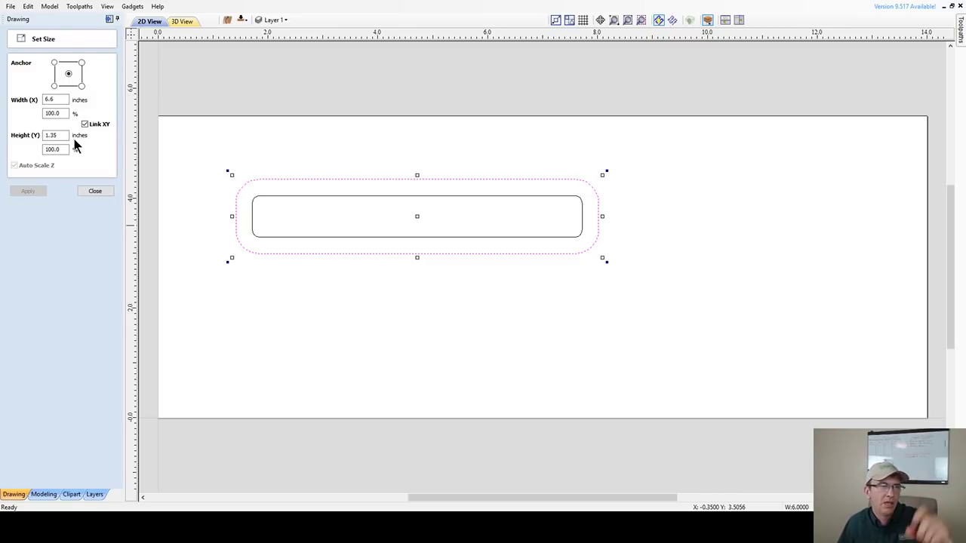
click(96, 193)
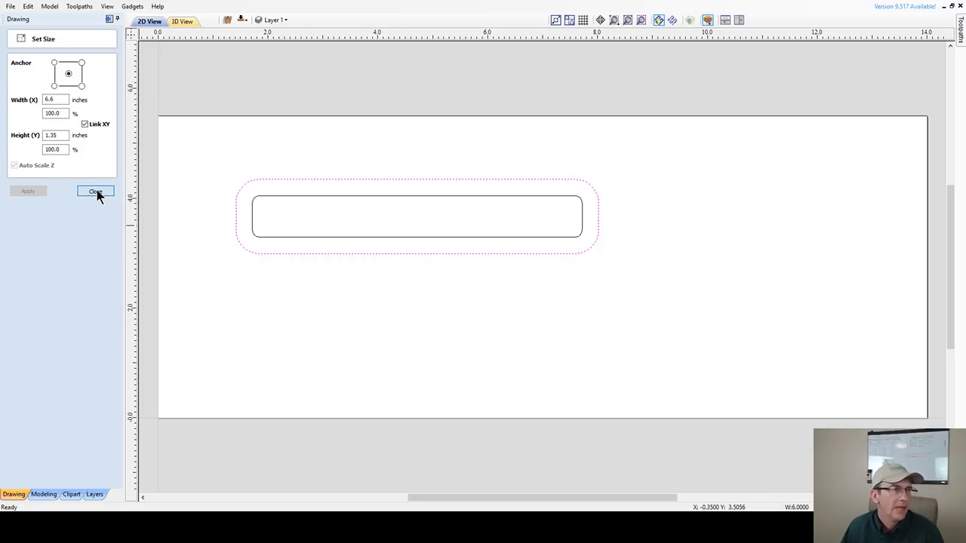
- Clear the selection and pick the 6.6 by 1.35 inch outer offset outline
click(233, 195)
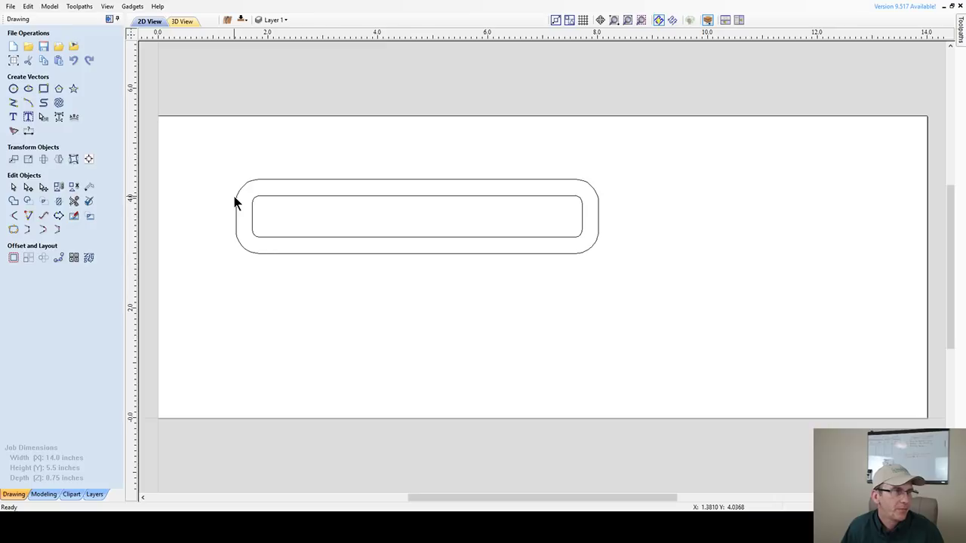
click(235, 198)
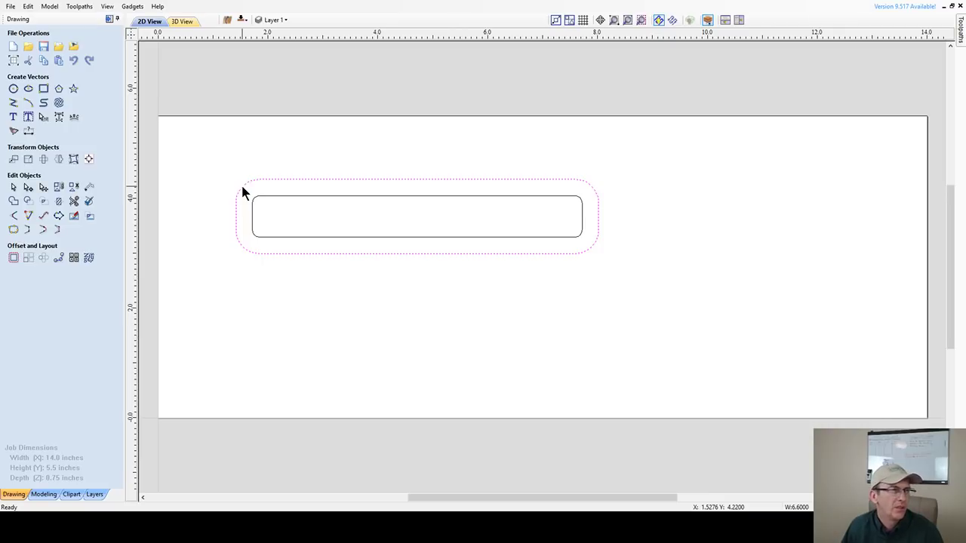
- In Draw Rectangle, change the outer outline's corner radius from 0.425 to 0.125 inch and apply it
click(42, 90)
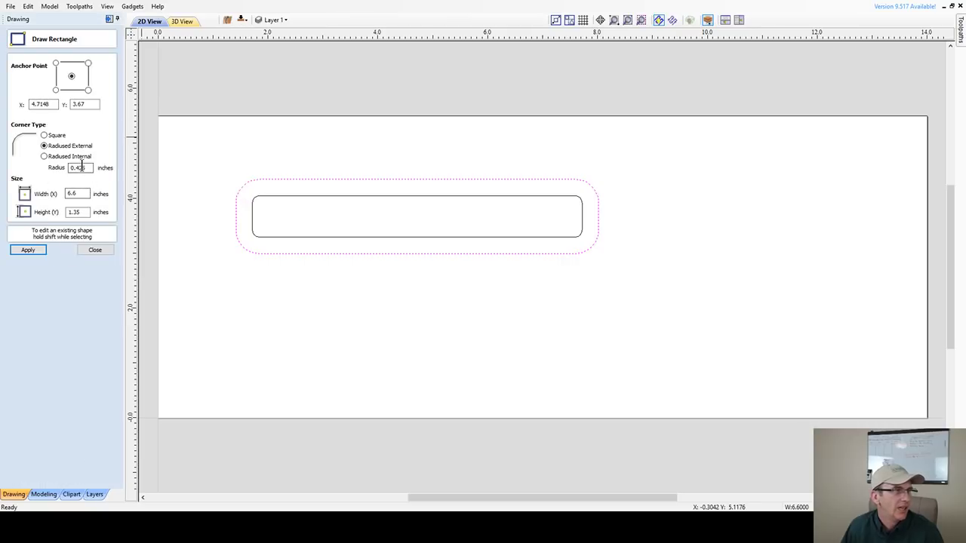
drag(93, 168, 75, 168)
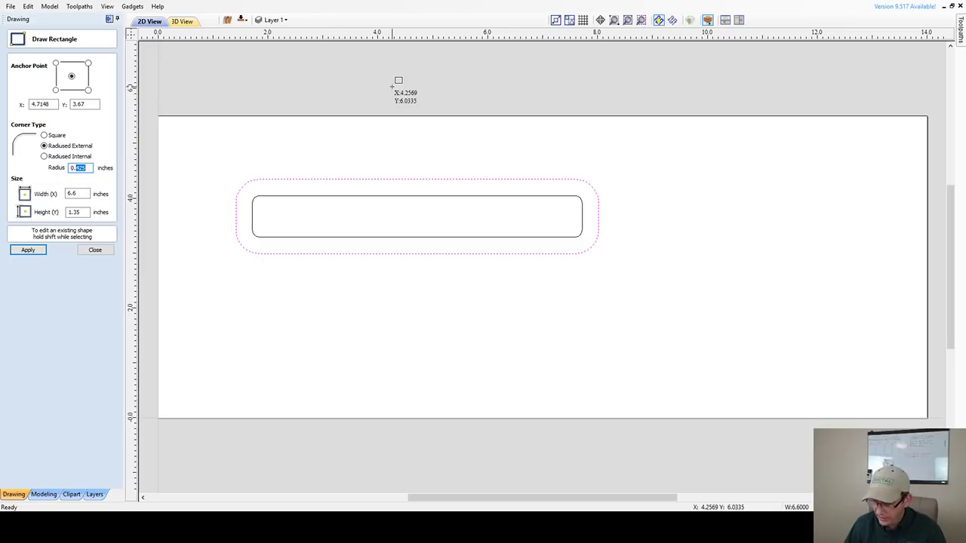
text(125)
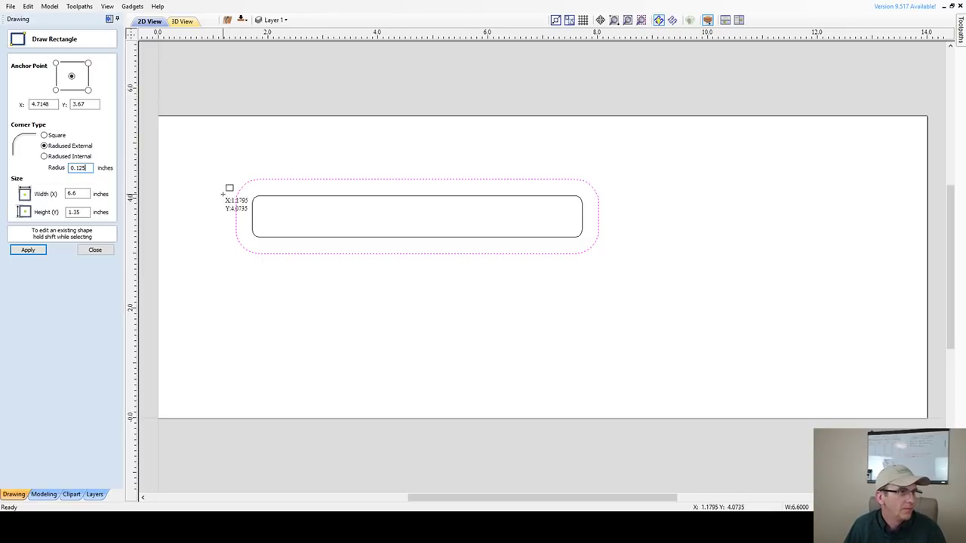
click(27, 250)
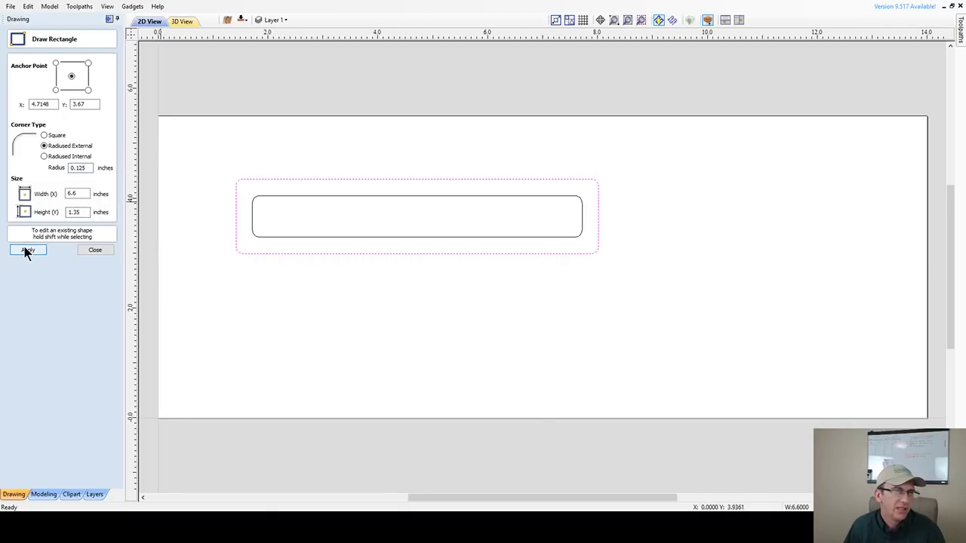
click(98, 252)
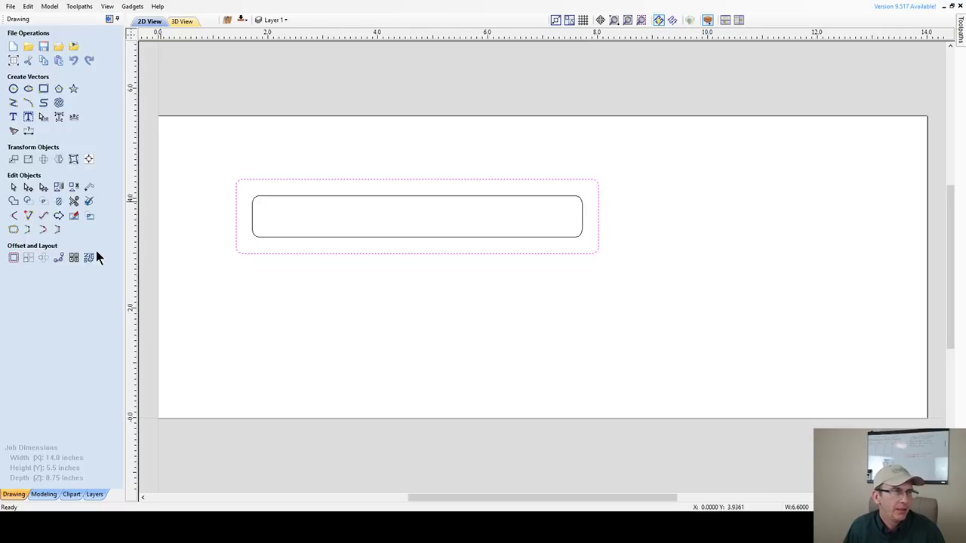
click(313, 252)
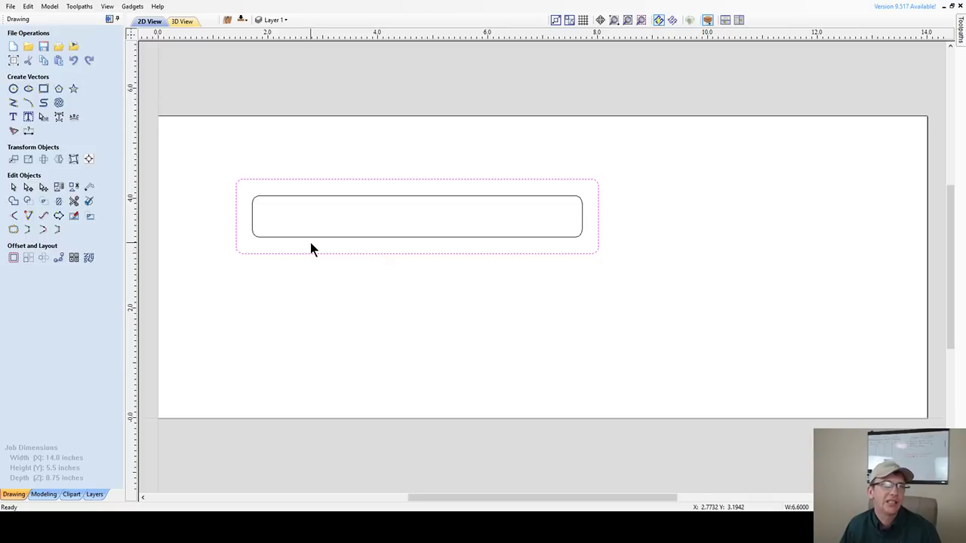
scroll(308, 246, down, 1)
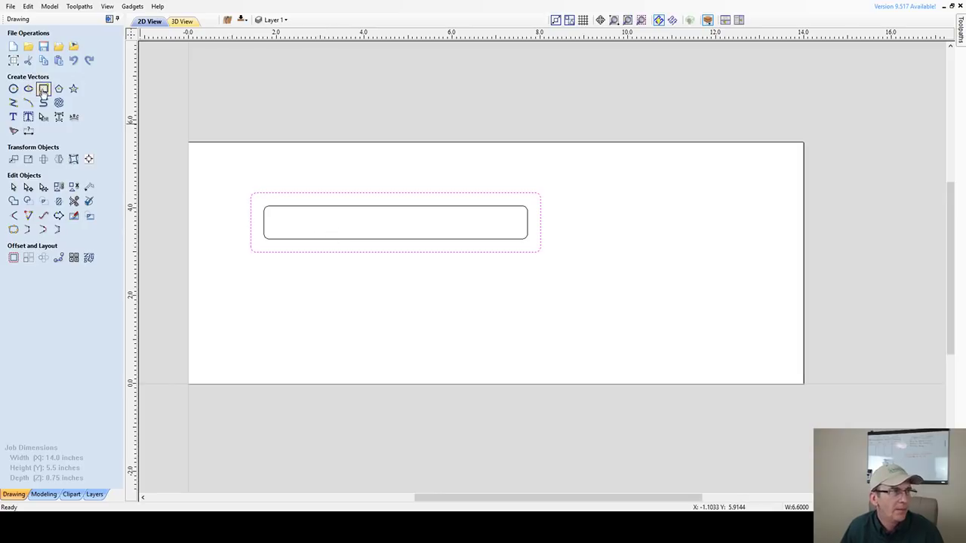
click(43, 90)
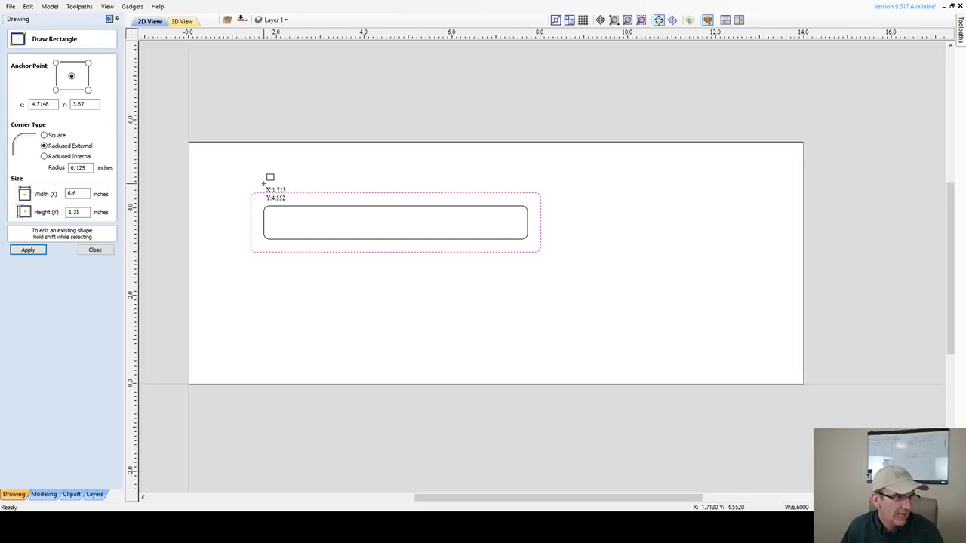
click(97, 250)
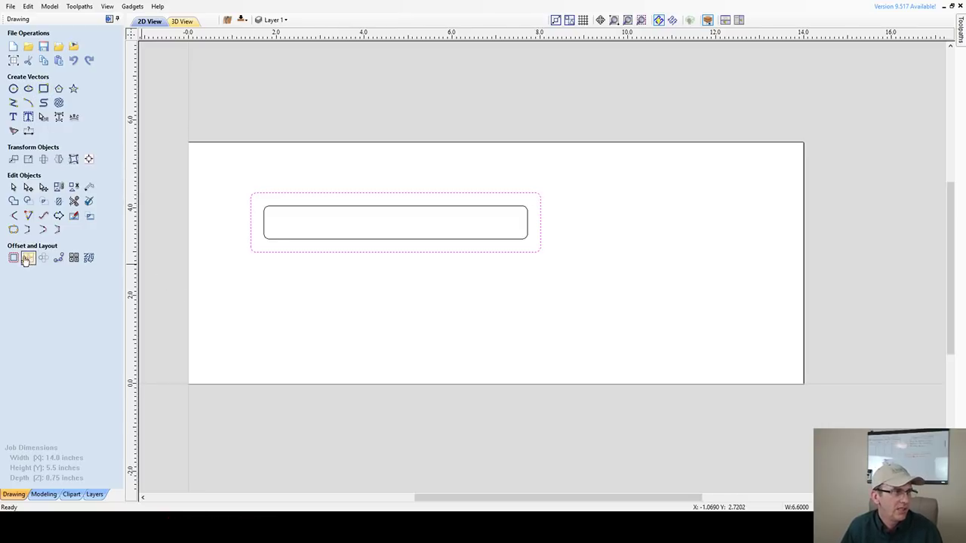
- Offset the 6.6 by 1.35 inch outline 0.1875 inch outwards to create a third outline
click(14, 258)
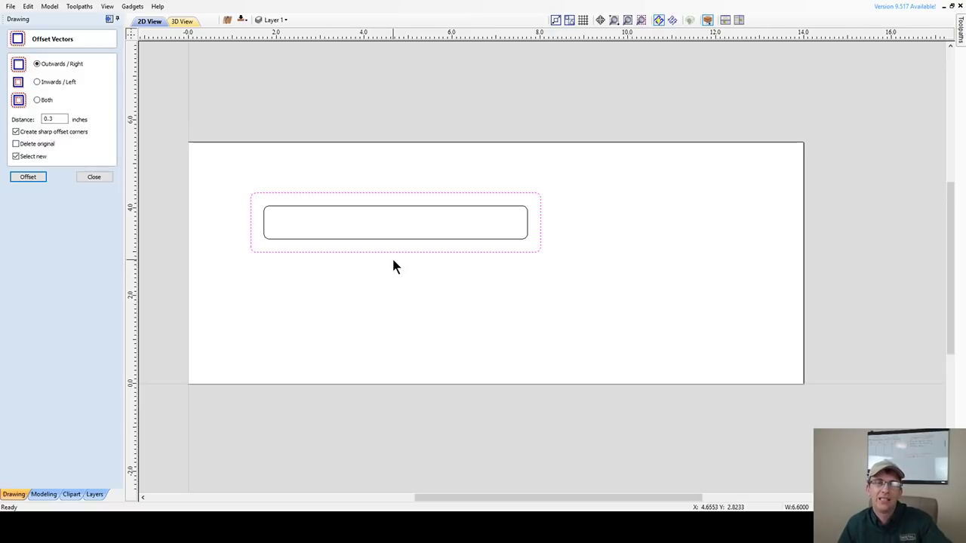
double_click(50, 118)
text(0.5)
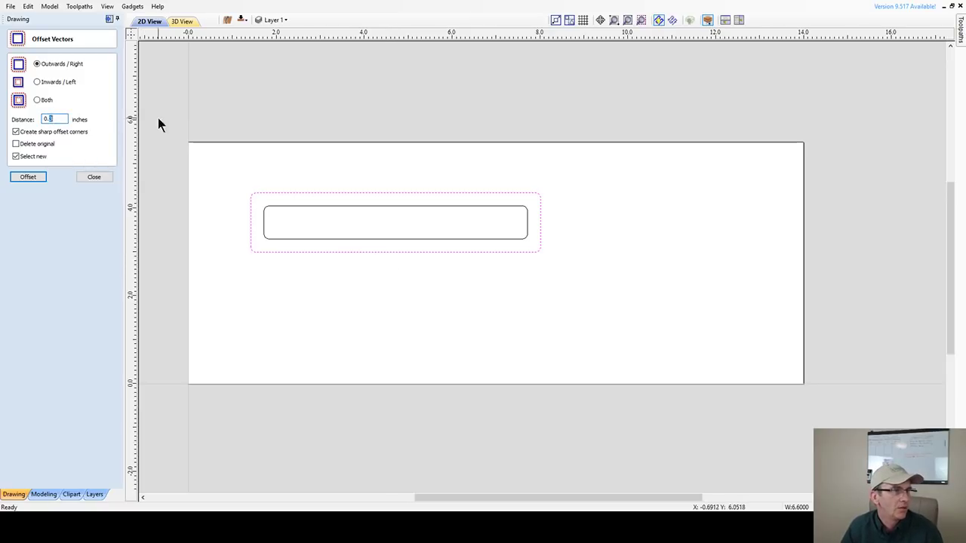
text(.18)
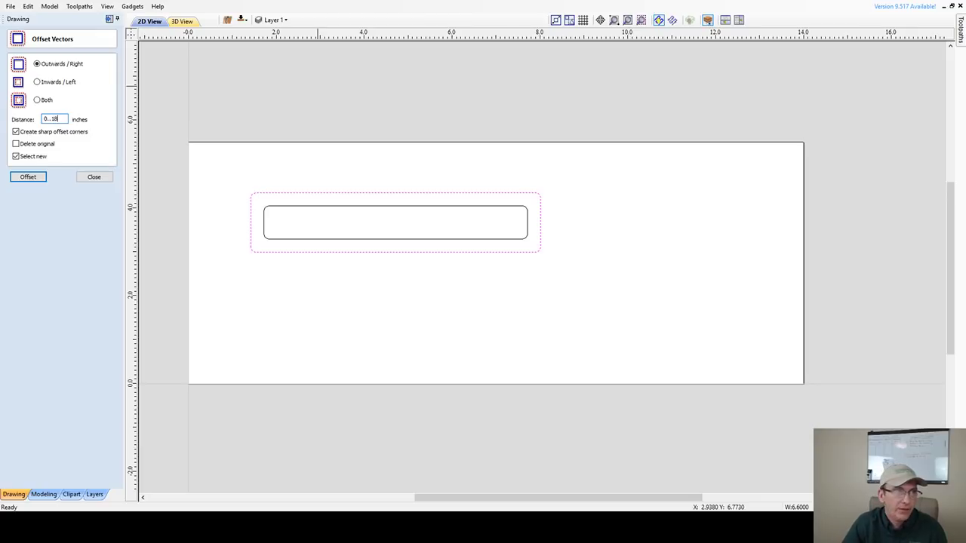
text(75)
key(BackSpace)
key(BackSpace)
key(BackSpace)
key(BackSpace)
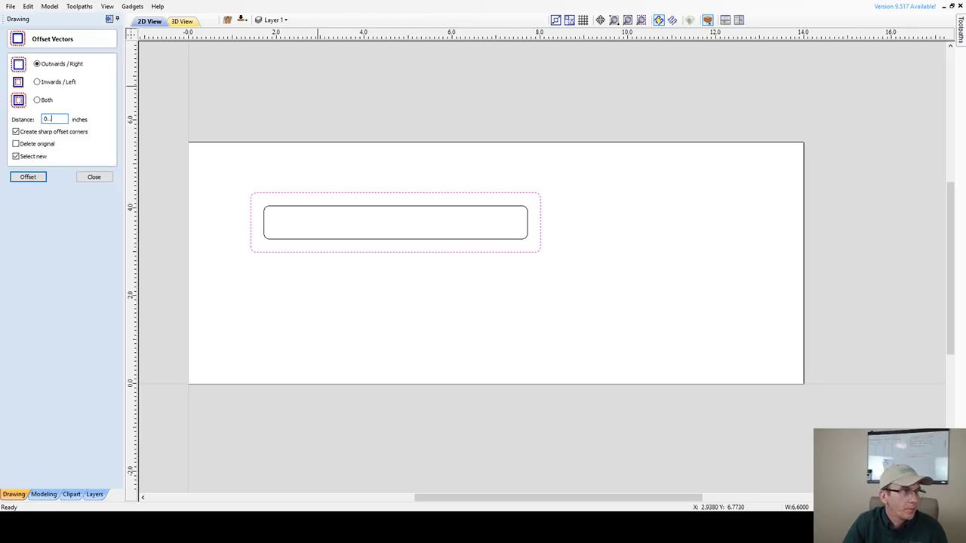
text(1875)
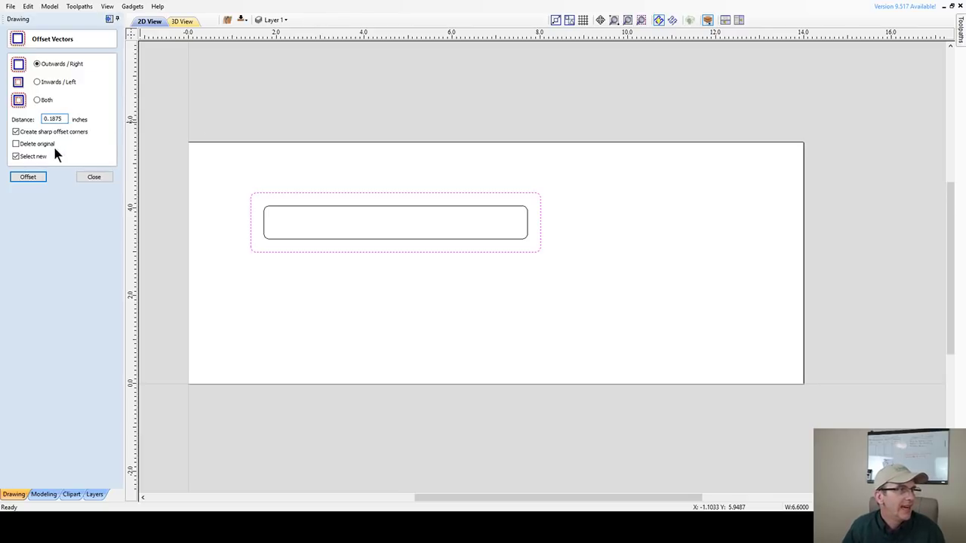
click(23, 178)
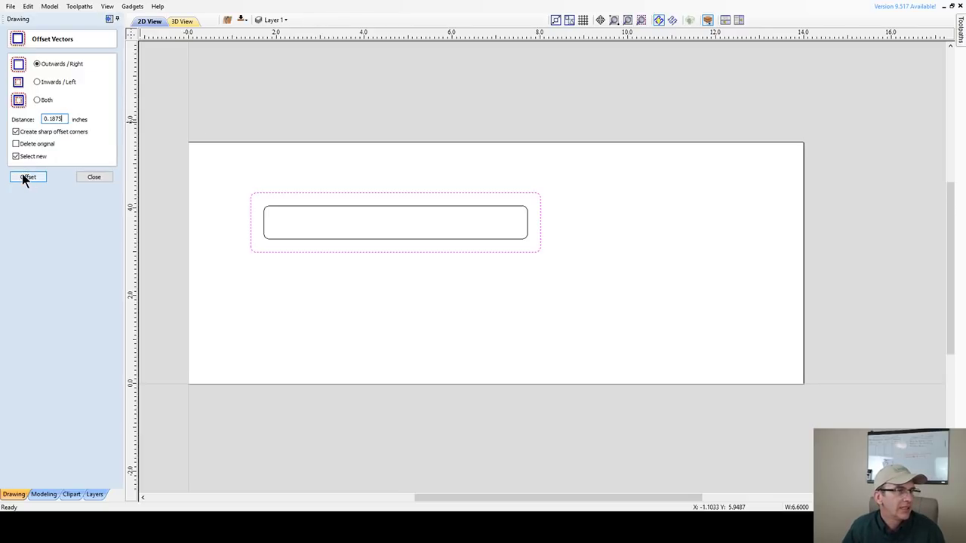
click(23, 178)
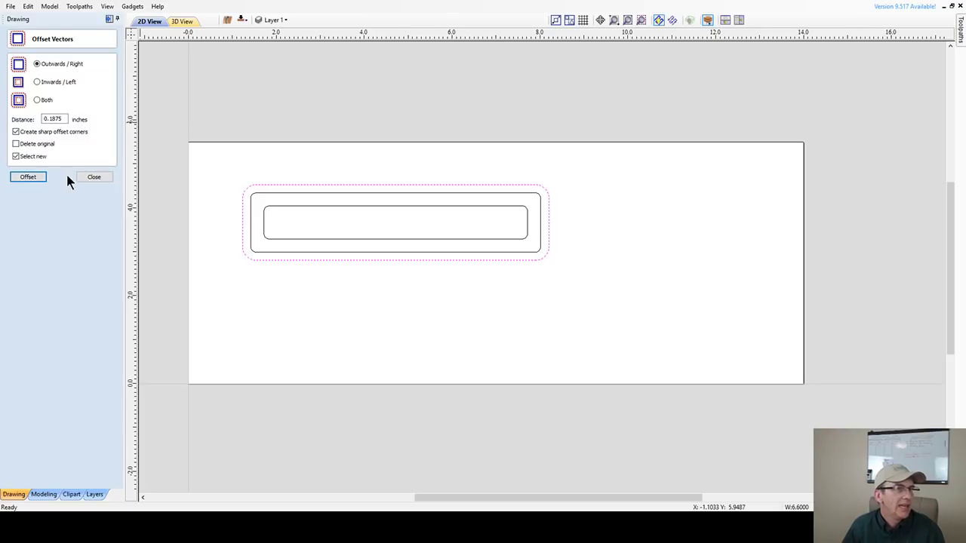
click(94, 177)
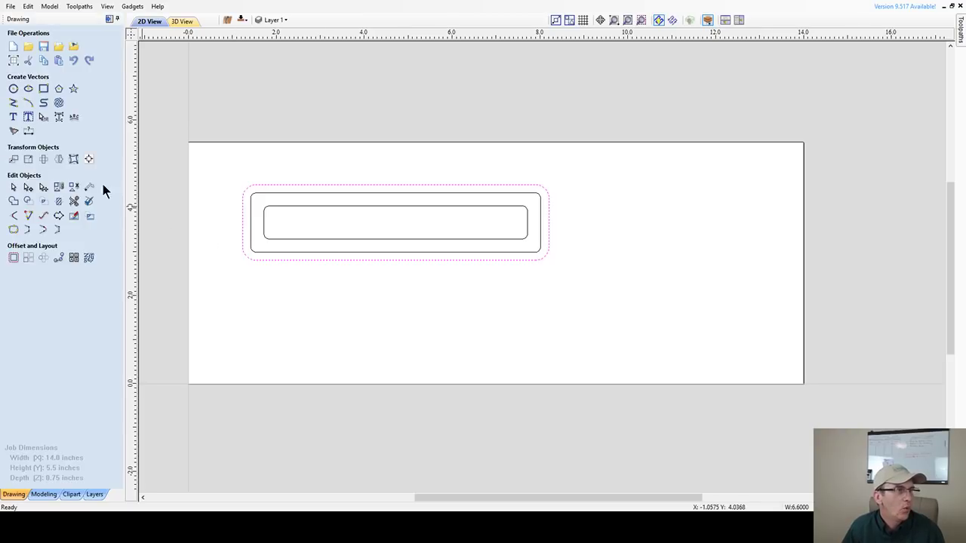
- Bring up Draw Rectangle for the outermost outline, showing 6.975 by 1.725 inches and 0.3125 radius
click(43, 88)
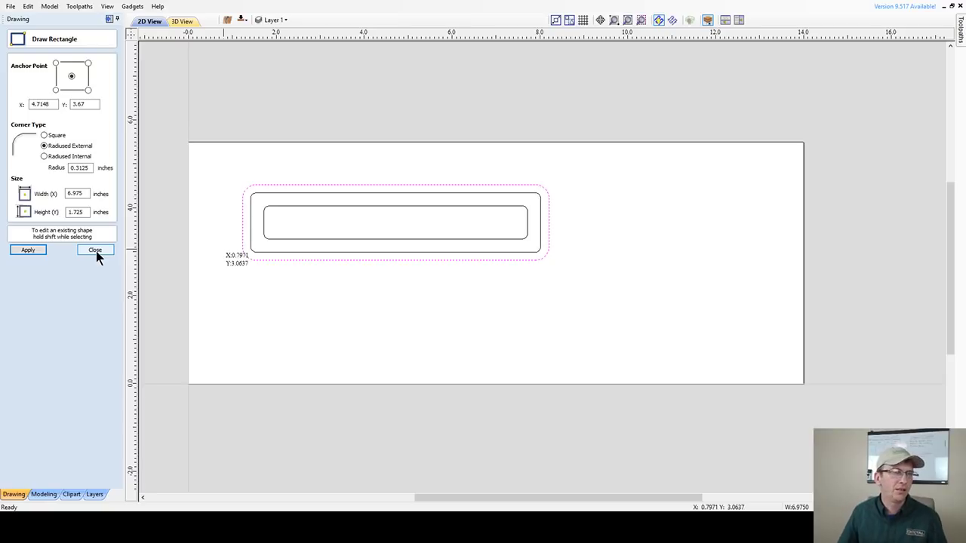
- Change the 6.975 by 1.725 inch outline's corner radius to 0.25 inch and apply it
click(80, 168)
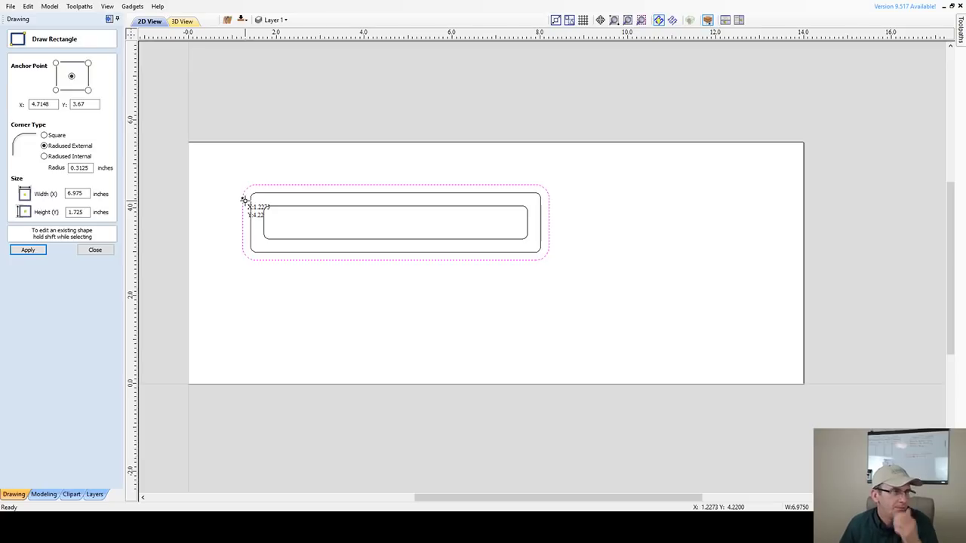
double_click(78, 168)
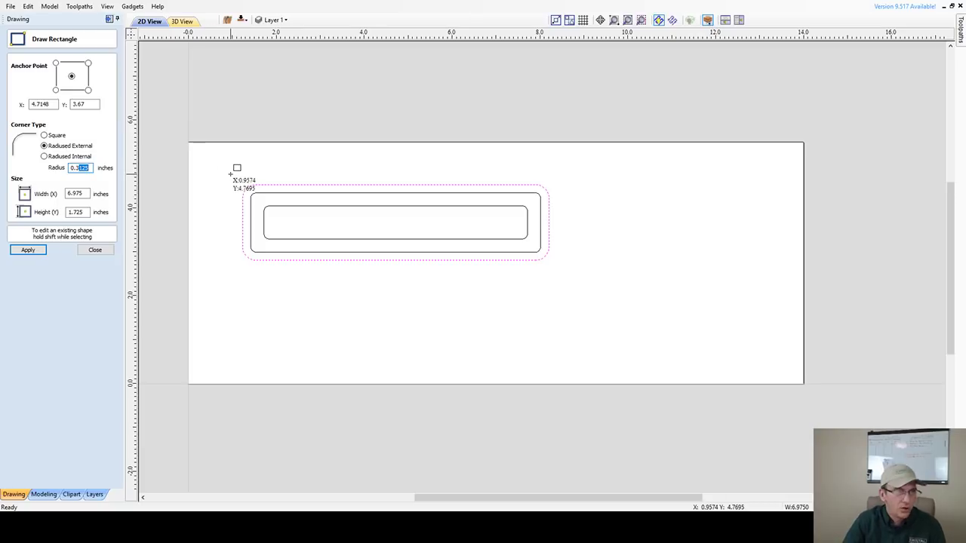
key(BackSpace)
text(25)
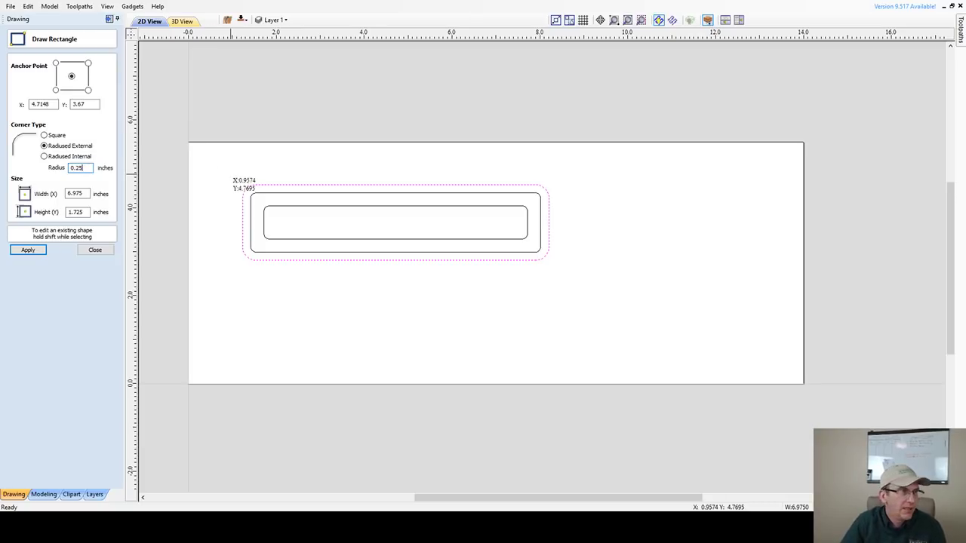
click(38, 251)
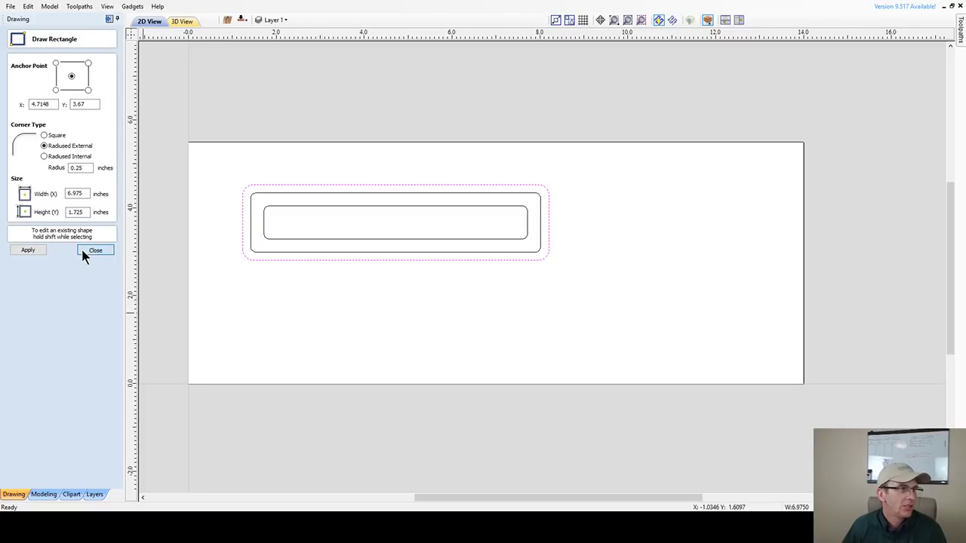
click(85, 252)
- Box-select all three nested rounded outlines and hide the Drawing panel
drag(204, 166, 600, 308)
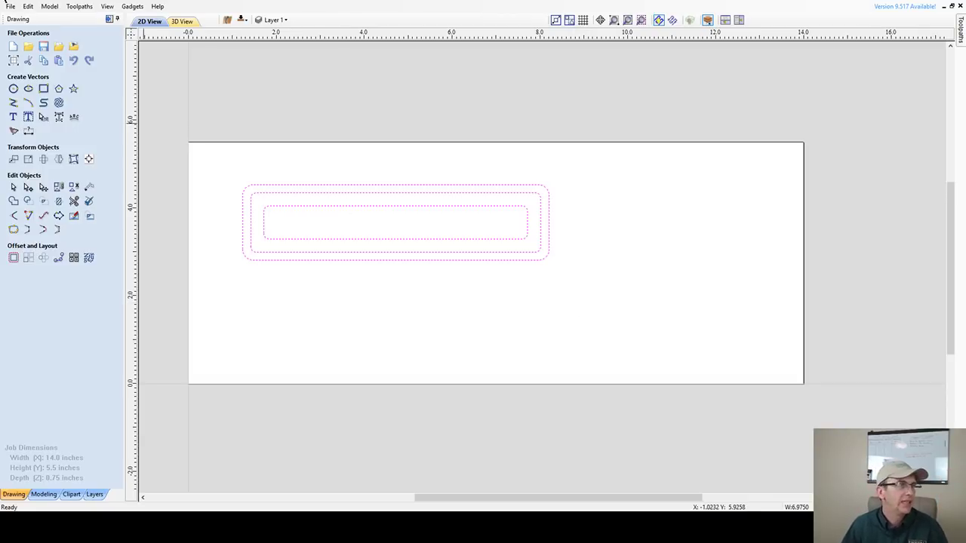
click(110, 20)
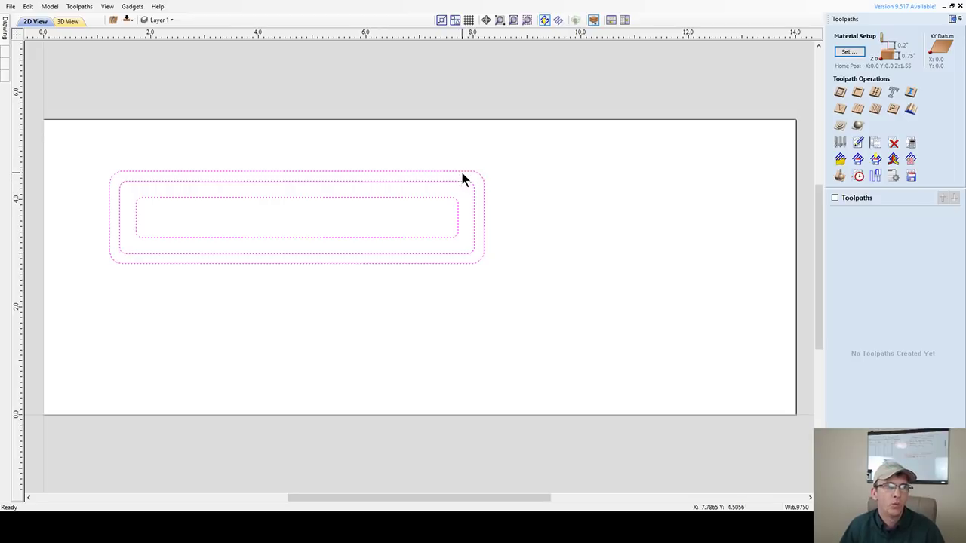
- Clear the selection, then select the outermost and middle rounded rectangles together
key(Escape)
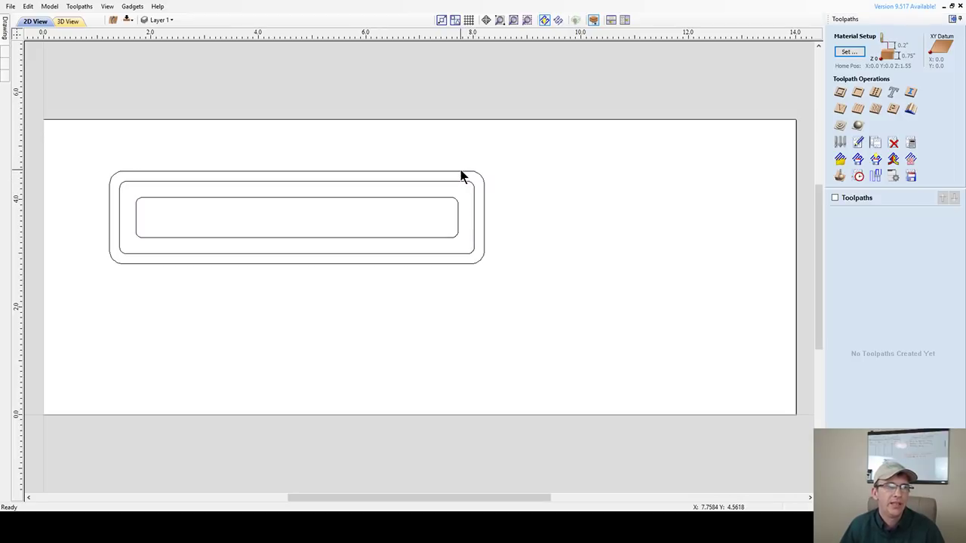
click(461, 180)
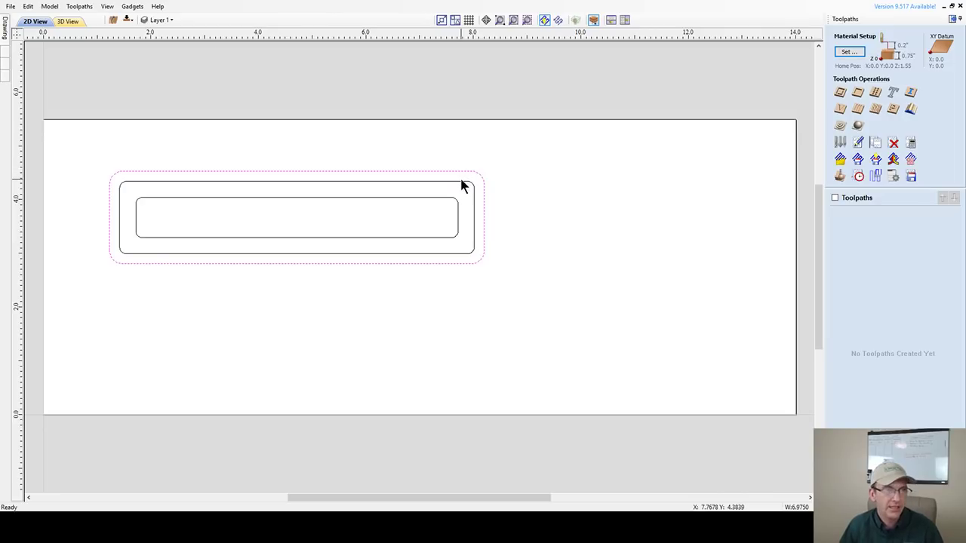
shift+click(466, 181)
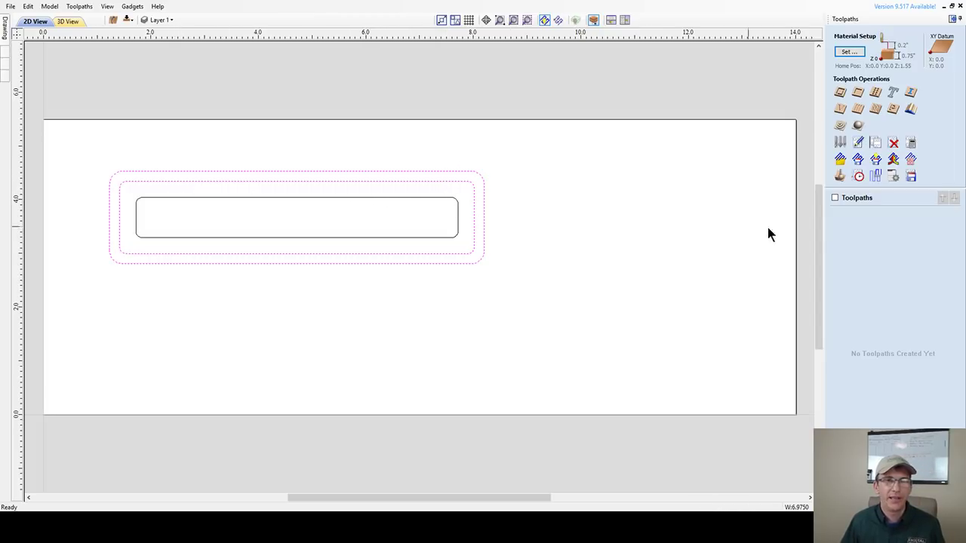
- Start a Pocket toolpath for the ring and enter a 0.25 inch cut depth
click(859, 92)
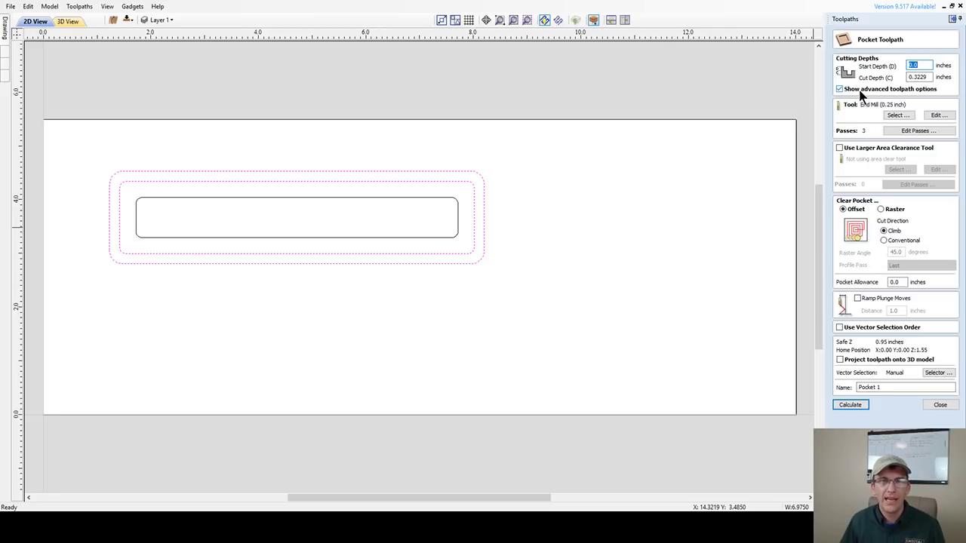
key(Tab)
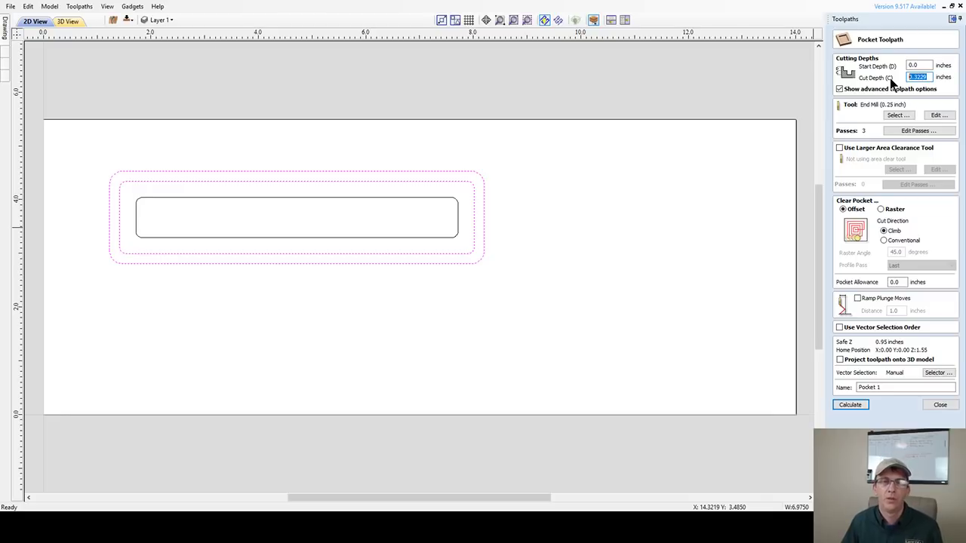
double_click(913, 78)
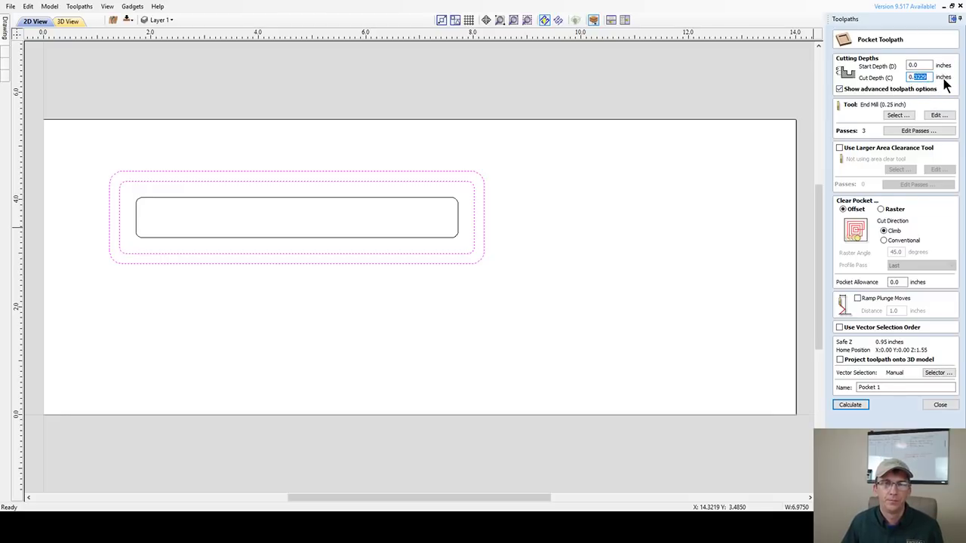
text(0.2)
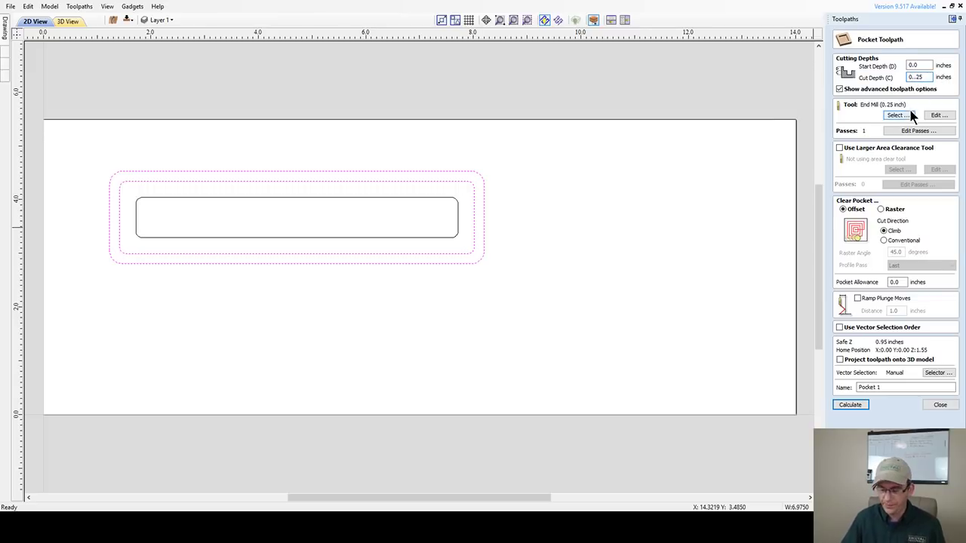
key(BackSpace)
text(2)
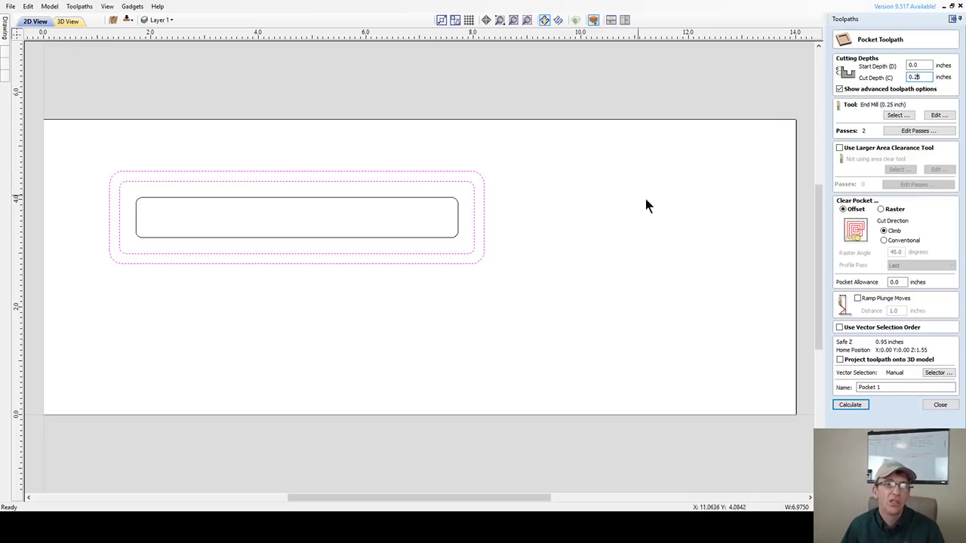
- Offset the outer rounded rectangle 0.0625 inch outwards with rounded, not sharp, corners
click(520, 253)
mouse_move(4, 30)
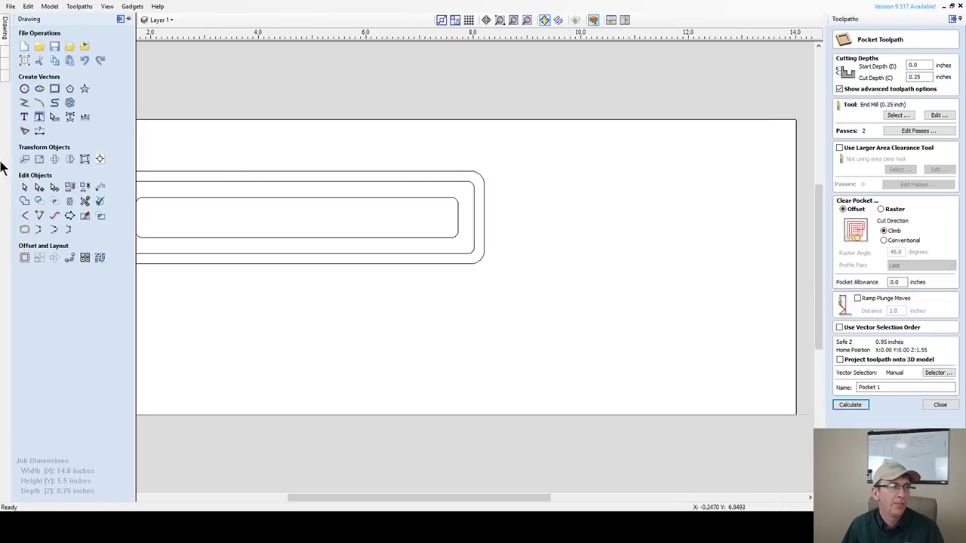
click(22, 259)
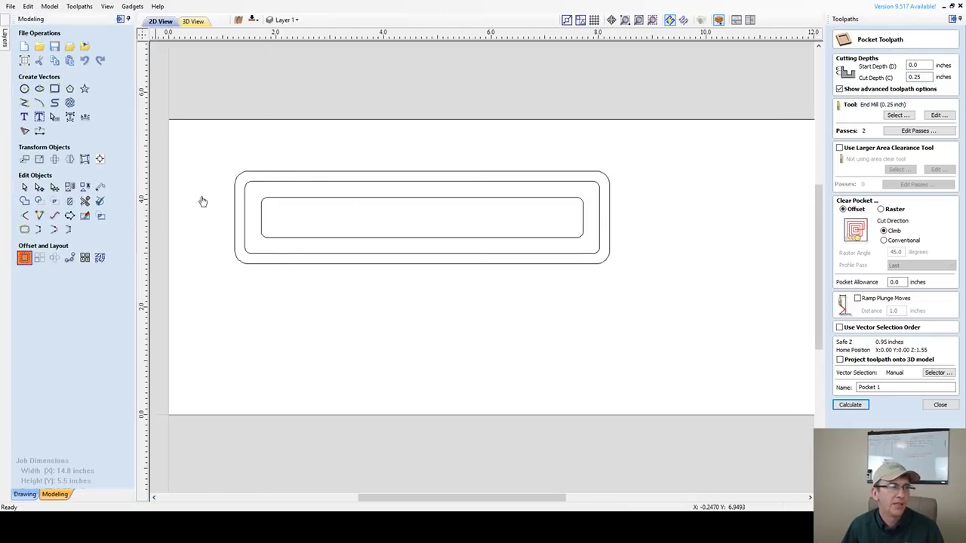
click(317, 178)
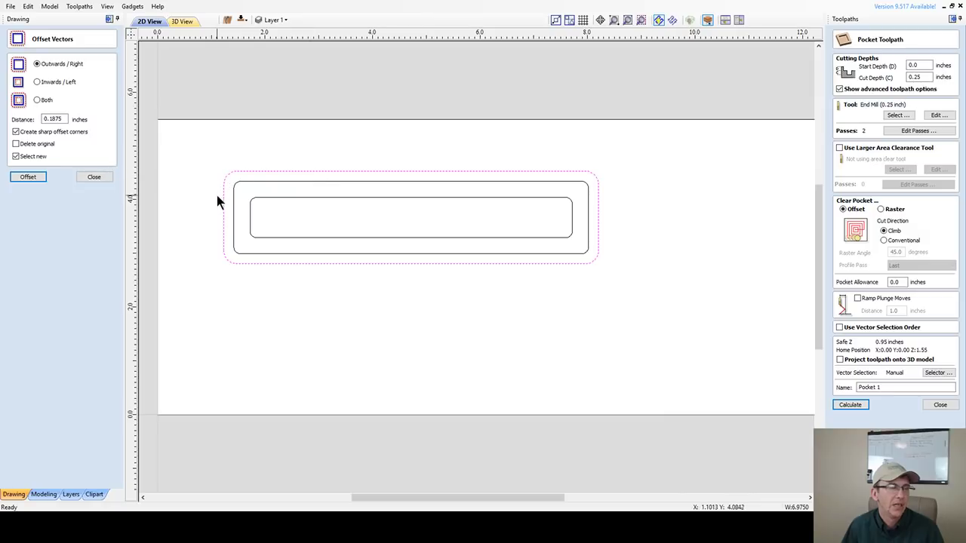
double_click(55, 119)
text(.)
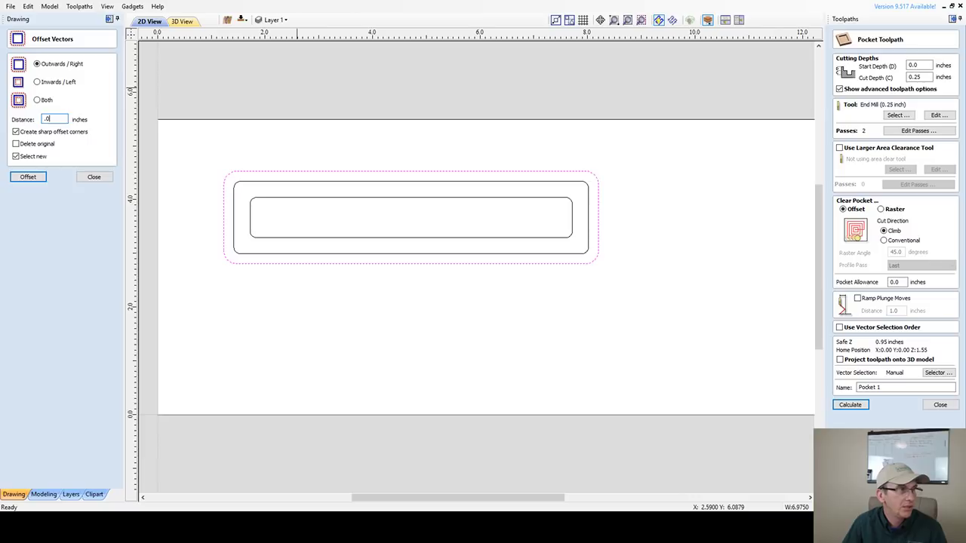
text(0625)
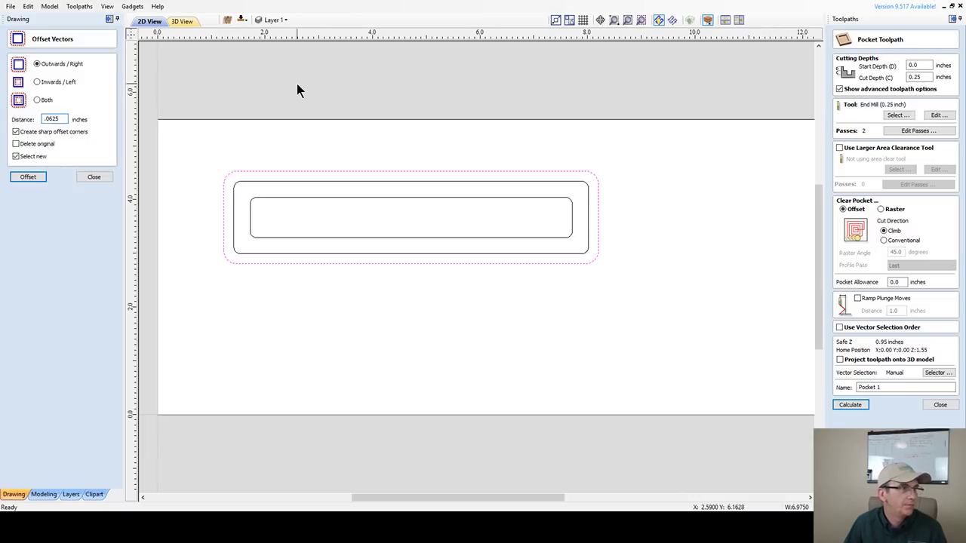
click(16, 132)
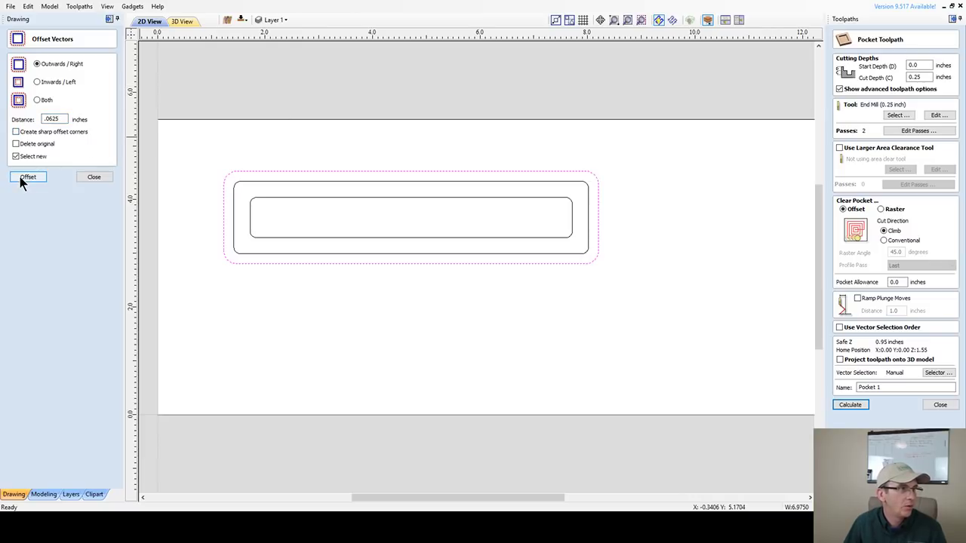
click(20, 178)
- Close the offset form and select the new outermost outline plus the middle rounded rectangle
click(79, 178)
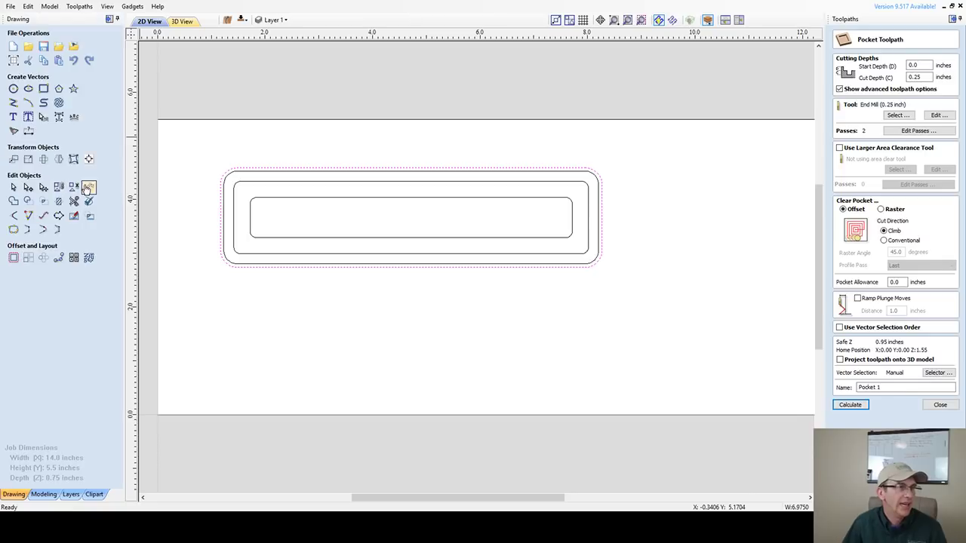
shift+click(570, 182)
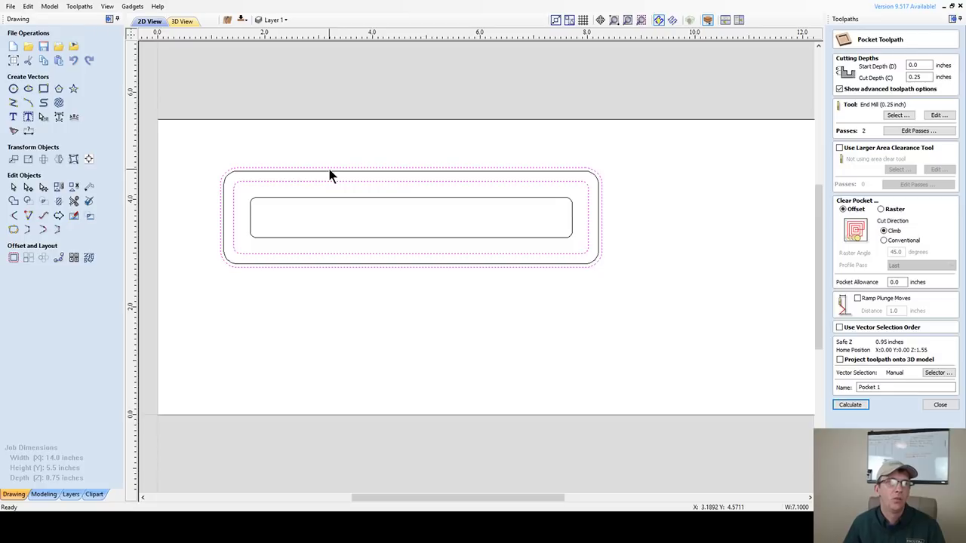
shift+click(440, 178)
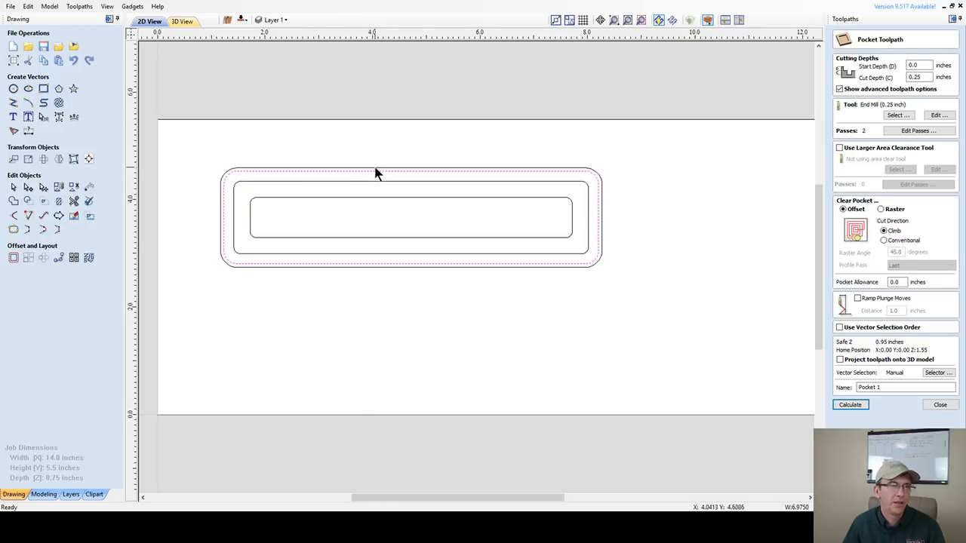
click(386, 195)
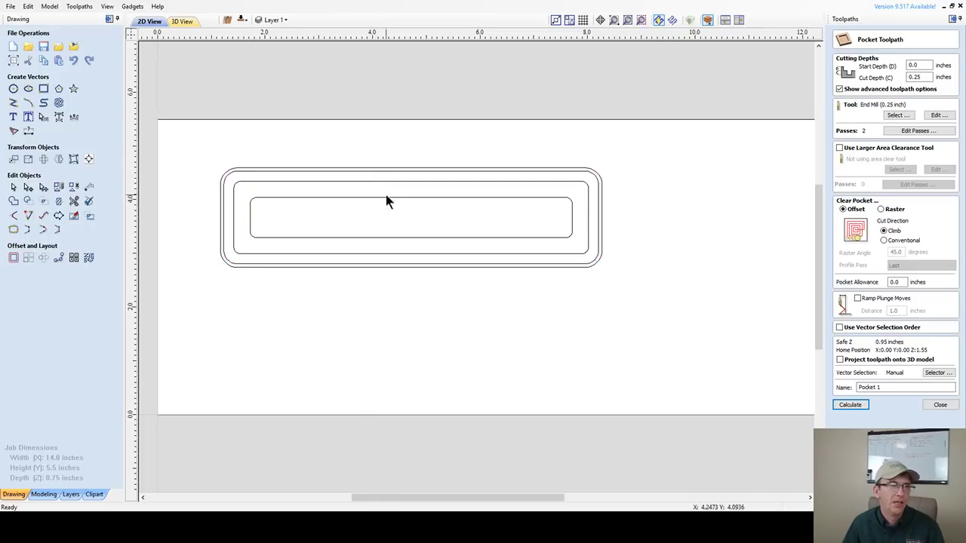
click(597, 176)
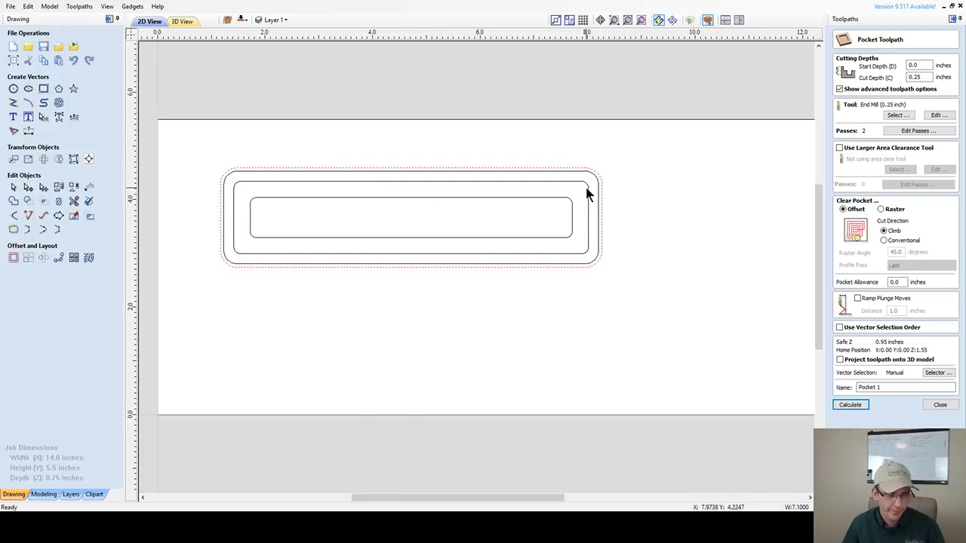
shift+click(588, 186)
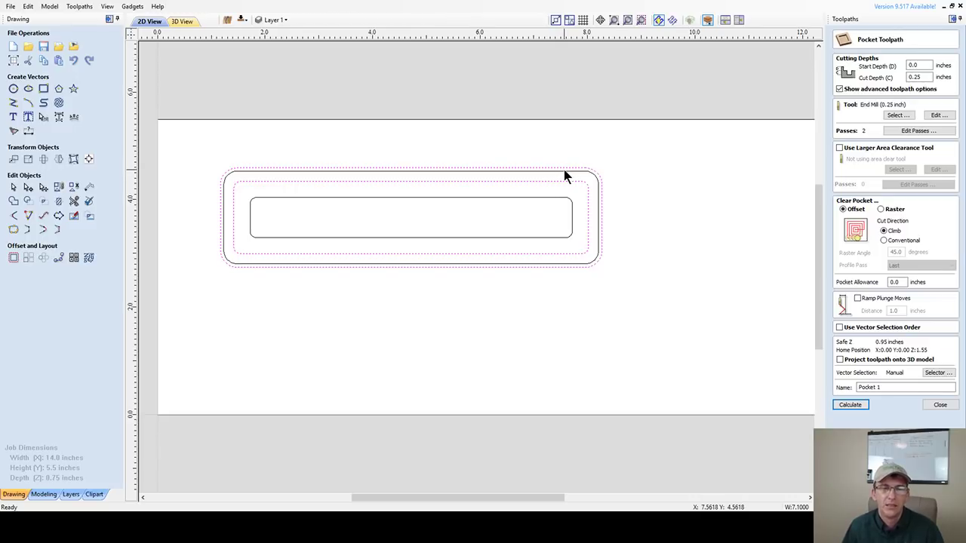
- Enable ramped plunges over a 0.75-inch distance and calculate the ring pocket as Pocket 1
click(858, 299)
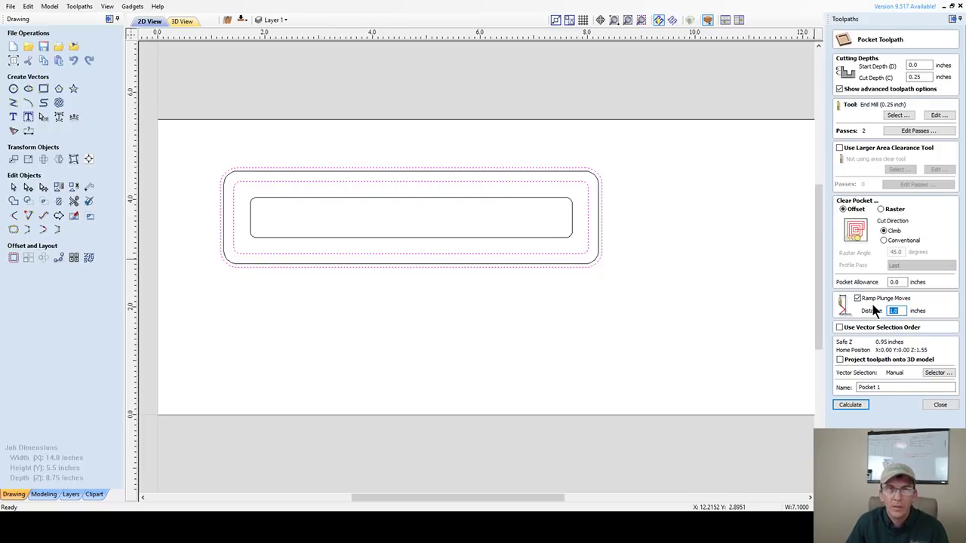
text(.)
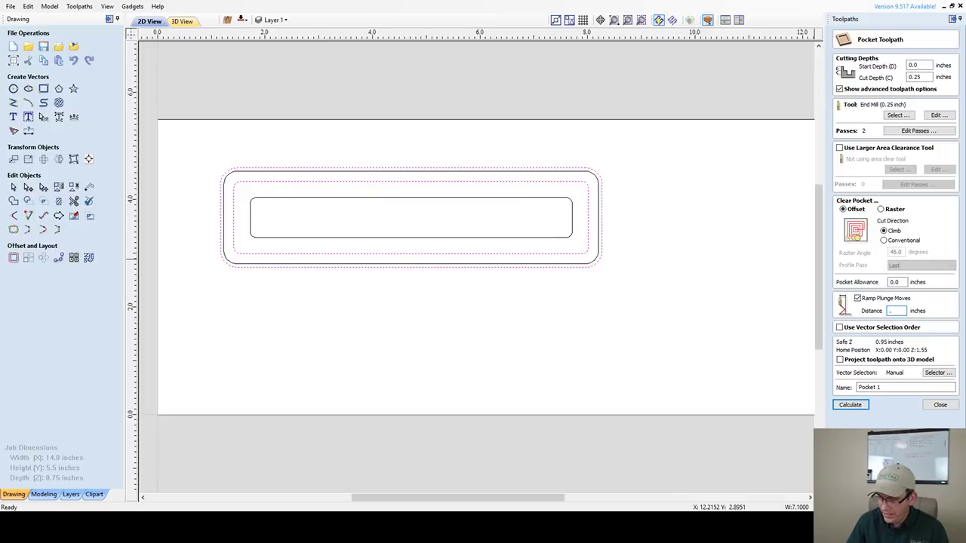
text(75)
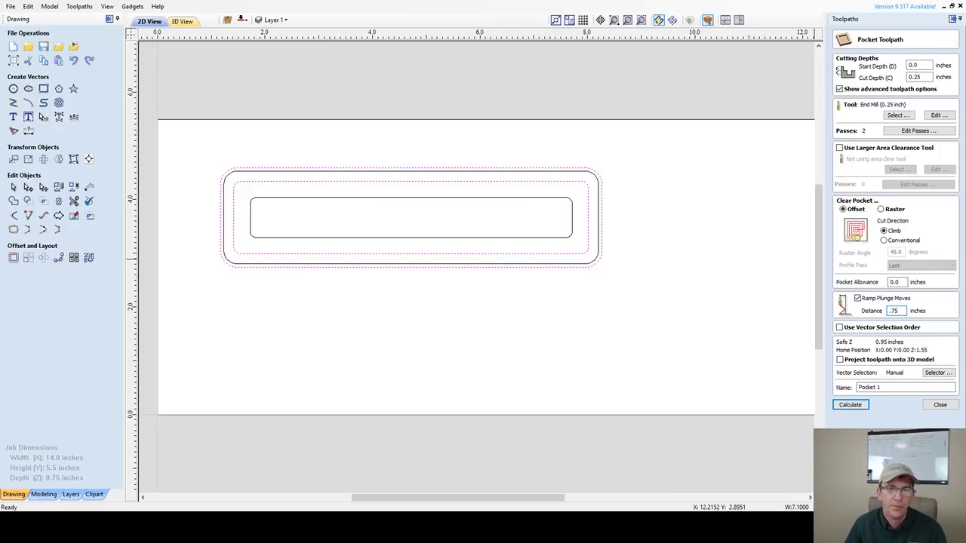
click(853, 405)
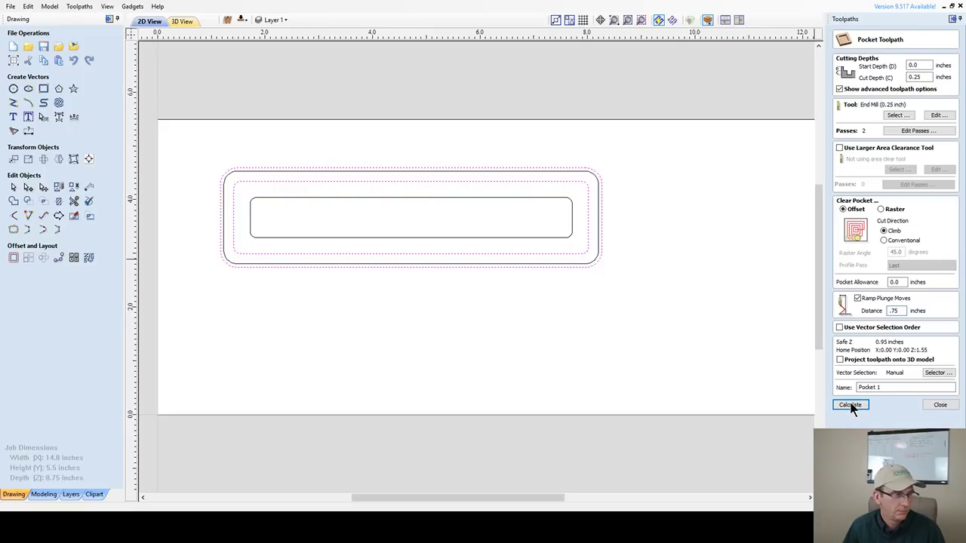
click(850, 405)
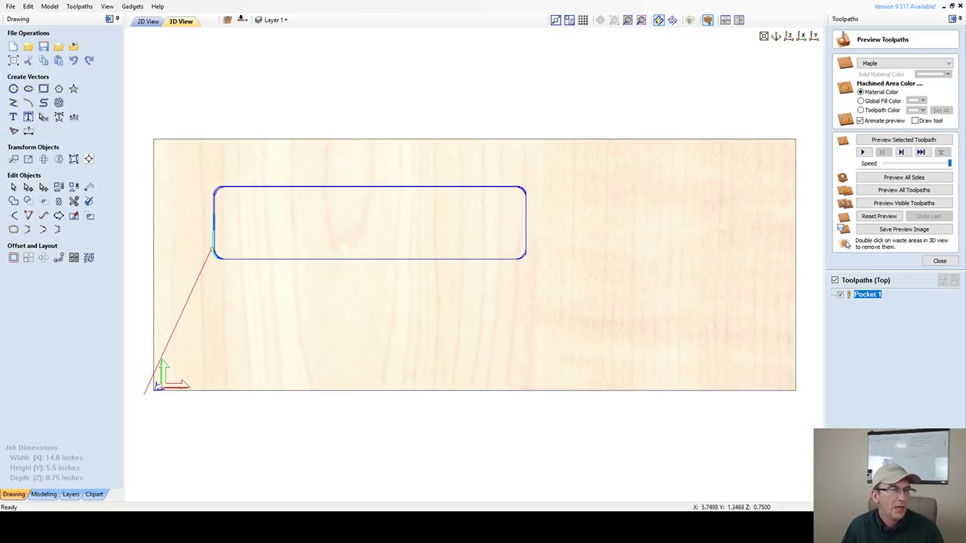
- Tilt the board into a perspective view and run the Pocket 1 cutting simulation
mouse_move(403, 317)
mouse_down()
mouse_move(400, 256)
mouse_move(400, 269)
mouse_up()
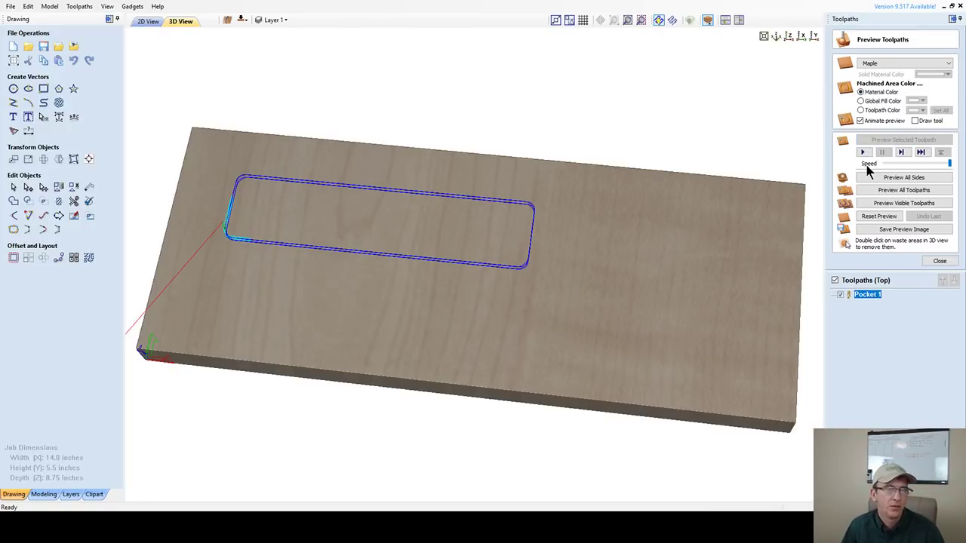
click(864, 154)
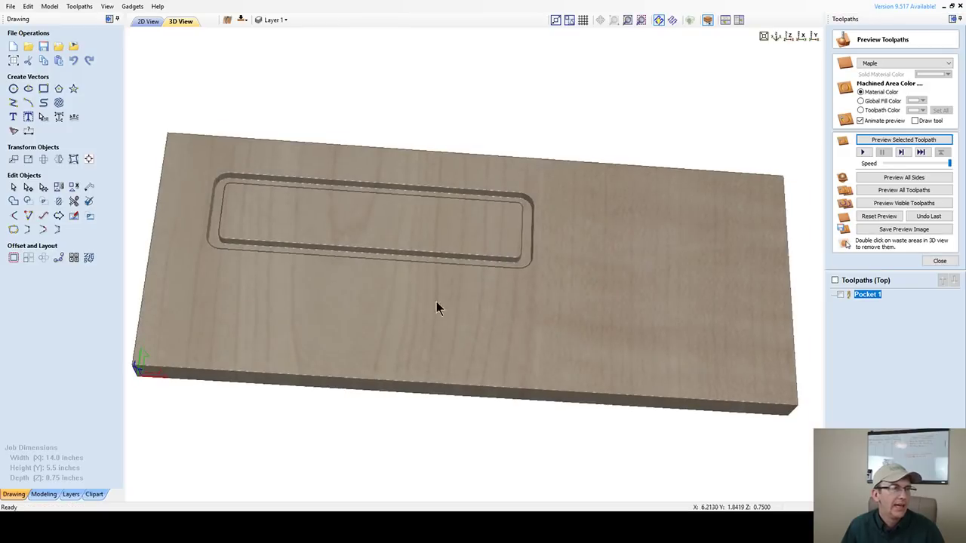
- Go back to the 2D view, select the inner rounded rectangle, and close the toolpath preview
click(147, 22)
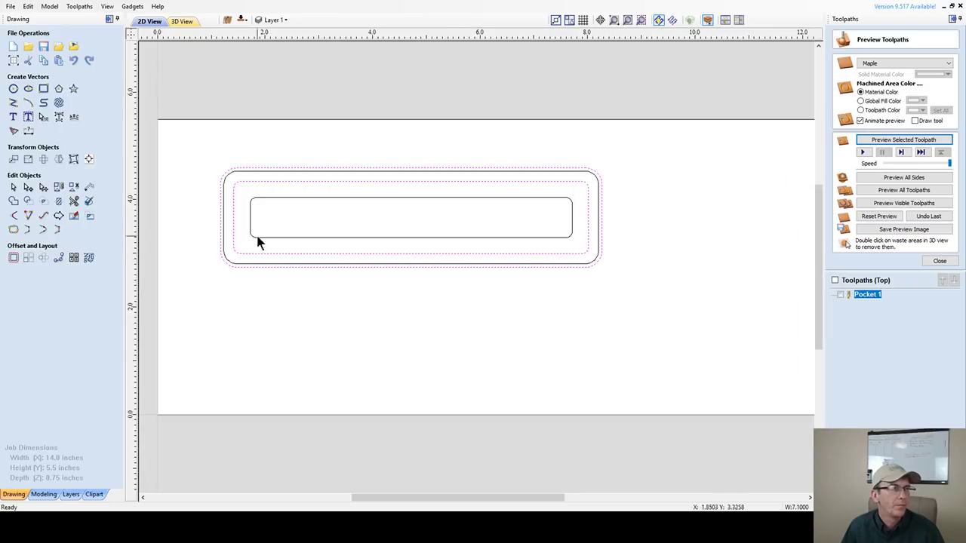
click(390, 198)
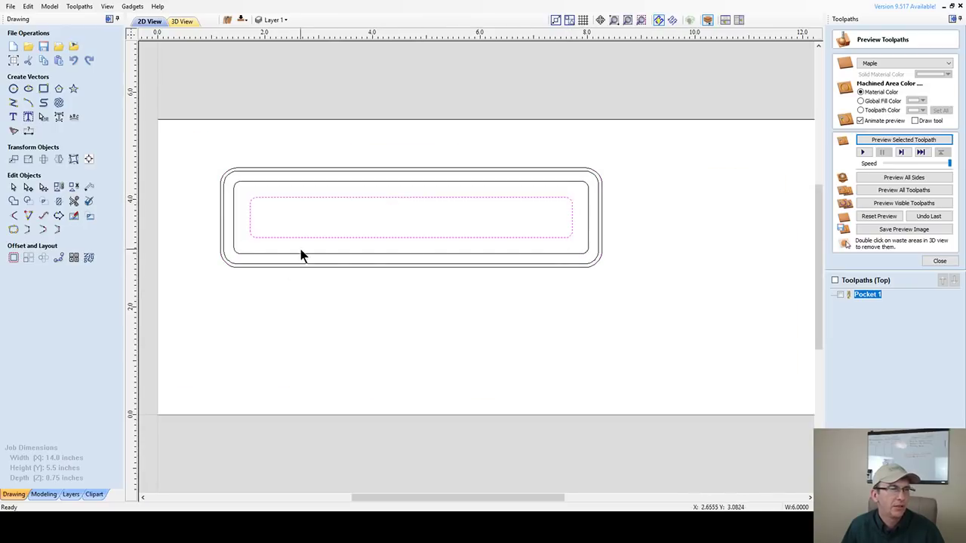
click(939, 262)
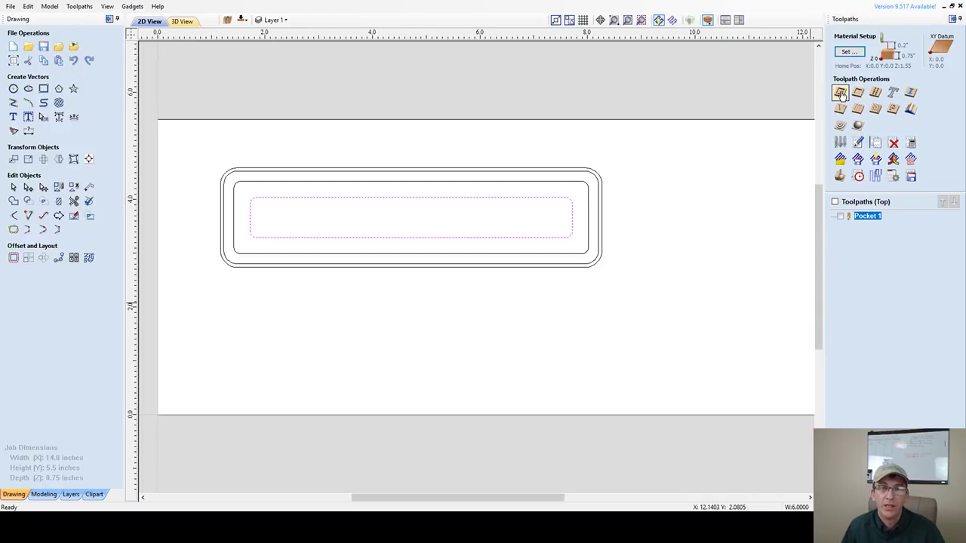
- Start a second pocket toolpath with a 0.5-inch cut depth and ramped plunge moves
click(839, 92)
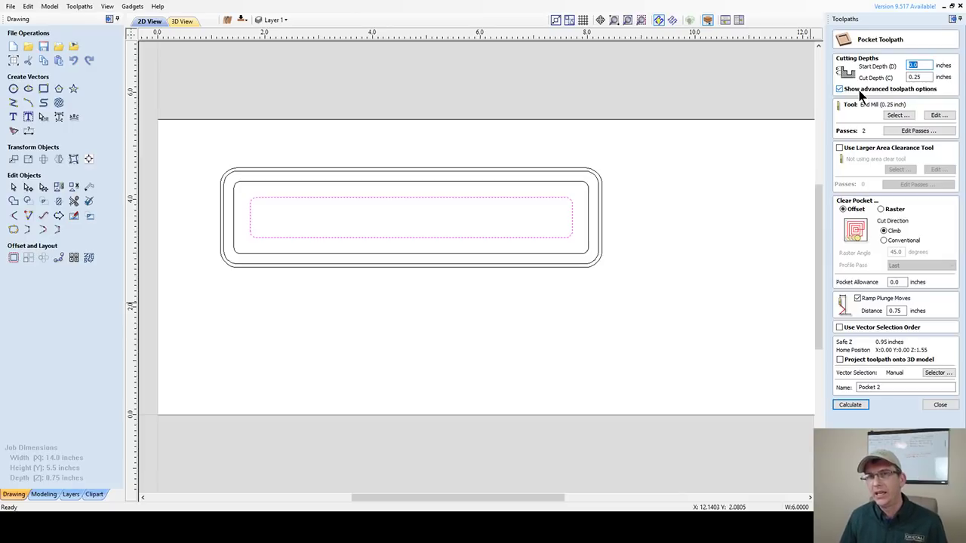
double_click(927, 76)
text(0.5)
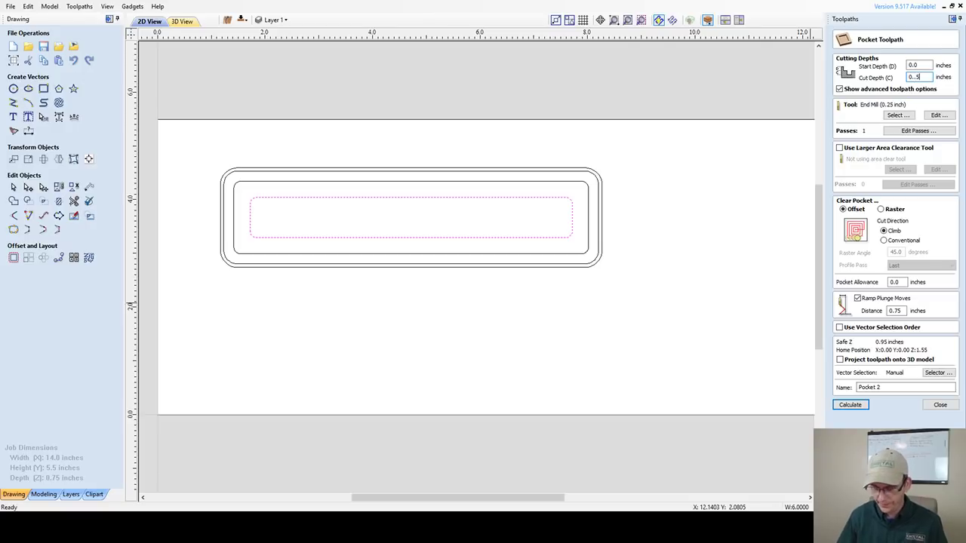
key(BackSpace)
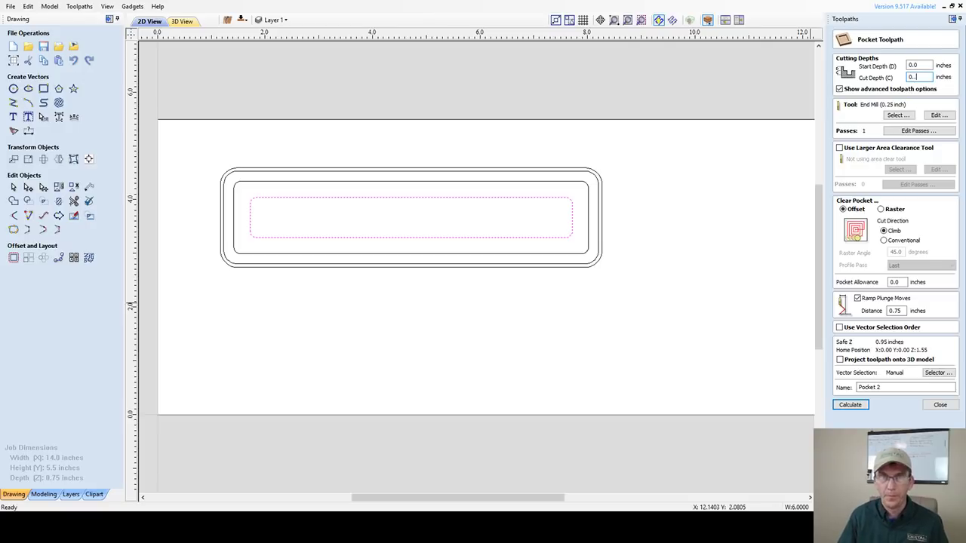
text(5)
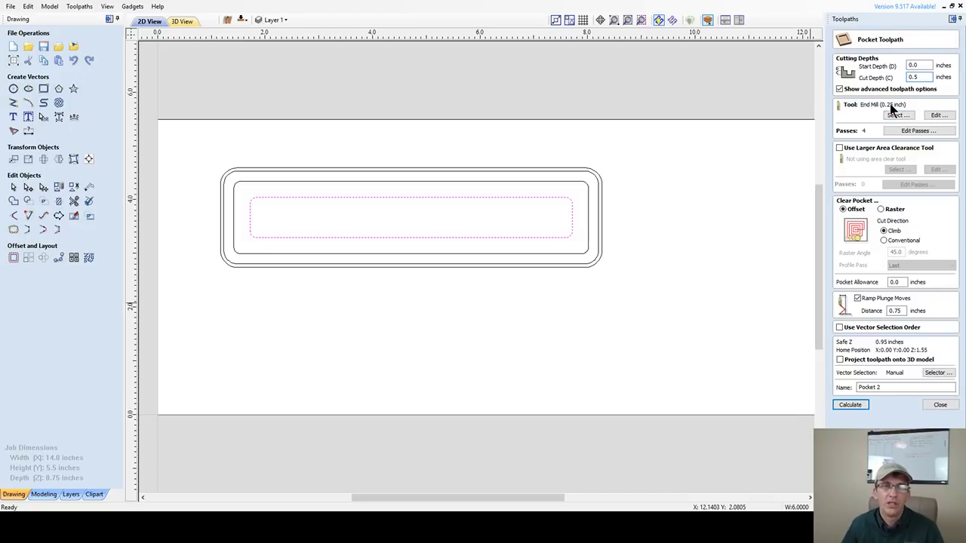
click(857, 299)
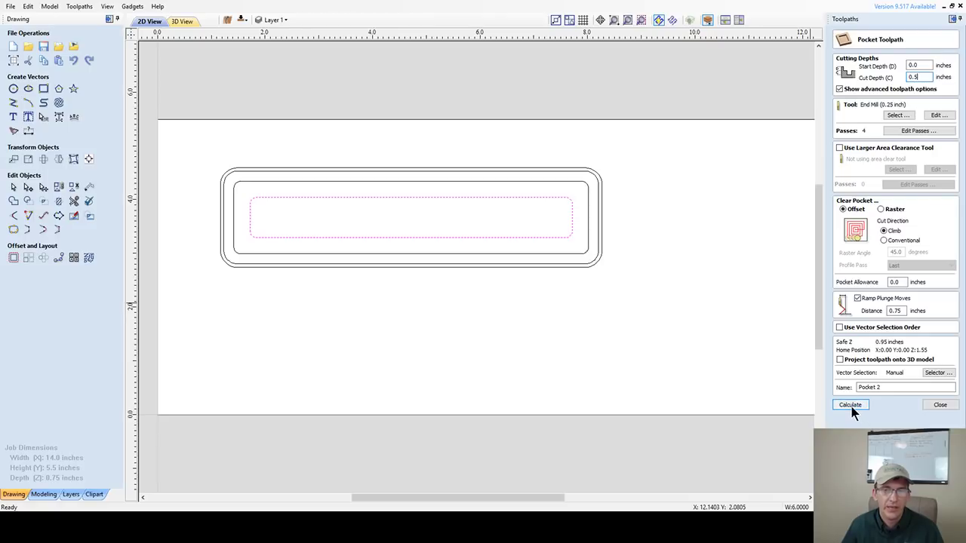
- Replace the Pocket 2 name with PenBox_Base_InnerCut_.25EM
drag(881, 387, 845, 380)
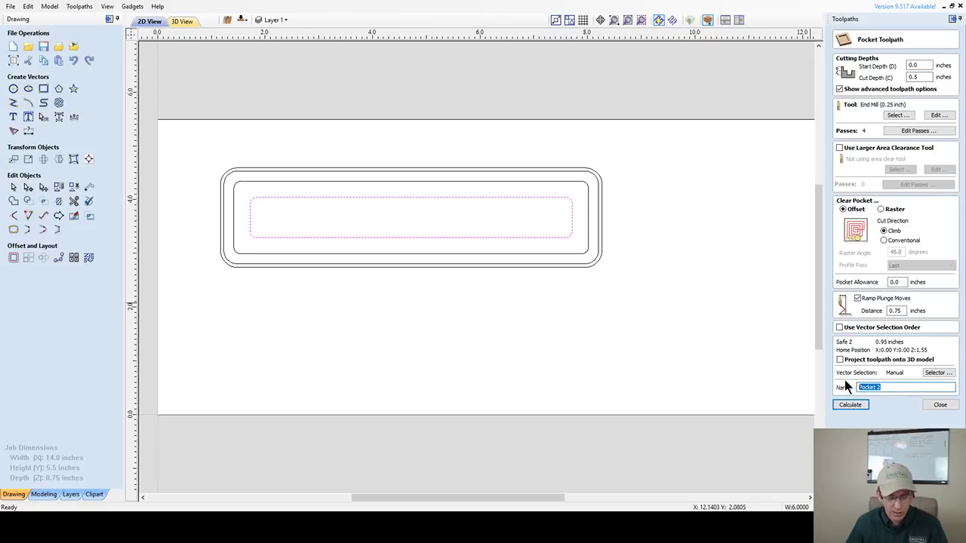
text(Pen)
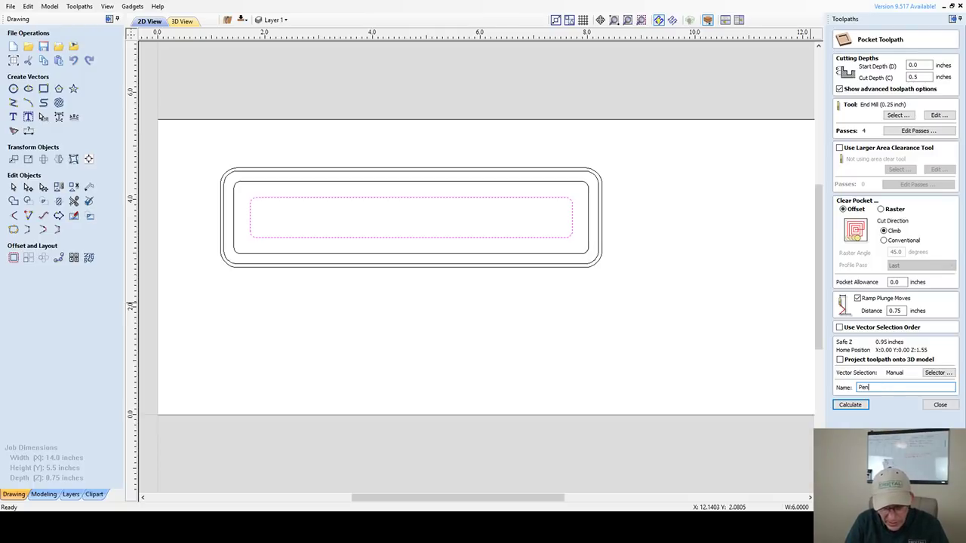
text(Box_)
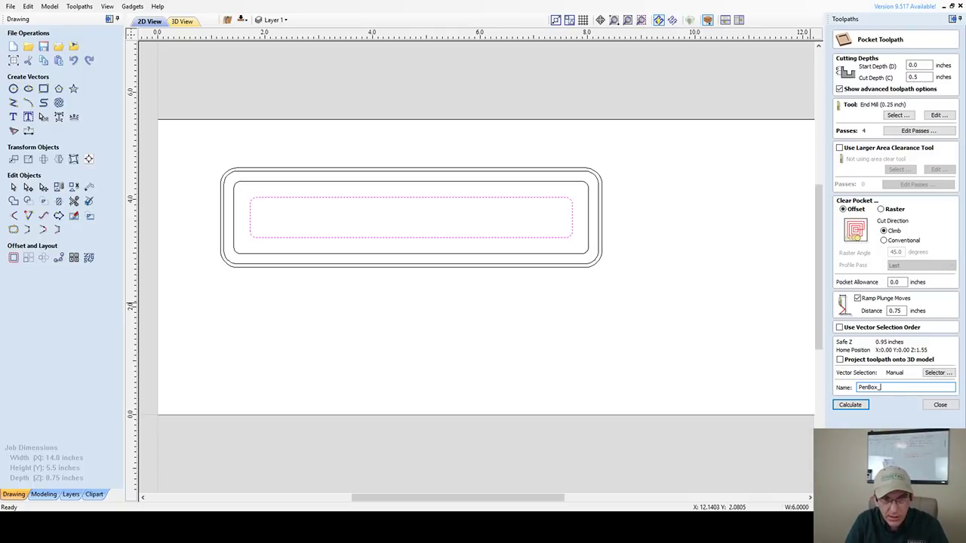
text(Ba)
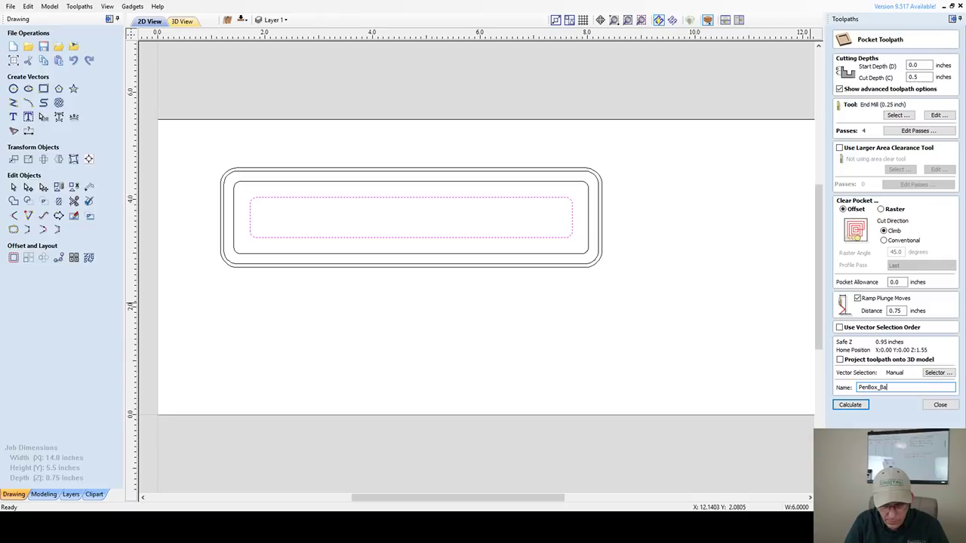
text(se)
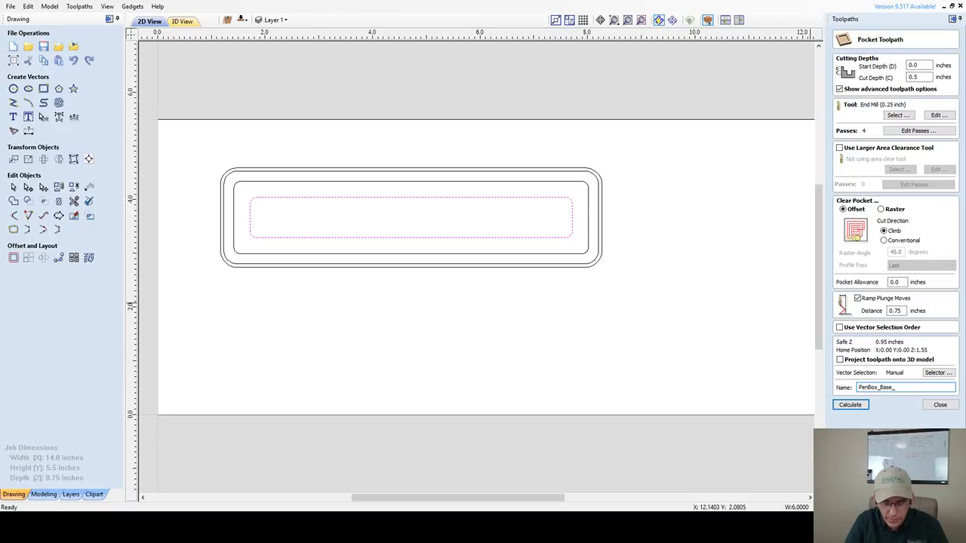
text(_InnerC)
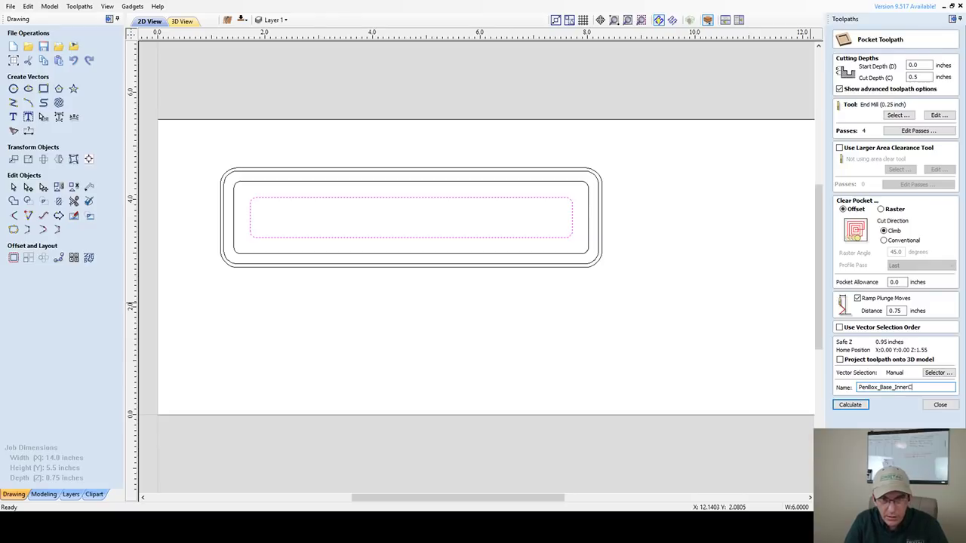
text(ut_.)
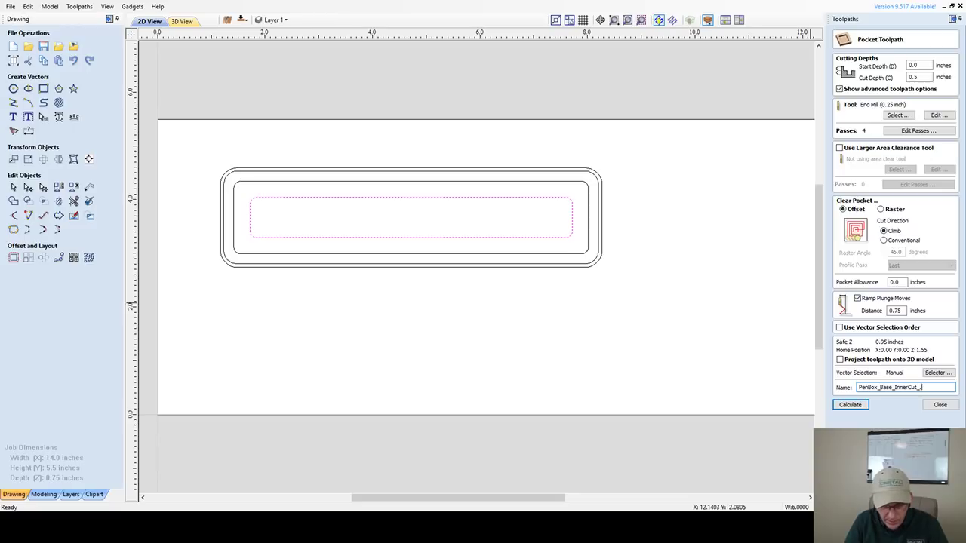
text(25EM)
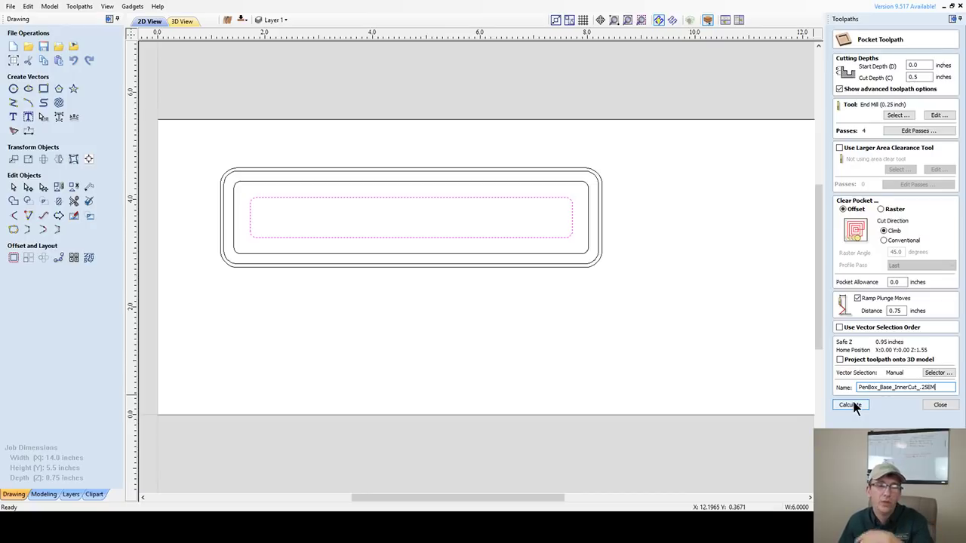
- Calculate the PenBox_Base_InnerCut_.25EM pocket, save the job, and simulate the slot cut in 3D
click(851, 405)
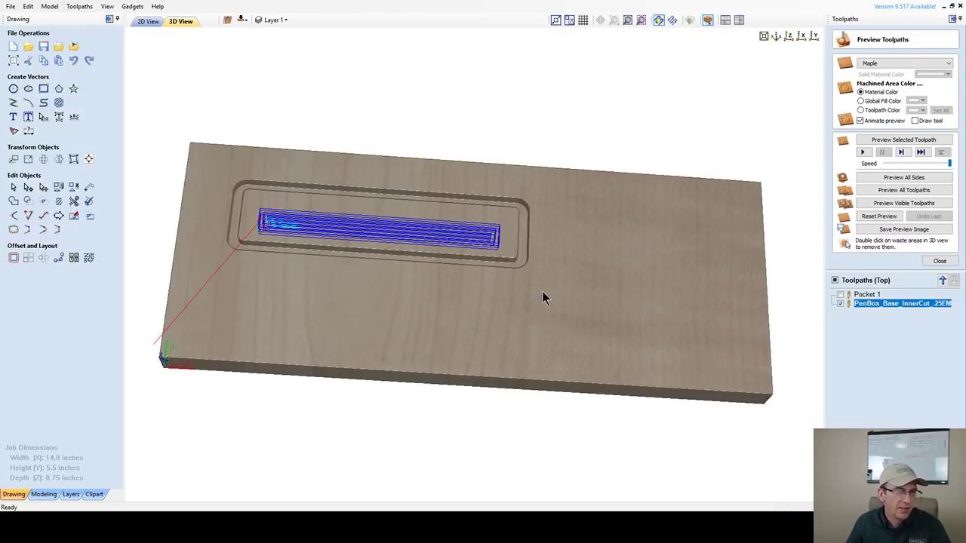
key(ctrl+s)
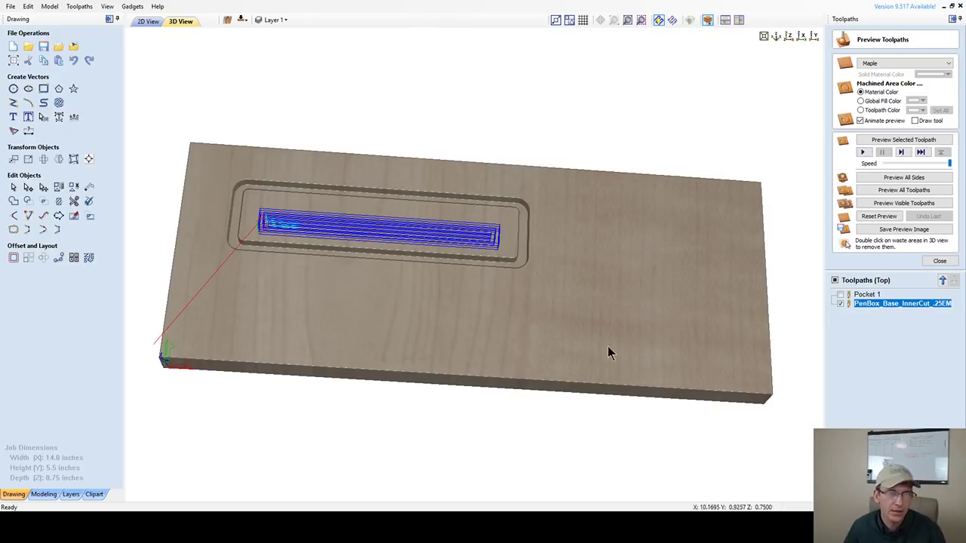
click(906, 140)
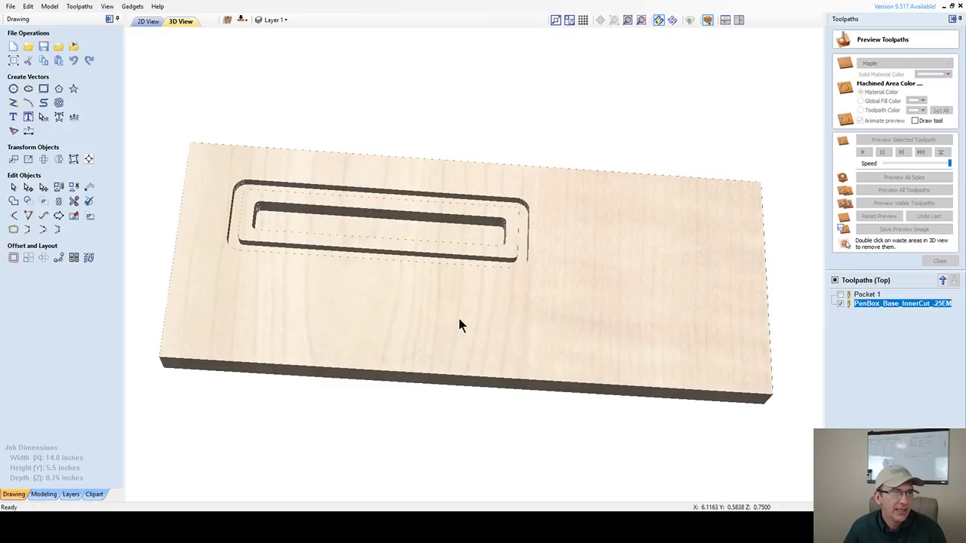
- Orbit and zoom in on the carved pockets to inspect the slot's end
mouse_move(457, 314)
mouse_down()
mouse_move(517, 320)
mouse_move(569, 309)
mouse_up()
scroll(338, 246, up, 3)
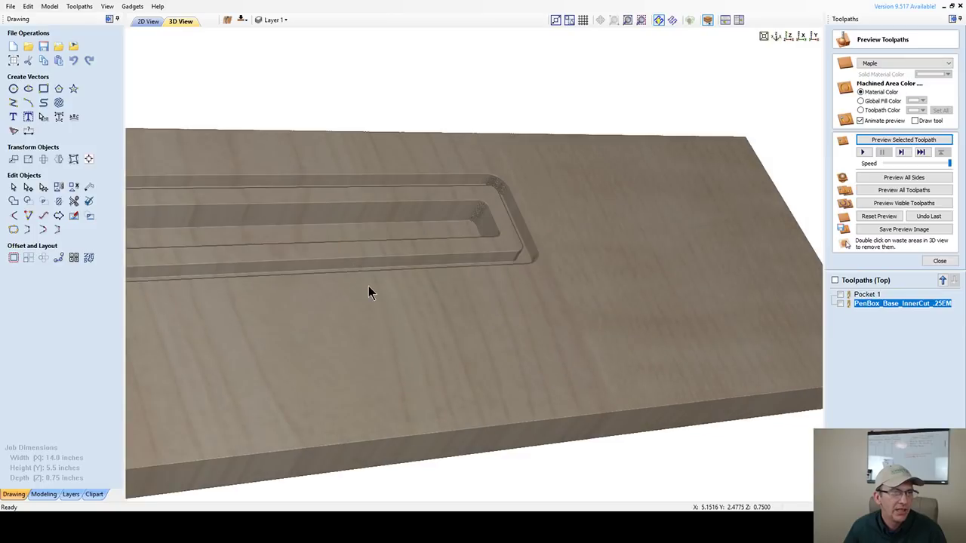
drag(369, 287, 295, 339)
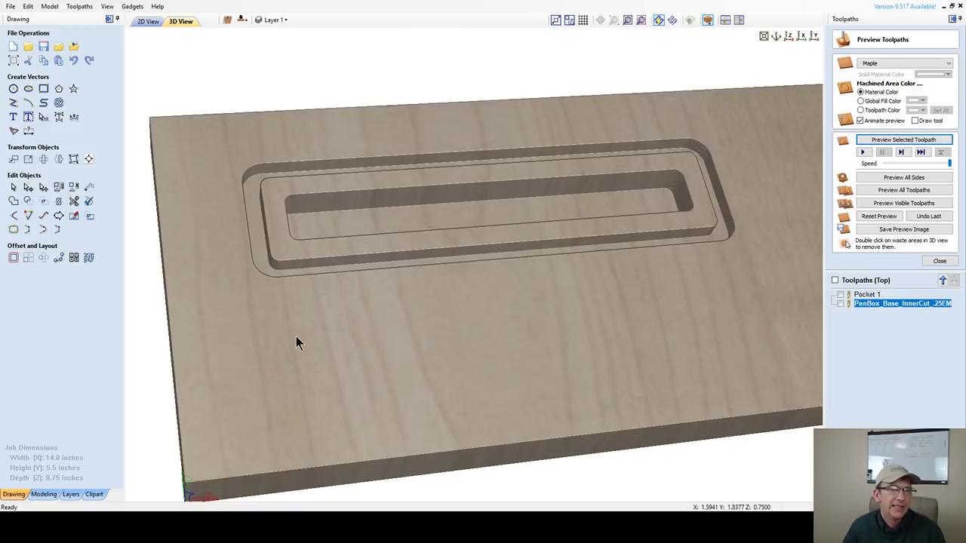
- Reset the preview to an uncut board and rotate to a low frontal side view
click(879, 217)
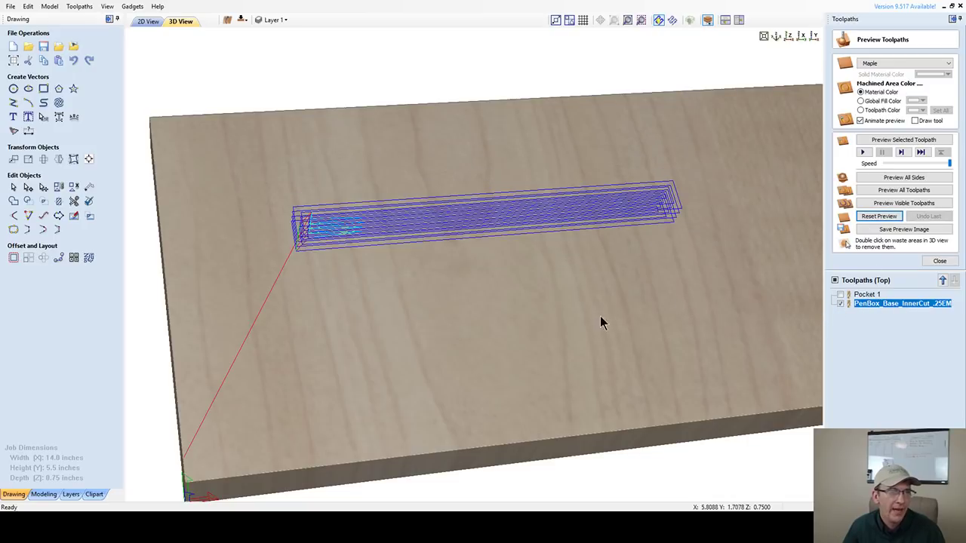
scroll(585, 230, up, 3)
scroll(589, 211, down, 3)
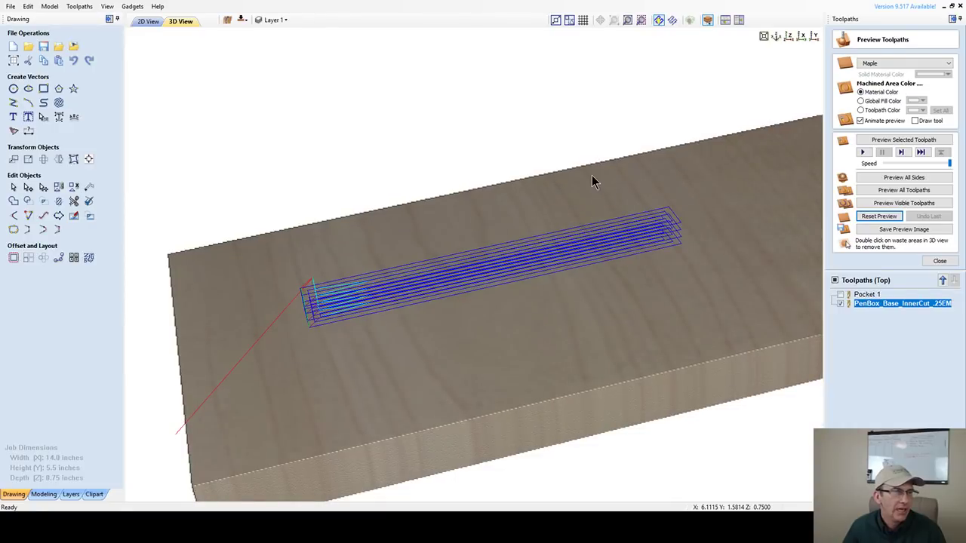
drag(593, 179, 599, 168)
scroll(321, 373, up, 2)
drag(317, 375, 227, 340)
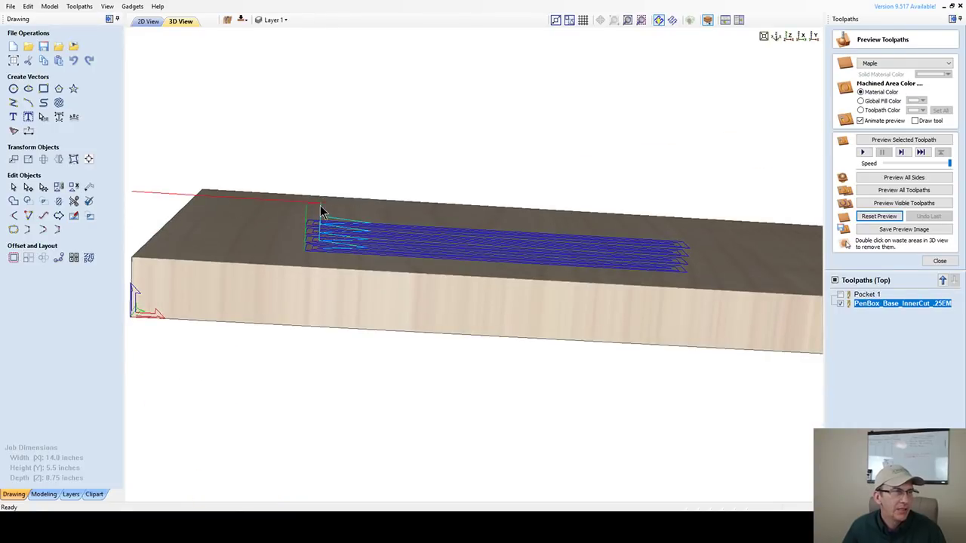
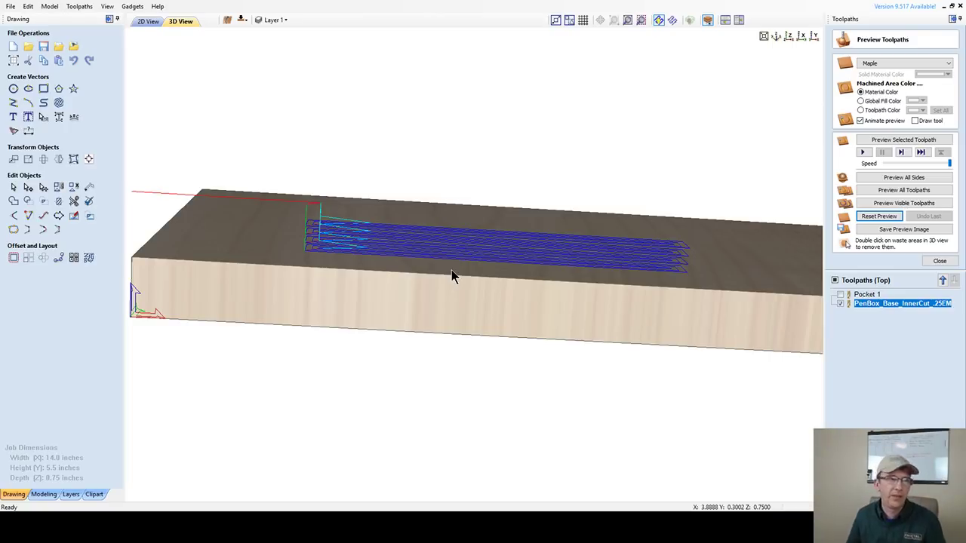
- Orbit and zoom onto the inner-cut toolpath on the maple board, then halve the preview speed
drag(339, 280, 347, 299)
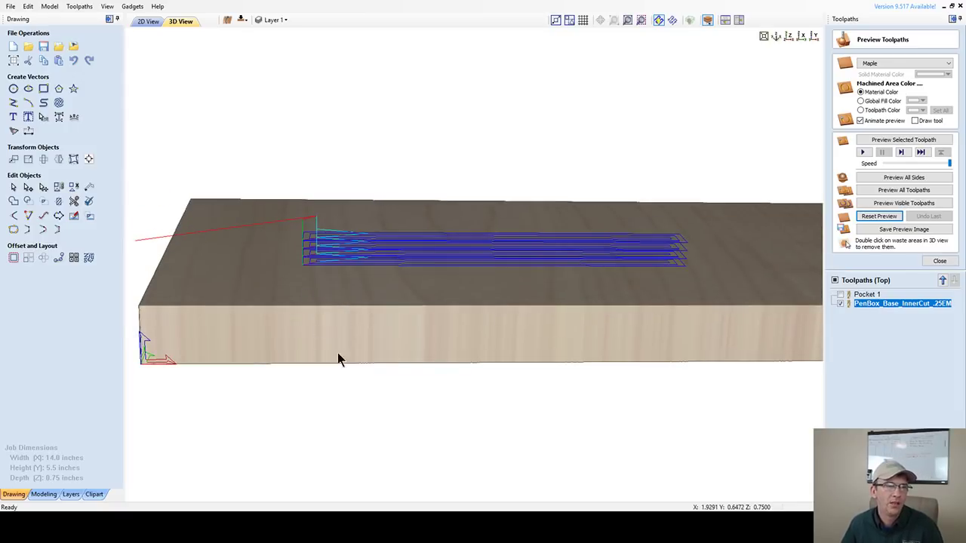
drag(338, 356, 377, 359)
scroll(335, 372, up, 5)
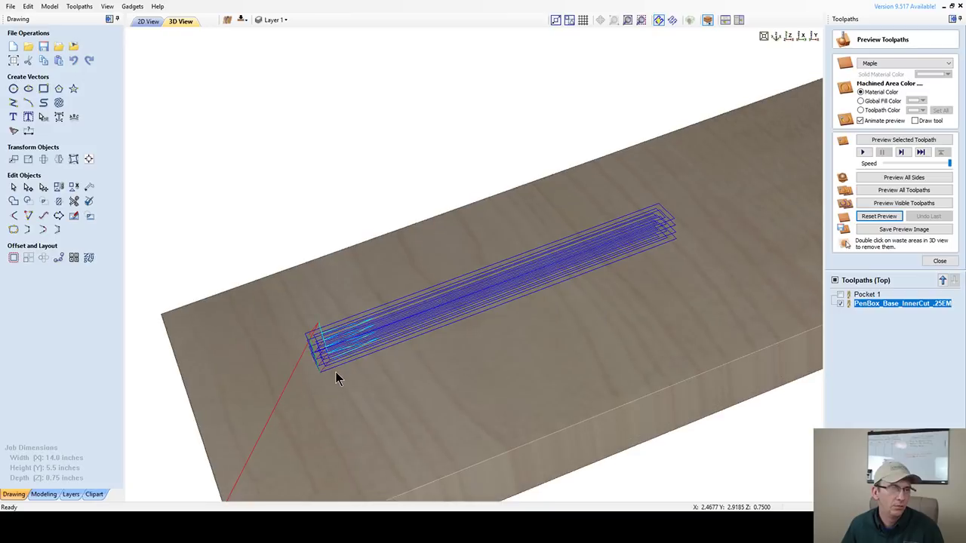
scroll(448, 420, up, 2)
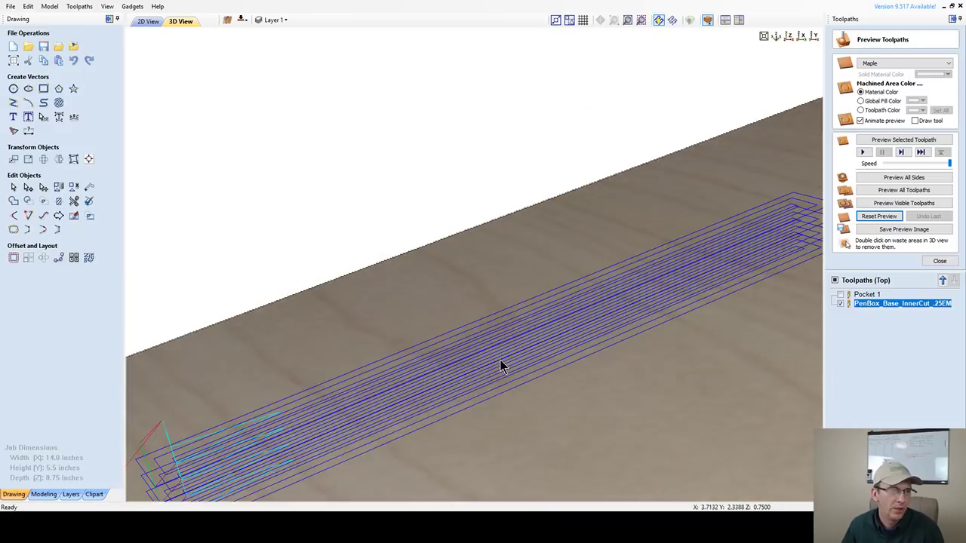
drag(502, 366, 369, 151)
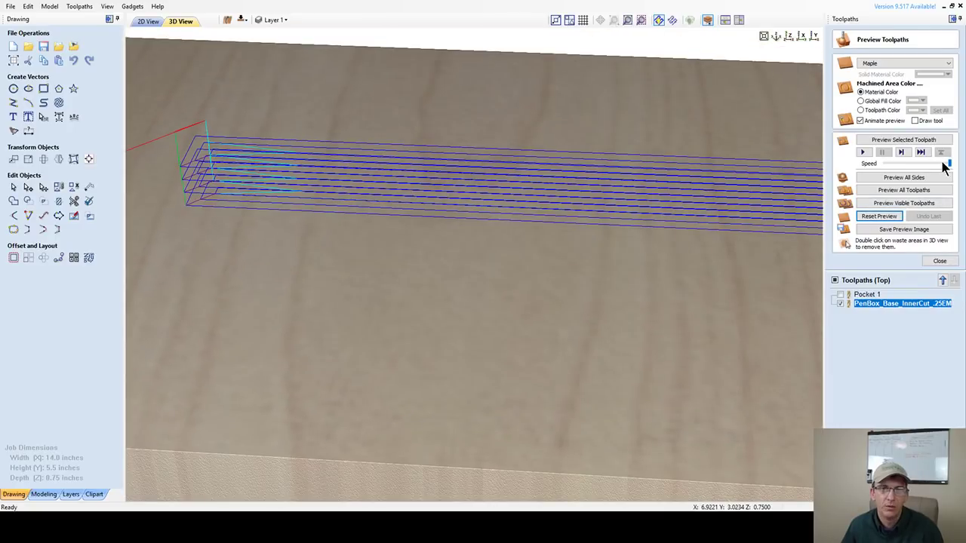
drag(949, 164, 900, 163)
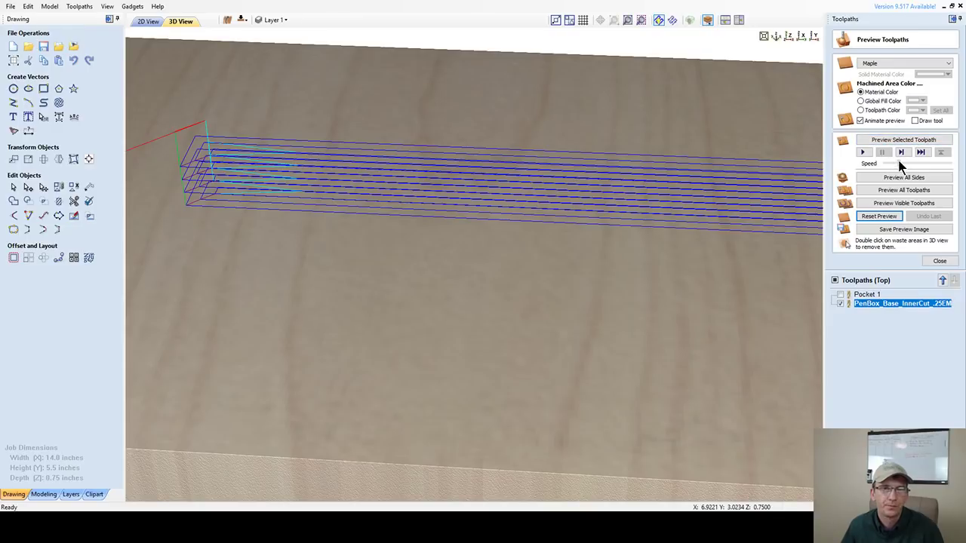
- Simulate the PenBox_Base_InnerCut toolpath, stop it partway, and tilt the view to inspect the groove
click(887, 140)
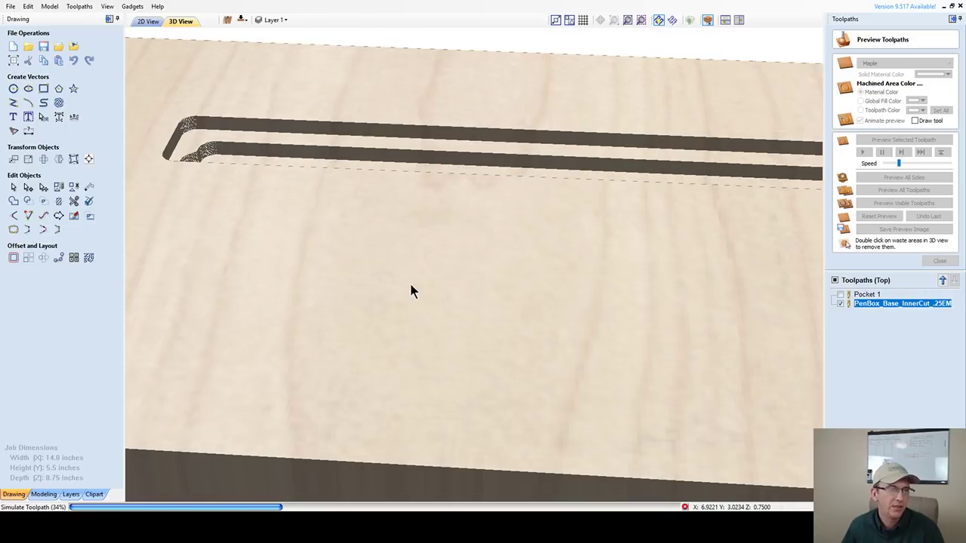
click(406, 351)
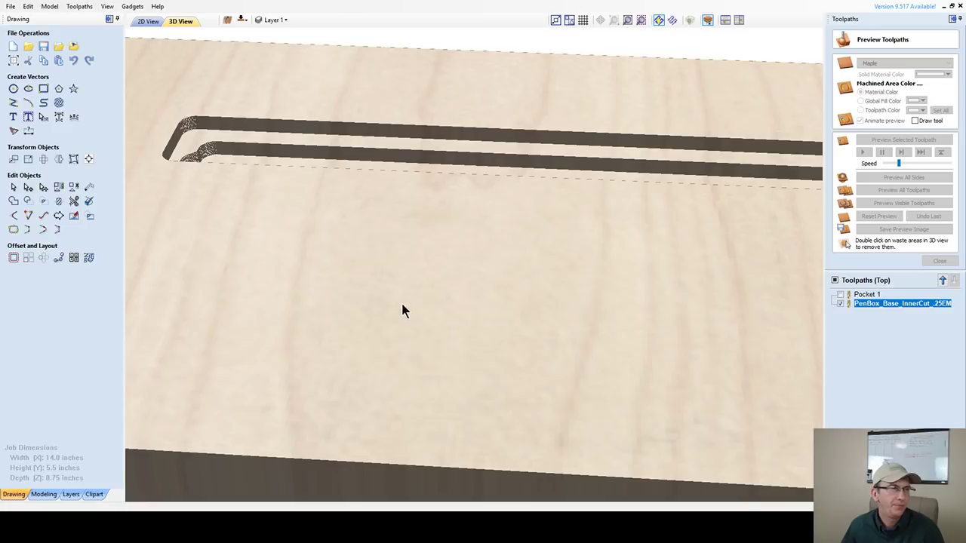
drag(295, 218, 292, 284)
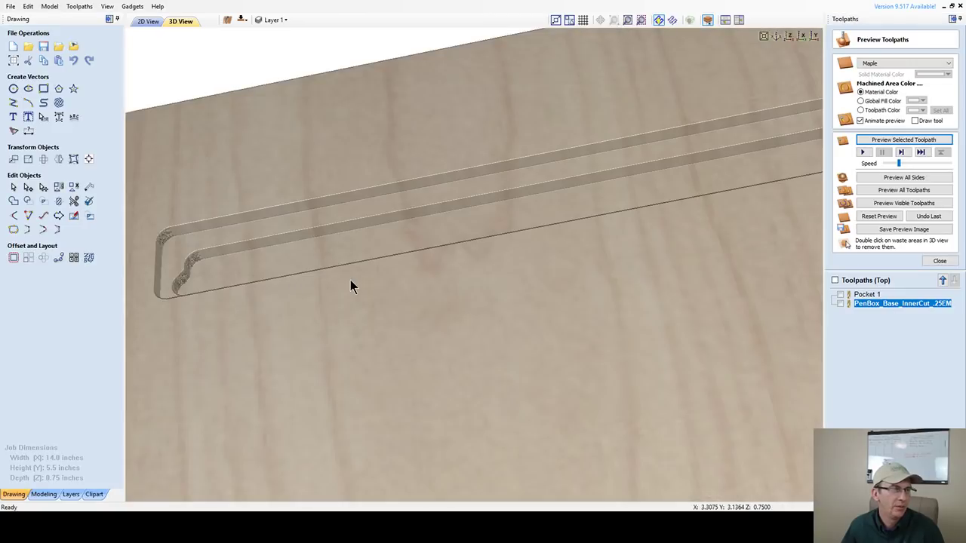
drag(350, 280, 384, 302)
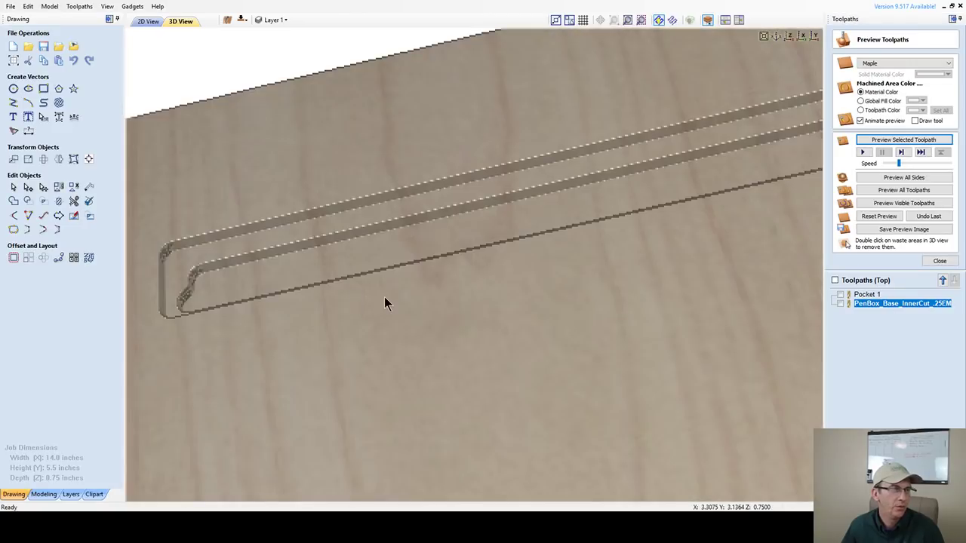
- Reset the preview to an uncut board and fine-tune the preview speed
click(882, 216)
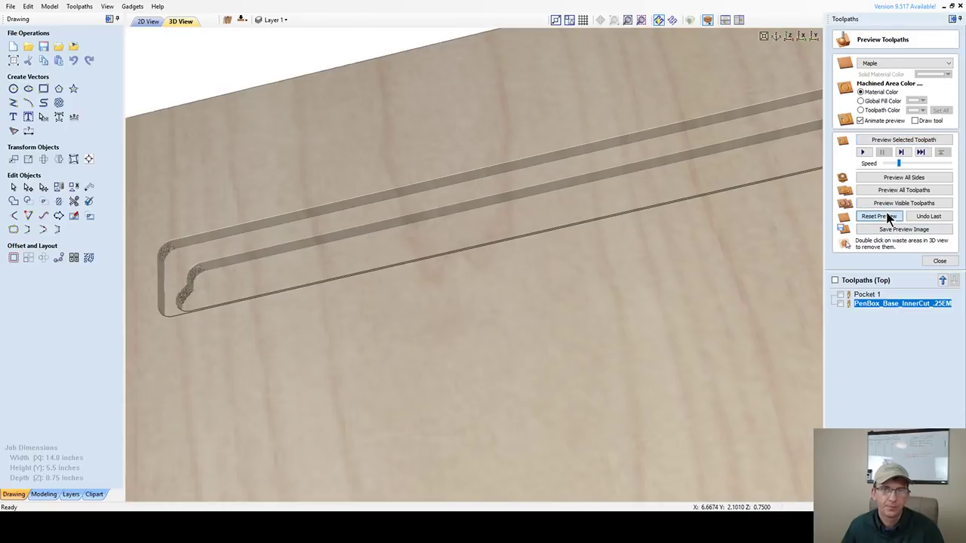
click(889, 164)
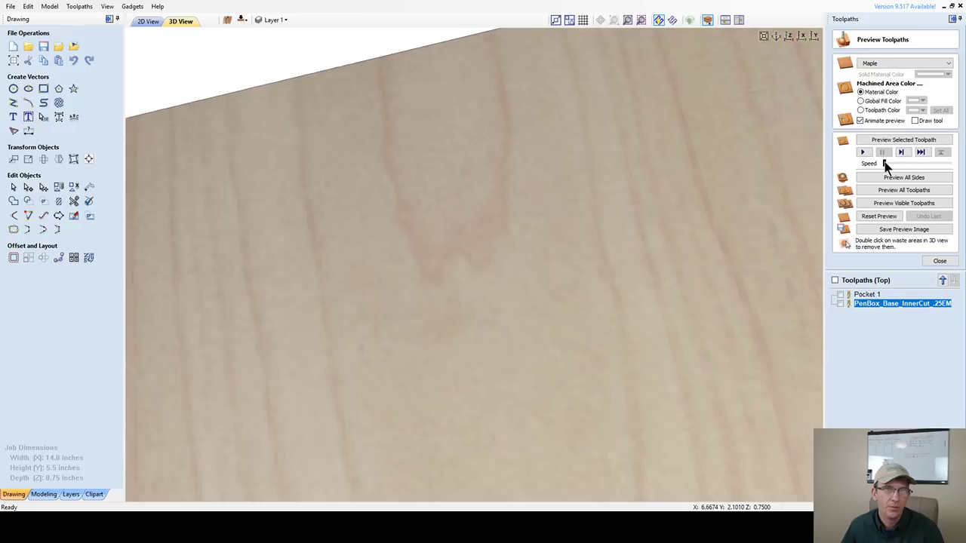
click(888, 163)
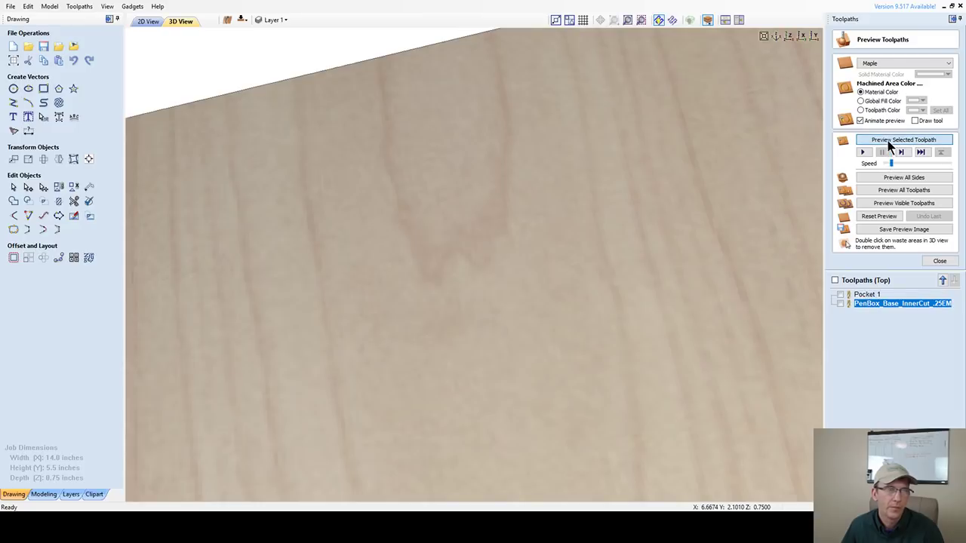
- Simulate the PenBox_Base_InnerCut toolpath at full speed, then select the Pocket 1 toolpath
click(888, 141)
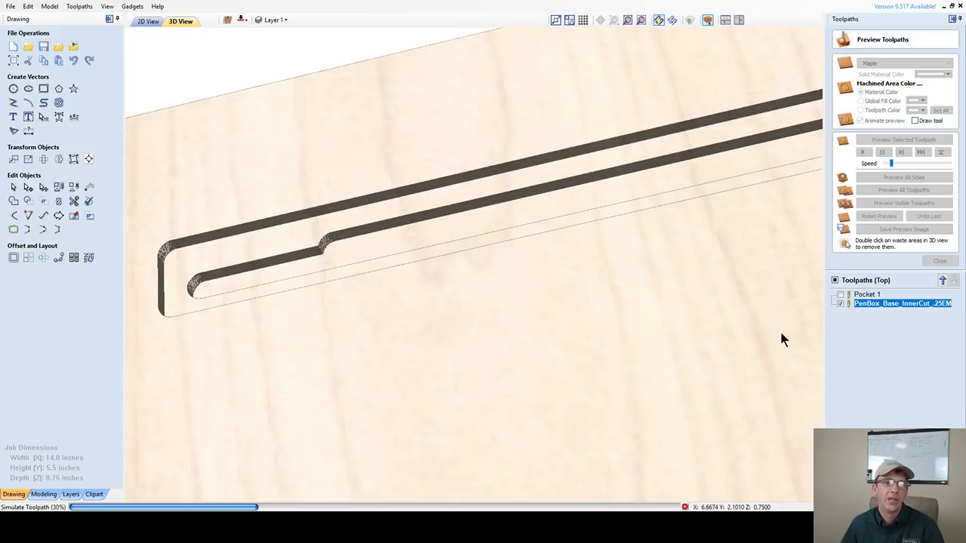
click(840, 303)
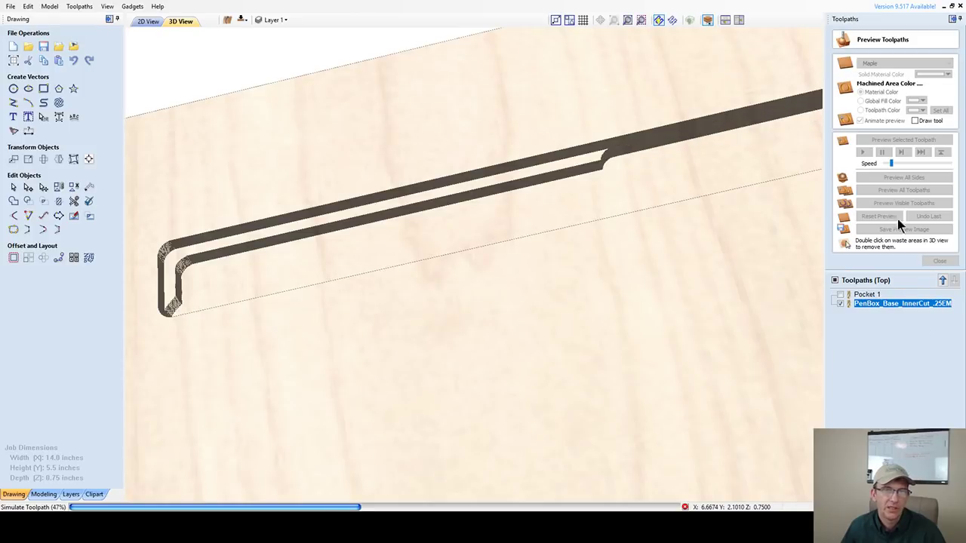
drag(893, 164, 949, 164)
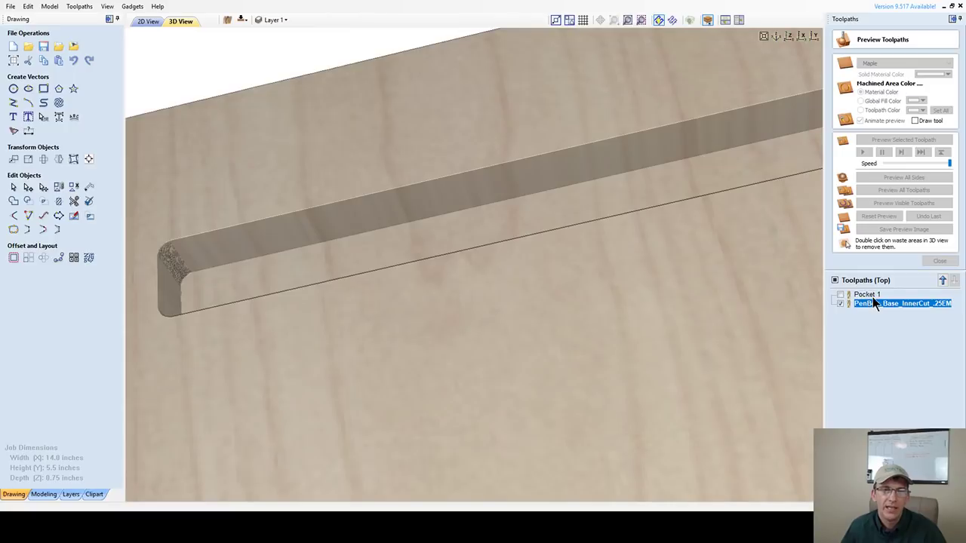
click(868, 295)
- Preview the Pocket 1 toolpath, reset the simulation, and go back to the 2D View
click(910, 141)
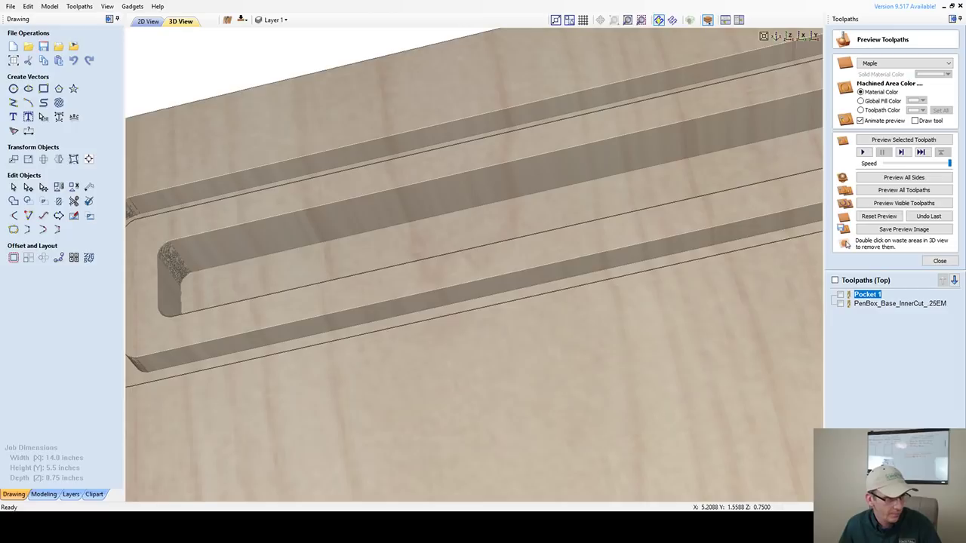
click(878, 215)
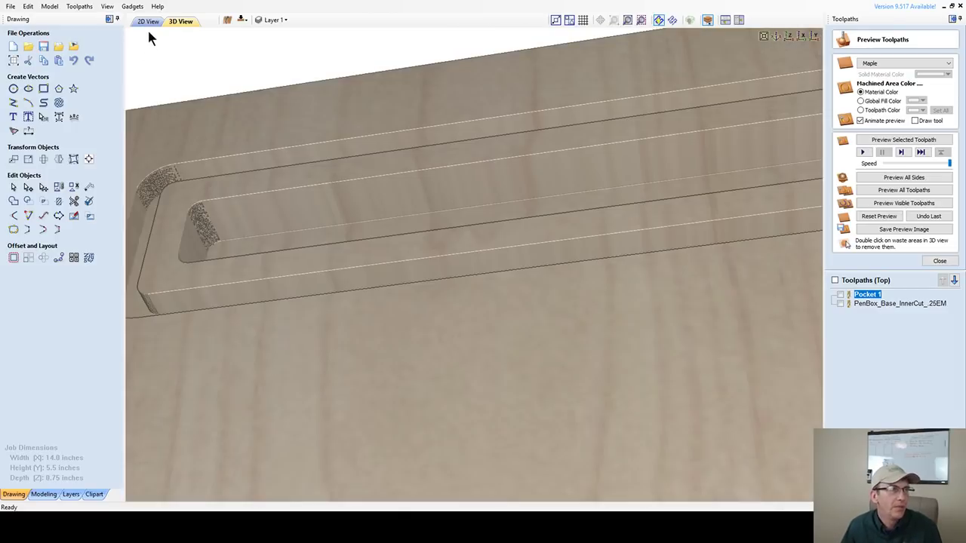
click(149, 22)
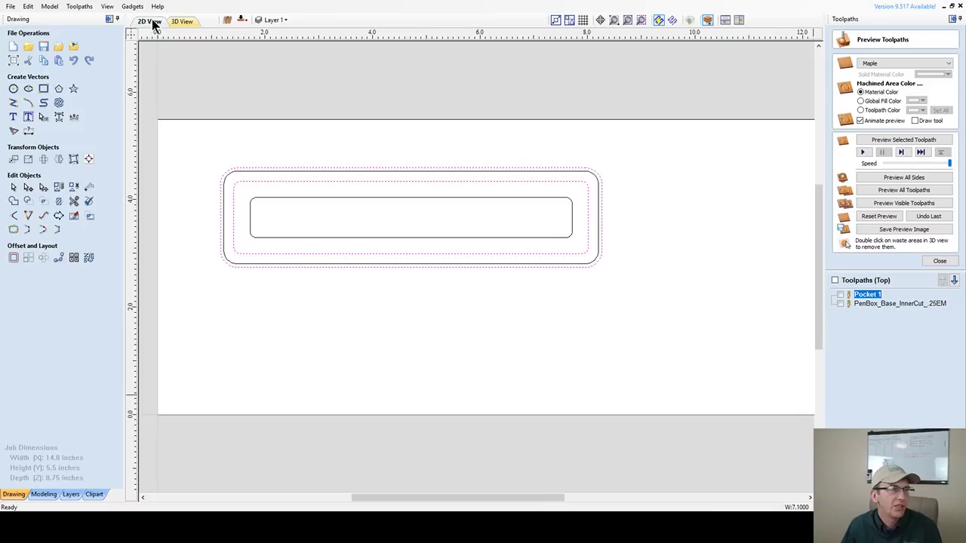
- Select the outer rounded rectangle, close Preview Toolpaths, and start a 2D Profile Toolpath
click(538, 171)
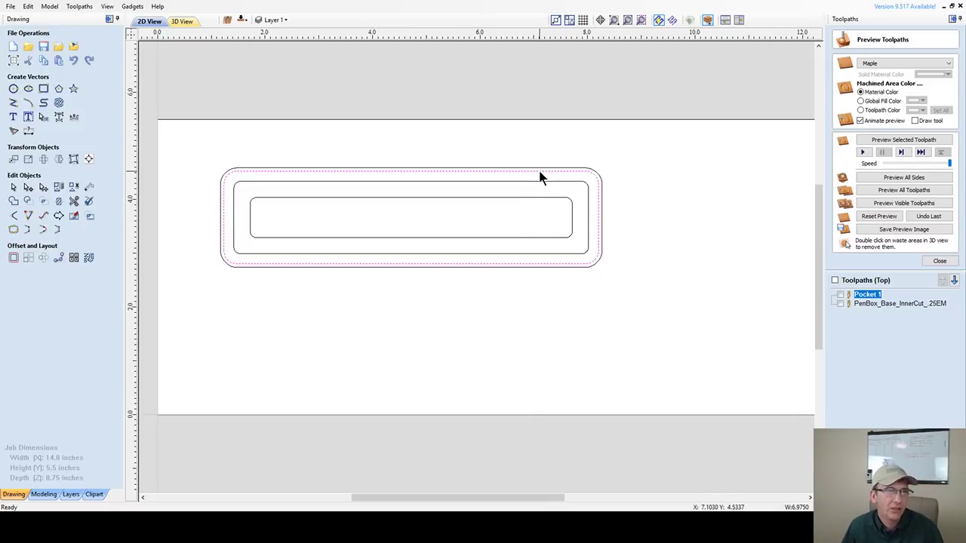
click(940, 261)
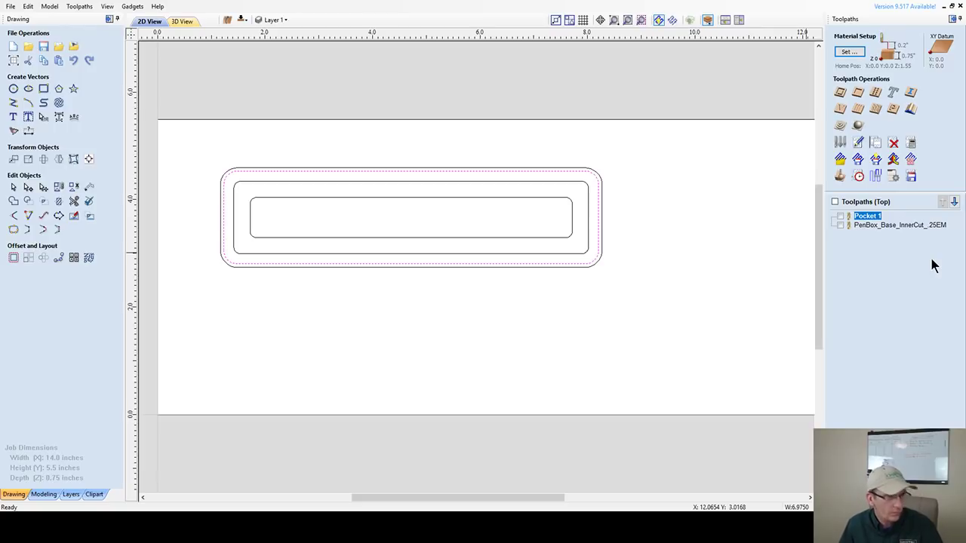
click(840, 92)
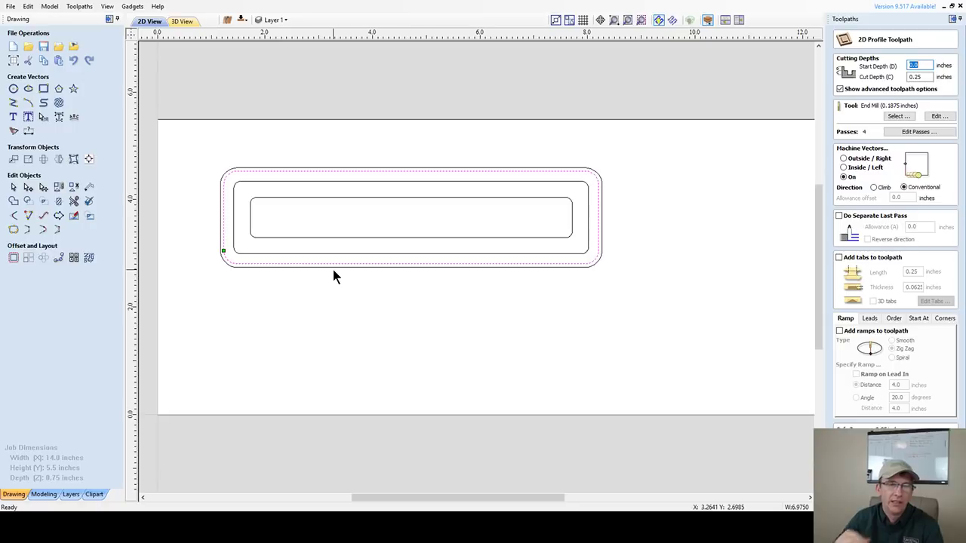
- Set the profile cut depth to 0.75 inch, cut Outside, and enable ramps
click(916, 77)
text(.75)
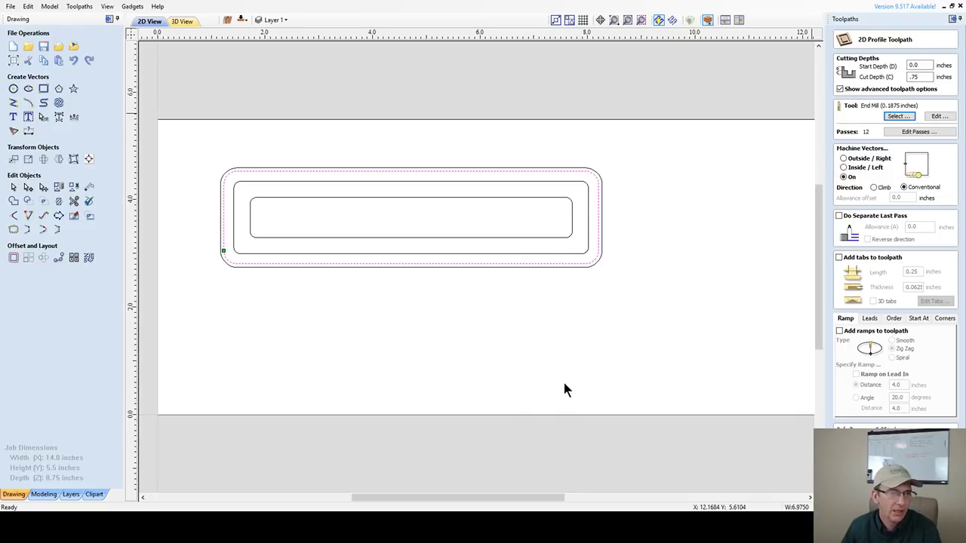
click(844, 158)
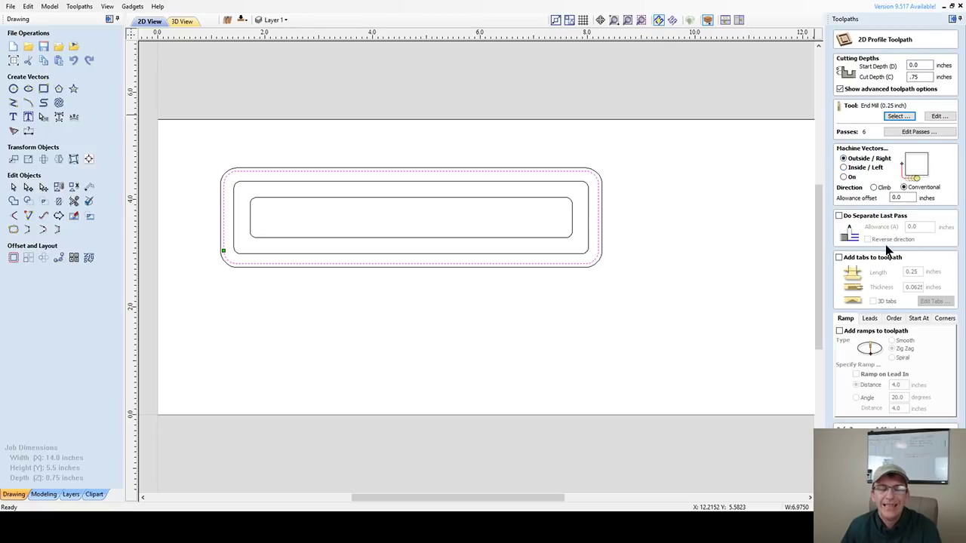
click(839, 331)
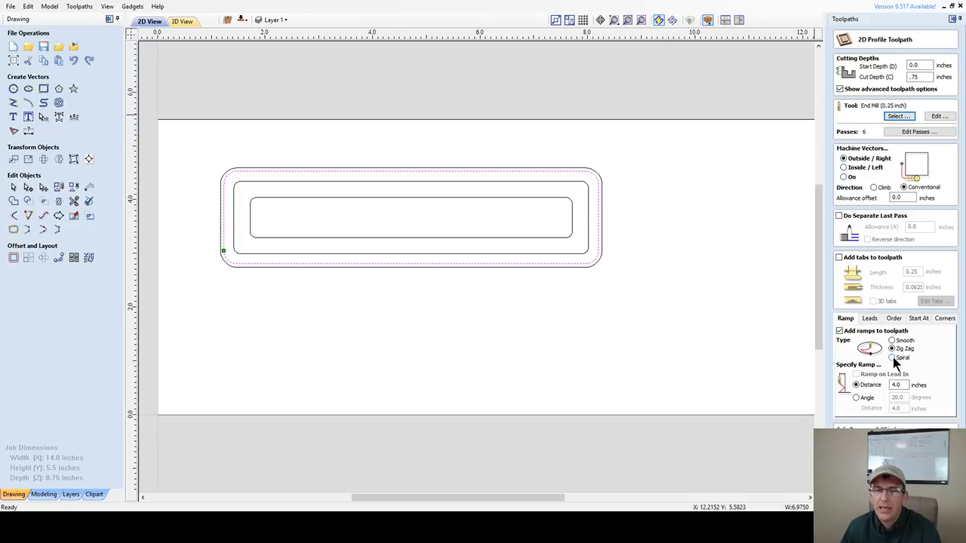
- Change the ramp type to Spiral and open the selected tool's Edit settings
click(895, 358)
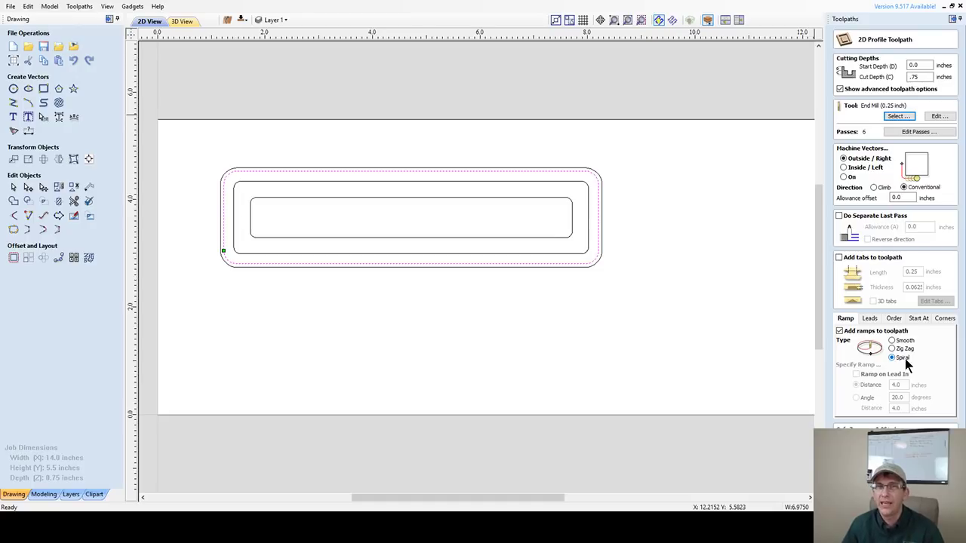
click(939, 118)
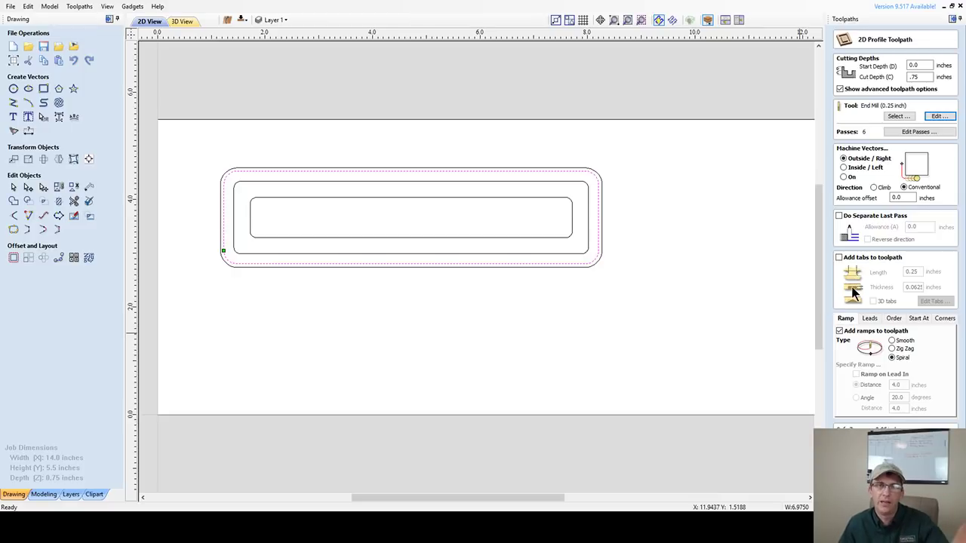
- Calculate the Profile 1 toolpath and preview it on the maple board in 3D
click(875, 476)
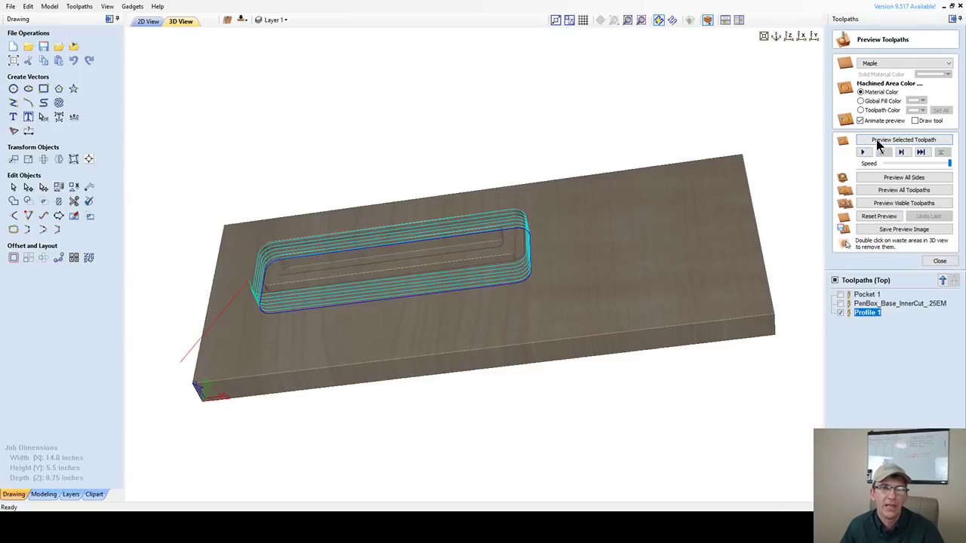
click(876, 140)
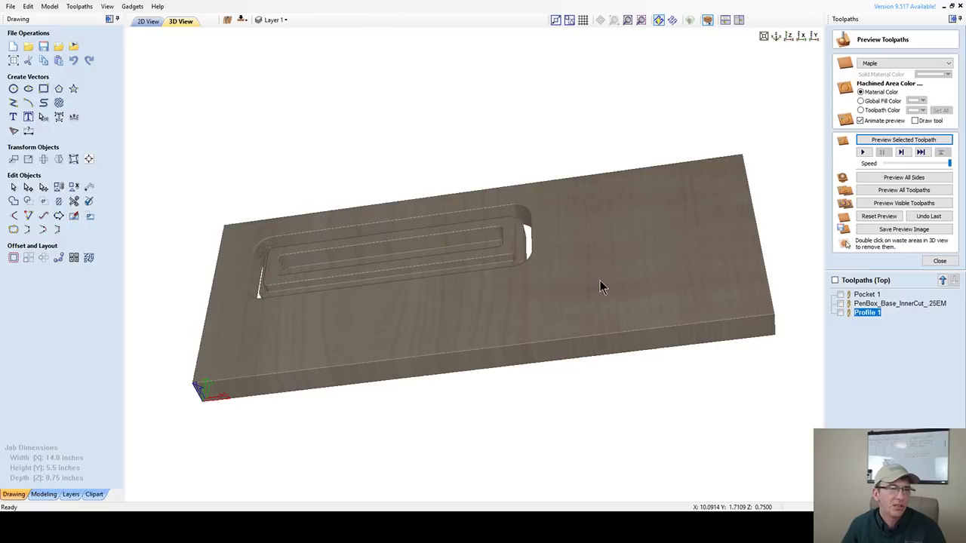
- Remove the waste board around the pen box and orbit to inspect its sides
double_click(589, 317)
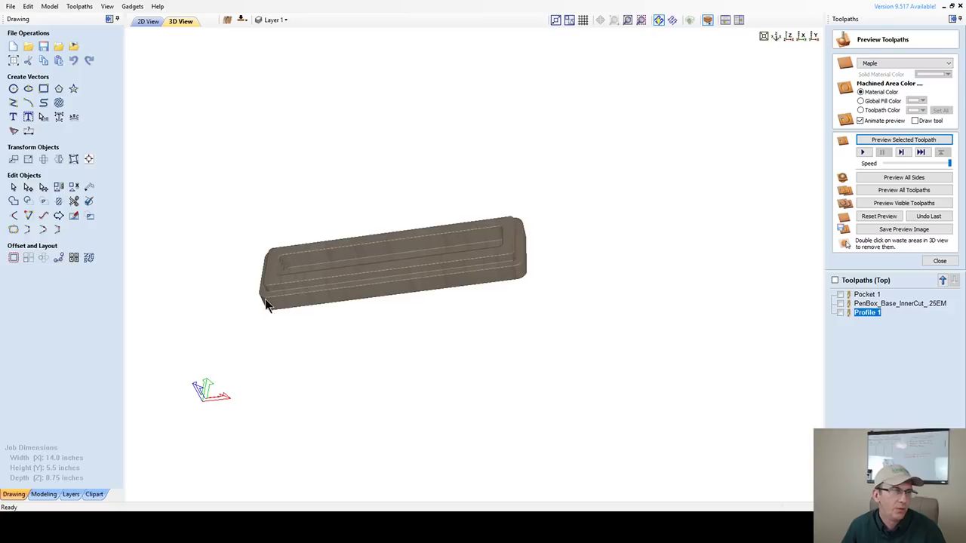
drag(266, 303, 264, 280)
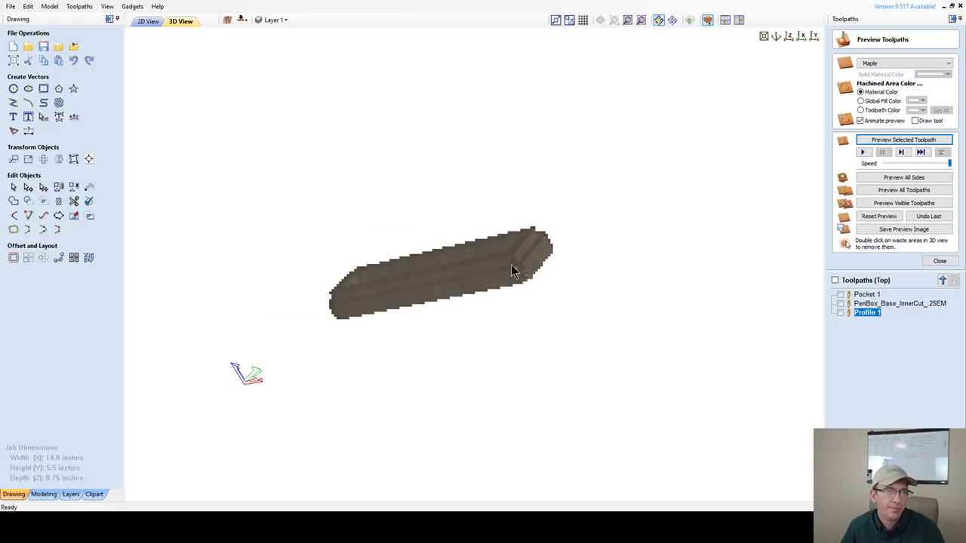
drag(510, 271, 508, 272)
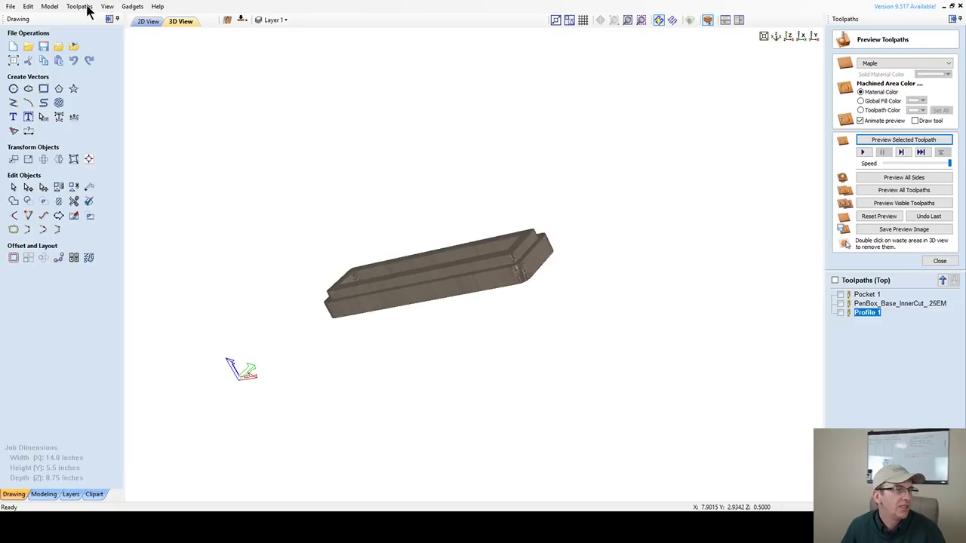
drag(557, 261, 549, 264)
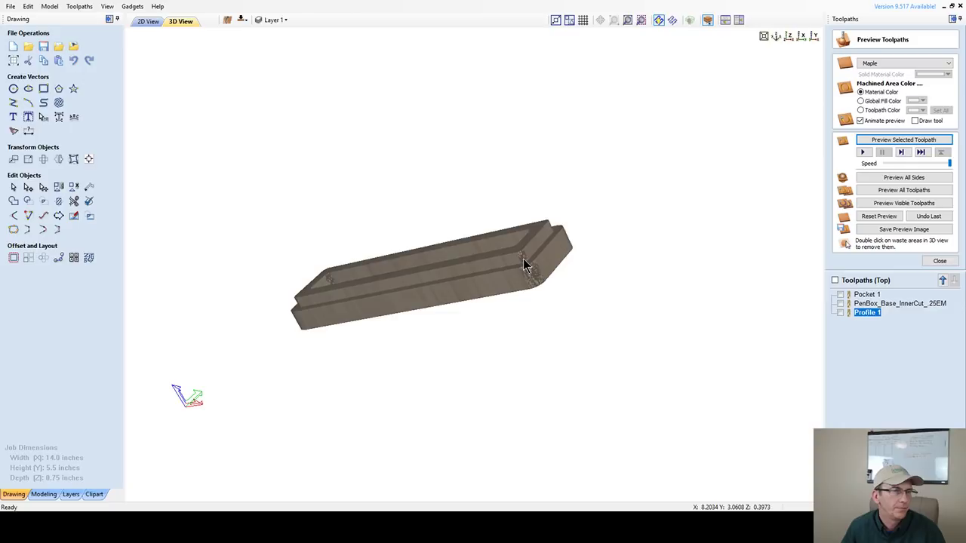
- Check the carved pen box from preset views and closer orbits, then return to 2D View
click(775, 38)
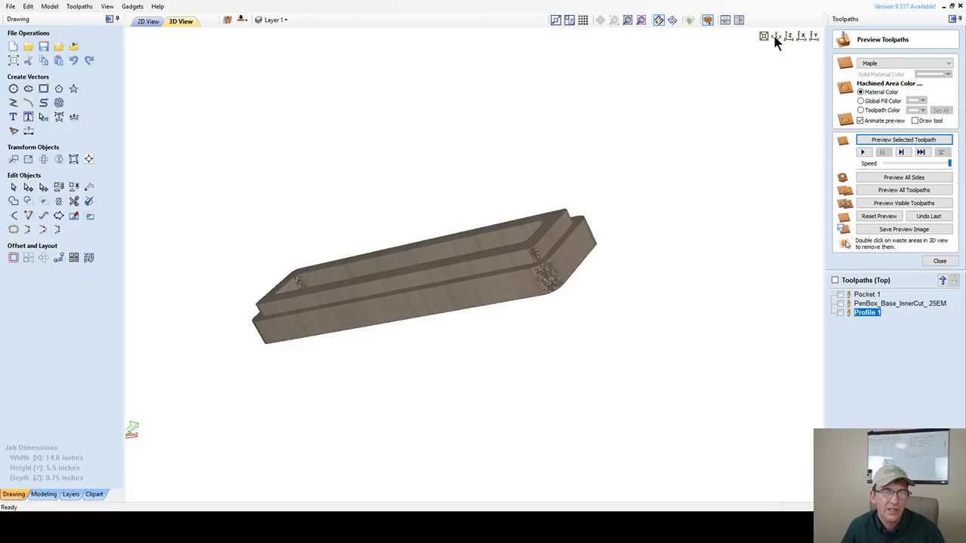
click(774, 37)
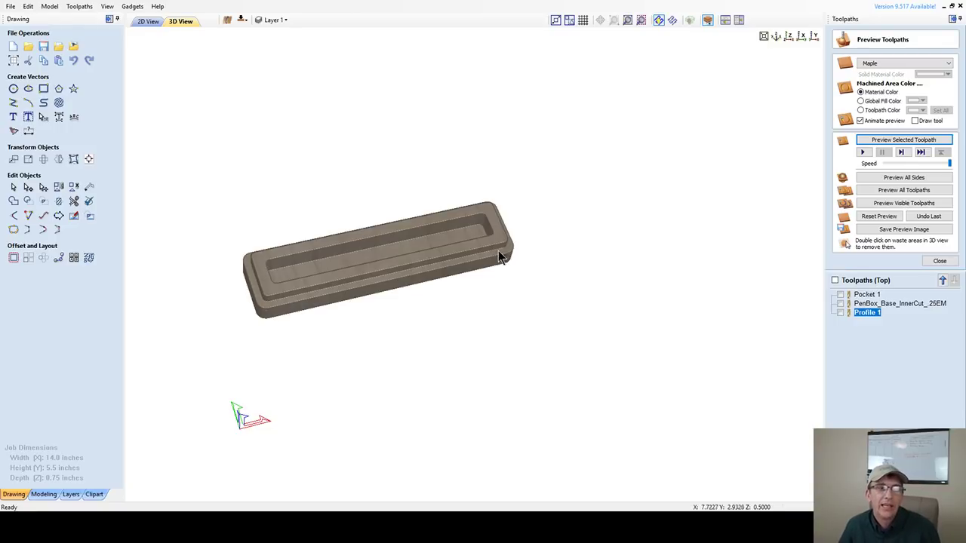
drag(310, 289, 300, 296)
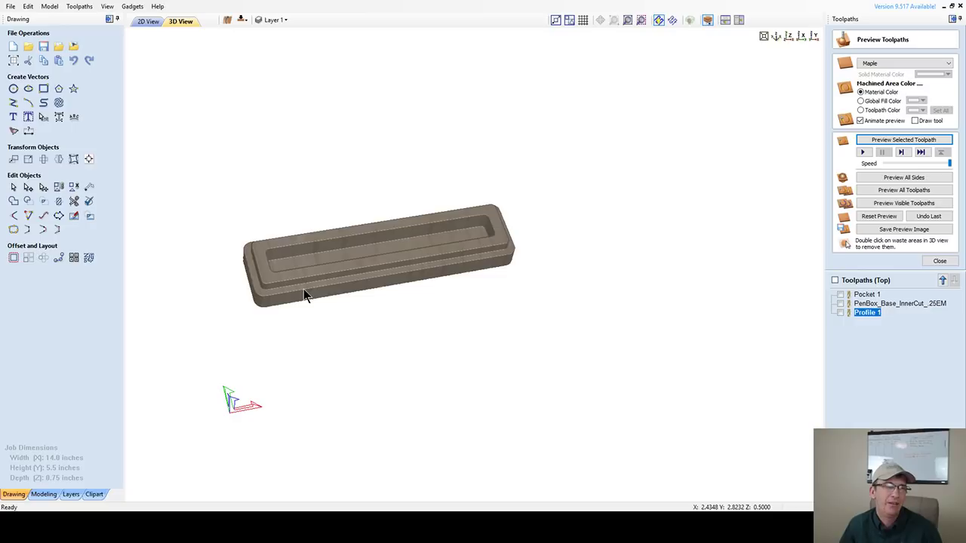
mouse_move(344, 285)
mouse_down()
mouse_move(388, 269)
mouse_move(382, 282)
mouse_up()
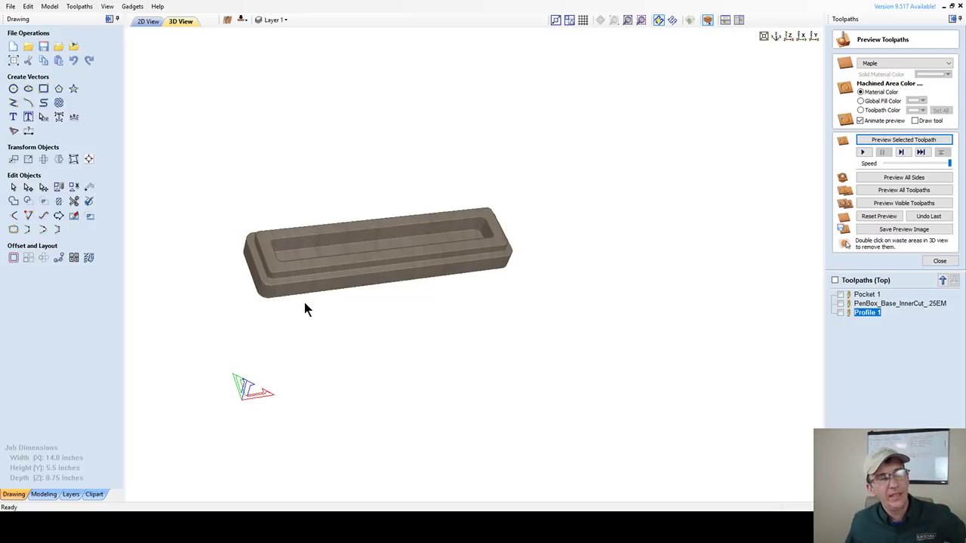
scroll(305, 309, up, 1)
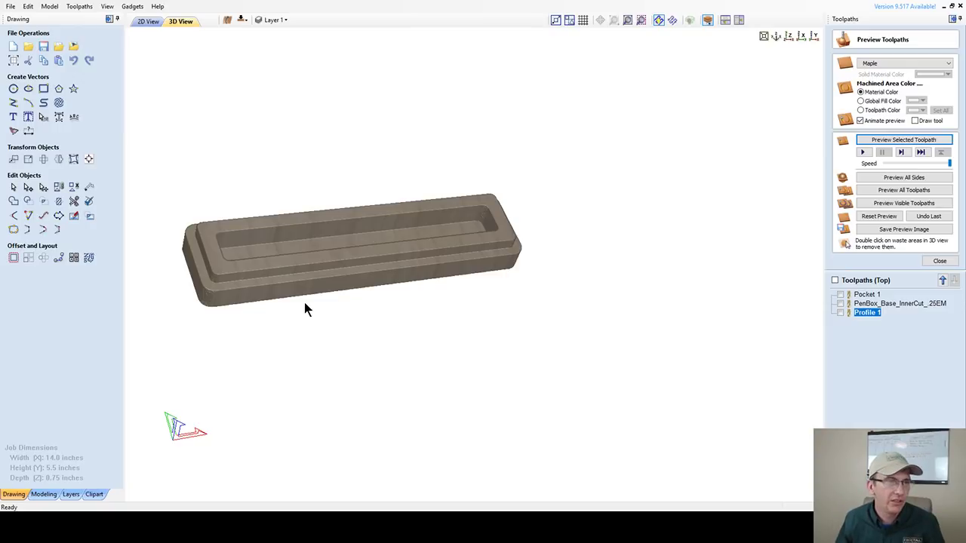
scroll(305, 309, up, 1)
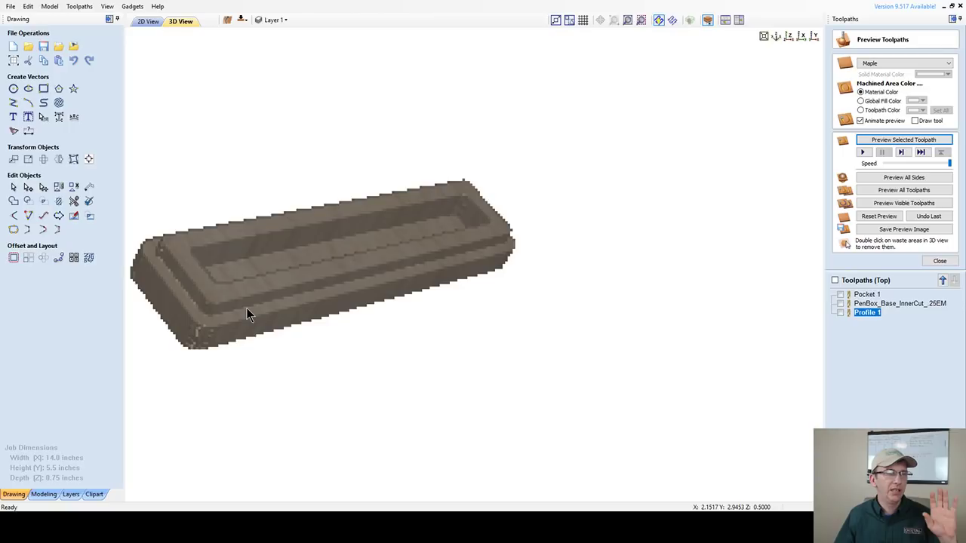
click(147, 21)
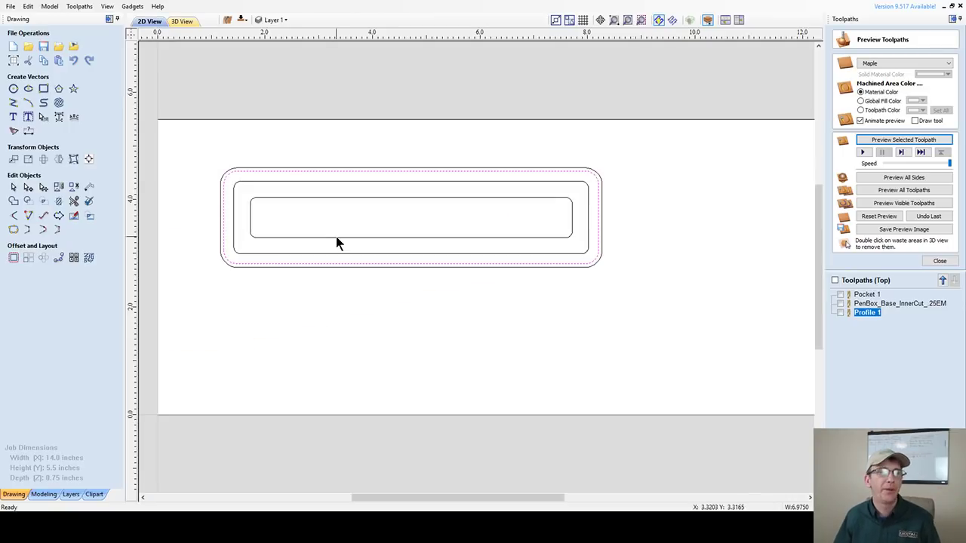
- Zoom out and move the pen box outlines to the job's top-left corner
scroll(378, 287, down, 1)
scroll(396, 302, down, 1)
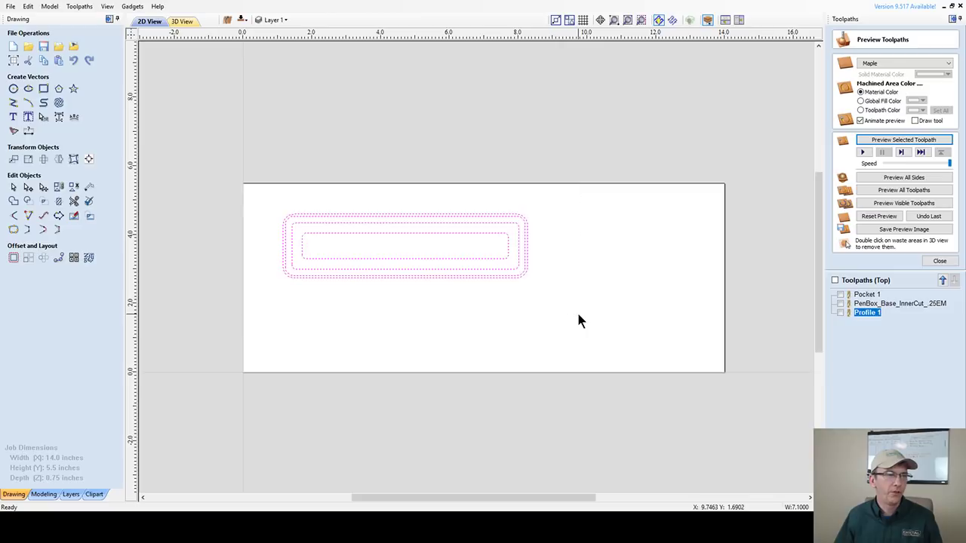
click(367, 222)
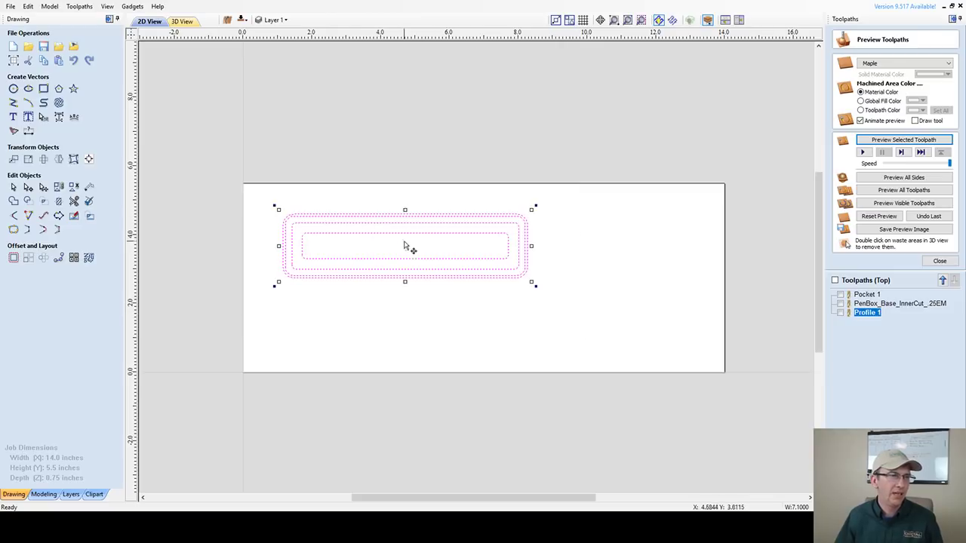
drag(406, 244, 373, 226)
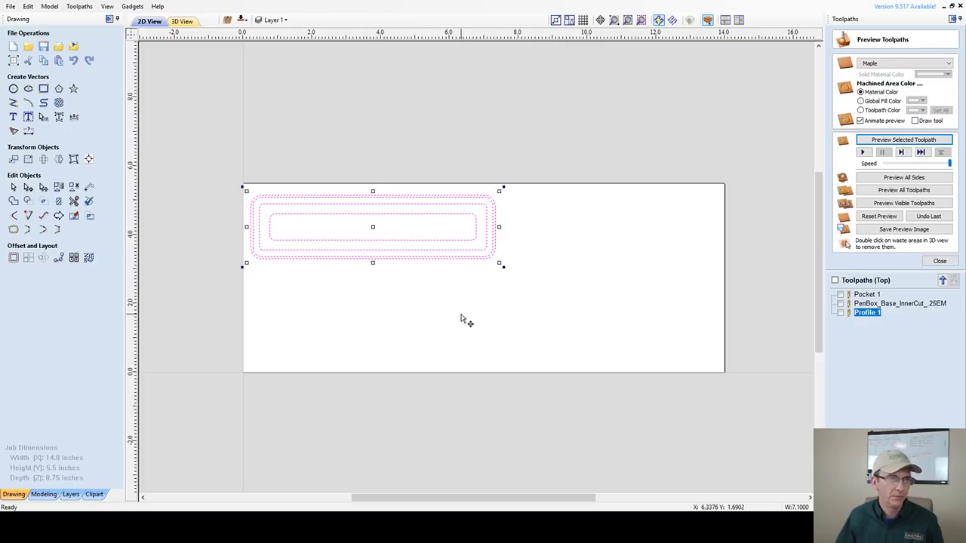
click(343, 313)
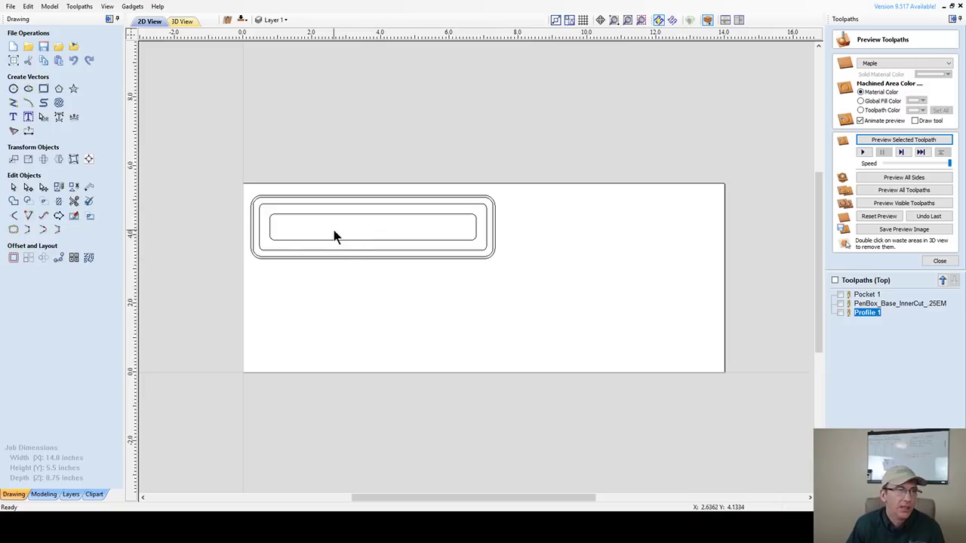
- Select the outer two rounded outlines of the pen box, leaving out the inner rectangle
click(258, 199)
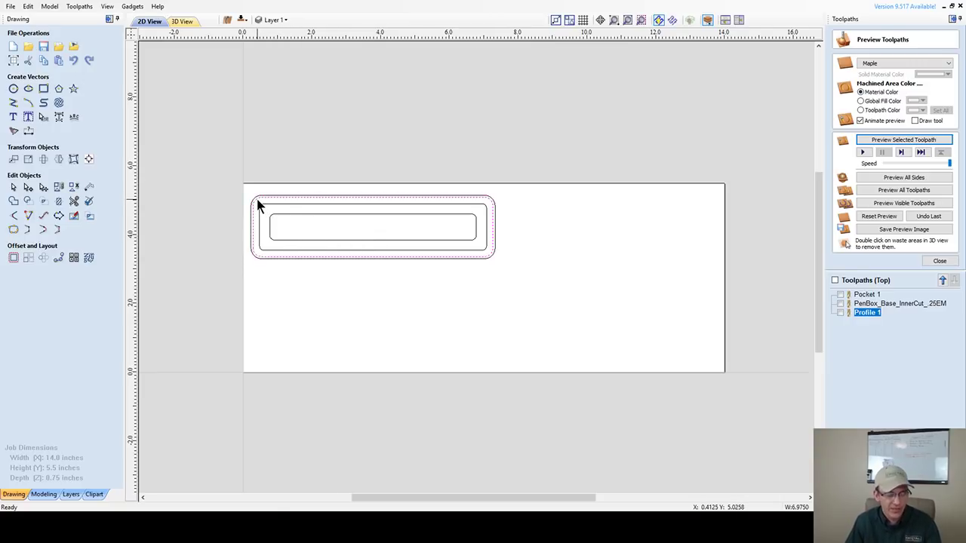
shift+click(265, 206)
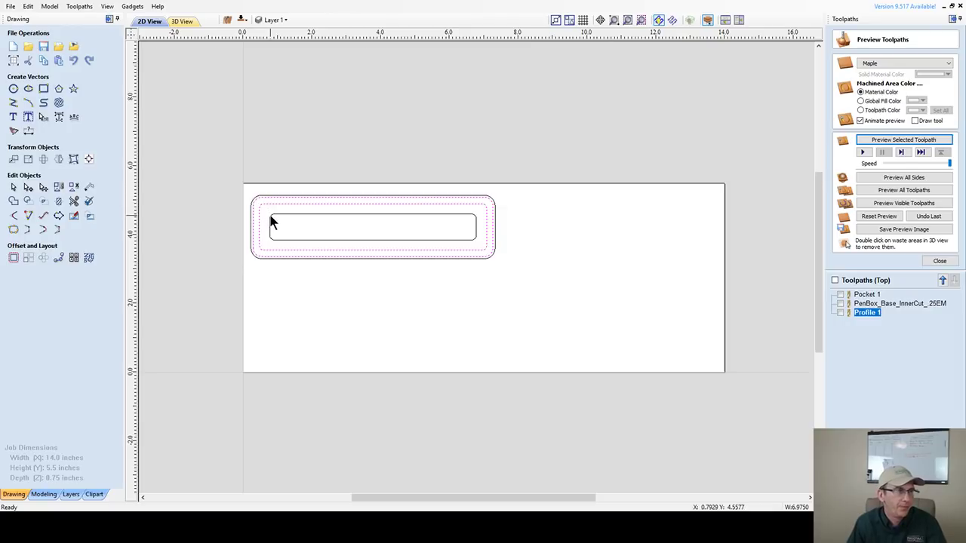
shift+click(270, 216)
shift+click(270, 219)
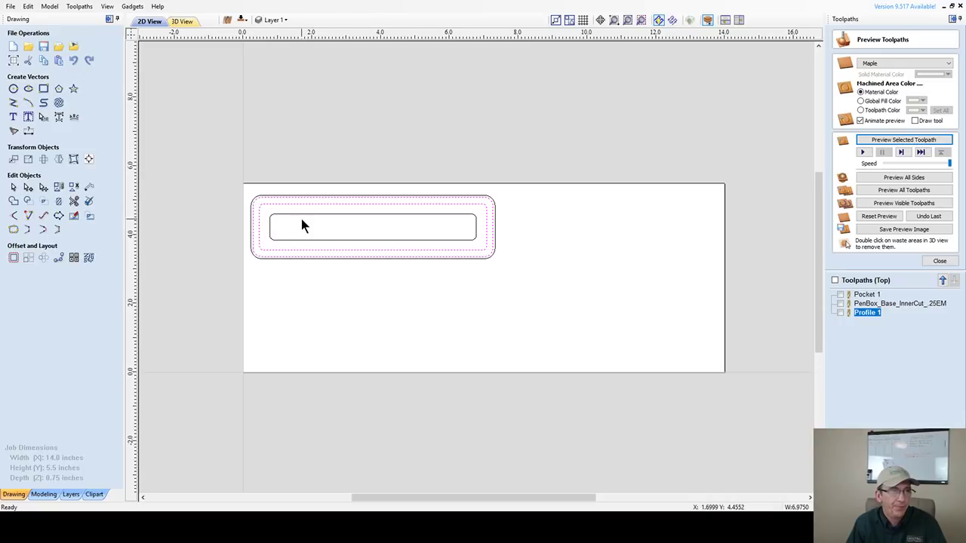
click(300, 203)
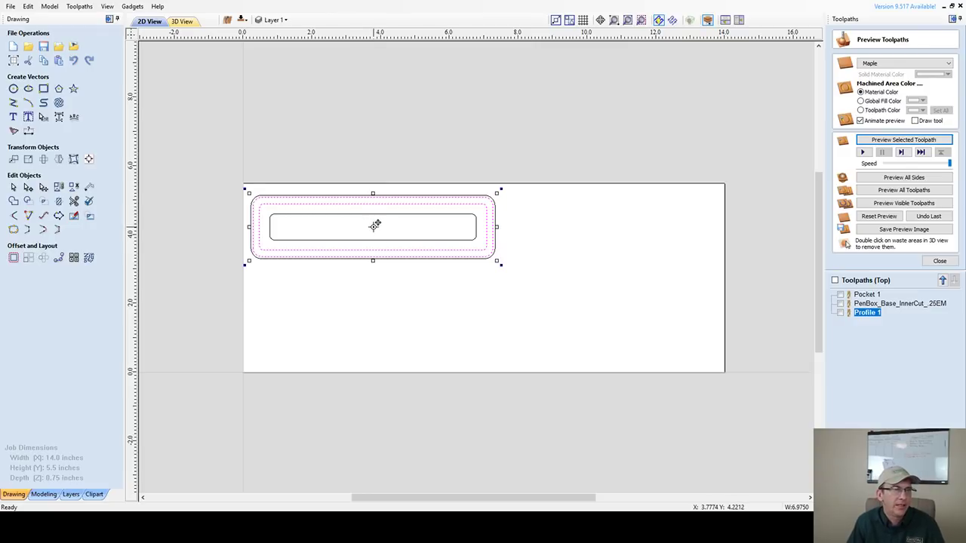
- Copy the outer outlines below as a lid, then nudge the base outlines down three steps
drag(375, 226, 371, 321)
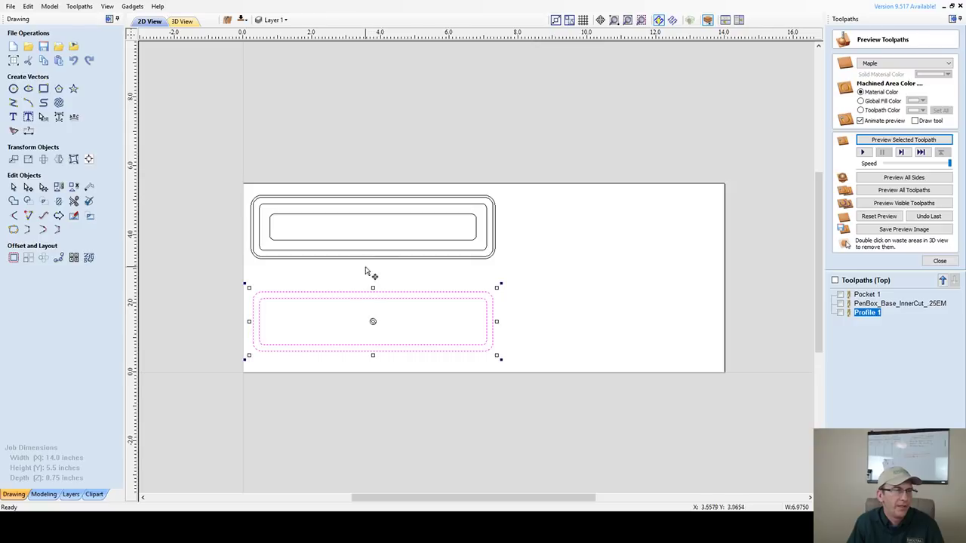
click(366, 275)
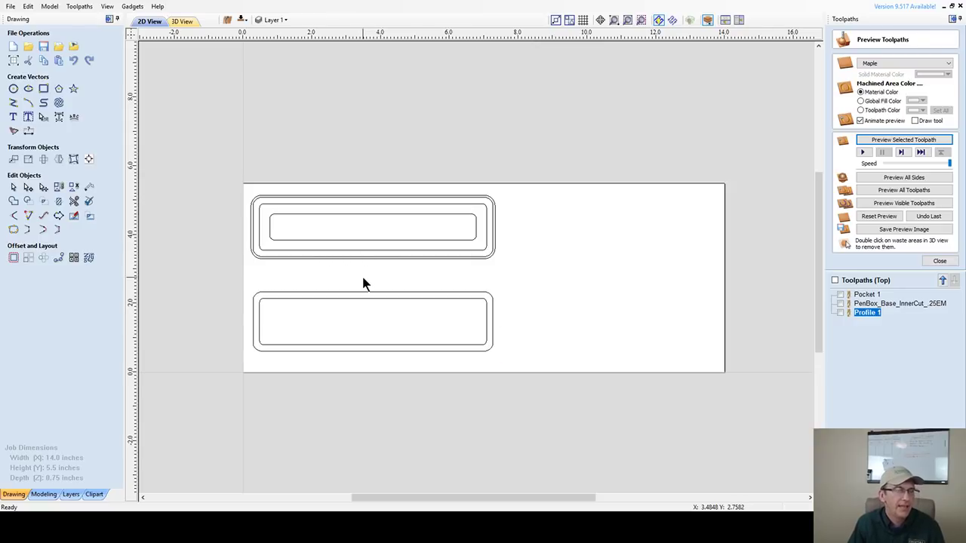
drag(237, 183, 527, 283)
key(Down)
key(Down)
key(Down)
key(Down)
key(Down)
key(Down)
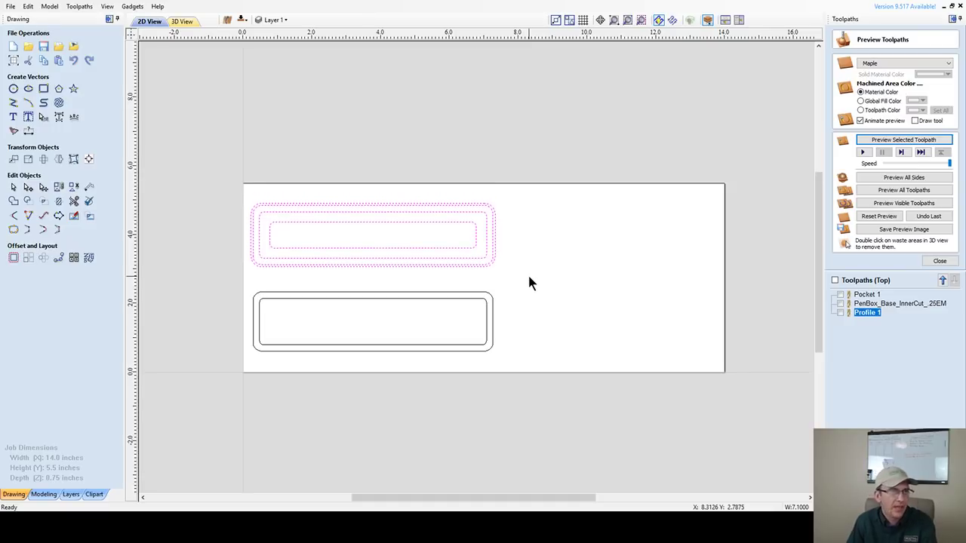
key(Down)
key(Down)
key(Down)
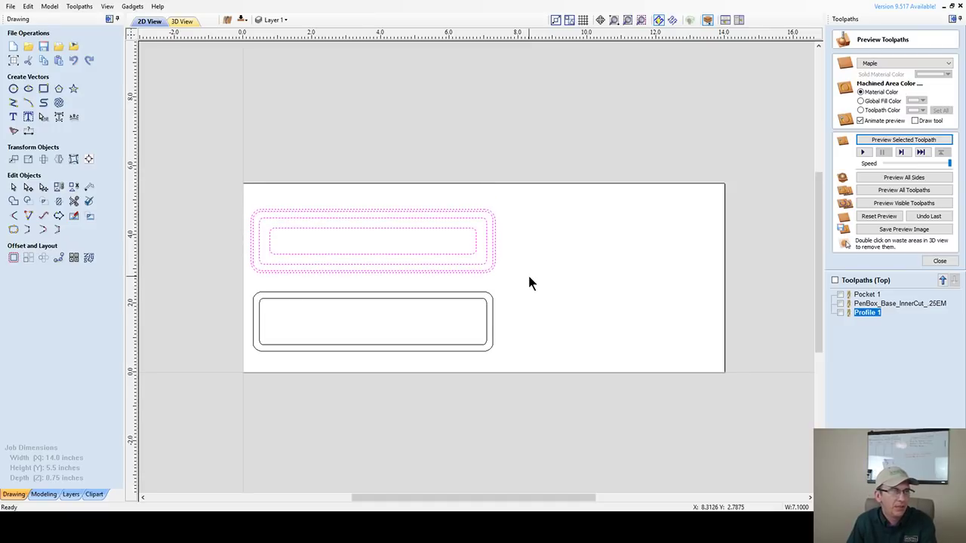
key(Down)
key(Down)
key(Down)
key(Down)
key(Down)
click(577, 320)
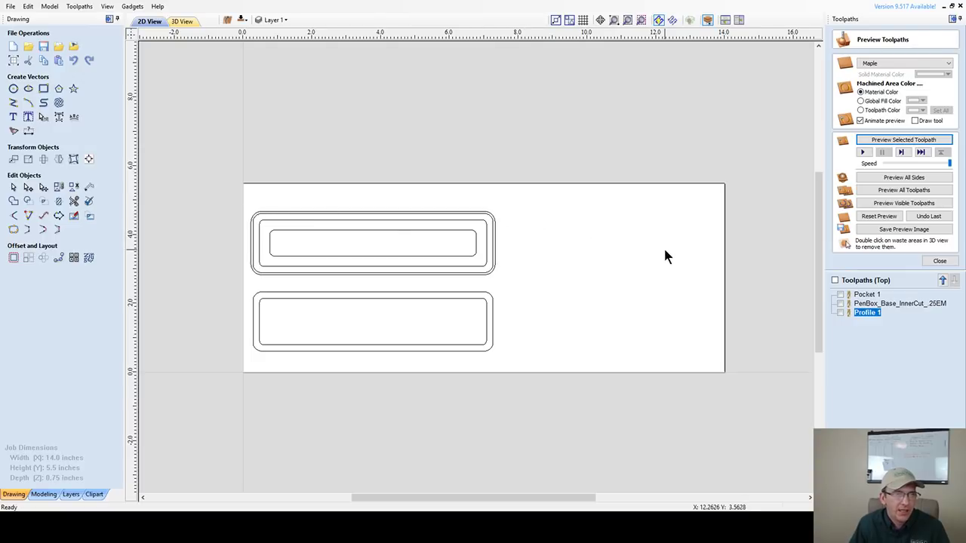
- Duplicate the base-and-lid outline pair to the right of the original
mouse_move(214, 188)
mouse_down()
mouse_move(519, 234)
mouse_move(534, 368)
mouse_up()
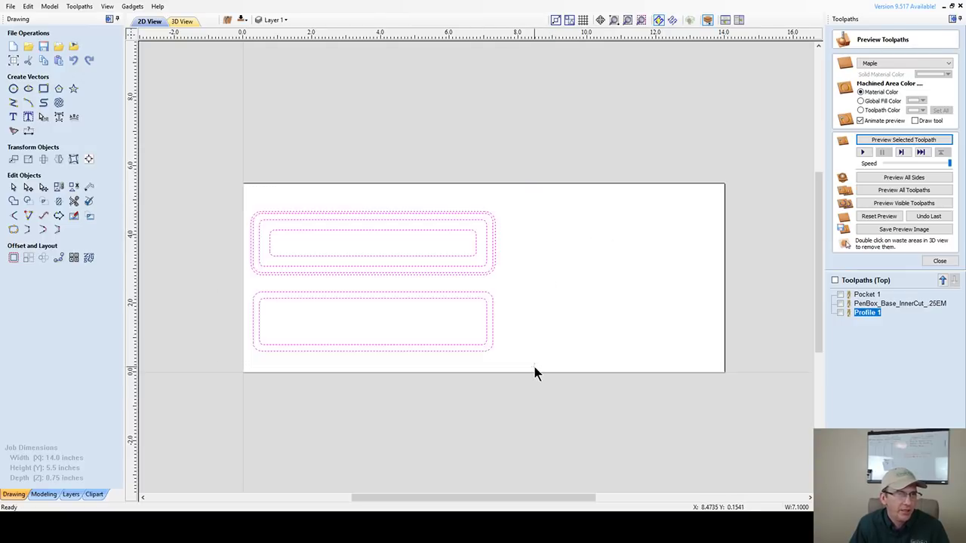
click(335, 210)
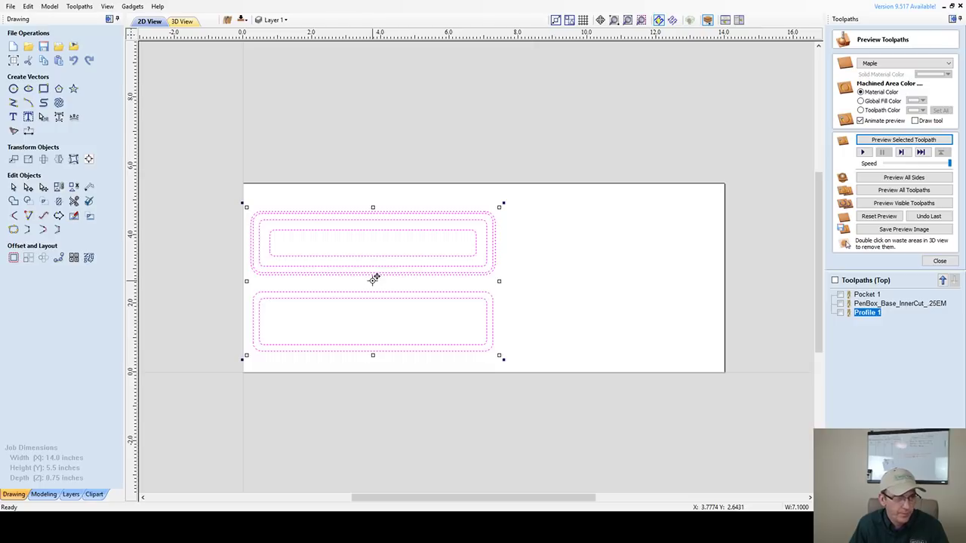
drag(373, 279, 631, 281)
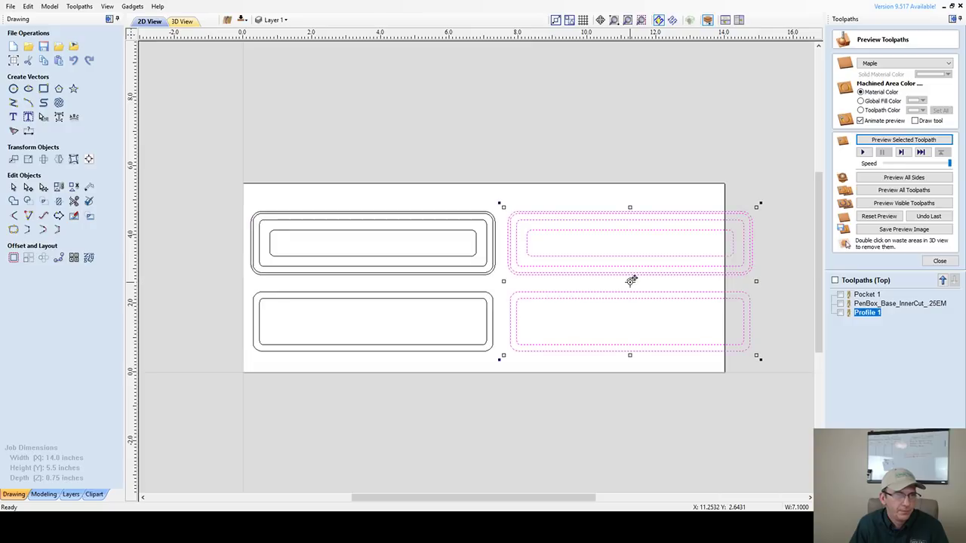
- Change the job width to 15 inches in Job Setup
click(12, 61)
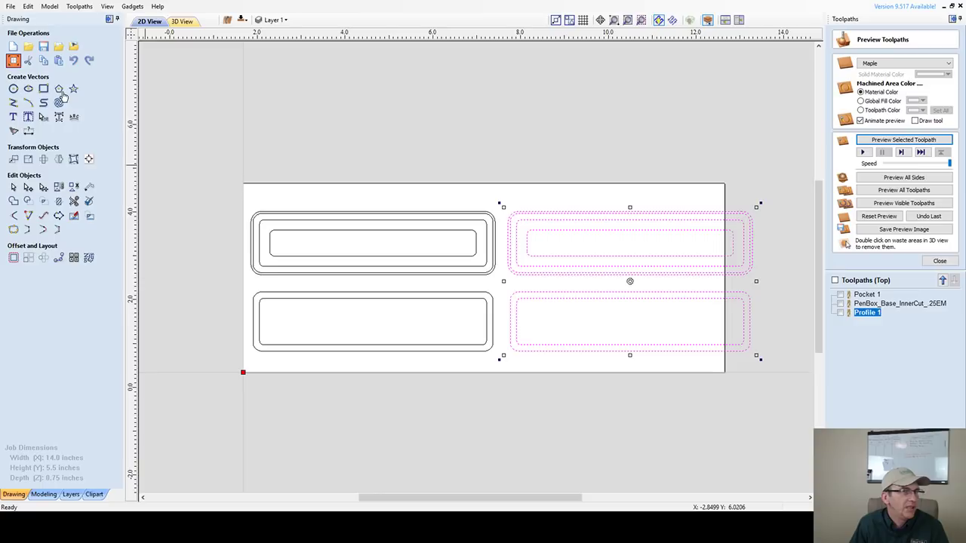
click(13, 61)
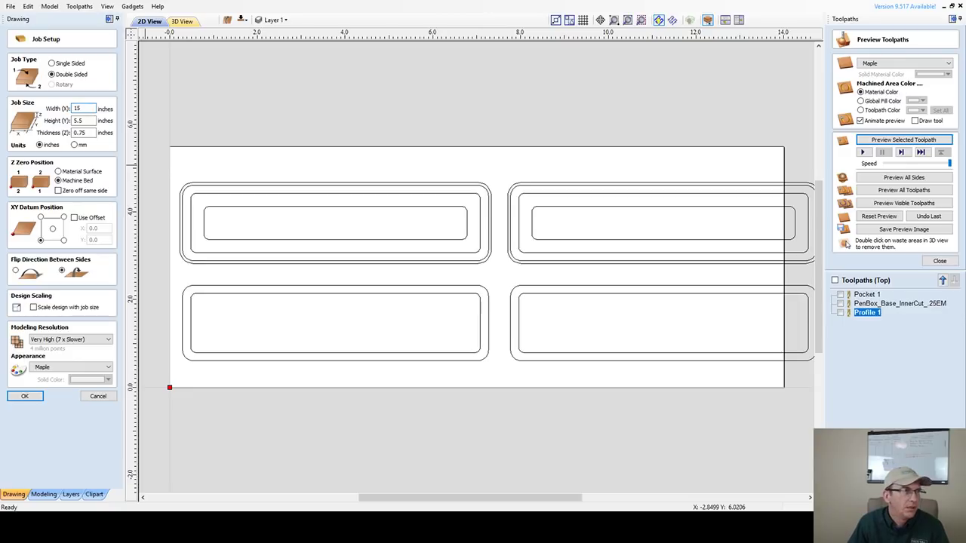
text(15)
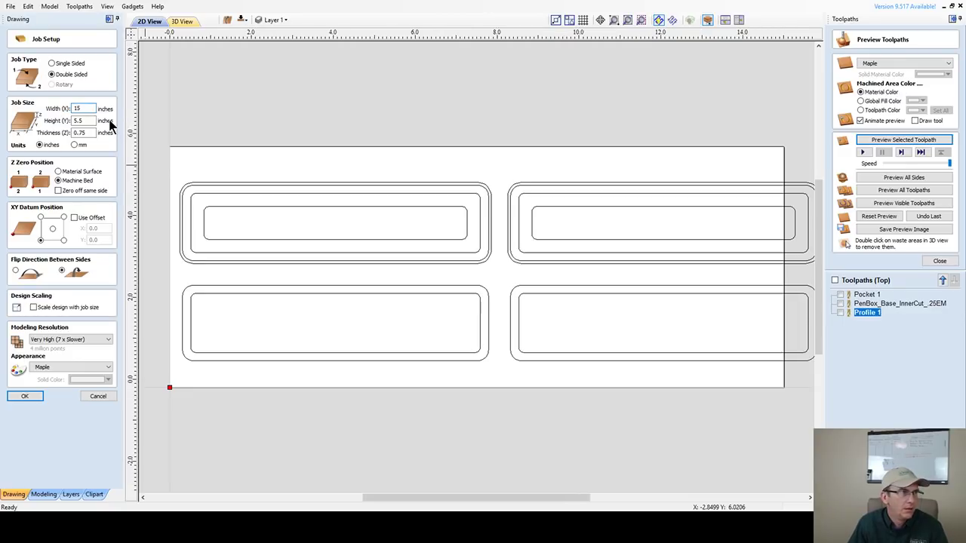
click(23, 397)
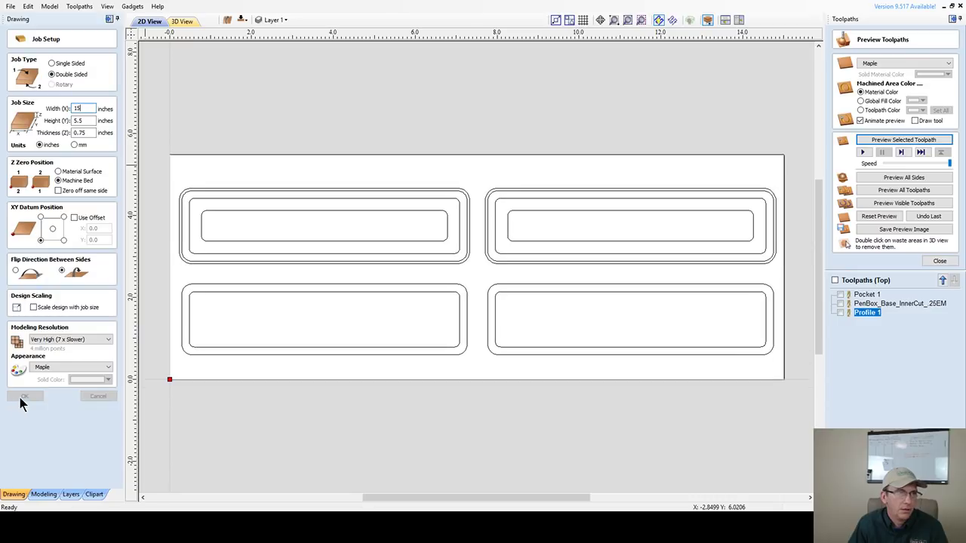
click(20, 399)
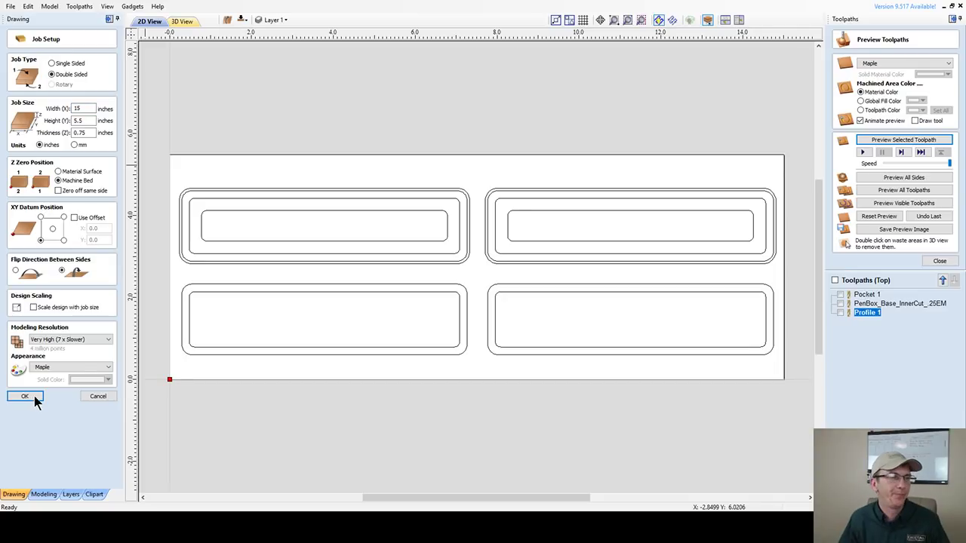
click(33, 397)
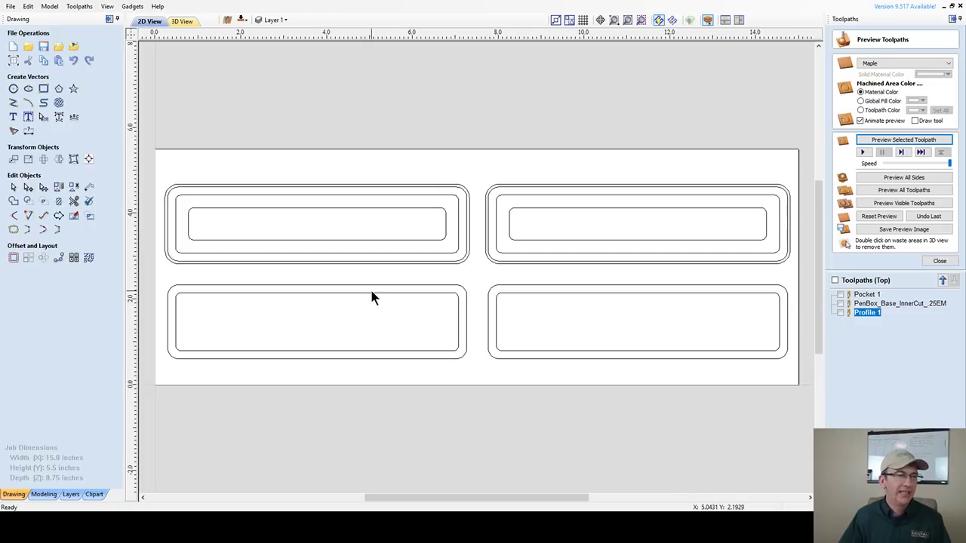
- Select the lower-left panel's inner rounded rectangle and close the Preview Toolpaths panel
scroll(367, 297, up, 4)
scroll(361, 302, down, 4)
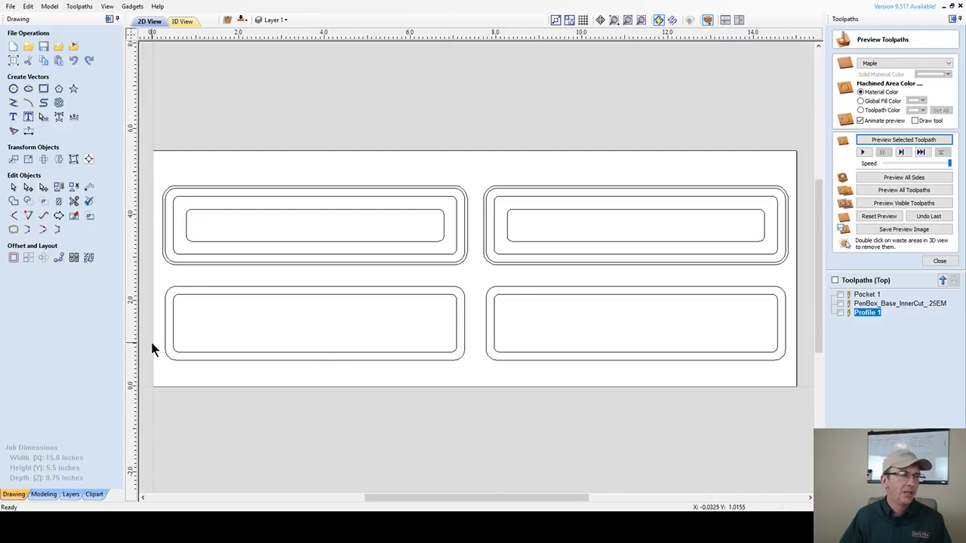
scroll(163, 327, up, 2)
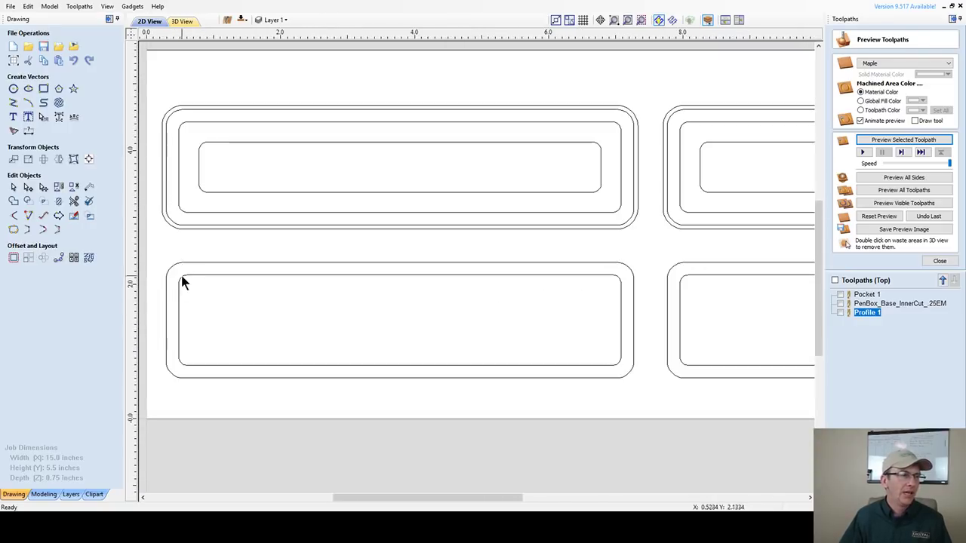
click(188, 263)
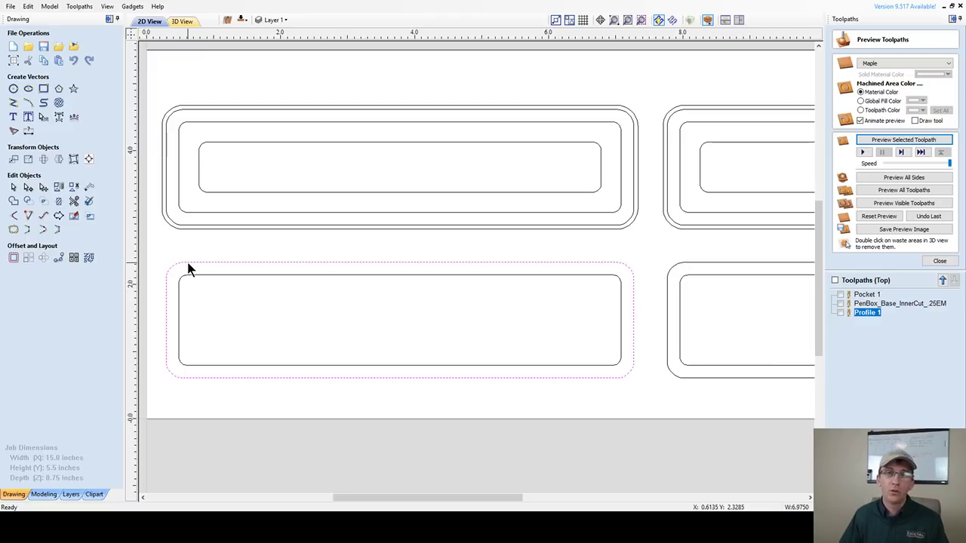
click(203, 276)
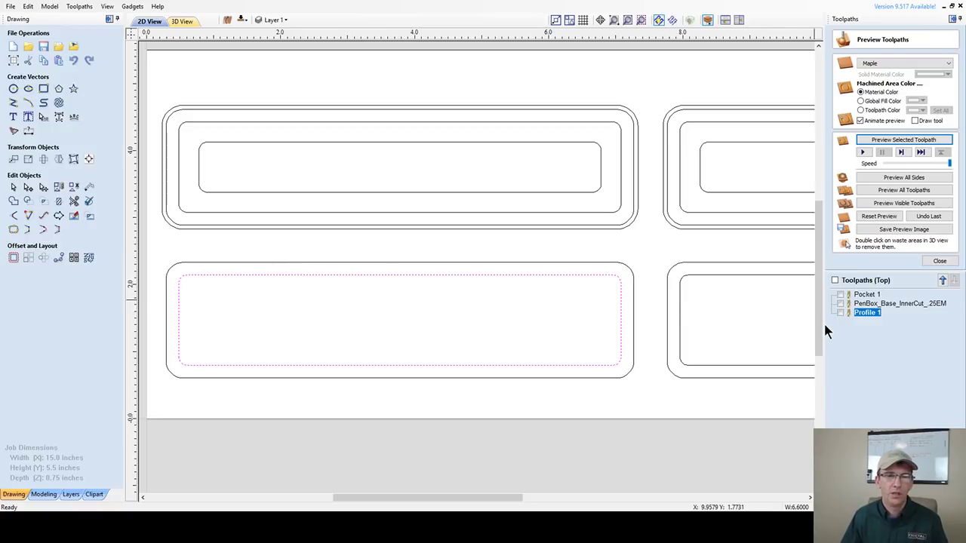
click(940, 260)
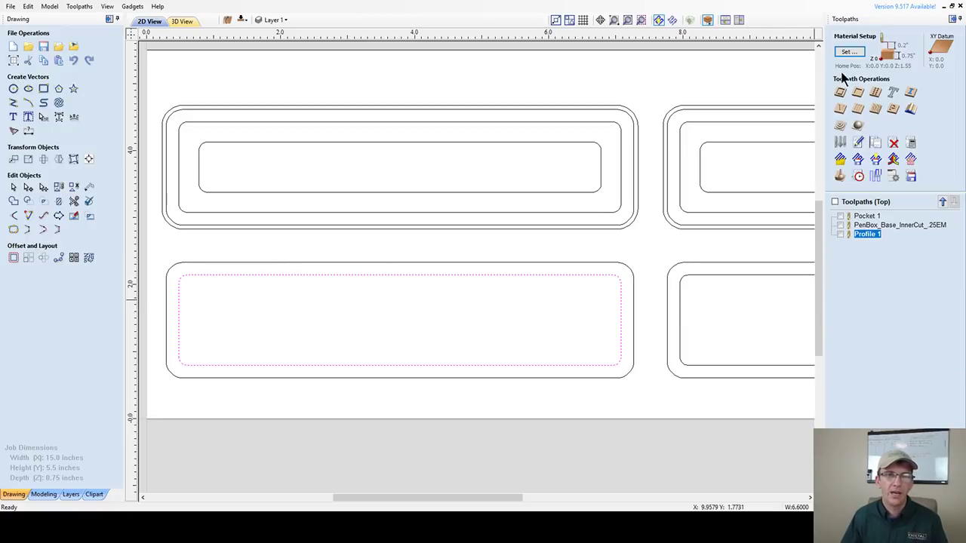
- Start a pocket toolpath with 0.3125-inch cut depth, named Lid_InnerPocket_.25EM
click(858, 92)
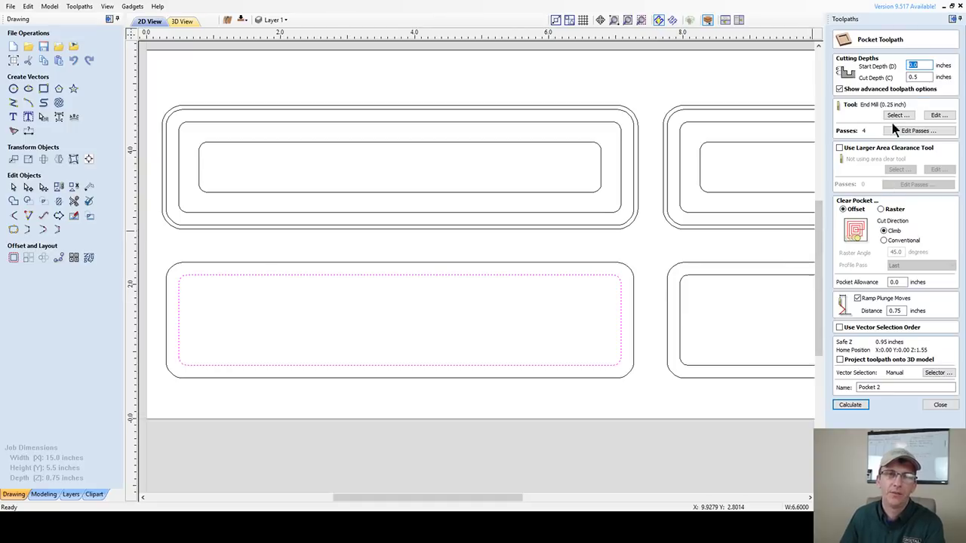
double_click(915, 78)
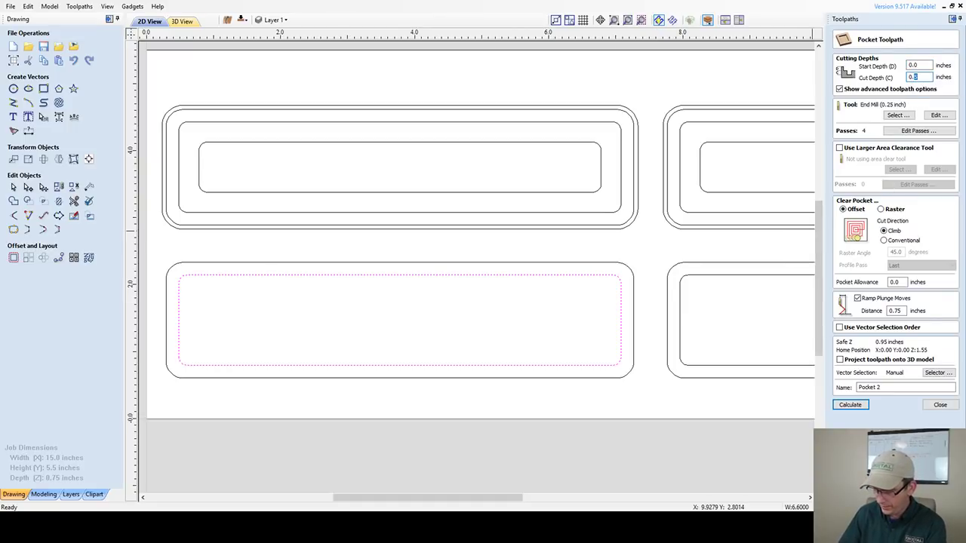
text(0.3125)
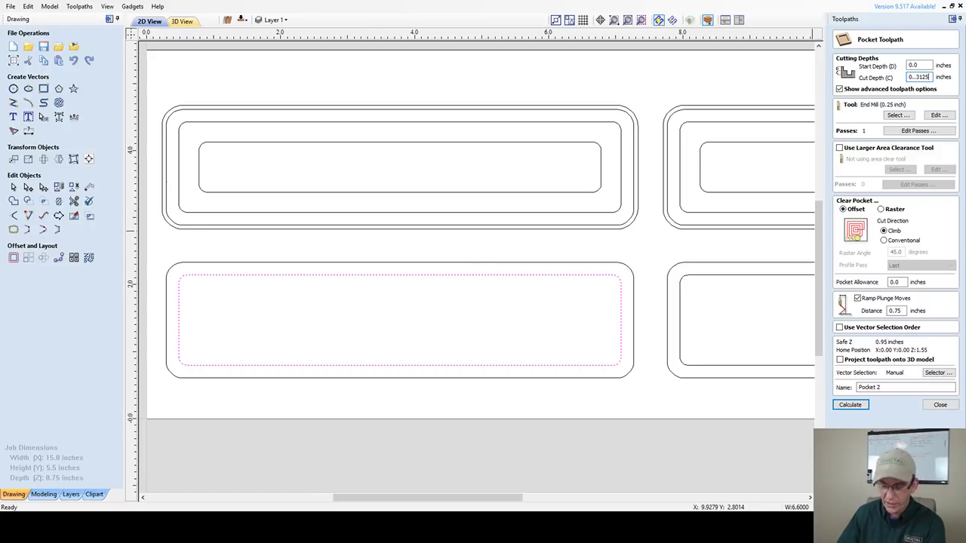
click(915, 77)
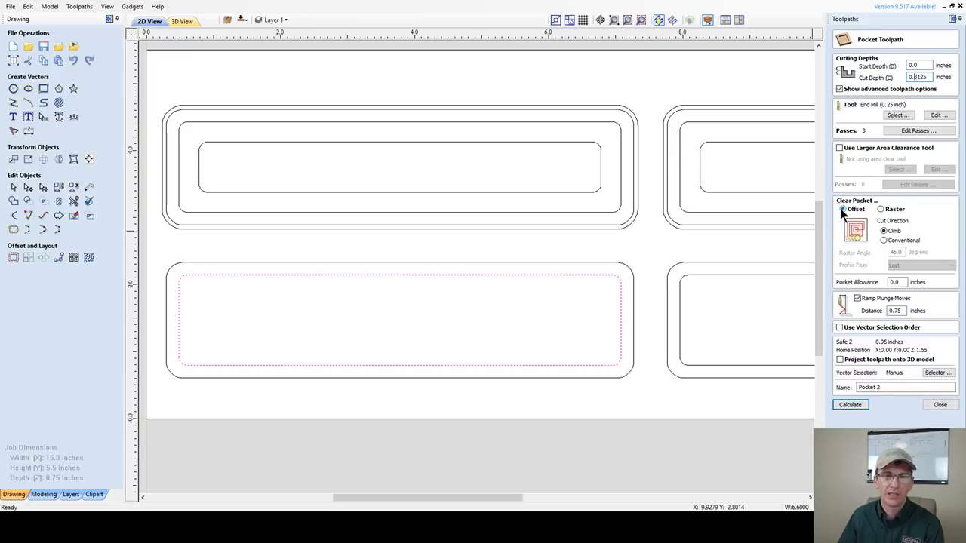
click(889, 386)
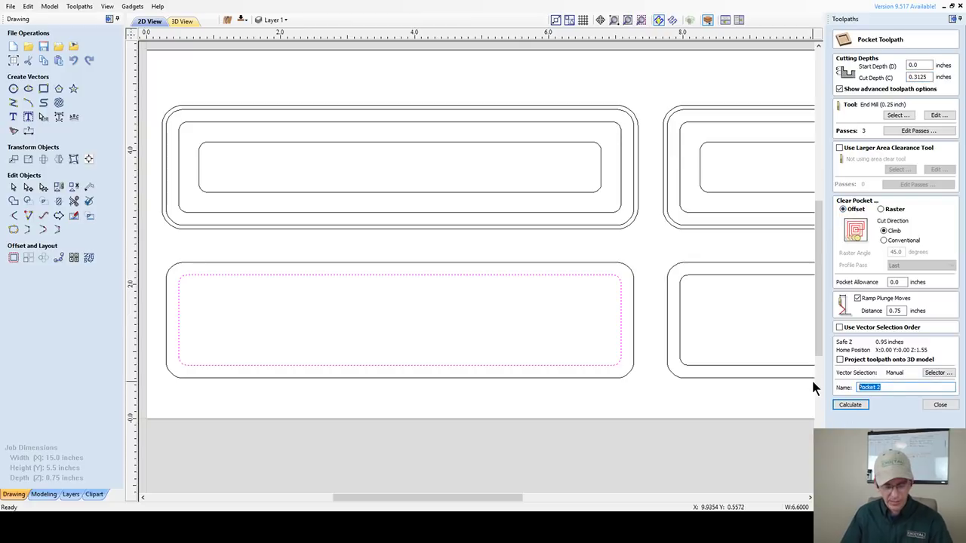
text(Lid_)
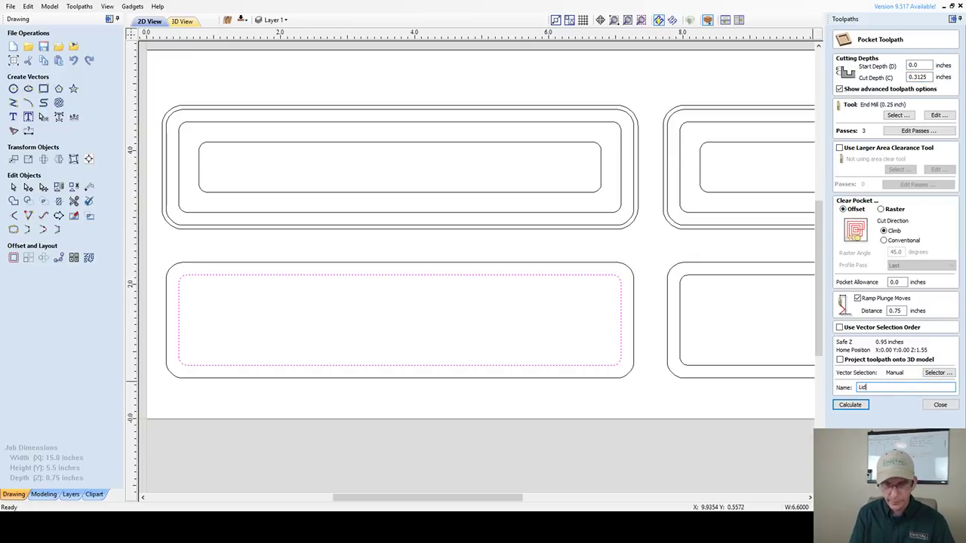
text(Inne)
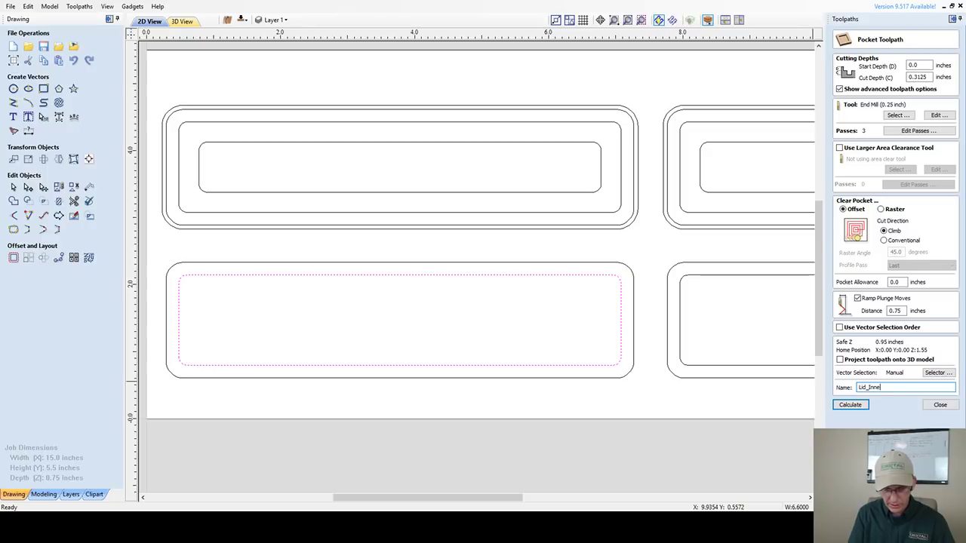
text(rPocket_.25EM)
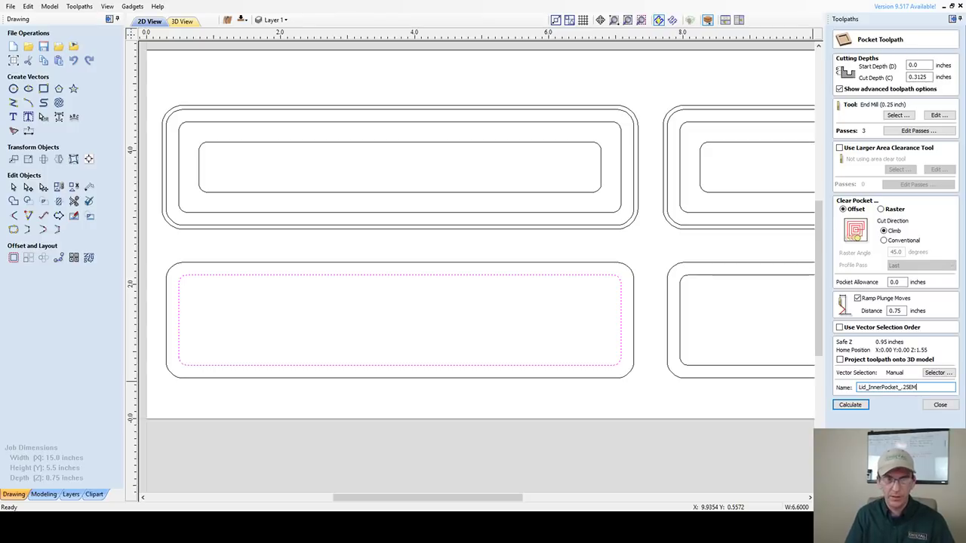
- Calculate Lid_InnerPocket_.25EM, preview it cutting the board, and return to the 2D view
click(850, 404)
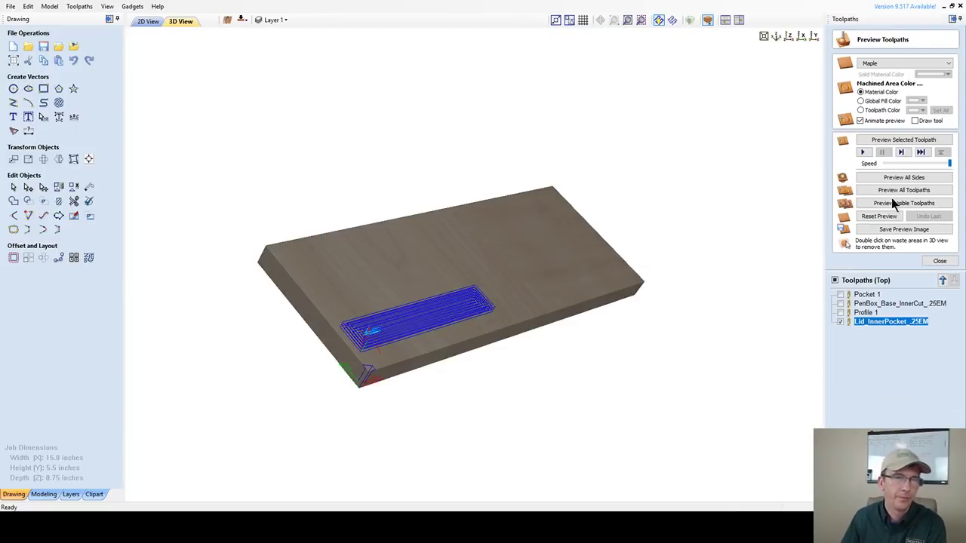
click(892, 140)
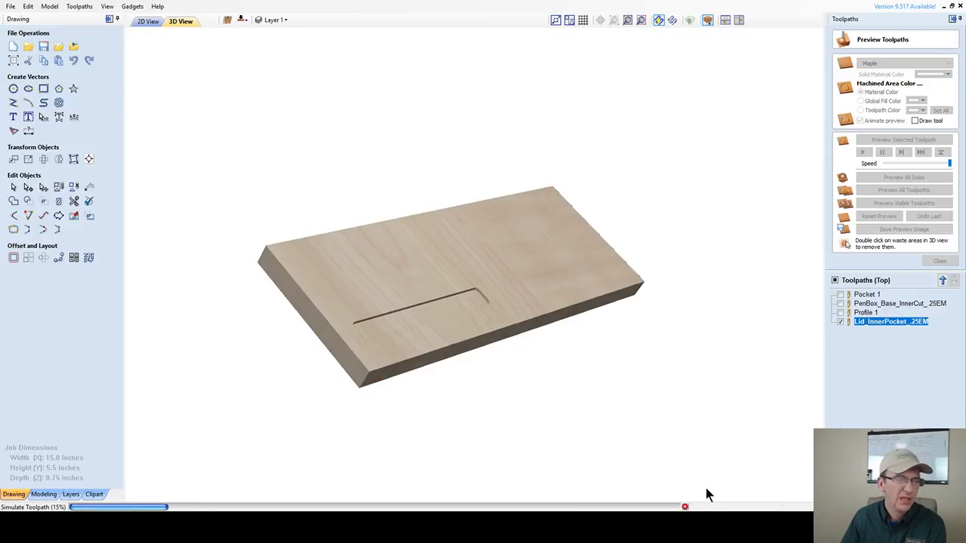
click(150, 23)
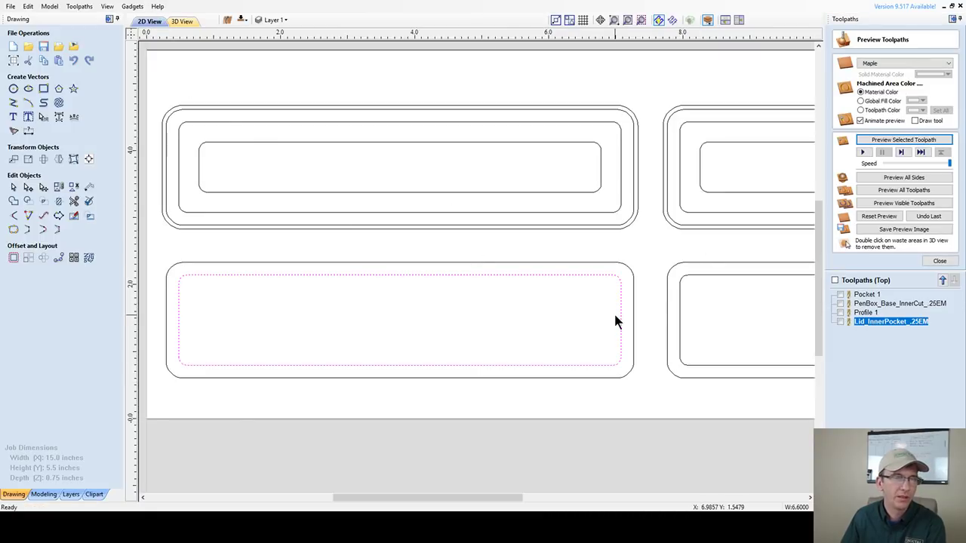
- Zoom out to the full 15-inch job and select the lower-left panel's outer outline
scroll(613, 311, down, 1)
click(441, 273)
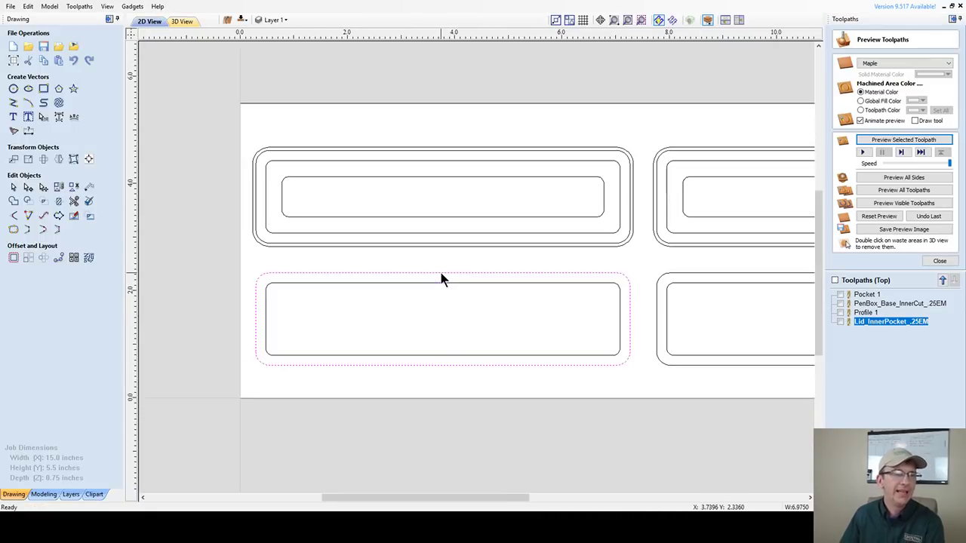
scroll(390, 274, down, 2)
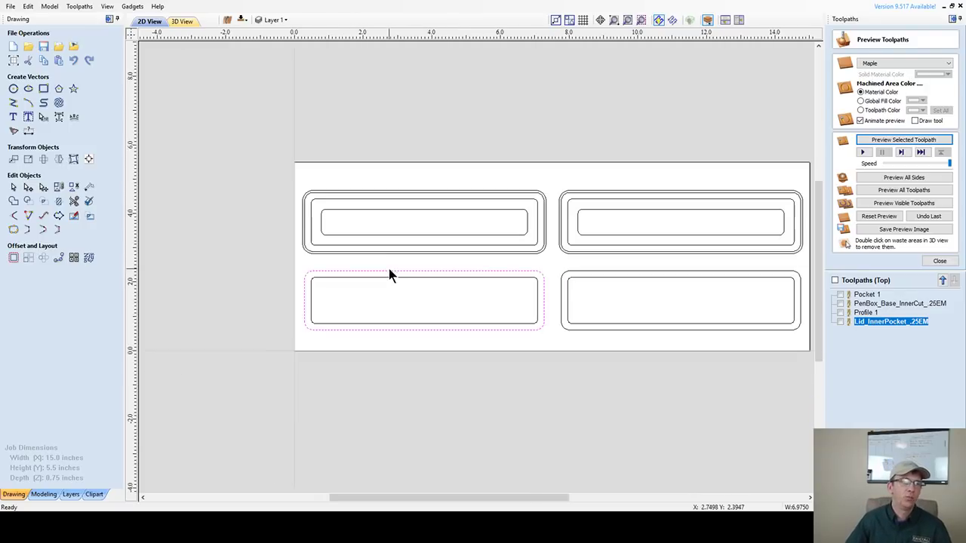
scroll(507, 302, up, 1)
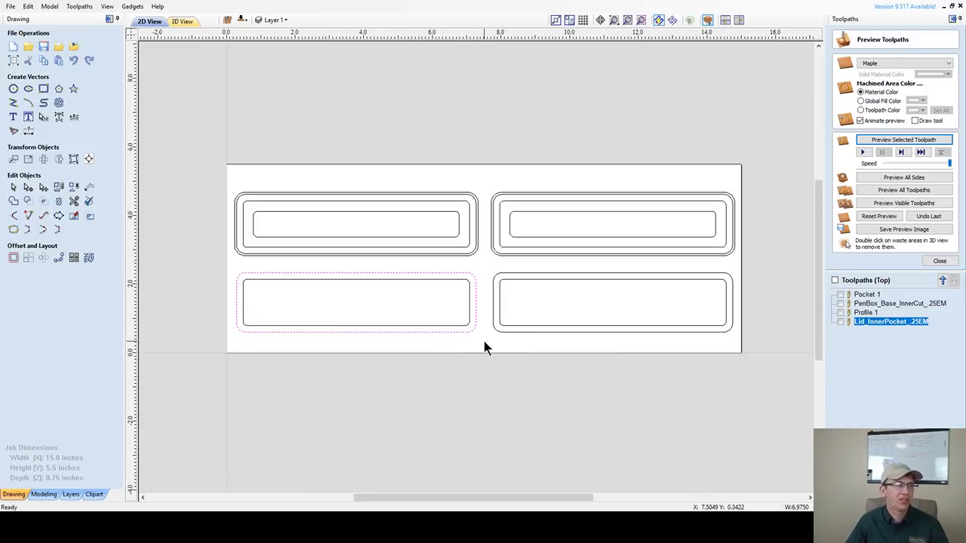
scroll(484, 347, up, 1)
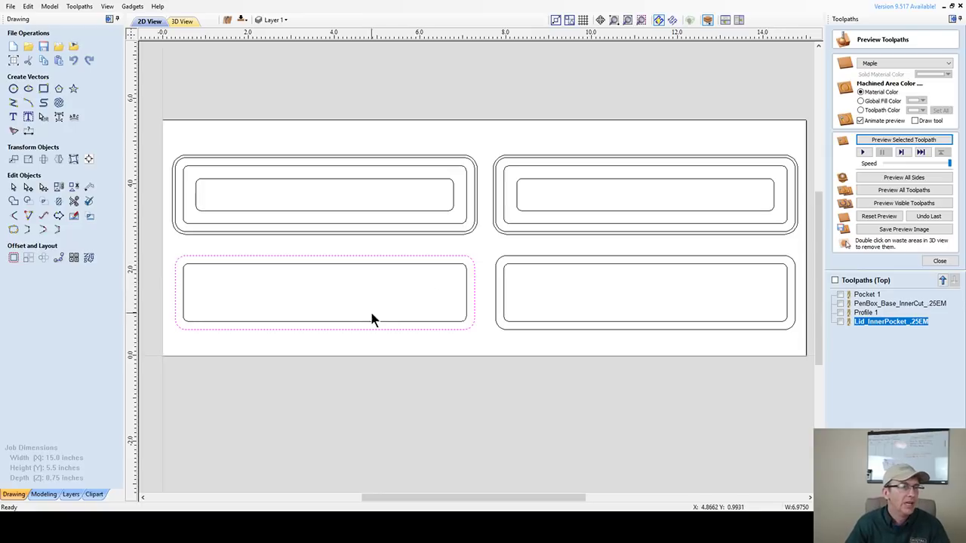
- Draw a 0.25-inch diameter circle near the top-left corner of the sheet
click(14, 89)
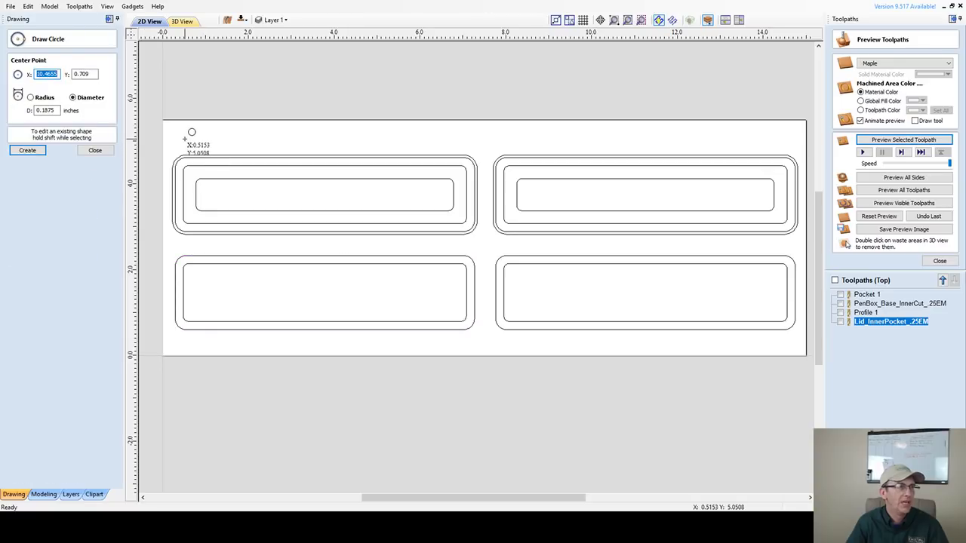
drag(186, 138, 189, 135)
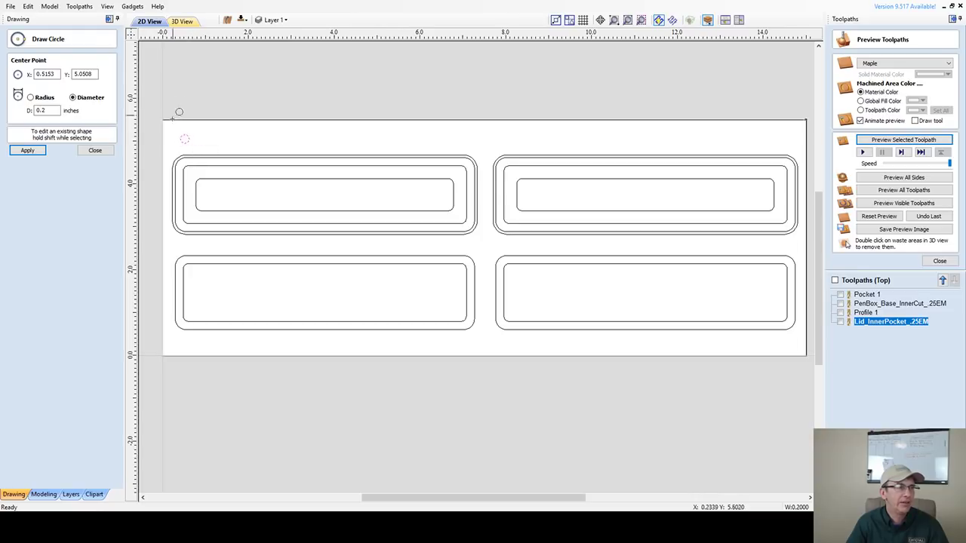
click(47, 110)
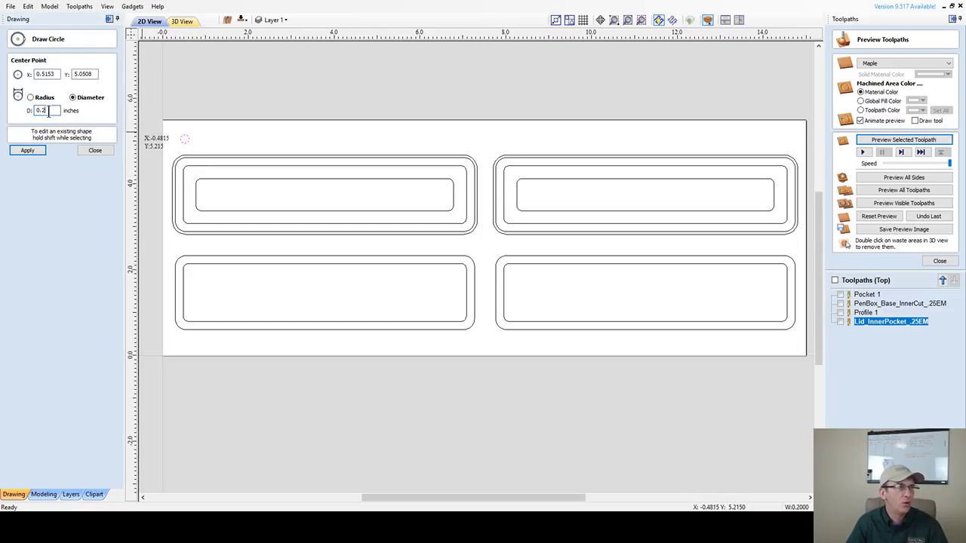
text(5)
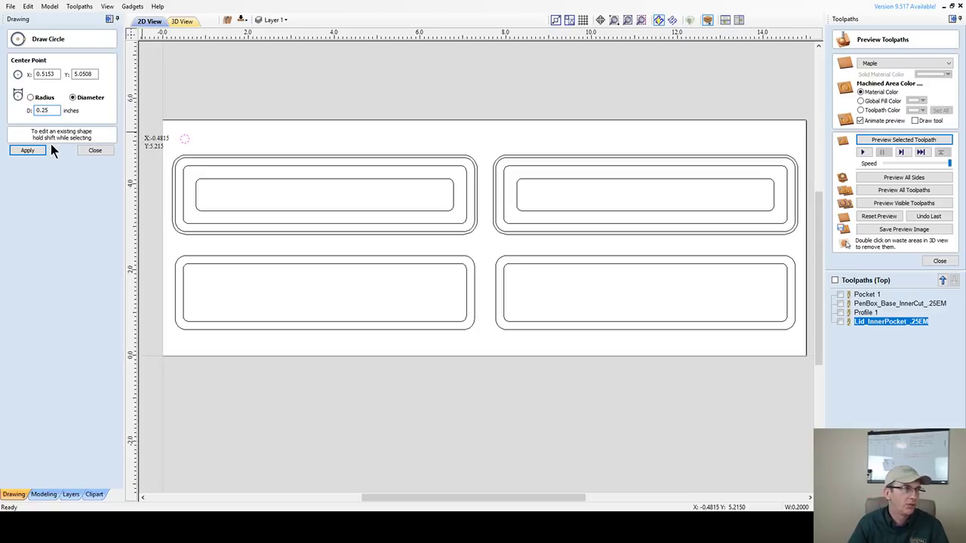
click(37, 150)
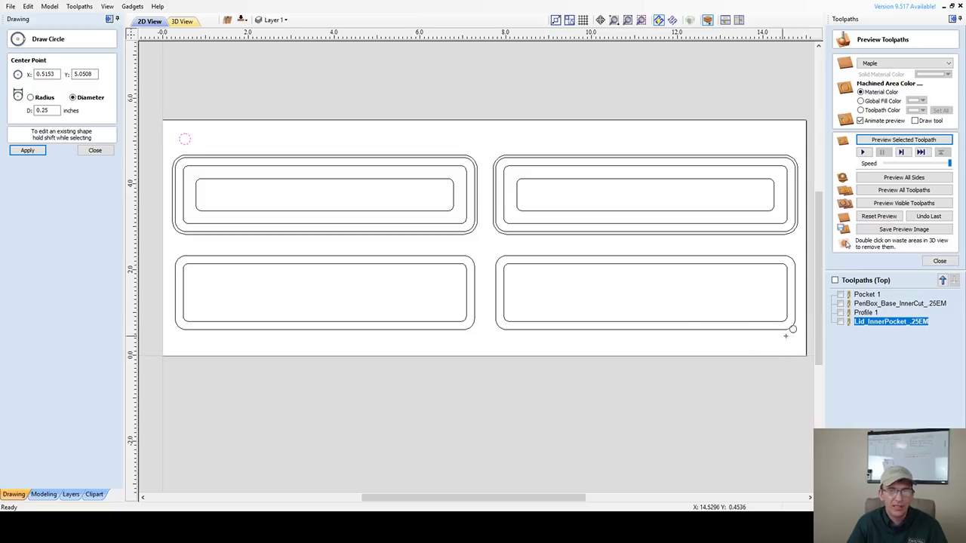
- Draw a second 0.25-inch circle near the bottom-right corner and finish drawing circles
click(782, 344)
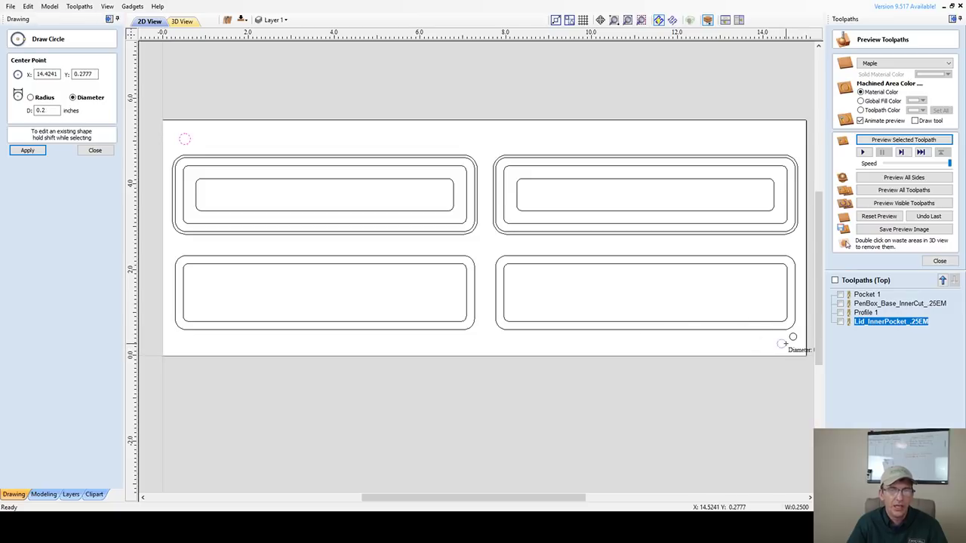
click(27, 150)
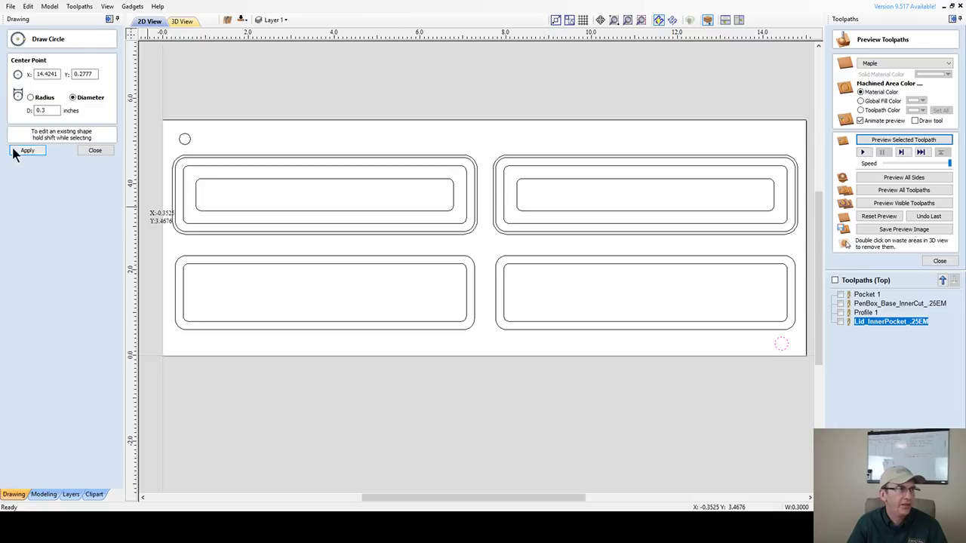
click(43, 110)
double_click(44, 110)
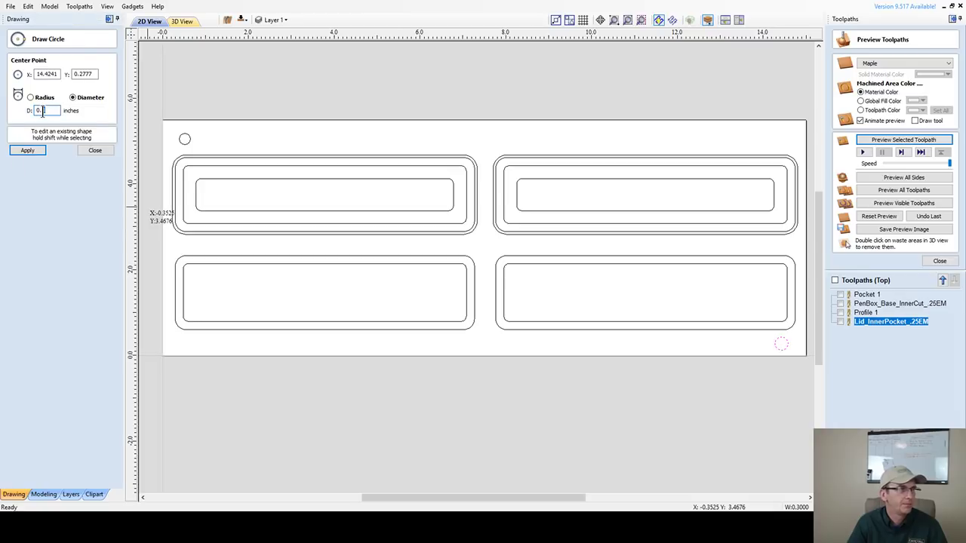
text(0.25)
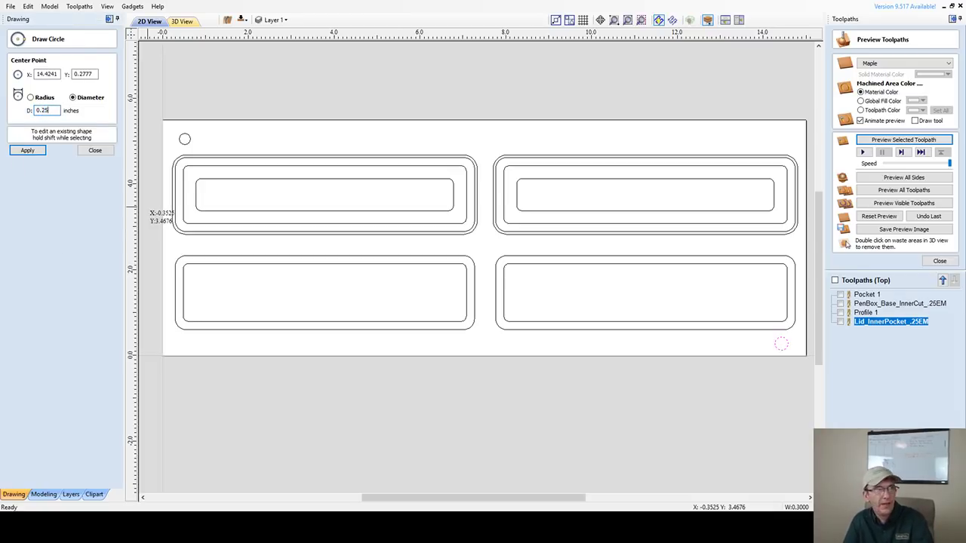
click(26, 152)
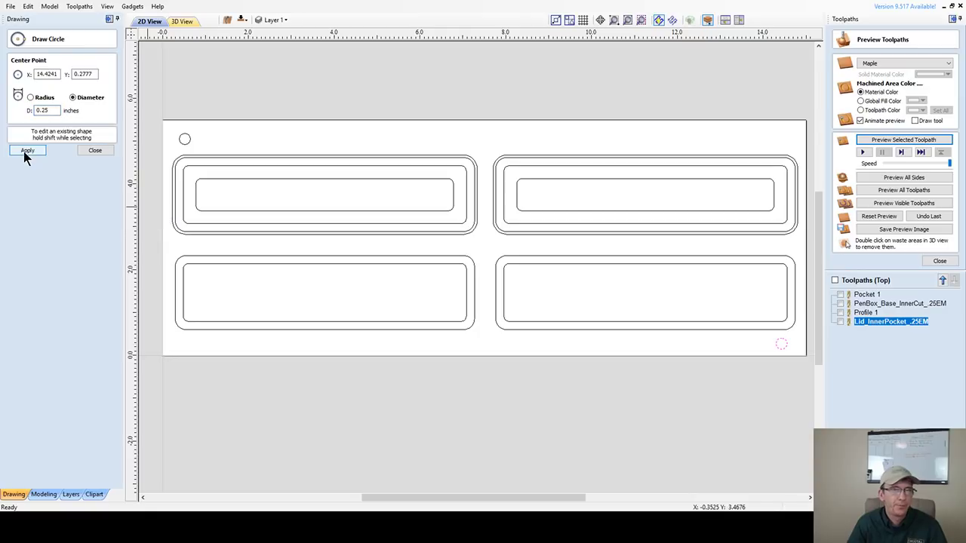
click(26, 152)
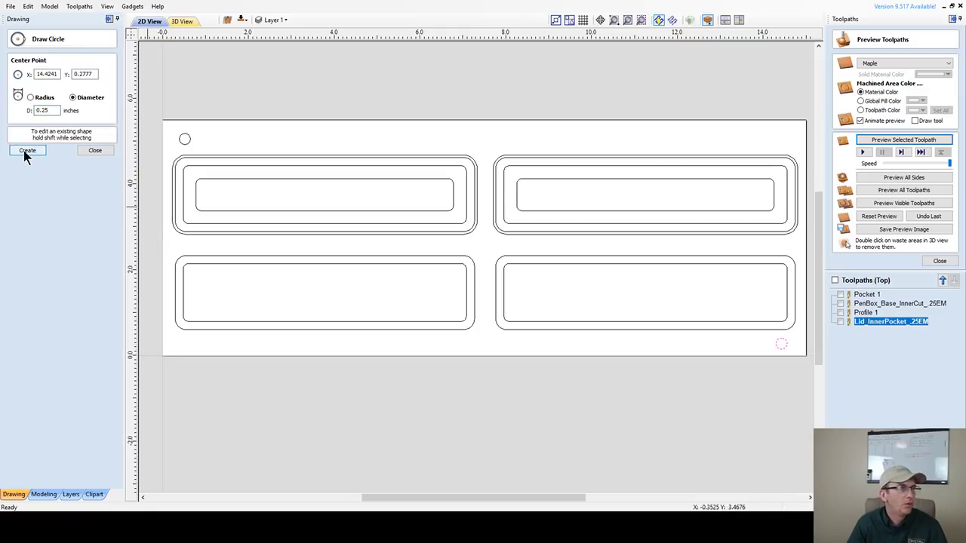
click(25, 152)
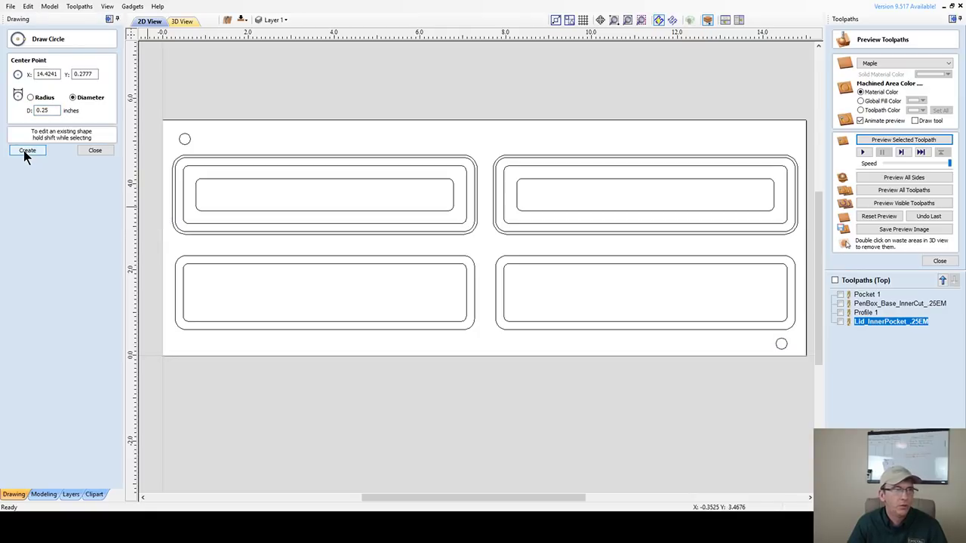
click(79, 150)
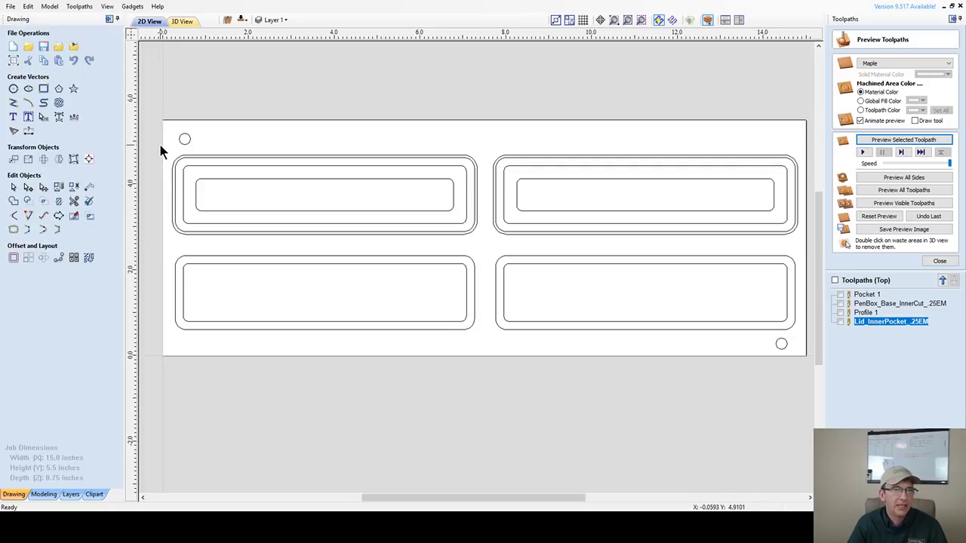
- Shift the bottom-right circle slightly to the right
click(779, 346)
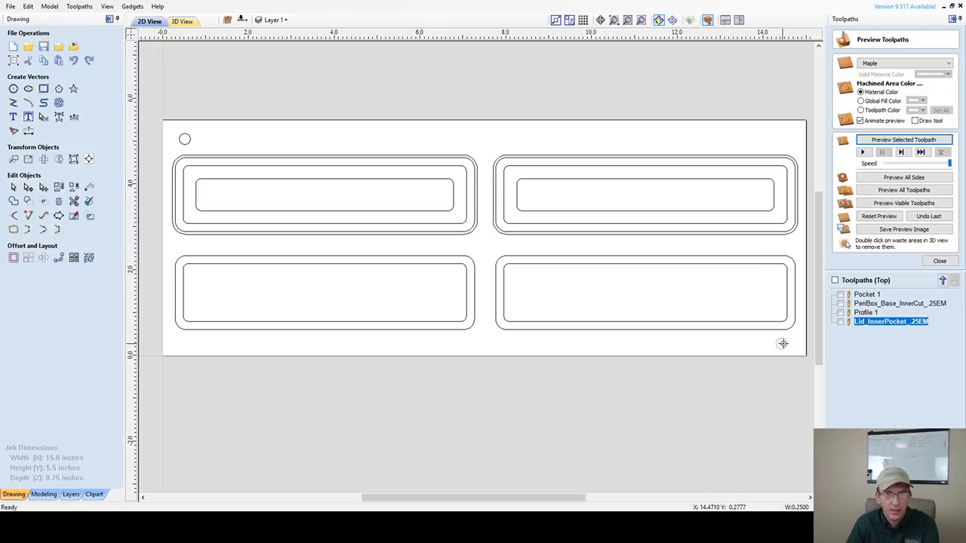
drag(783, 343, 786, 343)
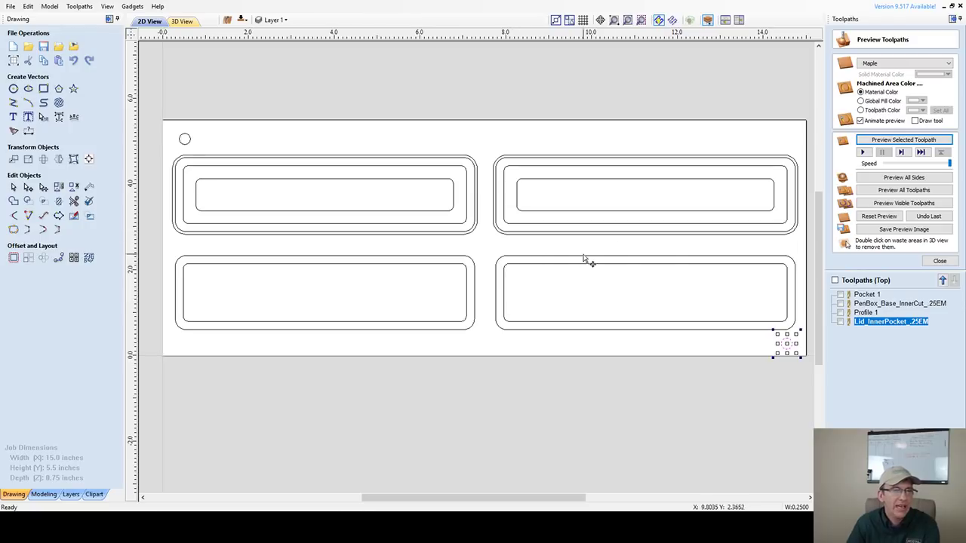
scroll(657, 251, up, 2)
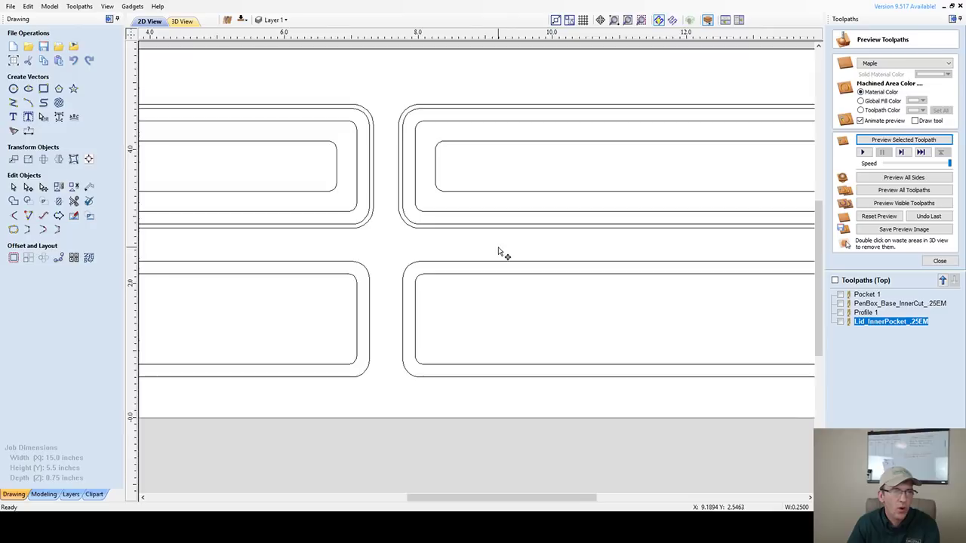
scroll(501, 252, down, 5)
scroll(500, 252, up, 1)
- Nudge the two lower box outlines with arrow keys, then select all four pen box layouts
drag(238, 270, 656, 329)
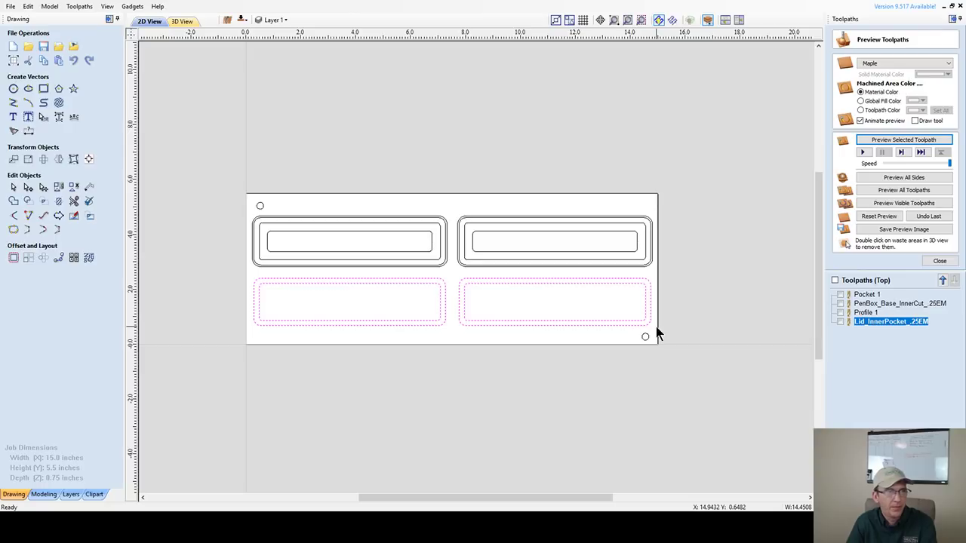
key(Up)
key(Down)
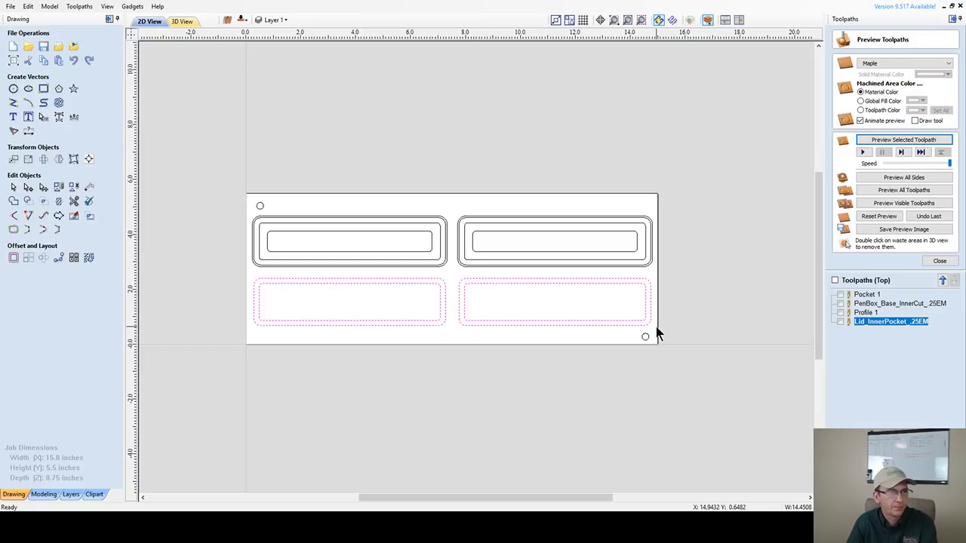
key(Up)
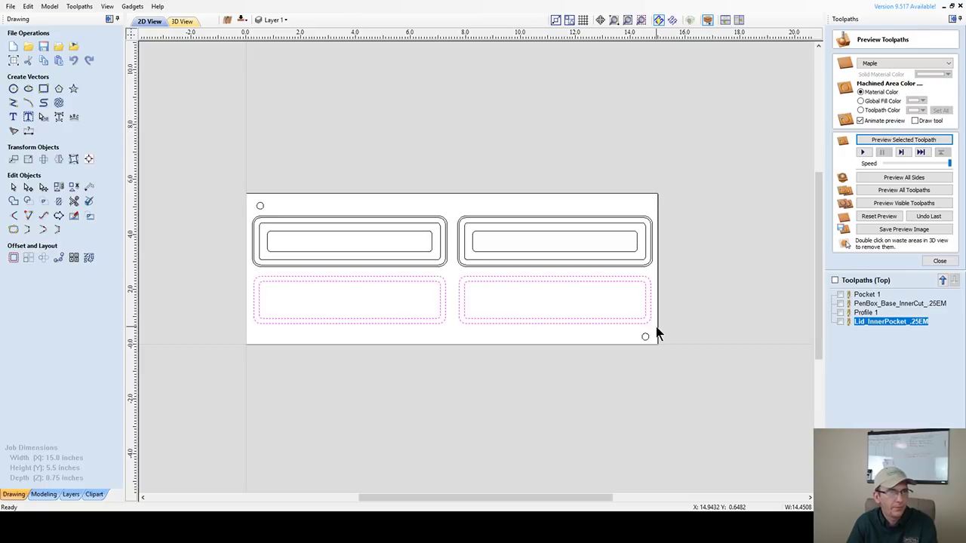
scroll(312, 269, up, 3)
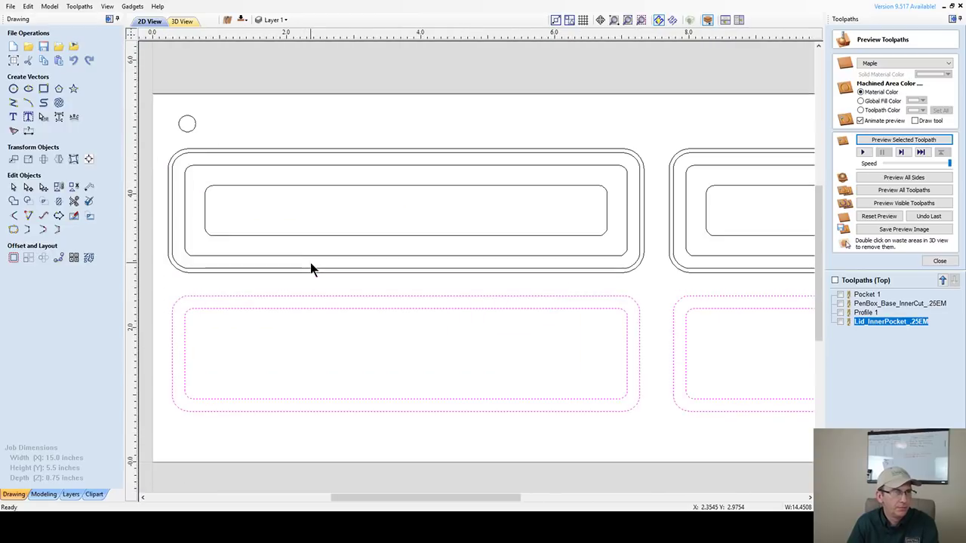
scroll(311, 266, down, 2)
scroll(310, 266, down, 1)
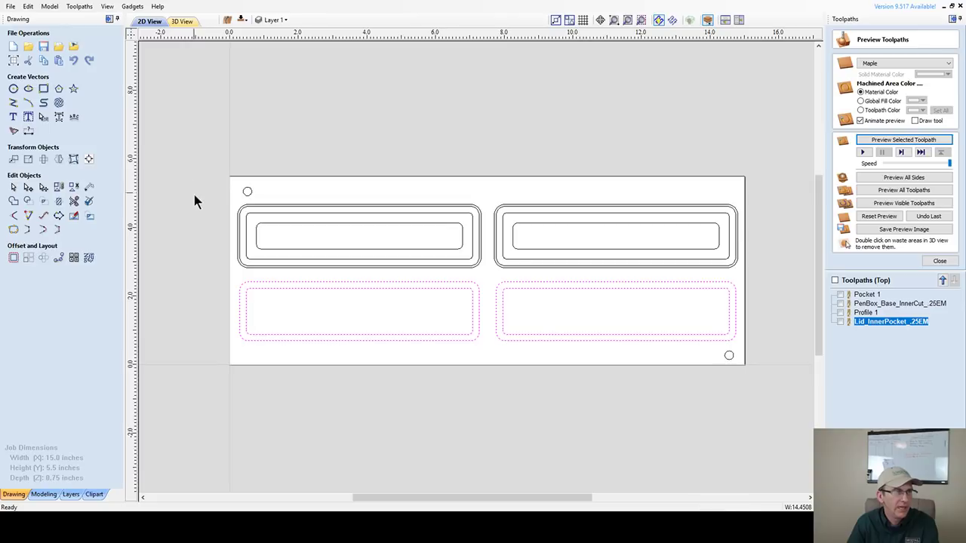
drag(194, 196, 763, 346)
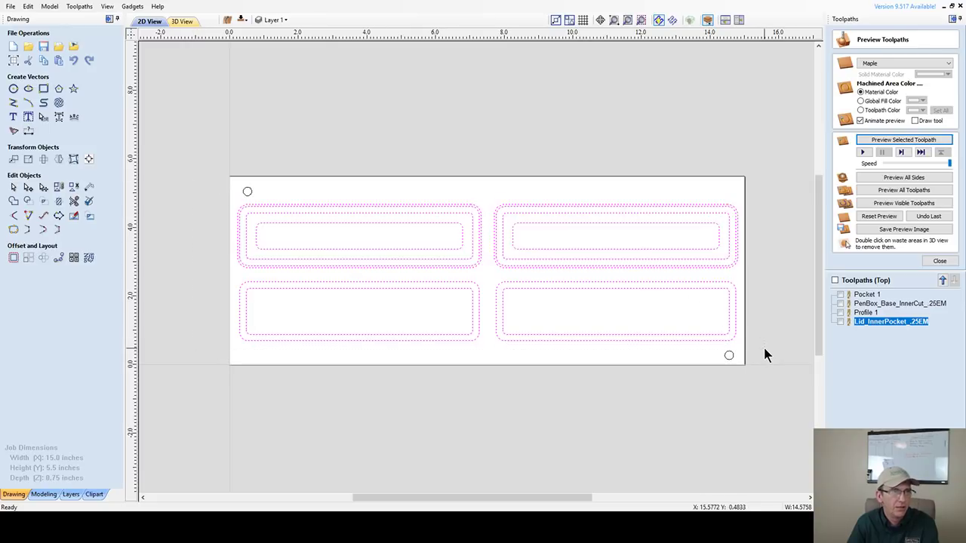
- Center the four pen box layouts on the 15-inch material with Align Objects, then deselect
click(88, 158)
click(63, 74)
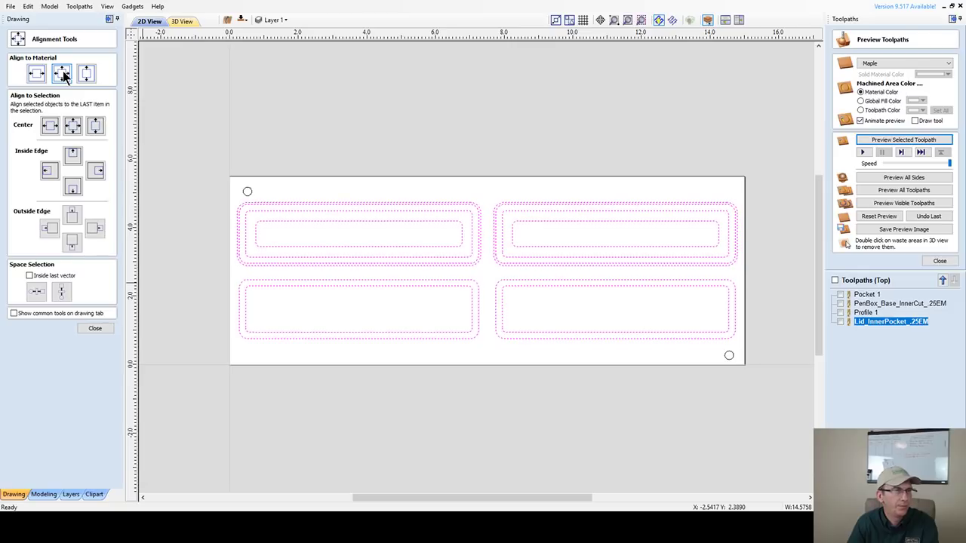
click(95, 329)
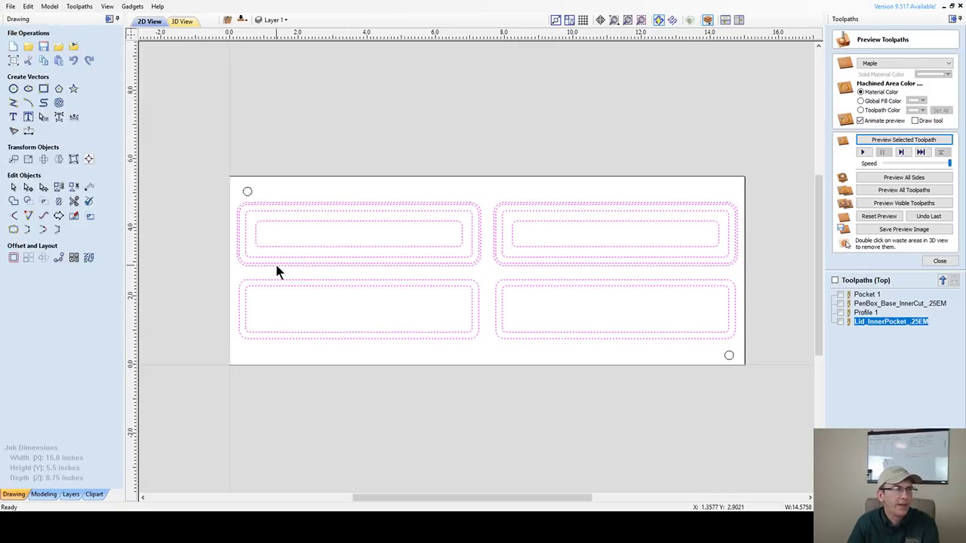
click(249, 193)
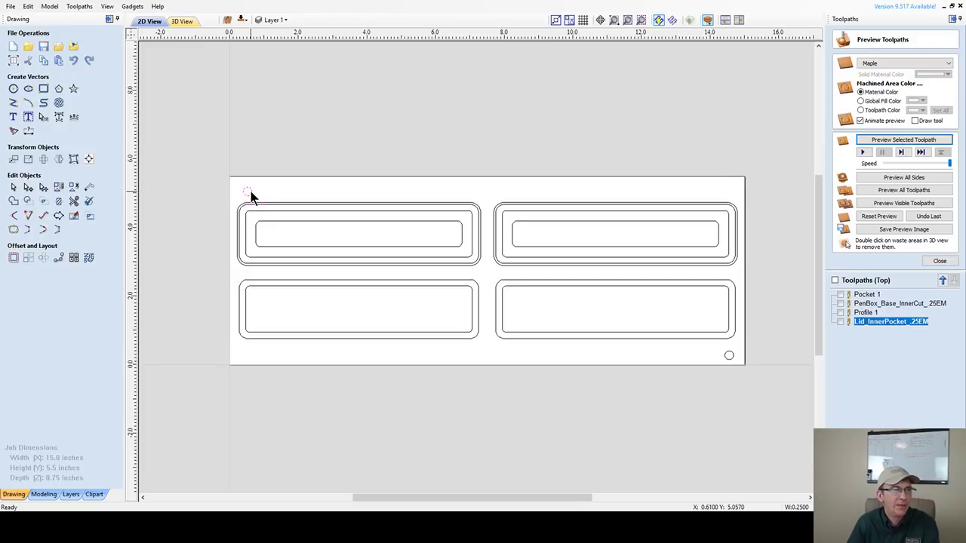
click(733, 355)
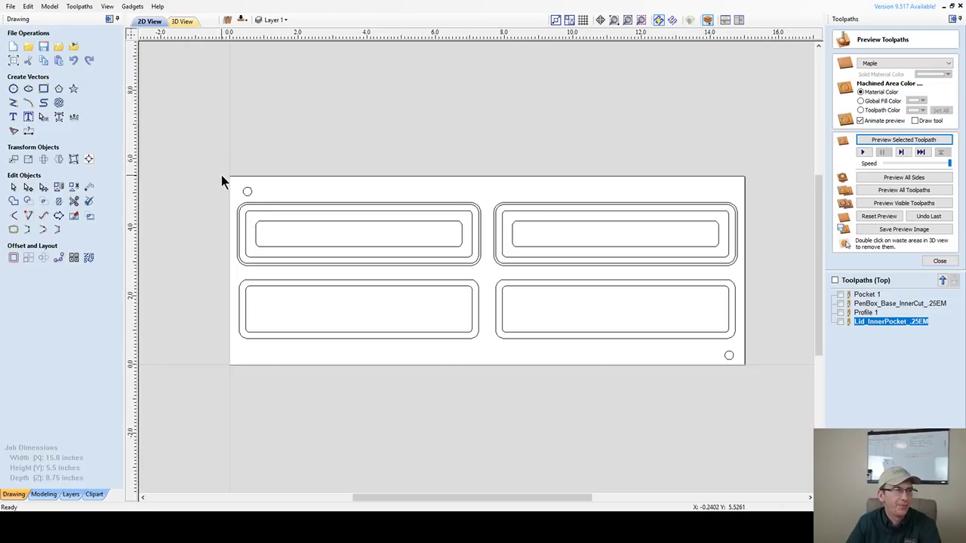
- Nudge the bottom-right corner circle up one step and deselect it
click(725, 354)
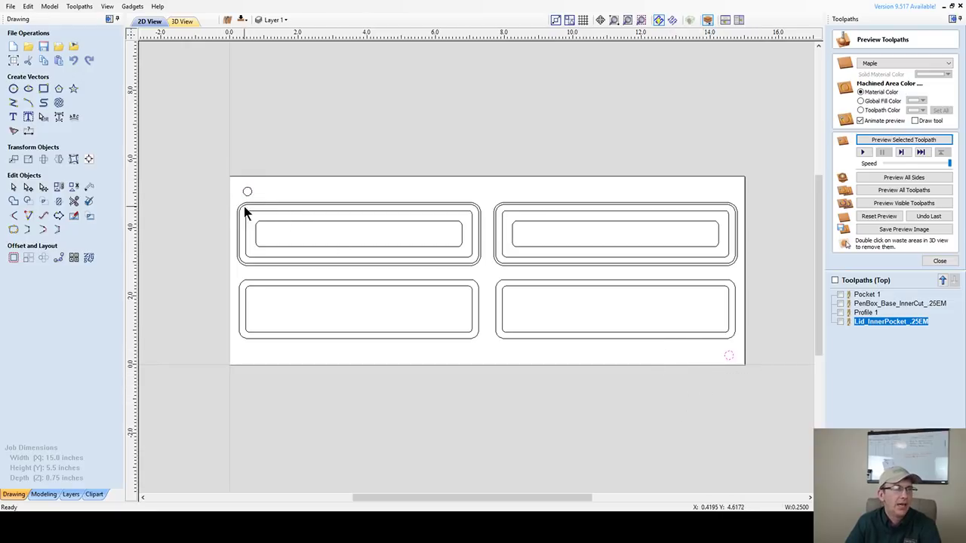
click(730, 351)
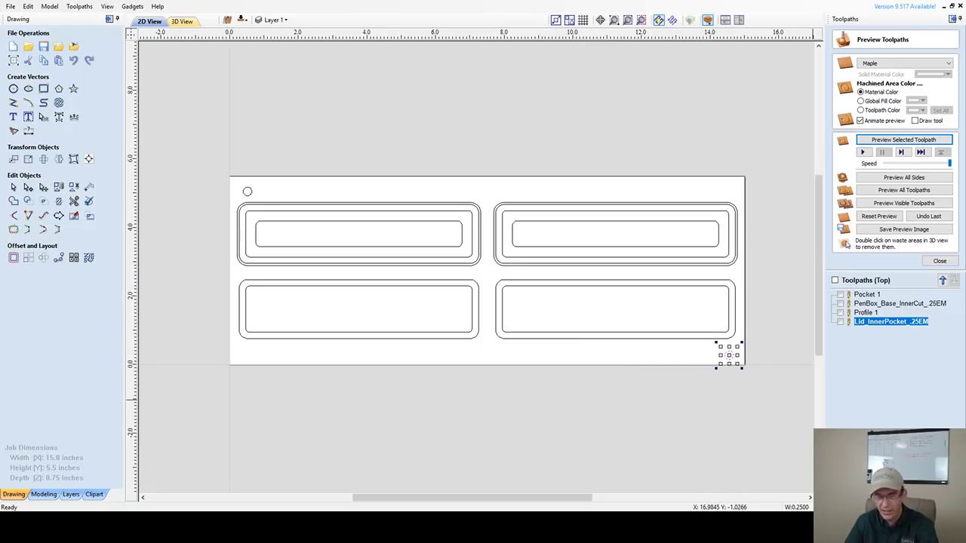
key(Up)
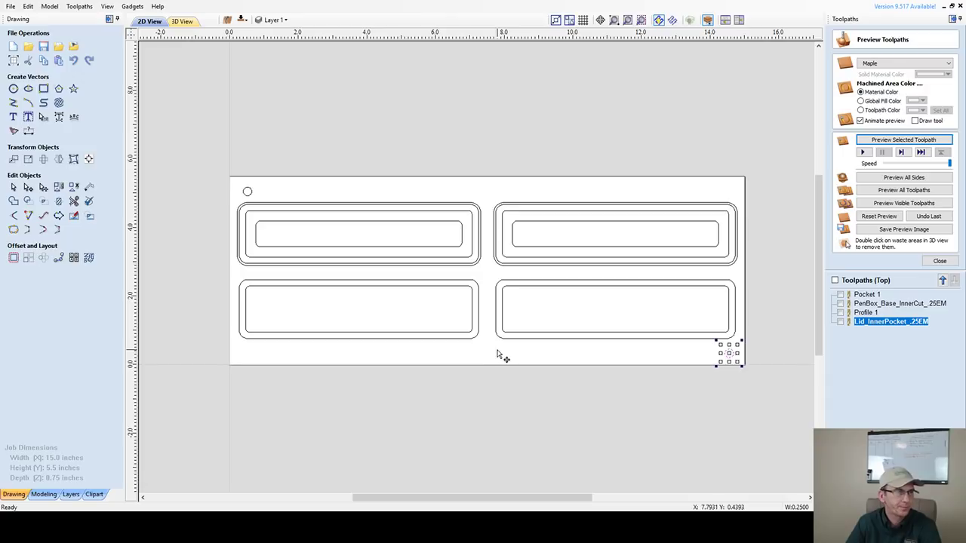
click(487, 353)
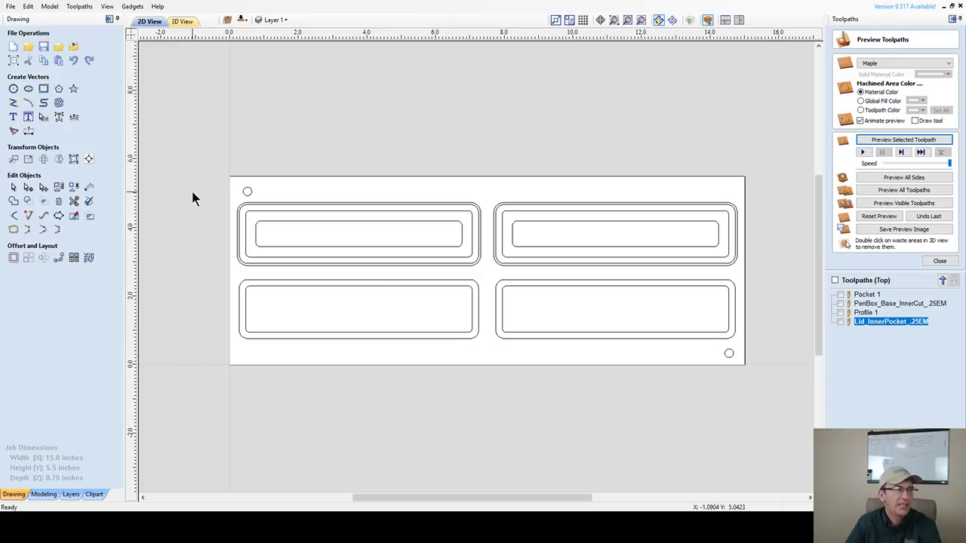
click(247, 281)
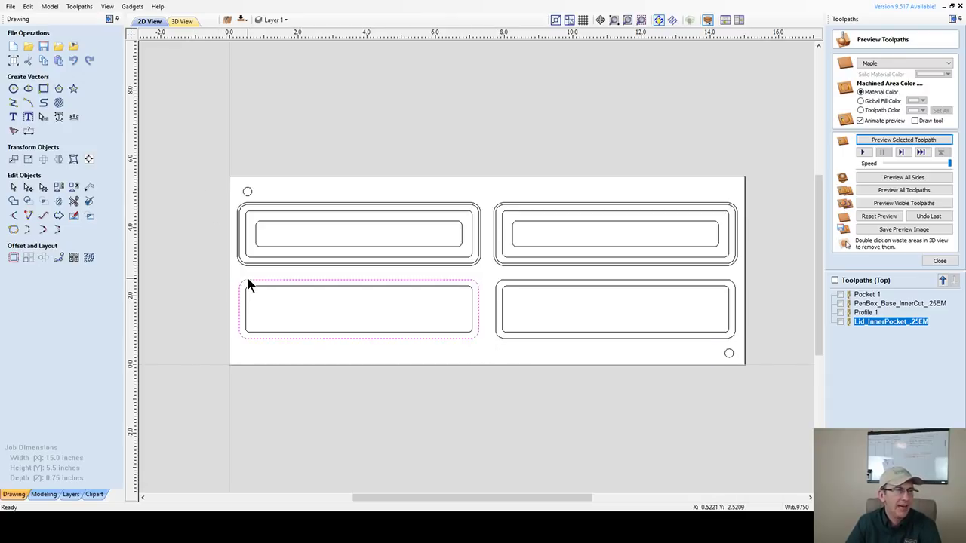
shift+click(628, 280)
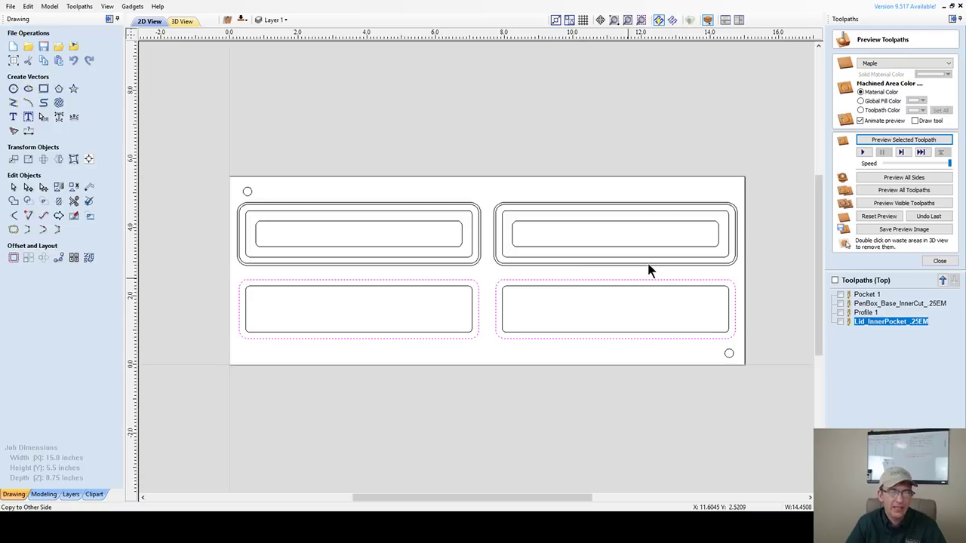
click(649, 270)
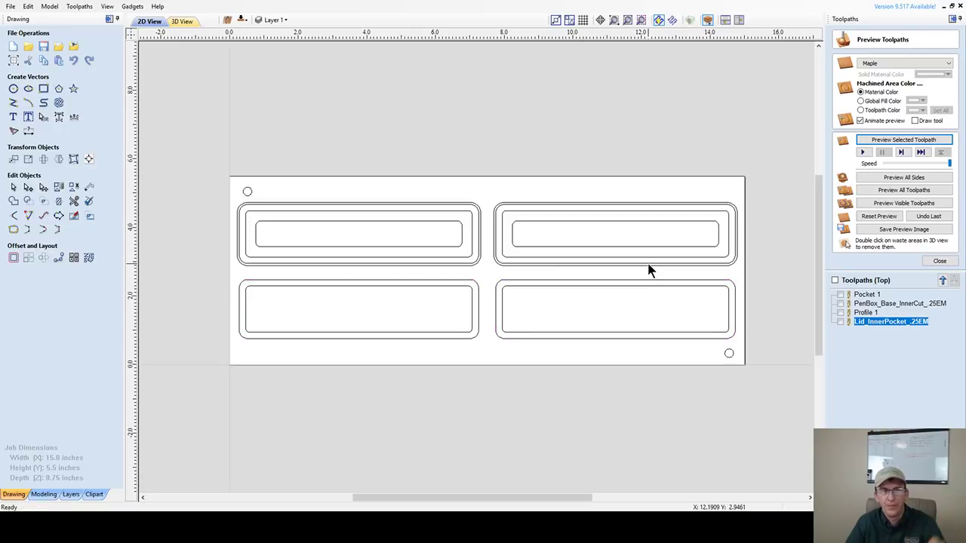
click(289, 205)
click(290, 206)
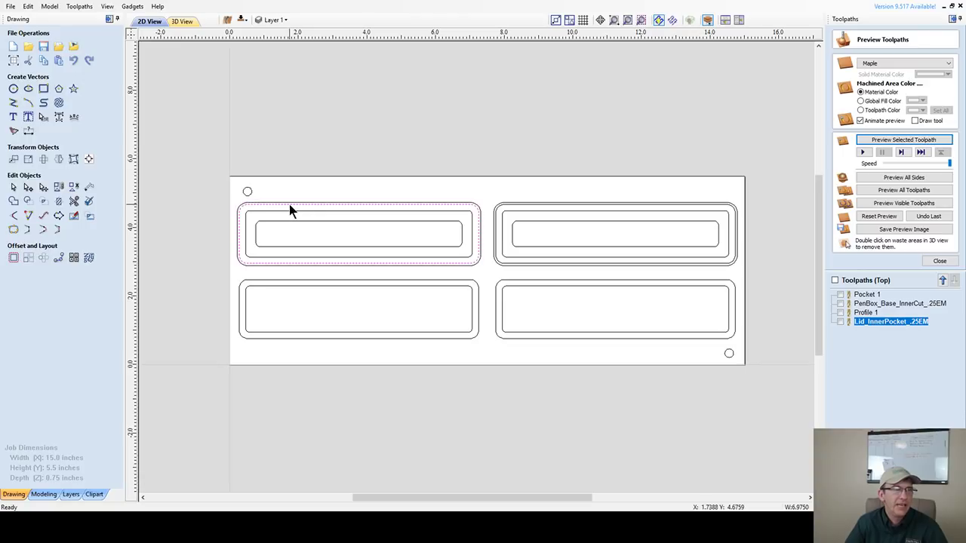
shift+click(511, 205)
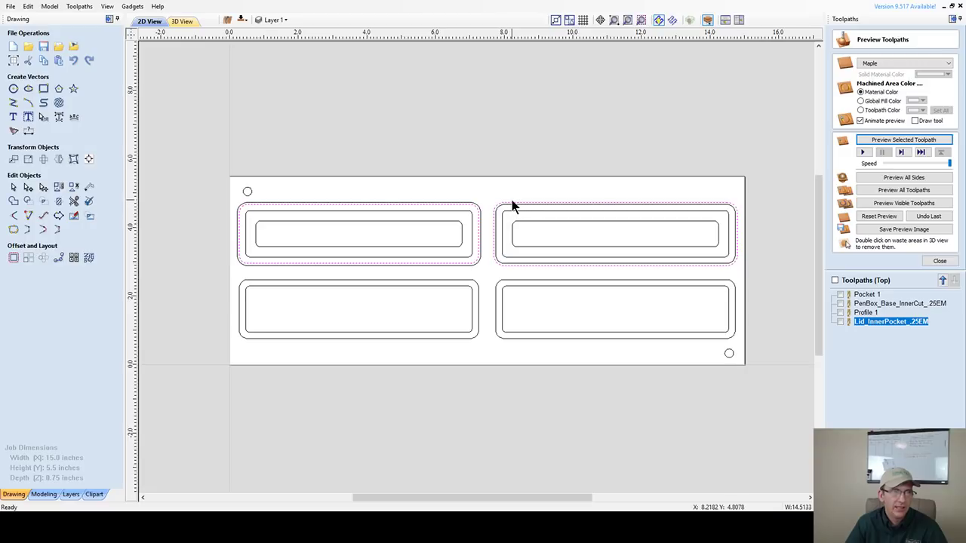
shift+click(511, 204)
shift+click(506, 209)
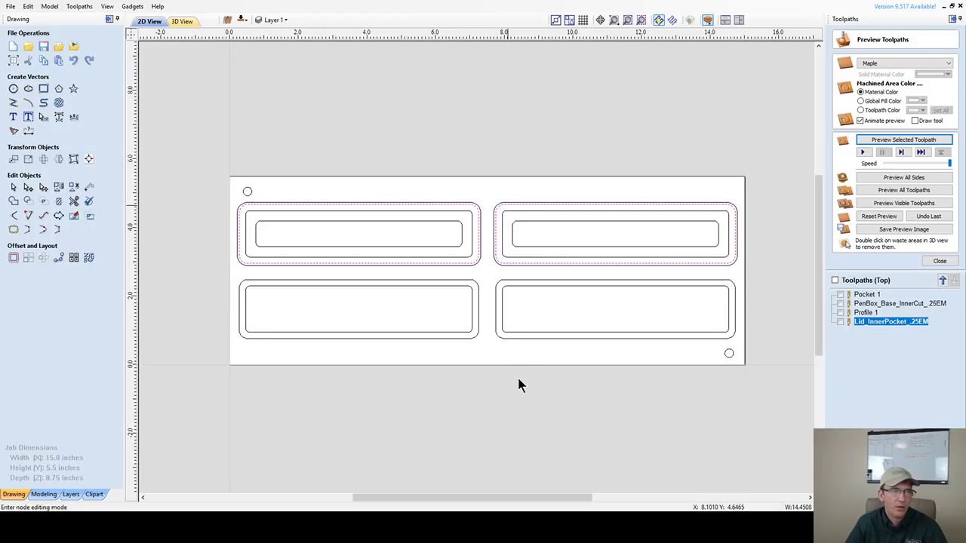
click(536, 448)
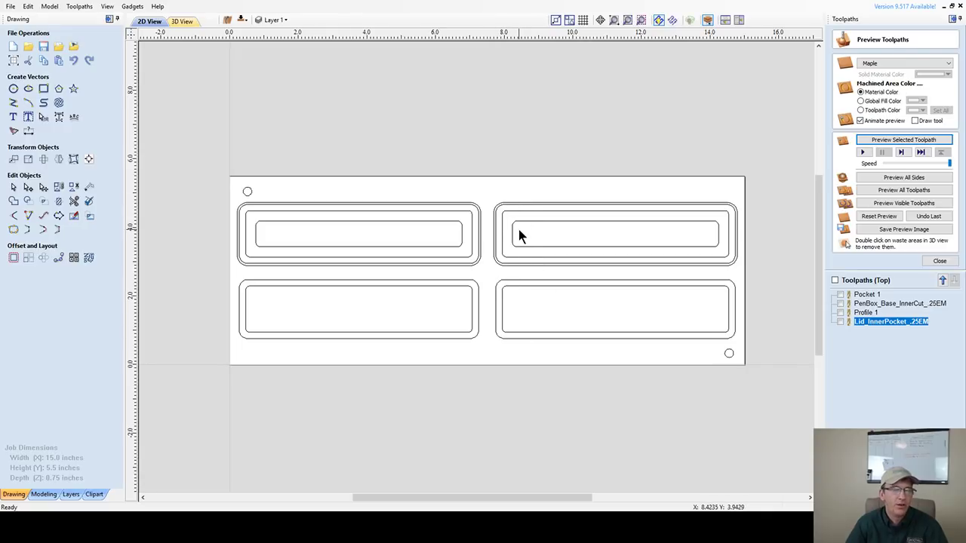
click(242, 22)
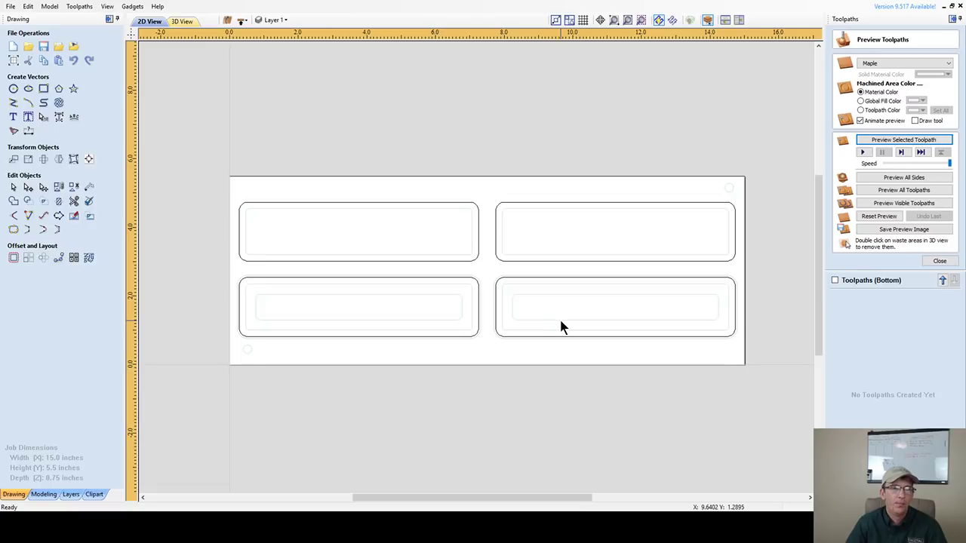
scroll(559, 317, up, 3)
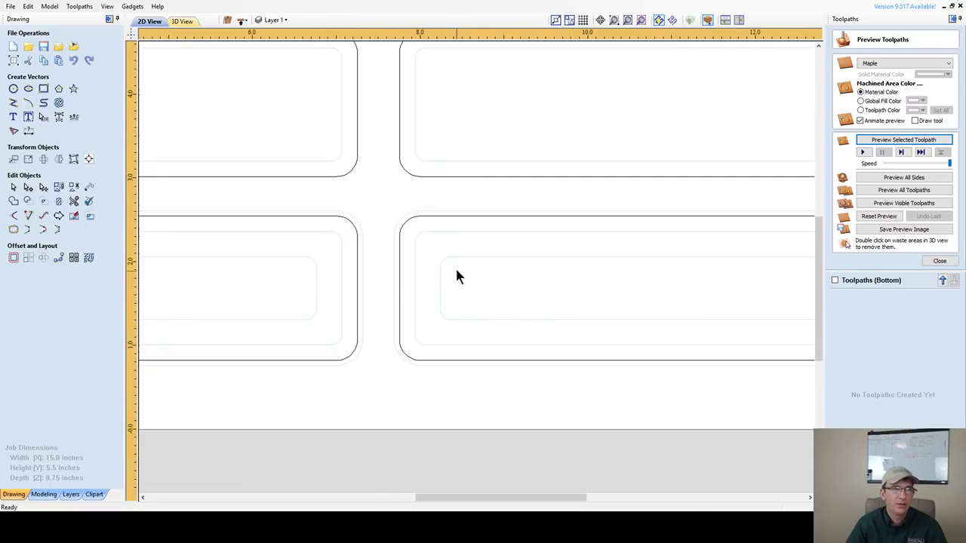
scroll(419, 273, down, 2)
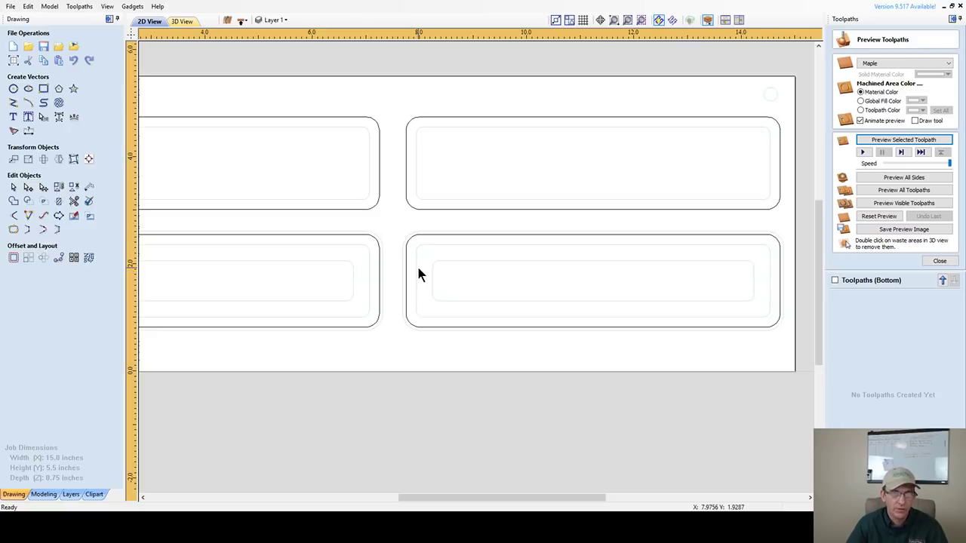
scroll(465, 270, up, 3)
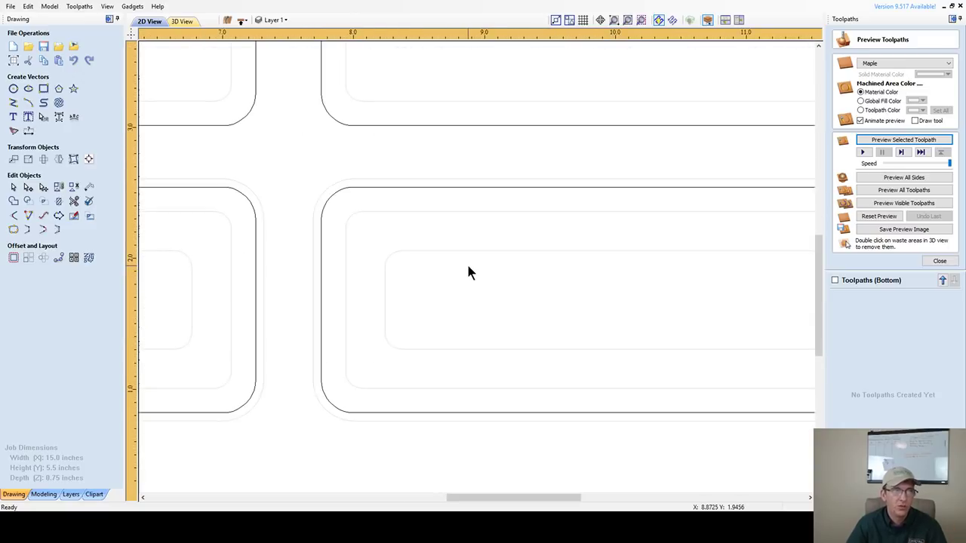
scroll(468, 272, down, 3)
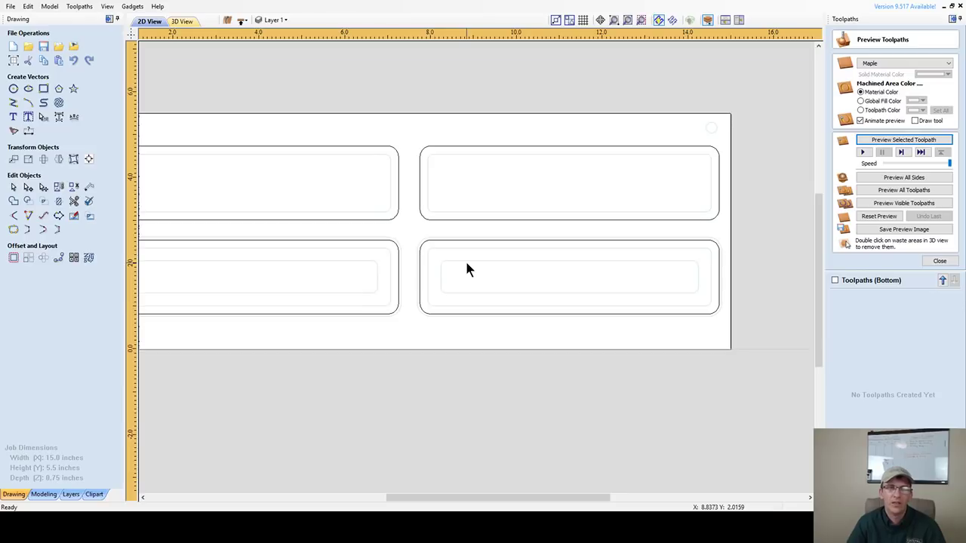
click(361, 252)
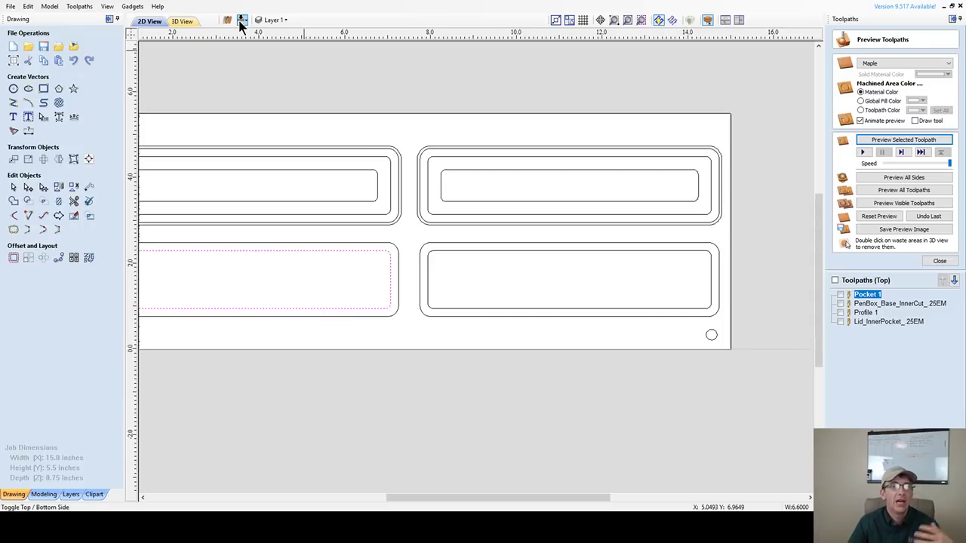
- Flip the view to the material's bottom side and zoom around the rounded pen box rectangles
click(242, 23)
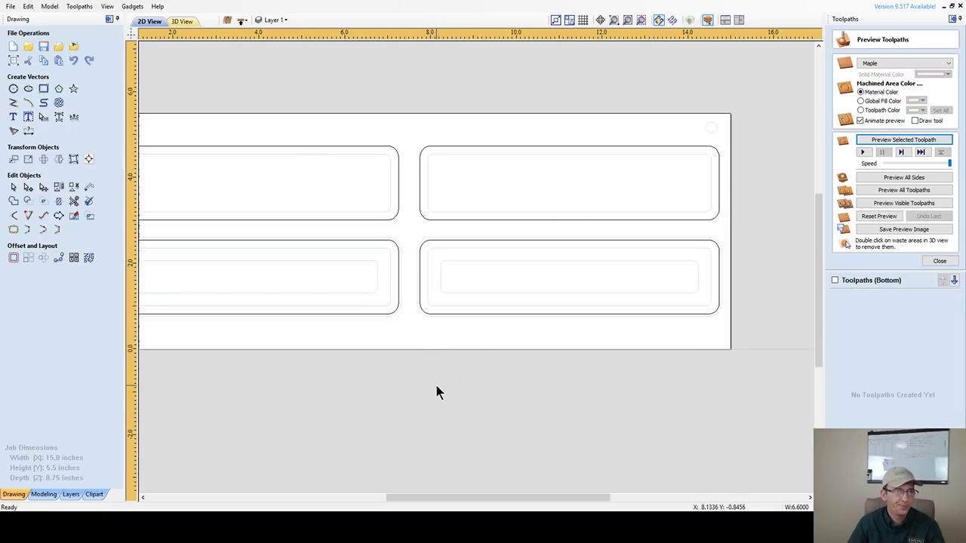
scroll(468, 339, down, 2)
scroll(307, 315, up, 4)
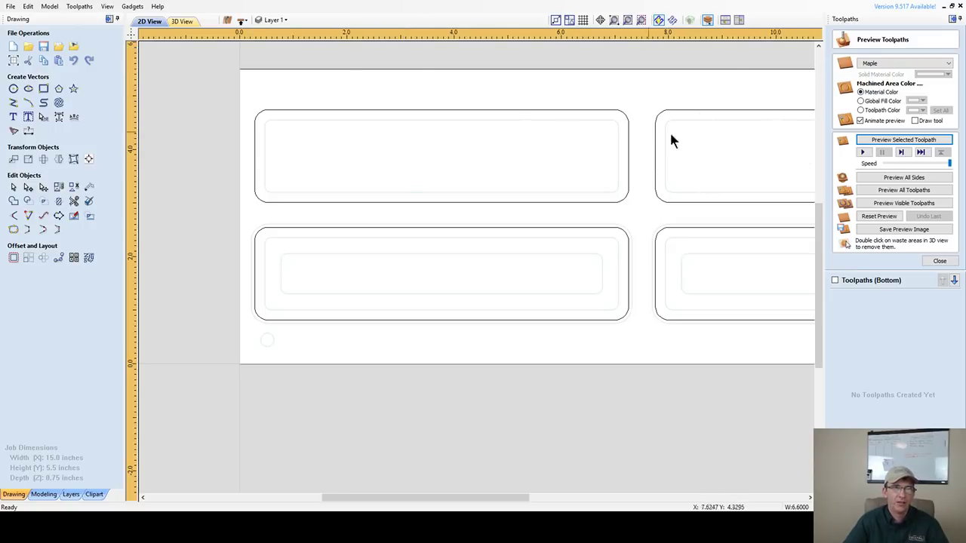
scroll(452, 160, down, 2)
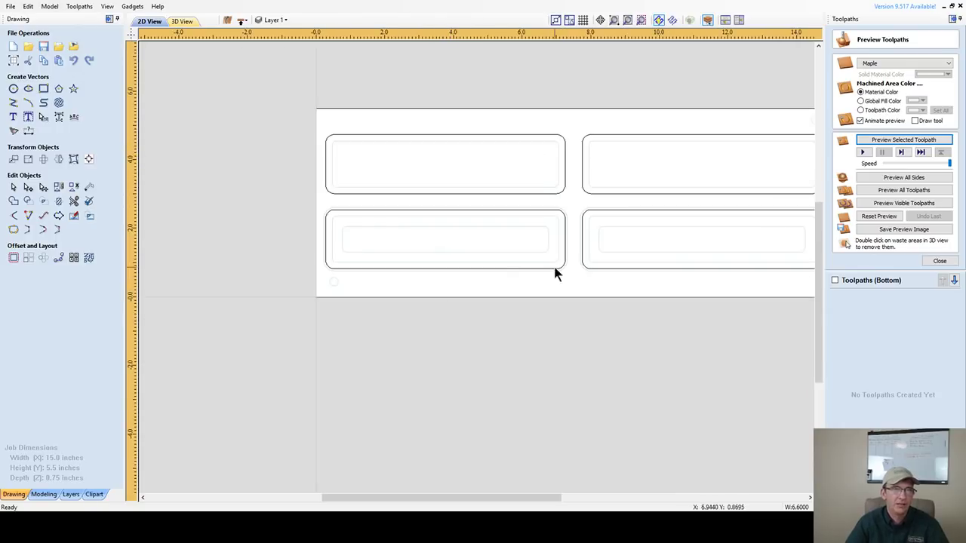
scroll(478, 239, up, 2)
scroll(505, 218, up, 1)
scroll(527, 227, down, 1)
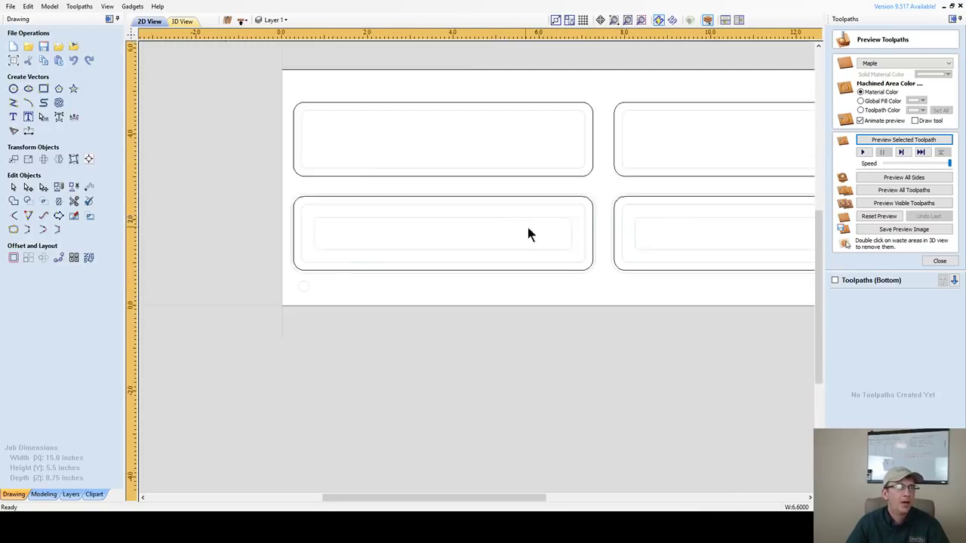
scroll(527, 227, down, 1)
scroll(373, 113, up, 3)
scroll(473, 272, down, 2)
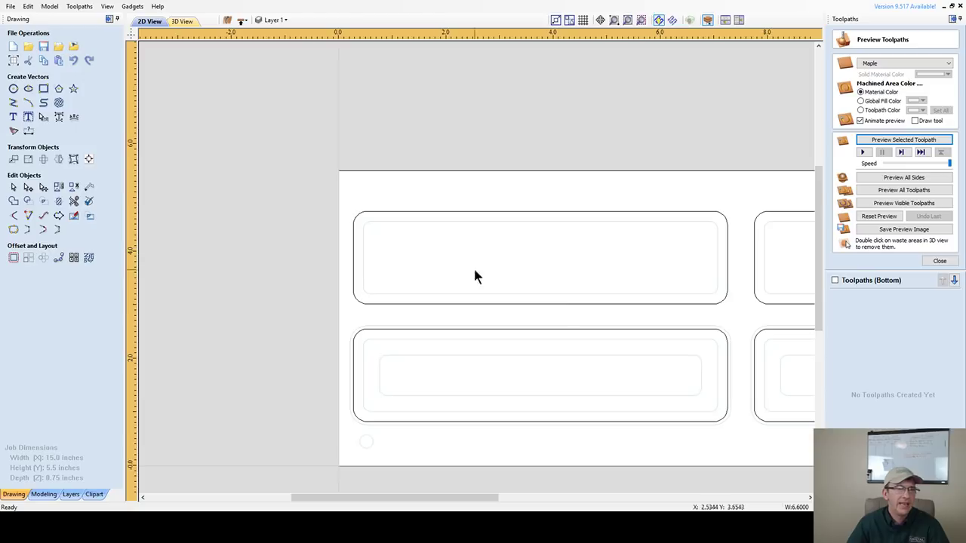
scroll(601, 308, up, 2)
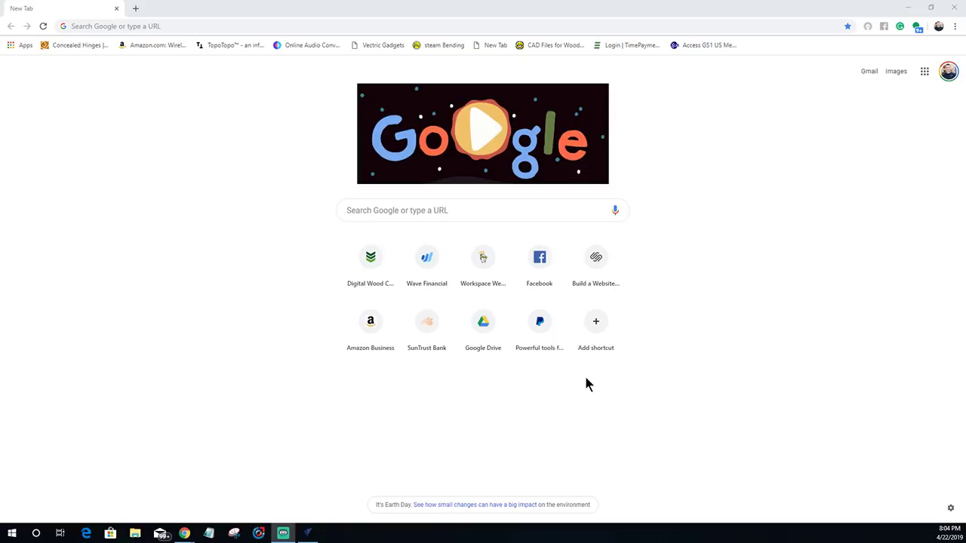
- Search Google for 'rectangle Flourish Vector'
click(376, 214)
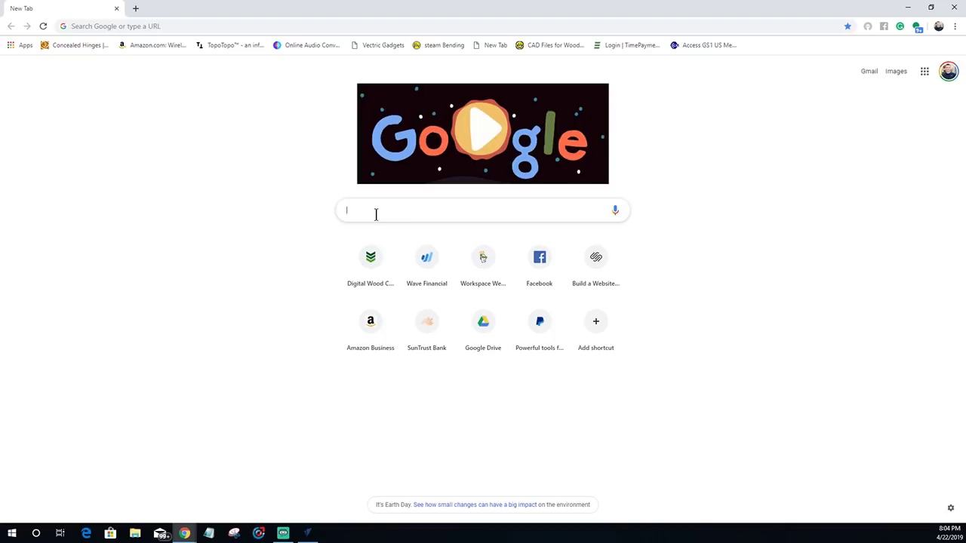
text(Flourish )
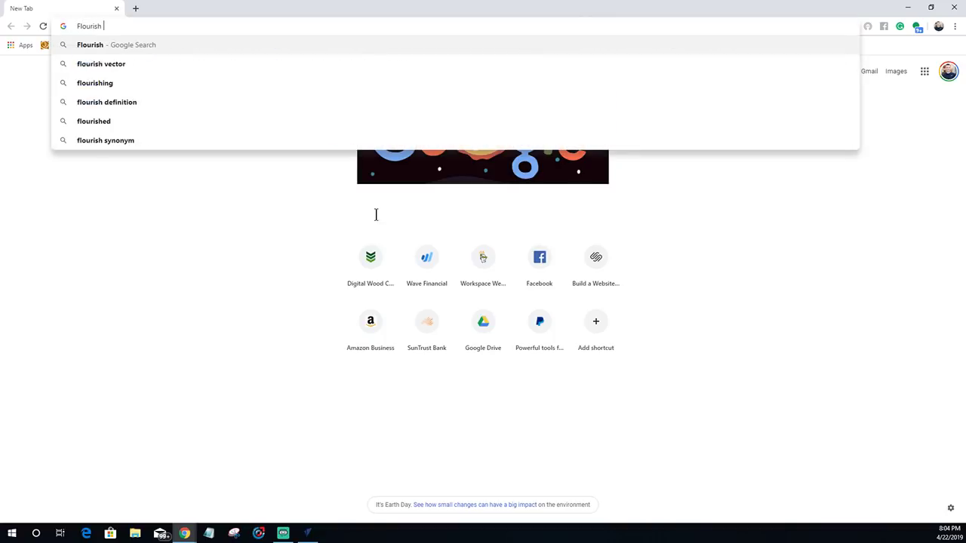
text(Vector)
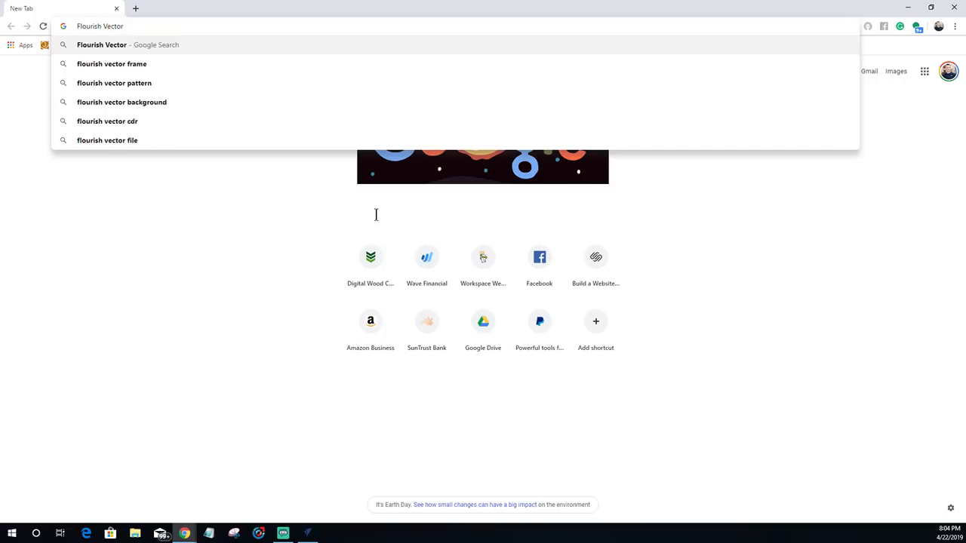
click(77, 26)
text(rectang)
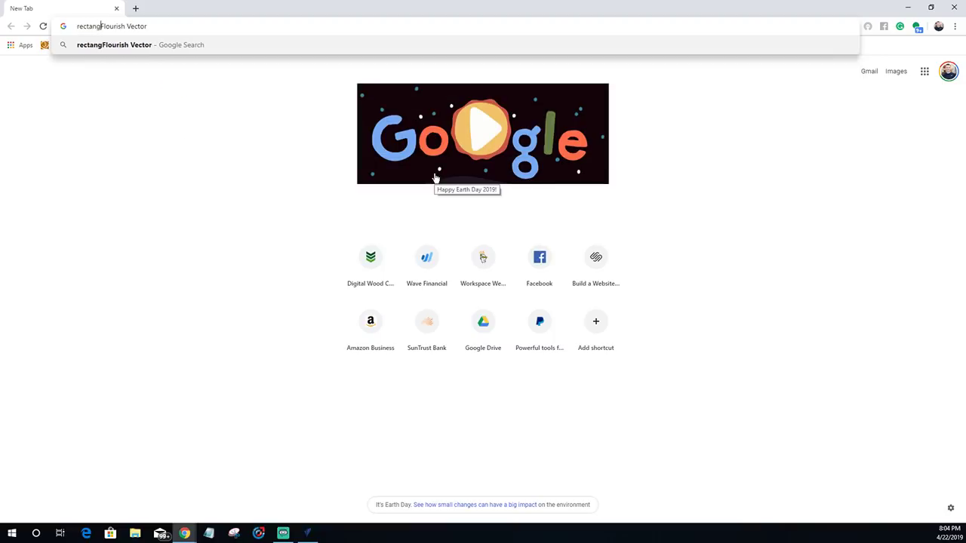
text(le)
key(Return)
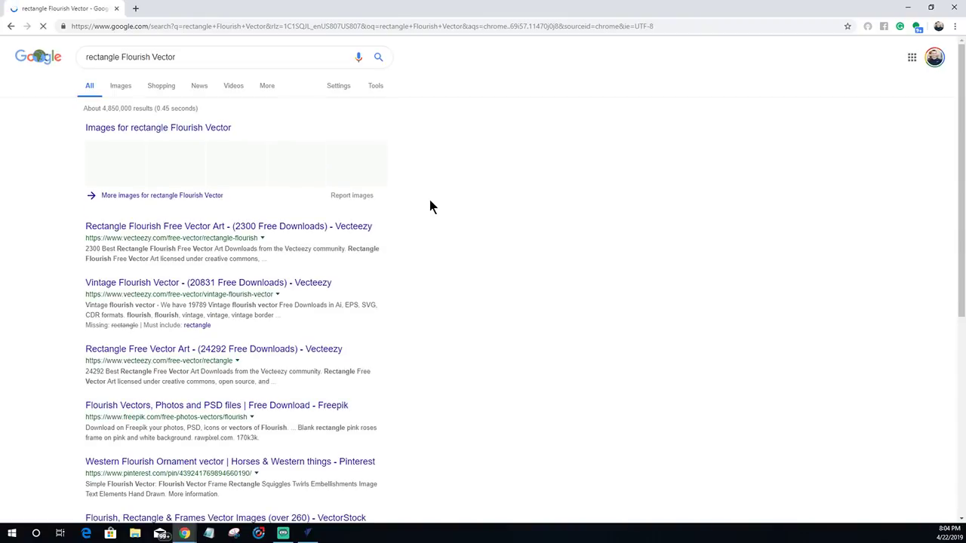
click(121, 89)
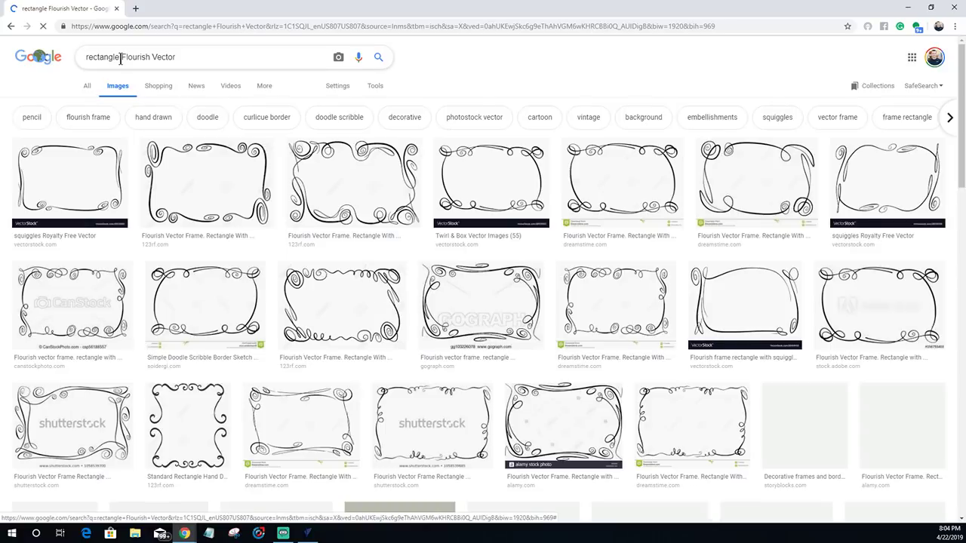
drag(120, 58, 63, 65)
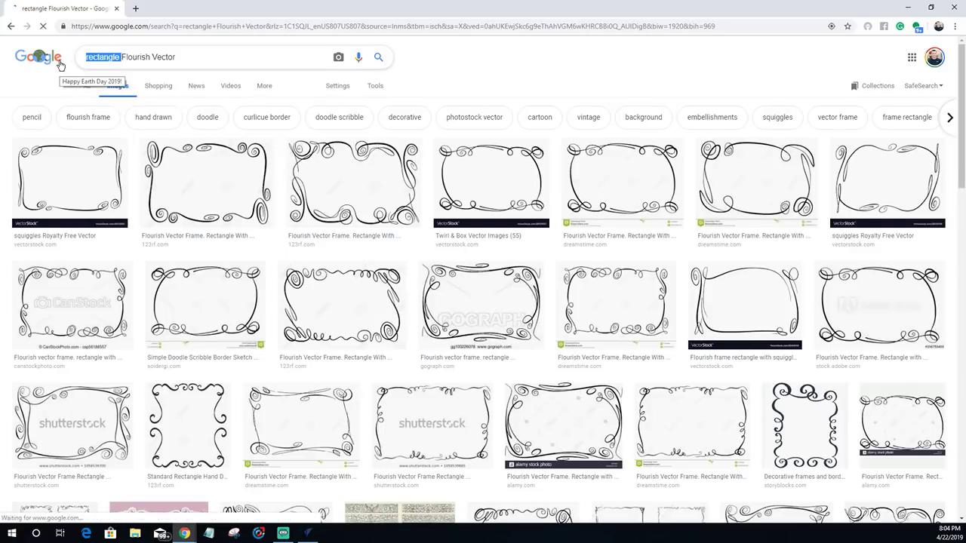
key(BackSpace)
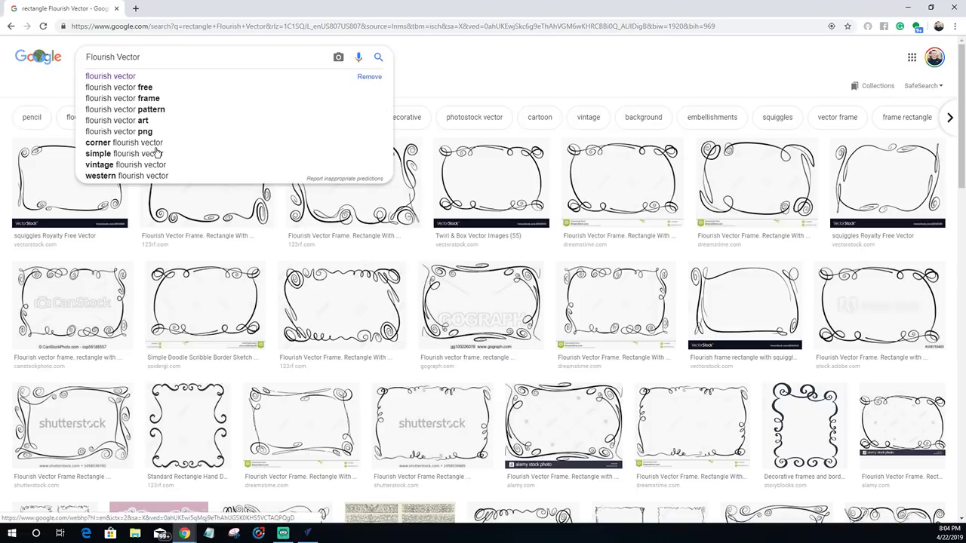
key(Return)
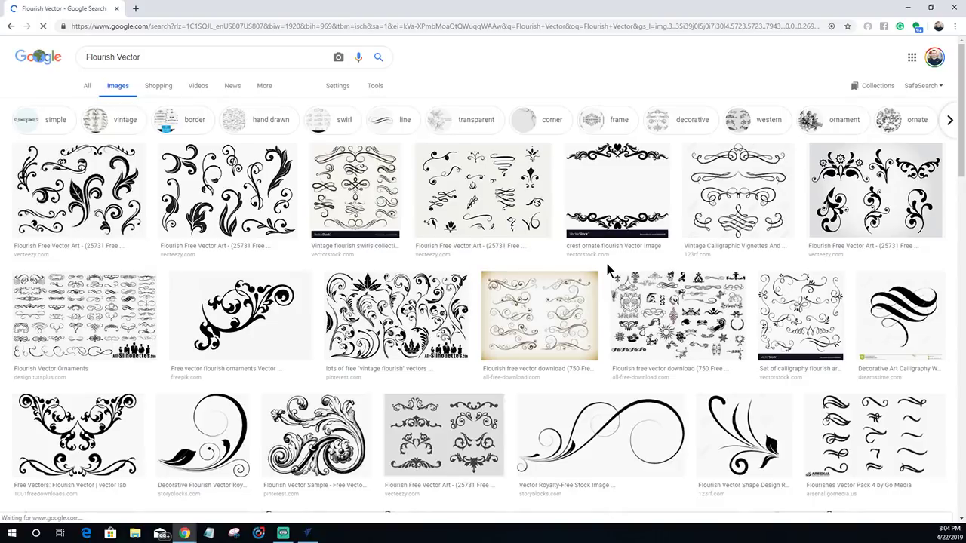
scroll(607, 270, down, 3)
scroll(638, 337, down, 1)
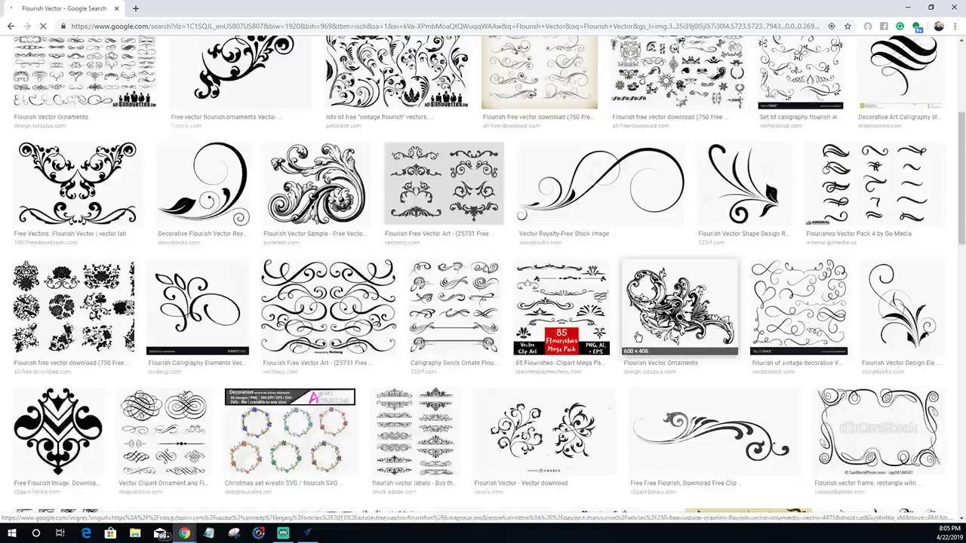
scroll(638, 338, down, 3)
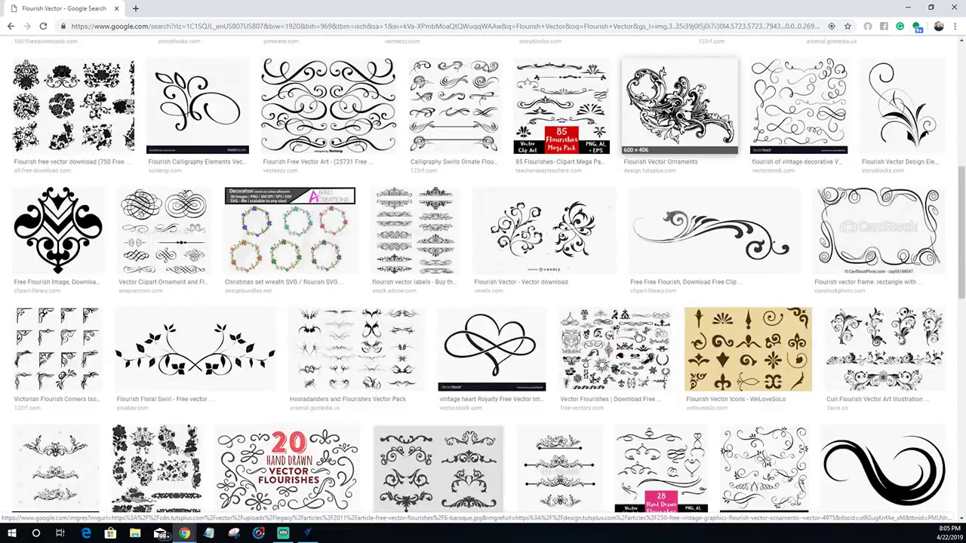
scroll(637, 338, down, 8)
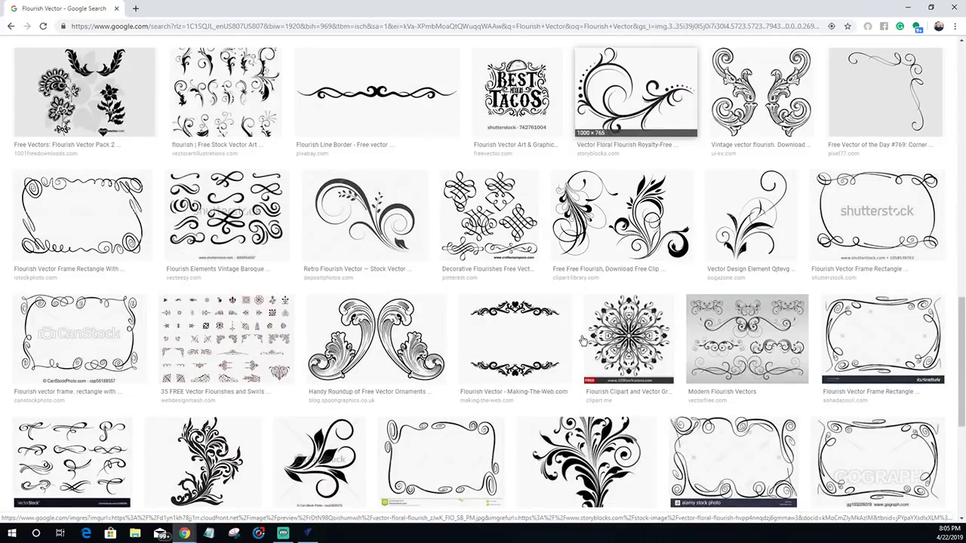
scroll(518, 278, down, 2)
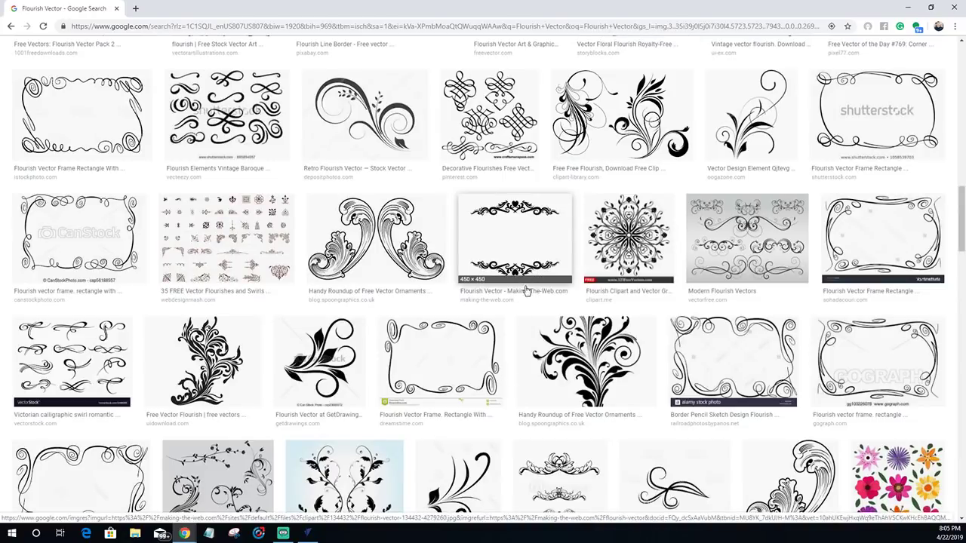
scroll(526, 293, down, 1)
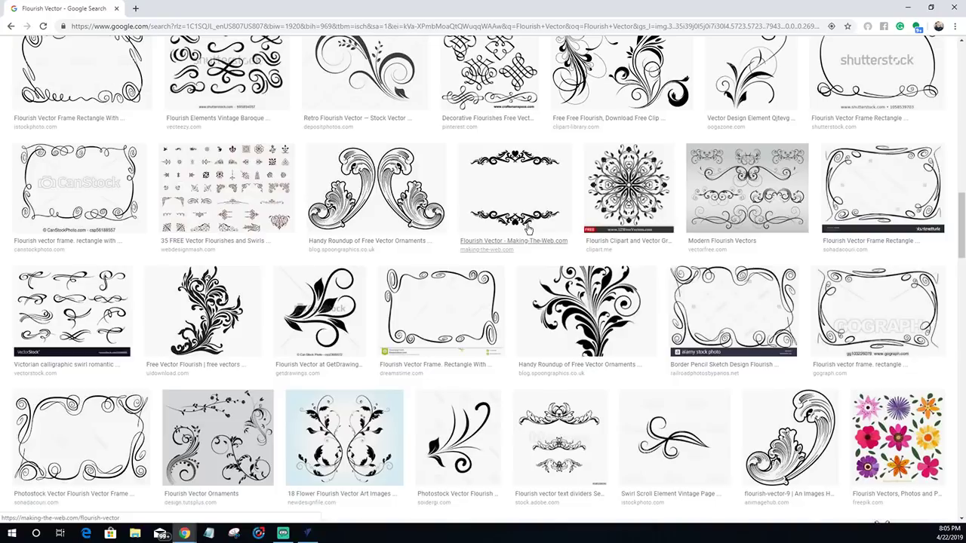
scroll(528, 229, down, 1)
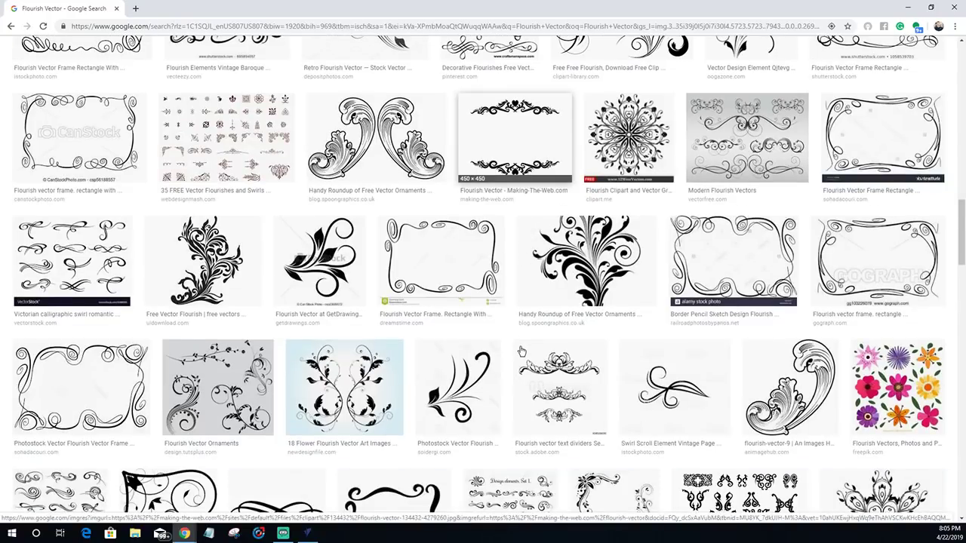
scroll(520, 351, down, 3)
scroll(520, 352, down, 4)
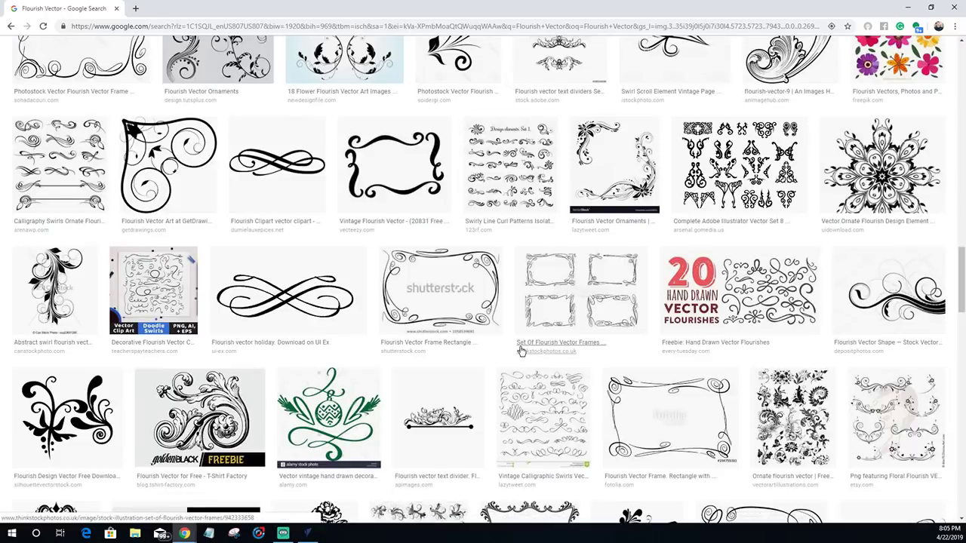
scroll(521, 352, down, 2)
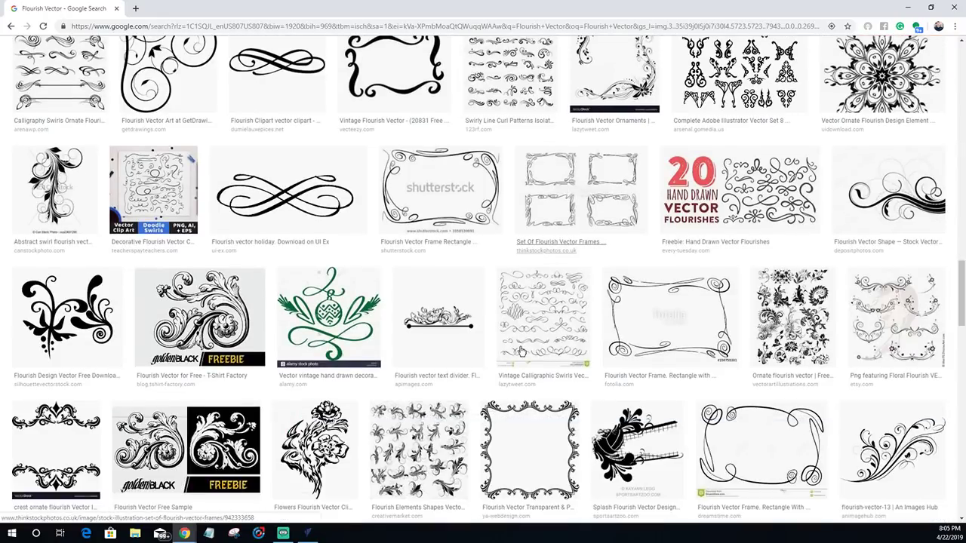
scroll(521, 352, down, 5)
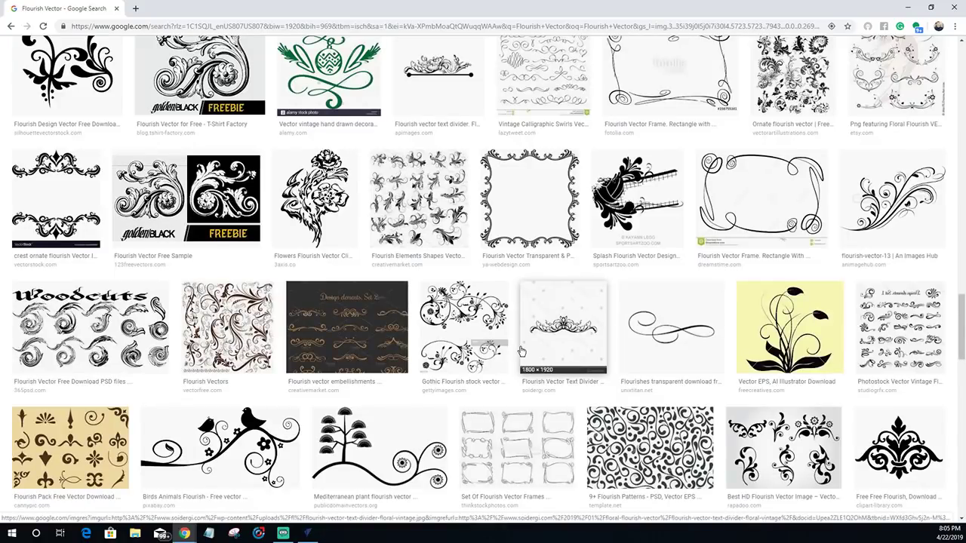
scroll(520, 352, down, 4)
scroll(521, 352, down, 3)
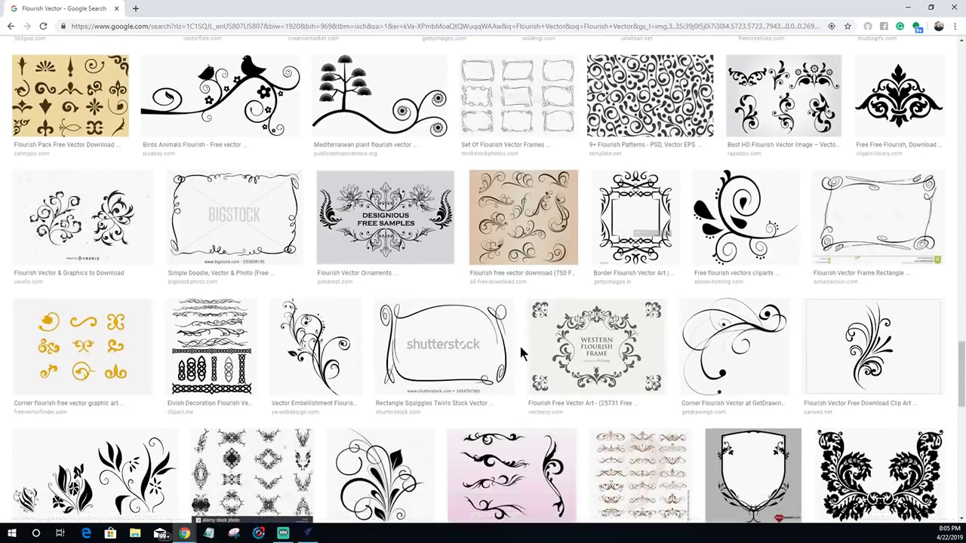
scroll(520, 351, down, 1)
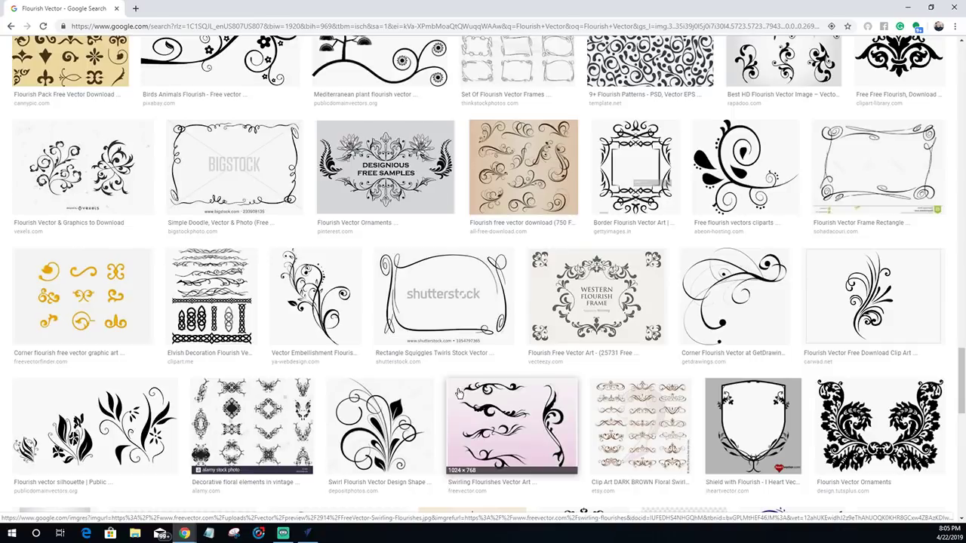
scroll(459, 393, down, 5)
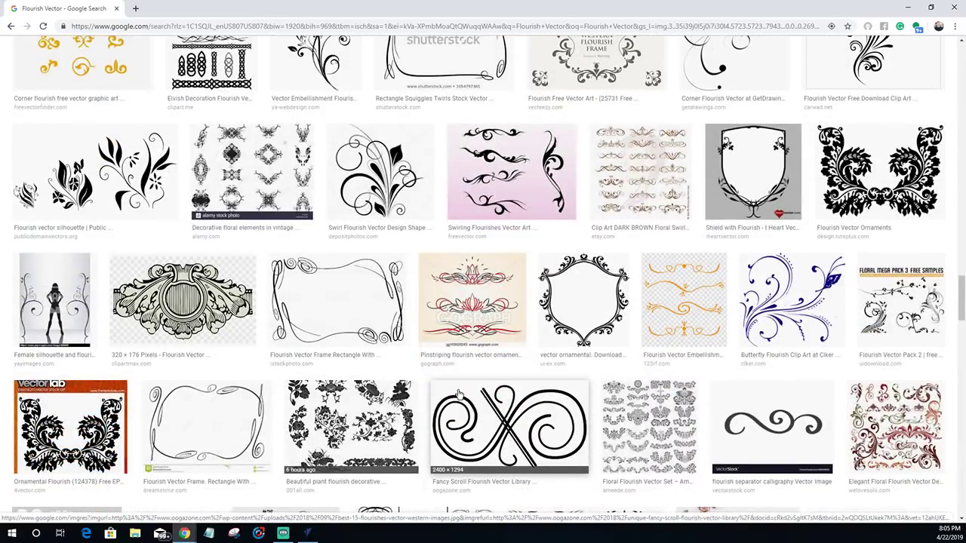
scroll(458, 393, down, 5)
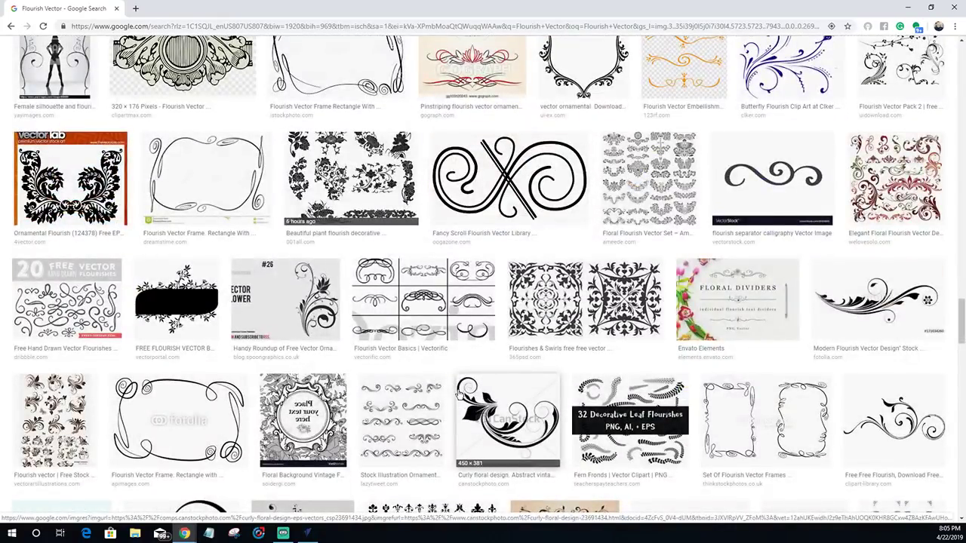
scroll(459, 393, down, 5)
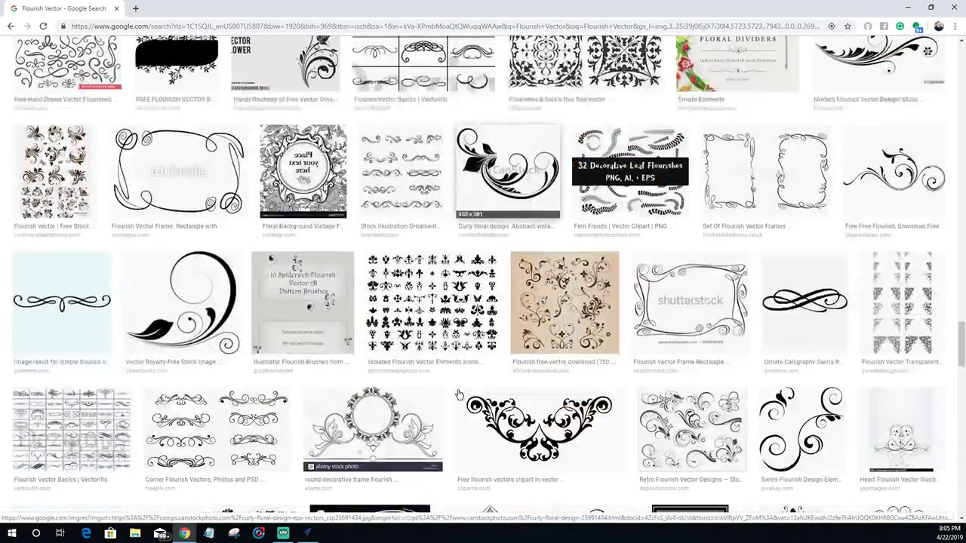
scroll(459, 393, down, 6)
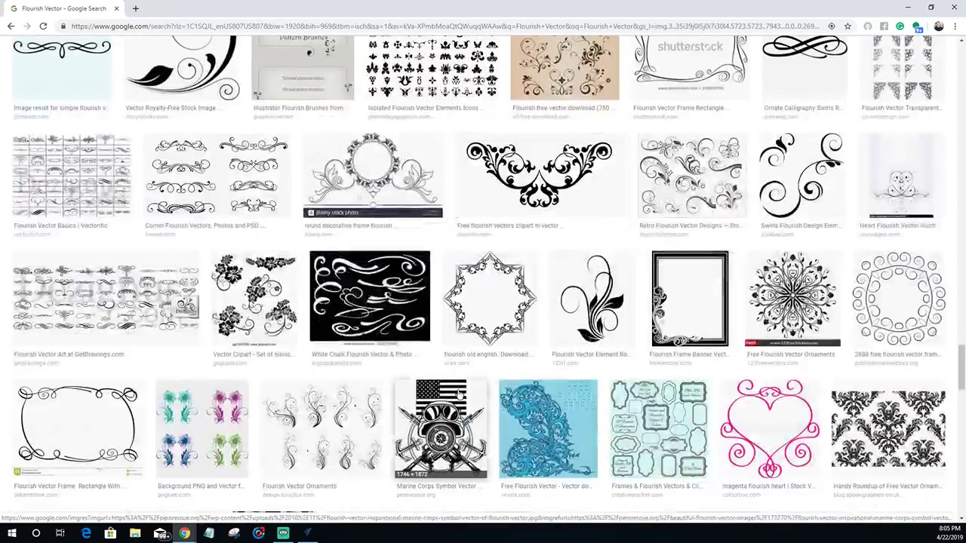
scroll(457, 393, down, 3)
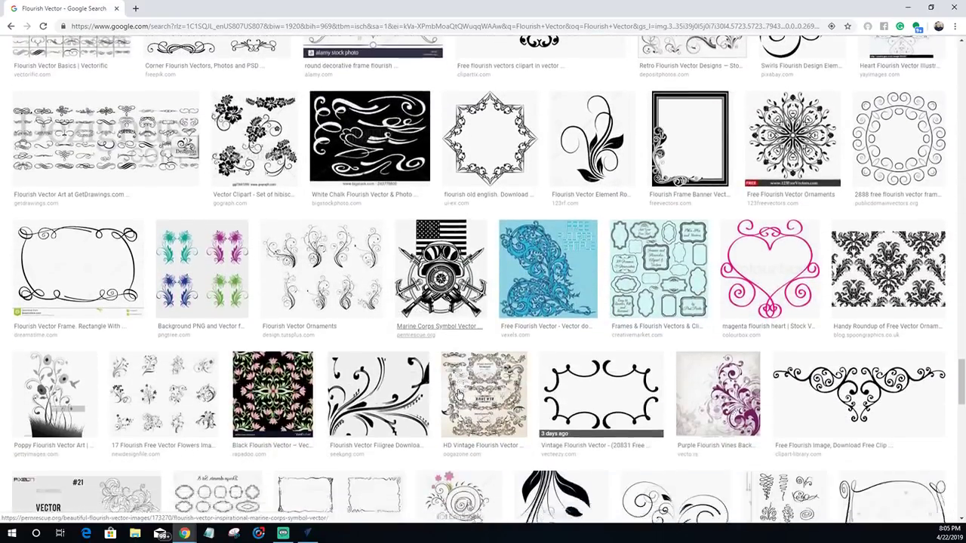
scroll(459, 393, down, 5)
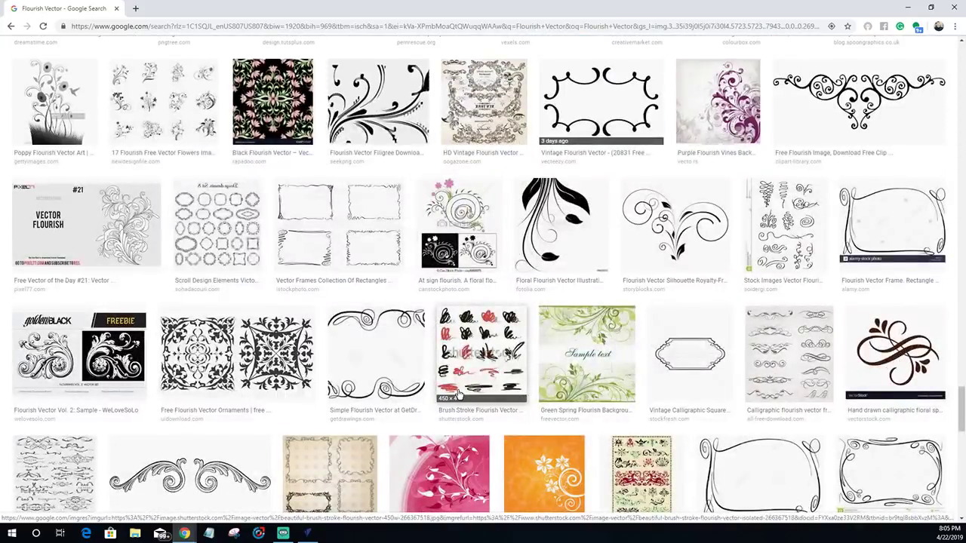
scroll(458, 393, down, 5)
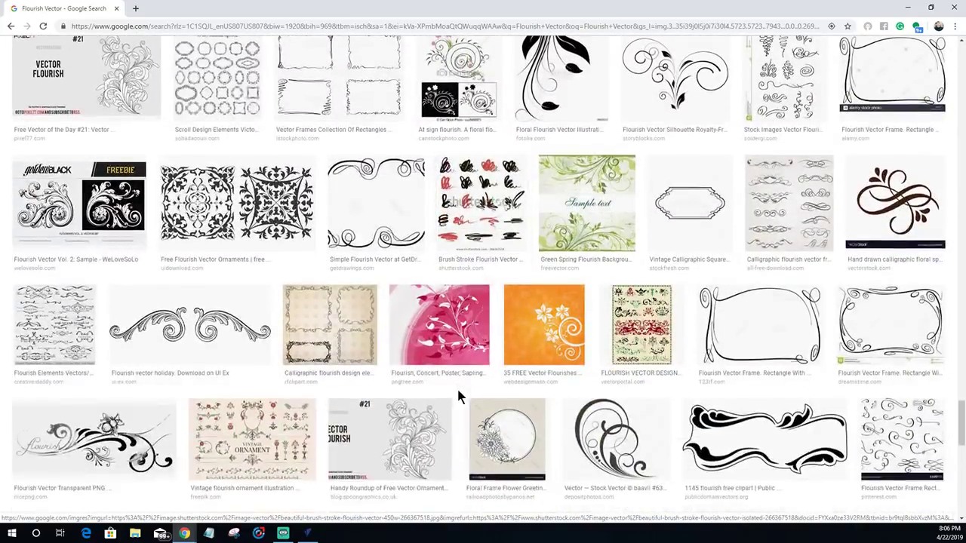
scroll(459, 394, down, 2)
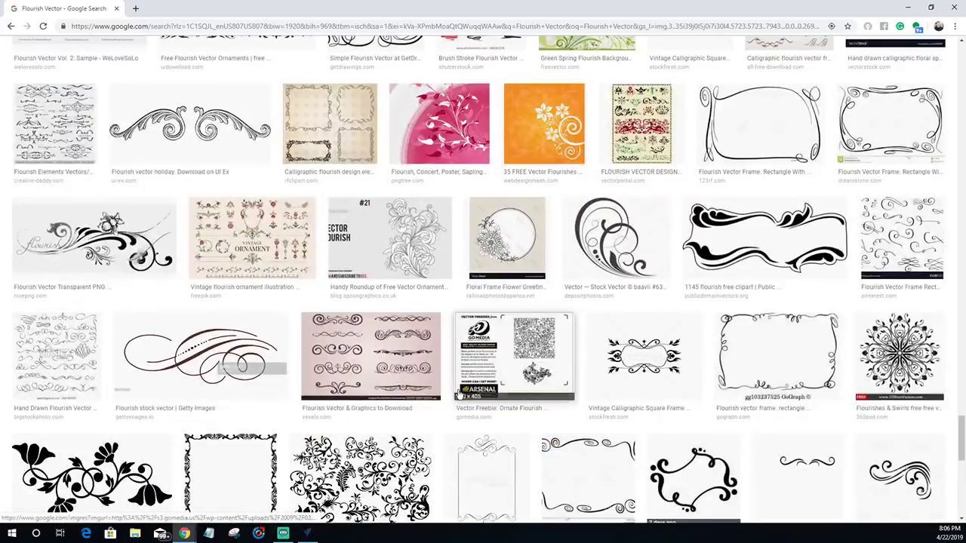
scroll(459, 394, down, 3)
scroll(459, 396, down, 5)
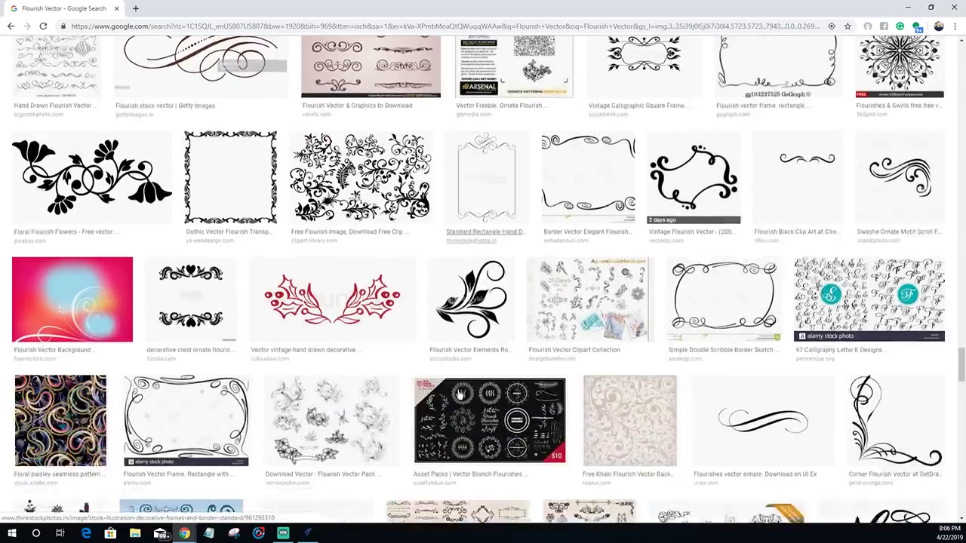
scroll(458, 393, down, 12)
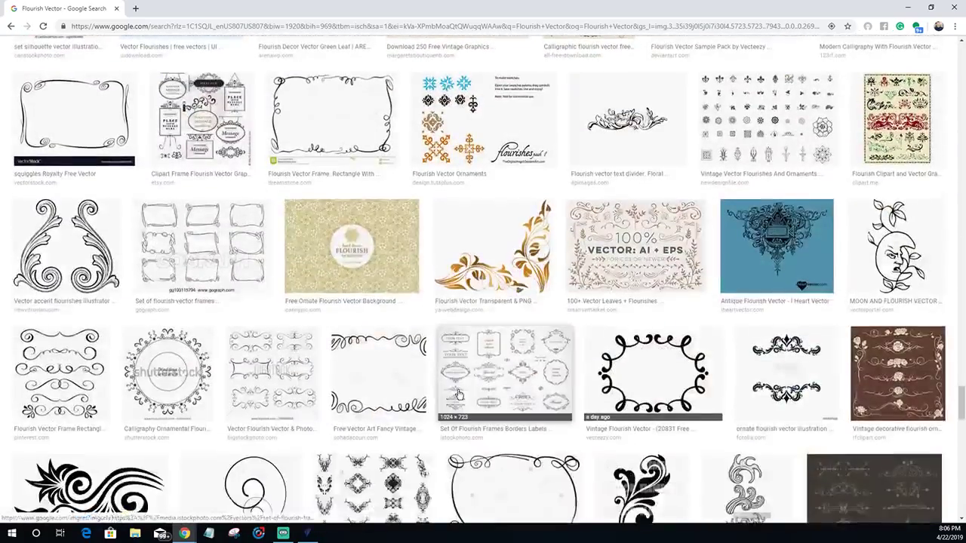
scroll(458, 393, down, 5)
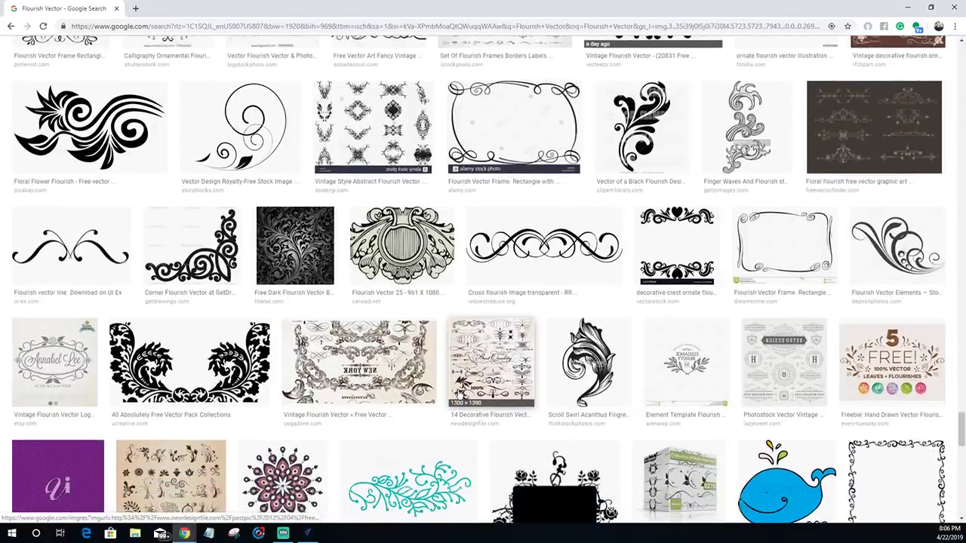
scroll(458, 393, down, 8)
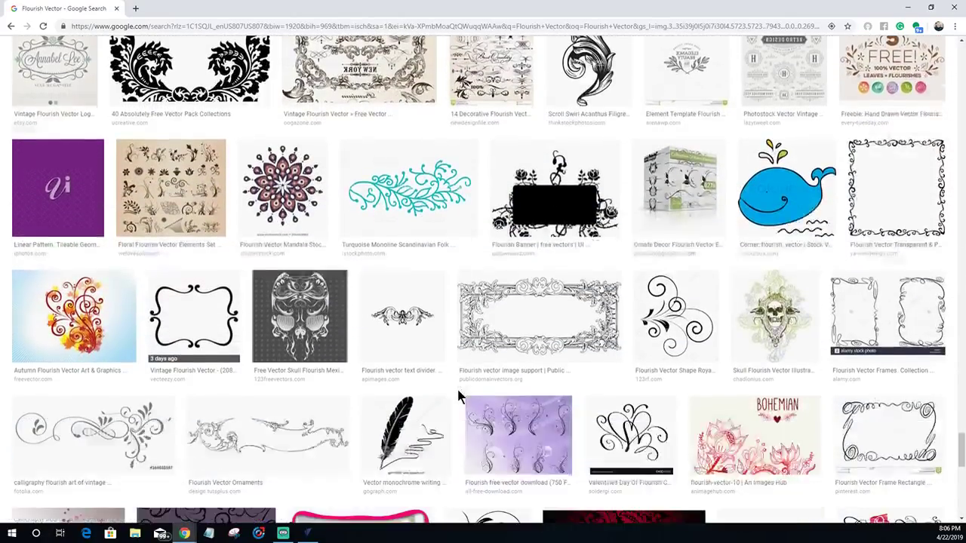
scroll(458, 393, down, 7)
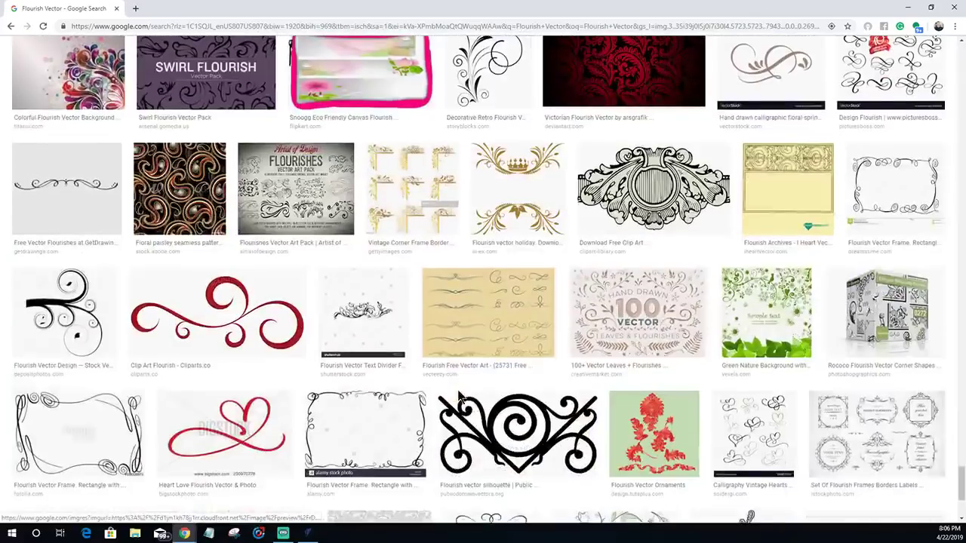
scroll(458, 394, down, 3)
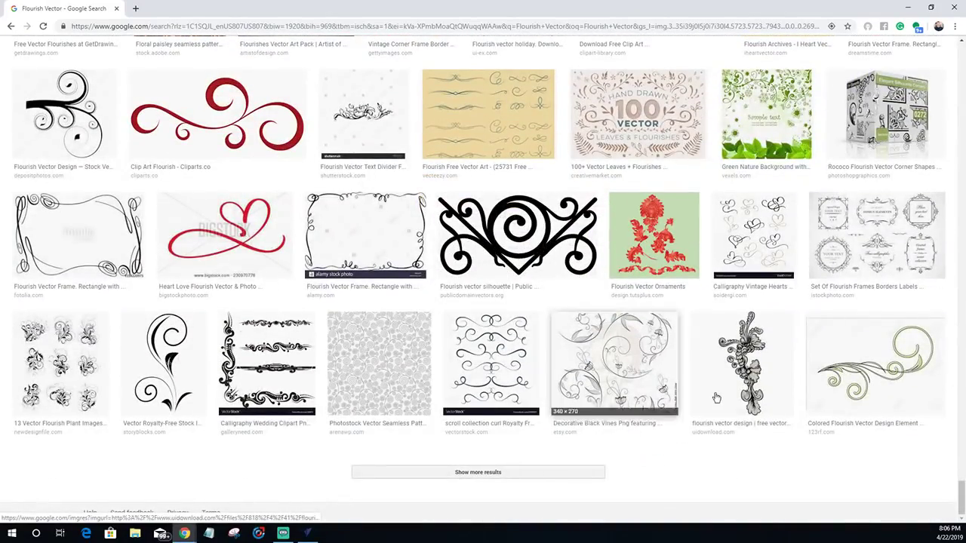
drag(960, 494, 942, 26)
scroll(274, 69, down, 10)
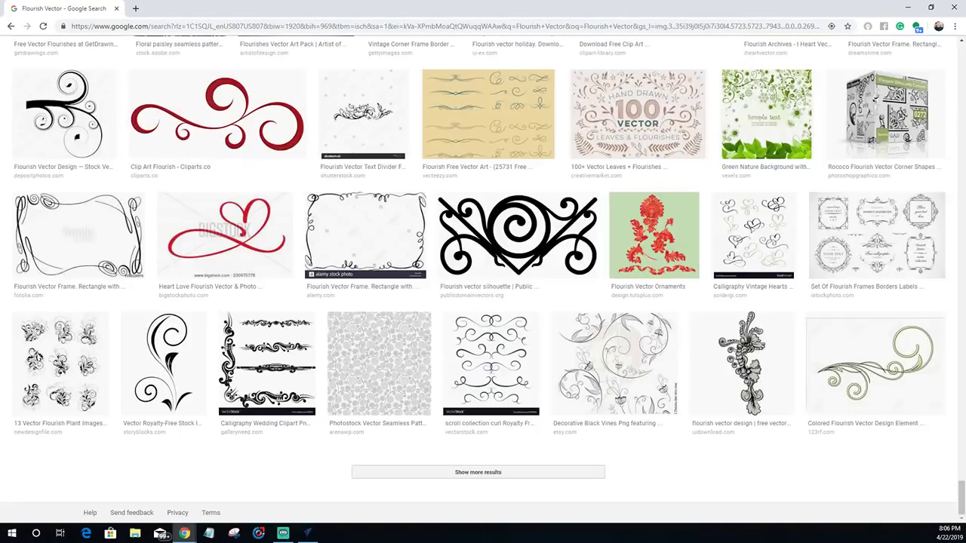
drag(961, 498, 957, 25)
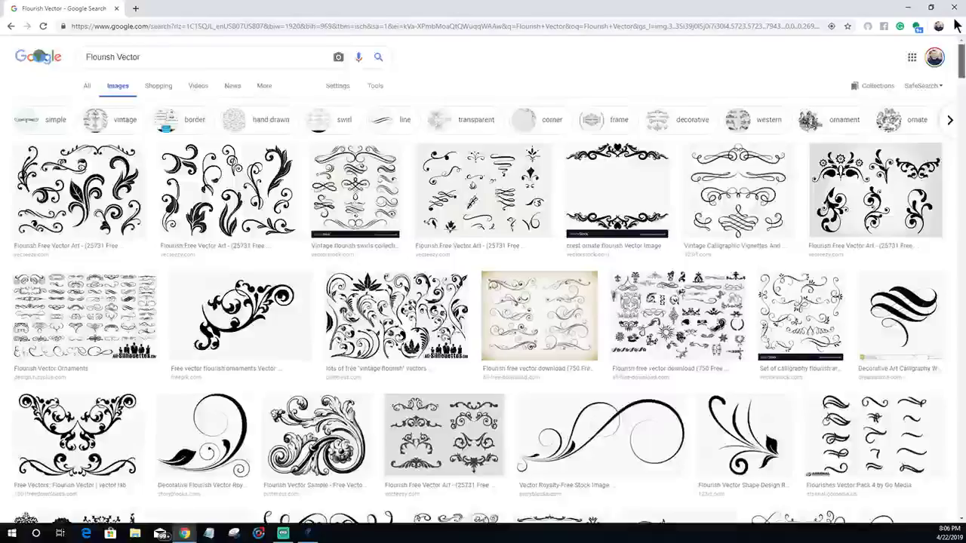
- Replace 'Flourish' with 'tribal' in the query to search images for 'tribal Vector'
key(End)
key(Home)
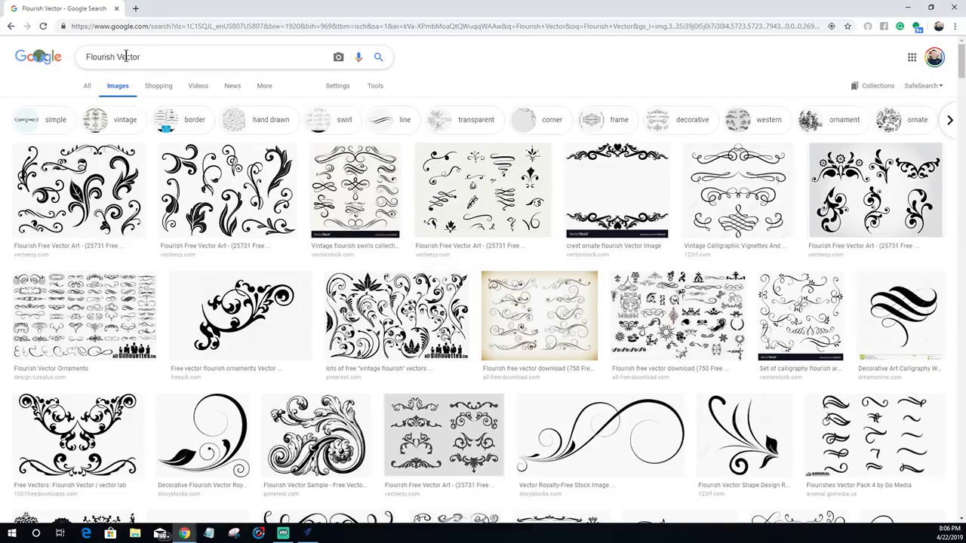
double_click(89, 58)
drag(108, 58, 110, 59)
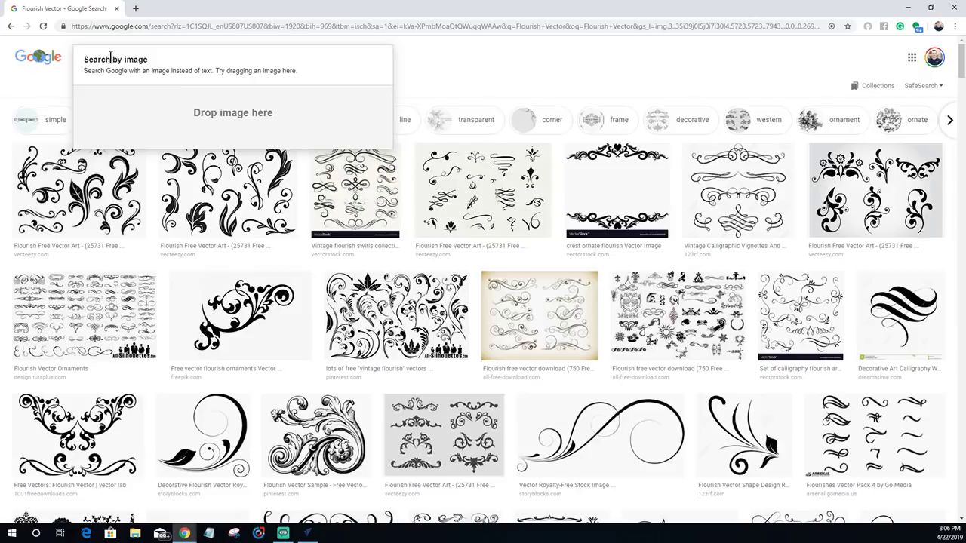
drag(485, 66, 485, 70)
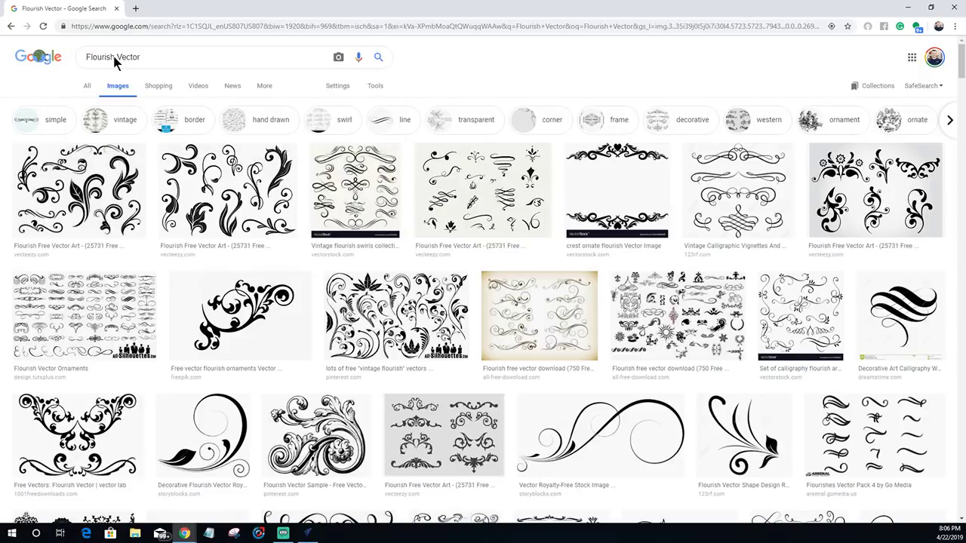
drag(114, 57, 81, 60)
text(tribal)
key(Return)
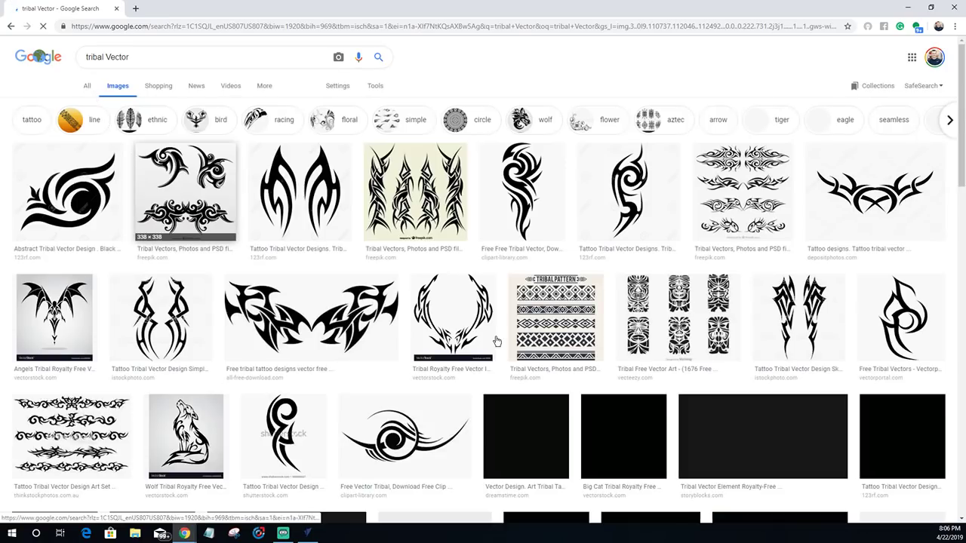
- Save the TRIBAL PATTERN image into the Boxes_Class folder, then return to VCarve Pro
click(562, 345)
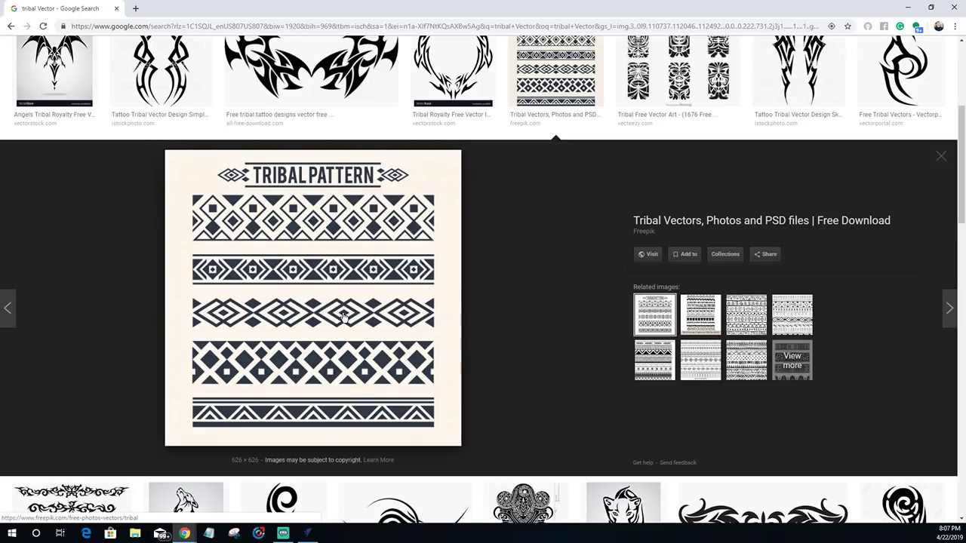
right_click(342, 315)
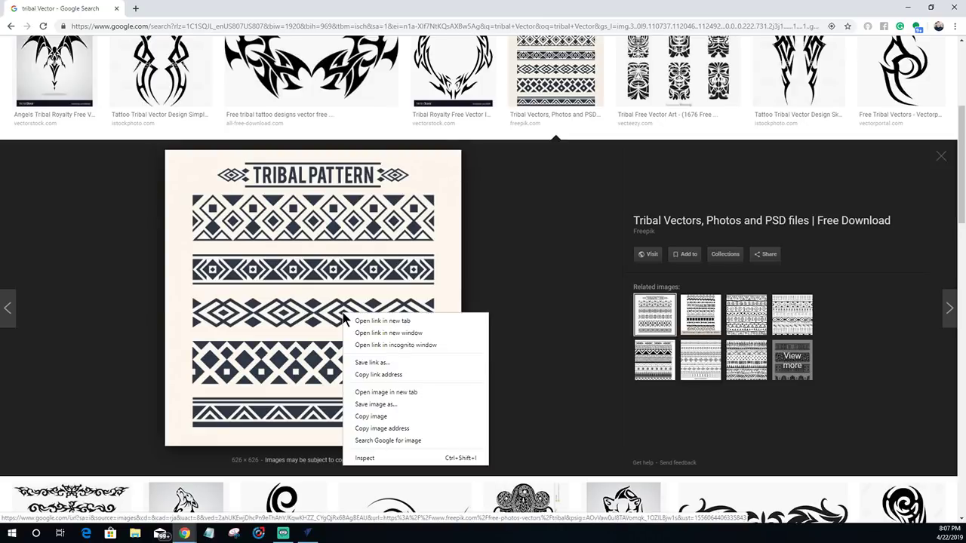
click(387, 404)
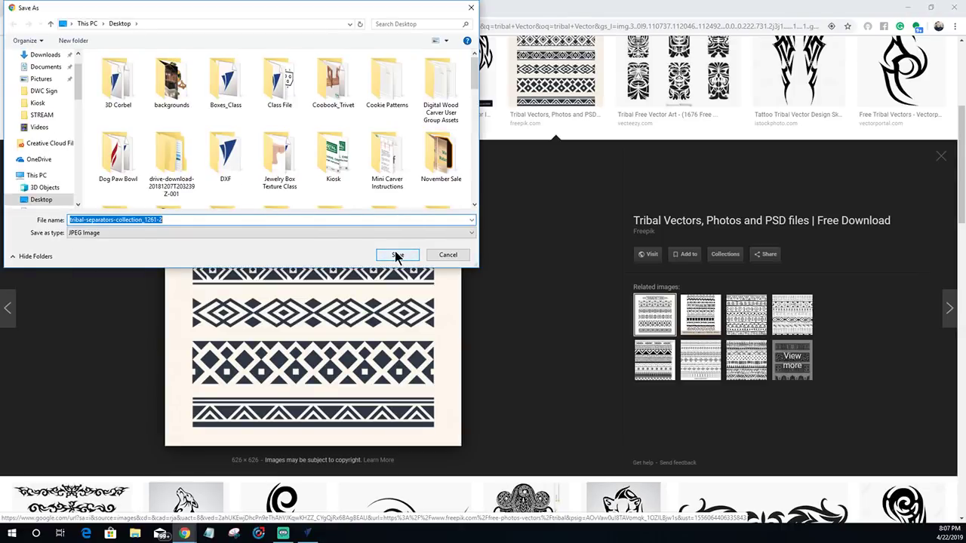
double_click(226, 79)
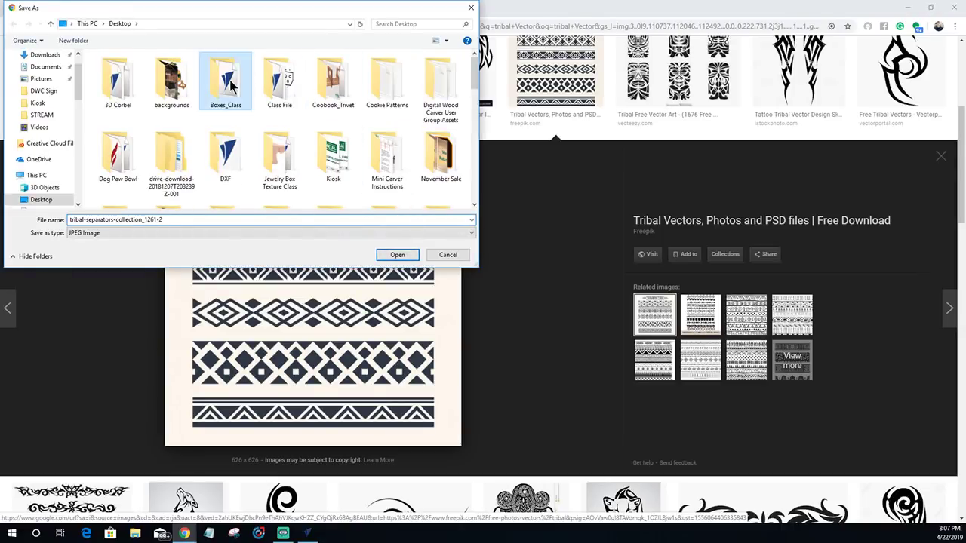
click(382, 258)
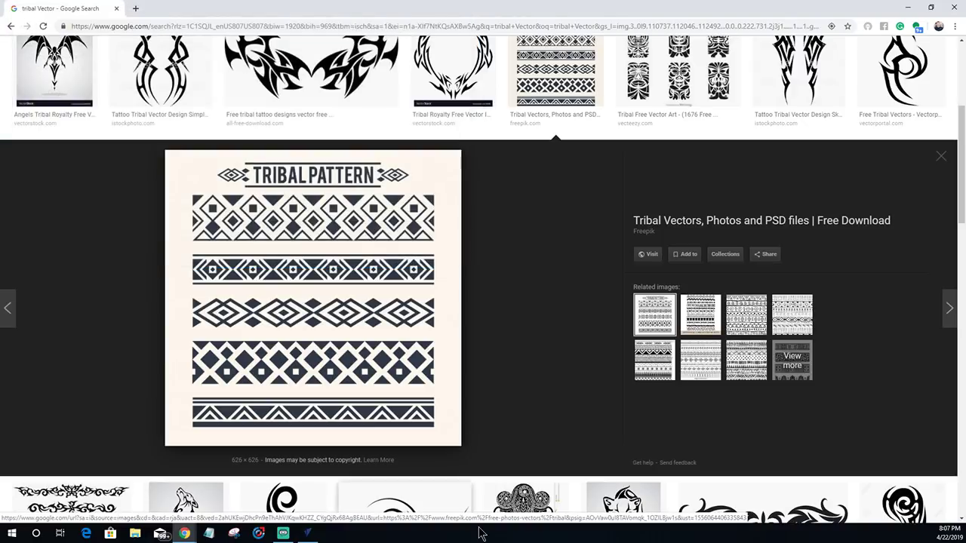
click(307, 531)
scroll(405, 319, down, 3)
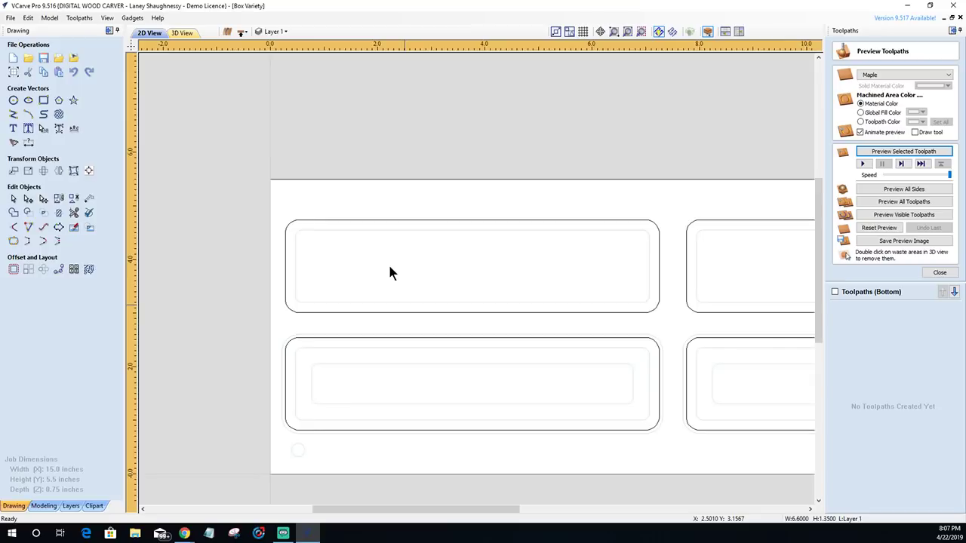
- Import the saved tribal pattern image into the job as a bitmap
click(73, 57)
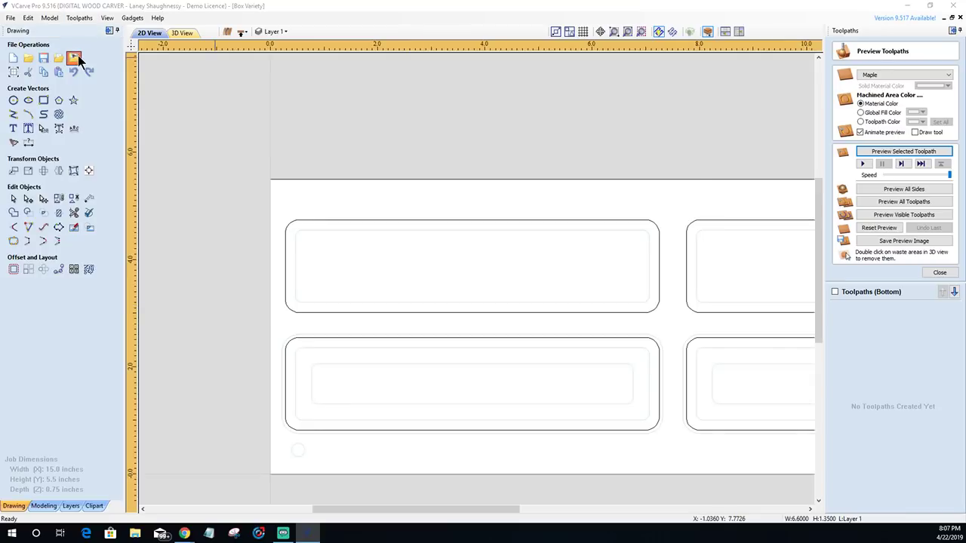
double_click(323, 136)
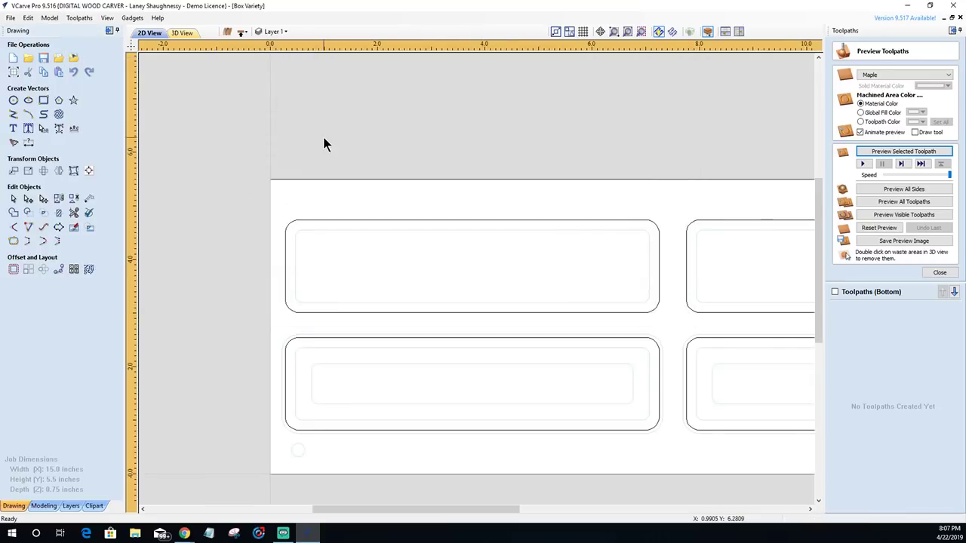
scroll(706, 334, up, 3)
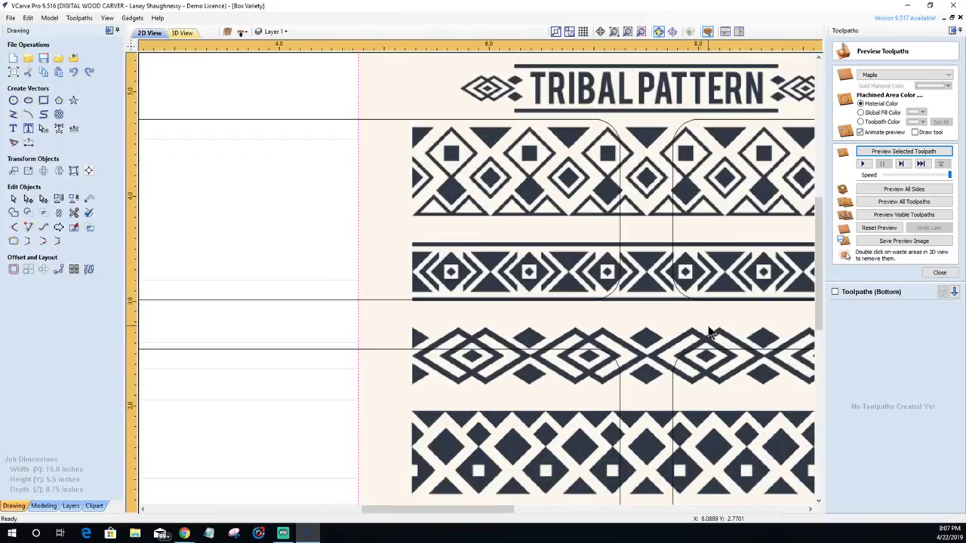
scroll(698, 333, down, 2)
scroll(698, 366, up, 2)
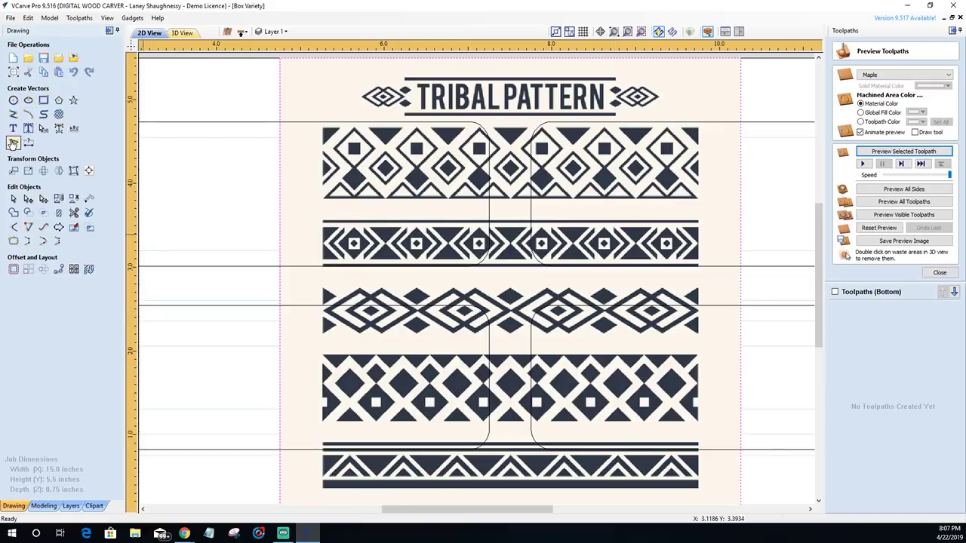
- Set Trace Bitmap to threshold 0.93, no bitmap fading, corner fit 100% and noise filter 9
click(12, 143)
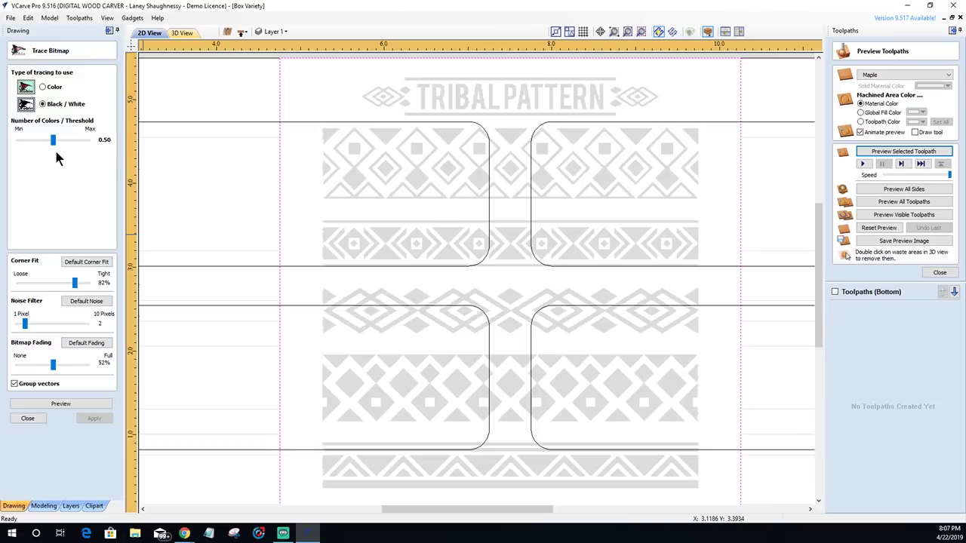
mouse_move(53, 141)
mouse_down()
mouse_move(17, 147)
mouse_move(87, 144)
mouse_move(73, 144)
mouse_up()
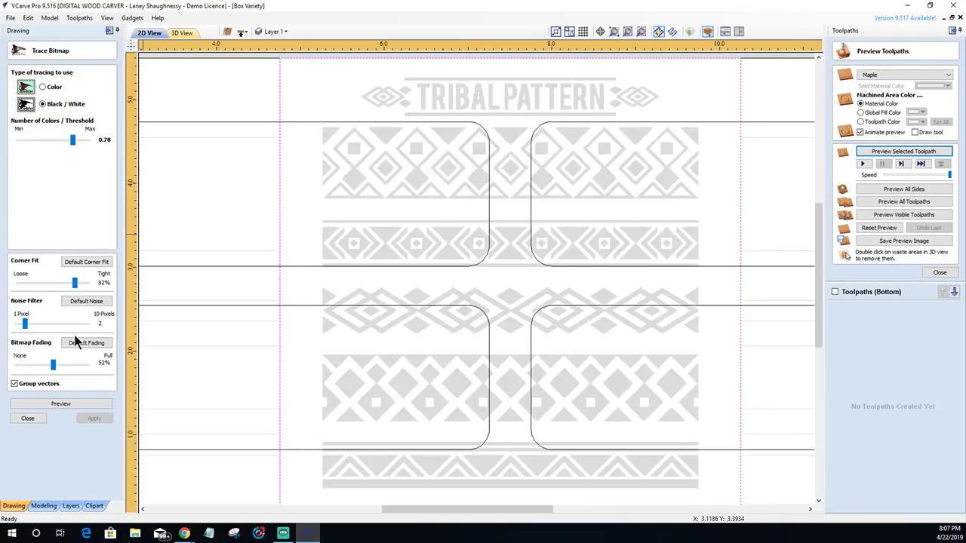
drag(53, 365, 19, 364)
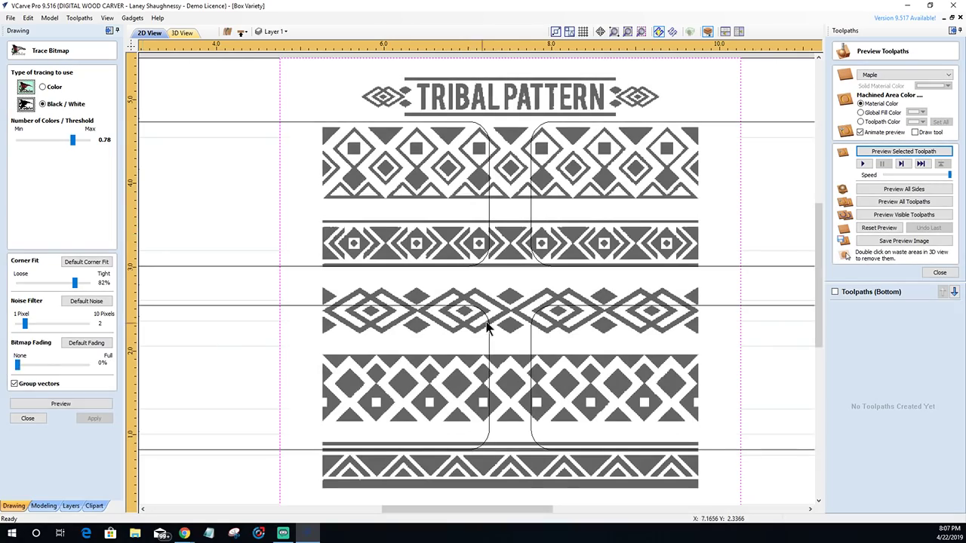
scroll(487, 326, up, 5)
scroll(455, 319, down, 6)
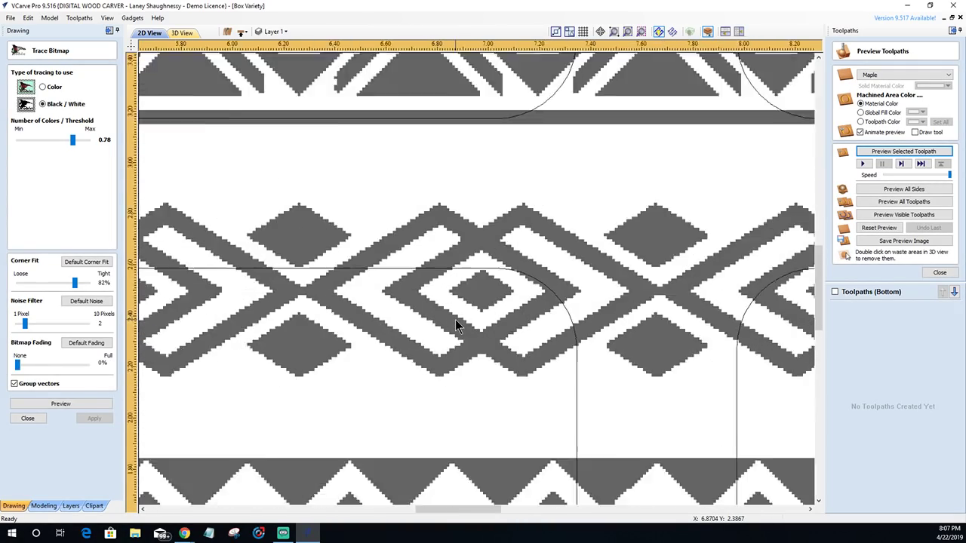
scroll(334, 321, up, 3)
scroll(335, 321, up, 1)
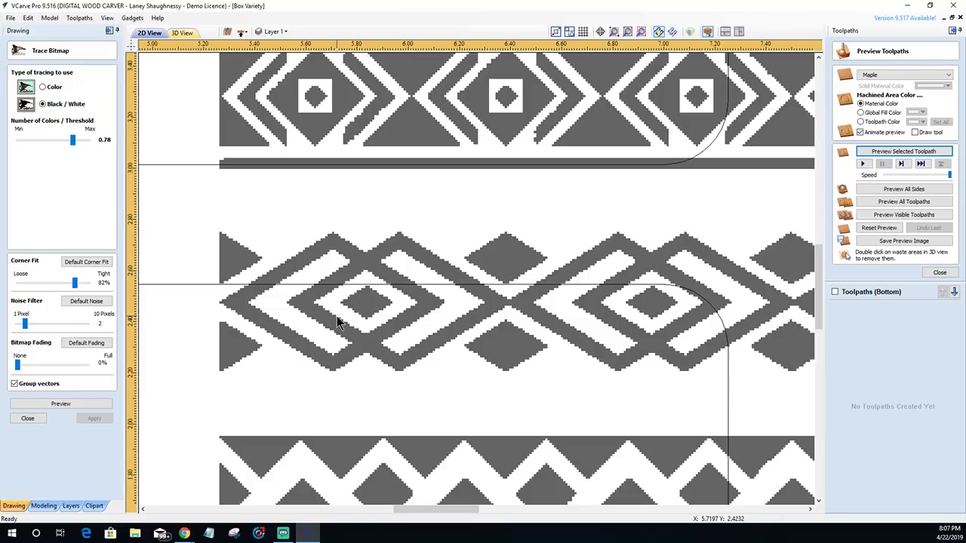
scroll(337, 321, down, 3)
scroll(337, 321, up, 4)
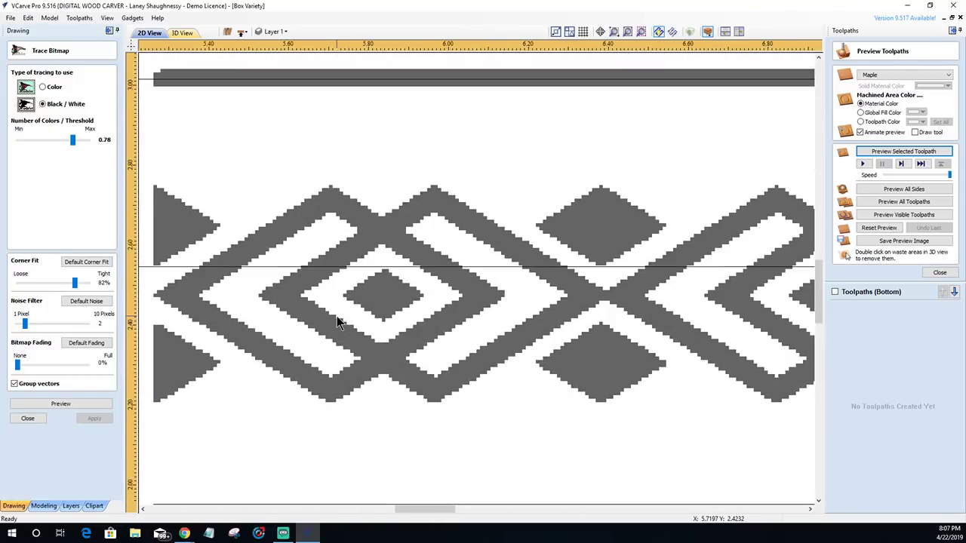
scroll(337, 317, down, 1)
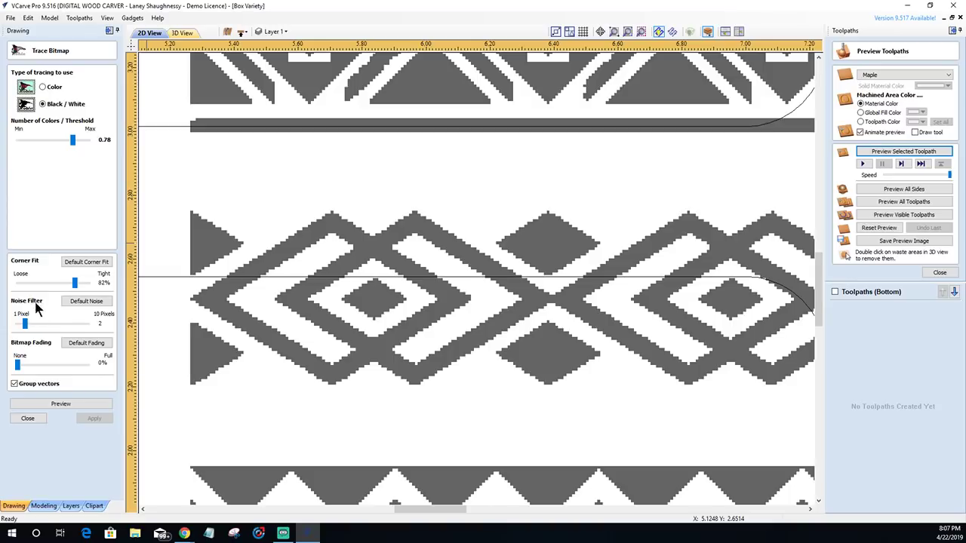
drag(82, 322, 88, 321)
drag(76, 285, 83, 287)
drag(86, 329, 76, 330)
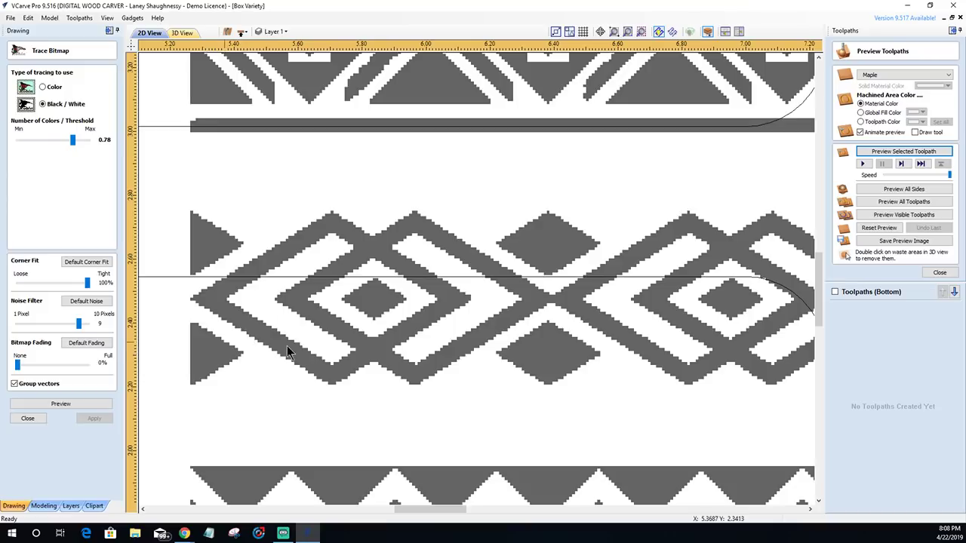
drag(73, 140, 82, 140)
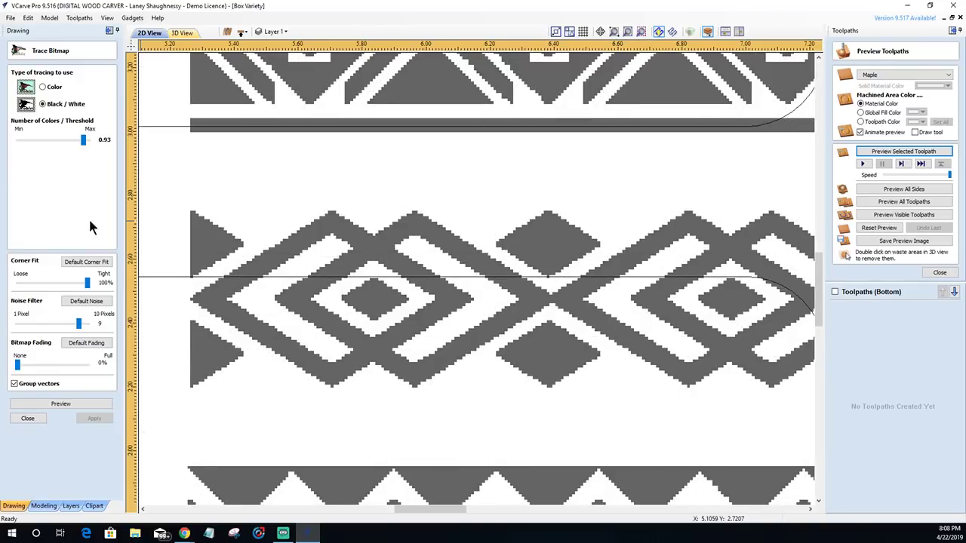
- Preview and create the traced vectors, close Trace Bitmap, and zoom out to the whole job
click(58, 408)
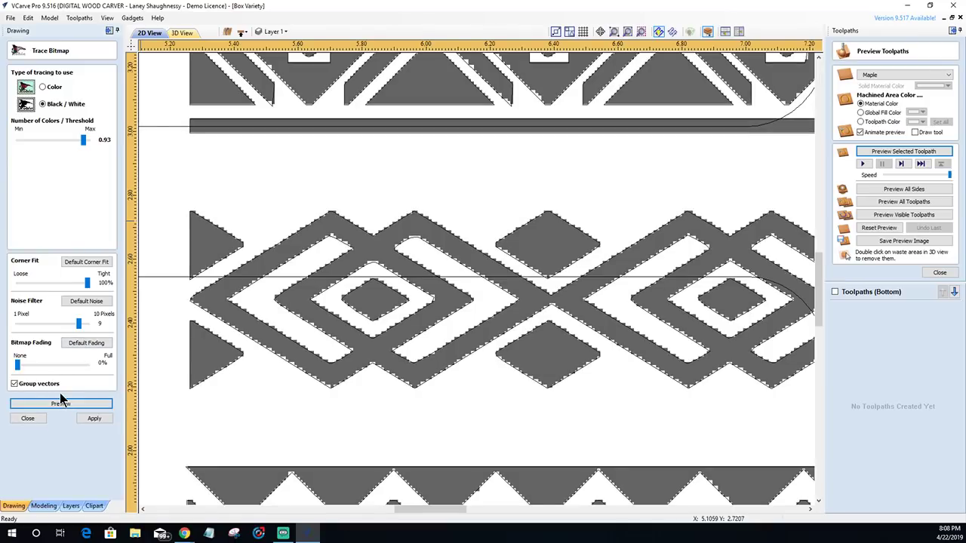
click(94, 418)
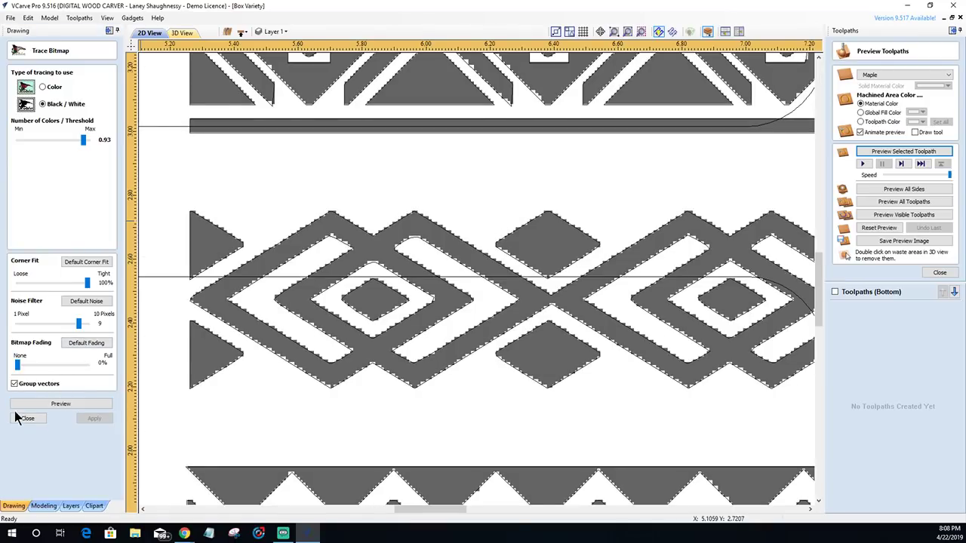
click(28, 419)
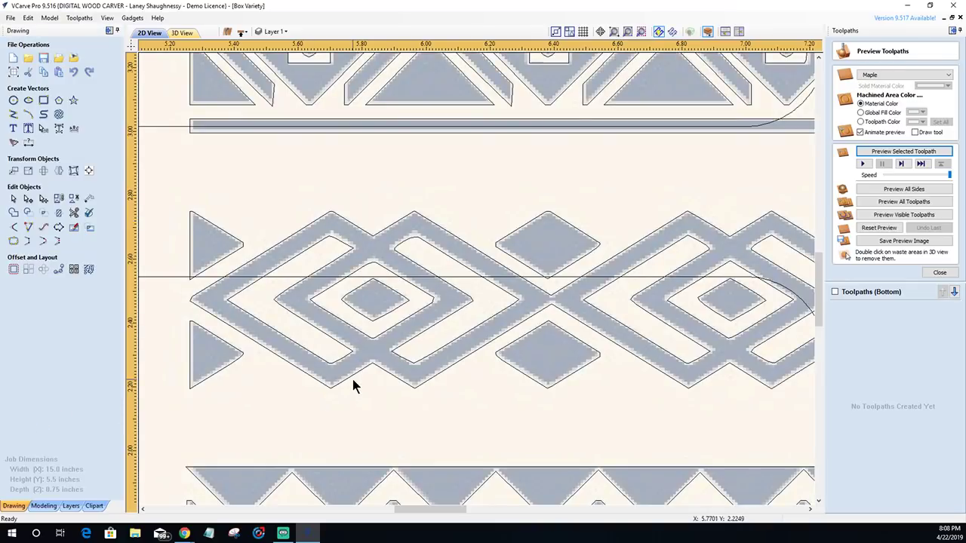
scroll(353, 381, down, 6)
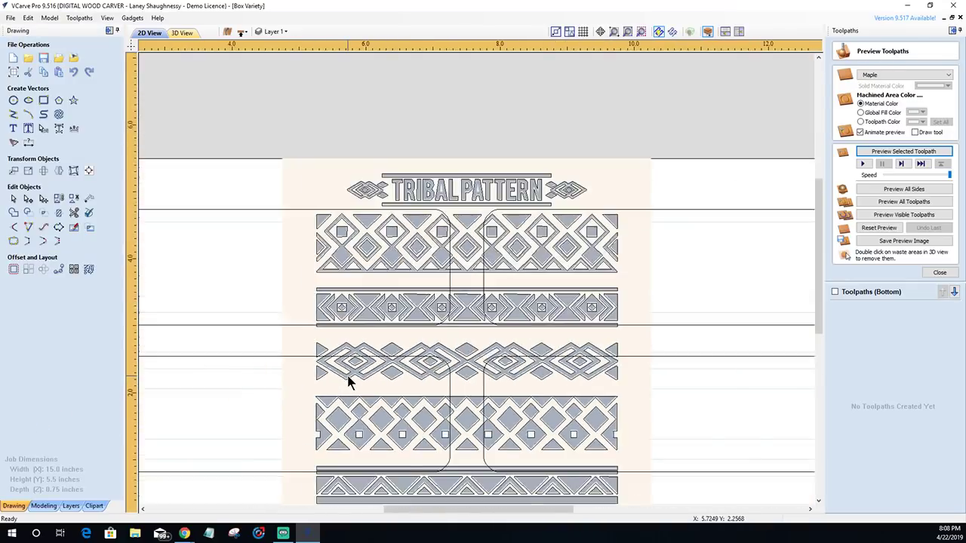
- Hide the Bitmap Layer from the layer list
click(280, 31)
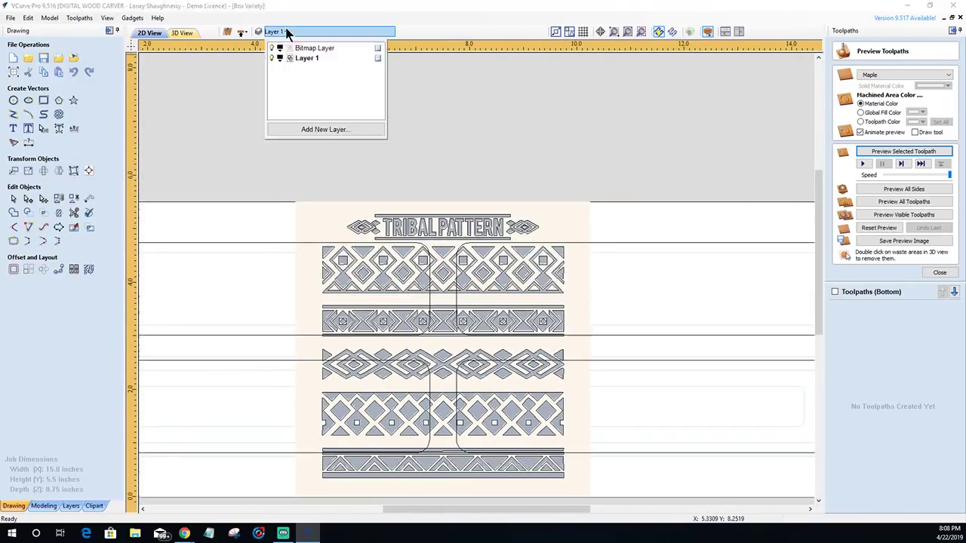
click(273, 48)
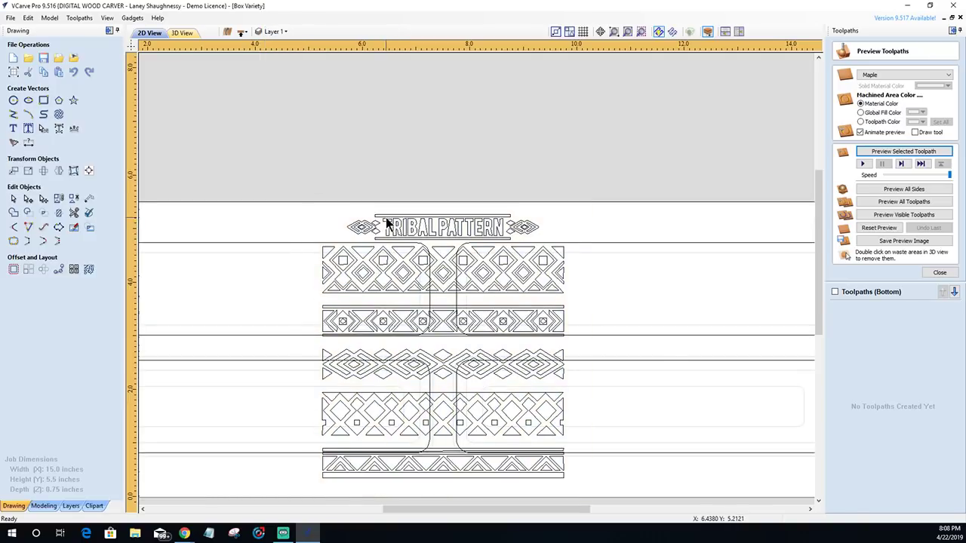
click(381, 225)
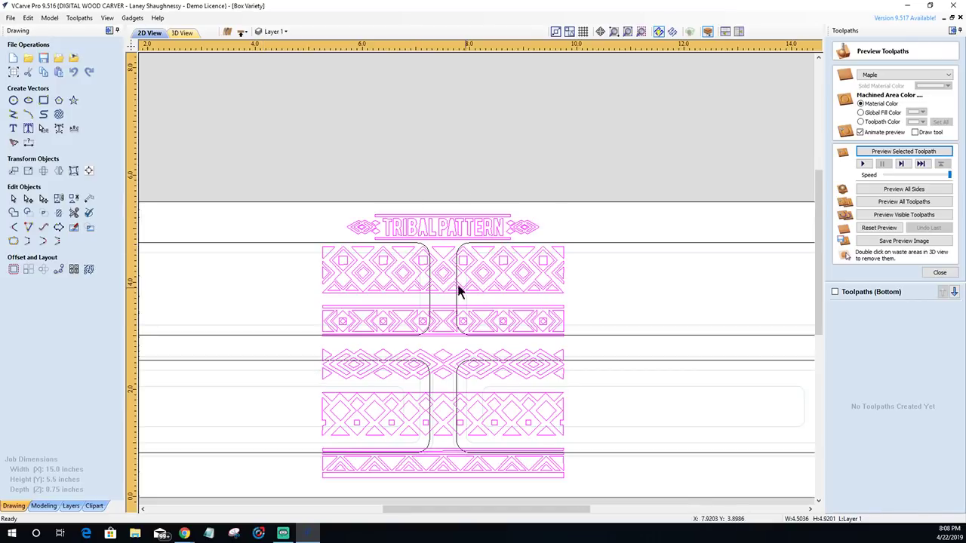
- Delete the title and the upper and lower pattern bands, then select the remaining diamond band
click(73, 198)
click(231, 249)
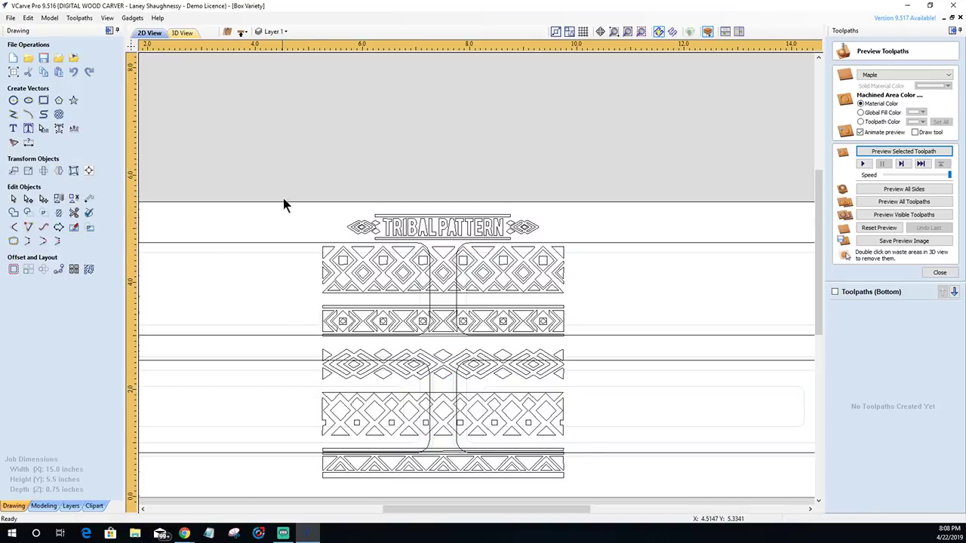
drag(611, 279, 634, 347)
drag(634, 352, 634, 352)
key(Delete)
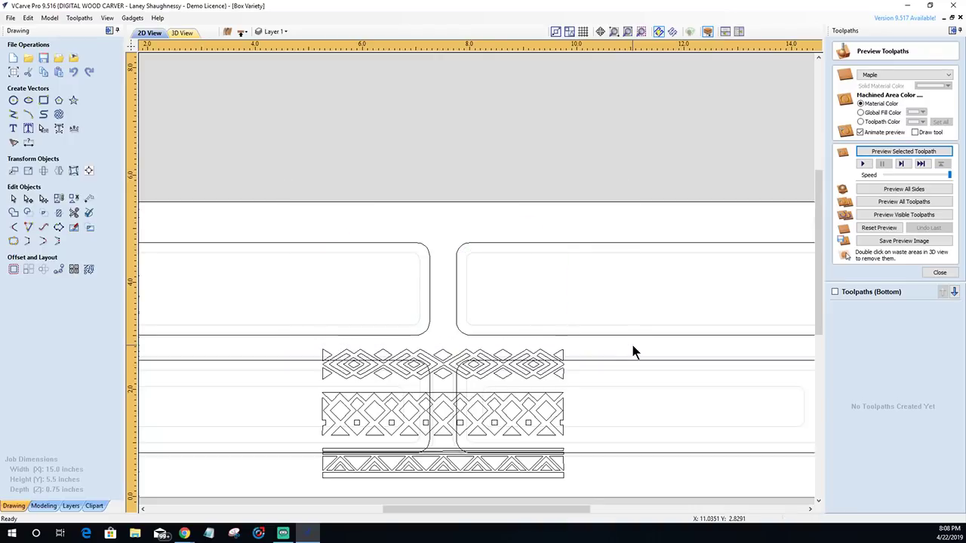
drag(517, 425, 596, 498)
key(Delete)
drag(301, 339, 657, 400)
- Move the diamond band up above the pen box layout, clear of the board panels
click(487, 354)
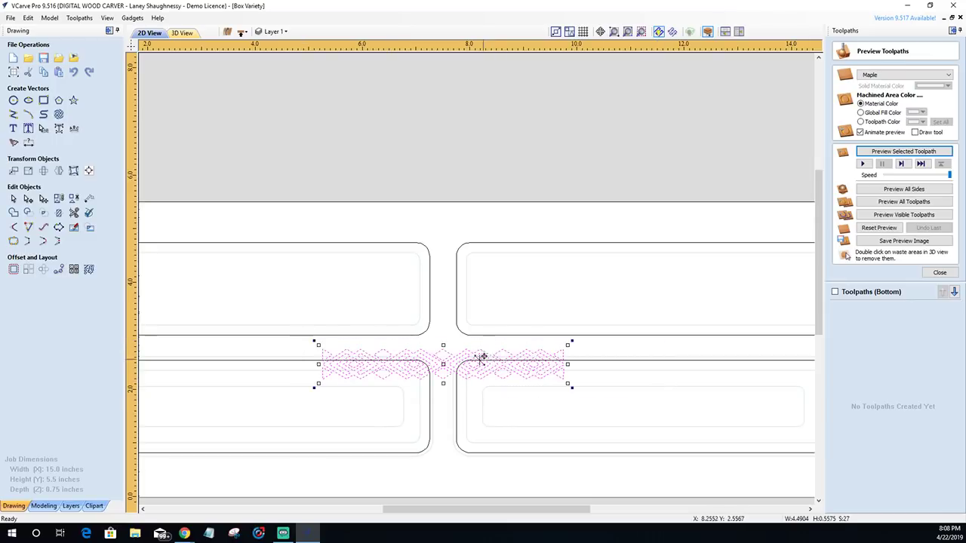
drag(443, 358, 477, 156)
scroll(474, 184, up, 3)
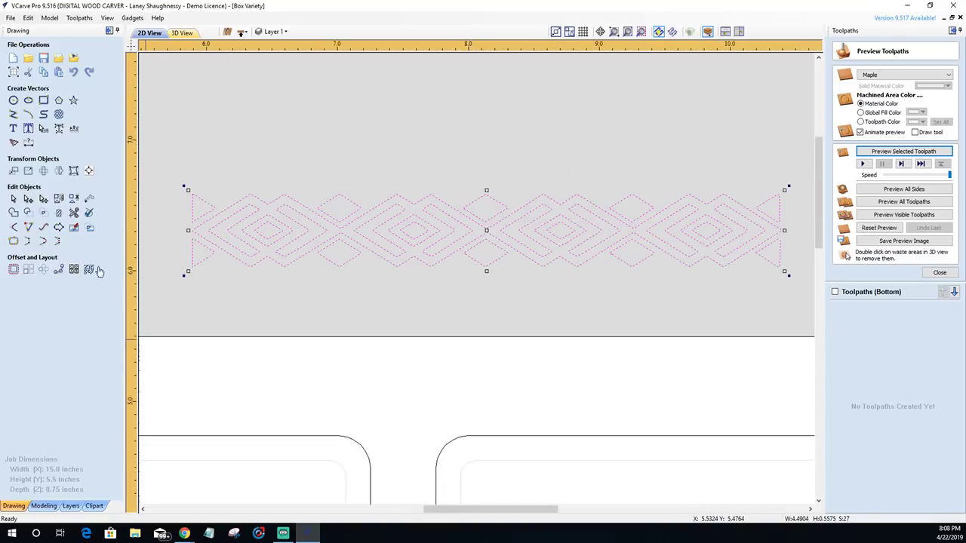
scroll(191, 219, down, 3)
scroll(177, 220, up, 1)
scroll(173, 221, up, 8)
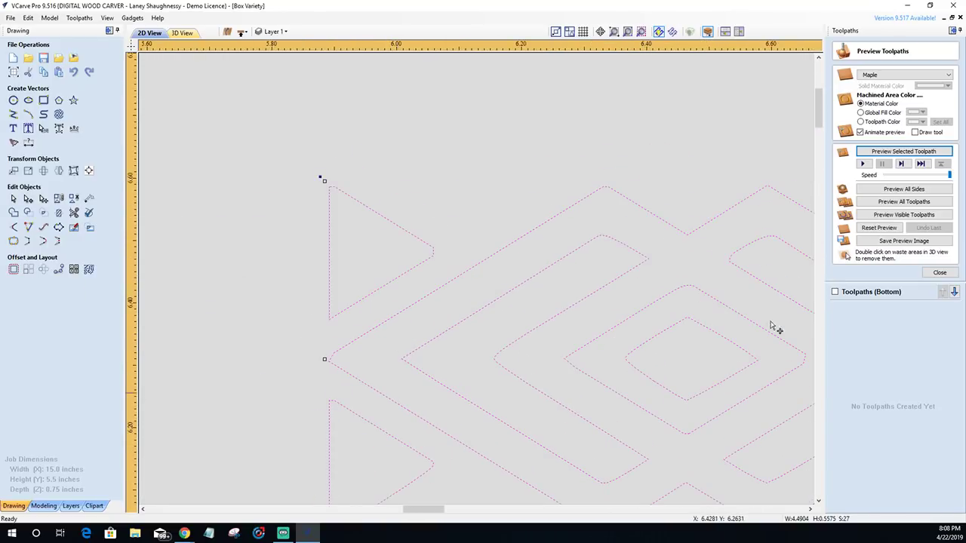
drag(816, 113, 816, 120)
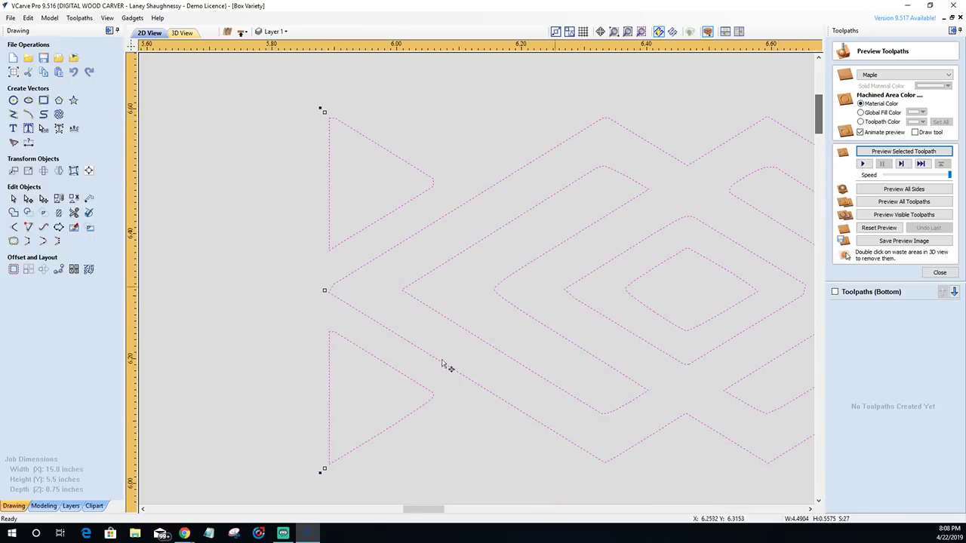
- Deselect the diamond band and zoom in to inspect its corners
click(362, 345)
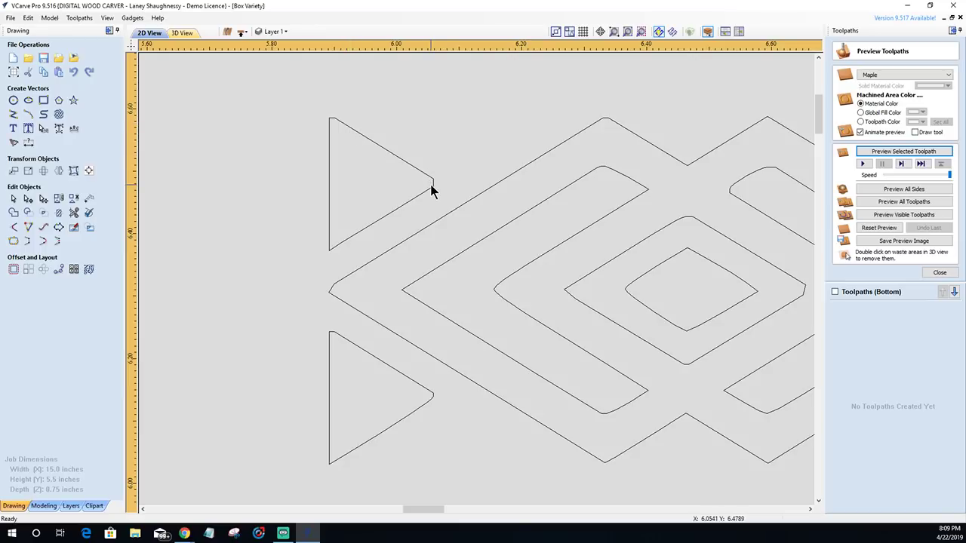
scroll(431, 190, down, 3)
scroll(431, 190, up, 3)
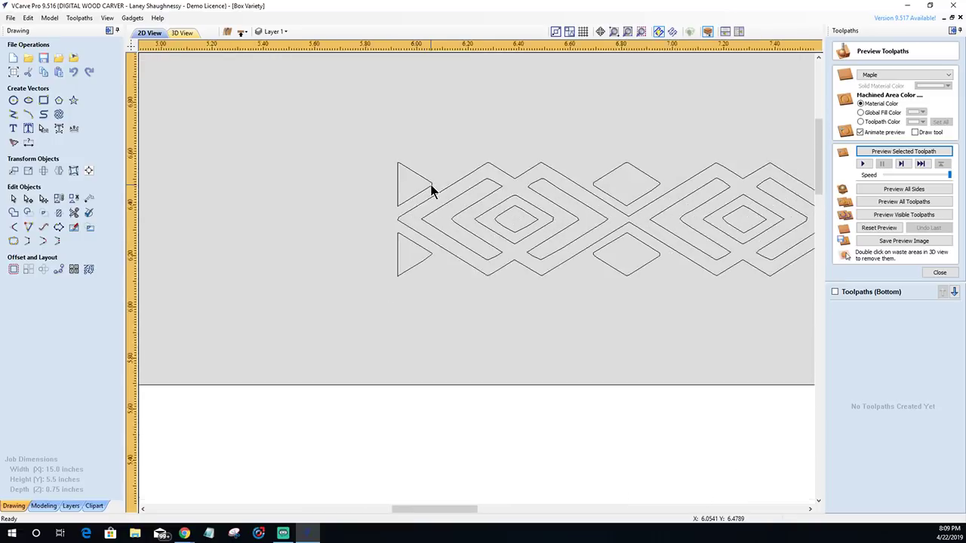
scroll(431, 191, up, 1)
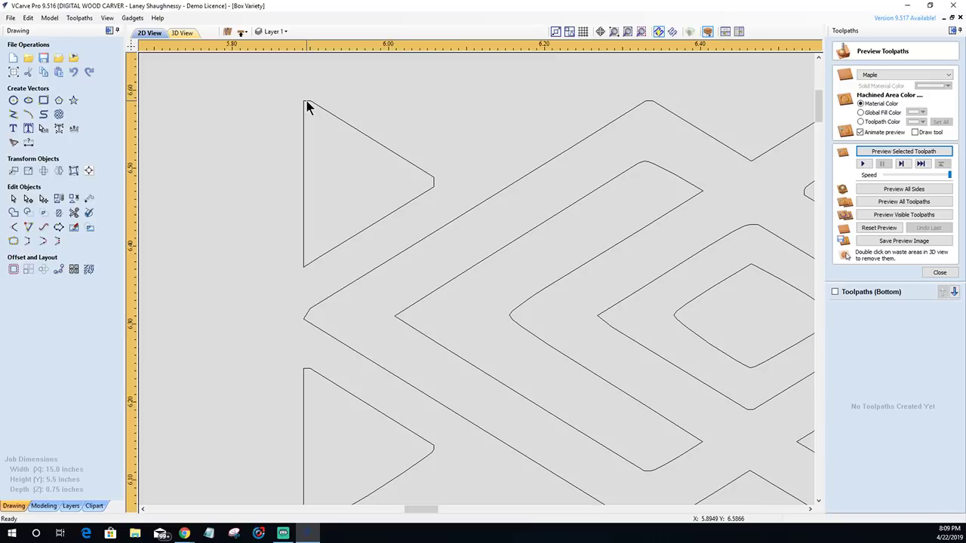
scroll(408, 453, down, 1)
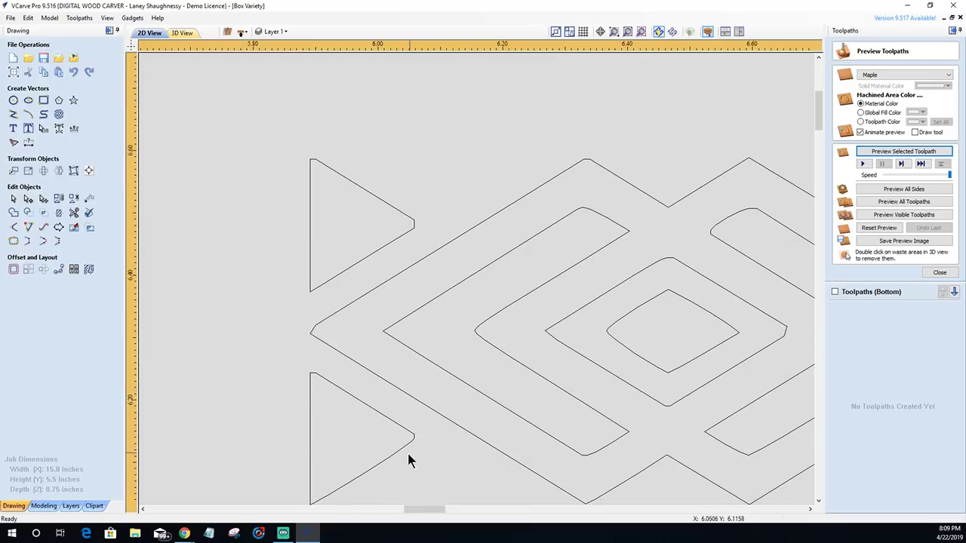
scroll(407, 453, up, 5)
scroll(413, 389, down, 5)
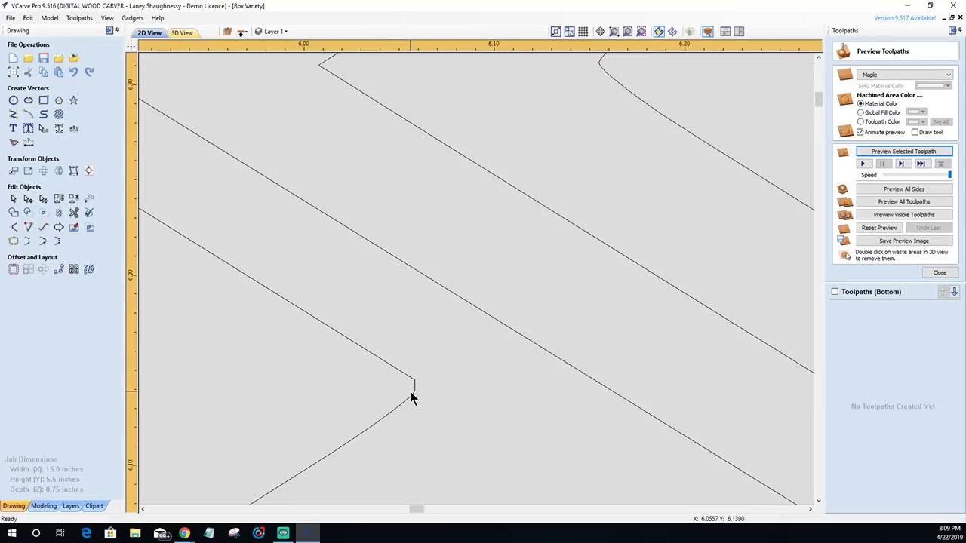
scroll(399, 181, up, 3)
scroll(400, 204, down, 3)
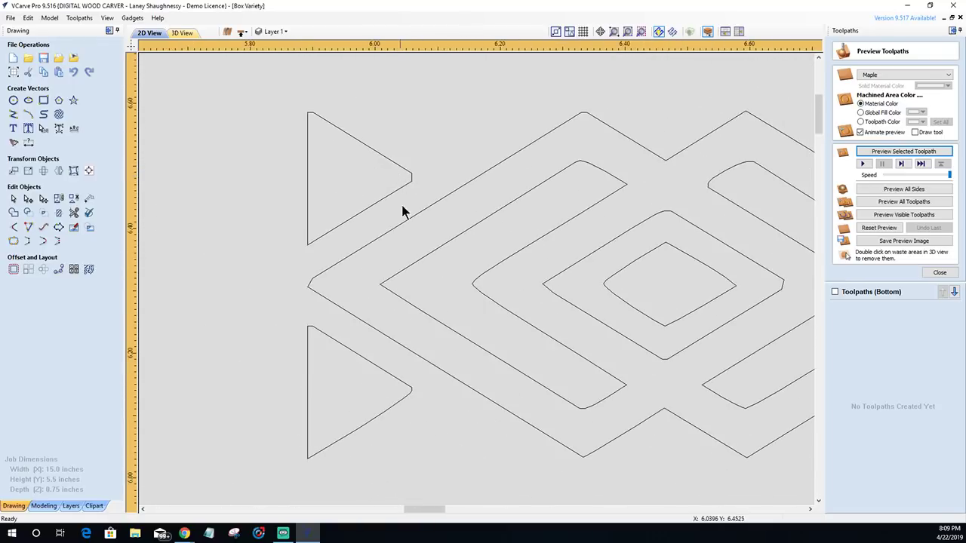
scroll(317, 287, up, 3)
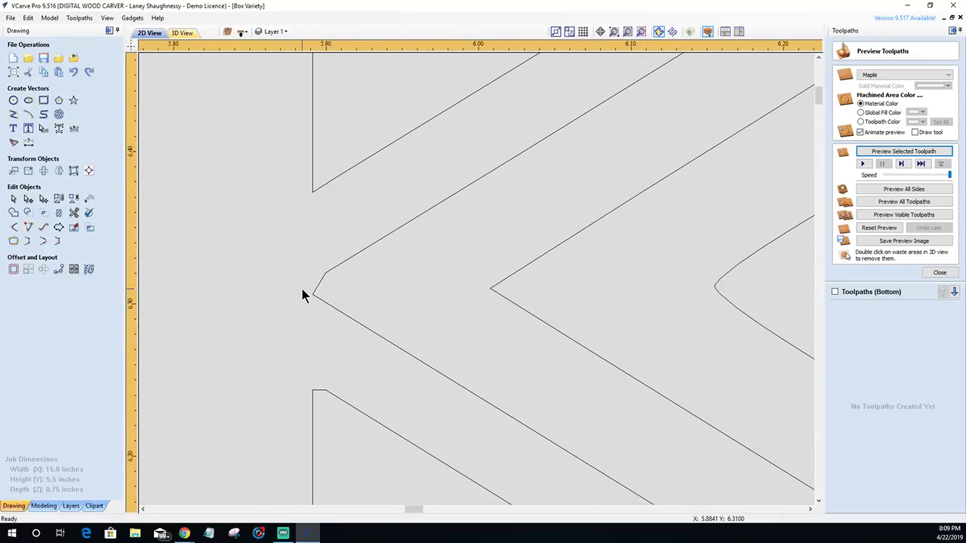
scroll(302, 290, down, 5)
scroll(302, 290, down, 3)
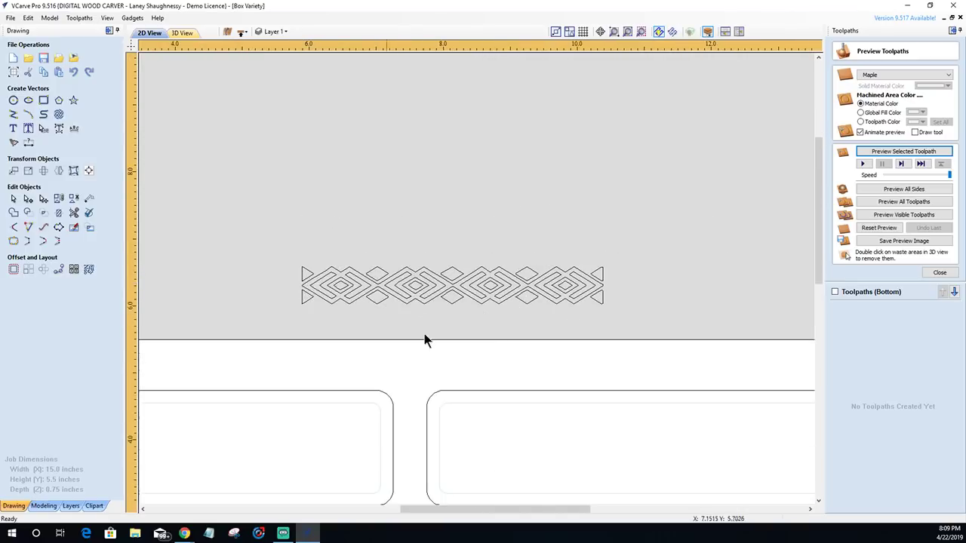
scroll(453, 326, up, 4)
scroll(320, 317, down, 3)
scroll(320, 317, up, 4)
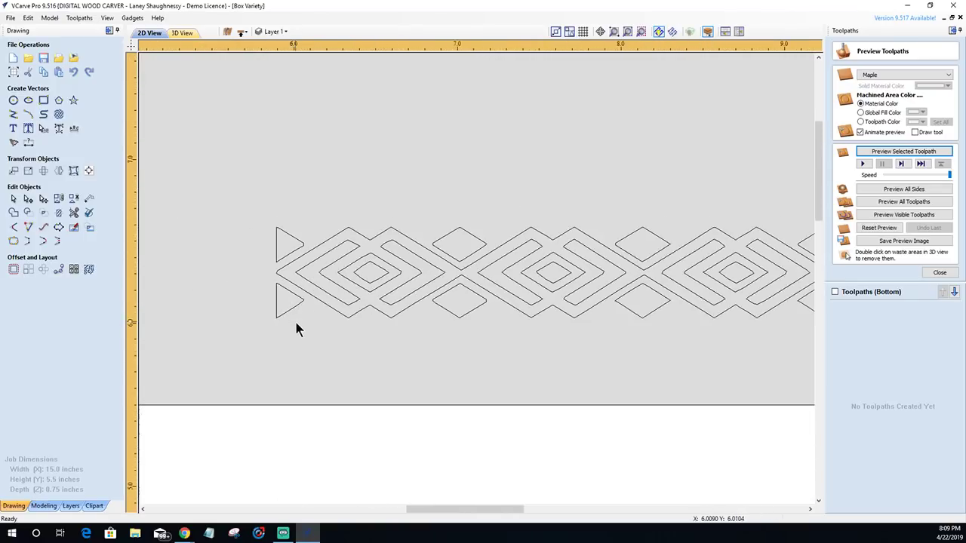
scroll(536, 347, down, 1)
scroll(541, 344, down, 1)
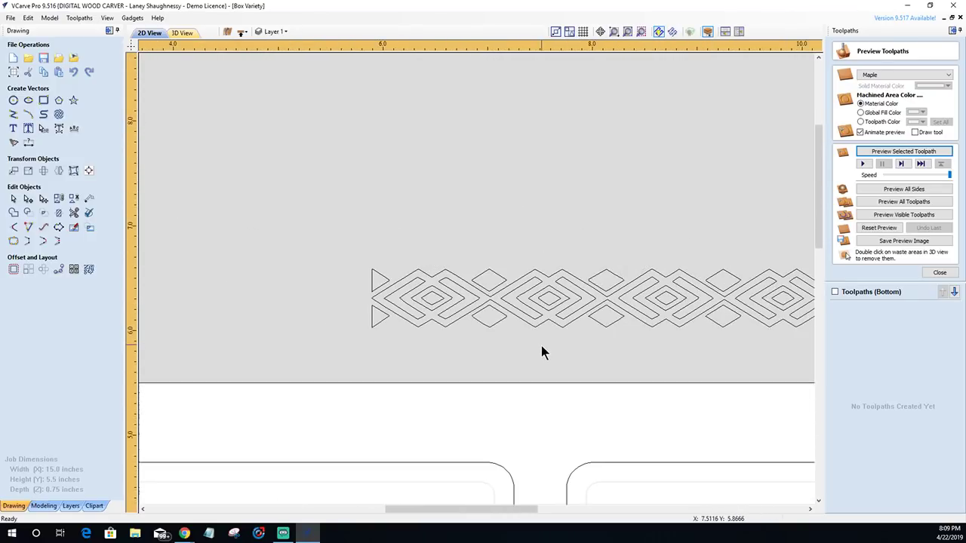
scroll(575, 330, up, 1)
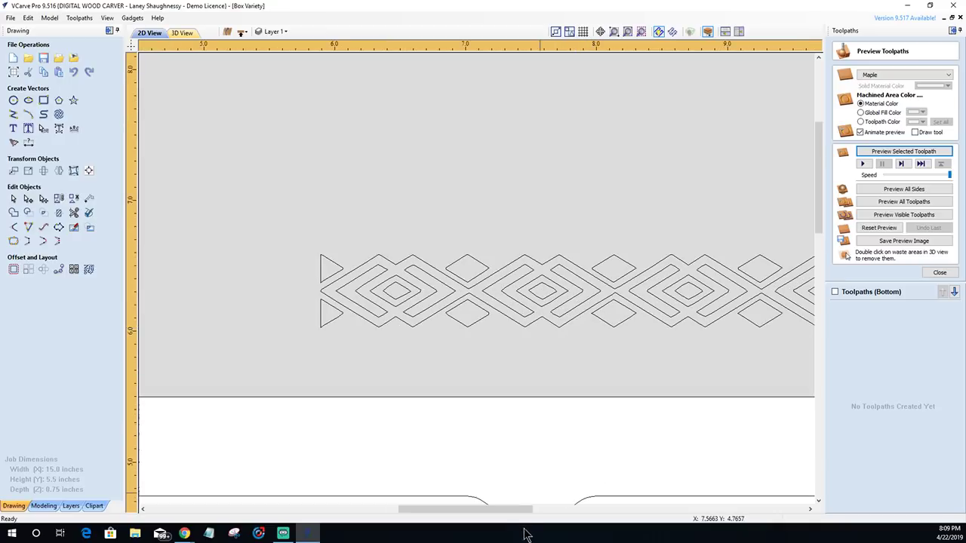
- Select all the diamond band vectors and bring up Fit Curves to Vectors for them
drag(509, 510, 532, 515)
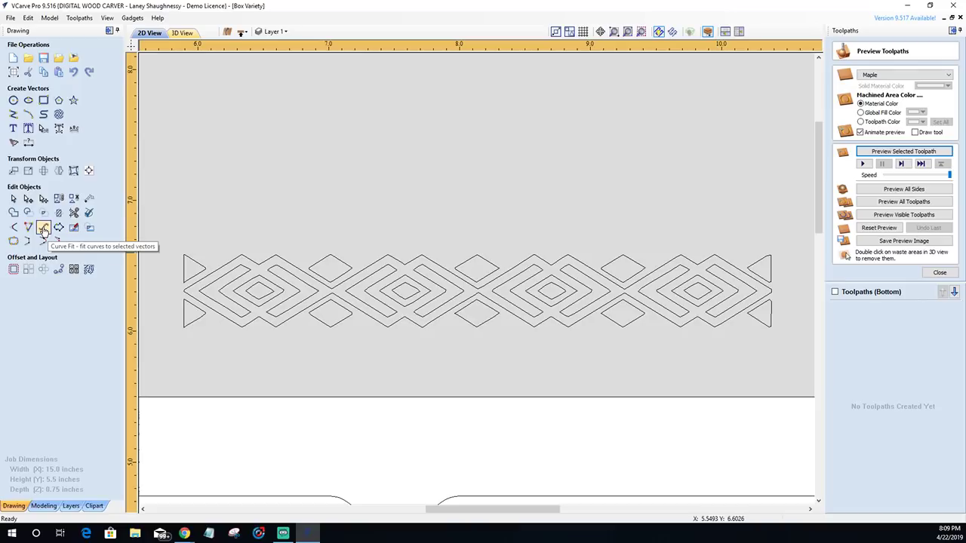
drag(156, 241, 798, 359)
scroll(293, 335, up, 3)
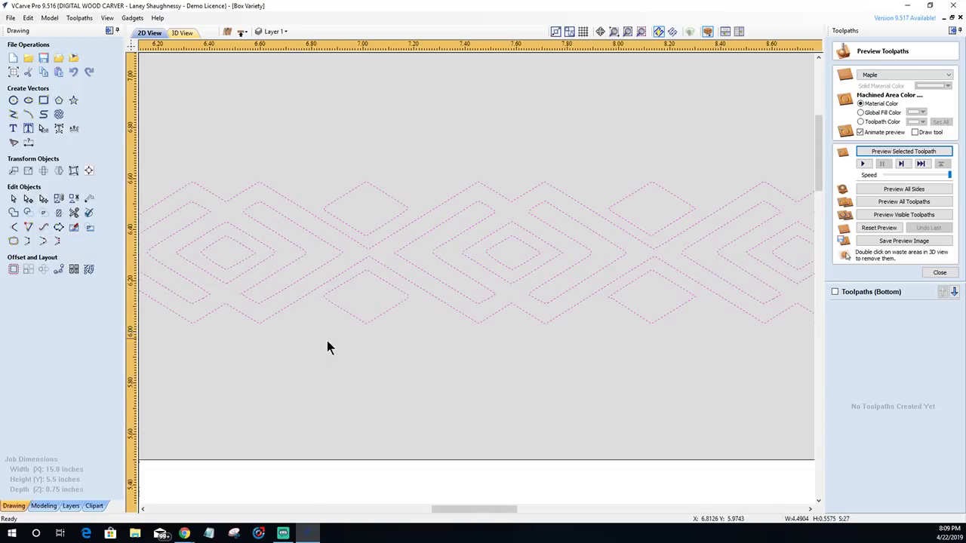
scroll(188, 282, down, 2)
scroll(251, 323, up, 5)
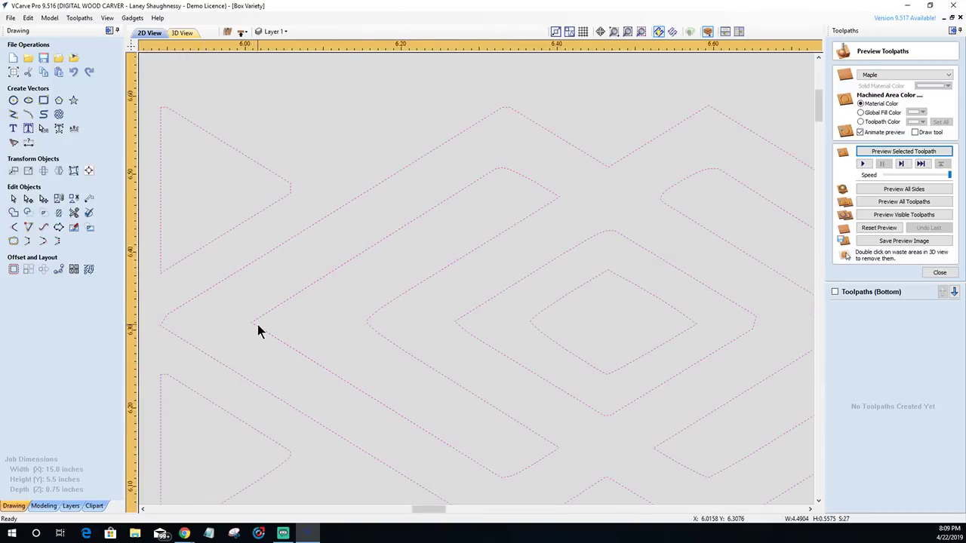
scroll(249, 326, down, 2)
scroll(139, 300, up, 2)
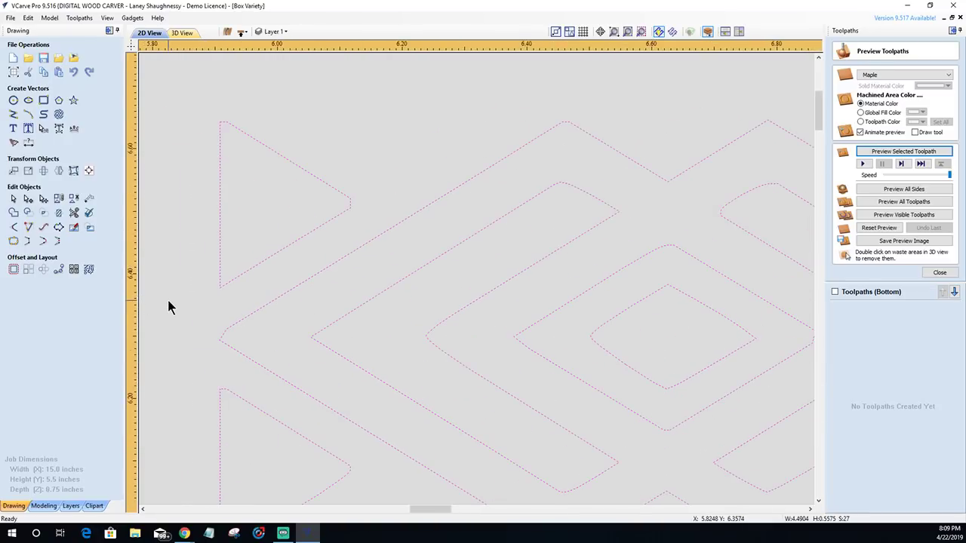
scroll(168, 302, down, 1)
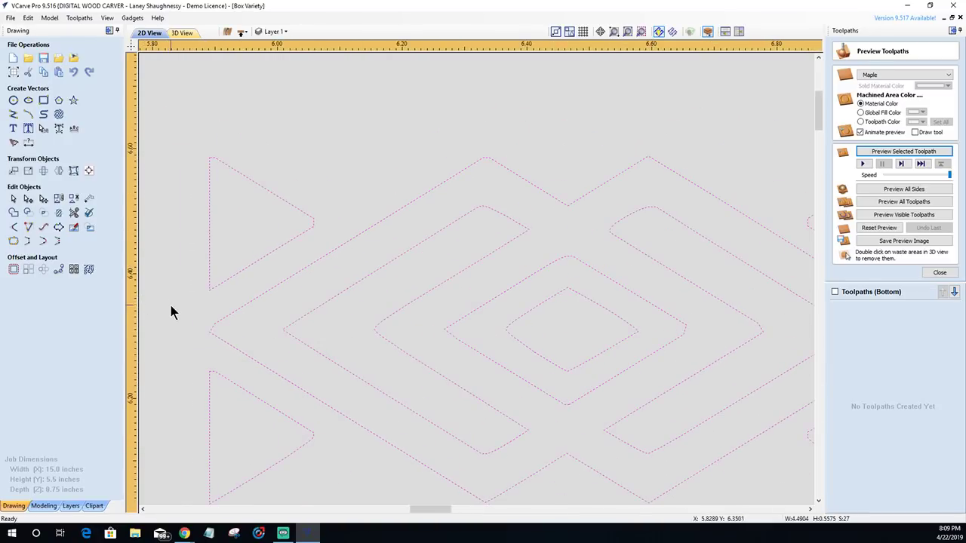
click(45, 234)
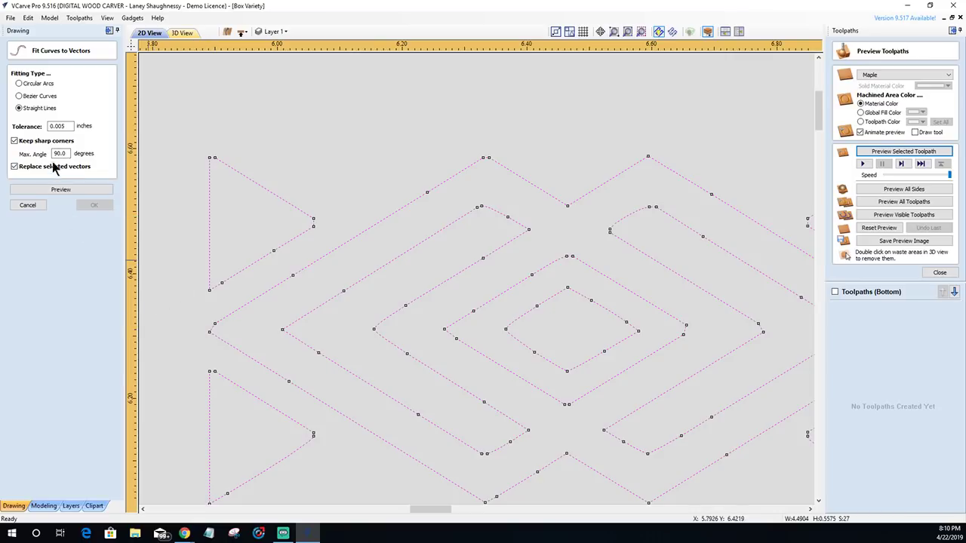
- Set the fit's Max. Angle to 45 and untick Replace selected vectors to keep the originals
double_click(56, 154)
text(45)
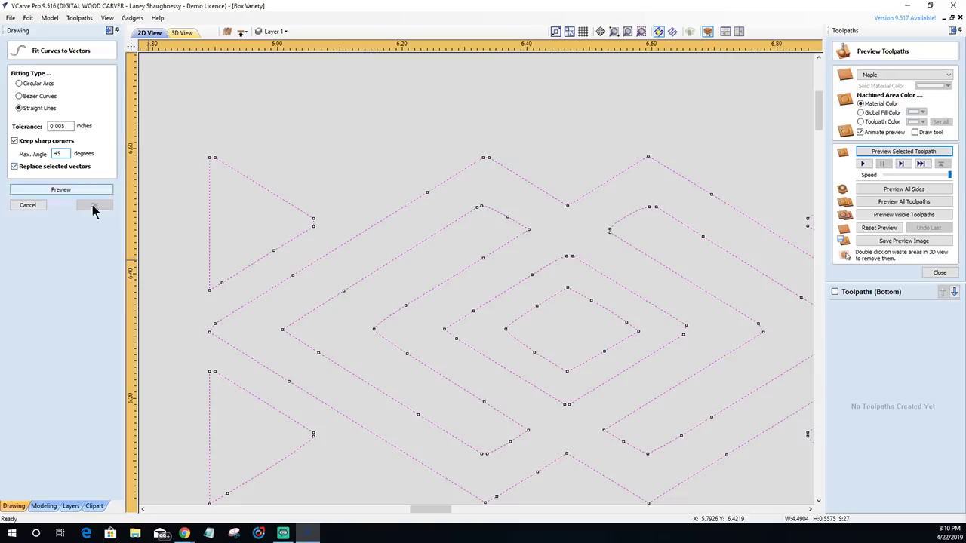
scroll(273, 203, up, 2)
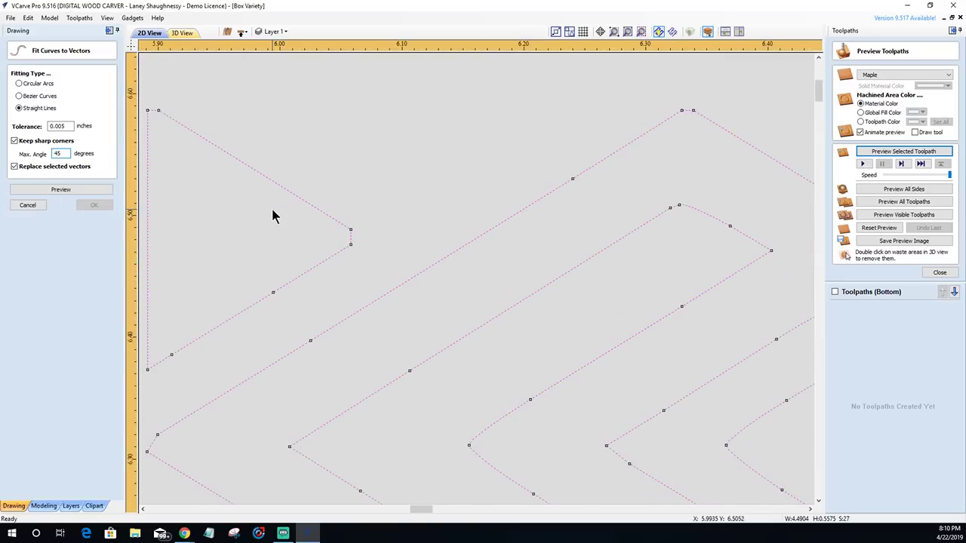
click(15, 167)
click(80, 191)
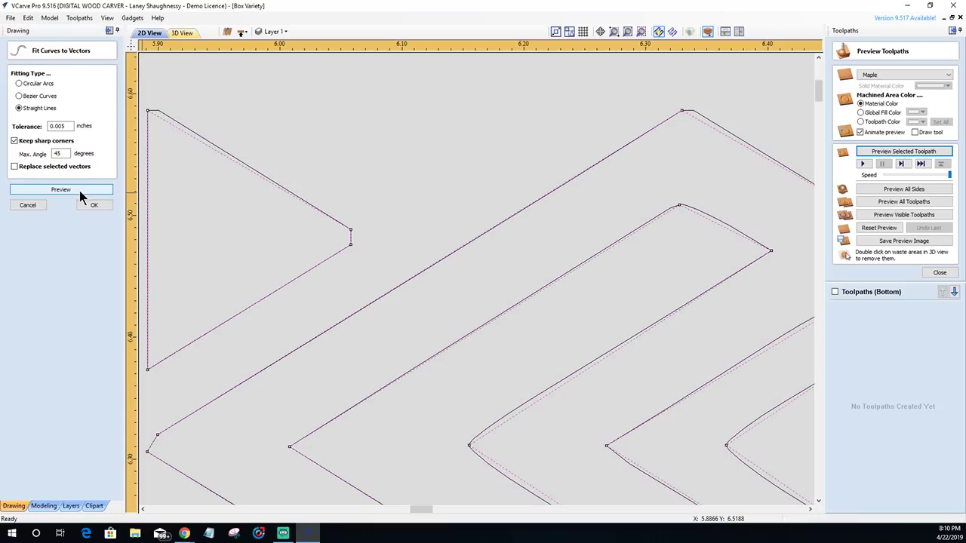
scroll(148, 119, up, 4)
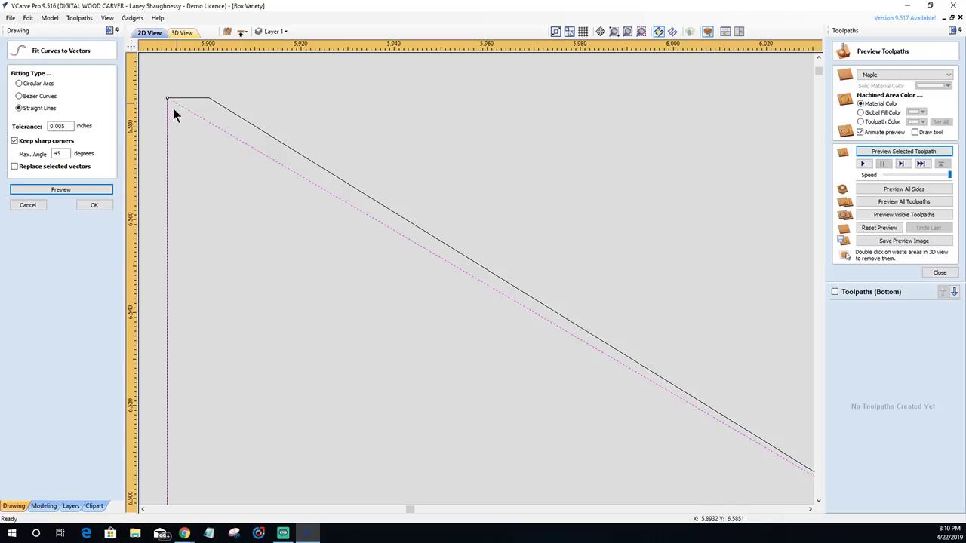
scroll(186, 138, down, 5)
scroll(334, 222, up, 6)
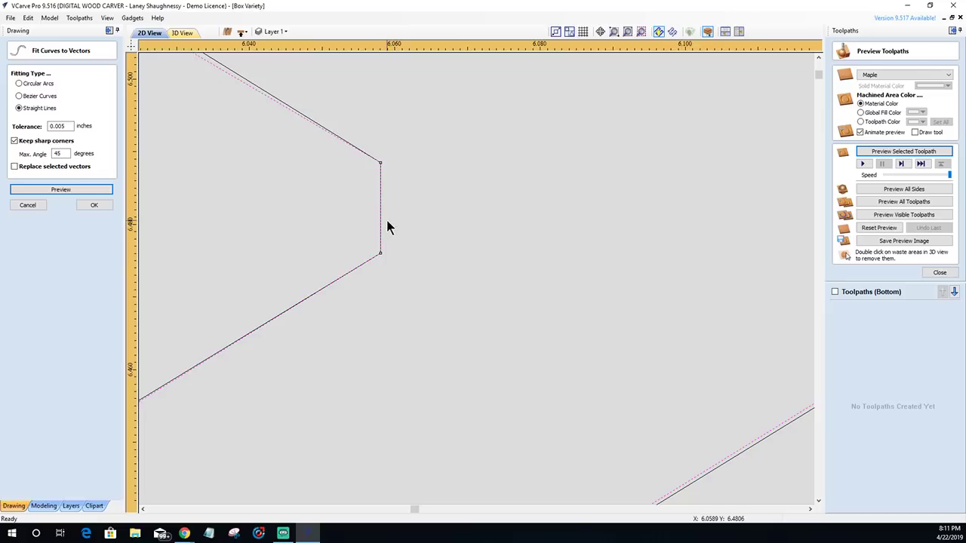
scroll(376, 282, down, 2)
scroll(345, 320, down, 2)
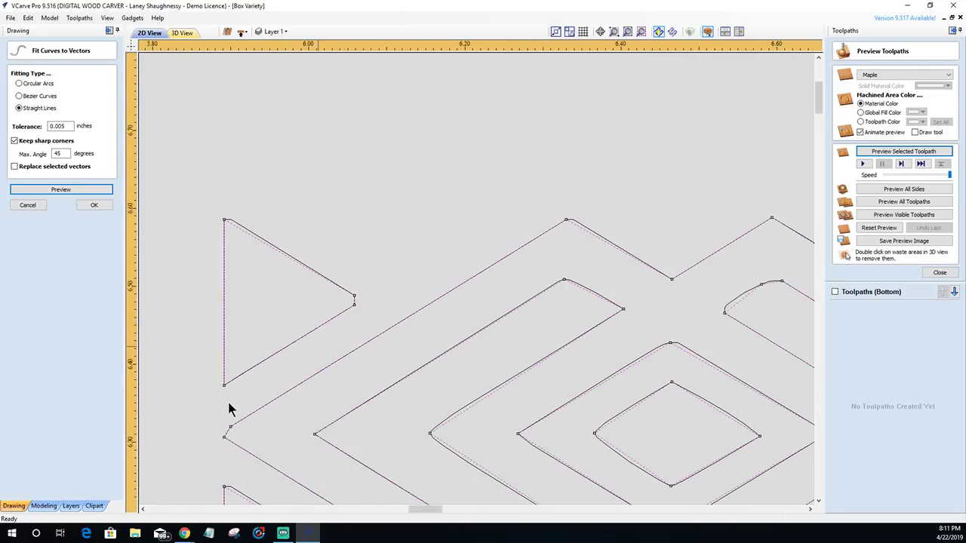
scroll(218, 249, up, 1)
scroll(218, 234, down, 2)
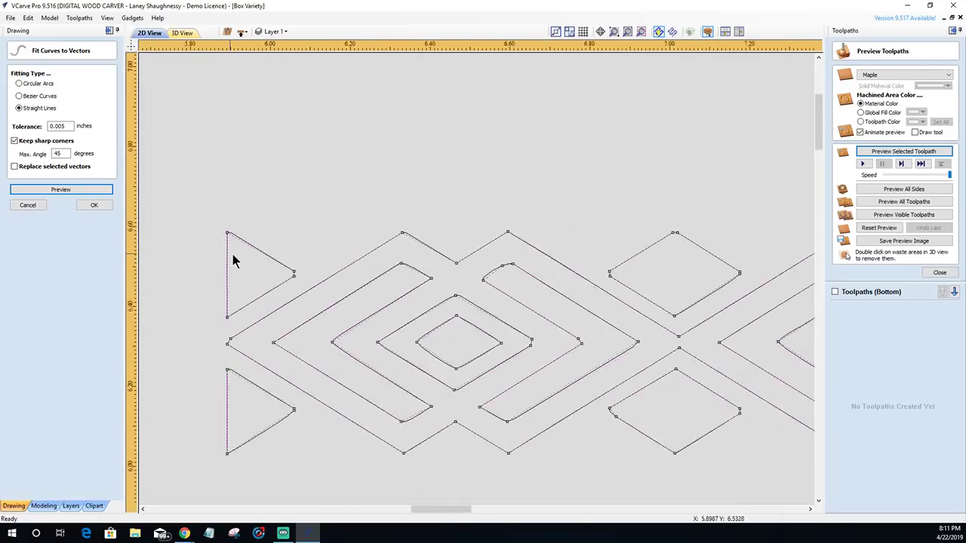
scroll(211, 337, down, 1)
scroll(203, 326, up, 1)
scroll(251, 323, up, 5)
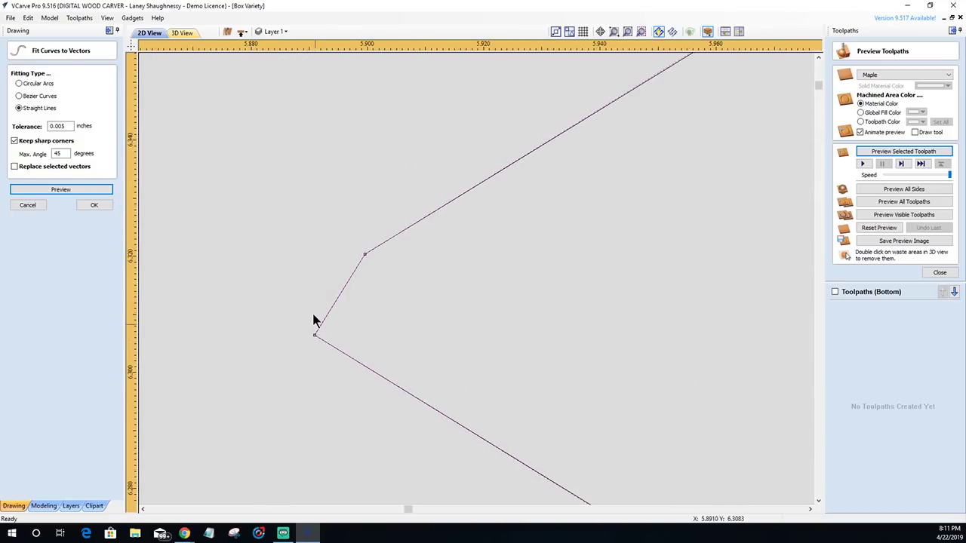
scroll(301, 309, down, 2)
scroll(298, 314, down, 4)
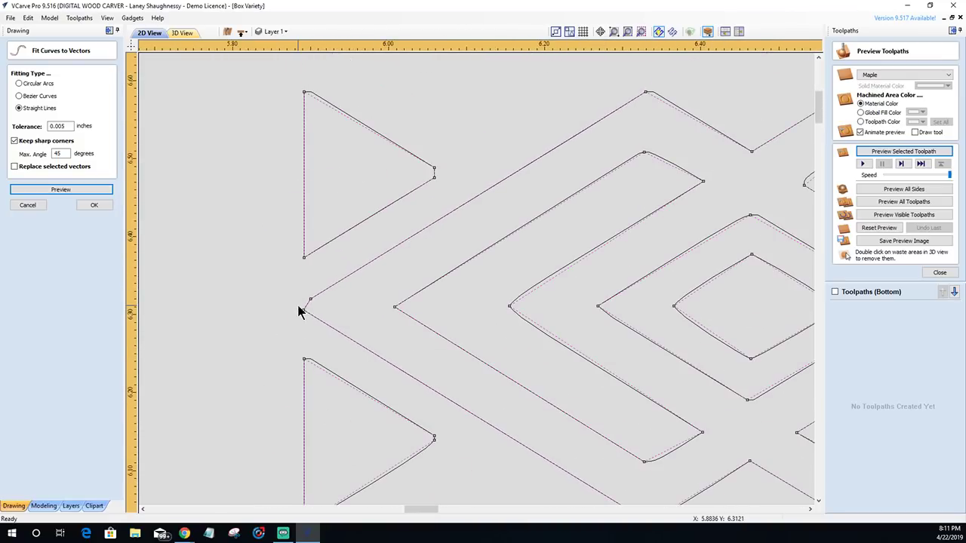
scroll(627, 201, up, 3)
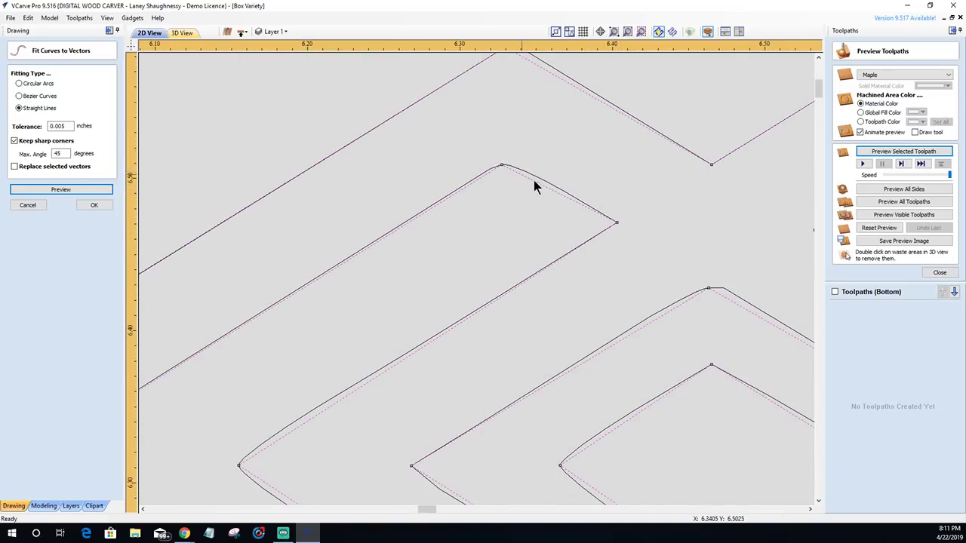
scroll(504, 168, up, 2)
scroll(504, 167, up, 1)
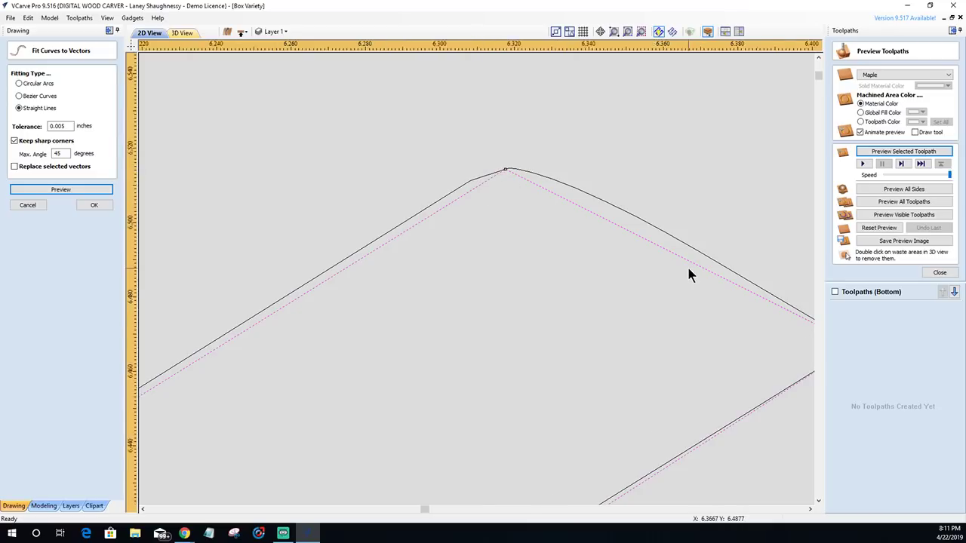
scroll(687, 264, down, 2)
scroll(727, 313, down, 4)
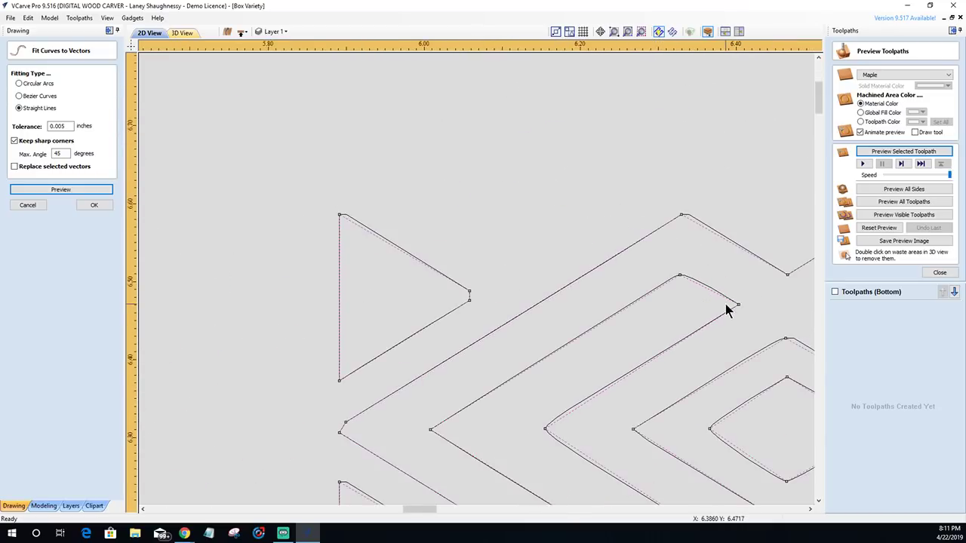
scroll(610, 434, up, 3)
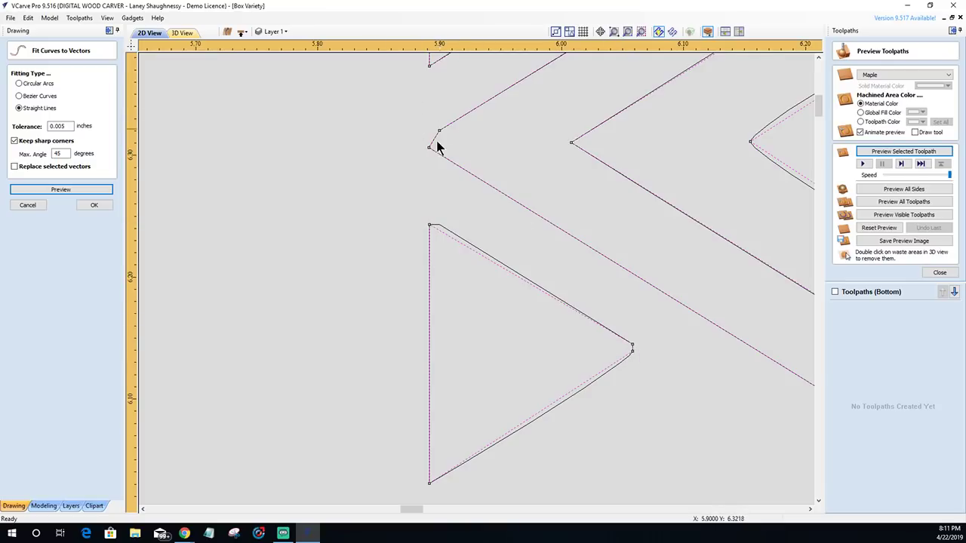
scroll(324, 147, down, 3)
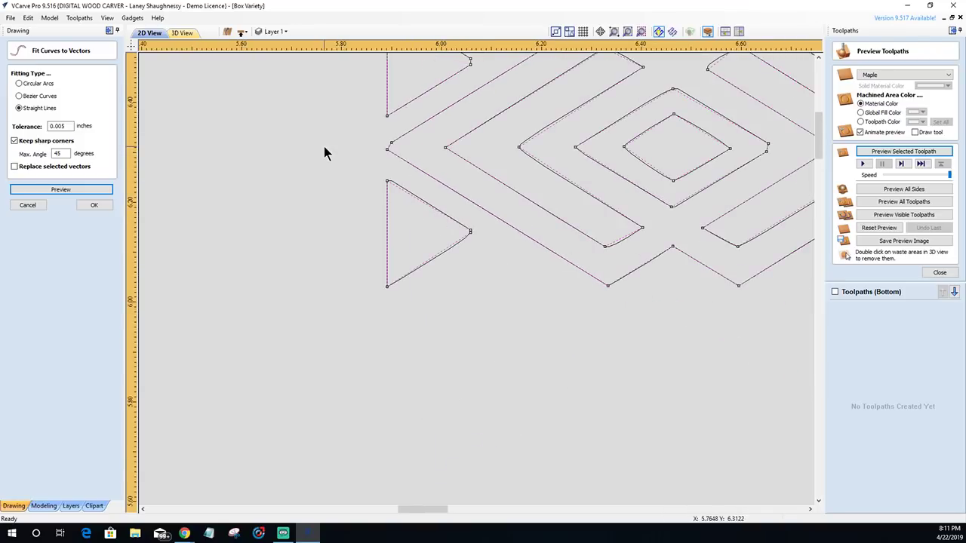
scroll(591, 145, up, 6)
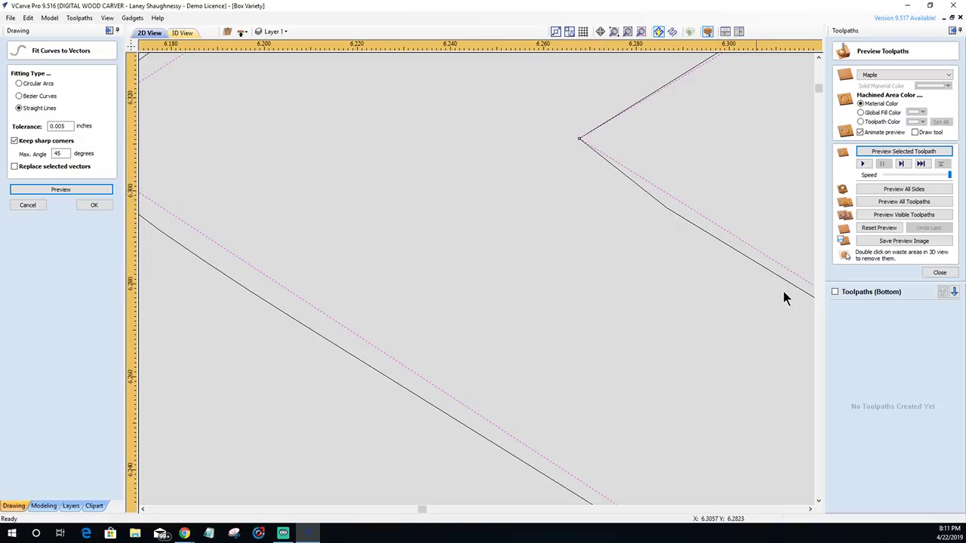
scroll(606, 173, down, 8)
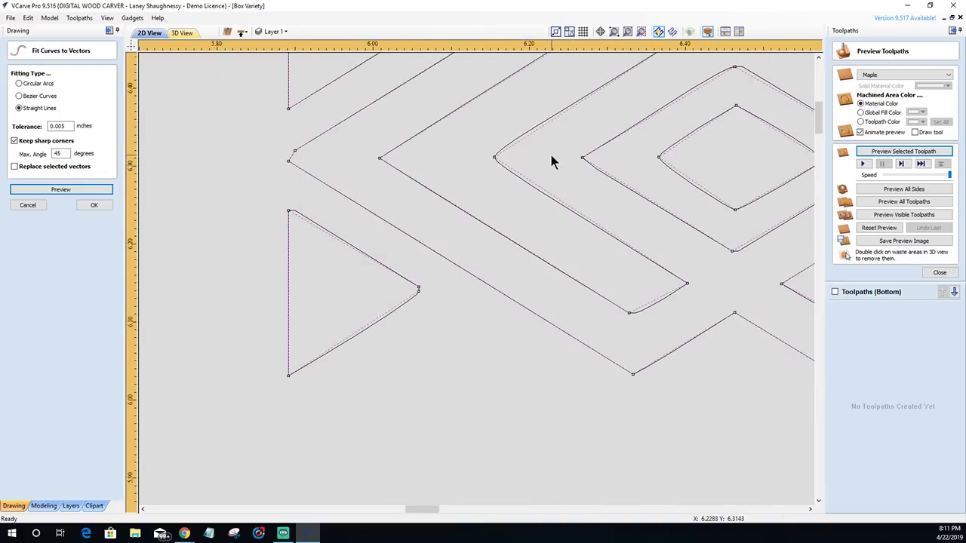
scroll(654, 163, up, 4)
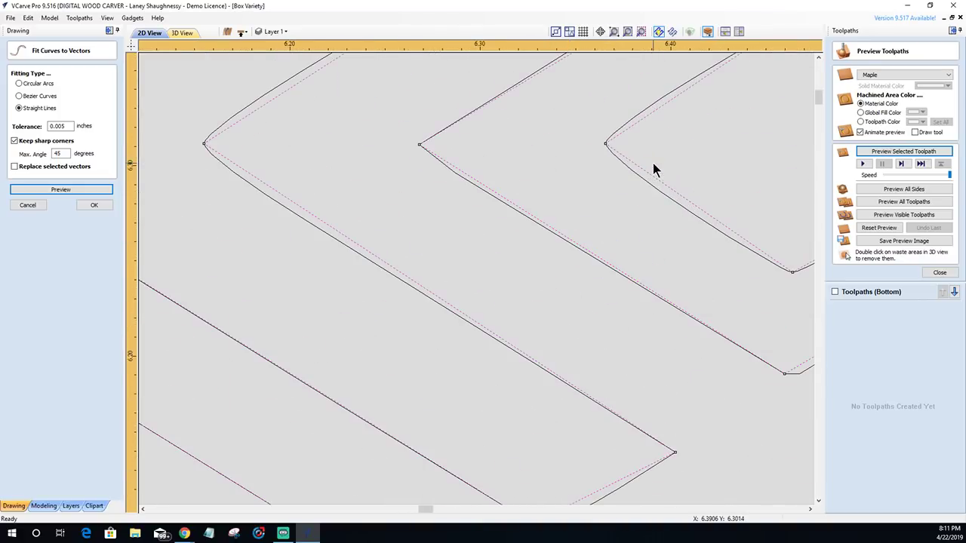
scroll(615, 163, down, 4)
scroll(614, 156, down, 3)
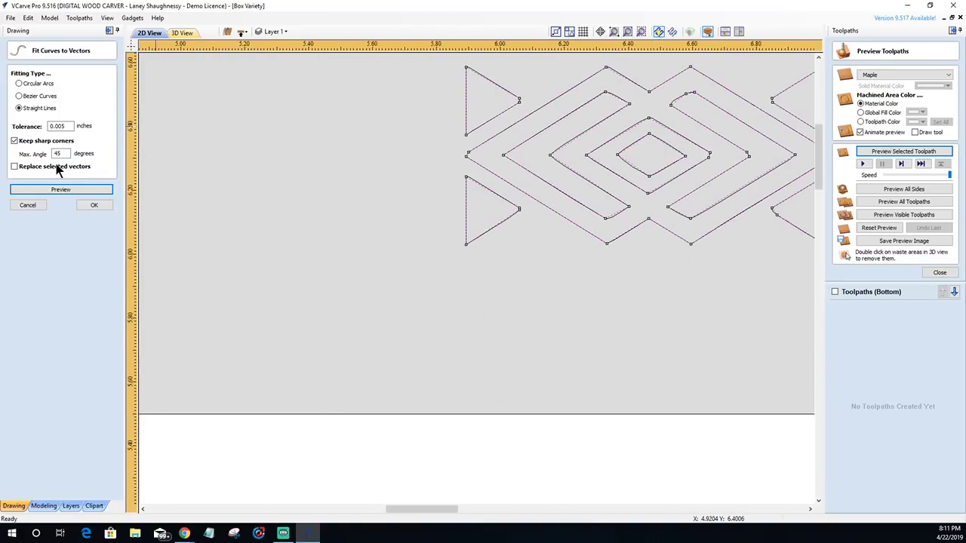
- Tick Replace selected vectors, preview the straight-line refit, and apply it to the diamond border
click(15, 167)
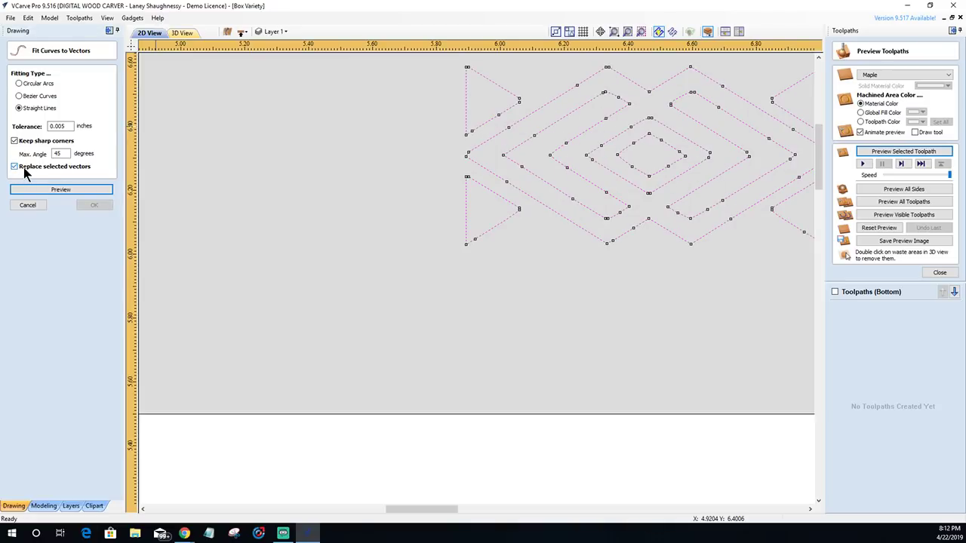
click(54, 192)
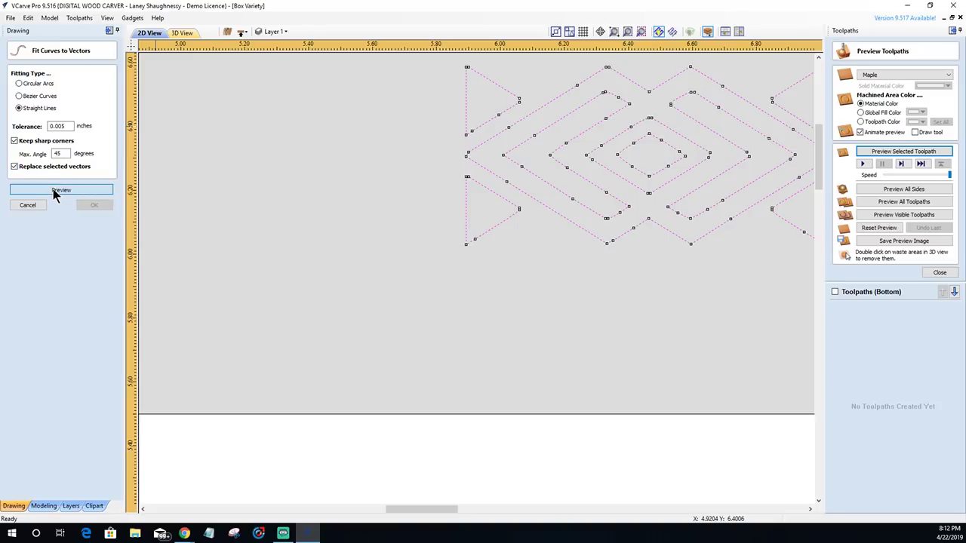
scroll(541, 189, up, 4)
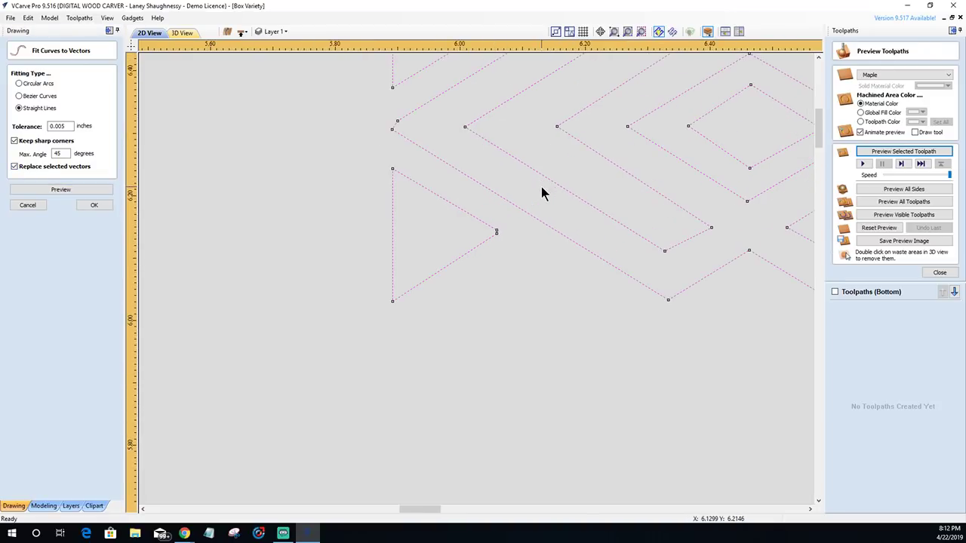
scroll(520, 193, down, 15)
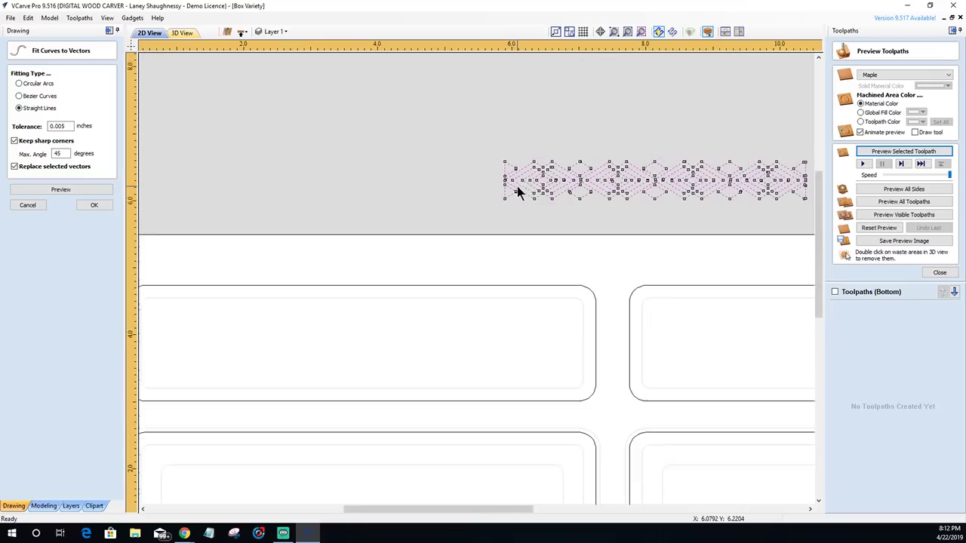
scroll(690, 177, up, 15)
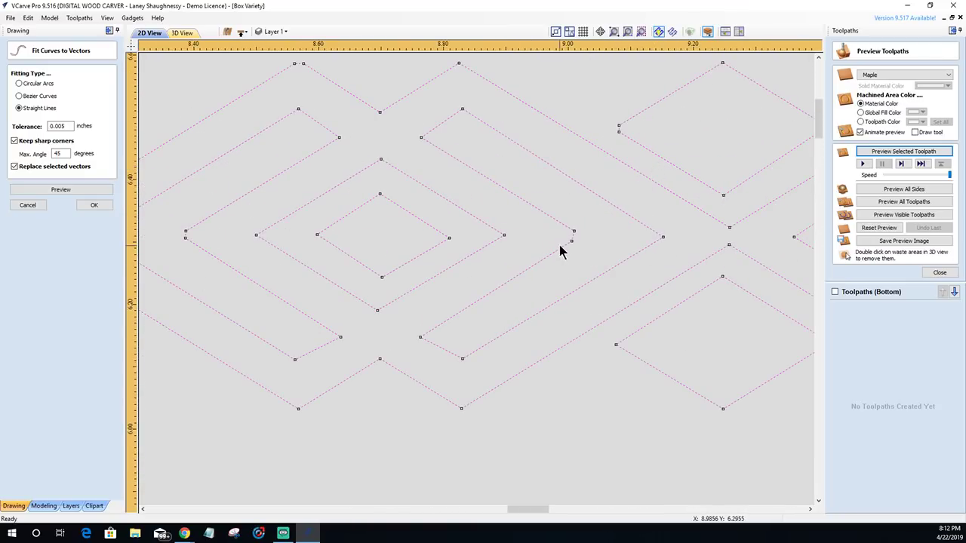
scroll(564, 238, up, 5)
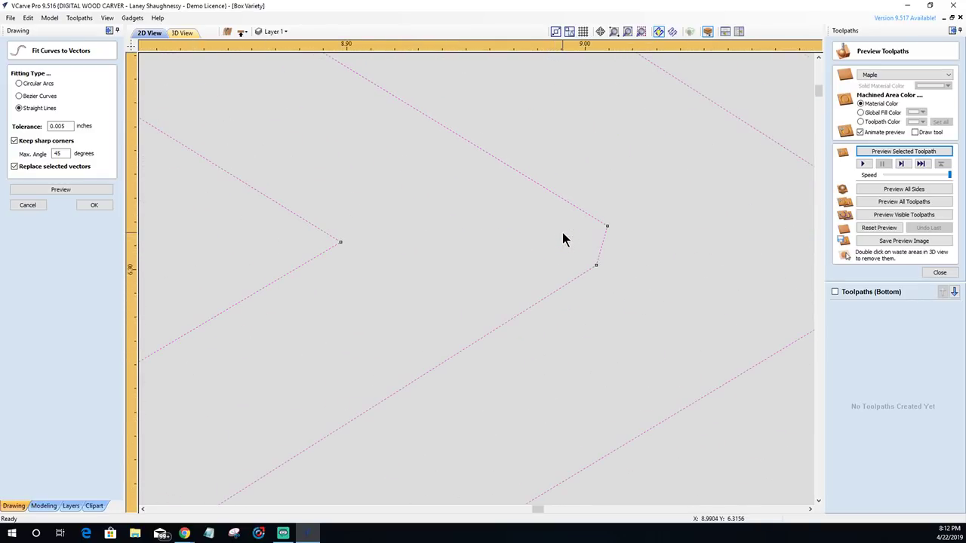
scroll(598, 266, down, 4)
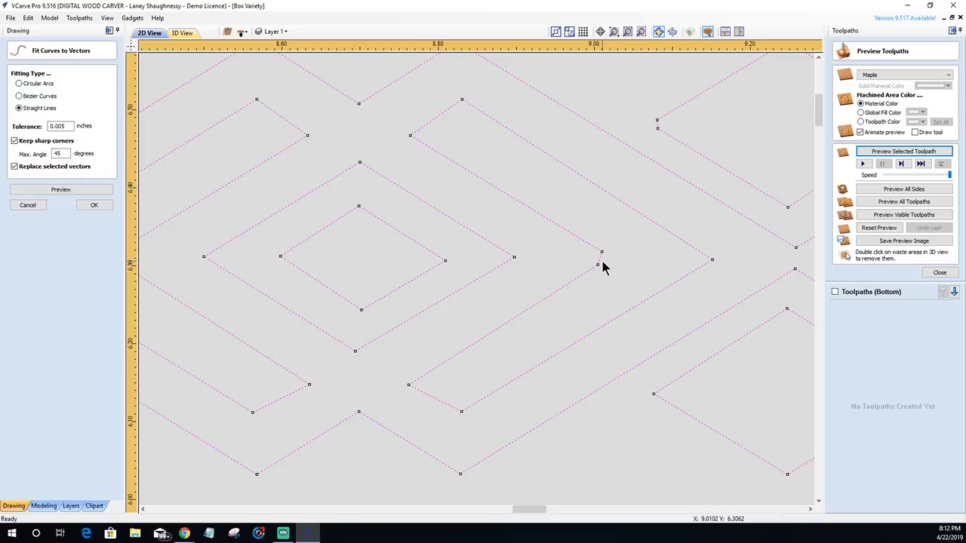
click(94, 205)
scroll(555, 260, up, 3)
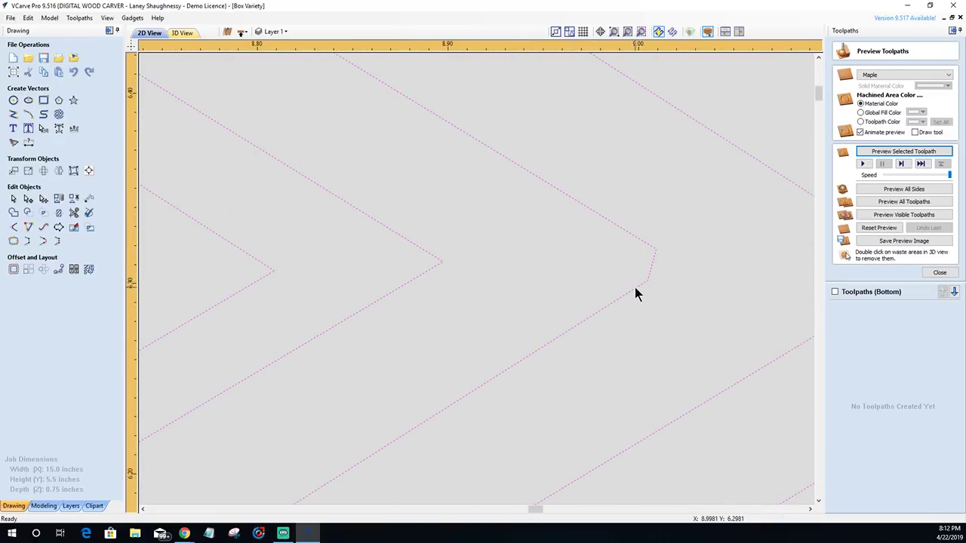
- Delete the short span on the angled border vector, leaving two open line ends
click(26, 199)
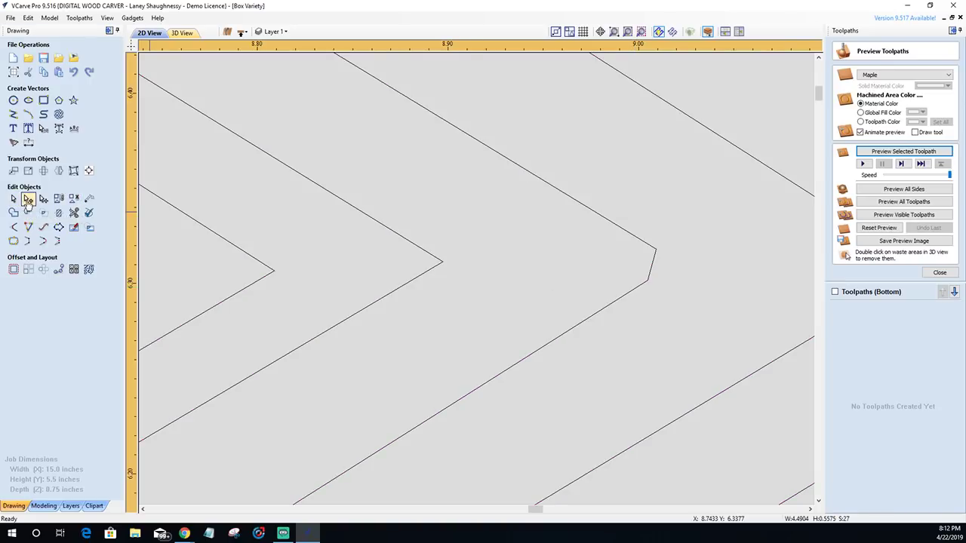
click(641, 286)
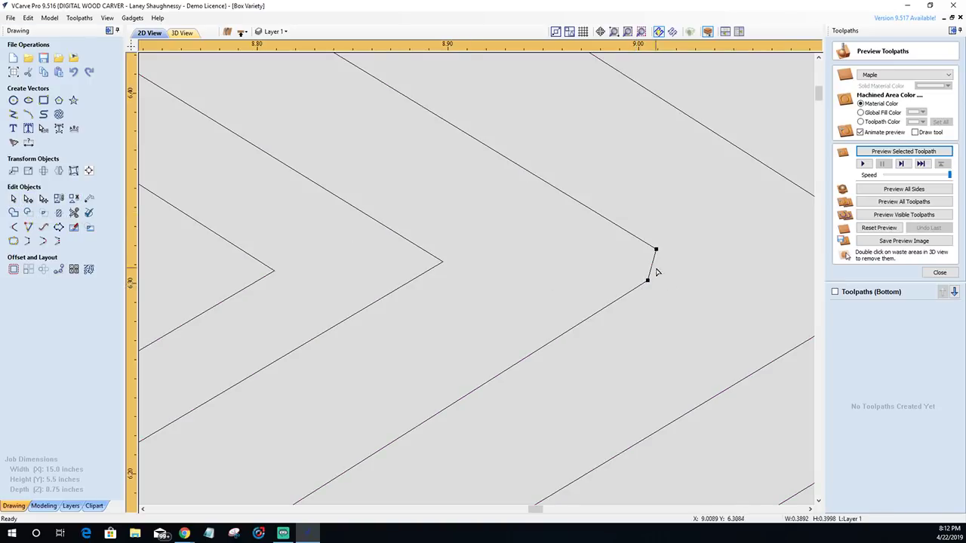
right_click(654, 260)
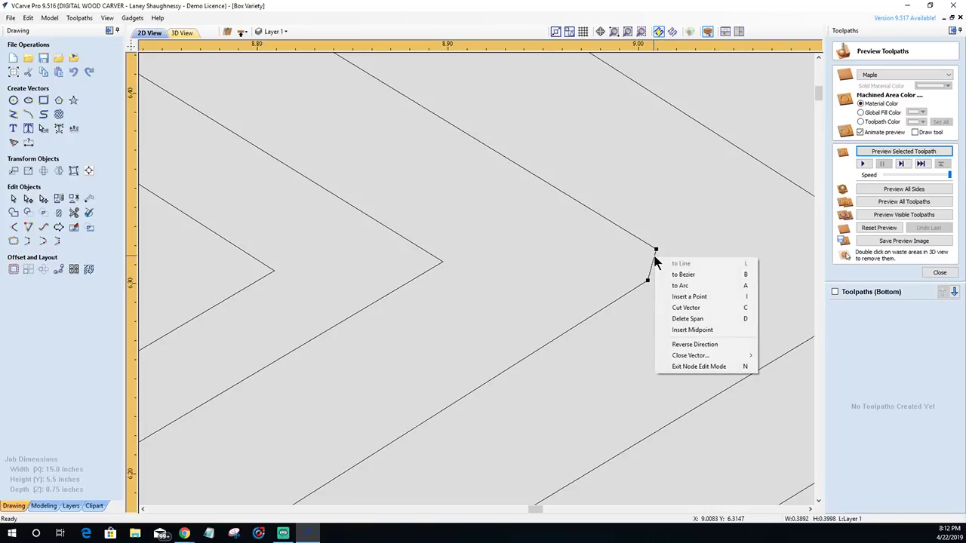
click(684, 318)
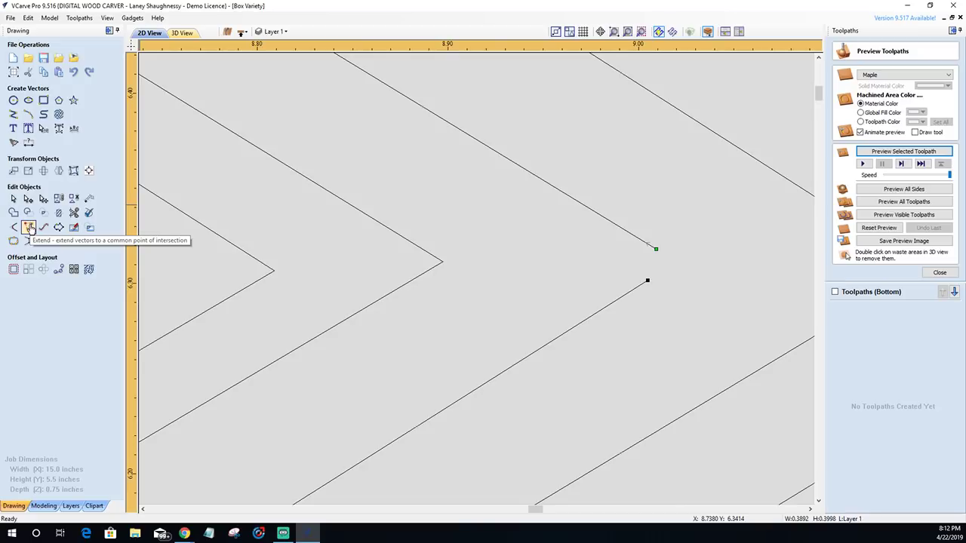
- Extend the two open line ends so they meet at a sharp chevron point
click(29, 228)
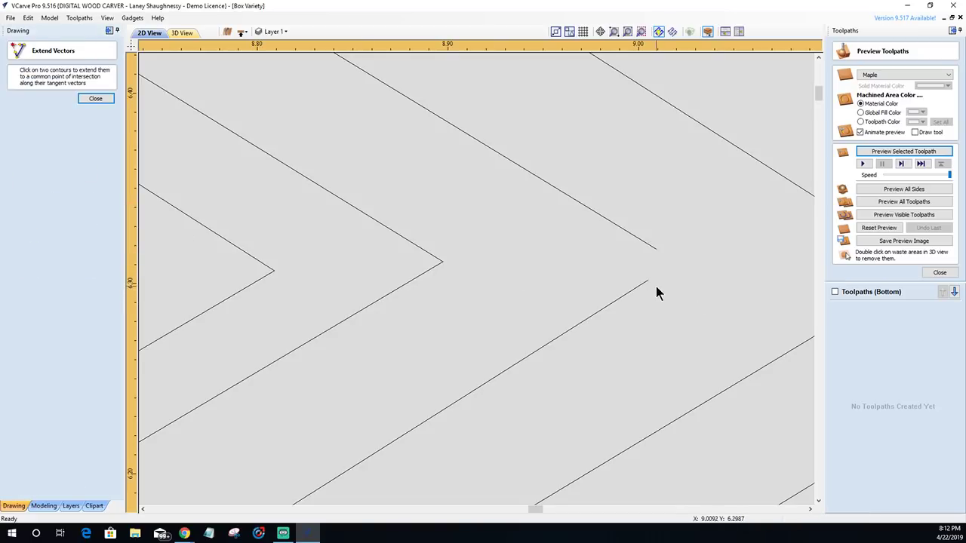
click(647, 283)
click(658, 255)
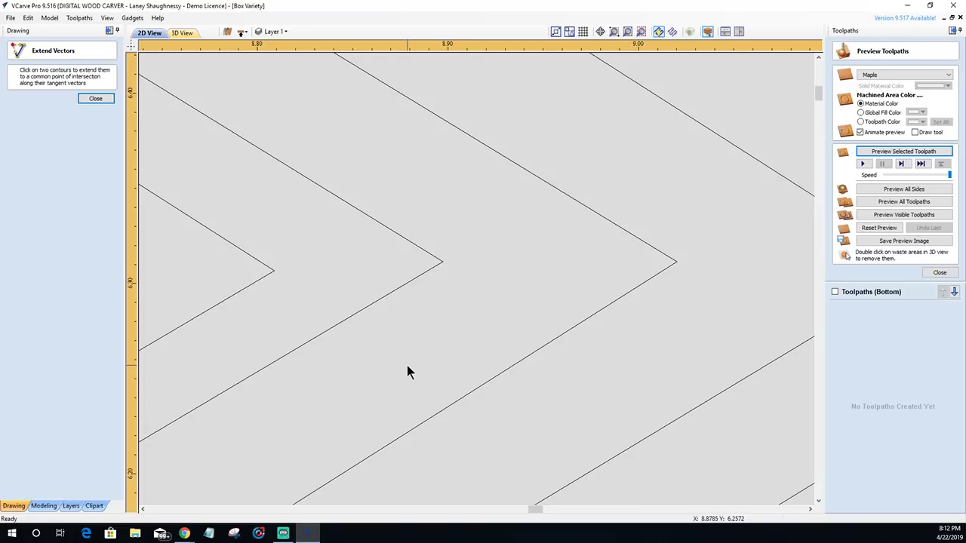
scroll(406, 367, down, 3)
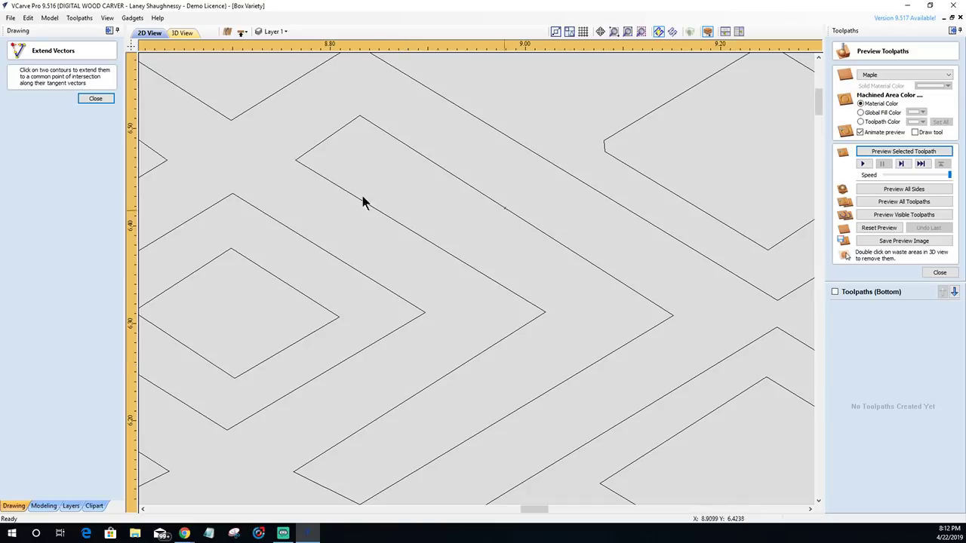
click(95, 99)
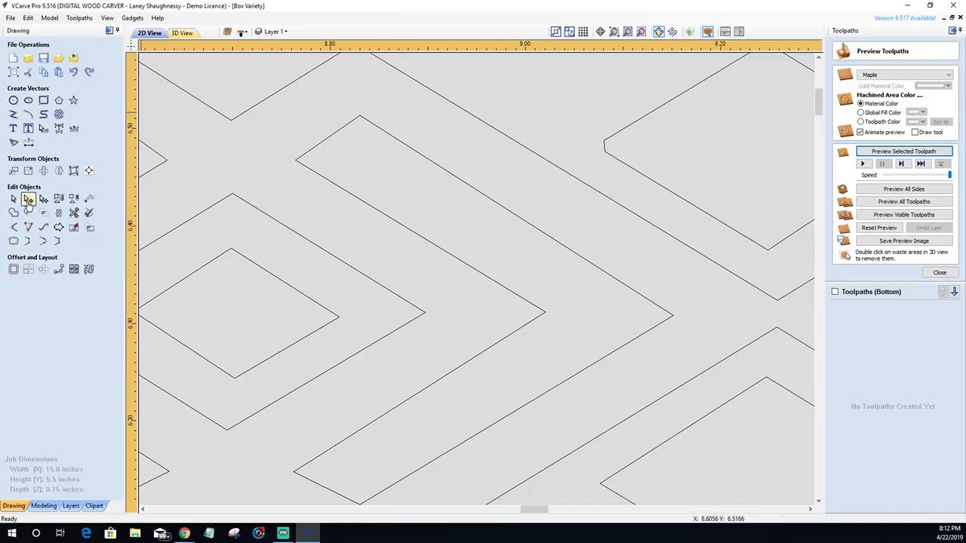
- Delete the short notch span and the short corner span on the diamond border
scroll(645, 110, up, 6)
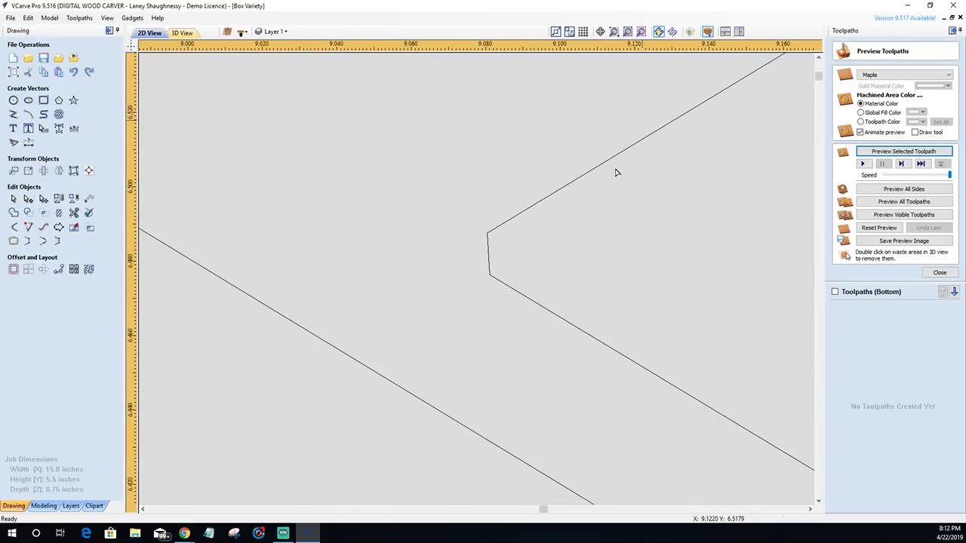
click(491, 231)
right_click(487, 245)
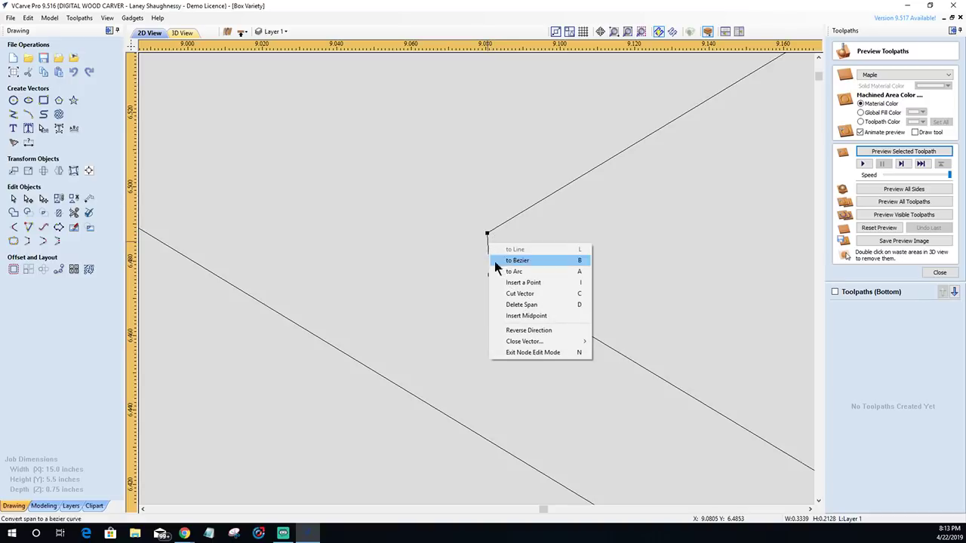
click(520, 305)
scroll(487, 269, down, 5)
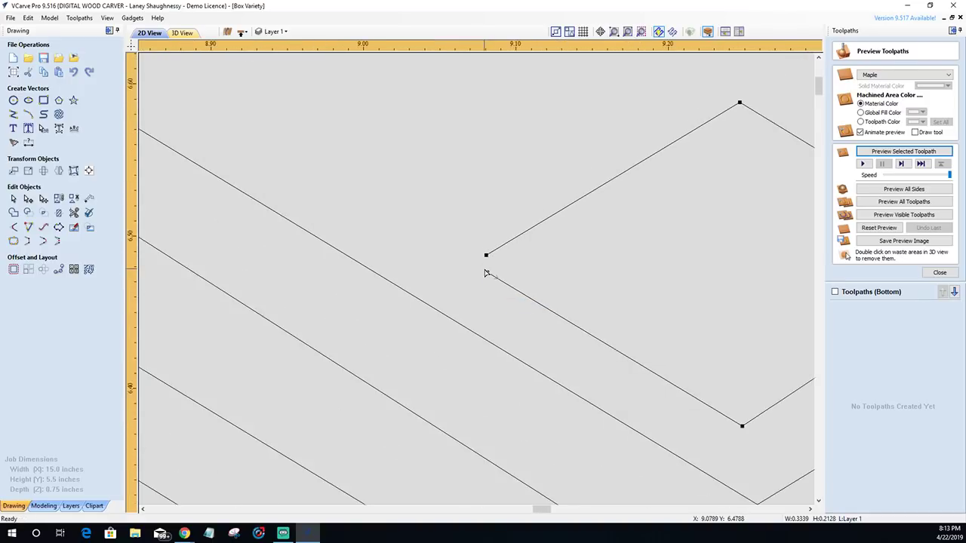
scroll(485, 265, down, 2)
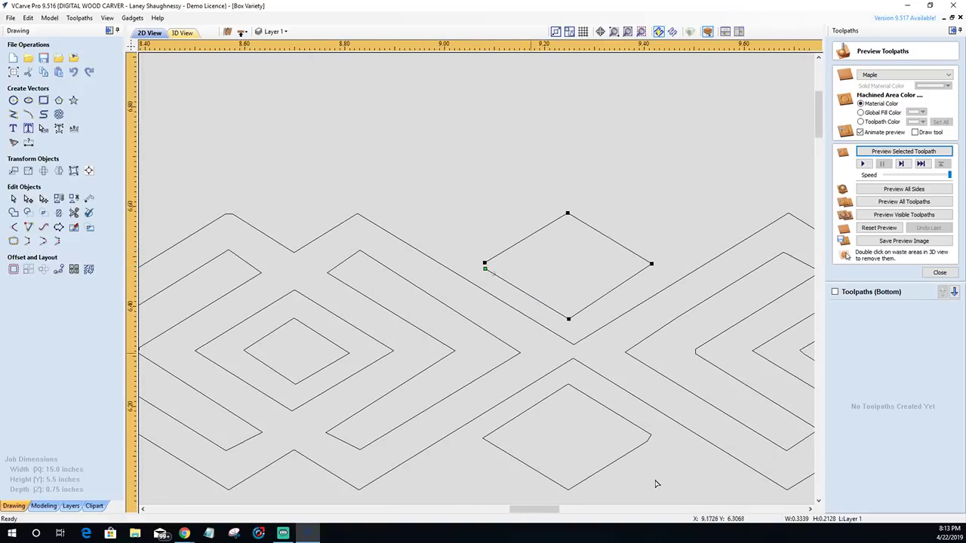
scroll(647, 463, up, 6)
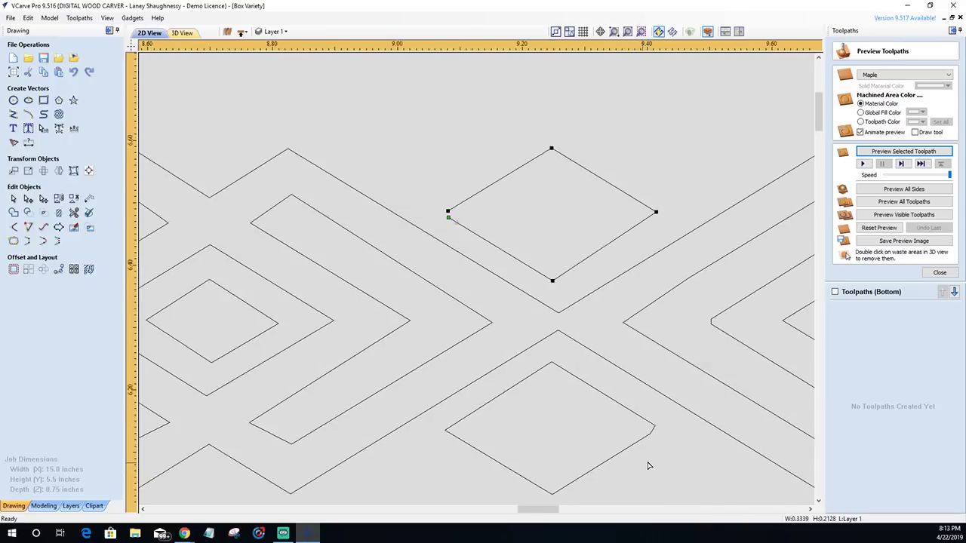
right_click(676, 291)
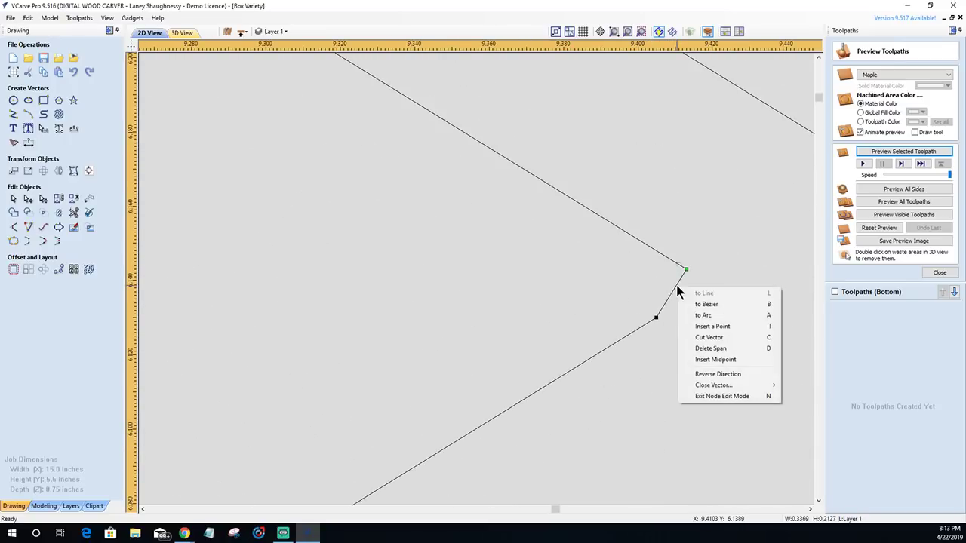
click(695, 349)
- Delete the short vertical span on the left-hand border vector
scroll(695, 345, down, 6)
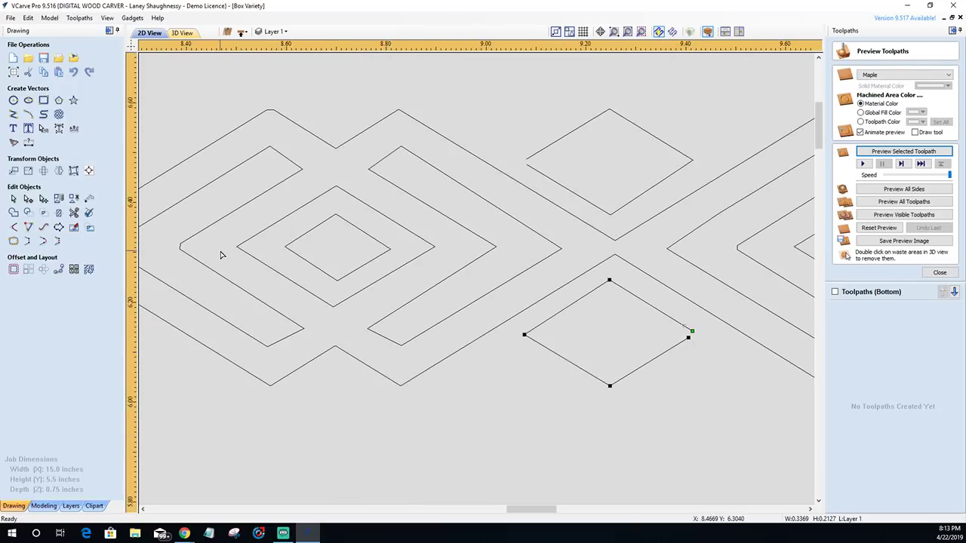
scroll(215, 255, down, 2)
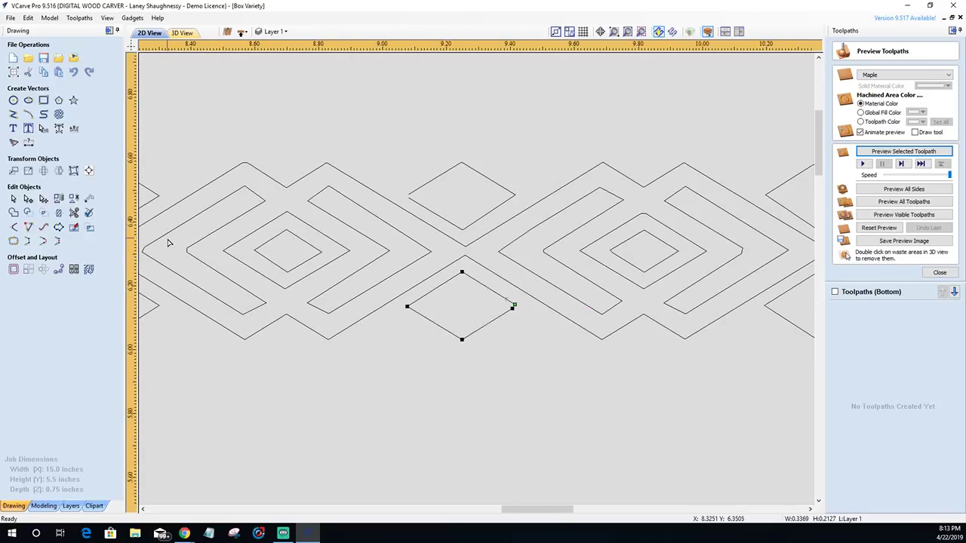
scroll(170, 244, up, 5)
click(257, 289)
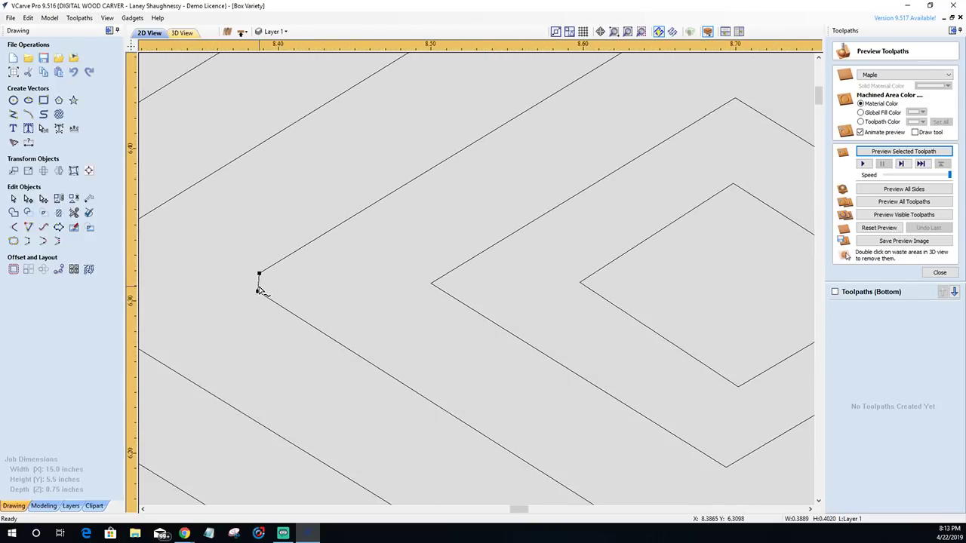
scroll(259, 275, up, 5)
right_click(265, 280)
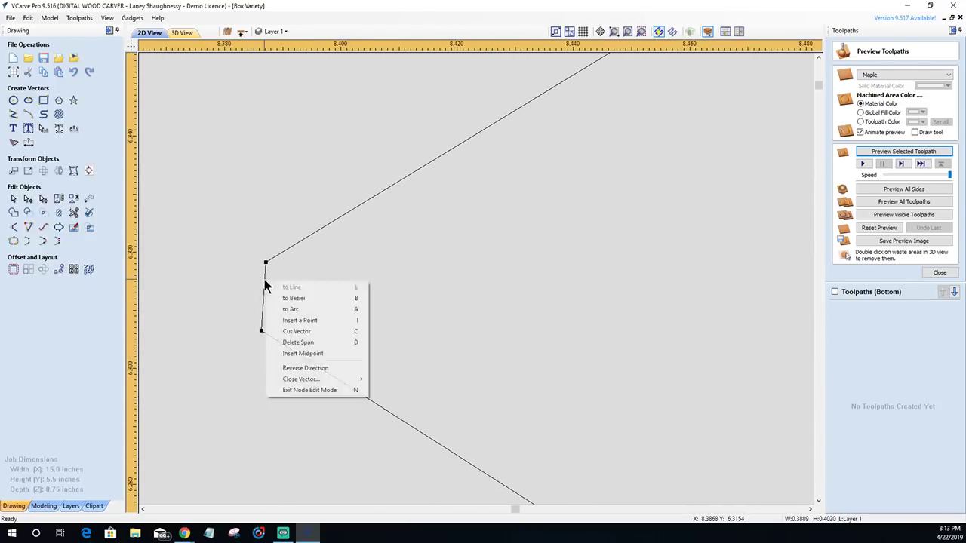
click(286, 342)
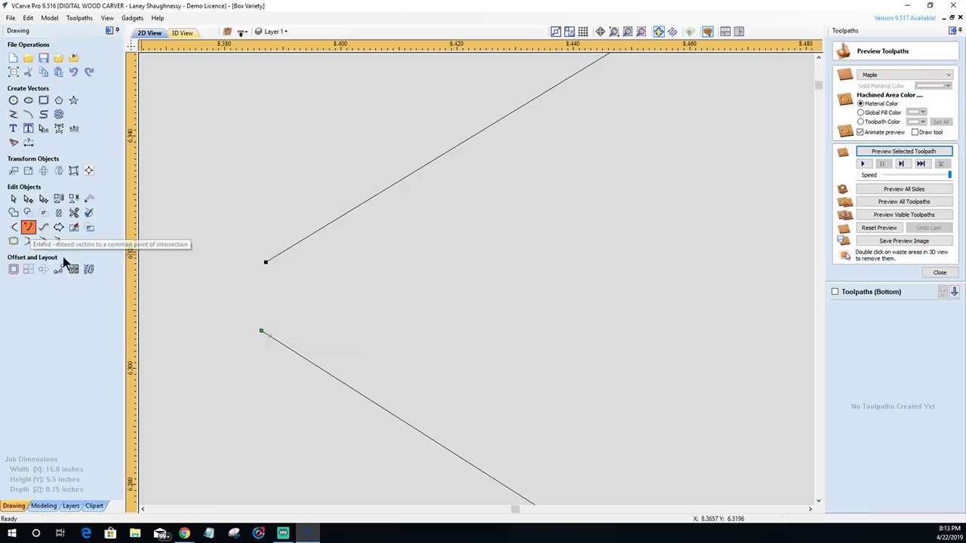
- Extend the left pair of lower and upper open line ends to meet in a sharp corner
click(28, 227)
click(271, 335)
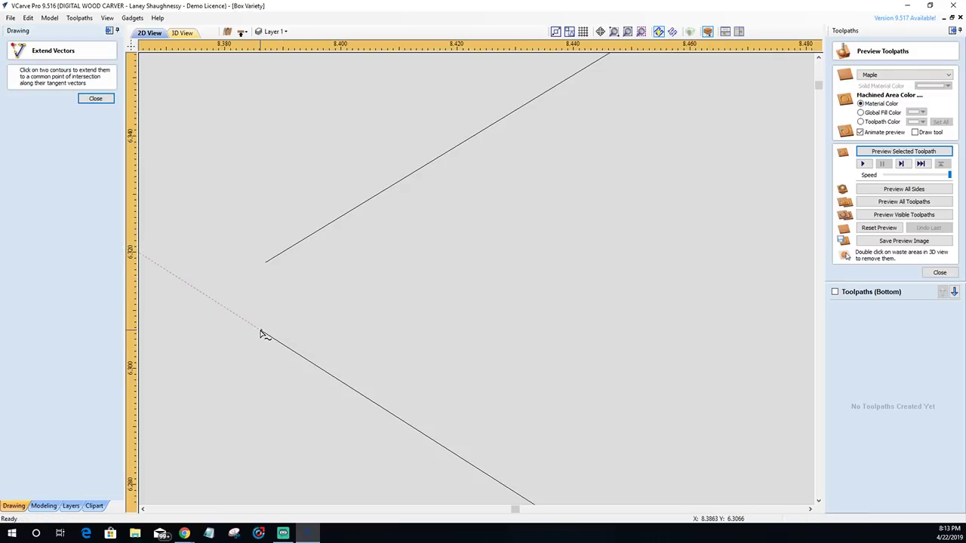
click(264, 262)
scroll(396, 336, down, 1)
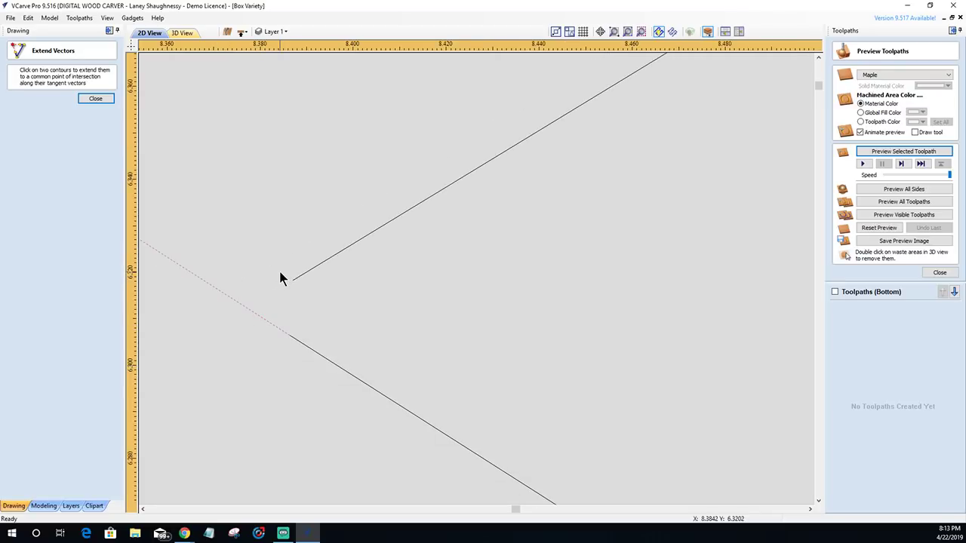
click(298, 281)
scroll(379, 356, down, 8)
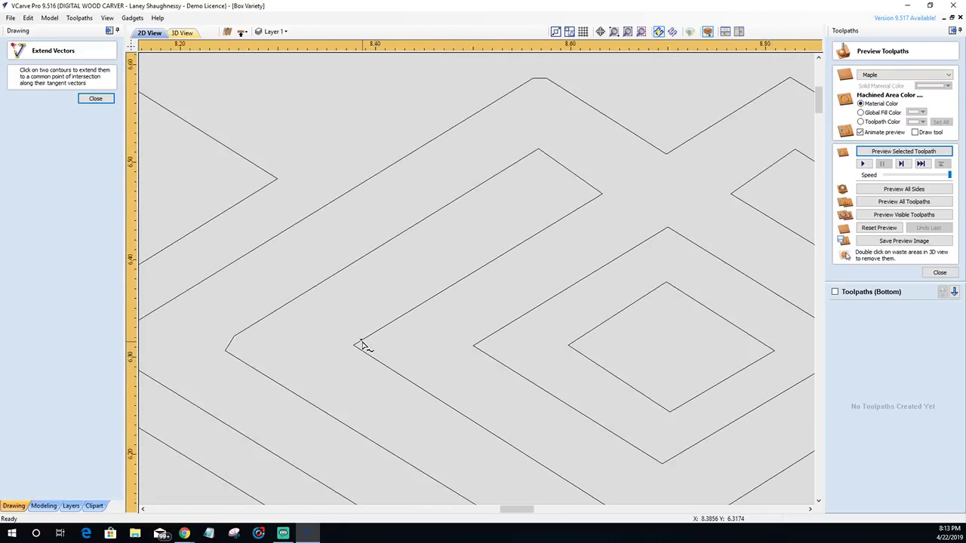
scroll(473, 328, up, 5)
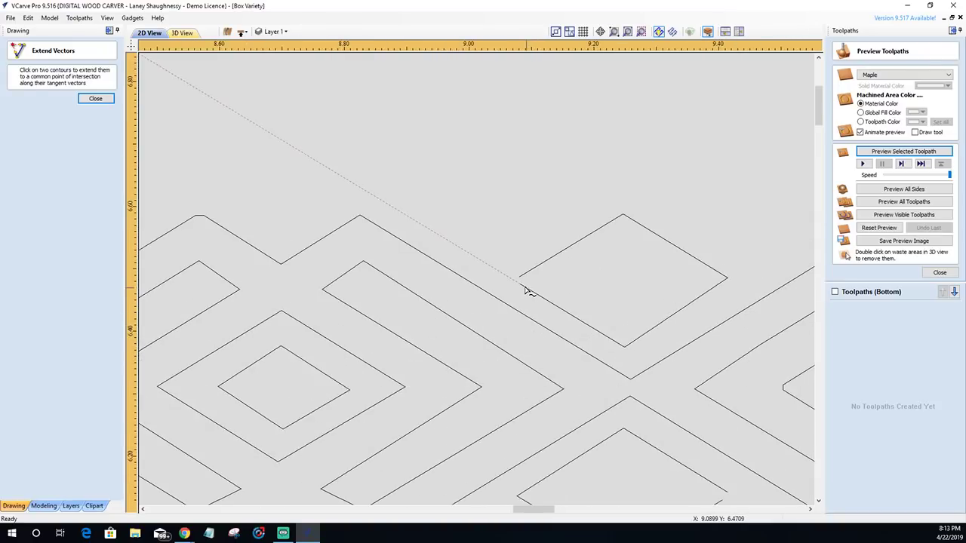
scroll(578, 453, down, 6)
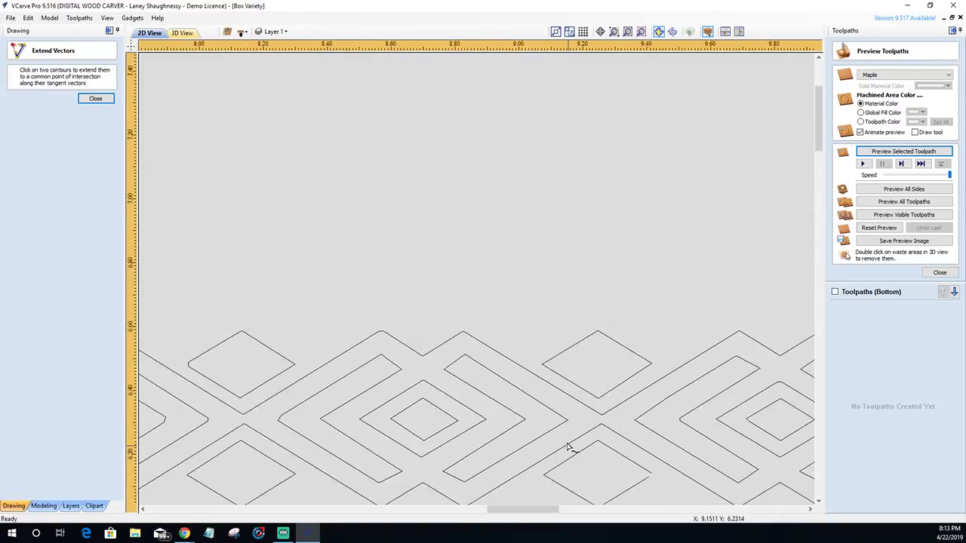
scroll(634, 479, up, 6)
- Join the remaining two pairs of open line ends into sharp points
click(631, 450)
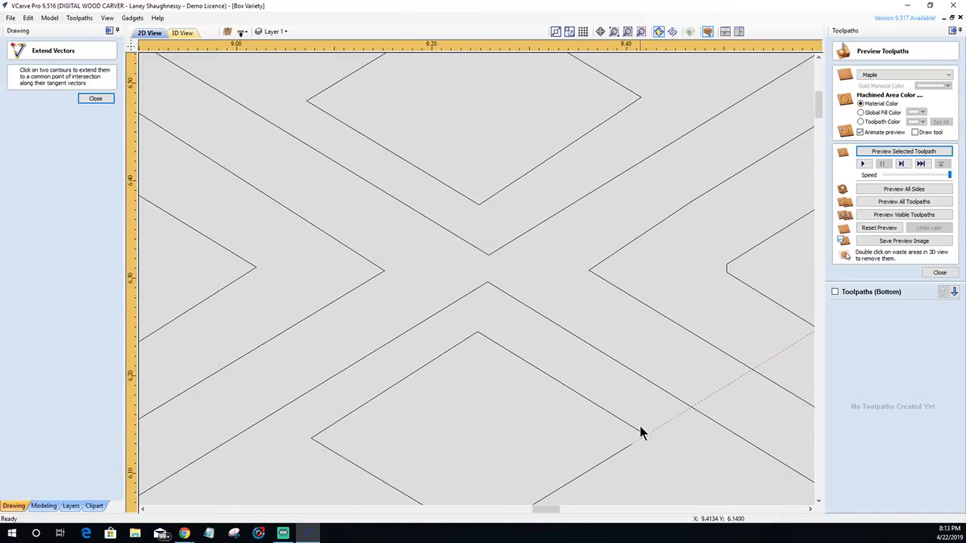
click(641, 431)
scroll(612, 477, down, 6)
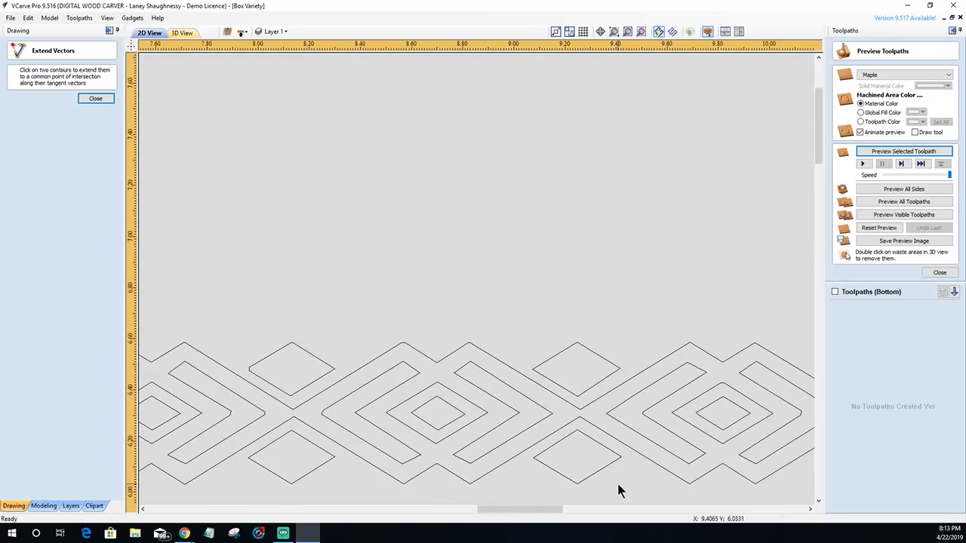
scroll(657, 457, down, 3)
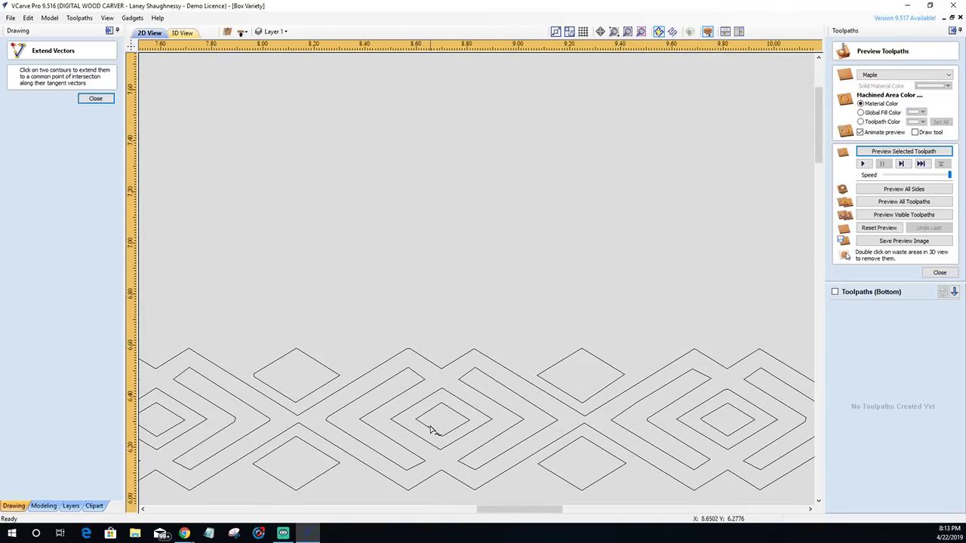
scroll(588, 423, down, 1)
scroll(659, 433, up, 6)
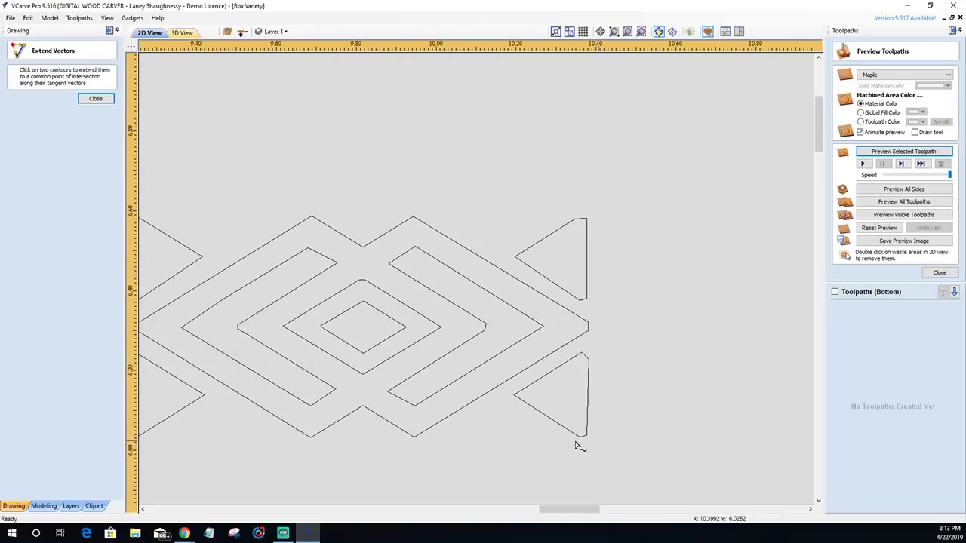
scroll(534, 443, up, 1)
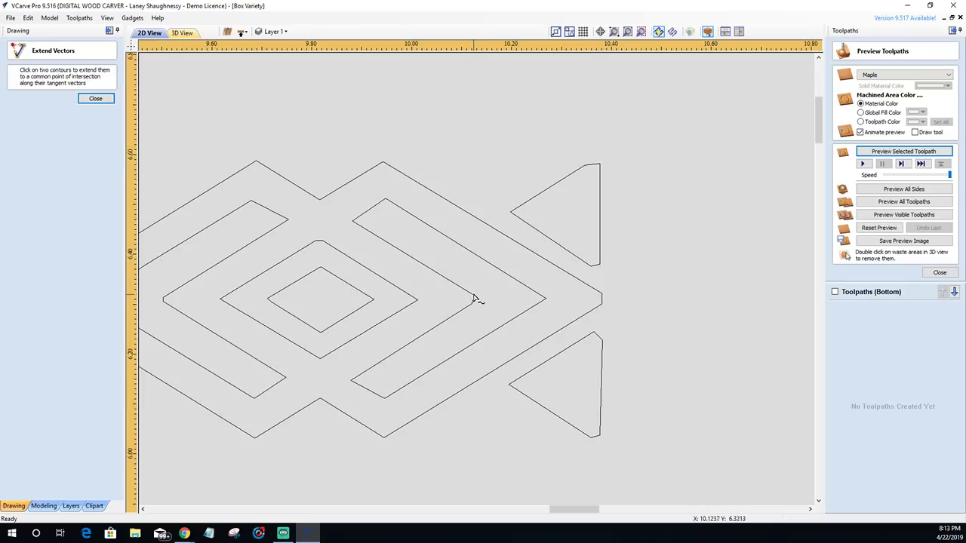
click(541, 302)
click(92, 99)
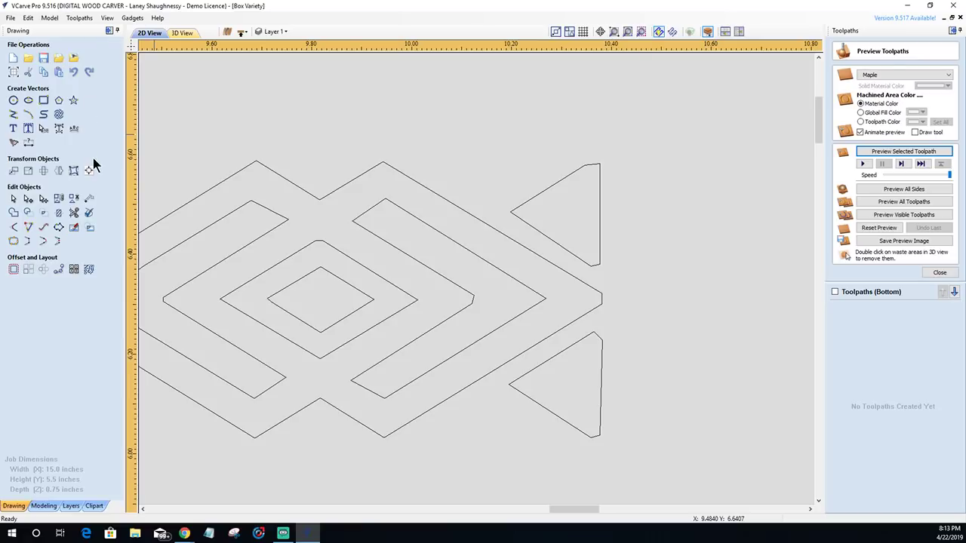
- Enter node editing and select the lower triangle, undoing an unwanted node change
click(28, 199)
click(28, 200)
scroll(602, 361, up, 3)
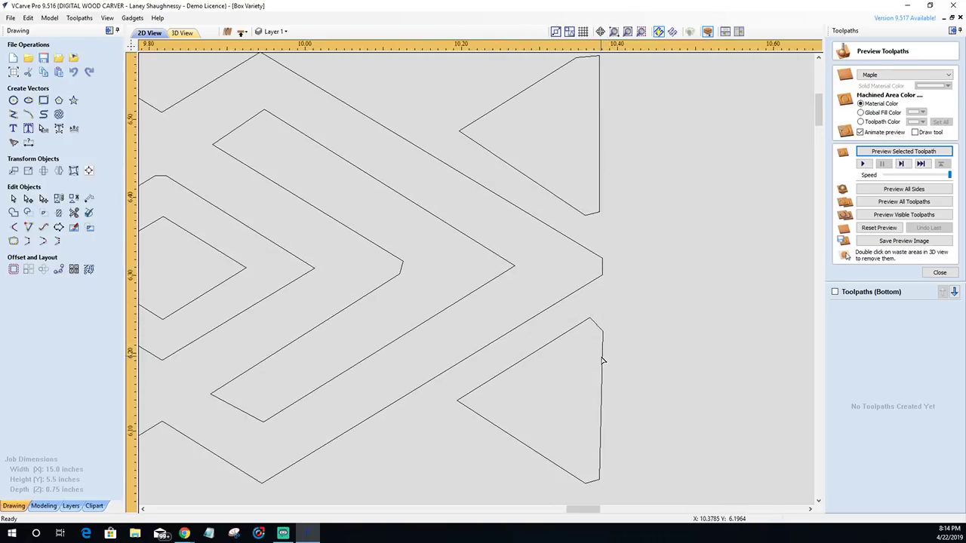
scroll(603, 361, down, 1)
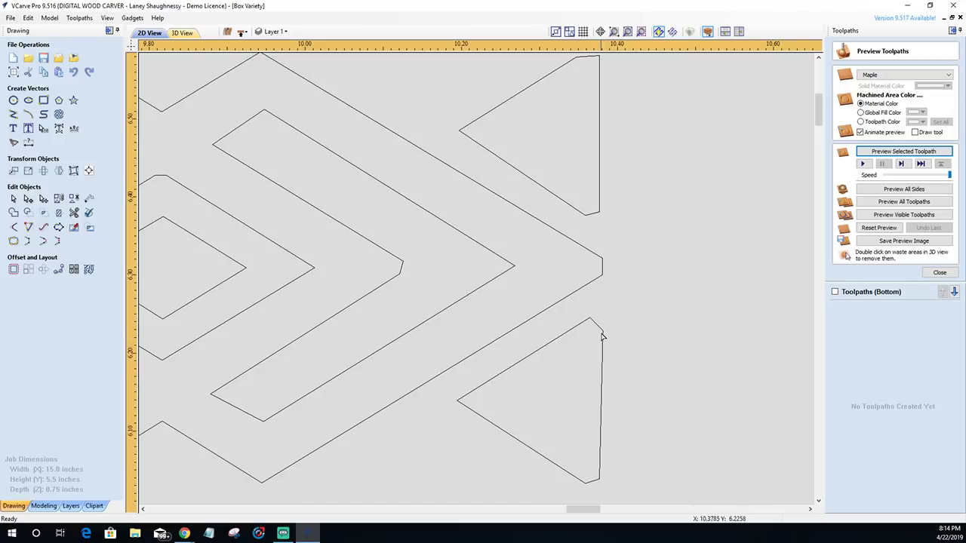
click(603, 336)
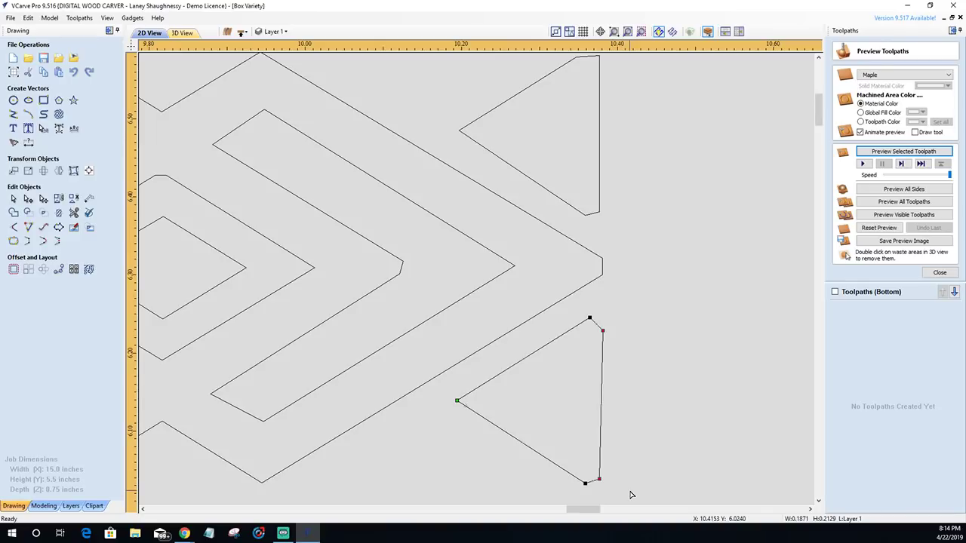
key(ctrl+z)
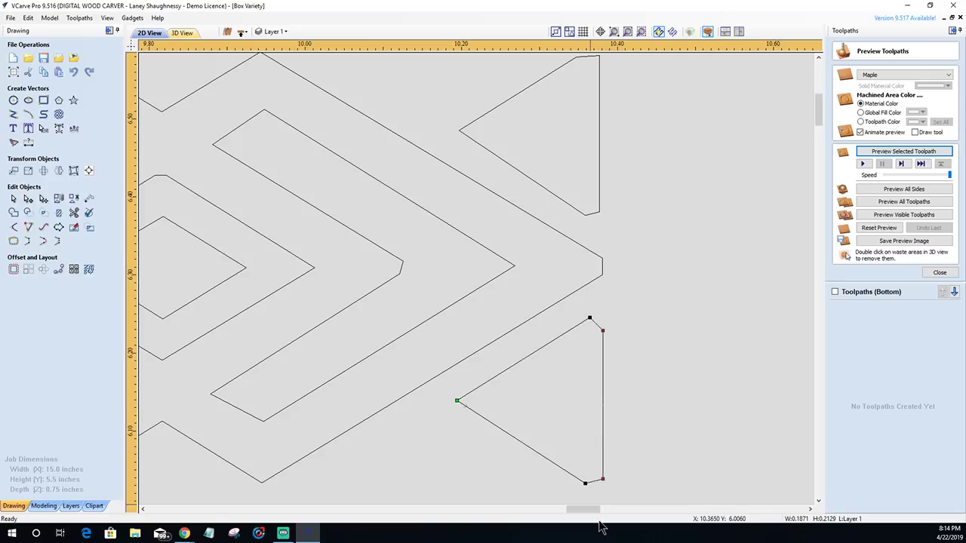
scroll(626, 446, down, 2)
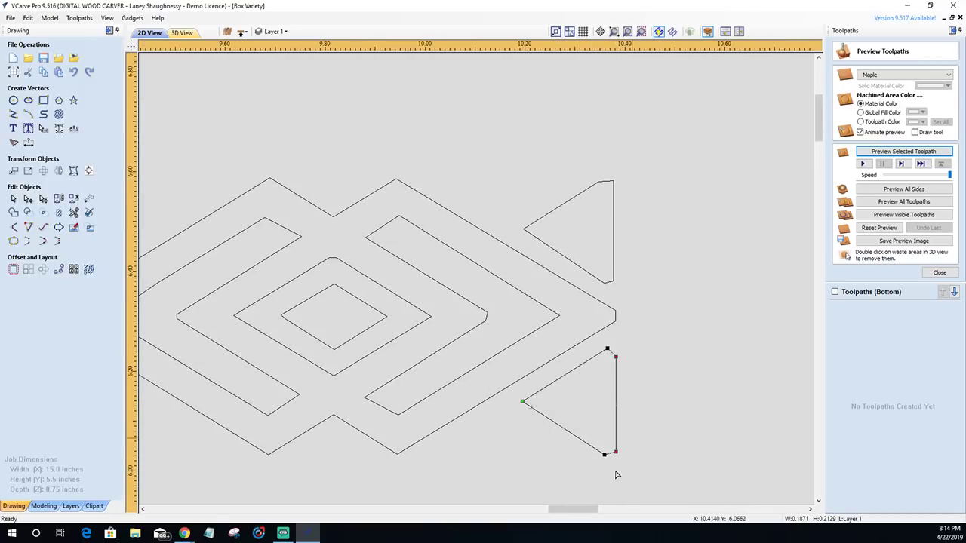
scroll(604, 465, up, 4)
scroll(602, 473, down, 1)
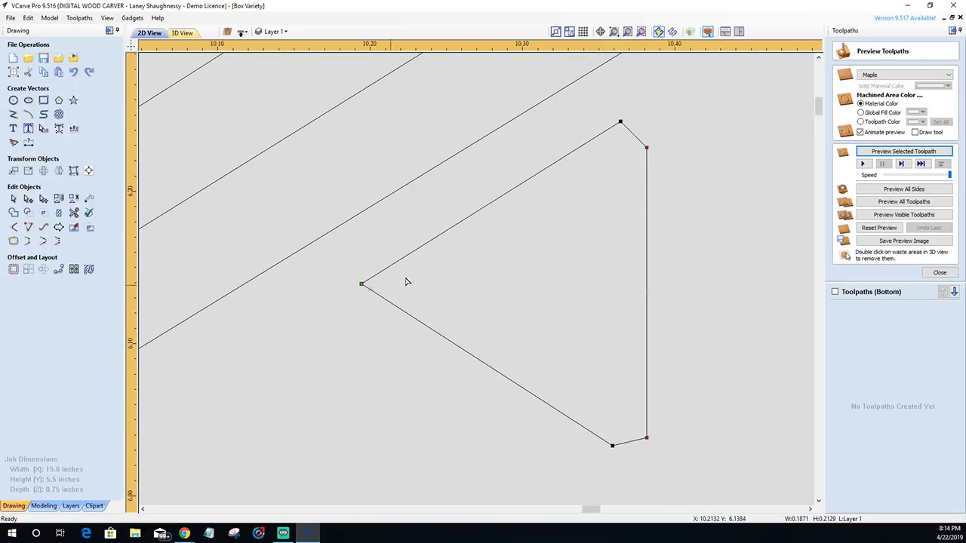
- Delete the triangle's bottom and top-right corner spans, leaving its edges as open lines
right_click(639, 443)
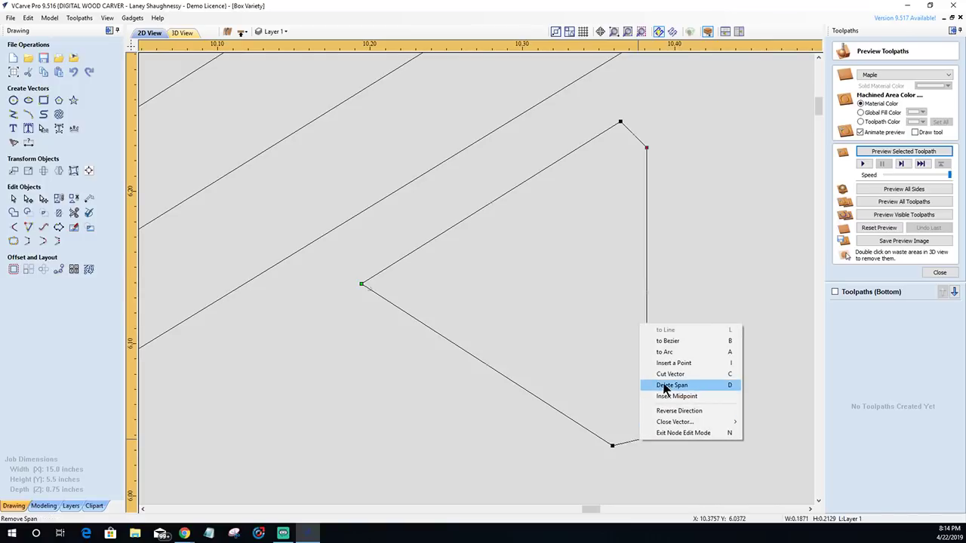
click(665, 386)
right_click(638, 141)
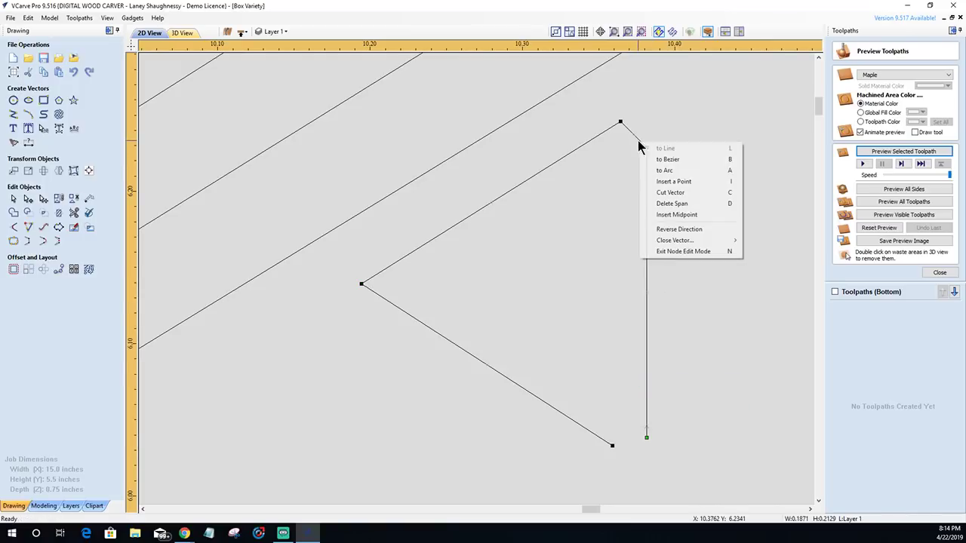
click(661, 204)
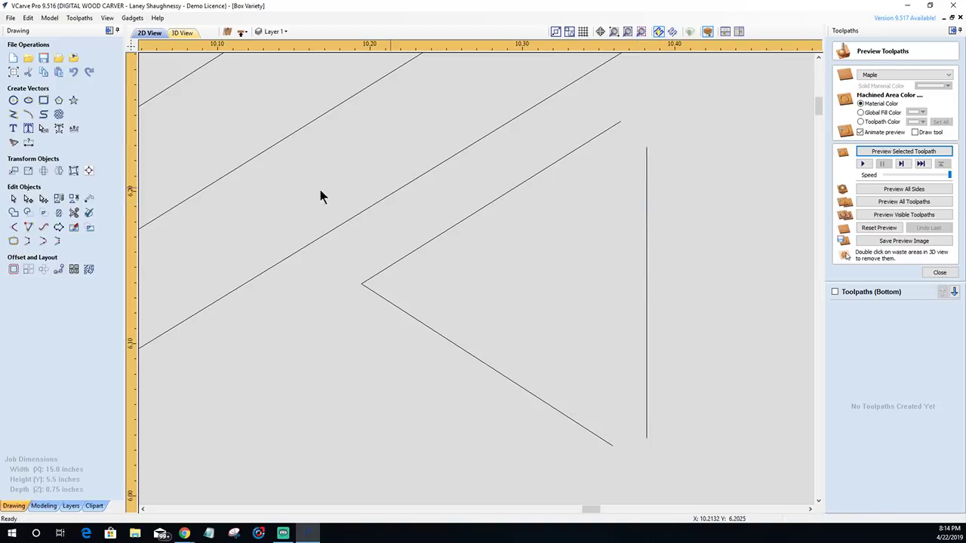
- Join the triangle's diagonal and vertical edges into sharp points at its top and bottom corners
click(28, 228)
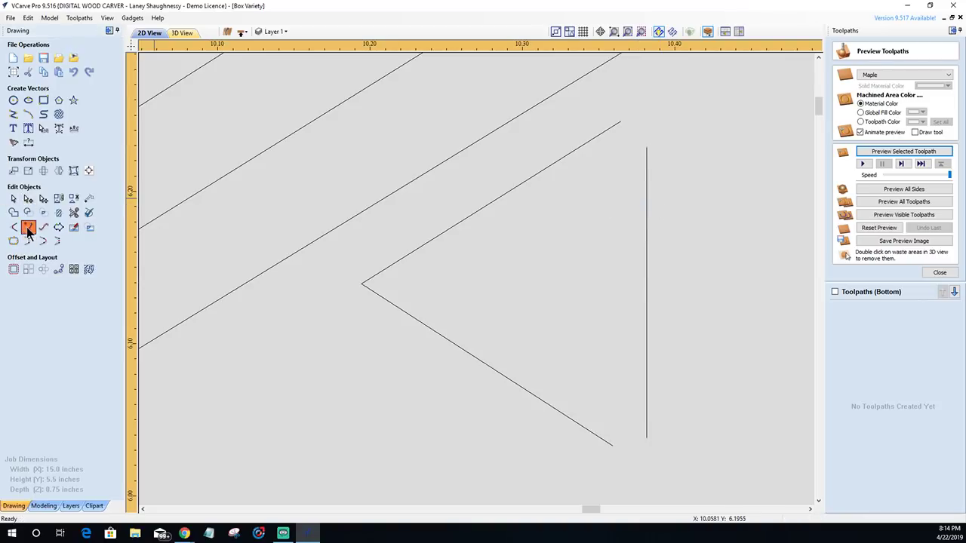
click(618, 126)
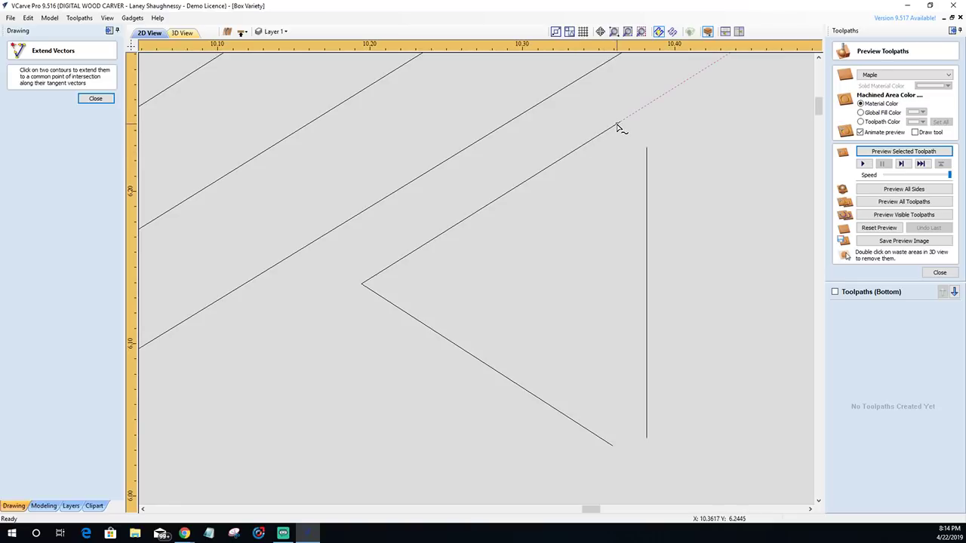
click(647, 155)
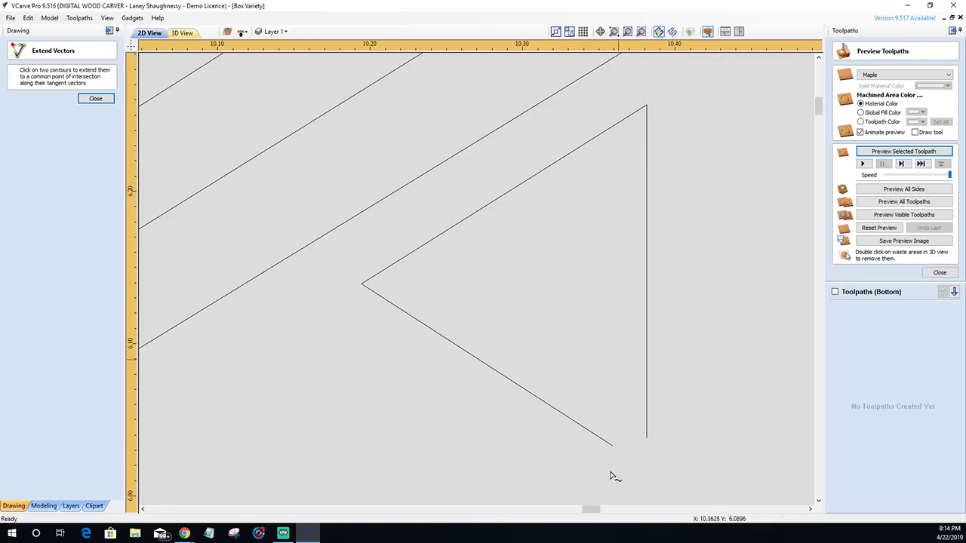
click(645, 437)
scroll(509, 396, down, 4)
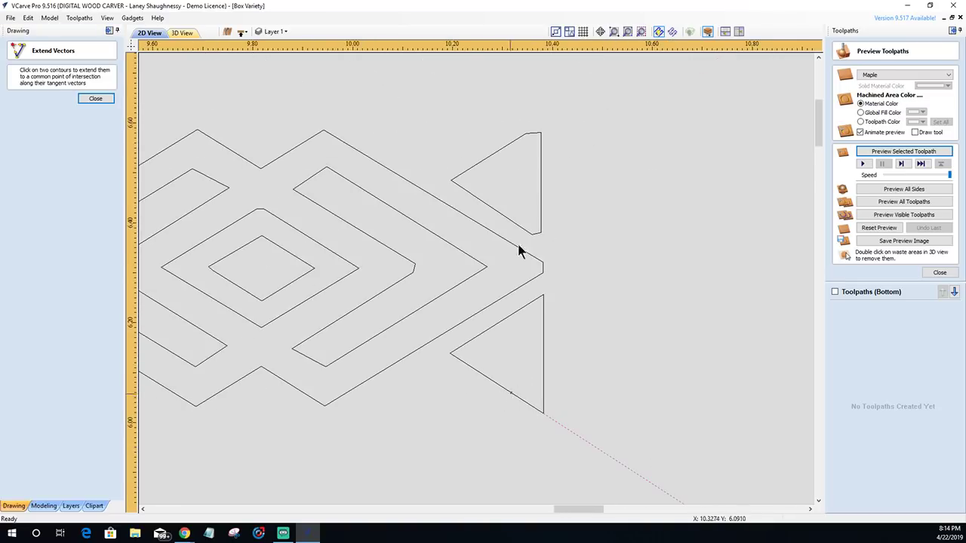
scroll(524, 209, up, 3)
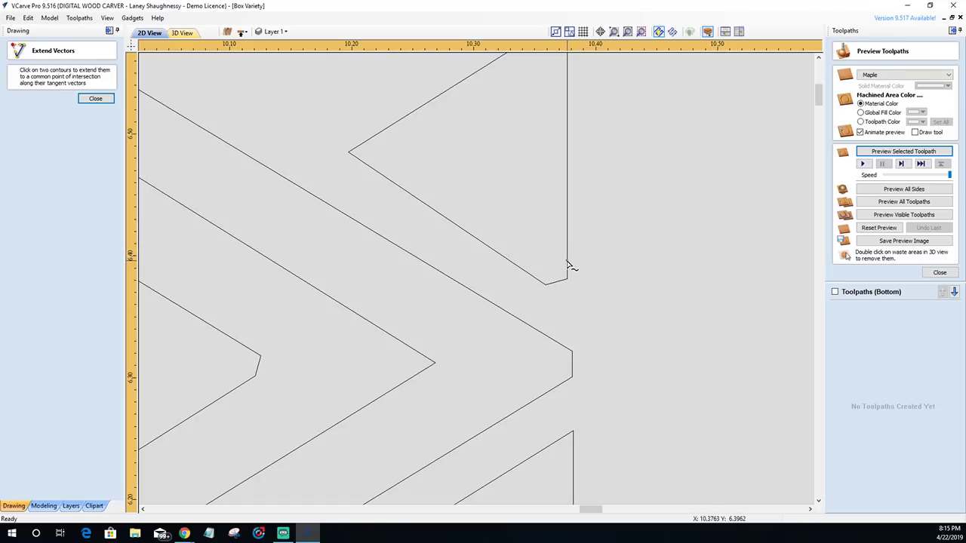
click(95, 99)
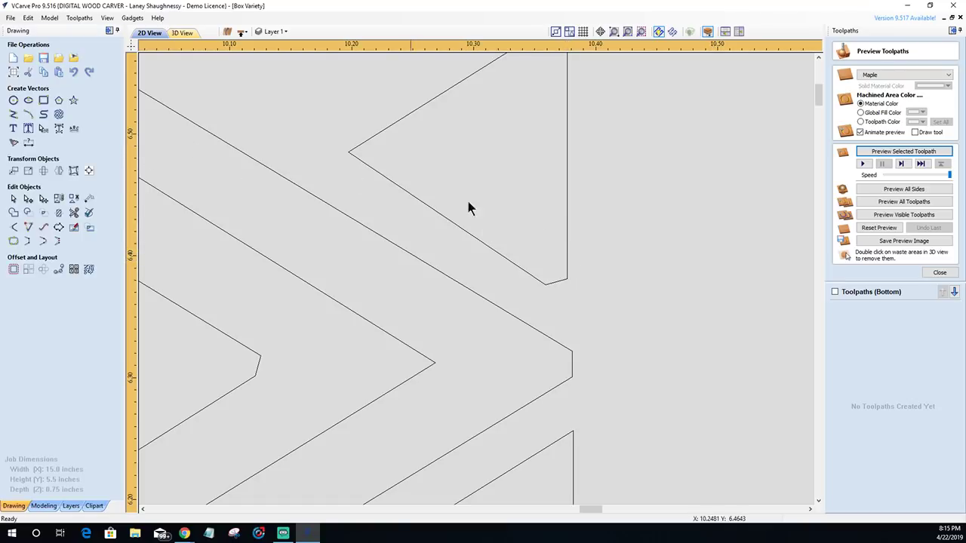
- Delete the short spans at the upper triangle's bottom and top corners
click(568, 230)
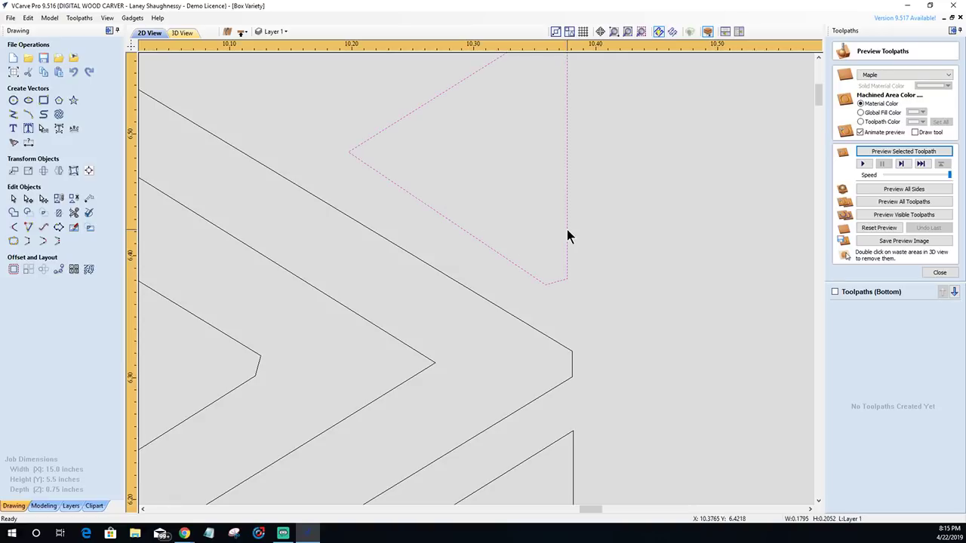
double_click(567, 231)
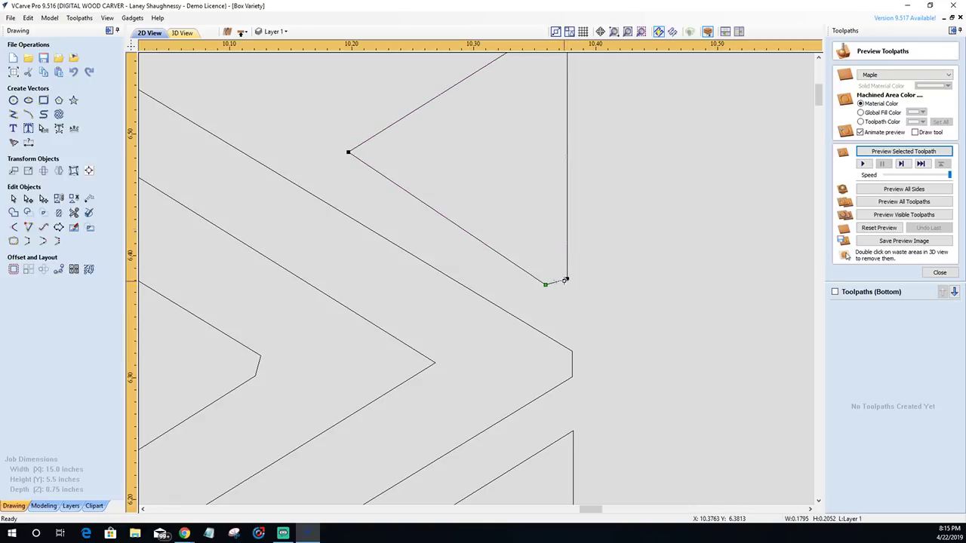
right_click(565, 280)
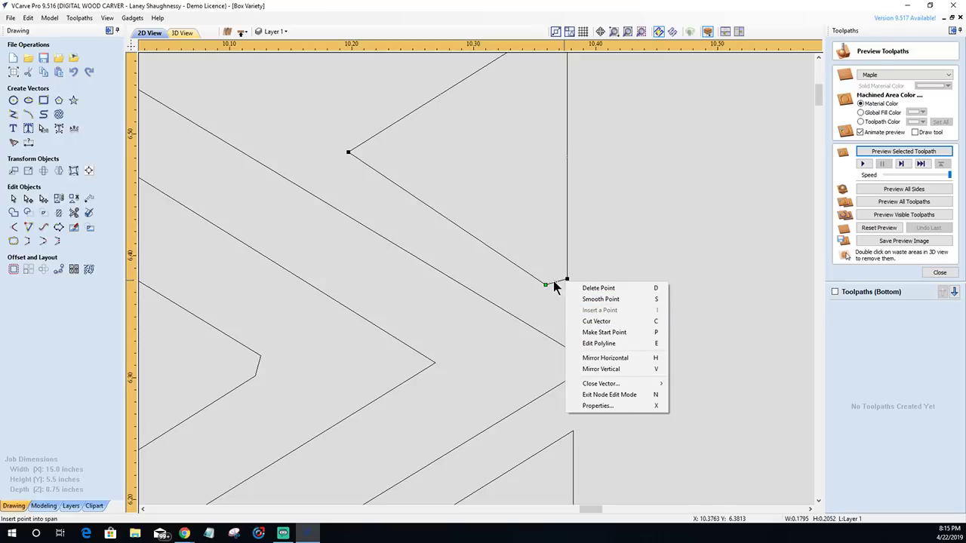
right_click(560, 282)
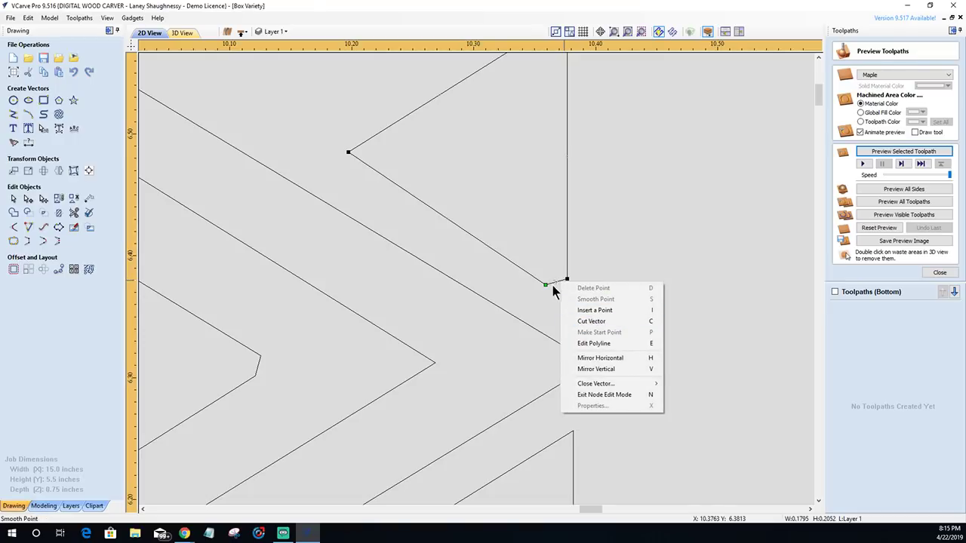
right_click(551, 284)
right_click(553, 286)
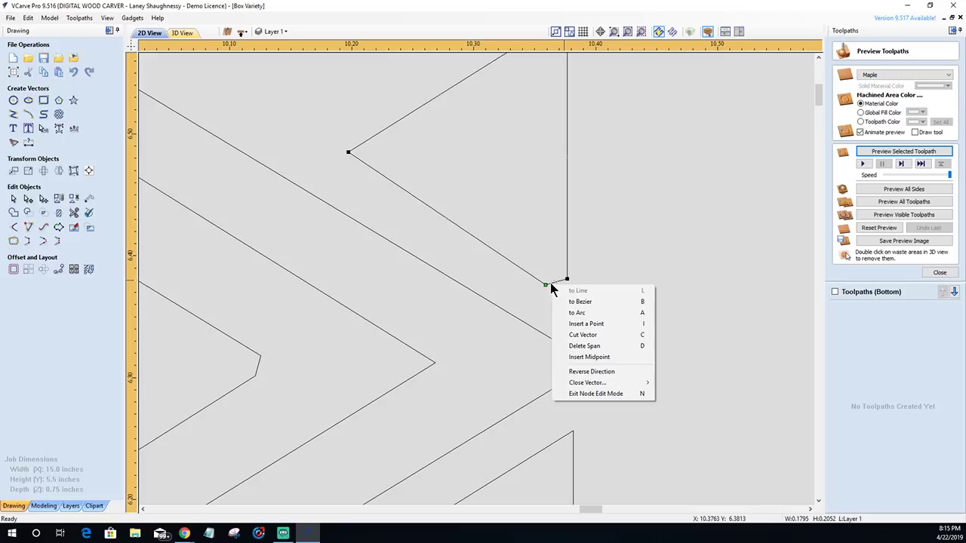
click(584, 346)
scroll(570, 346, down, 2)
scroll(562, 178, up, 5)
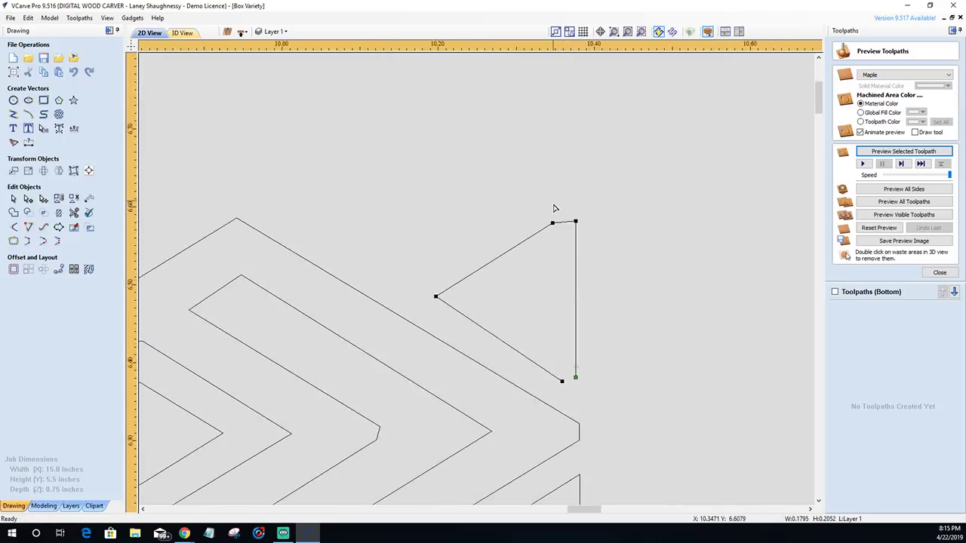
right_click(564, 237)
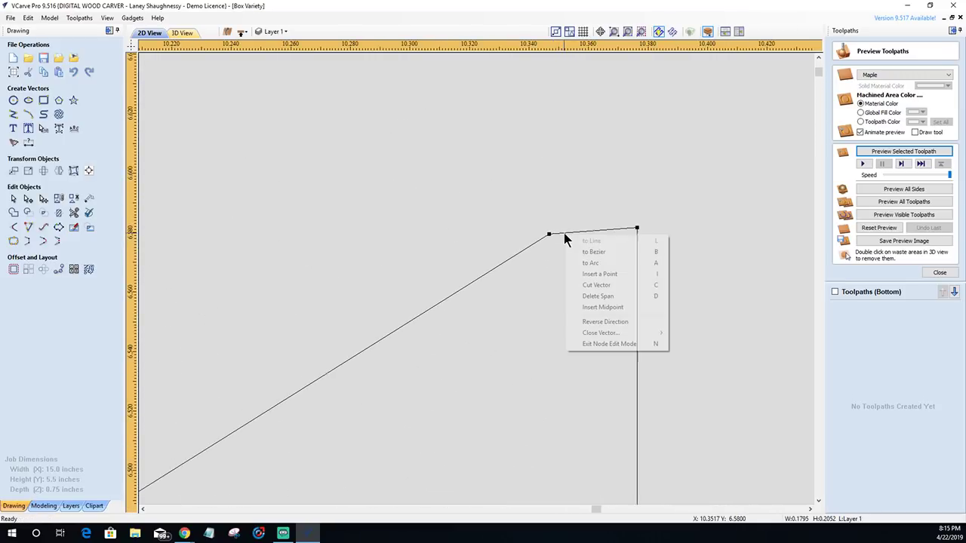
click(577, 295)
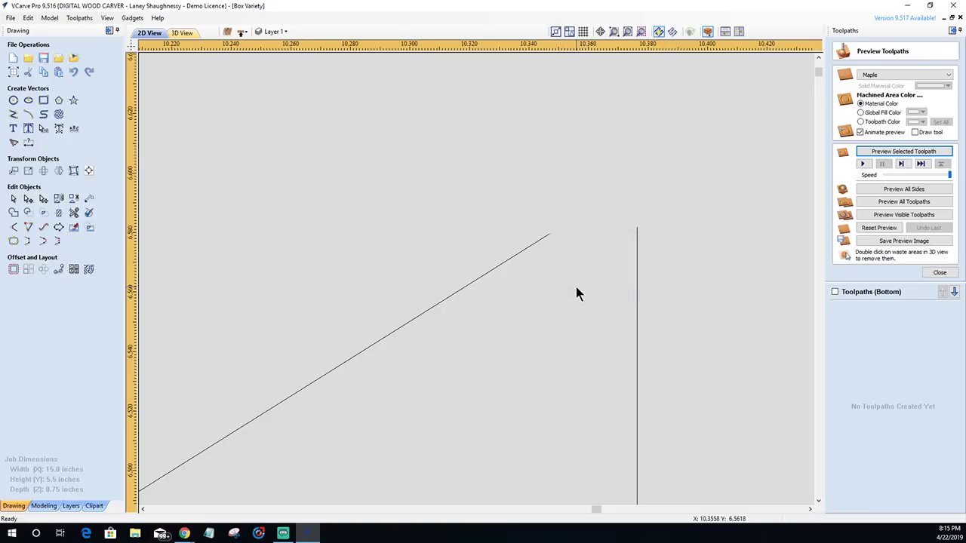
- Extend the upper triangle's diagonal and vertical edges to meet in sharp corners
click(28, 227)
click(550, 236)
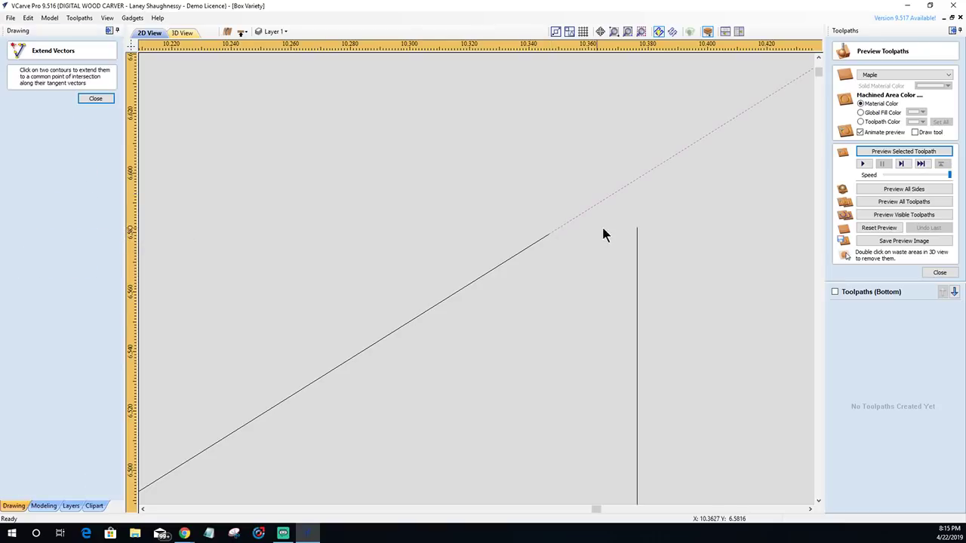
click(637, 230)
scroll(657, 218, down, 2)
scroll(660, 211, down, 1)
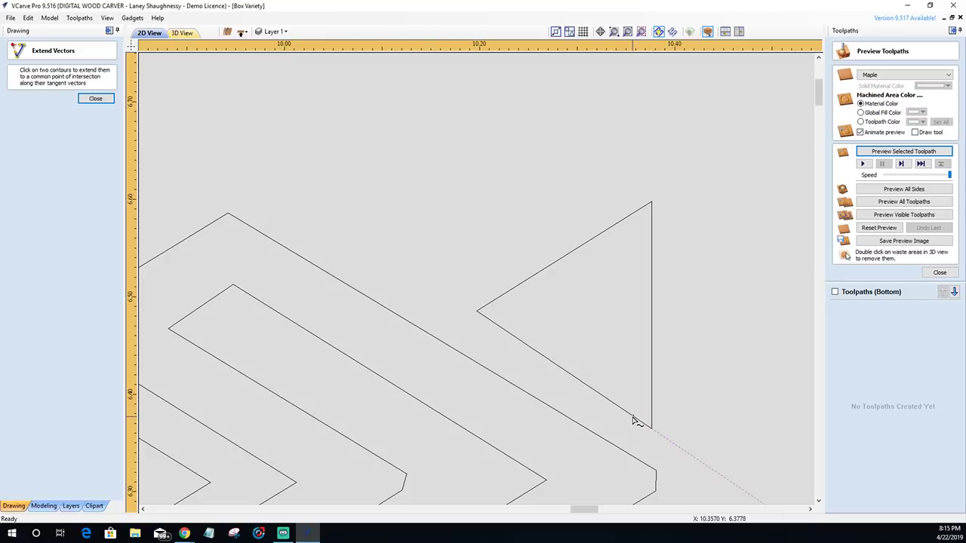
click(631, 417)
key(Escape)
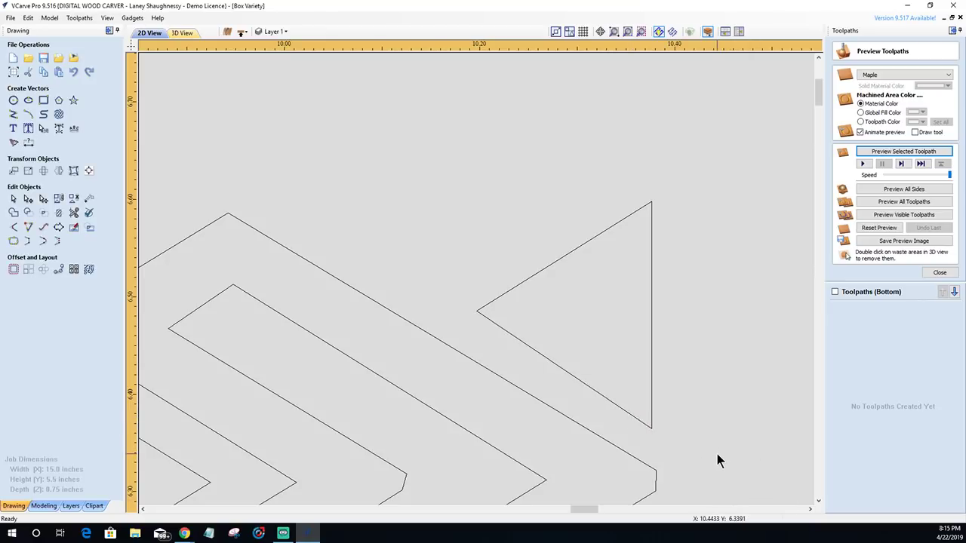
- Remove the diamond's blunt vertical tip span and extend its open lines into a point
click(653, 495)
scroll(656, 507, up, 5)
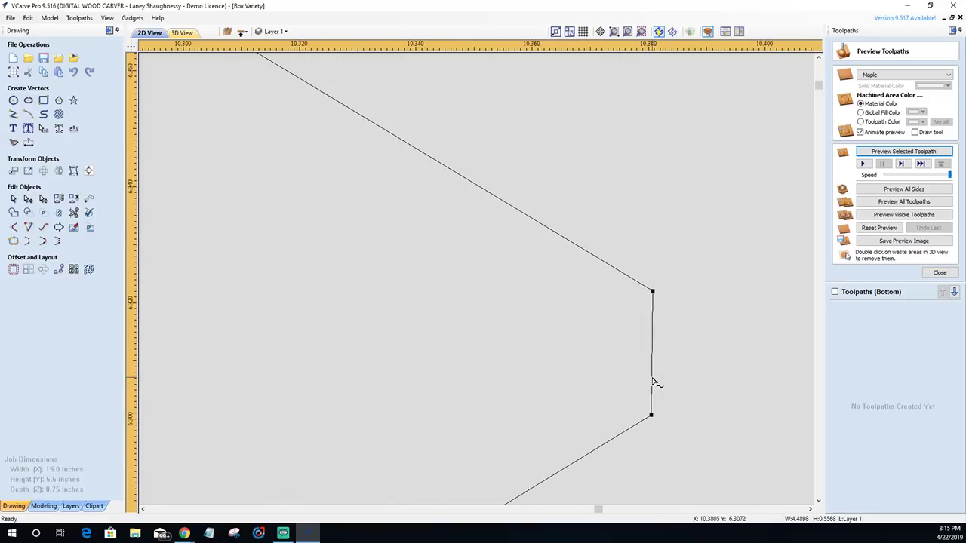
right_click(653, 380)
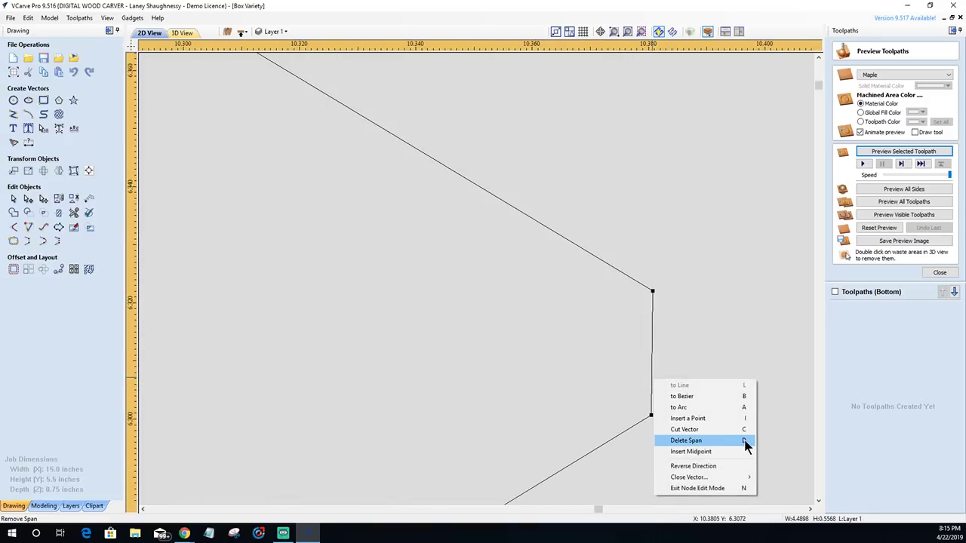
click(701, 439)
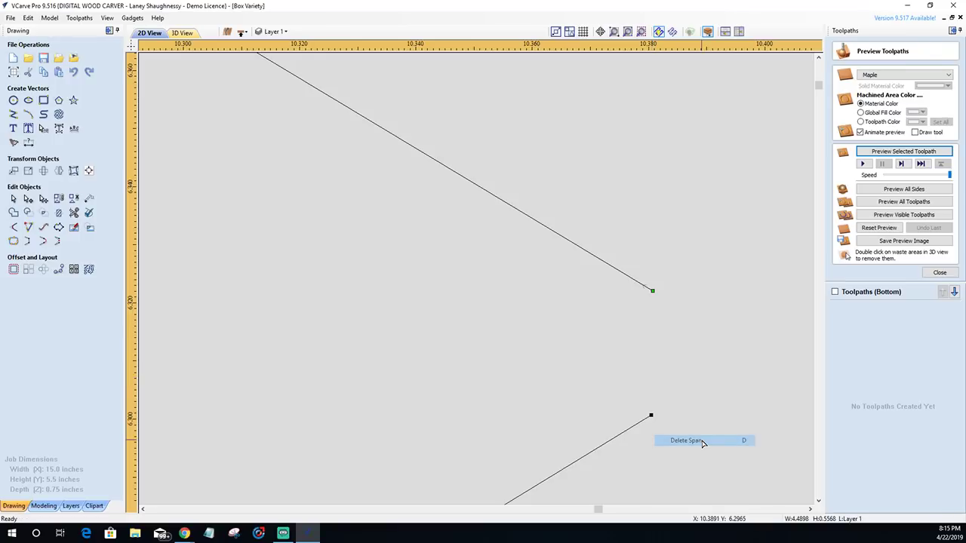
click(667, 407)
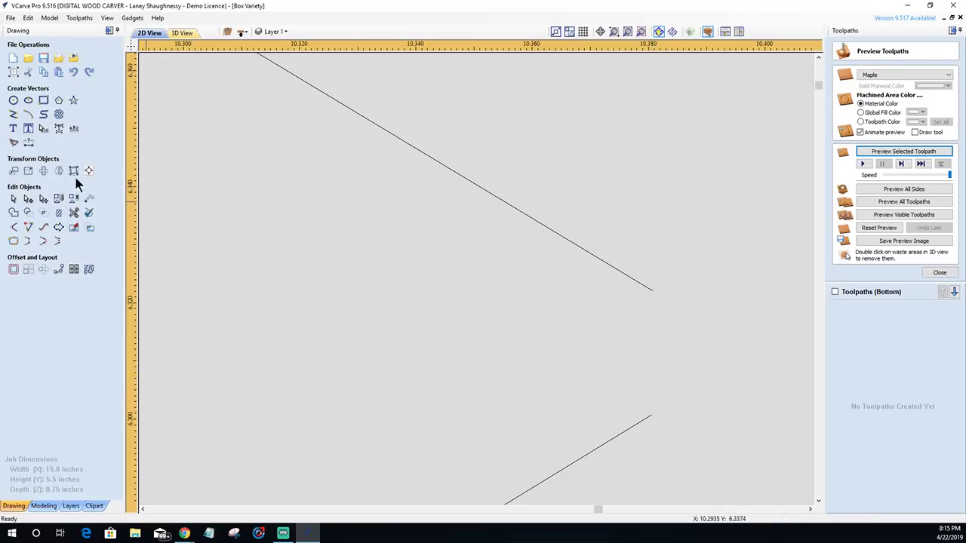
click(28, 227)
click(652, 292)
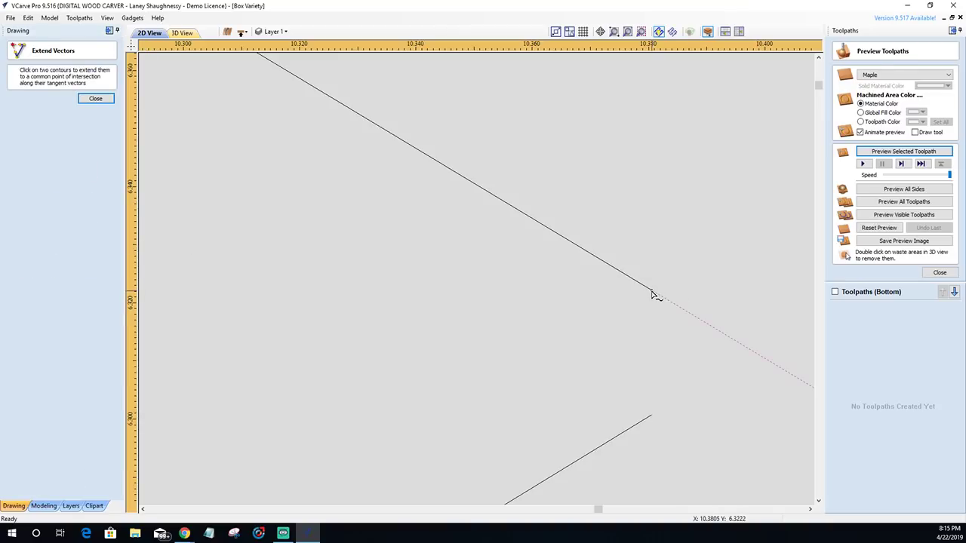
click(649, 417)
scroll(678, 349, down, 8)
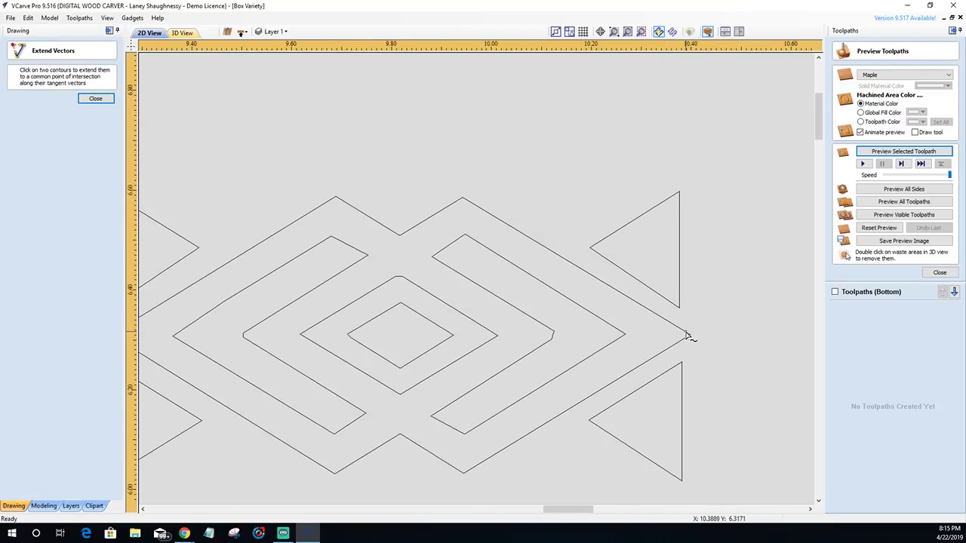
scroll(554, 340, up, 4)
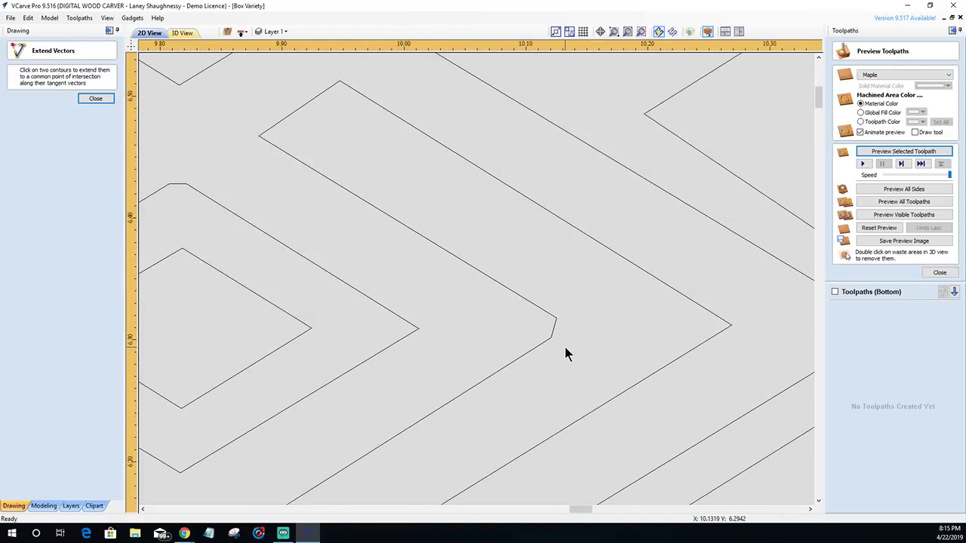
key(Escape)
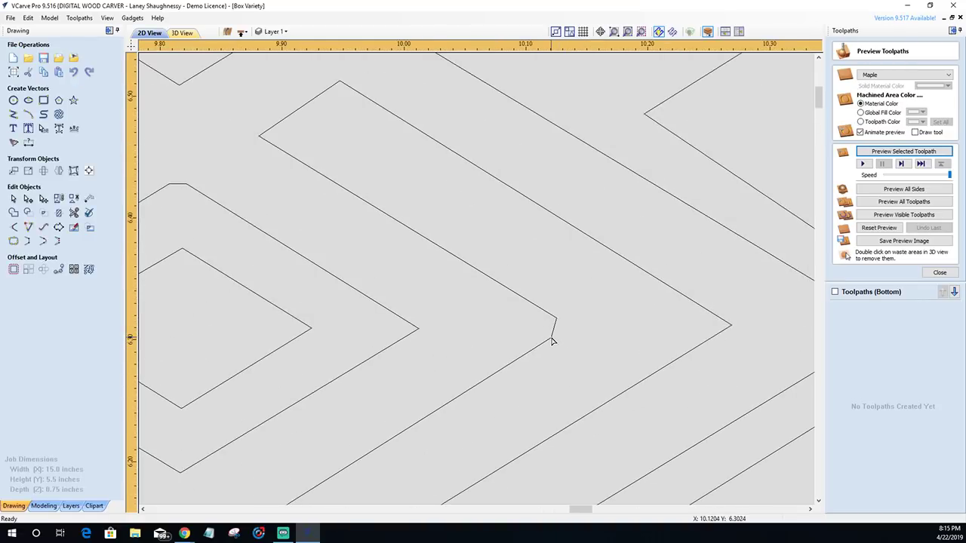
- Delete the blunt inner corner span and extend its open lines into a sharp corner
click(553, 334)
scroll(553, 334, up, 2)
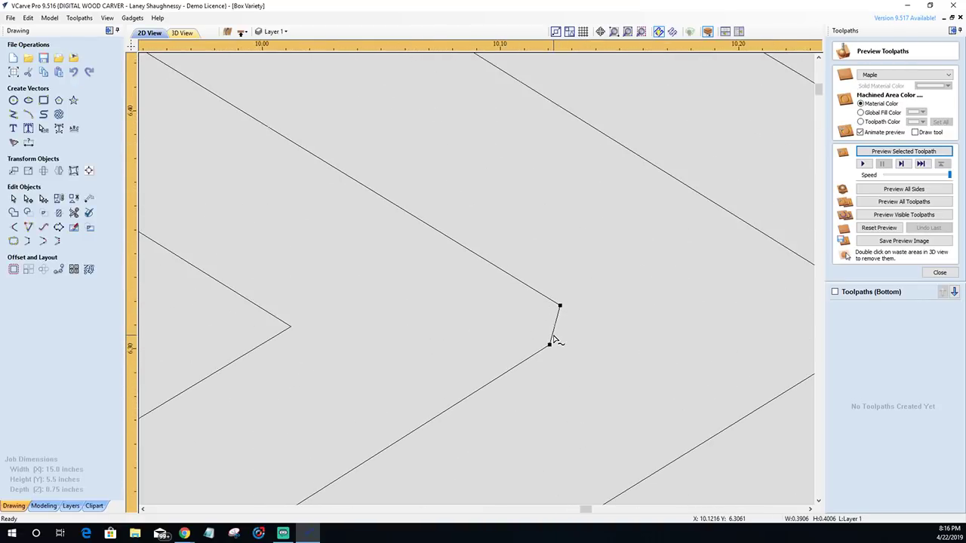
right_click(554, 337)
click(581, 398)
click(27, 227)
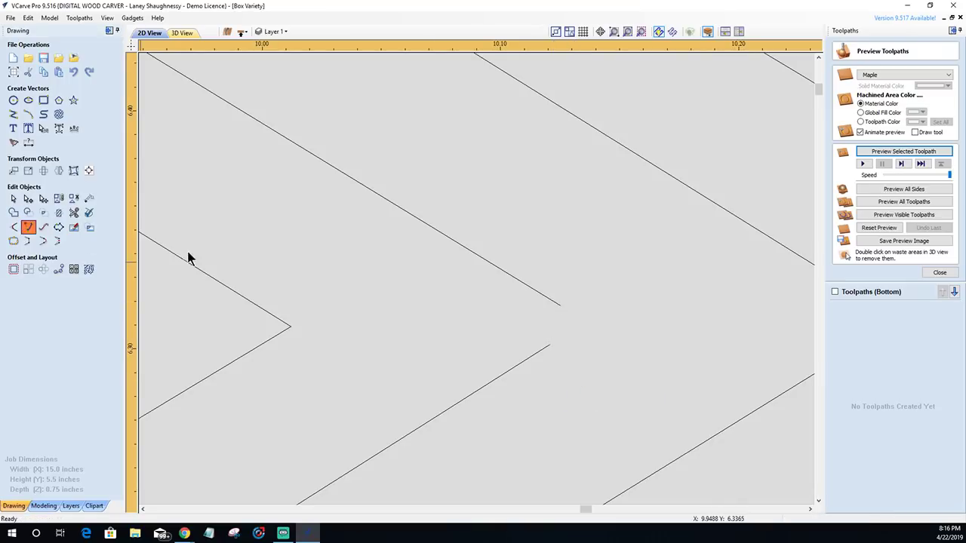
click(557, 307)
click(552, 345)
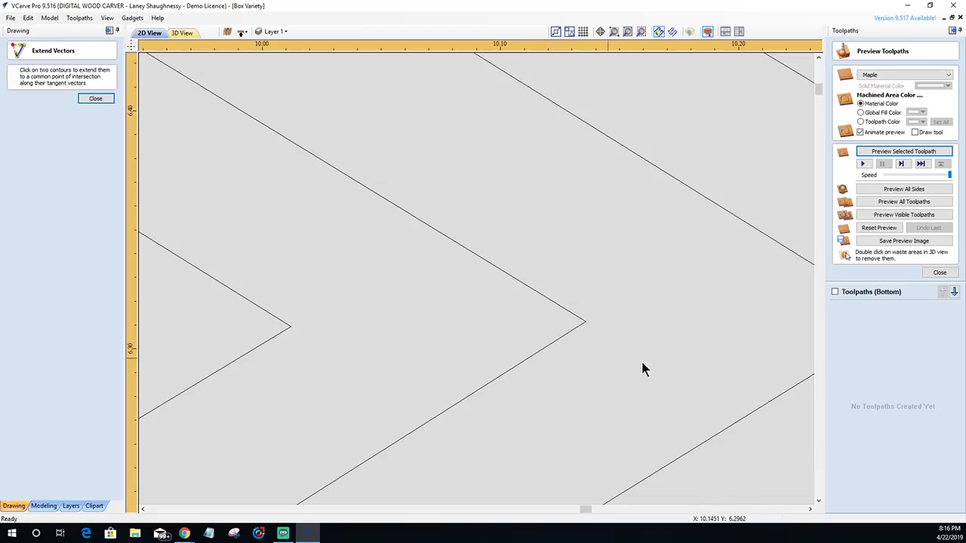
scroll(646, 335, down, 2)
scroll(646, 335, down, 6)
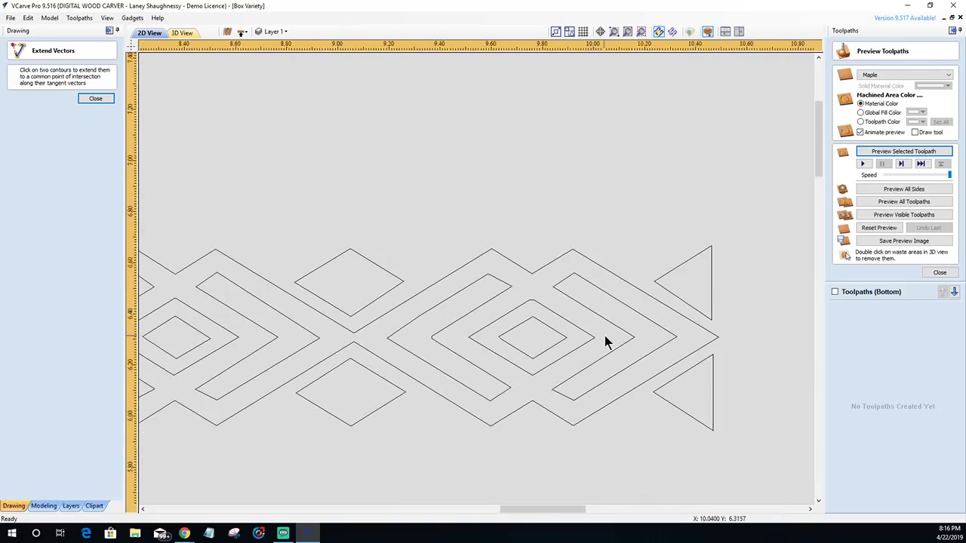
- Close Extend Vectors, inspect the border, and box-select the whole diamond pattern
scroll(603, 338, down, 3)
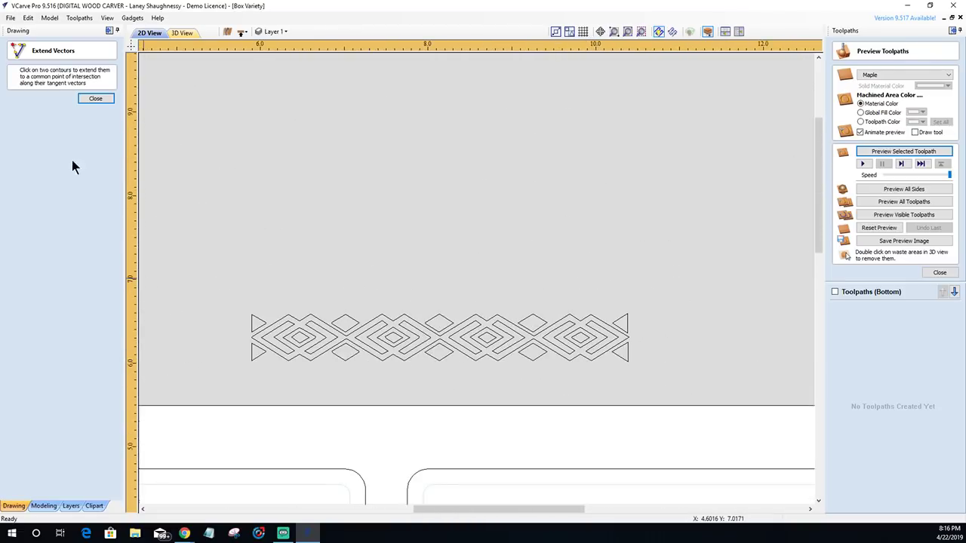
click(90, 100)
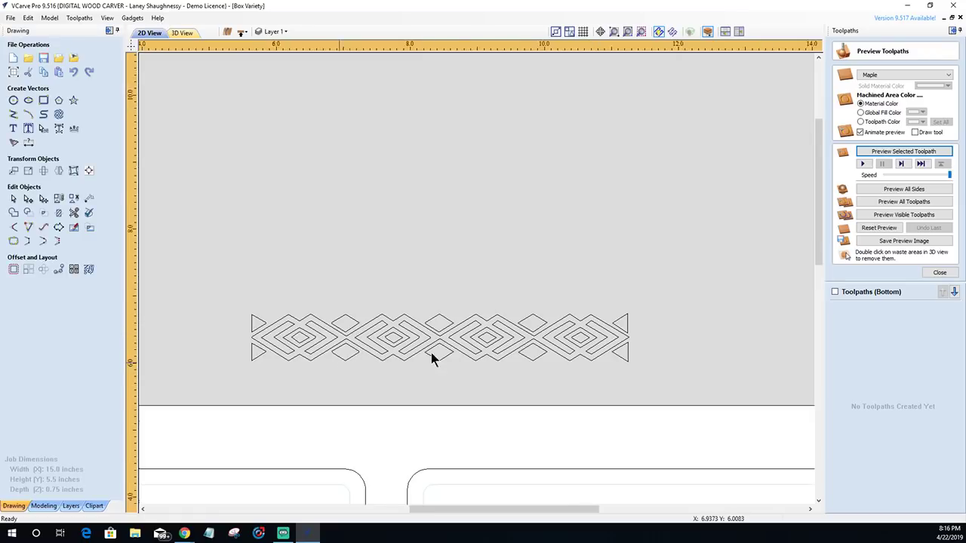
scroll(360, 361, down, 2)
scroll(288, 384, up, 3)
scroll(287, 363, down, 1)
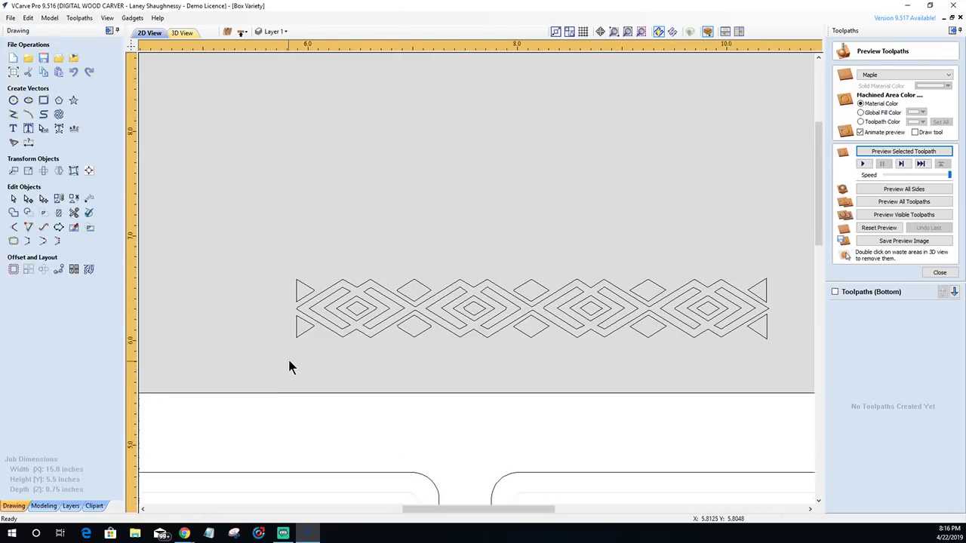
scroll(573, 341, up, 2)
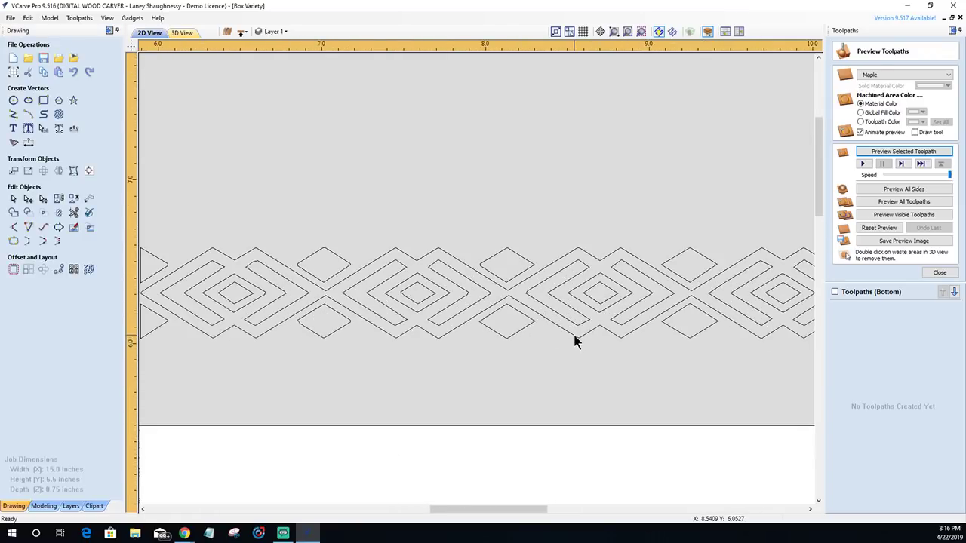
scroll(573, 339, down, 1)
scroll(377, 329, up, 3)
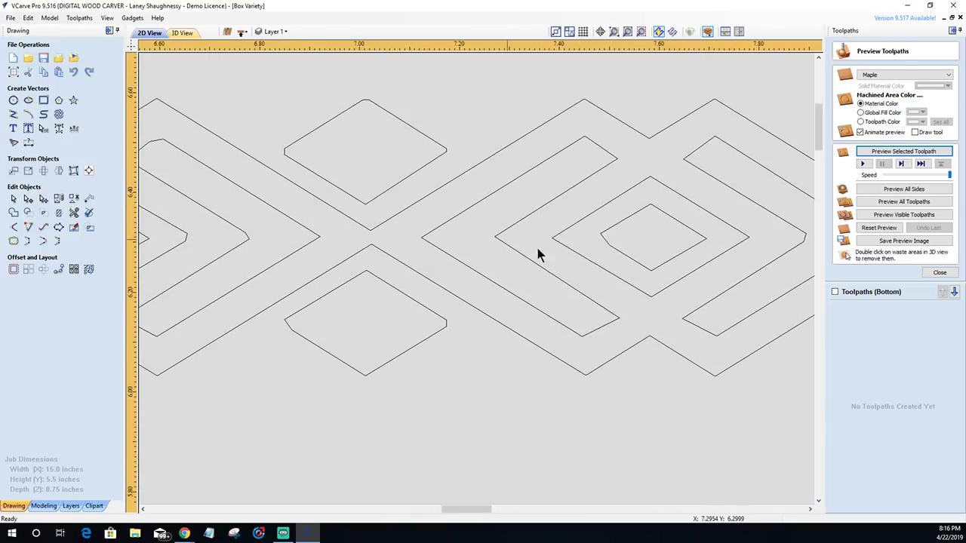
scroll(664, 317, down, 8)
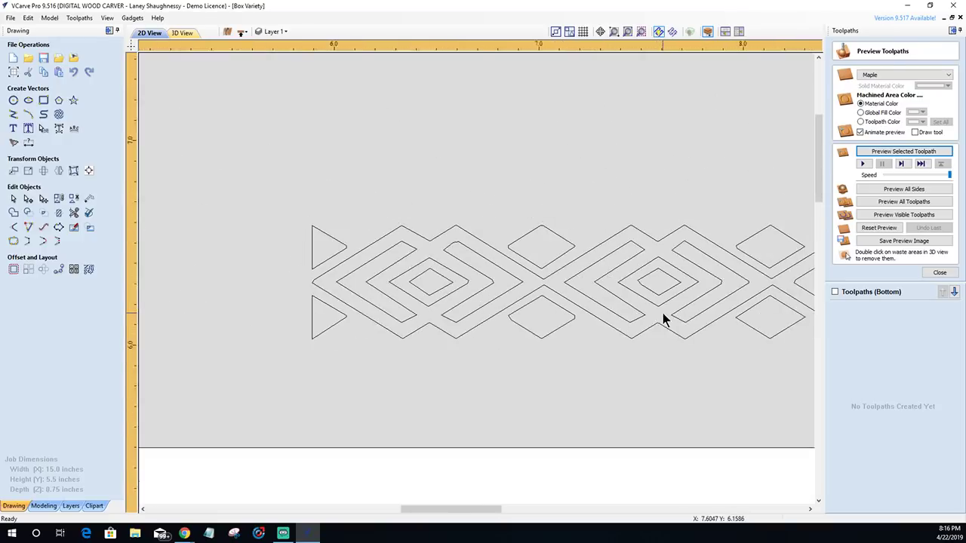
drag(503, 209, 668, 261)
scroll(639, 248, up, 2)
- Join the border's four open vectors at 0.004 tolerance, leaving 27 closed shapes
scroll(639, 247, up, 2)
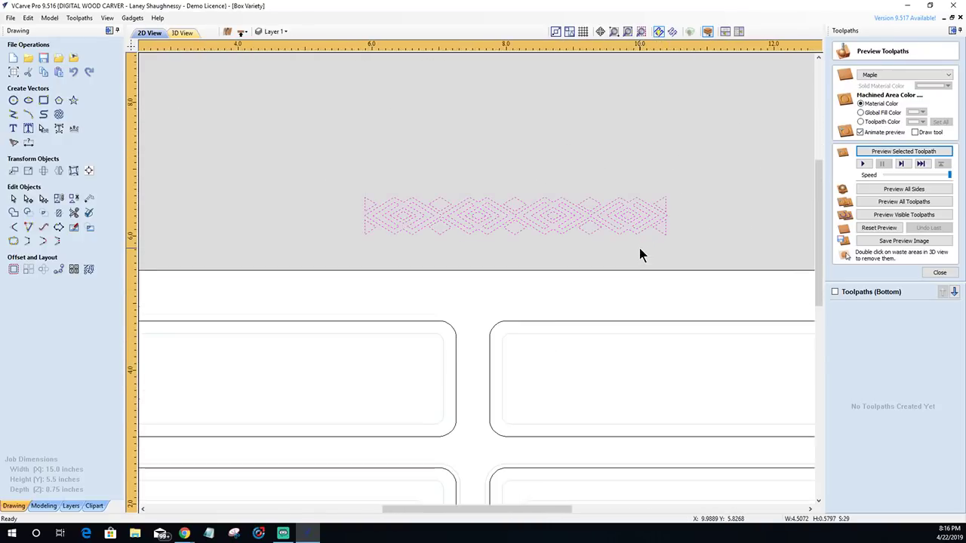
click(14, 241)
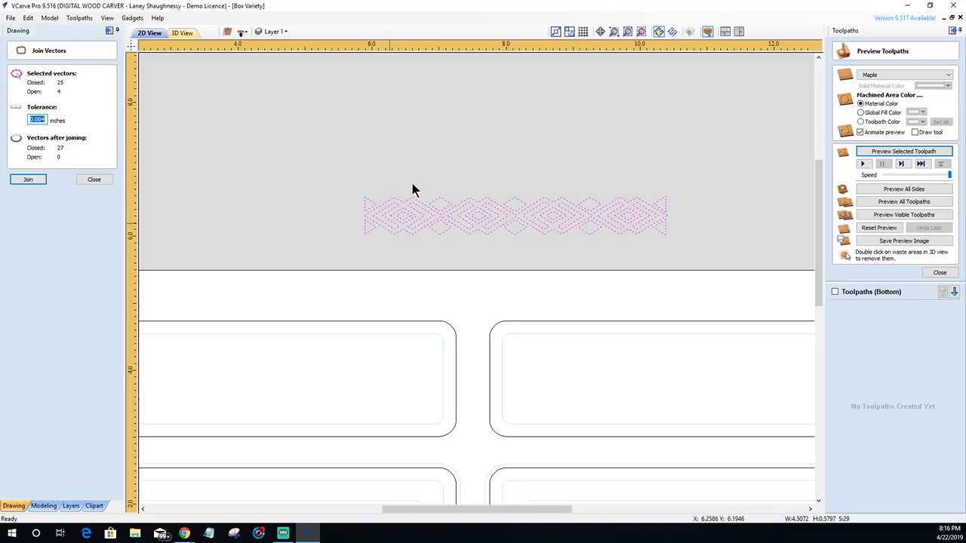
scroll(515, 248, up, 2)
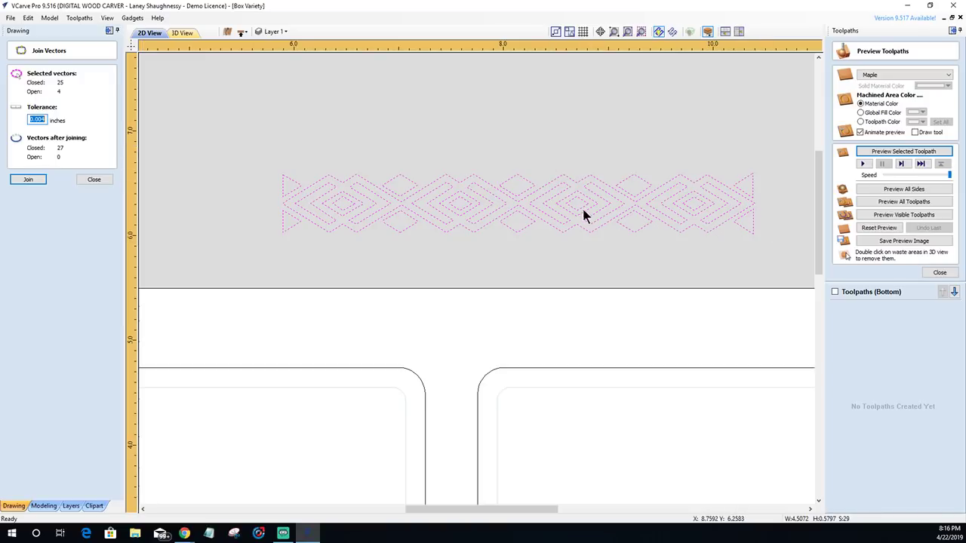
click(29, 180)
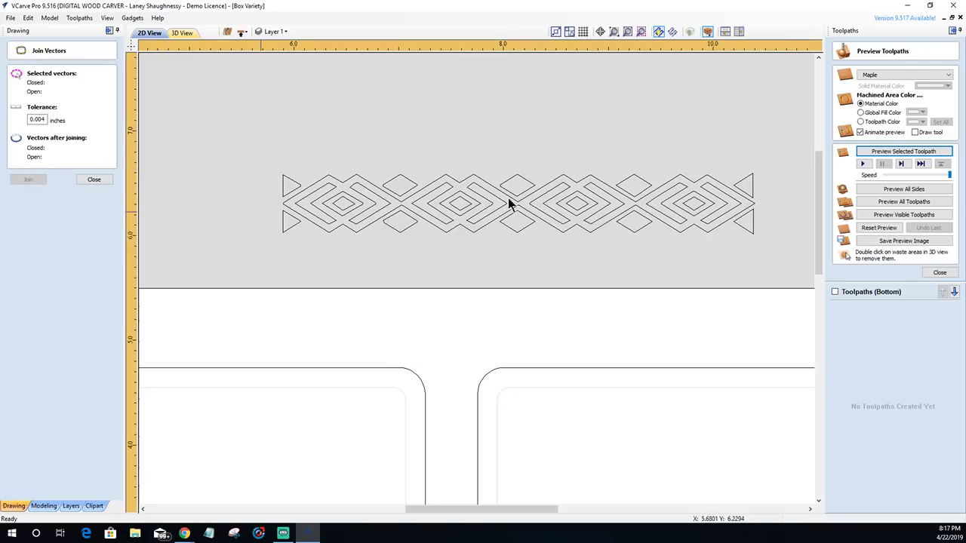
click(94, 179)
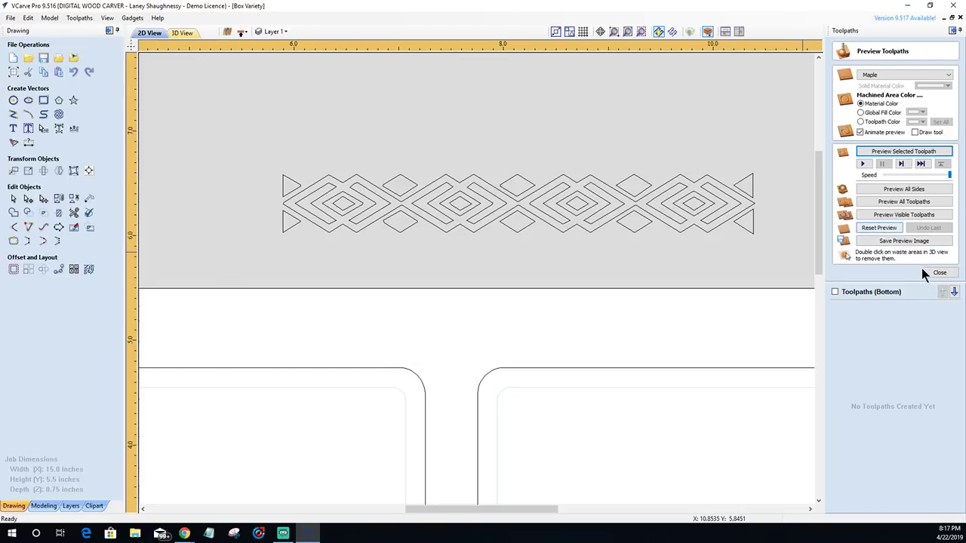
- Select the diamond border pattern and drag it into the top-left rounded panel
scroll(681, 237, down, 3)
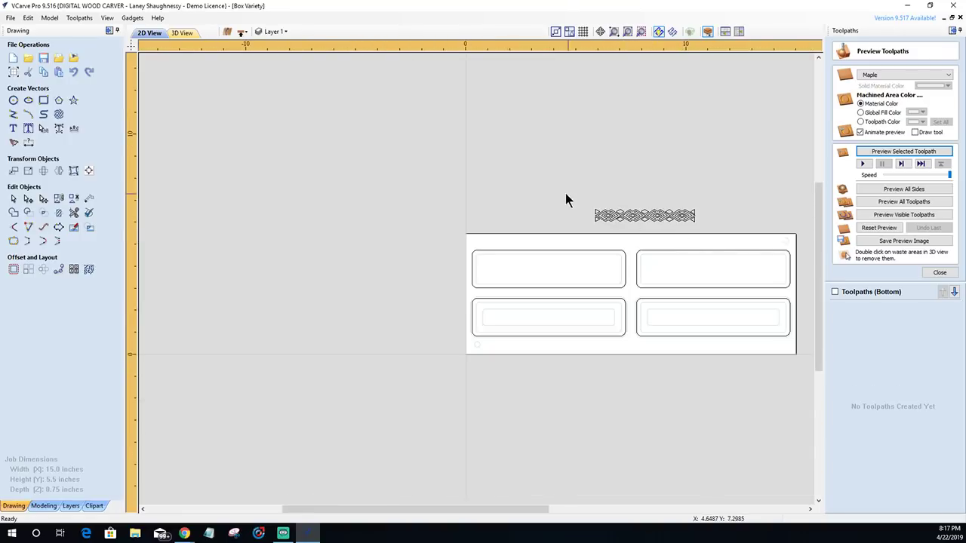
drag(731, 242, 729, 241)
scroll(660, 228, up, 2)
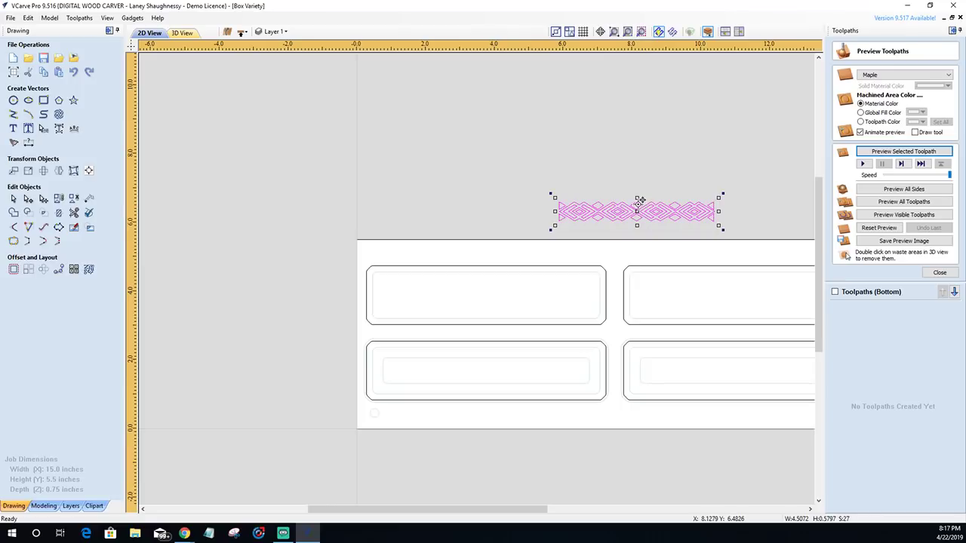
drag(643, 208, 431, 296)
scroll(483, 301, up, 3)
scroll(487, 305, down, 2)
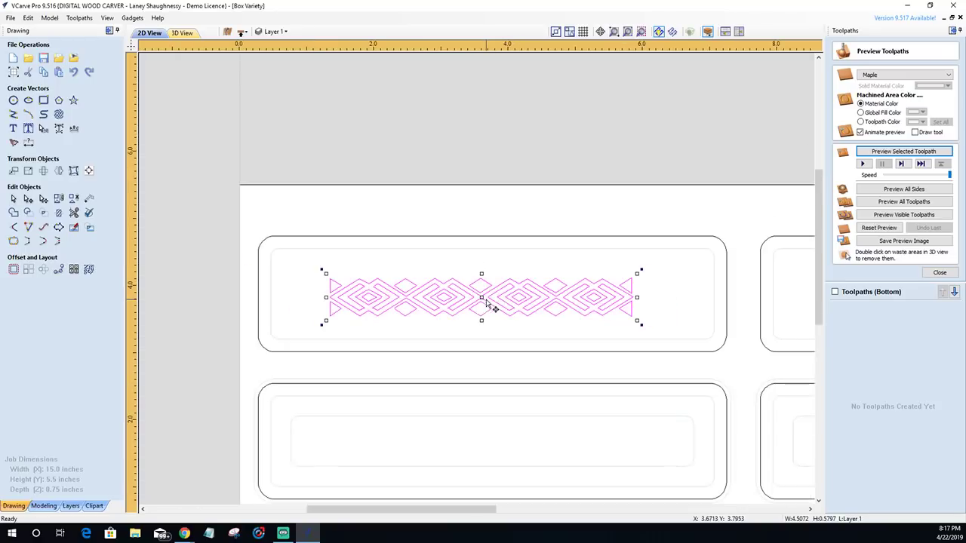
- Select the pattern with the panel outline and centre it using Alignment Tools
shift+click(464, 237)
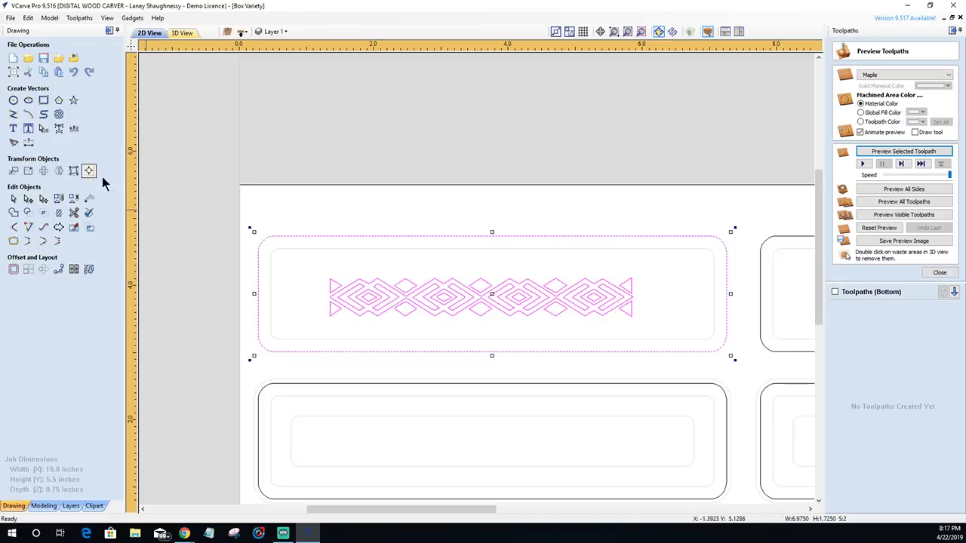
click(302, 286)
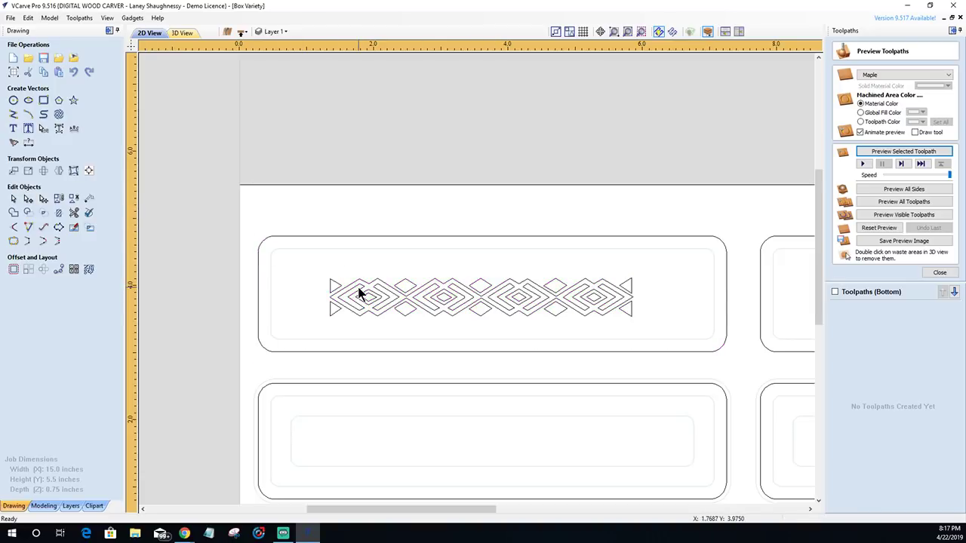
click(356, 287)
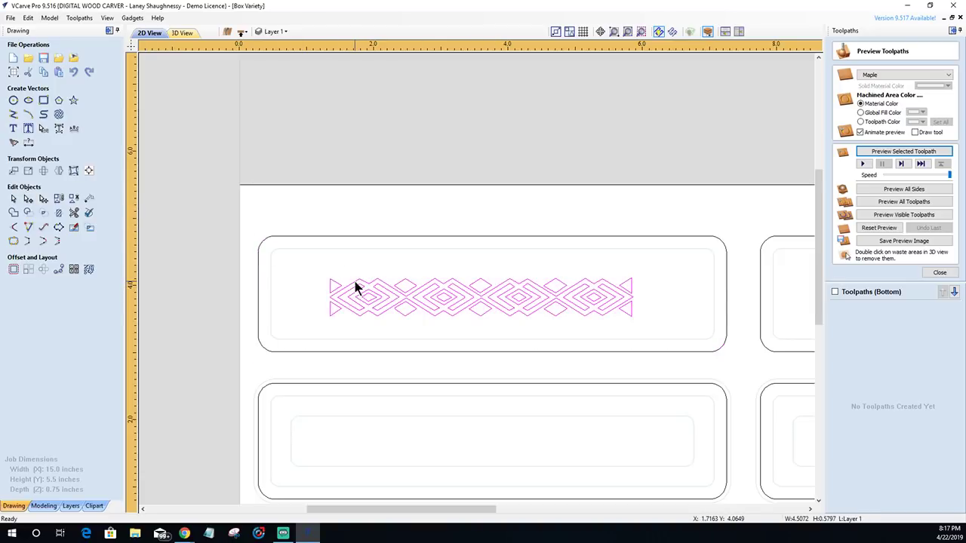
shift+click(371, 238)
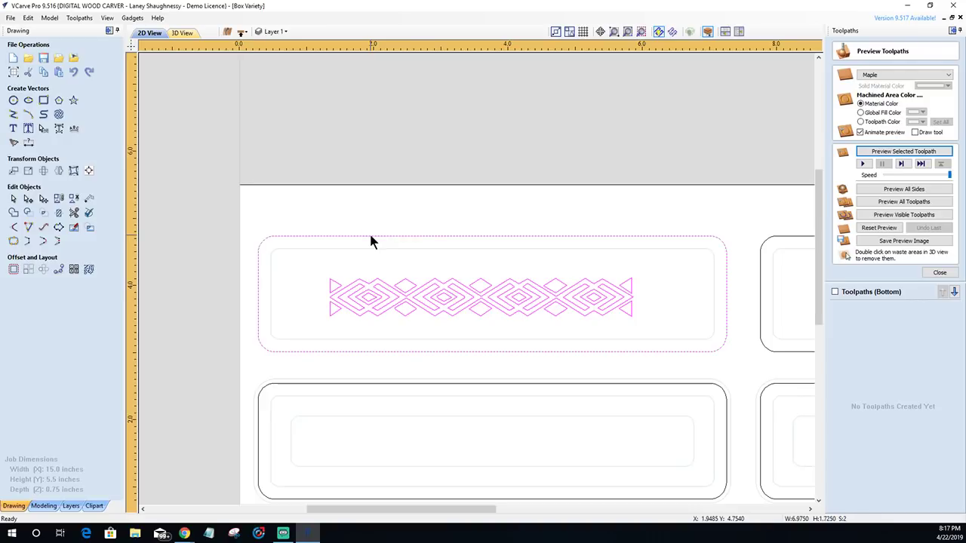
click(88, 171)
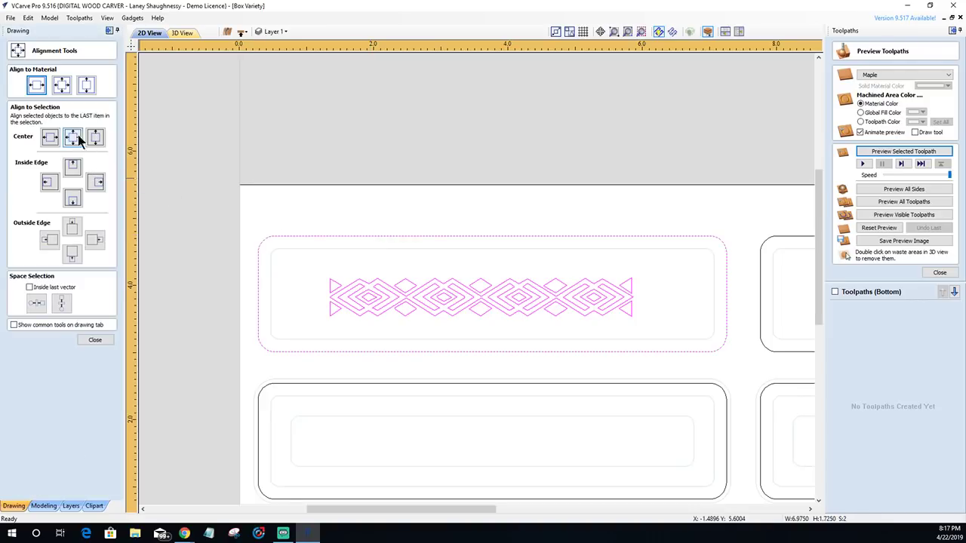
click(73, 138)
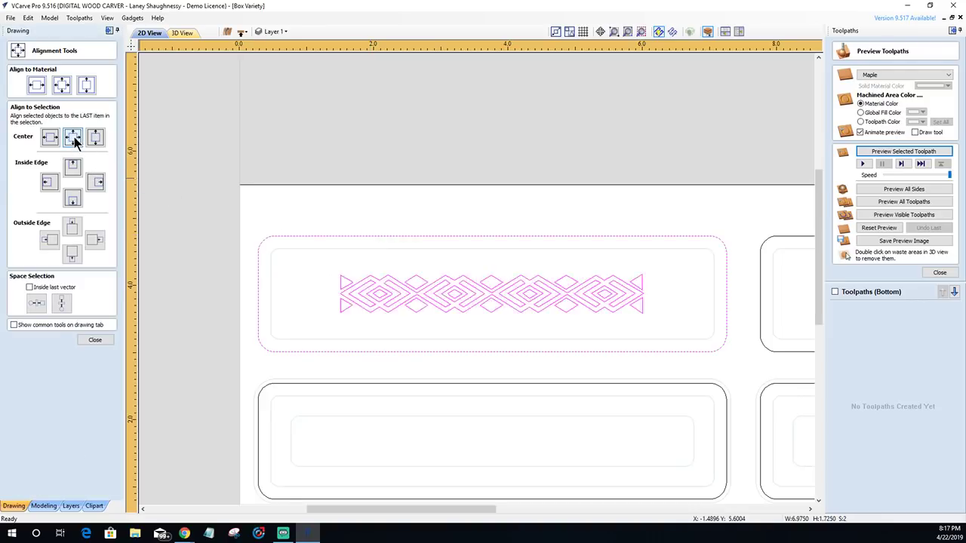
click(94, 341)
- Scale the diamond border up by its corner to nearly fill the panel's inner outline
click(300, 276)
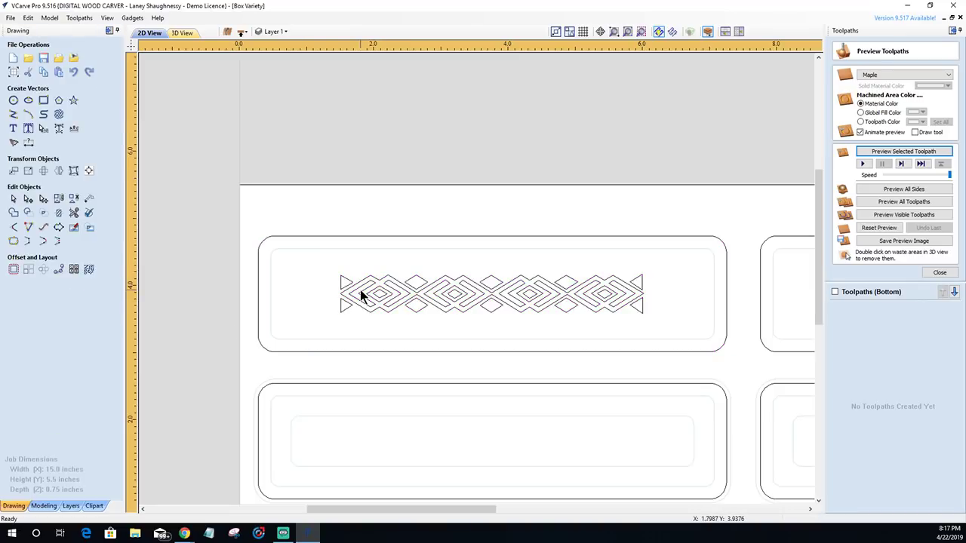
click(357, 284)
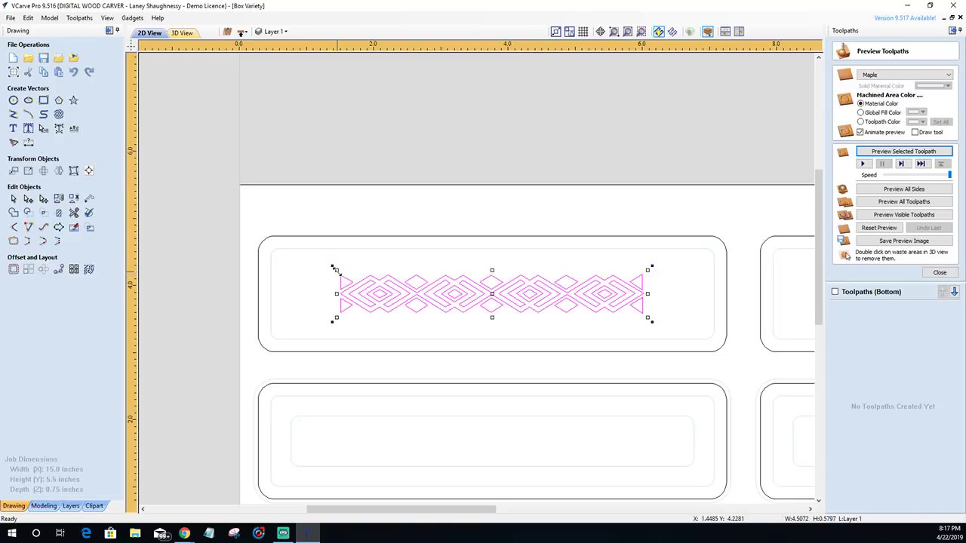
drag(333, 268, 331, 266)
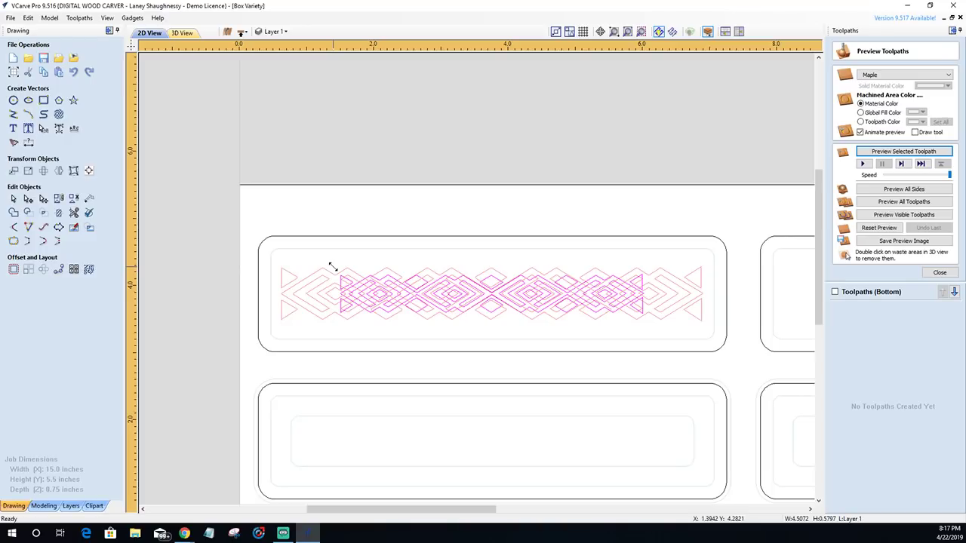
drag(332, 266, 333, 270)
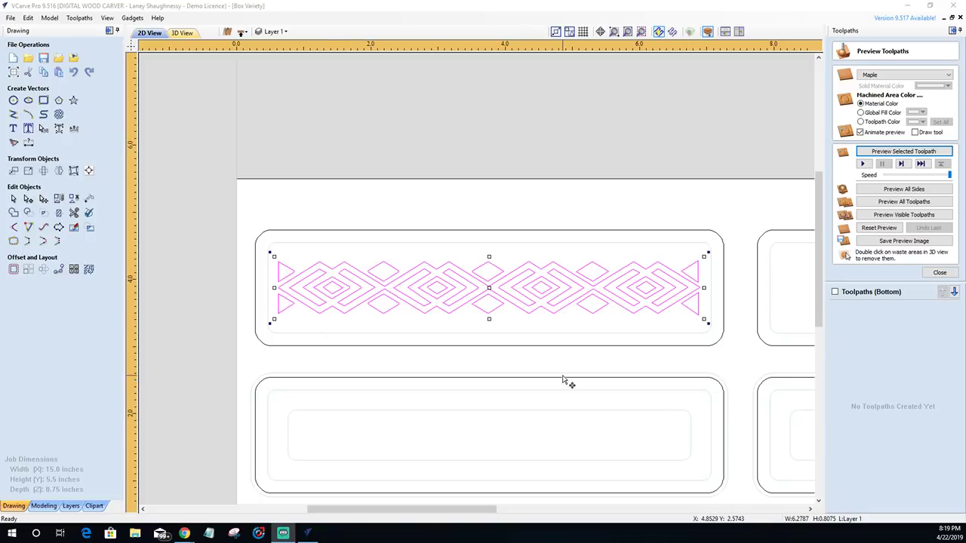
- Draw a 5 × 1 inch rounded rectangle around the diamond border
scroll(567, 381, up, 1)
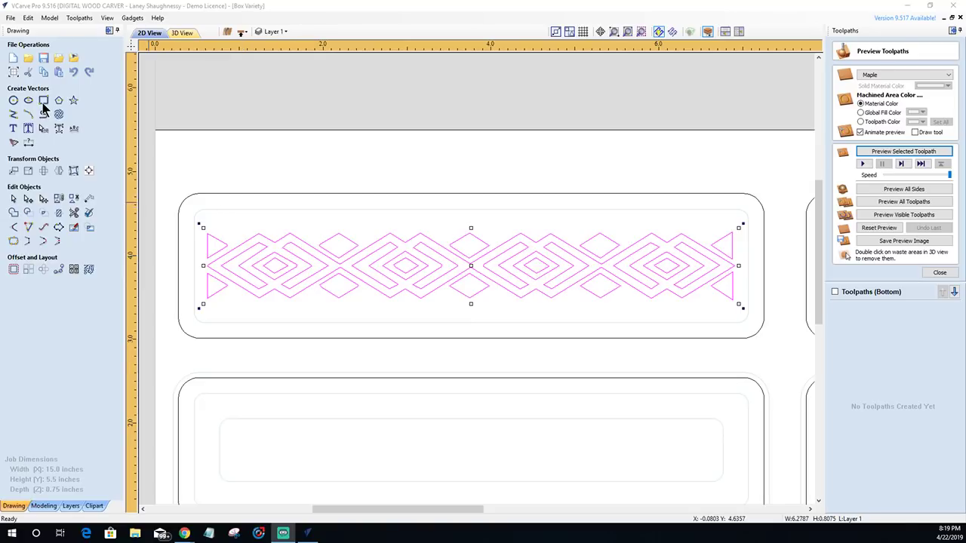
click(43, 104)
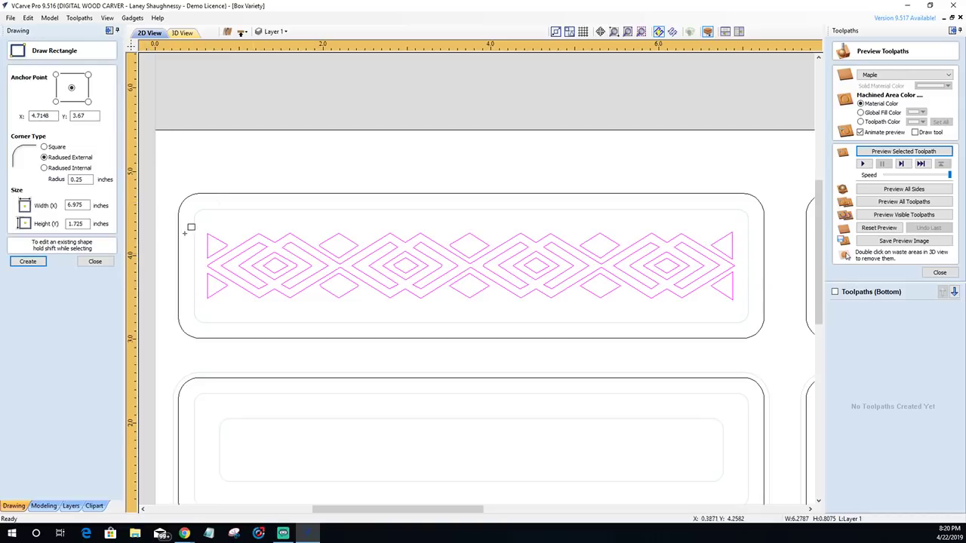
shift+click(469, 266)
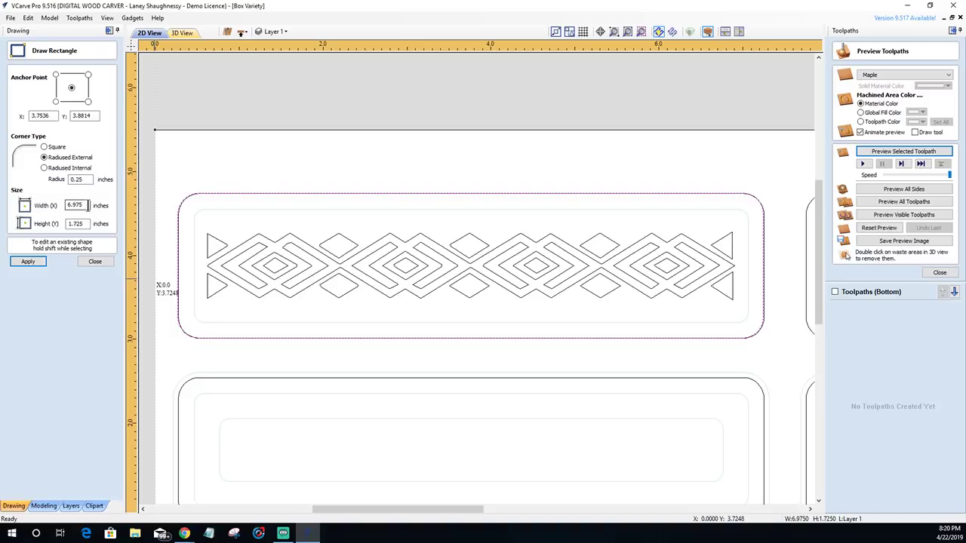
double_click(88, 205)
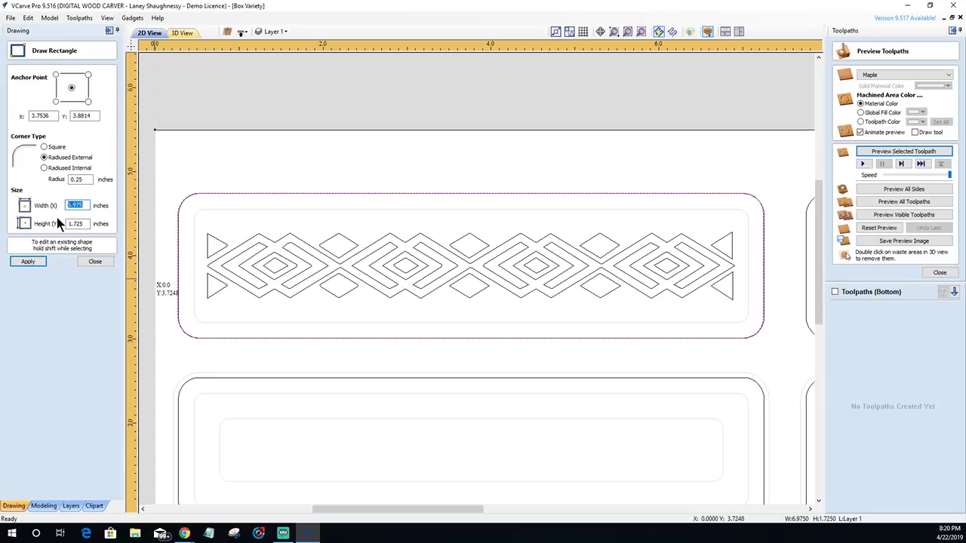
text(5)
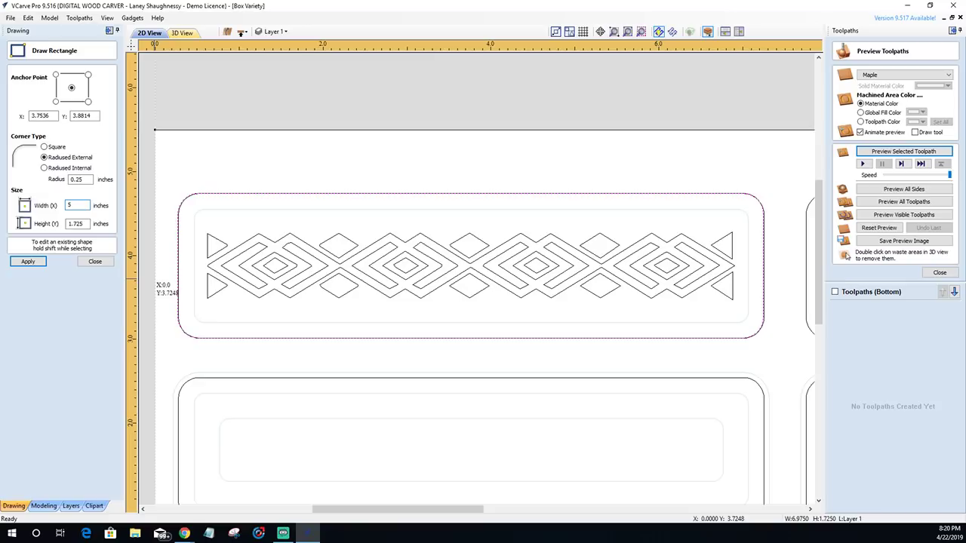
double_click(79, 223)
text(1)
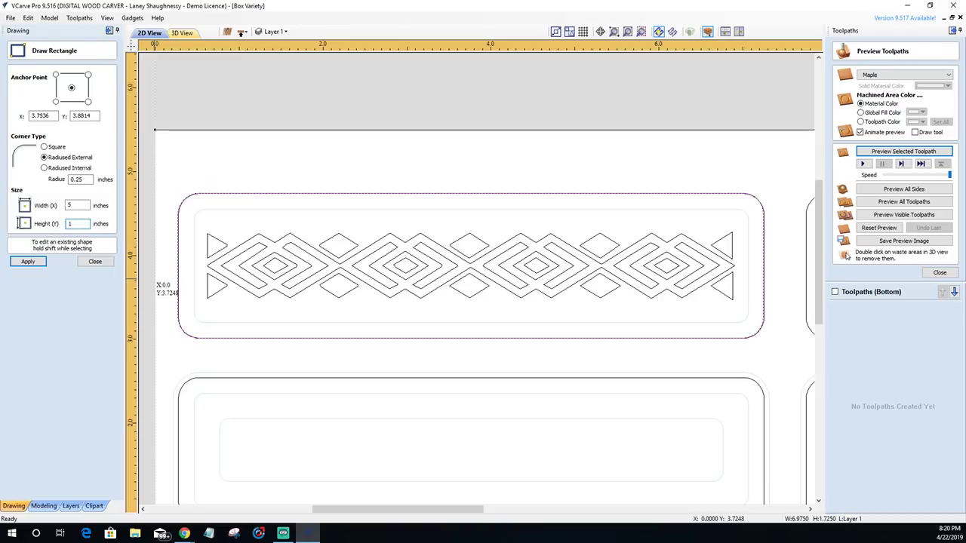
click(38, 262)
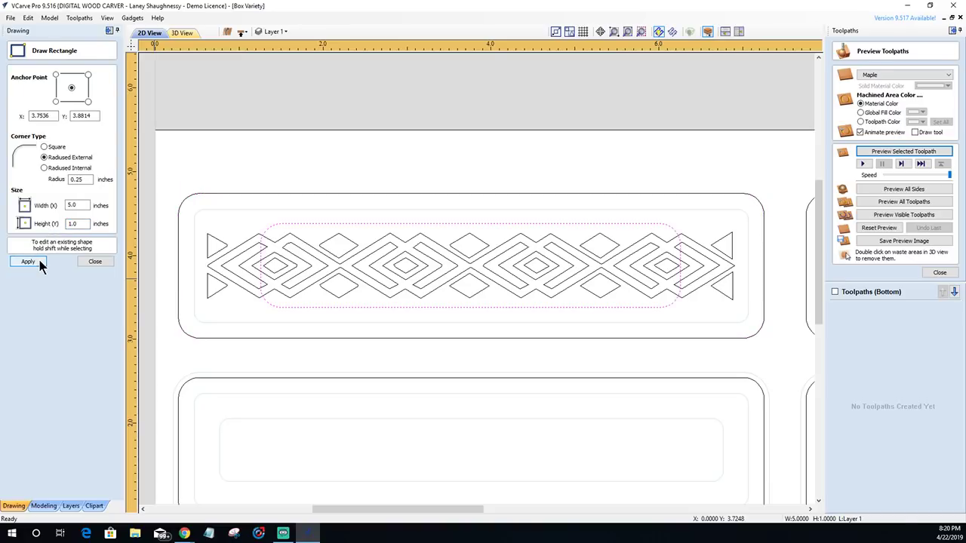
- Widen the rounded rectangle to 5.75 inches and finish drawing
double_click(78, 202)
text(6.75)
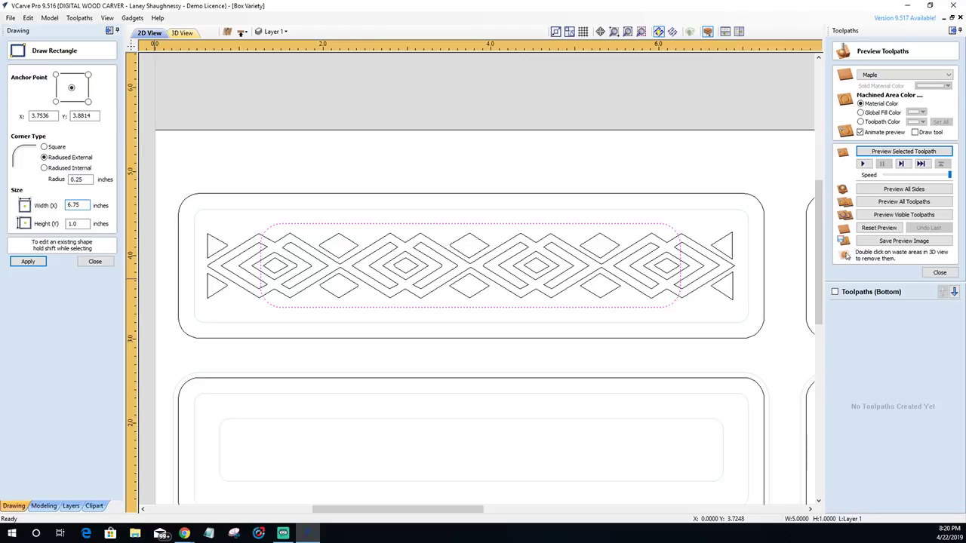
drag(73, 204, 54, 205)
drag(79, 224, 22, 237)
click(26, 262)
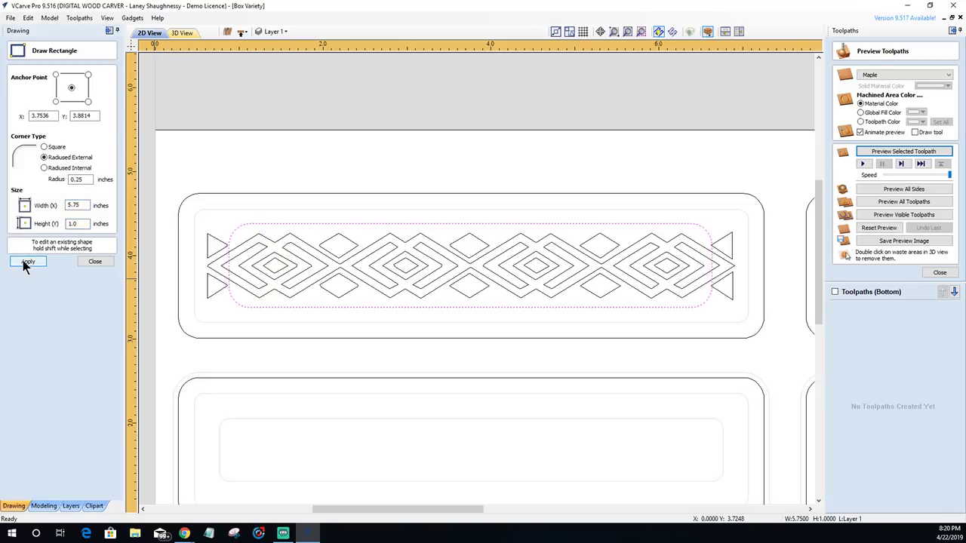
drag(80, 206, 26, 214)
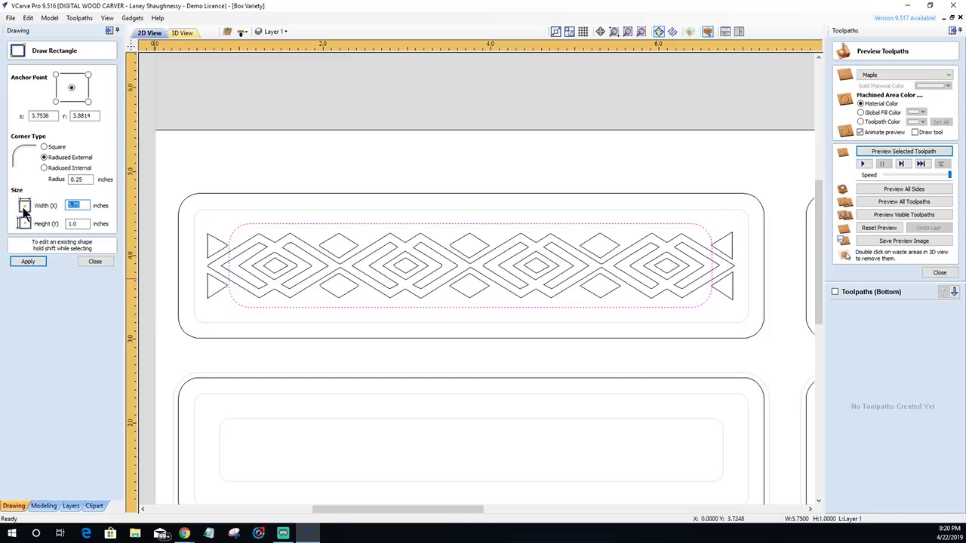
click(92, 261)
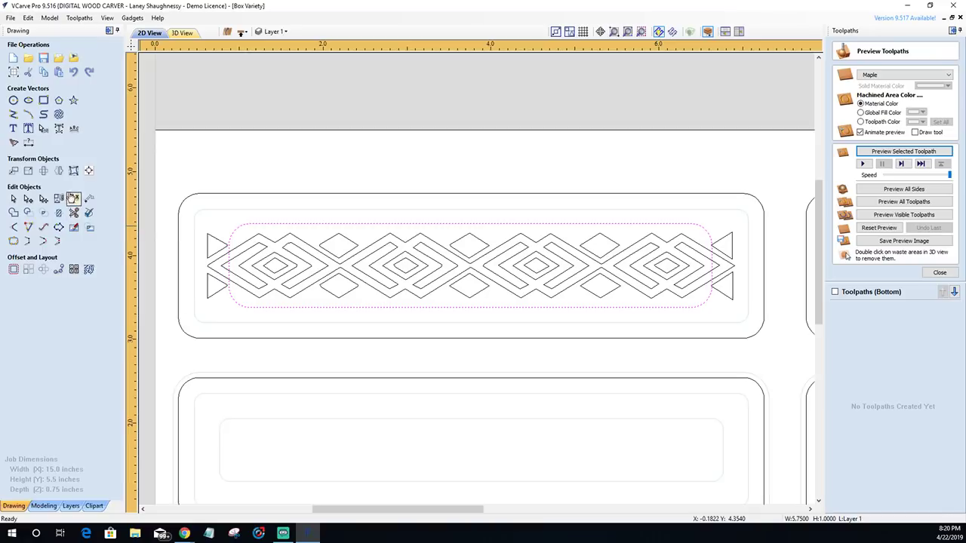
- Widen the outline around the pattern to 6.5 inches, trying 6.375 first
click(43, 100)
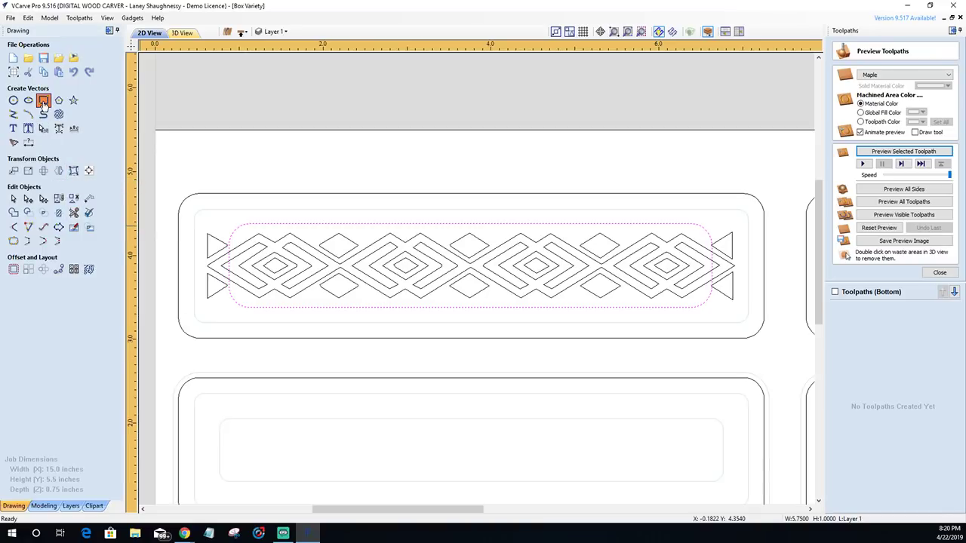
click(69, 206)
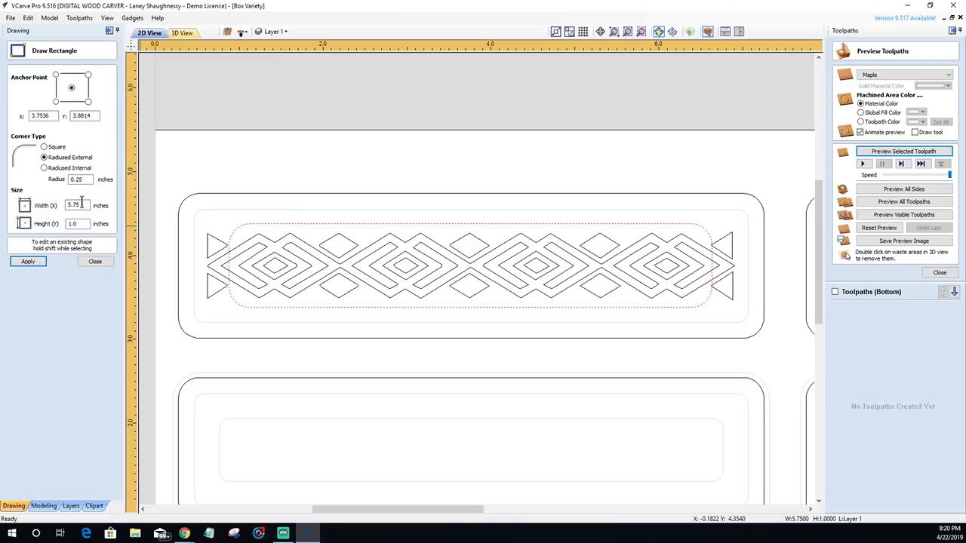
drag(83, 206, 42, 208)
text(6.375)
click(28, 262)
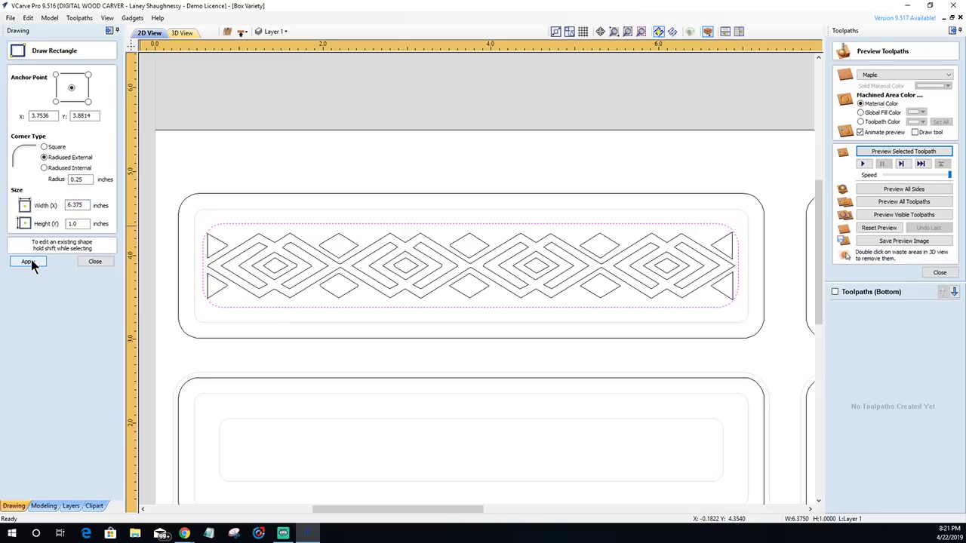
drag(89, 205, 66, 205)
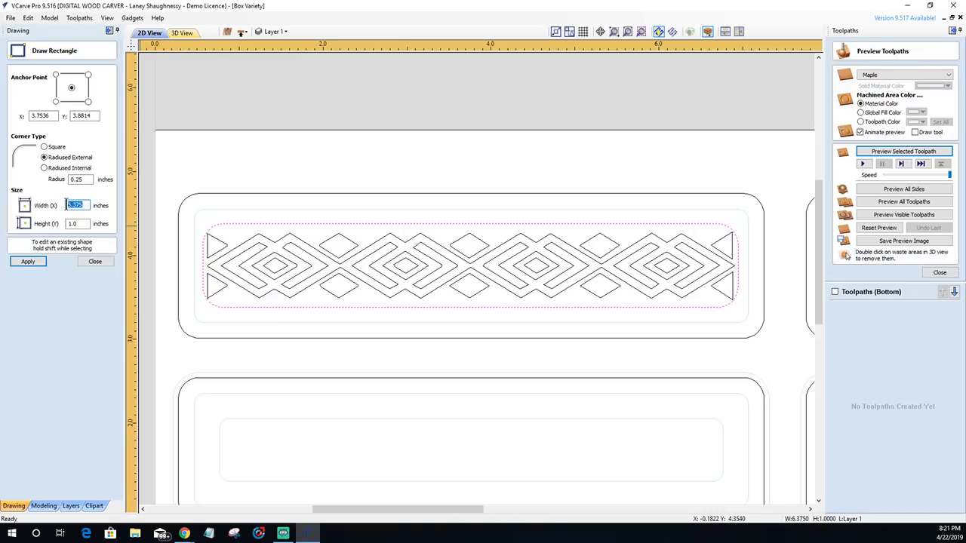
text(6.5)
click(40, 264)
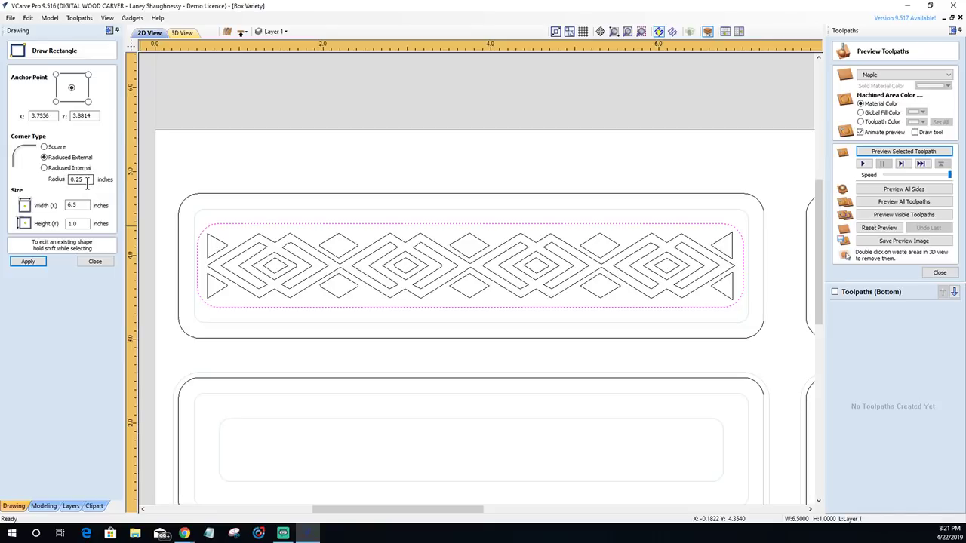
- Give the 6.5-inch outline square corners
click(44, 148)
click(39, 260)
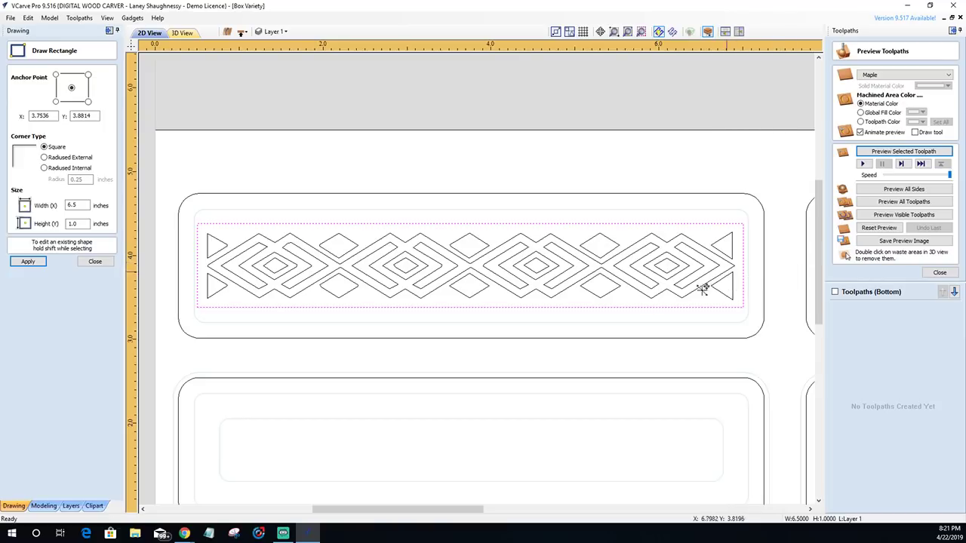
click(95, 262)
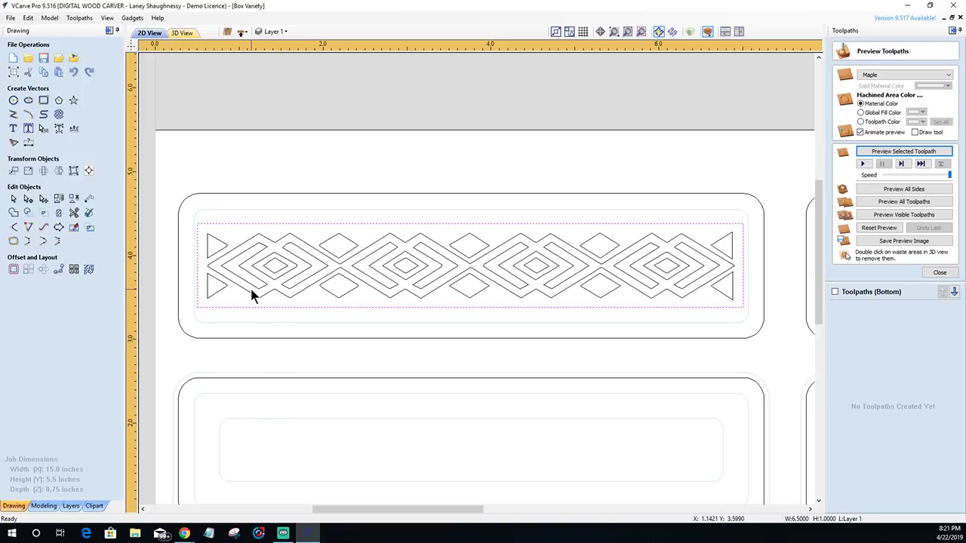
- Zoom the 2D view out and back in, then close the Preview Toolpaths panel
scroll(259, 310, down, 1)
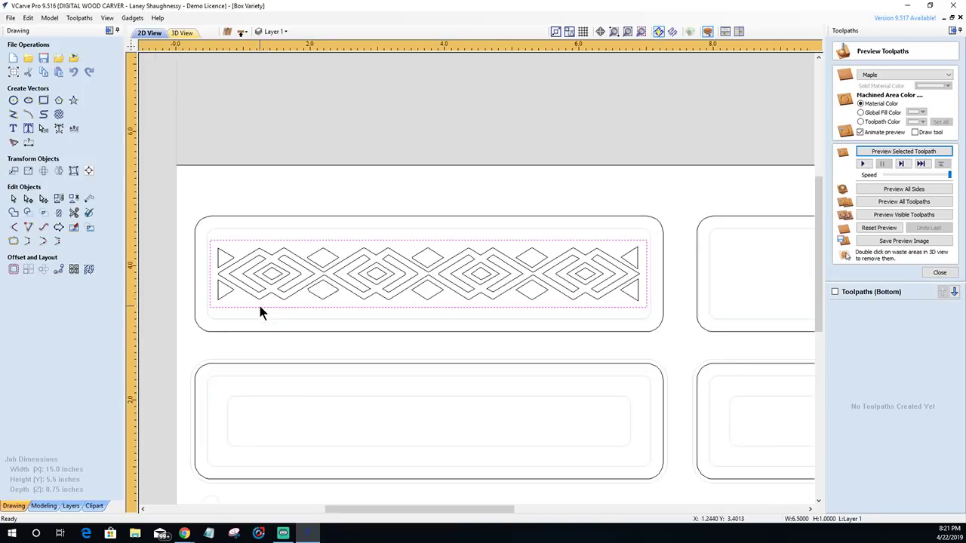
scroll(258, 302, up, 1)
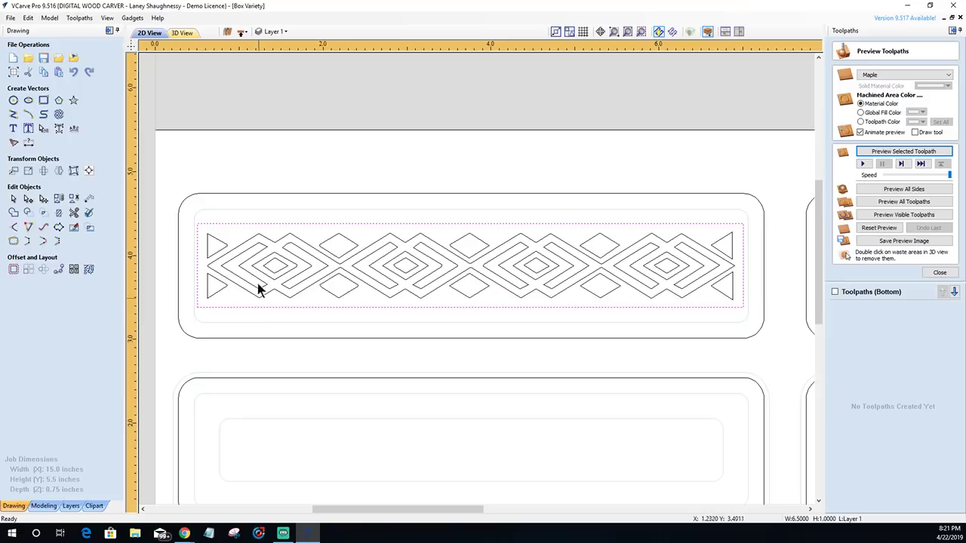
scroll(440, 274, down, 2)
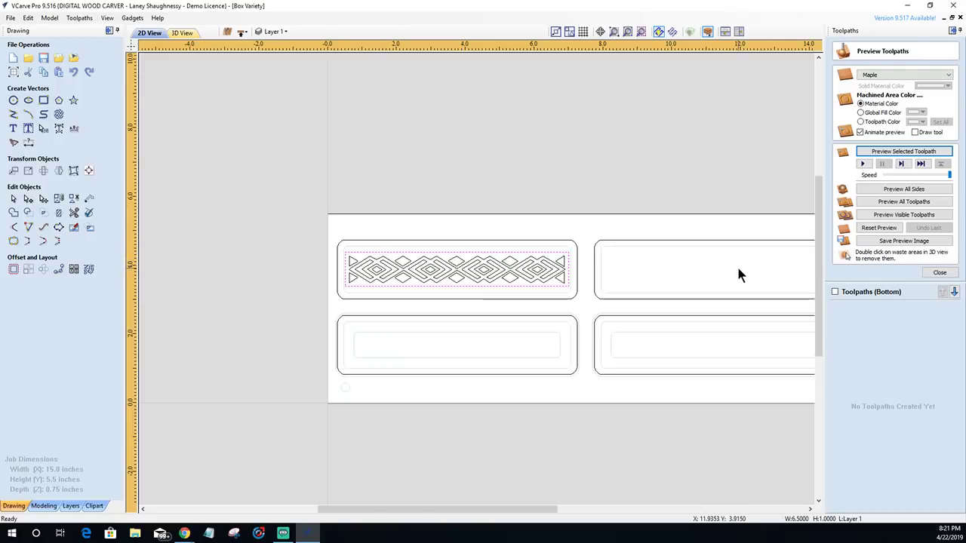
scroll(723, 272, up, 1)
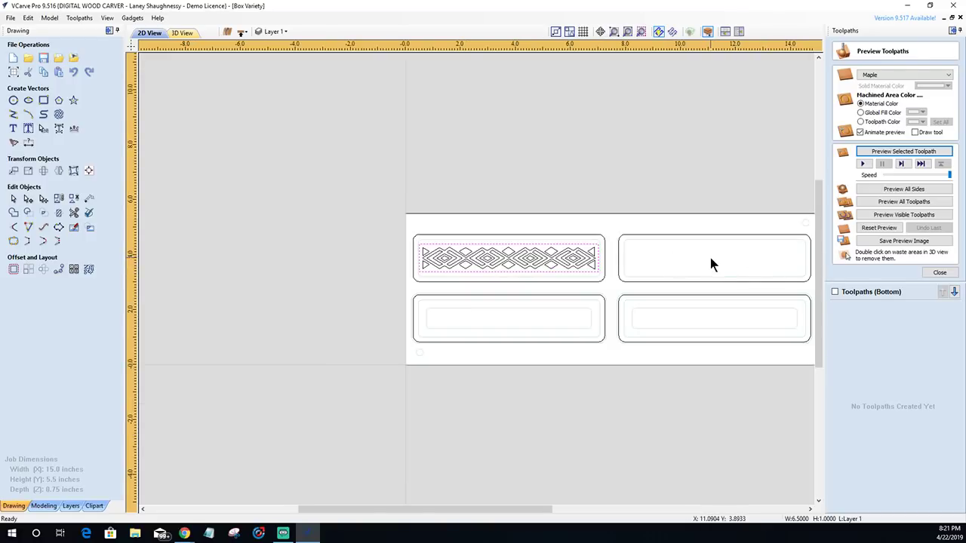
scroll(744, 264, up, 1)
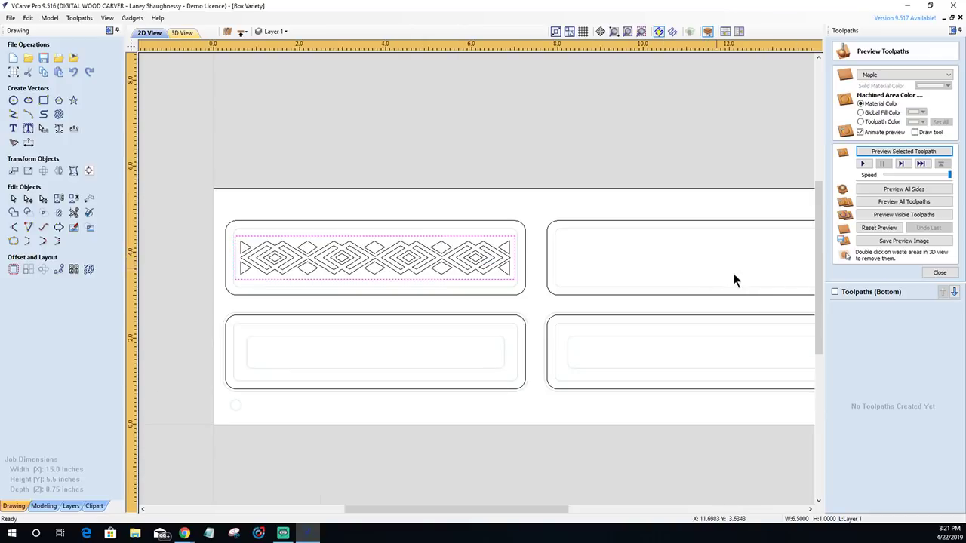
click(940, 273)
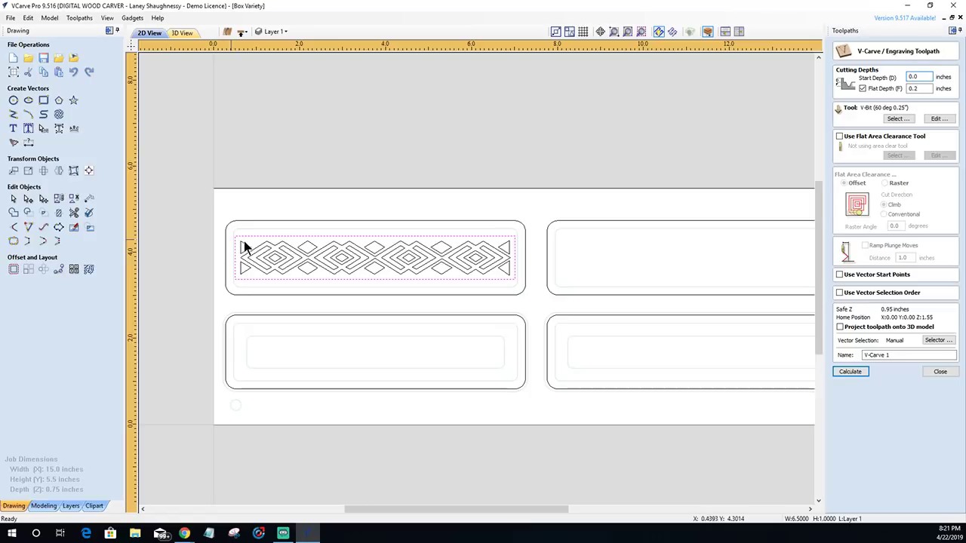
- Select the diamond vectors, turn off Flat Depth, and name the toolpath Box1_LidDesign_60DegVBit
click(517, 280)
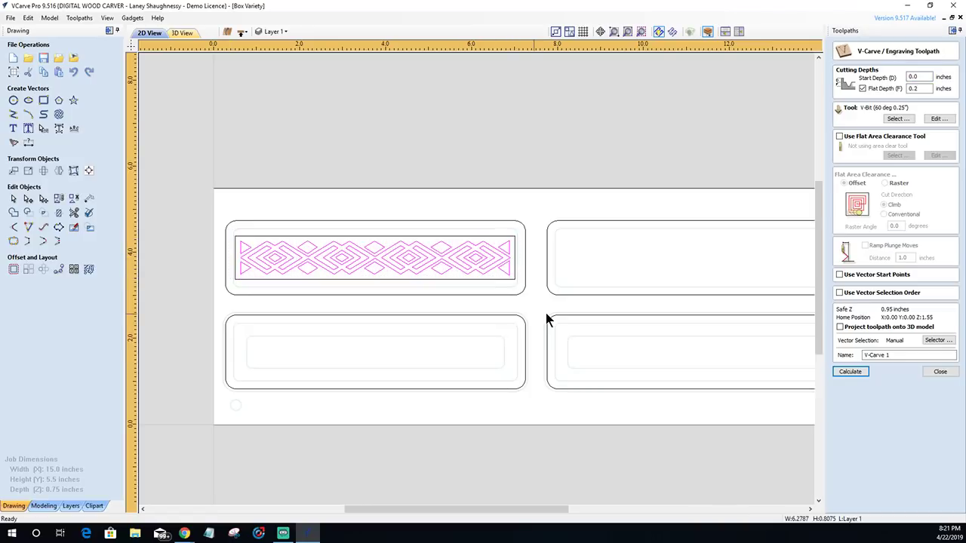
click(864, 89)
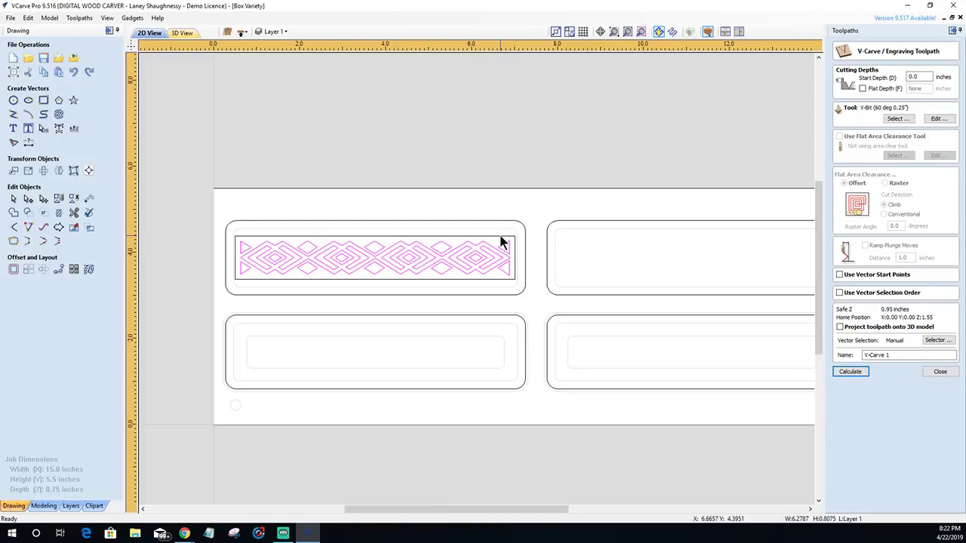
click(896, 120)
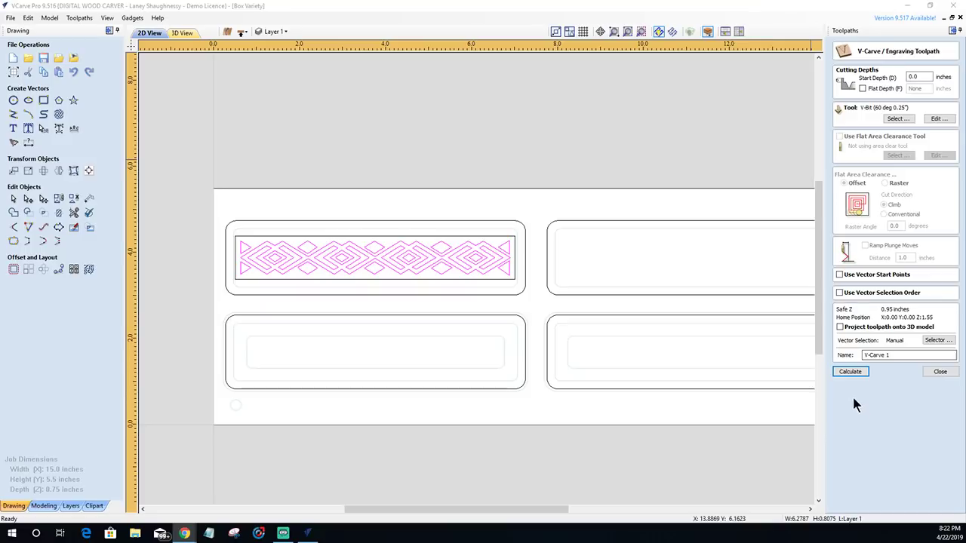
drag(895, 356, 831, 360)
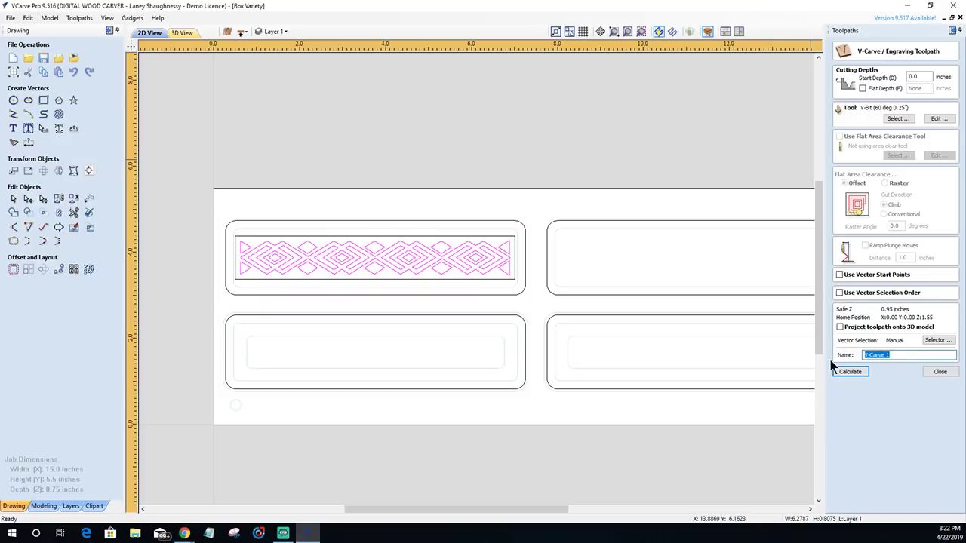
text(Box1)
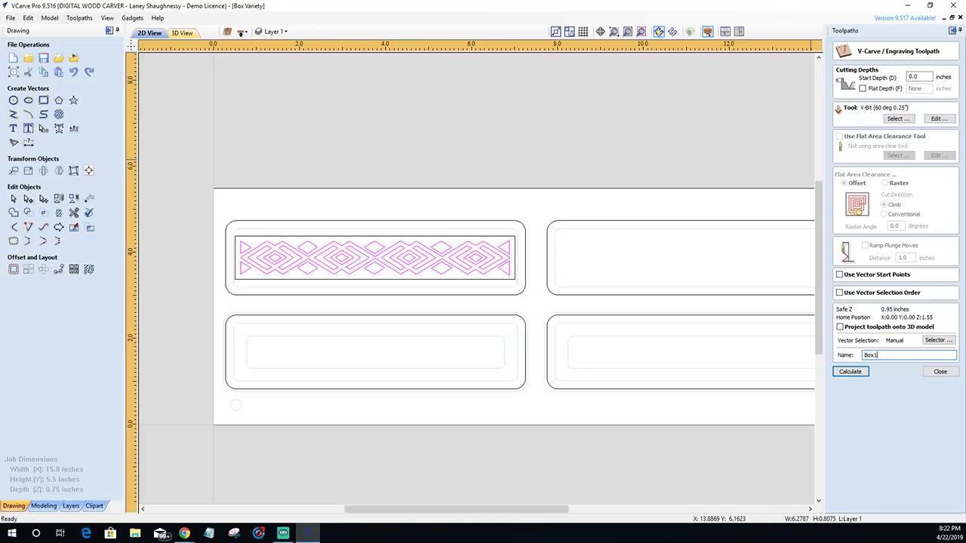
text(_LidDesign_60DegVBit)
- Calculate Box1_LidDesign_60DegVBit, preview it in 3D, then return to 2D and select the lid outline
click(858, 372)
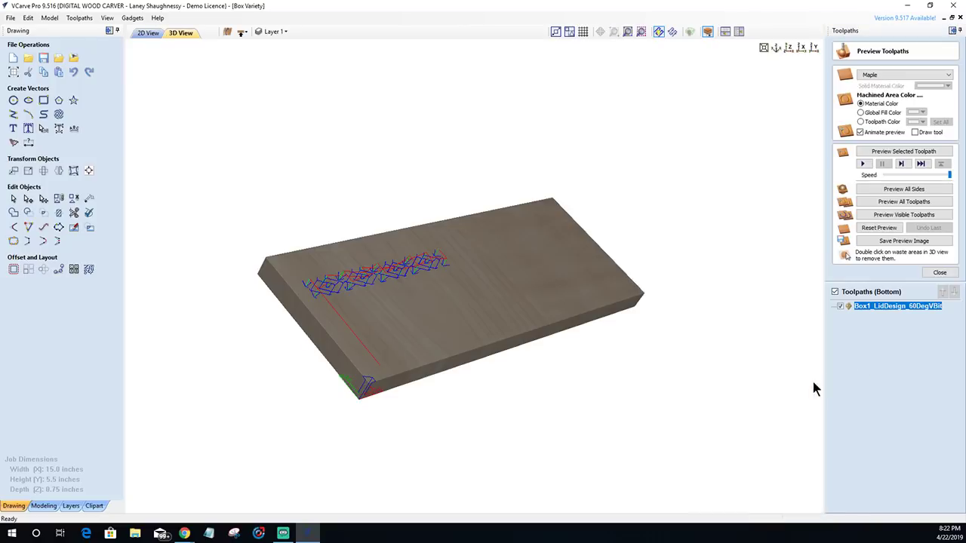
click(895, 151)
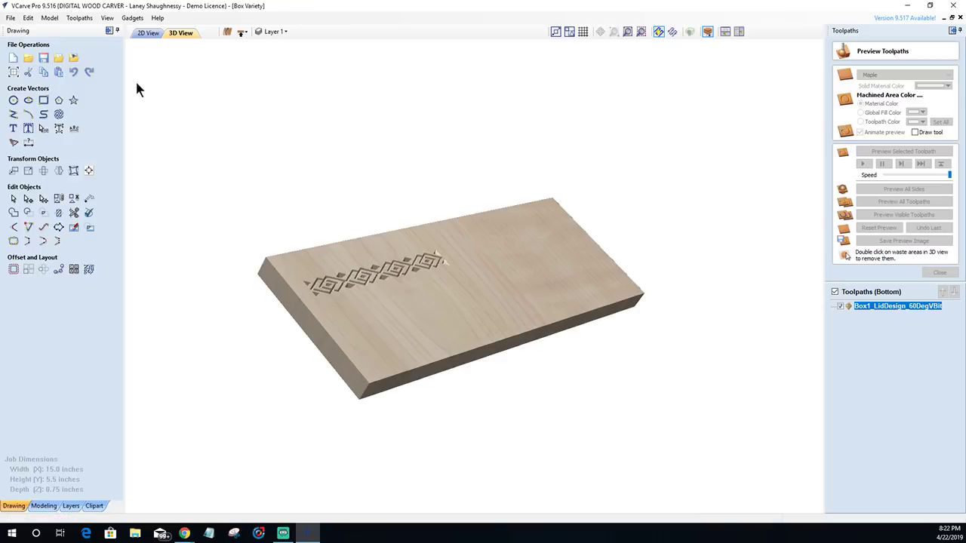
click(156, 31)
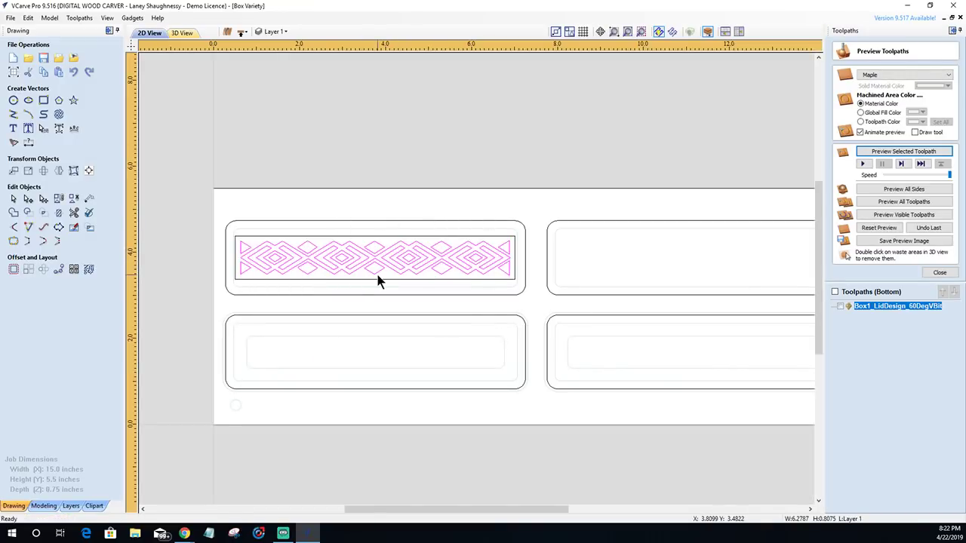
click(406, 223)
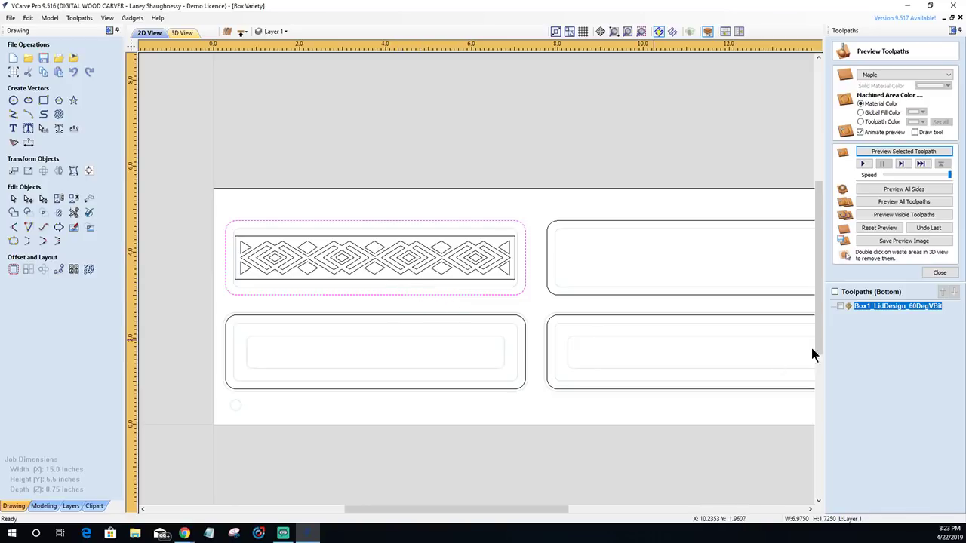
click(939, 274)
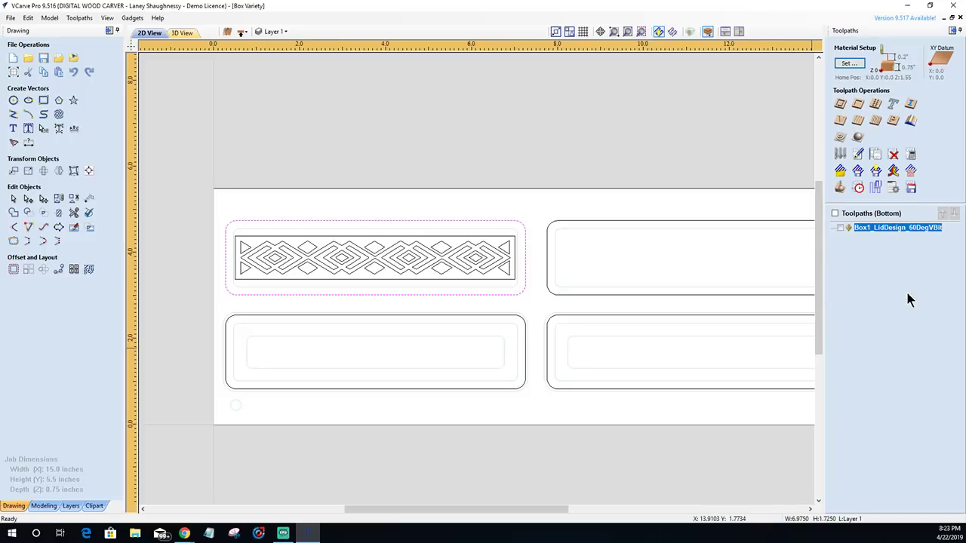
- Set the profile cutout to 0.375-inch cut depth with tabs 0.0625 inches thick
click(840, 105)
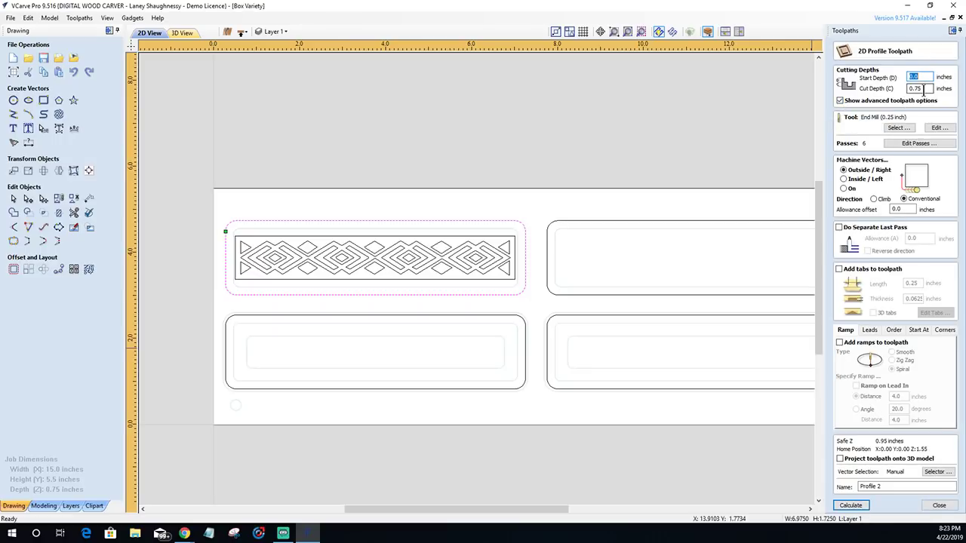
click(927, 89)
text(.375)
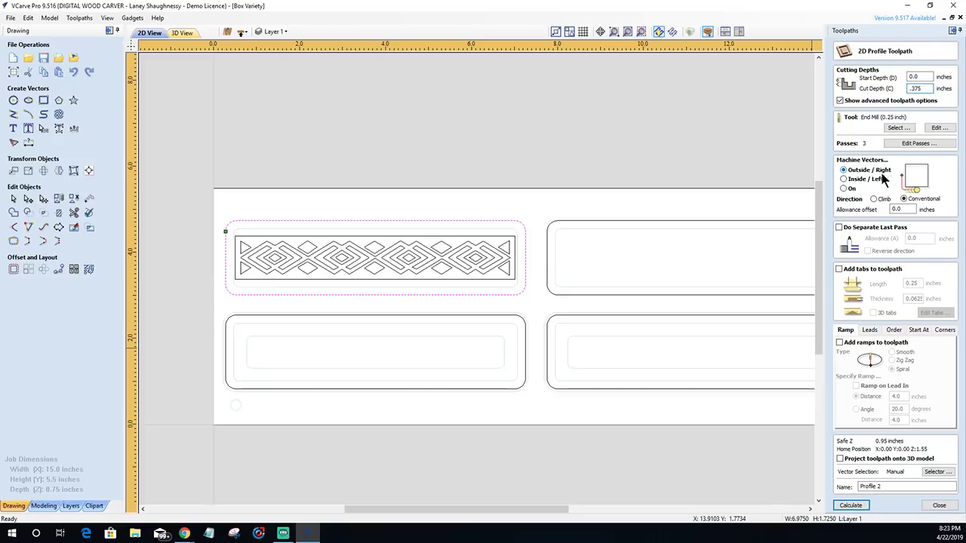
click(839, 269)
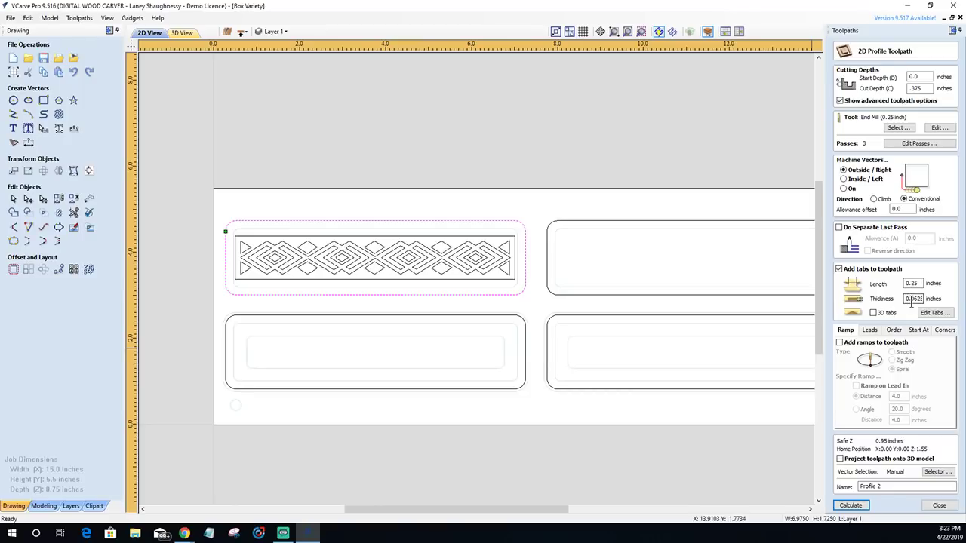
key(Tab)
text(.1)
key(BackSpace)
key(BackSpace)
key(BackSpace)
text(.0625)
- Place two tabs on the lid outline's top edge and two on its bottom edge
click(933, 314)
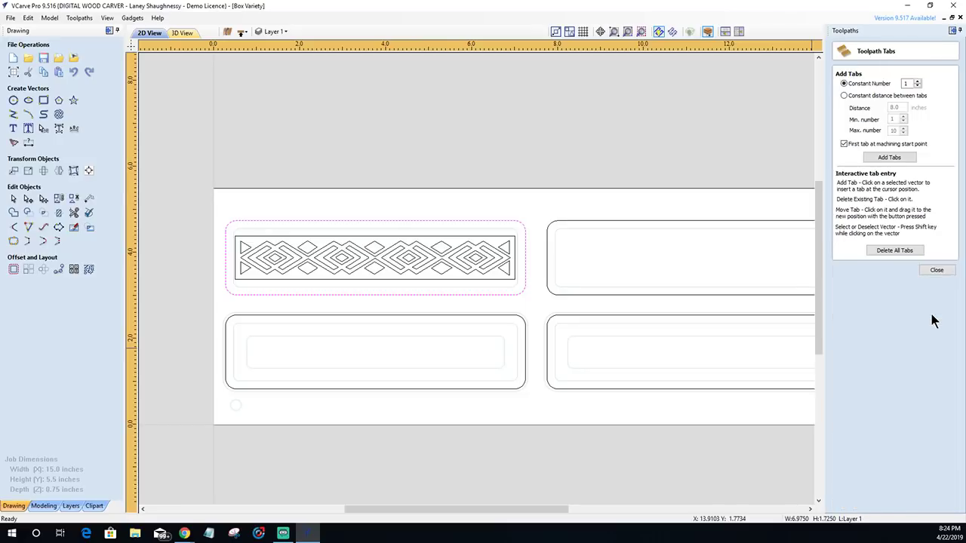
click(281, 220)
click(466, 220)
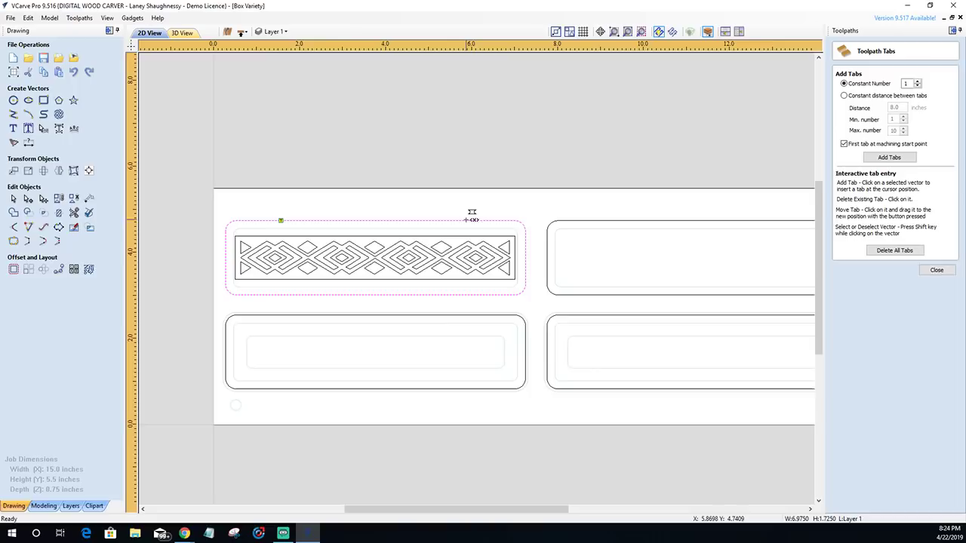
click(458, 295)
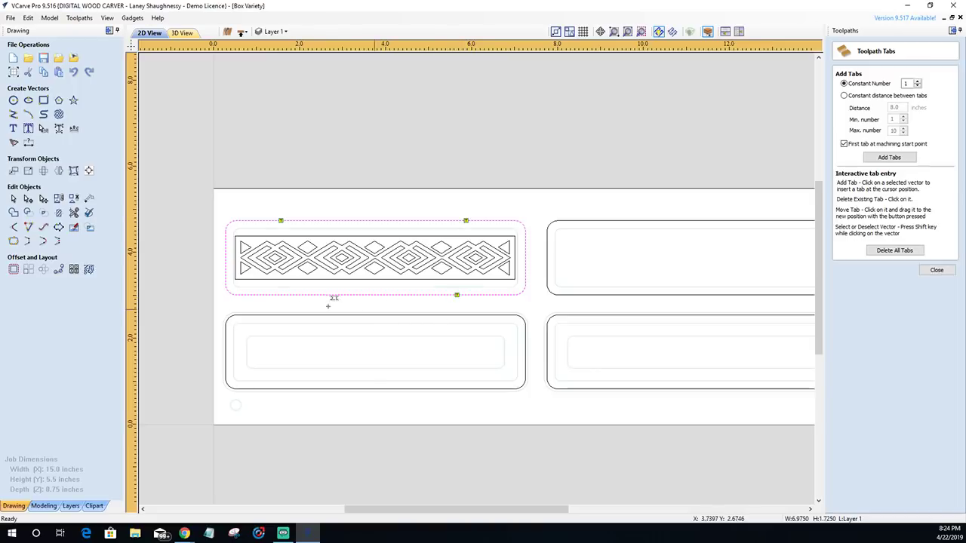
click(284, 295)
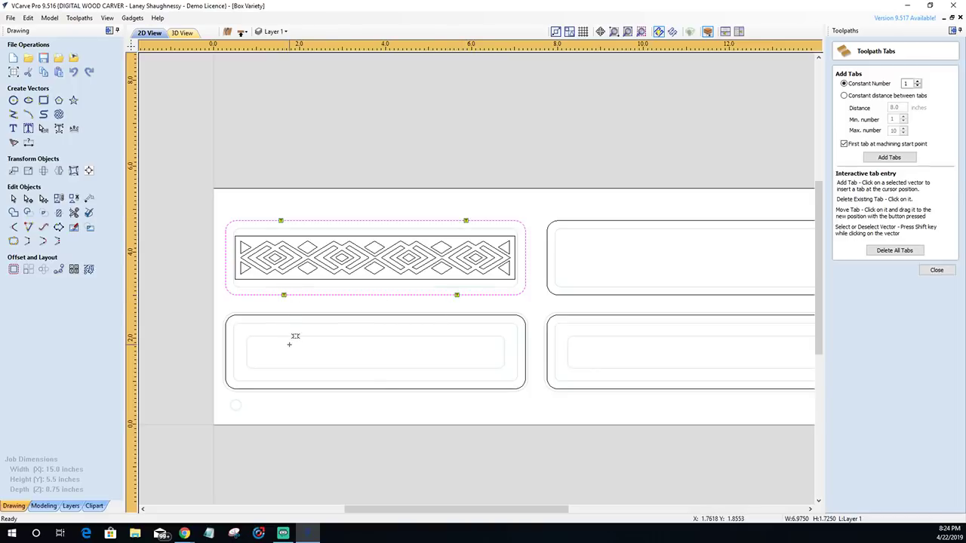
click(935, 271)
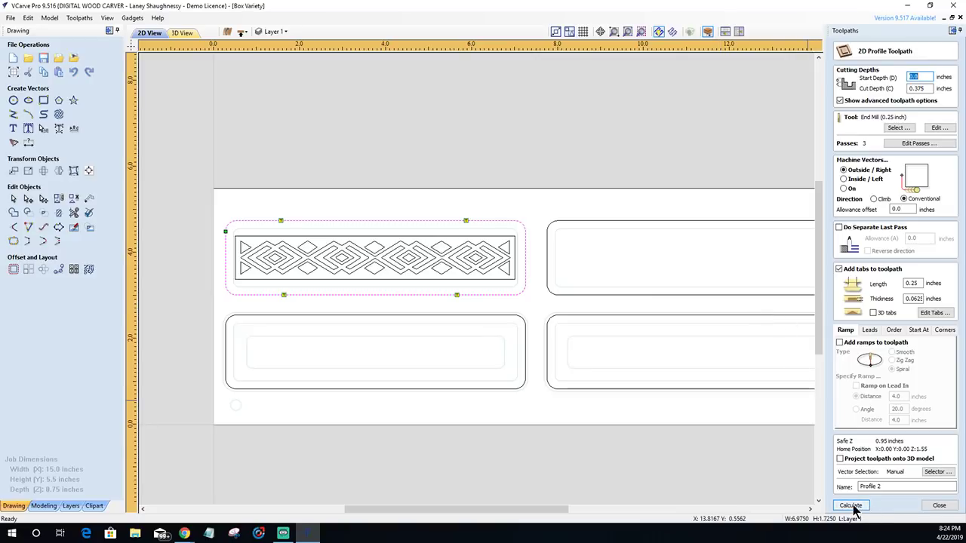
- Enable ramping, confirm the end mill settings, and calculate the Profile 2 cutout
click(840, 342)
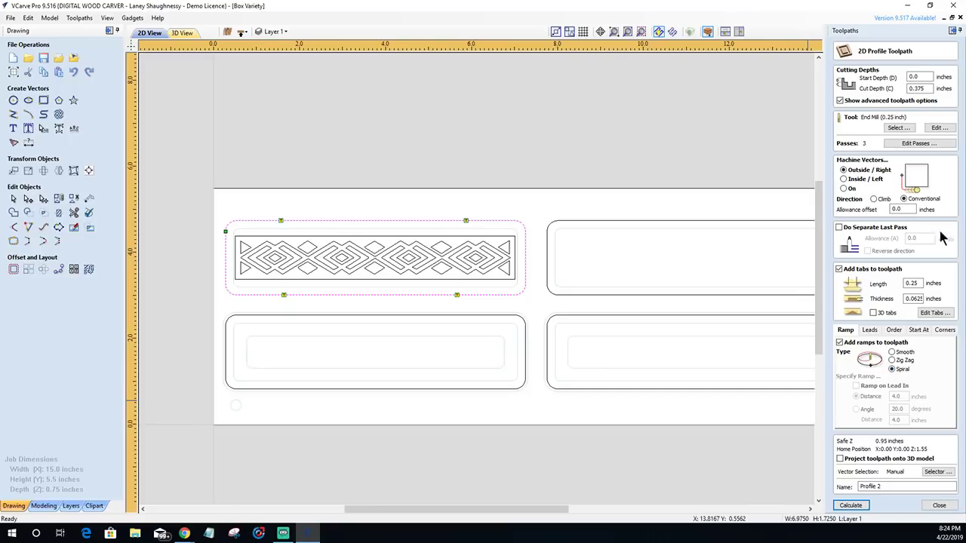
click(939, 127)
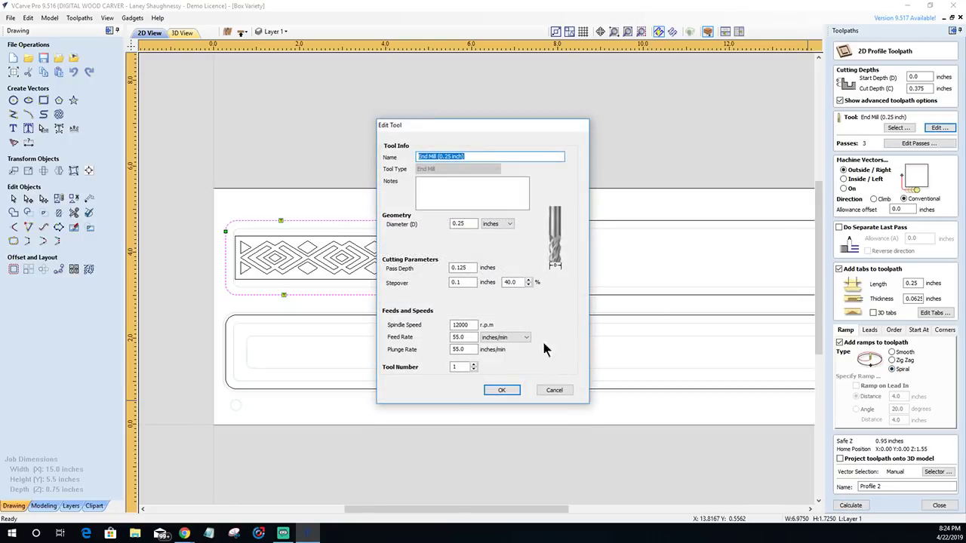
click(500, 391)
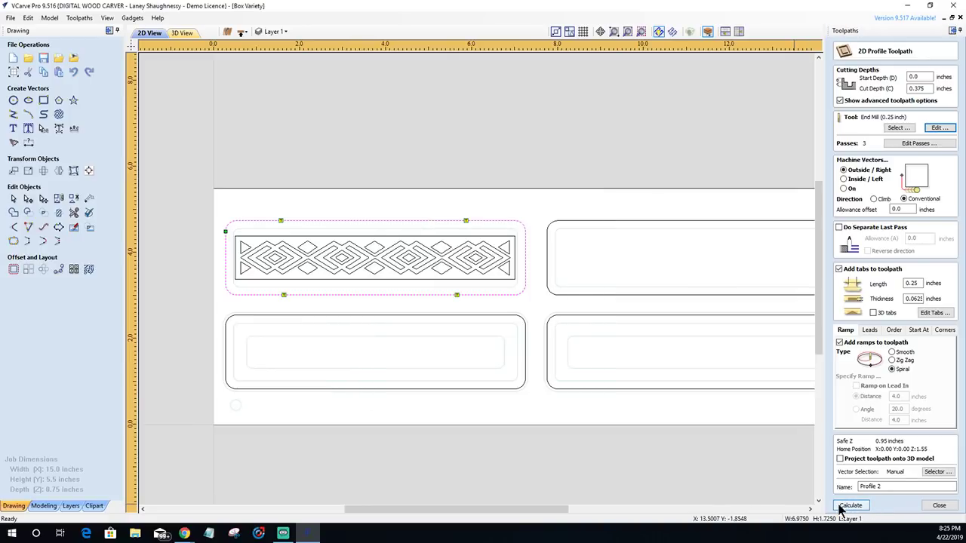
click(855, 505)
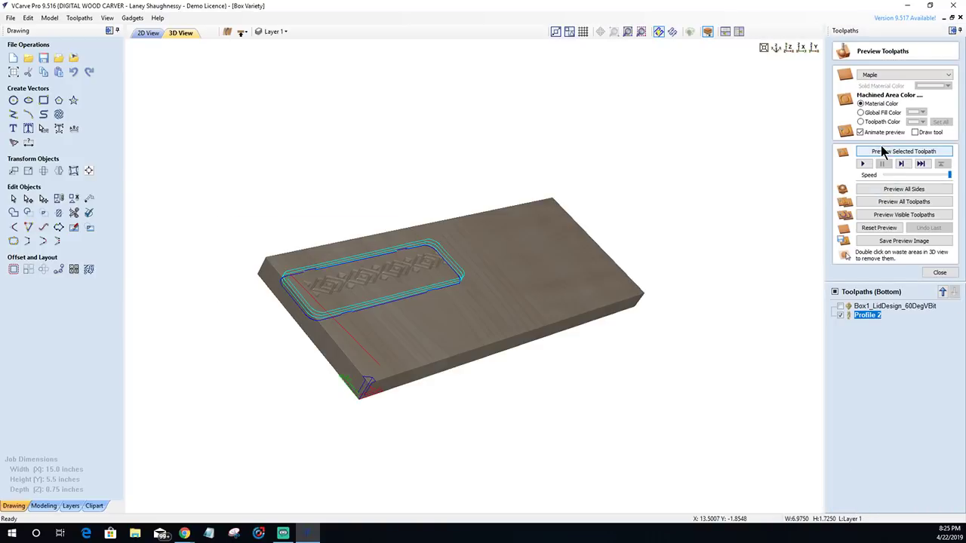
- Simulate the Profile 2 cutout with tabs, inspect the carved lid in 3D, then return to 2D
click(884, 151)
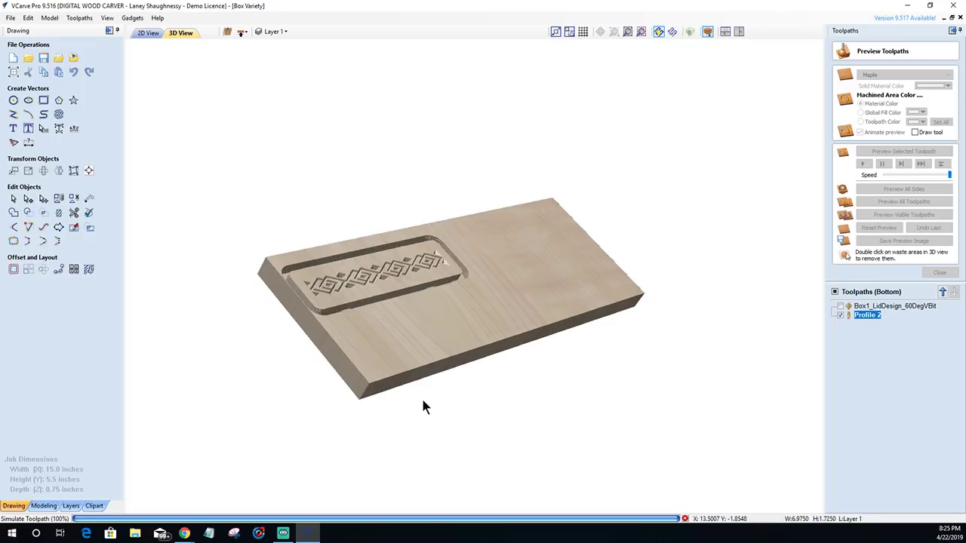
scroll(434, 352, up, 2)
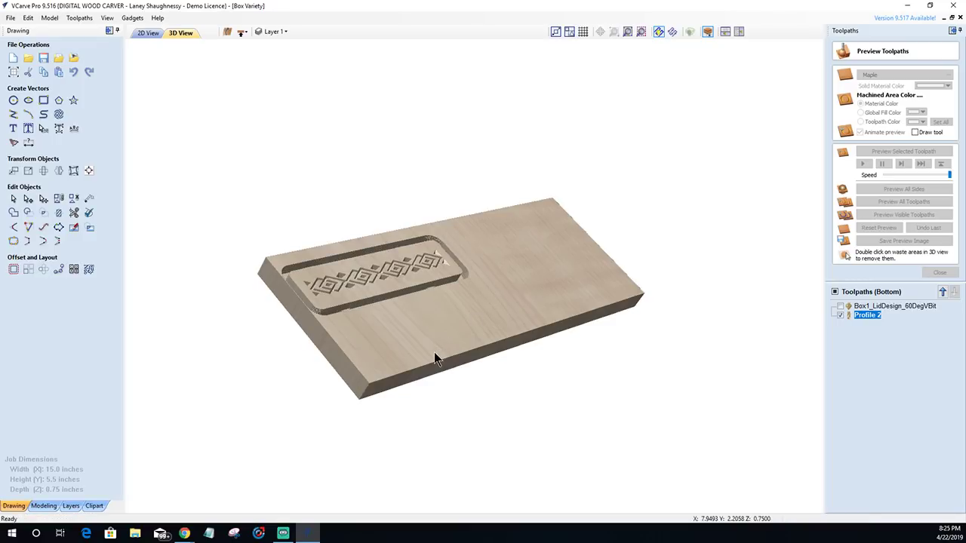
drag(434, 351, 365, 317)
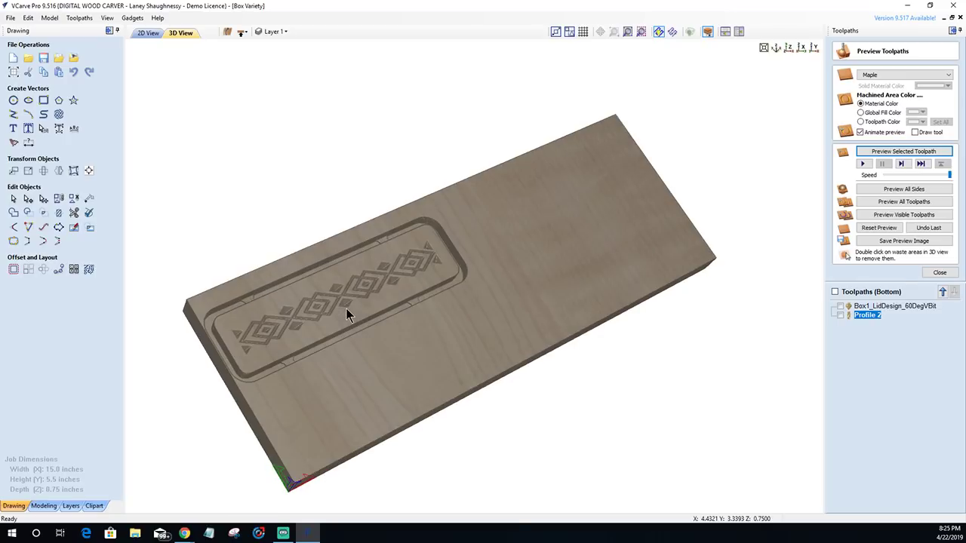
scroll(347, 314, up, 3)
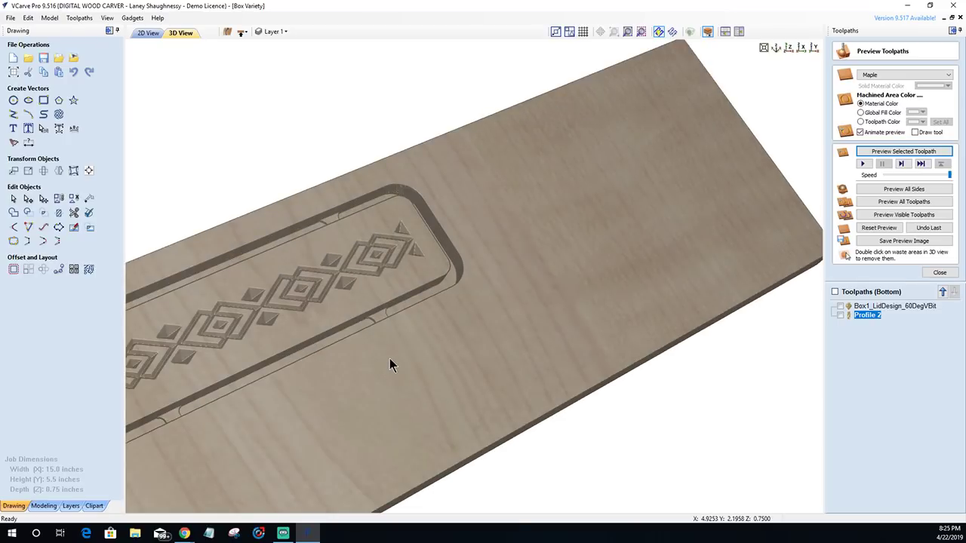
drag(390, 365, 417, 342)
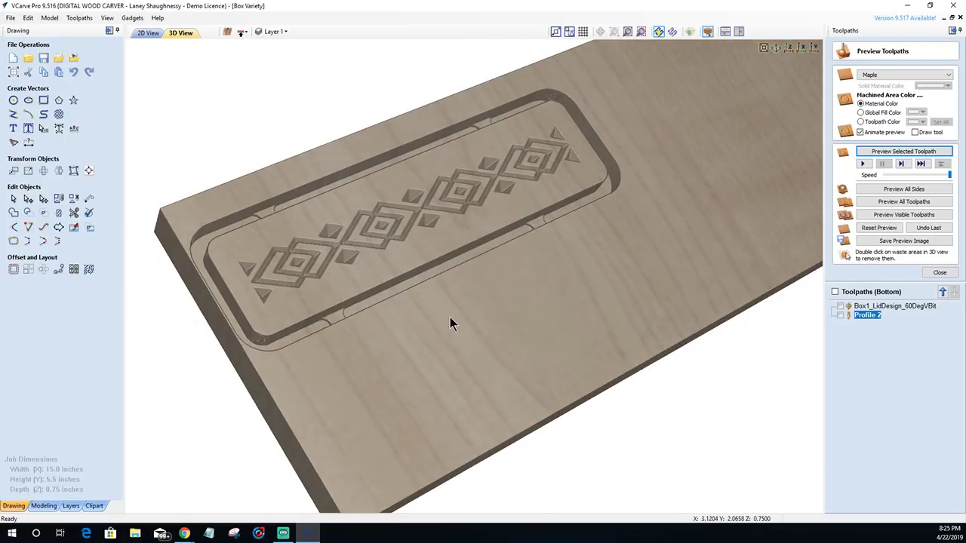
drag(505, 330, 491, 334)
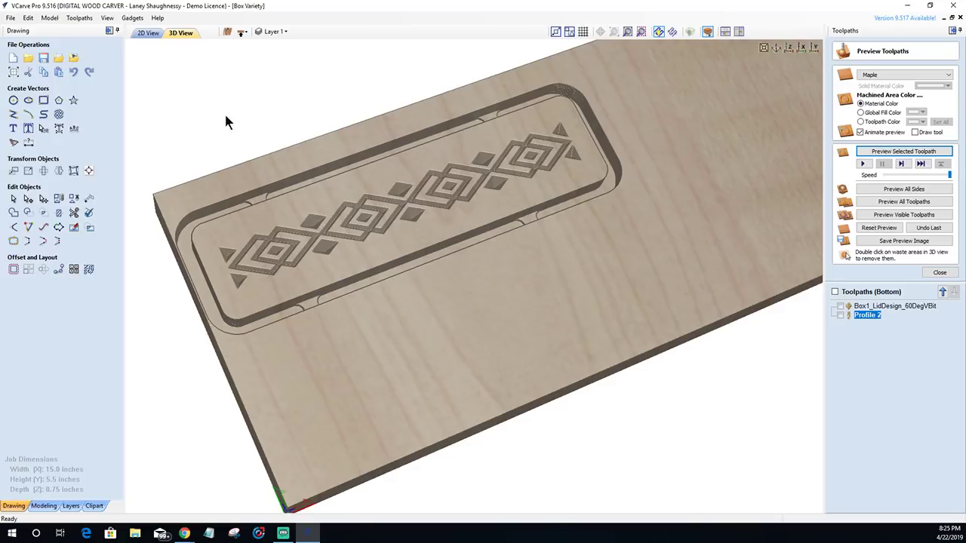
click(148, 34)
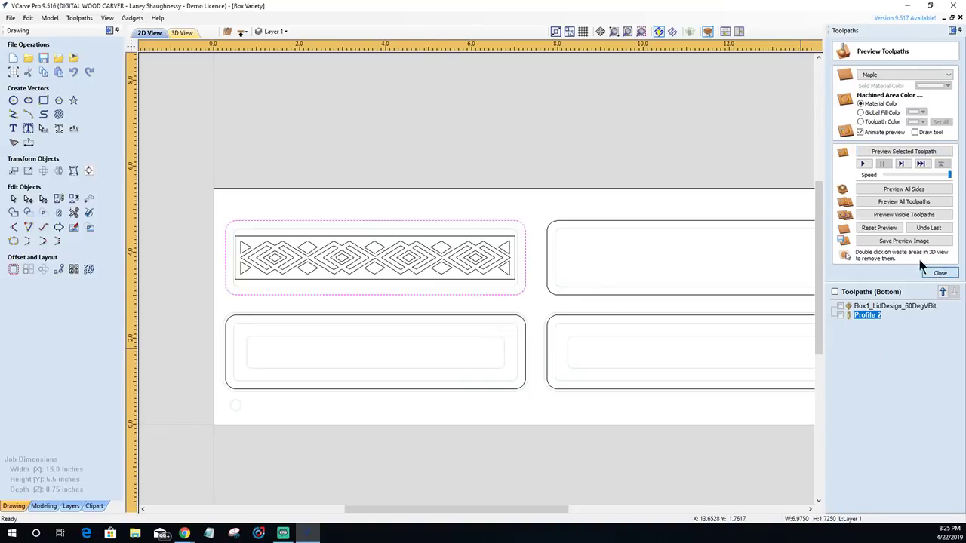
- Calculate a V-carve engraving toolpath on the selected diamond border pattern vectors
click(940, 272)
click(841, 122)
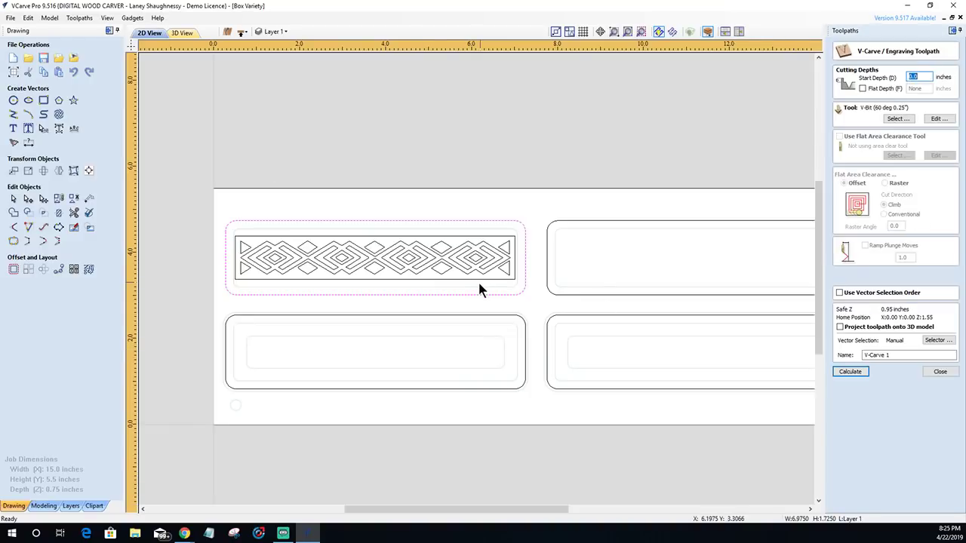
drag(498, 281, 423, 234)
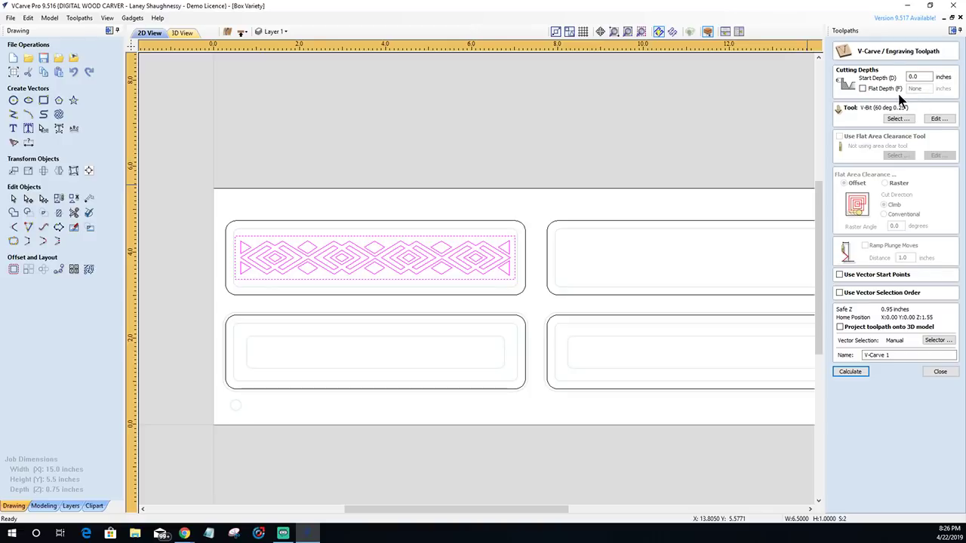
click(857, 373)
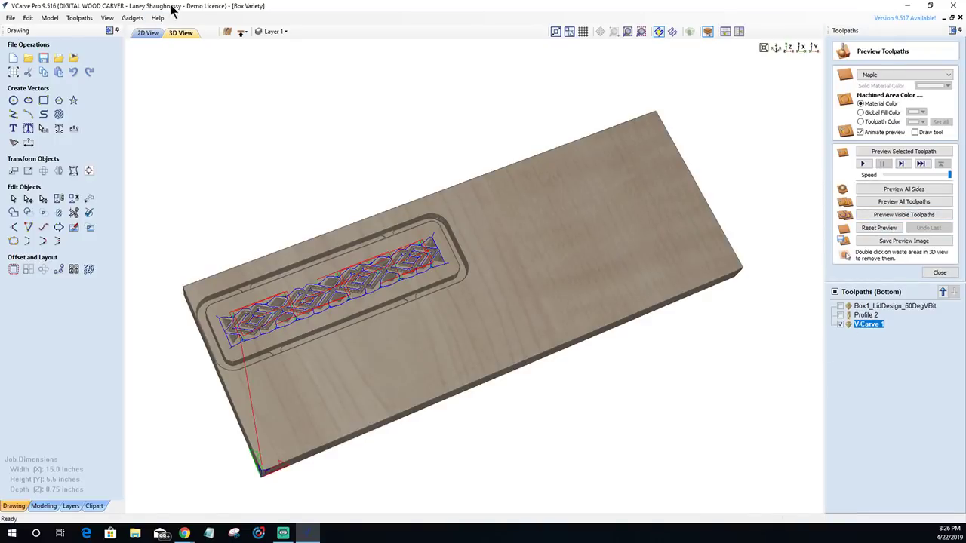
- Set the preview simulation quality to High
click(82, 18)
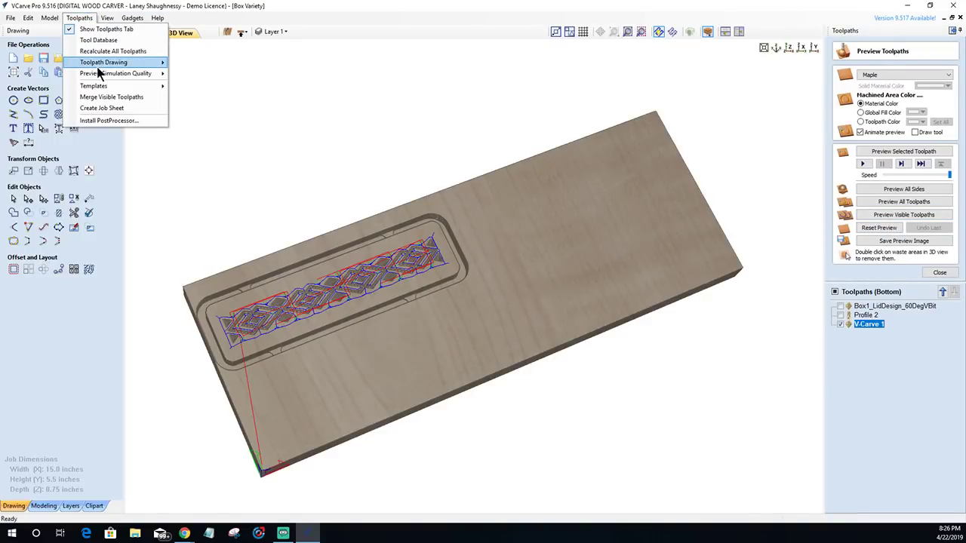
mouse_move(104, 72)
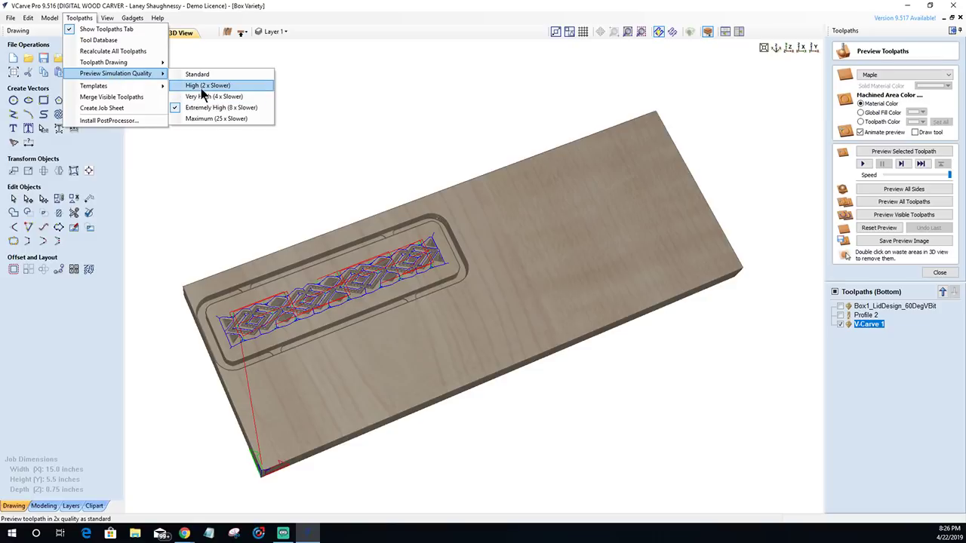
click(198, 85)
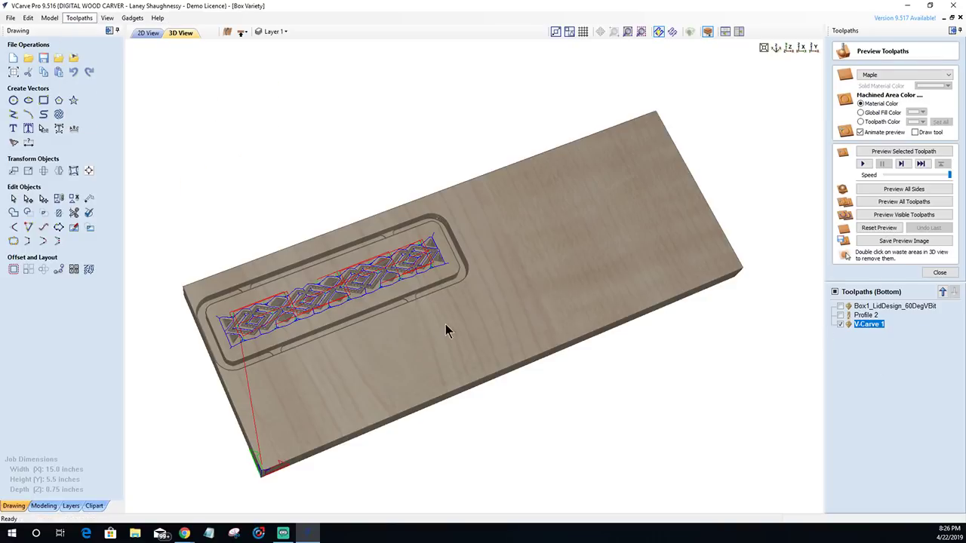
- Reset the board and simulate V-Carve 1 with Profile 2, zooming in on the carved pocket
click(879, 227)
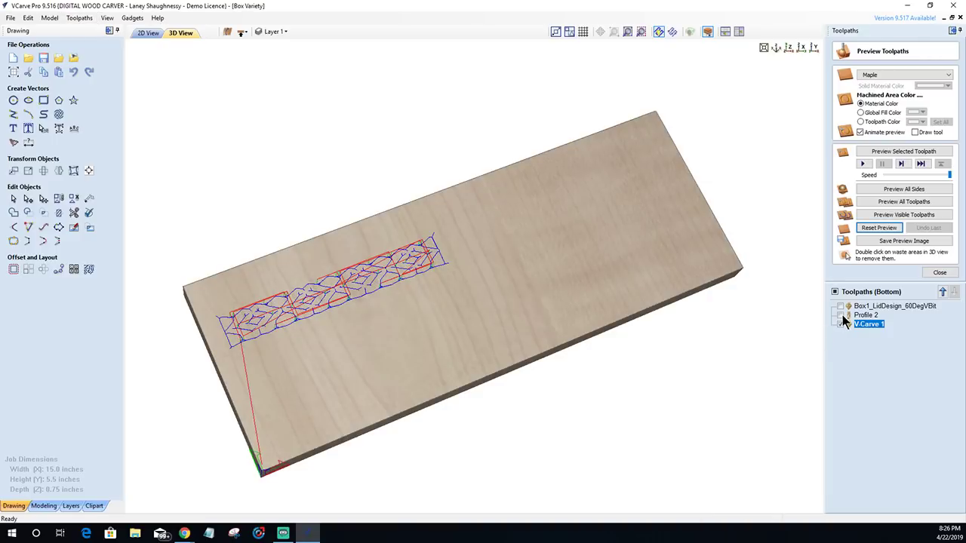
click(841, 314)
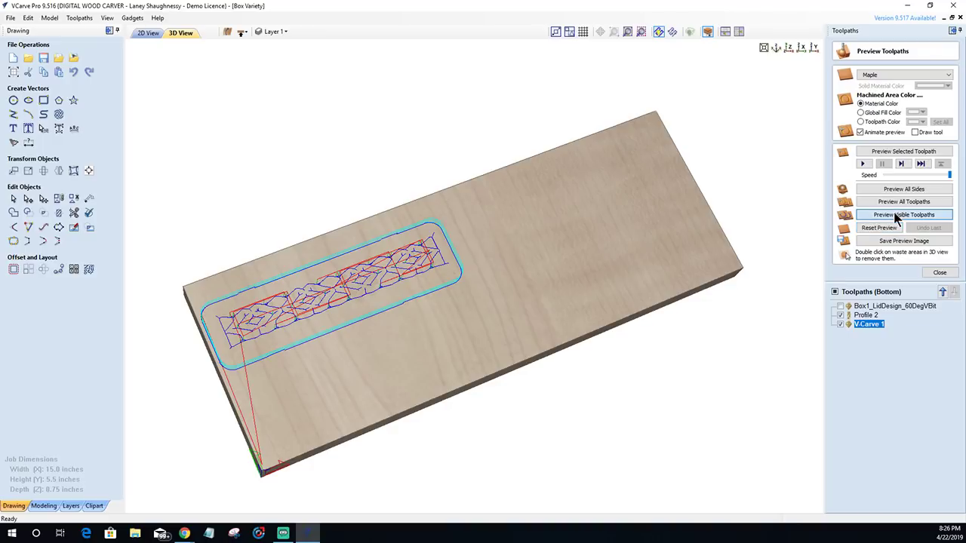
click(898, 215)
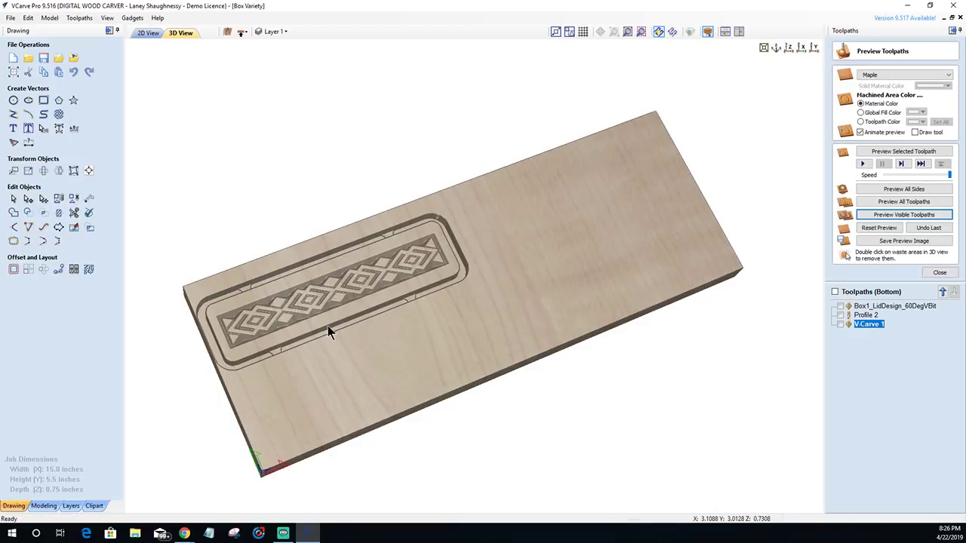
drag(328, 325, 328, 324)
scroll(328, 323, up, 6)
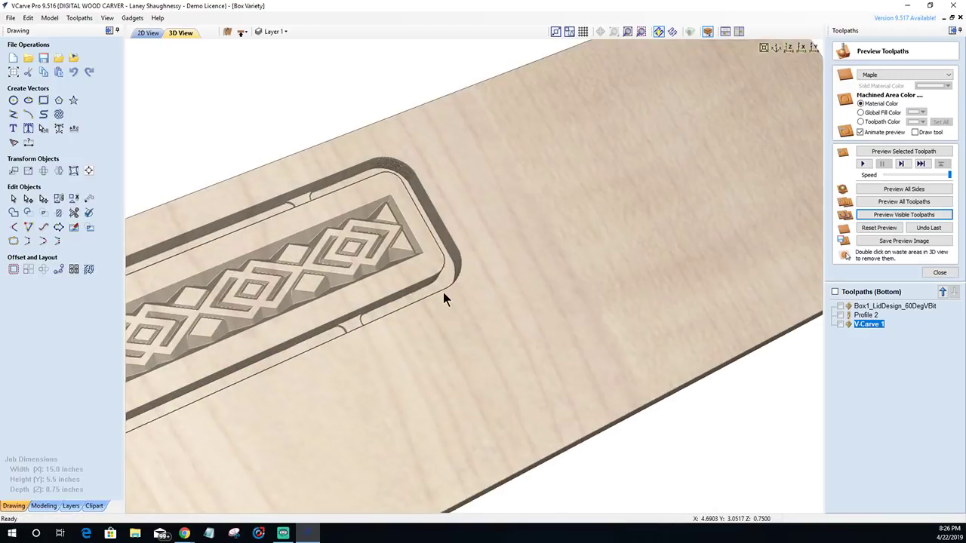
middle_drag(443, 298, 511, 274)
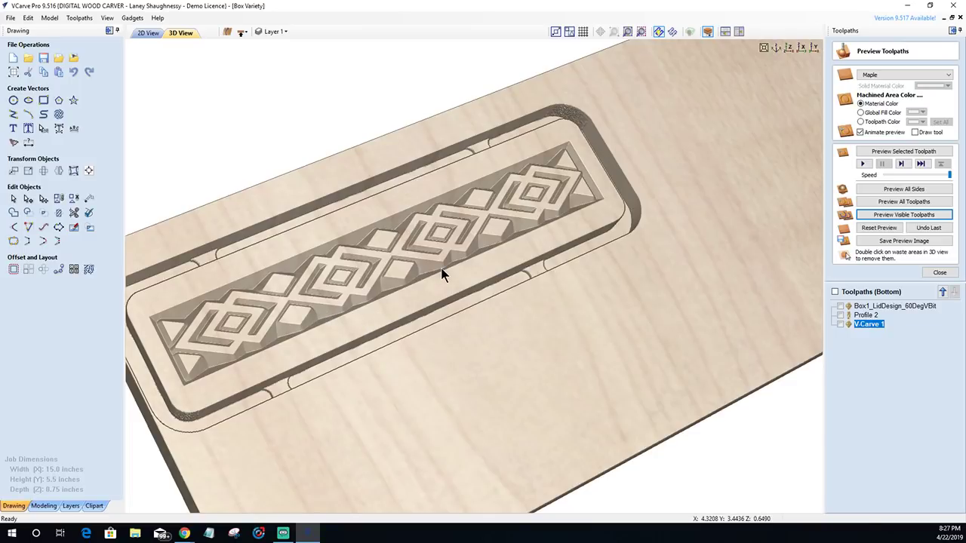
- Enable Flat Depth on V-Carve 1 and set it to 1/8 (0.125 inch)
double_click(868, 324)
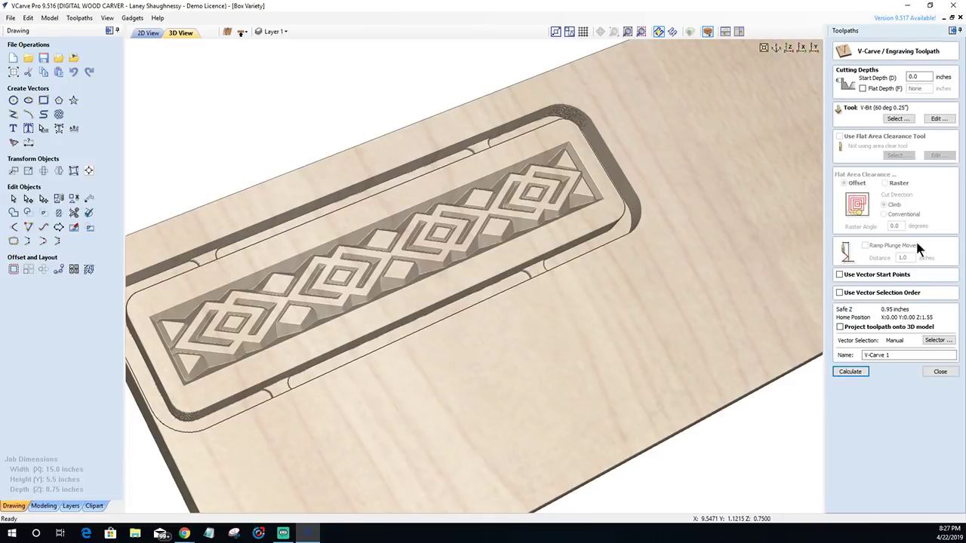
click(863, 88)
double_click(925, 90)
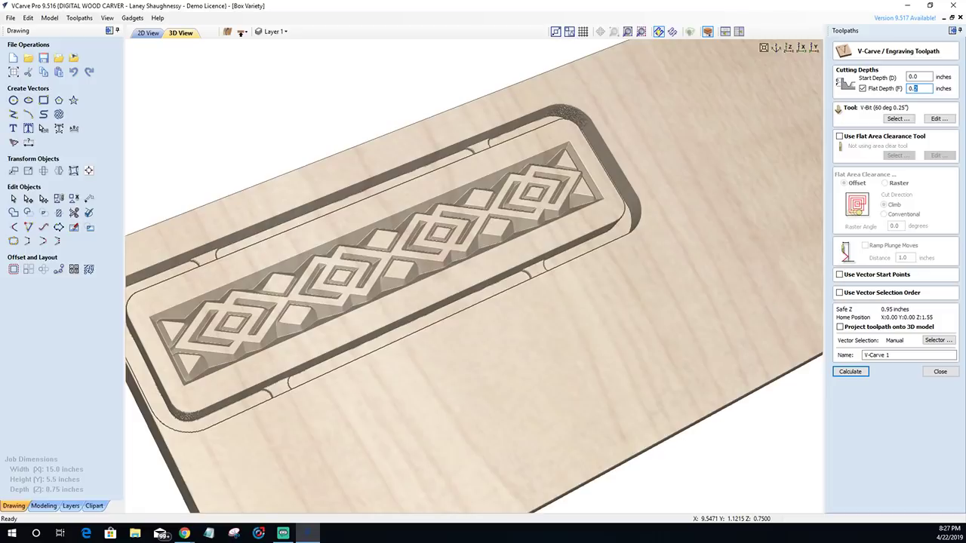
text(0.125)
key(BackSpace)
key(BackSpace)
key(BackSpace)
text(25)
key(BackSpace)
key(BackSpace)
key(BackSpace)
text(.125)
drag(925, 88, 872, 93)
text(./8)
key(Tab)
- Rename the toolpath Box1_LidDesight_Option2_60DegVBit and calculate it
drag(902, 356, 813, 355)
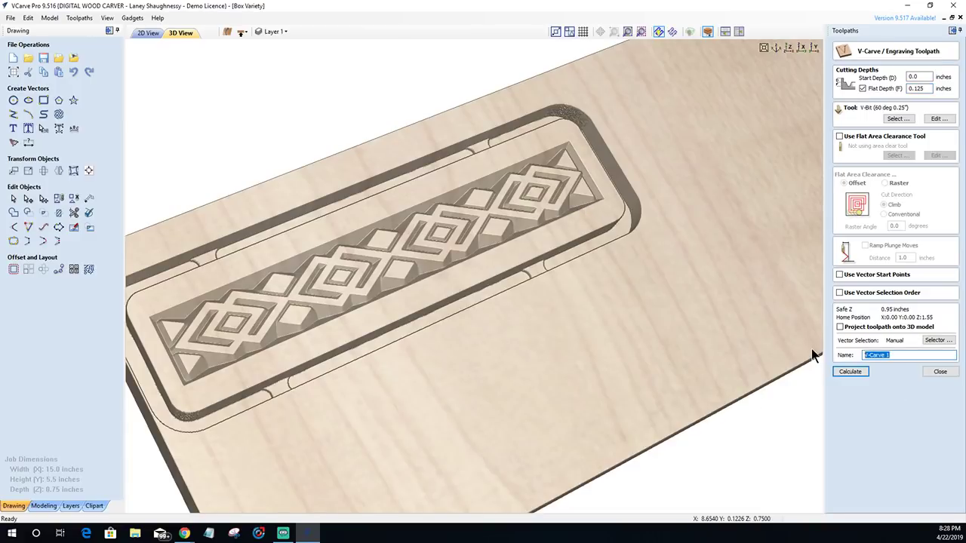
text(Box1)
text(_Lid)
text(Des)
text(igh)
text(t_Optio)
text(n2_)
text(60DegV)
text(Bit)
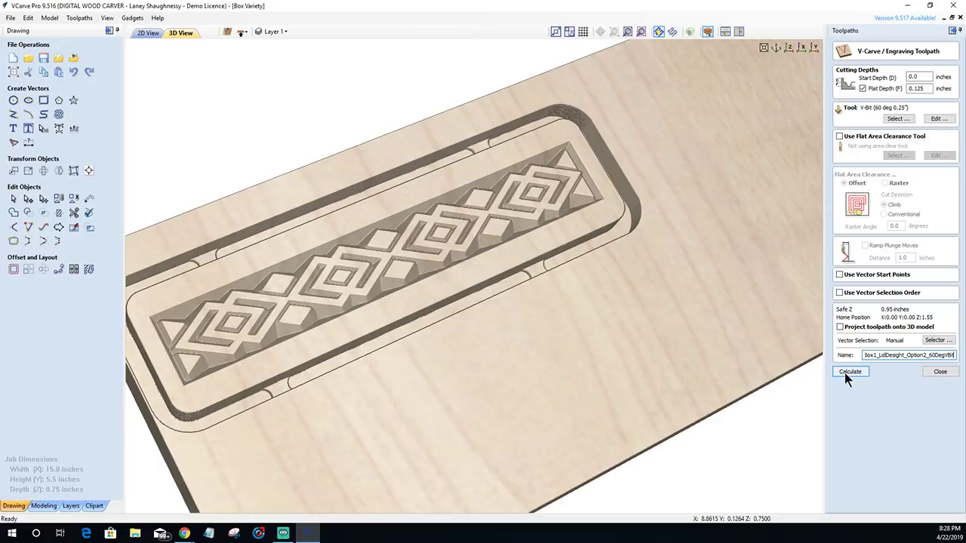
click(849, 372)
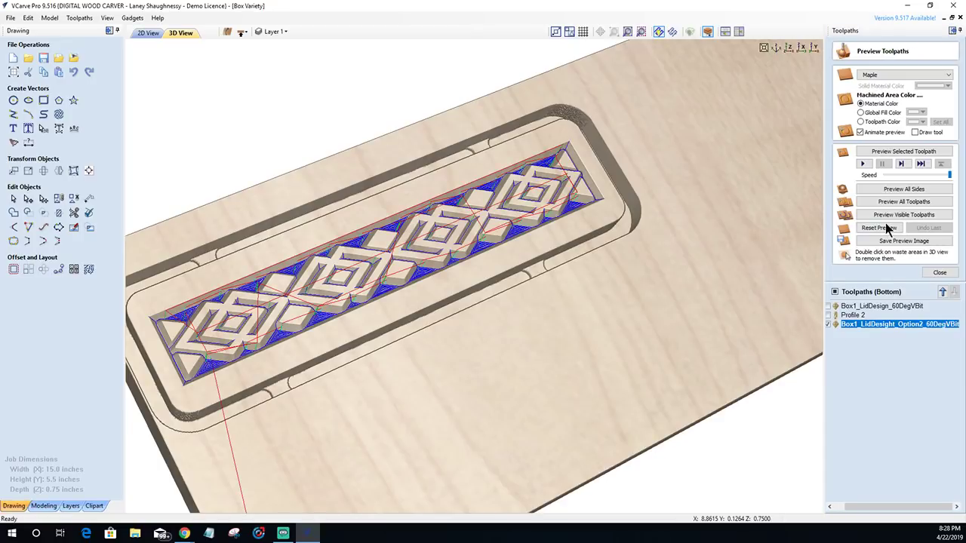
- Reset the preview board and simulate the flat-depth V-carve together with Profile 2
click(885, 228)
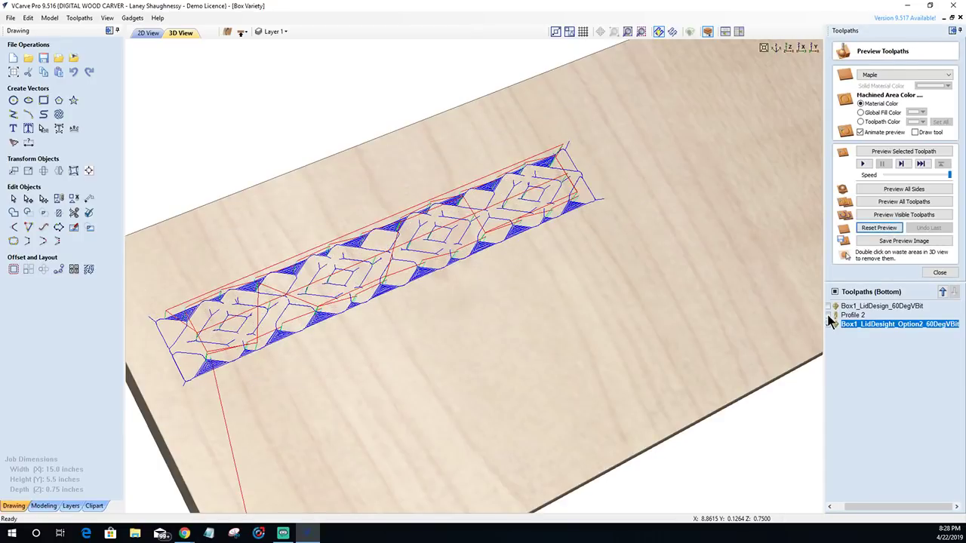
click(828, 315)
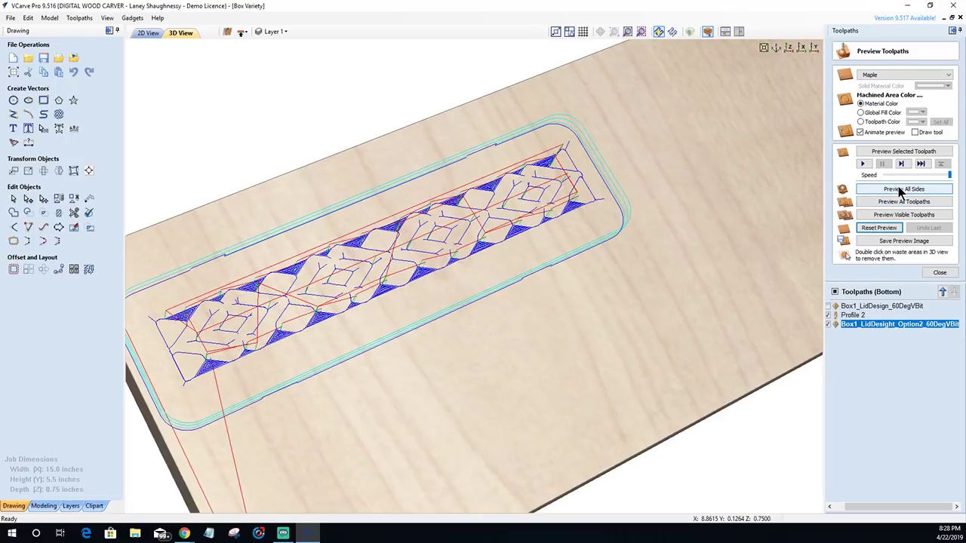
click(896, 218)
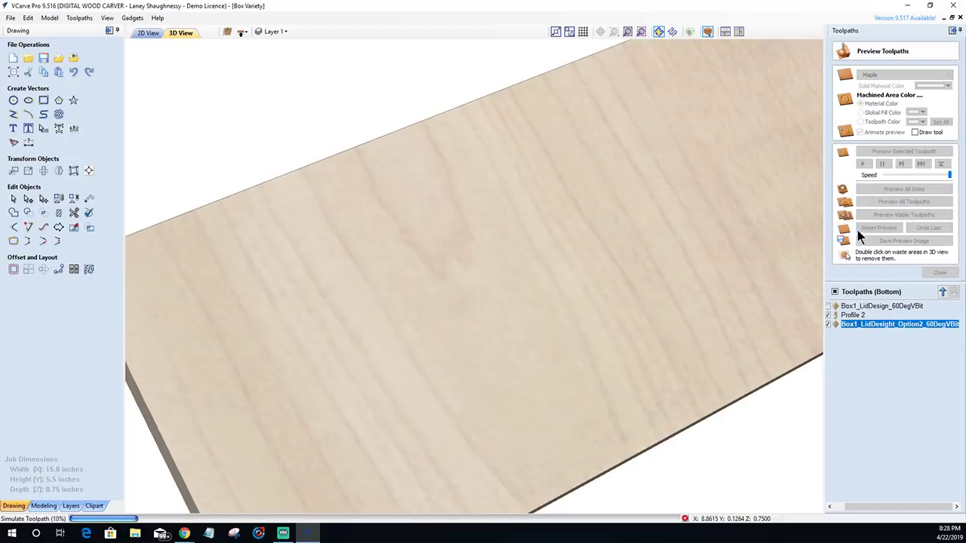
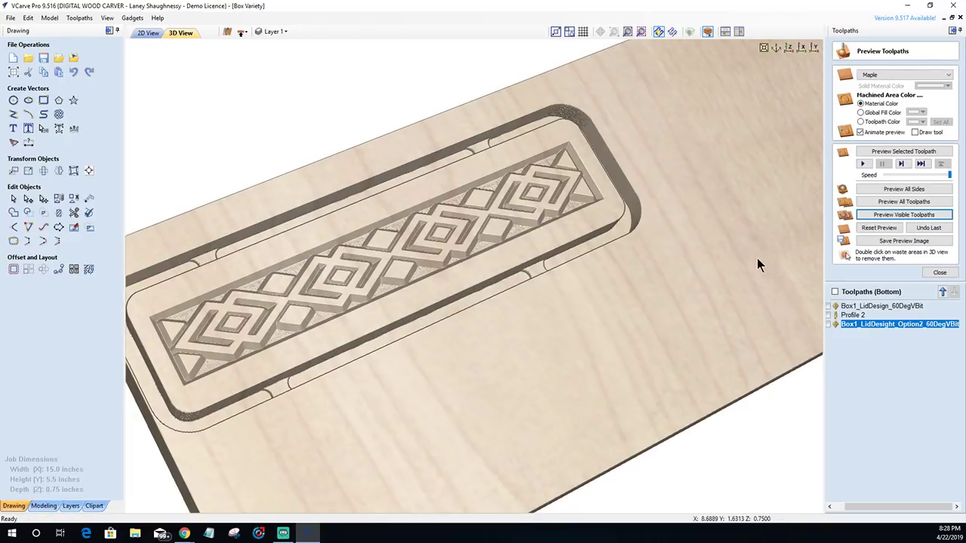
- Return to the 2D view and select the diamond lid pattern
click(147, 34)
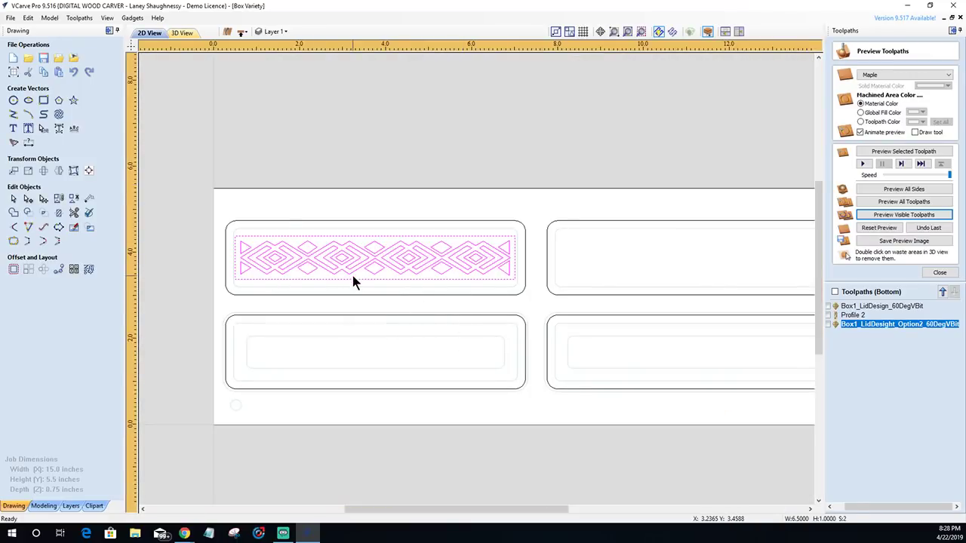
key(Escape)
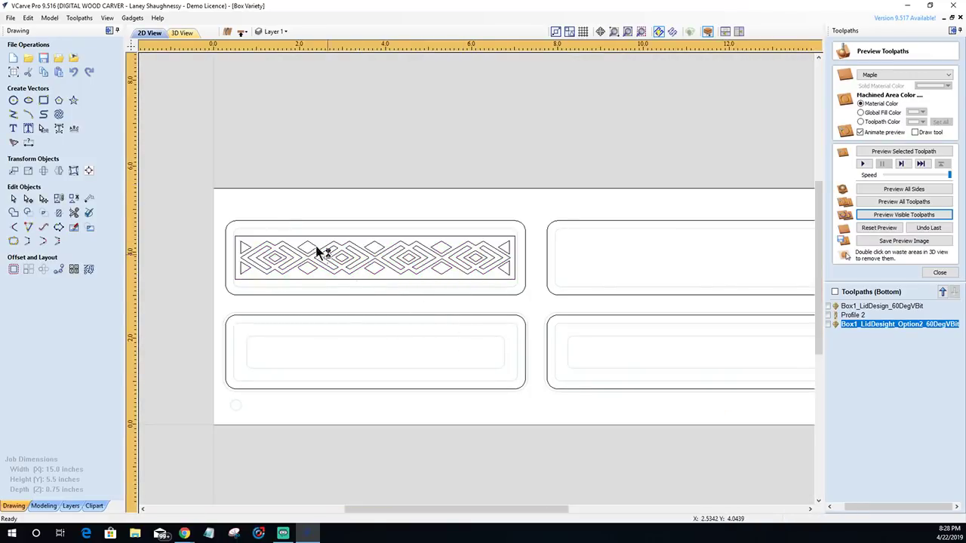
click(363, 249)
key(Escape)
click(337, 226)
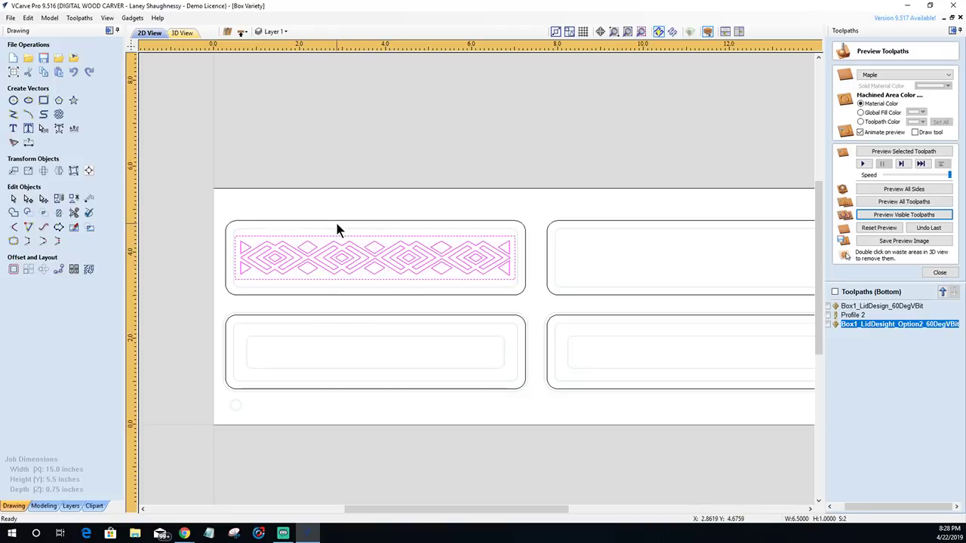
click(350, 232)
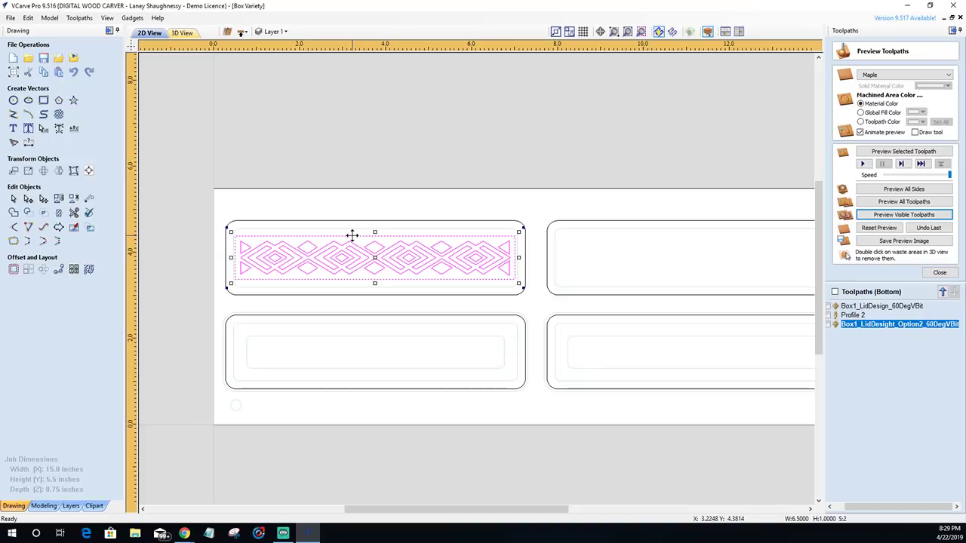
- Add the border rectangle to the selection and group it with the diamond pattern
scroll(354, 235, up, 3)
scroll(358, 237, down, 1)
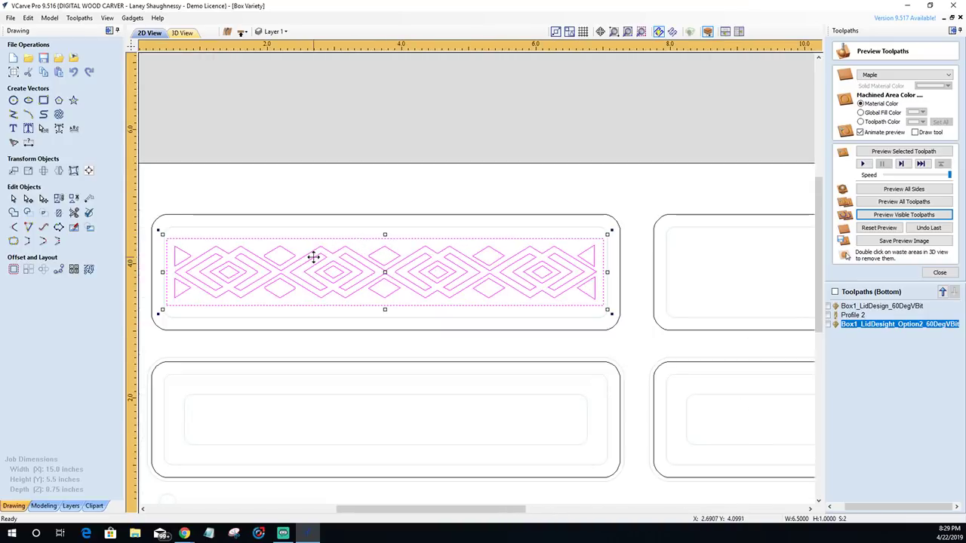
click(385, 233)
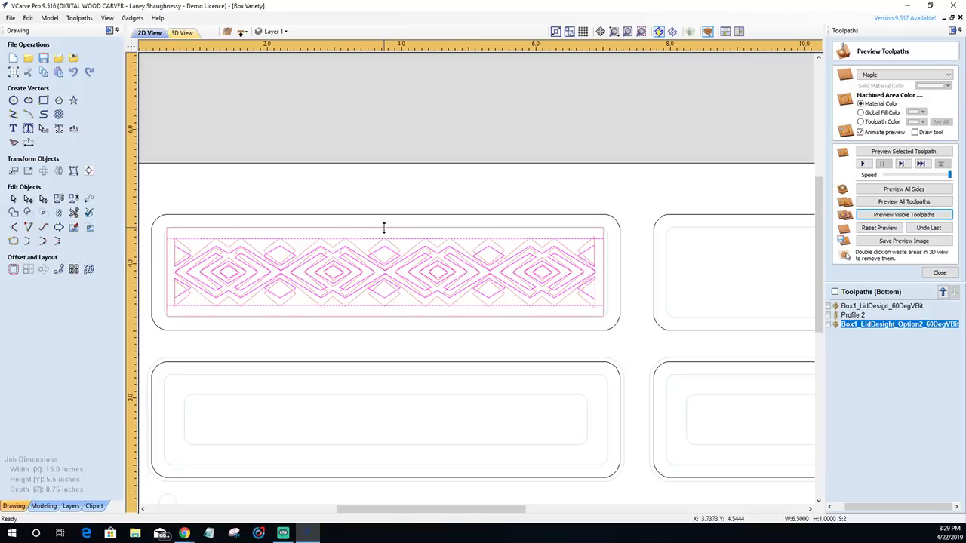
click(384, 227)
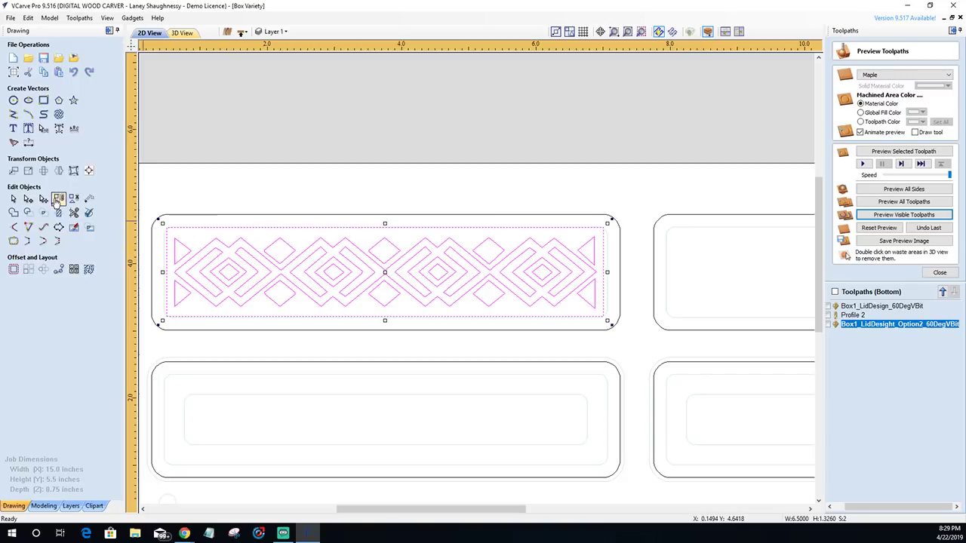
click(59, 199)
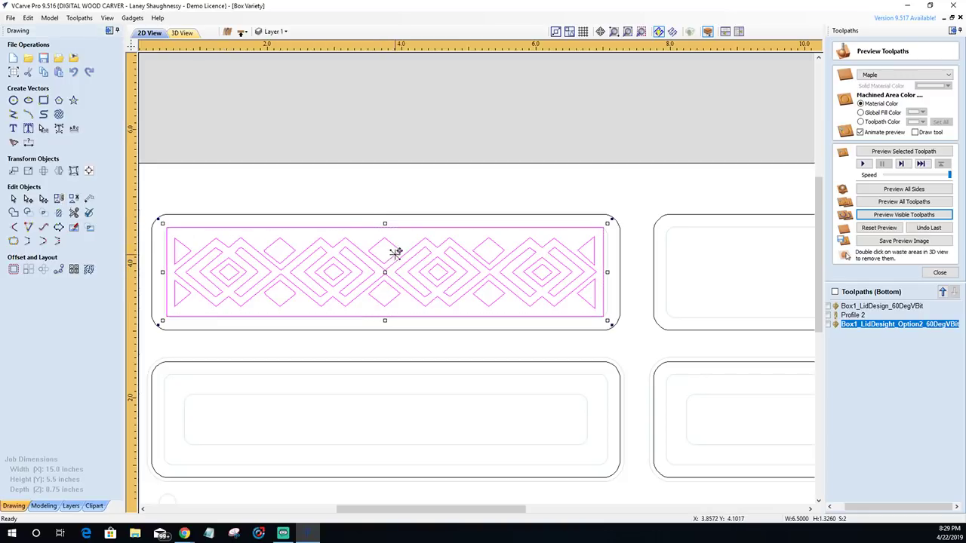
- Centre the grouped diamond pattern on the rounded lid outline, then deselect everything
click(416, 215)
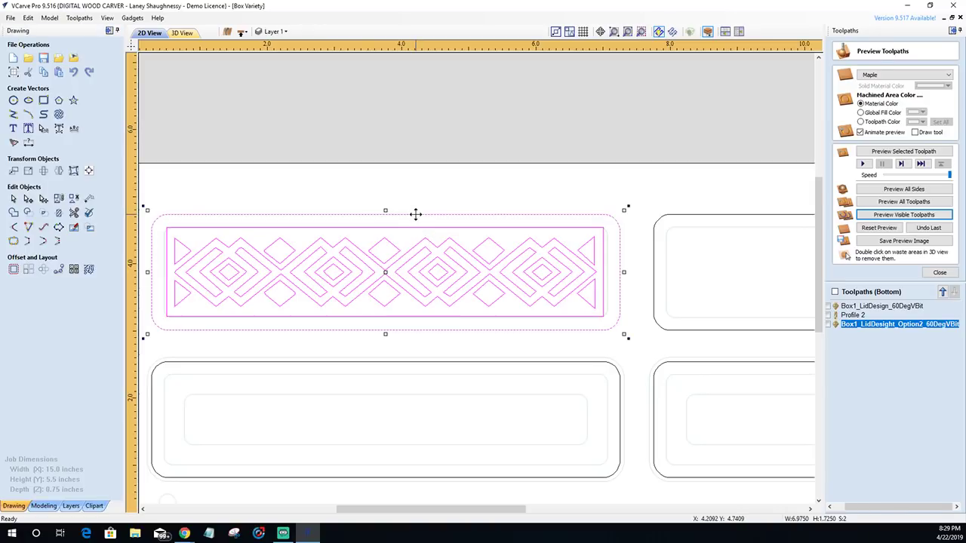
click(88, 171)
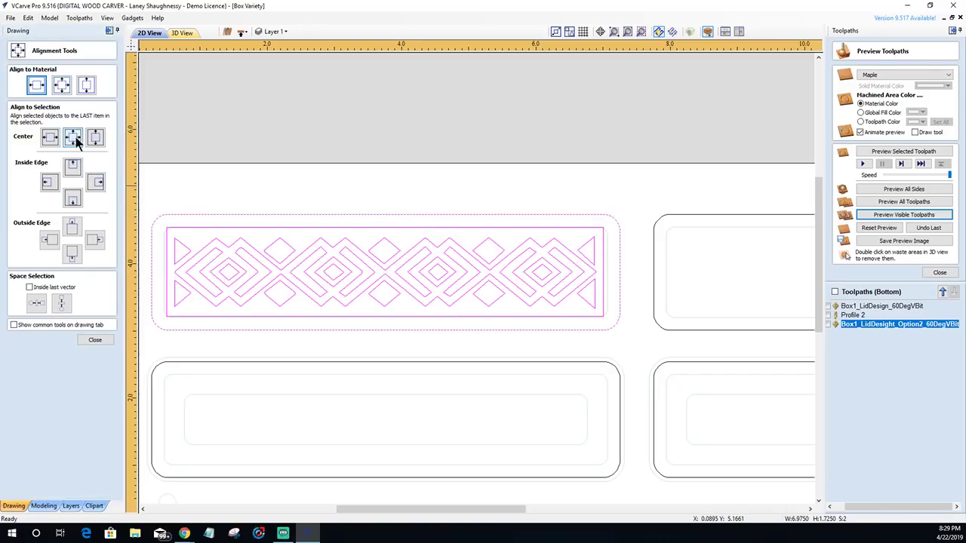
click(72, 137)
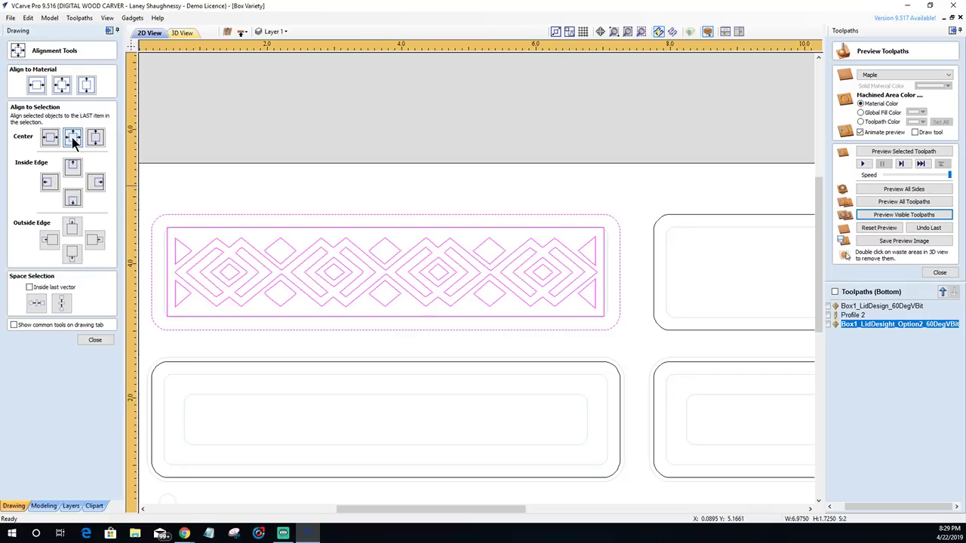
click(95, 340)
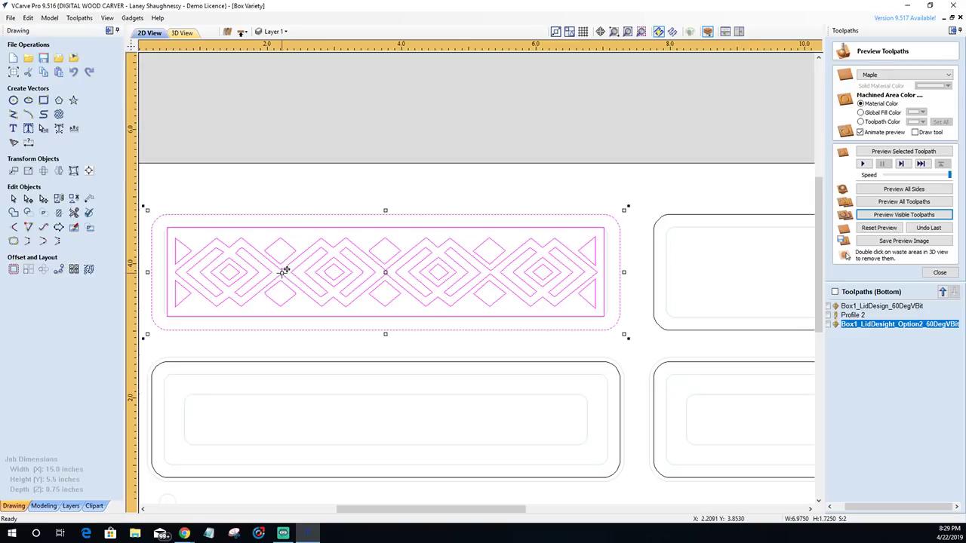
click(264, 162)
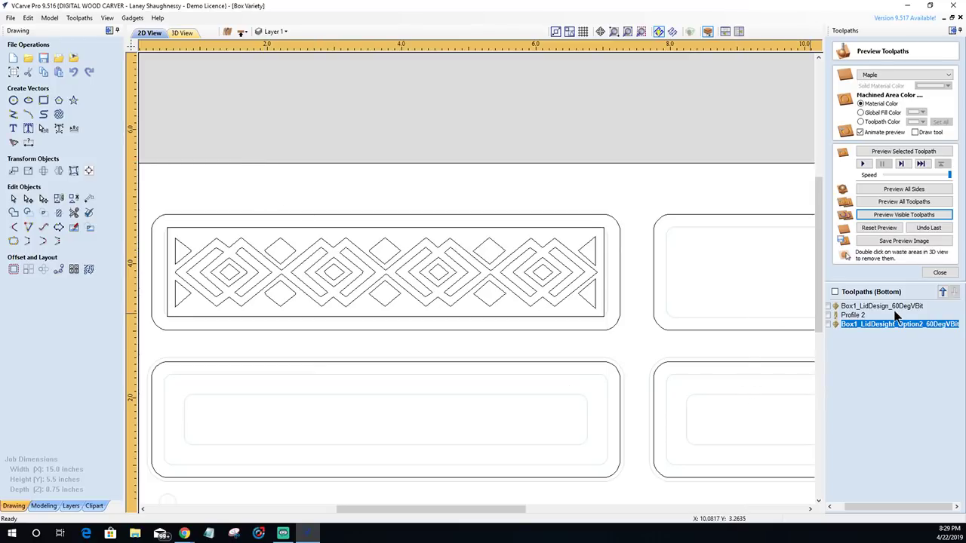
- Select Box1_LidDesign_60DegVBit and preview its carving on the 3D maple board
click(939, 272)
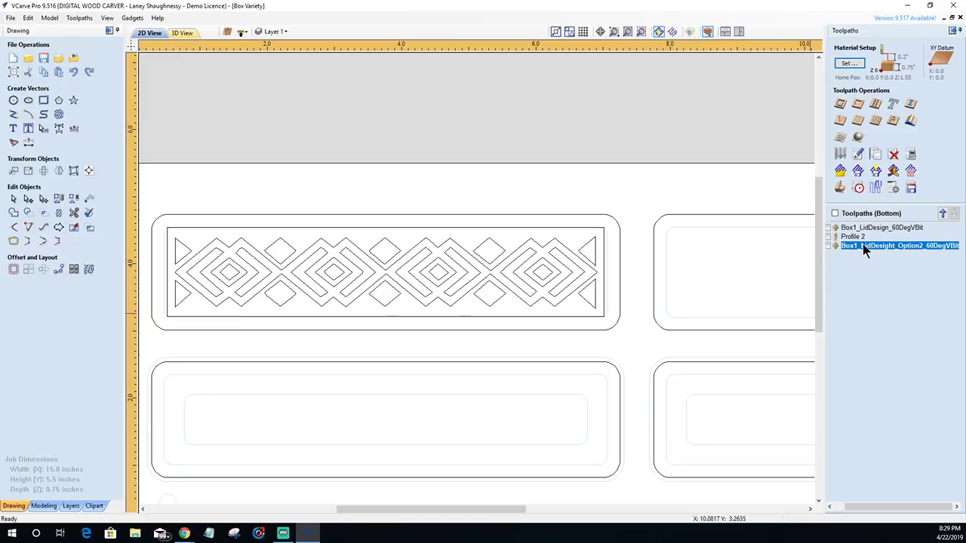
click(864, 229)
right_click(863, 230)
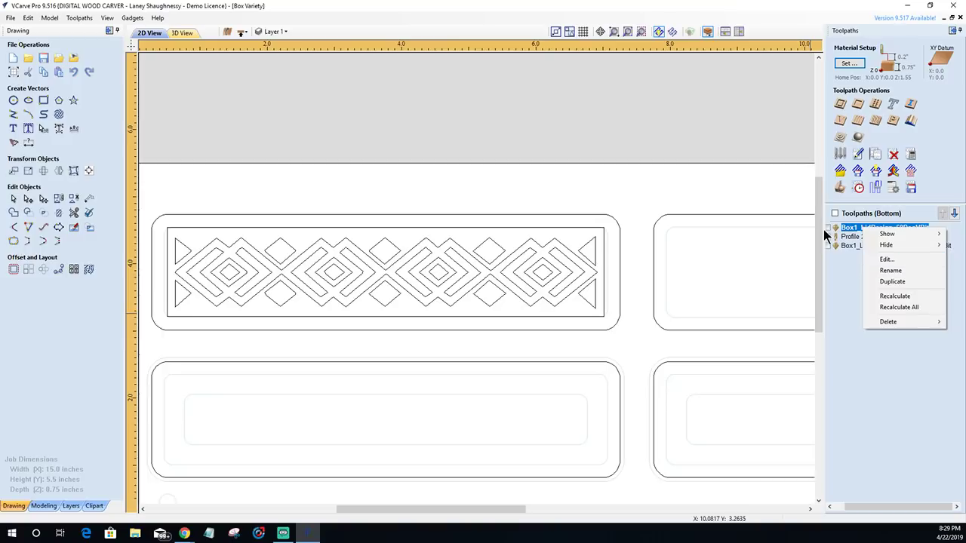
click(842, 285)
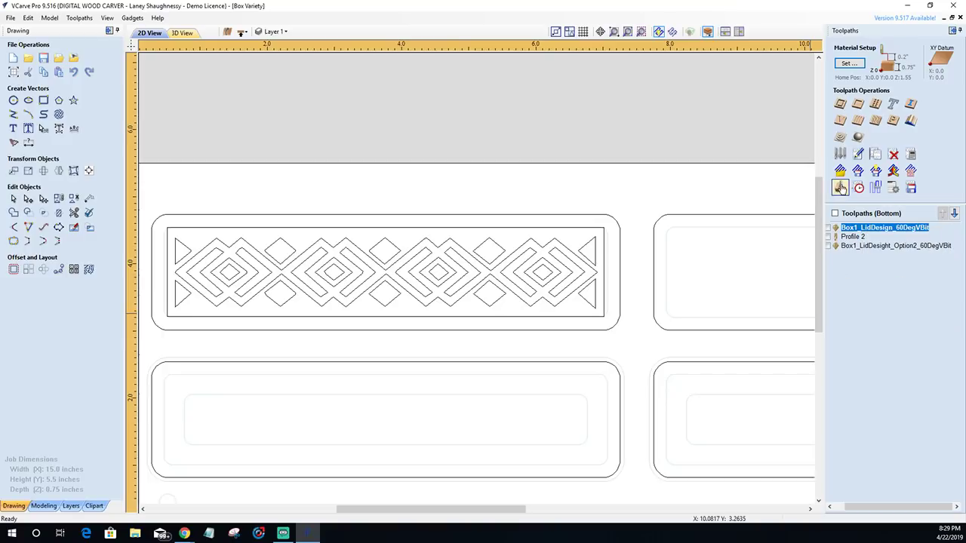
click(840, 187)
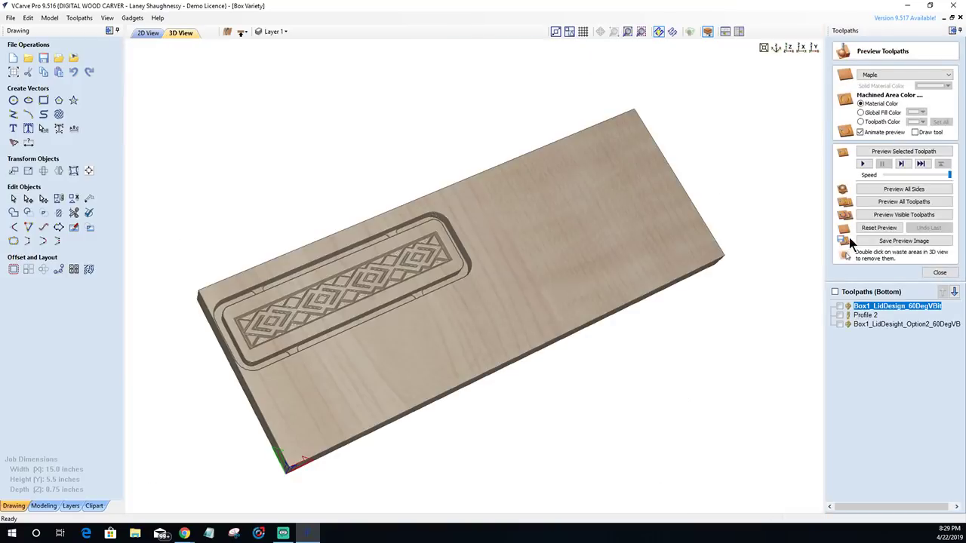
scroll(273, 264, up, 2)
scroll(211, 310, up, 3)
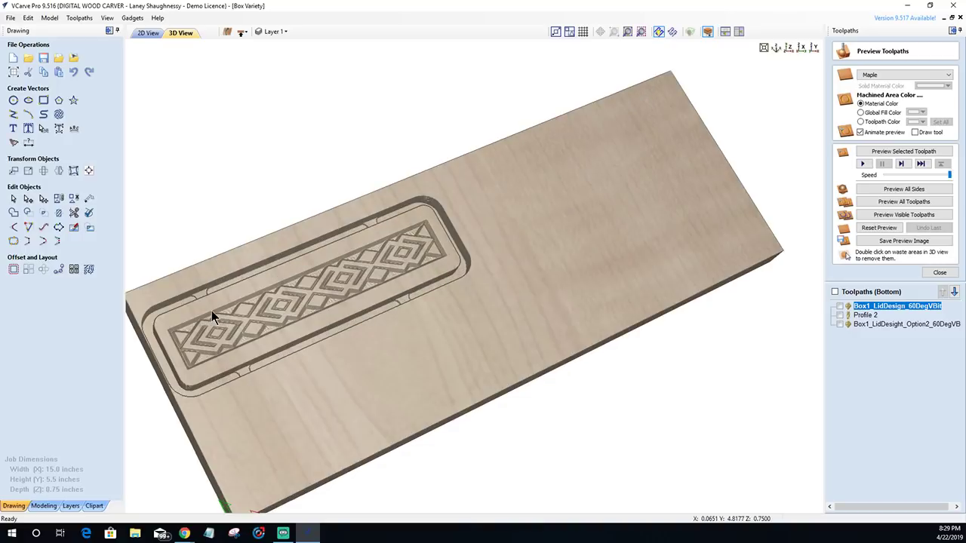
scroll(415, 306, down, 3)
drag(507, 297, 491, 320)
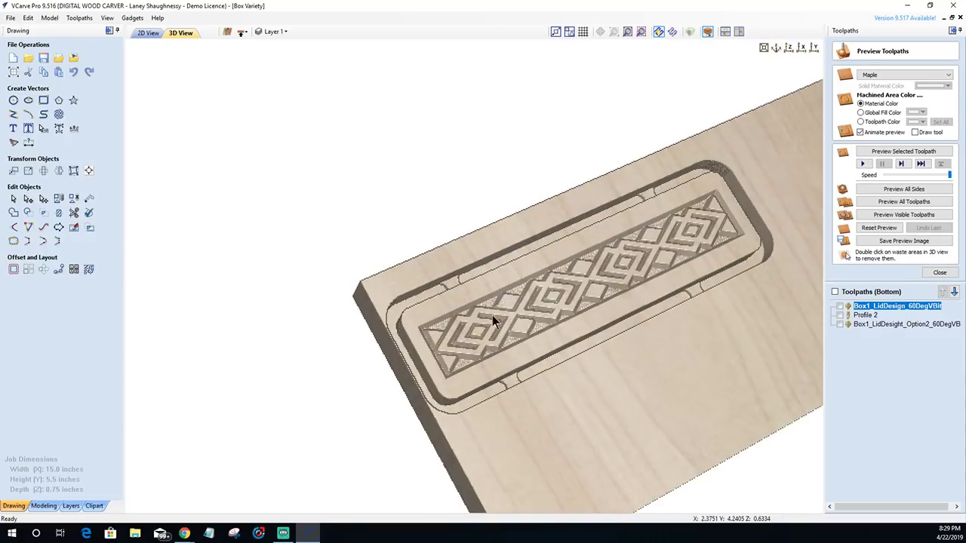
scroll(491, 320, up, 2)
scroll(541, 348, up, 1)
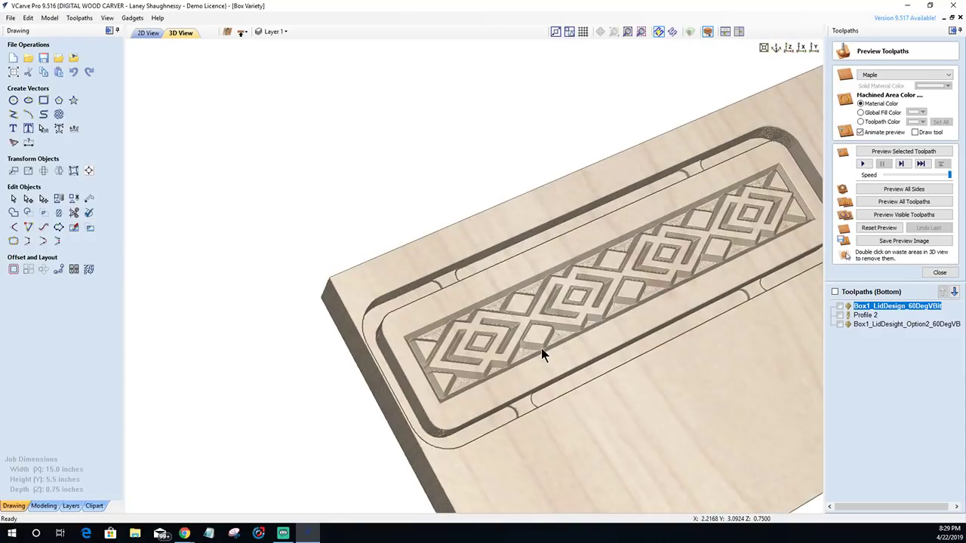
middle_drag(732, 291, 639, 273)
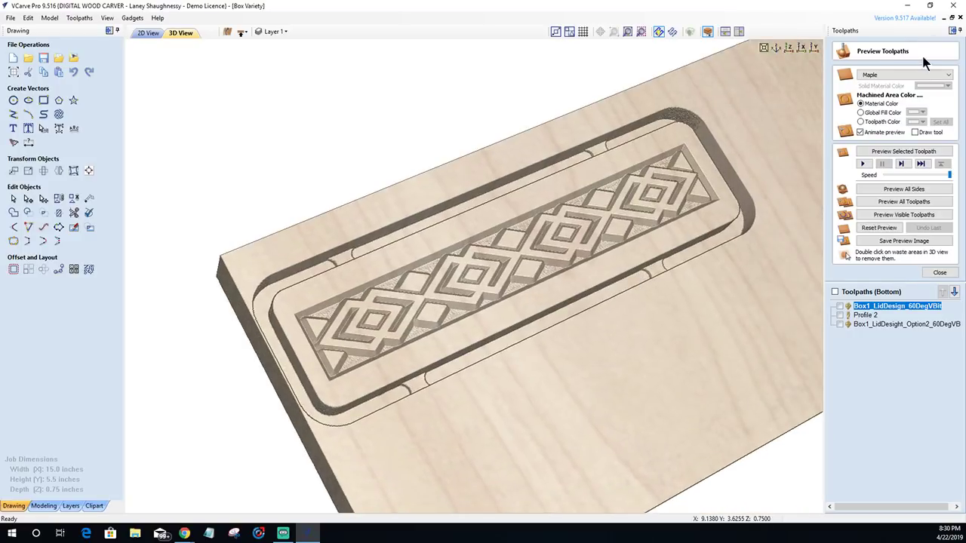
- Try a brown global fill for machined areas, revert to material colour, and return to 2D
click(922, 115)
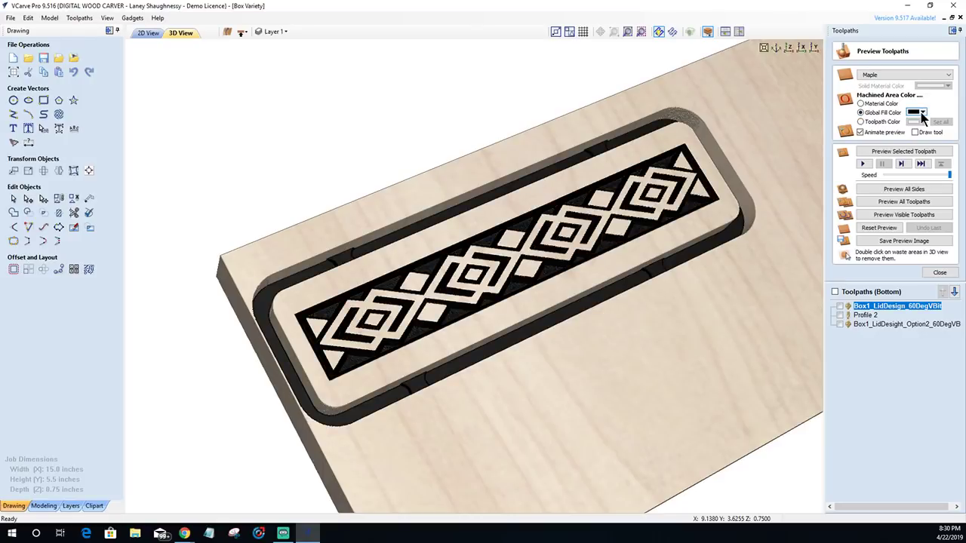
click(921, 113)
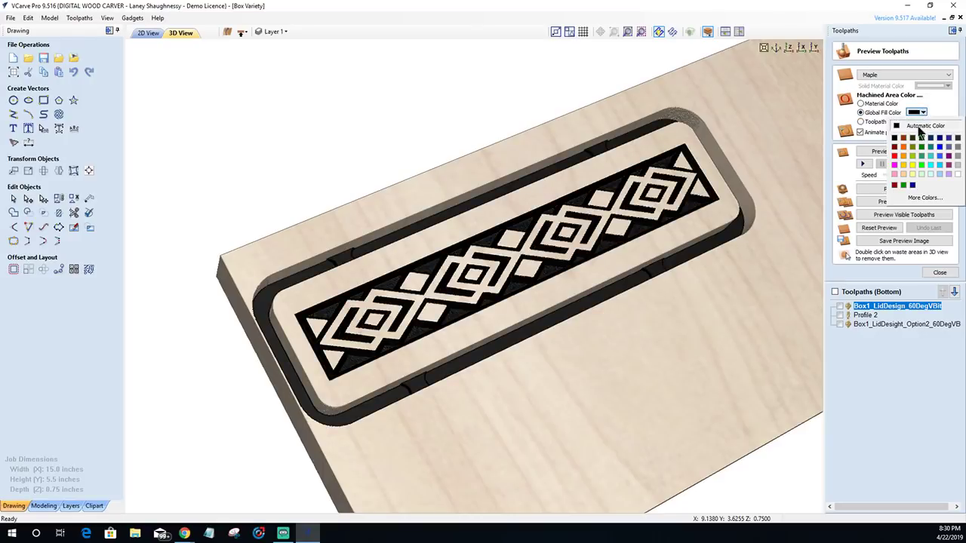
click(904, 140)
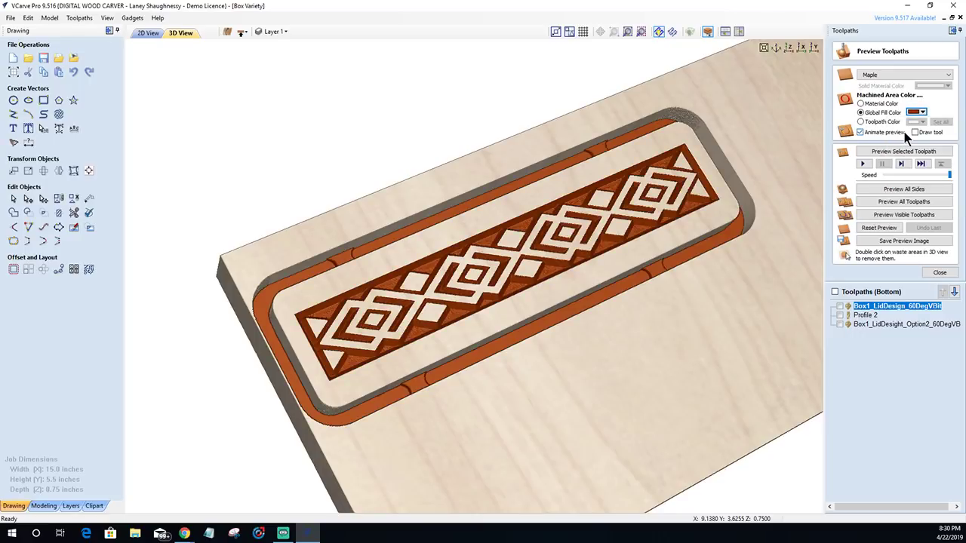
click(861, 104)
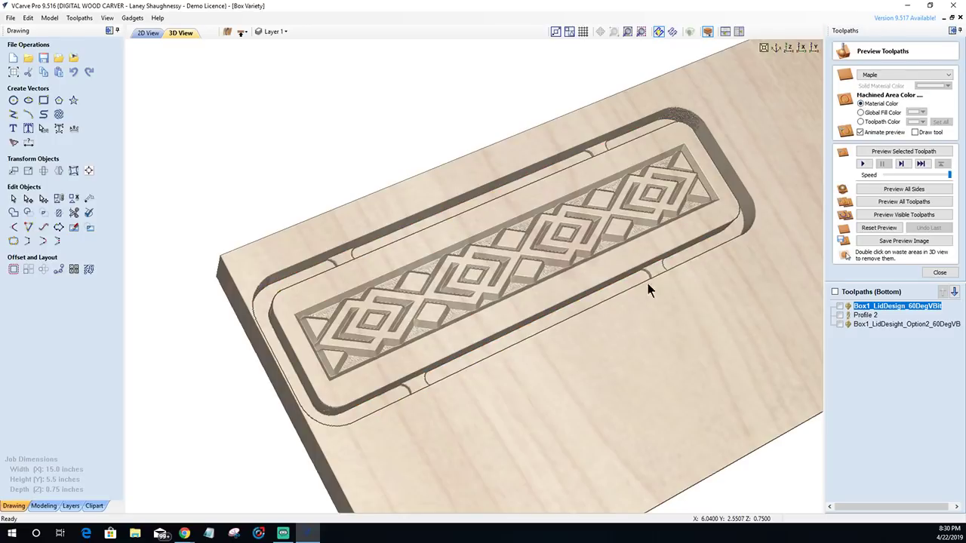
drag(647, 283, 539, 301)
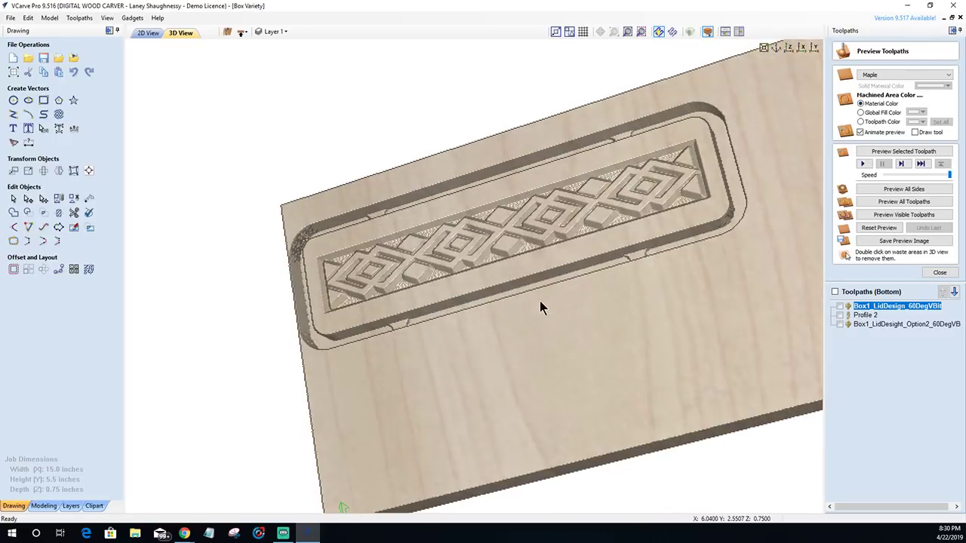
scroll(530, 297, down, 5)
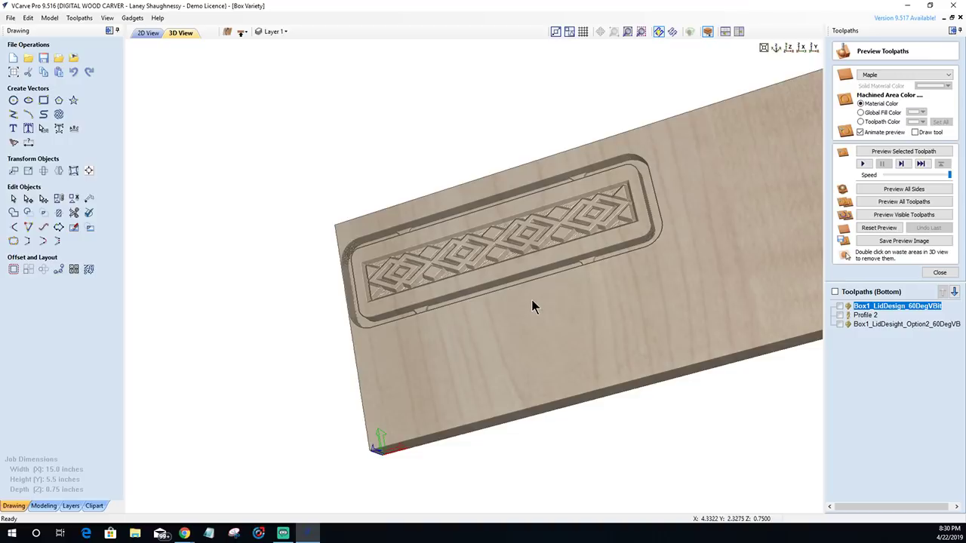
click(148, 33)
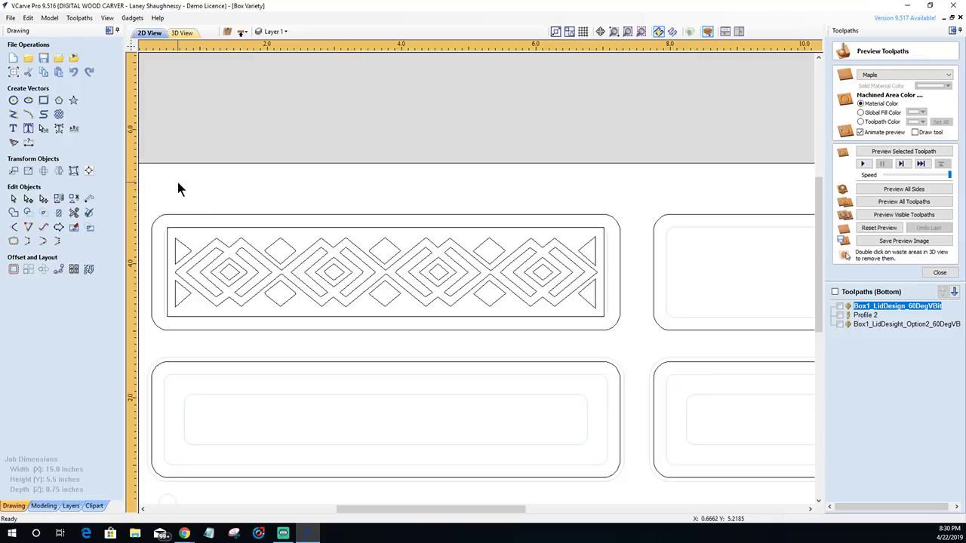
- Copy the diamond design from the top-left panel into the top-right panel
scroll(277, 199, down, 3)
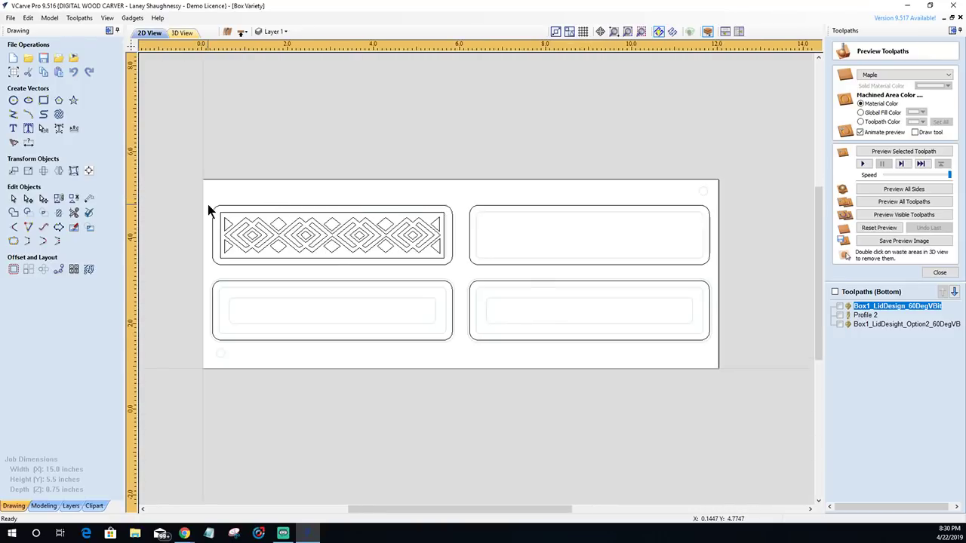
scroll(209, 211, up, 2)
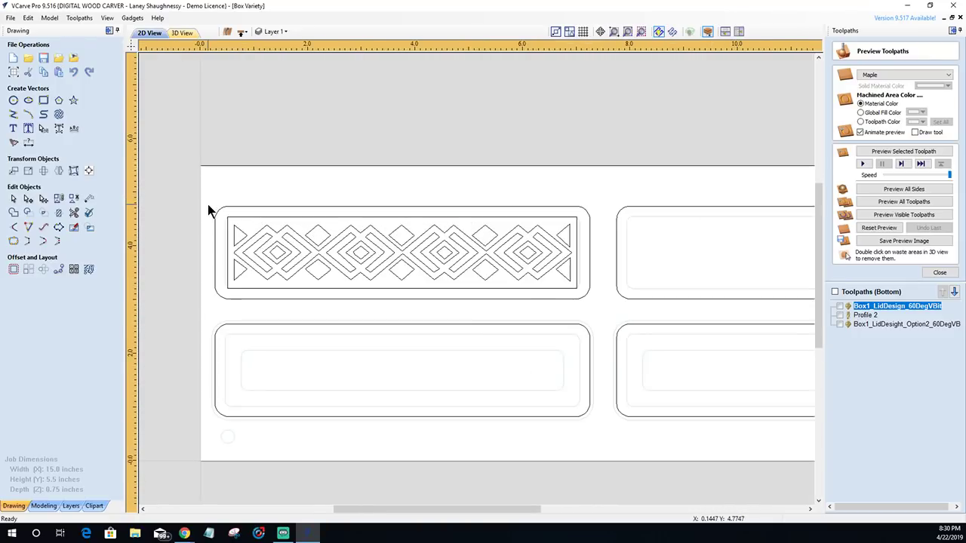
scroll(209, 212, down, 2)
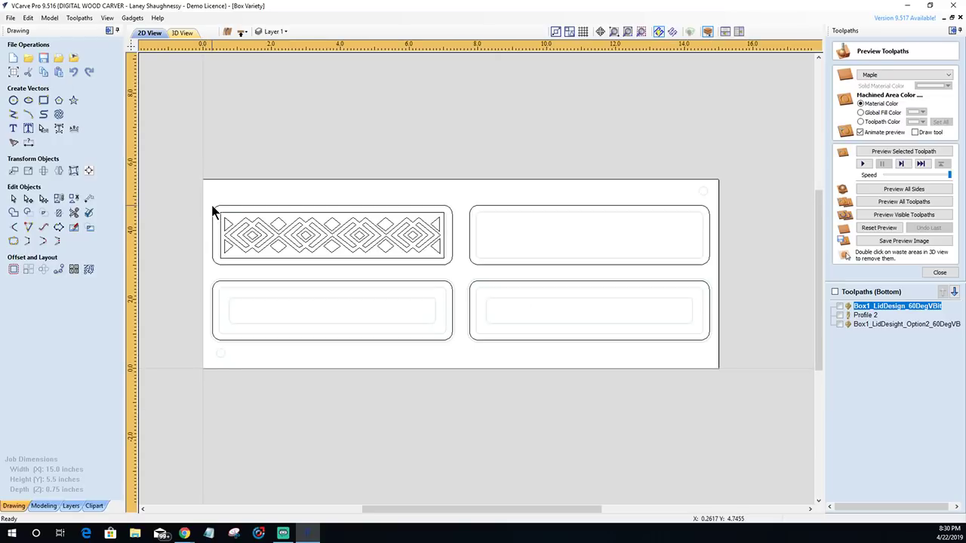
drag(213, 211, 451, 265)
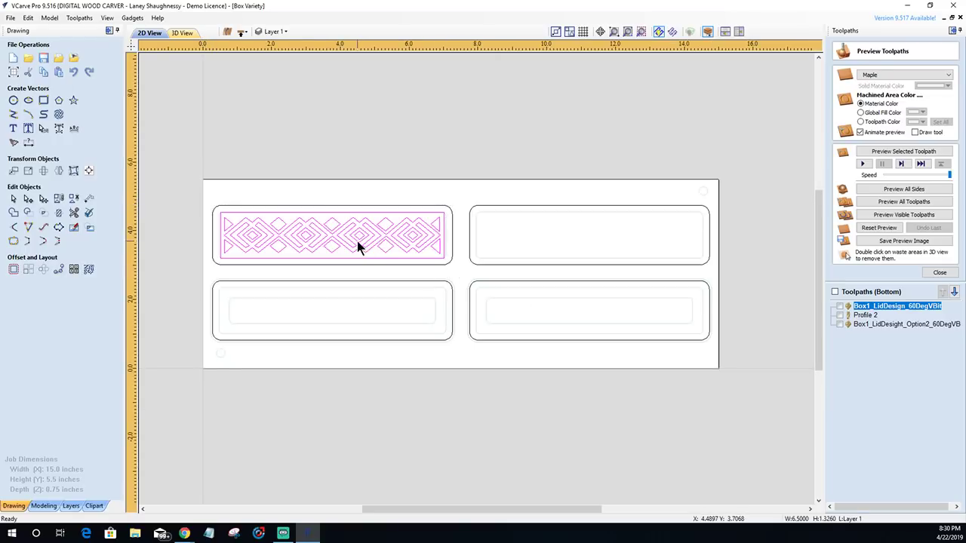
click(357, 240)
drag(332, 231, 589, 234)
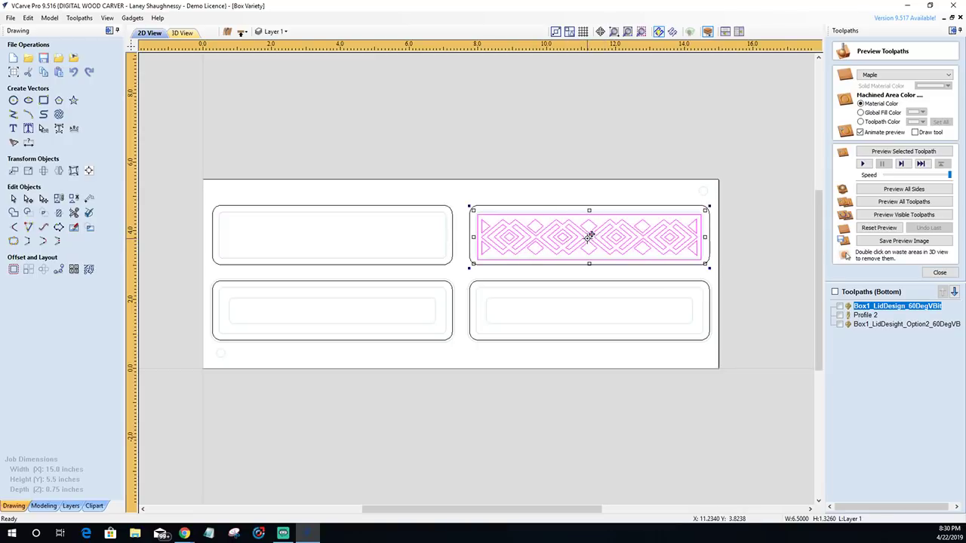
key(ctrl+z)
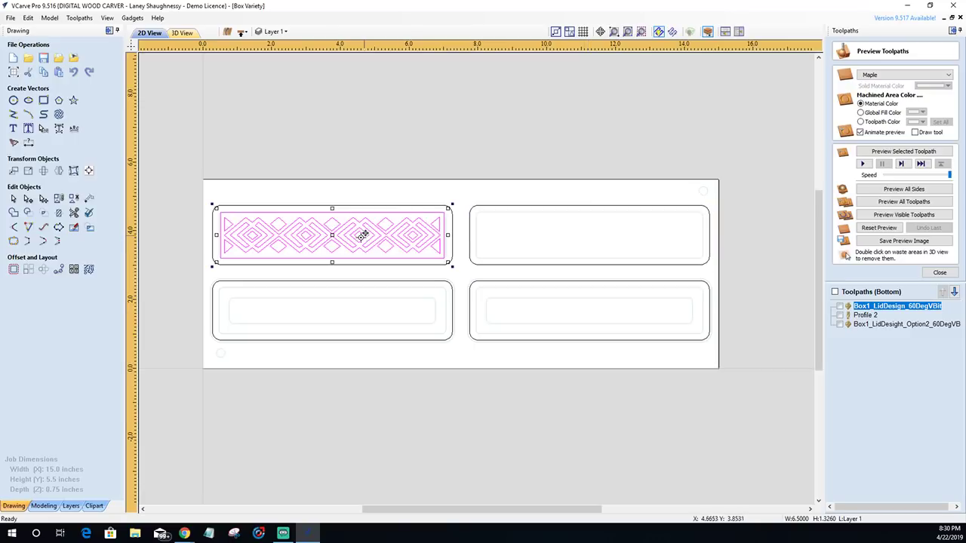
drag(335, 231, 588, 236)
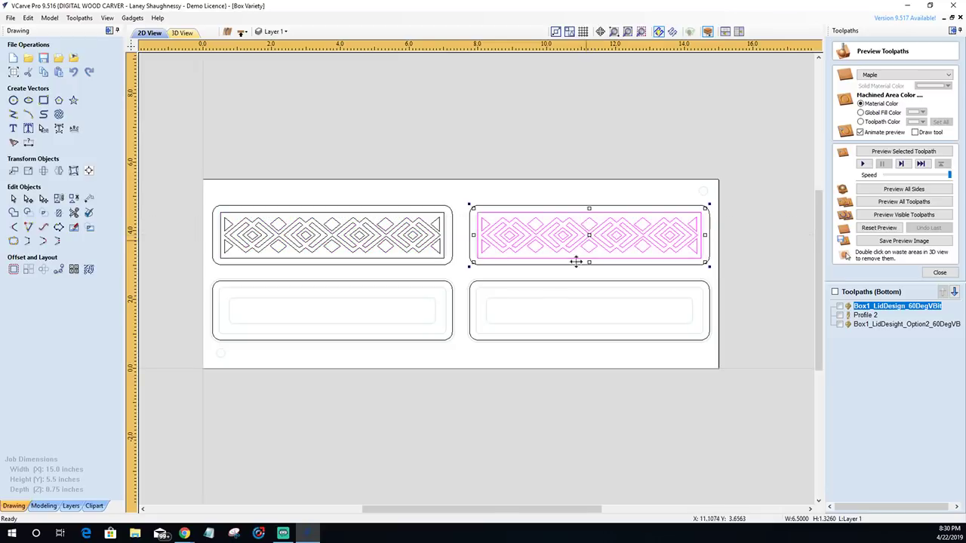
- Centre the copied diamond design within the top-right panel border
shift+click(600, 206)
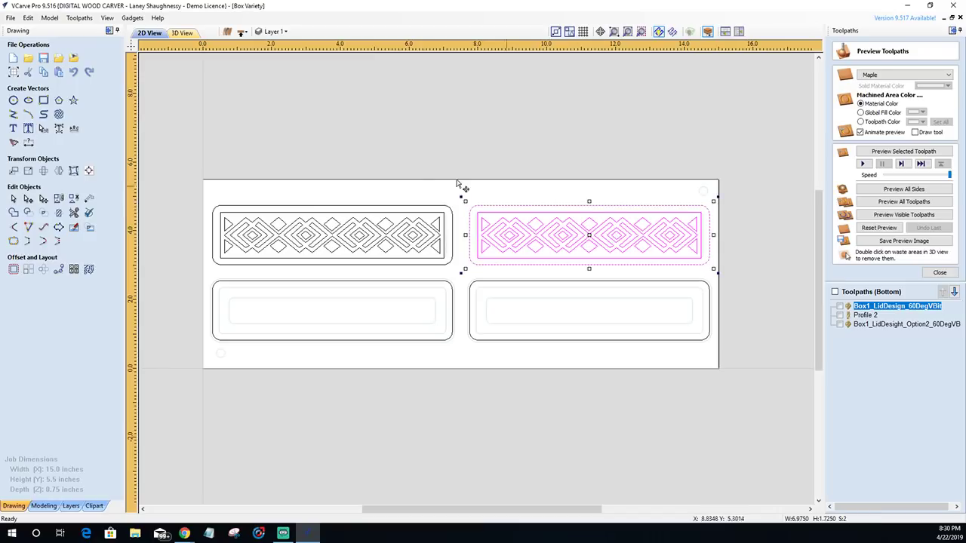
click(89, 172)
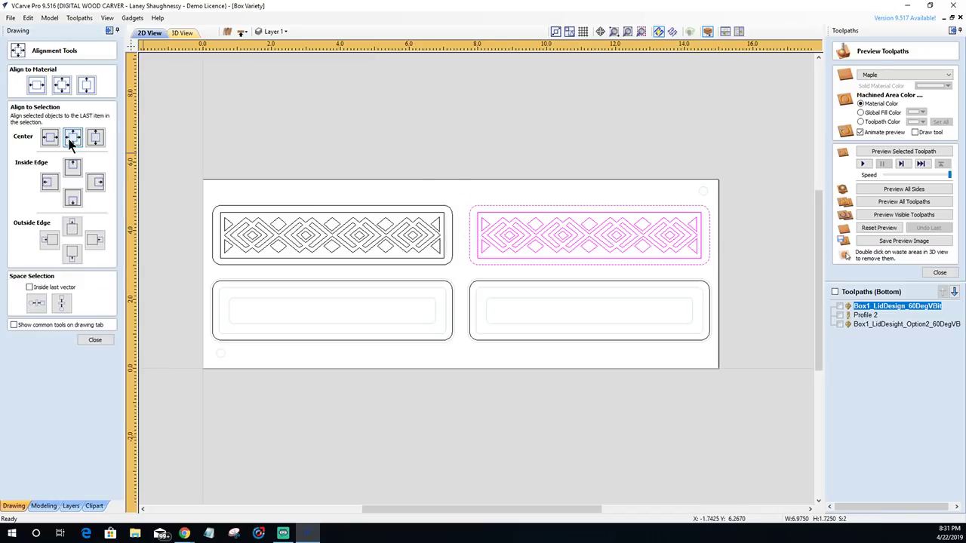
click(71, 140)
click(95, 339)
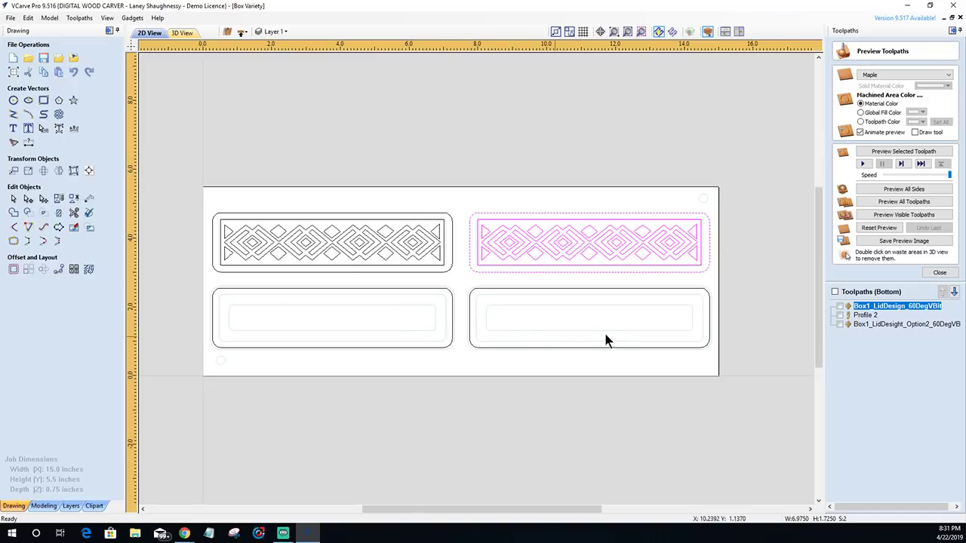
- Start a new text object using the Script MT Bold font
scroll(632, 321, down, 1)
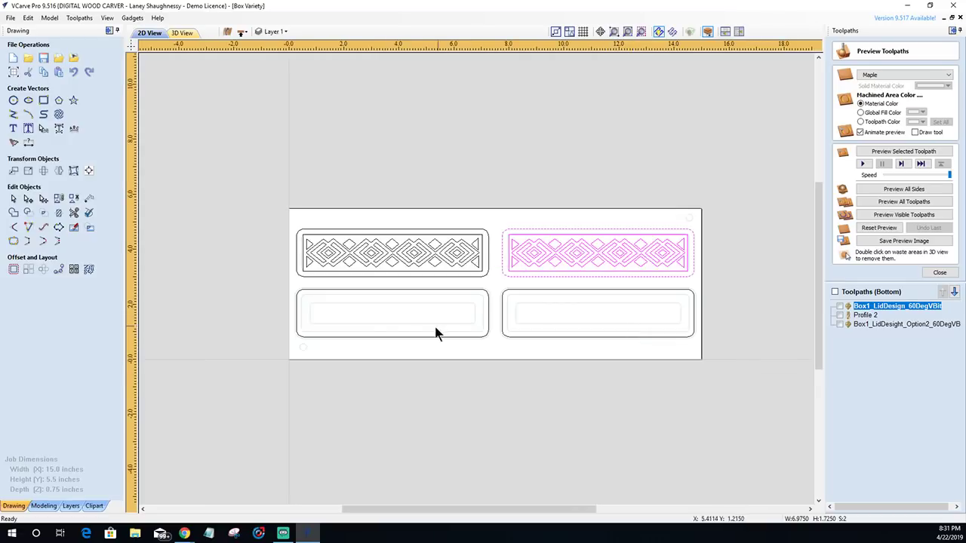
scroll(377, 332, up, 1)
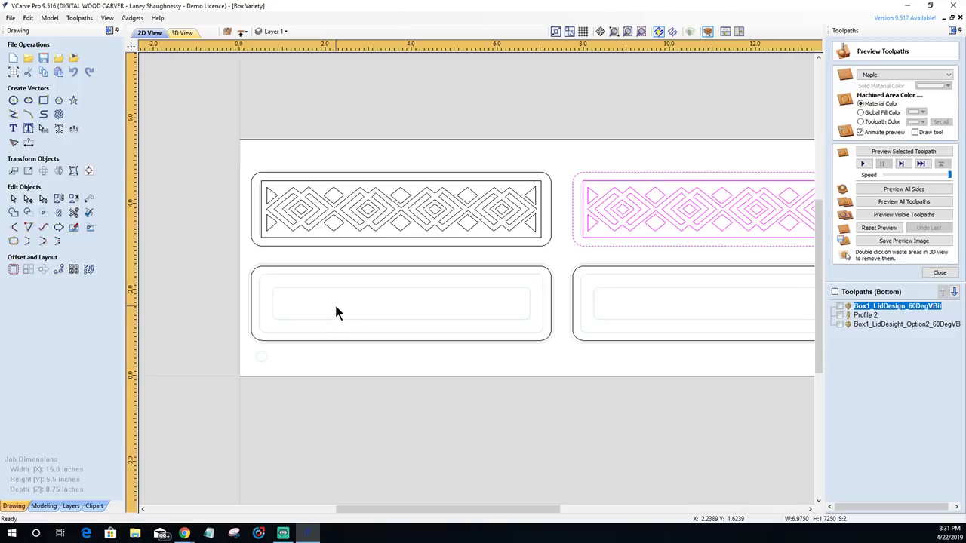
scroll(335, 306, up, 1)
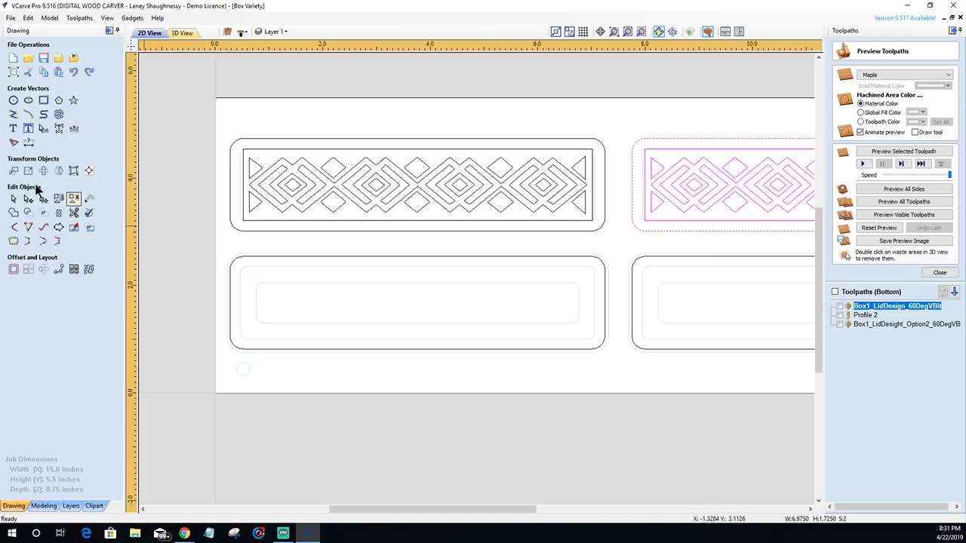
click(13, 129)
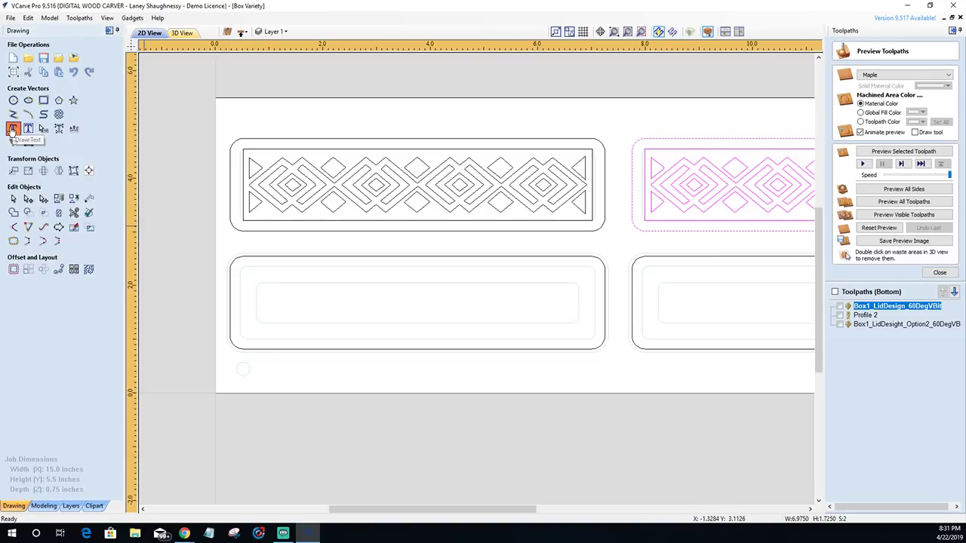
click(12, 129)
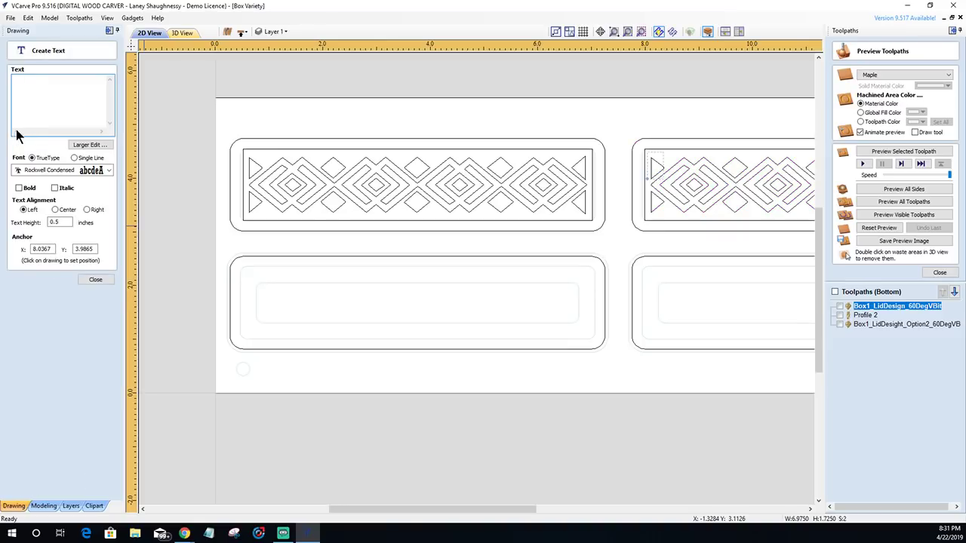
click(109, 170)
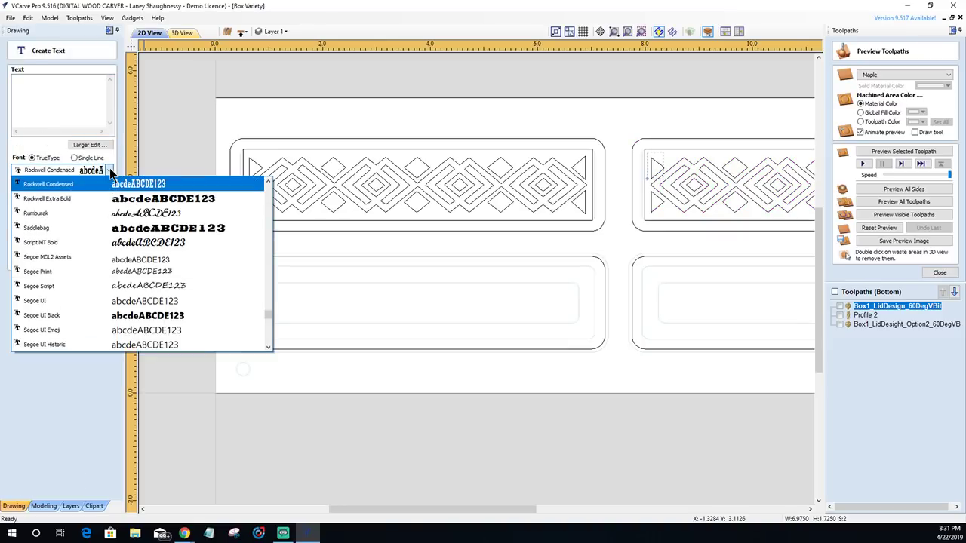
click(99, 242)
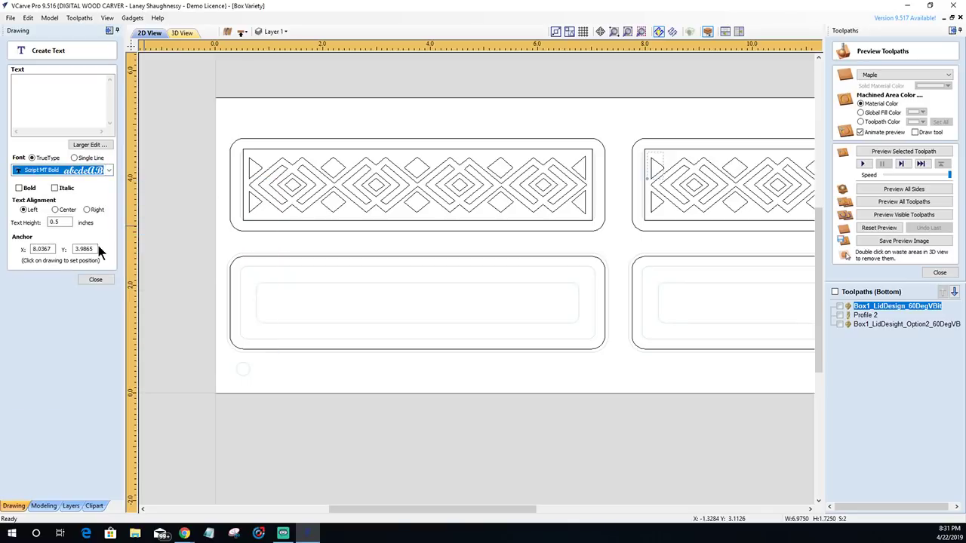
- Enter the two-line inscription: 'Crafted By' above the maker's name
click(18, 92)
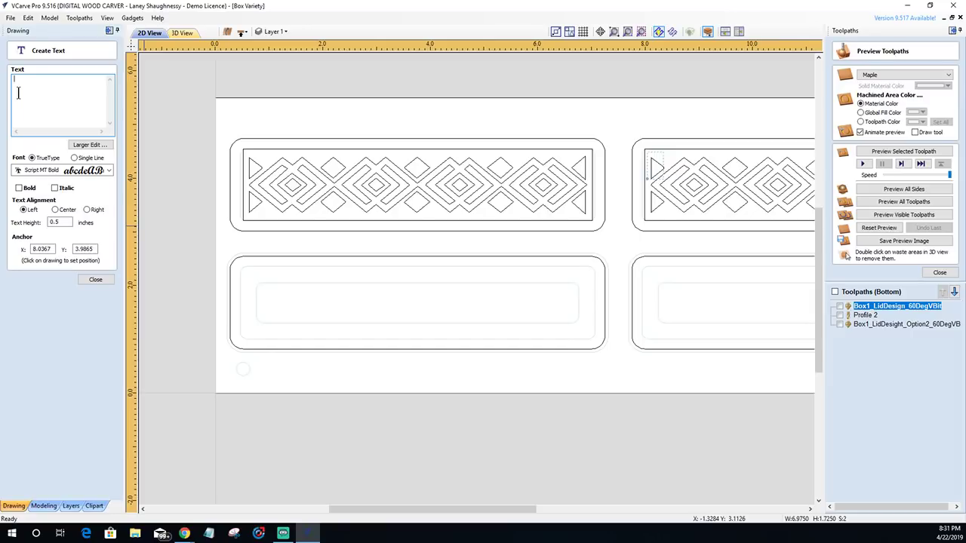
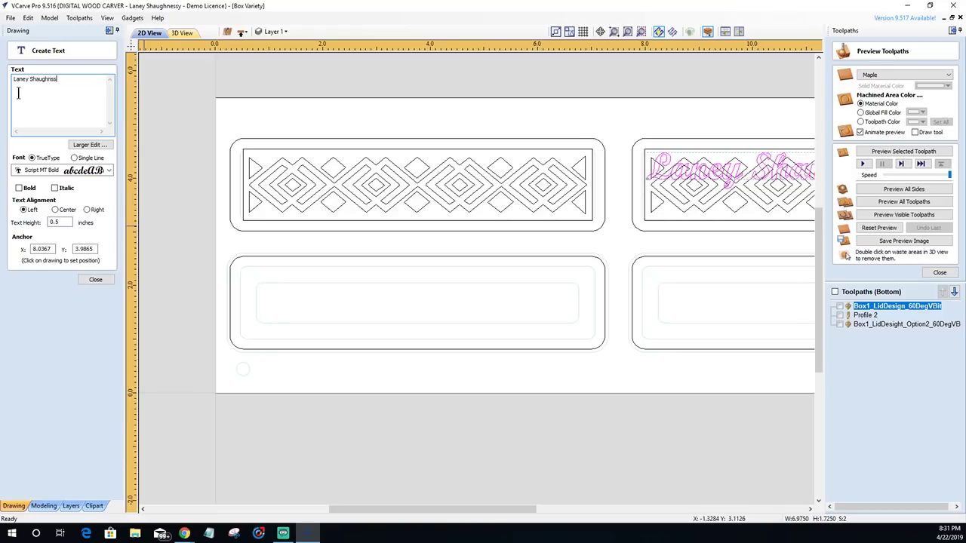
key(Home)
text(Hand Cr)
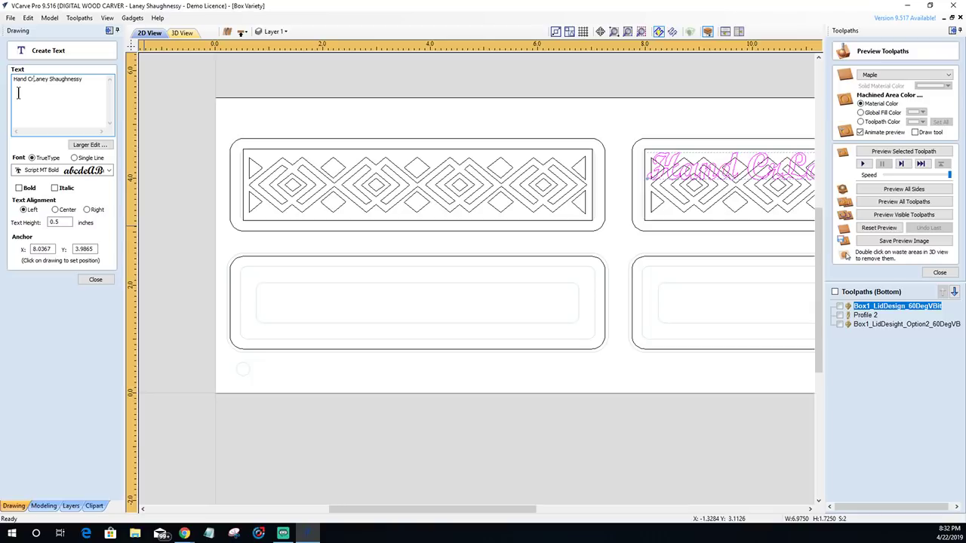
key(BackSpace)
key(BackSpace)
key(BackSpace)
key(BackSpace)
key(BackSpace)
key(BackSpace)
key(BackSpace)
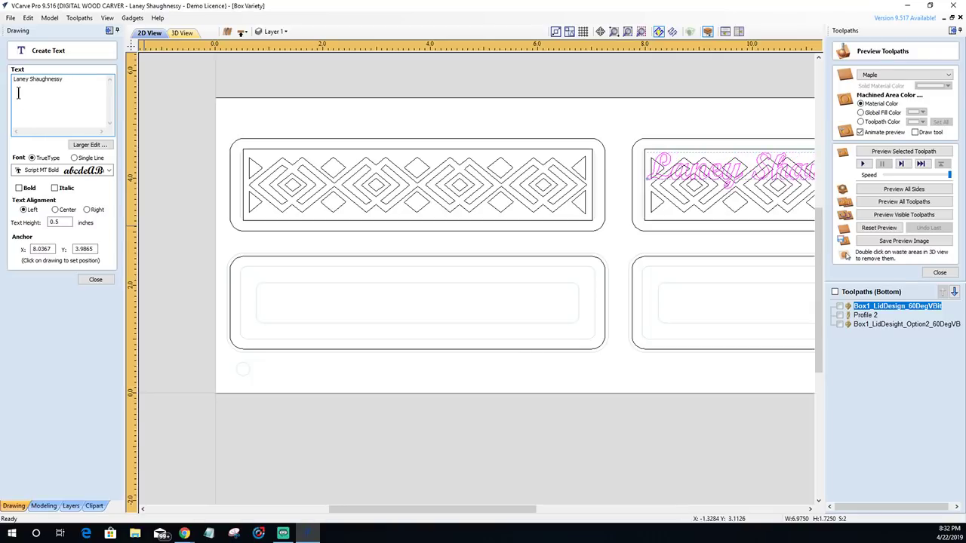
text(Crafted )
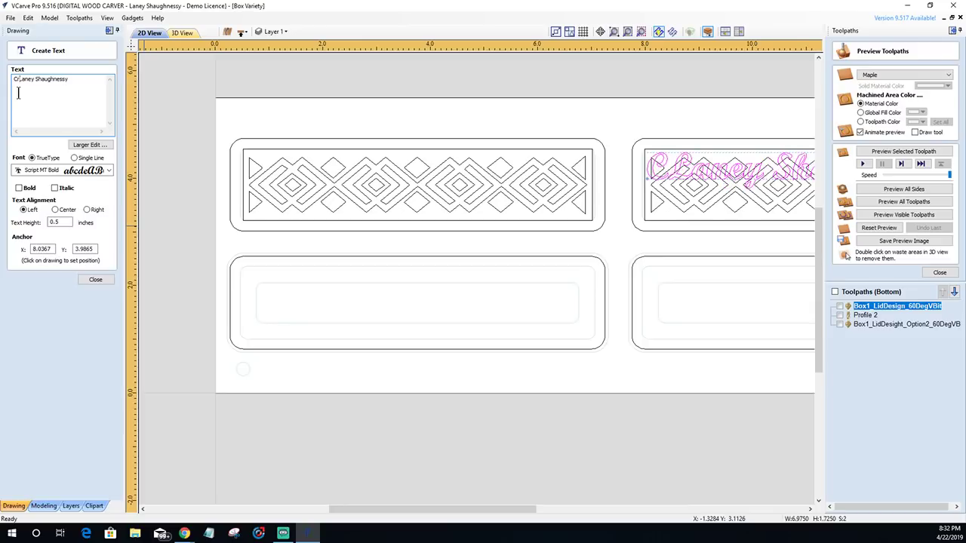
text(By)
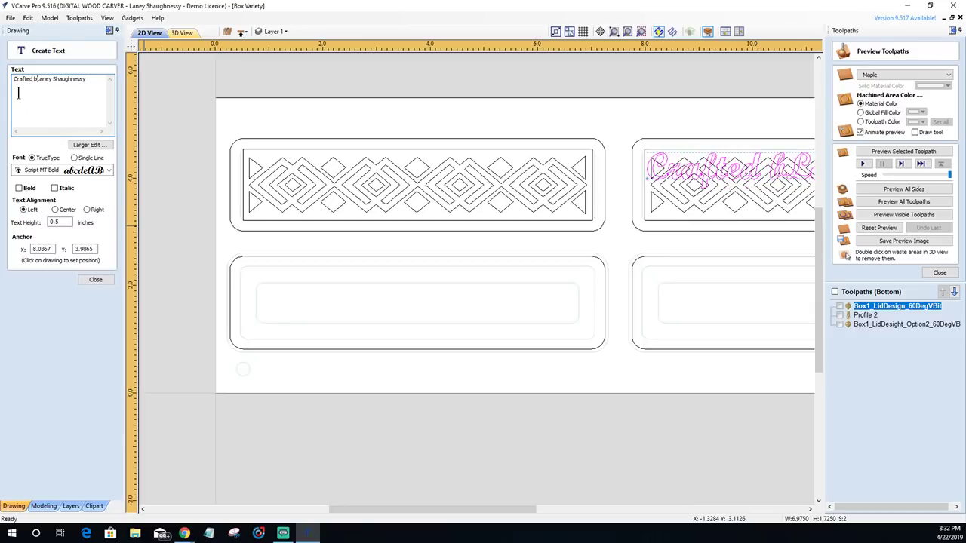
key(Return)
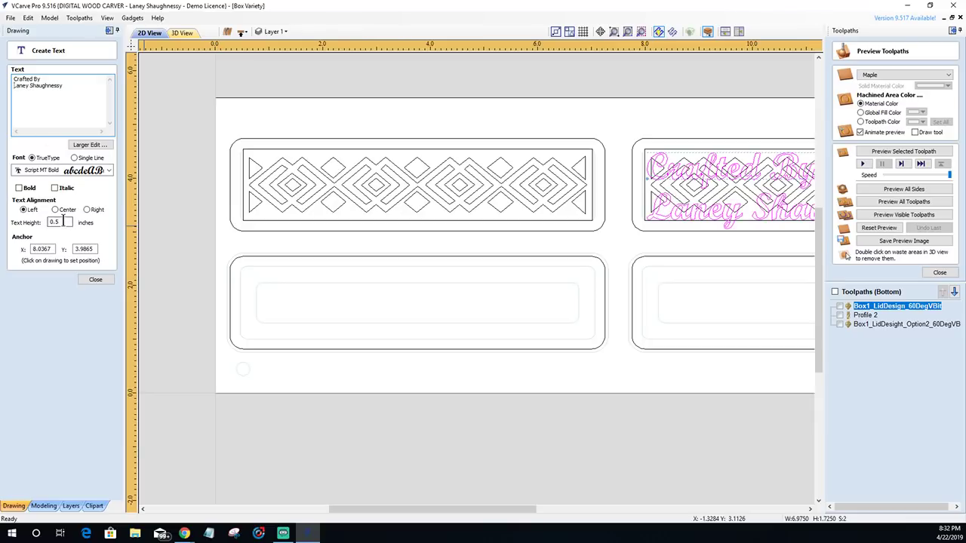
- Set the text height to 0.25 and move the inscription into the lower-left box
drag(64, 222, 48, 223)
text(.25)
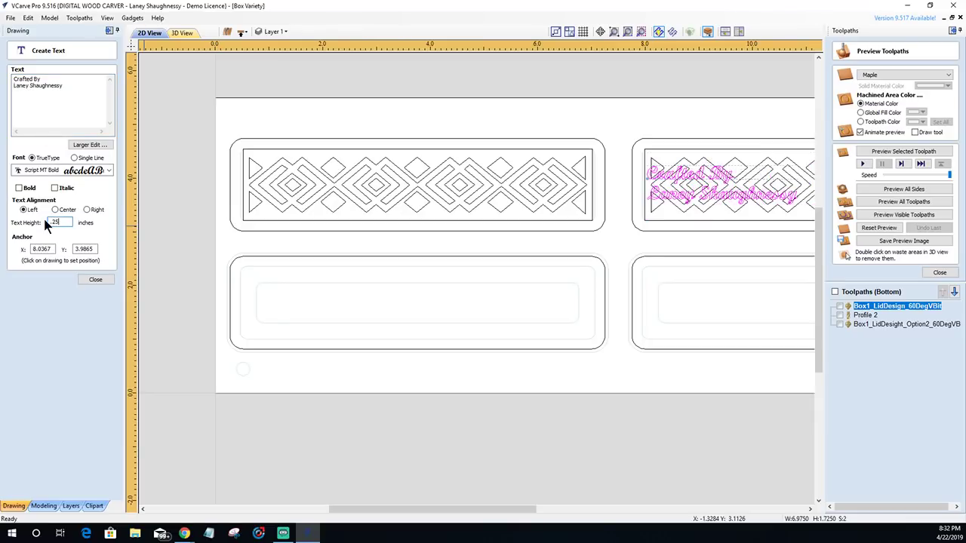
click(96, 282)
mouse_move(725, 177)
mouse_down()
mouse_move(377, 317)
mouse_move(354, 290)
mouse_move(419, 291)
mouse_up()
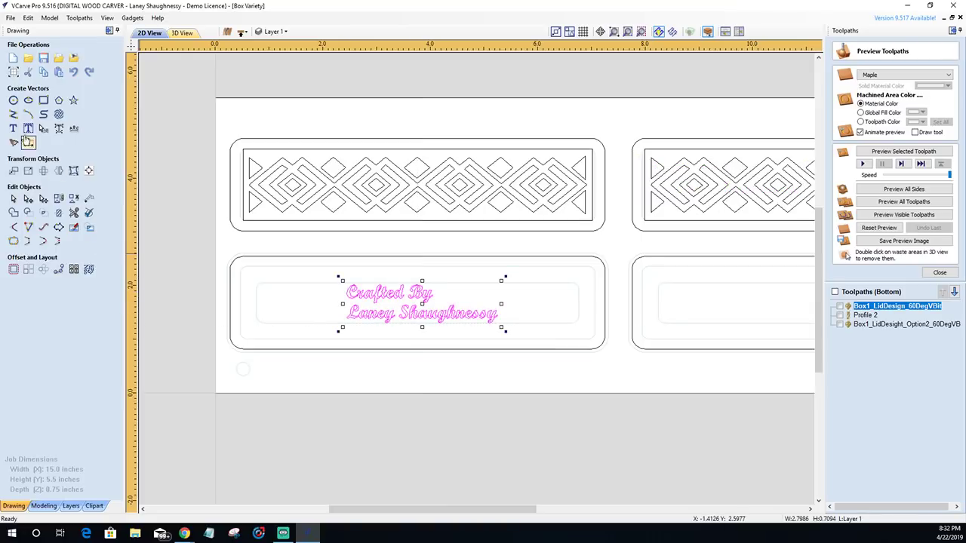
- Centre-justify the inscription's two lines and shift it toward the box centre
click(15, 129)
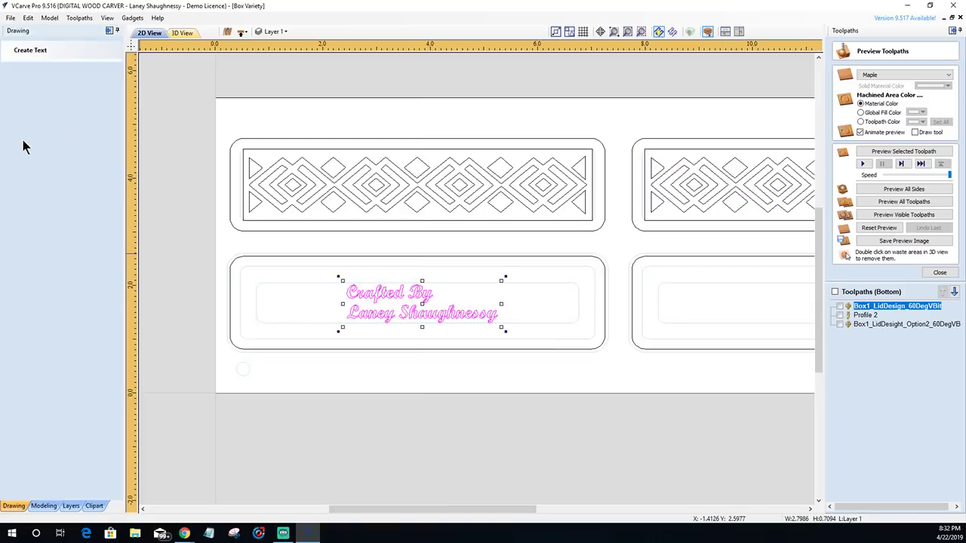
click(55, 210)
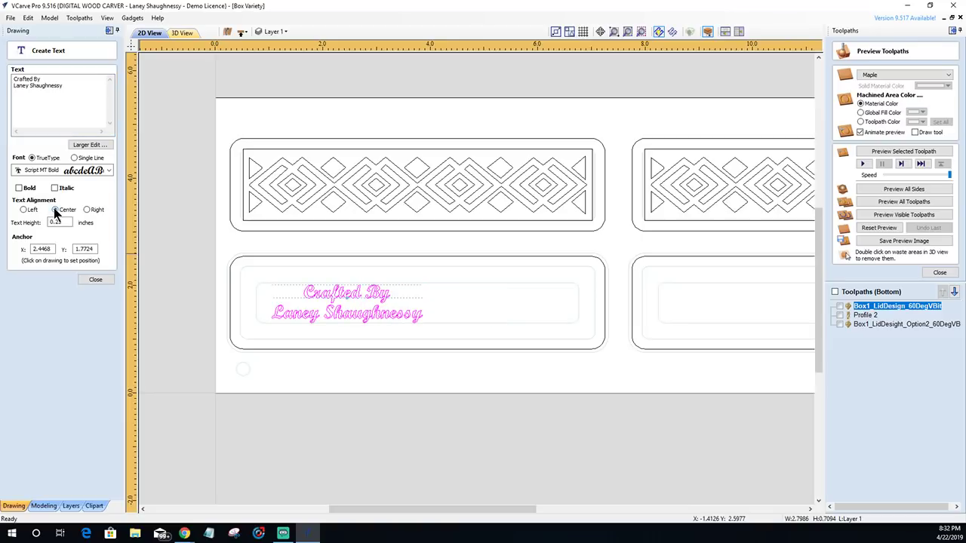
click(92, 279)
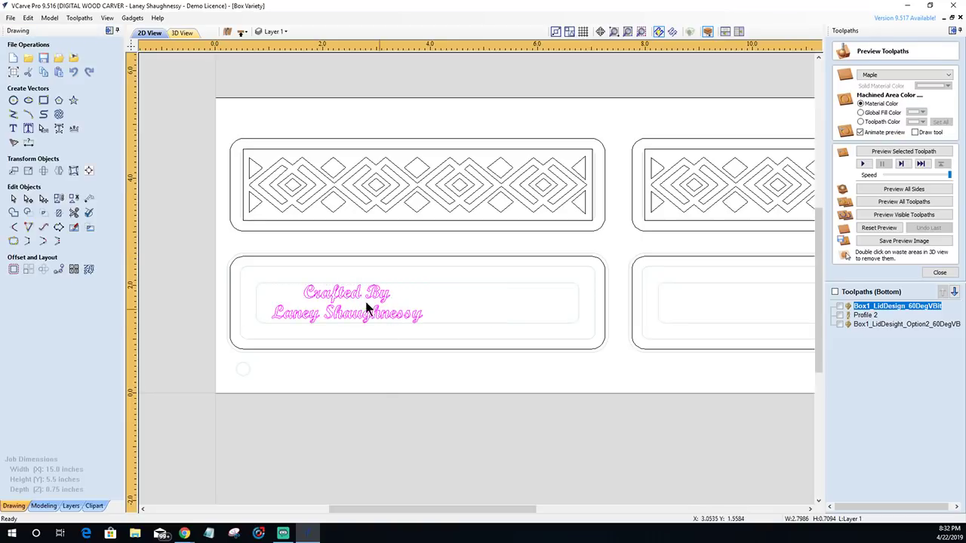
drag(336, 294, 405, 294)
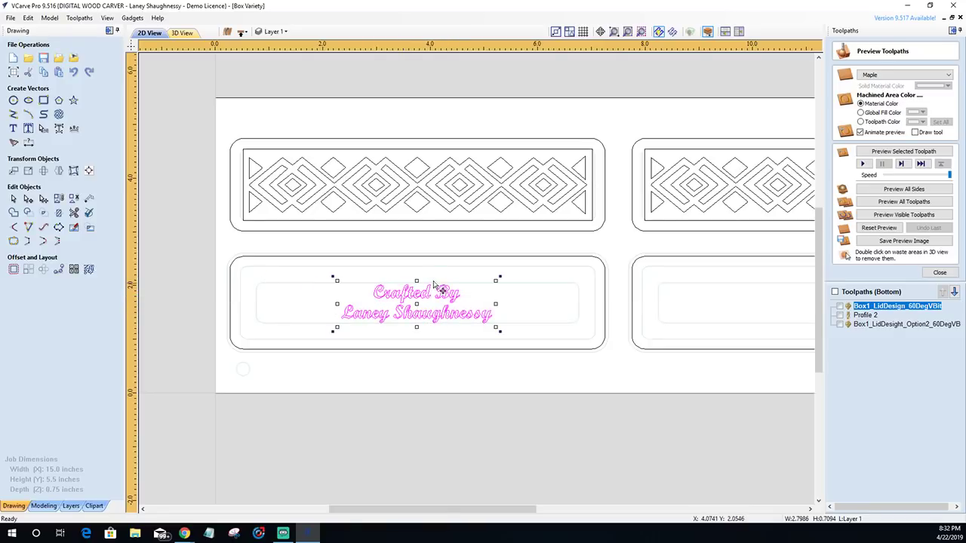
- Centre the inscription on the lower-left lid's outer outline with the alignment tools
shift+click(432, 257)
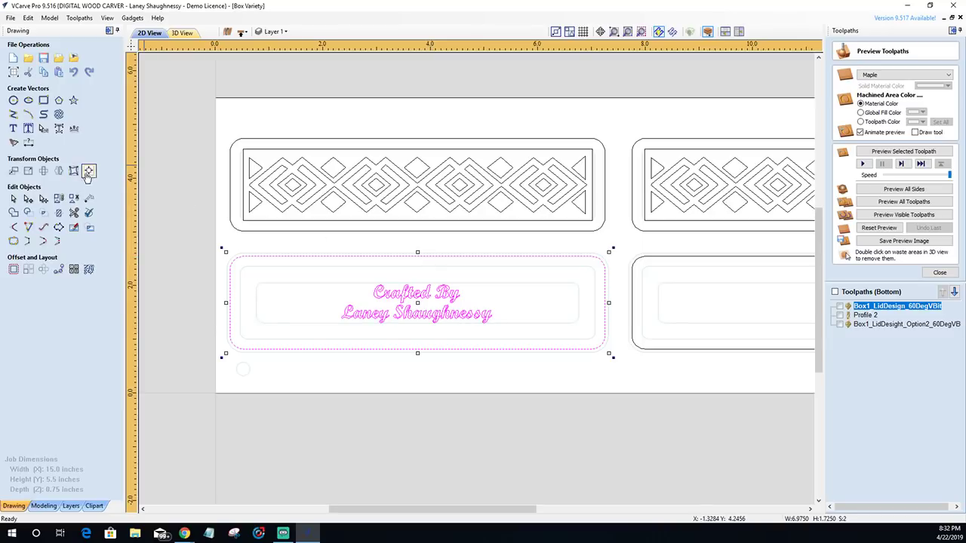
click(89, 172)
click(73, 137)
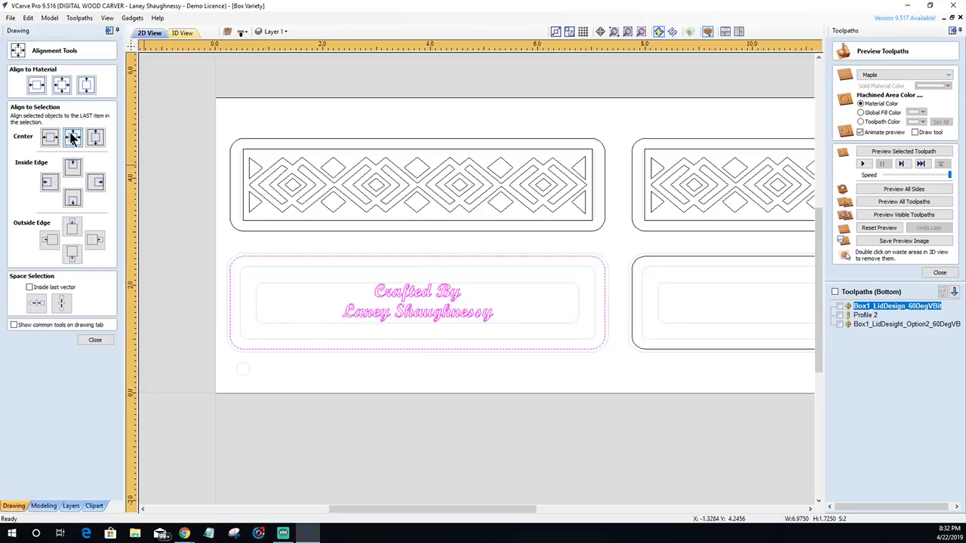
click(86, 340)
- Convert the Script MT Bold 'Crafted By' inscription into curve vectors
scroll(385, 332, up, 4)
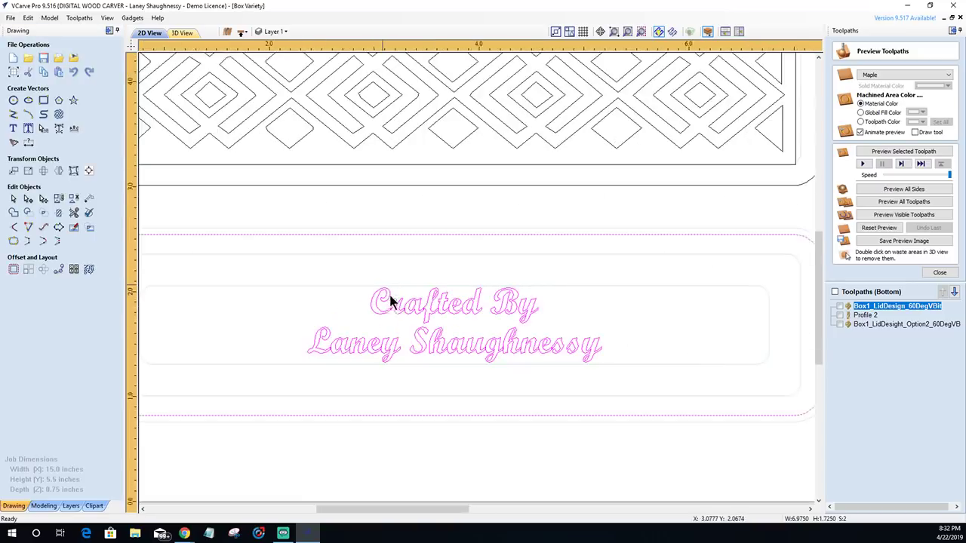
scroll(424, 337, up, 5)
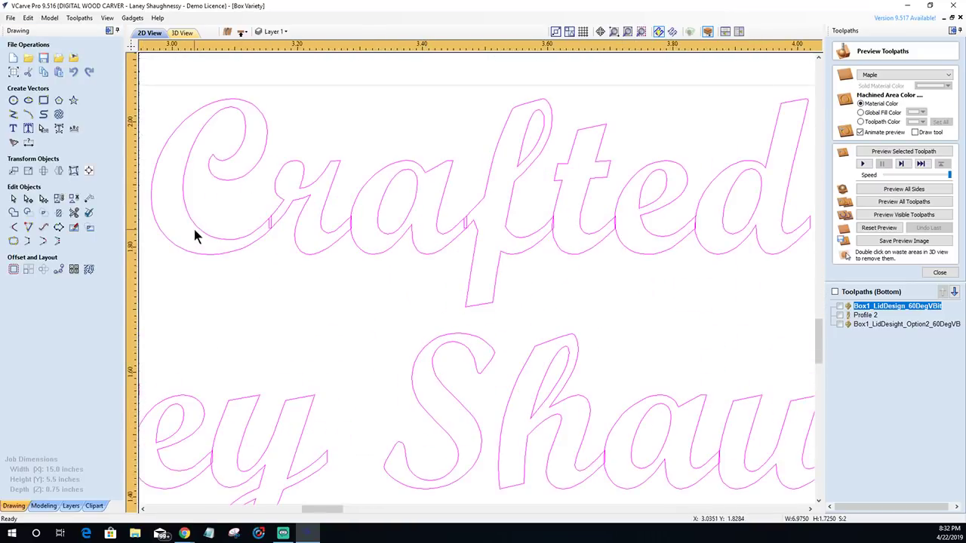
scroll(652, 293, down, 6)
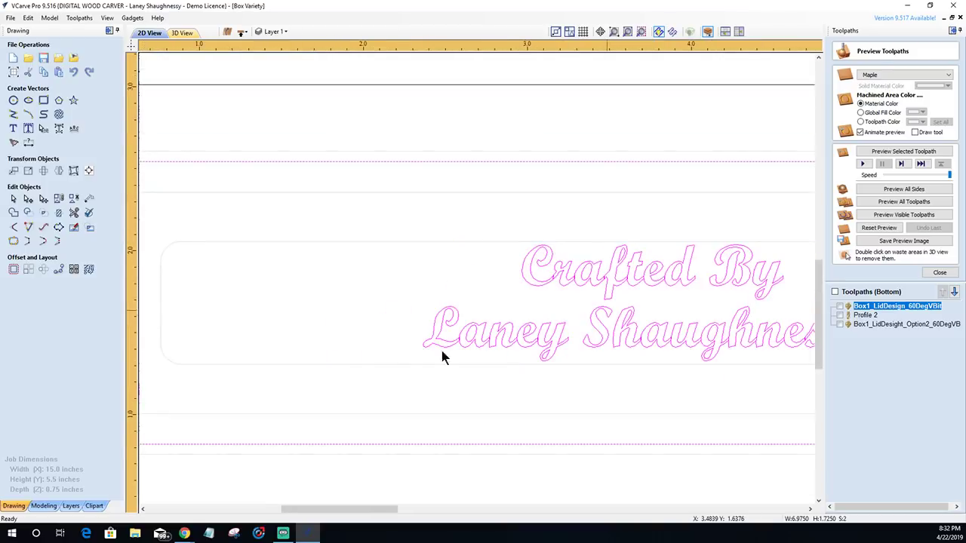
scroll(723, 345, up, 4)
scroll(697, 341, down, 4)
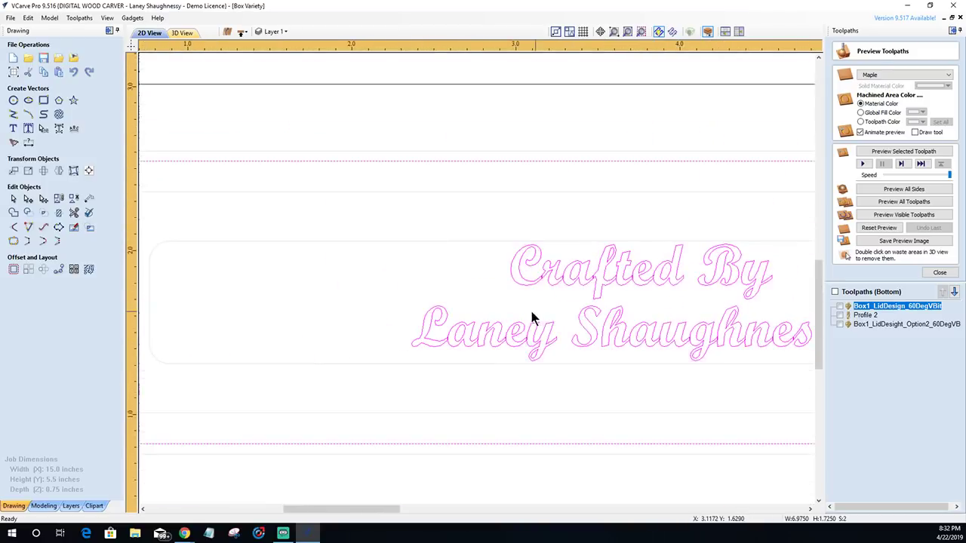
scroll(608, 328, down, 3)
scroll(609, 328, up, 4)
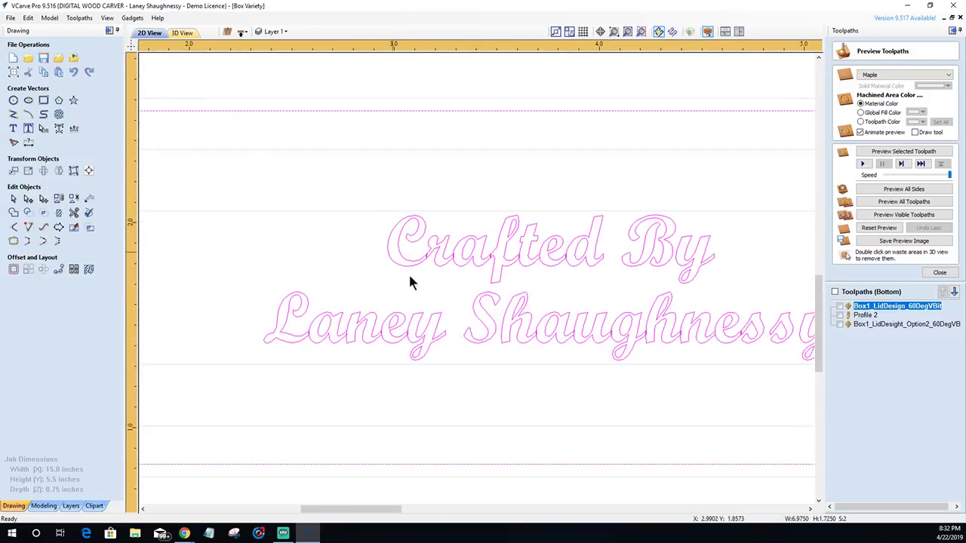
scroll(419, 274, down, 1)
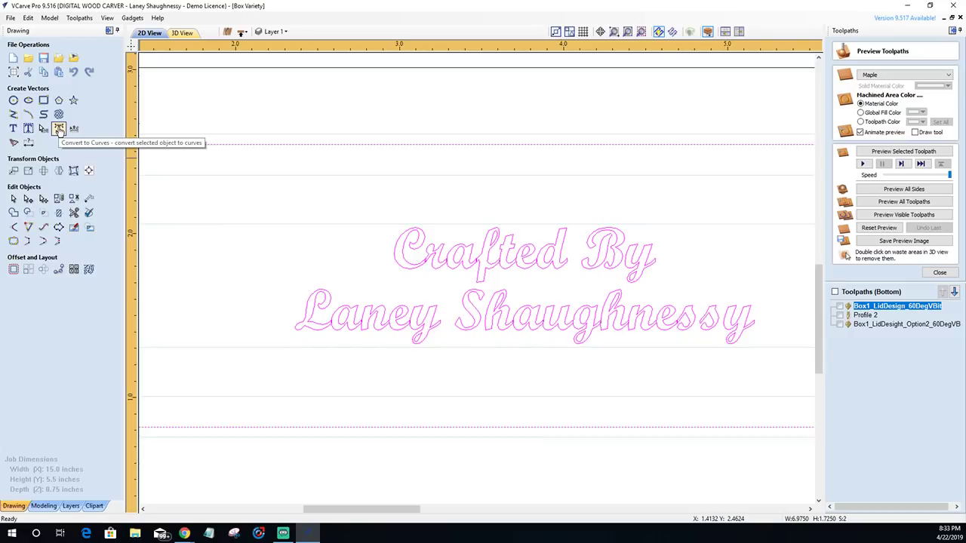
click(59, 129)
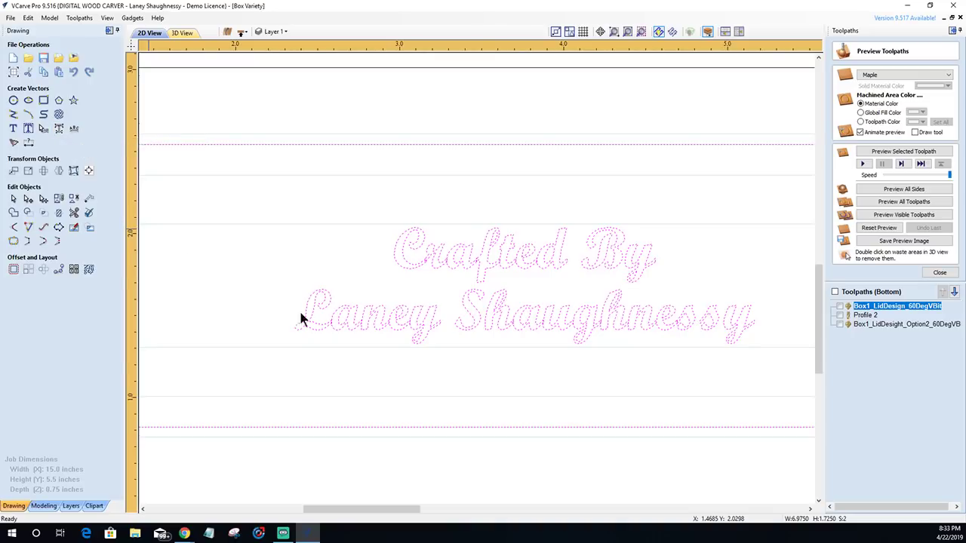
scroll(519, 276, up, 5)
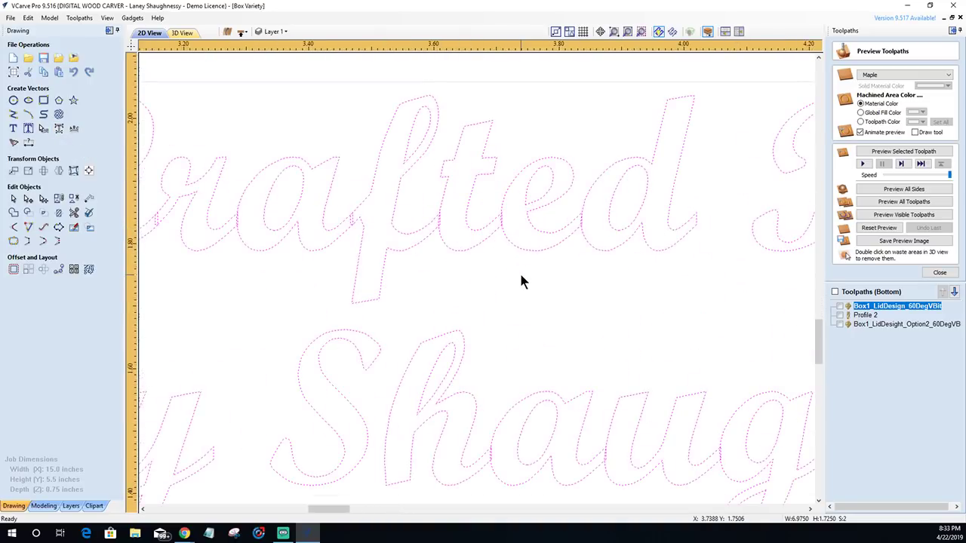
scroll(453, 298, down, 4)
scroll(388, 297, up, 2)
- Trim the two stray overlap segments between the 'r' and 'a' of 'Crafted'
click(264, 302)
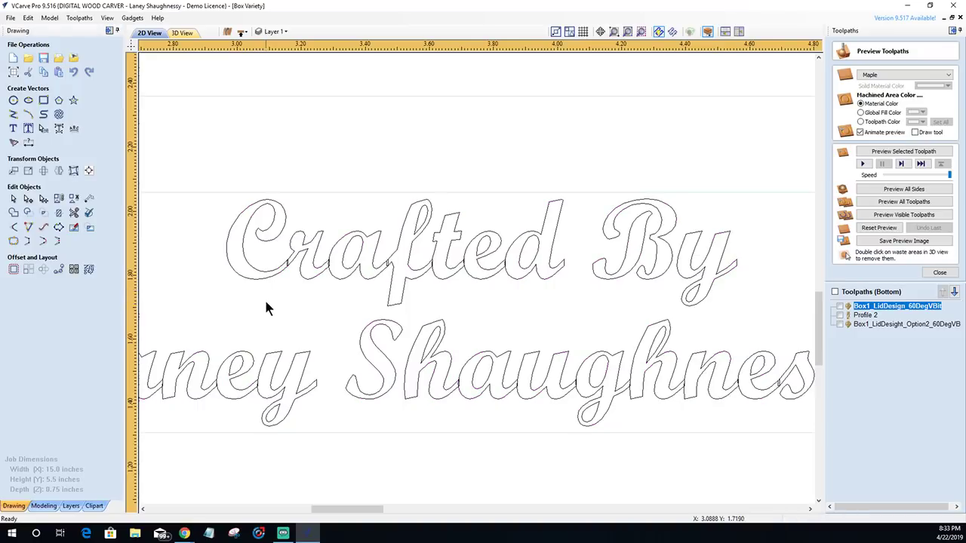
scroll(282, 271, up, 5)
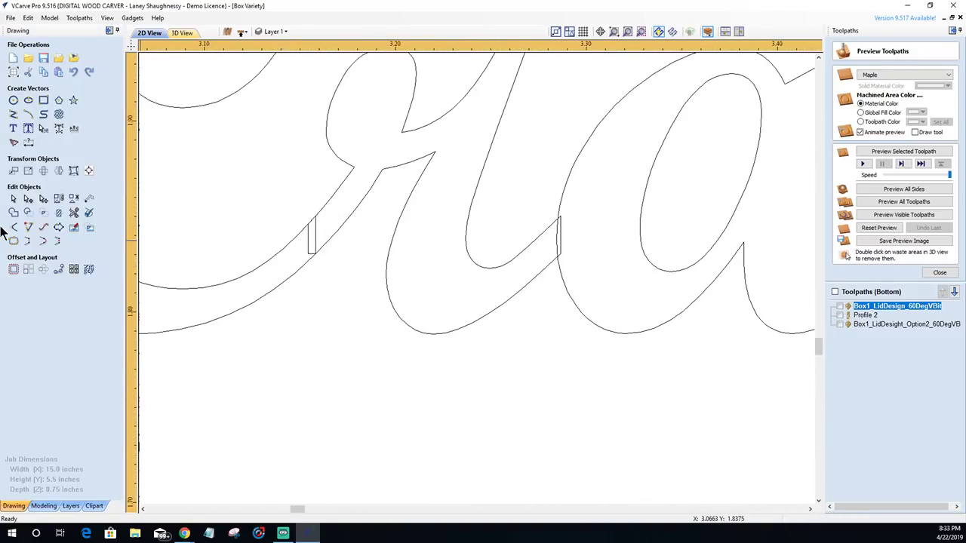
click(73, 214)
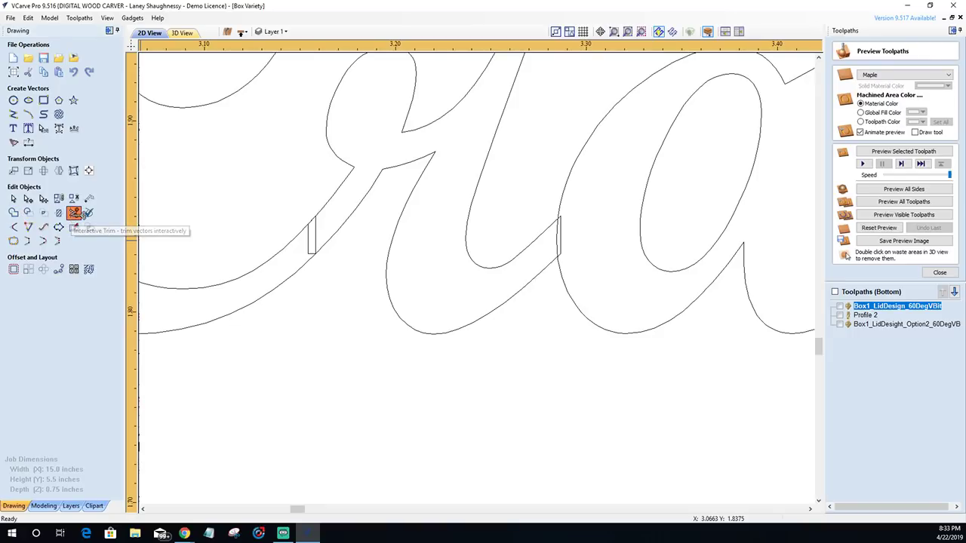
click(309, 238)
click(317, 235)
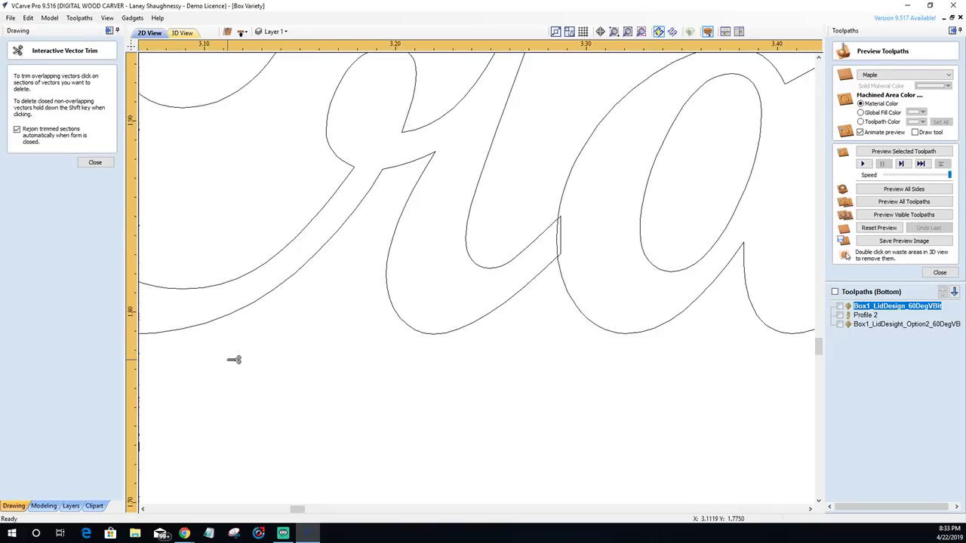
click(95, 163)
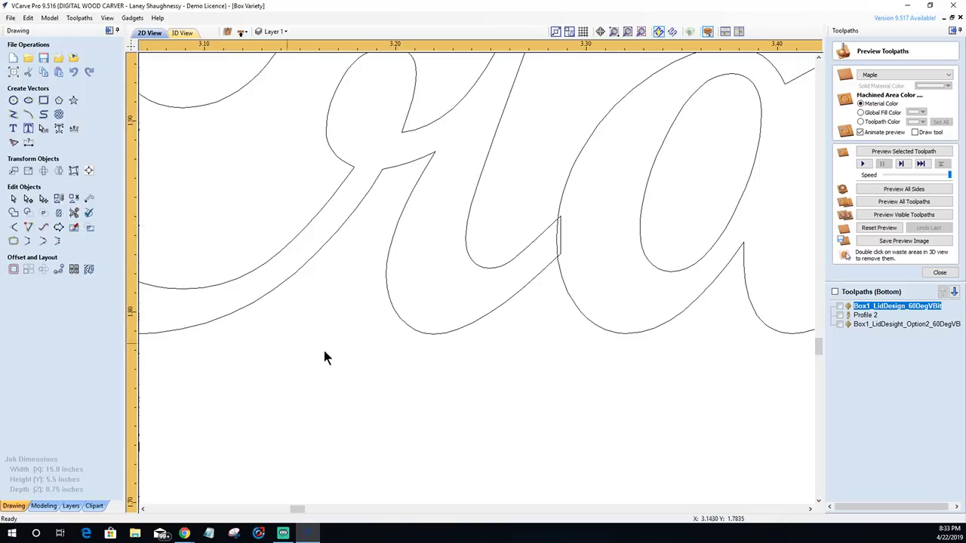
scroll(326, 353, down, 3)
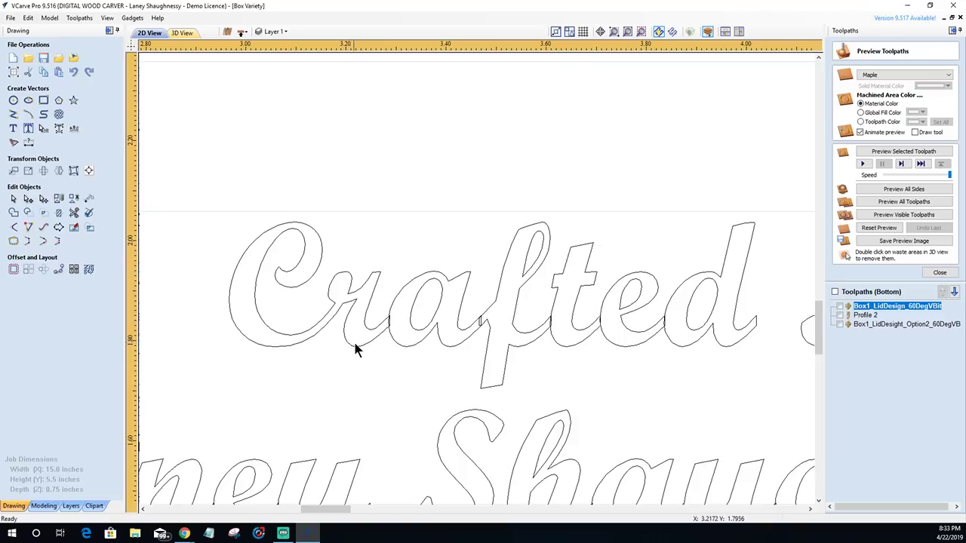
- Select the letter outlines of 'Crafted' (Cr, a, f, t, e, d)
click(354, 342)
shift+click(398, 343)
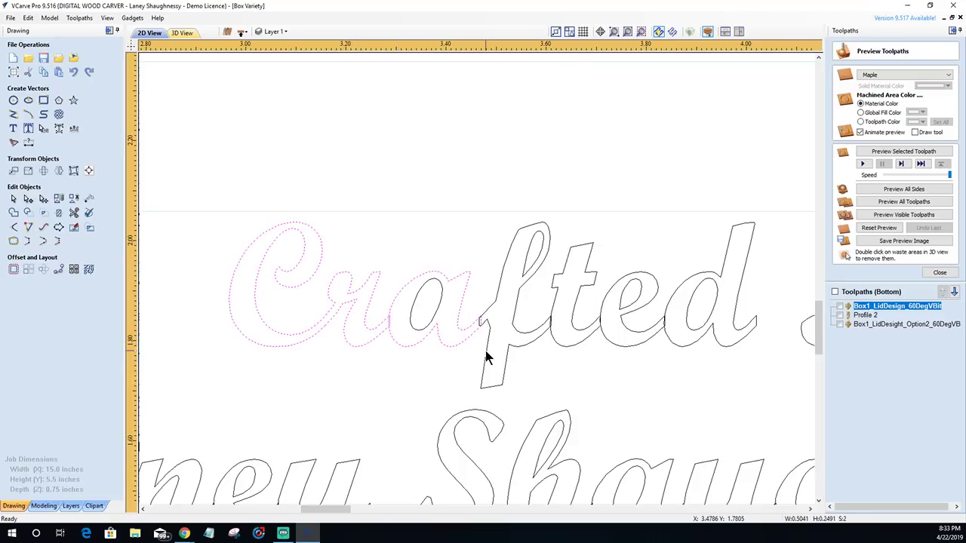
shift+click(494, 353)
shift+click(552, 337)
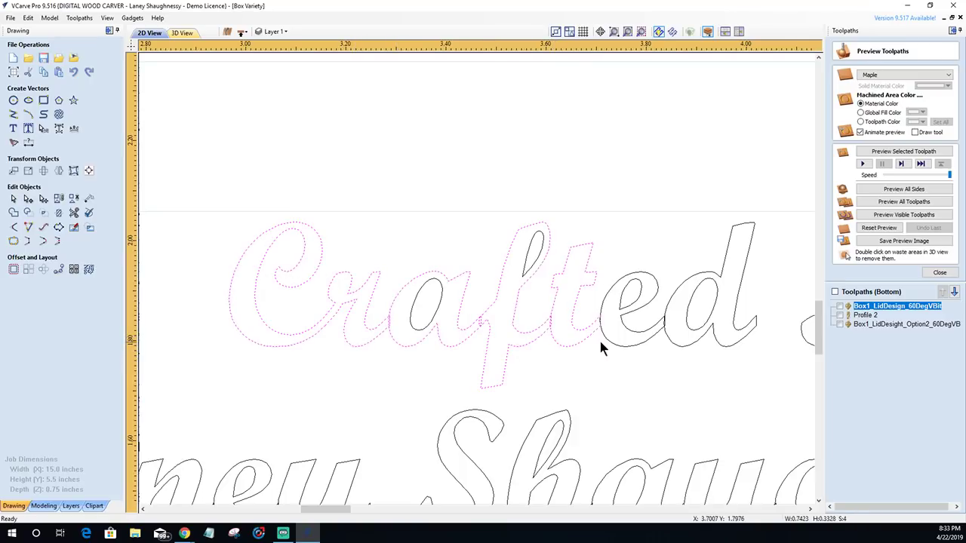
shift+click(607, 339)
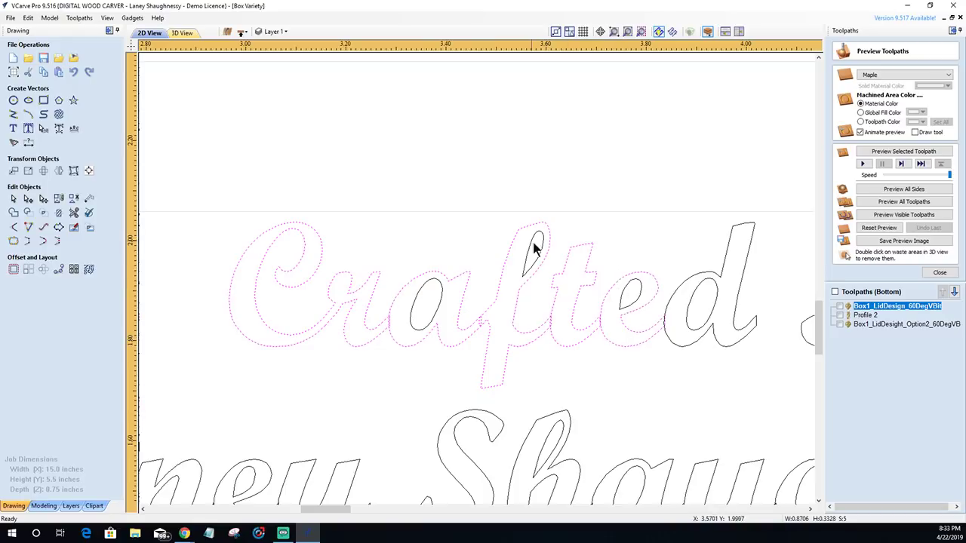
shift+click(680, 344)
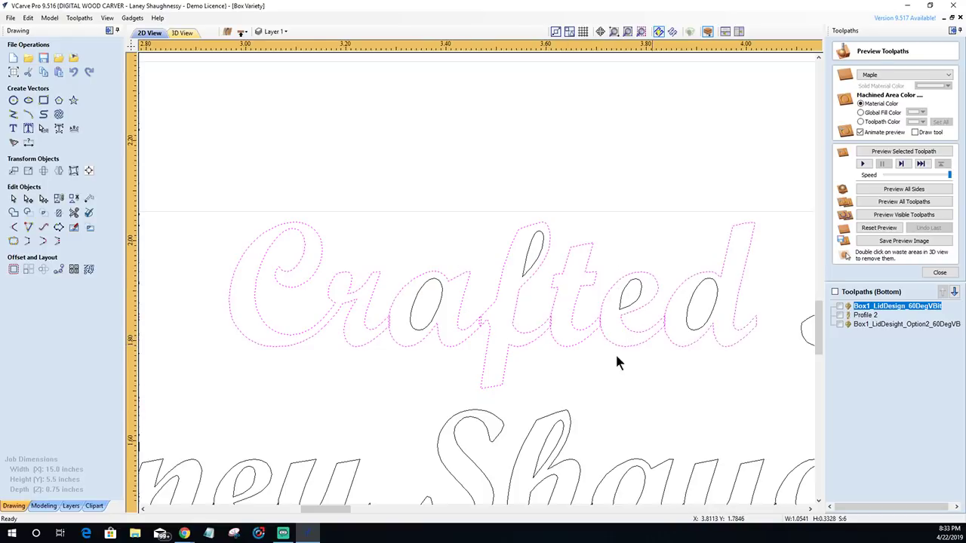
scroll(617, 362, down, 4)
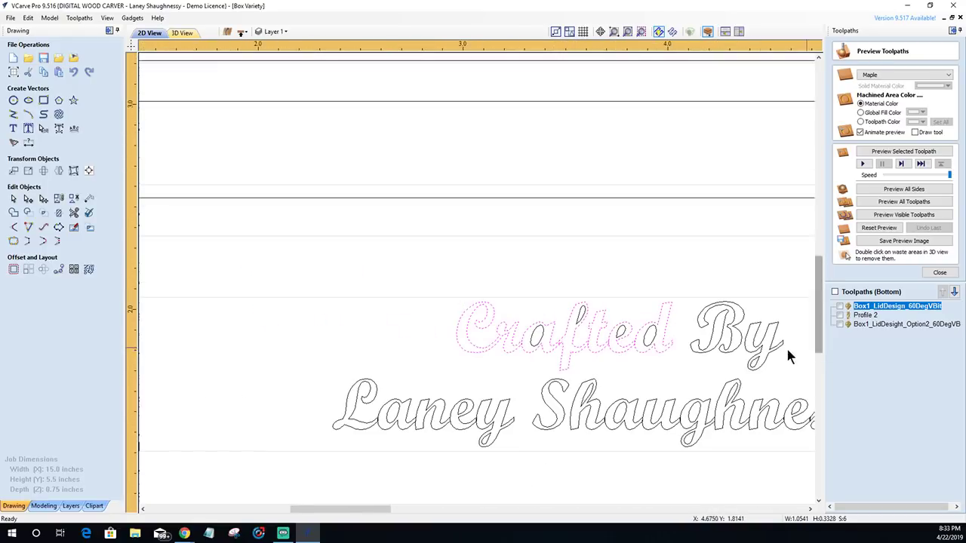
- Add the letters of the maker's first name and surname to the selection
shift+click(373, 431)
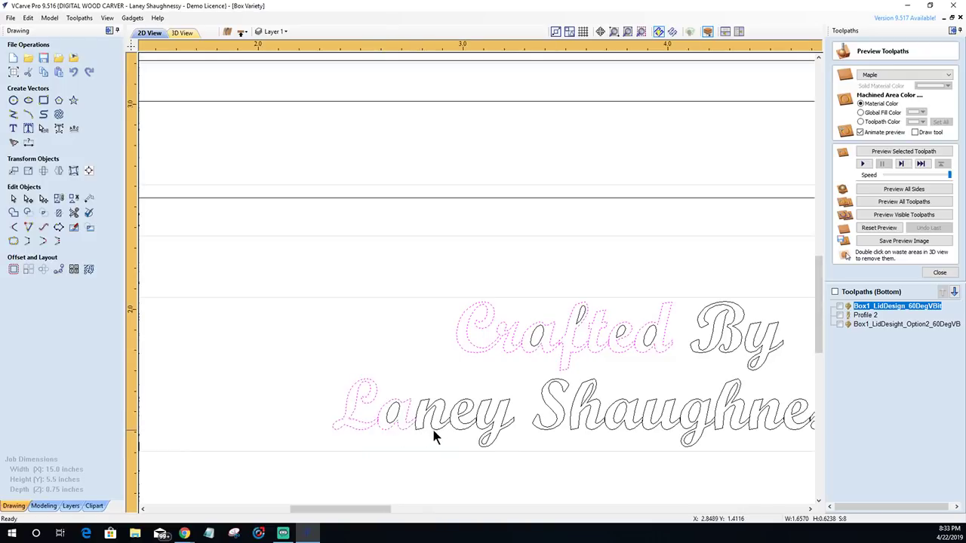
shift+click(458, 428)
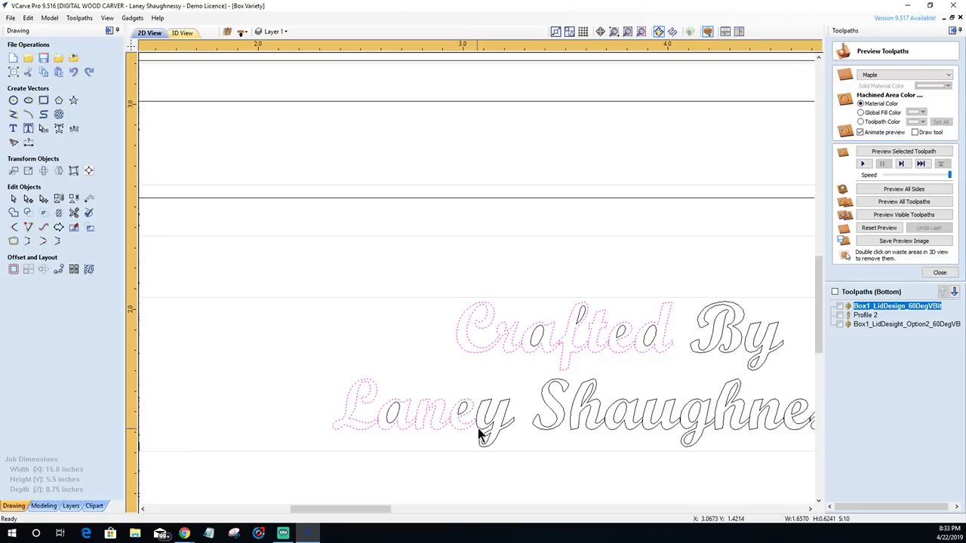
shift+click(482, 433)
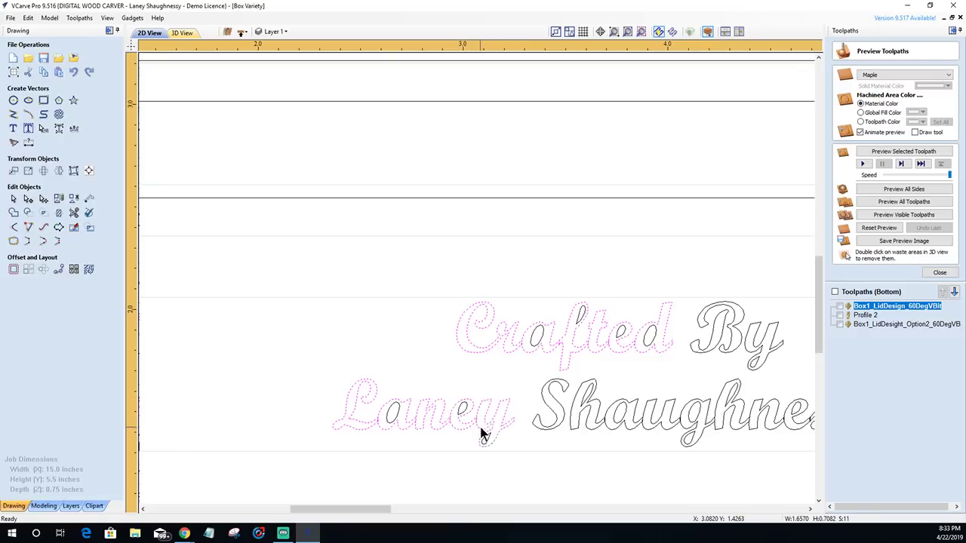
shift+click(598, 425)
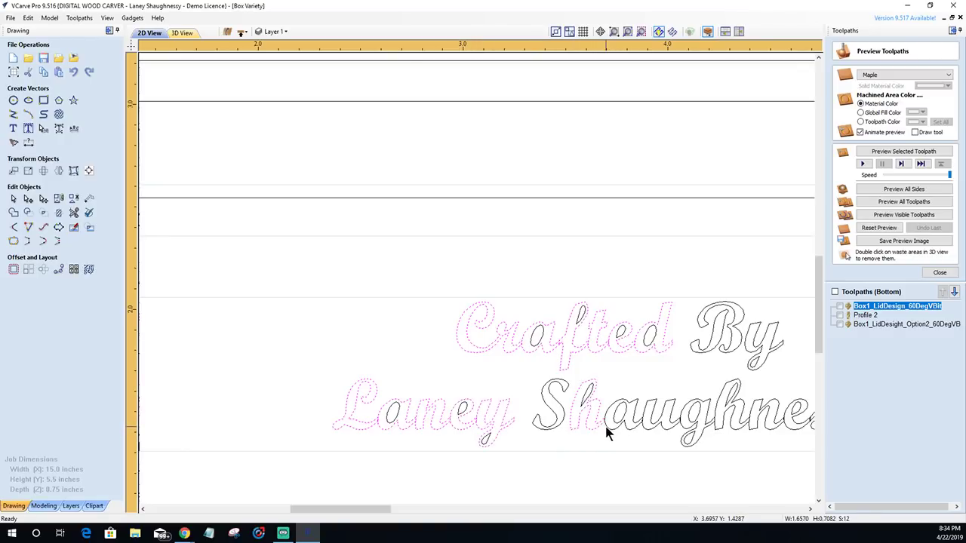
shift+click(624, 430)
shift+click(646, 429)
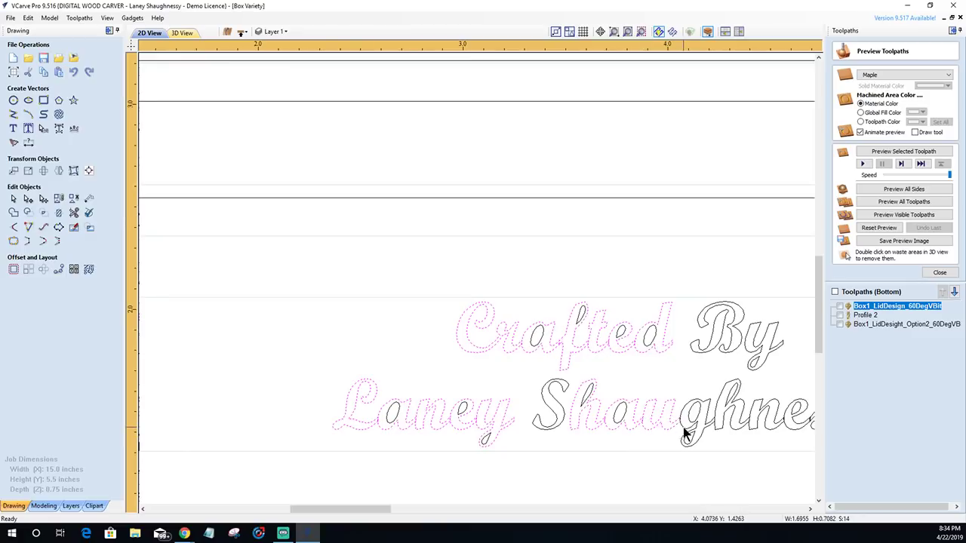
shift+click(684, 430)
shift+click(720, 429)
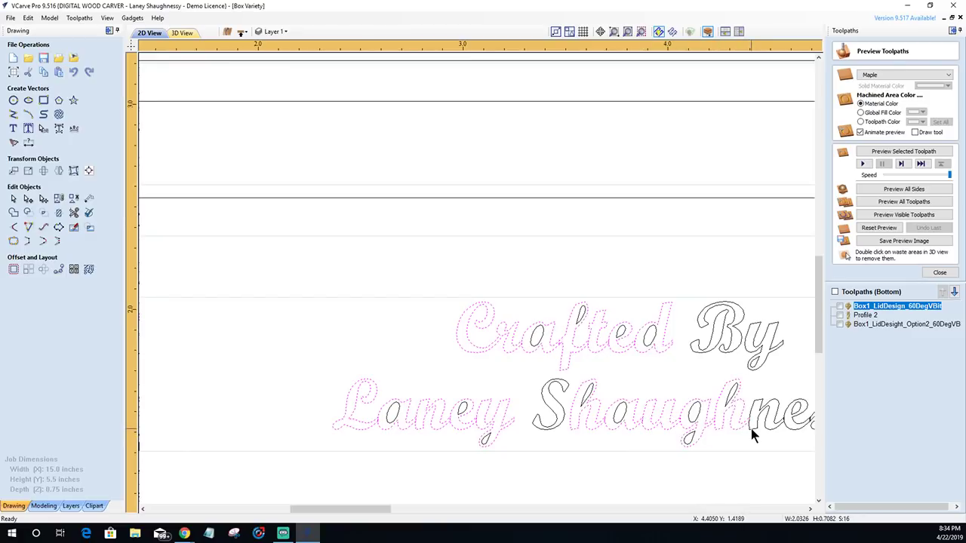
shift+click(752, 428)
shift+click(788, 423)
scroll(735, 433, down, 2)
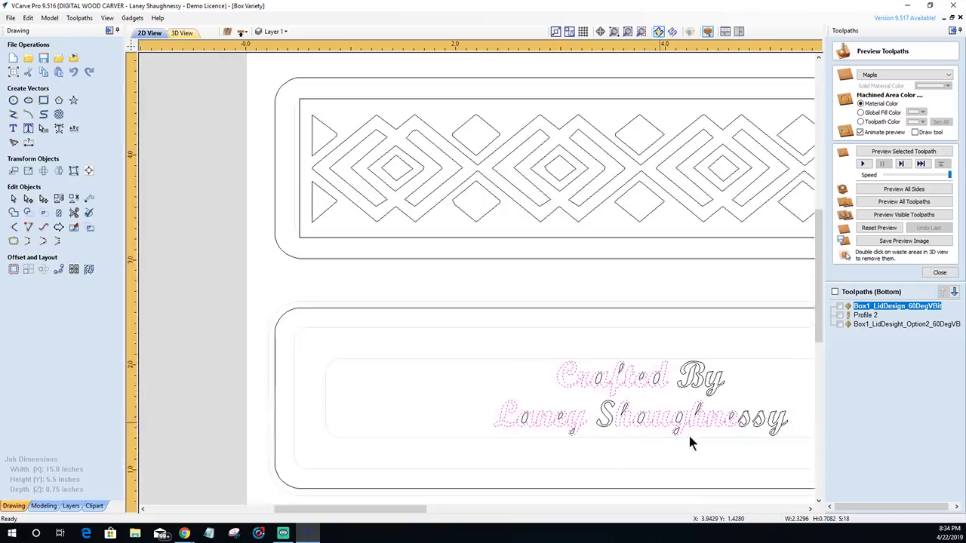
scroll(688, 432, up, 3)
scroll(682, 417, up, 3)
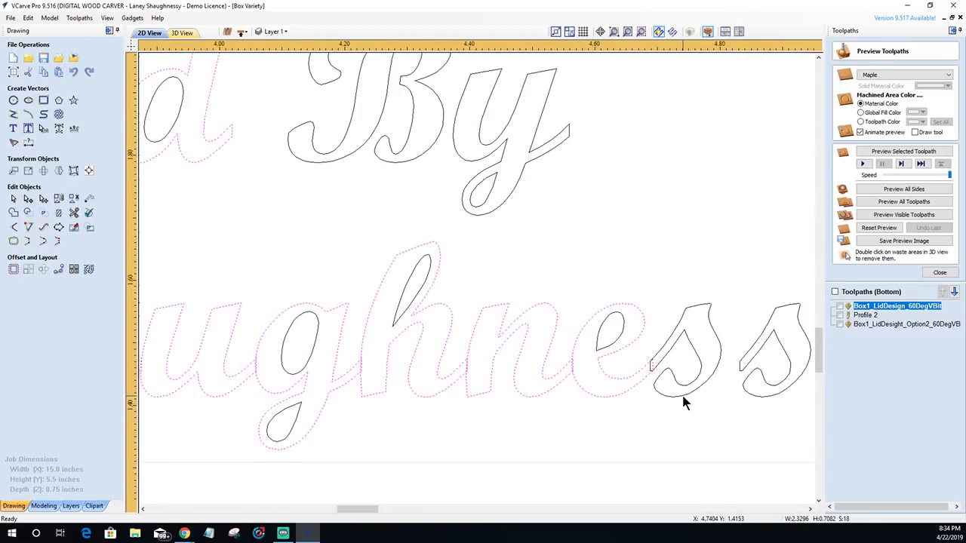
shift+click(683, 397)
scroll(683, 396, down, 4)
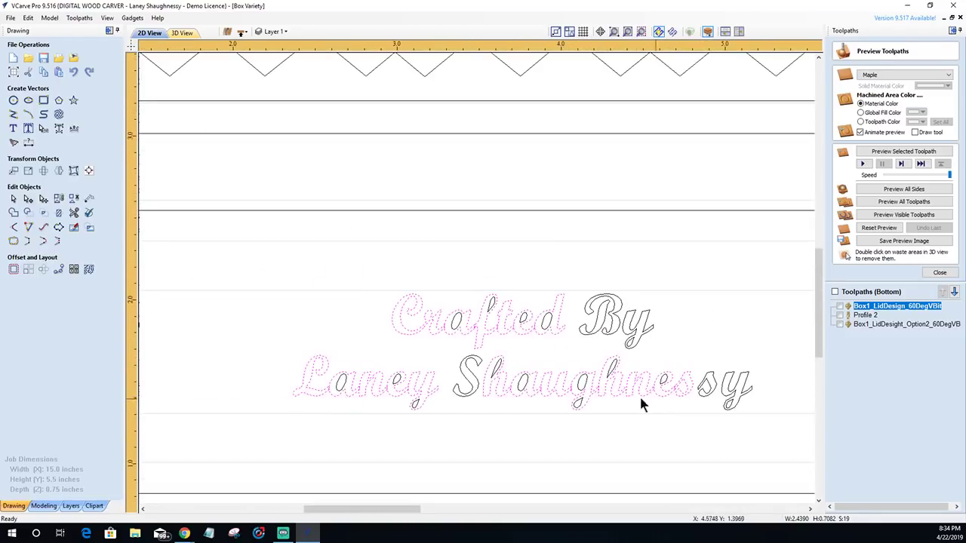
scroll(343, 324, up, 2)
scroll(701, 352, up, 3)
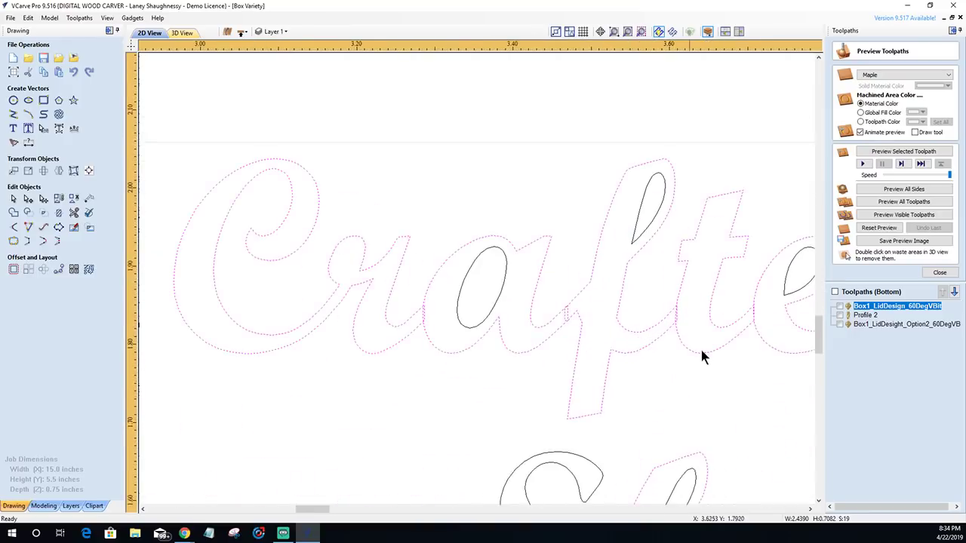
scroll(701, 352, up, 2)
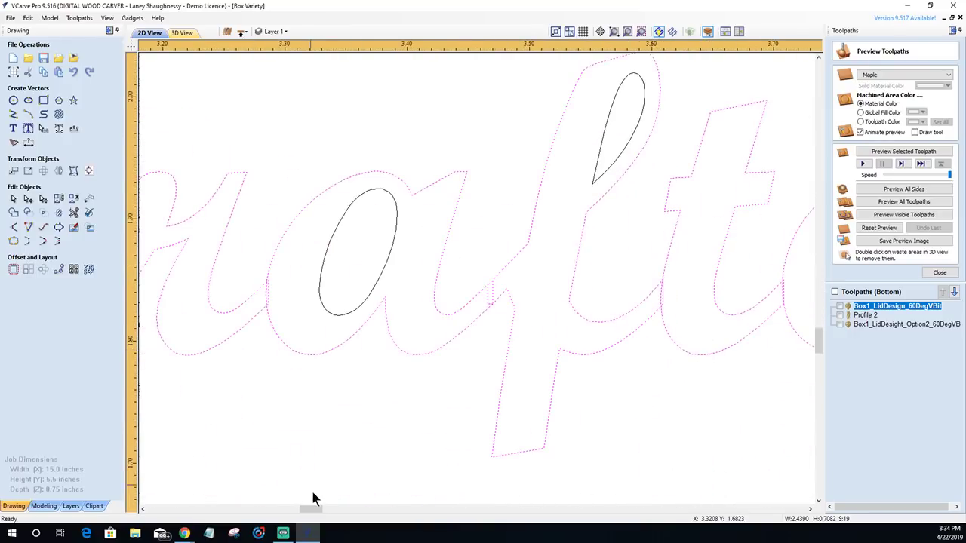
drag(311, 509, 319, 511)
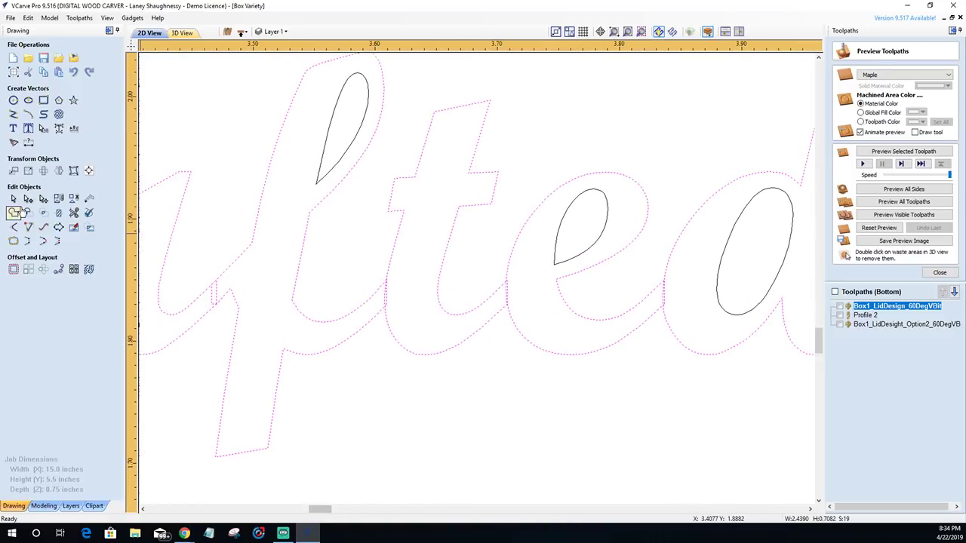
- Weld the overlapping letters, then merge all the selected lettering and deselect it
click(15, 213)
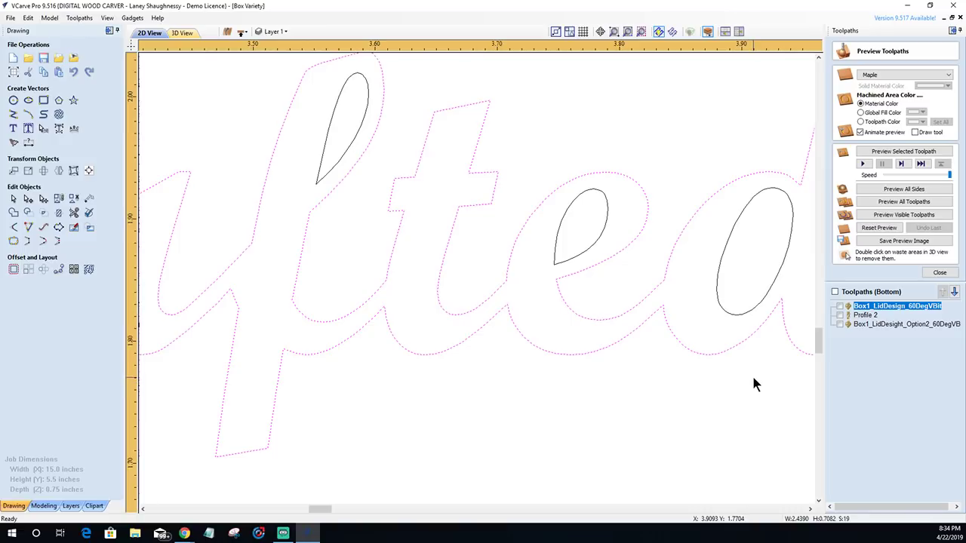
scroll(751, 379, down, 8)
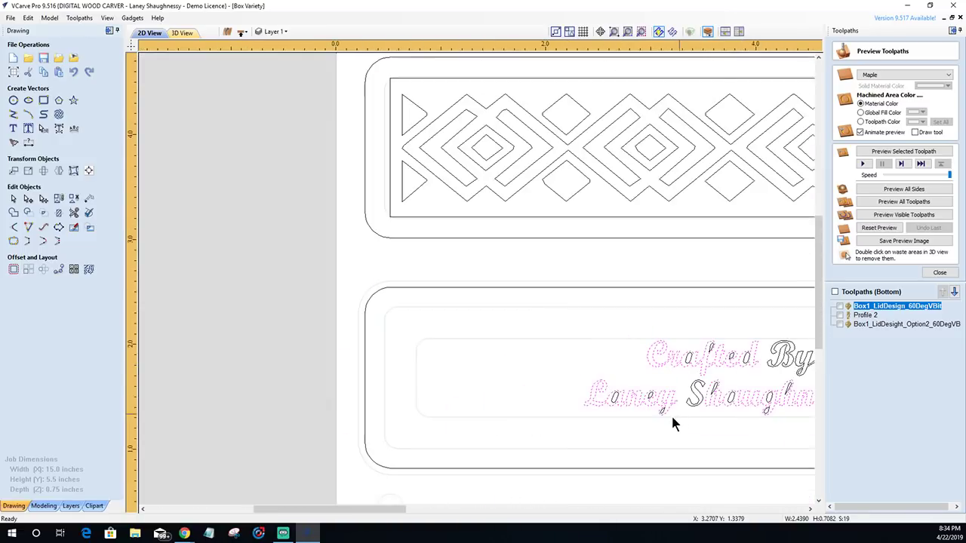
scroll(507, 362, down, 2)
drag(507, 296, 762, 406)
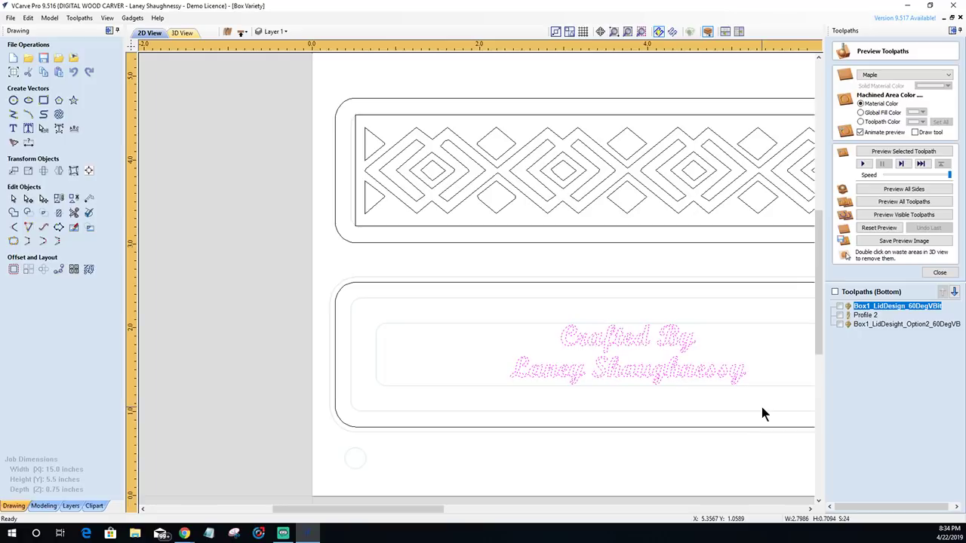
click(58, 198)
click(484, 364)
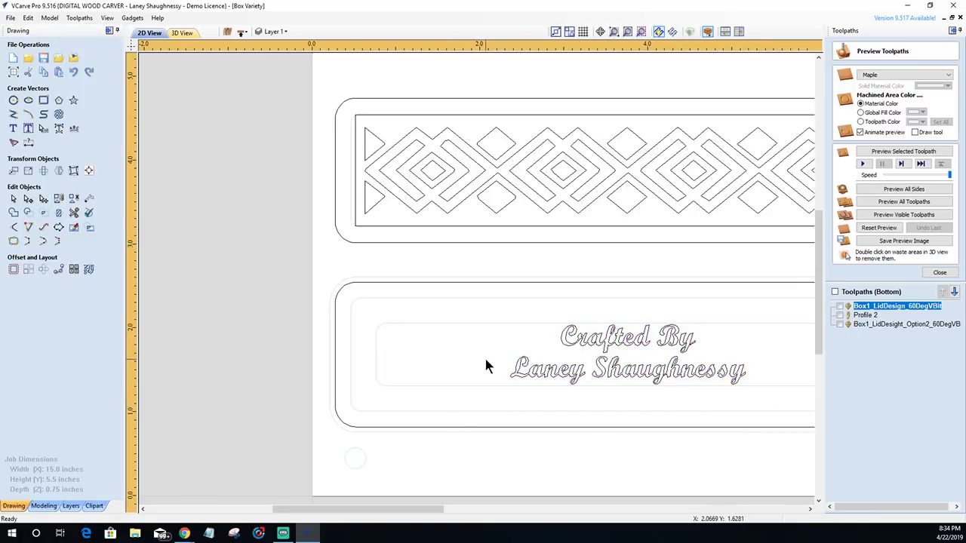
scroll(481, 364, down, 1)
scroll(576, 415, up, 4)
scroll(575, 414, down, 3)
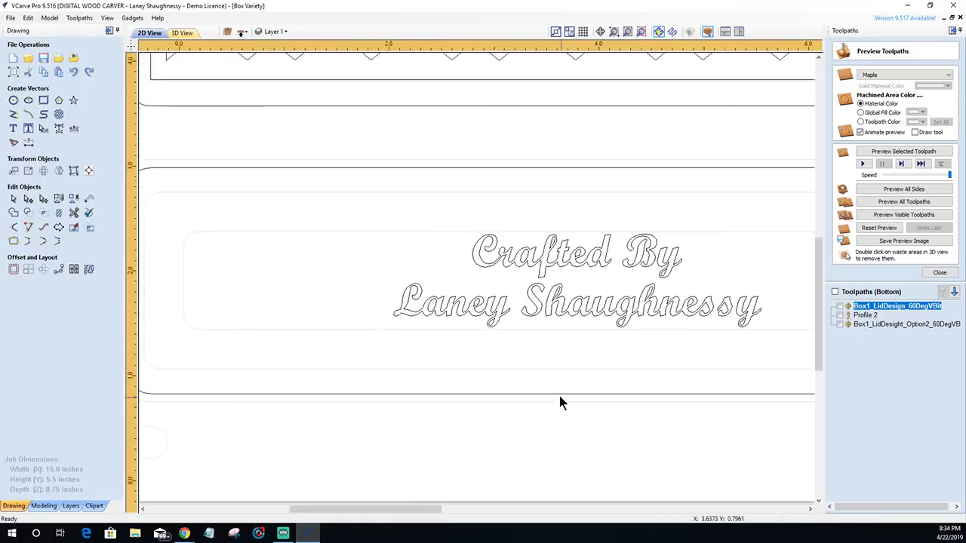
scroll(559, 355, up, 1)
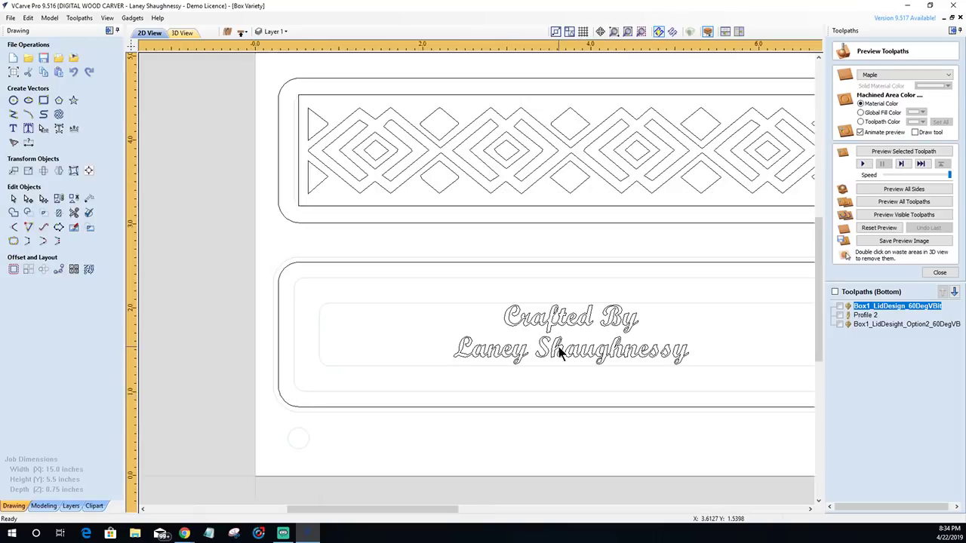
- Select the welded 'Crafted By' inscription and zoom in and out to check its letter outlines
click(533, 328)
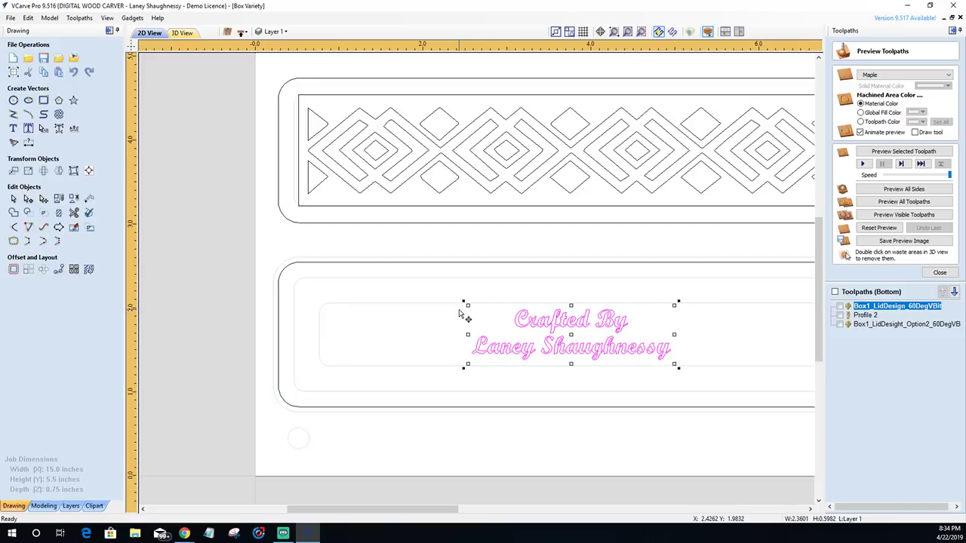
click(455, 347)
scroll(553, 381, down, 4)
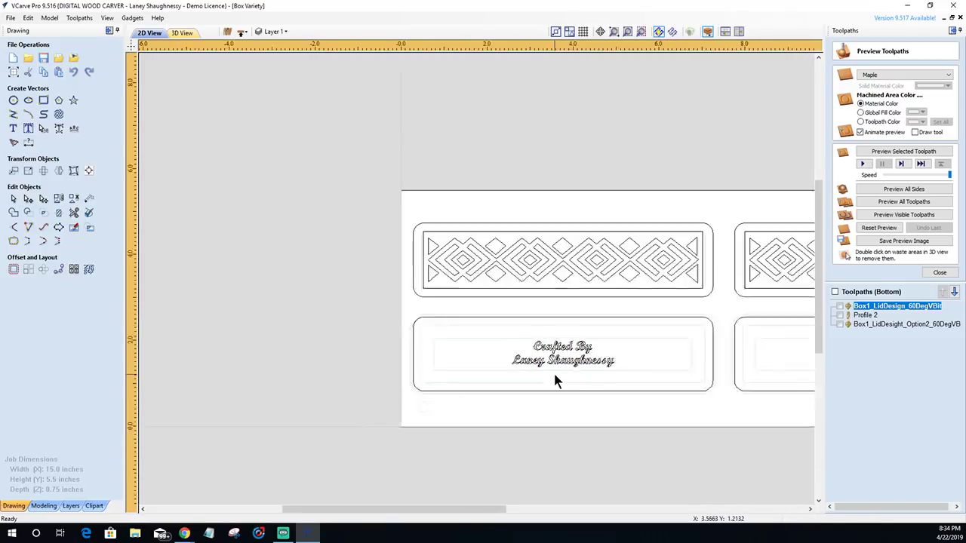
scroll(547, 316, up, 2)
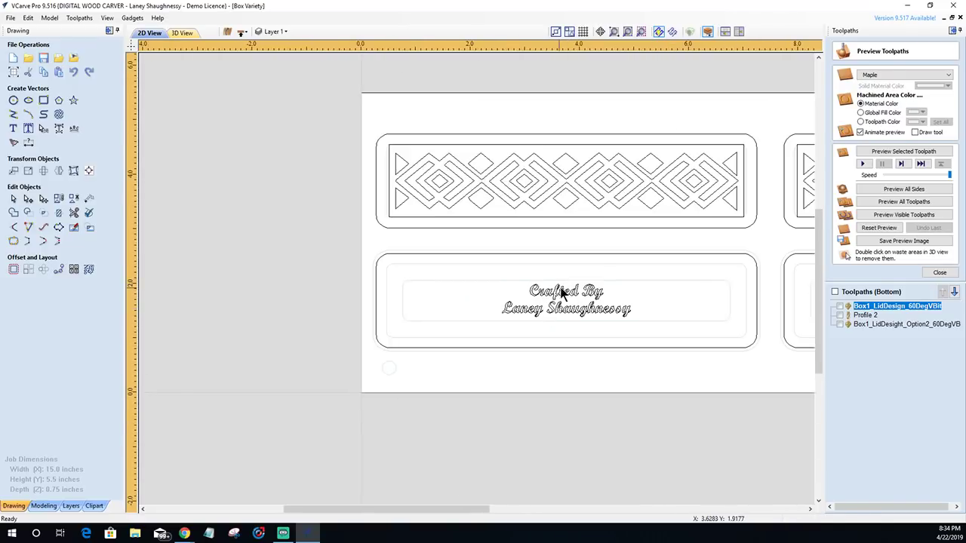
scroll(564, 302, up, 3)
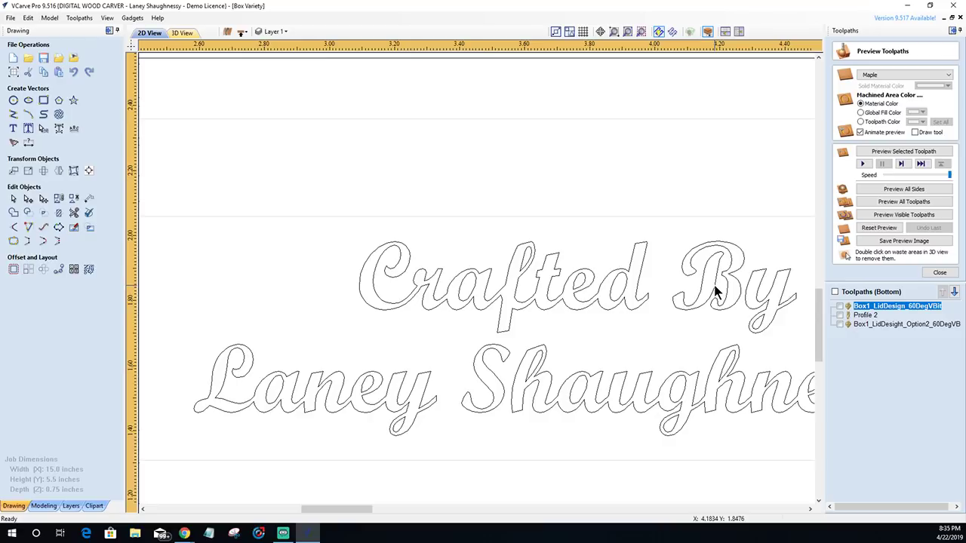
scroll(716, 292, down, 5)
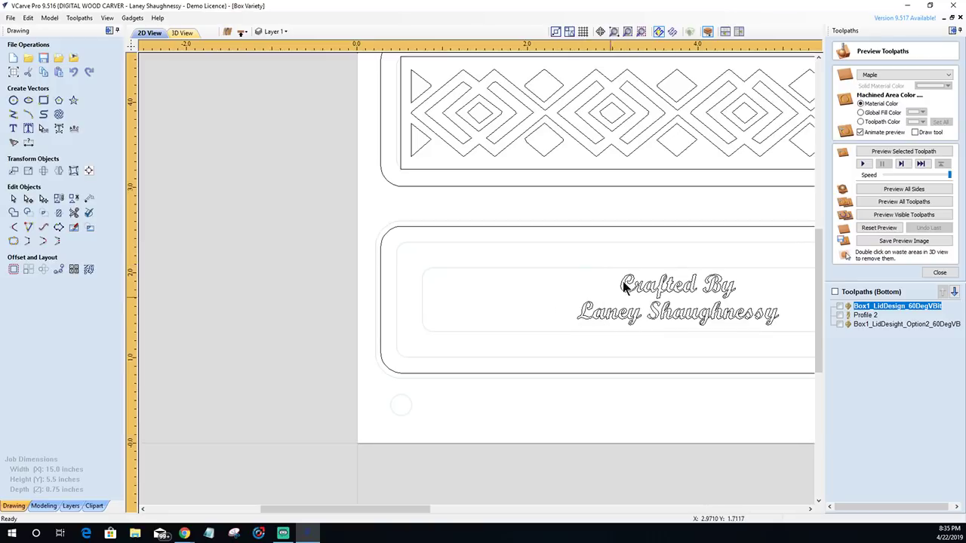
scroll(721, 302, up, 4)
scroll(720, 302, up, 3)
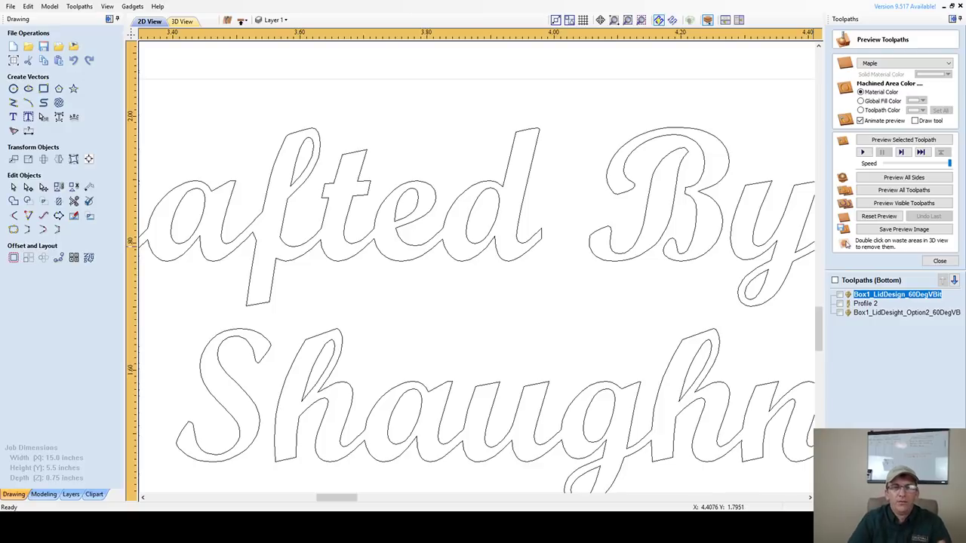
scroll(604, 336, down, 2)
scroll(604, 337, down, 2)
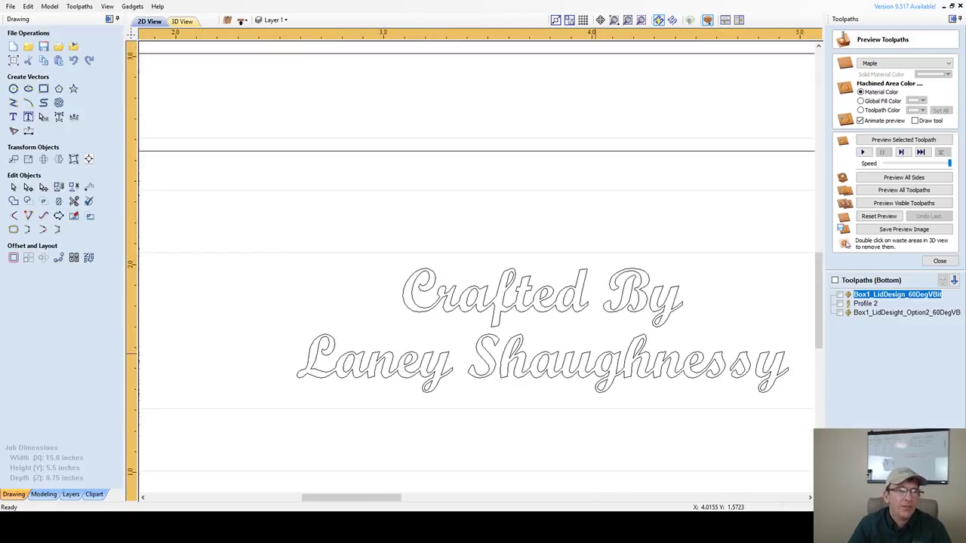
scroll(407, 349, down, 2)
scroll(408, 349, down, 2)
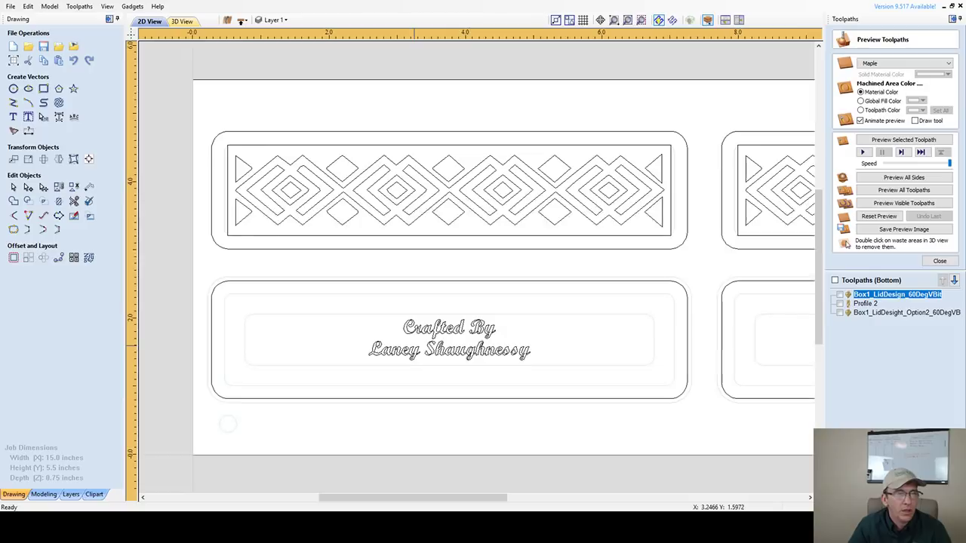
scroll(437, 356, up, 1)
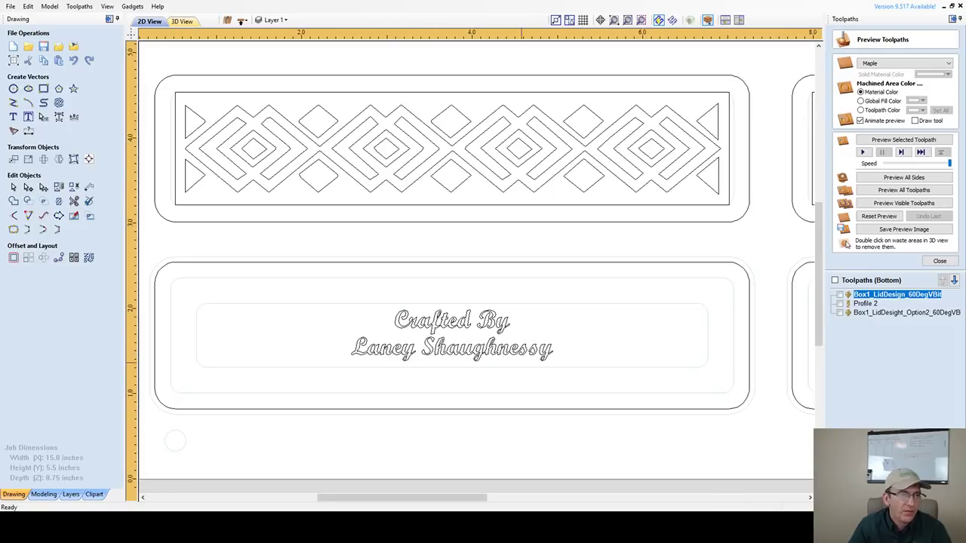
scroll(456, 339, up, 1)
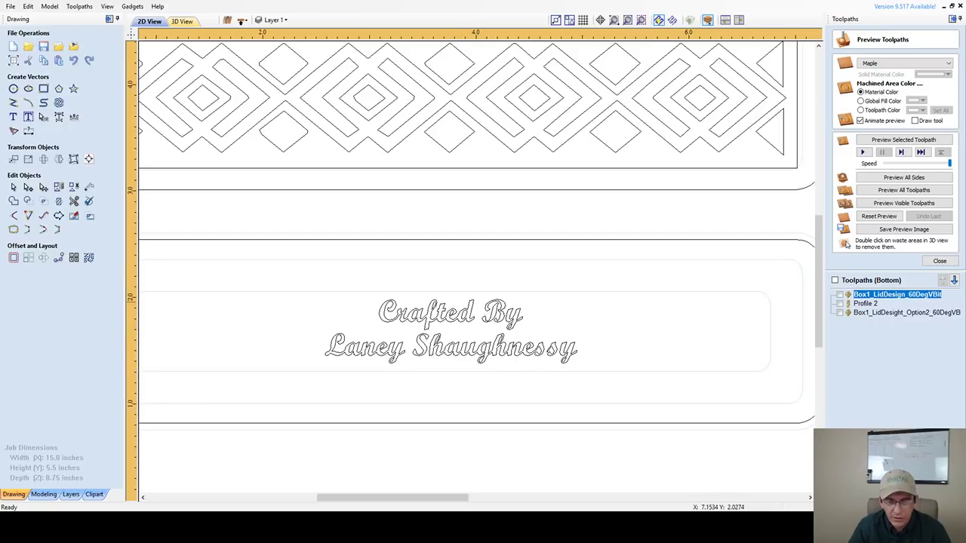
- Start a V-carve of the inscription lettering with Flat Depth off and the 22° V-bit
click(939, 260)
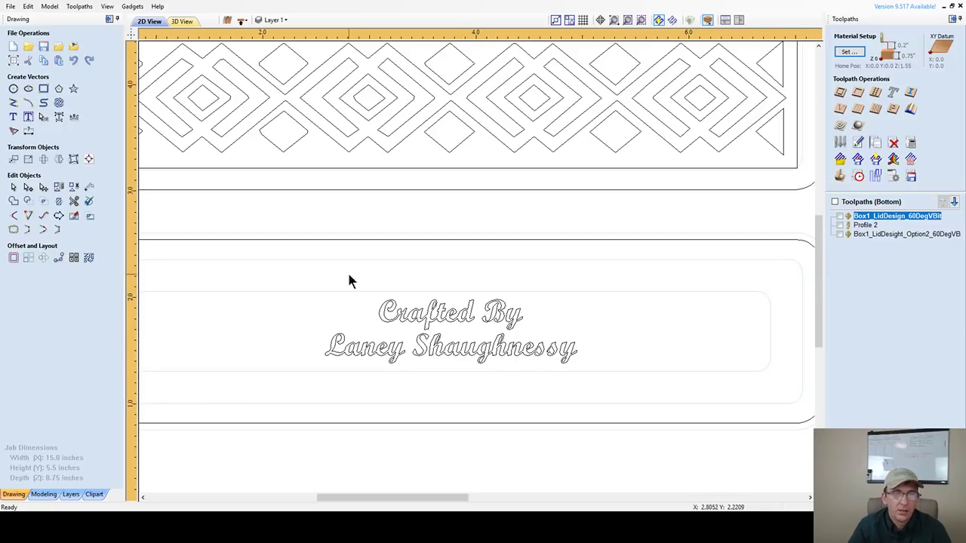
drag(284, 274, 600, 375)
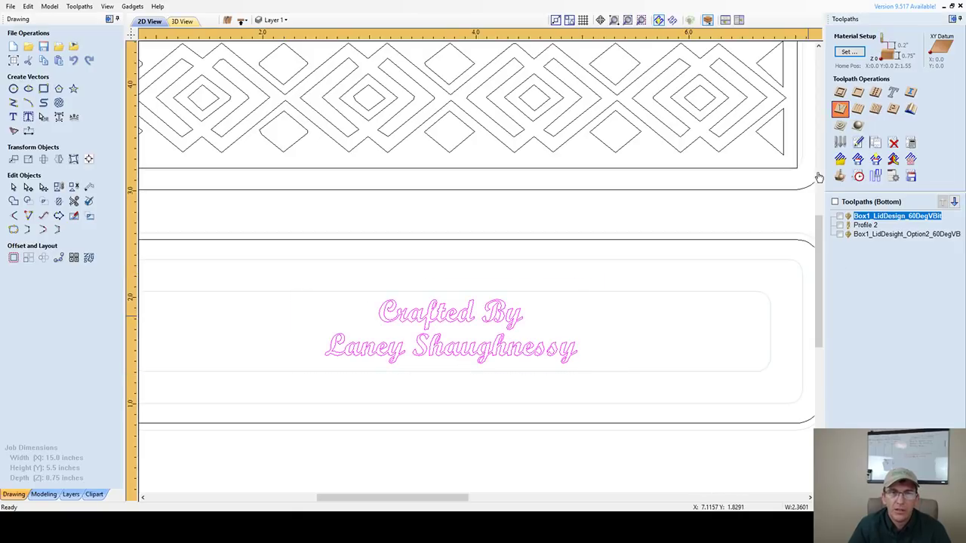
click(844, 110)
click(862, 77)
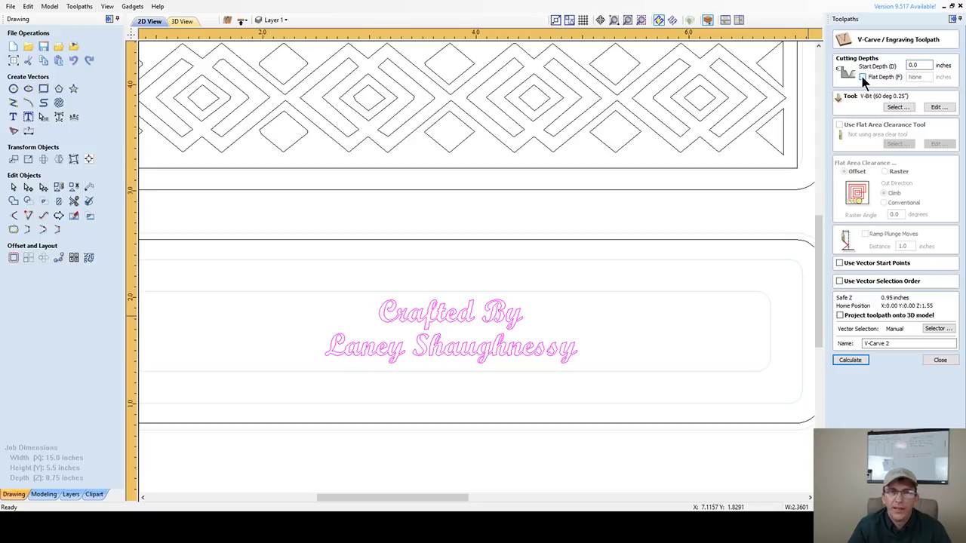
click(895, 107)
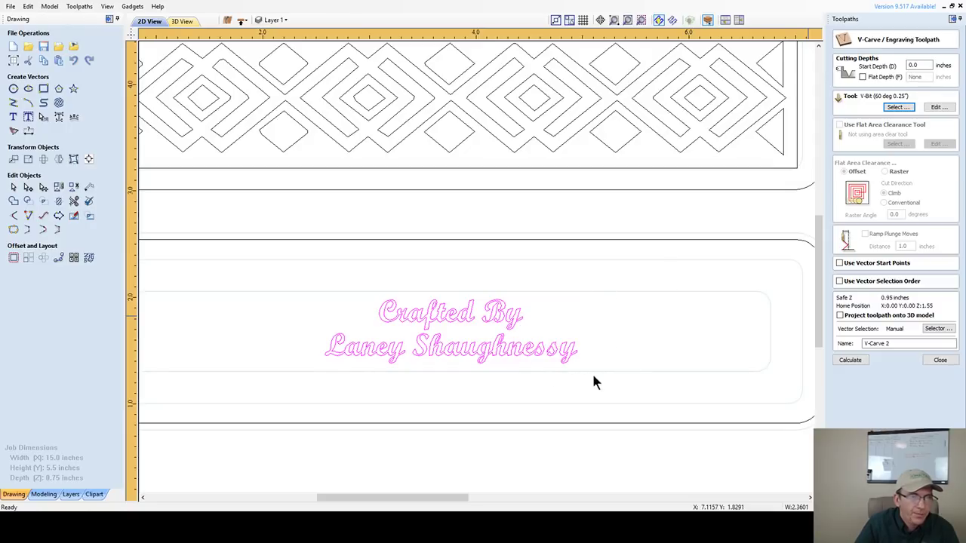
key(Return)
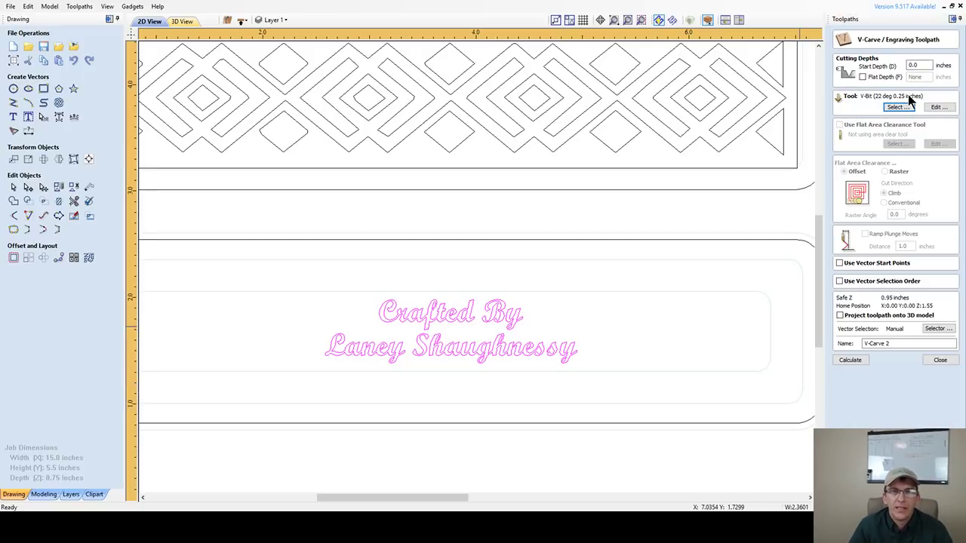
- Name the toolpath Box_Inscription_22DegVBit and calculate it
drag(952, 344, 831, 343)
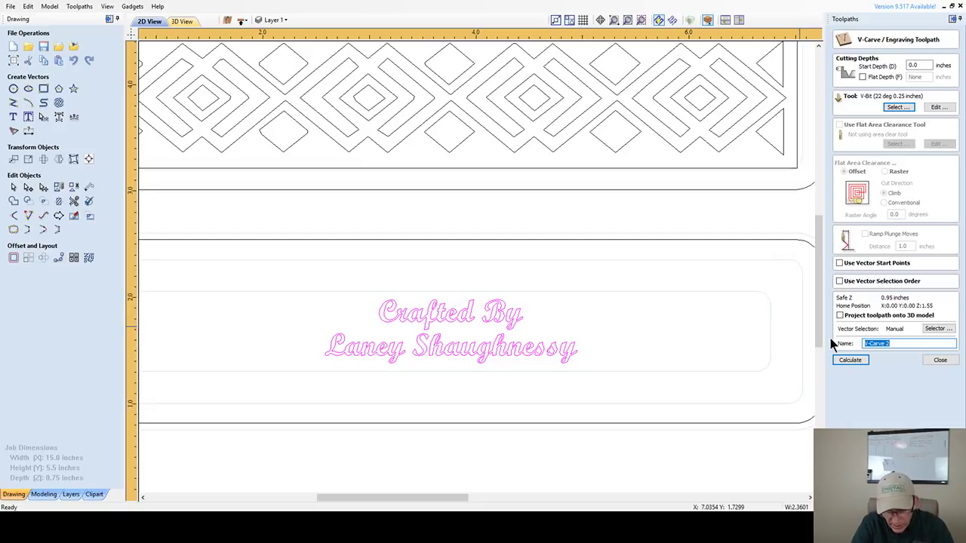
text(Box1)
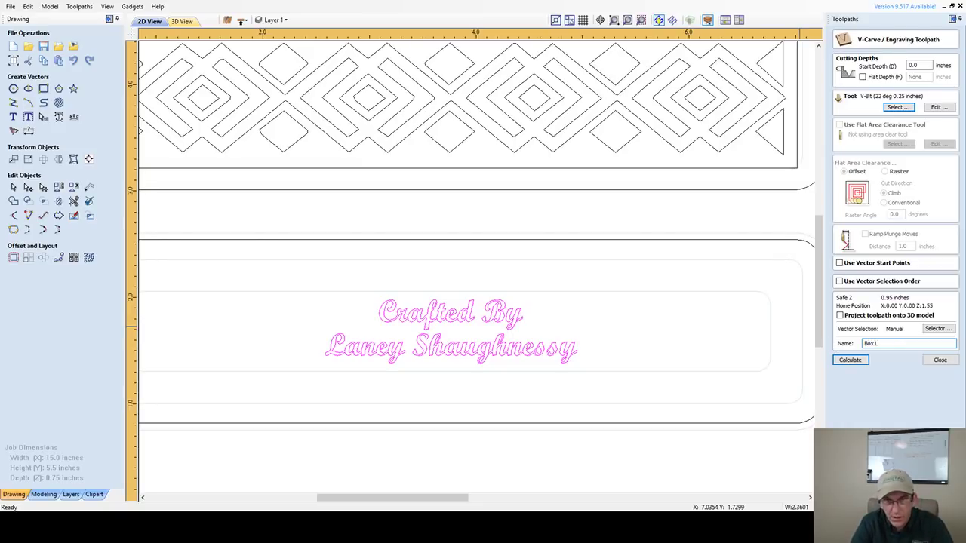
key(BackSpace)
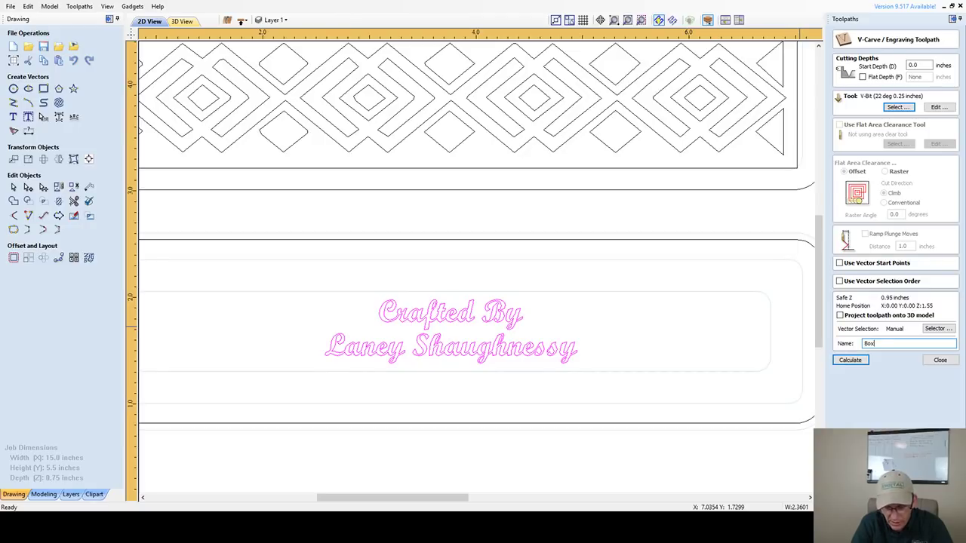
text(_)
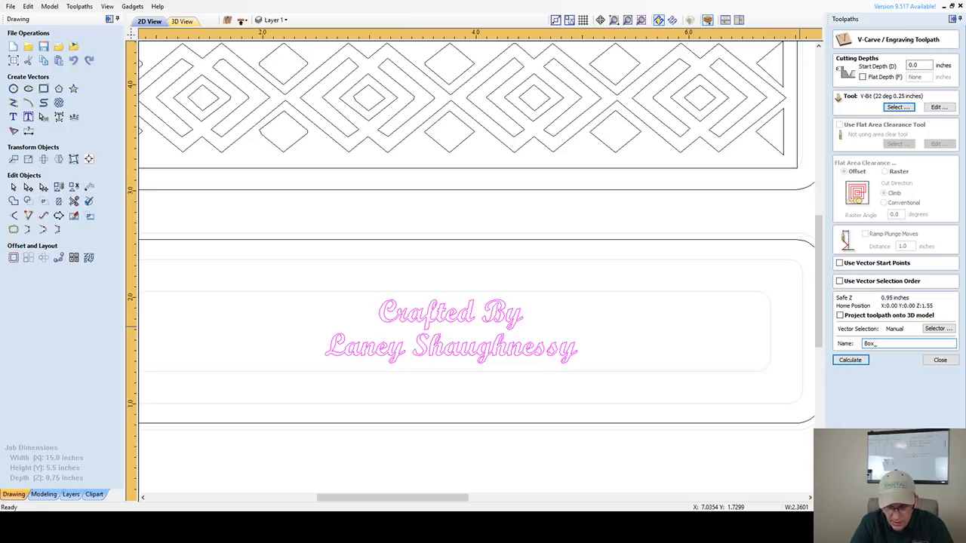
text(Inscripti)
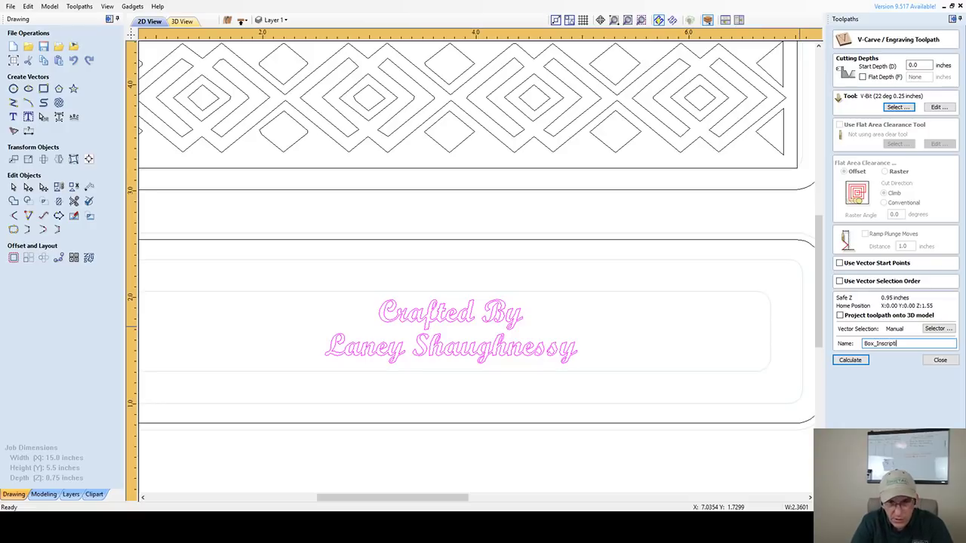
text(on_)
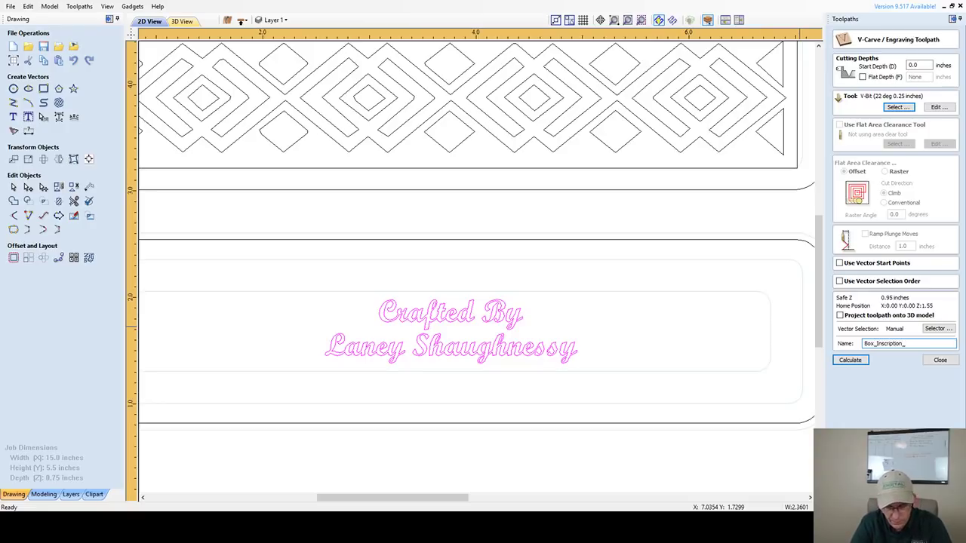
text(22DegVBit)
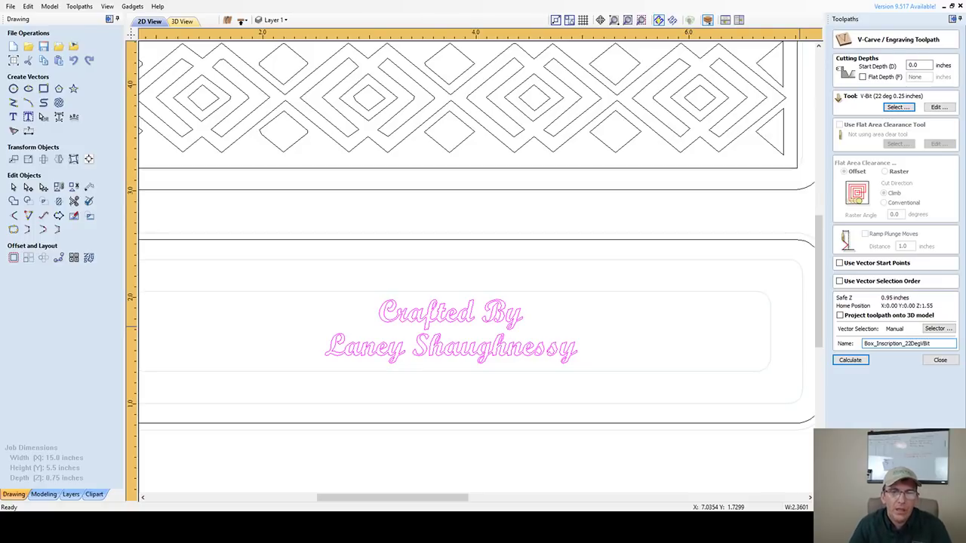
click(855, 362)
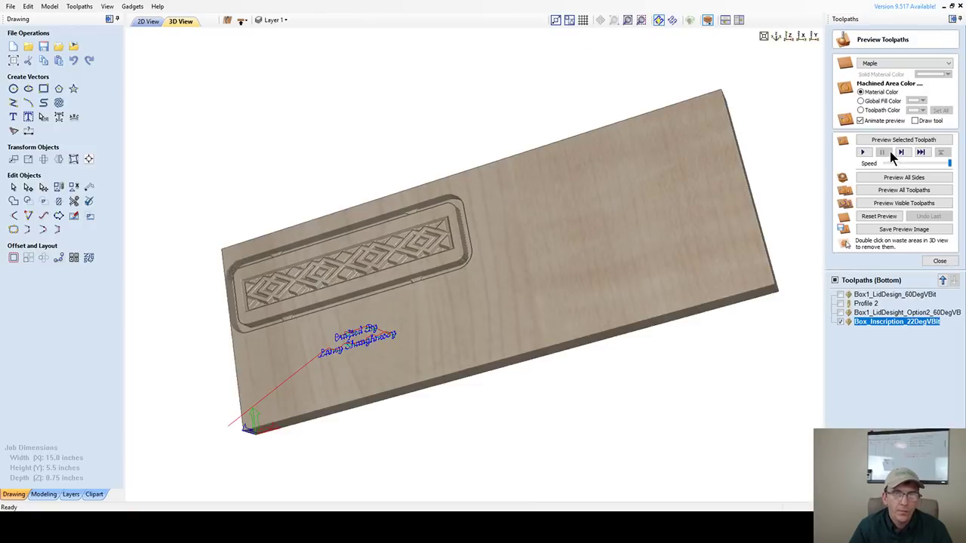
- Simulate Box_Inscription_22DegVBit and zoom, pan and tilt the 3D view onto the carved lettering
click(893, 142)
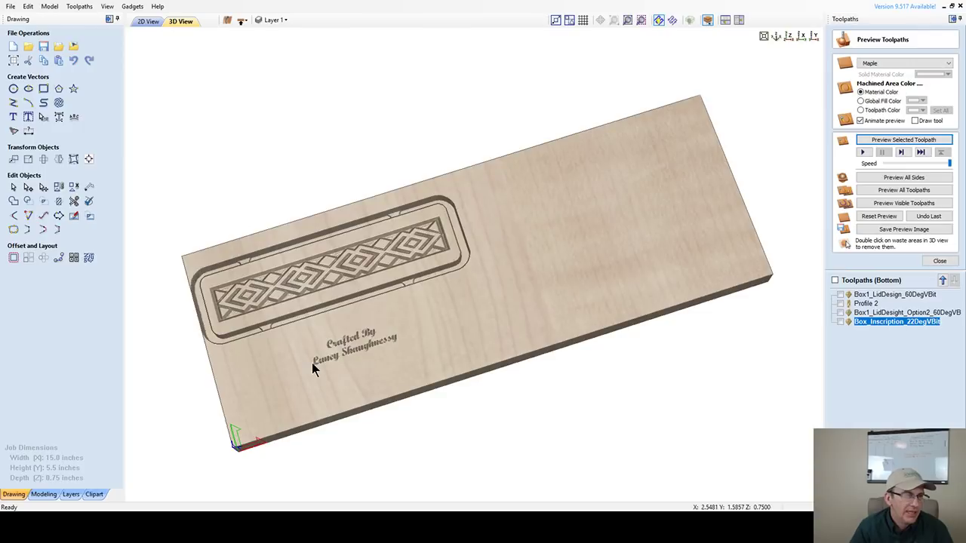
scroll(311, 369, up, 3)
drag(313, 370, 512, 389)
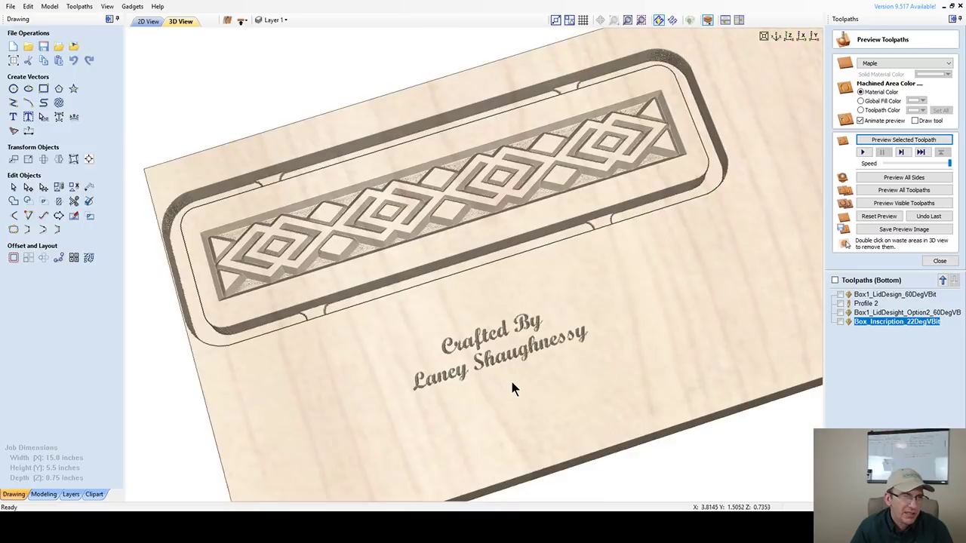
scroll(511, 385, up, 3)
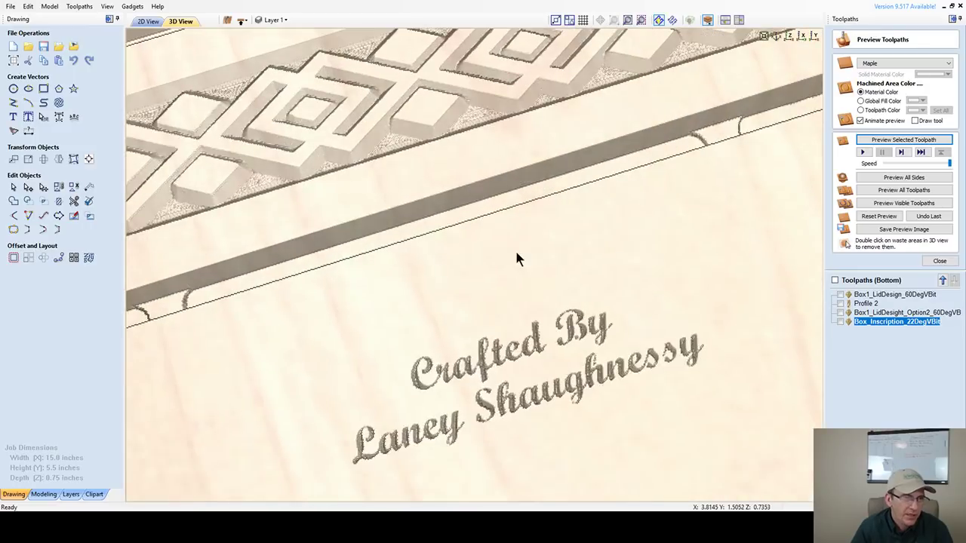
middle_drag(516, 259, 516, 164)
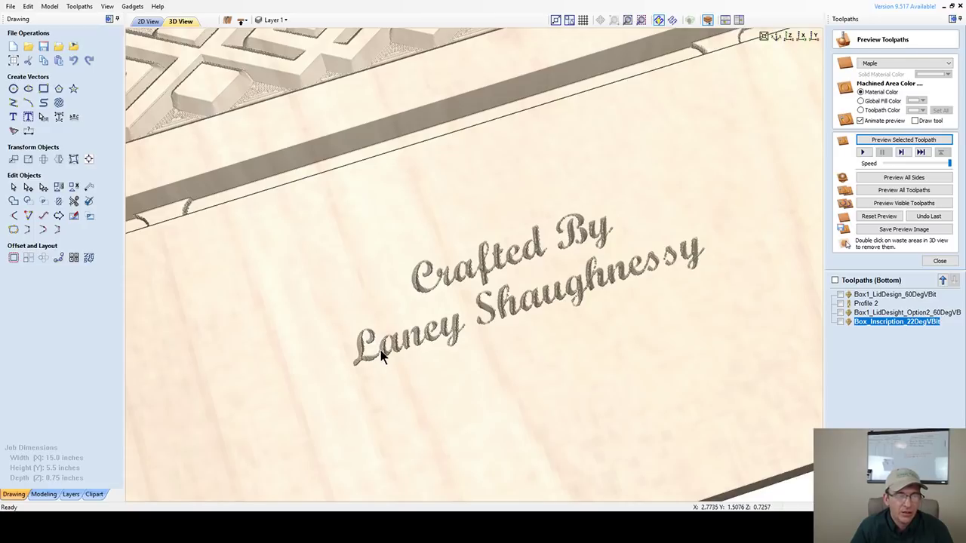
drag(748, 264, 559, 317)
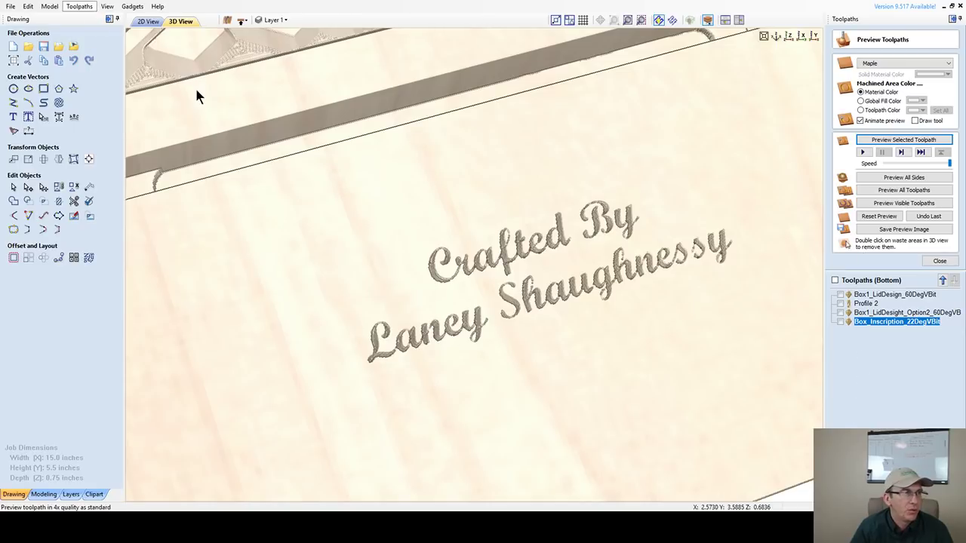
- Re-simulate the inscription on a reset board, then reopen its V-carve settings to pick a new tool
click(883, 216)
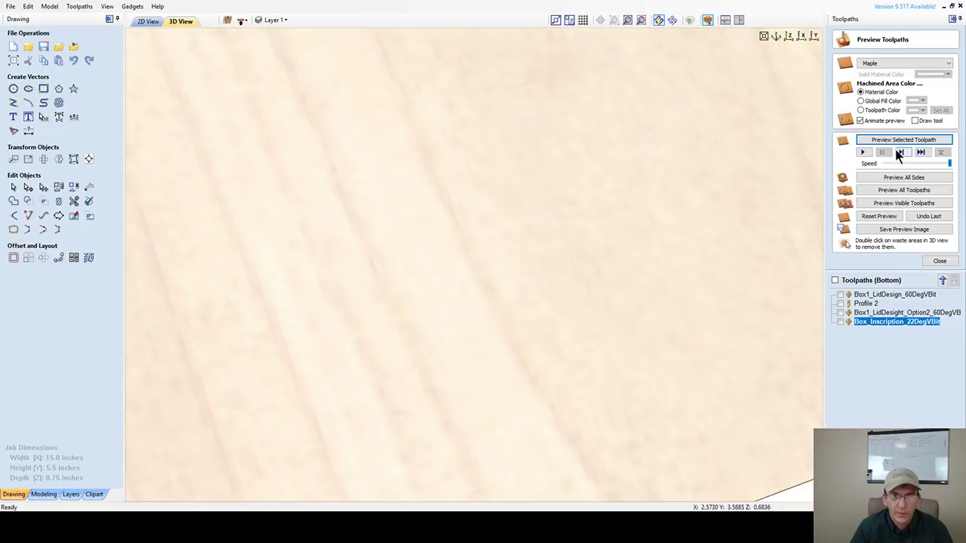
click(895, 139)
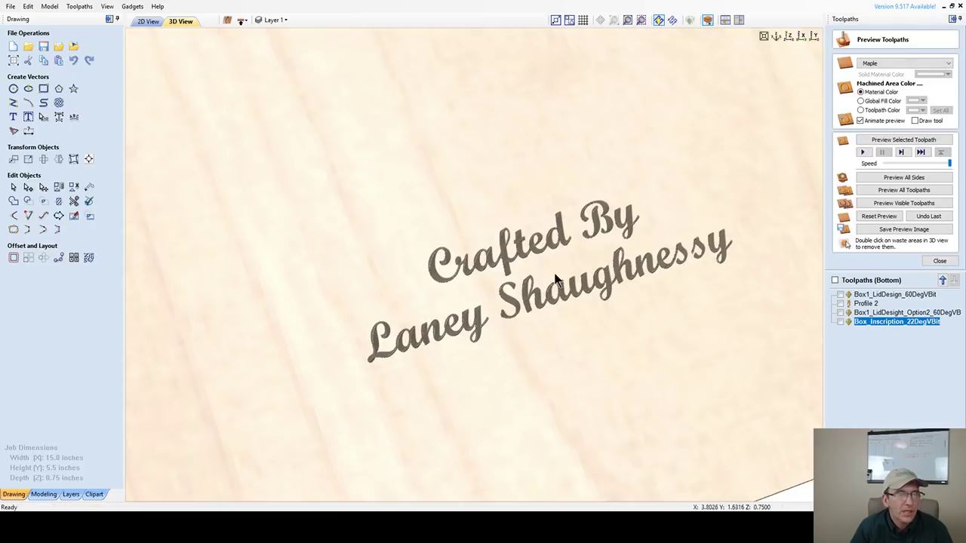
drag(540, 281, 495, 257)
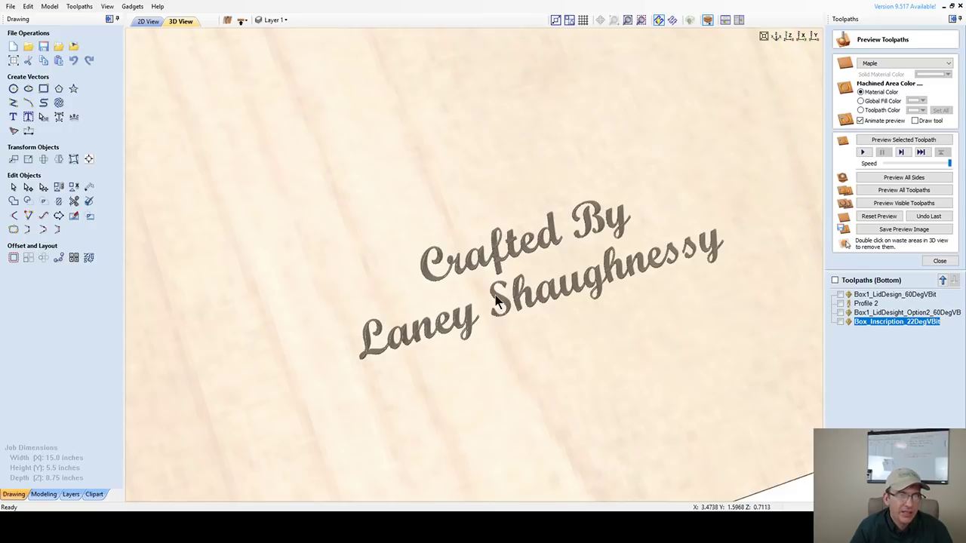
drag(626, 339, 451, 295)
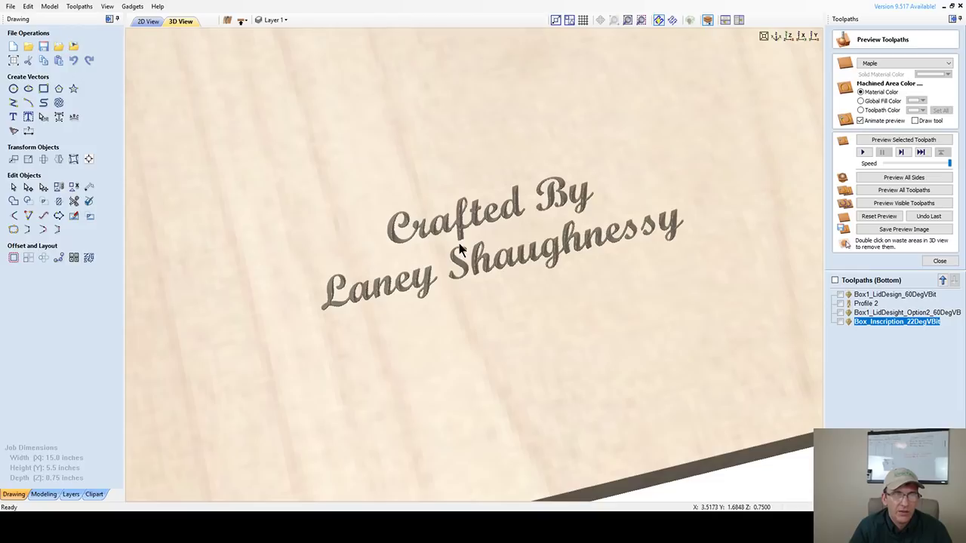
double_click(885, 320)
click(898, 108)
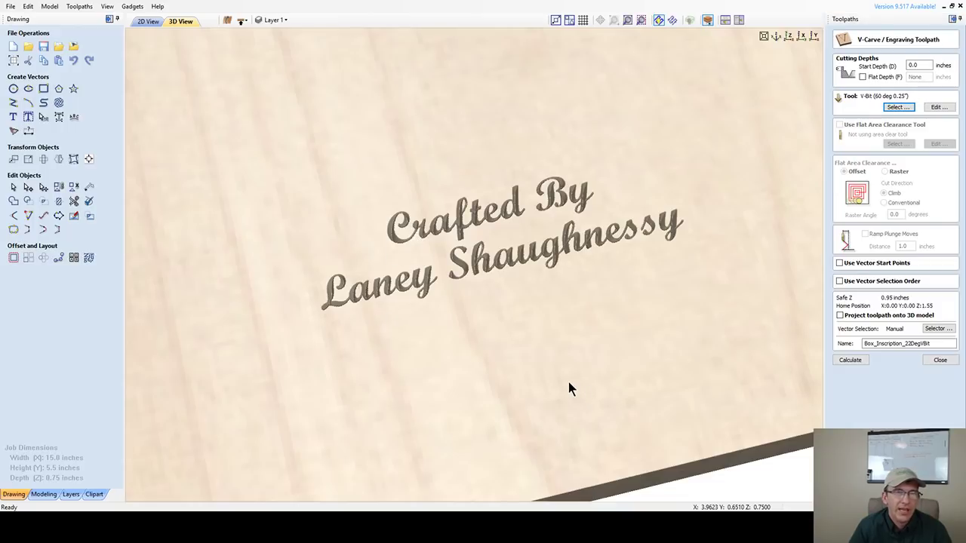
- Recalculate the inscription with the 60° 0.25-inch V-bit, preview it, and return to the 2D view
click(846, 361)
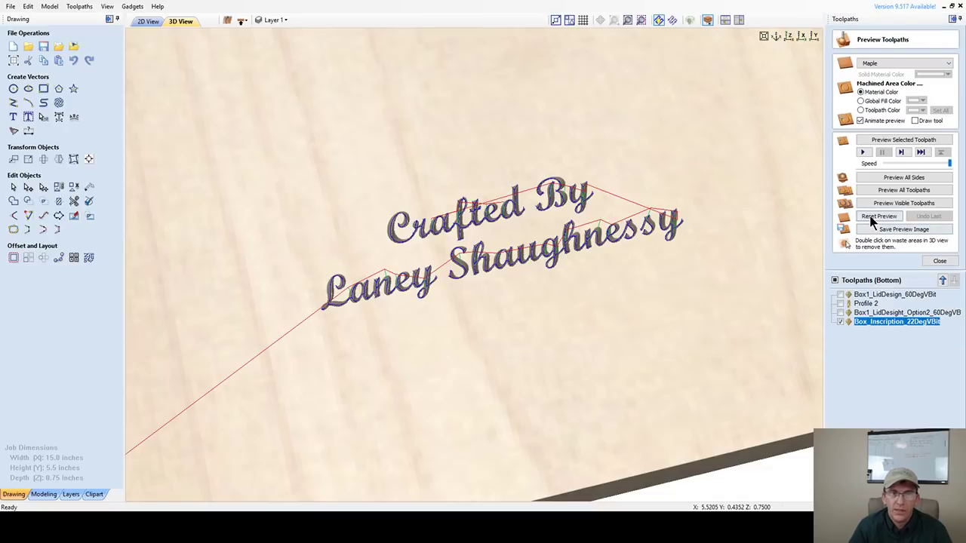
click(883, 142)
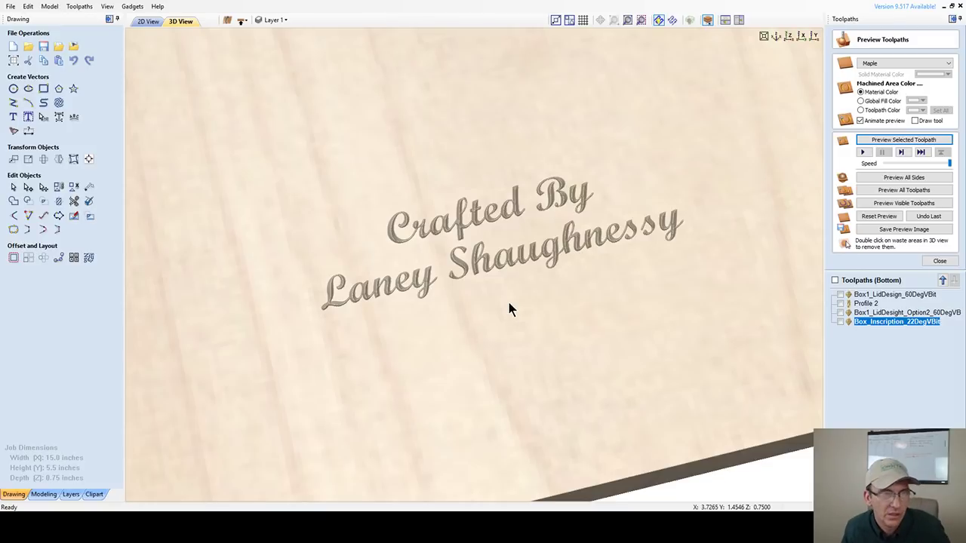
scroll(507, 299, up, 1)
scroll(516, 291, down, 3)
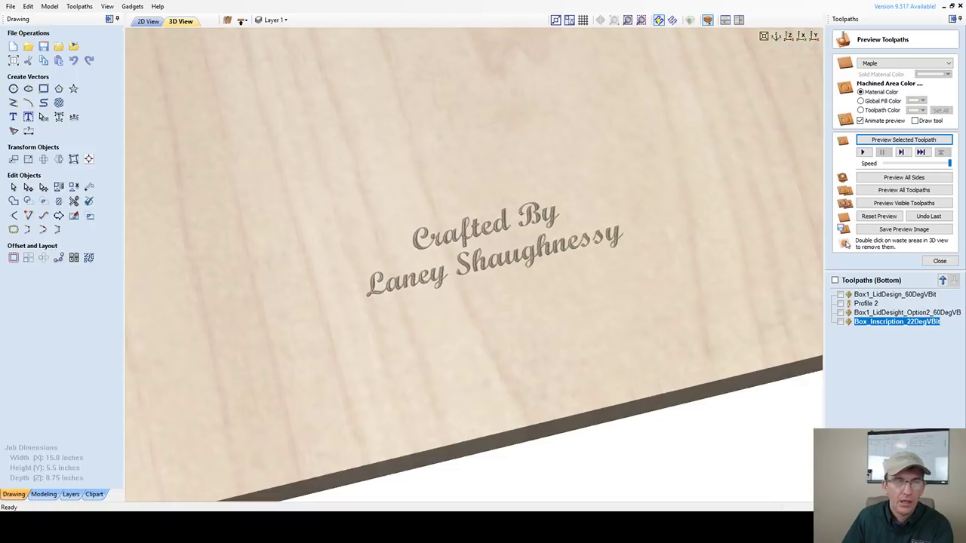
scroll(442, 295, down, 3)
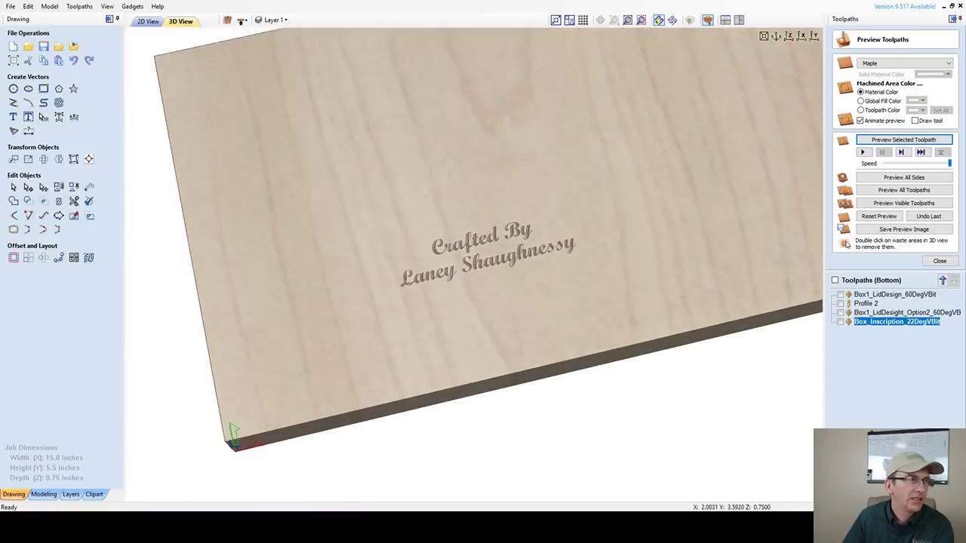
key(F2)
scroll(438, 290, down, 4)
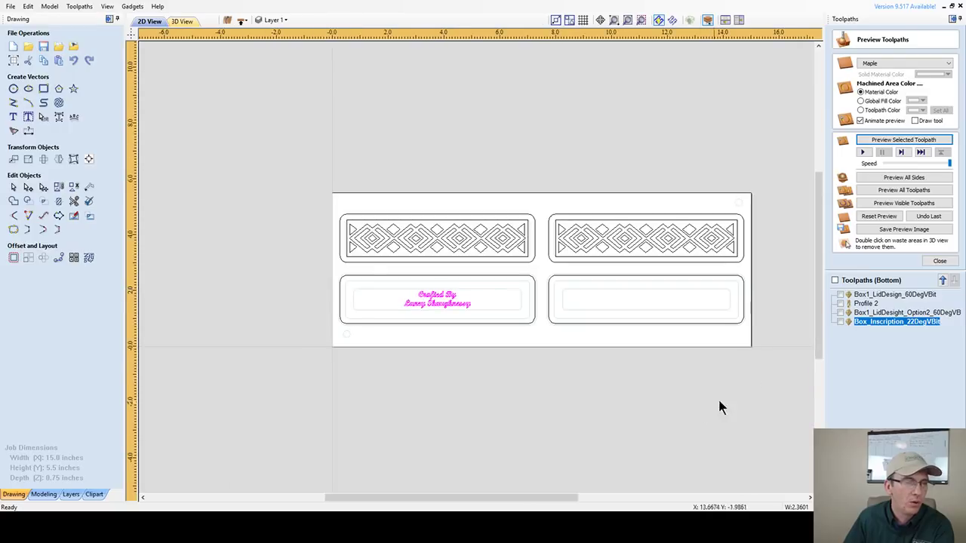
- Drag a copy of the 'Crafted By' inscription from the lower-left box into the lower-right box
click(434, 293)
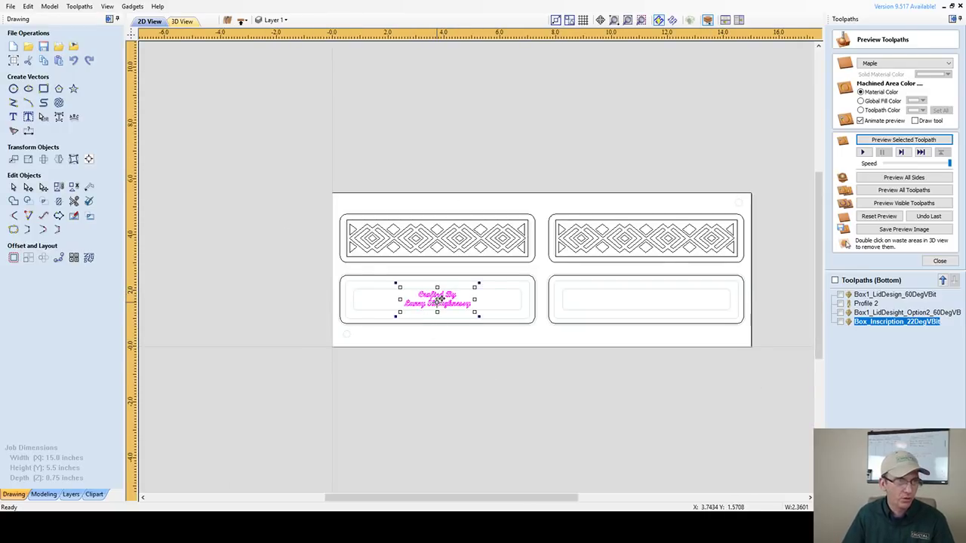
drag(437, 293, 649, 300)
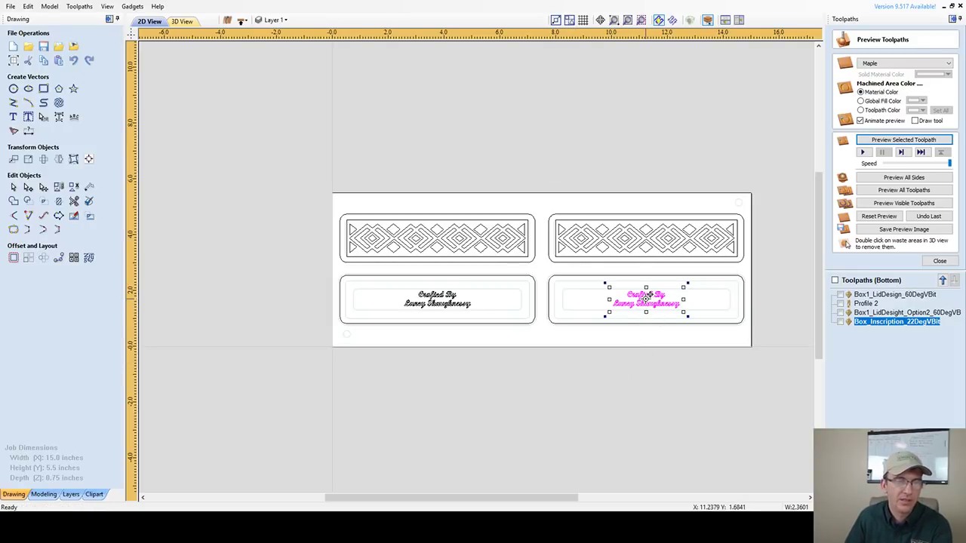
click(604, 343)
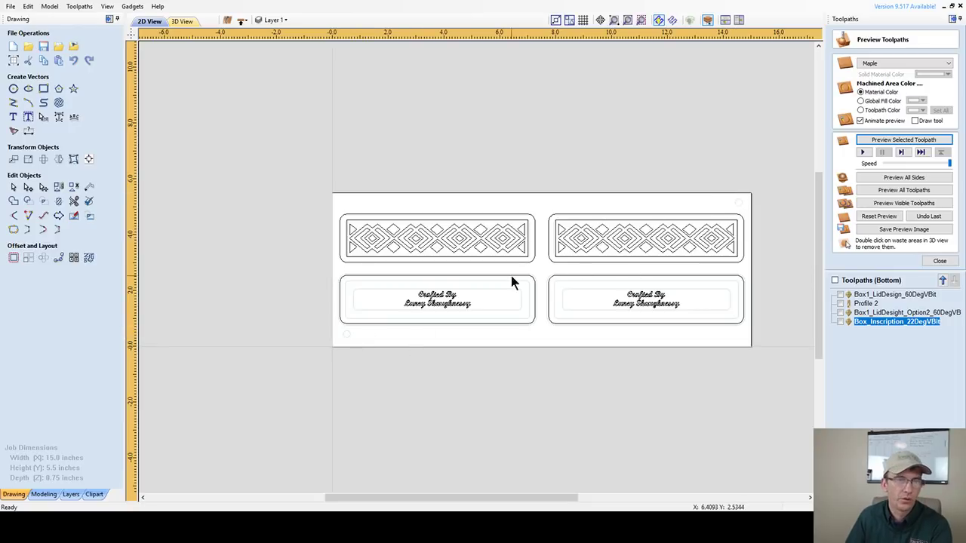
click(242, 22)
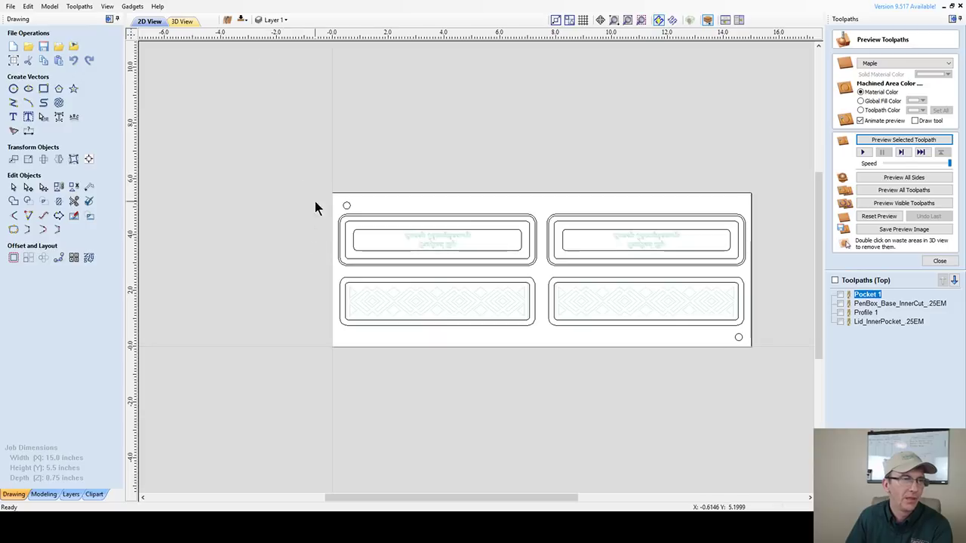
drag(325, 184, 360, 221)
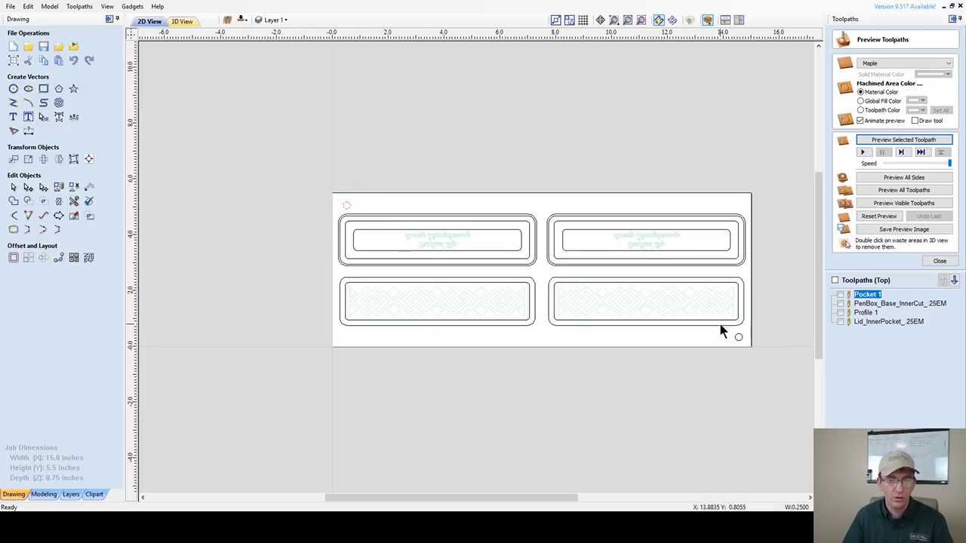
shift+click(738, 337)
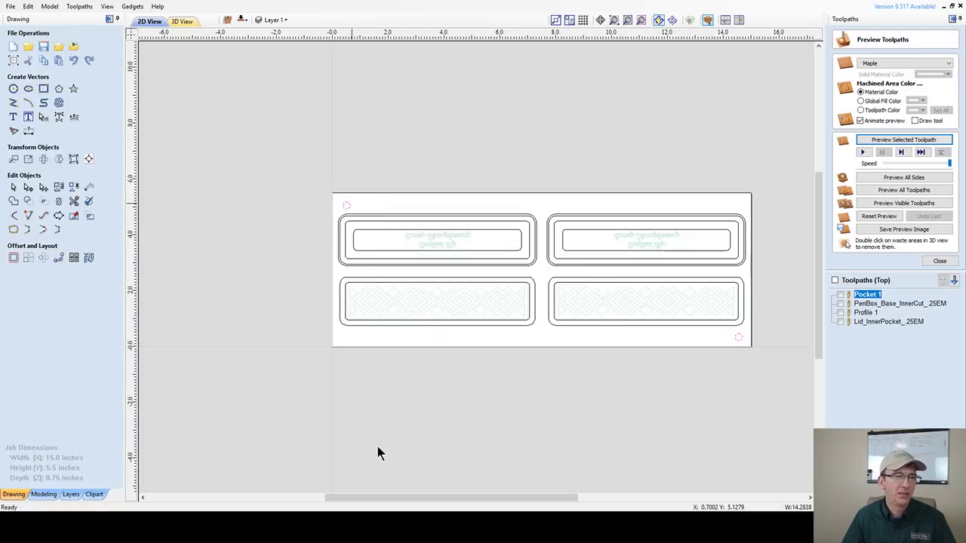
click(243, 21)
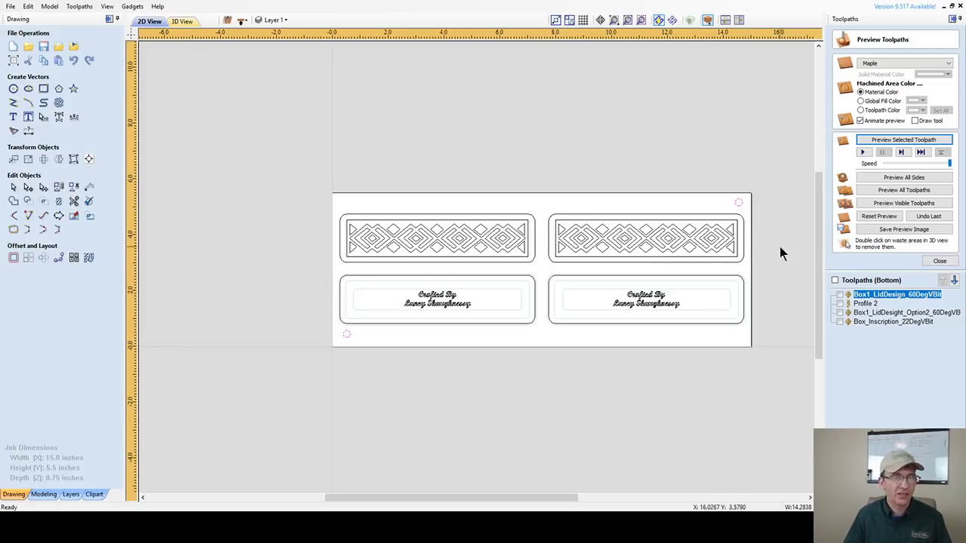
- Close the toolpath preview to bring back the bottom-side toolpath list
click(940, 261)
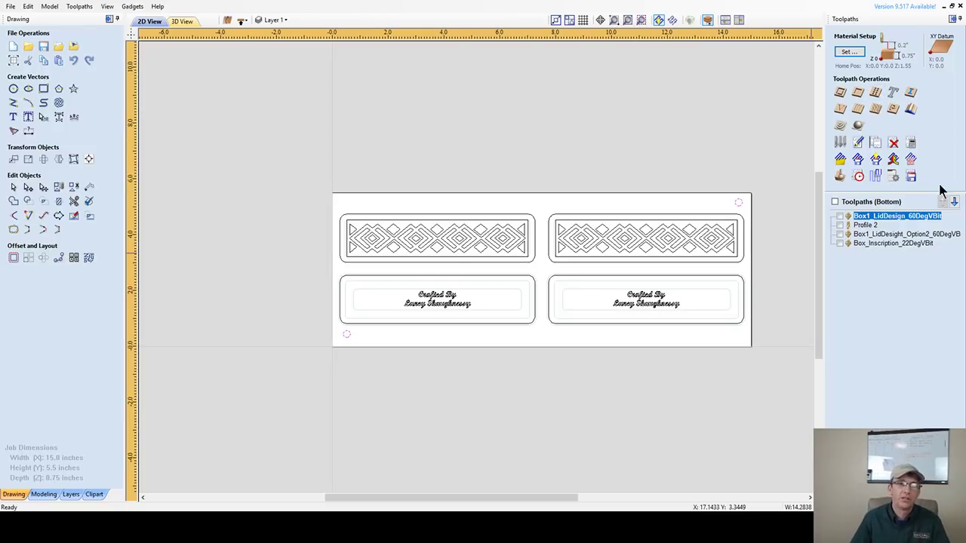
- Start a drilling toolpath with 0.25-inch cut depth, retracting above the start depth between pecks
click(876, 94)
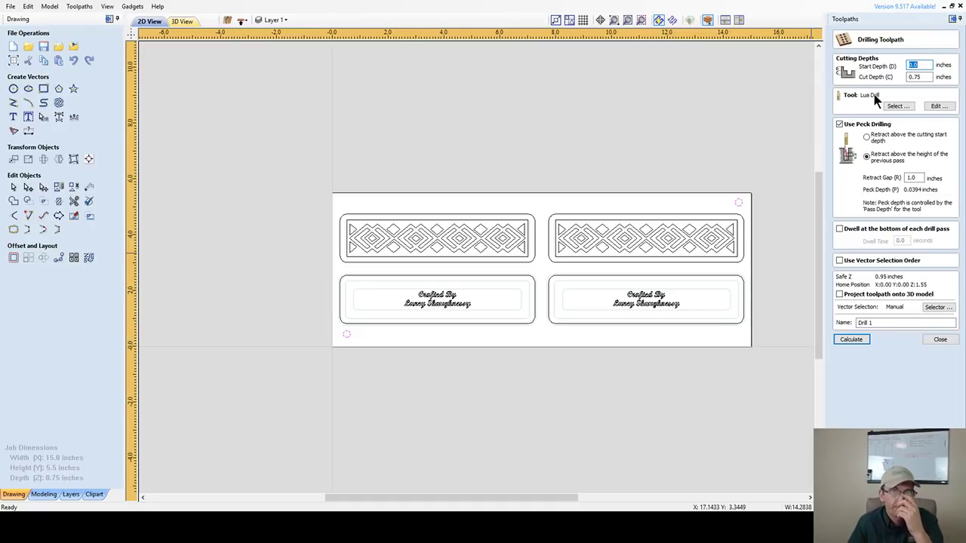
double_click(922, 76)
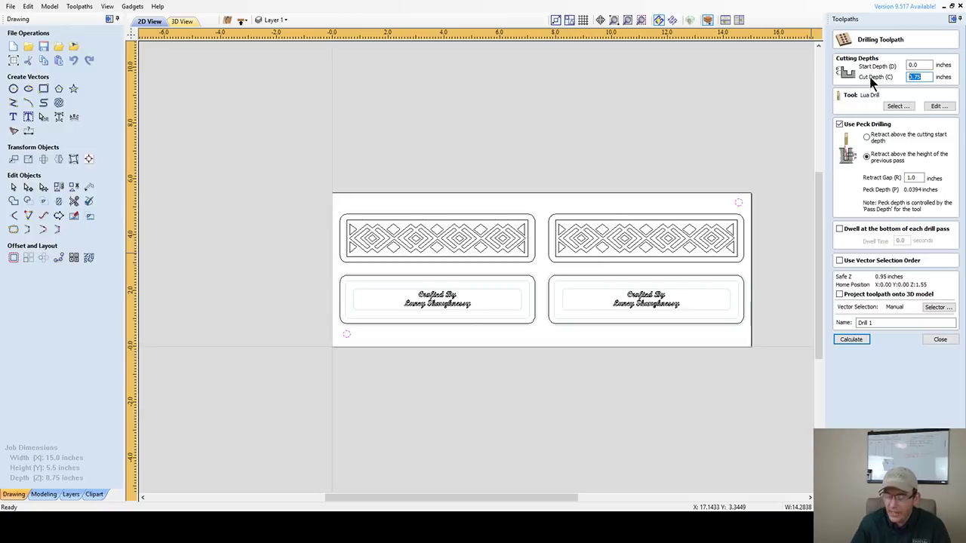
text(.25)
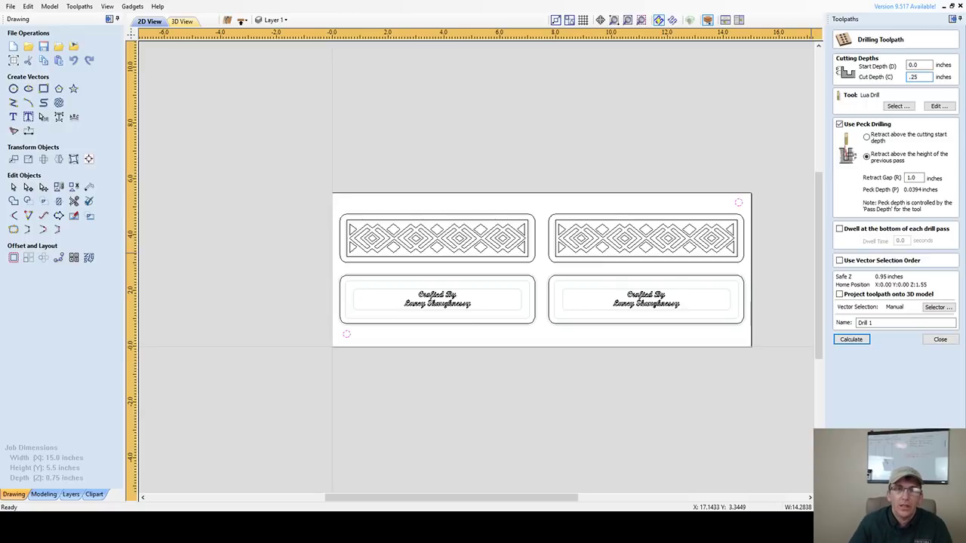
click(866, 137)
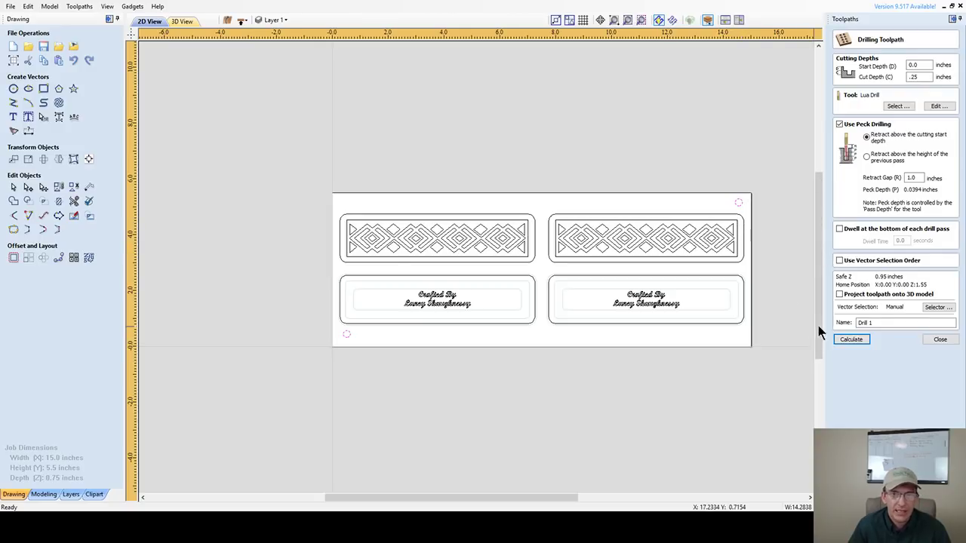
- Name the drilling toolpath WasteBoard_AlignmentHoles_.25EM and calculate it
click(907, 323)
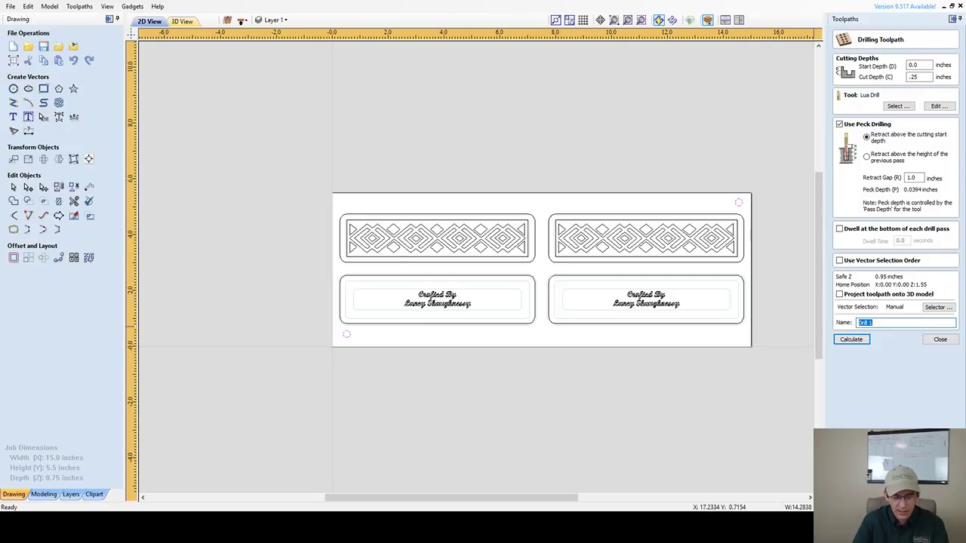
text(Was)
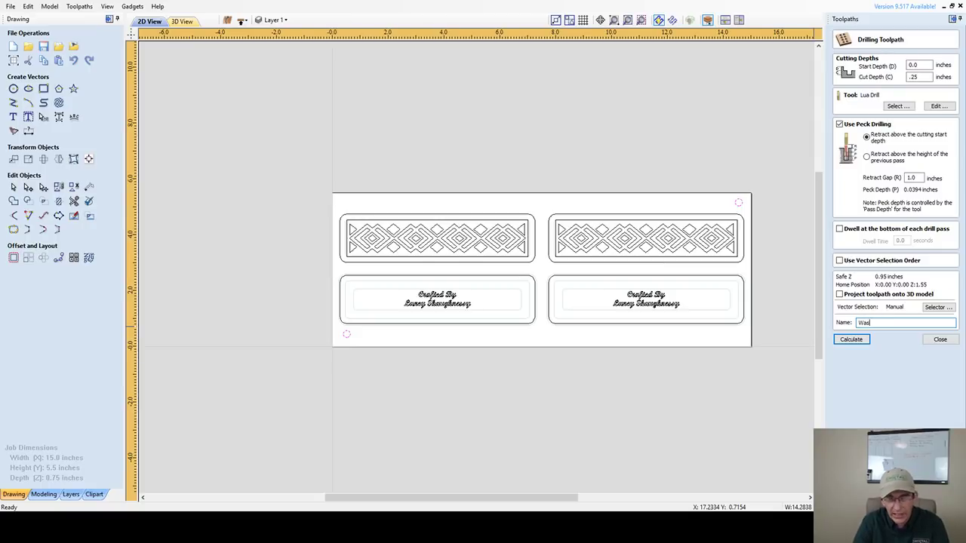
text(te)
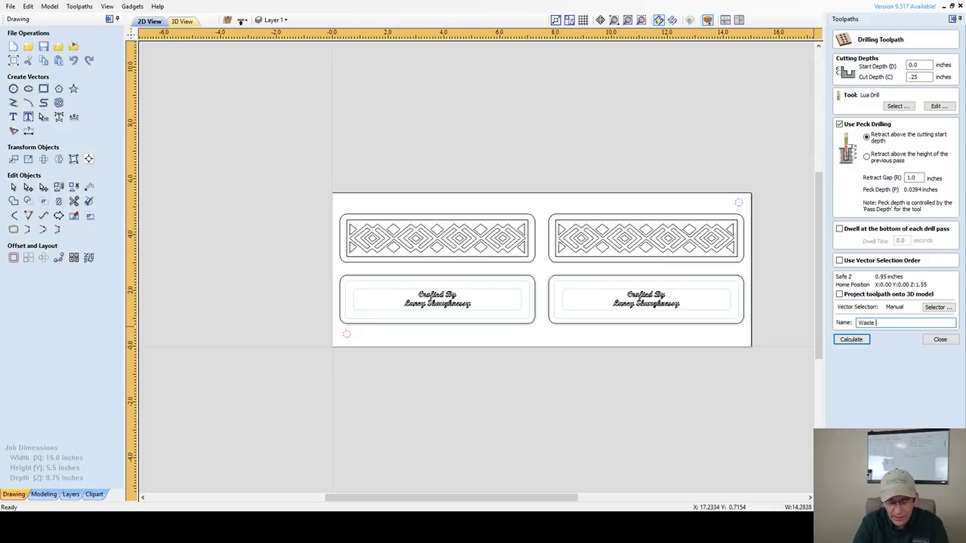
text(Board)
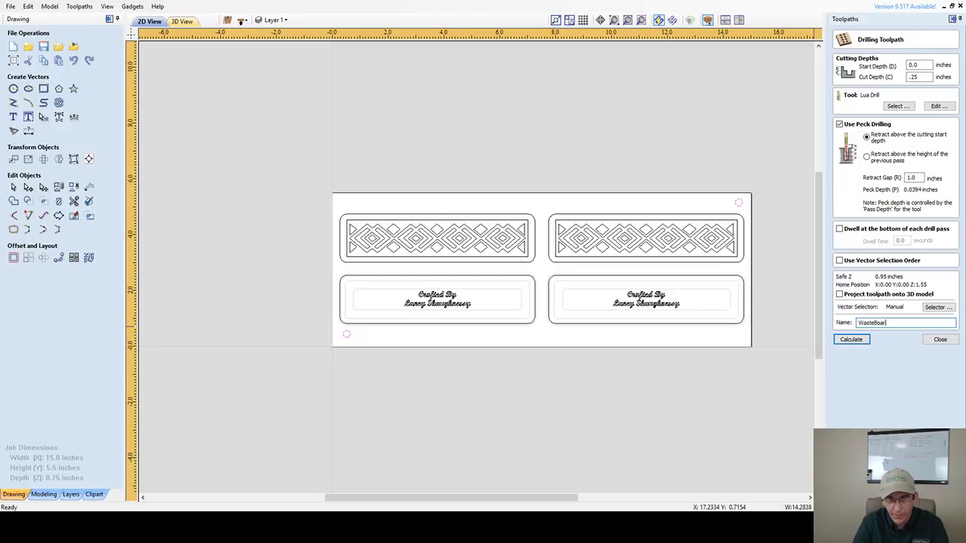
text(_)
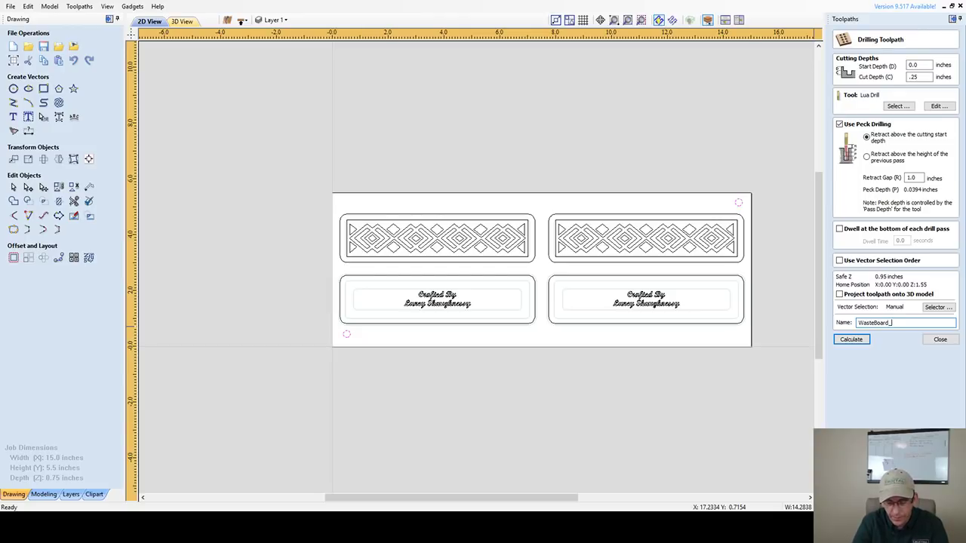
text(AlignmentHoles_/.)
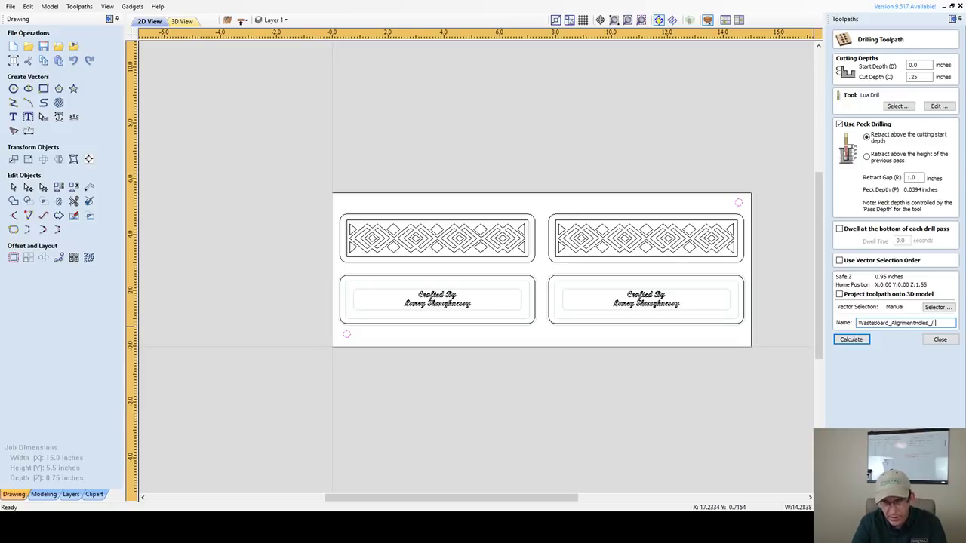
key(BackSpace)
key(BackSpace)
text(.25EM)
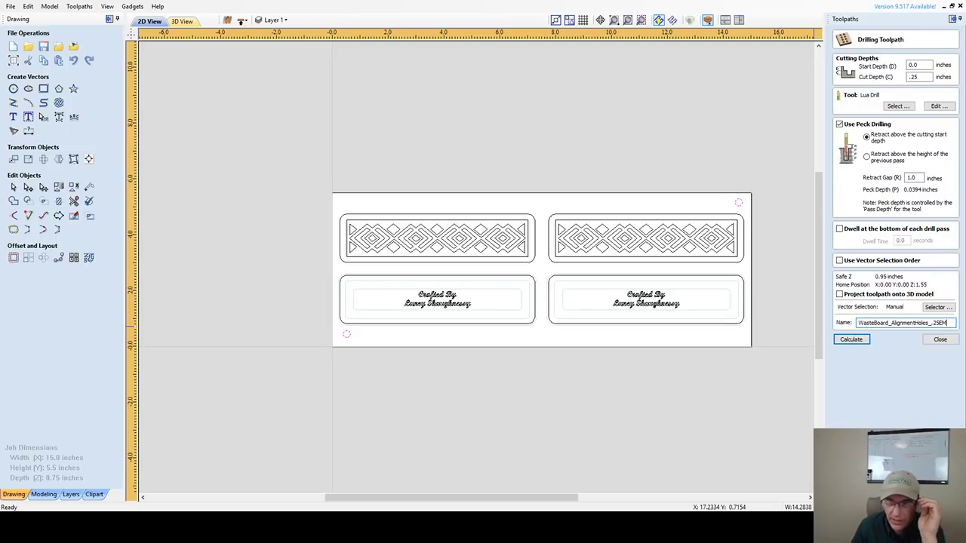
click(854, 339)
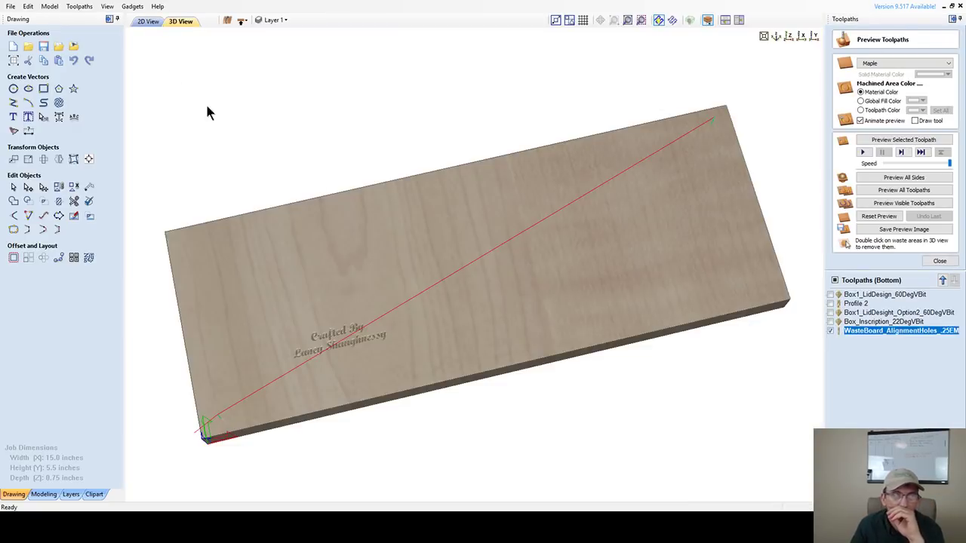
- Back in the 2D view, delete the Box1_LidDesign_60DegVBit toolpath
click(147, 22)
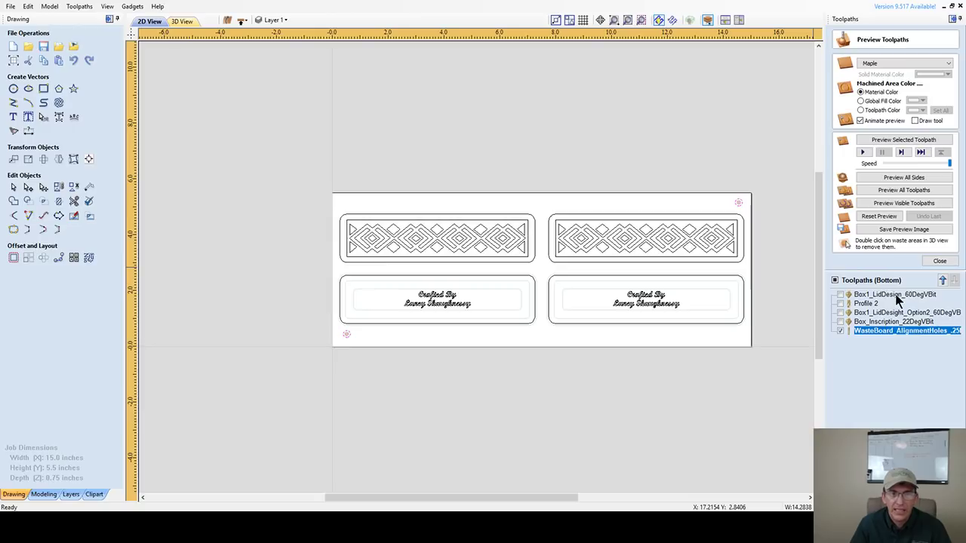
click(898, 295)
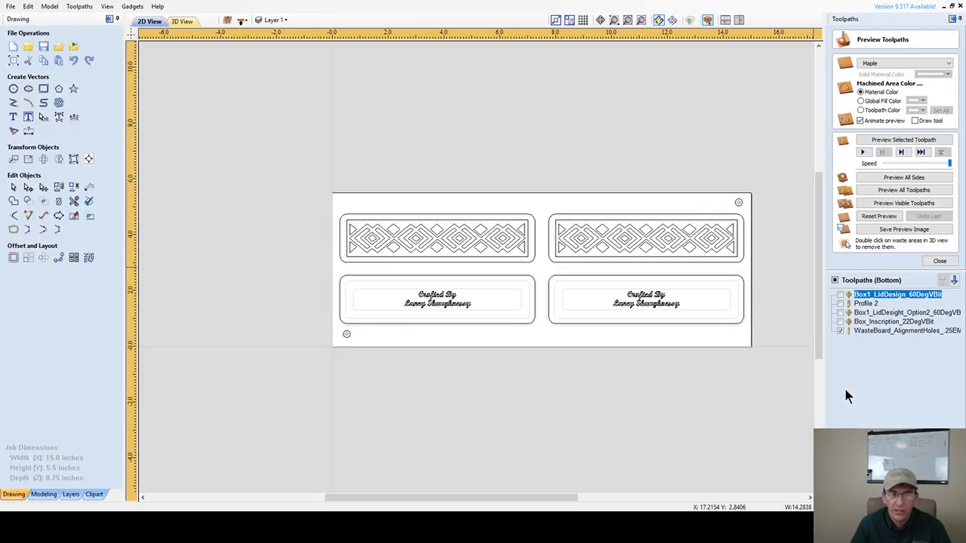
key(Delete)
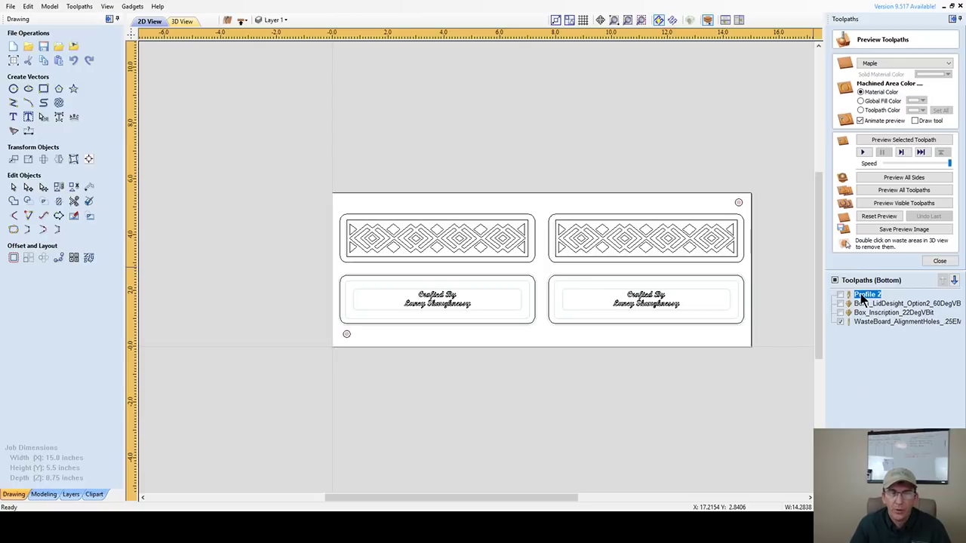
- Move Profile 2 to the bottom of the list and rename it OuterProfileCut_.25EM
click(954, 280)
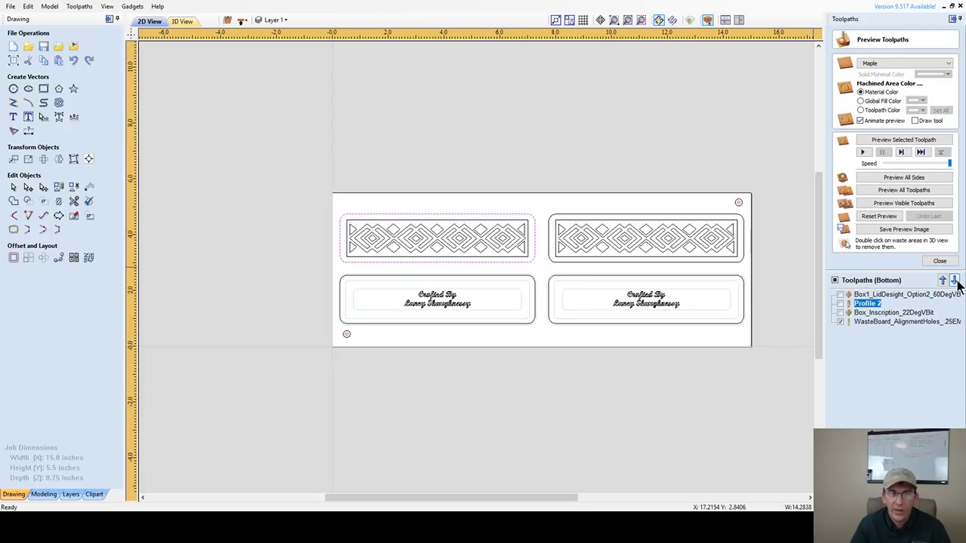
click(955, 280)
click(955, 280)
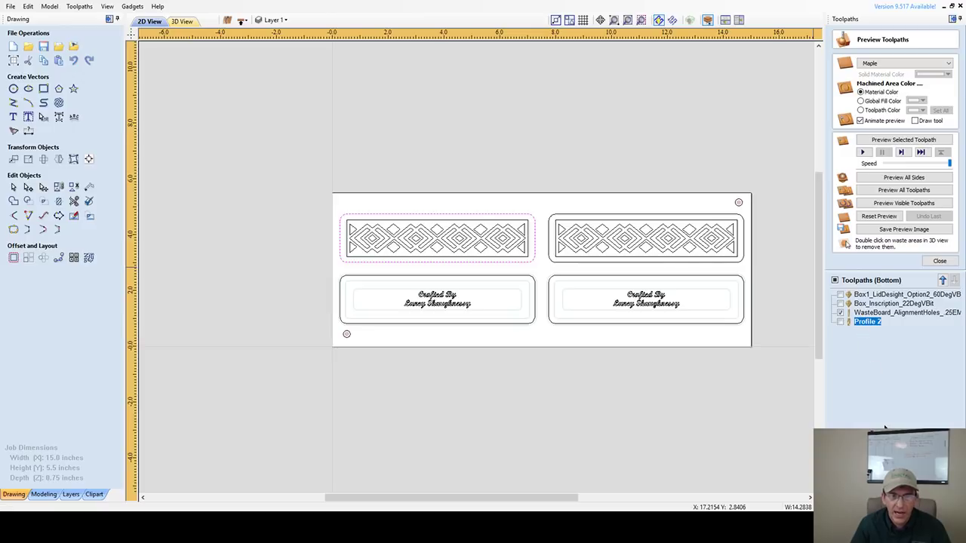
key(F2)
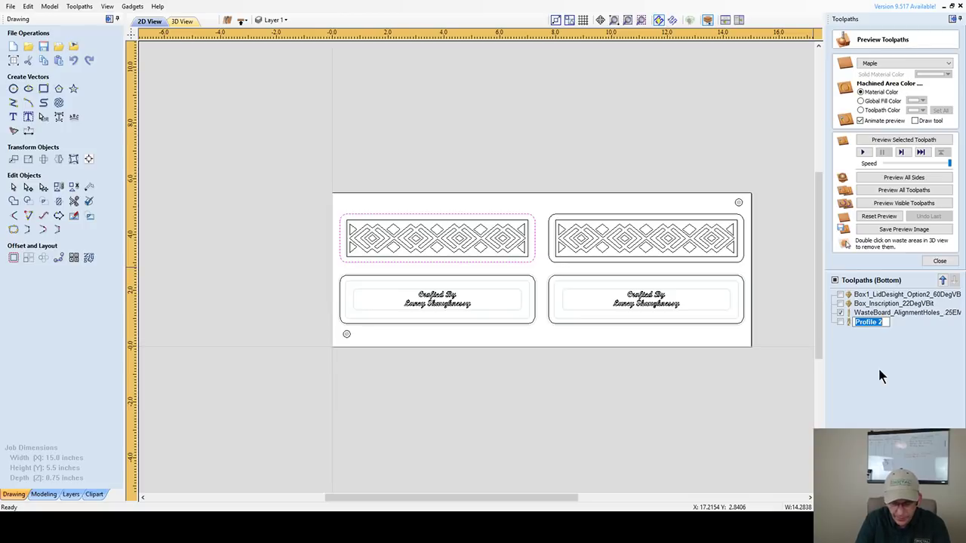
text(Outer)
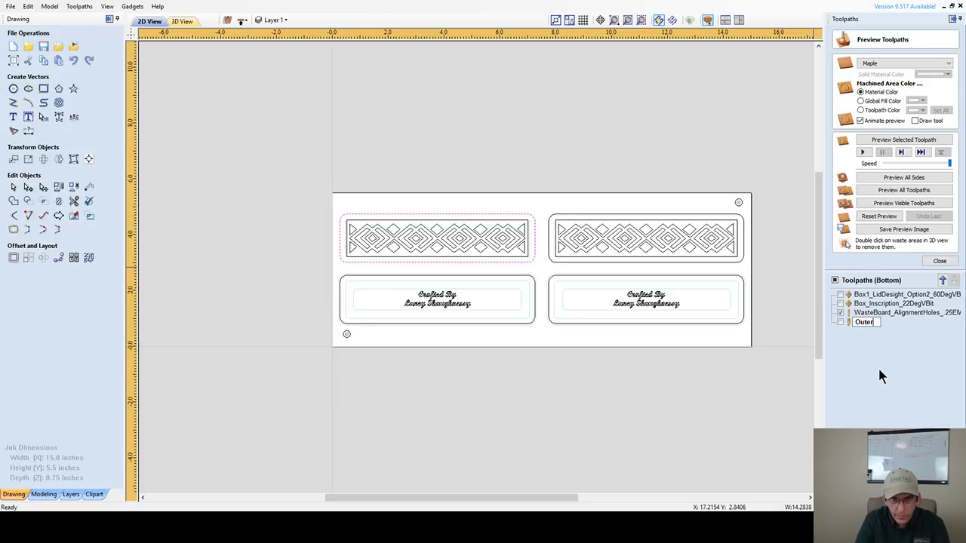
text(ProfileCut)
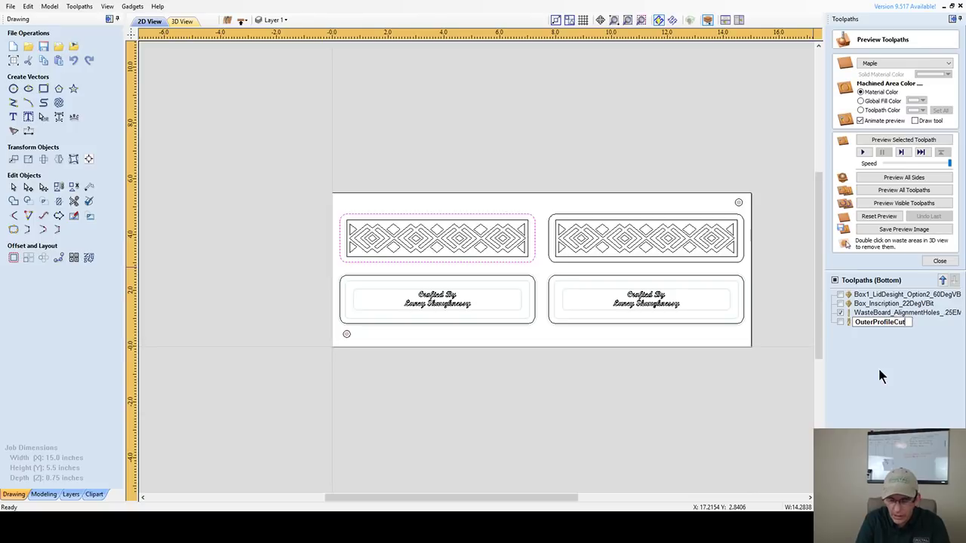
text(_.25EM)
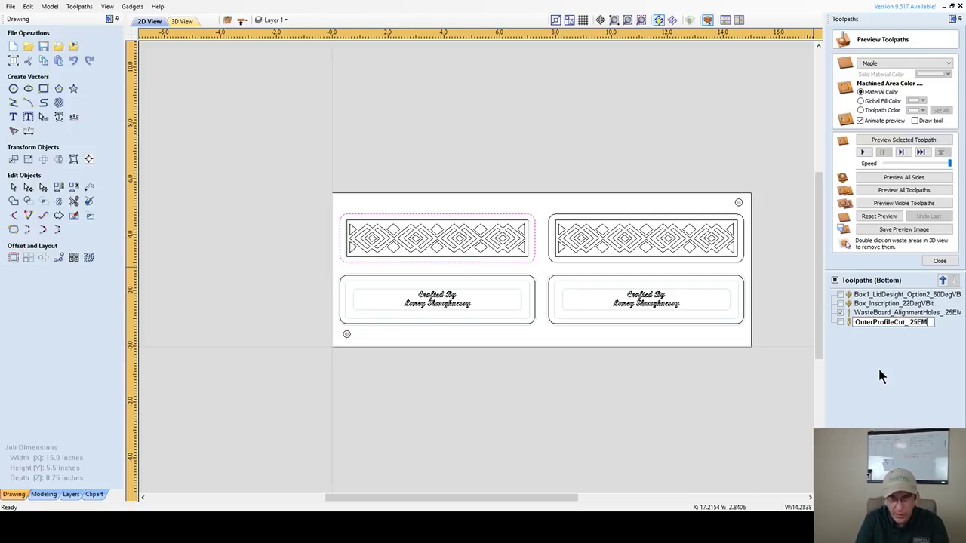
key(Return)
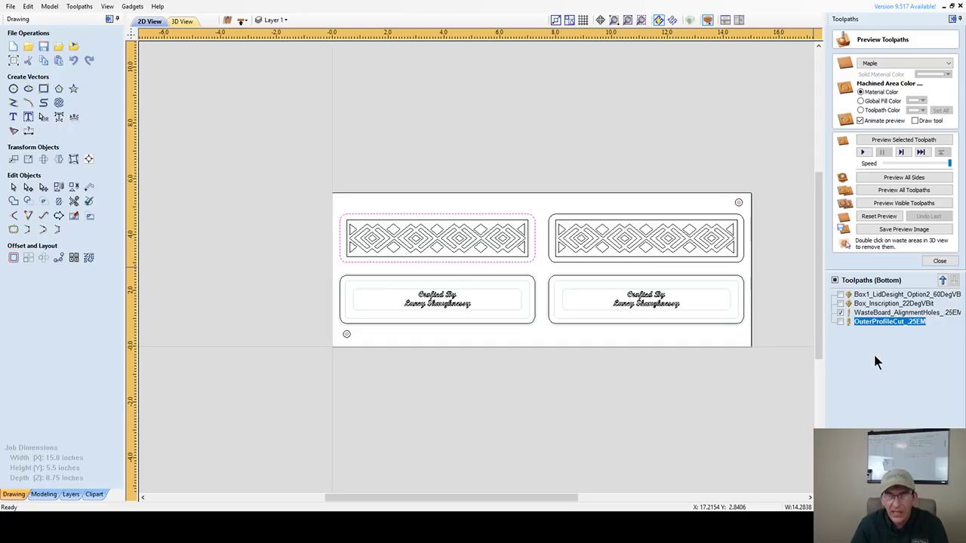
- Add the upper-right and both lower panel outlines to OuterProfileCut_.25EM, then open its tab editor
double_click(861, 320)
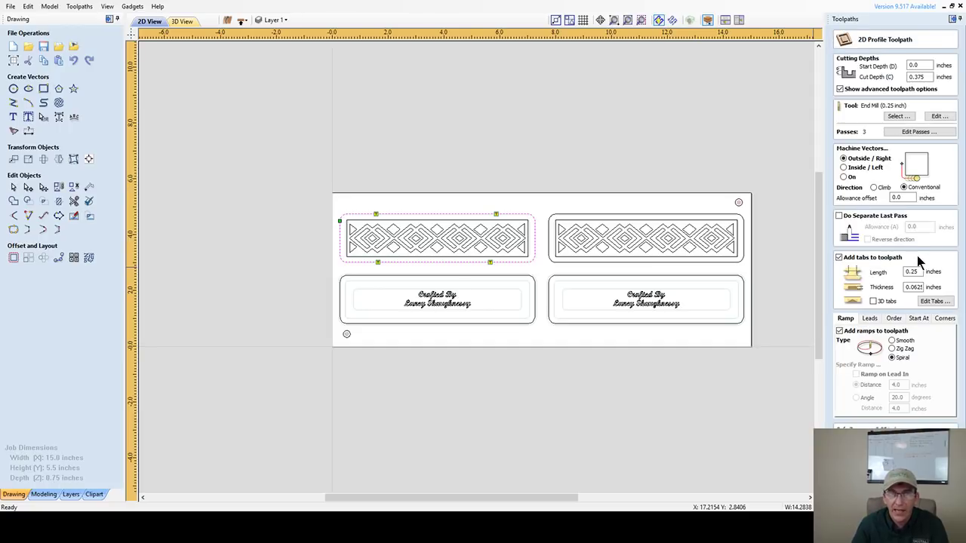
shift+click(570, 216)
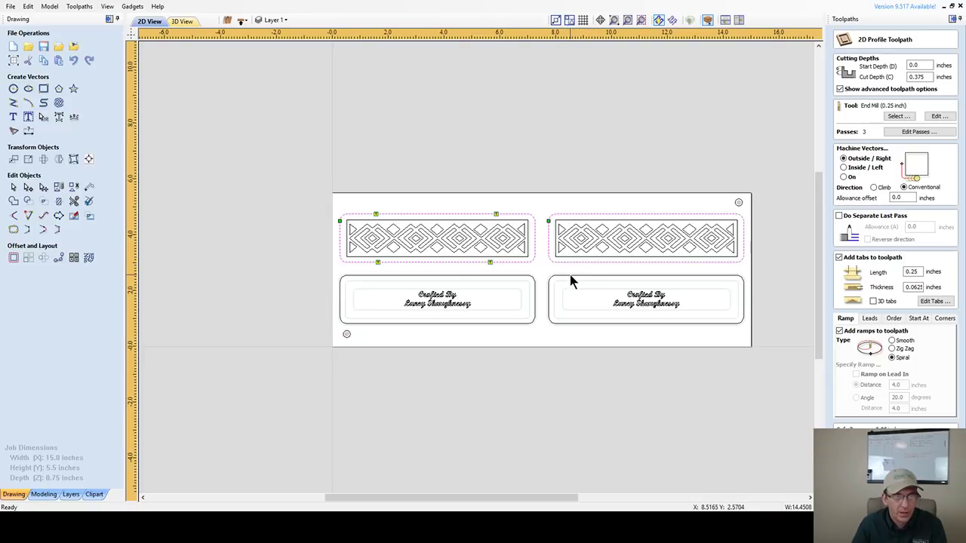
shift+click(549, 283)
shift+click(513, 277)
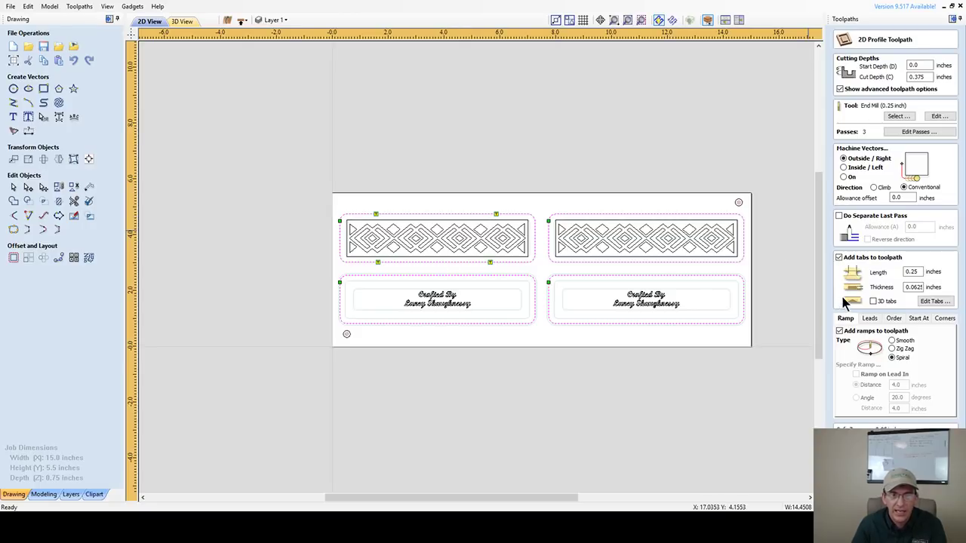
click(936, 302)
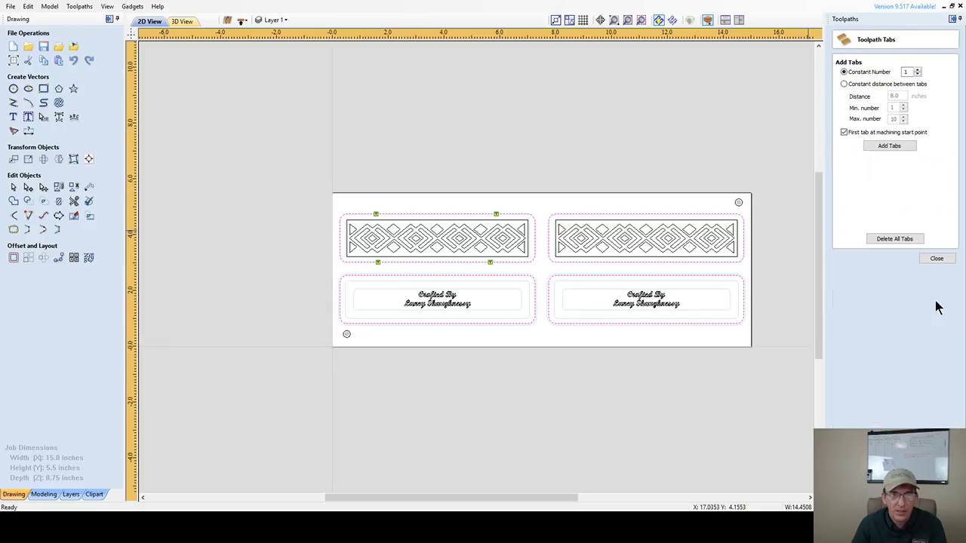
- Add two tabs each on the top and bottom edges of the upper-right and lower-right panel outlines
click(601, 213)
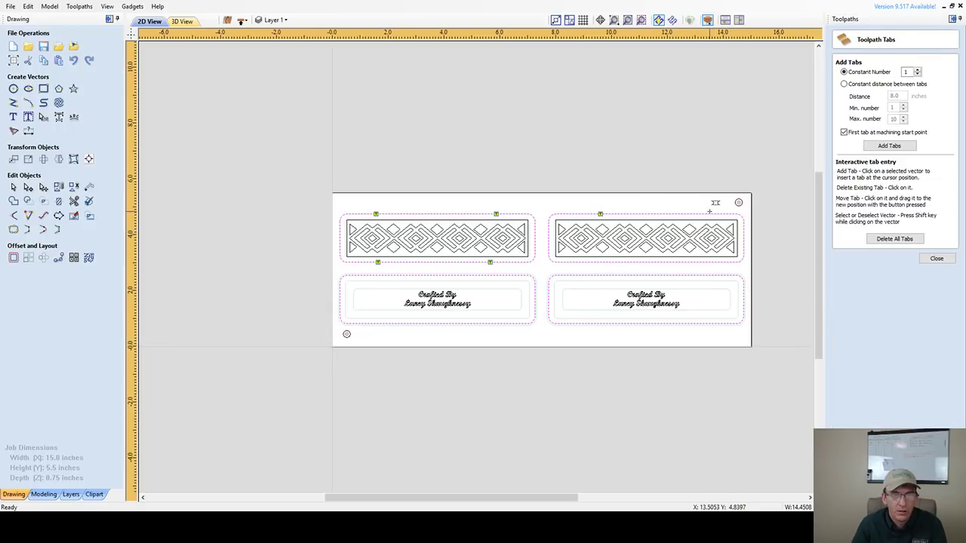
click(709, 215)
click(709, 263)
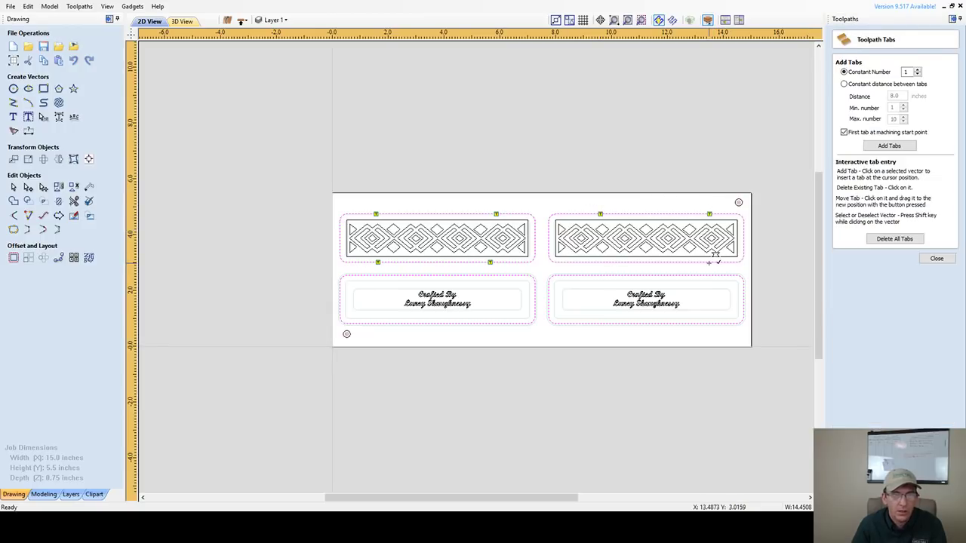
click(602, 263)
click(601, 275)
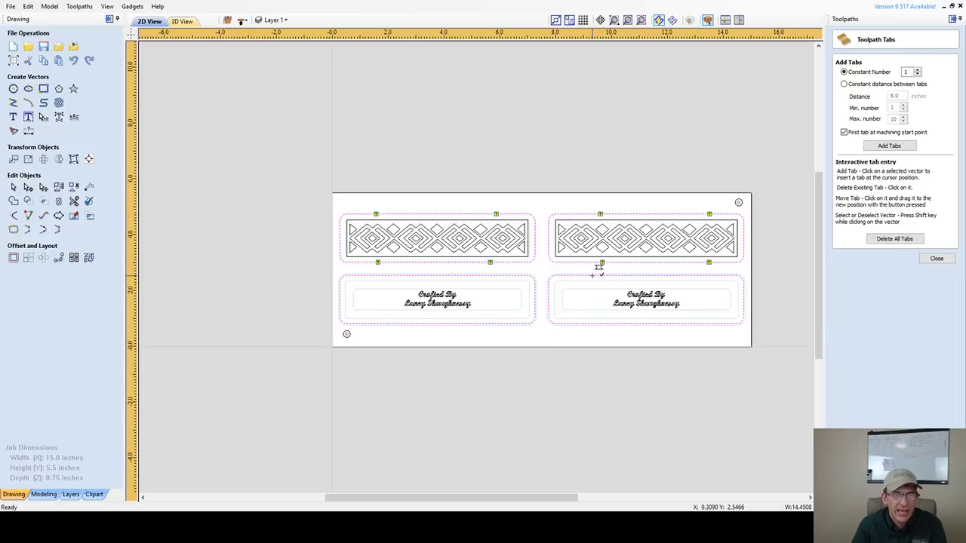
click(709, 275)
click(714, 324)
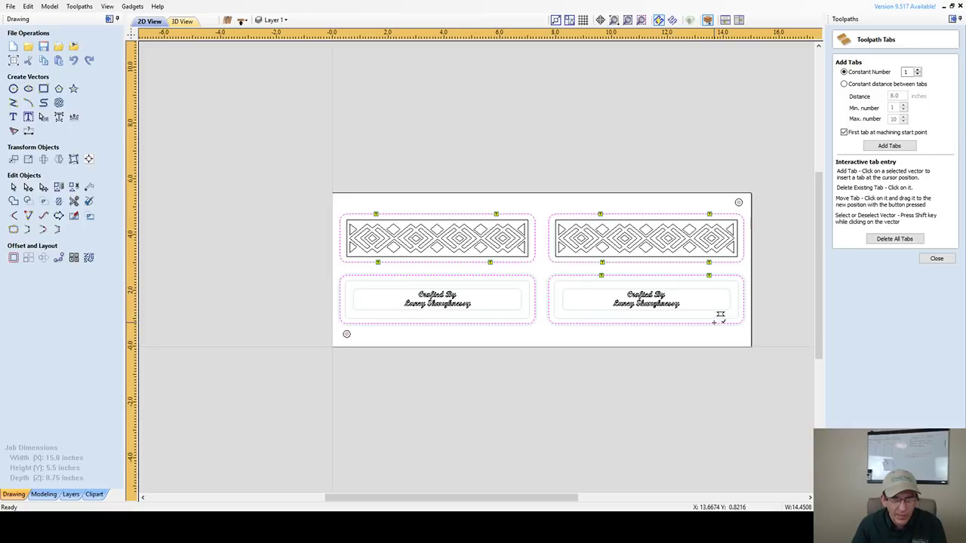
click(596, 324)
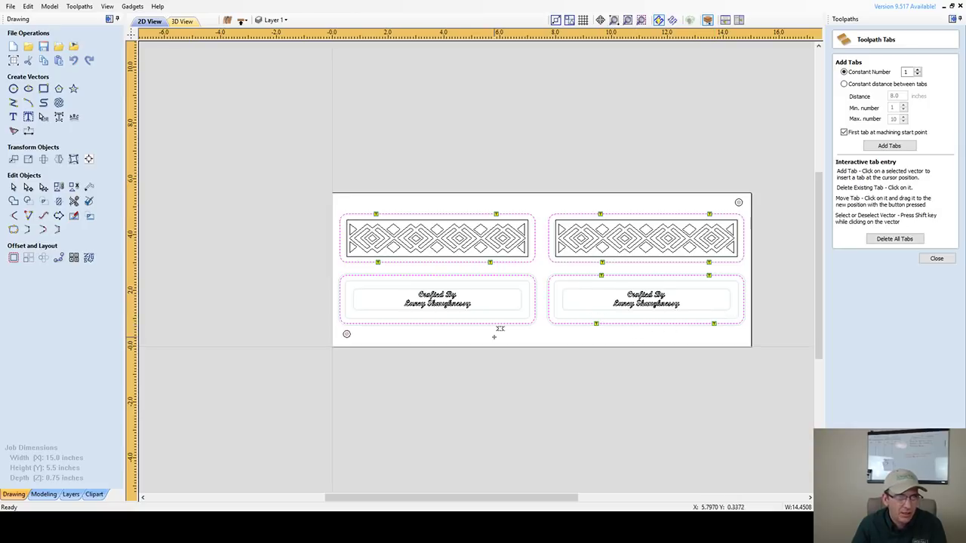
- Add two top-edge and two bottom-edge tabs to the lower-left panel outline, then close the tab editor
click(491, 275)
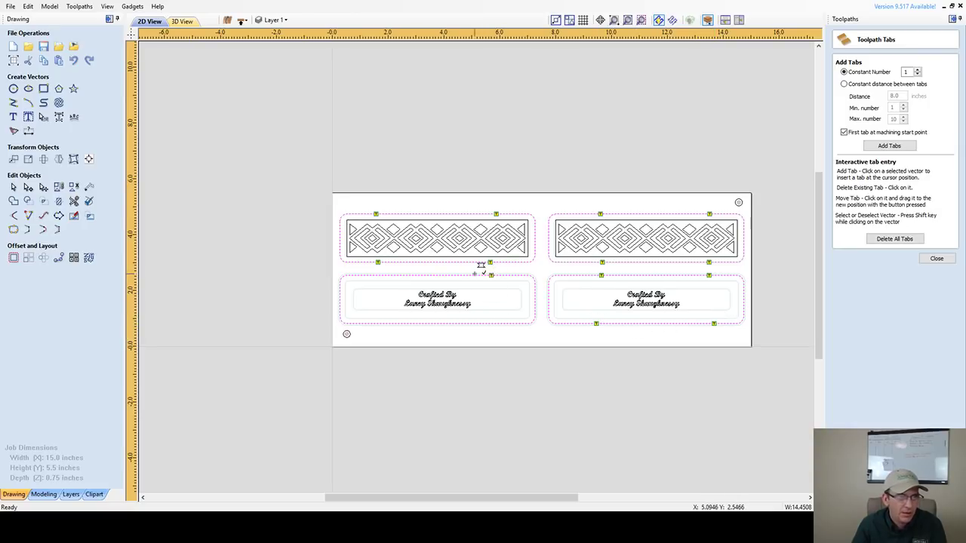
click(378, 274)
click(374, 323)
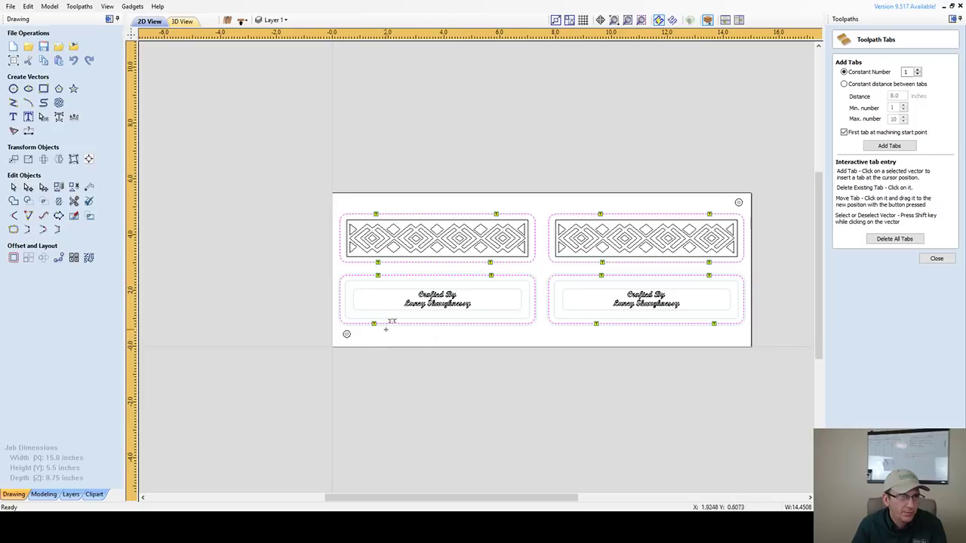
click(489, 324)
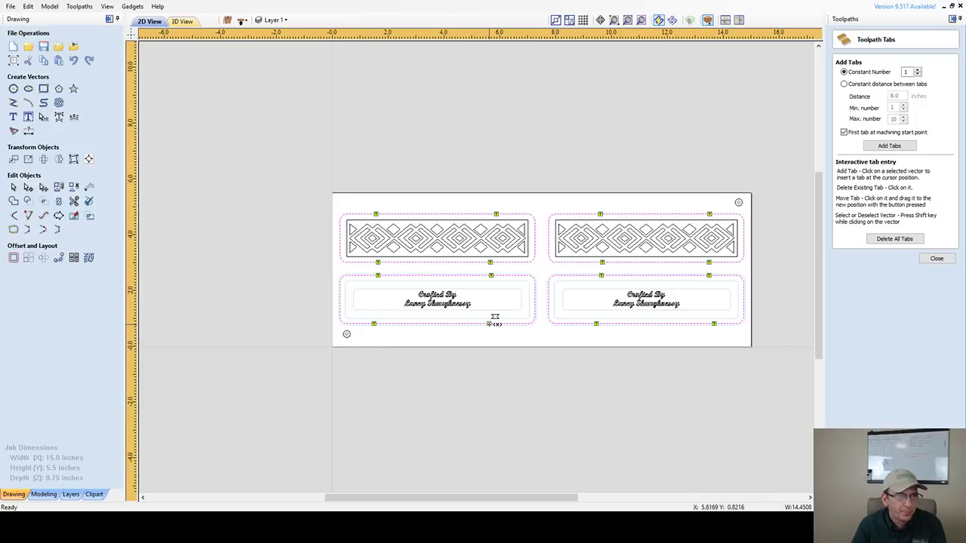
click(937, 259)
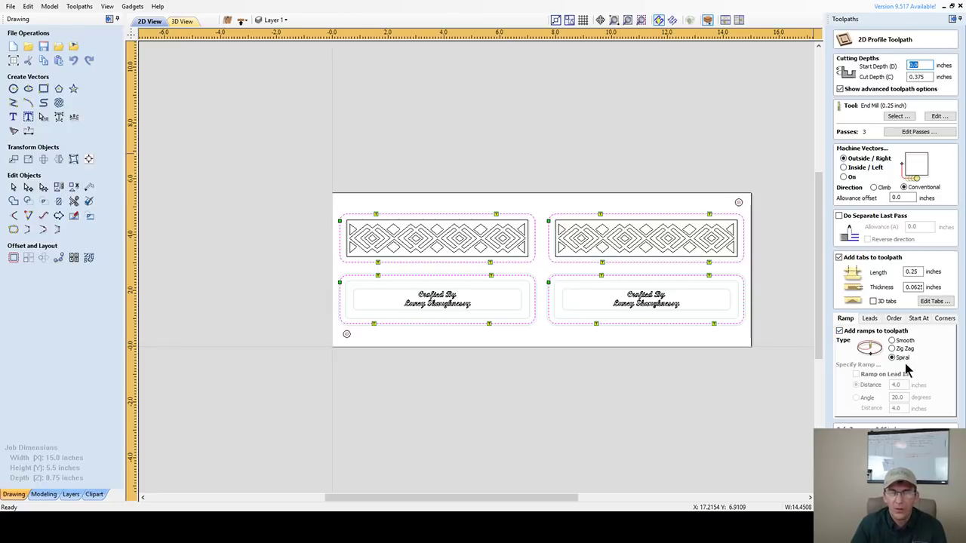
- Calculate OuterProfileCut_.25EM around the four tabbed panels, preview it in 3D, and return to 2D
click(939, 115)
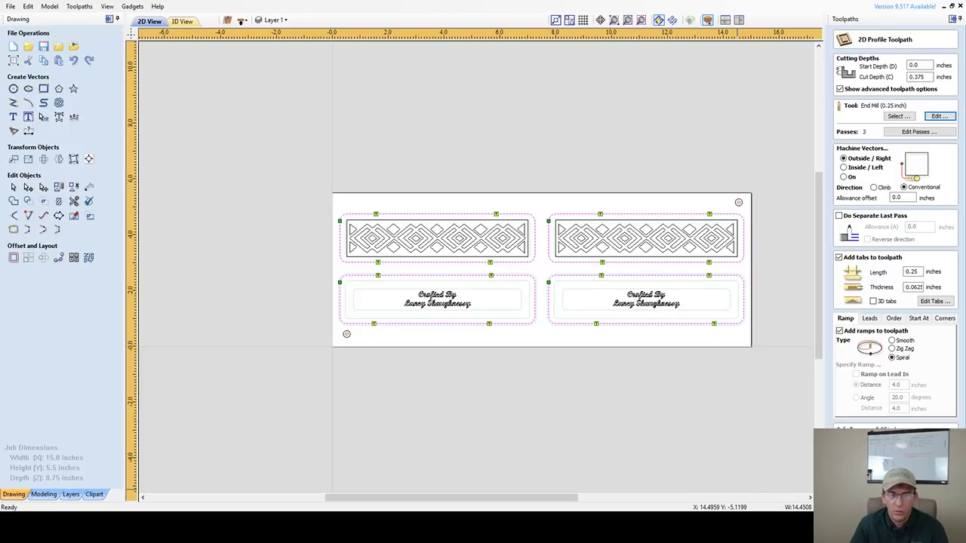
click(867, 489)
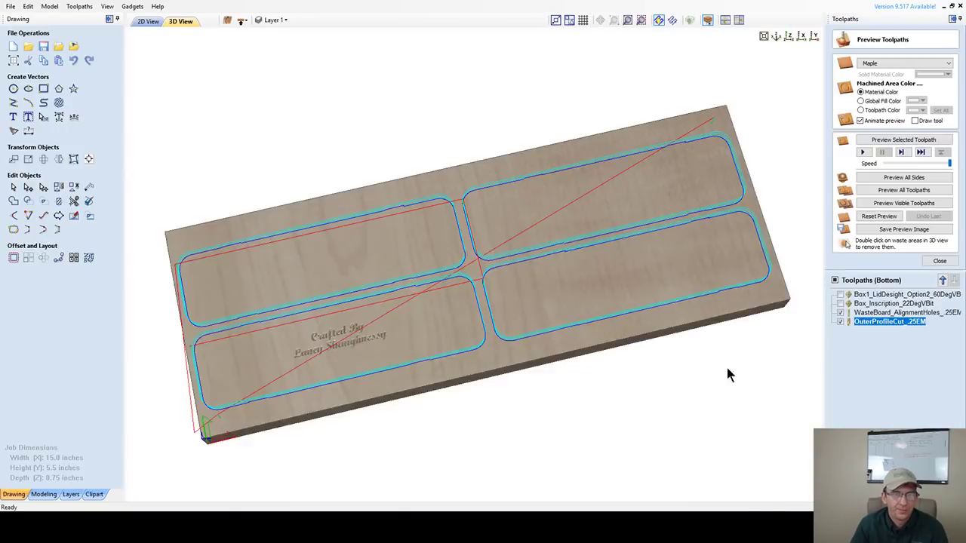
click(148, 21)
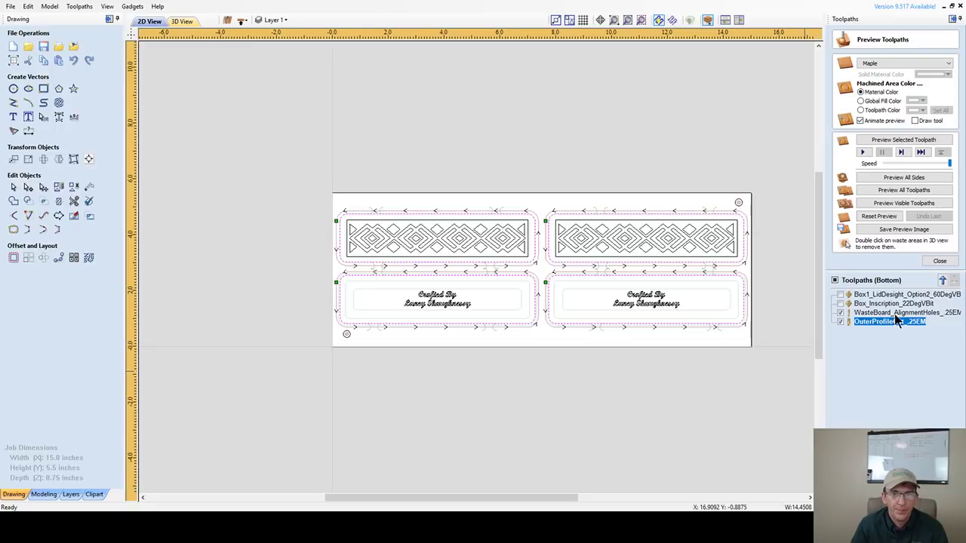
- Move WasteBoard_AlignmentHoles_.25EM up two places to the head of the bottom-side toolpath list
click(864, 313)
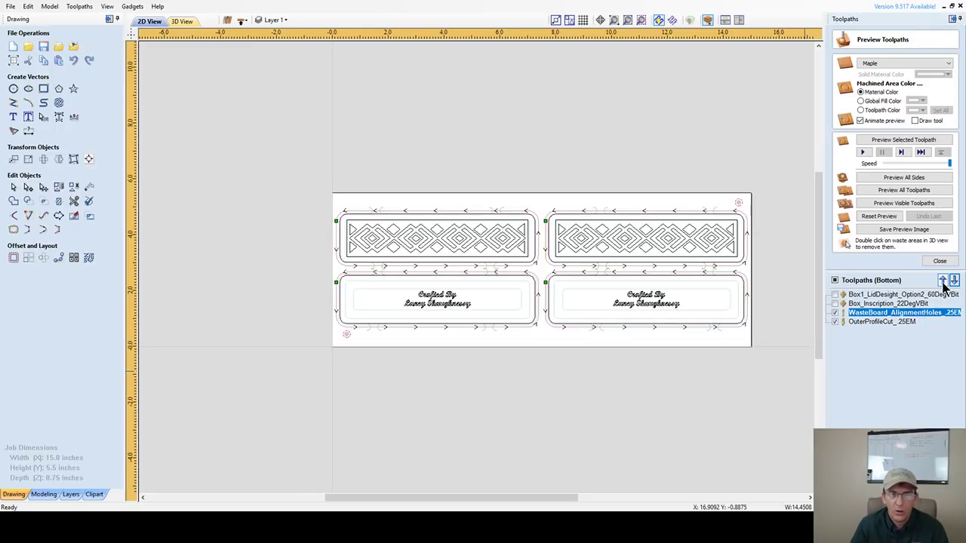
click(942, 280)
click(942, 280)
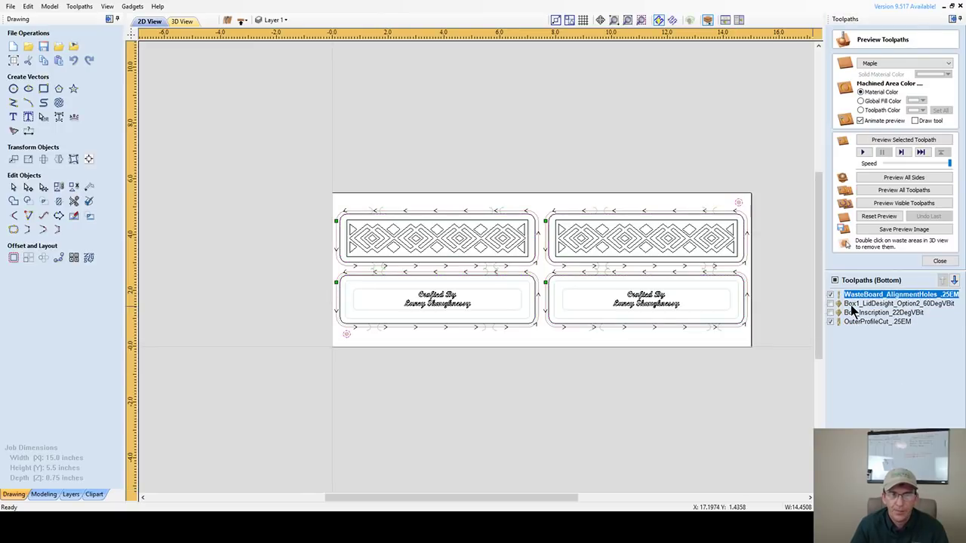
click(852, 306)
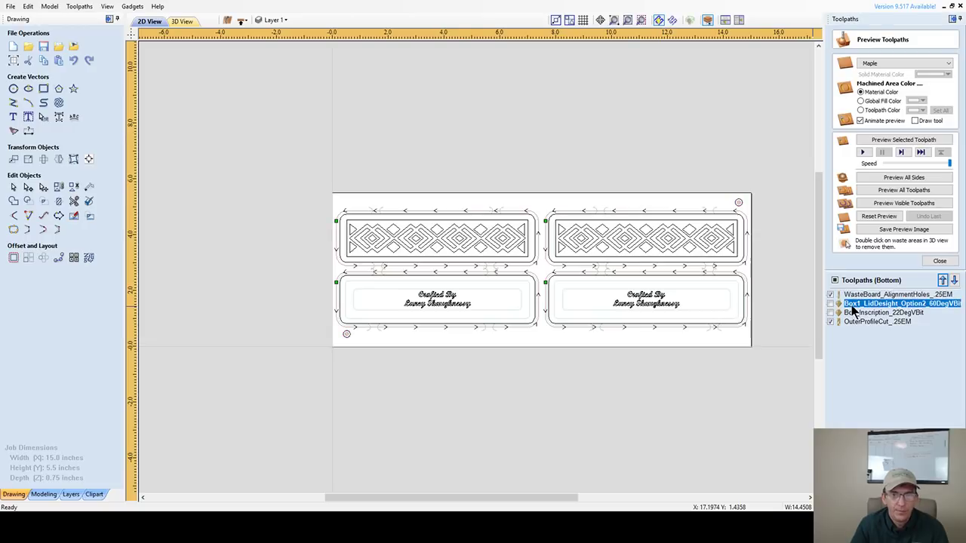
- Recalculate the Box1_LidDesight V-carve with both the left and right diamond patterns selected
double_click(926, 304)
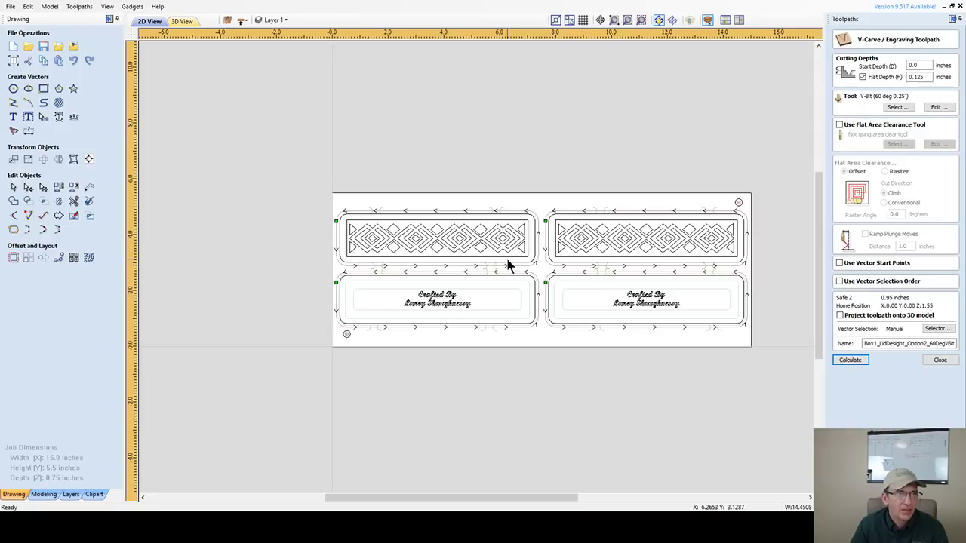
click(459, 220)
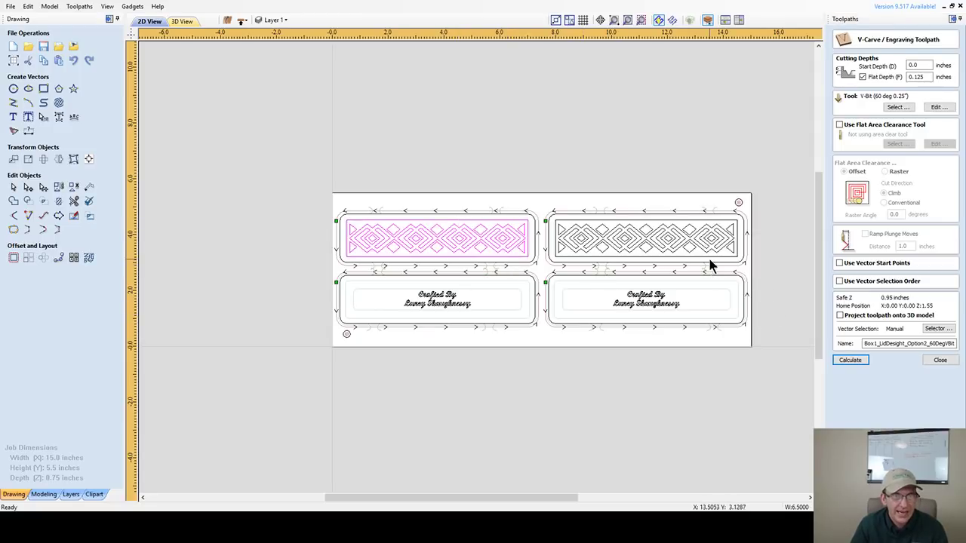
shift+click(659, 224)
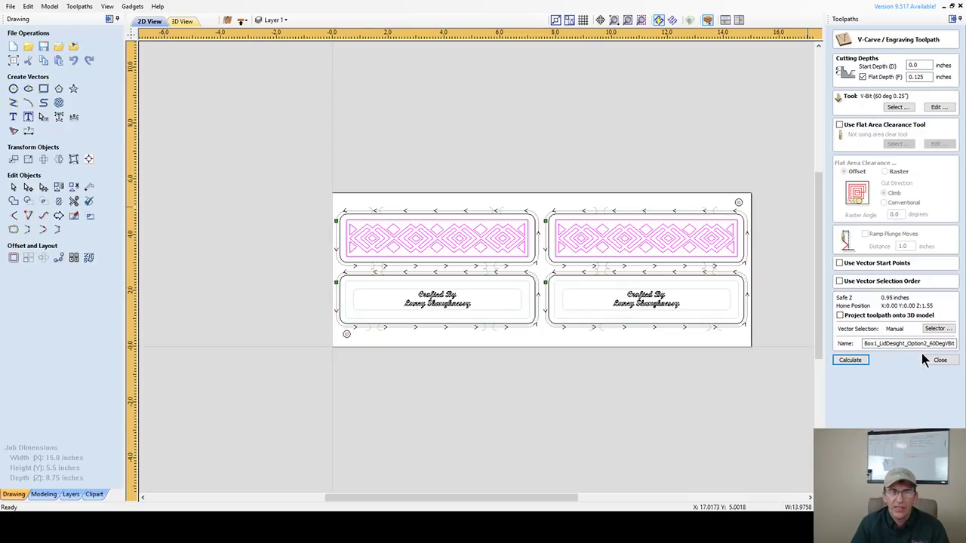
click(855, 363)
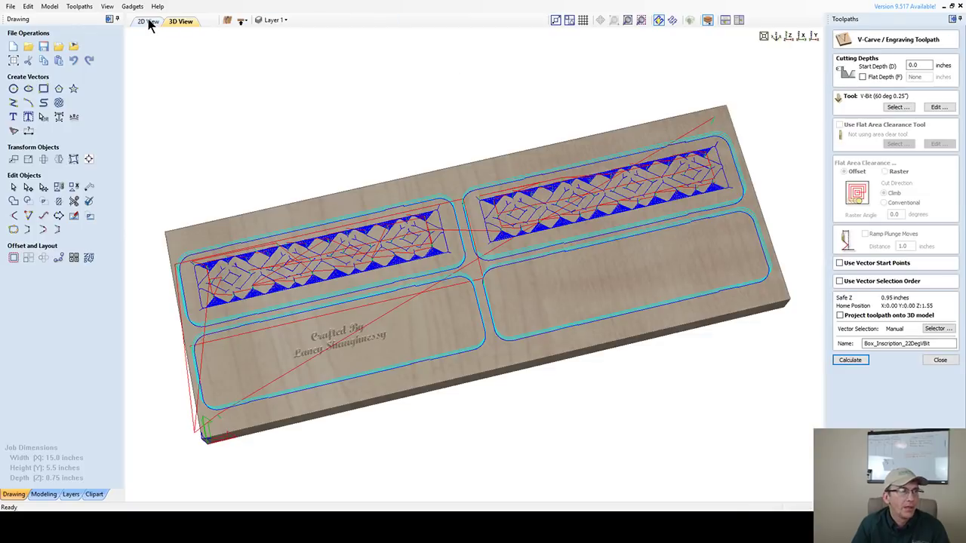
- Recalculate Box_Inscription_22DegVBit with the 22° V-bit on both 'Crafted By' texts
click(148, 22)
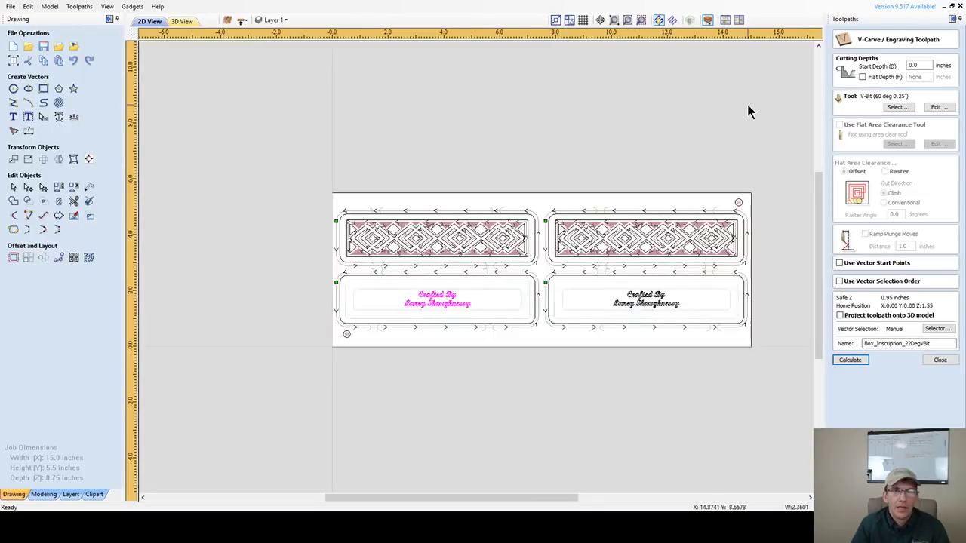
click(896, 108)
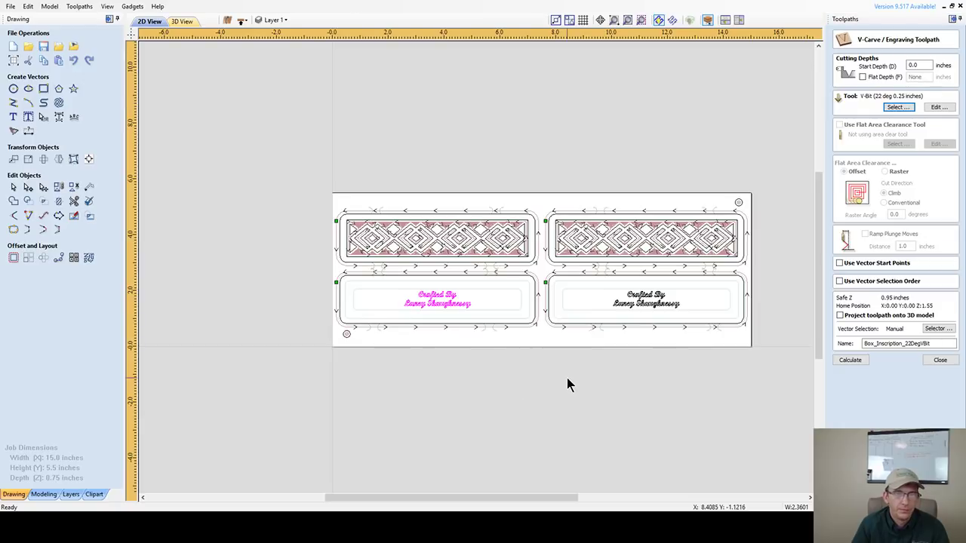
shift+click(658, 302)
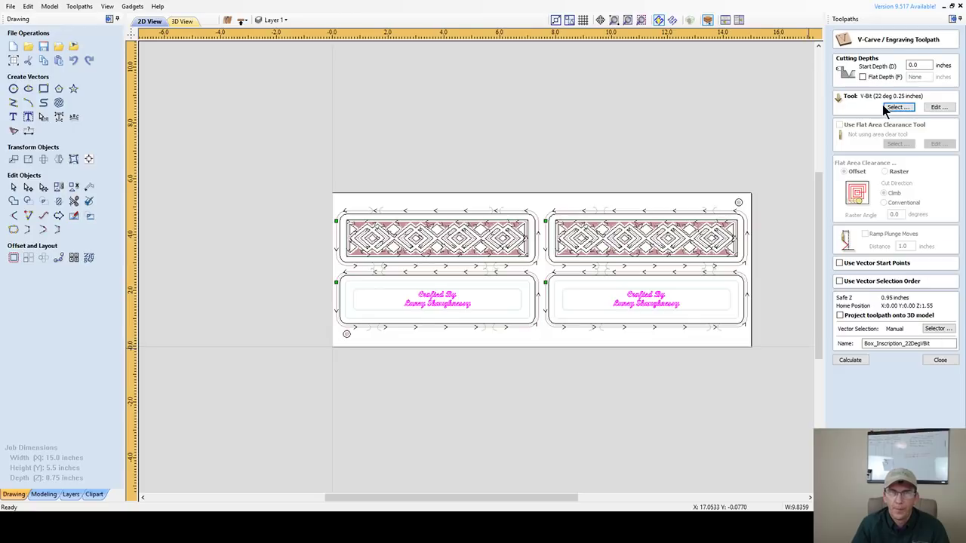
click(838, 361)
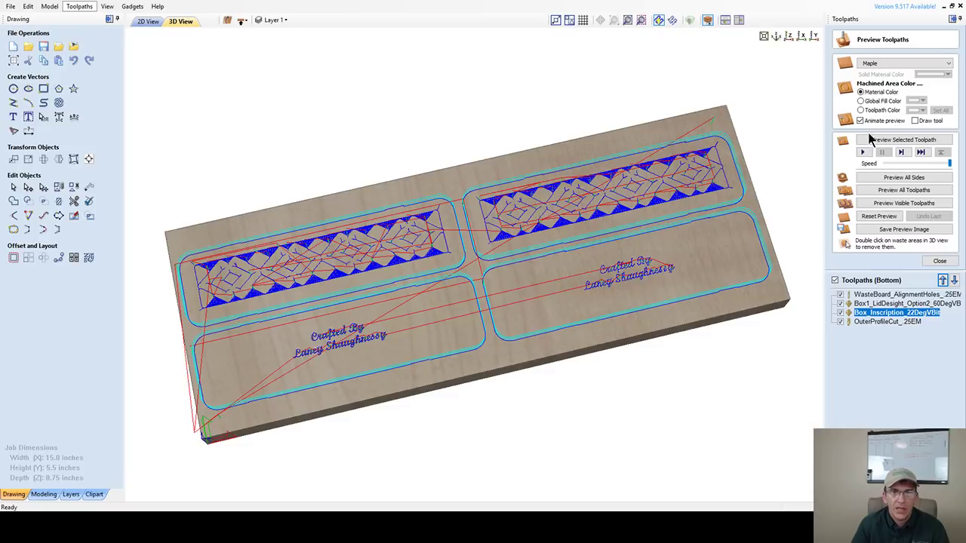
- Preview all bottom-side toolpaths together, then view from the top and orbit to inspect the carving
click(886, 191)
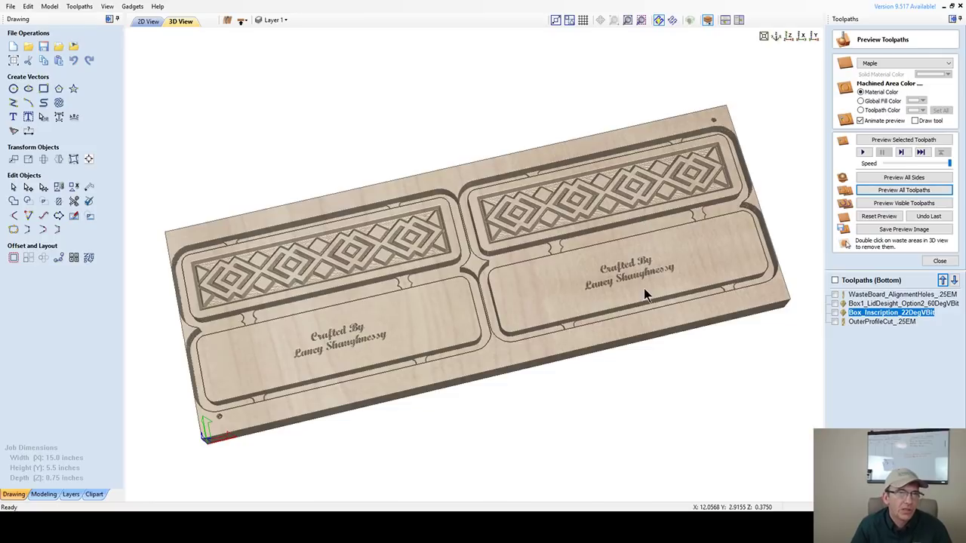
key(1)
drag(647, 243, 749, 163)
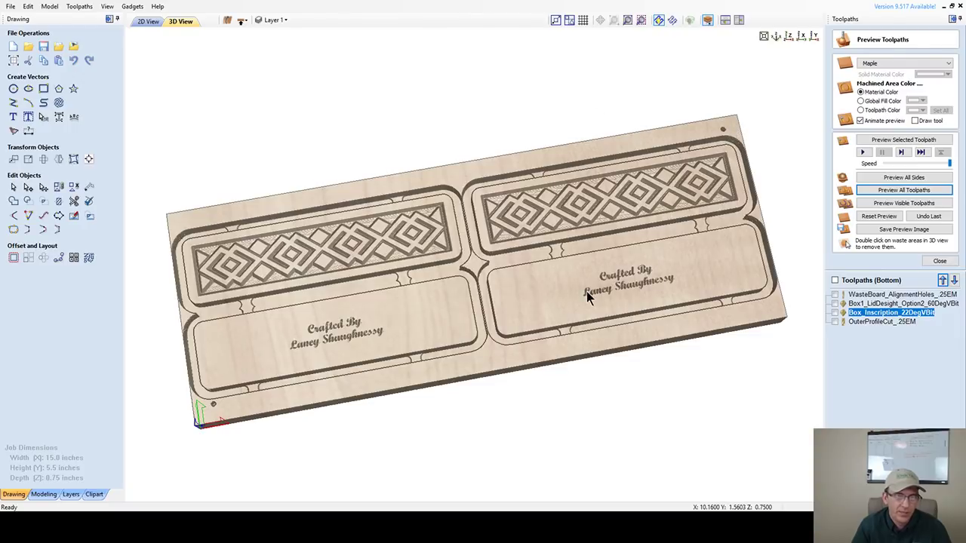
drag(588, 289, 606, 255)
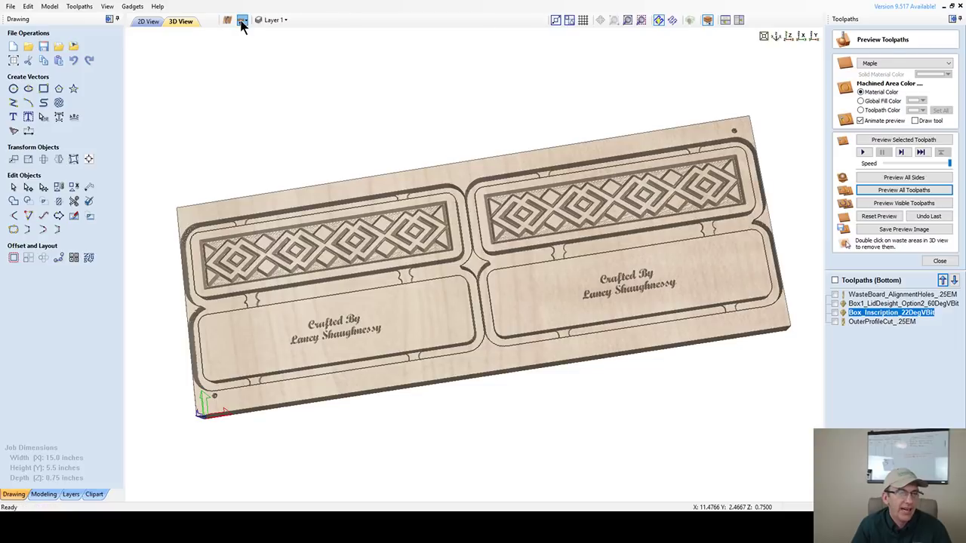
- Flip the job to the top side in 2D view and select the upper-left alignment-hole circle
click(242, 21)
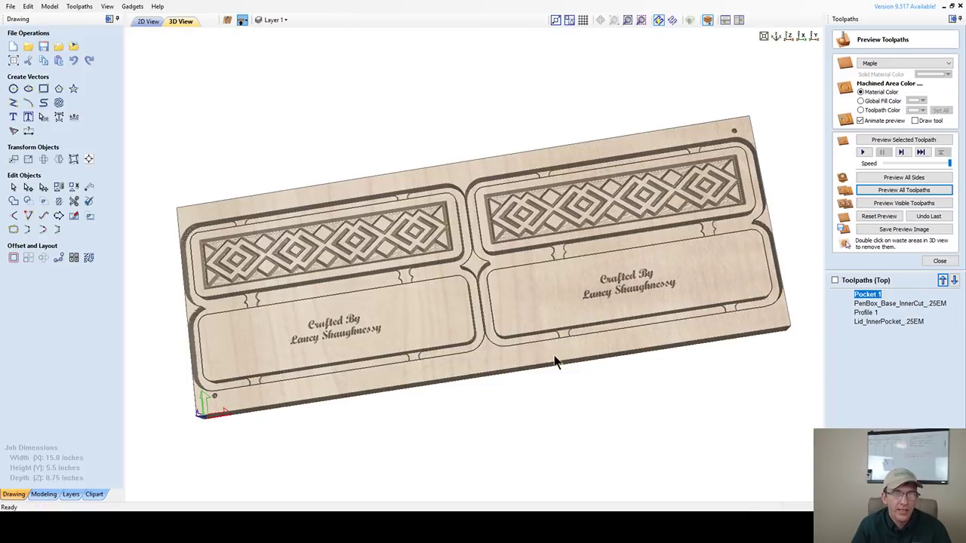
click(147, 21)
scroll(545, 316, down, 1)
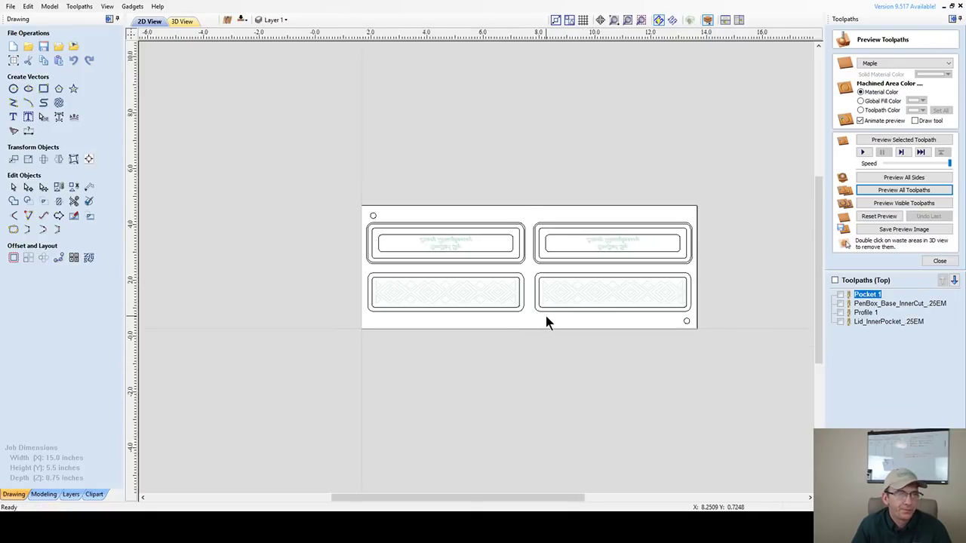
scroll(545, 316, up, 3)
scroll(518, 317, down, 1)
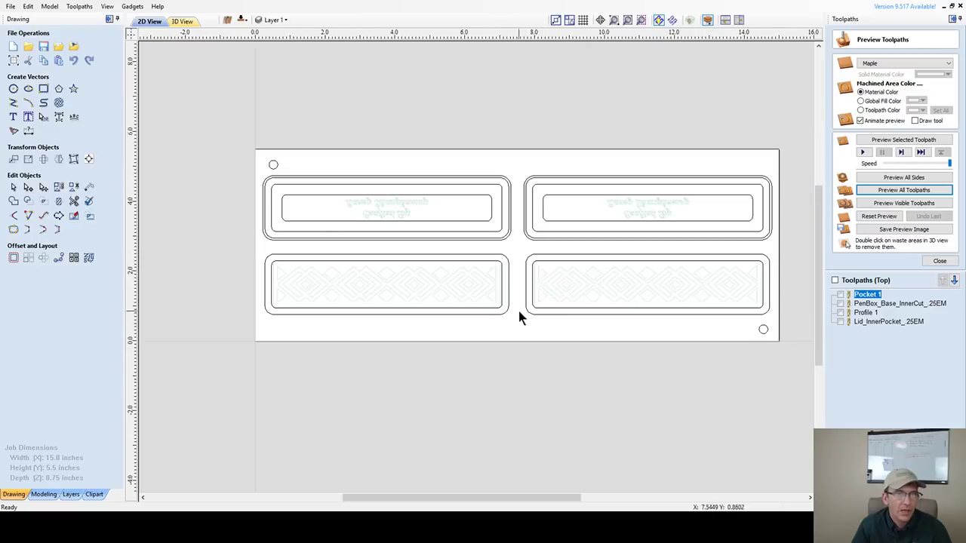
click(274, 164)
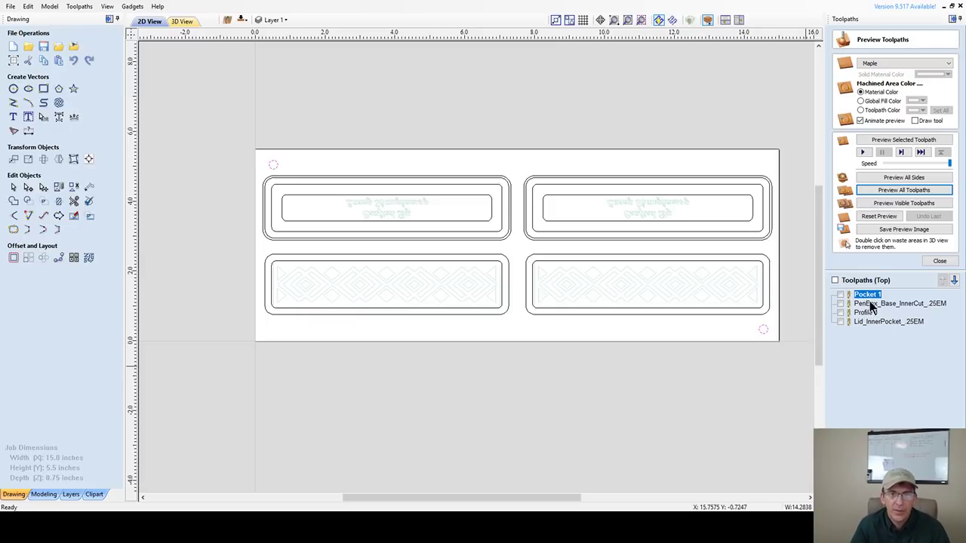
click(940, 261)
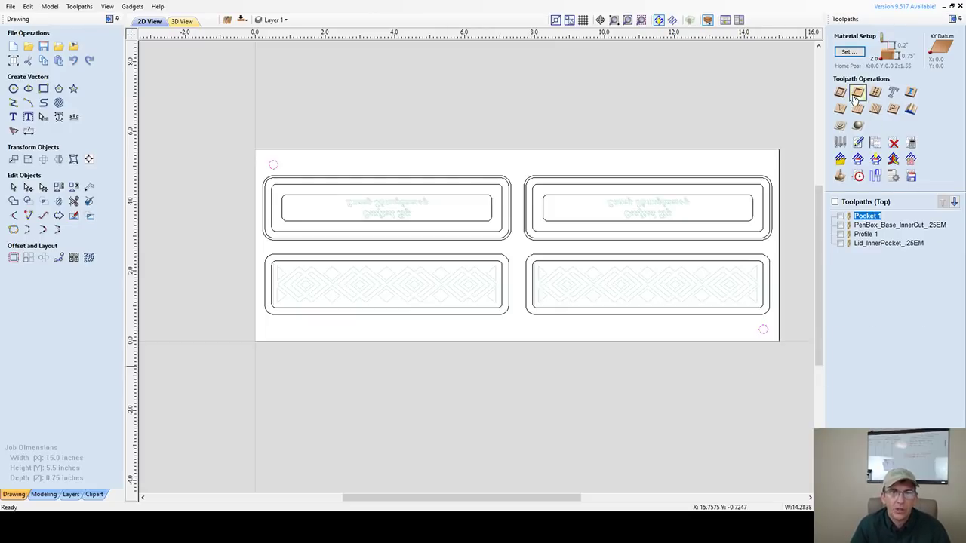
- Start a drilling toolpath with a 0.375-inch cut depth and the 0.25-inch end mill
click(874, 92)
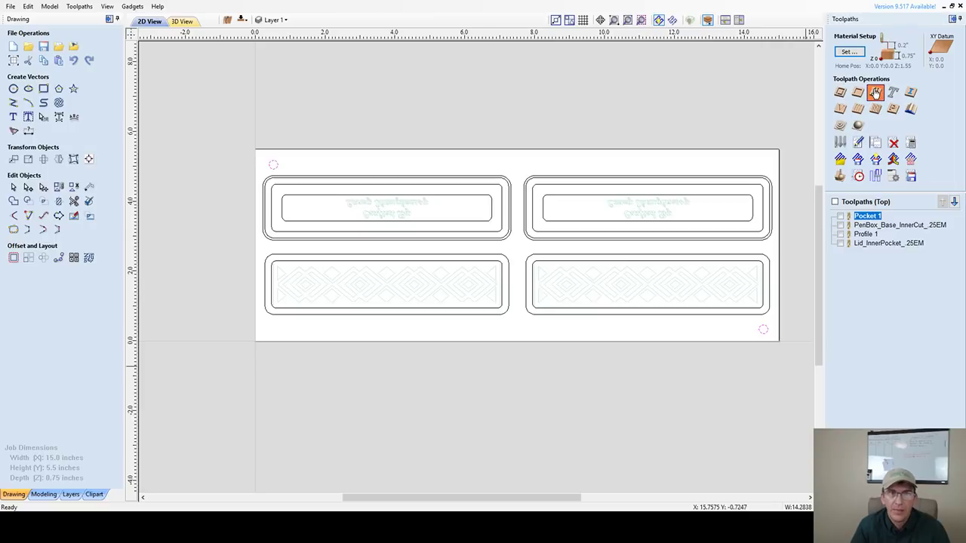
drag(911, 77, 940, 78)
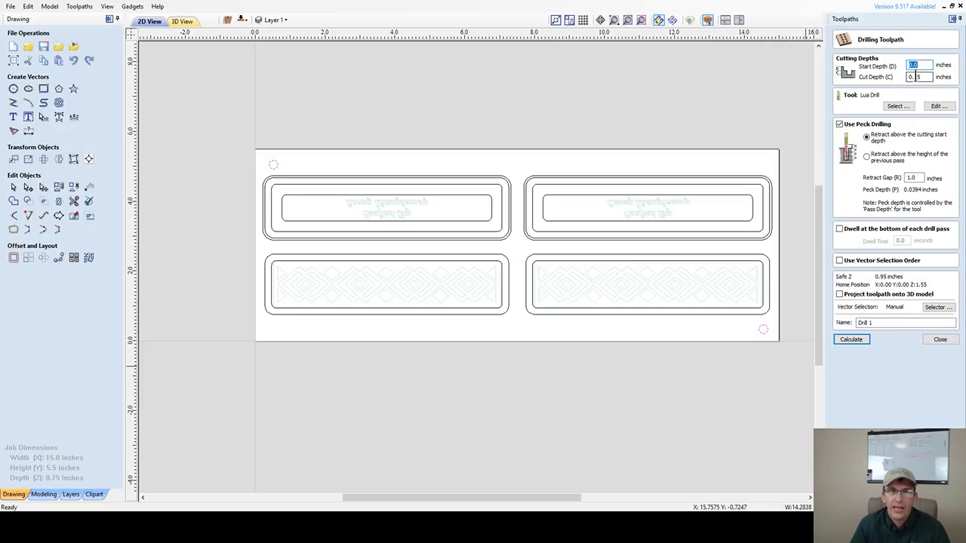
text(0.)
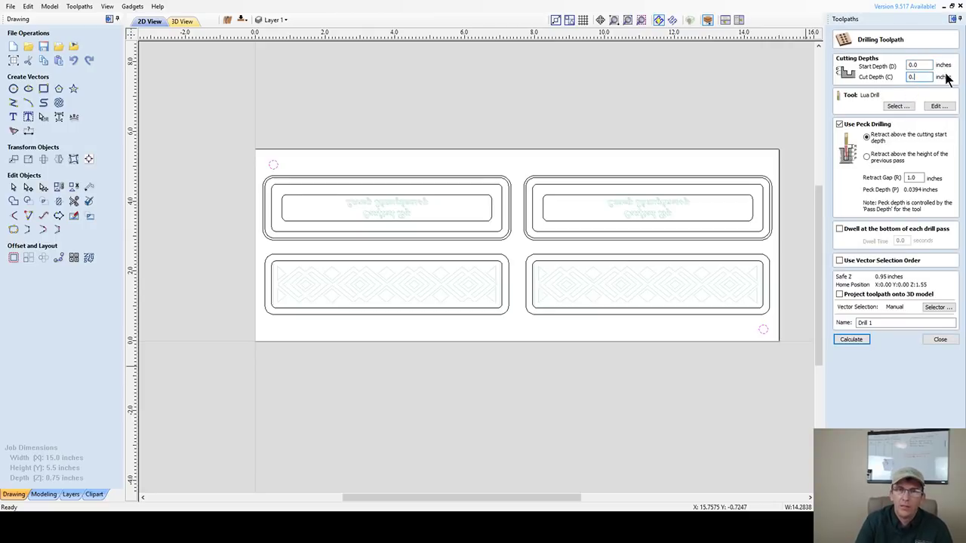
text(2375)
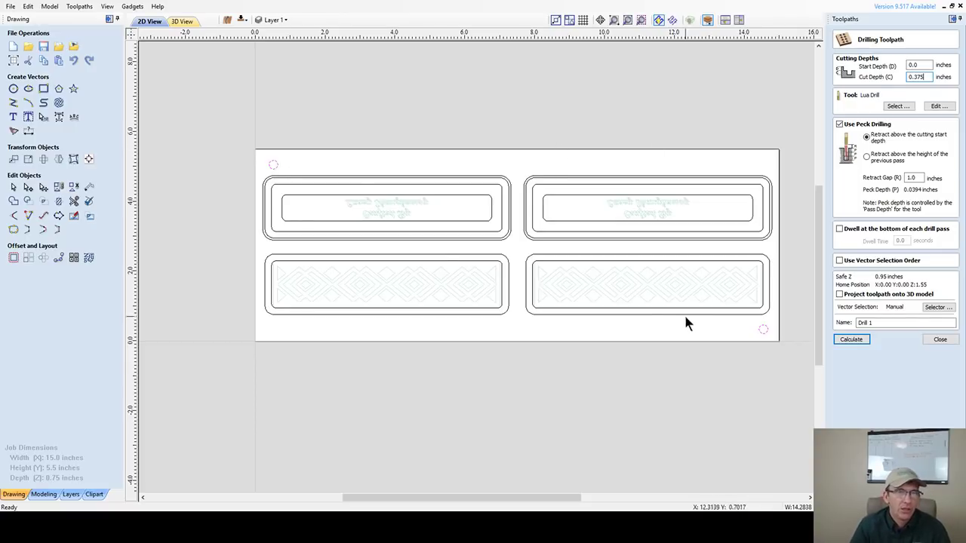
click(894, 108)
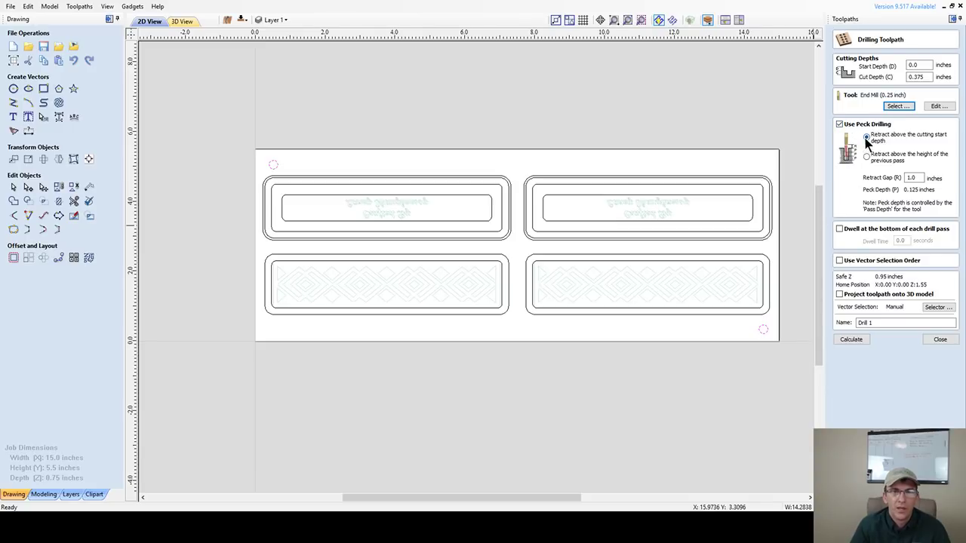
- Name the drilling toolpath Side1_AlignmentHoles_.25EM and calculate it
drag(881, 322, 814, 323)
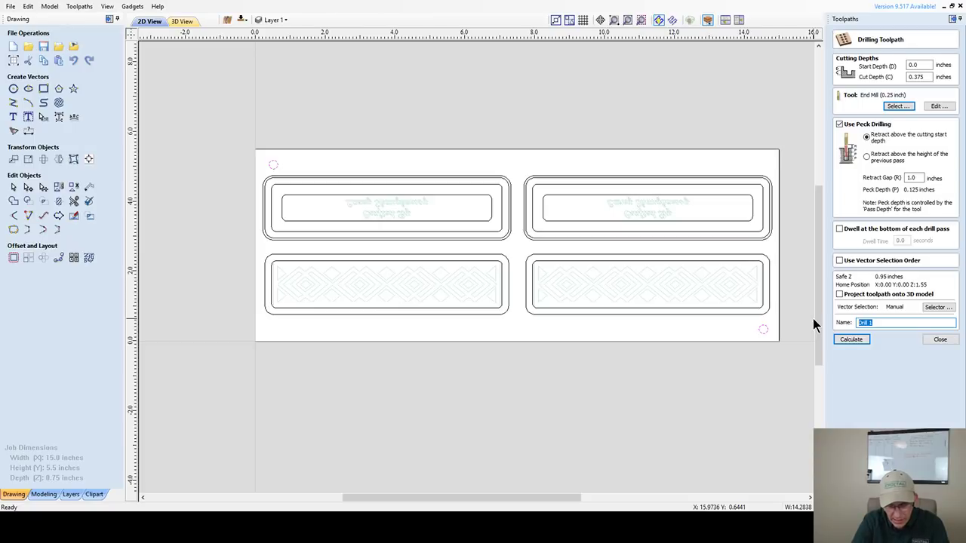
text(Sid)
text(e1_AlignmentHo)
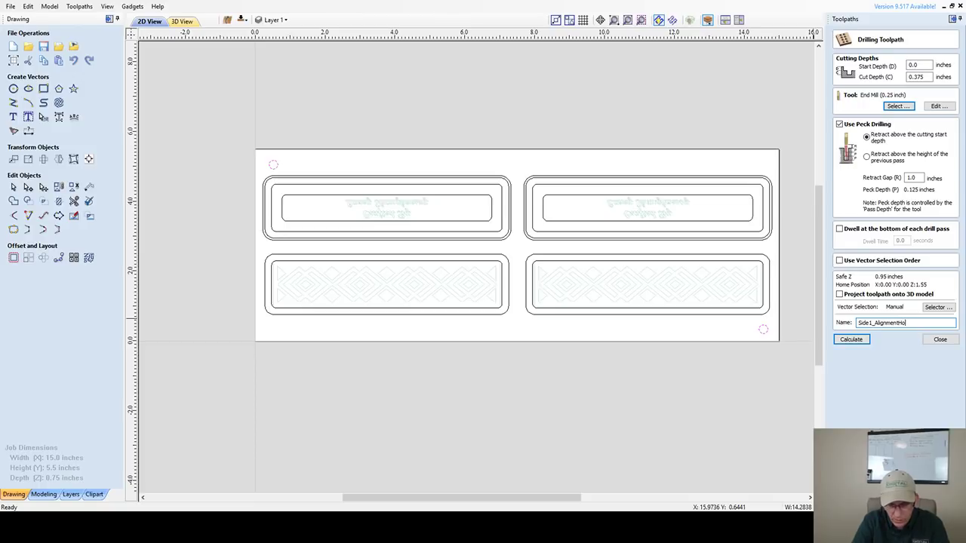
text(les)
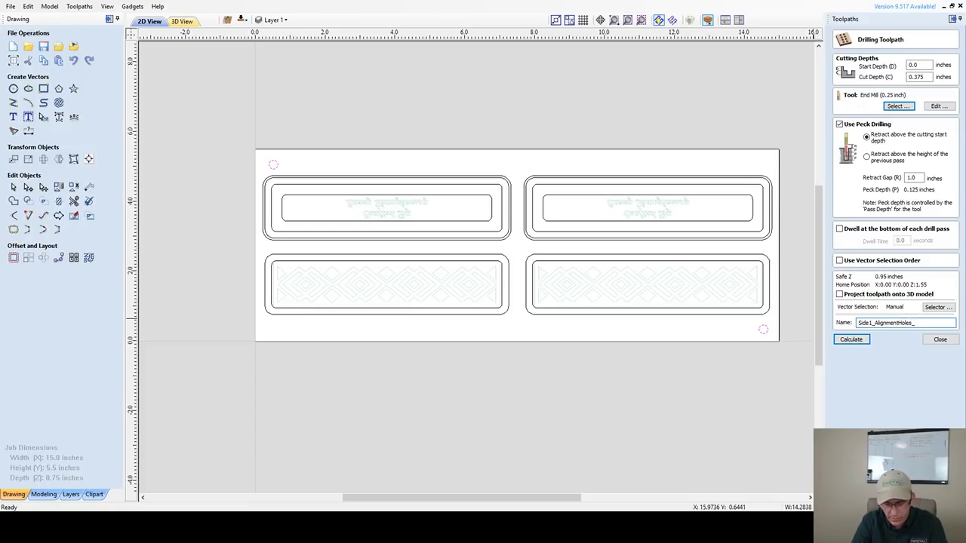
text(_.25EM)
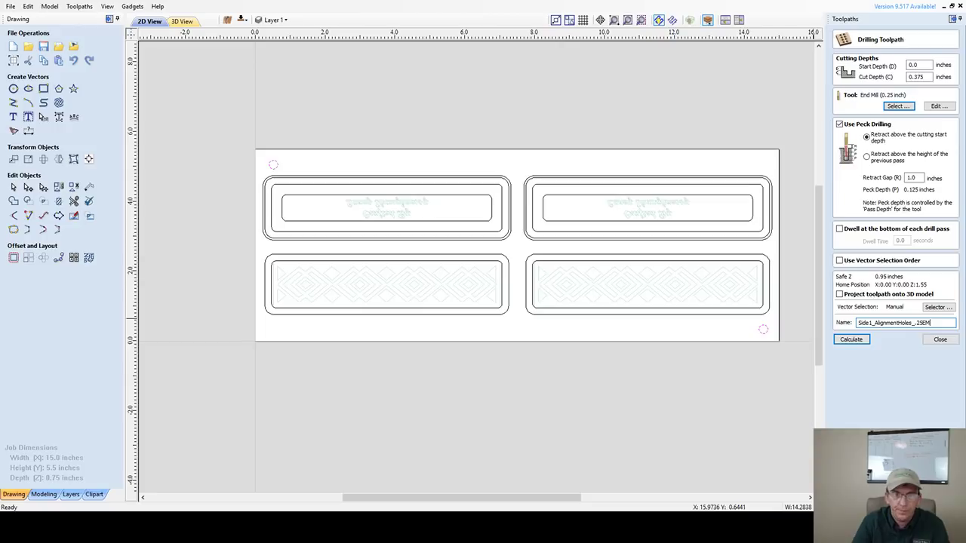
click(837, 342)
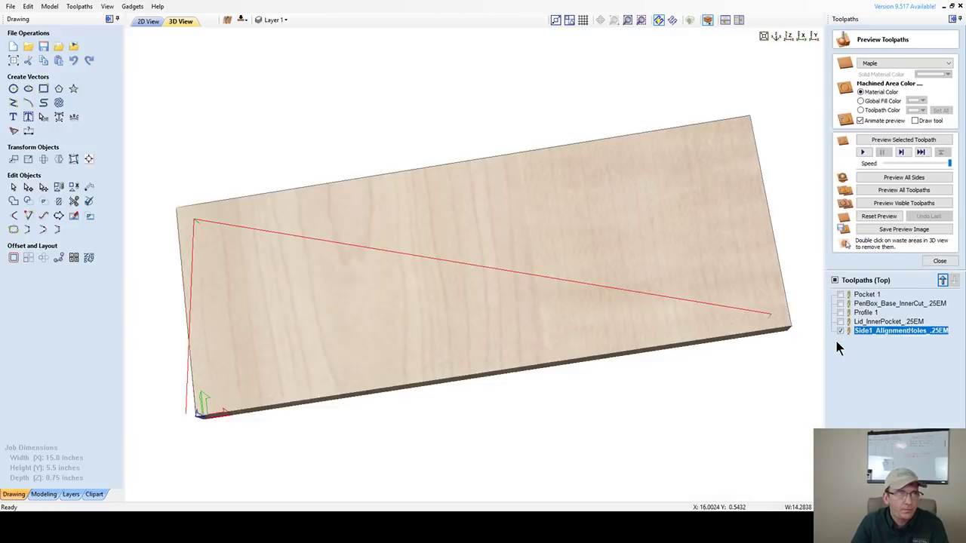
- Move Side1_AlignmentHoles_.25EM up to first in the top-side list and turn off toolpath previews
click(150, 22)
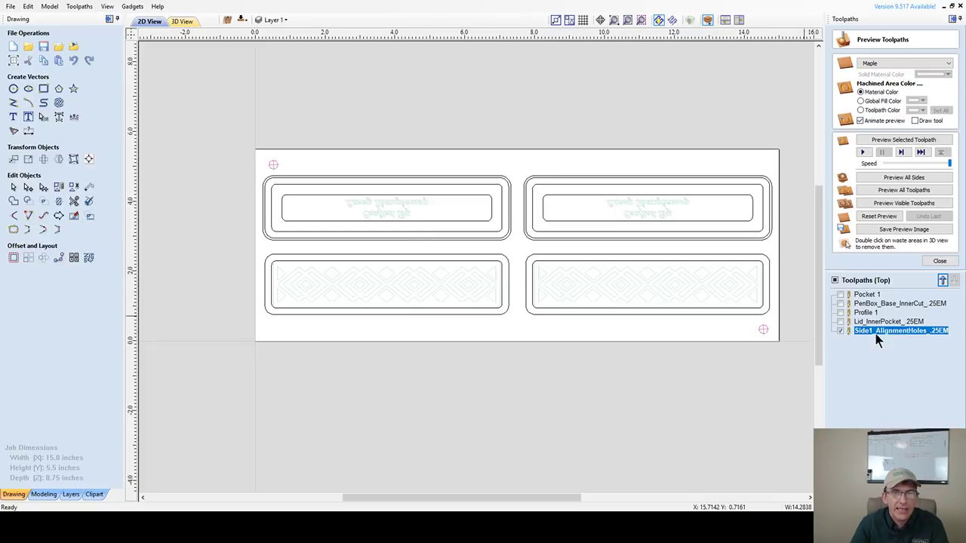
click(943, 280)
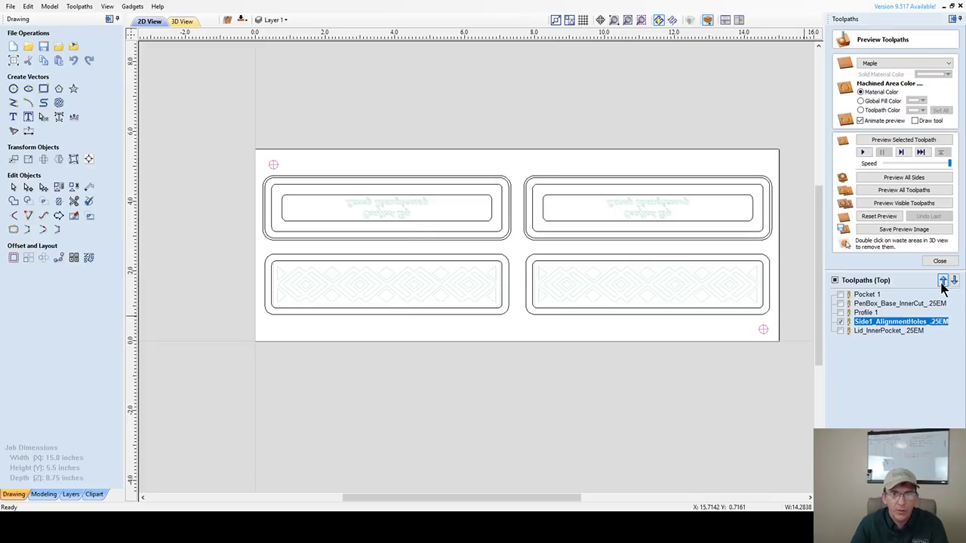
click(943, 280)
click(943, 280)
click(942, 280)
click(864, 304)
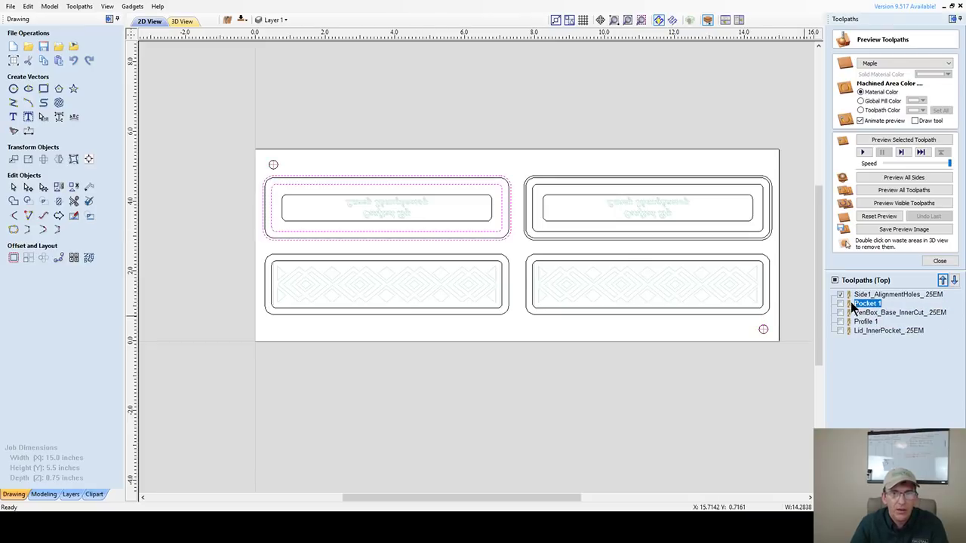
click(840, 295)
click(841, 303)
click(841, 304)
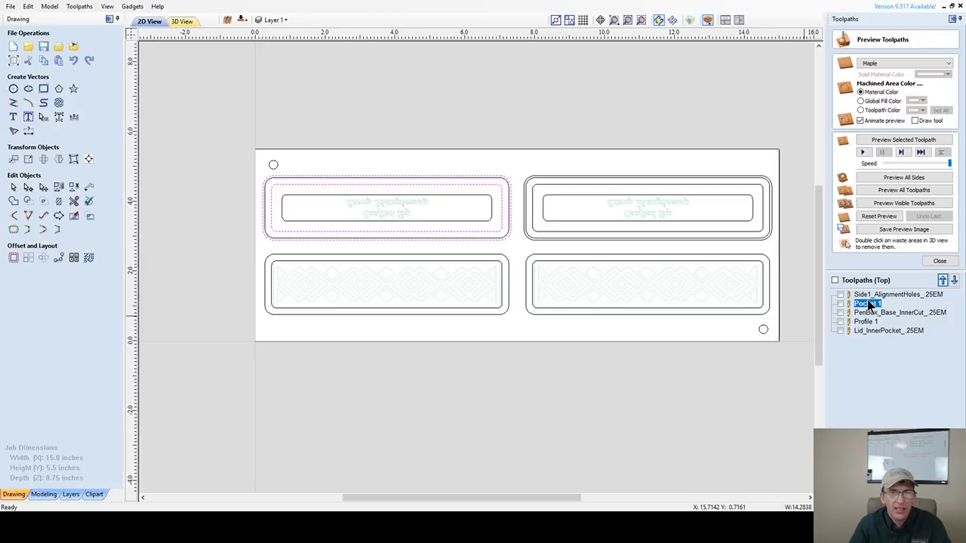
- Edit Pocket 1 to also include the top-right panel's outer and inner outlines
double_click(868, 304)
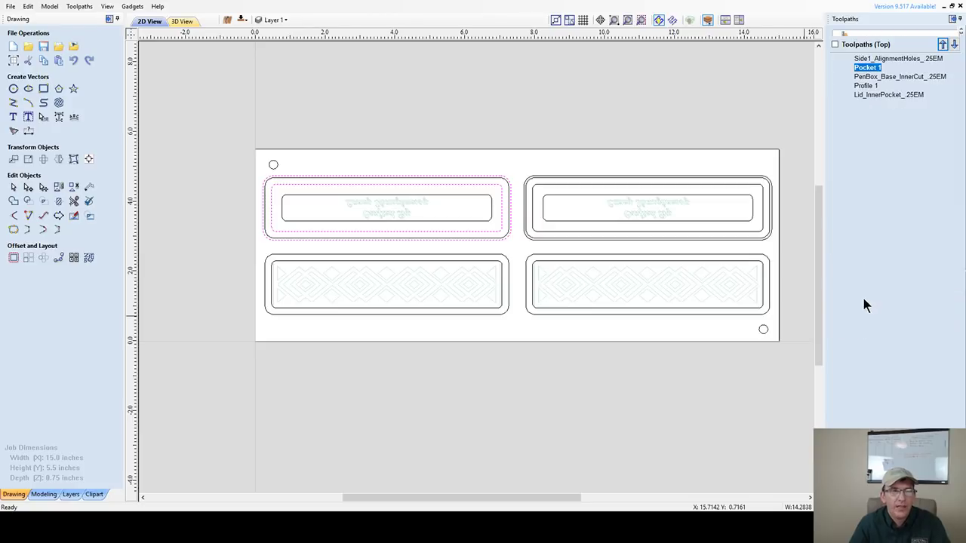
shift+click(552, 181)
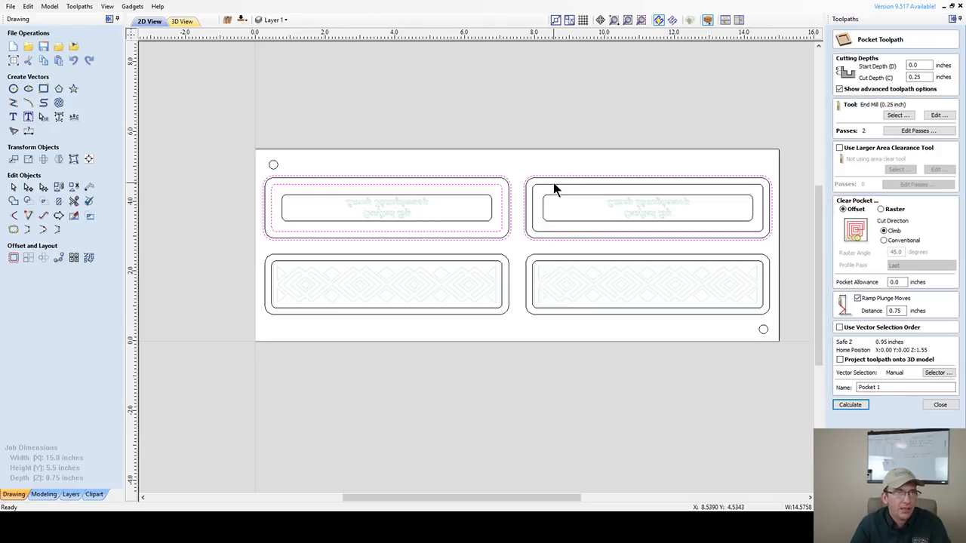
shift+click(553, 184)
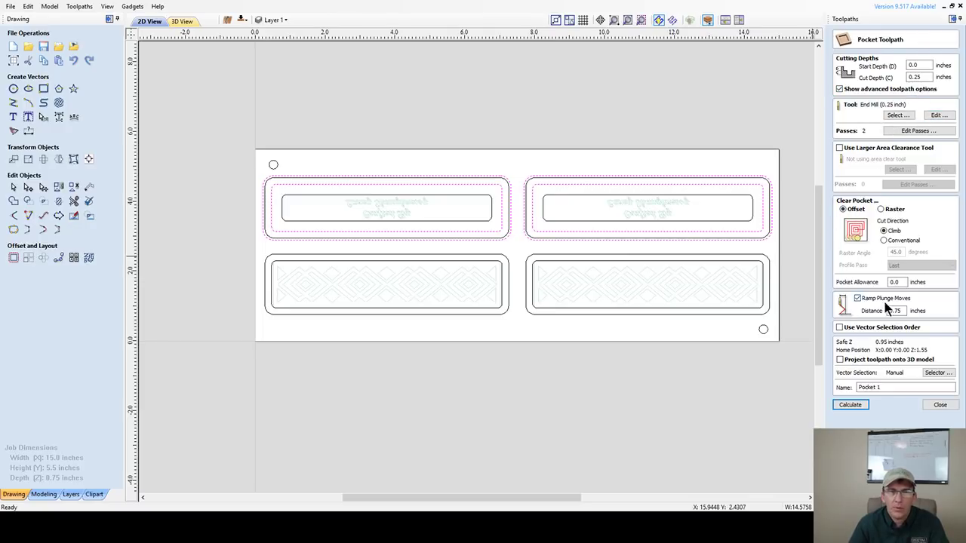
- Rename the pocket BoxBaseOuterPocket_.25EM and recalculate it
click(860, 407)
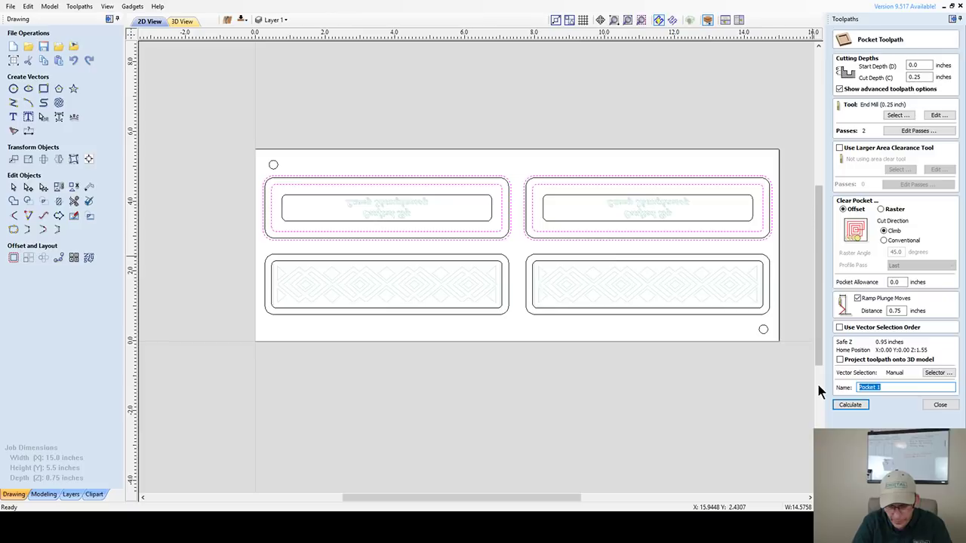
text(BoxBase)
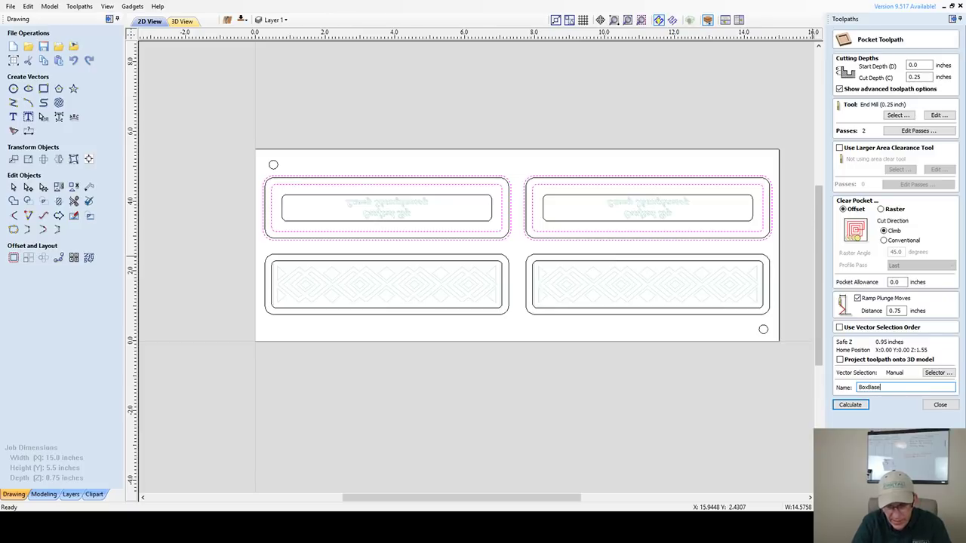
text(Outer_)
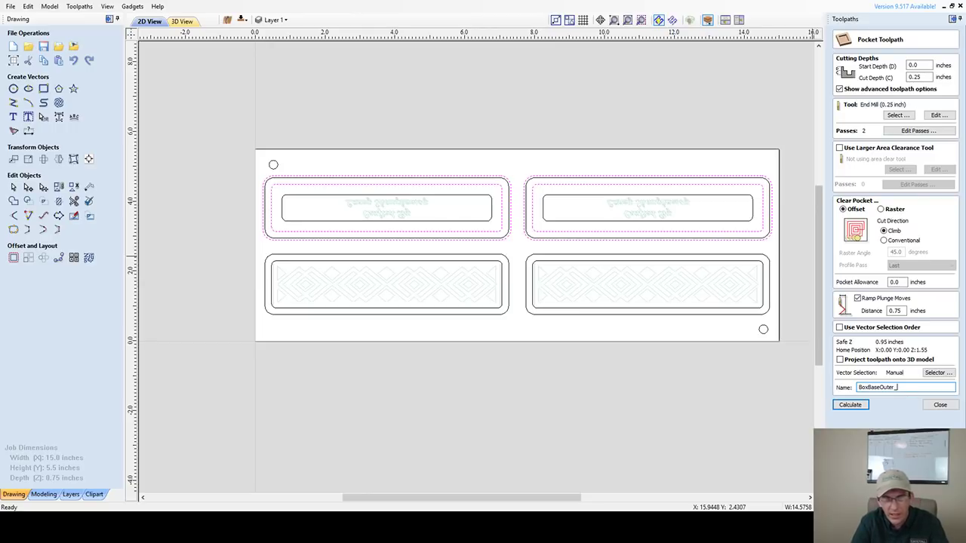
key(BackSpace)
text(Pocke)
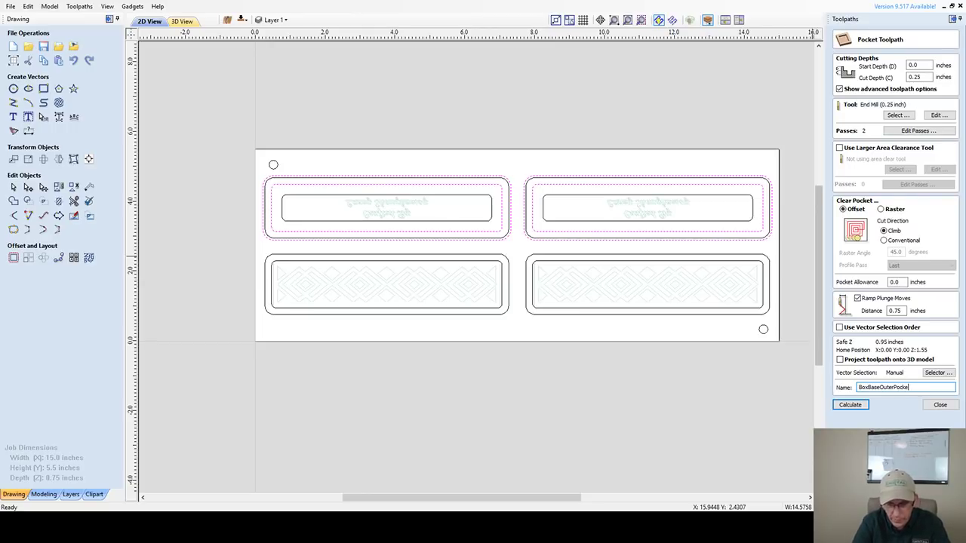
text(t_.25)
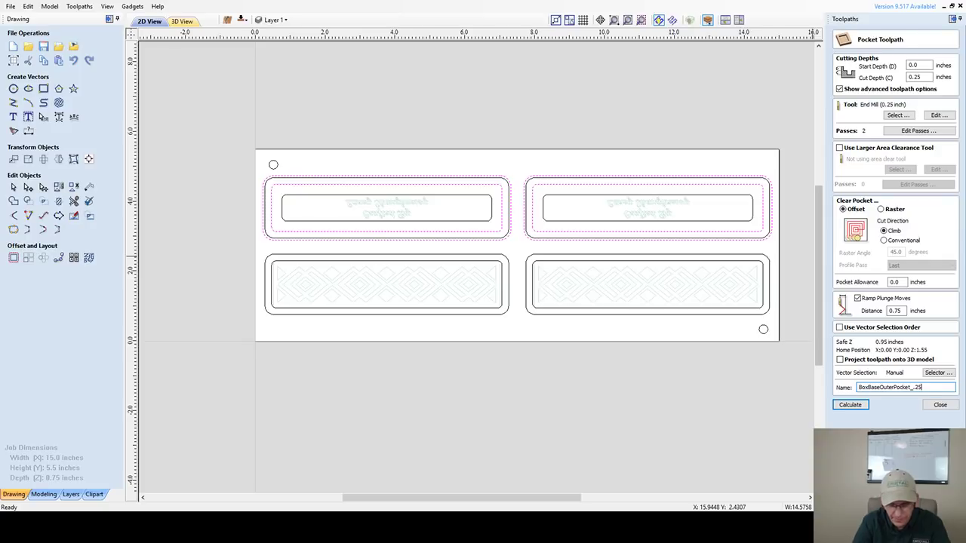
text(EM)
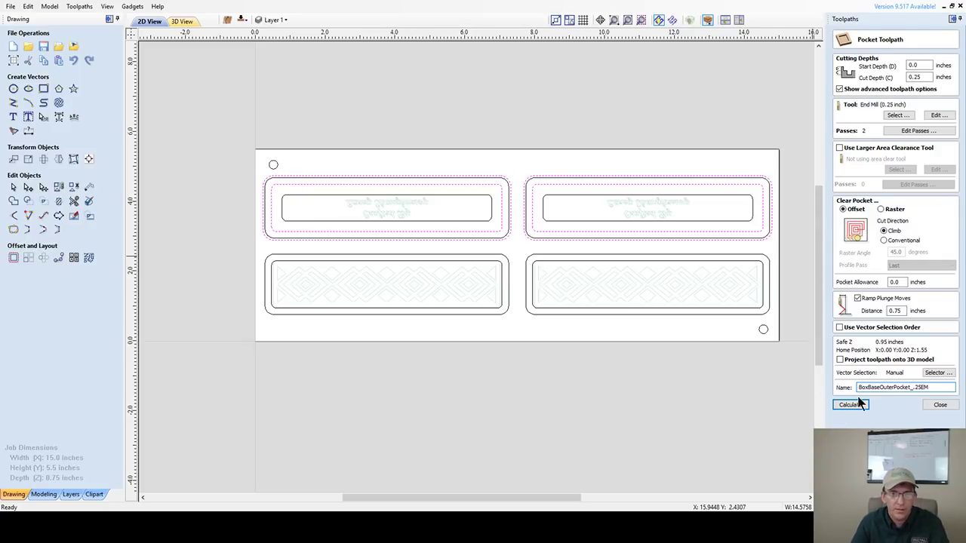
click(846, 405)
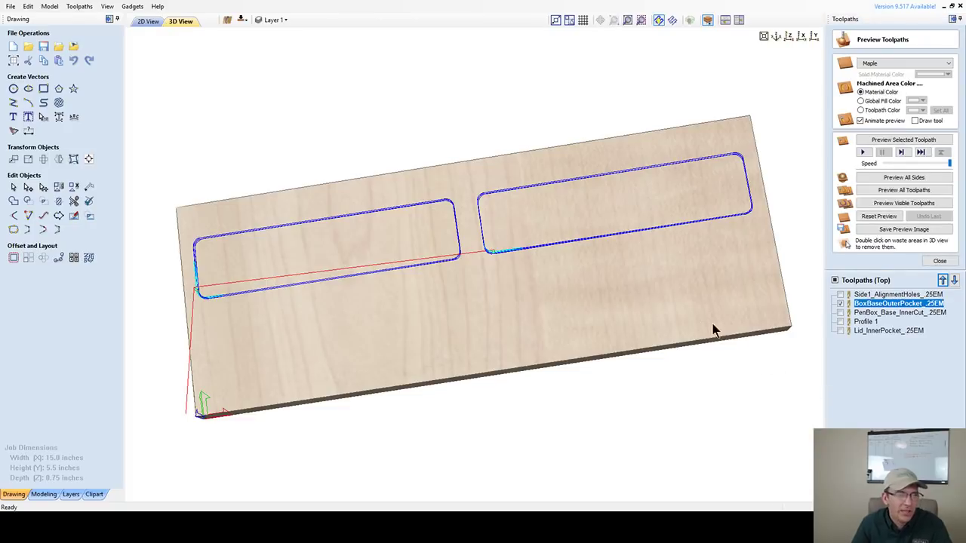
- Back in the 2D view, hide the BoxBaseOuterPocket_.25EM preview and select PenBox_Base_InnerCut_.25EM
click(145, 22)
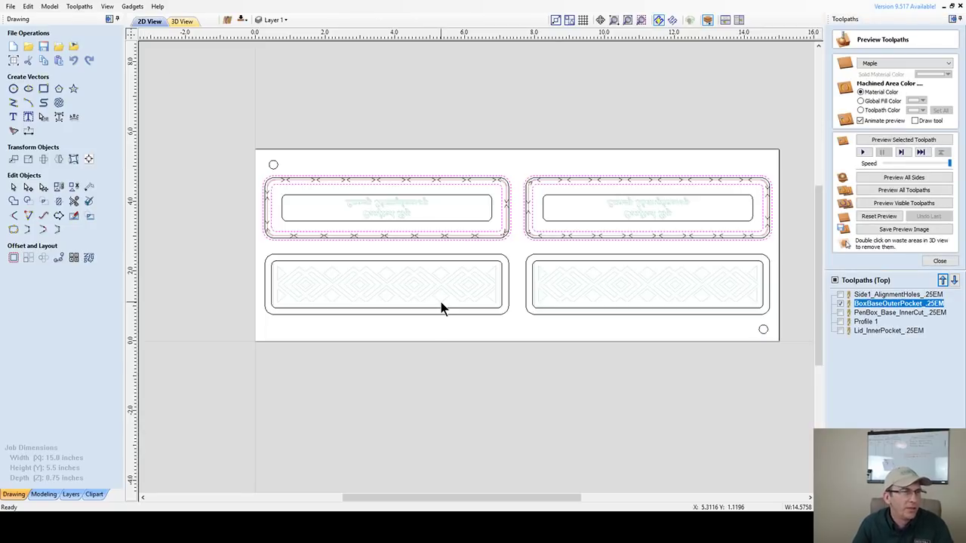
click(841, 303)
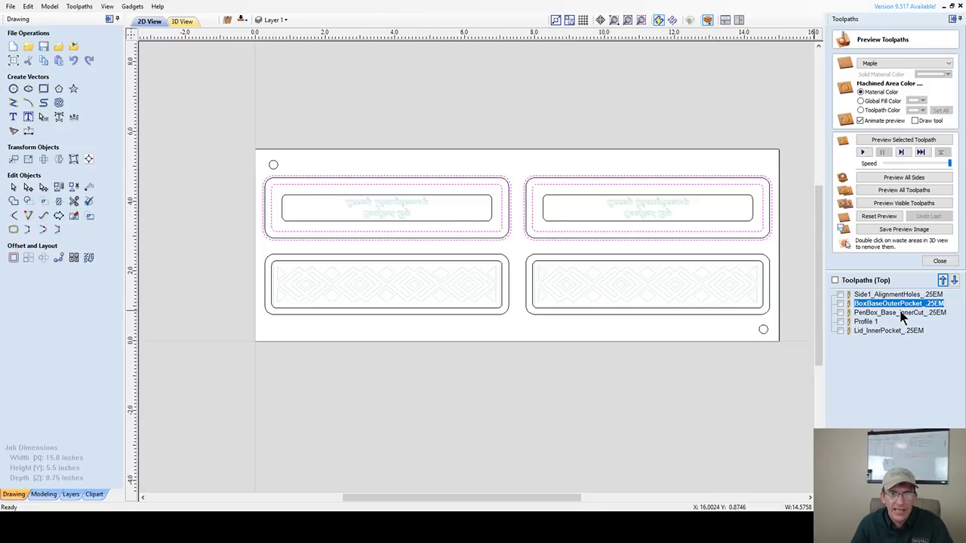
click(876, 312)
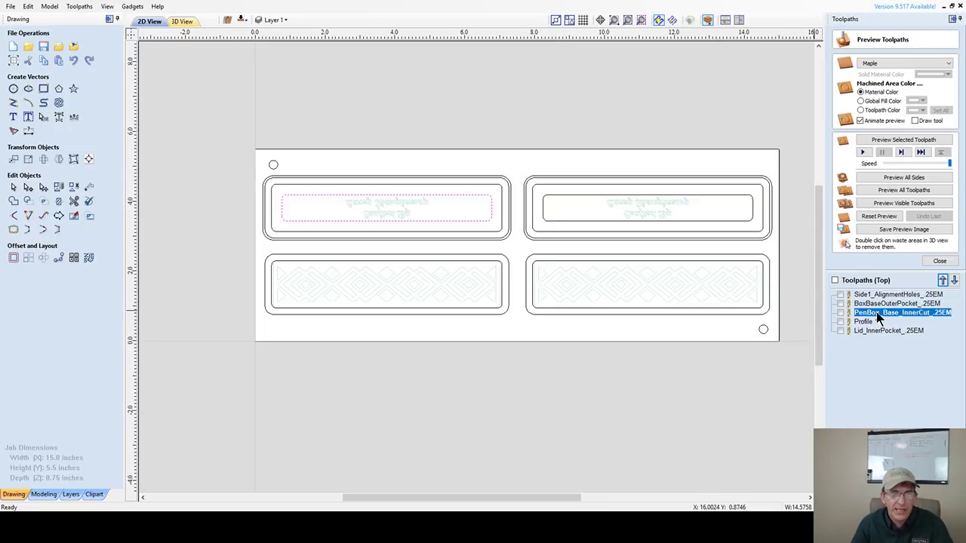
- Add the right panel's inner rectangle to PenBox_Base_InnerCut_.25EM and recalculate the pocket
double_click(876, 311)
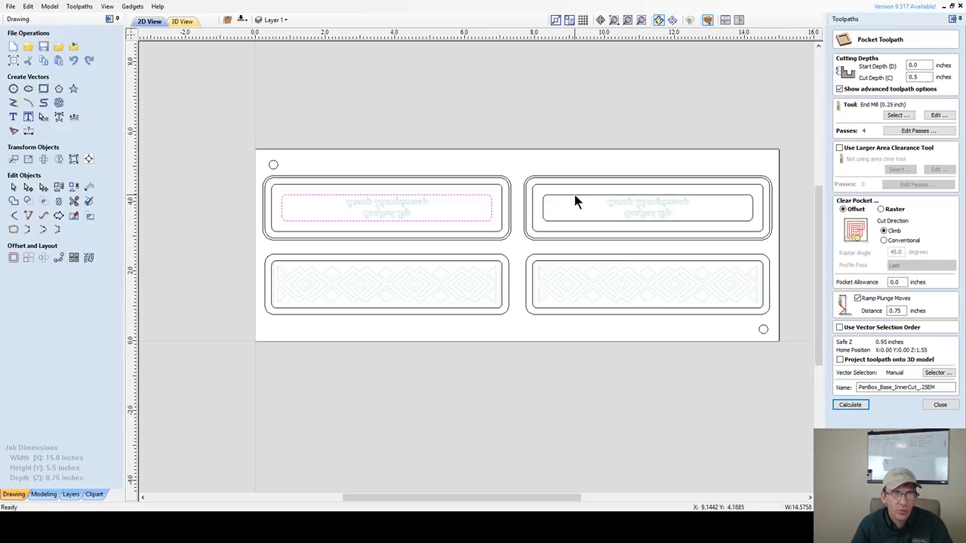
shift+click(574, 194)
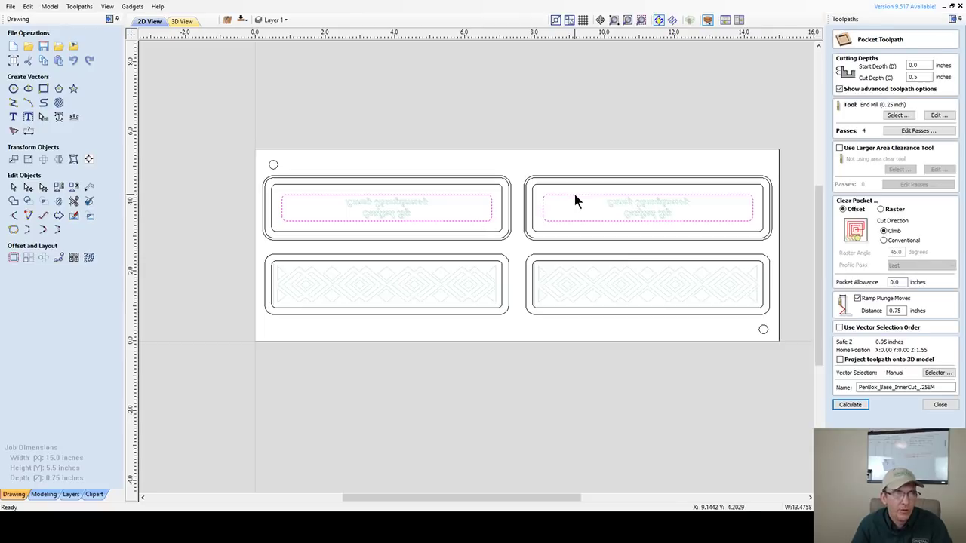
click(920, 78)
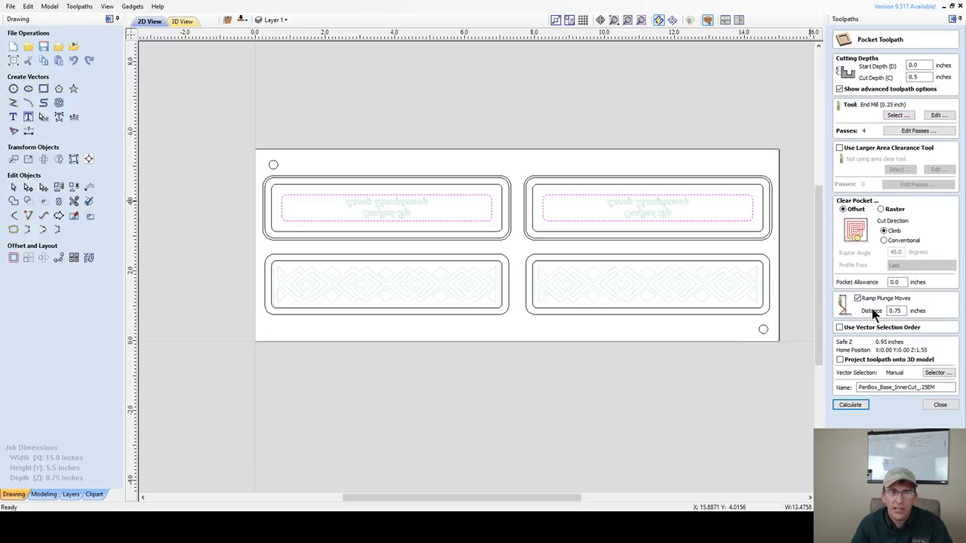
click(866, 388)
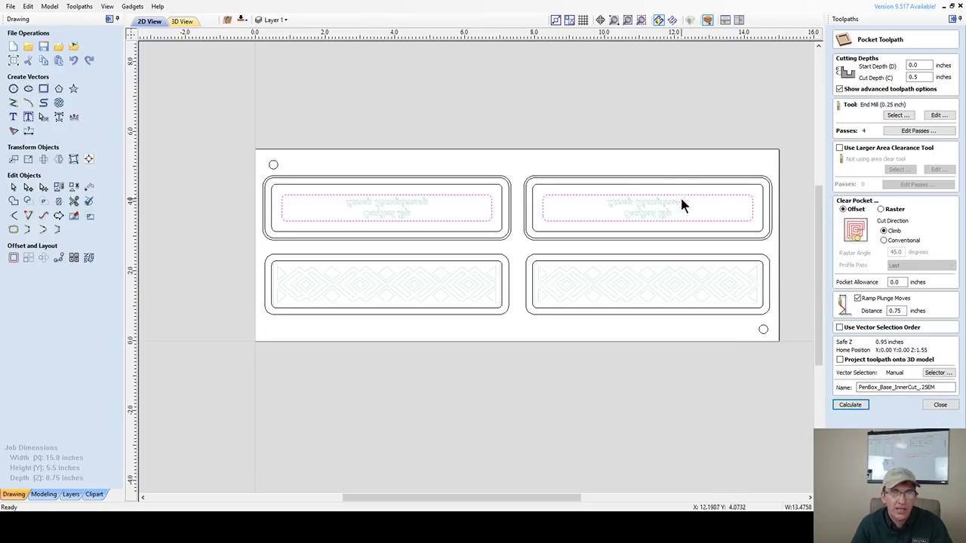
click(848, 406)
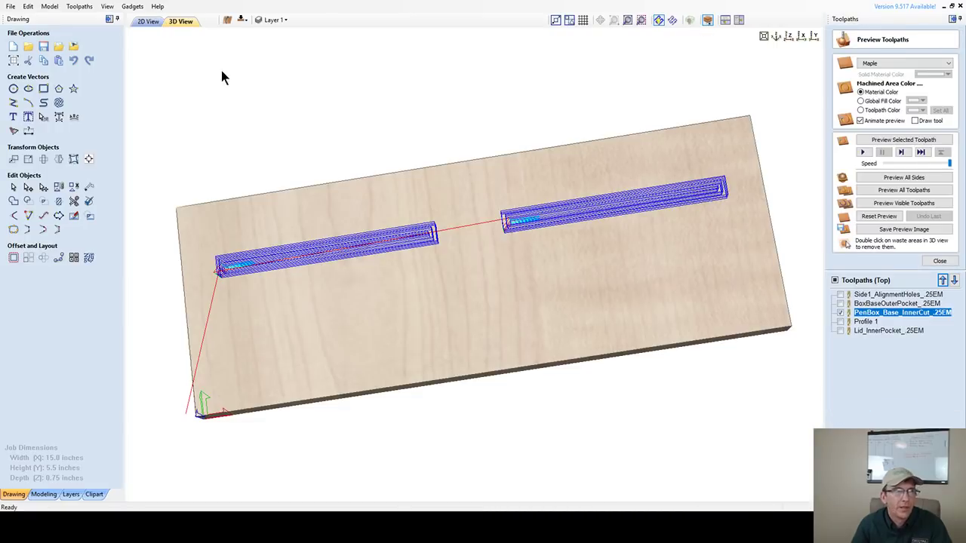
- Return to the 2D view, hide the PenBox_Base_InnerCut preview and select Profile 1
click(147, 21)
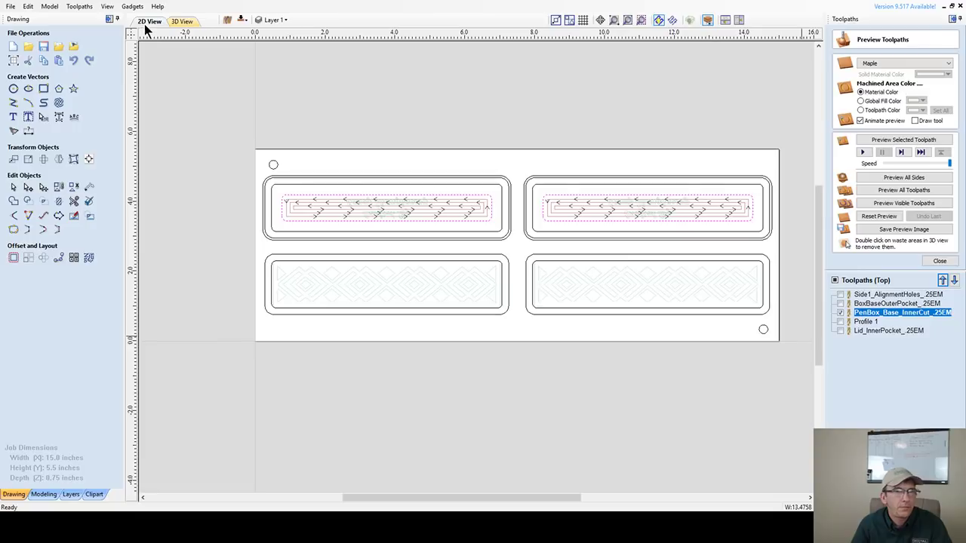
click(840, 313)
click(840, 322)
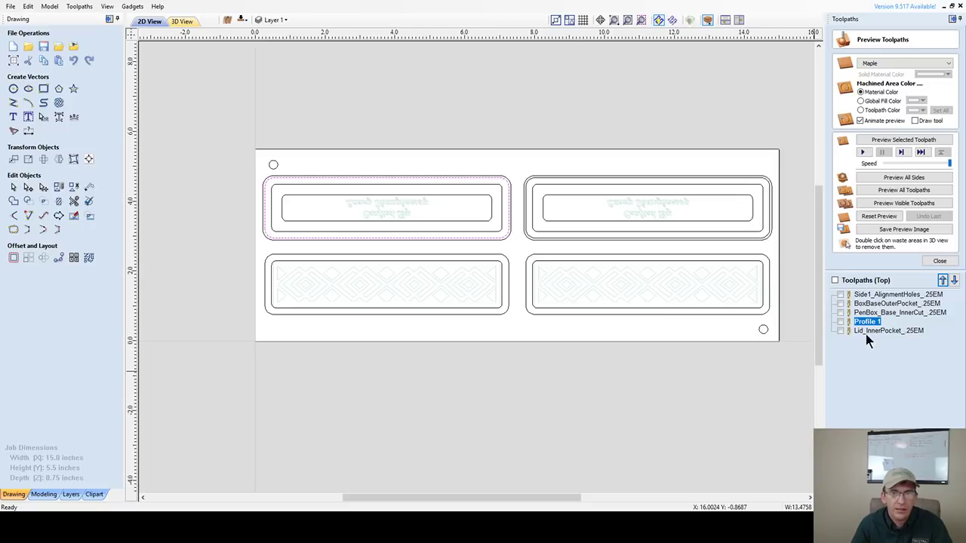
- Select the four rounded-rectangle box outlines for the Profile 1 toolpath
double_click(866, 322)
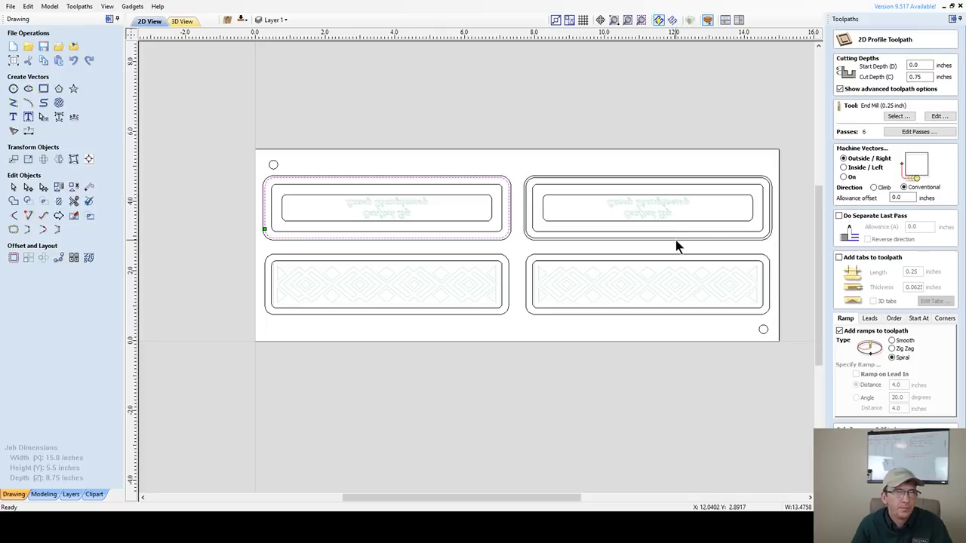
shift+click(530, 183)
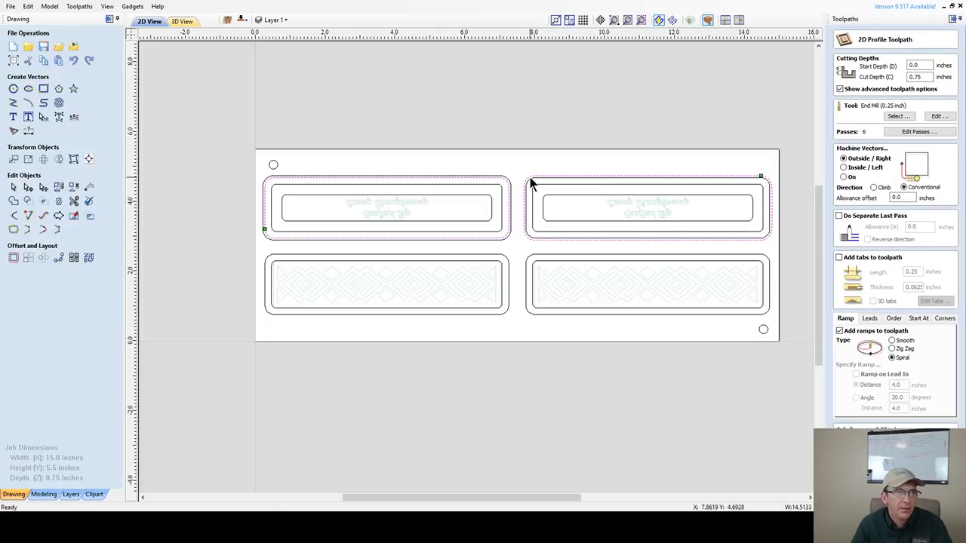
shift+click(531, 185)
shift+click(530, 182)
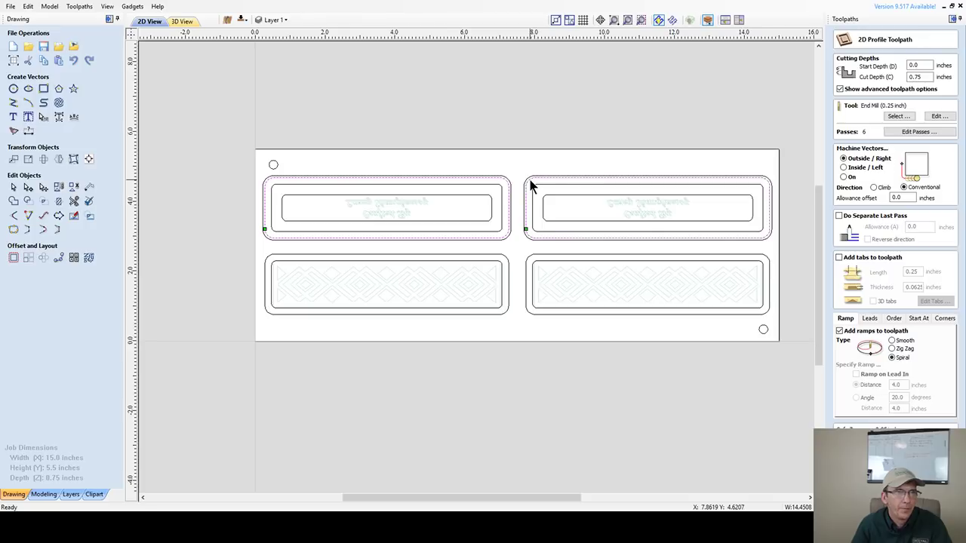
shift+click(461, 256)
shift+click(560, 255)
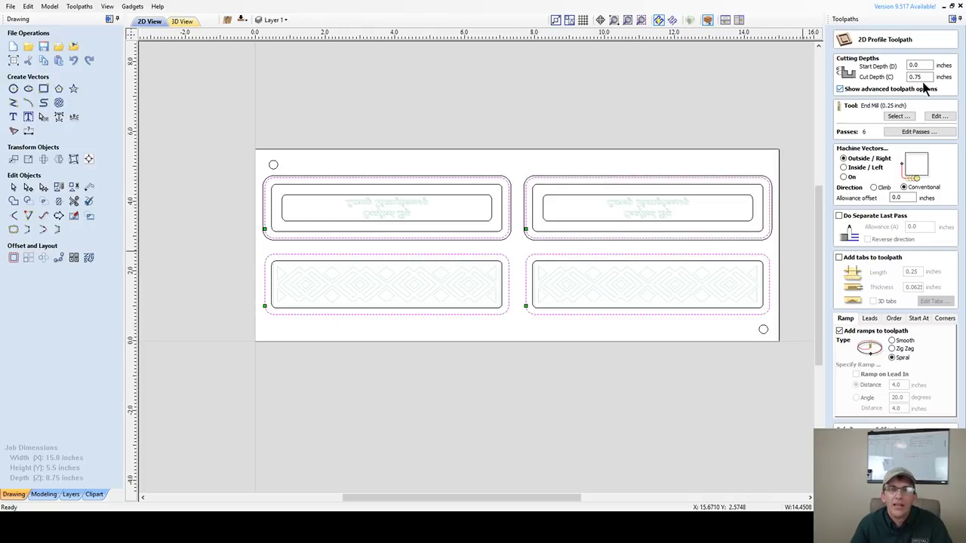
- Set the profile cut depth to .375, add holding tabs and calculate Profile 1
double_click(917, 77)
text(.375)
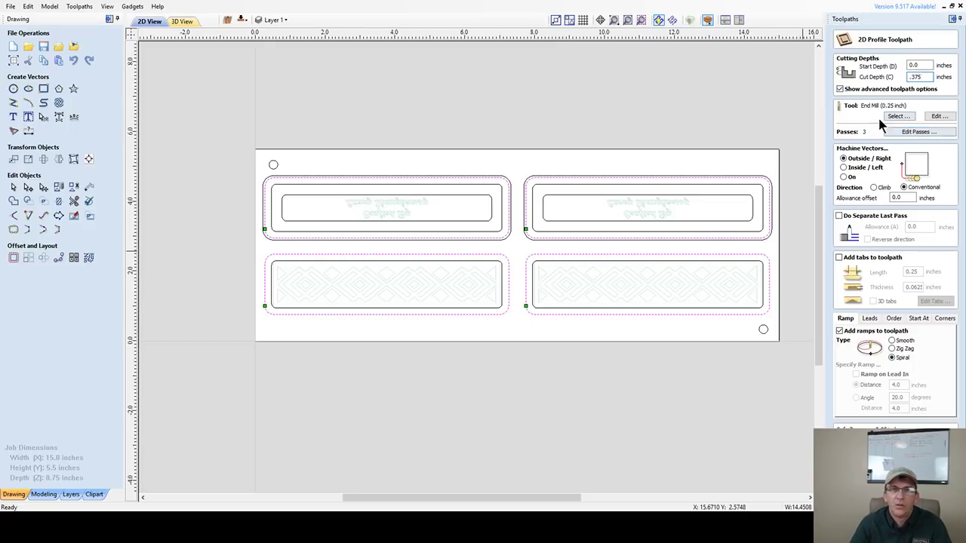
click(839, 257)
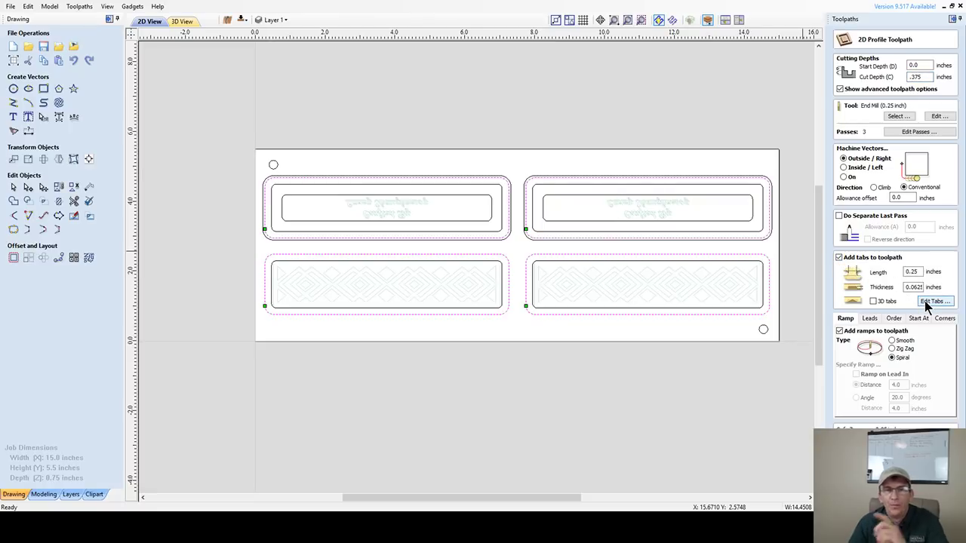
click(925, 301)
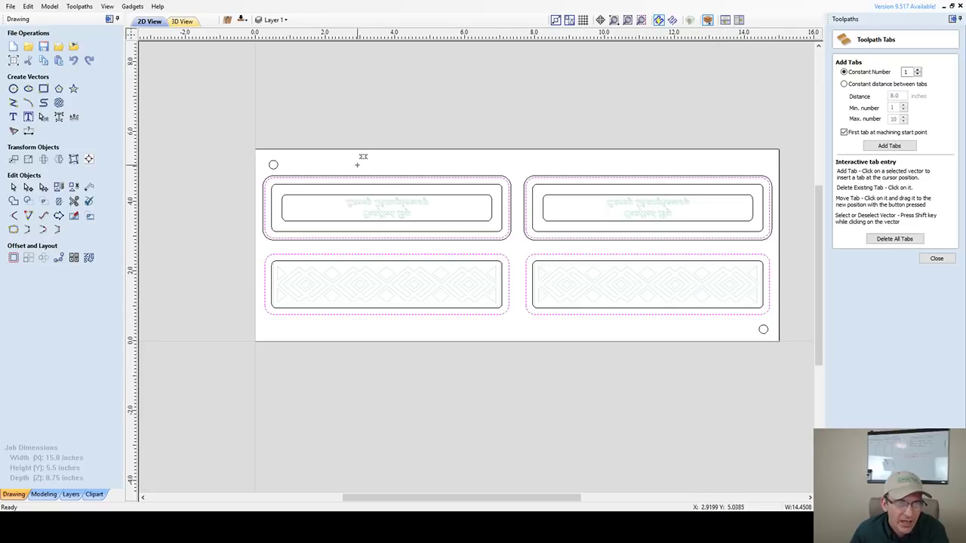
click(935, 258)
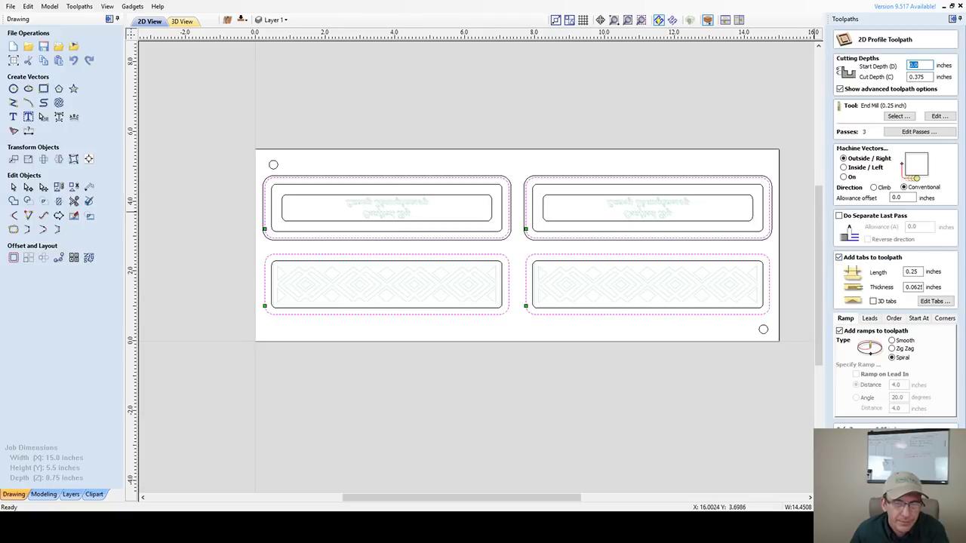
click(867, 486)
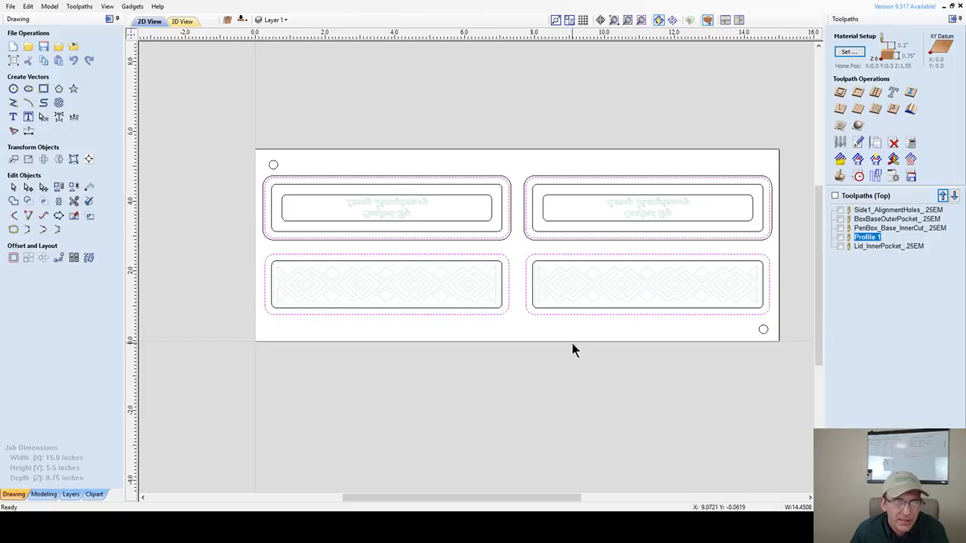
click(540, 283)
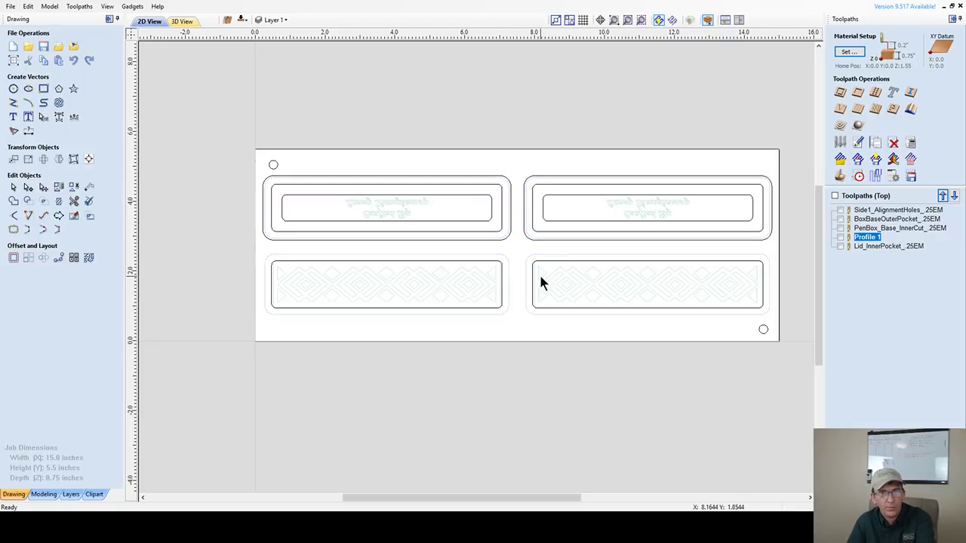
click(241, 21)
click(436, 184)
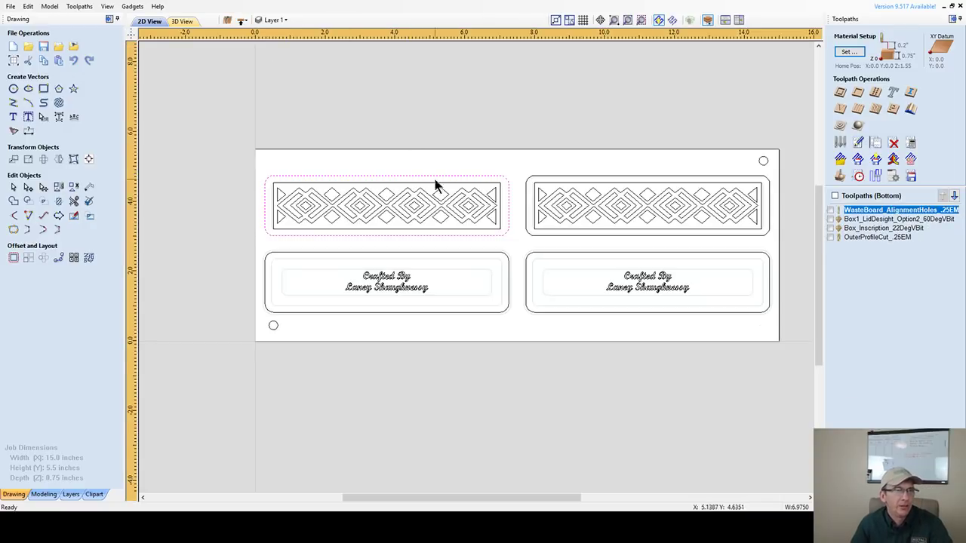
shift+click(635, 187)
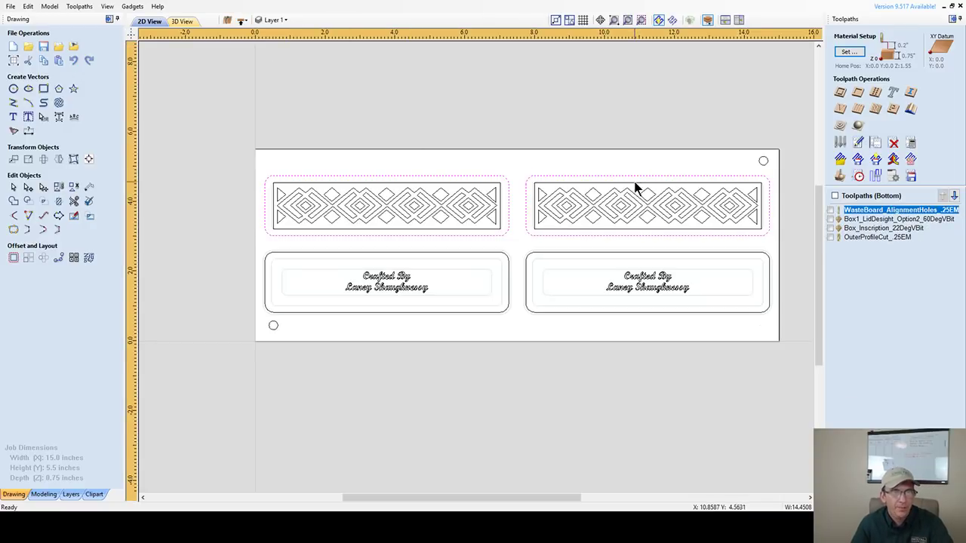
shift+click(605, 253)
shift+click(472, 254)
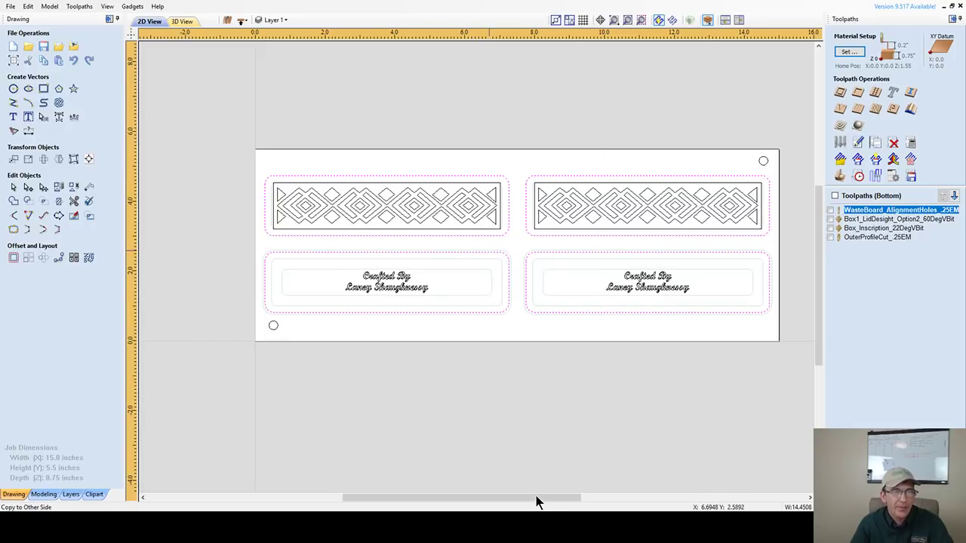
key(Escape)
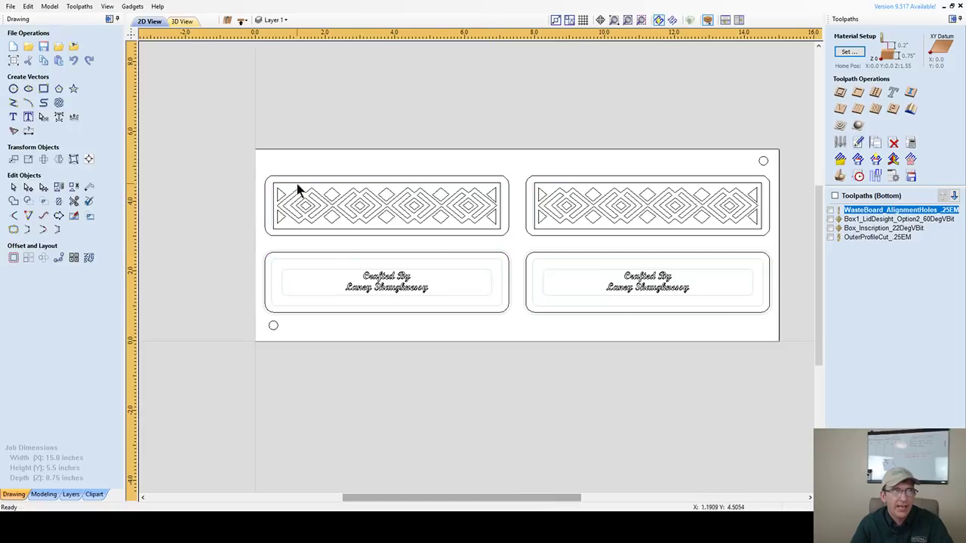
click(242, 20)
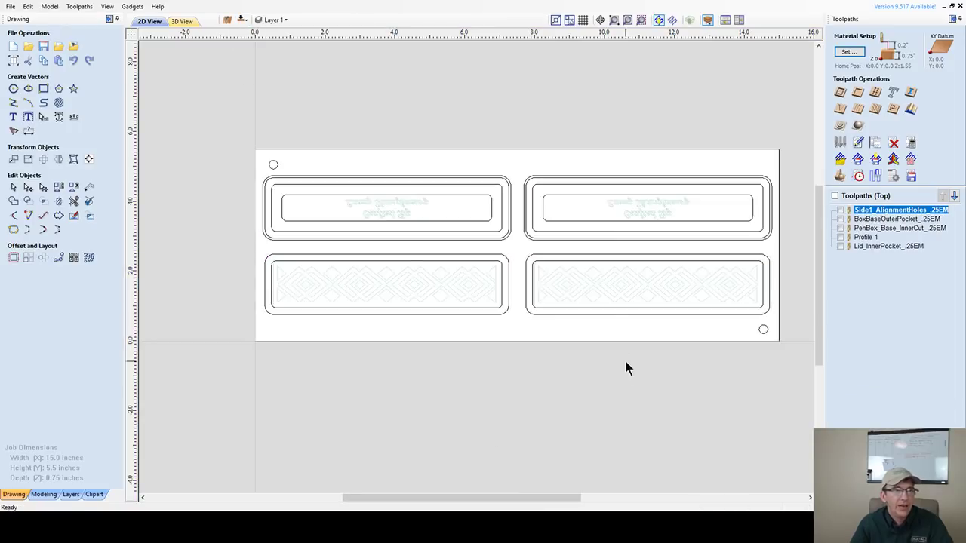
- Reselect all four outer box outlines in the Profile 1 toolpath settings
double_click(873, 228)
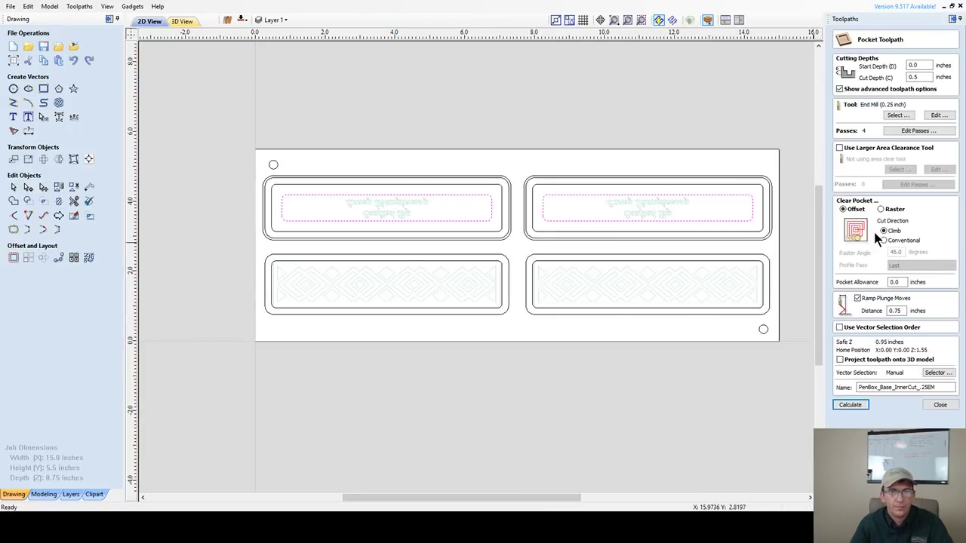
click(941, 406)
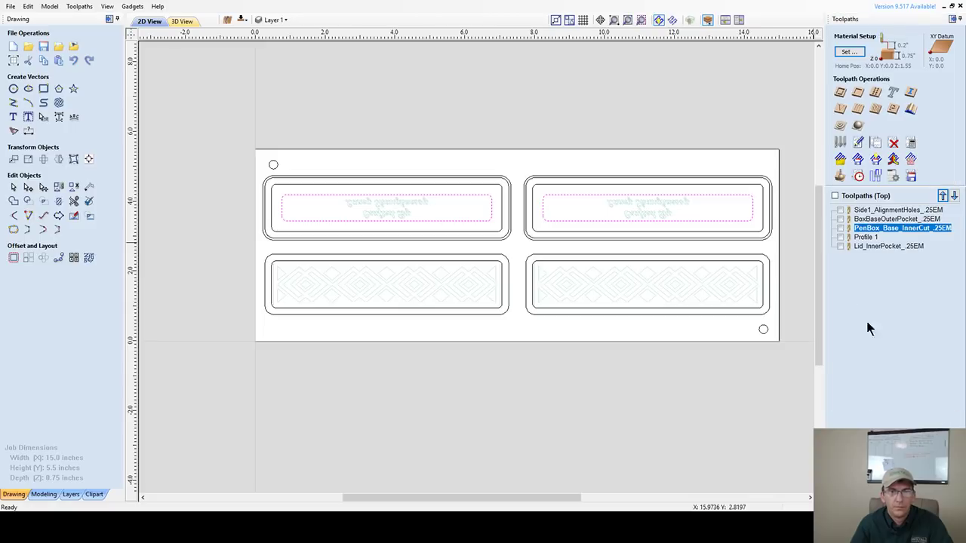
double_click(868, 235)
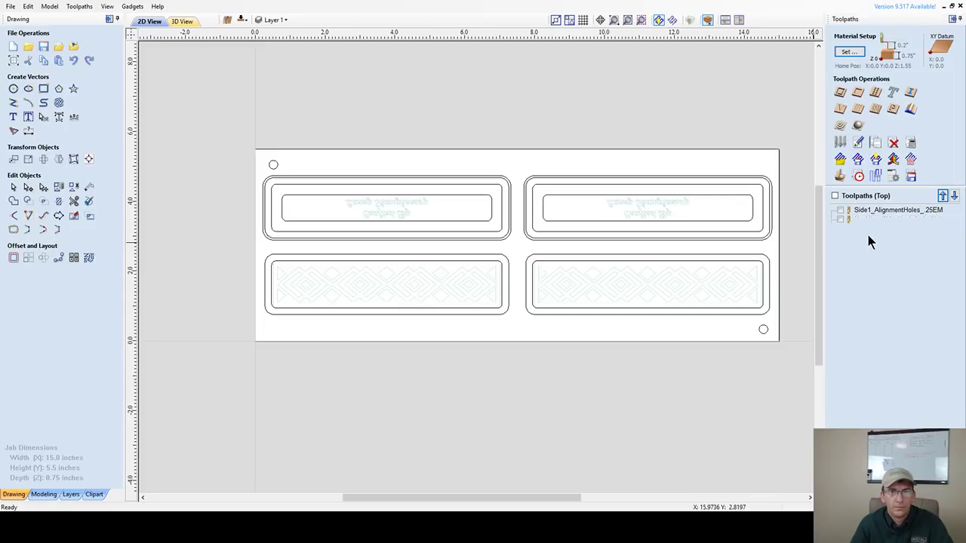
click(423, 178)
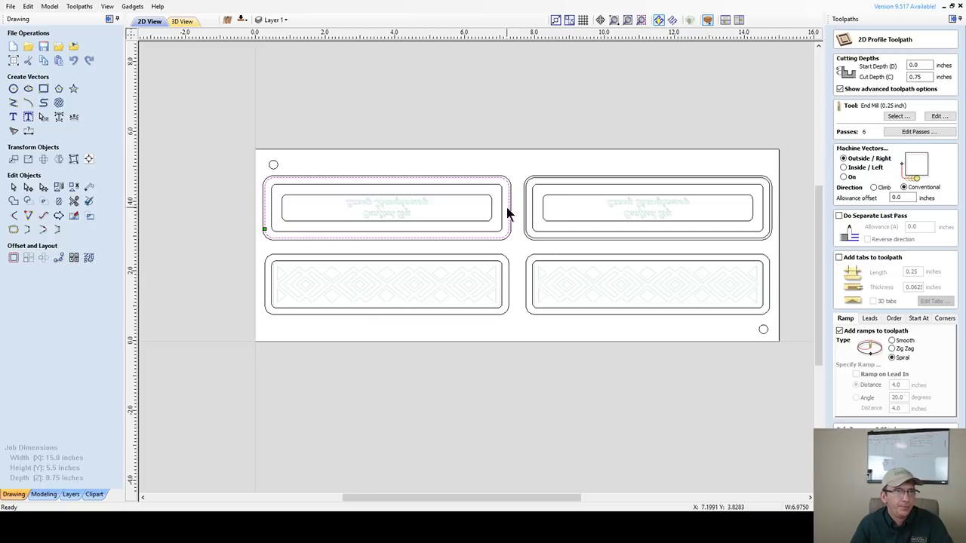
shift+click(542, 184)
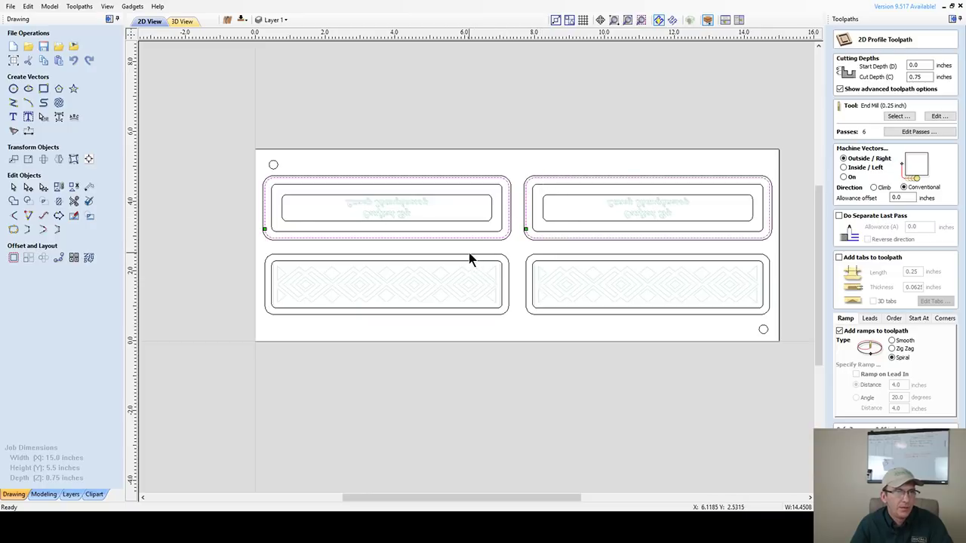
shift+click(470, 257)
shift+click(557, 257)
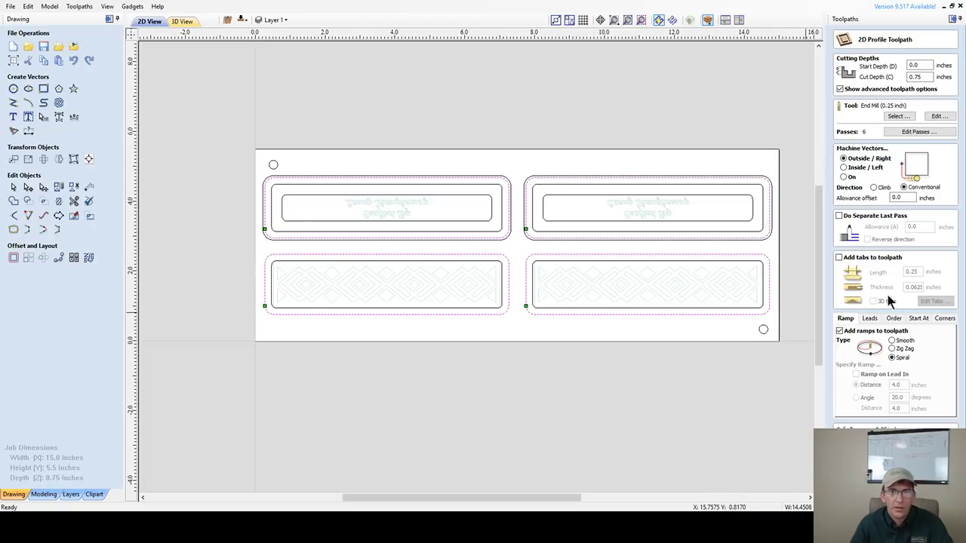
- Enable holding tabs, calculate Side_OuterProfile_.25EM and move it to the end of the toolpath order
click(840, 258)
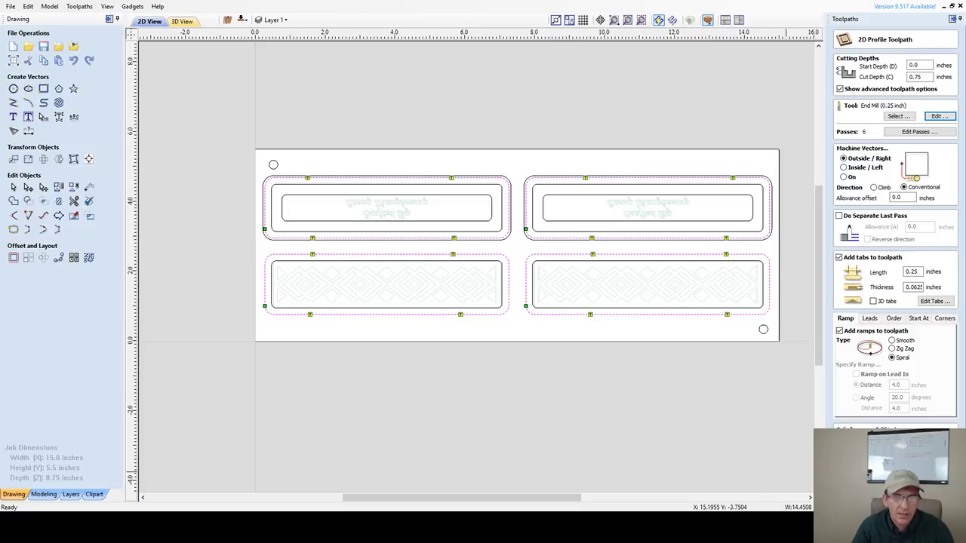
click(868, 445)
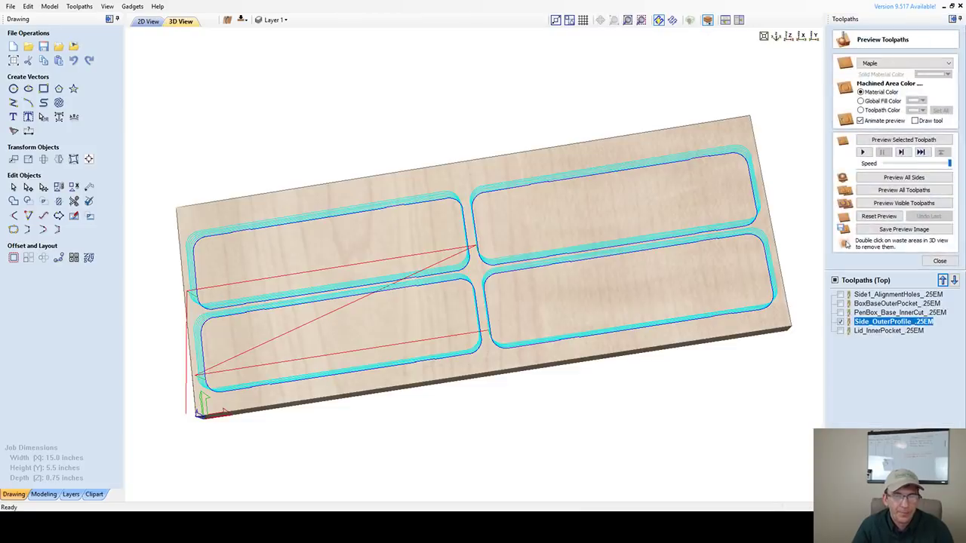
click(955, 280)
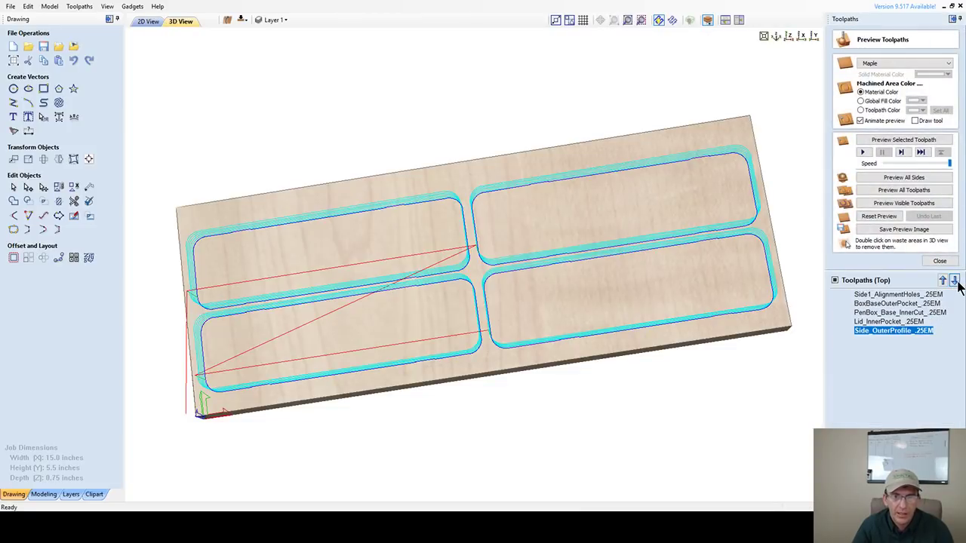
click(146, 21)
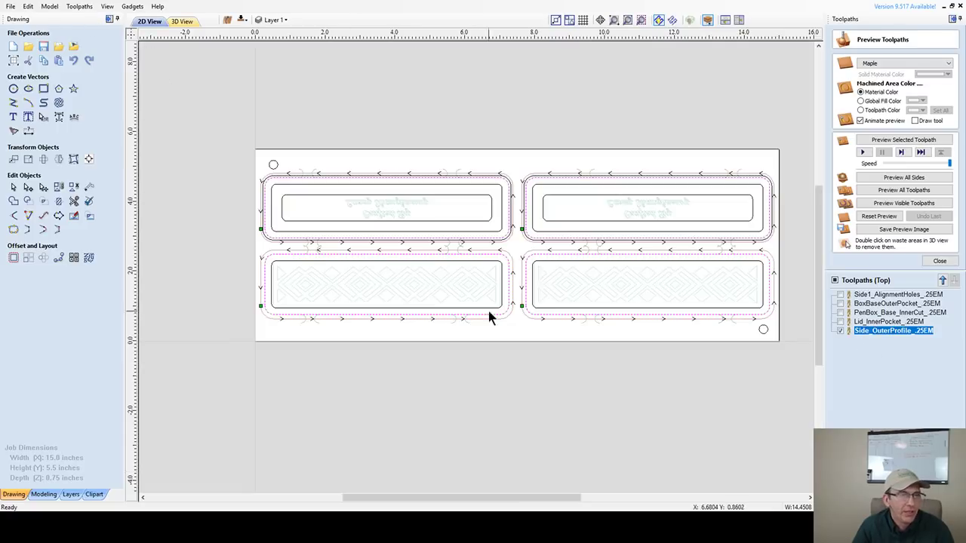
- Reselect the right-side inner rectangles for Lid_InnerPocket and enter a -.005 pocket allowance
double_click(862, 320)
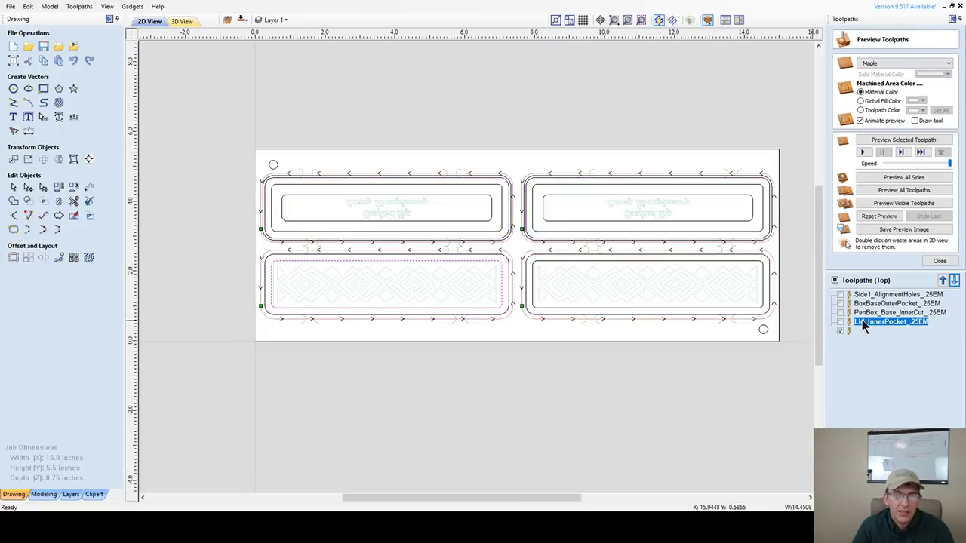
shift+click(566, 262)
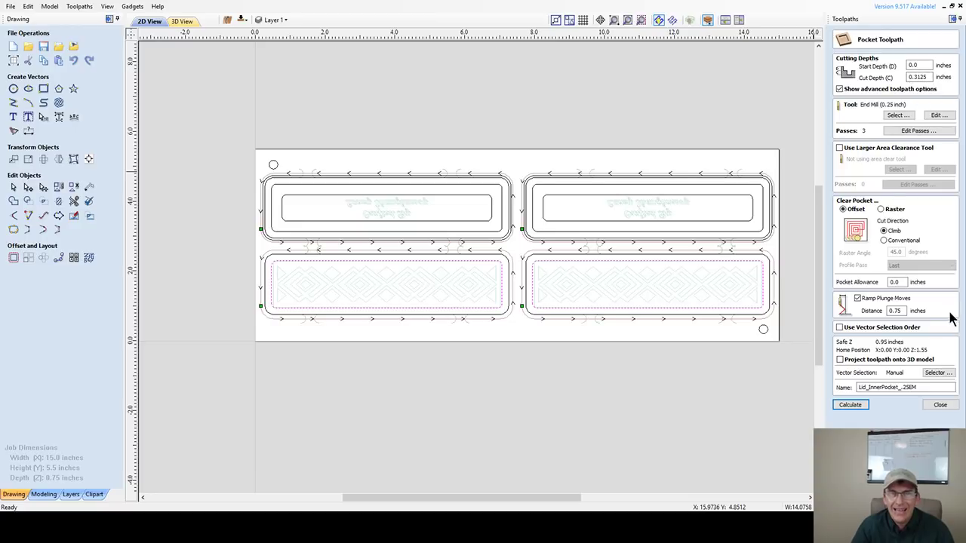
drag(904, 282, 876, 285)
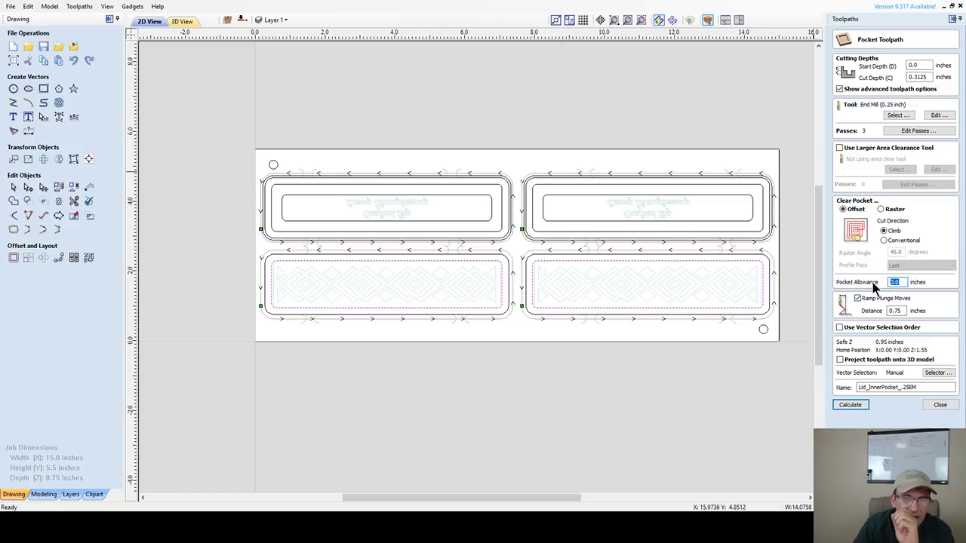
click(709, 190)
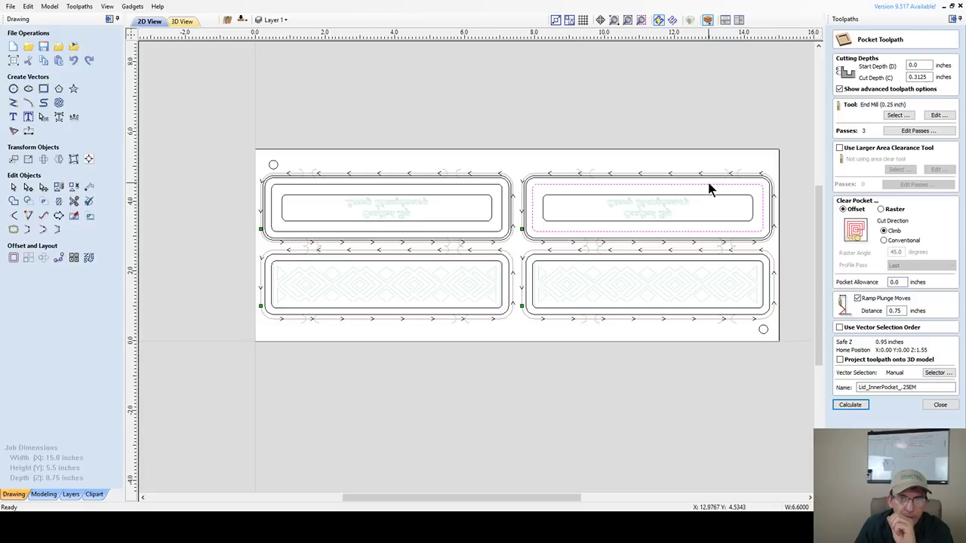
click(726, 258)
click(898, 283)
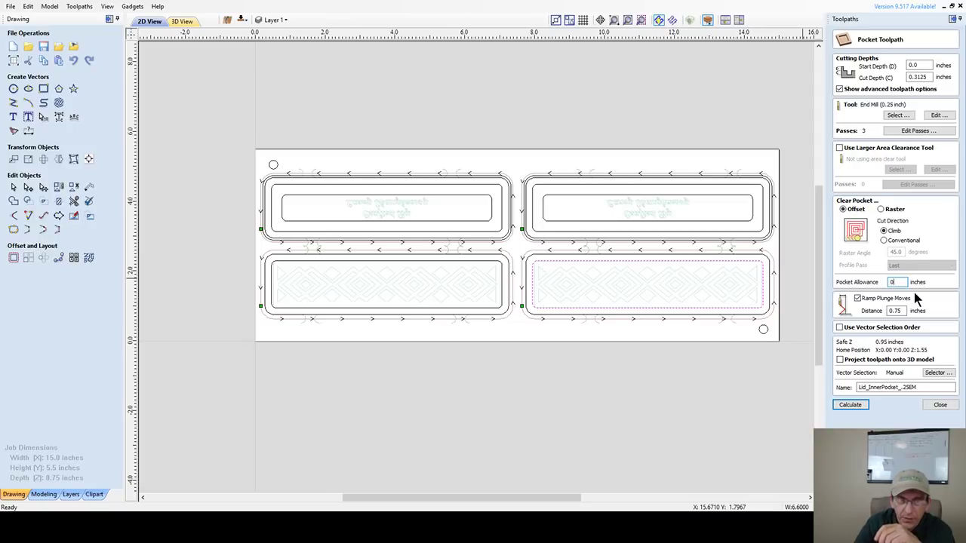
text(-.)
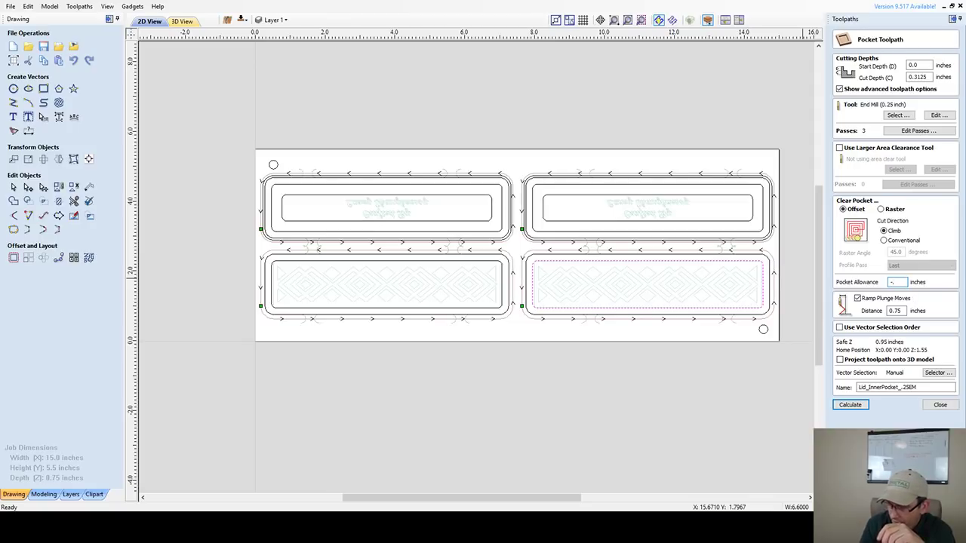
text(005)
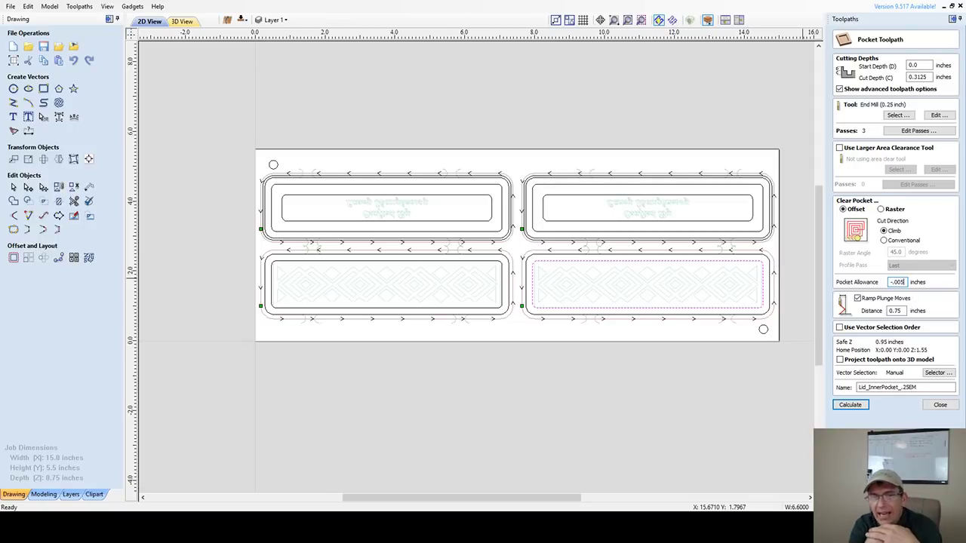
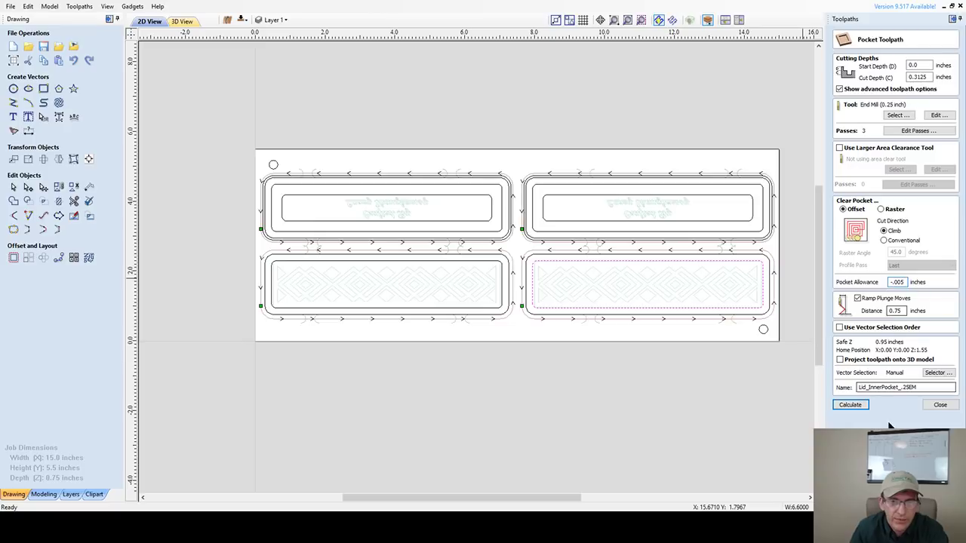
- Calculate the Lid_InnerPocket toolpath and view it in 2D with solid toolpath shading
click(849, 404)
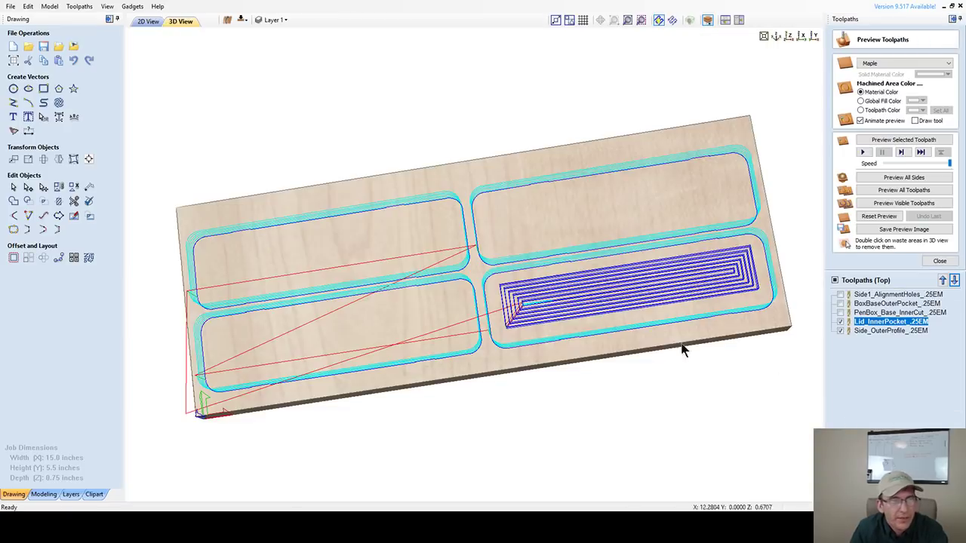
click(150, 22)
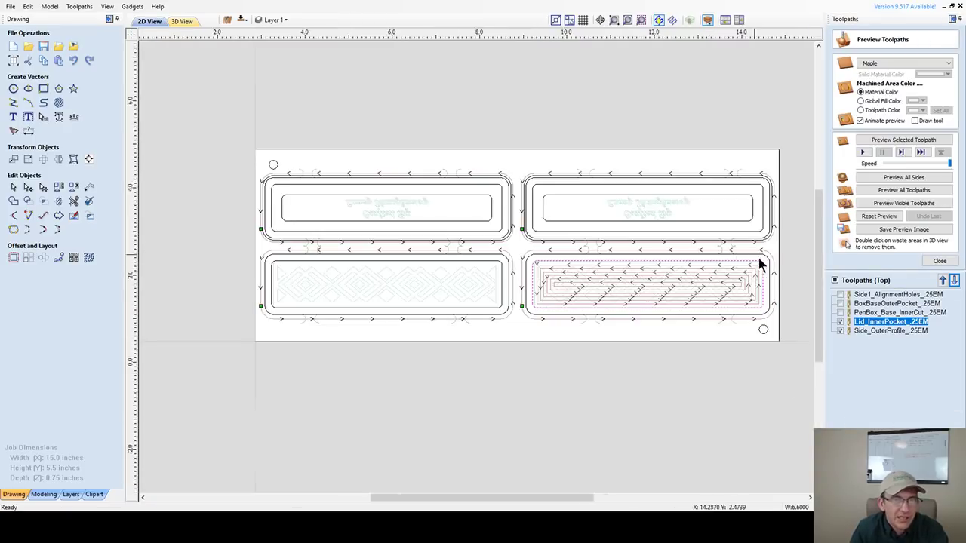
scroll(760, 264, up, 5)
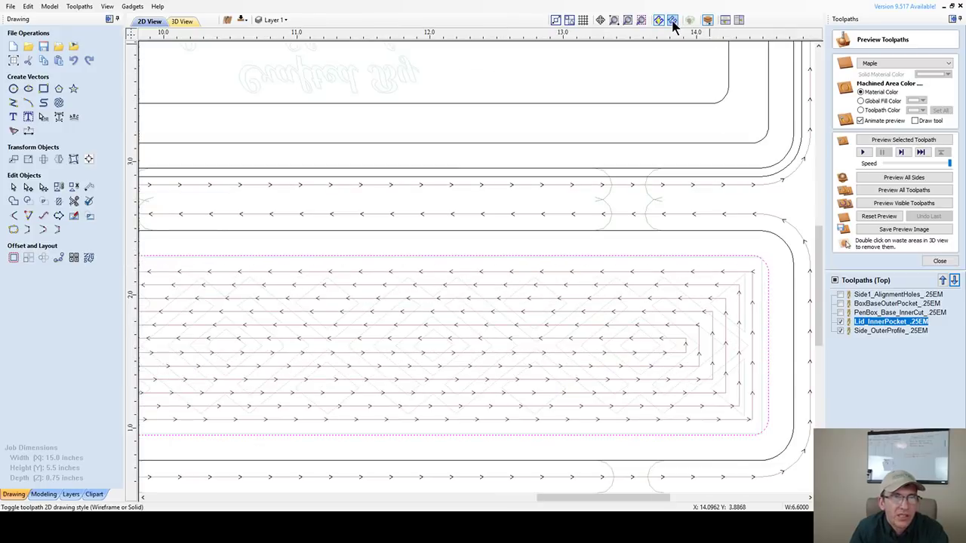
click(672, 21)
- Turn on the PenBox_Base_InnerCut toolpath alongside Lid_InnerPocket in the drawing
scroll(729, 260, up, 5)
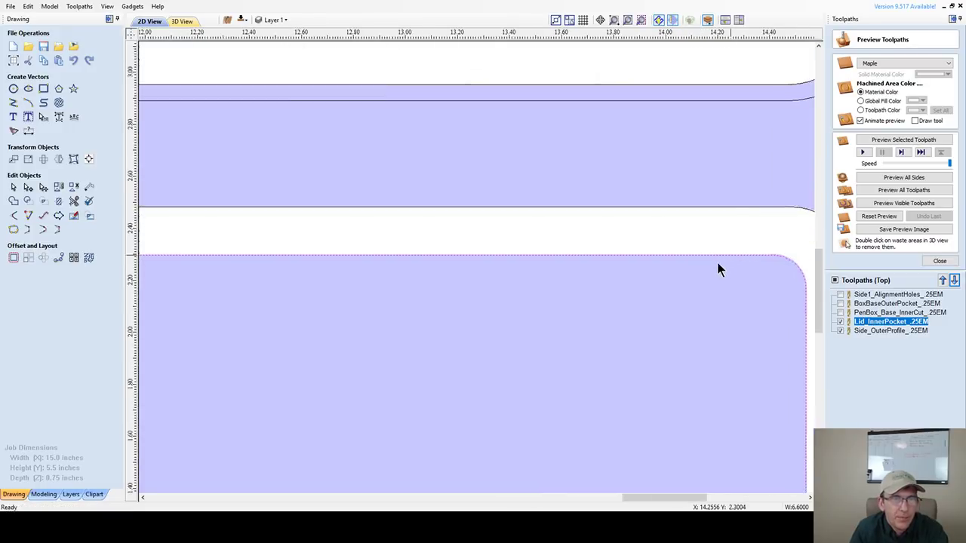
scroll(694, 261, up, 3)
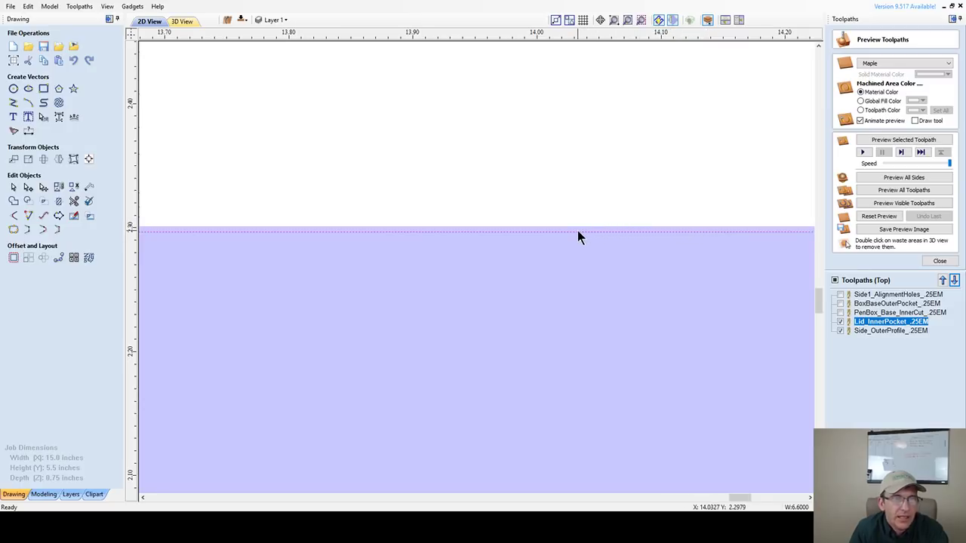
scroll(578, 232, down, 3)
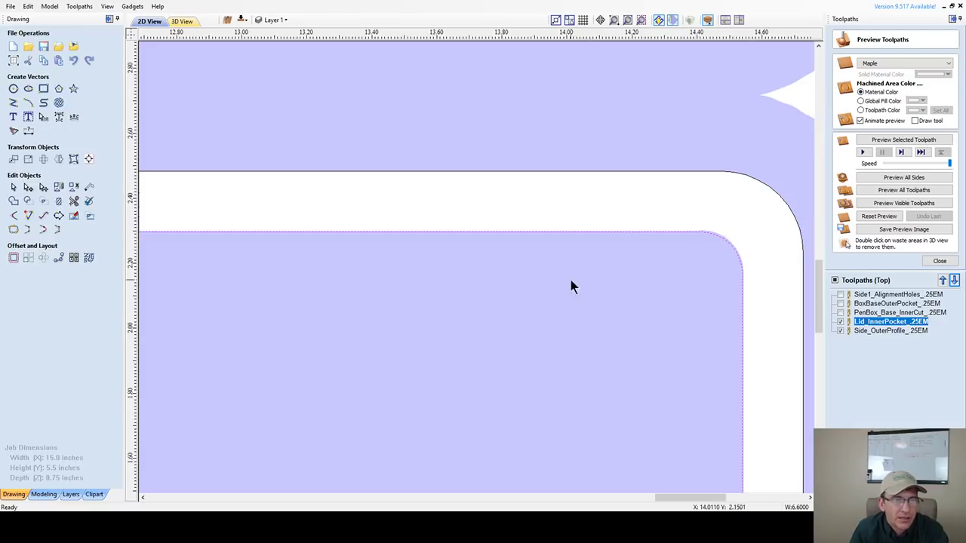
scroll(637, 235, down, 2)
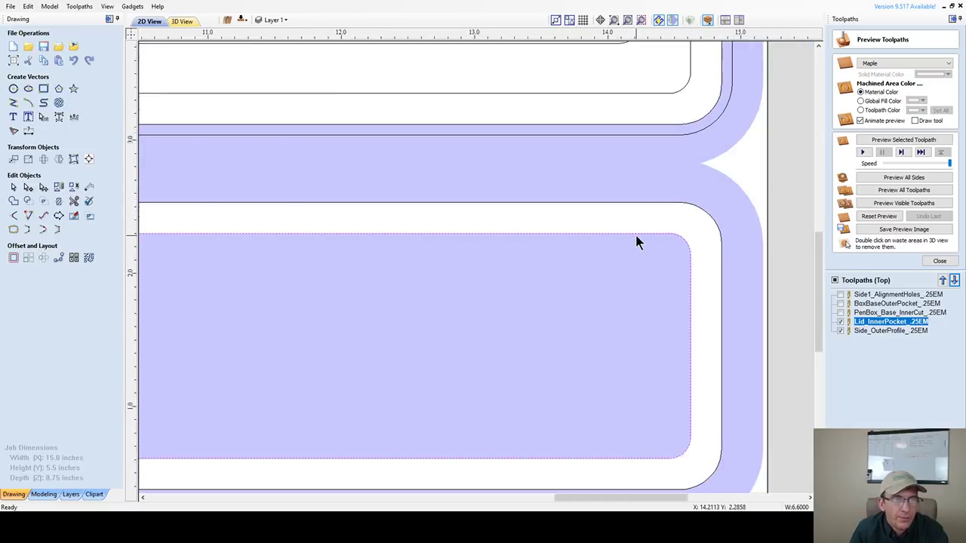
scroll(635, 240, down, 1)
scroll(589, 97, up, 3)
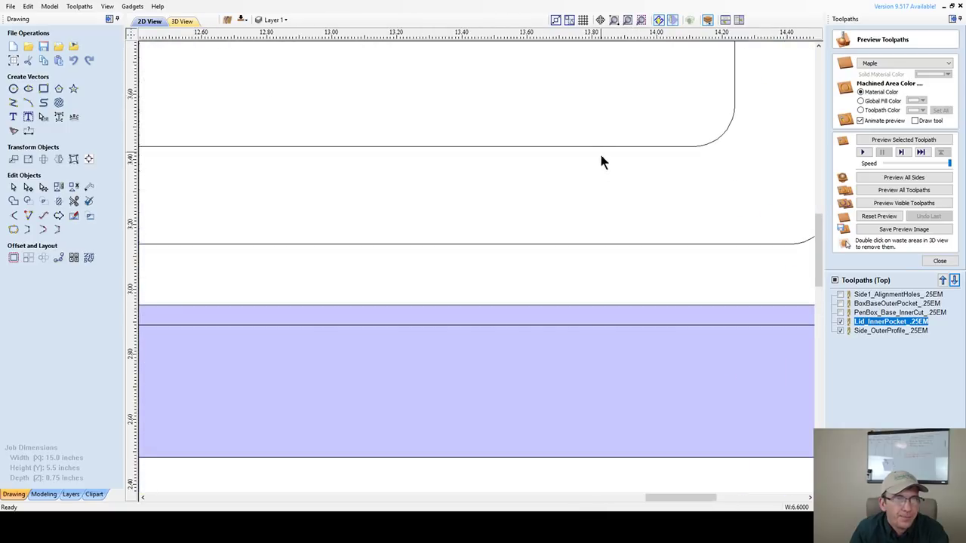
scroll(606, 141, down, 2)
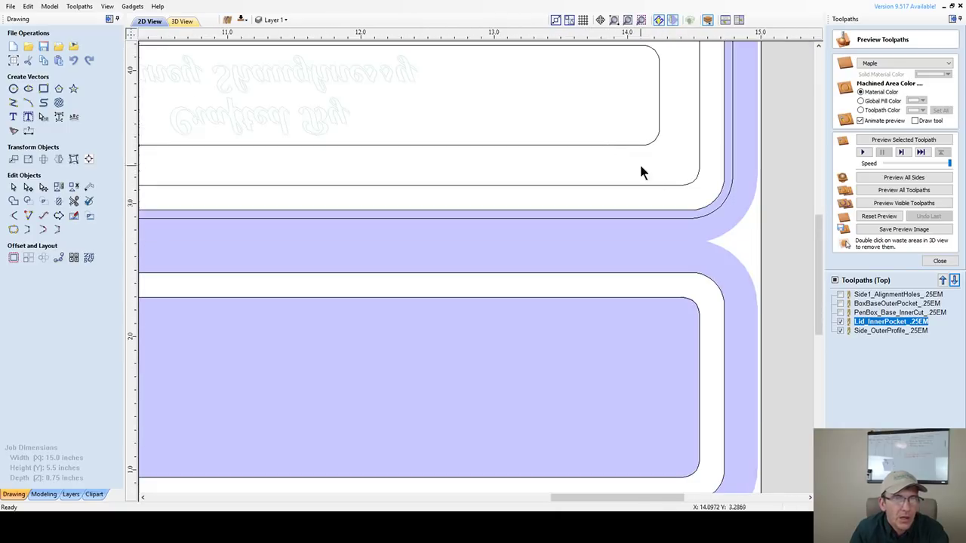
click(841, 313)
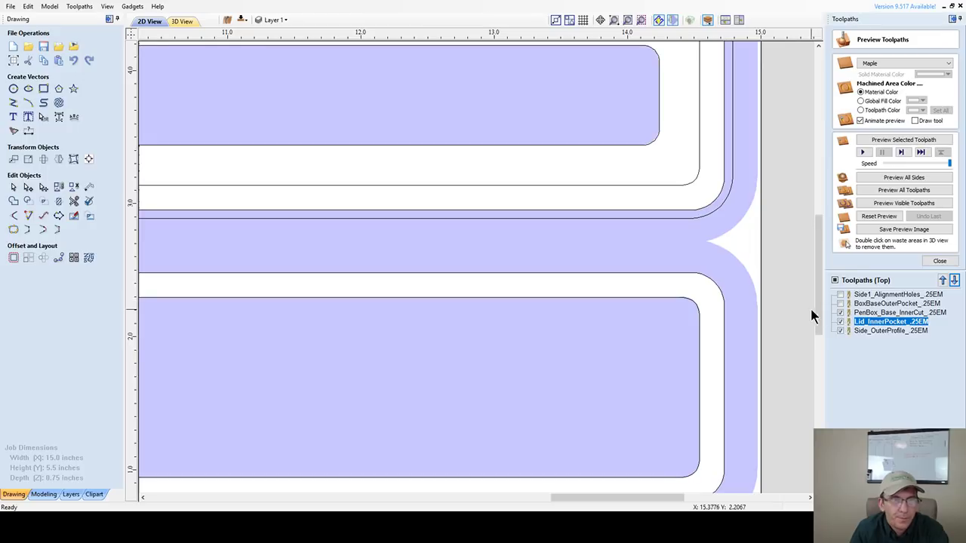
- Hide the Side_OuterProfile toolpath, leaving PenBox_Base_InnerCut and Lid_InnerPocket shown
scroll(684, 384, down, 3)
scroll(614, 367, up, 4)
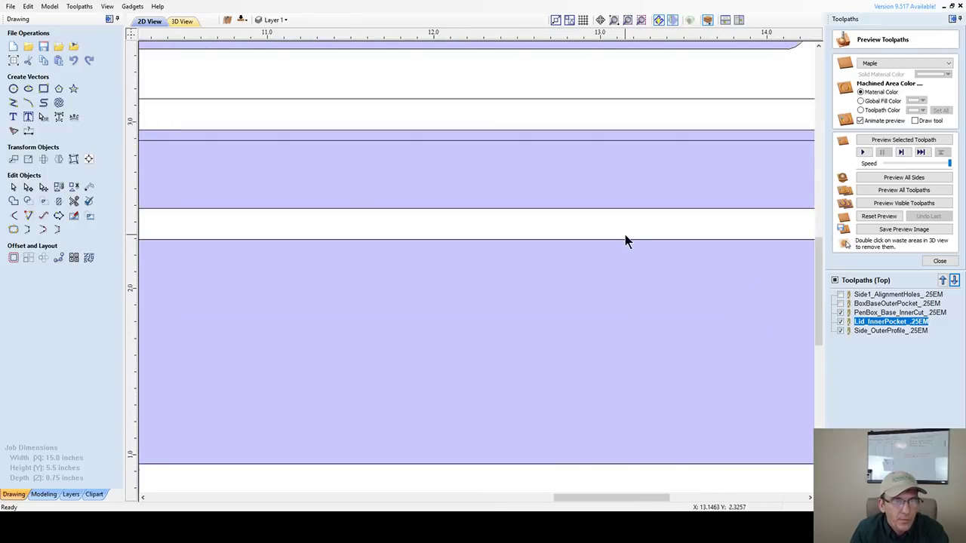
scroll(626, 243, down, 2)
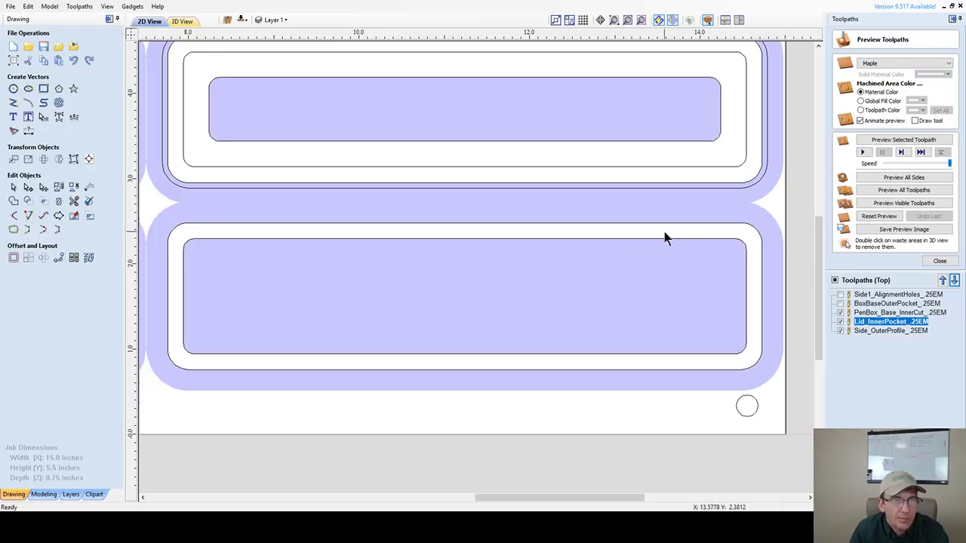
scroll(672, 241, up, 2)
scroll(672, 242, up, 2)
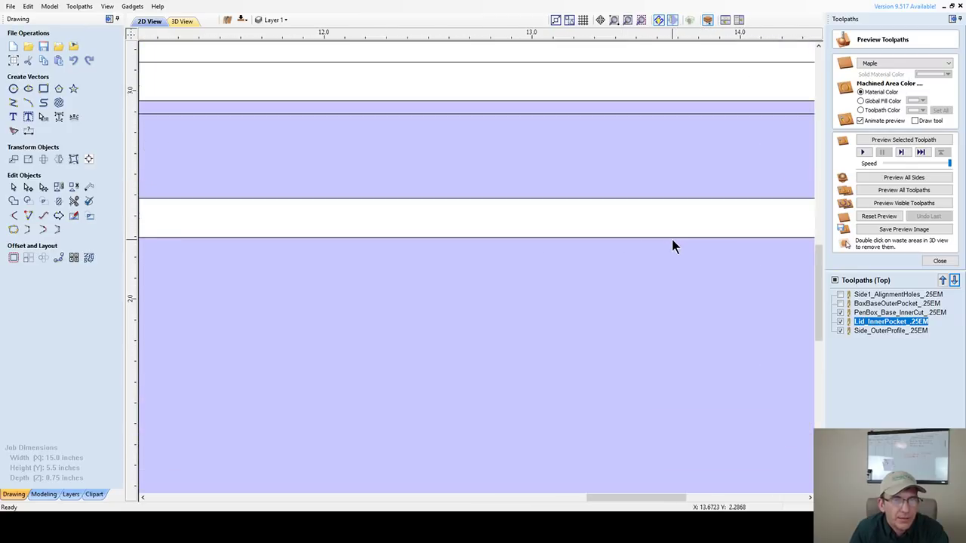
click(840, 331)
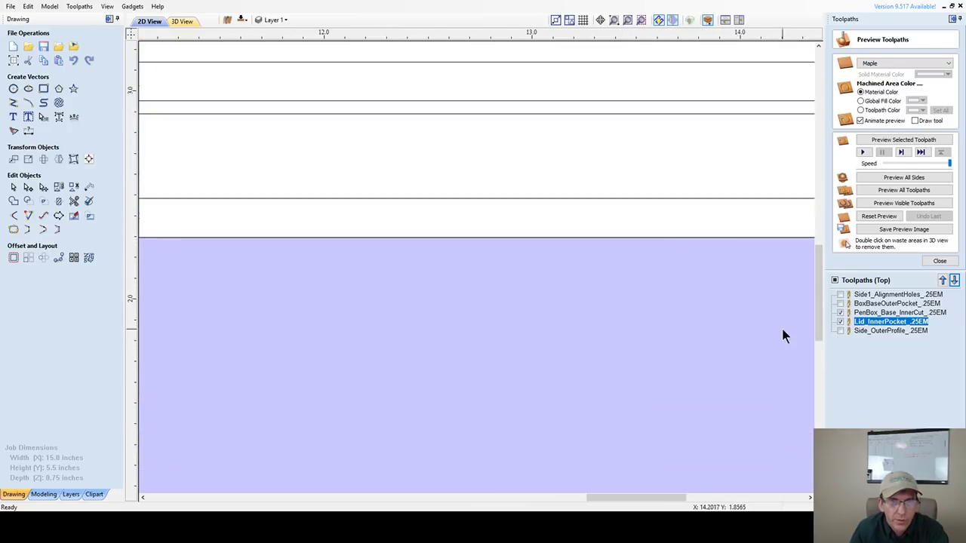
scroll(693, 325, down, 3)
scroll(693, 326, up, 4)
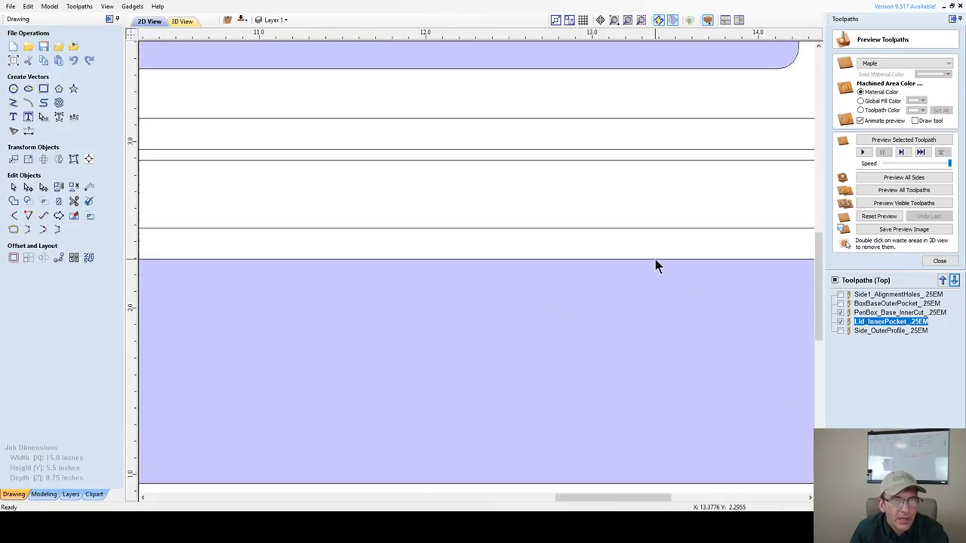
scroll(655, 260, down, 3)
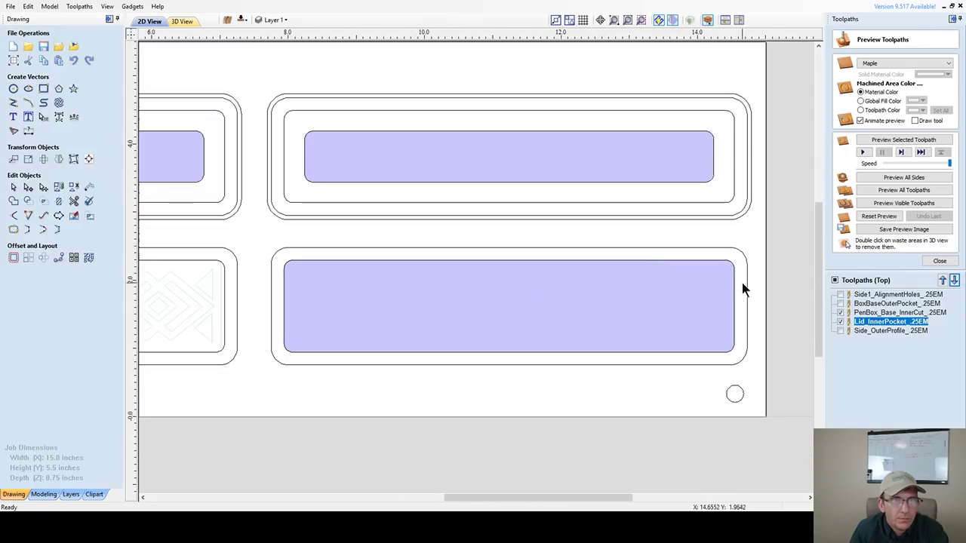
- Swap Lid_InnerPocket for BoxBaseOuterPocket and select the lid's inner rounded rectangle
click(840, 322)
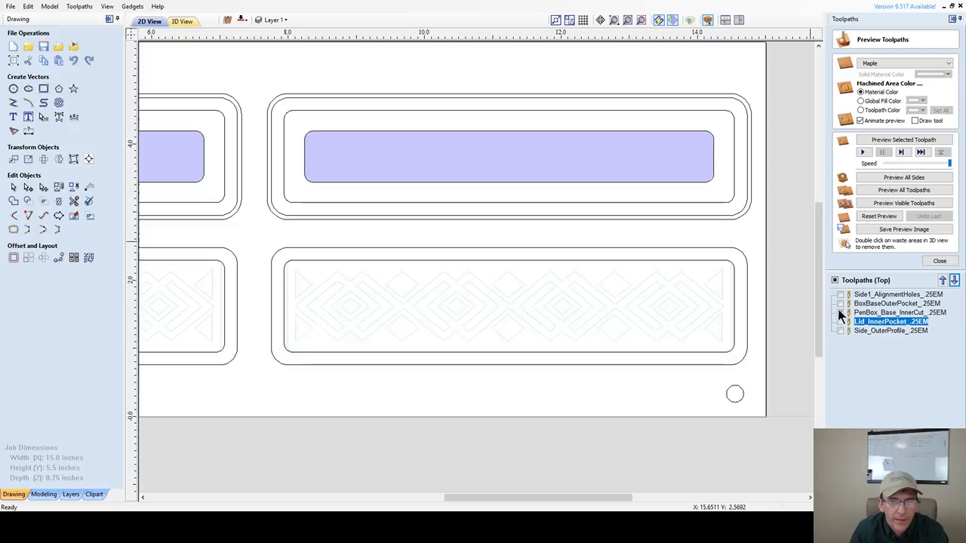
click(840, 303)
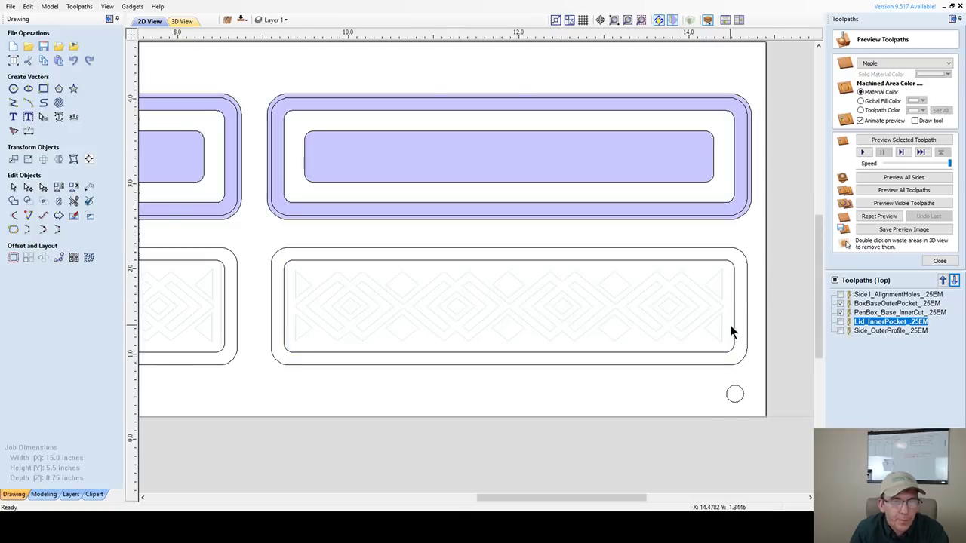
scroll(721, 256, up, 1)
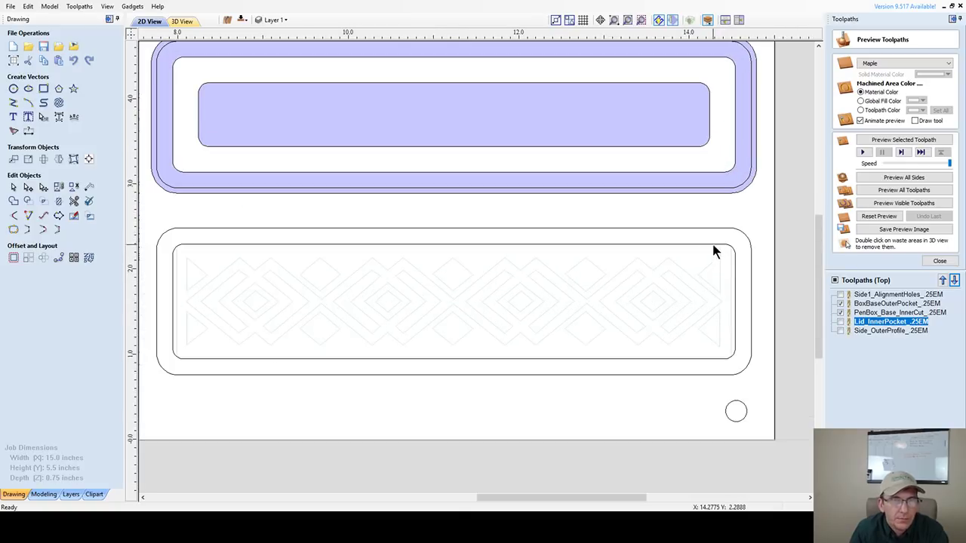
click(714, 245)
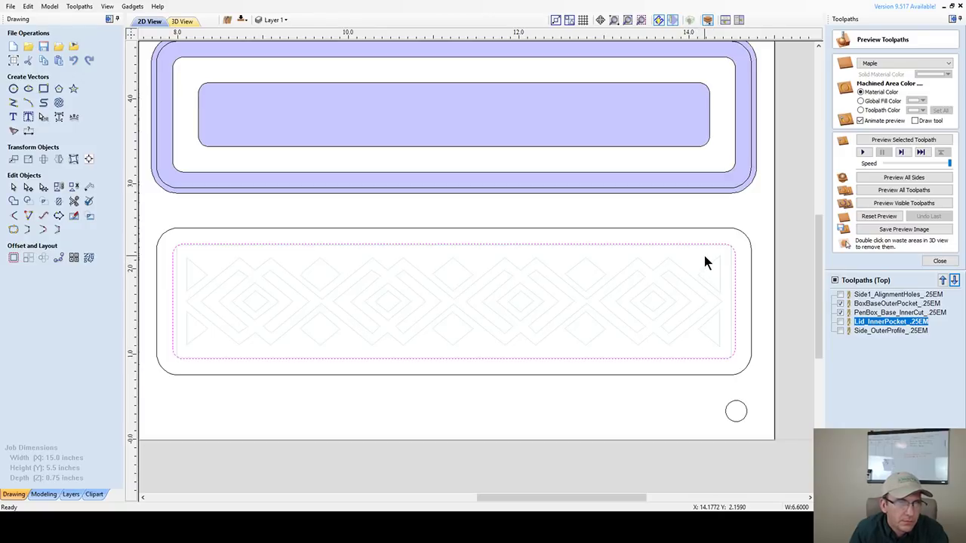
scroll(706, 260, down, 3)
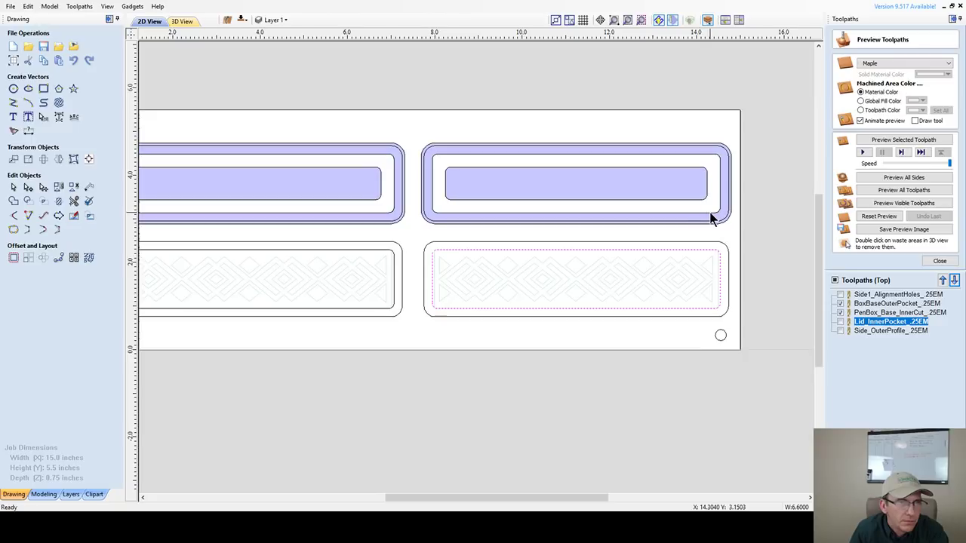
- Toggle BoxBaseOuterPocket off and on to compare its coverage
click(841, 304)
click(841, 304)
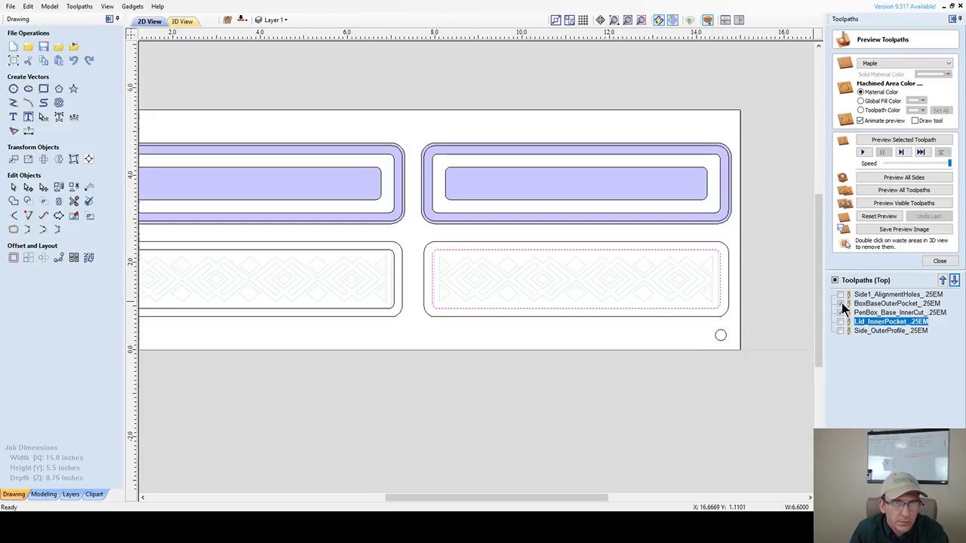
click(841, 304)
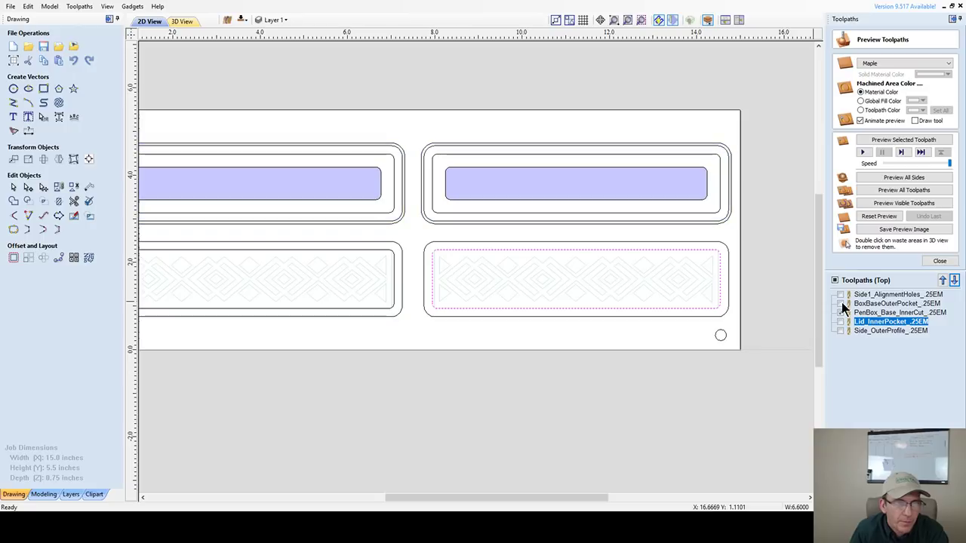
click(842, 305)
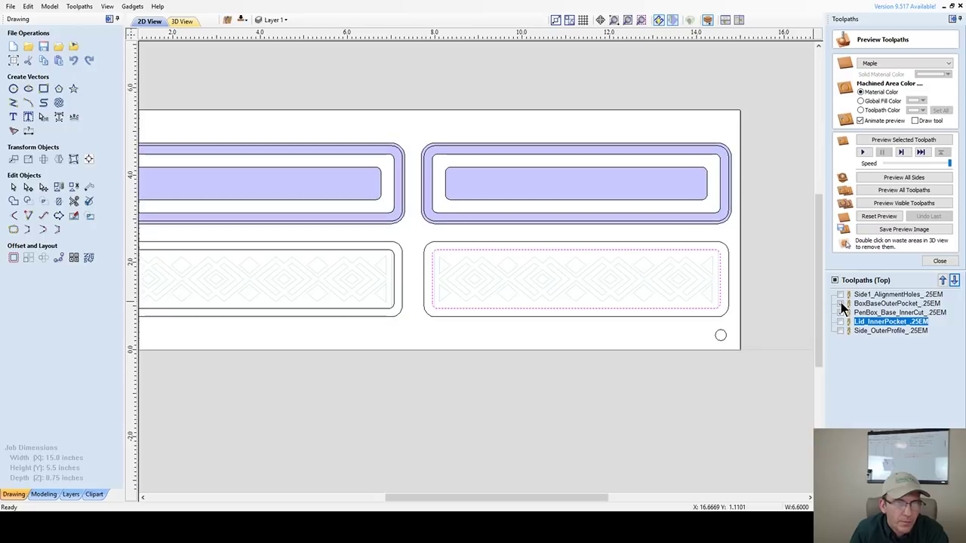
- Hide PenBox_Base_InnerCut and show Lid_InnerPocket with BoxBaseOuterPocket
scroll(684, 225, up, 1)
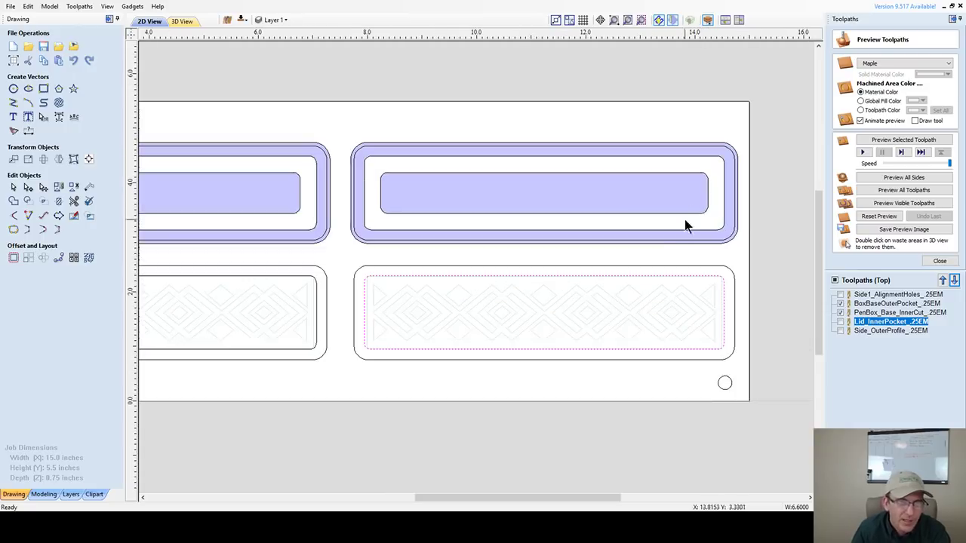
click(842, 320)
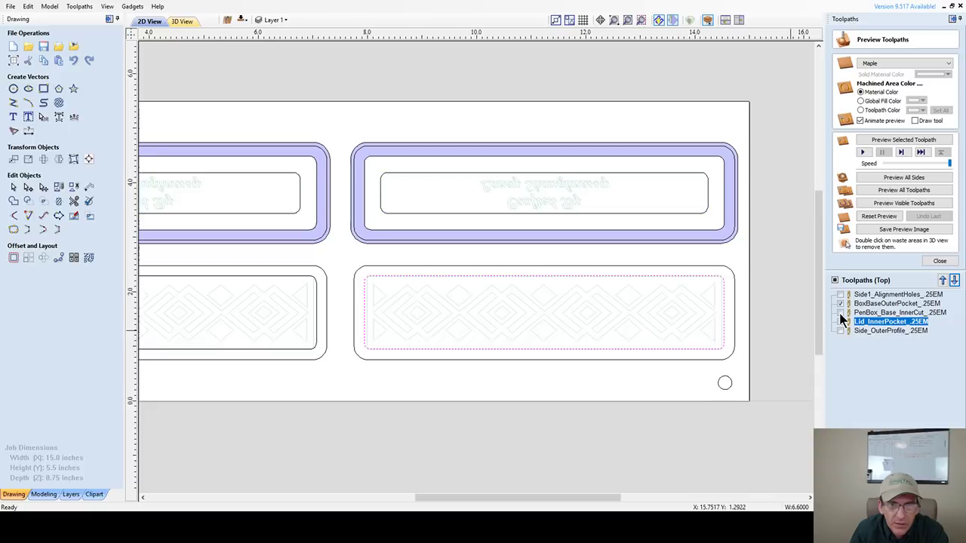
click(842, 322)
scroll(672, 256, up, 3)
scroll(671, 219, down, 2)
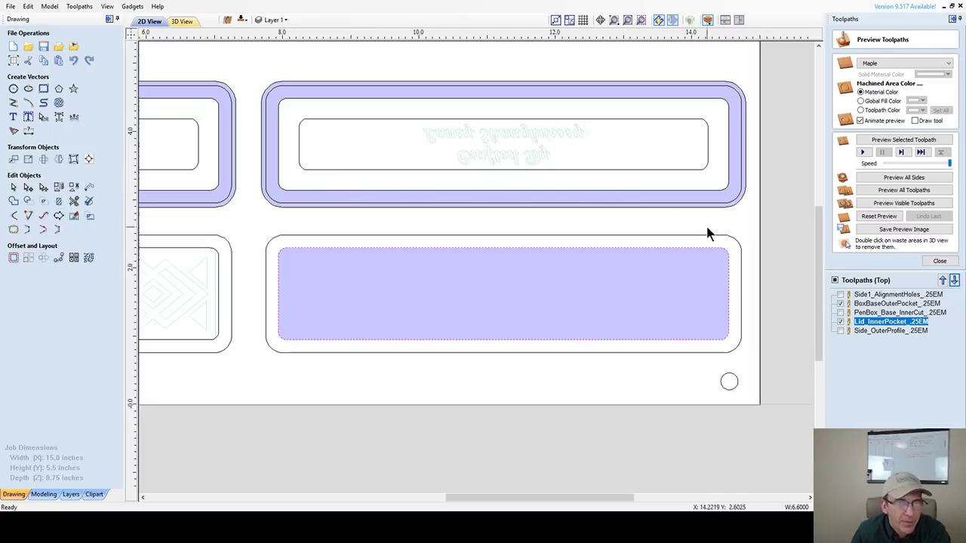
click(841, 313)
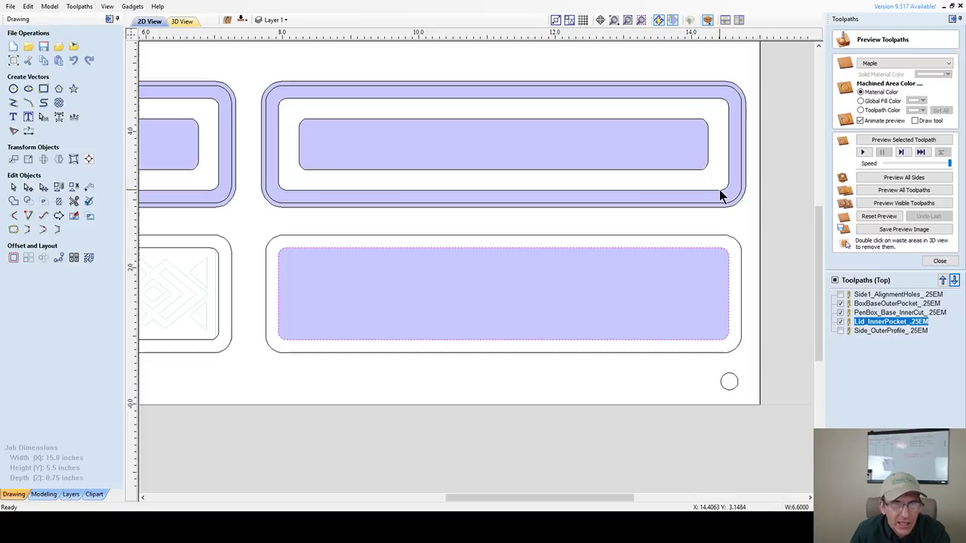
scroll(652, 250, up, 5)
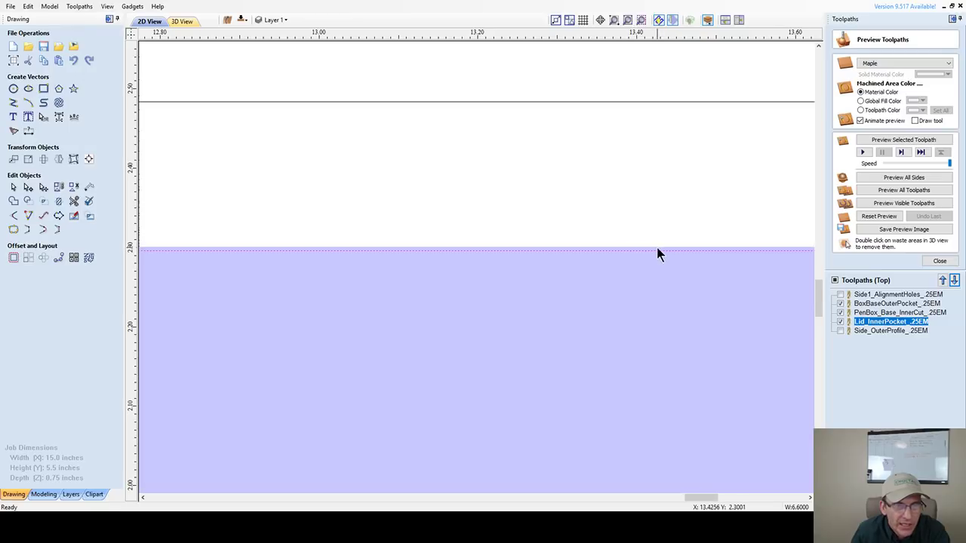
scroll(643, 249, down, 5)
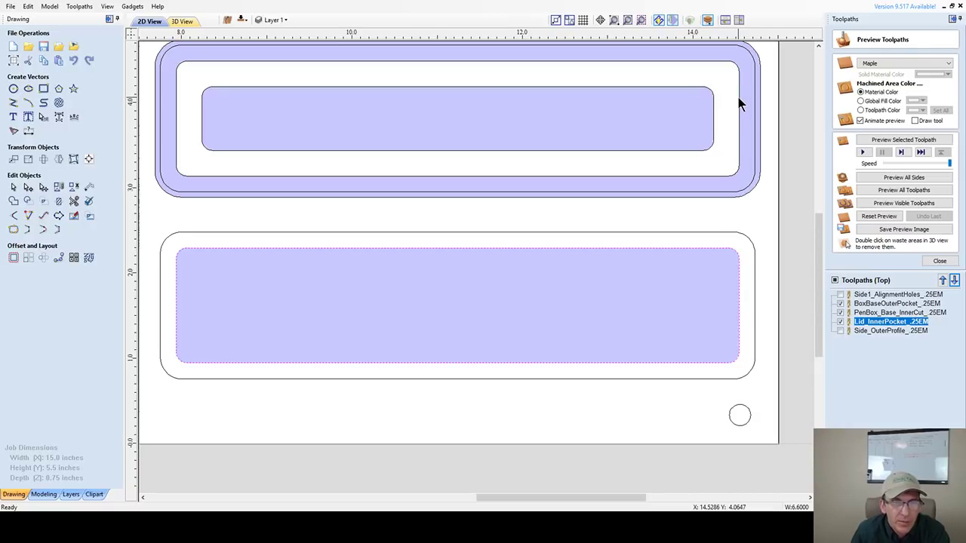
scroll(659, 261, up, 5)
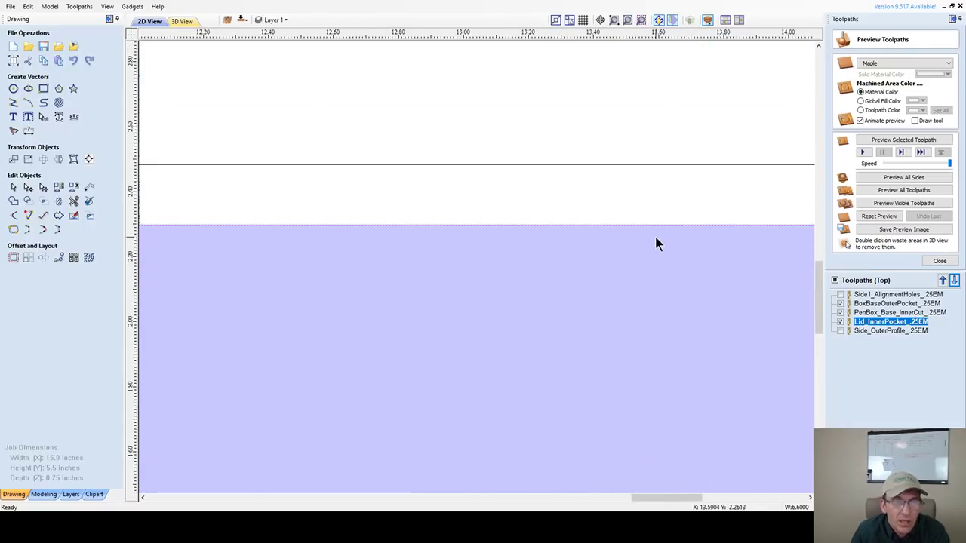
scroll(655, 238, up, 4)
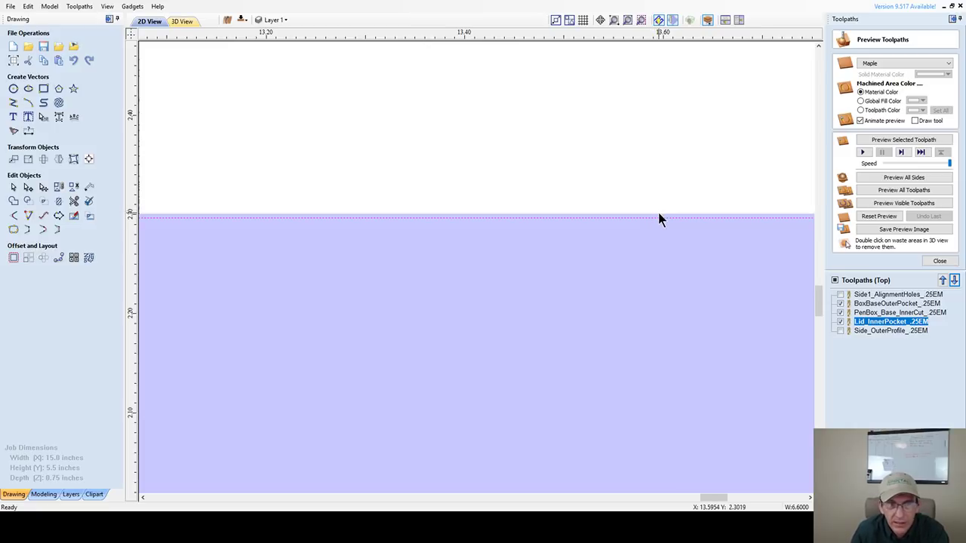
scroll(658, 216, down, 8)
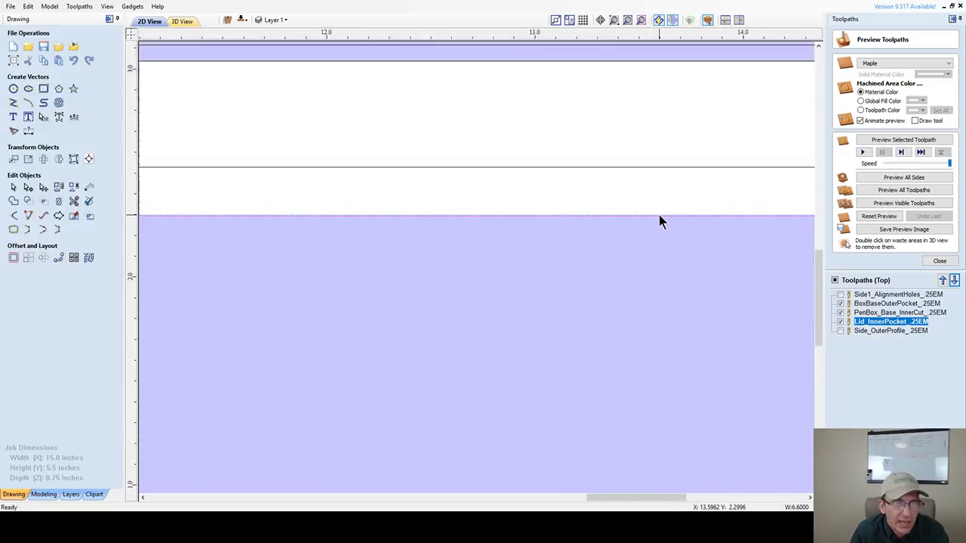
scroll(659, 221, down, 2)
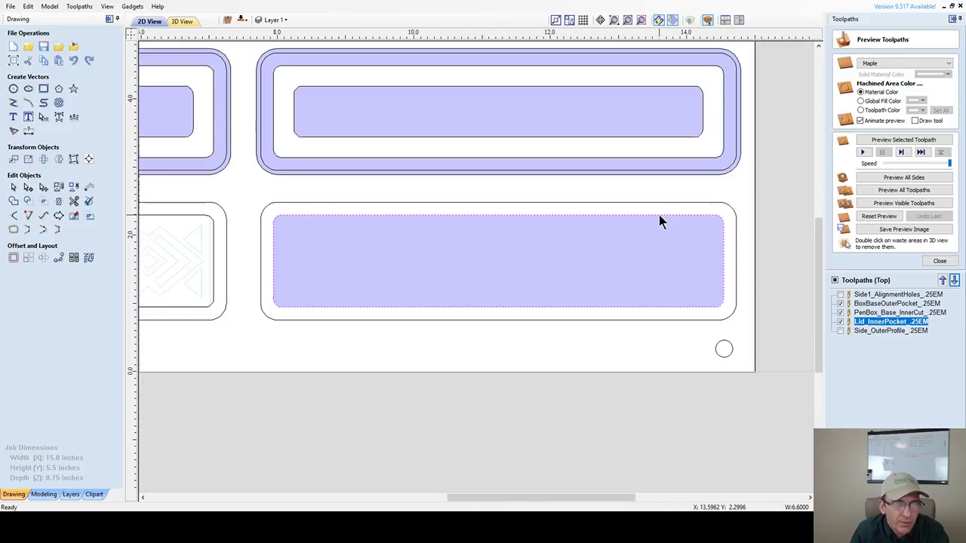
scroll(662, 221, down, 5)
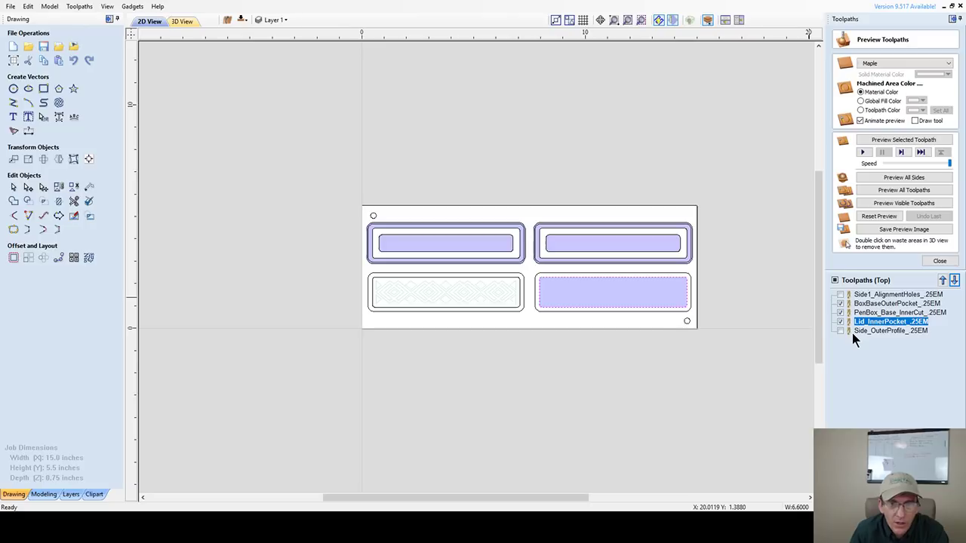
- Add the lower-left panel to Lid_InnerPocket's vectors and recalculate it
click(840, 331)
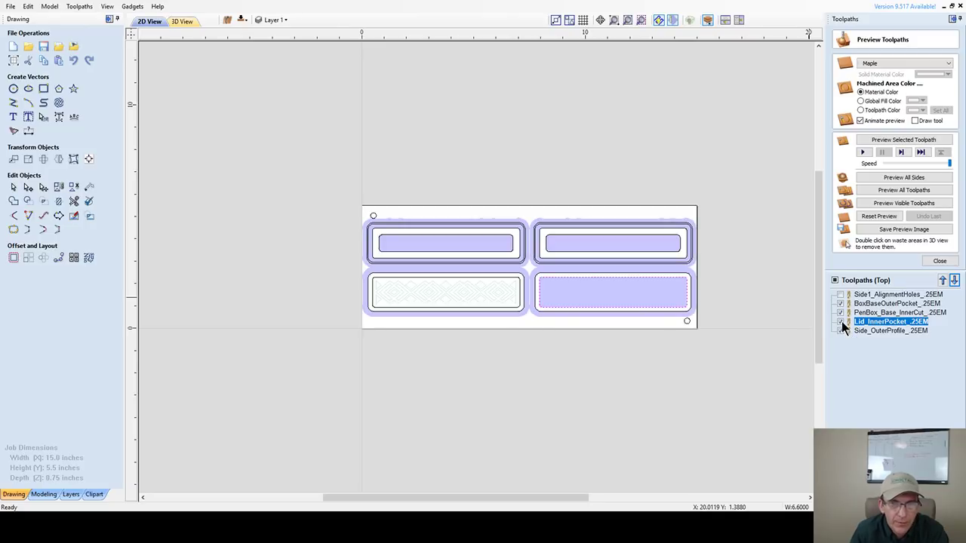
click(840, 323)
double_click(871, 321)
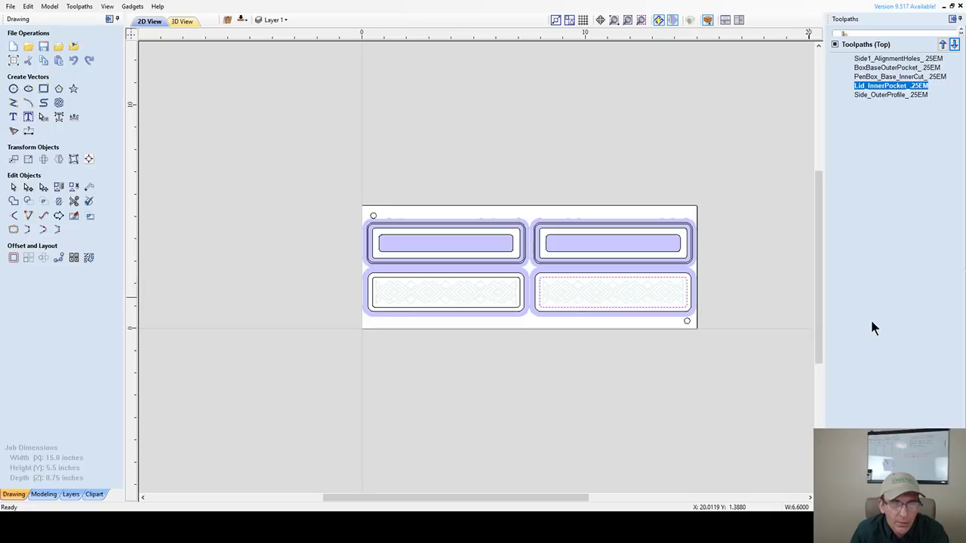
shift+click(502, 279)
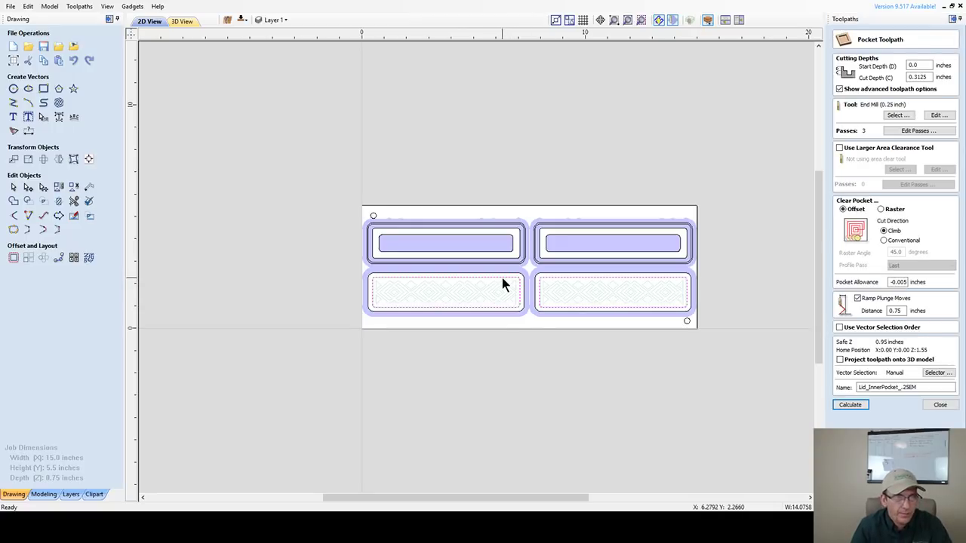
click(848, 405)
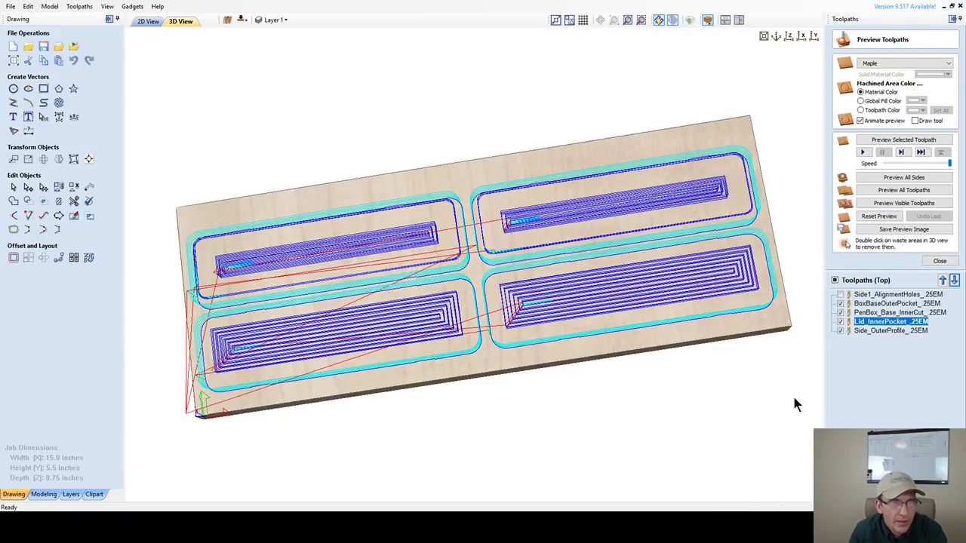
- Hide every top-side toolpath from the 3D preview
click(840, 312)
click(840, 316)
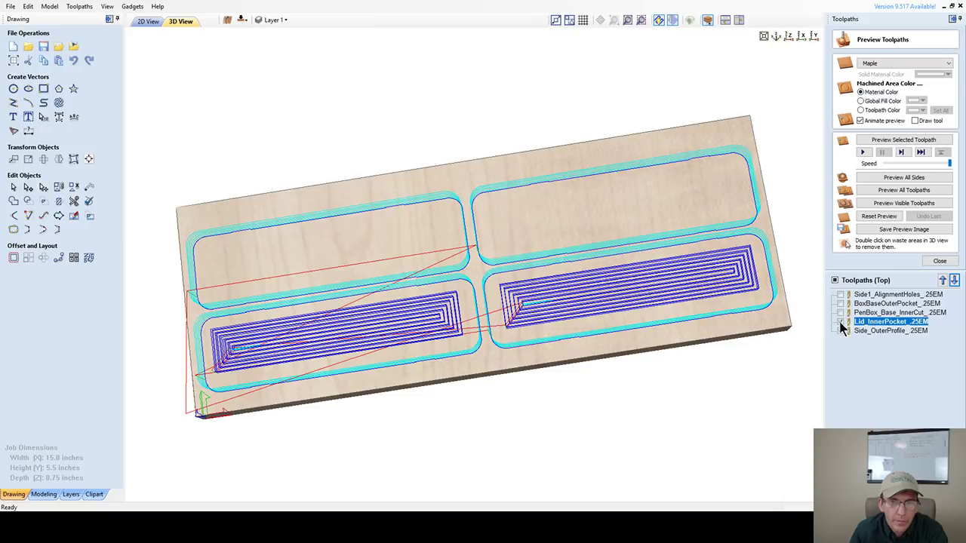
click(841, 323)
click(835, 280)
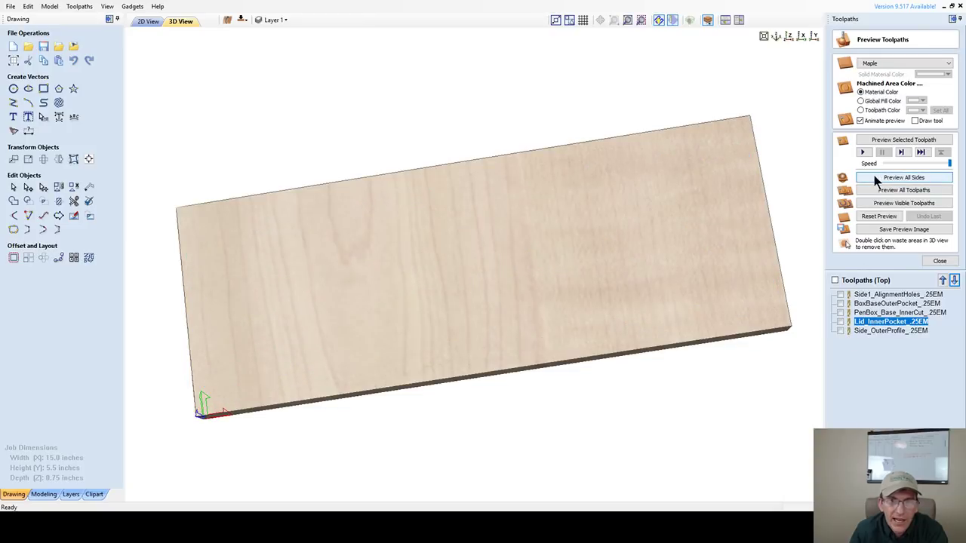
- Simulate all toolpaths on both sides, including the inscription toolpath
click(907, 177)
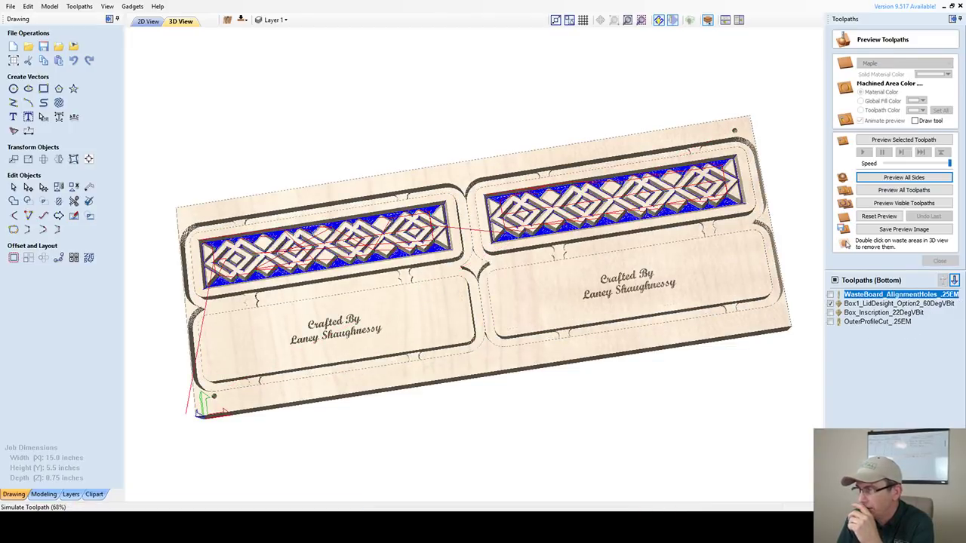
click(830, 313)
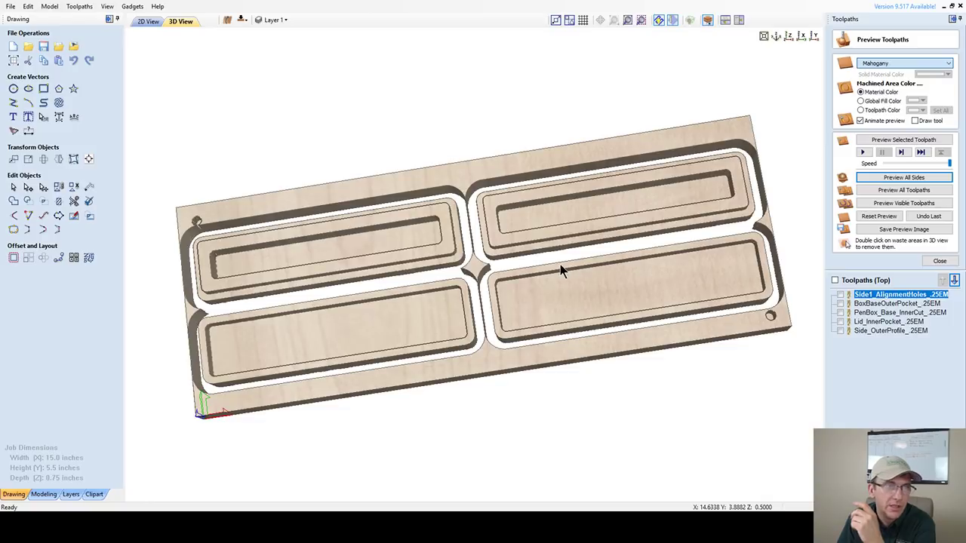
- Fit the carved part to the view, orbit it, and change the preview material to Maple
scroll(560, 266, up, 5)
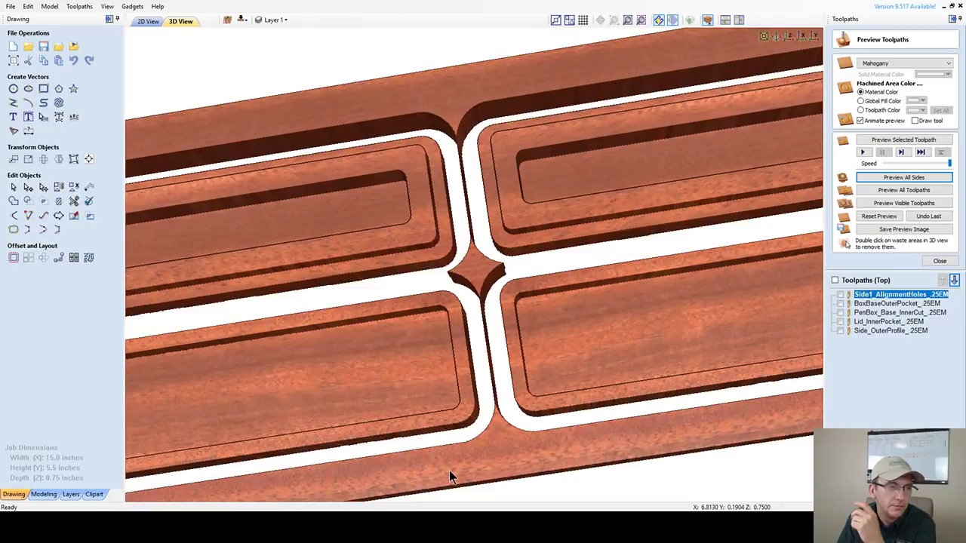
drag(414, 396, 531, 421)
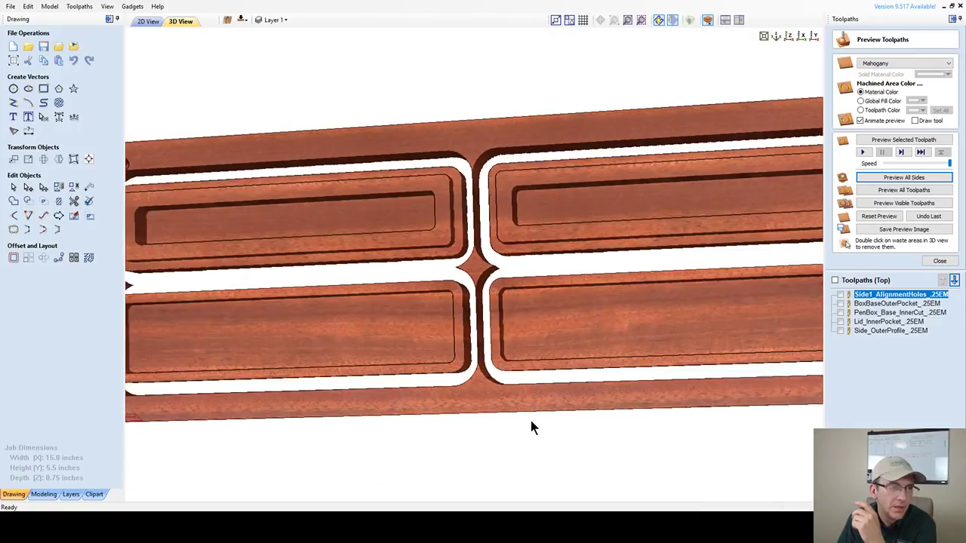
key(F6)
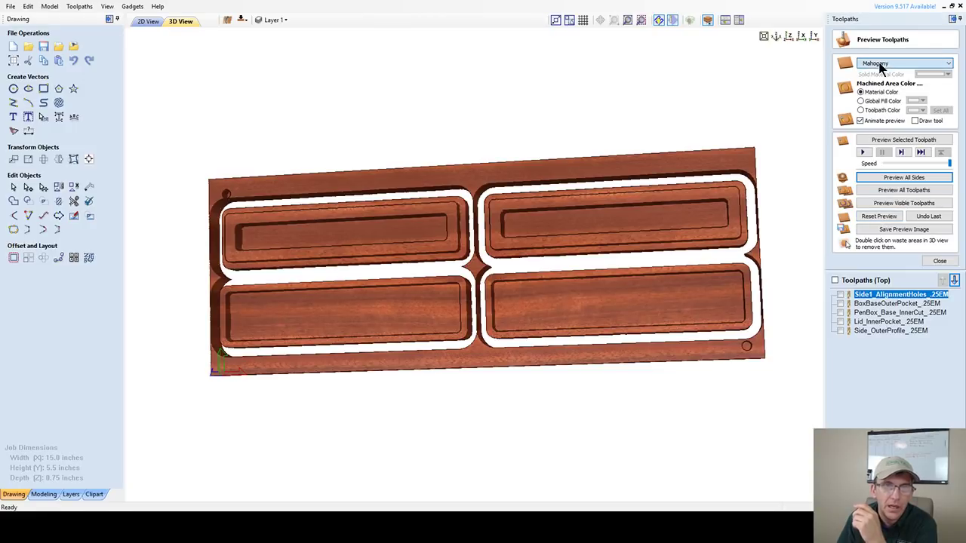
key(Down)
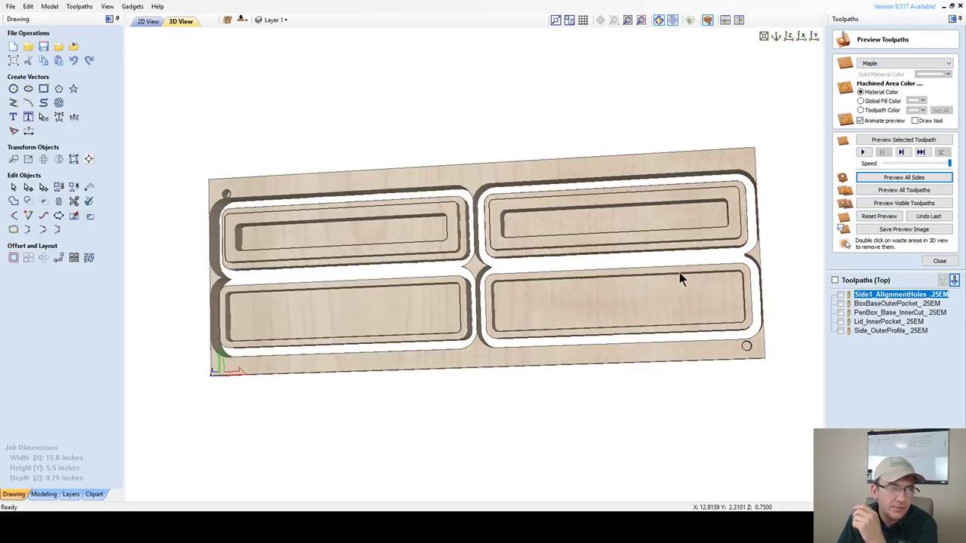
drag(679, 273, 651, 349)
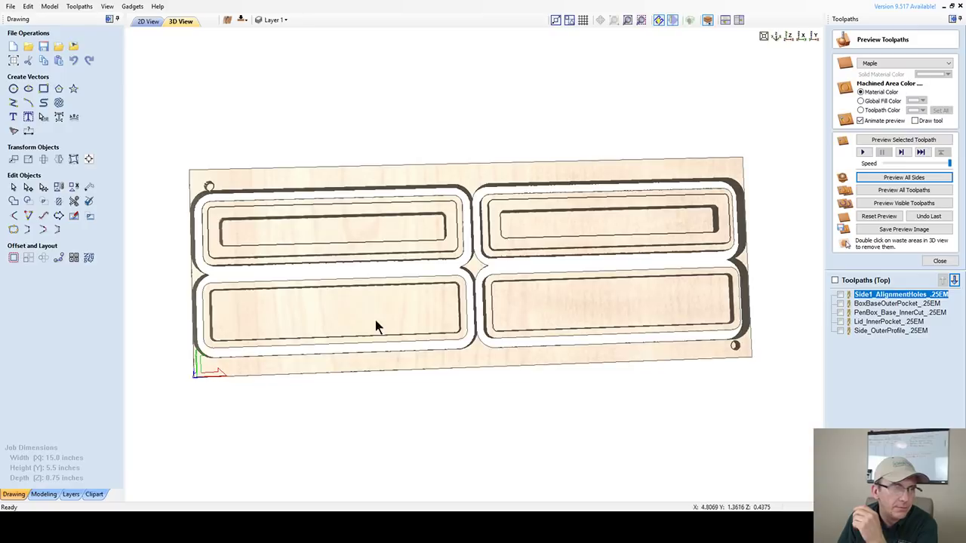
scroll(363, 325, up, 1)
drag(393, 302, 212, 209)
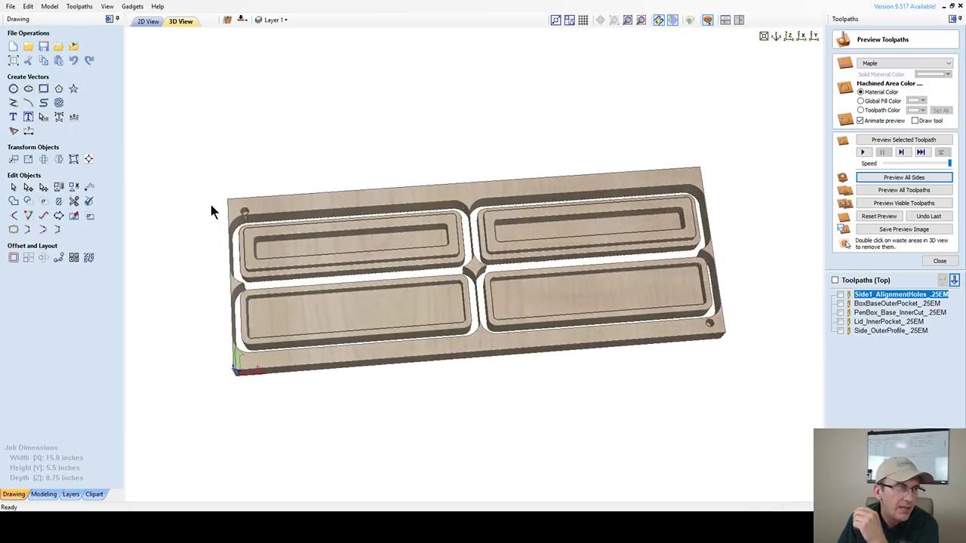
scroll(211, 209, up, 5)
scroll(415, 241, down, 3)
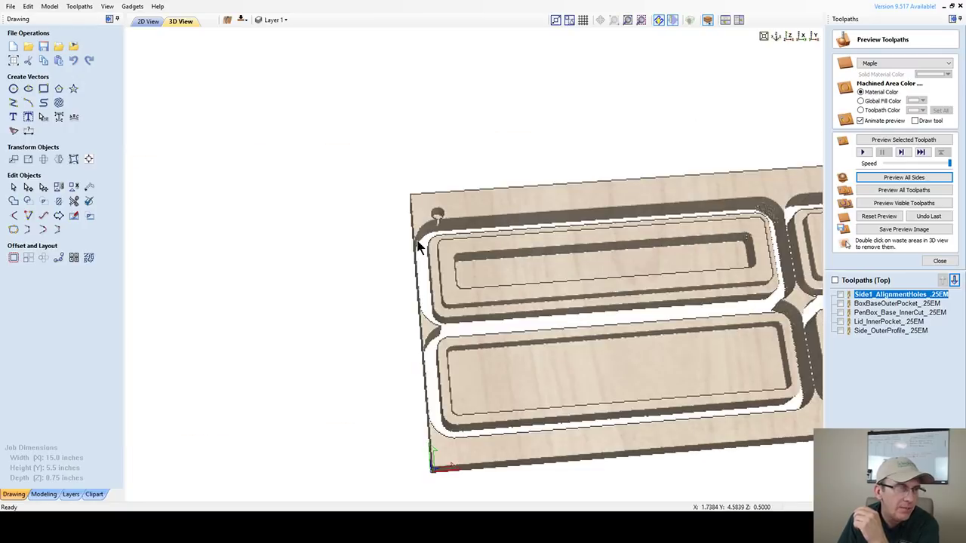
scroll(434, 219, up, 2)
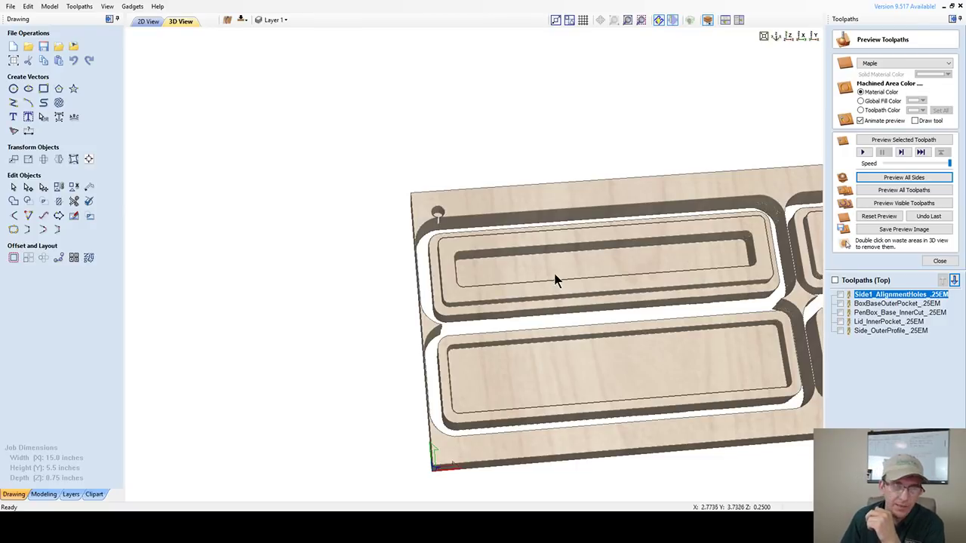
- Return to the 2D layout and select the top-left alignment circle
click(788, 37)
click(144, 21)
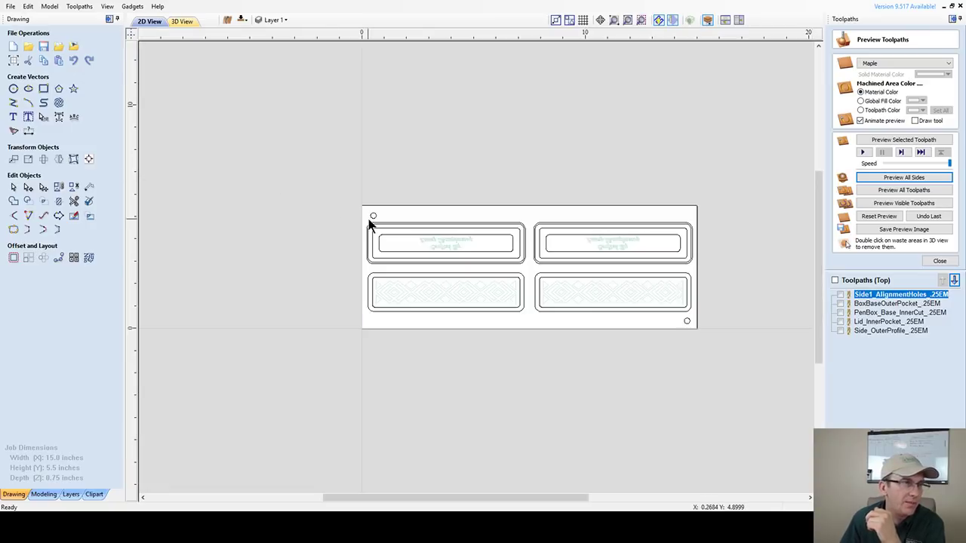
scroll(355, 235, up, 4)
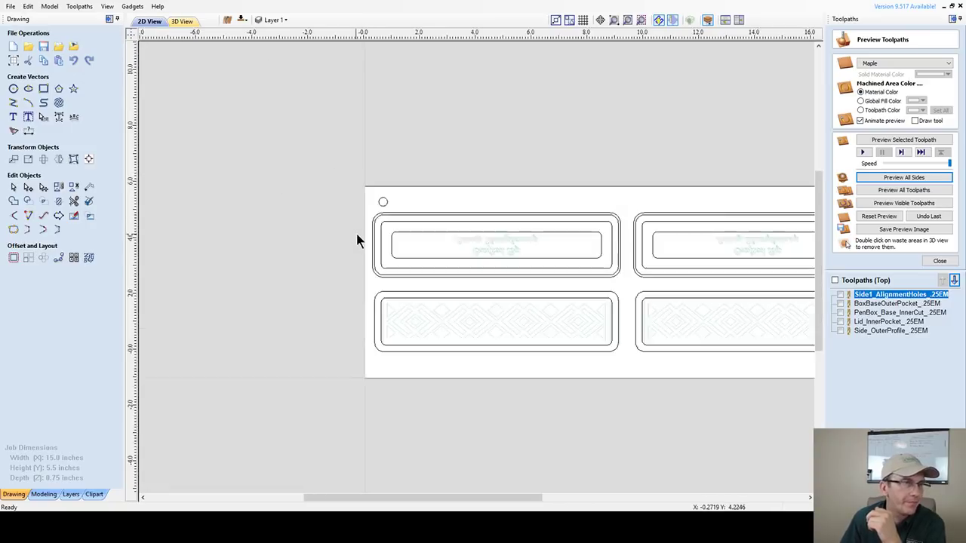
click(403, 183)
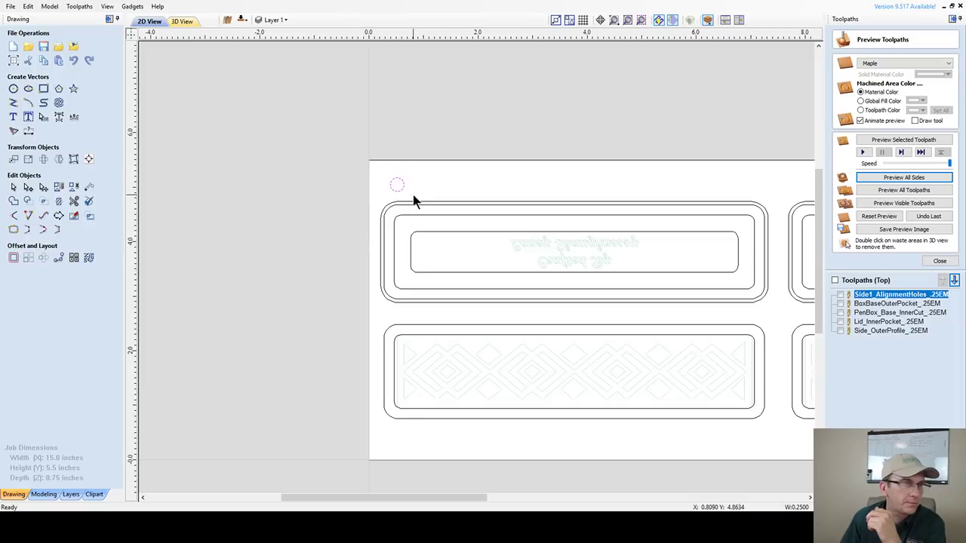
- Reposition the top-left alignment circle toward the sheet corner with drags and arrow nudges
drag(397, 184, 388, 179)
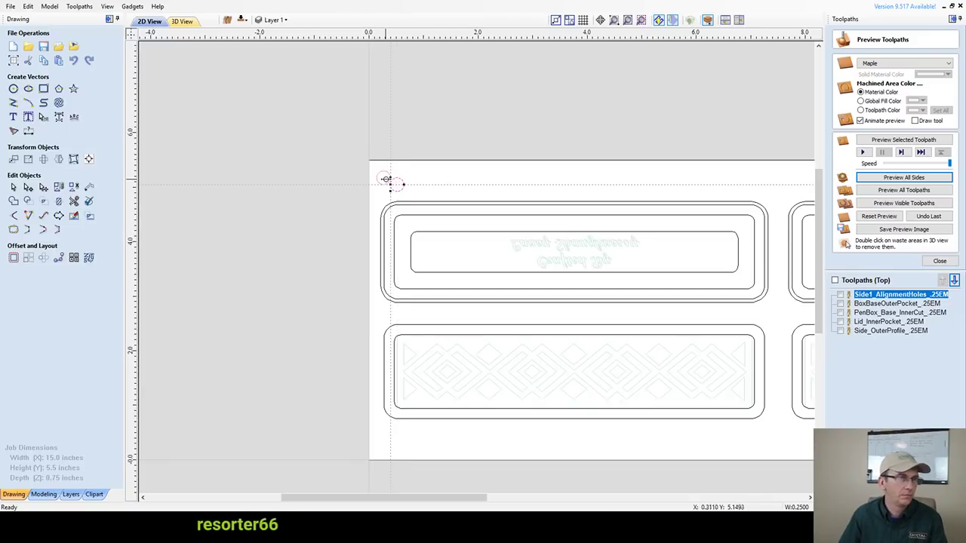
drag(388, 179, 389, 181)
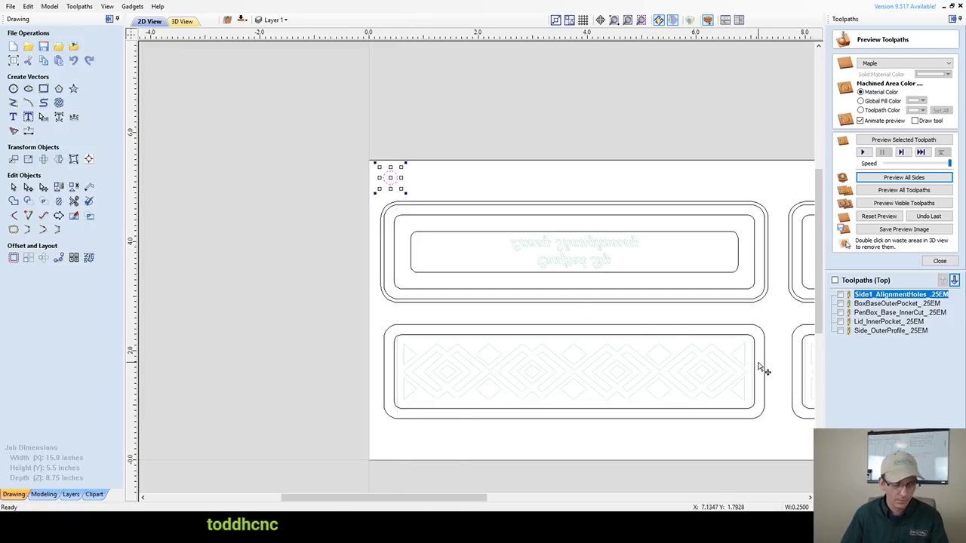
key(Left)
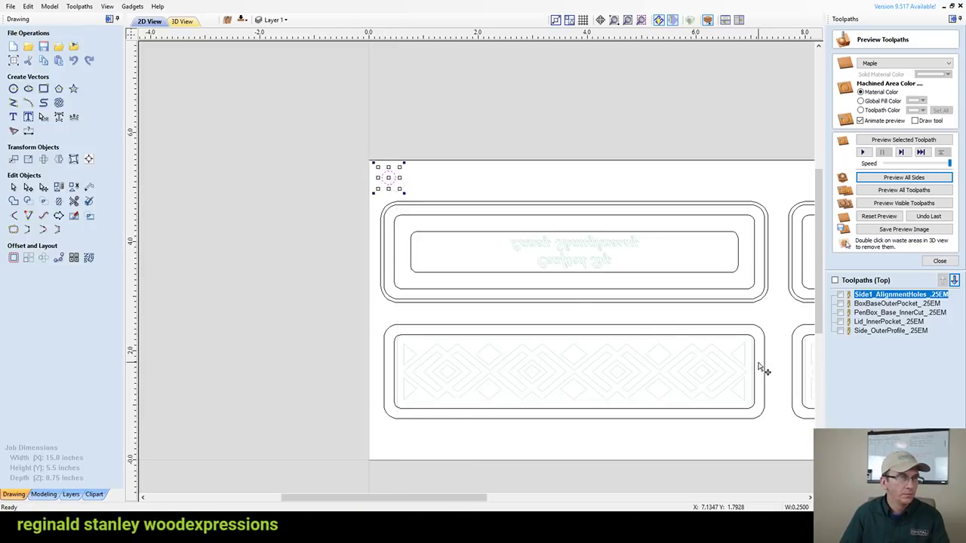
key(Left)
key(Left)
key(Left)
key(Right)
key(Right)
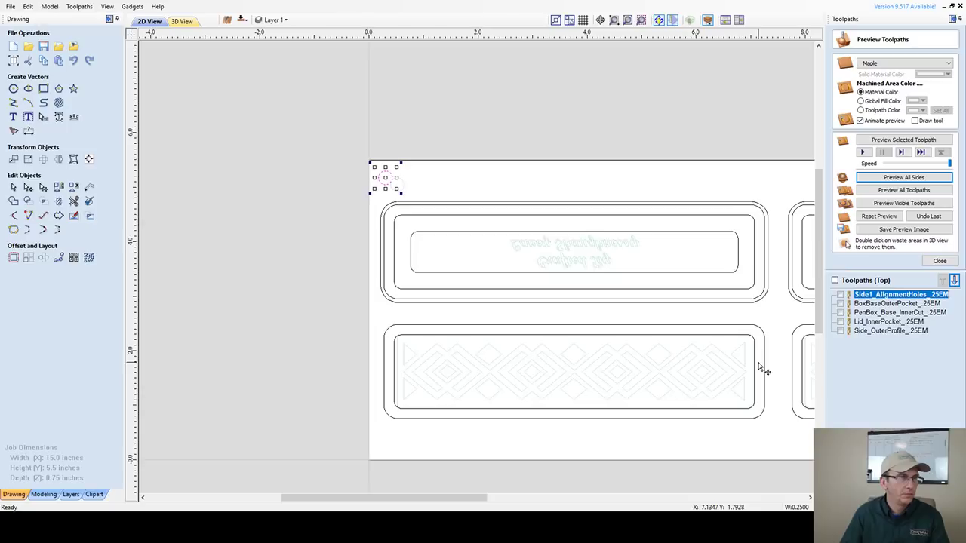
key(Right)
key(Right)
key(Right)
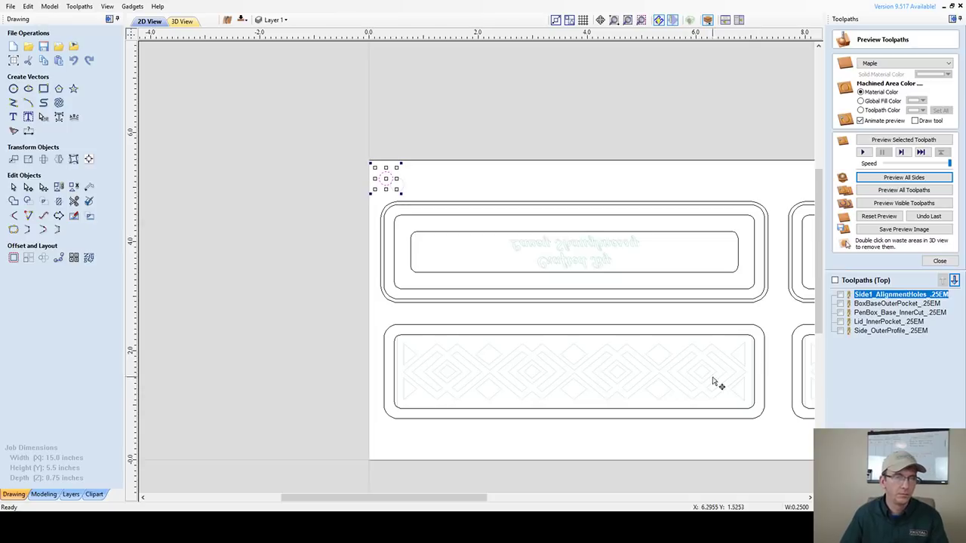
scroll(679, 385, down, 4)
scroll(770, 341, up, 1)
scroll(770, 336, up, 3)
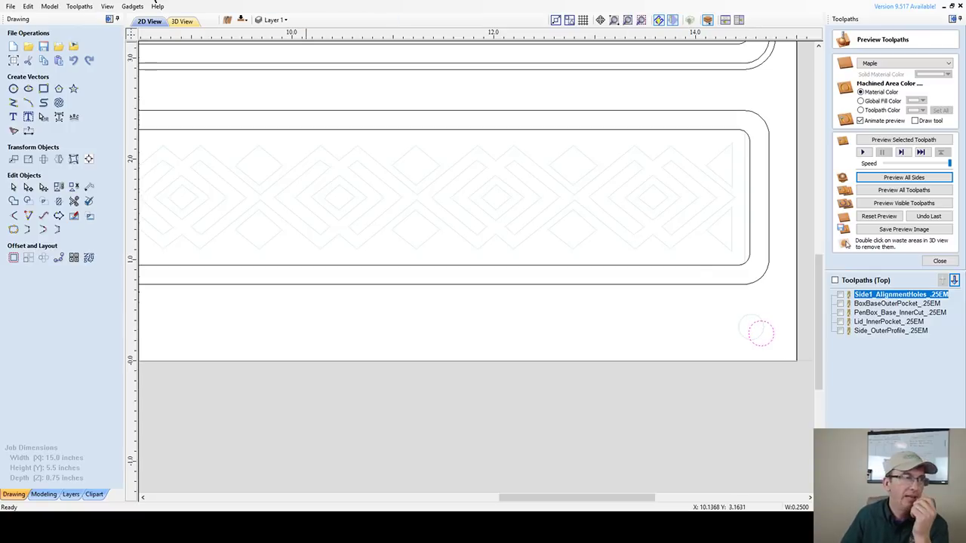
- Check the bottom side, then add the bottom-right alignment circle to the selection
click(242, 23)
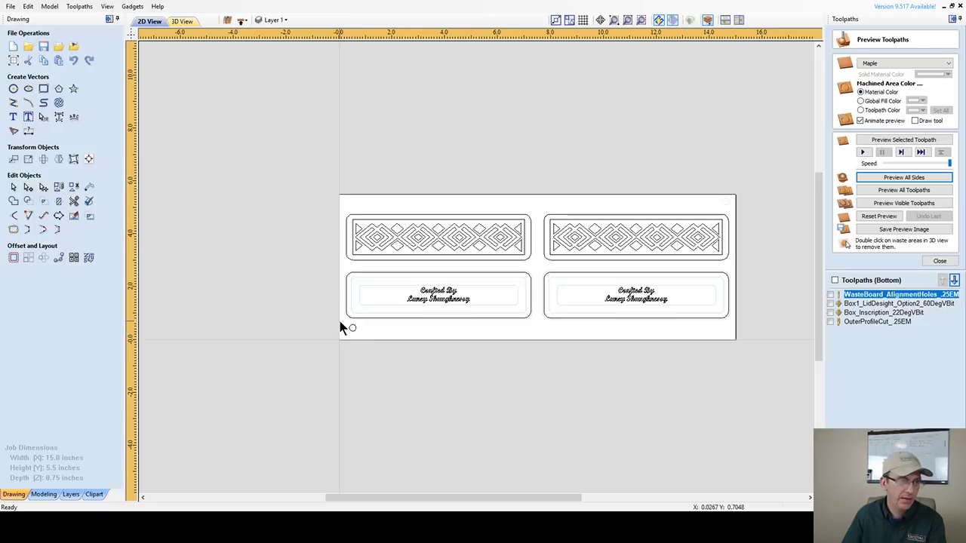
click(242, 20)
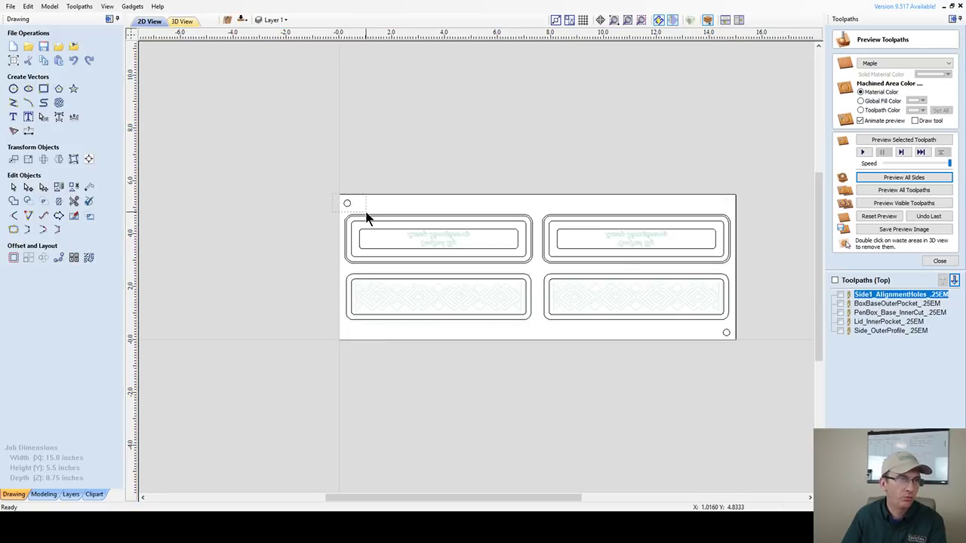
shift+click(725, 331)
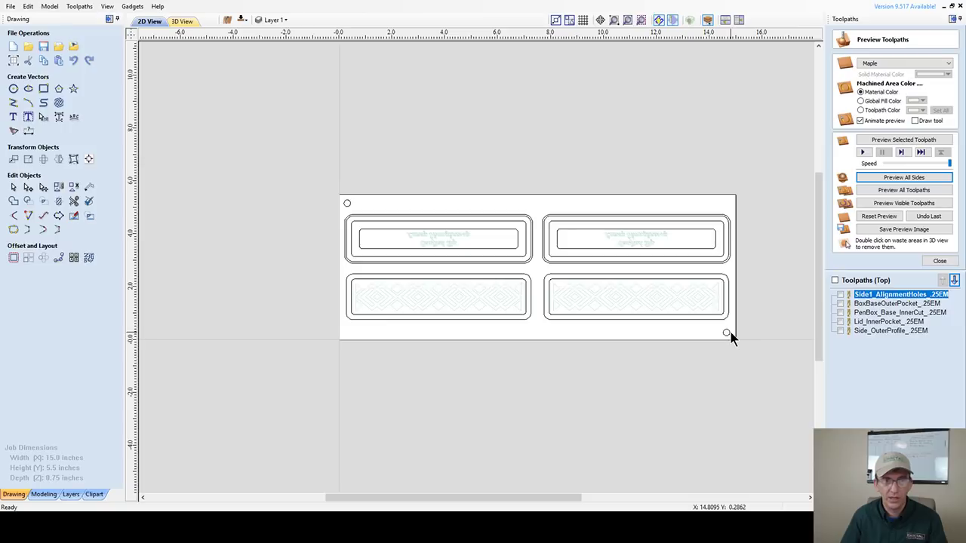
- Recalculate the Side1_AlignmentHoles toolpath and reset the simulated material
click(873, 298)
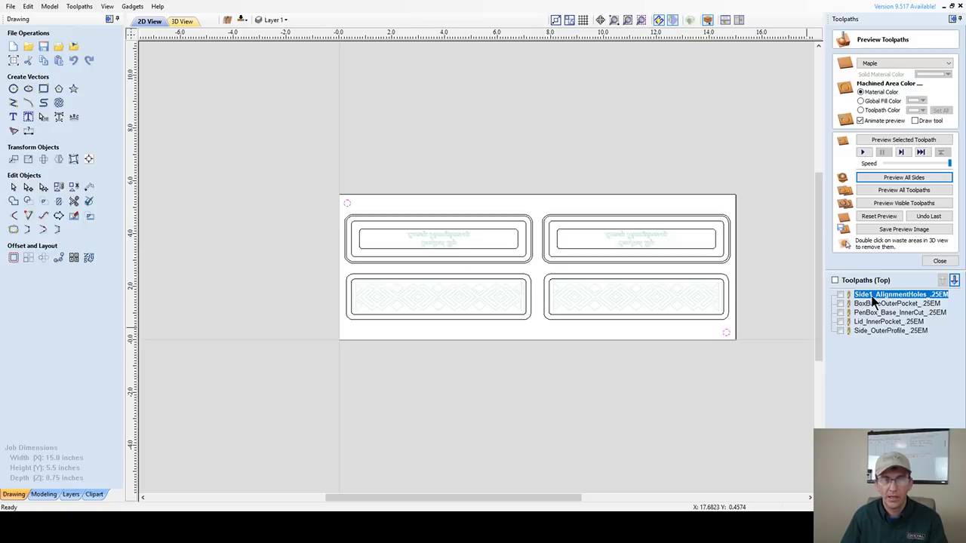
double_click(873, 297)
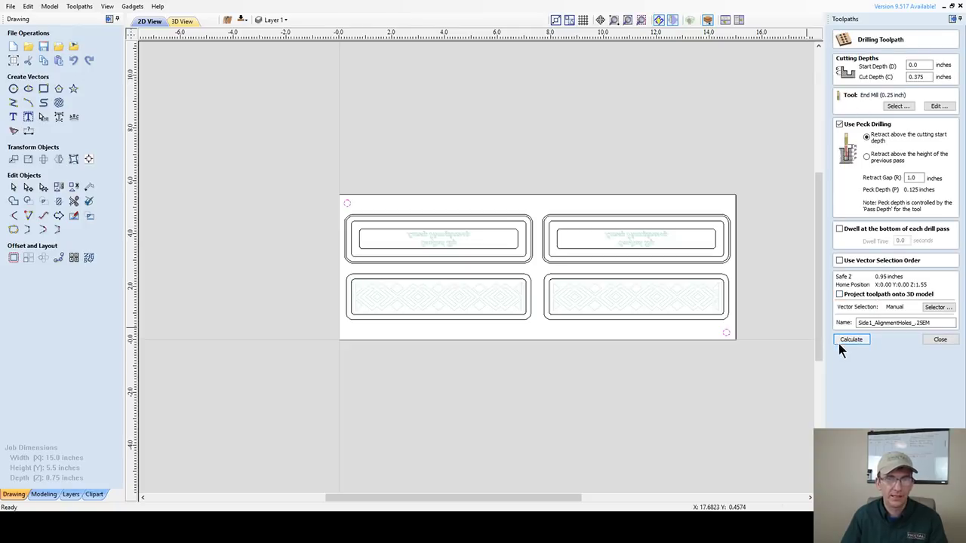
click(849, 340)
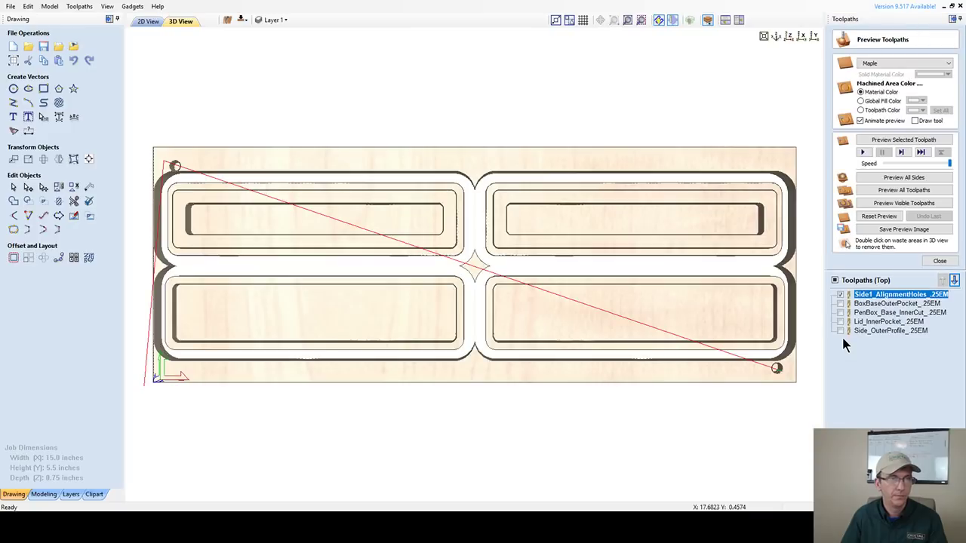
click(880, 219)
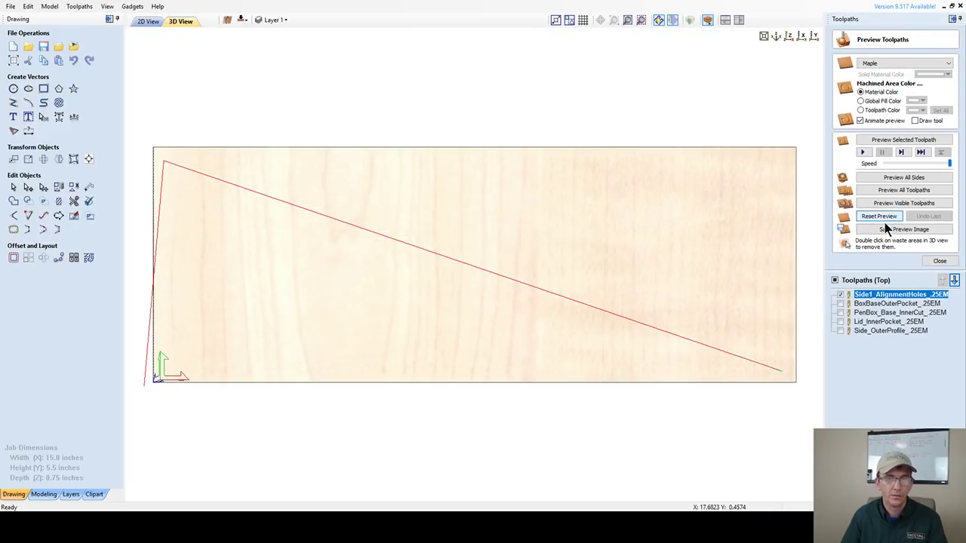
click(143, 22)
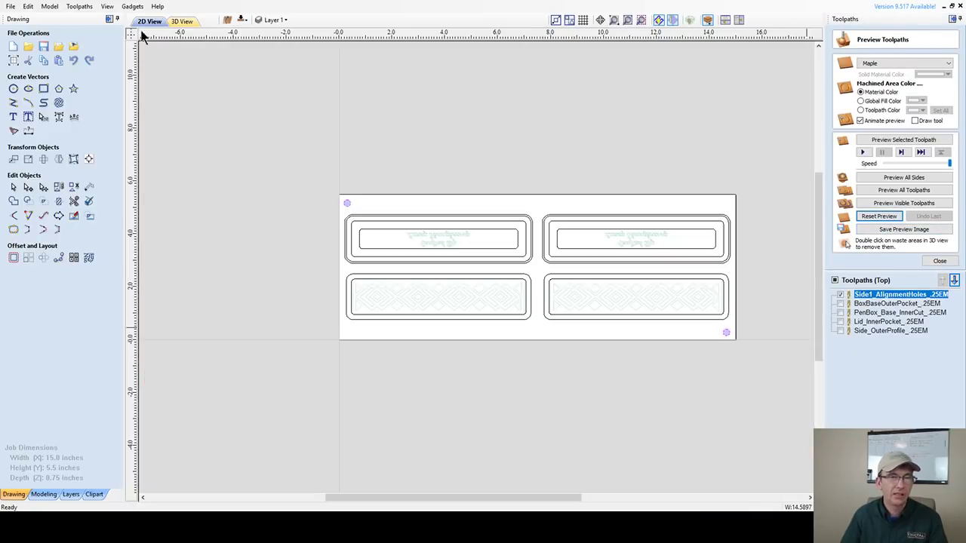
- Set the outer profile cut depth to 0.375 inches, recalculate, and hide both toolpaths' previews
double_click(860, 332)
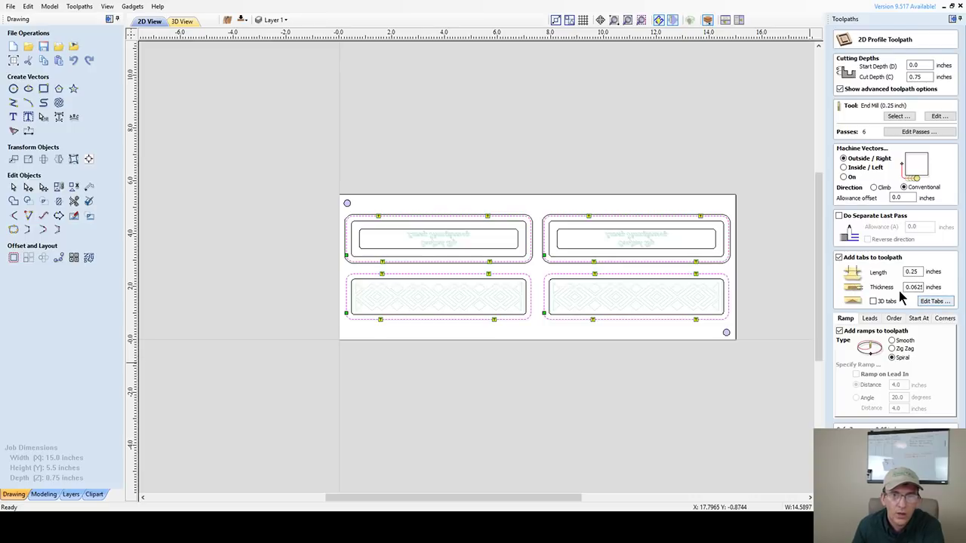
double_click(926, 76)
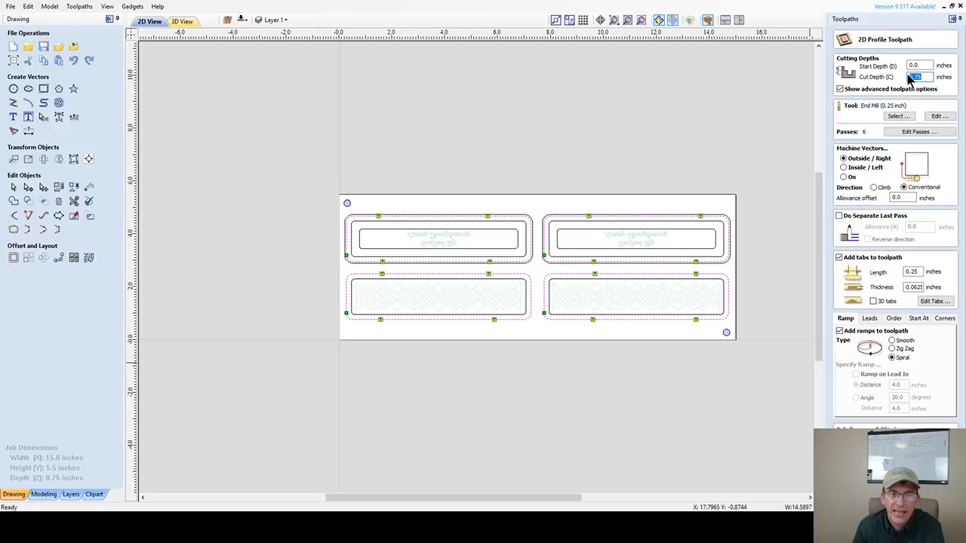
click(918, 76)
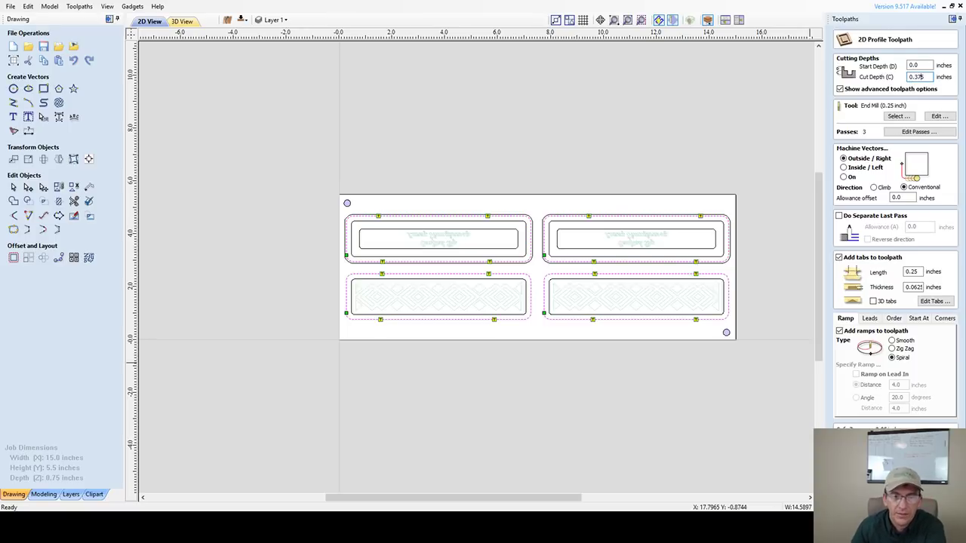
key(Return)
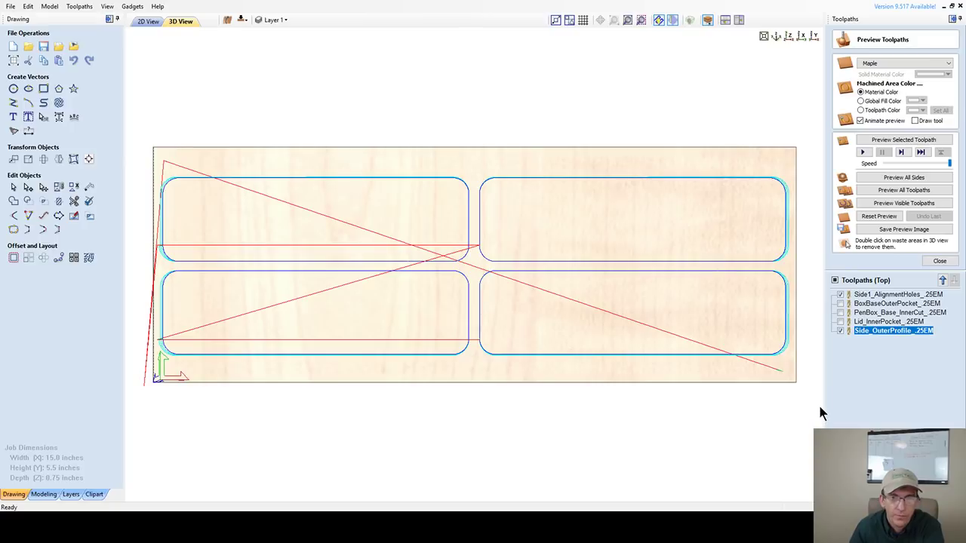
click(840, 330)
click(841, 295)
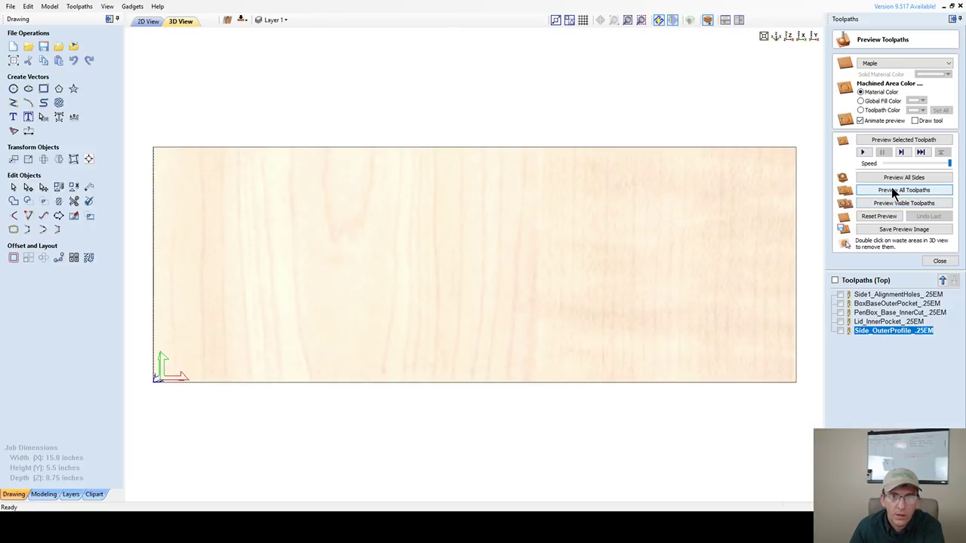
- Run Preview All Sides to simulate both sides' toolpaths on the maple board
click(891, 175)
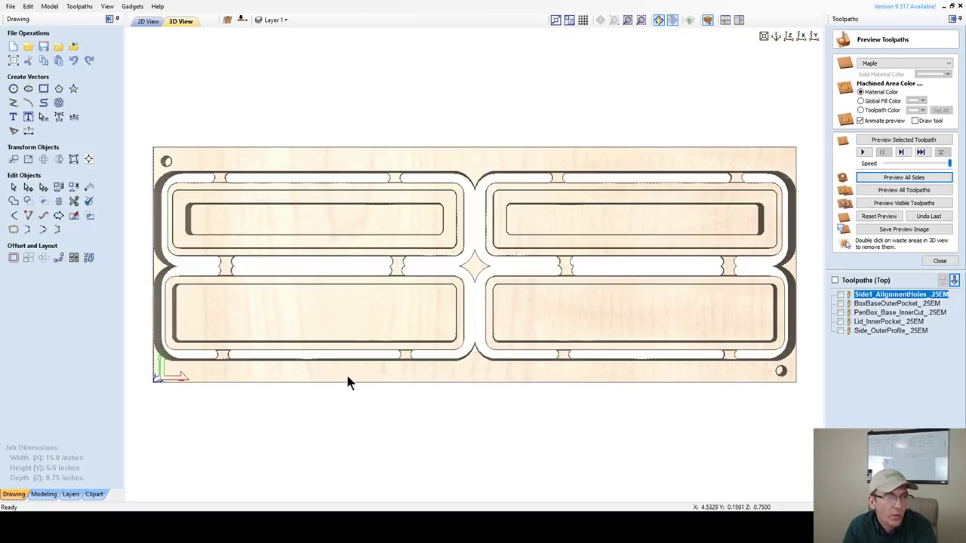
- Orbit the simulated board to inspect its pockets in perspective
drag(347, 382, 354, 240)
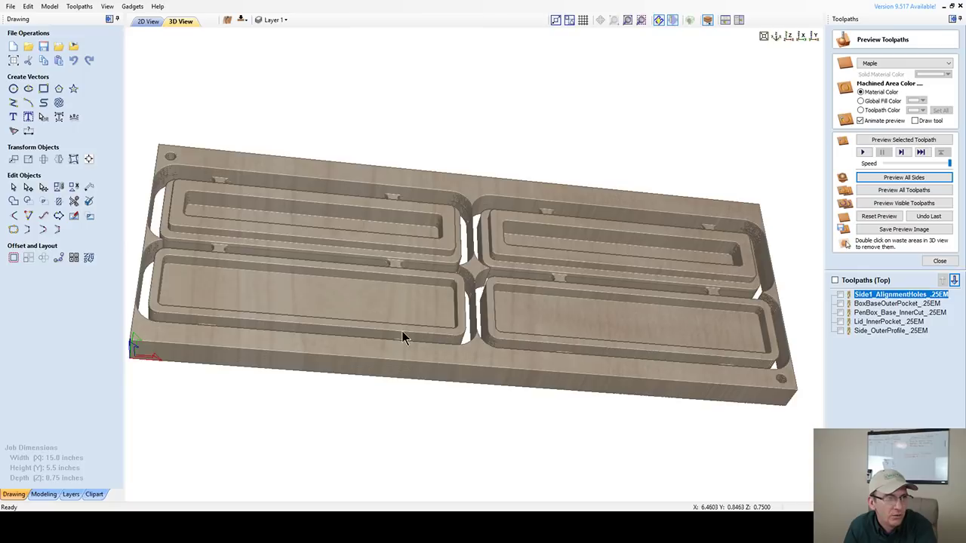
scroll(401, 331, up, 1)
drag(385, 333, 218, 212)
drag(442, 209, 565, 369)
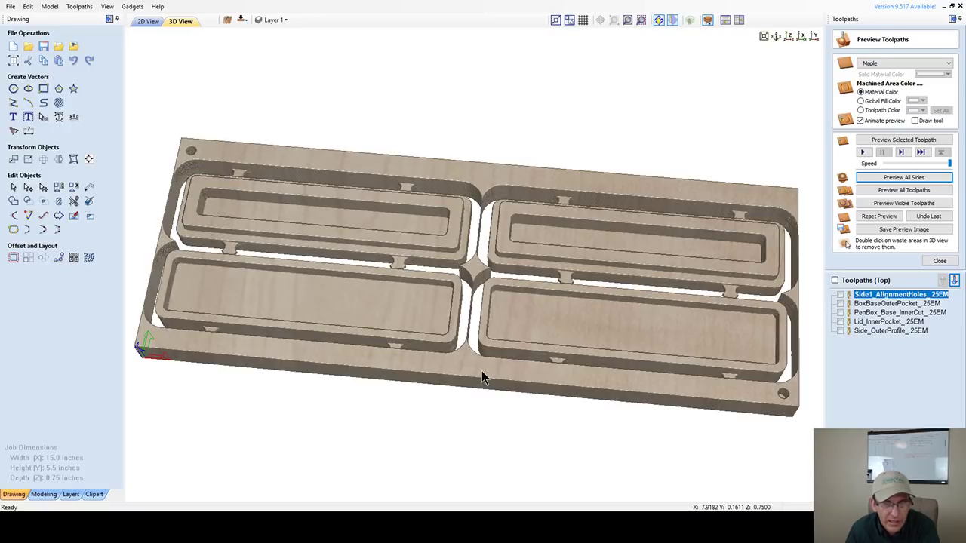
- Flip to the board's other side and orbit to inspect the diamond lid pattern and inscription
click(243, 23)
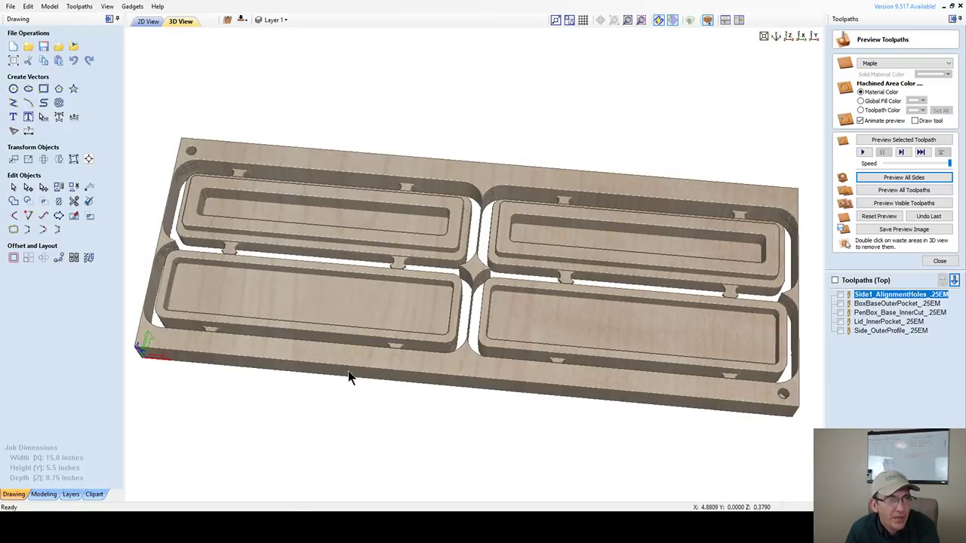
drag(351, 368, 515, 344)
drag(596, 327, 575, 350)
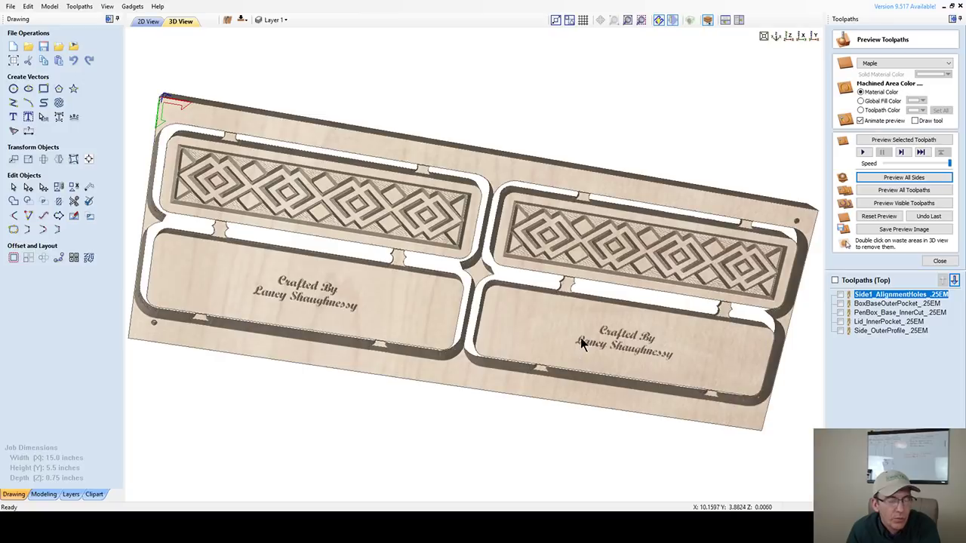
drag(611, 245, 621, 235)
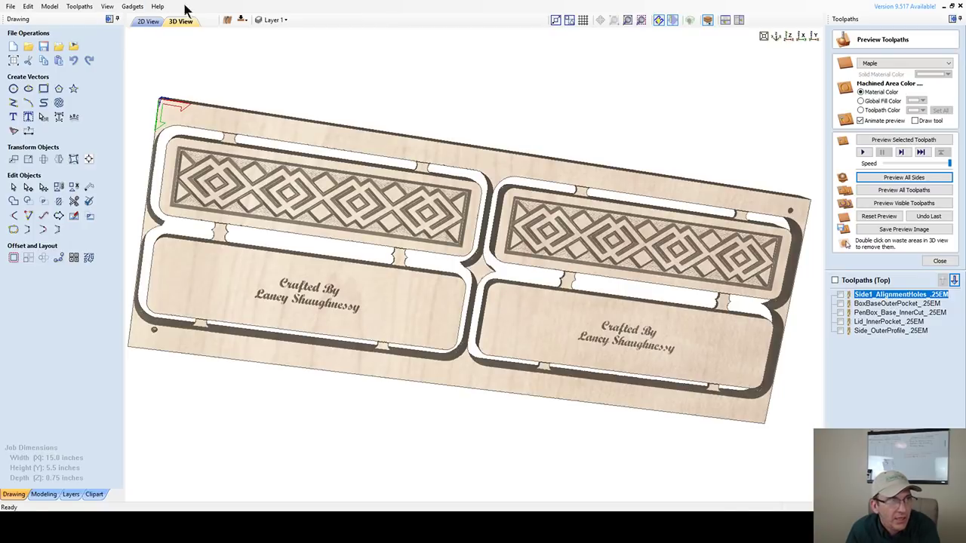
- Show the bottom-side toolpaths and rotate the board edge-on to view its front face
click(242, 20)
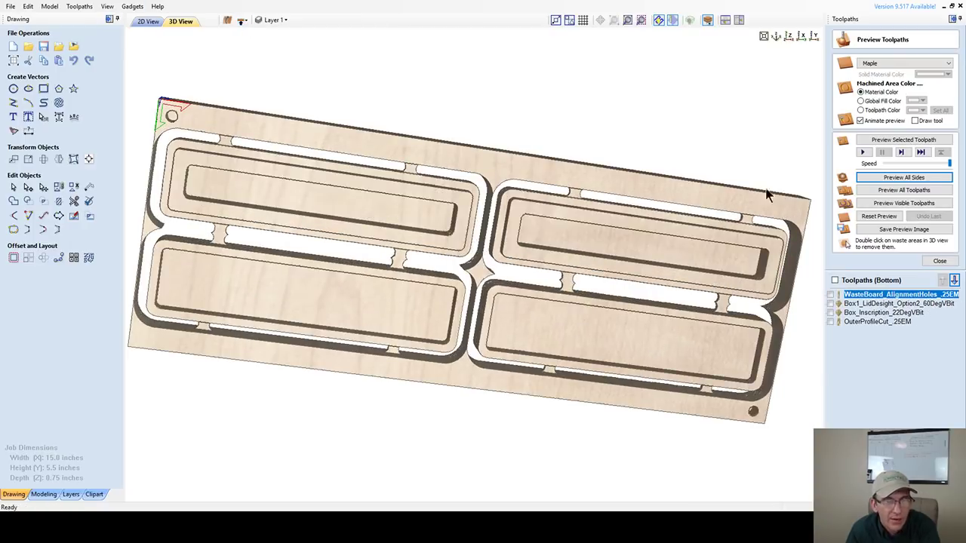
drag(620, 182, 588, 316)
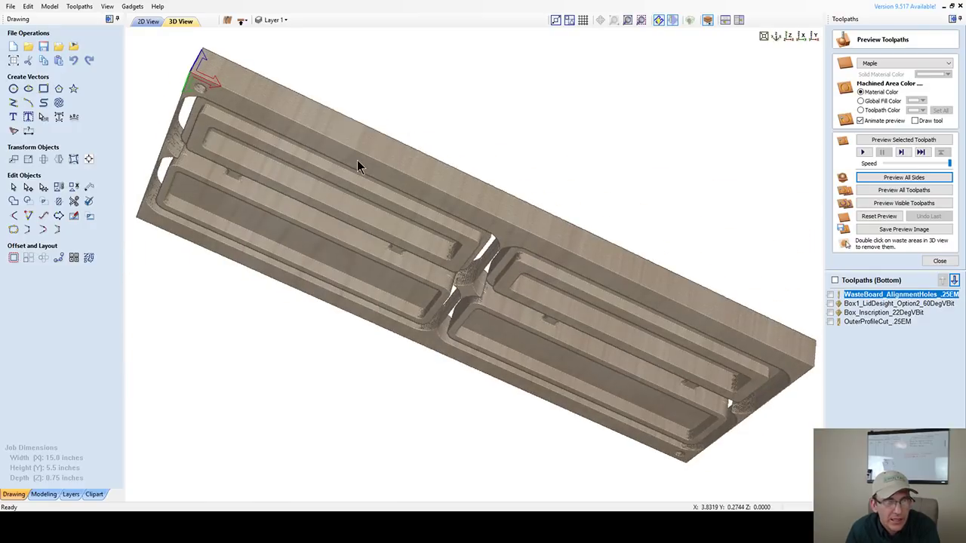
drag(357, 160, 608, 375)
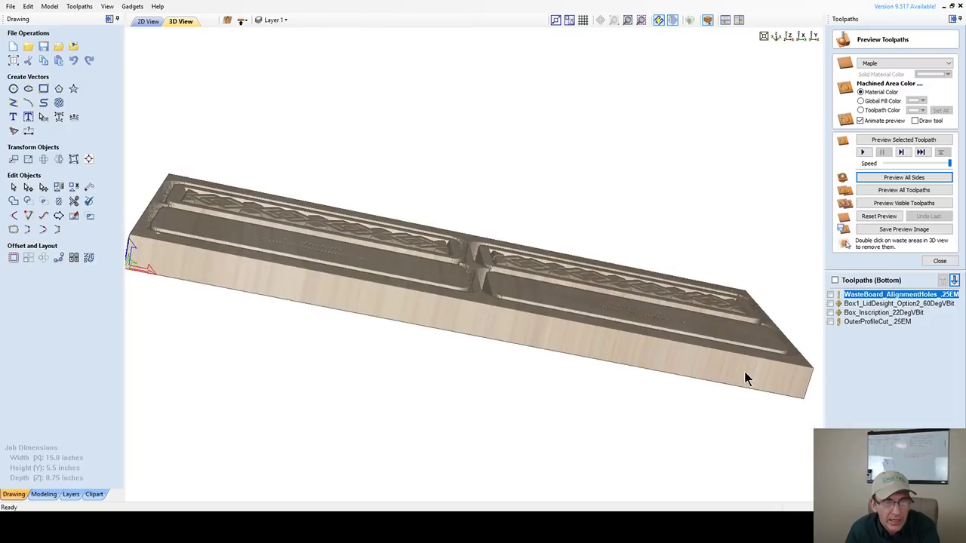
drag(745, 379, 399, 222)
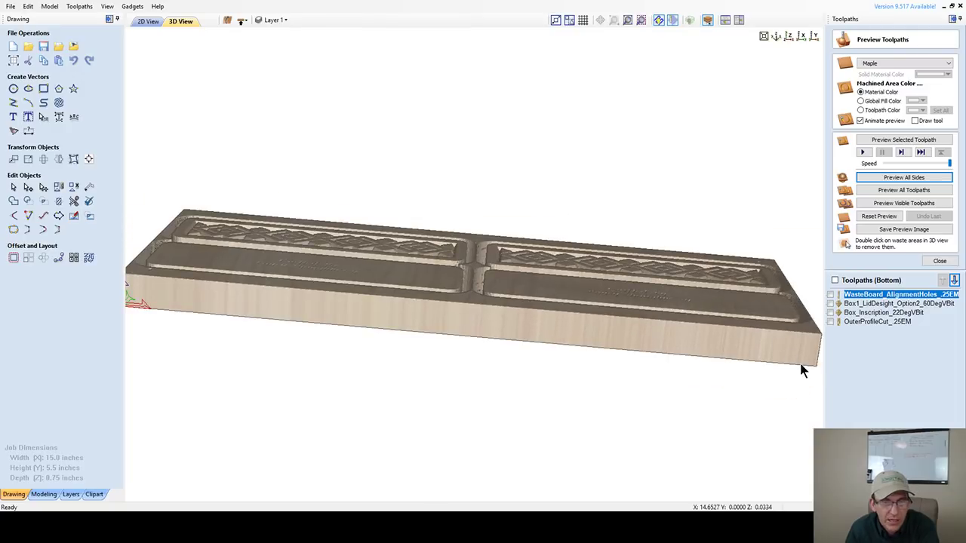
drag(805, 371, 815, 319)
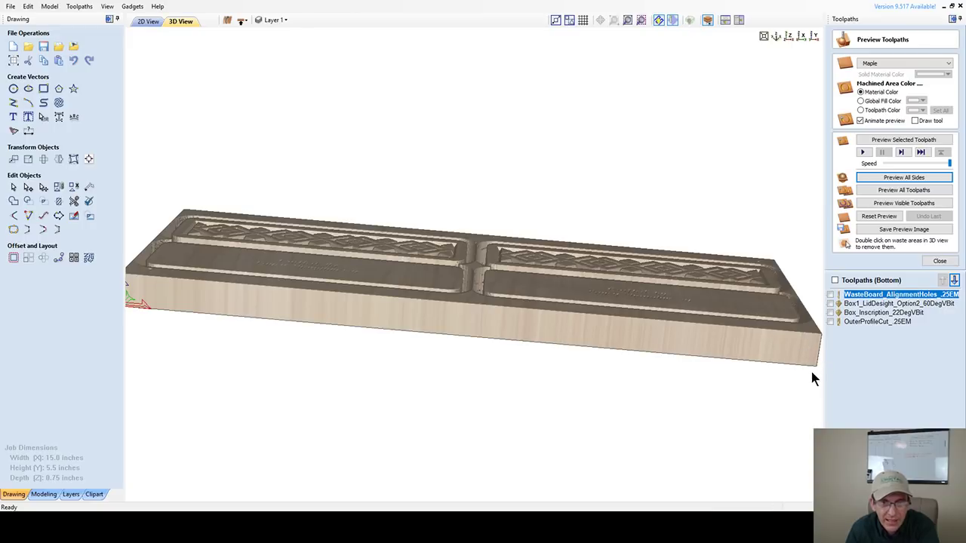
- Review the WasteBoard alignment-hole toolpath and the material setup, closing both without changes
double_click(873, 299)
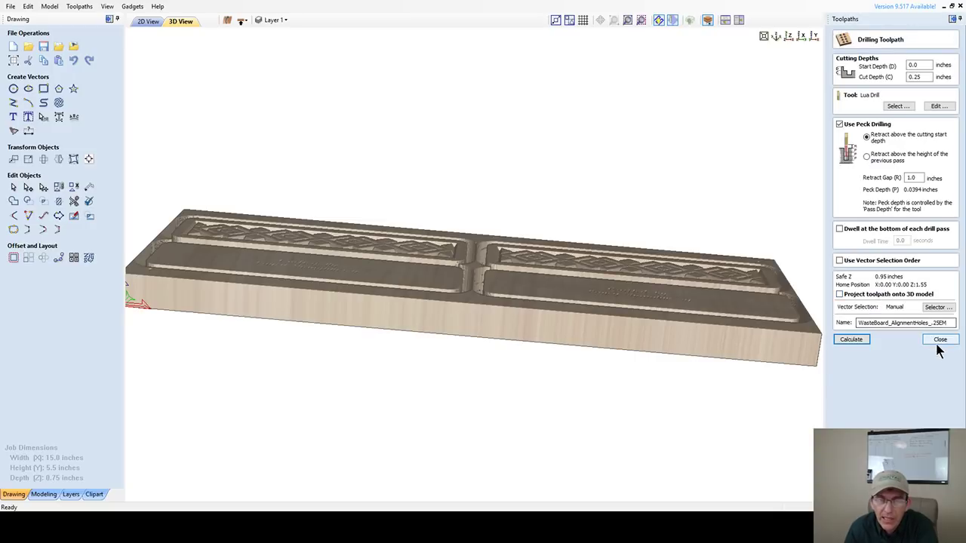
click(940, 340)
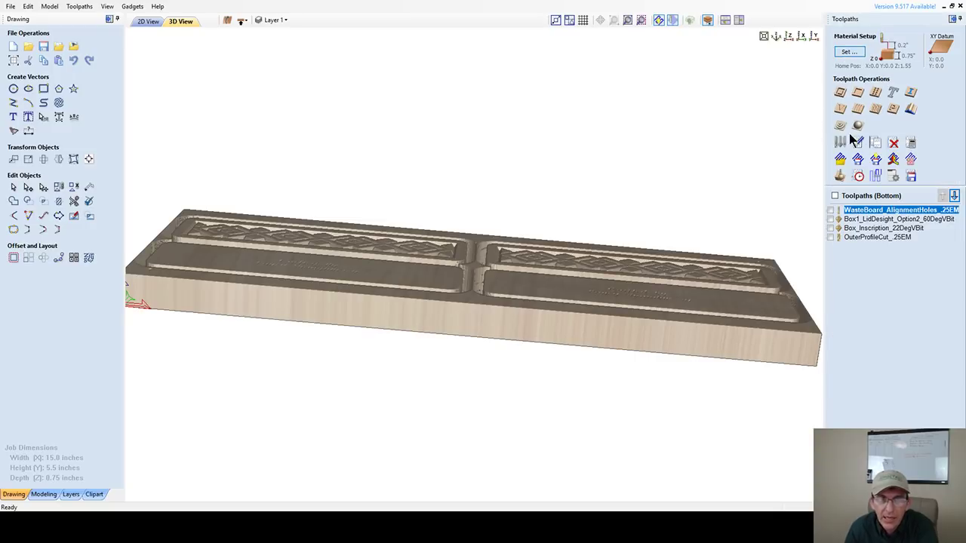
click(848, 54)
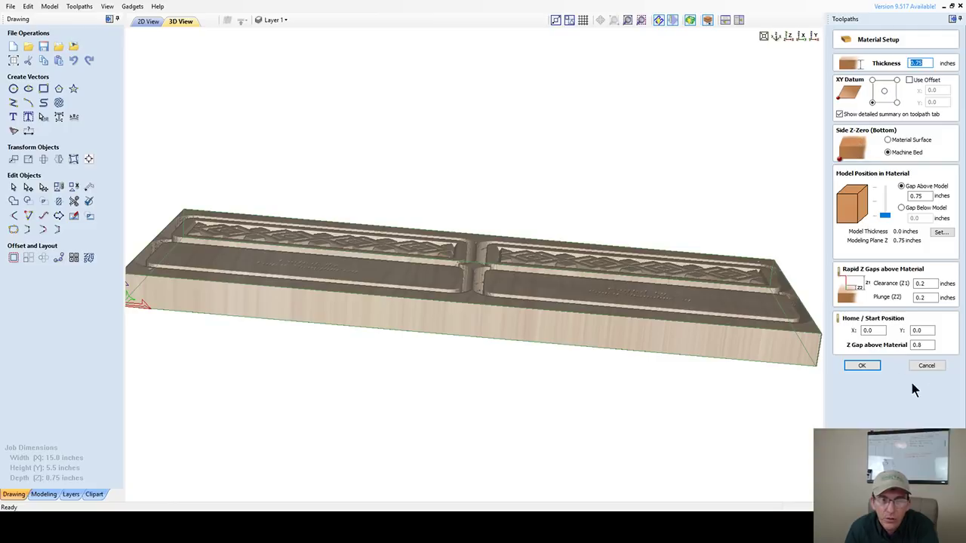
click(925, 366)
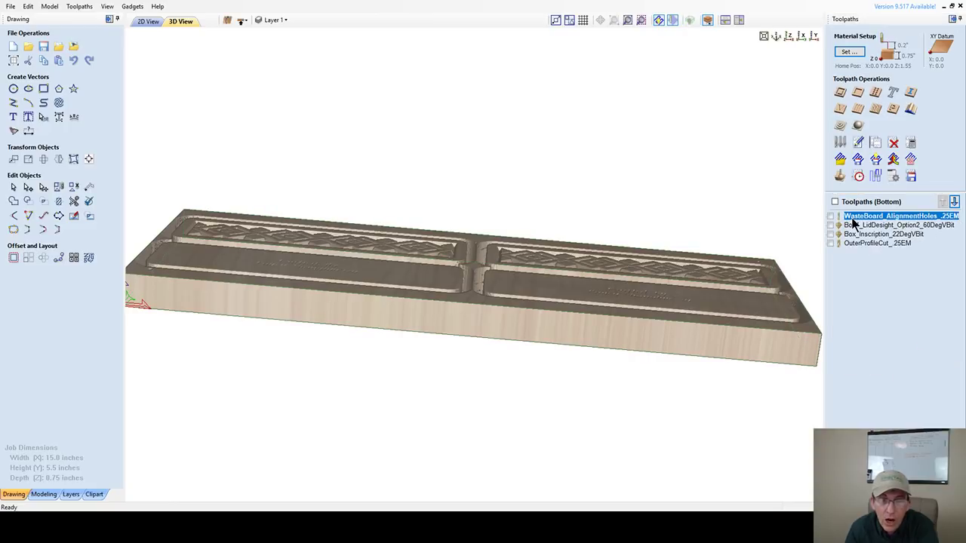
- Set the alignment-hole drilling Start Depth to 0.75, leaving Cut Depth at 0.25
double_click(852, 219)
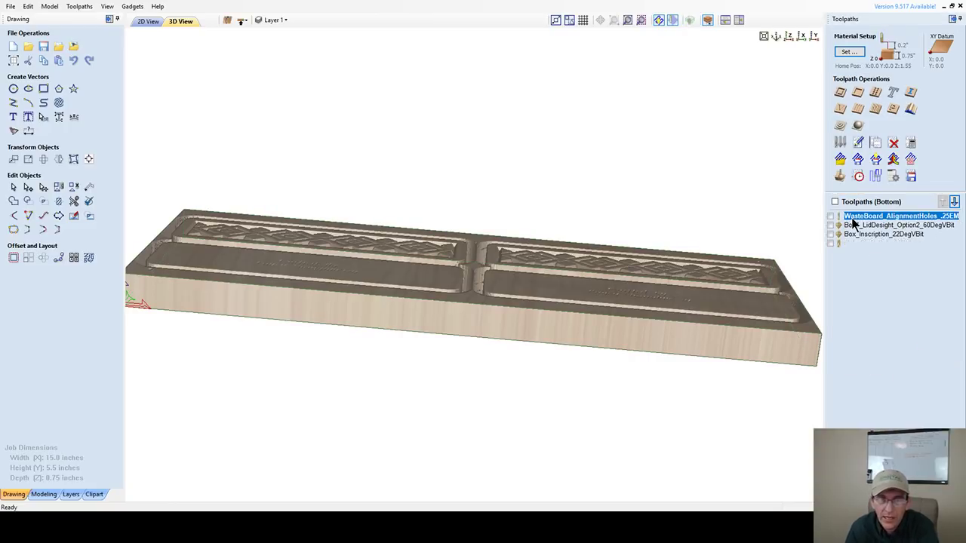
click(915, 65)
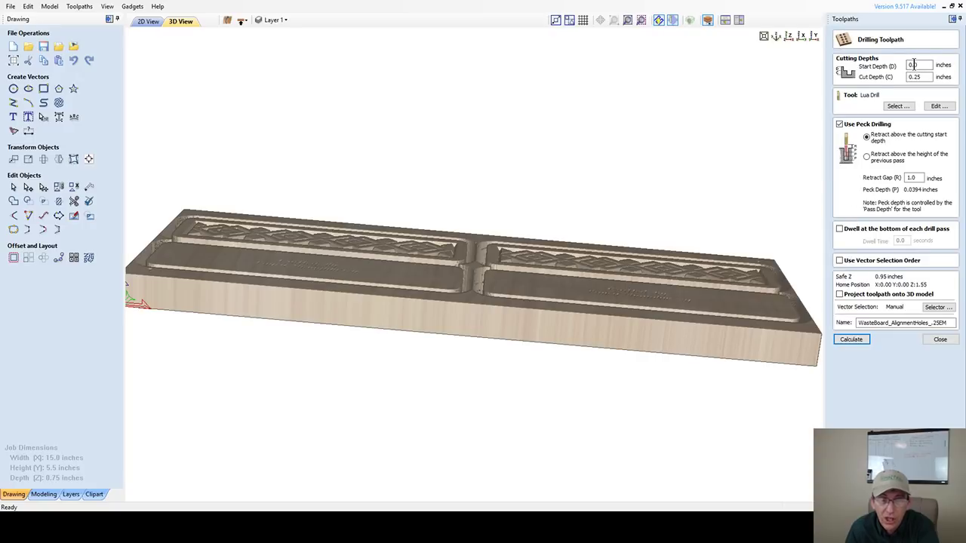
double_click(915, 65)
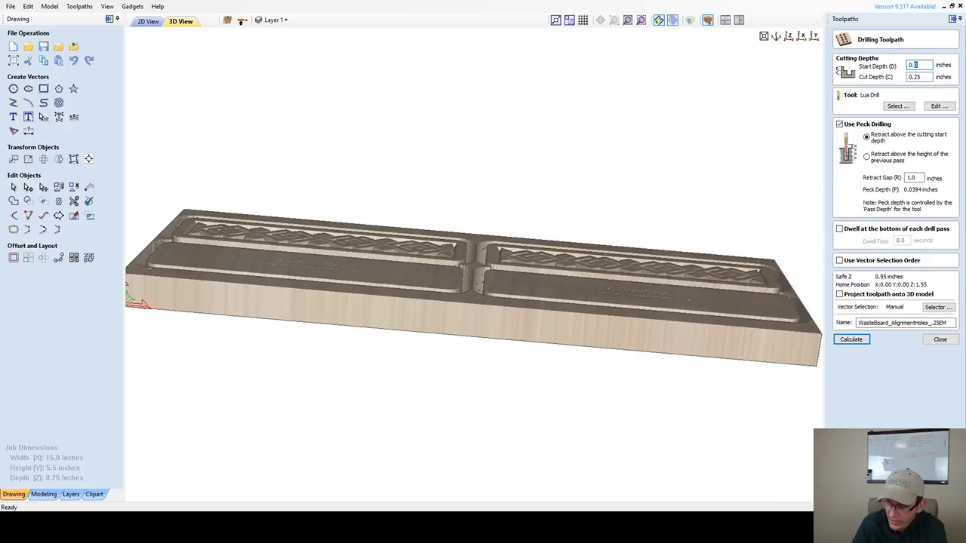
text(0.75)
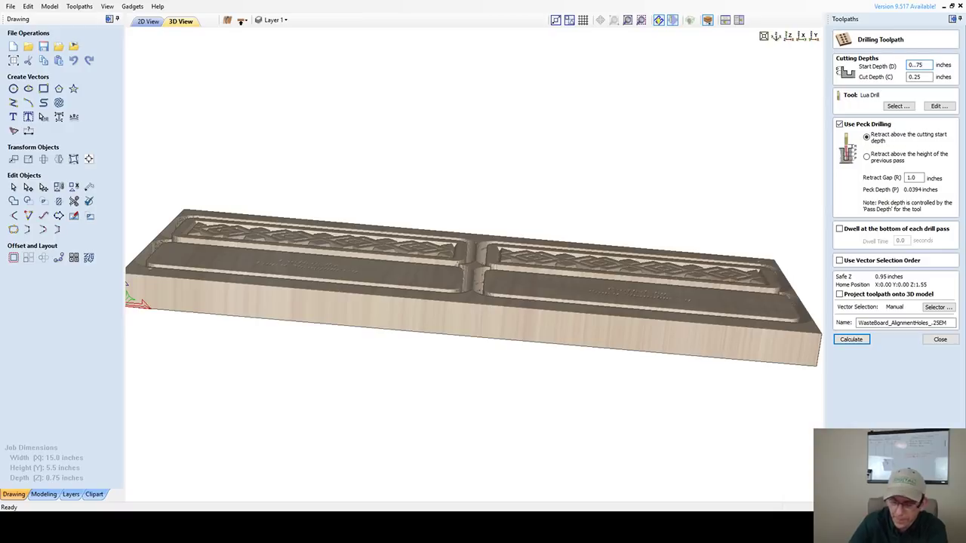
key(BackSpace)
key(BackSpace)
text(75)
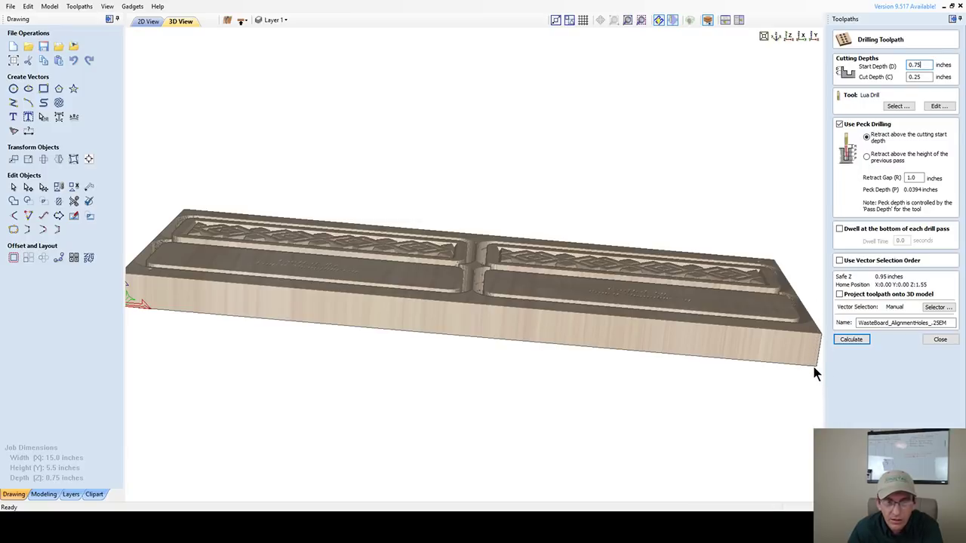
key(Tab)
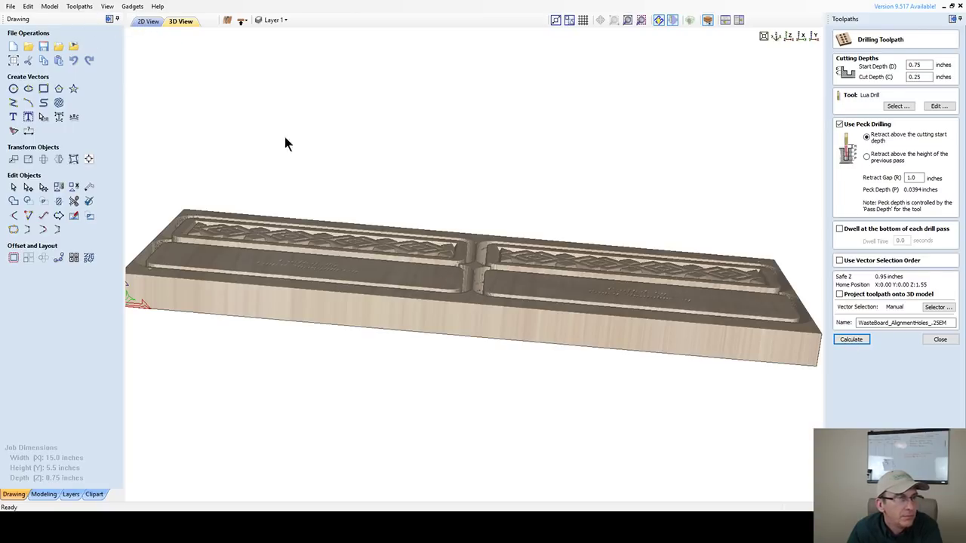
- Select the top-right and lower-left corner circles and calculate the alignment-hole drilling toolpath
click(146, 21)
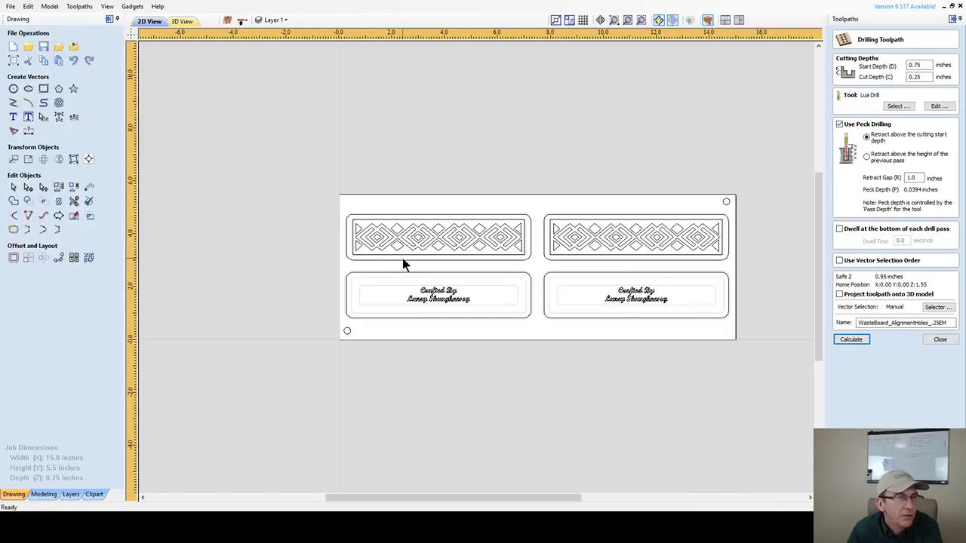
drag(708, 193, 746, 208)
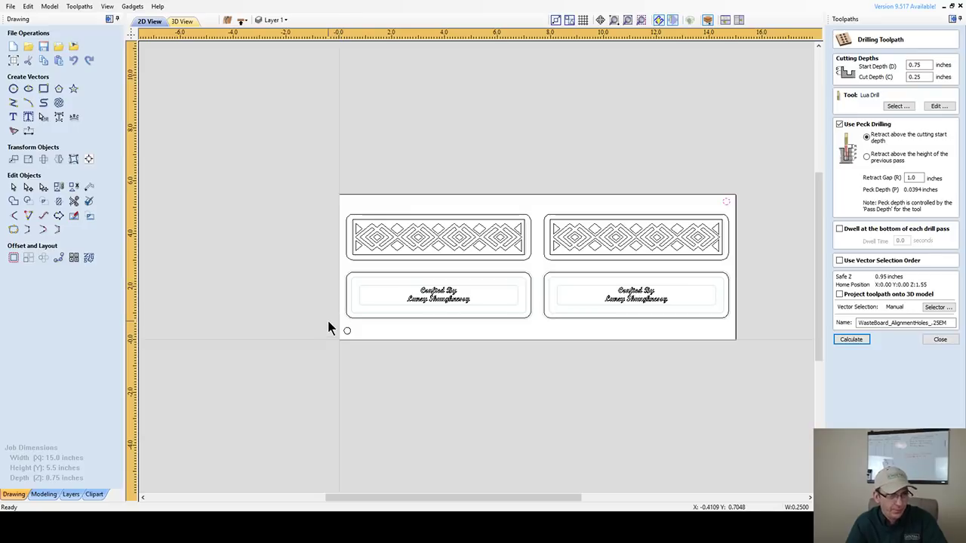
shift+drag(330, 327, 399, 349)
click(851, 340)
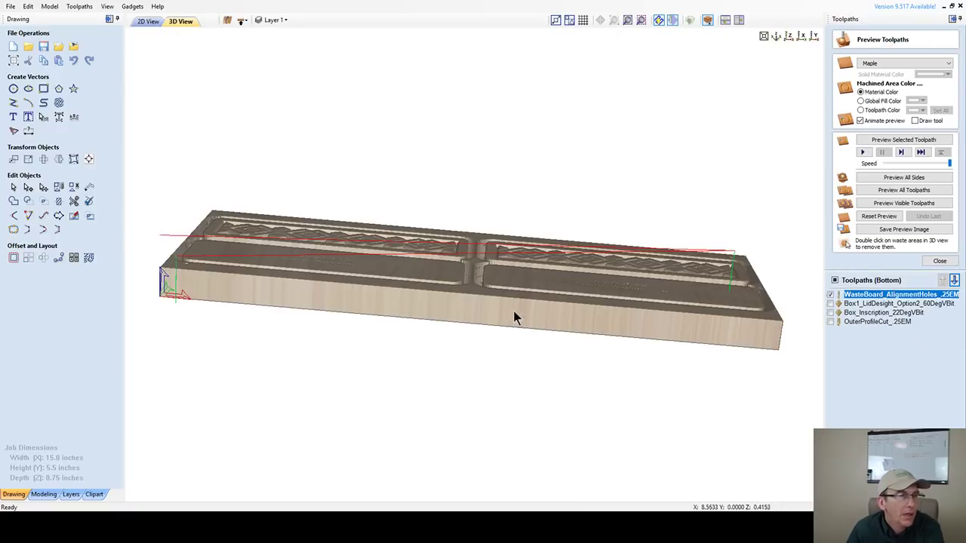
- Hide the WasteBoard toolpath lines and inspect the machined board in 3D, then return to 2D
click(830, 295)
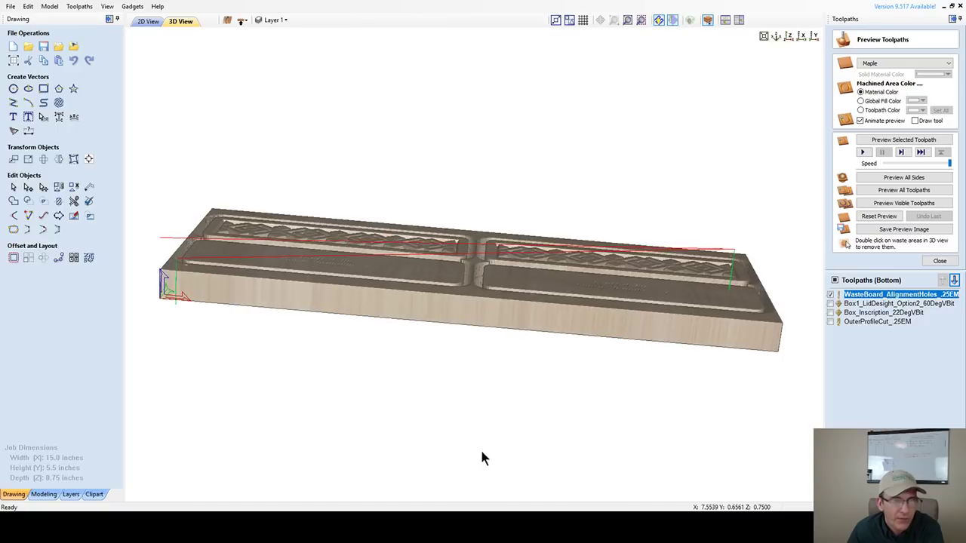
click(830, 295)
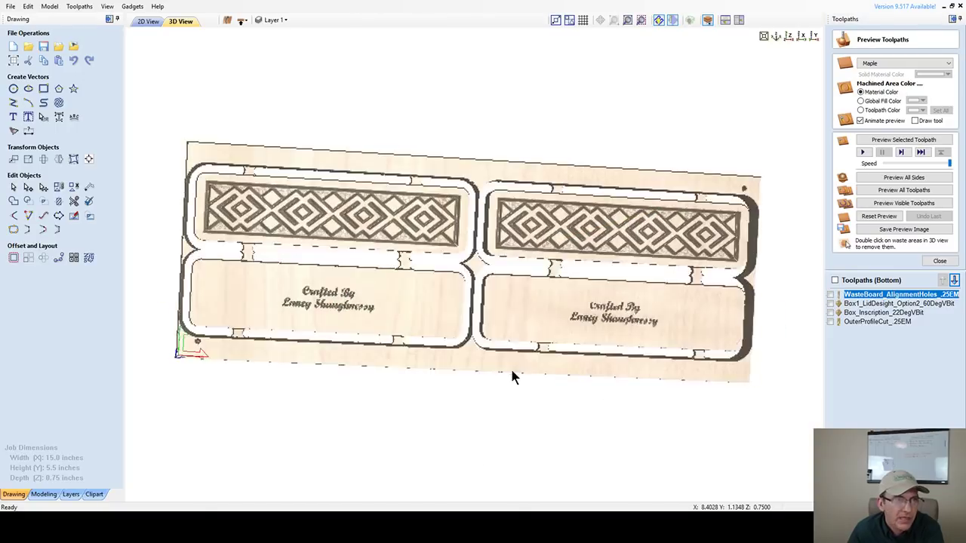
drag(499, 340, 547, 210)
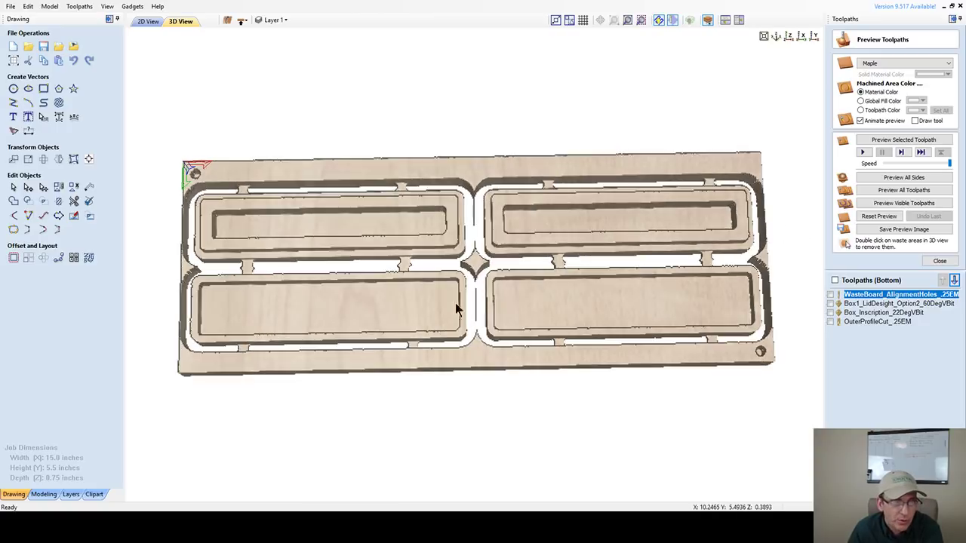
mouse_move(455, 302)
mouse_down()
mouse_move(445, 96)
mouse_move(466, 231)
mouse_move(438, 142)
mouse_move(446, 98)
mouse_move(460, 253)
mouse_up()
drag(465, 304, 485, 483)
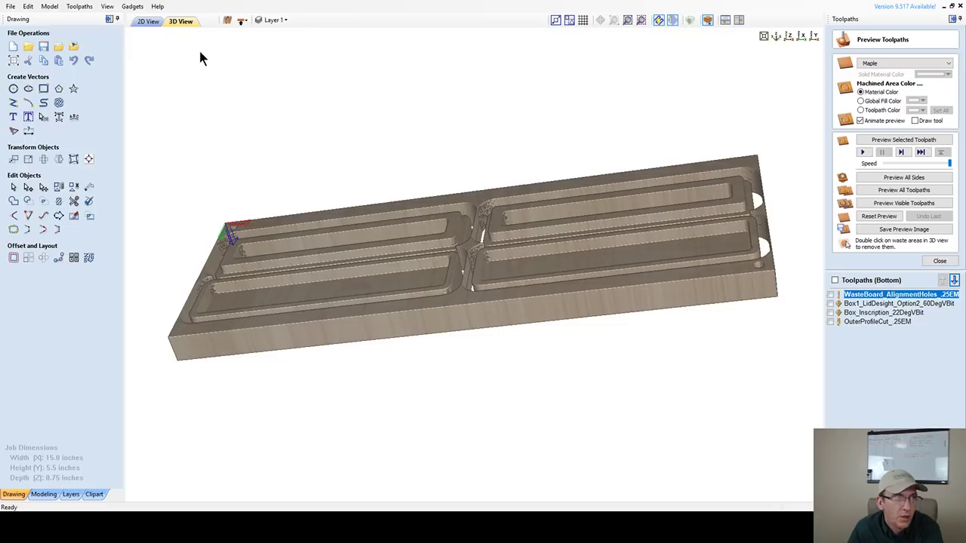
click(145, 21)
scroll(331, 216, down, 2)
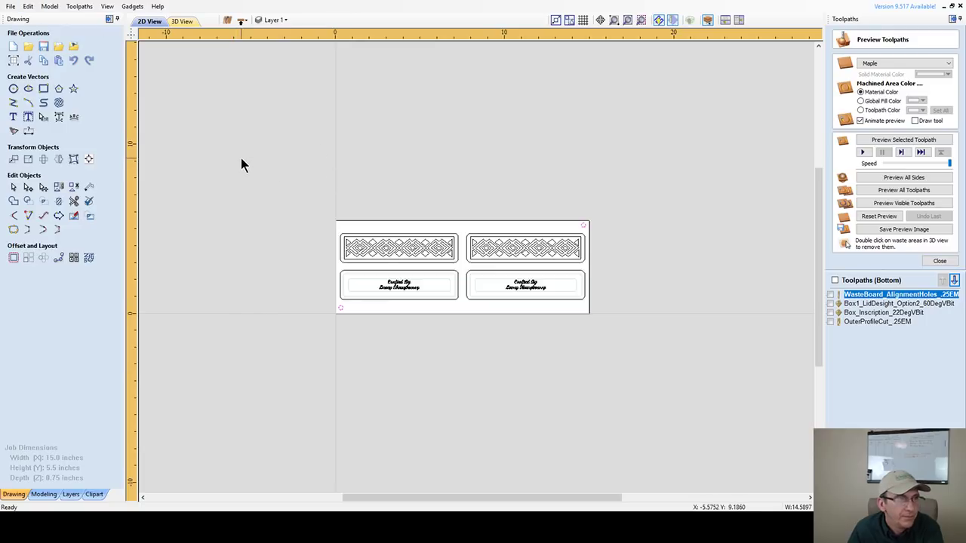
- Compare the Top and Bottom sides, then select every vector on the Bottom side and delete them
click(277, 22)
drag(270, 169, 646, 375)
click(241, 20)
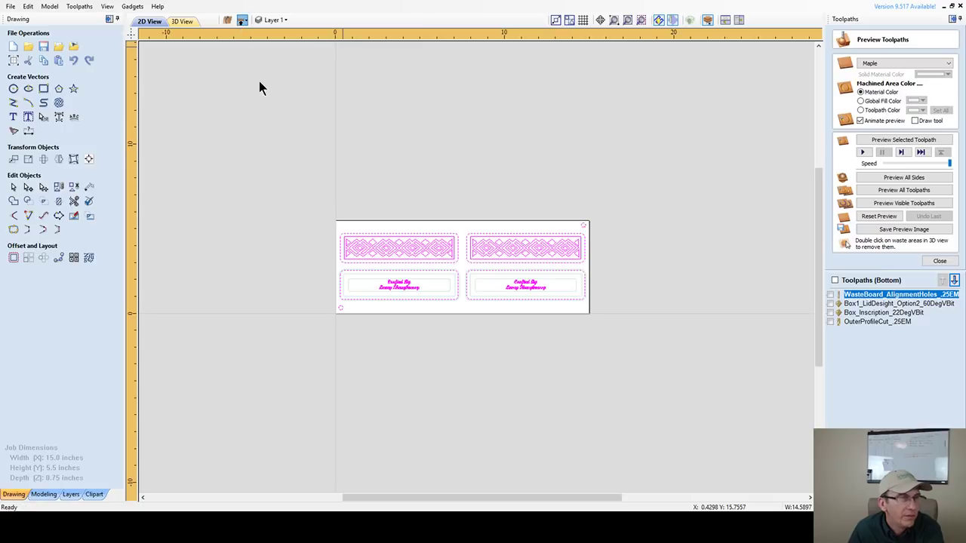
key(ctrl+a)
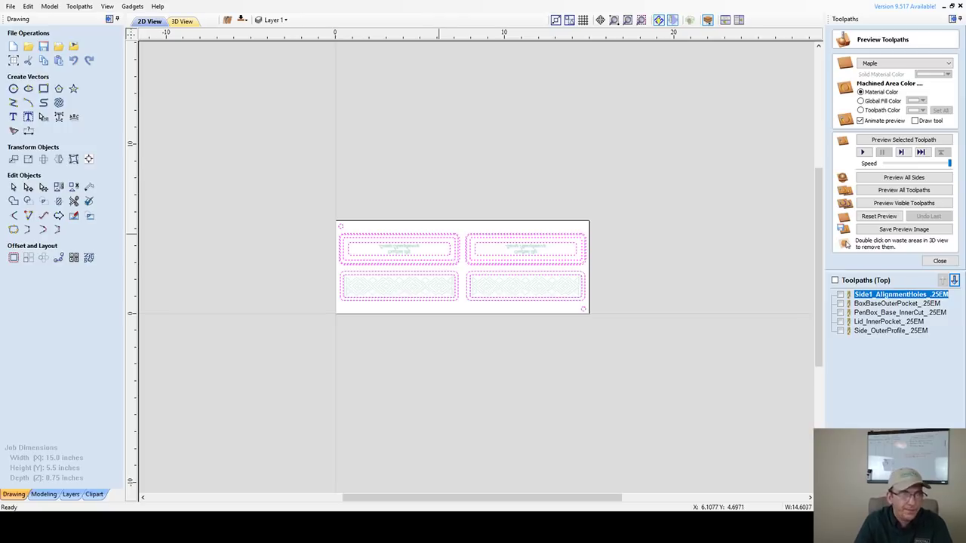
click(444, 280)
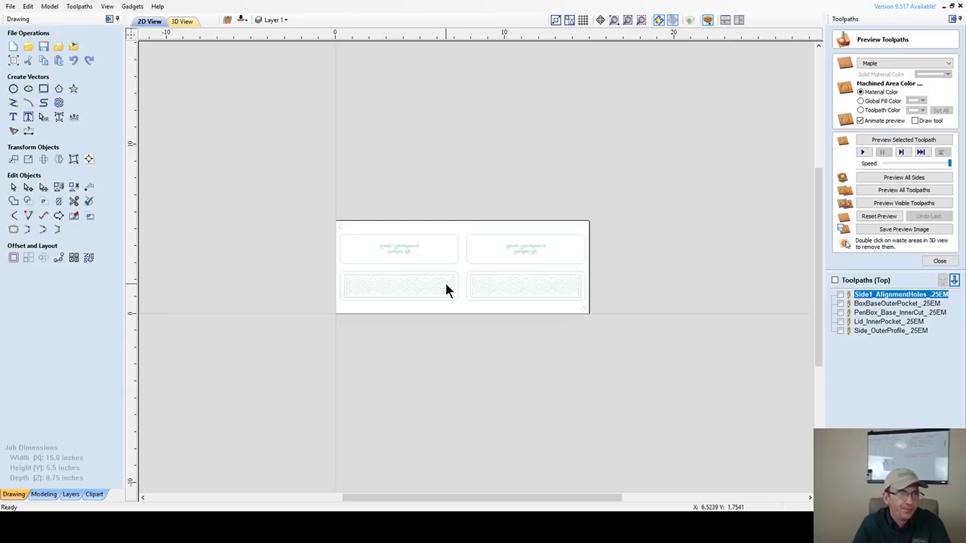
click(241, 21)
key(ctrl+a)
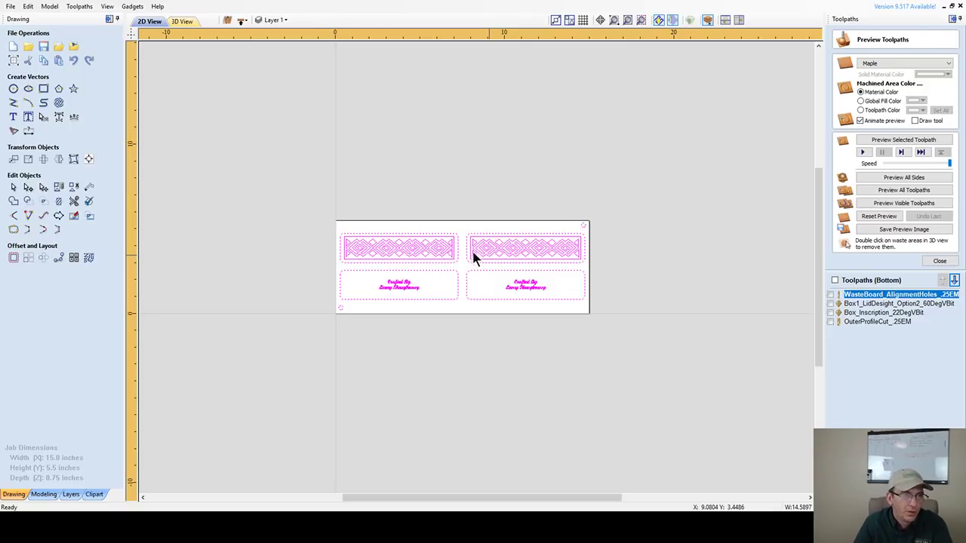
key(Delete)
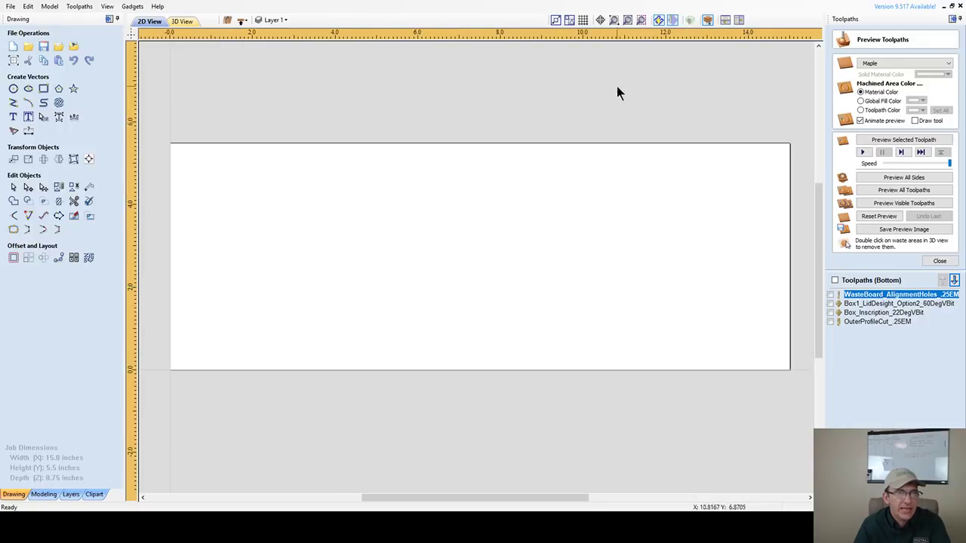
- Flip the empty 15 x 5.5-inch job to its Top side and save the job file
scroll(458, 286, down, 2)
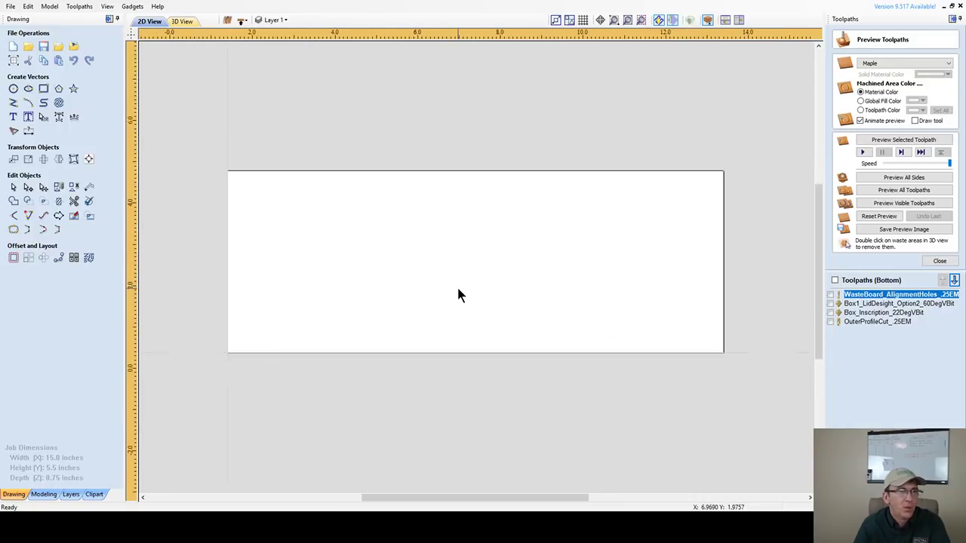
scroll(458, 289, up, 1)
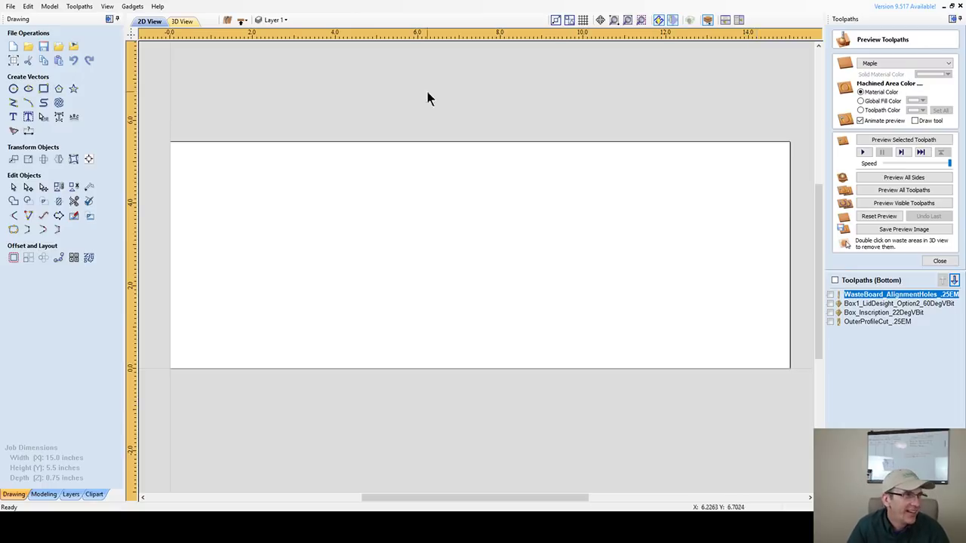
click(241, 20)
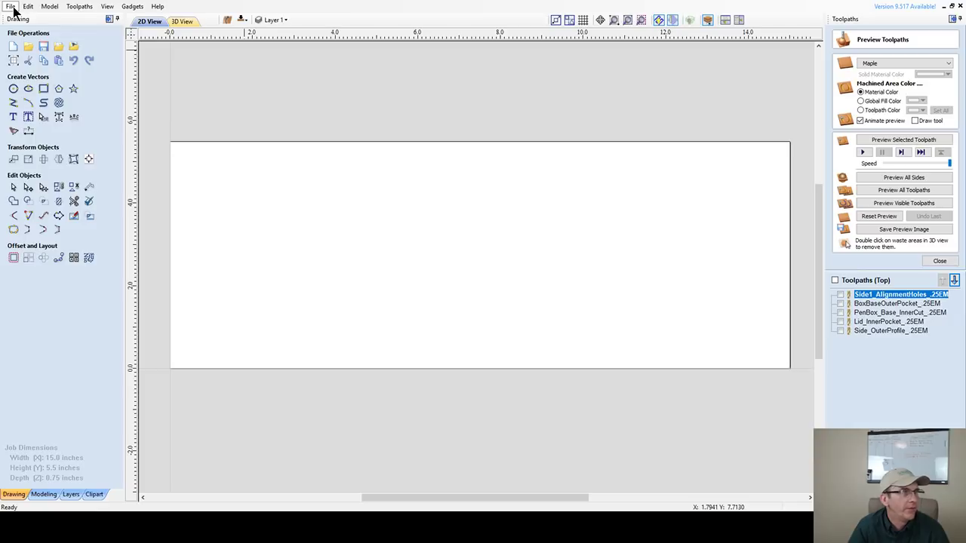
click(42, 46)
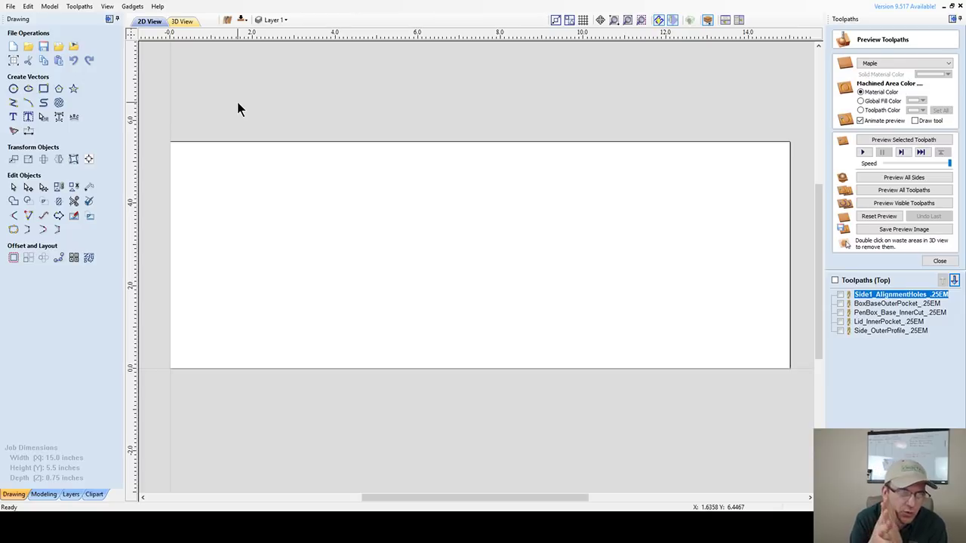
scroll(283, 238, down, 2)
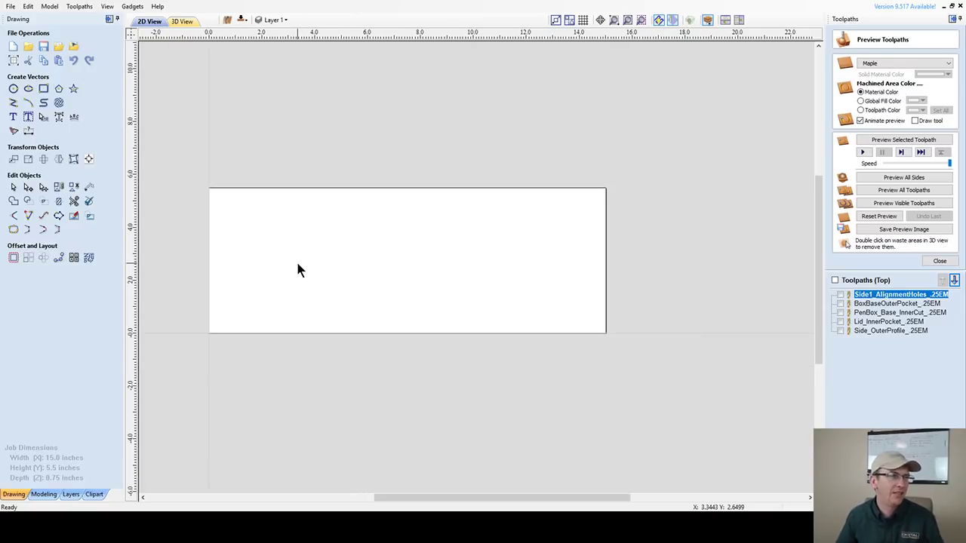
- Draw a 3-inch-diameter circle centred near X 2.393, Y 2.75
click(13, 89)
drag(272, 258, 326, 285)
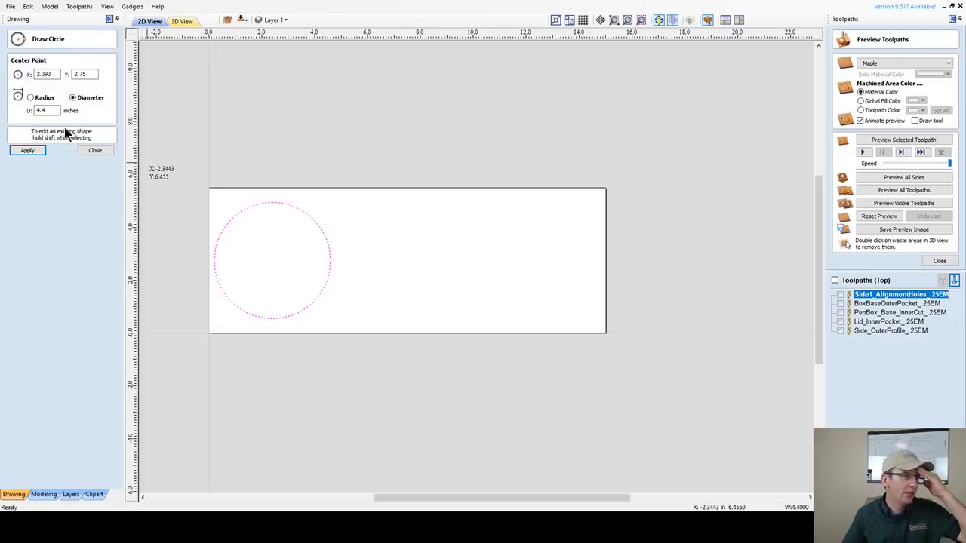
double_click(42, 110)
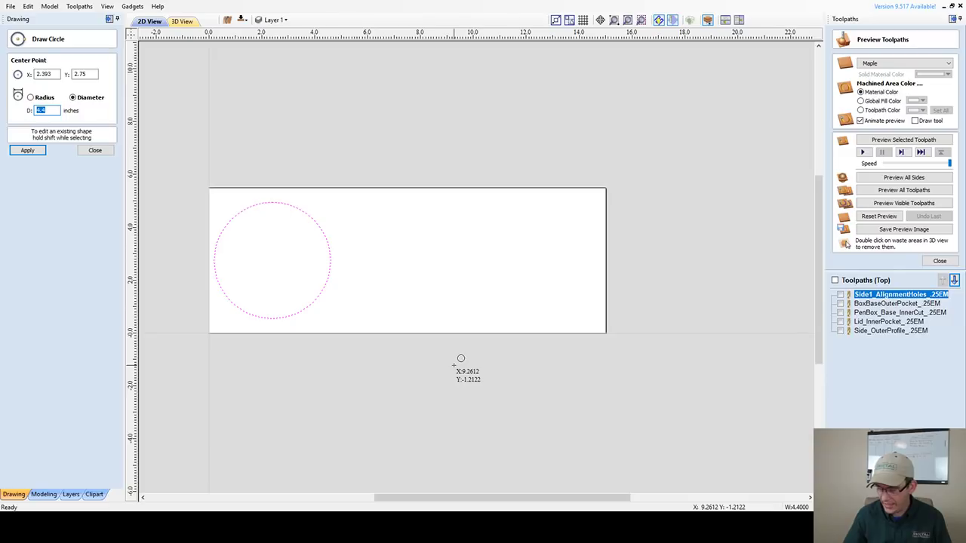
text(3)
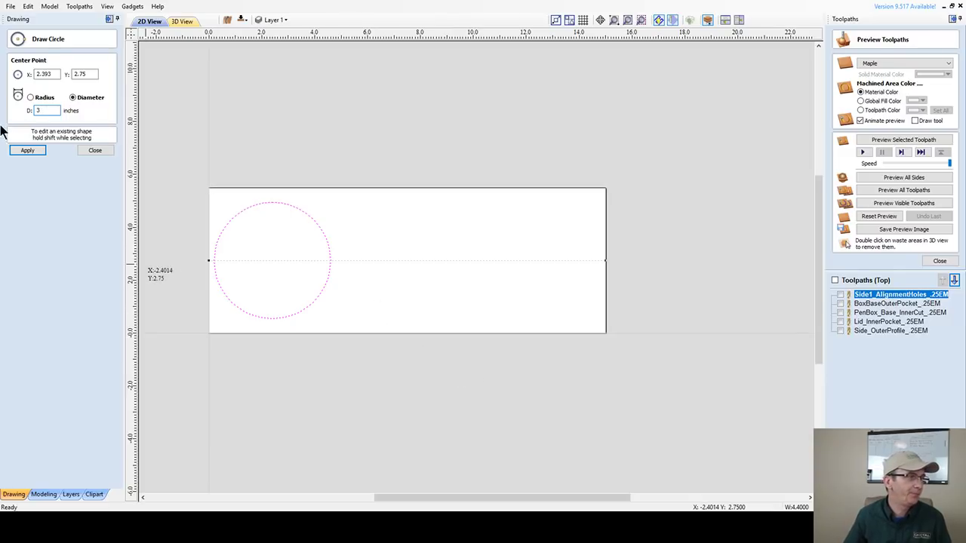
click(27, 152)
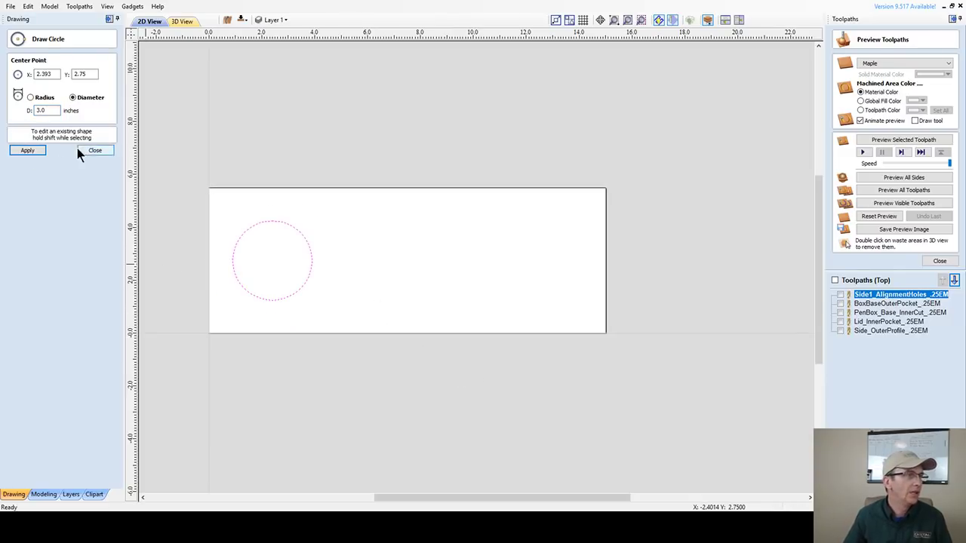
scroll(274, 259, up, 2)
scroll(261, 281, down, 2)
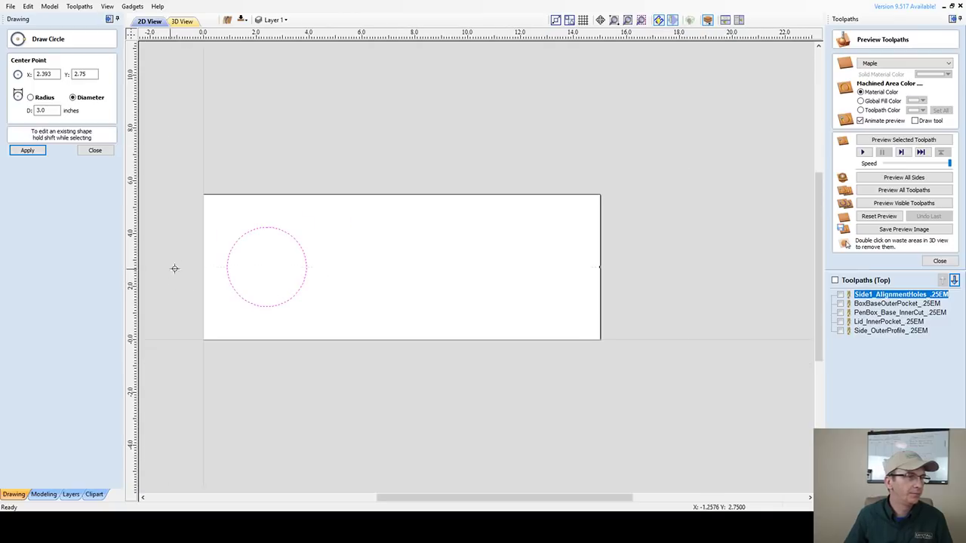
click(95, 152)
scroll(229, 246, up, 1)
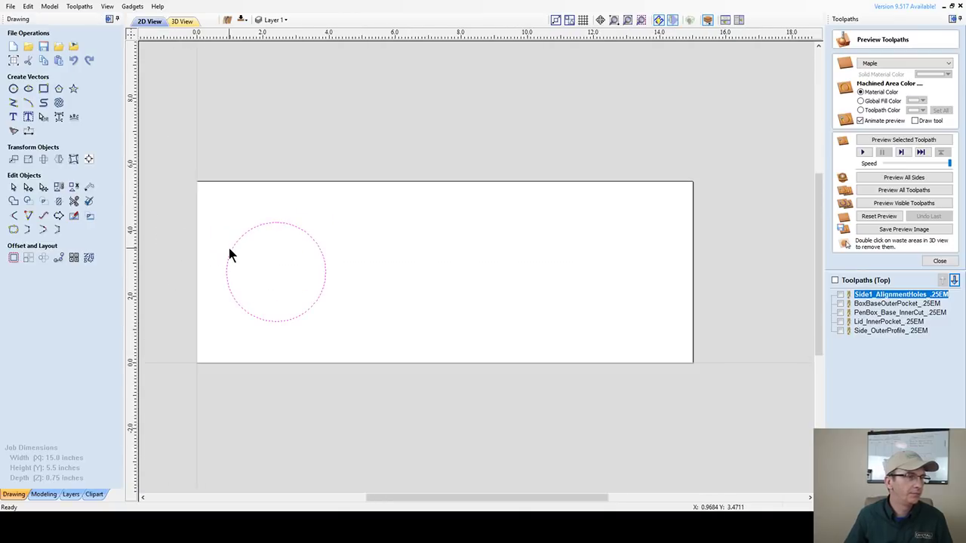
- Copy the circle toward the board's right end and centre the middle circle on the board
click(237, 241)
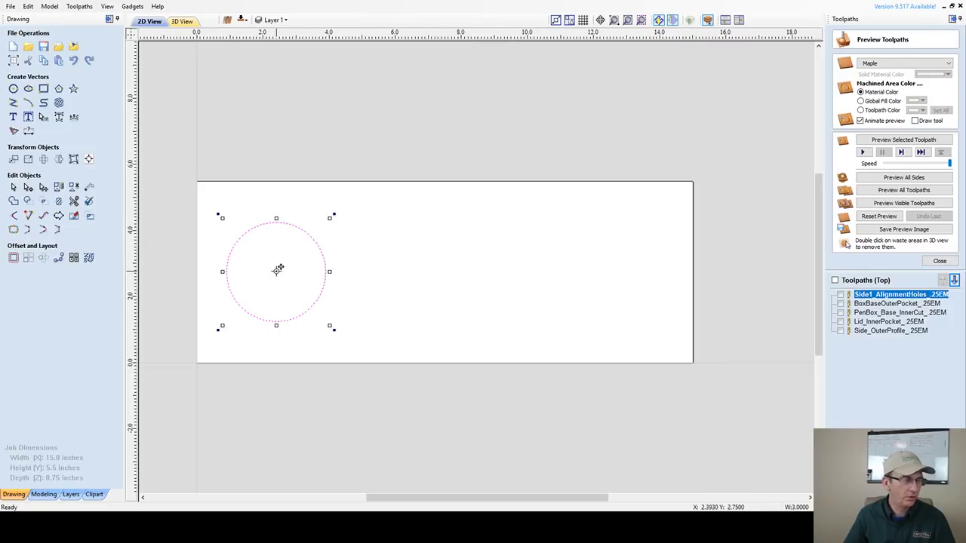
drag(277, 269, 588, 281)
scroll(399, 270, down, 3)
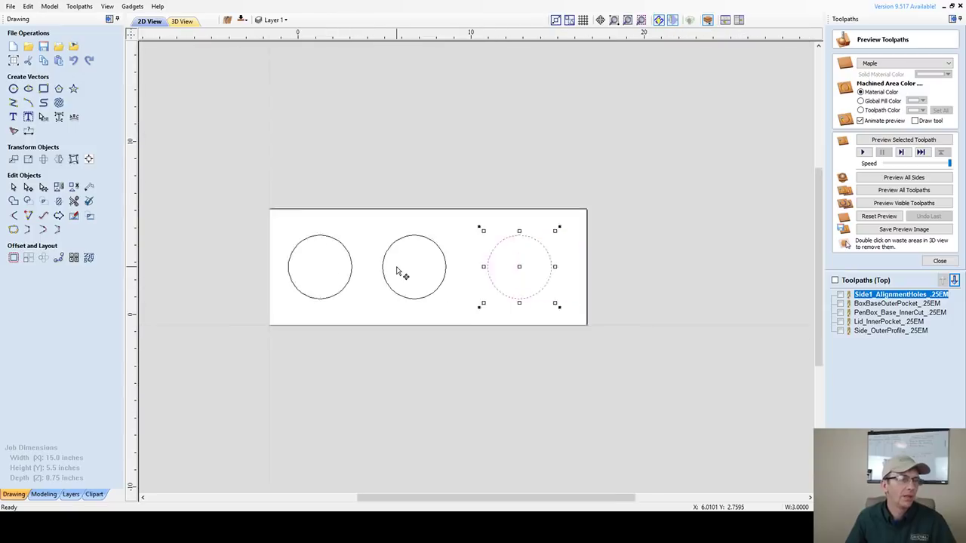
scroll(241, 255, up, 2)
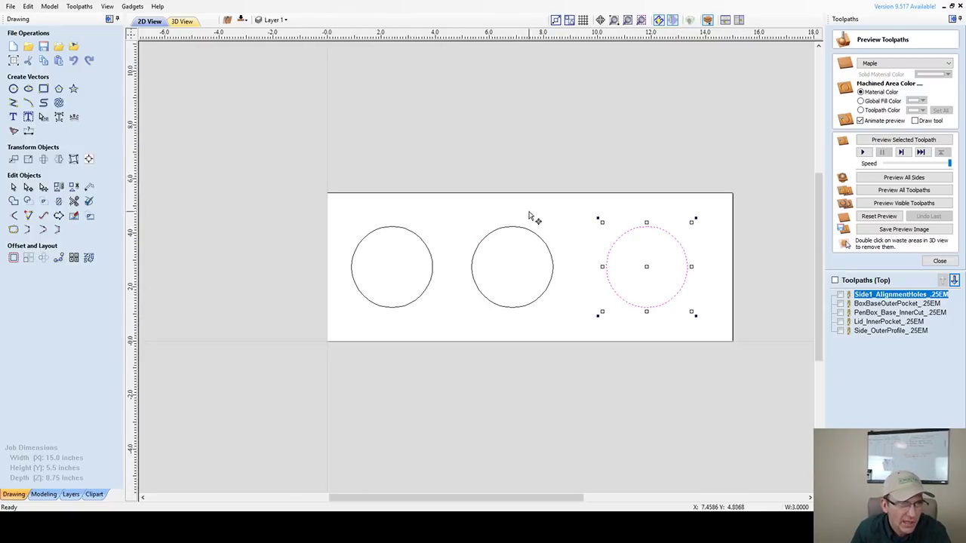
click(519, 234)
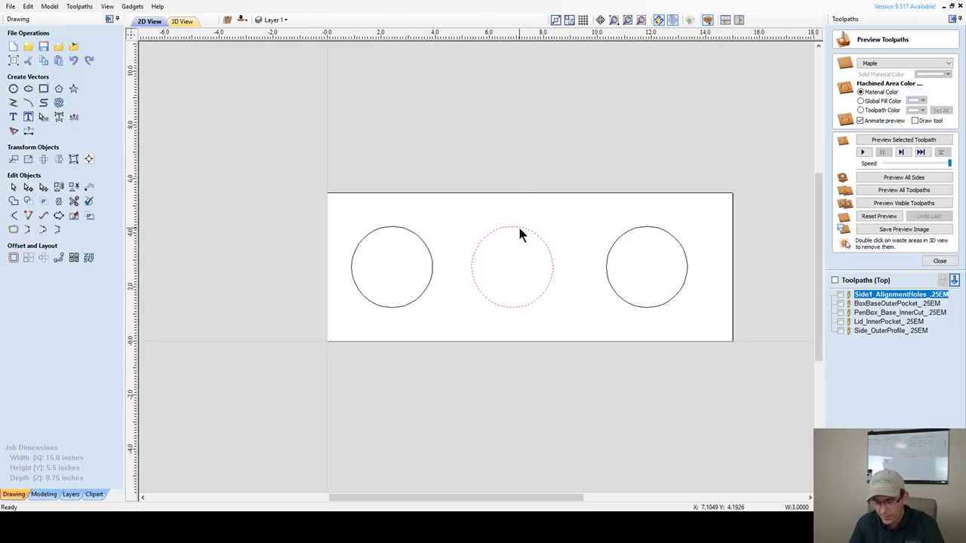
key(F9)
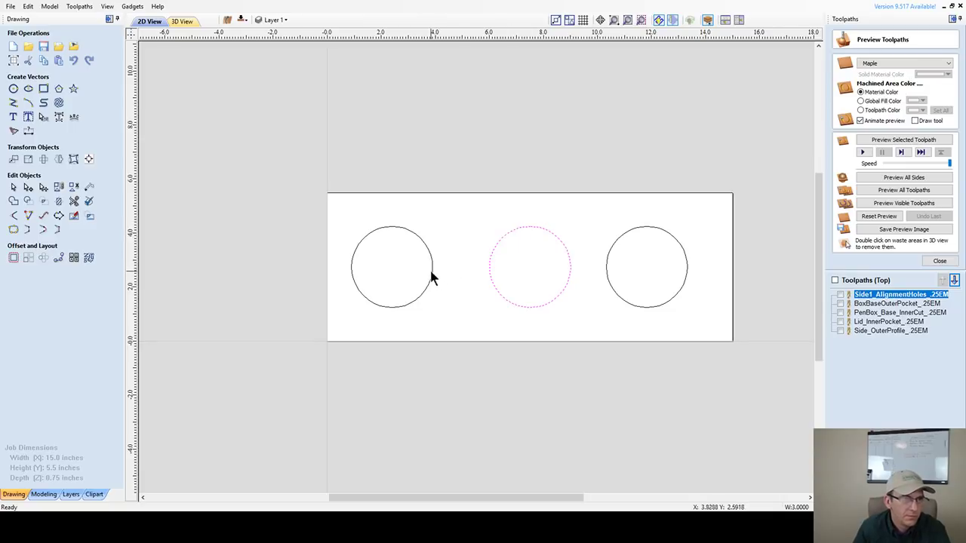
- Nudge the right and left circles slightly right, then select all three circles
click(683, 283)
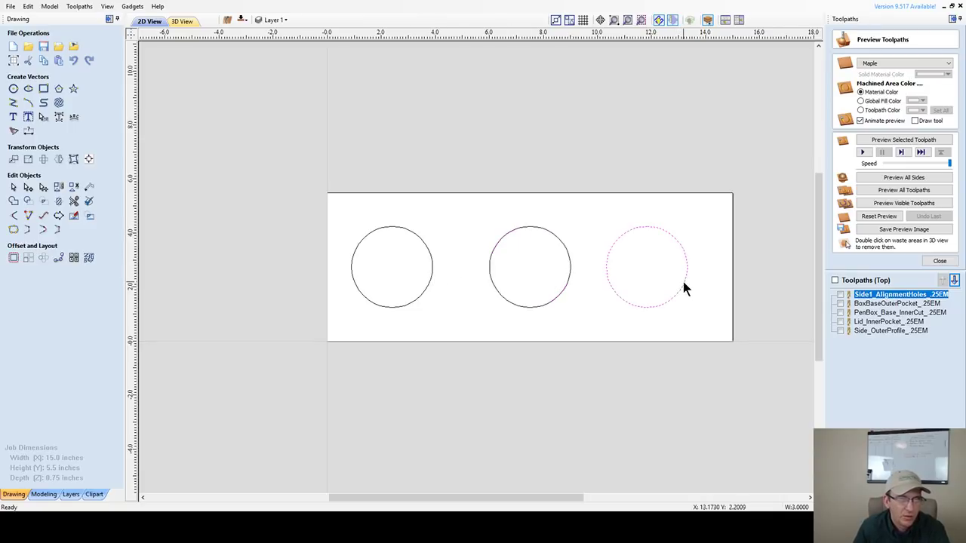
key(Right)
key(Right)
key(Right)
key(Right)
key(Right)
key(Right)
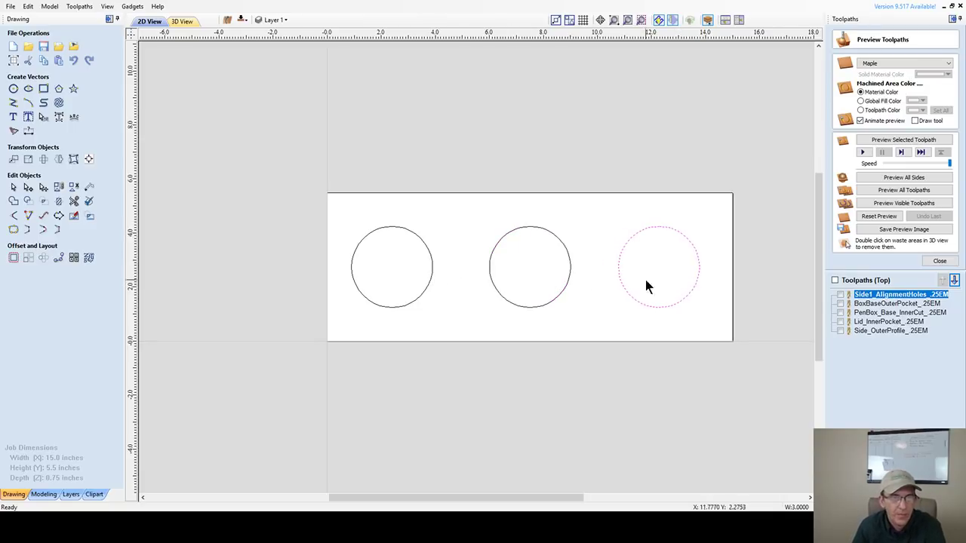
key(Right)
click(430, 276)
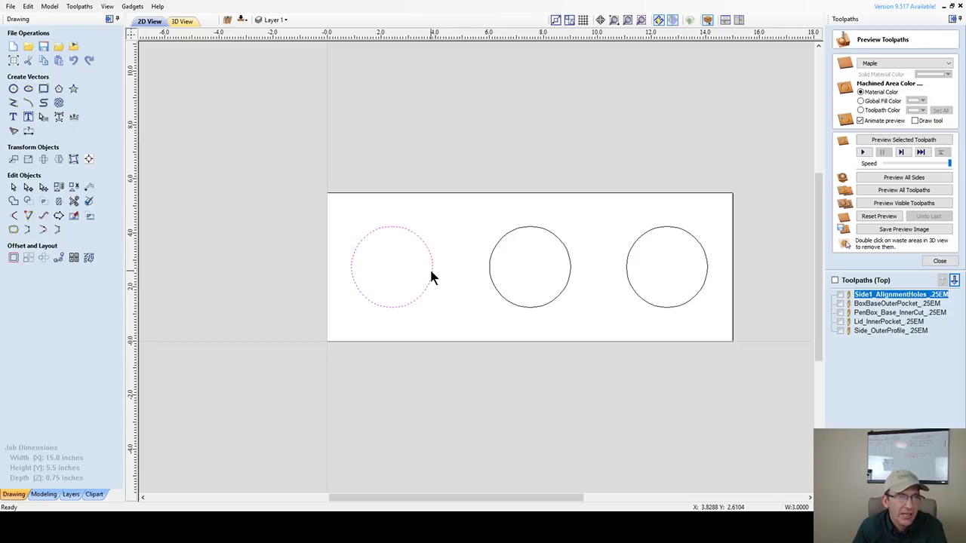
key(Right)
key(Right)
key(Right)
key(Right)
key(Right)
key(Right)
key(Right)
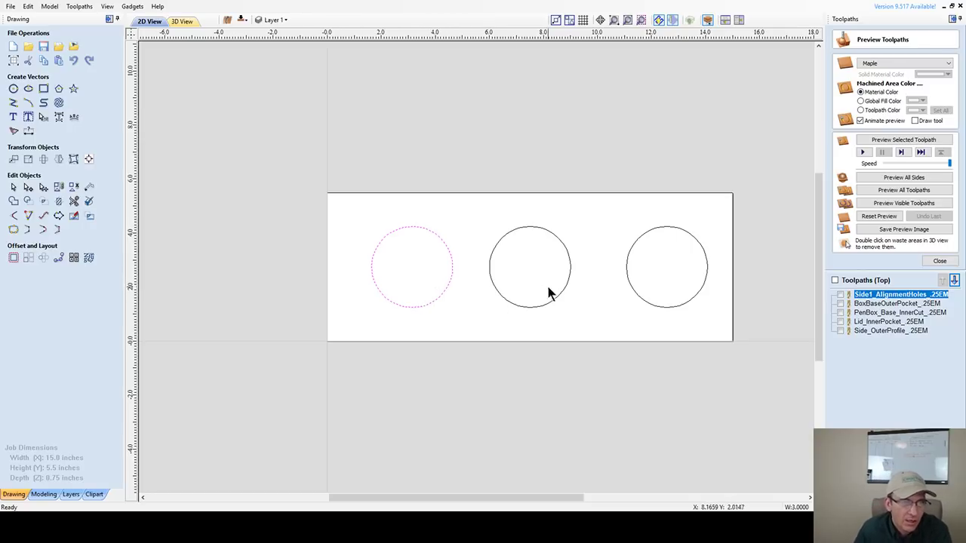
click(521, 228)
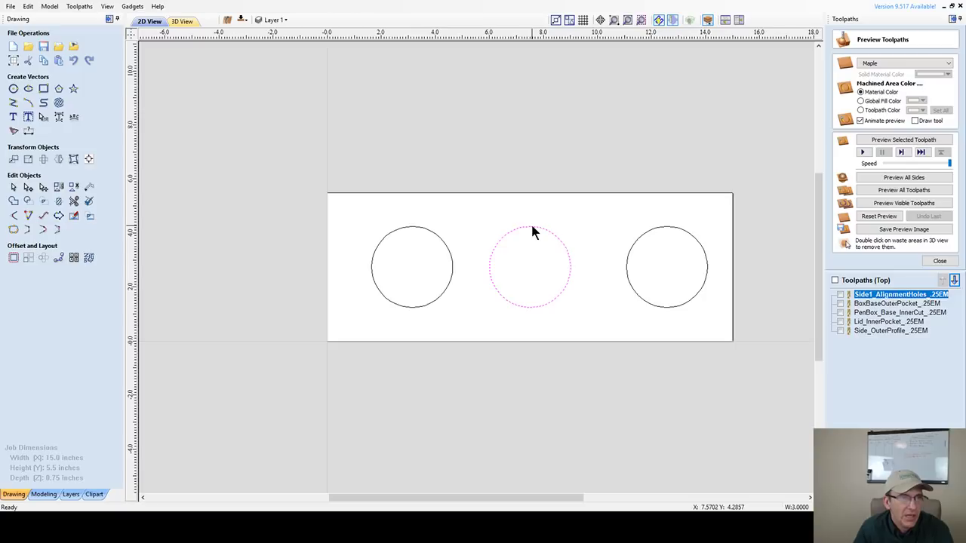
drag(341, 204, 731, 340)
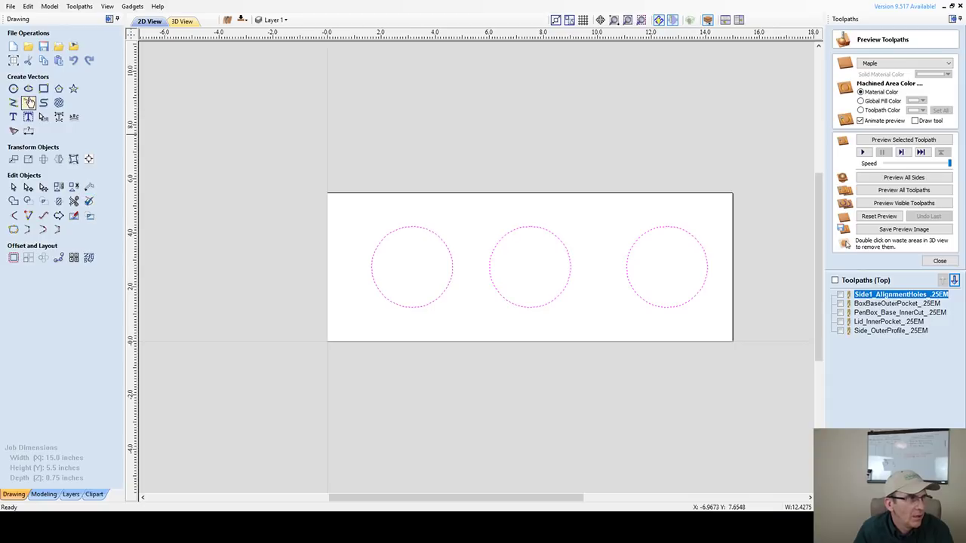
- Draw a 15 x 5.5 rectangle outlining the whole board, undoing an extra one
click(164, 166)
click(43, 88)
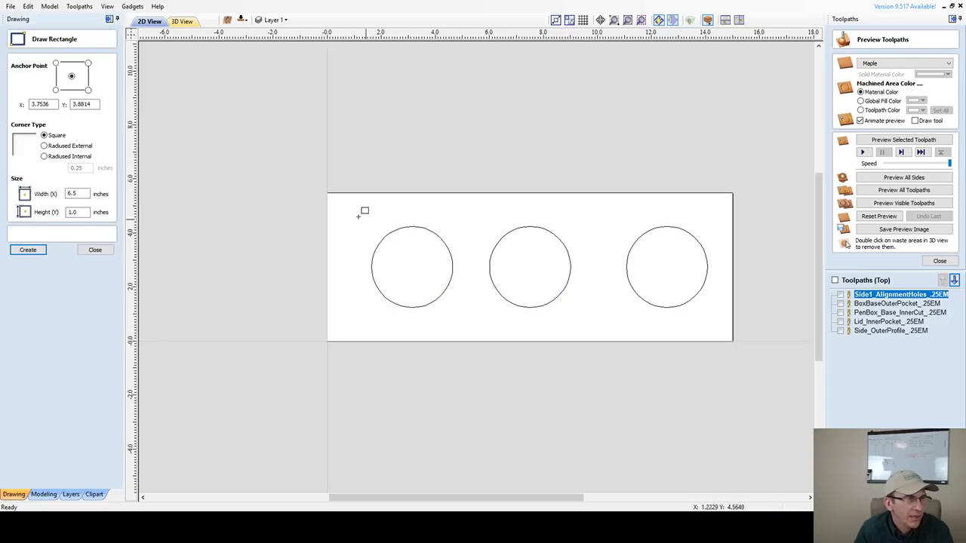
drag(326, 195, 733, 341)
drag(231, 206, 761, 326)
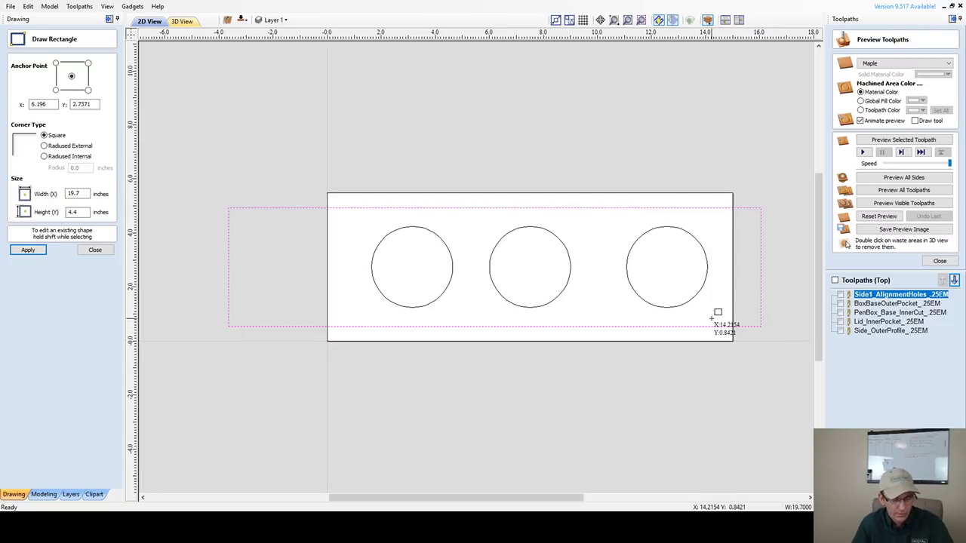
key(ctrl+z)
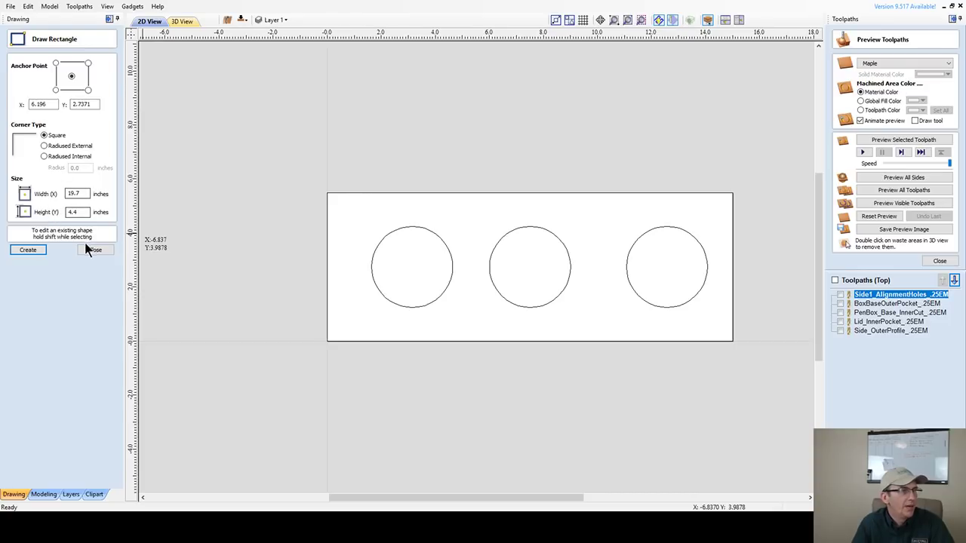
key(Escape)
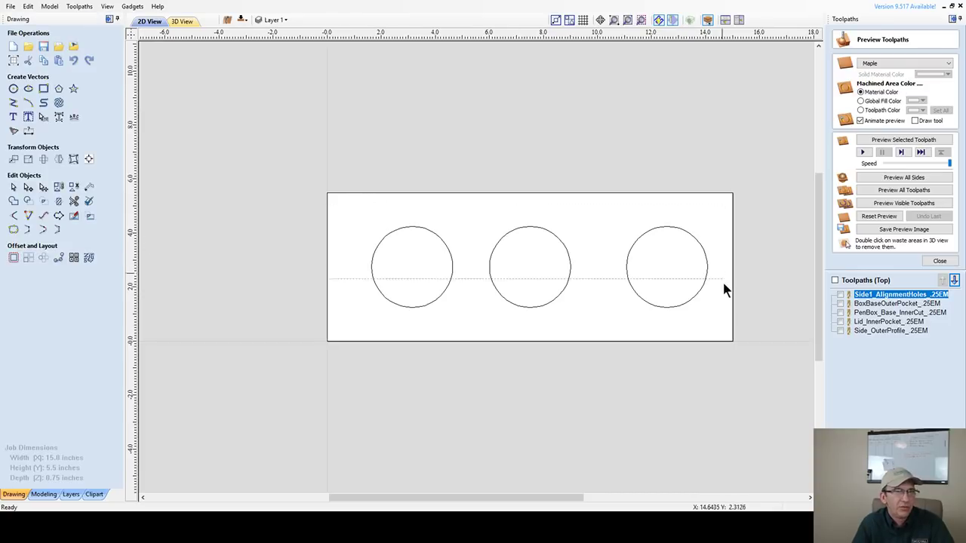
- Centre the three circles on the rectangle and space them horizontally inside it
drag(736, 328, 362, 219)
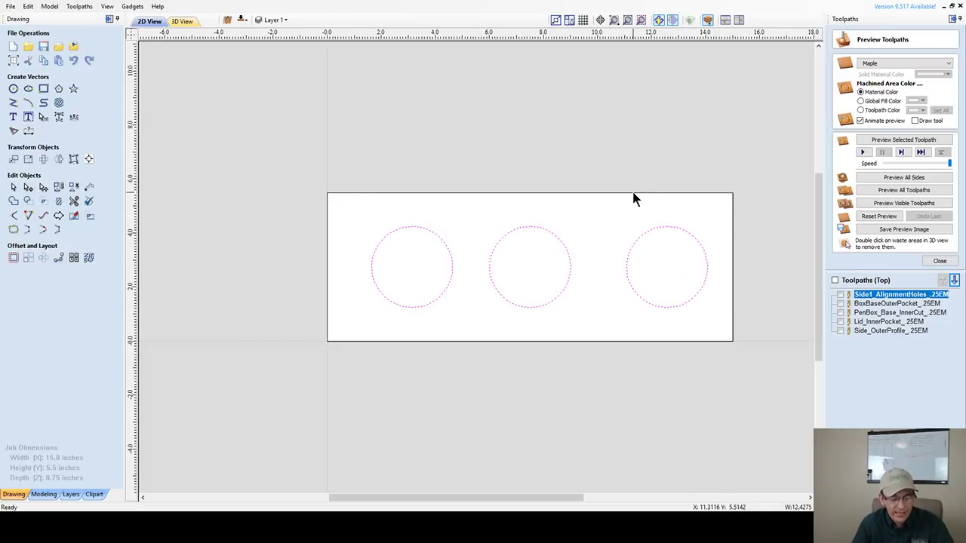
shift+click(634, 193)
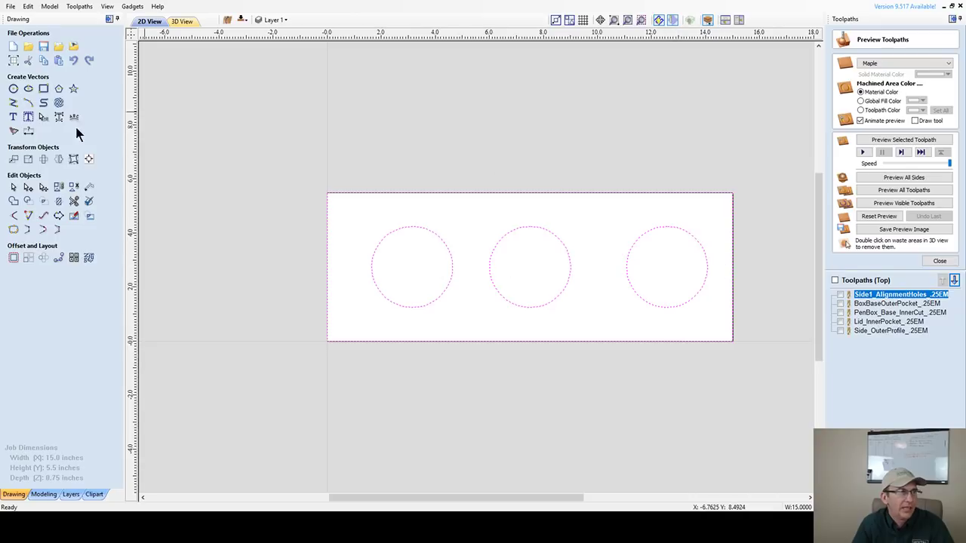
click(88, 160)
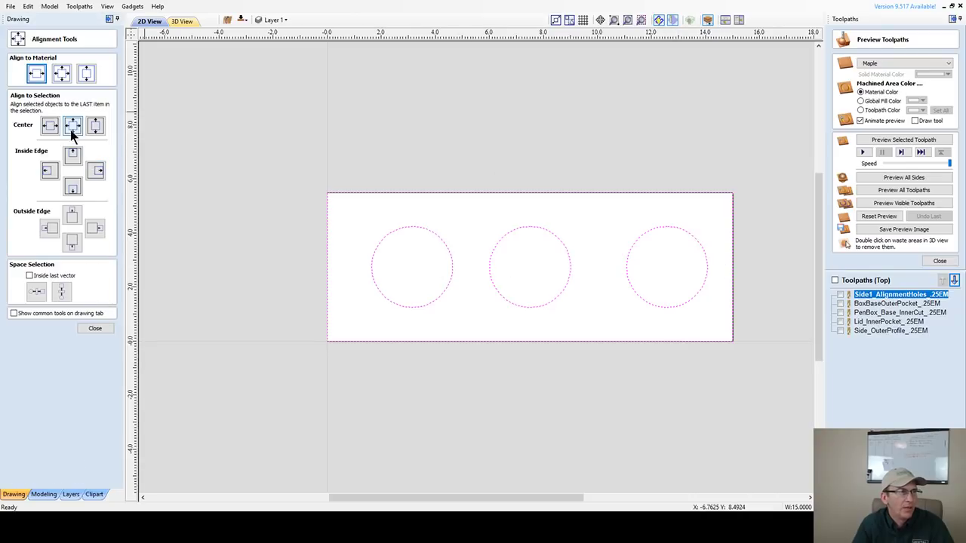
click(72, 130)
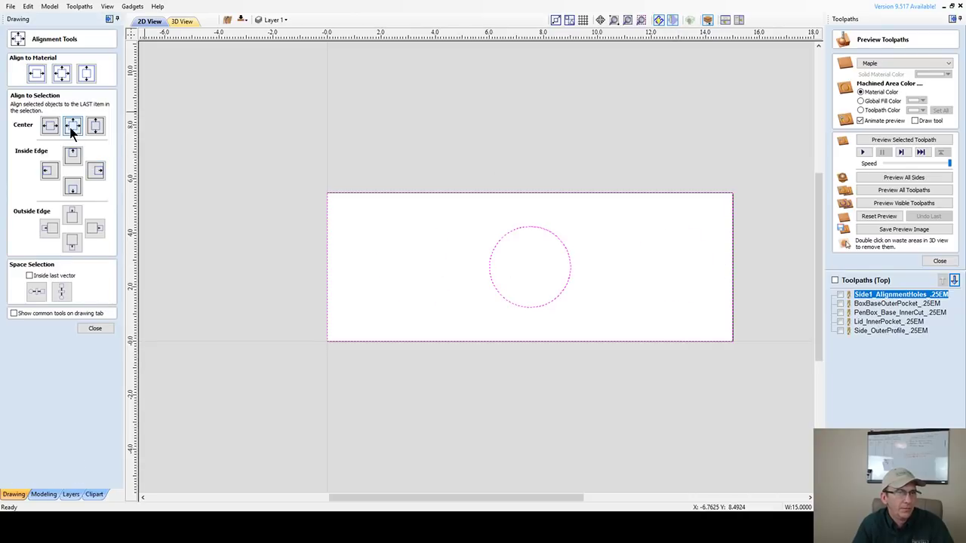
click(29, 276)
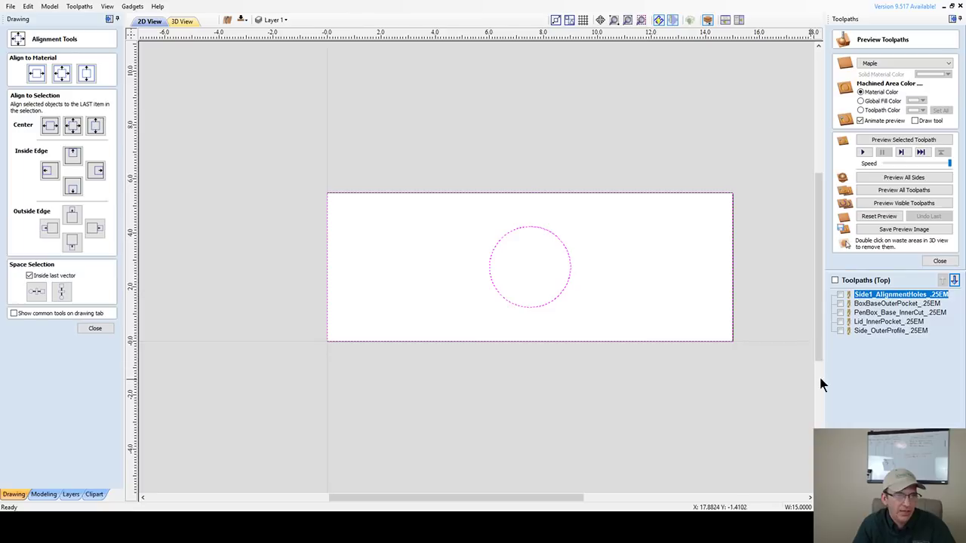
click(35, 295)
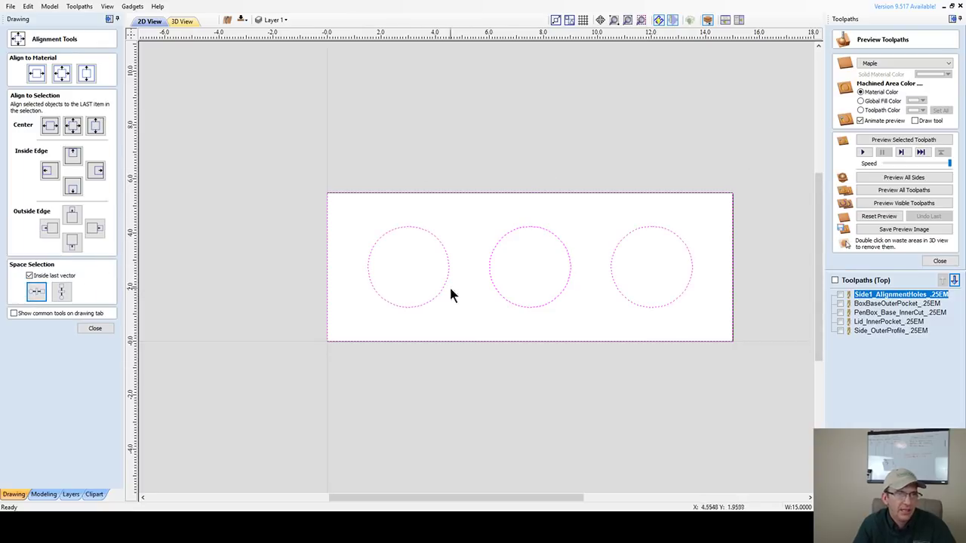
click(91, 329)
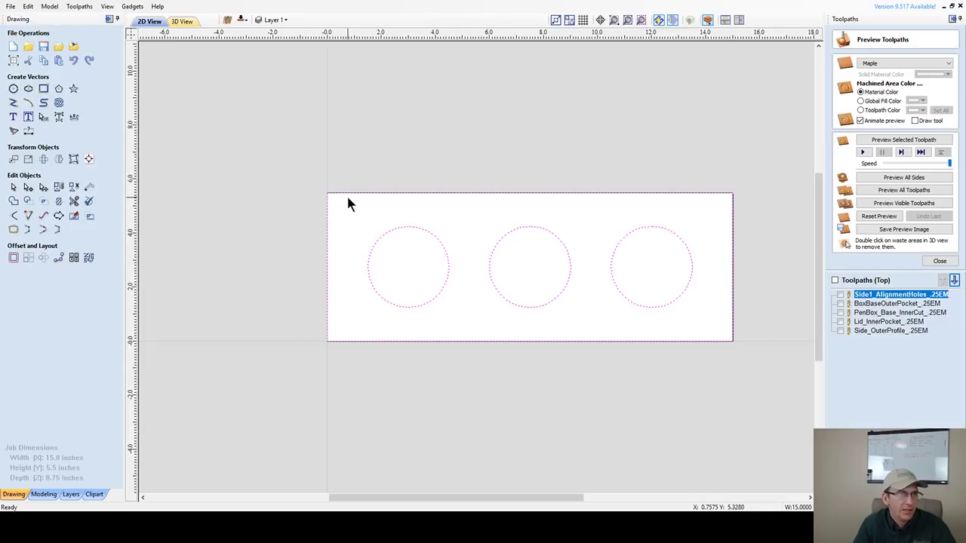
click(346, 193)
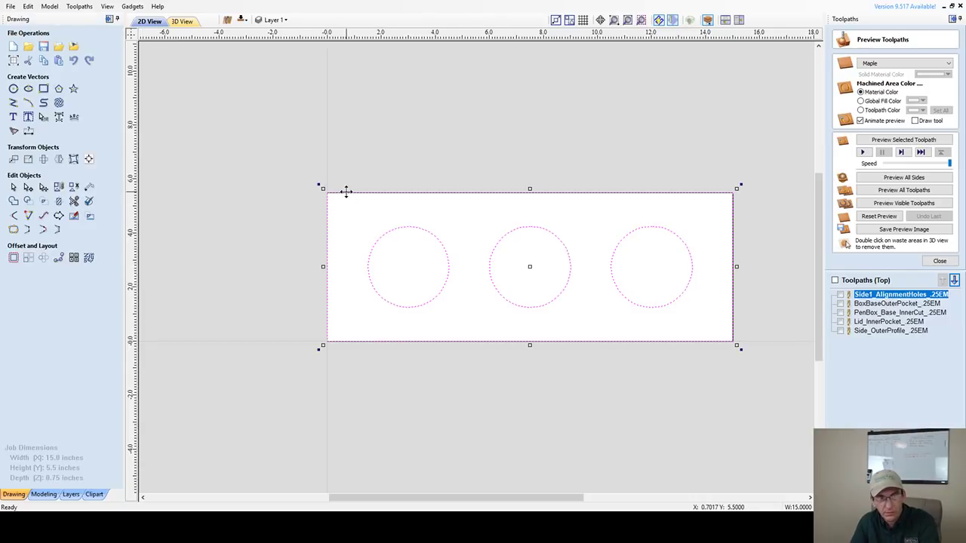
key(Escape)
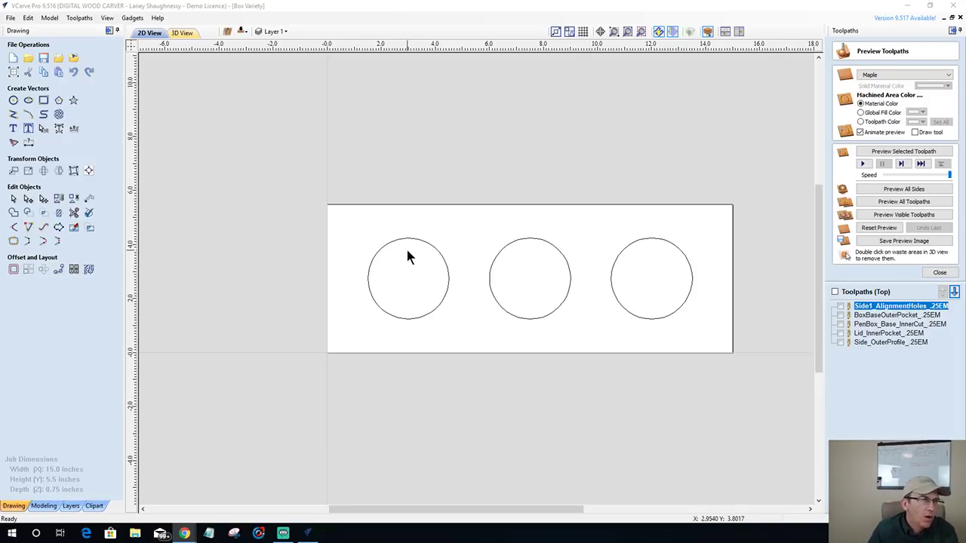
- Offset all three circles outward by 0.3 inches to create 3.6-inch rings
drag(328, 216, 721, 330)
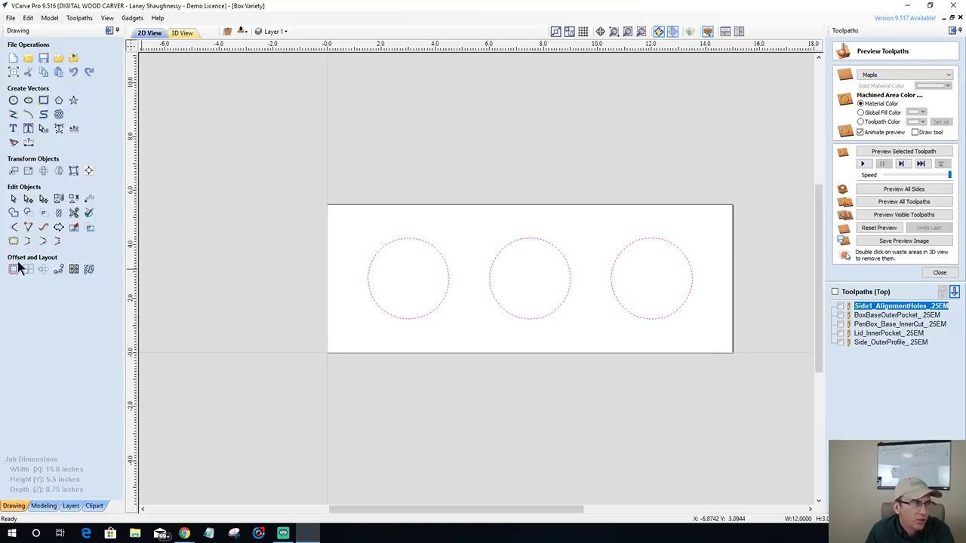
click(13, 269)
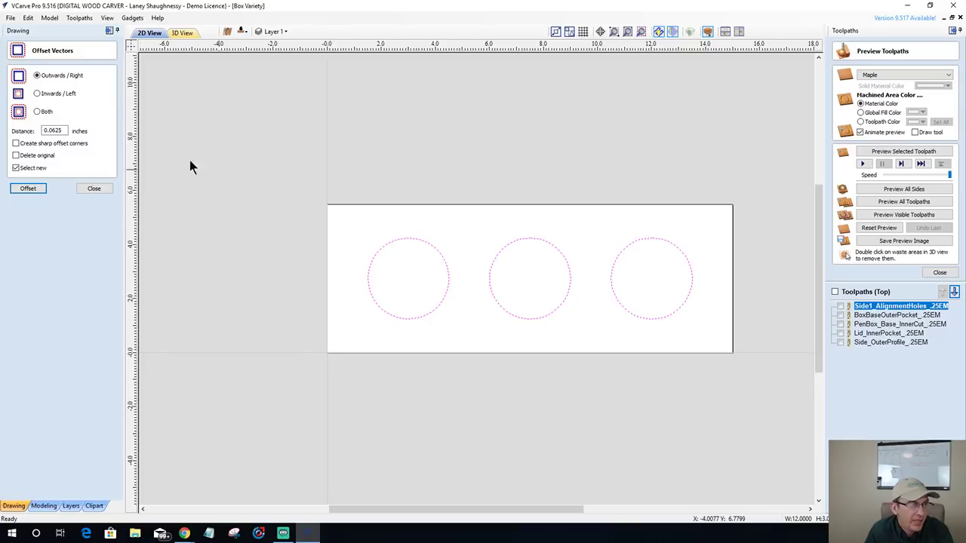
drag(66, 131, 37, 130)
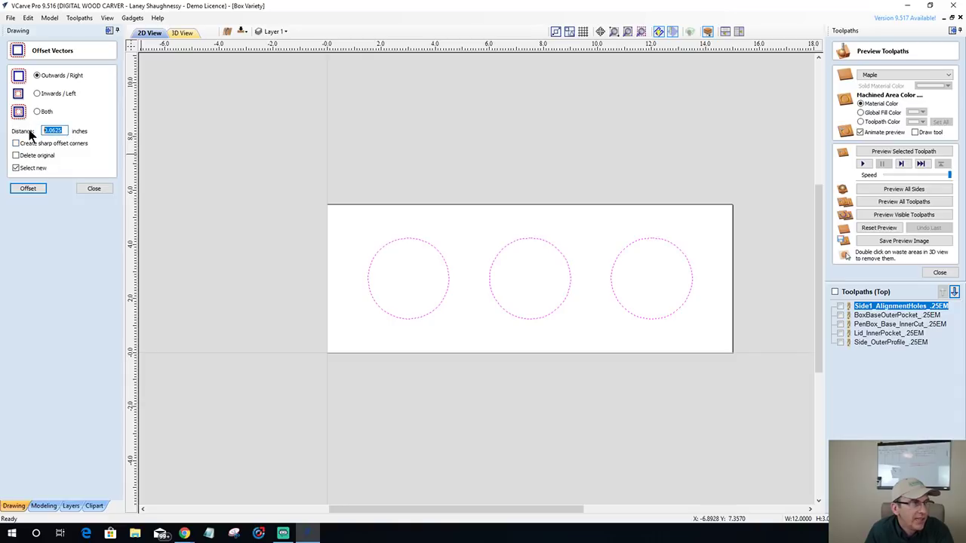
key(BackSpace)
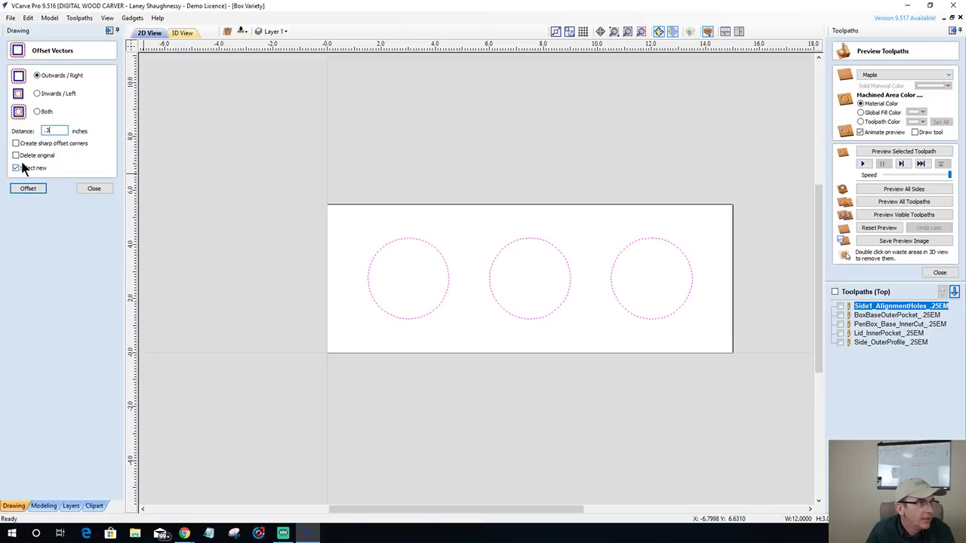
click(26, 190)
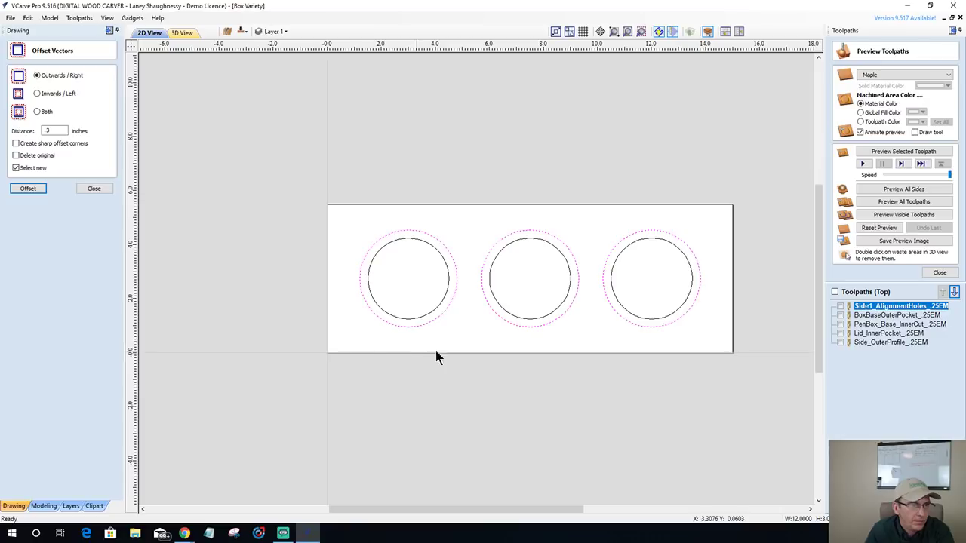
click(356, 239)
click(376, 241)
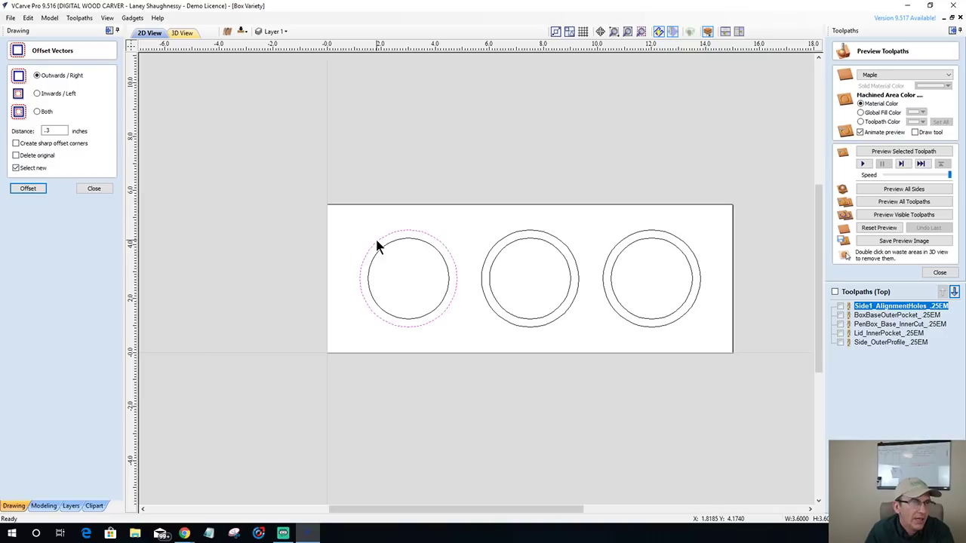
click(94, 189)
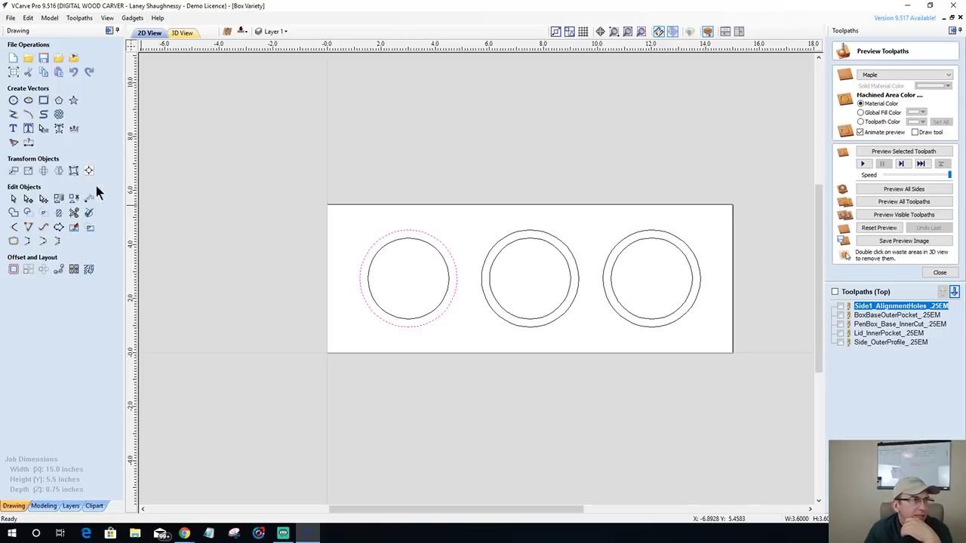
- Check the left ring's size, then add 4-inch circles centred on the left, middle and right ring sets
click(28, 171)
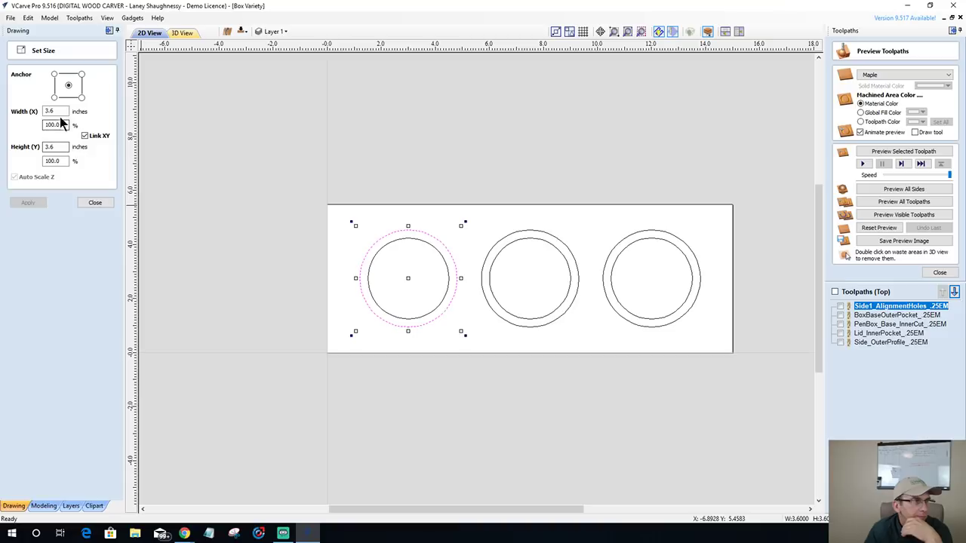
click(94, 202)
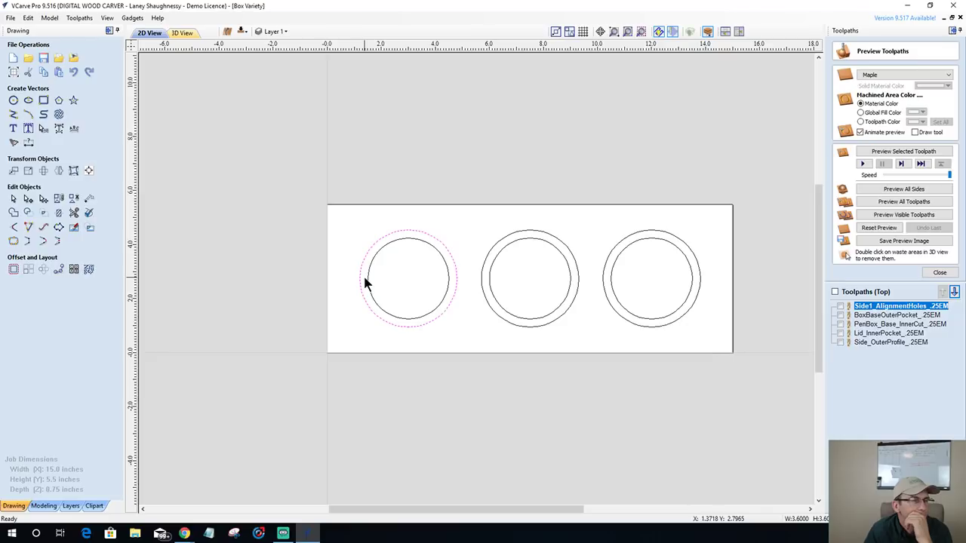
click(14, 101)
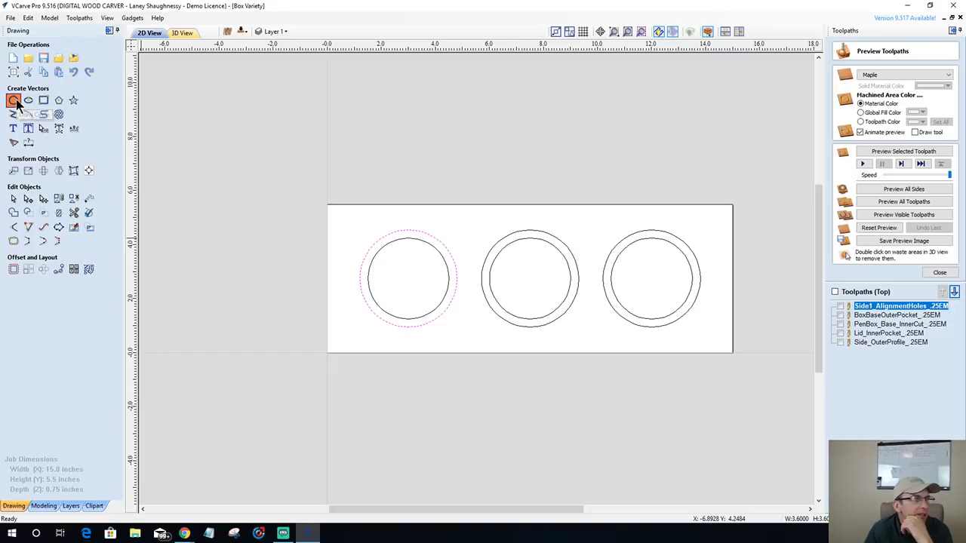
drag(47, 123, 30, 124)
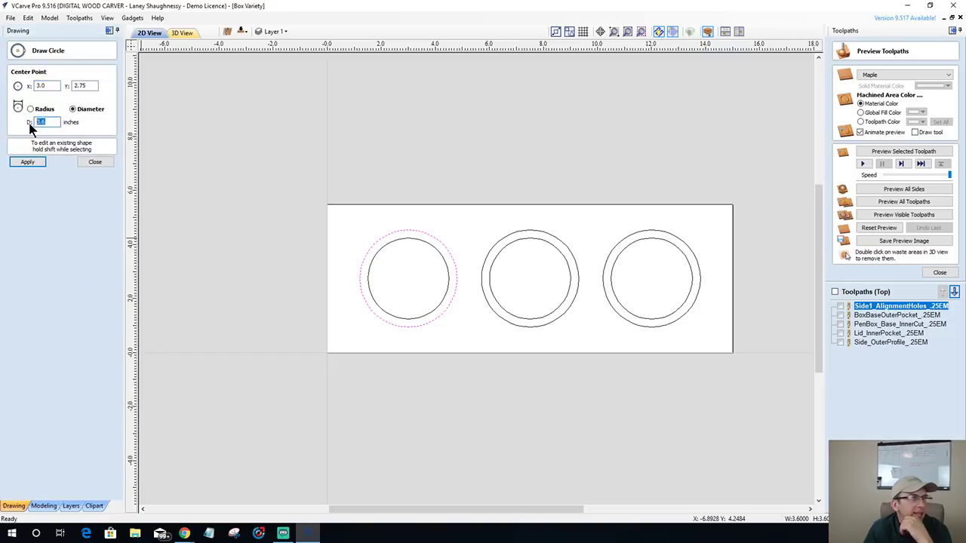
text(4)
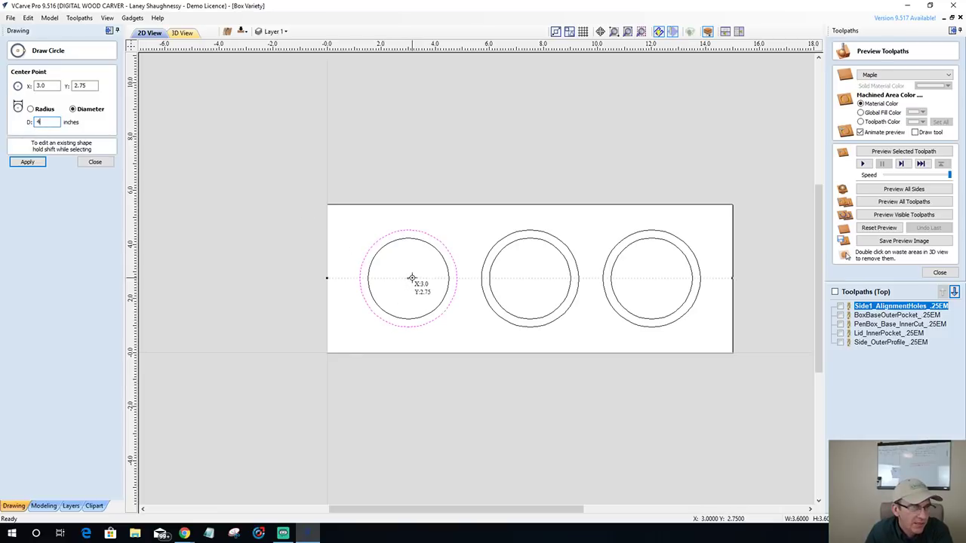
key(Return)
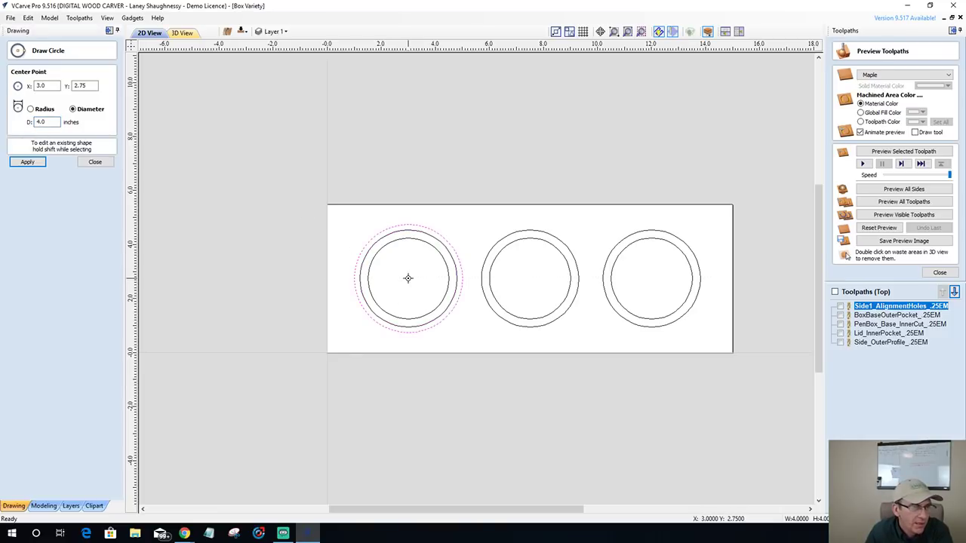
click(530, 279)
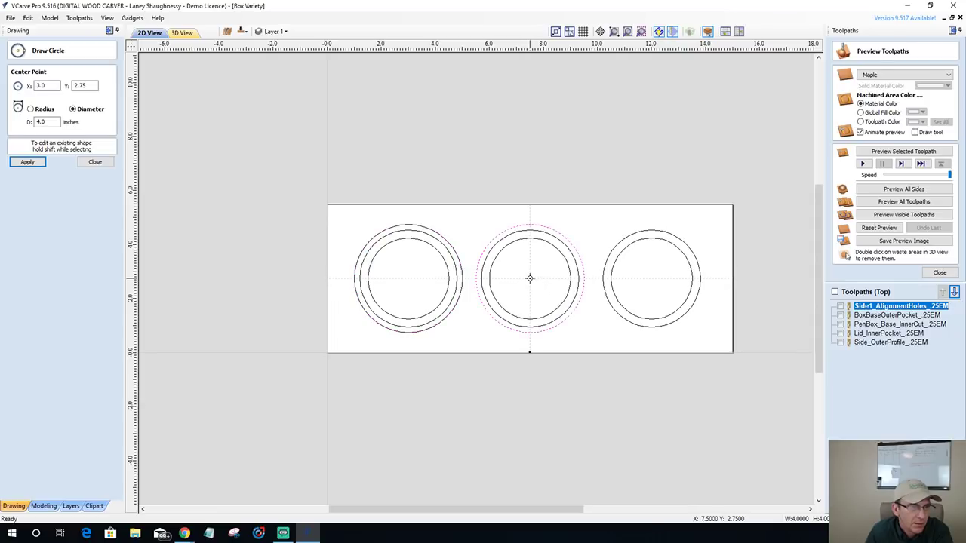
click(650, 278)
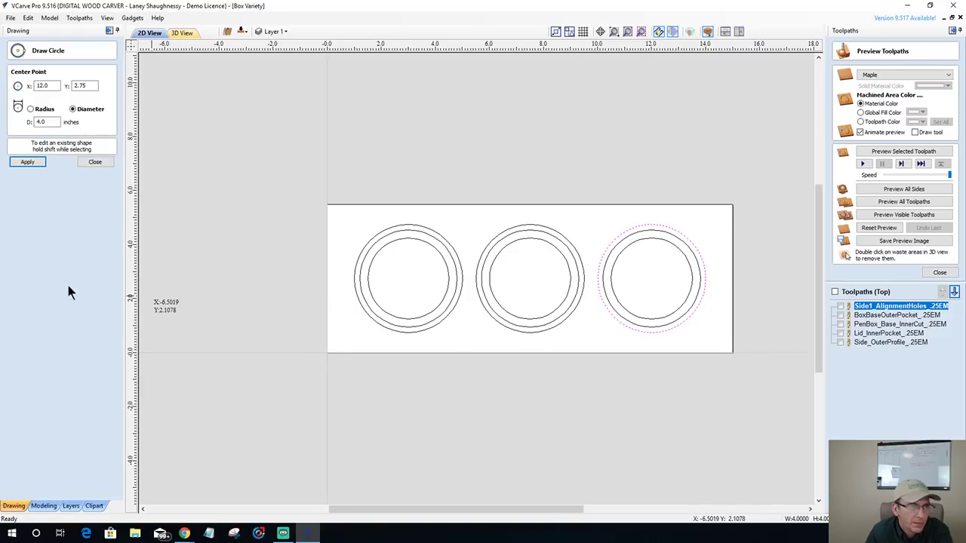
click(88, 165)
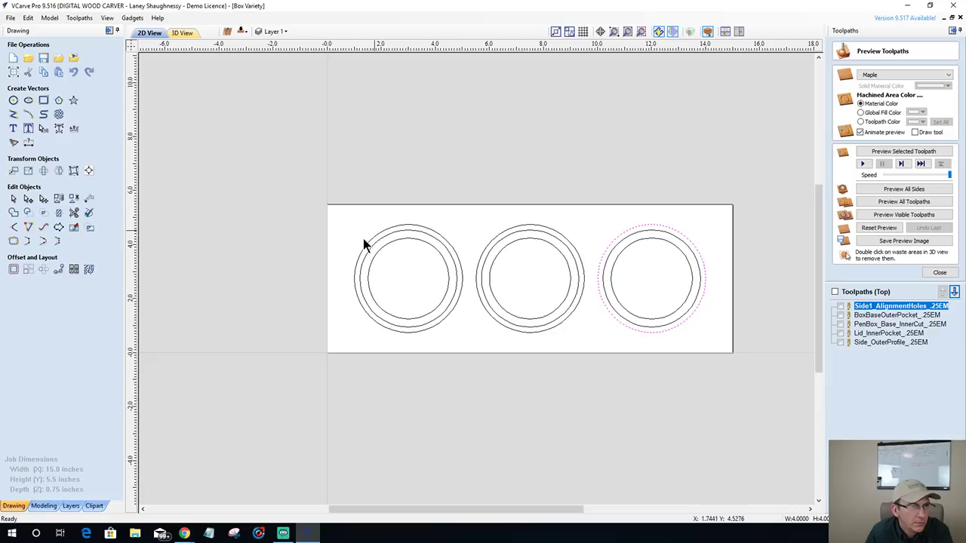
- Place a horizontal dimension between the inner and outer arcs of the left ring set
click(428, 329)
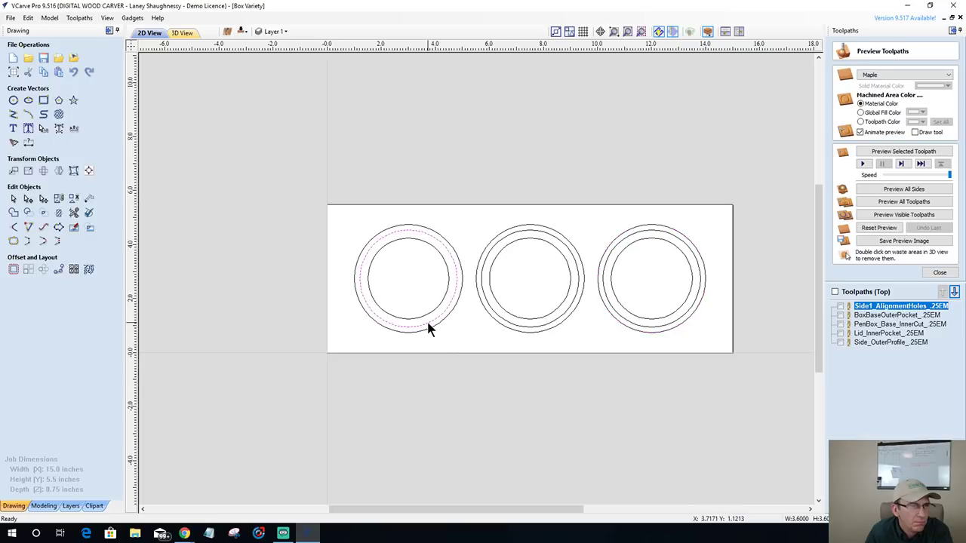
scroll(447, 262, up, 8)
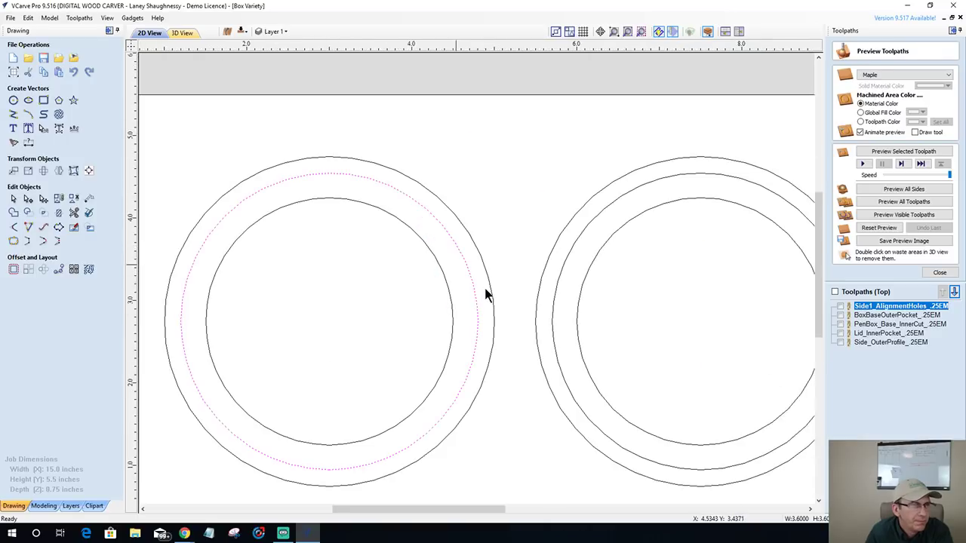
scroll(484, 285, up, 1)
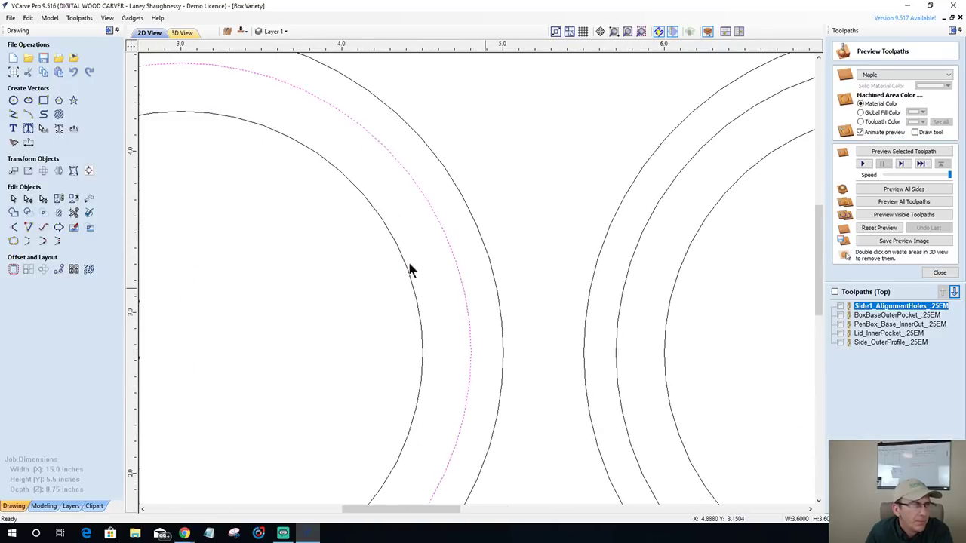
click(28, 144)
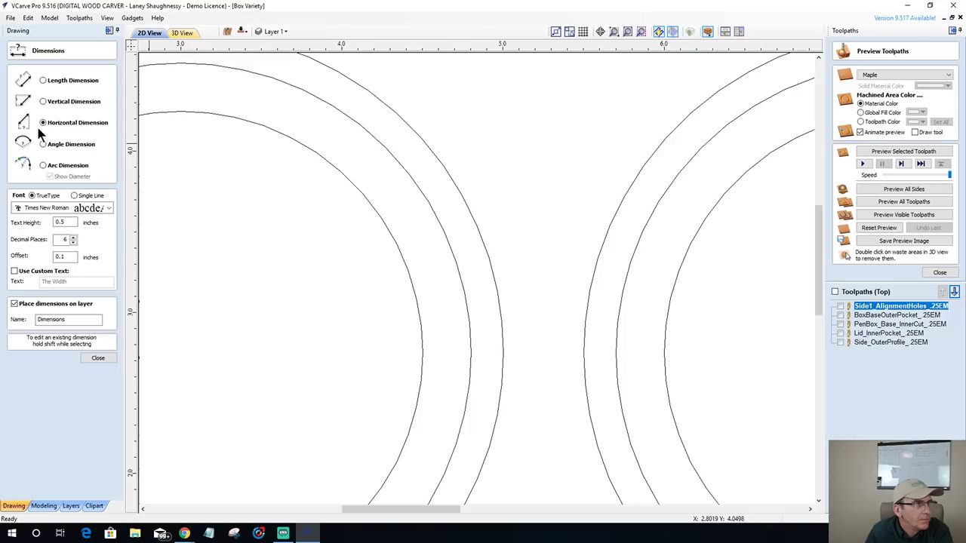
click(470, 348)
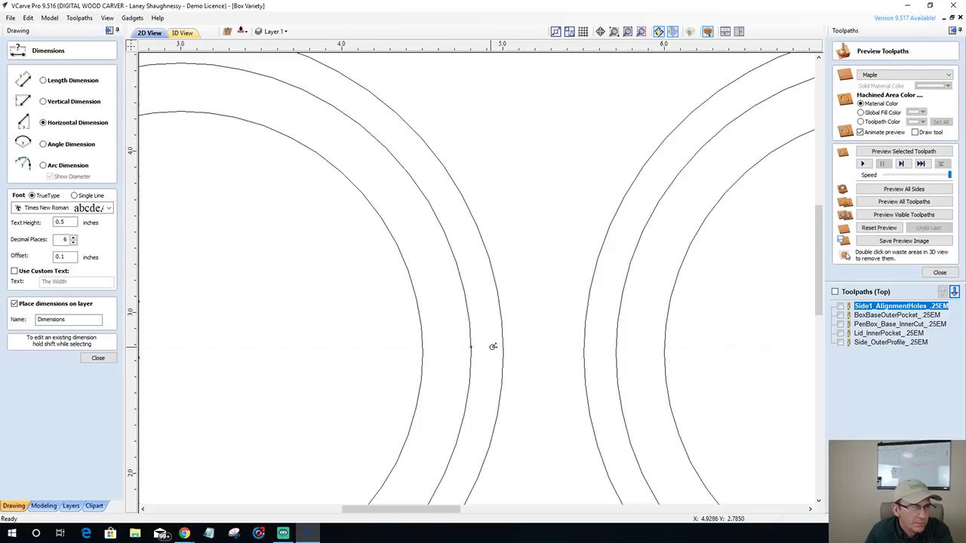
click(501, 350)
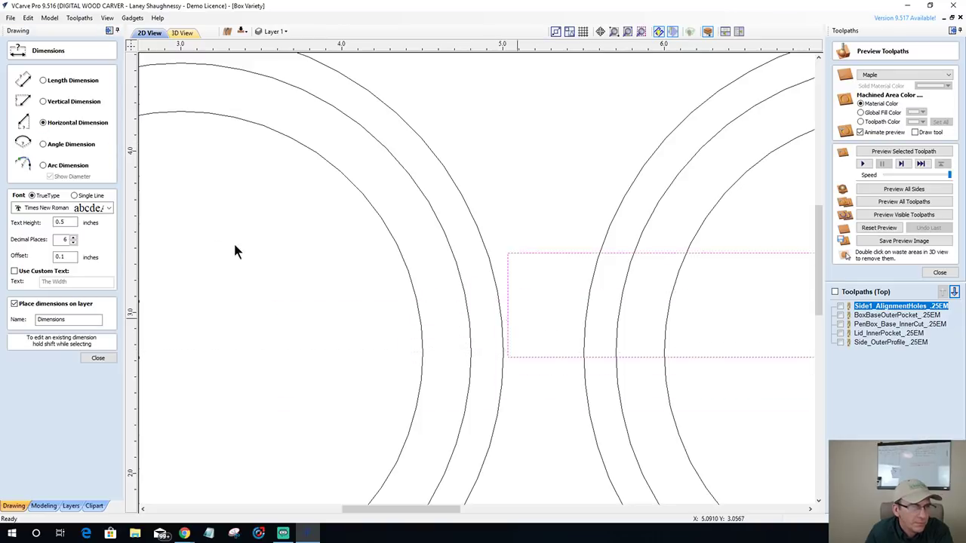
key(Escape)
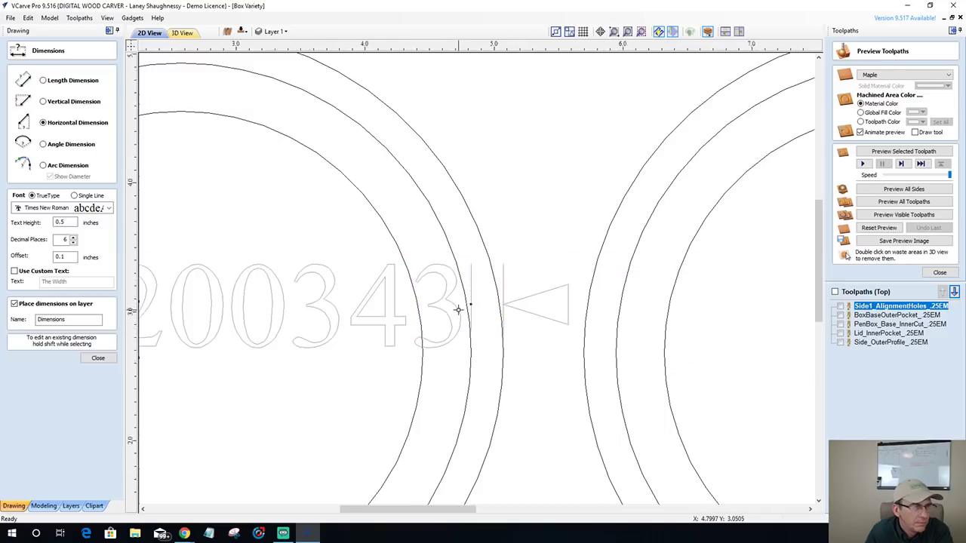
- Set the dimension to 3 decimal places and 0.25 text height
scroll(458, 309, down, 2)
click(73, 243)
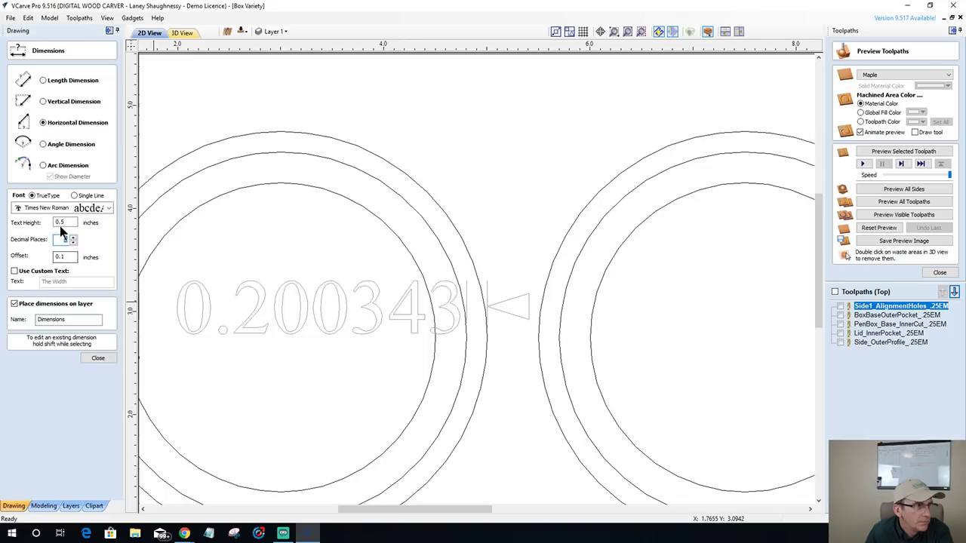
text(0.25)
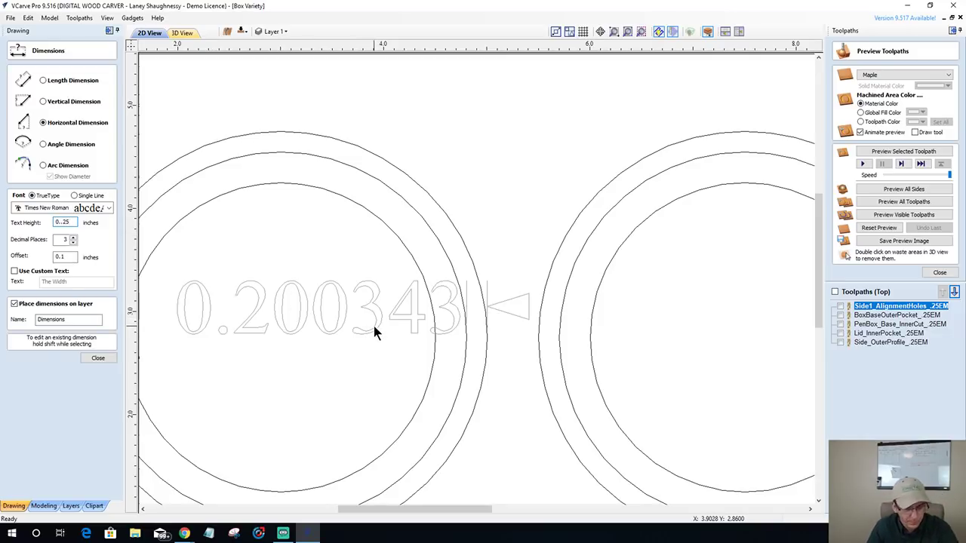
shift+click(373, 326)
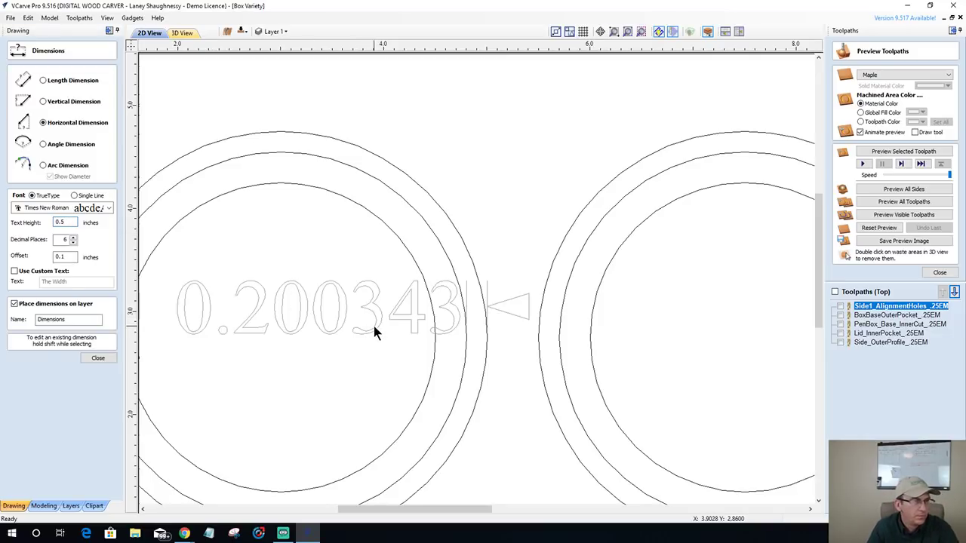
double_click(75, 240)
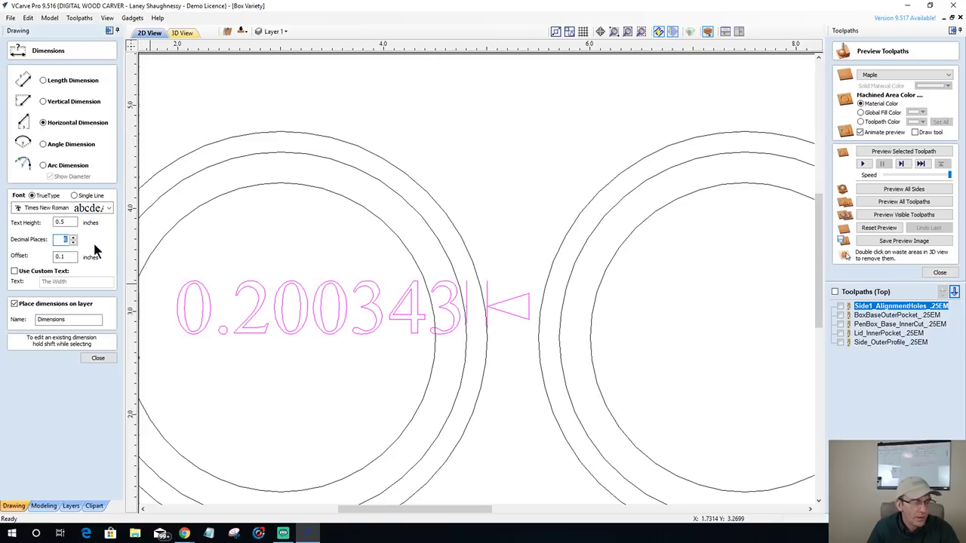
text(3)
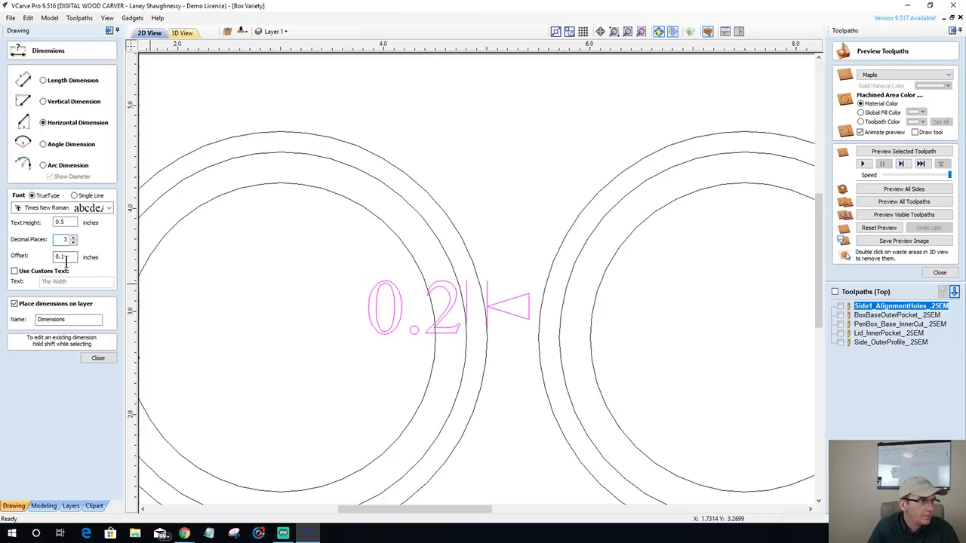
click(61, 225)
text(0.25)
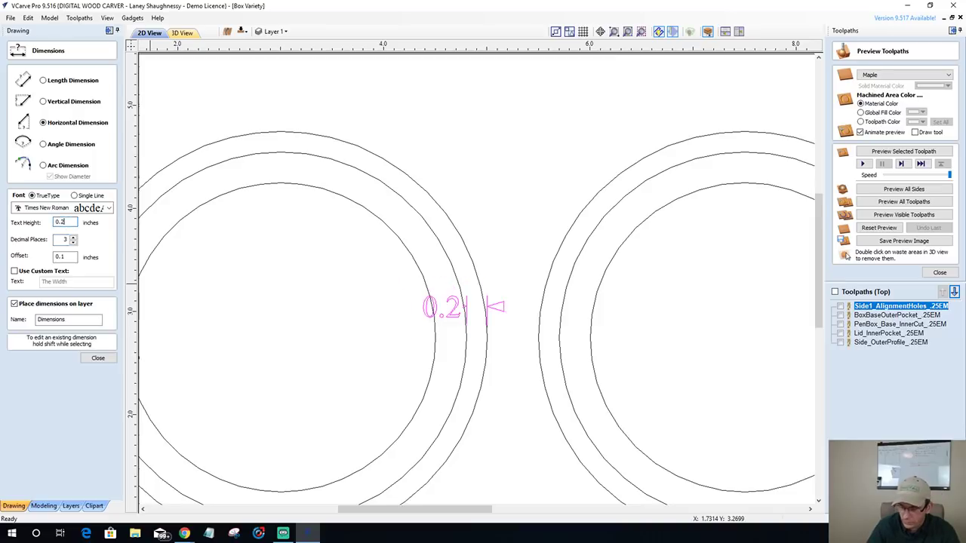
click(97, 360)
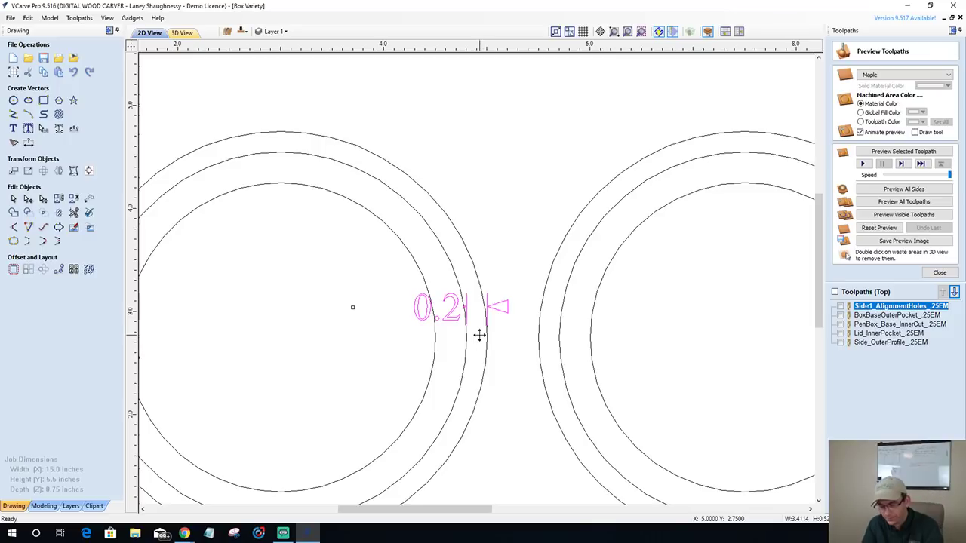
- Select the outer 4-inch circle of the left, middle and right ring sets together
scroll(481, 337, down, 1)
scroll(479, 335, down, 1)
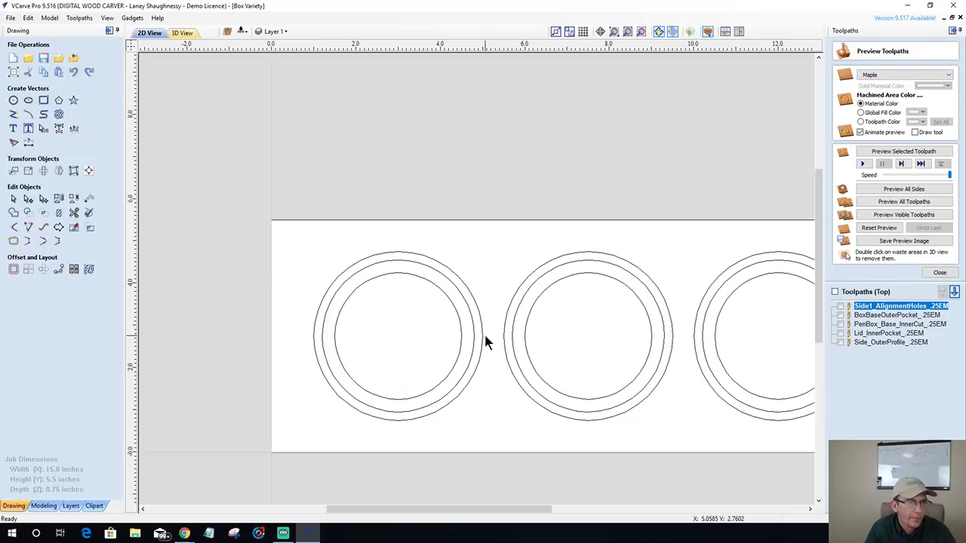
click(481, 332)
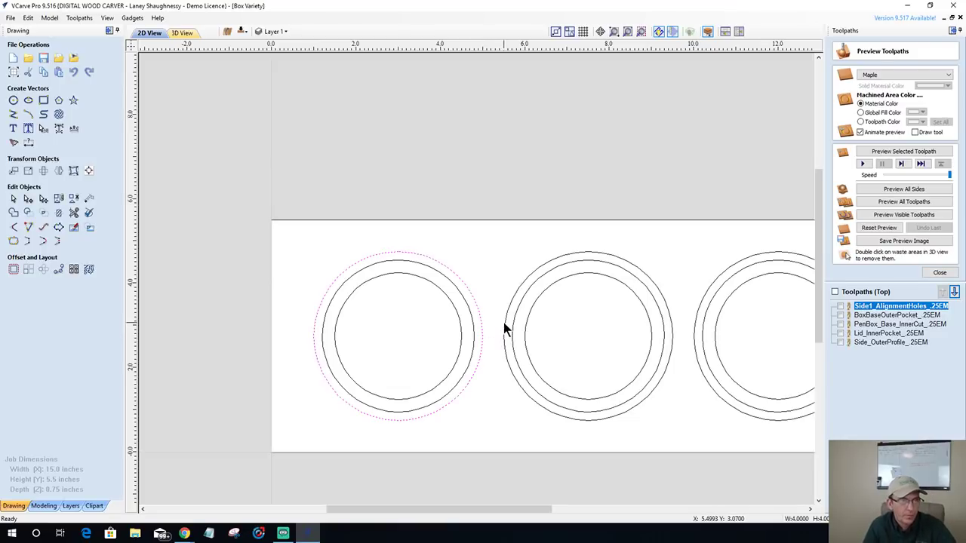
shift+click(504, 332)
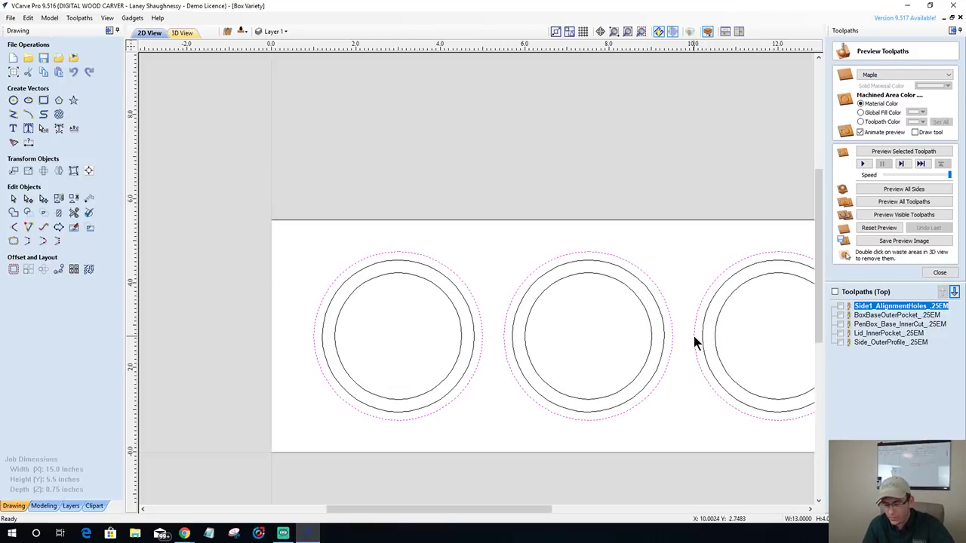
click(694, 336)
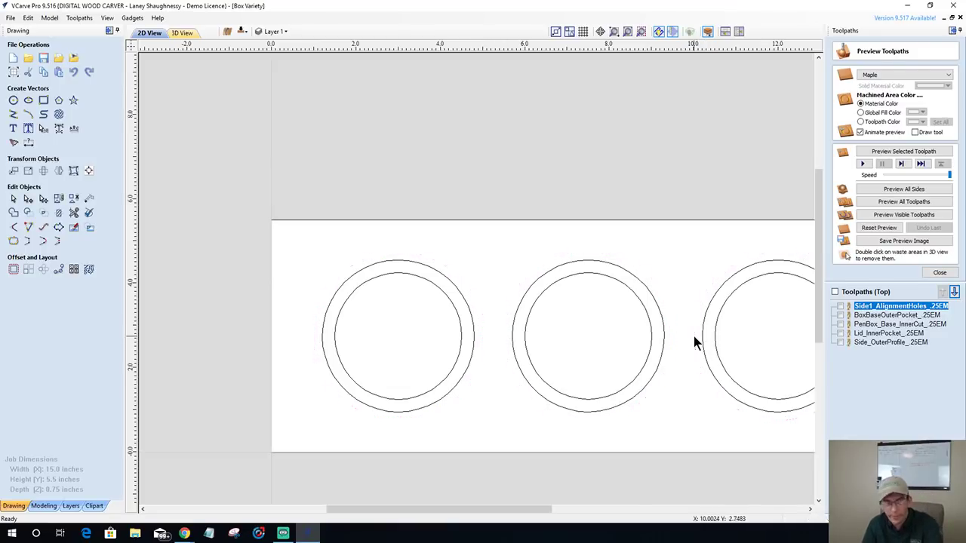
- Draw three 4.125-inch-diameter circles centred at X 3.0, 7.5 and 12.0, all at Y 2.75
click(13, 100)
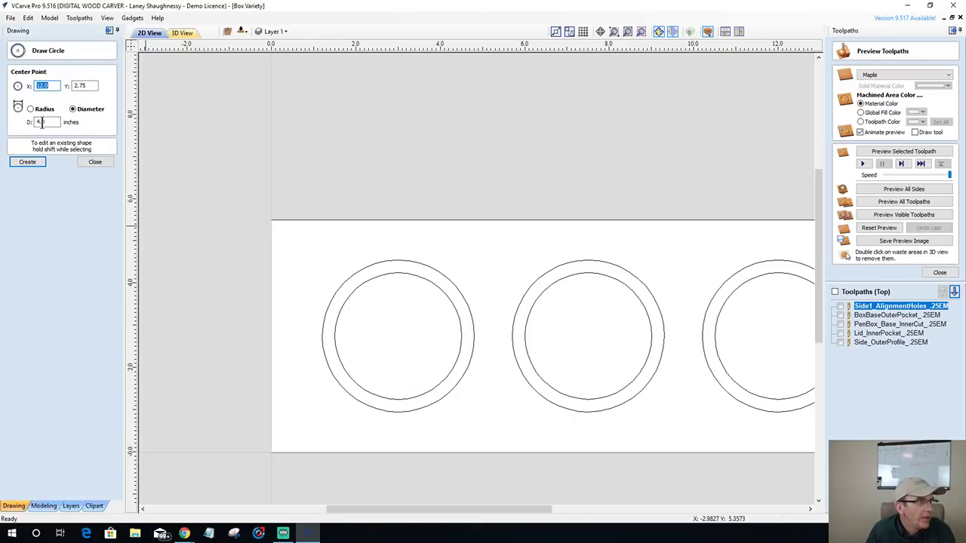
click(44, 121)
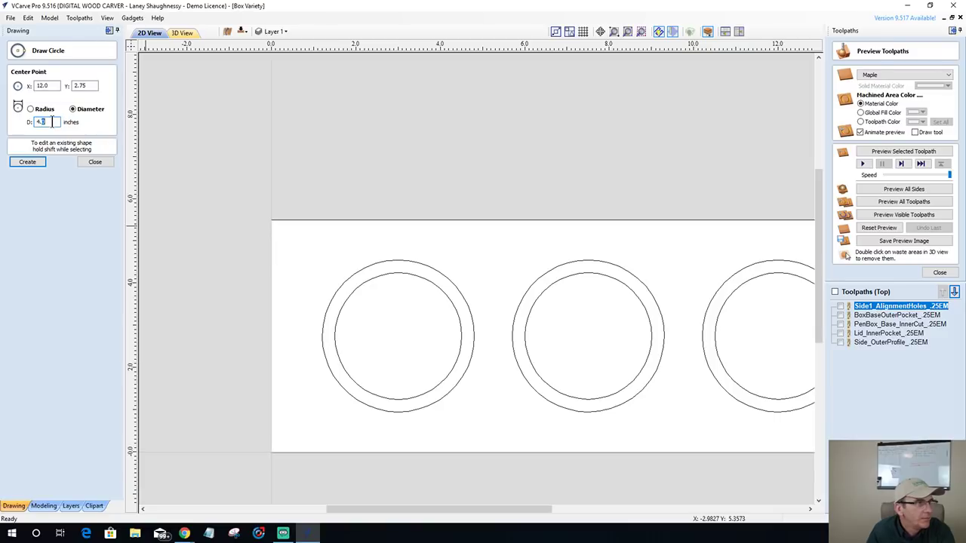
text(4.12)
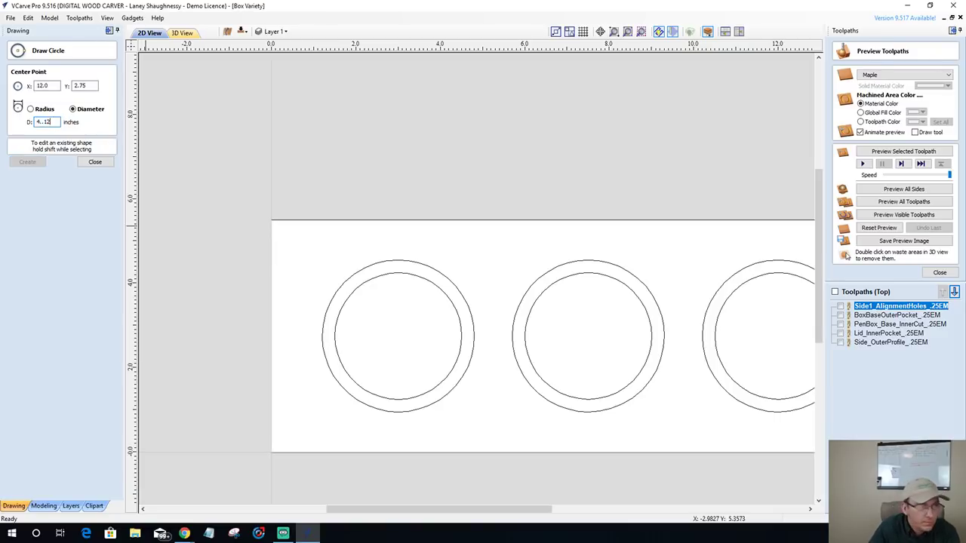
key(BackSpace)
key(BackSpace)
key(BackSpace)
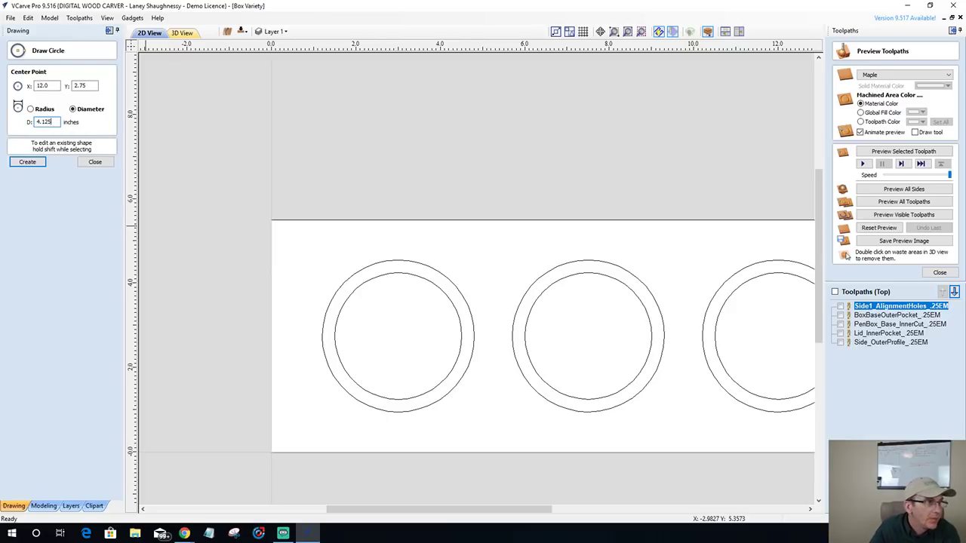
click(398, 334)
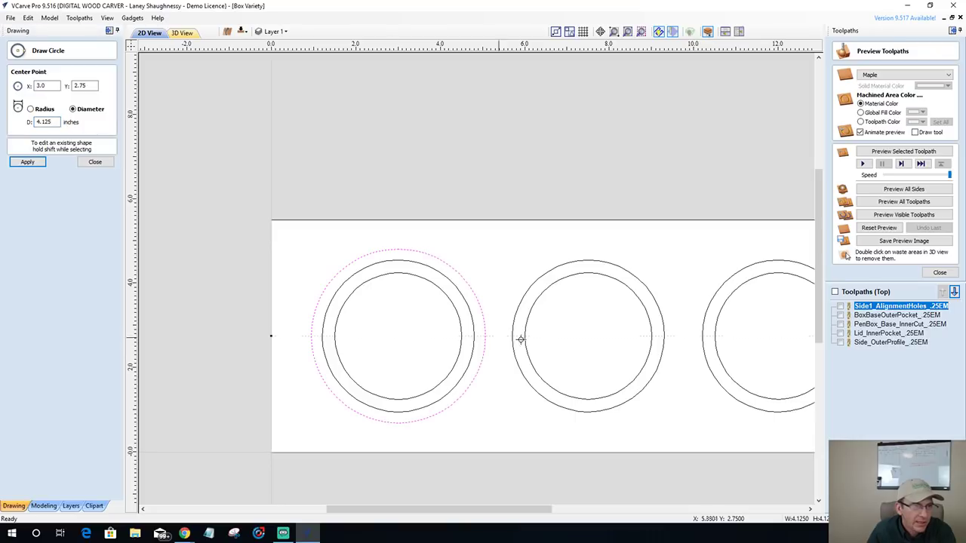
click(602, 333)
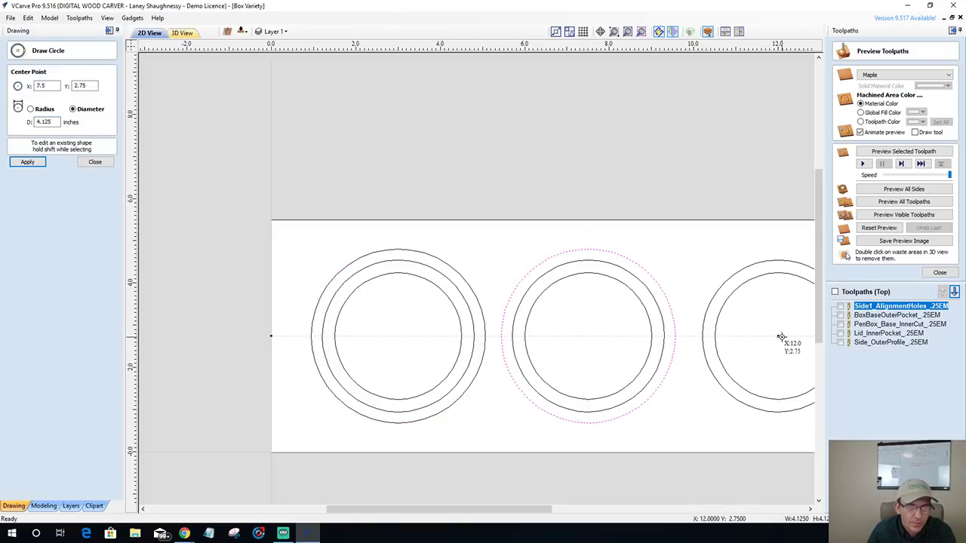
click(785, 338)
scroll(755, 332, down, 2)
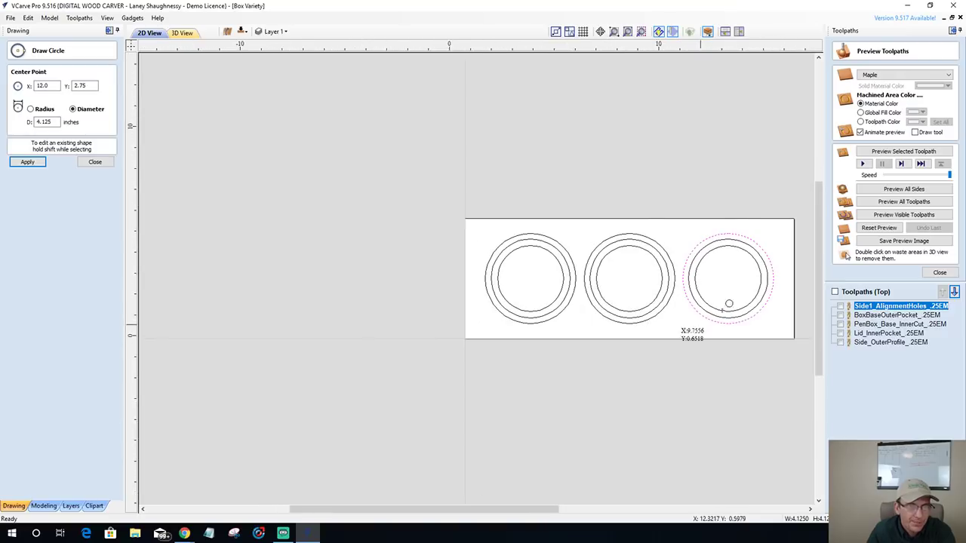
scroll(339, 249, up, 1)
click(109, 165)
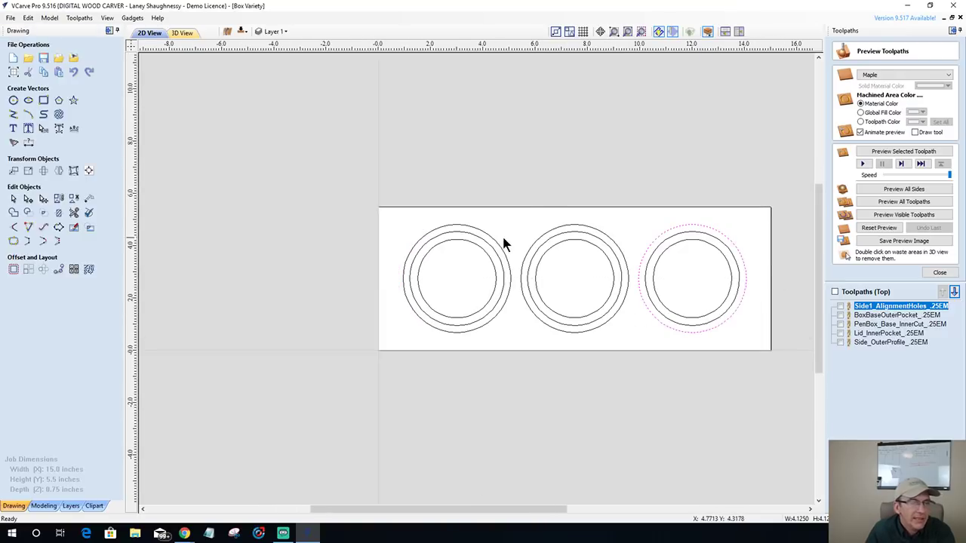
scroll(542, 221, up, 1)
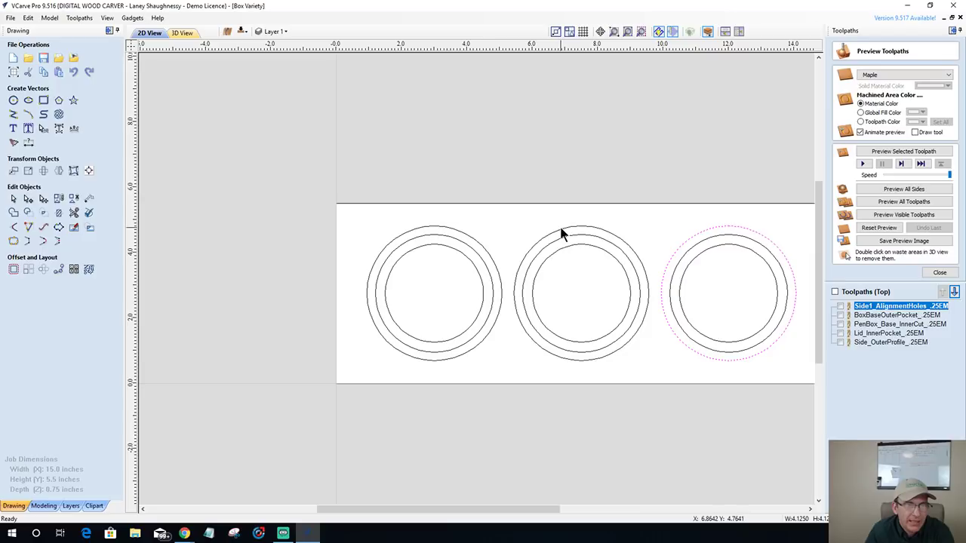
click(560, 228)
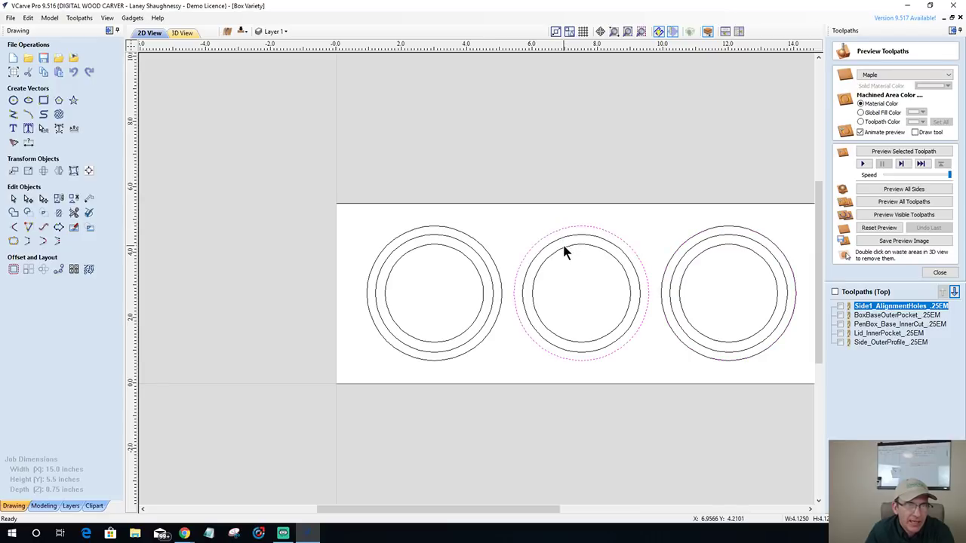
click(565, 250)
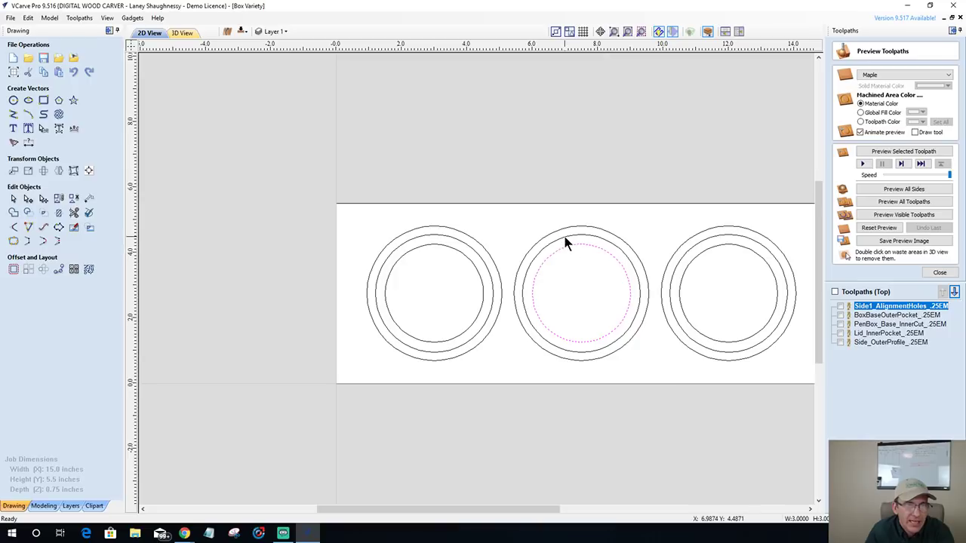
click(565, 239)
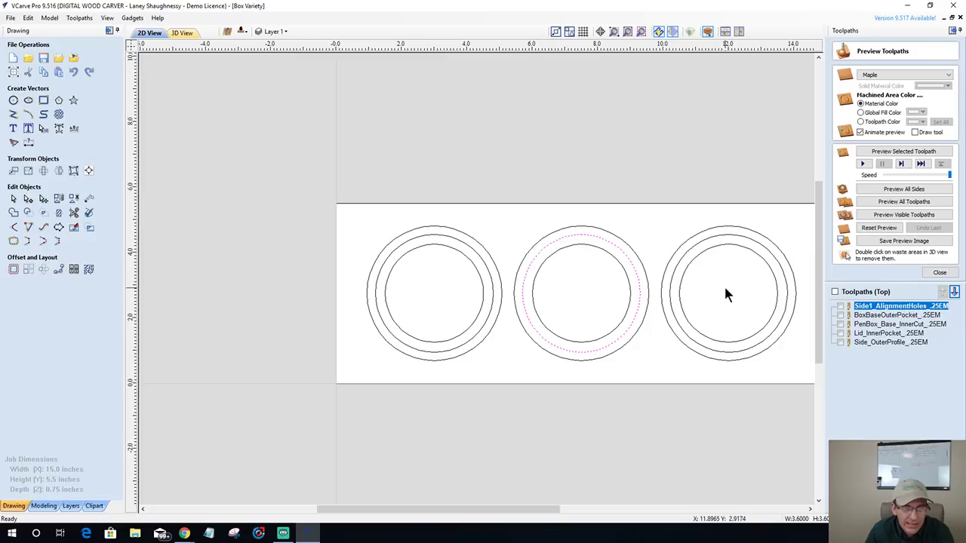
scroll(638, 260, down, 2)
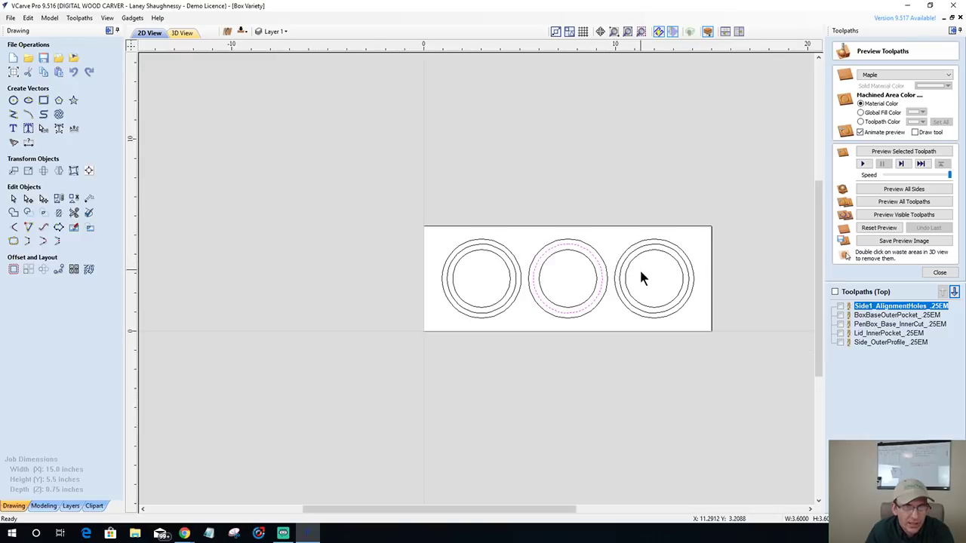
scroll(639, 276, up, 1)
scroll(638, 274, up, 1)
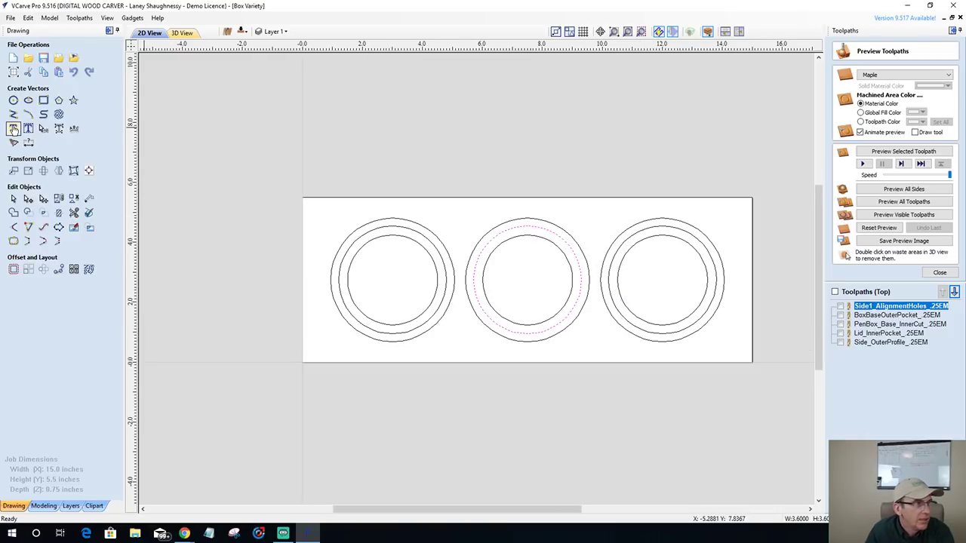
- Add Tahoma text labels 'Lid', 'Center' and 'Bottom' inside the right, middle and left circles
click(13, 130)
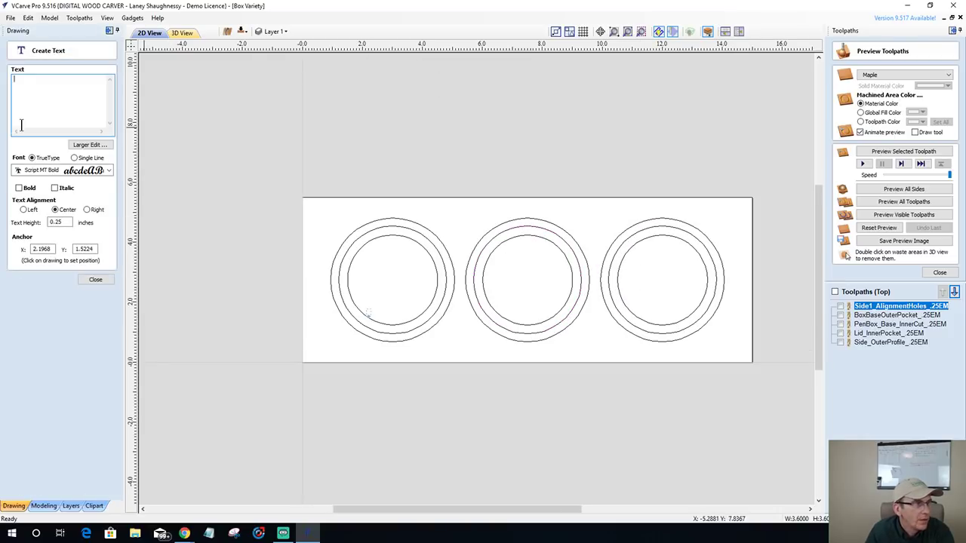
click(76, 170)
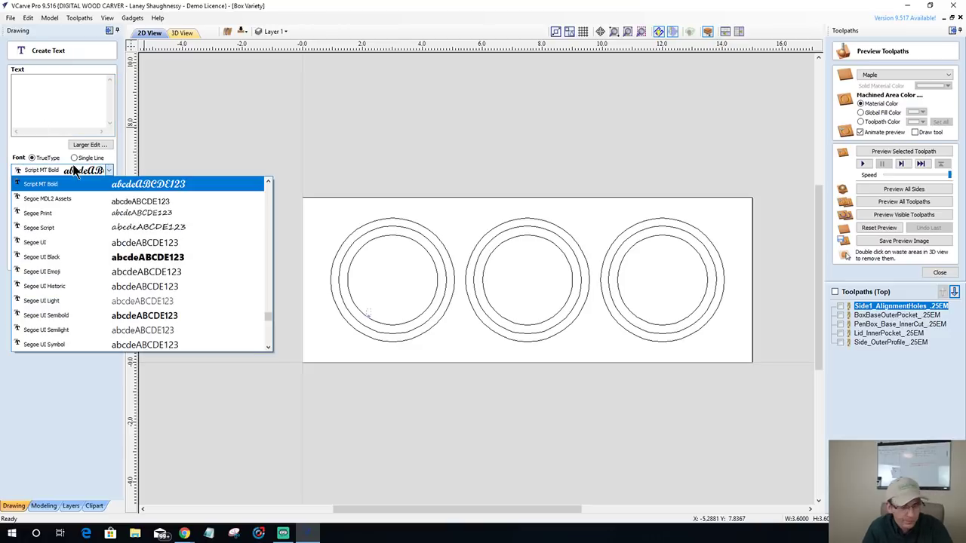
key(t)
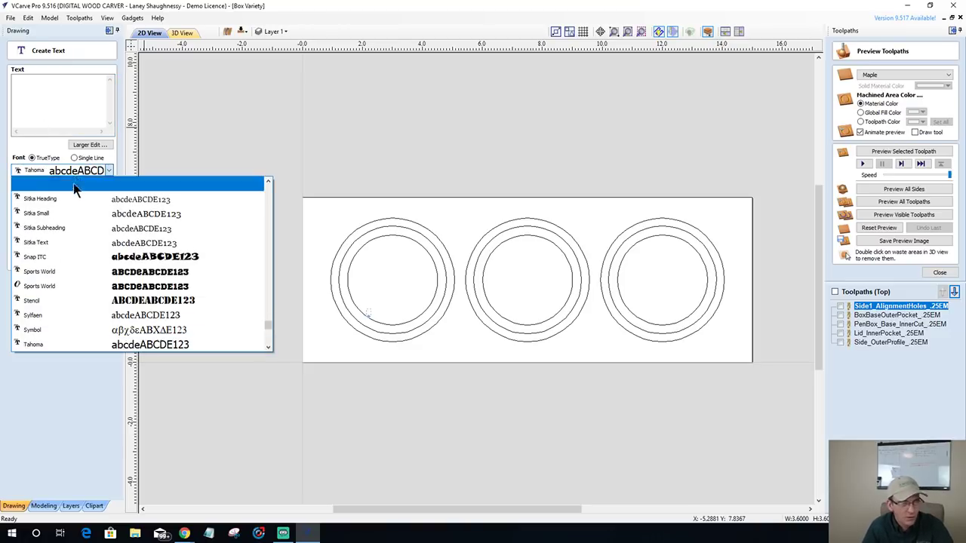
click(71, 345)
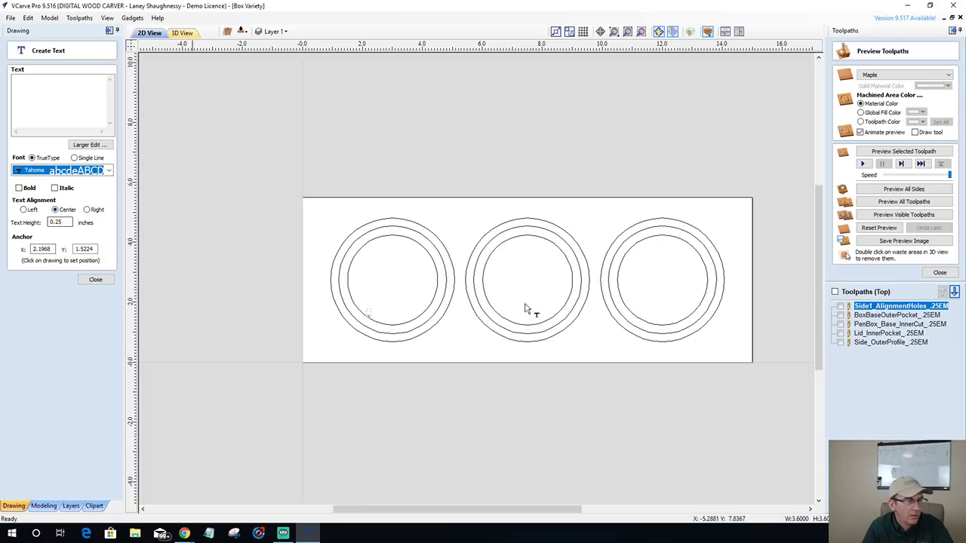
click(658, 285)
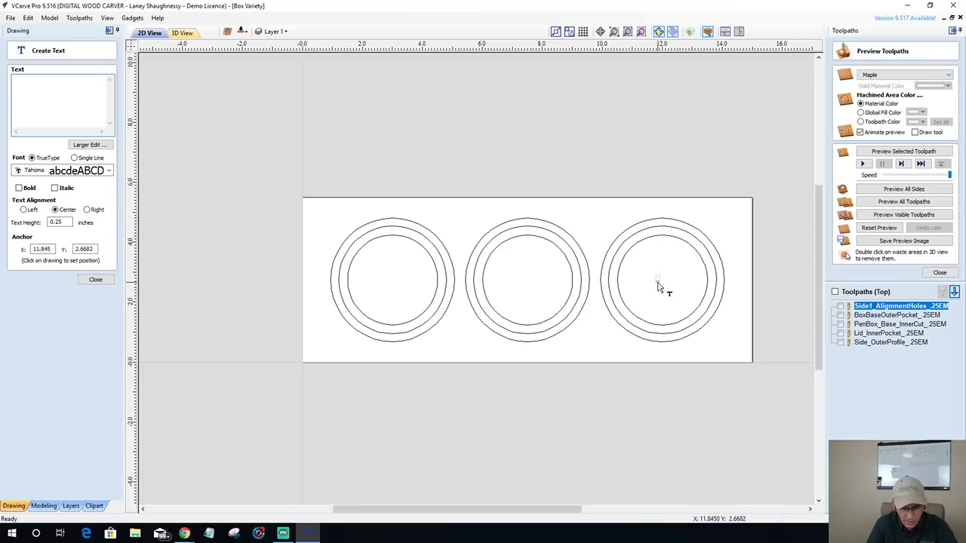
text(Lid)
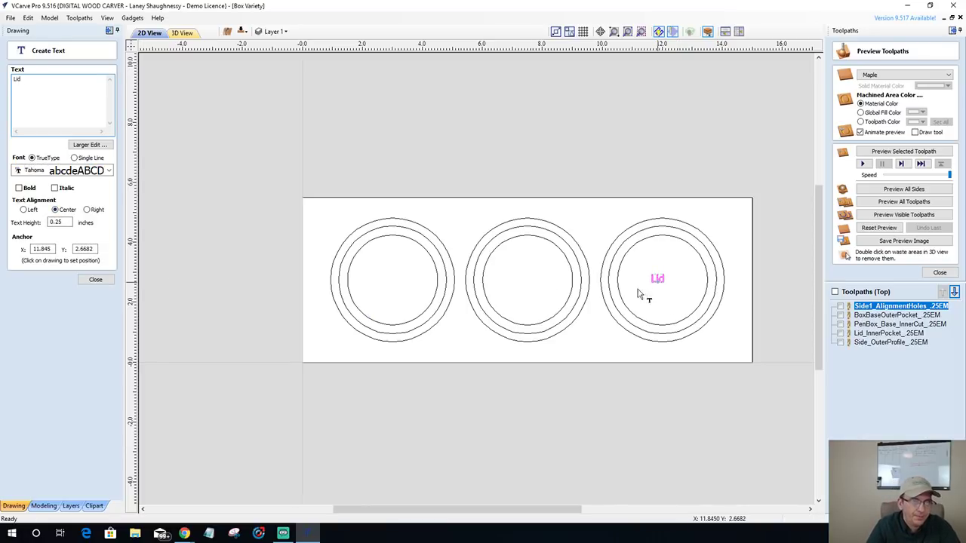
click(521, 288)
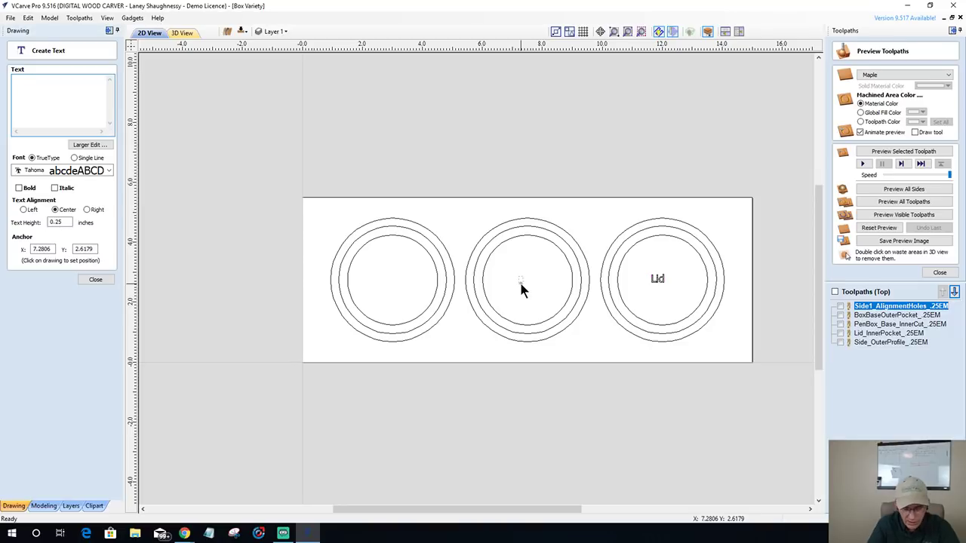
text(Center)
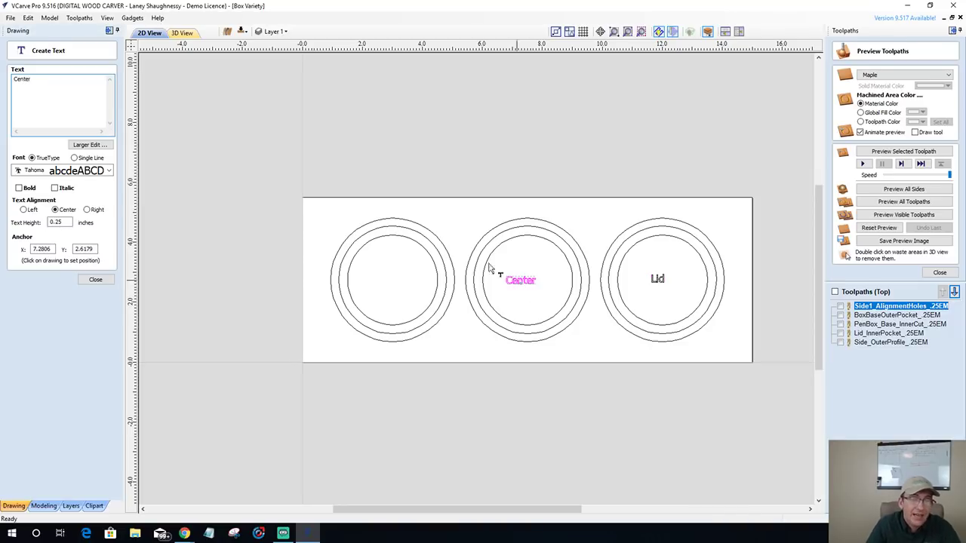
click(385, 285)
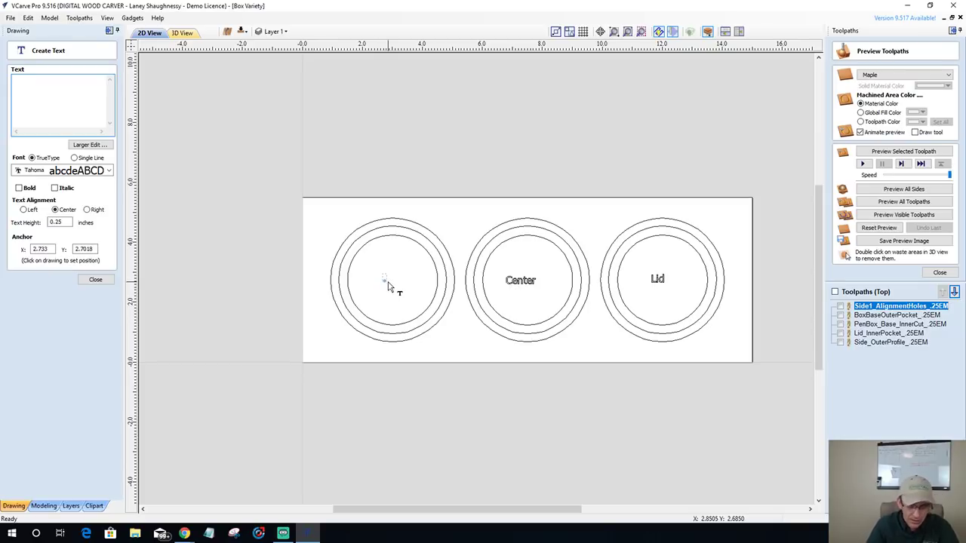
text(Bottom)
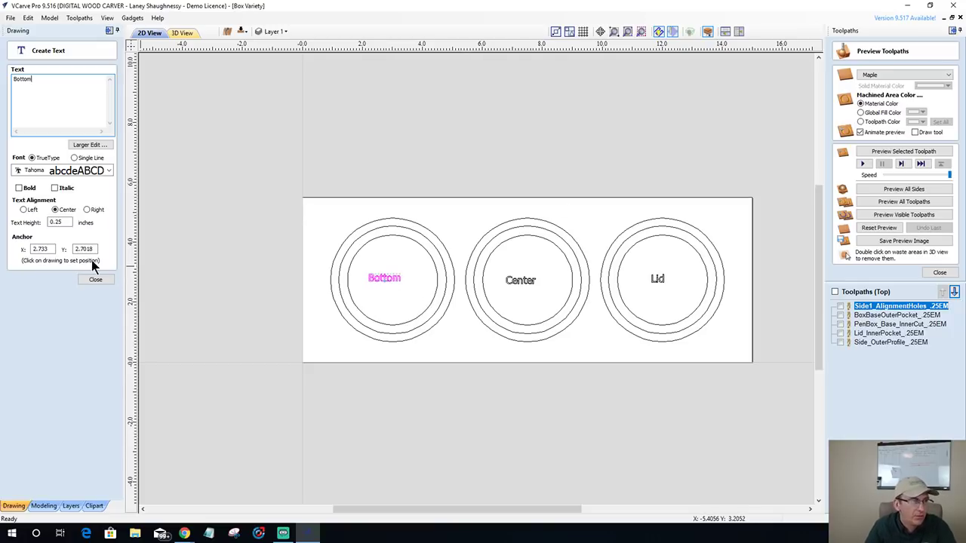
click(95, 280)
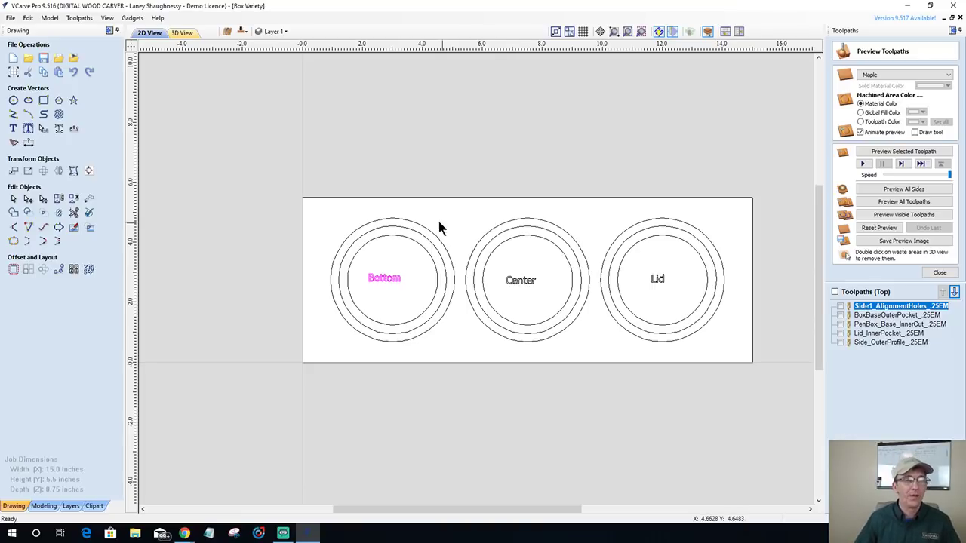
drag(482, 341, 597, 367)
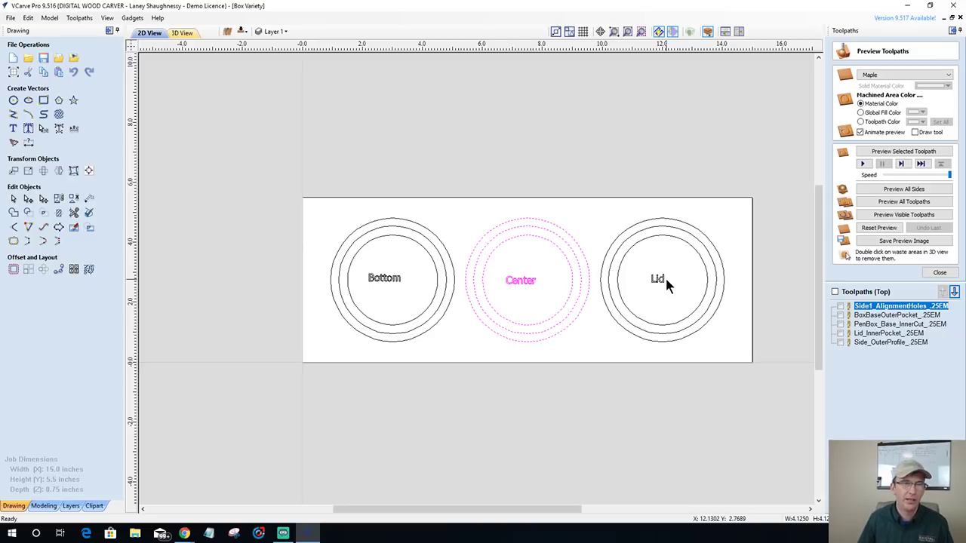
click(499, 275)
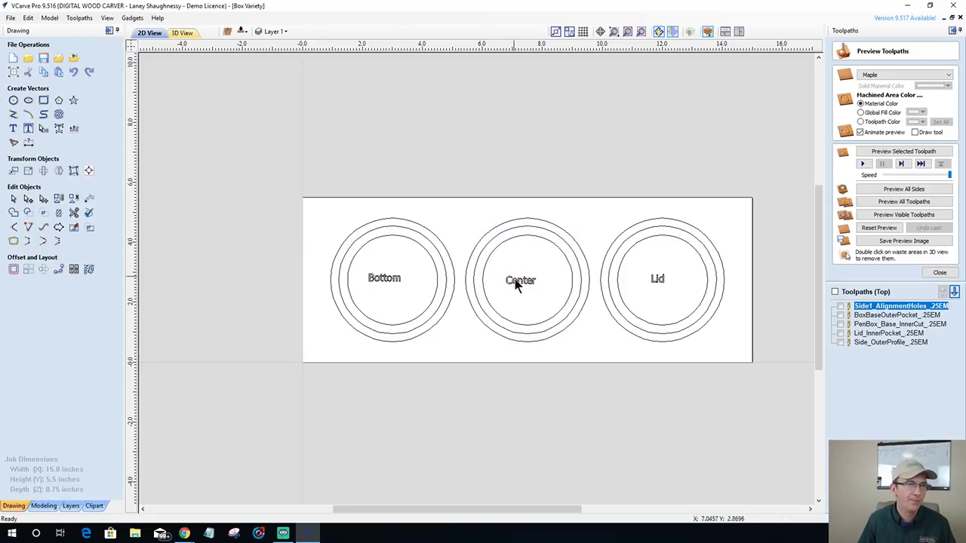
click(629, 228)
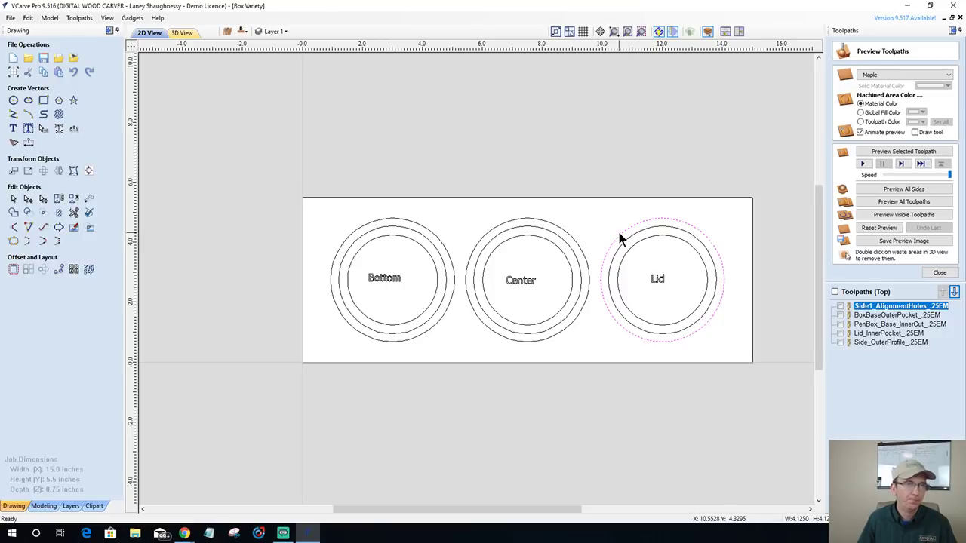
scroll(620, 236, up, 3)
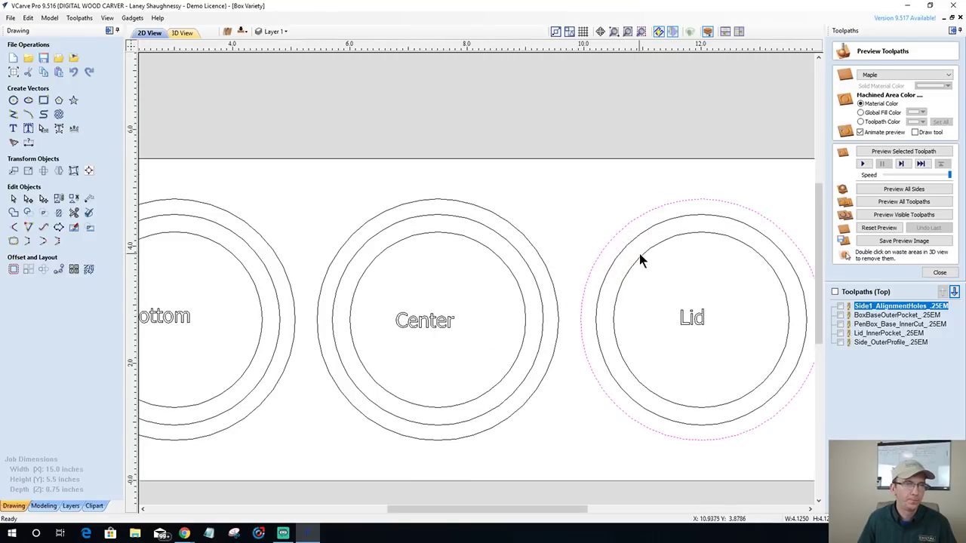
- Delete the Lid set's innermost circle
click(640, 253)
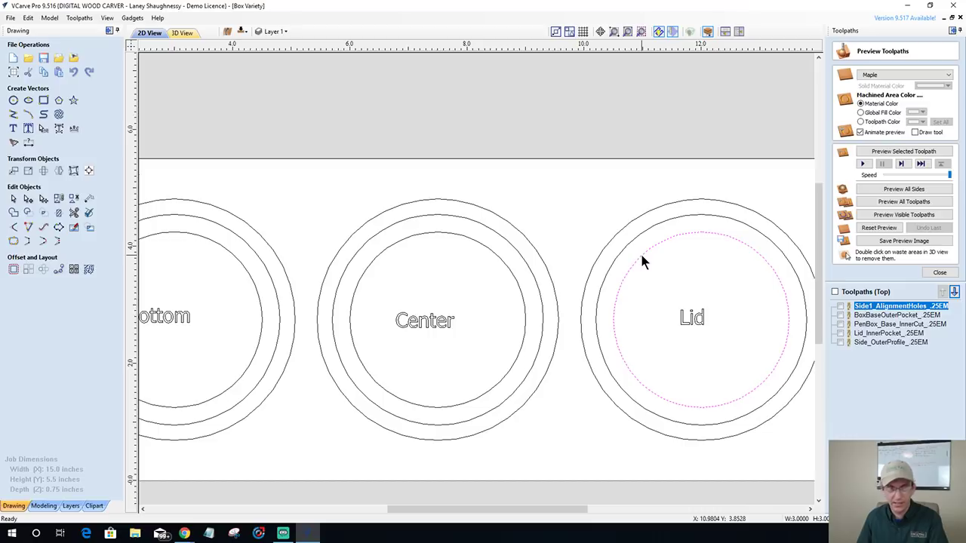
key(Delete)
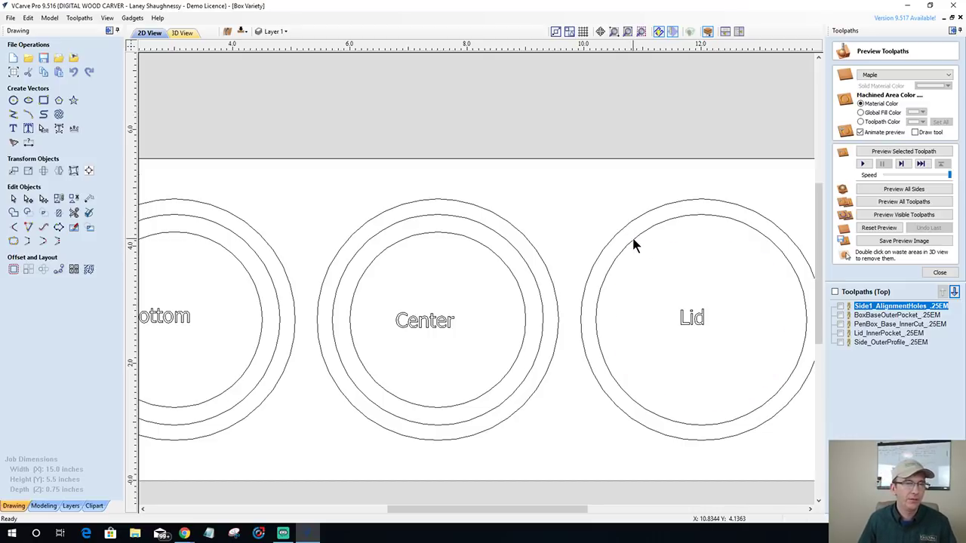
scroll(631, 235, down, 1)
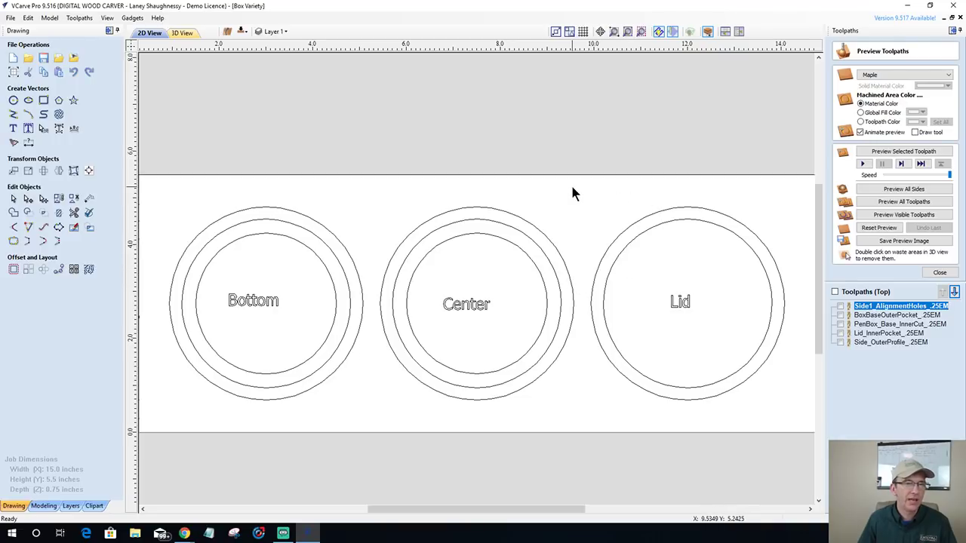
- Copy the Lid rings and label to the board's other side with Copy to Other Side
drag(556, 179, 801, 441)
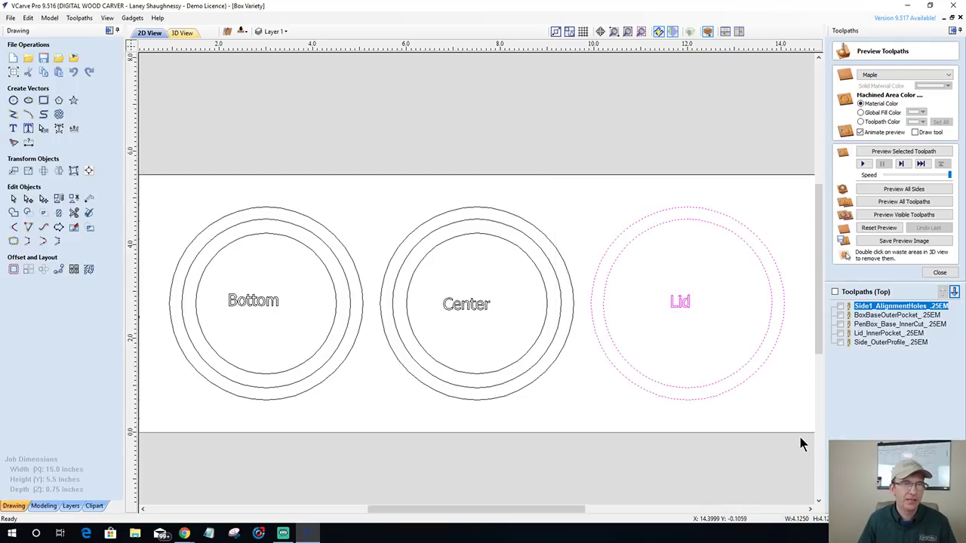
right_click(660, 224)
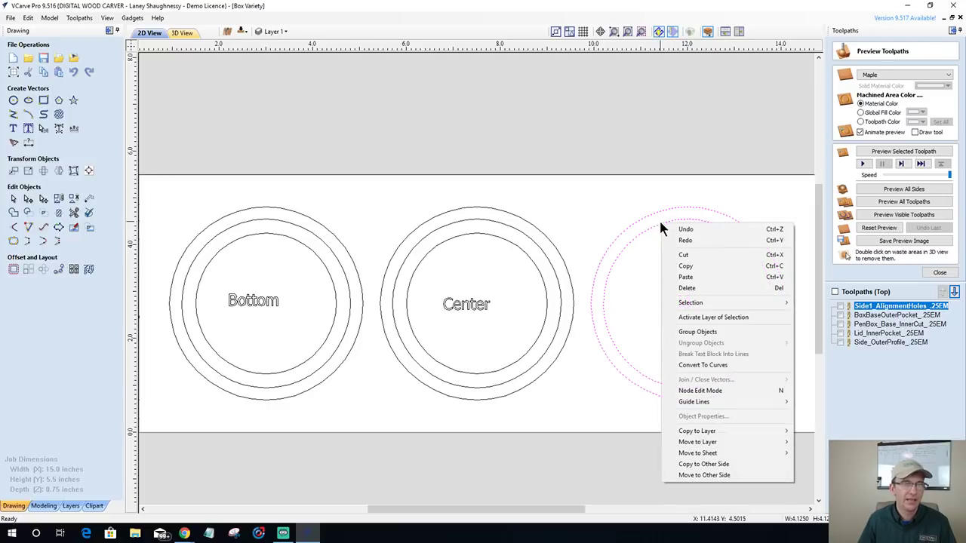
click(702, 464)
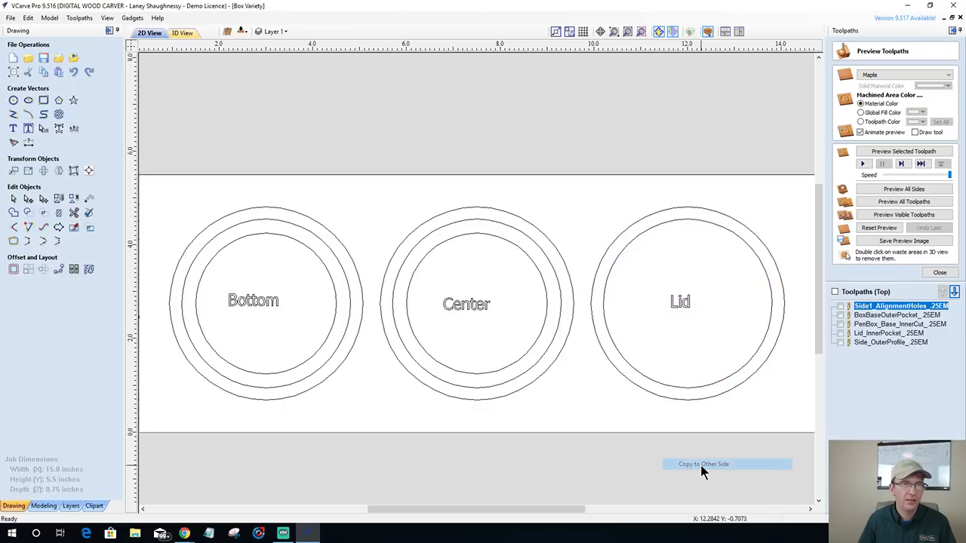
scroll(465, 345, down, 2)
scroll(480, 333, up, 2)
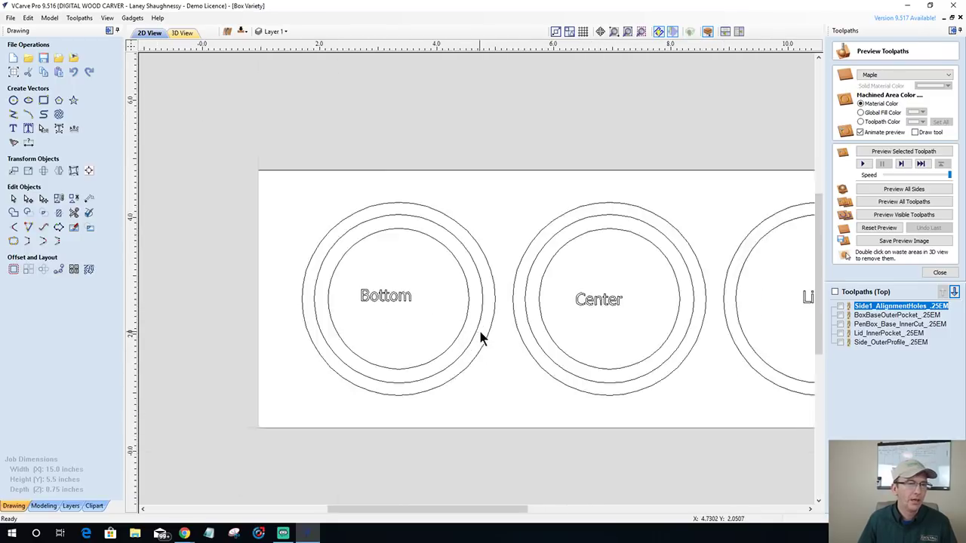
scroll(638, 319, down, 2)
scroll(713, 268, up, 2)
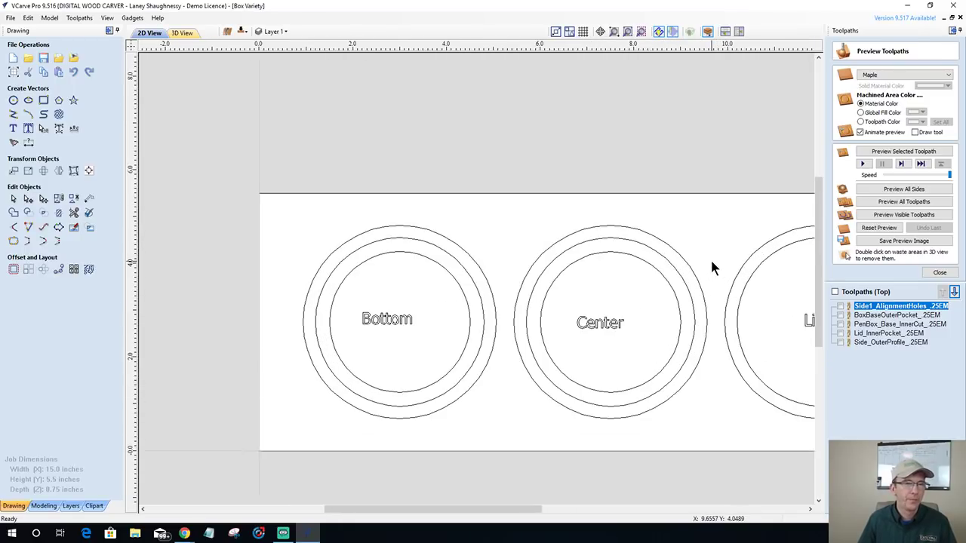
click(561, 279)
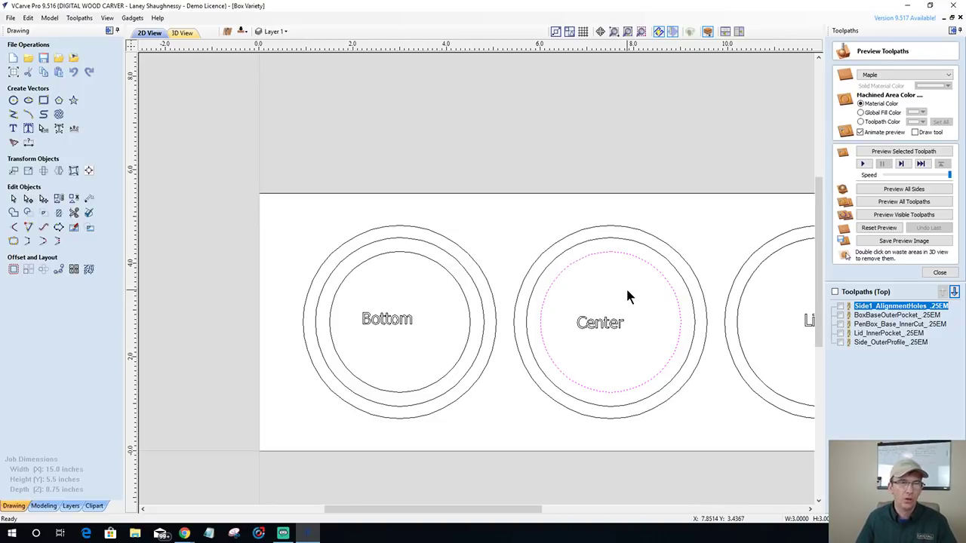
- Copy the Center set's inner circle and outer ring to the board's other side
click(611, 252)
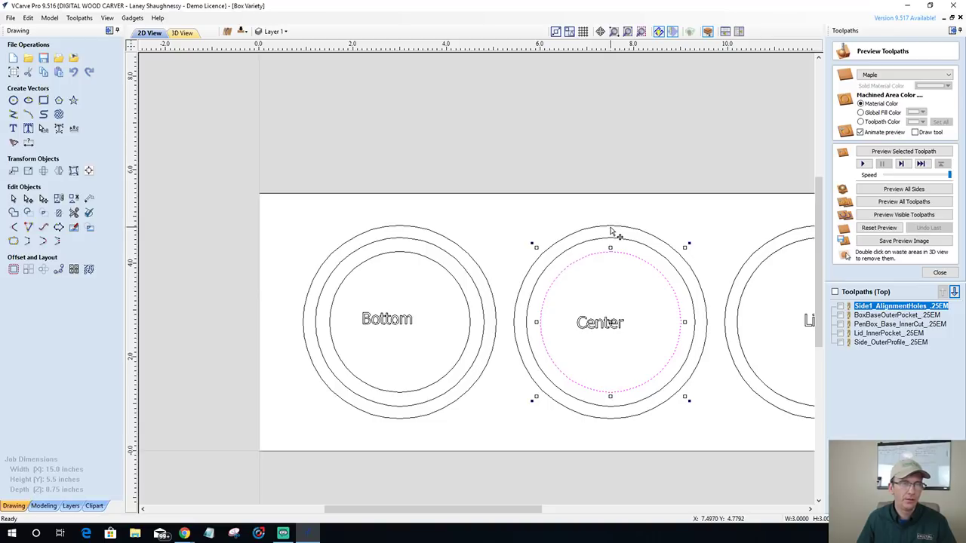
shift+click(611, 227)
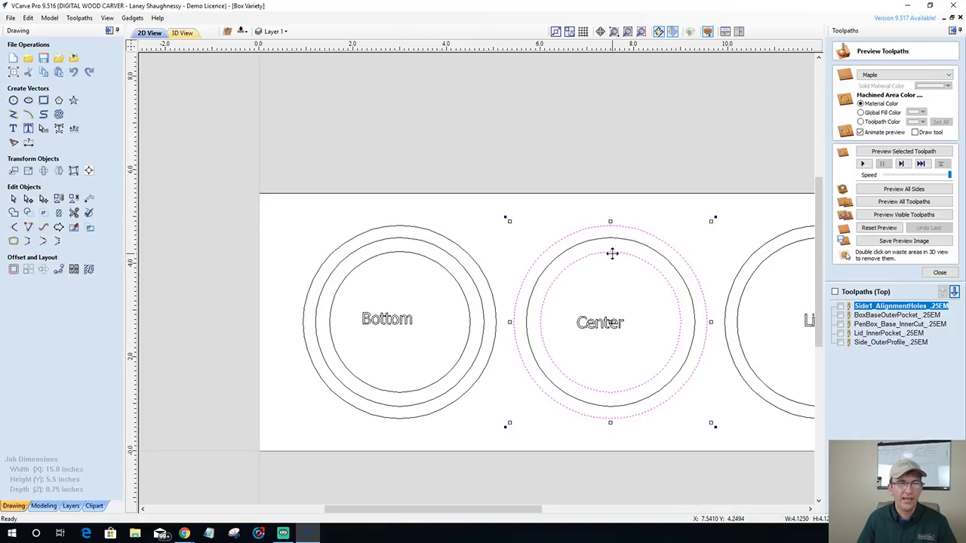
right_click(612, 256)
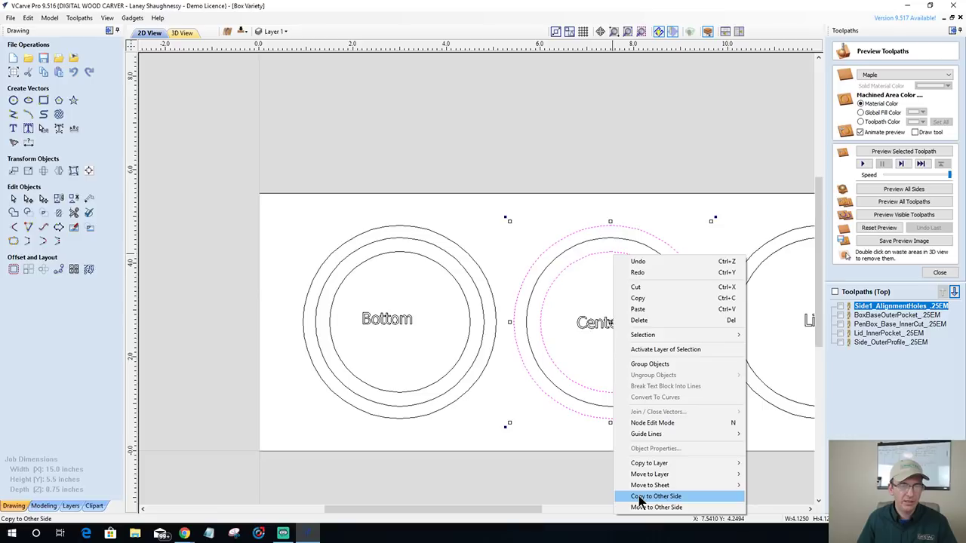
click(639, 496)
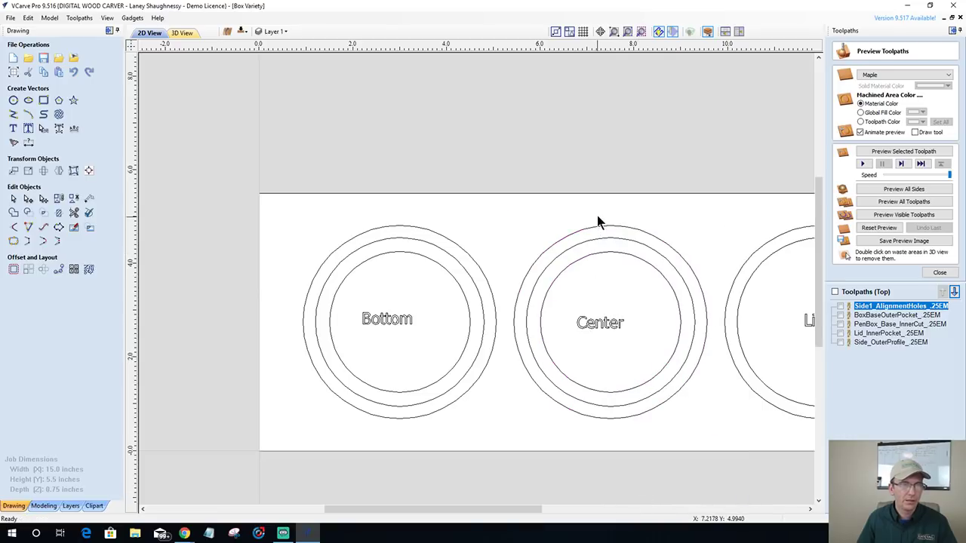
- Copy the Bottom set's outer ring and 'Bottom' label to the board's other side
click(601, 238)
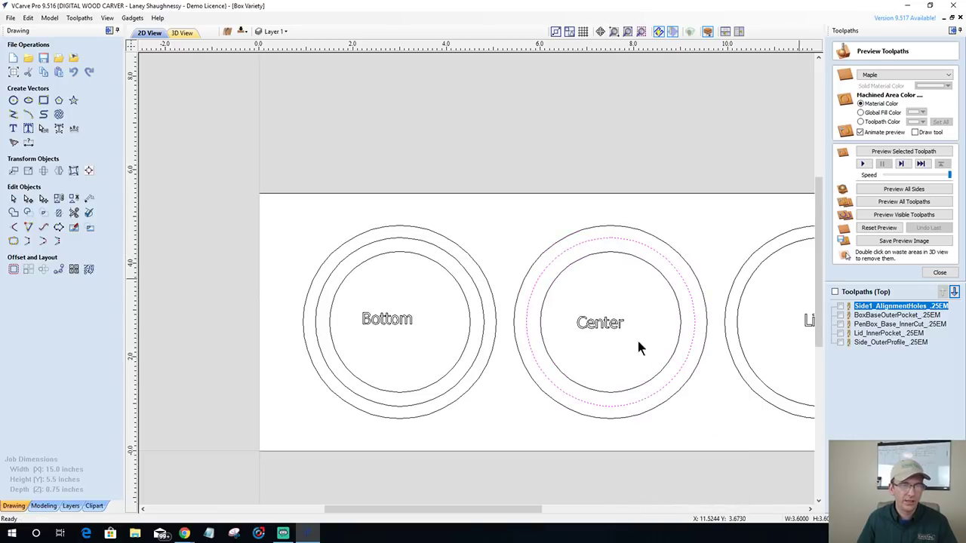
click(400, 251)
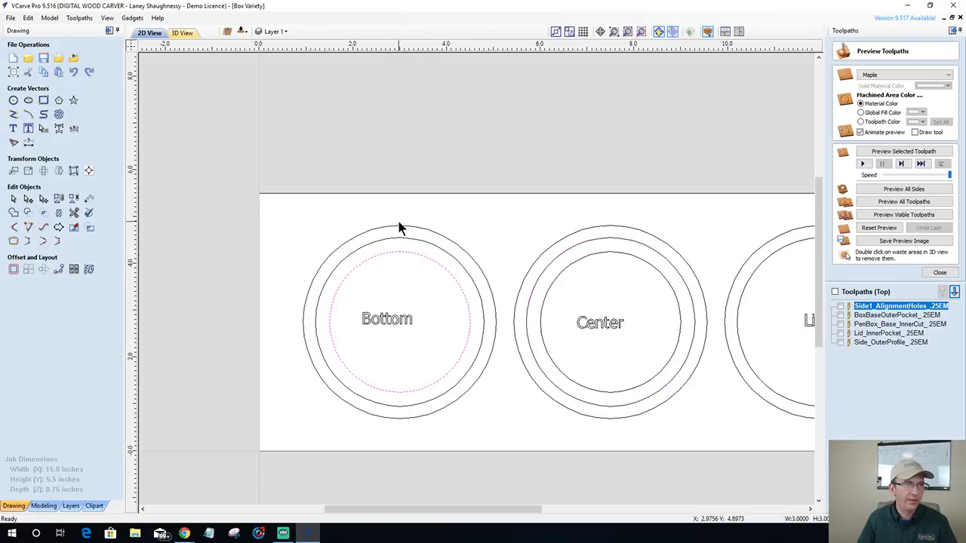
shift+click(398, 225)
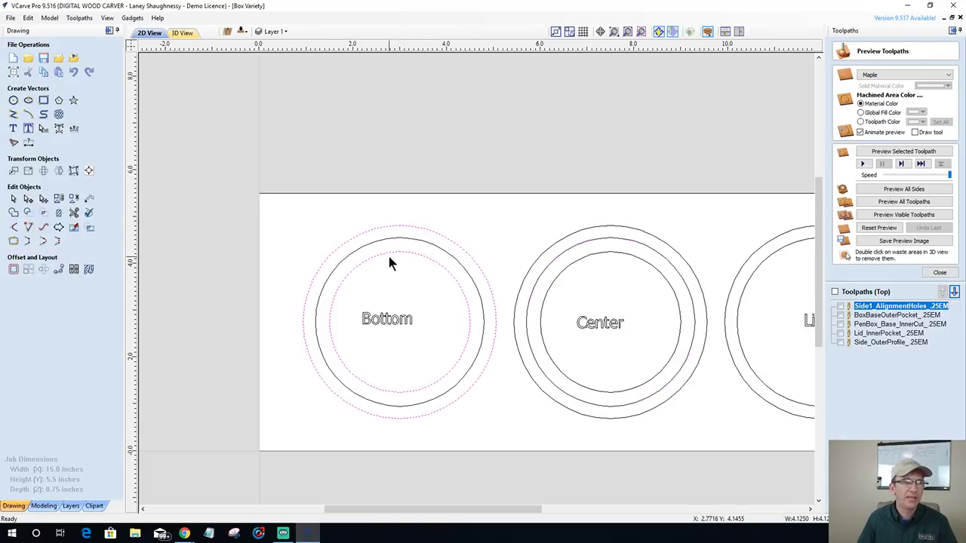
ctrl+click(402, 254)
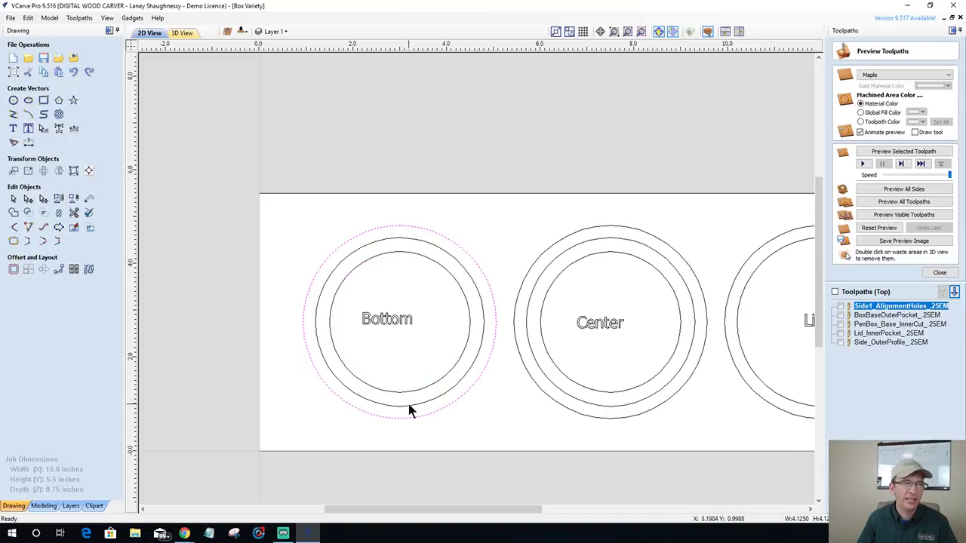
shift+click(392, 319)
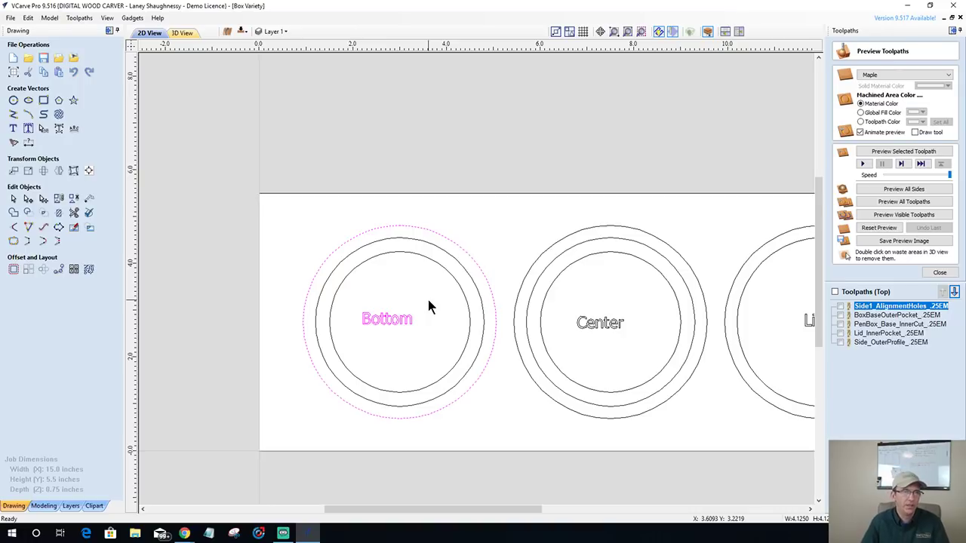
right_click(435, 233)
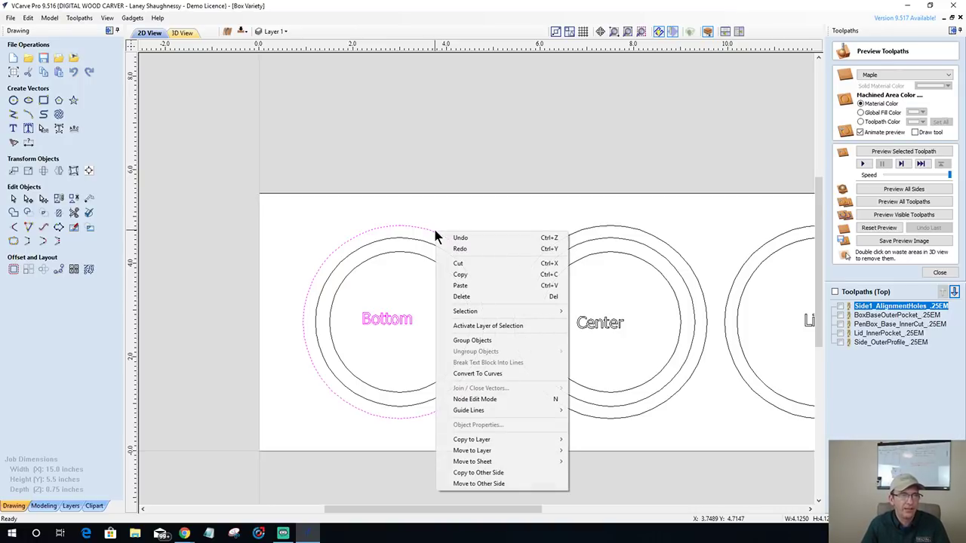
click(476, 474)
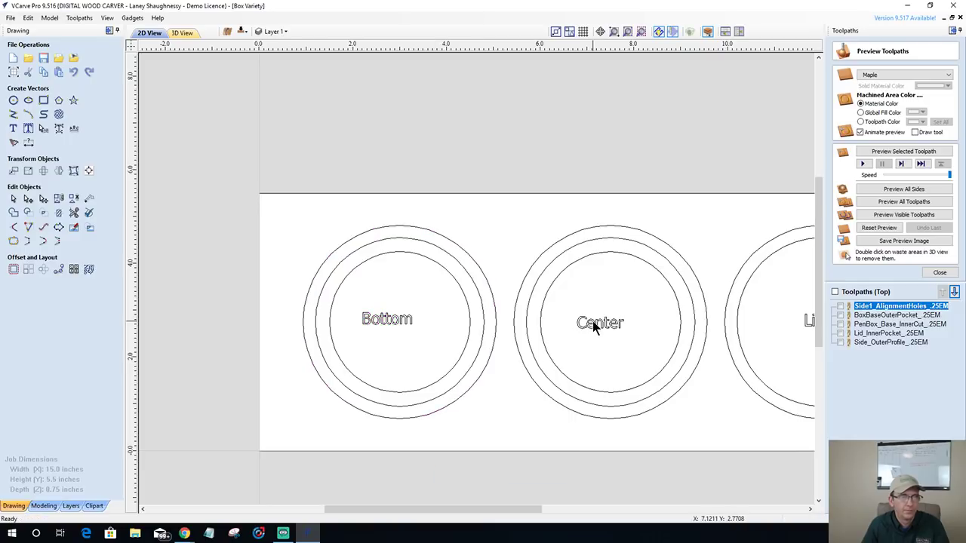
scroll(414, 375, down, 2)
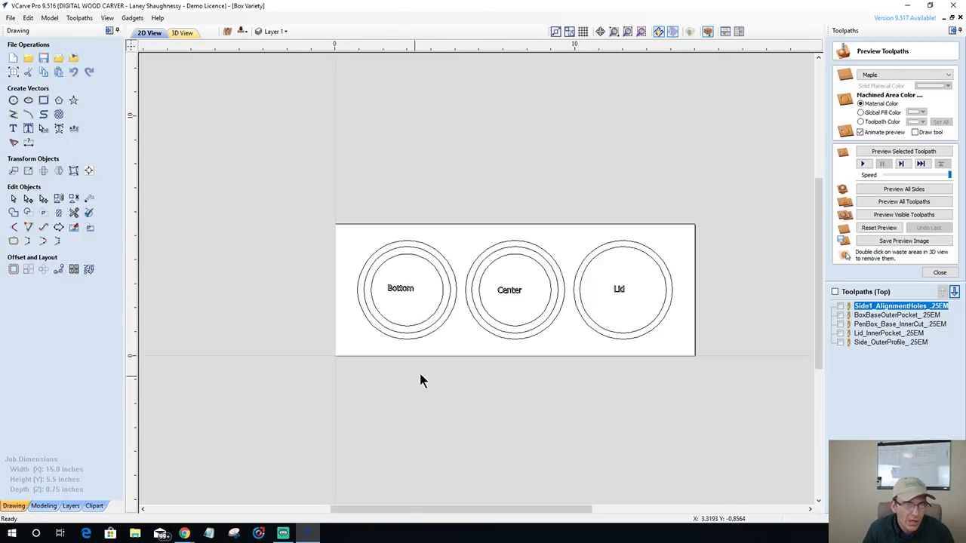
- Zoom in and leave just the outer circle around 'Bottom' selected
scroll(709, 309, up, 2)
scroll(709, 309, down, 1)
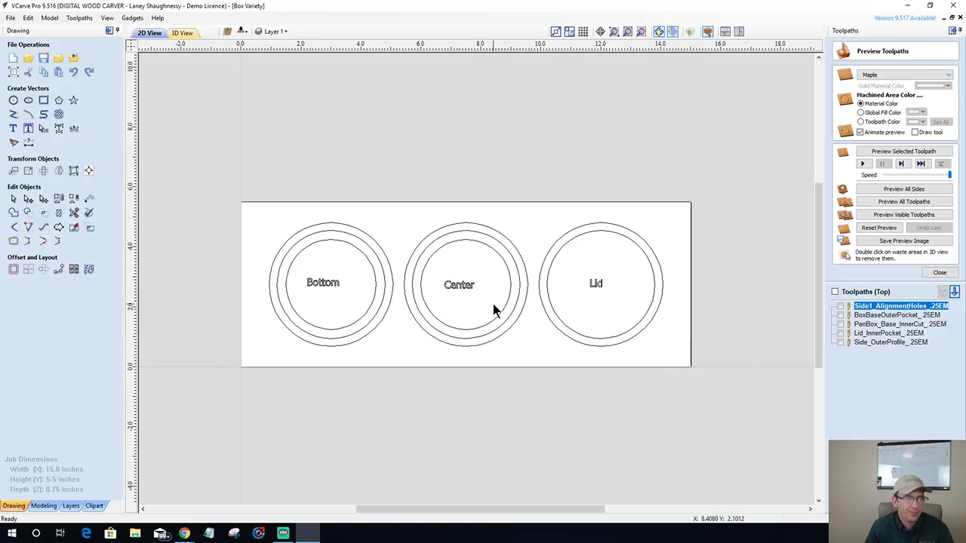
scroll(423, 336, up, 1)
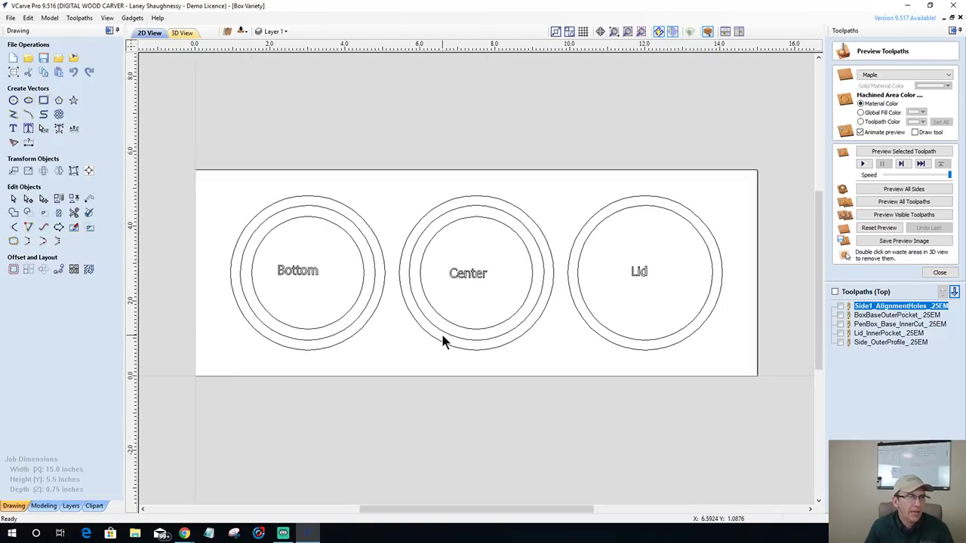
click(270, 206)
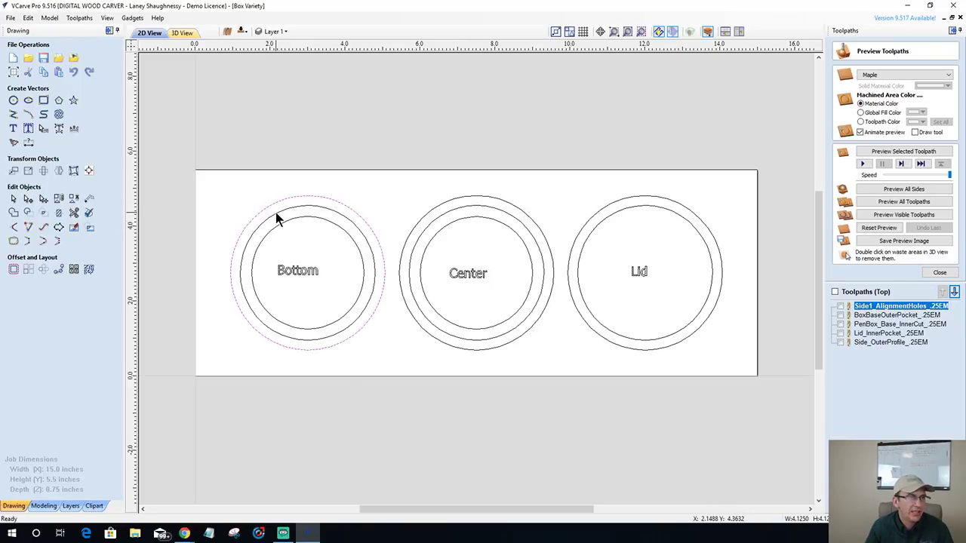
shift+click(275, 212)
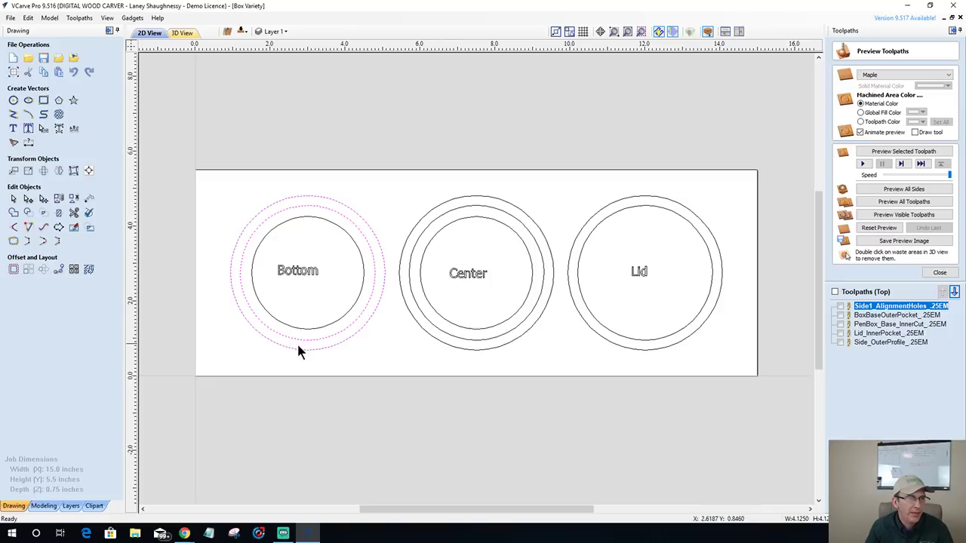
click(379, 279)
click(382, 284)
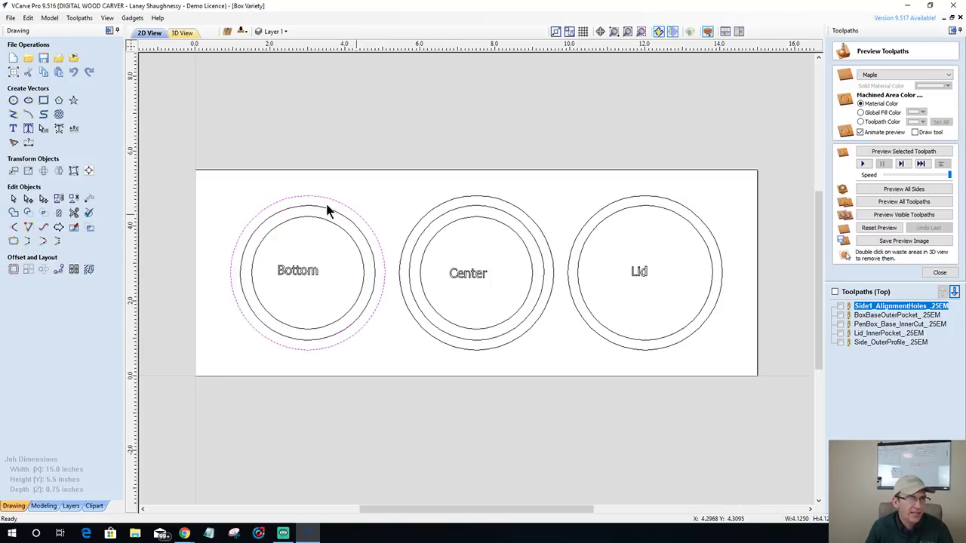
- Offset the Bottom outer ring outwards by 0.0625 inches, then add the middle ring to the selection
click(9, 273)
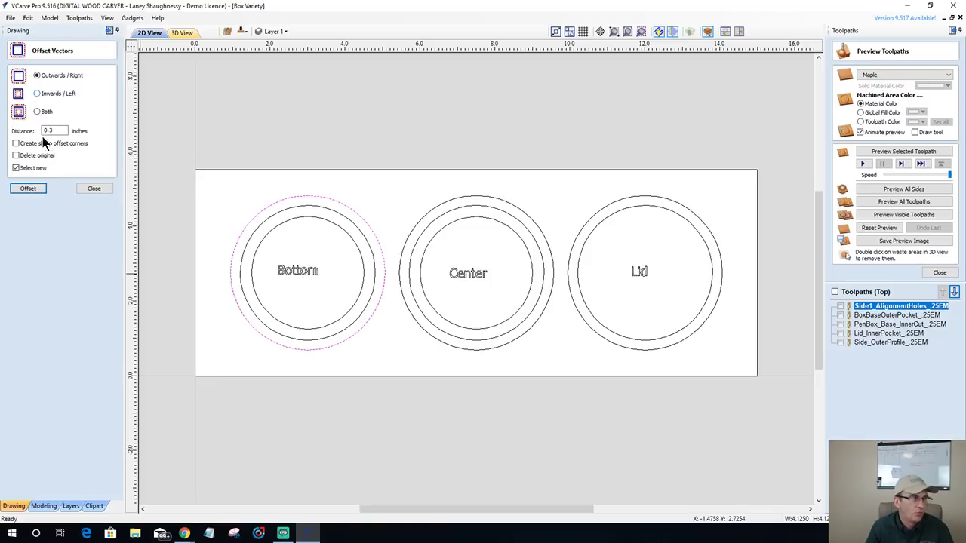
double_click(48, 131)
text(0.5)
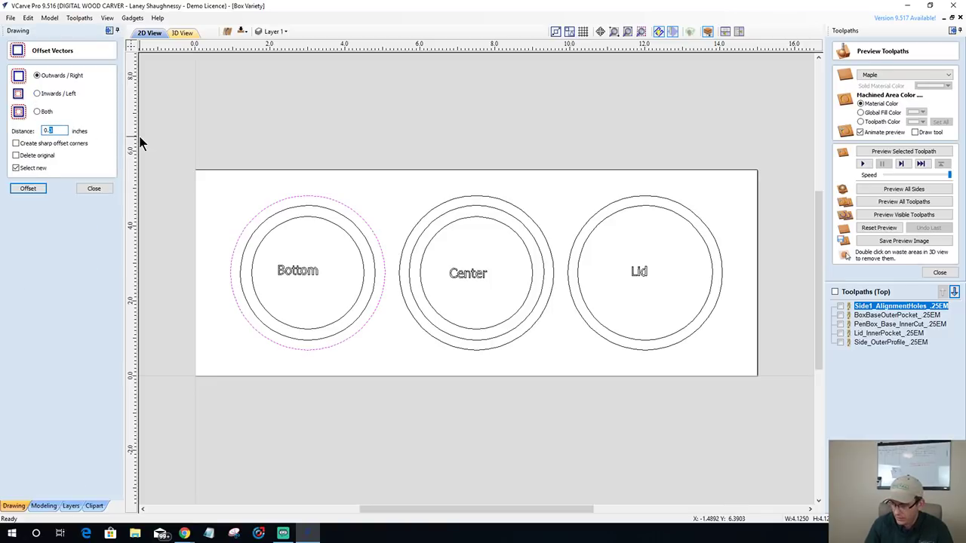
text(0.0625)
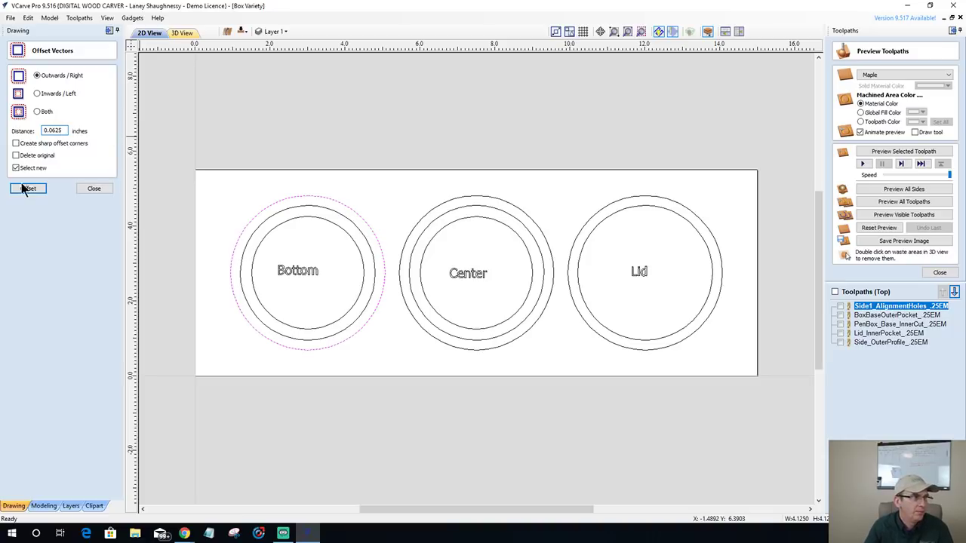
click(24, 190)
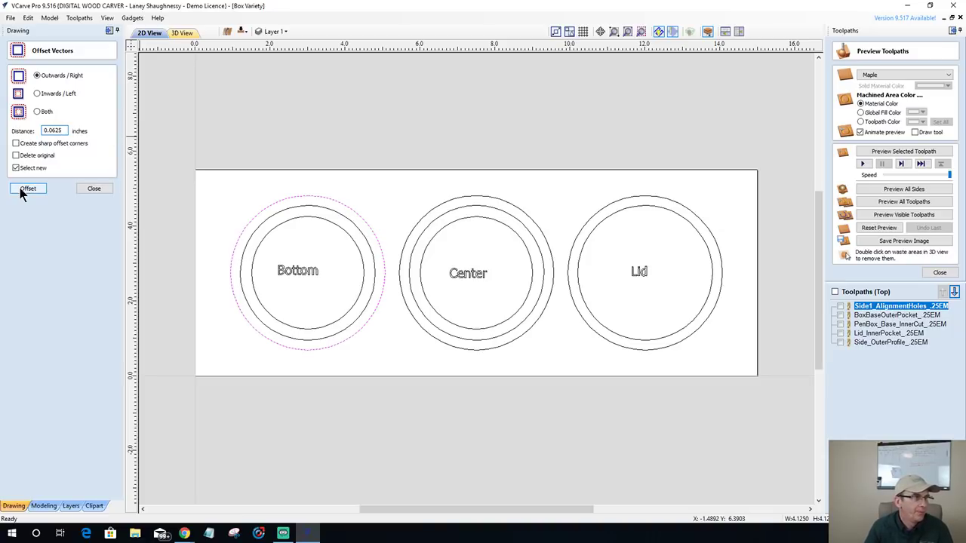
click(23, 190)
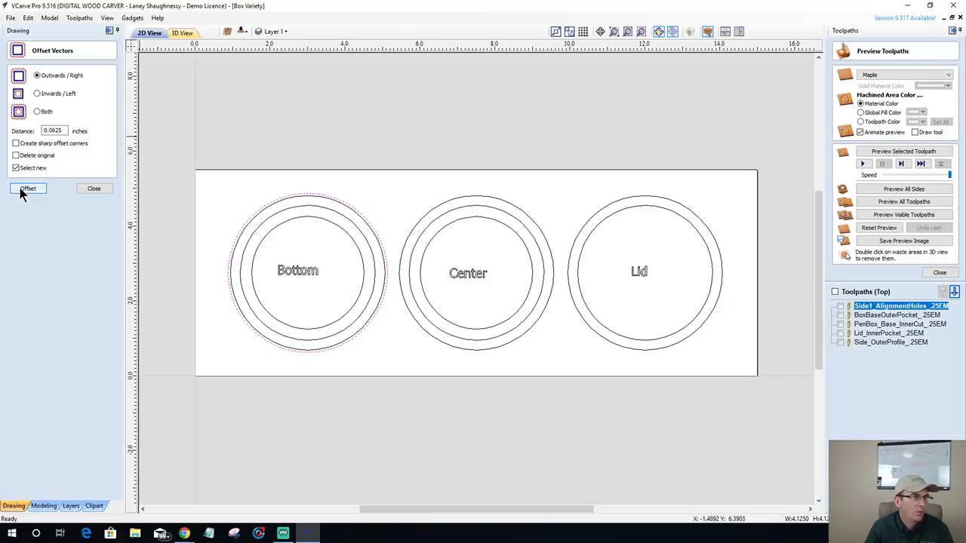
click(95, 189)
scroll(286, 219, up, 2)
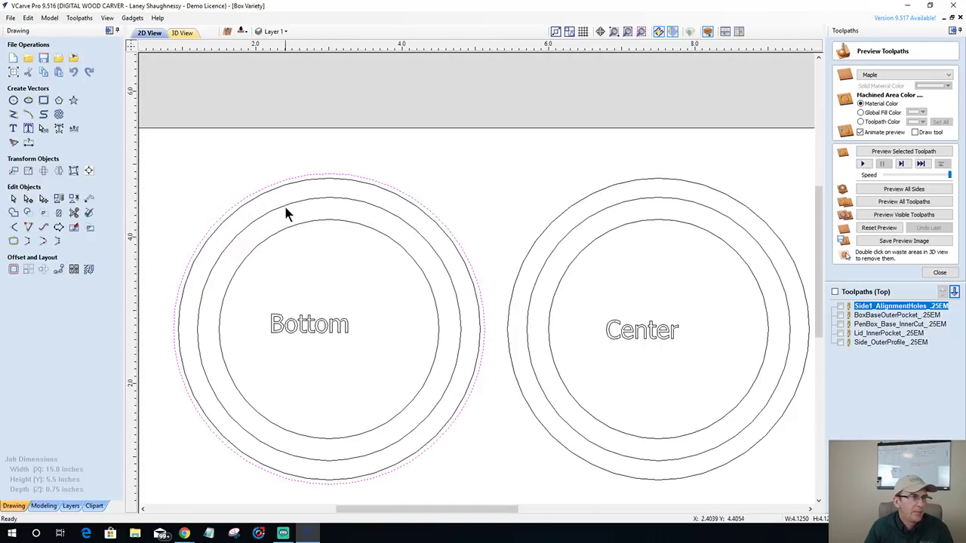
shift+click(284, 205)
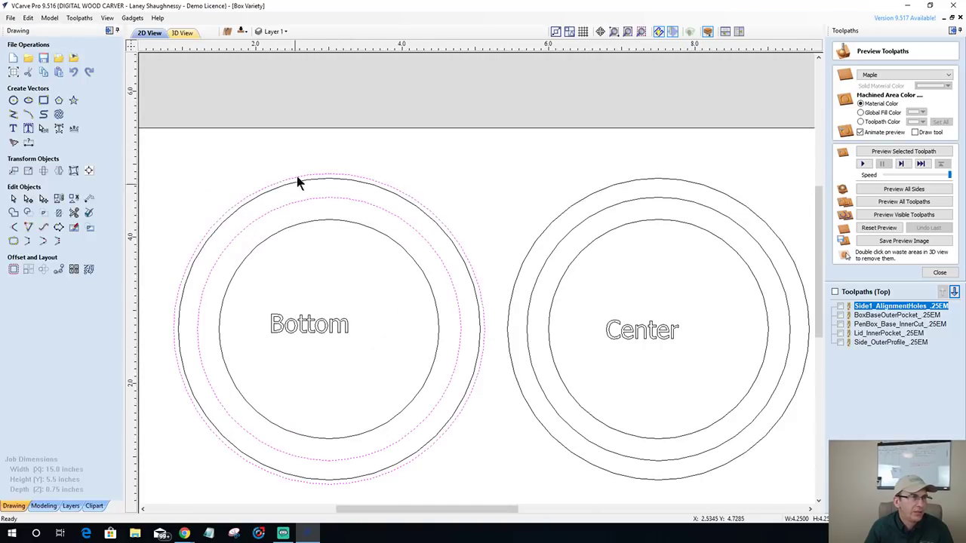
- Close the toolpath preview and start a Pocket toolpath with a 0.25-inch cut depth
click(935, 274)
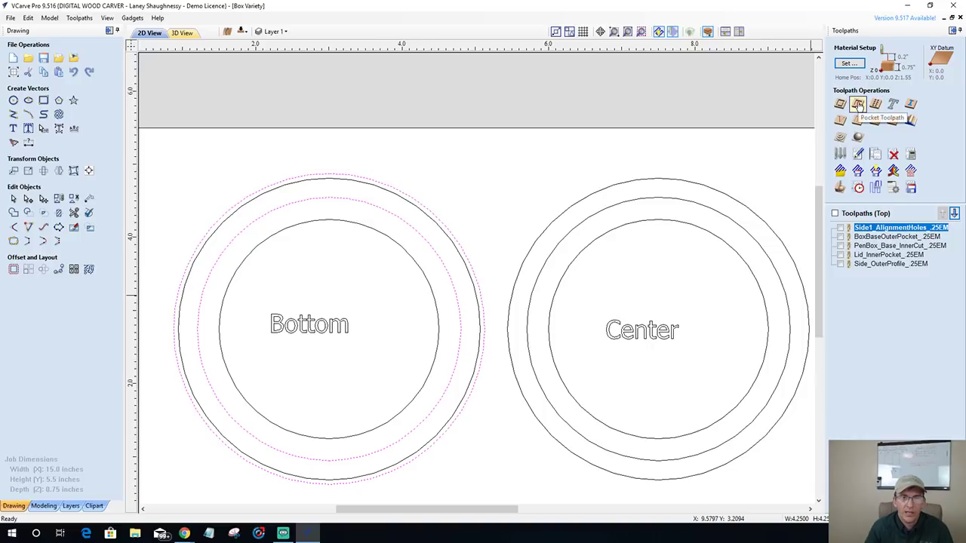
click(858, 105)
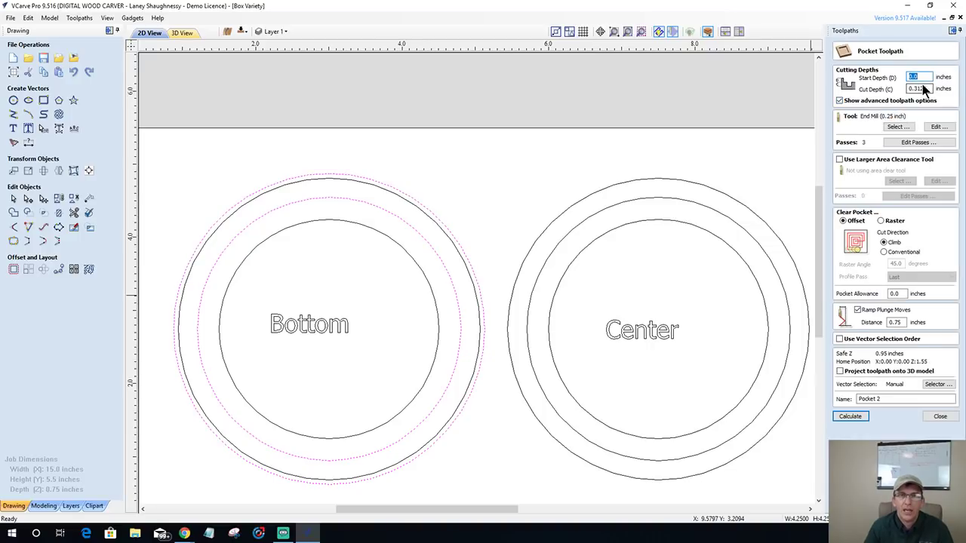
double_click(928, 89)
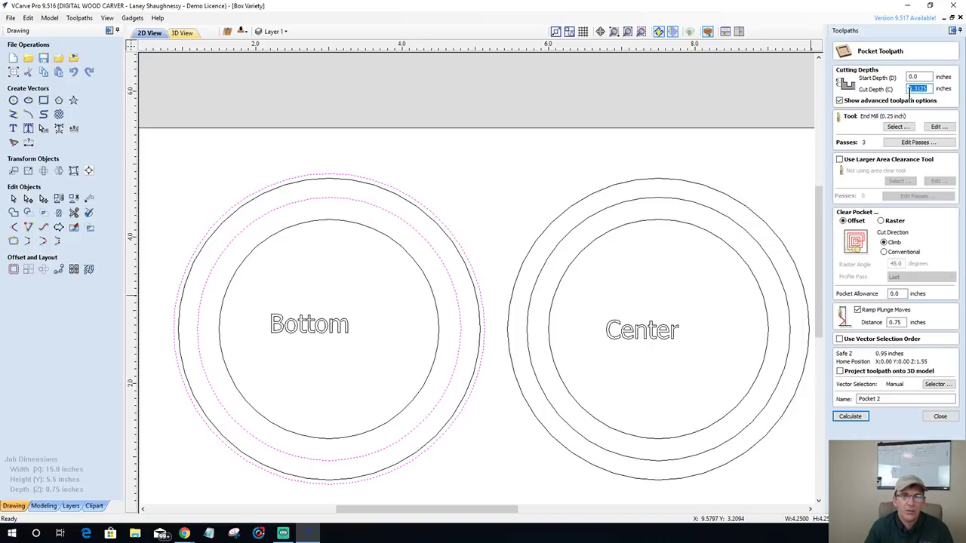
text(.25)
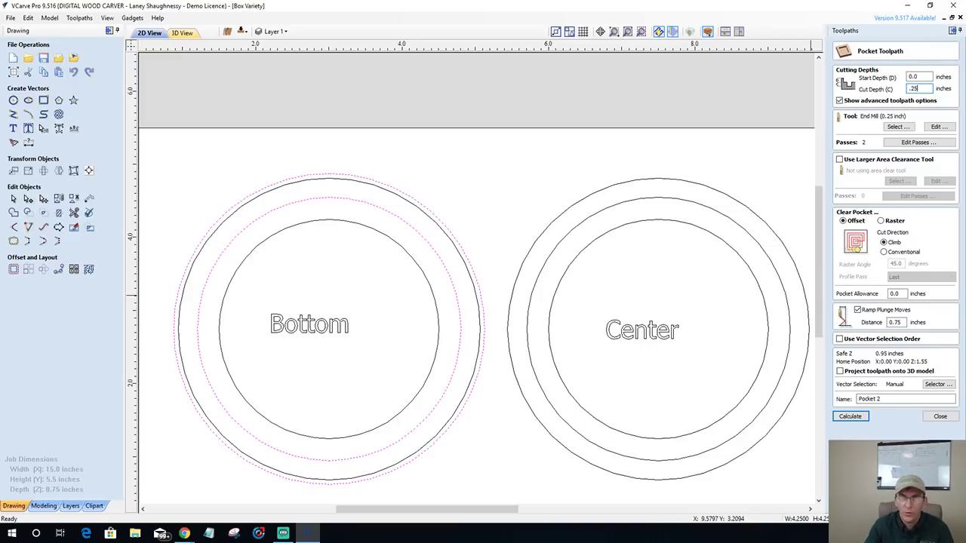
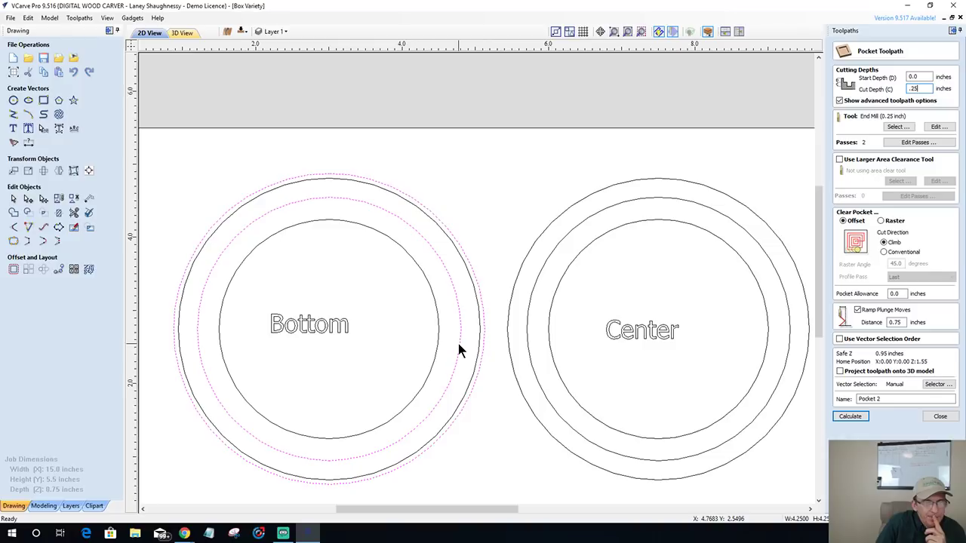
- Try out ring selections on the Bottom and Center circles, then clear them
click(528, 339)
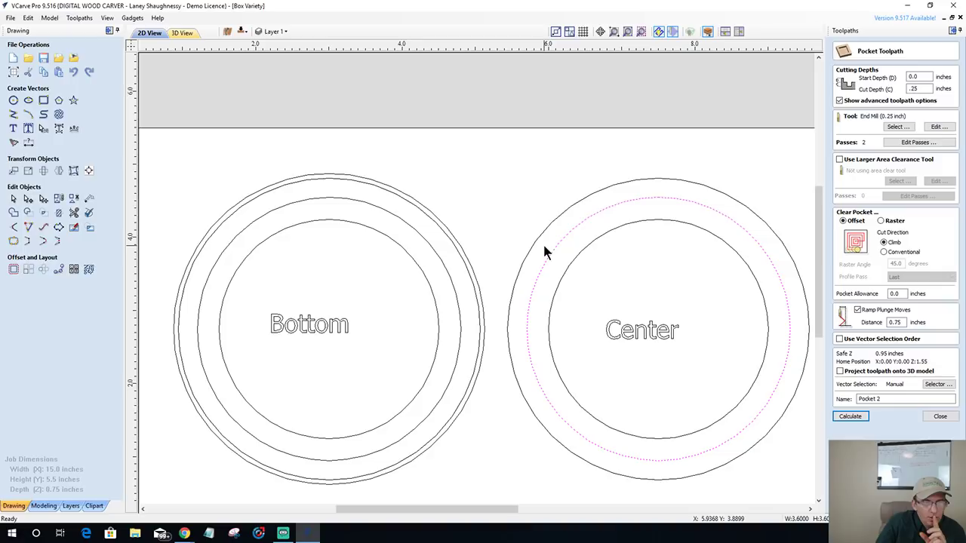
click(458, 287)
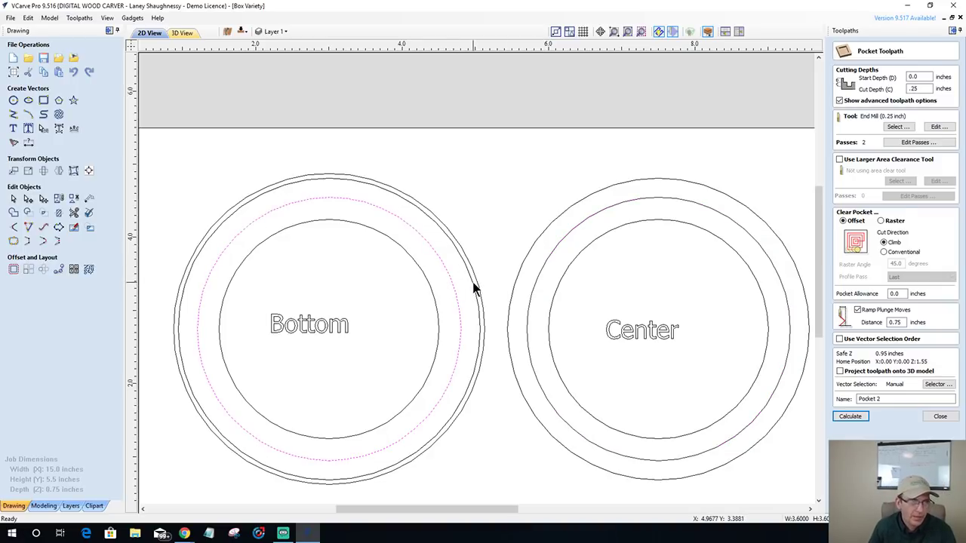
shift+click(473, 288)
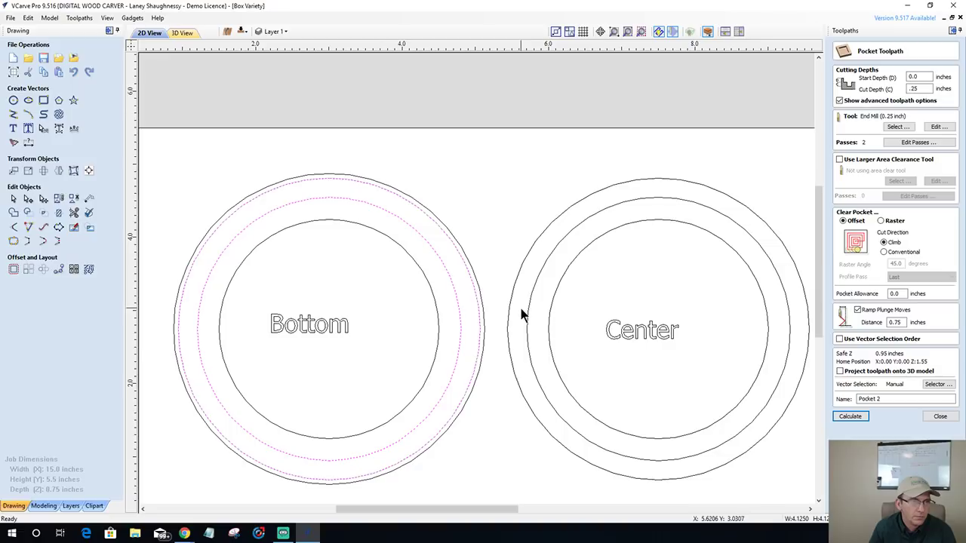
click(527, 317)
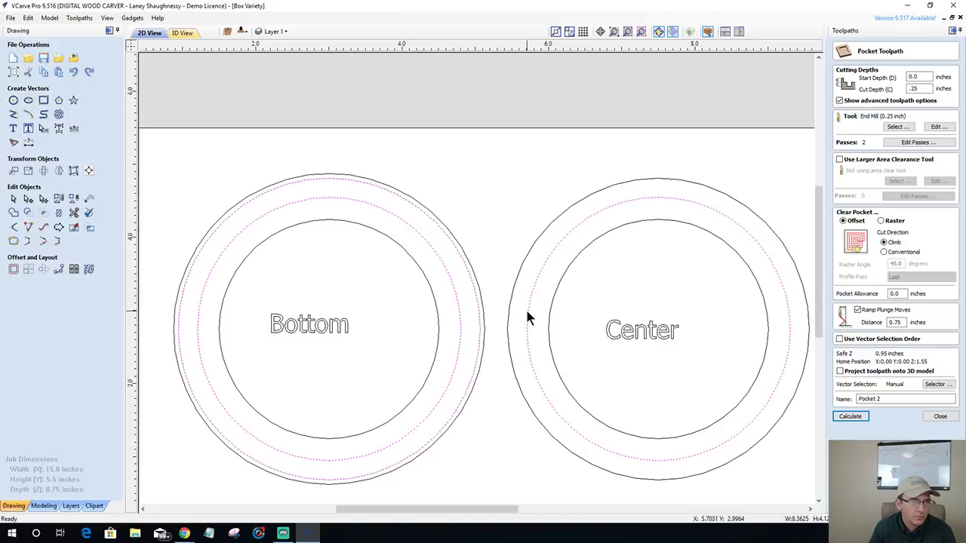
shift+click(508, 308)
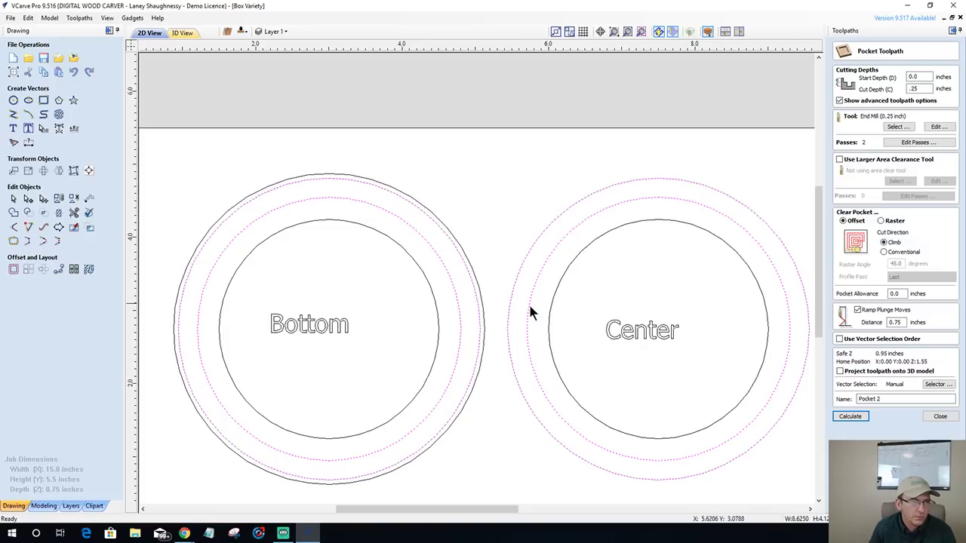
click(572, 298)
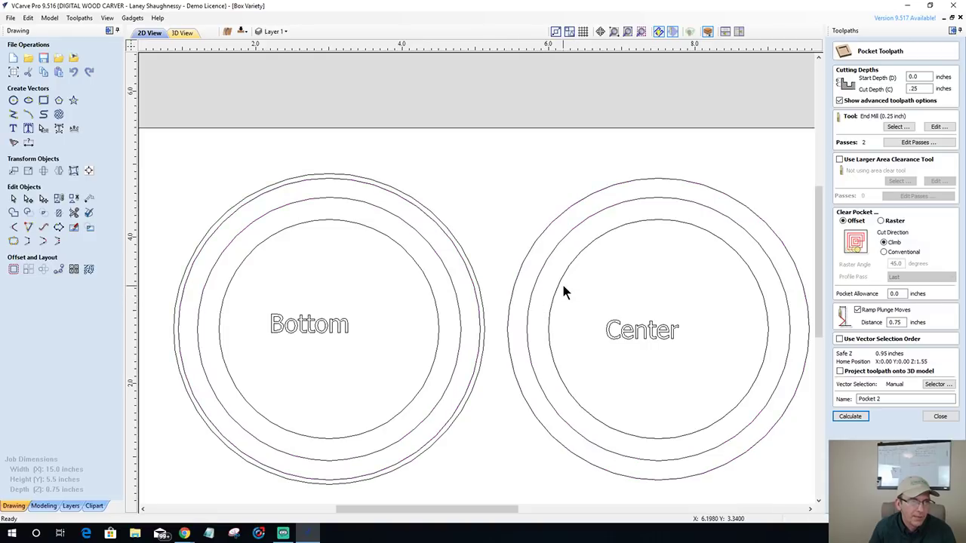
click(559, 282)
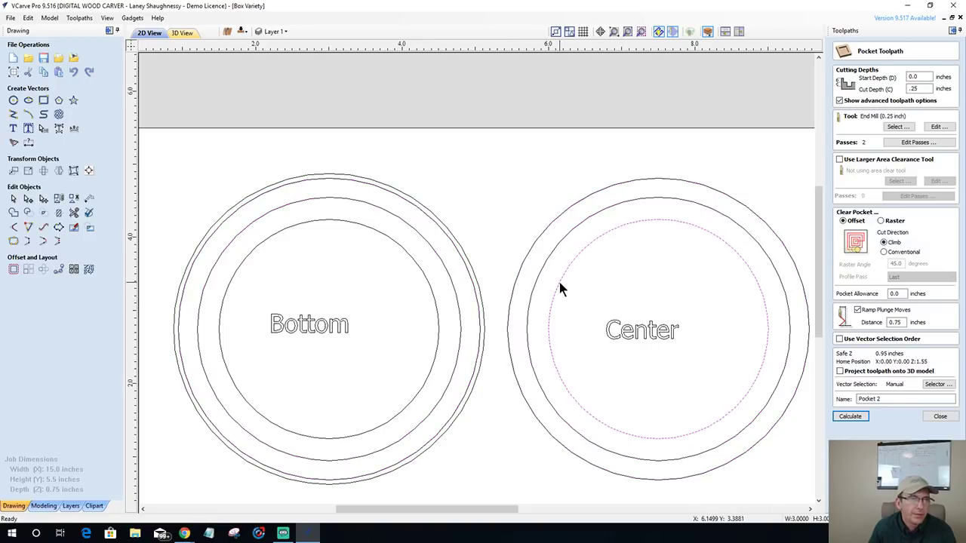
click(540, 279)
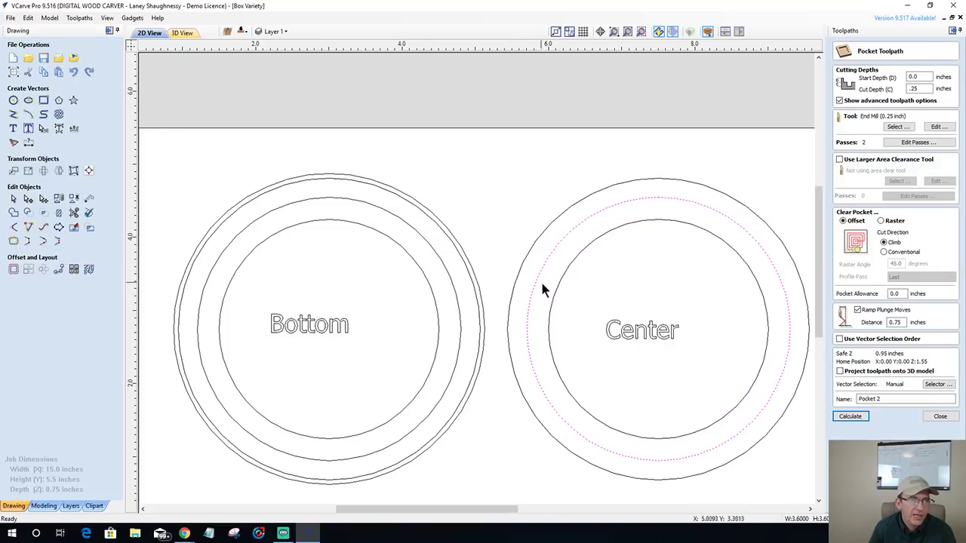
shift+click(554, 295)
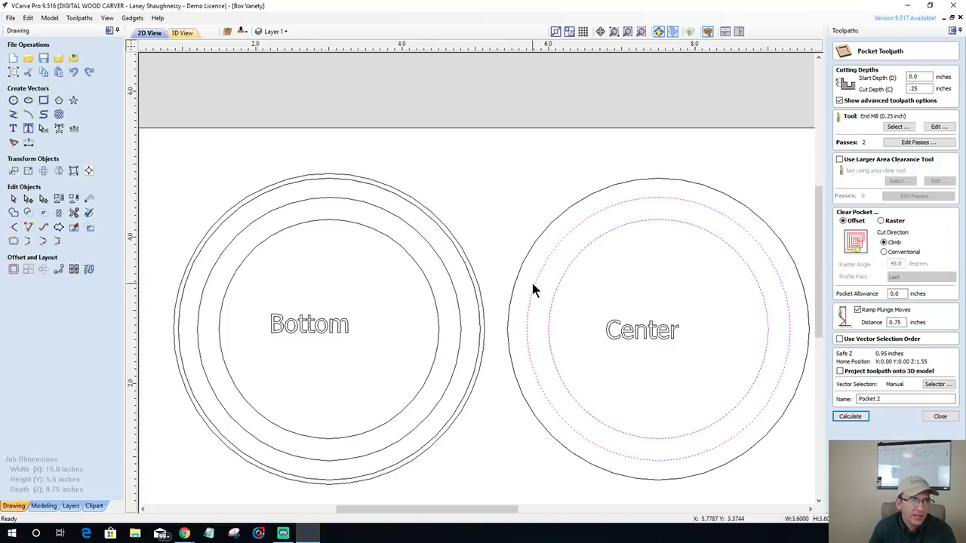
- Select the Bottom circle's outer and middle rings as the pocket boundary
scroll(525, 299, down, 1)
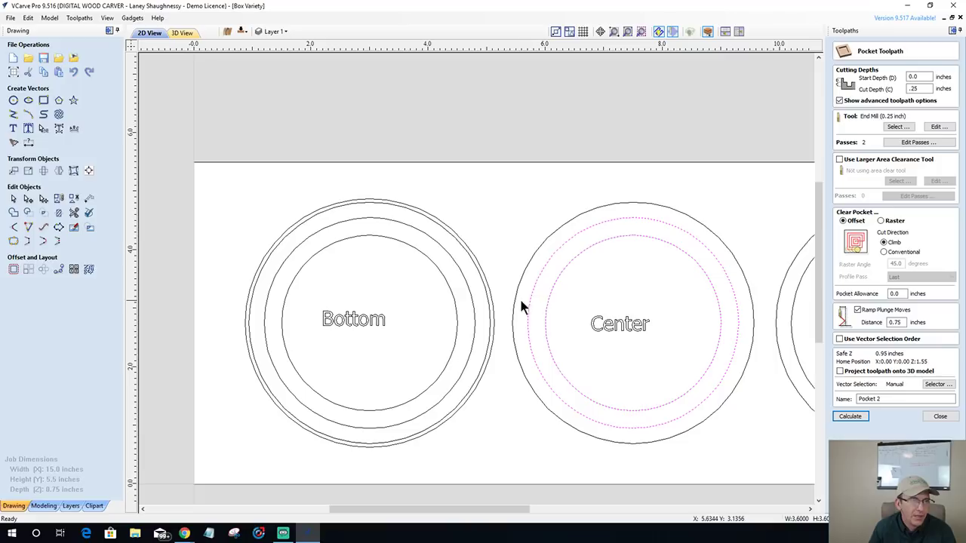
click(446, 227)
click(433, 237)
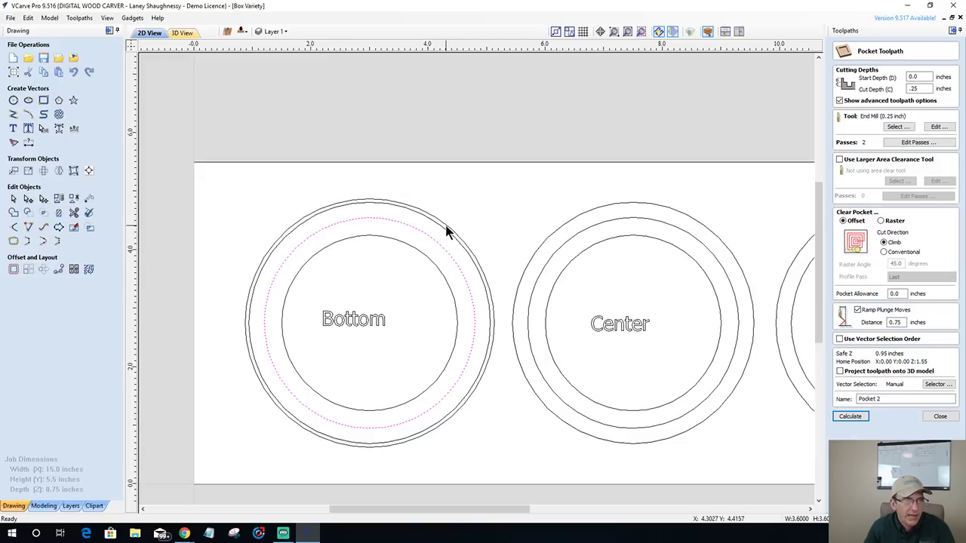
shift+click(446, 230)
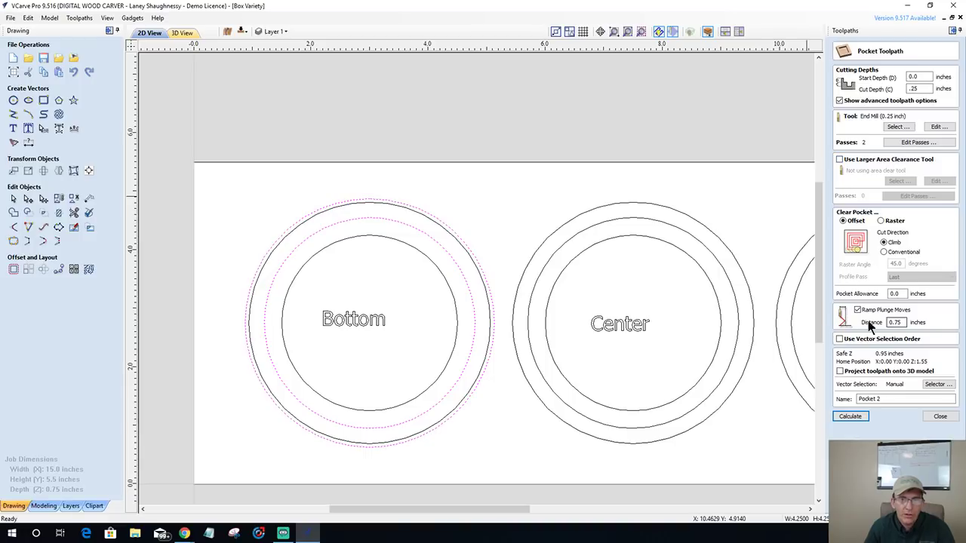
- Name the pocket toolpath Side1_Bottom_.25Em and calculate it
drag(896, 400, 824, 394)
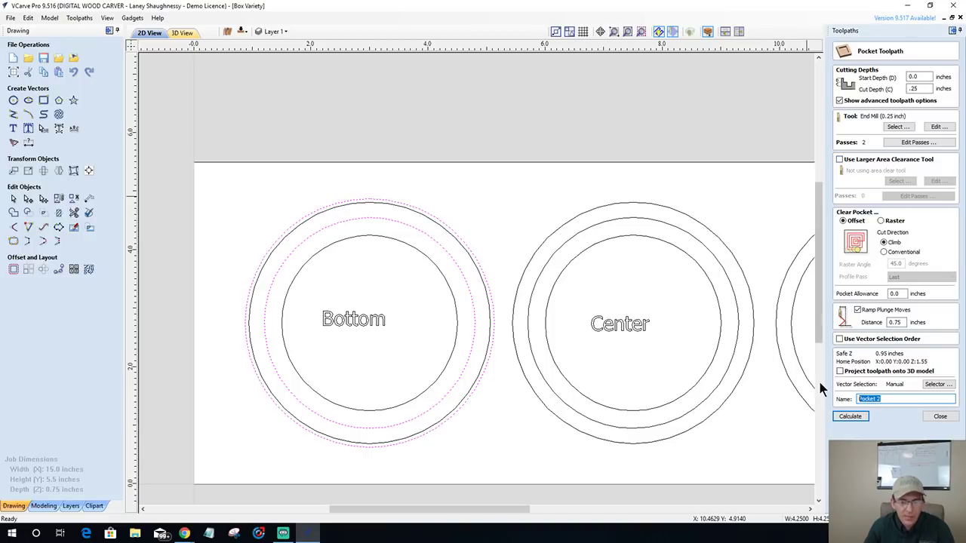
text(sIDE)
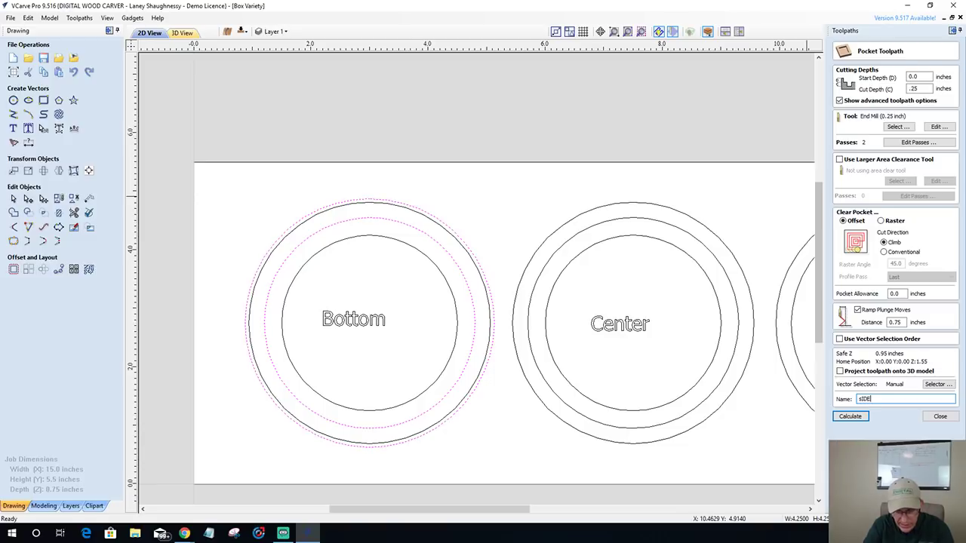
text(1bO)
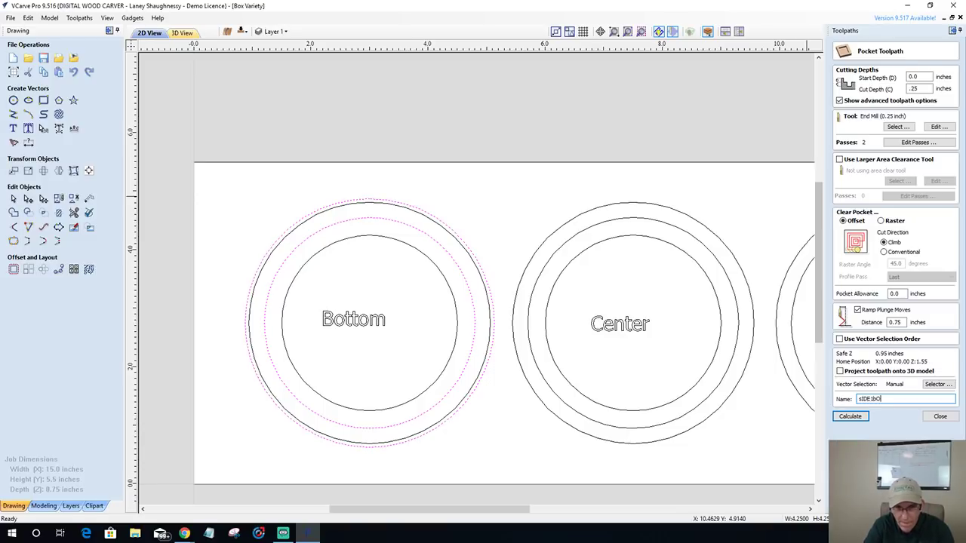
key(BackSpace)
key(BackSpace)
key(BackSpace)
key(BackSpace)
key(BackSpace)
key(BackSpace)
key(BackSpace)
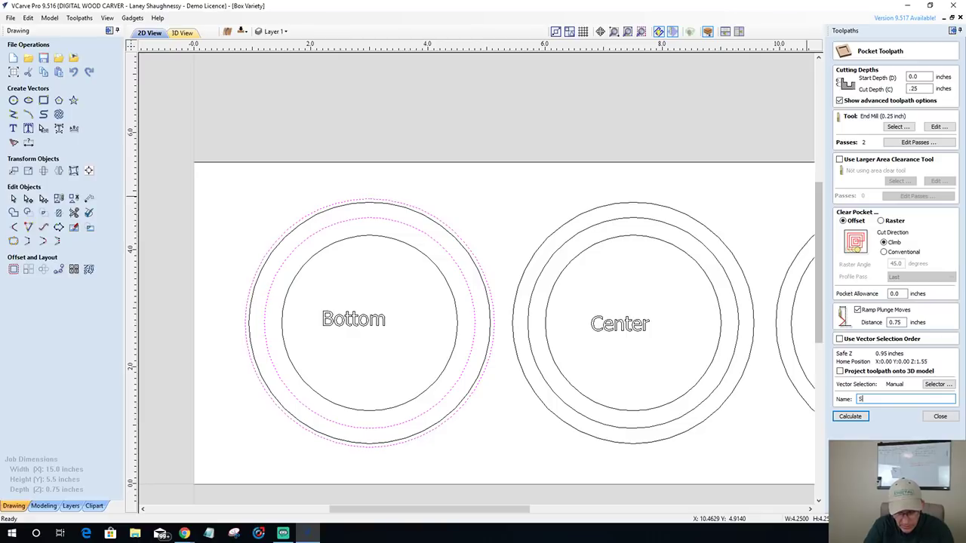
text(Side1_Bottom_.25Em)
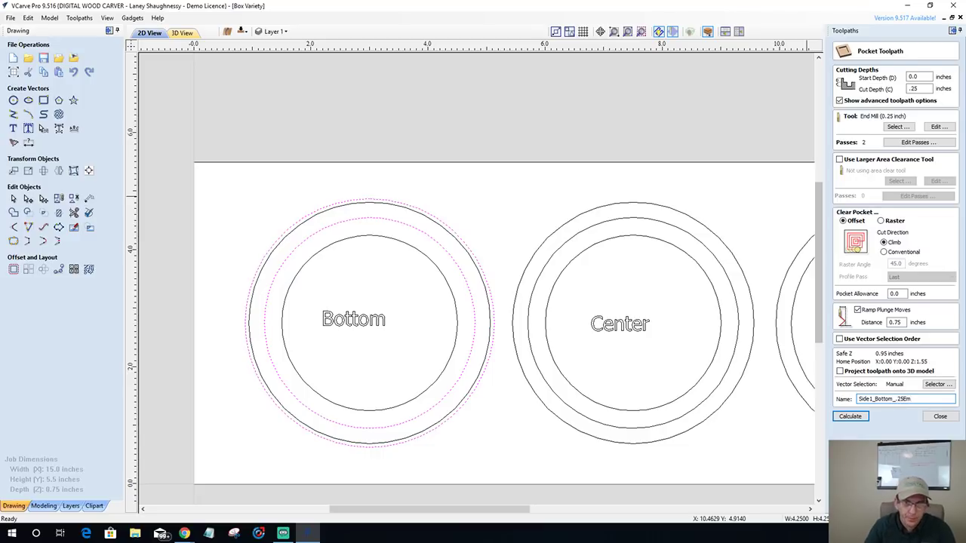
click(846, 418)
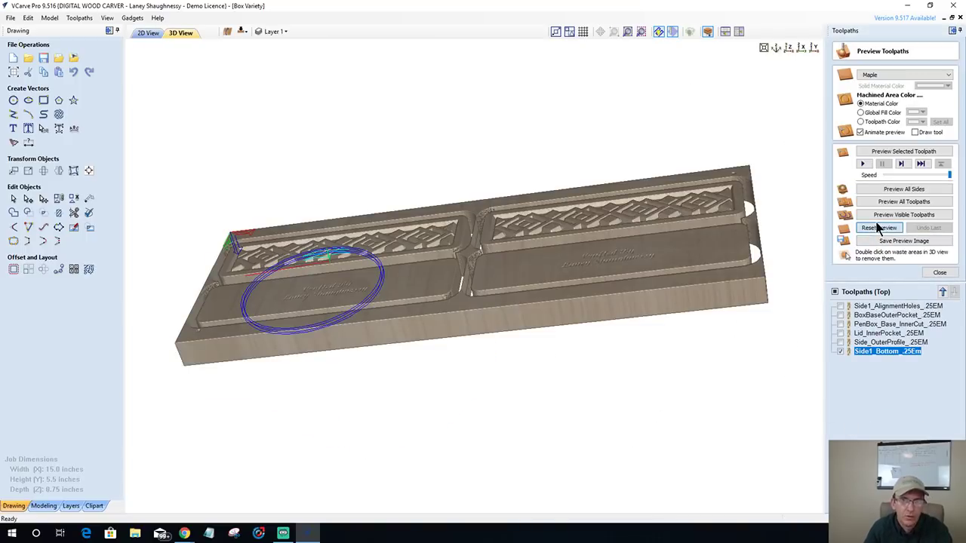
- Reset the preview and rename the toolpath to Side1_RoundBoxBottom_.25Em
click(879, 228)
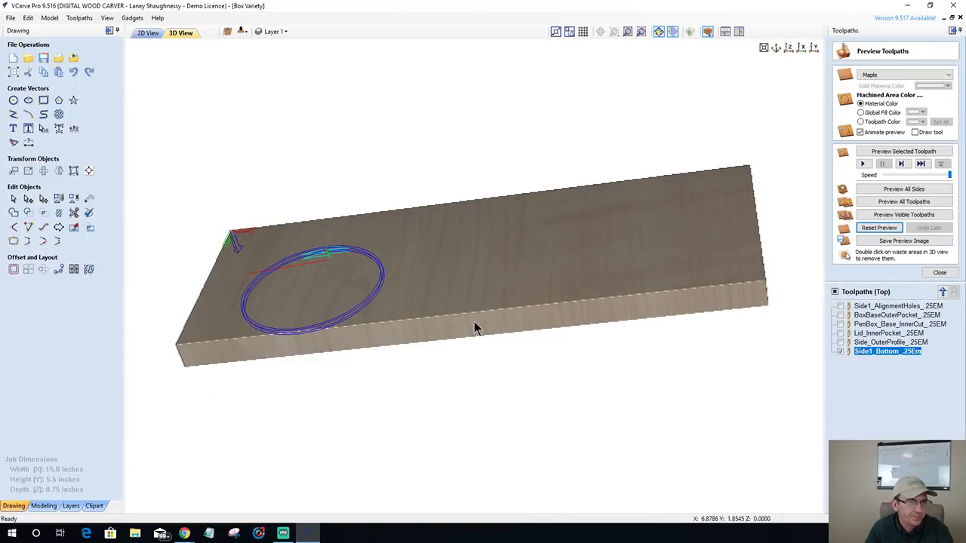
drag(474, 327, 491, 352)
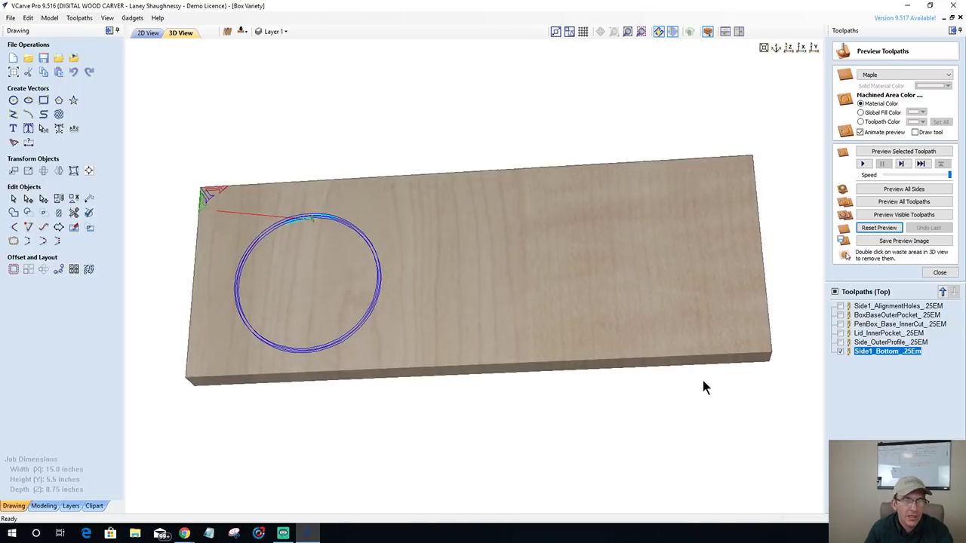
mouse_move(860, 353)
right_click(882, 359)
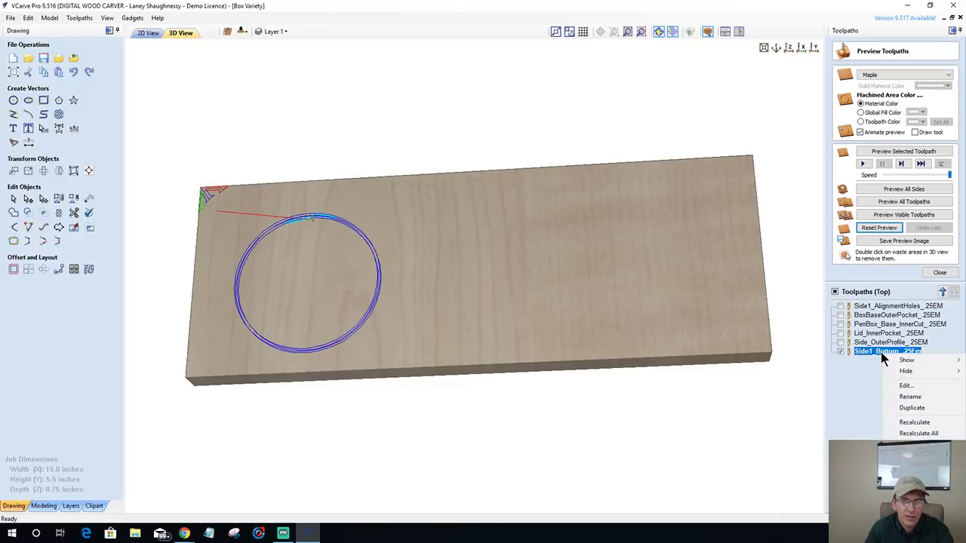
click(896, 398)
key(Left)
key(Left)
key(Left)
key(Left)
key(Left)
key(Left)
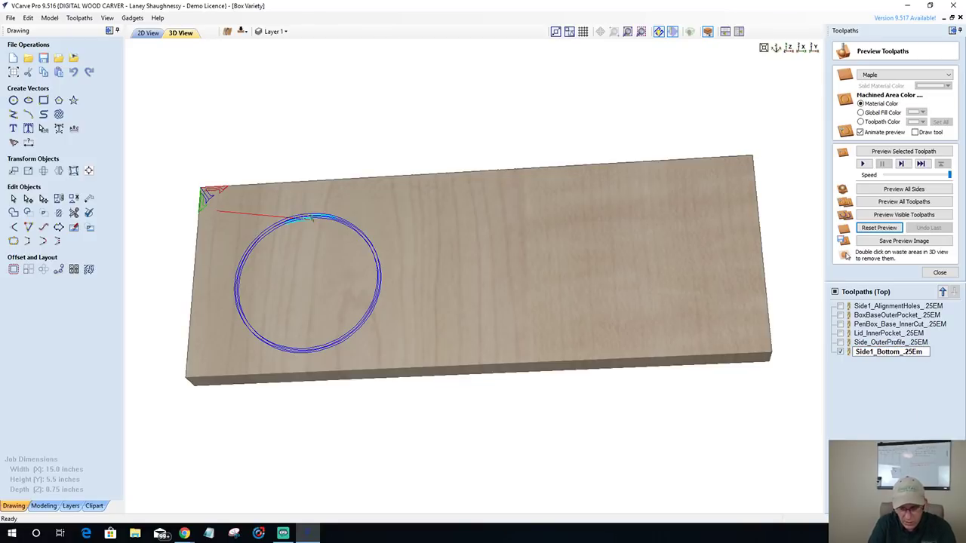
text(Rou)
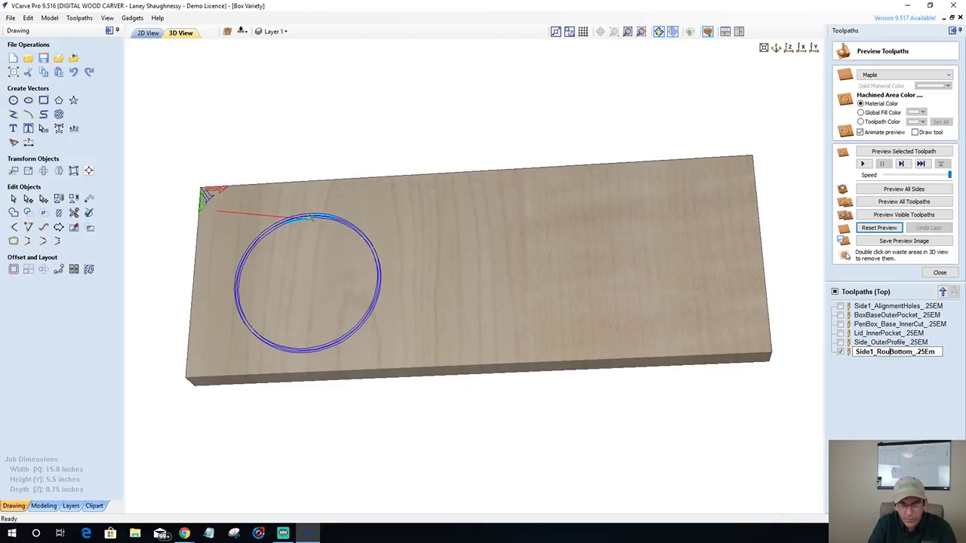
text(ndBox)
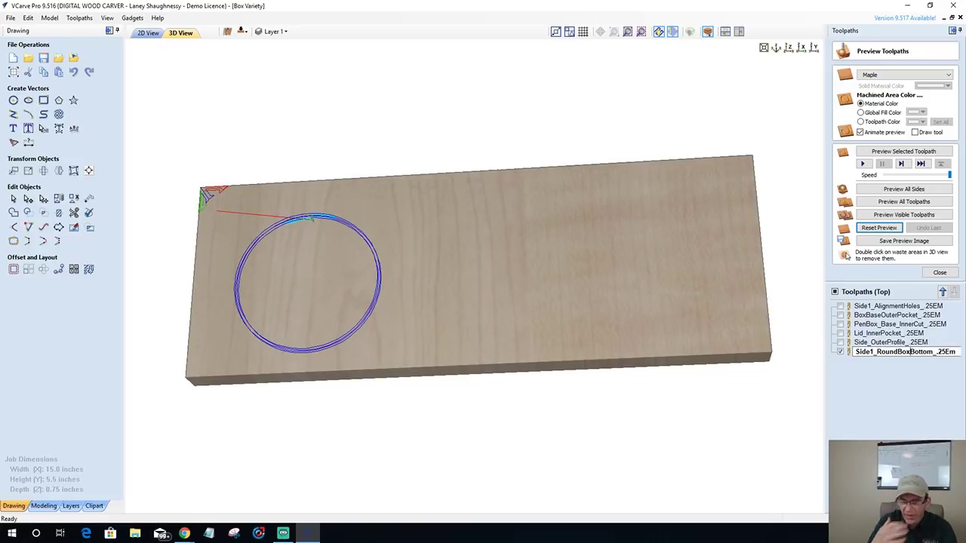
key(Return)
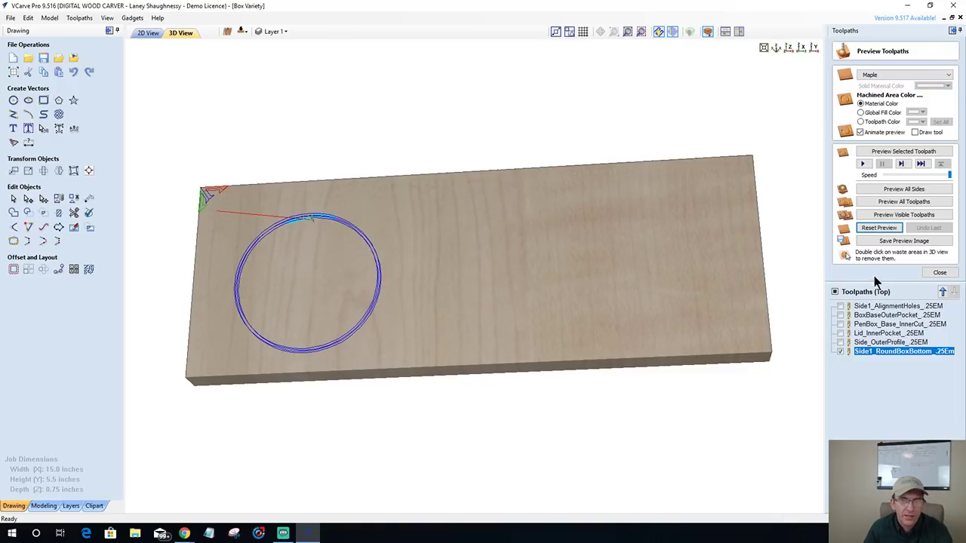
- Preview the ring pocket cut in the maple block, then return to the 2D view
click(879, 153)
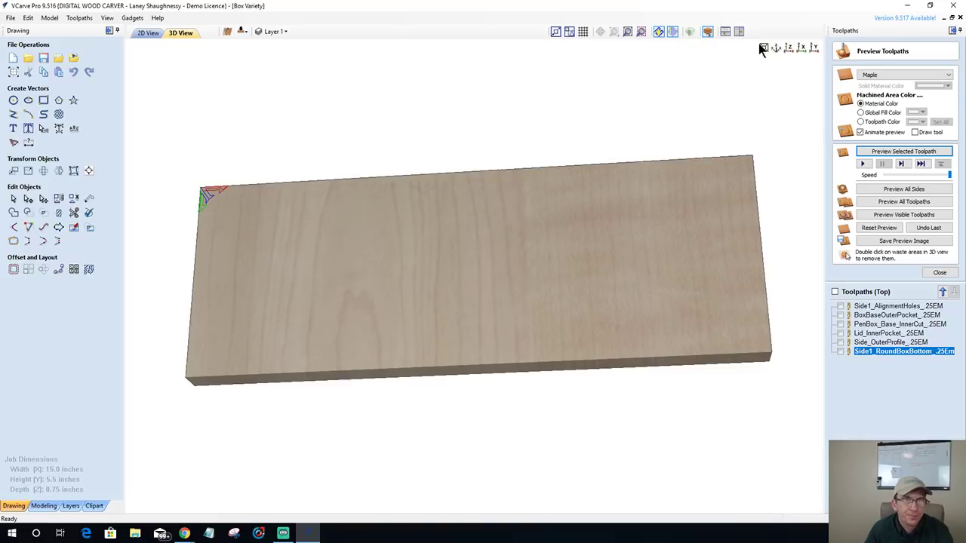
click(788, 47)
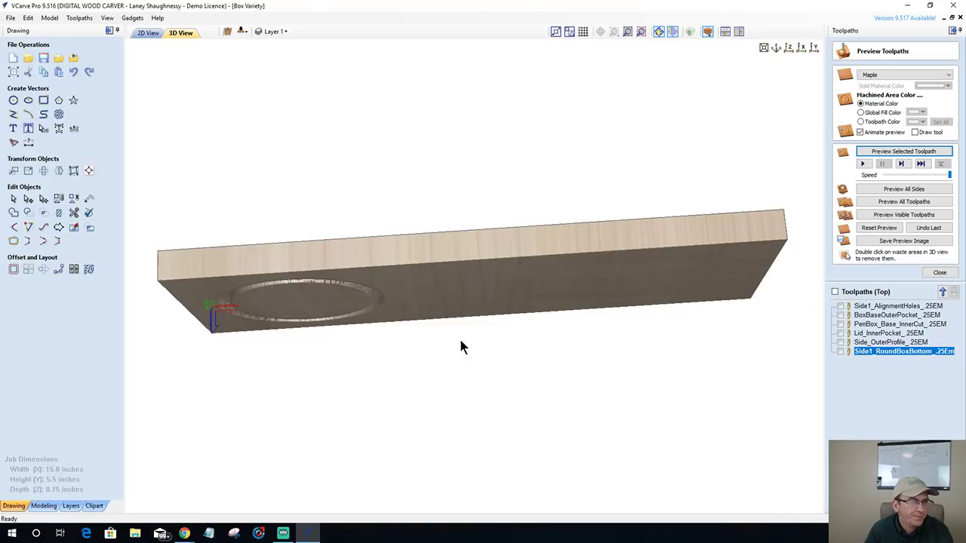
drag(429, 260, 429, 155)
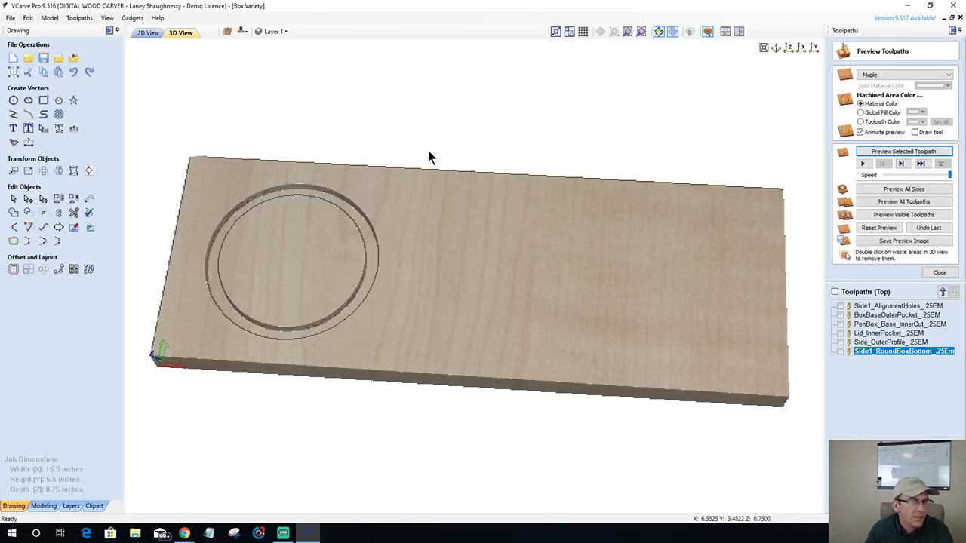
click(140, 34)
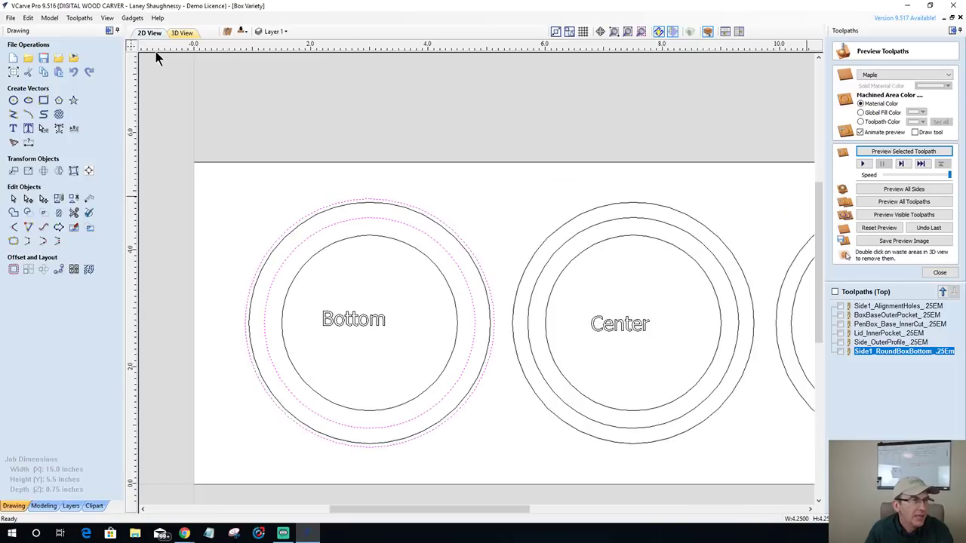
- Select the Bottom circle's inner circle and close the toolpath preview
click(365, 236)
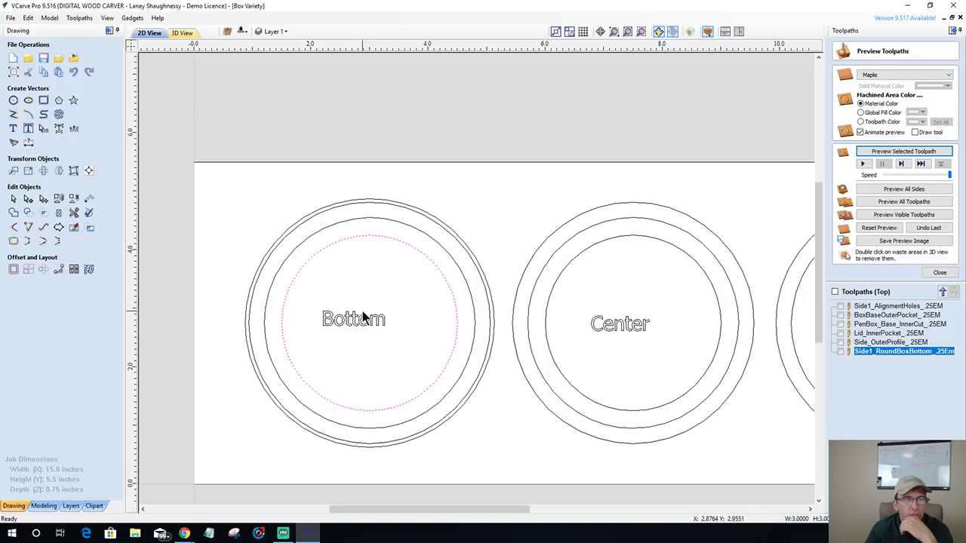
click(945, 274)
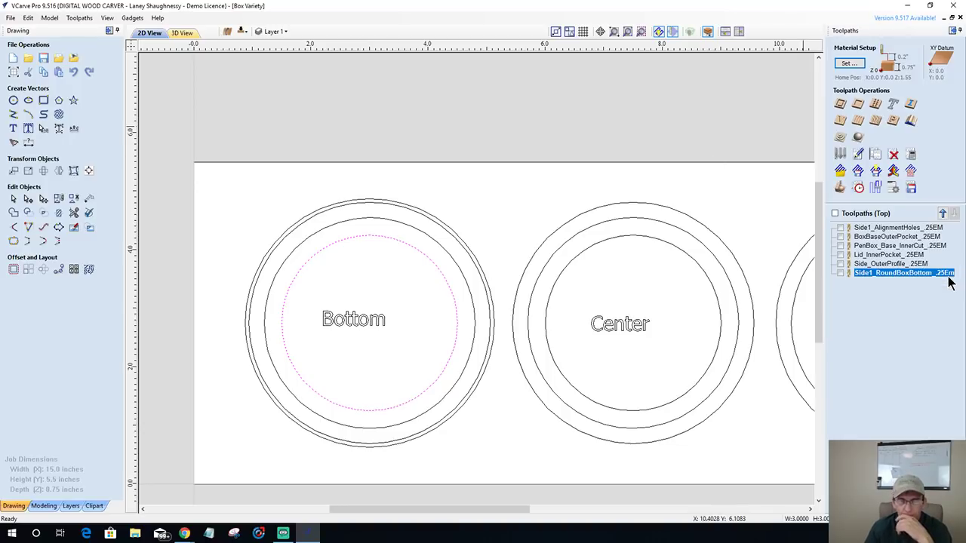
- Create a 0.5-inch-deep pocket named Side1_RoundBoxBtm_Pocket_.25EM and calculate it
click(860, 104)
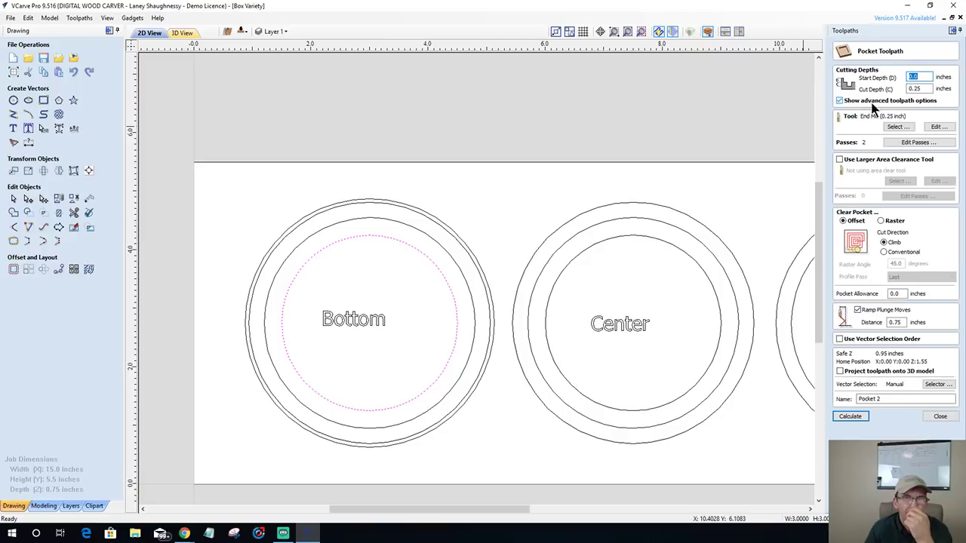
click(916, 89)
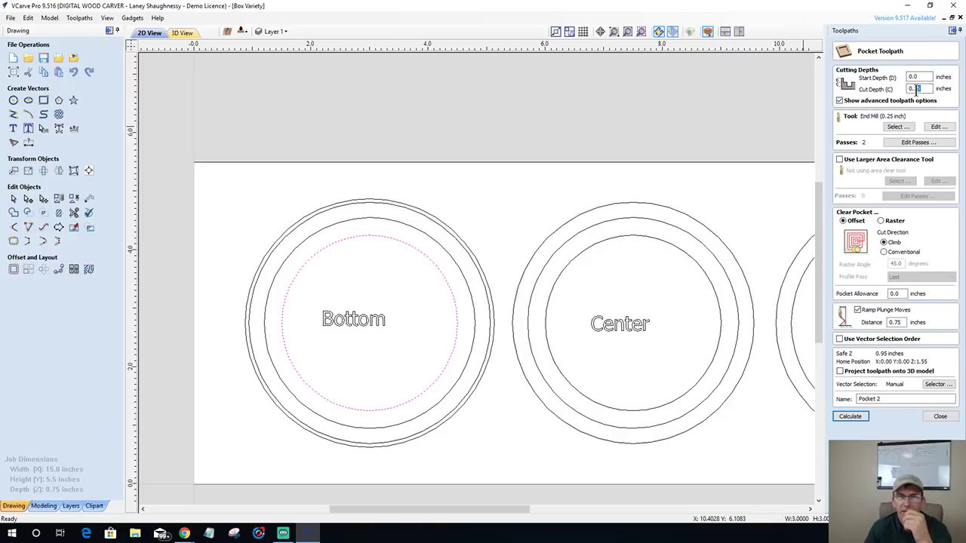
text(5)
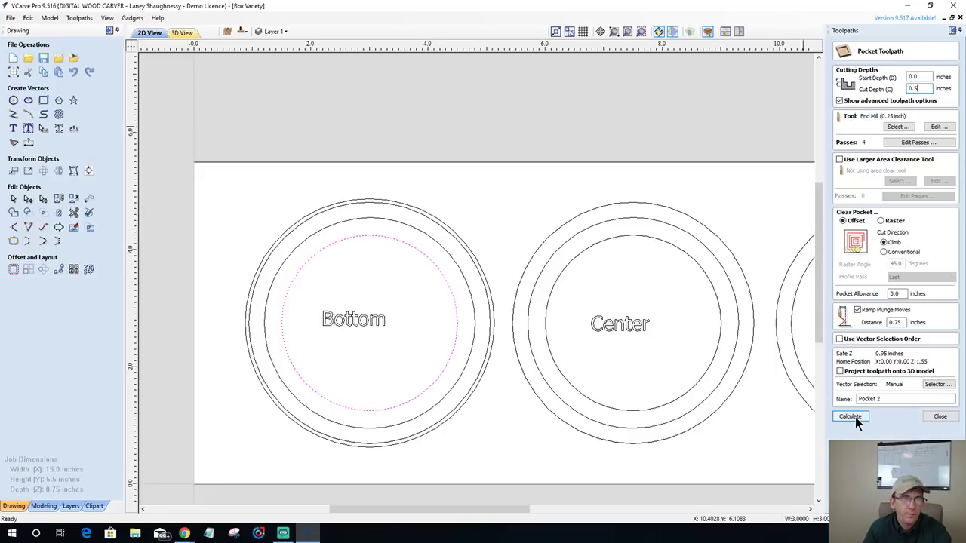
drag(882, 399, 857, 400)
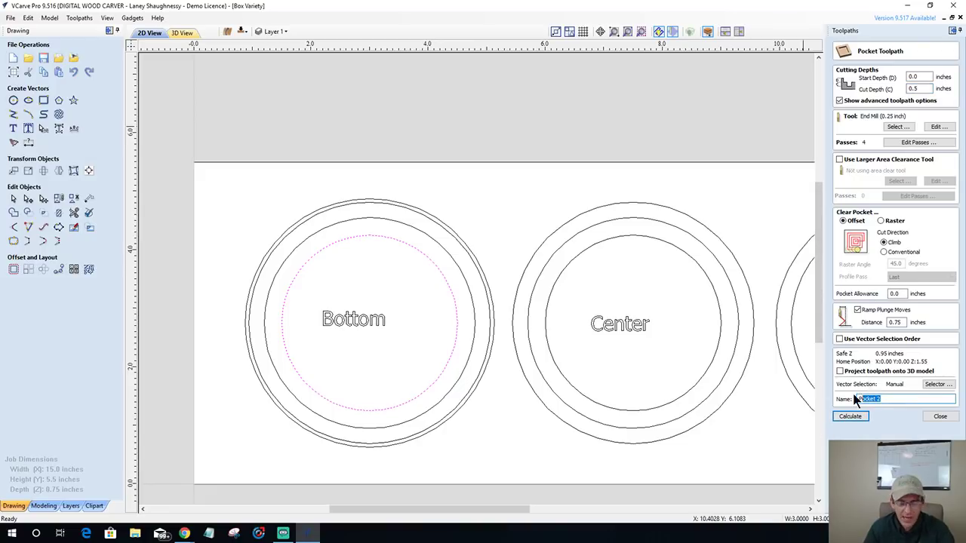
text(PSid)
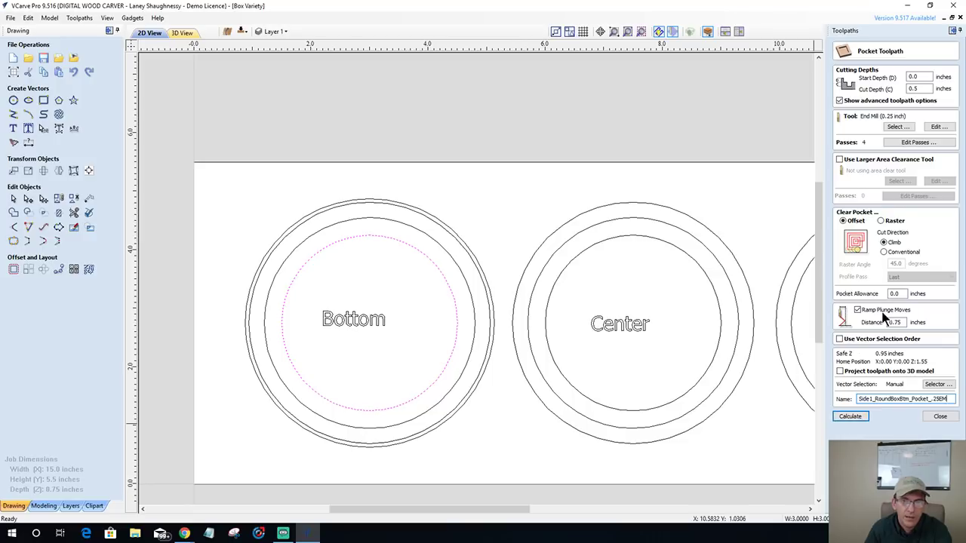
click(851, 417)
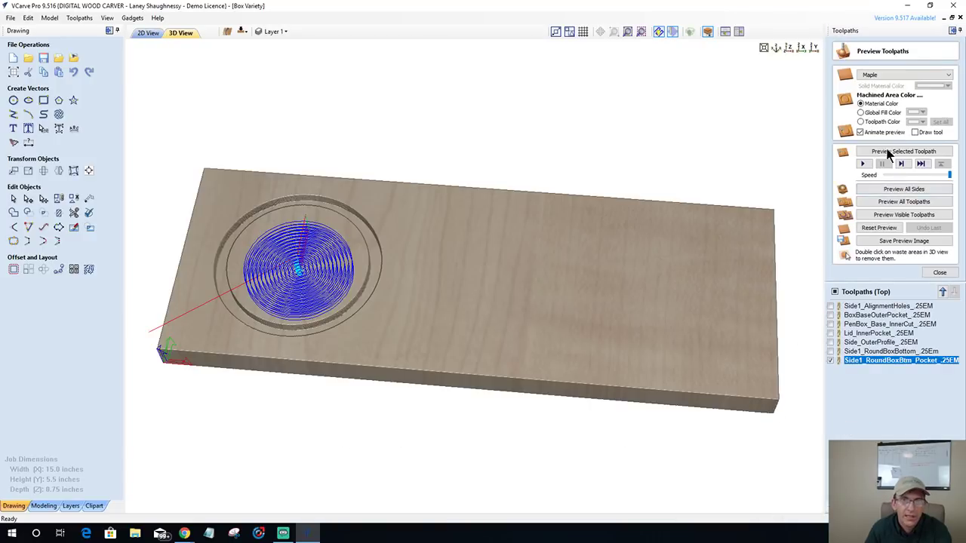
- Simulate the inner pocket cut in maple, then select the Bottom's outer circle in 2D
click(888, 153)
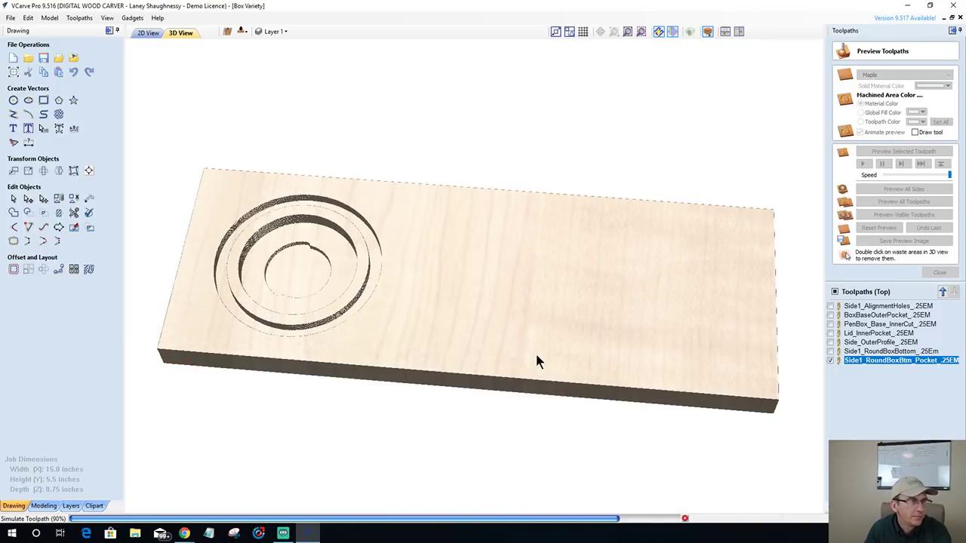
mouse_move(440, 369)
mouse_down()
mouse_move(374, 355)
mouse_move(403, 351)
mouse_up()
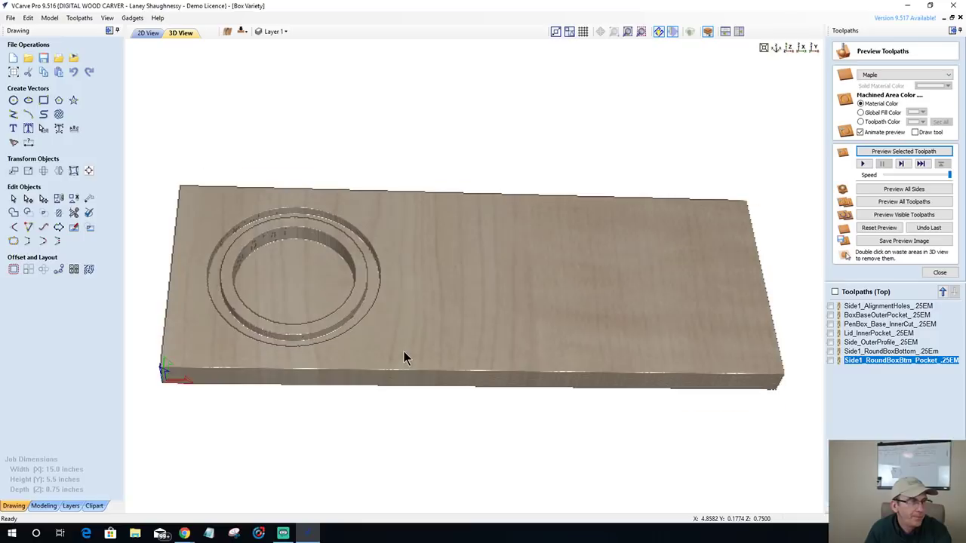
click(149, 34)
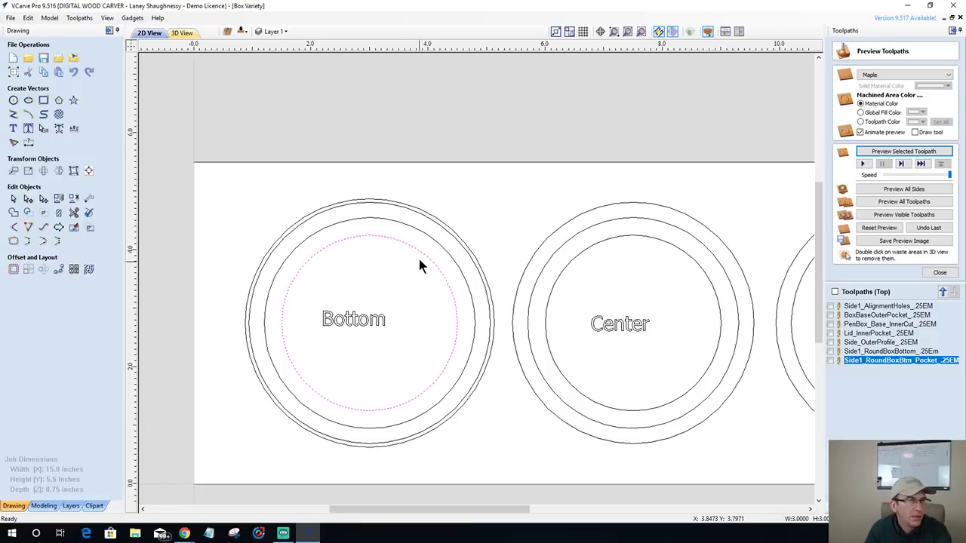
click(425, 219)
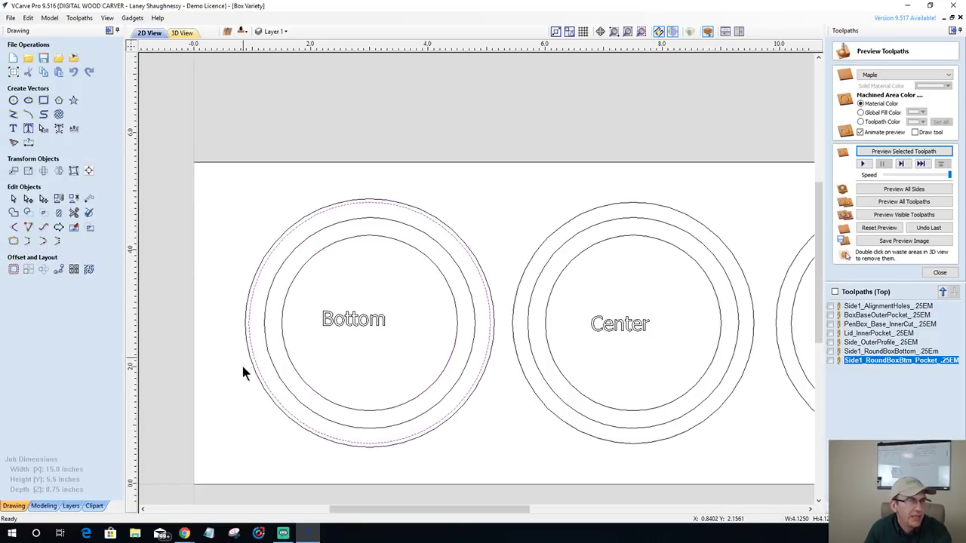
- Calculate a 0.375-inch outside profile around the Bottom circle with tabs at top and bottom
scroll(520, 273, down, 3)
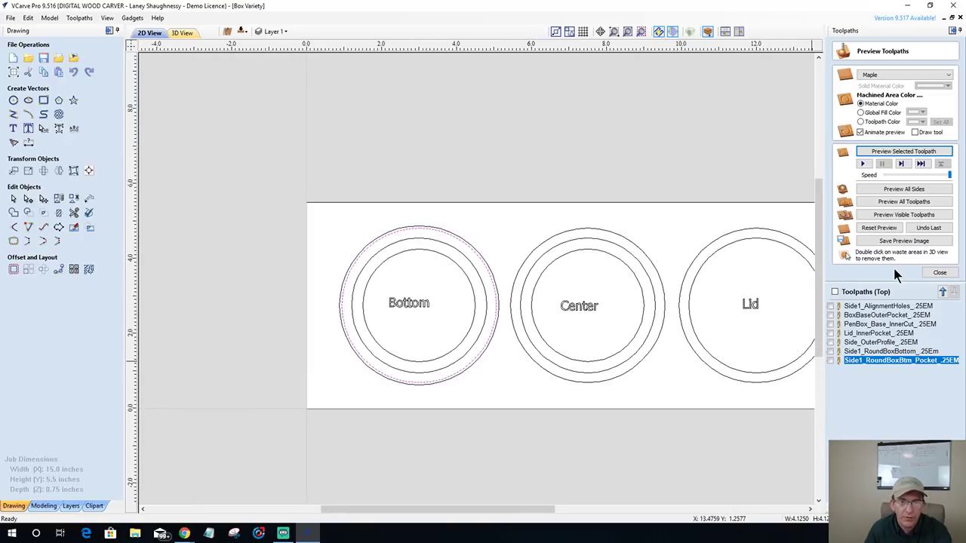
click(939, 273)
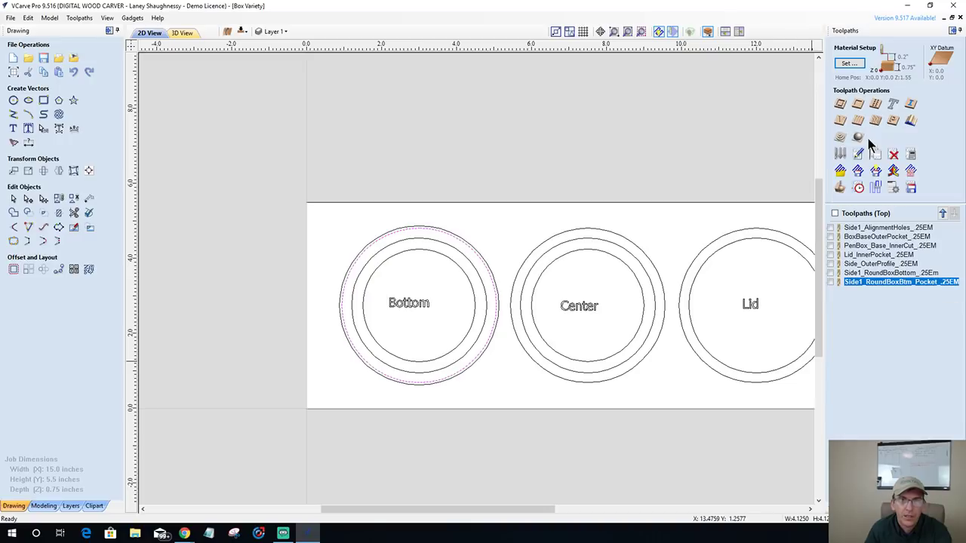
click(843, 106)
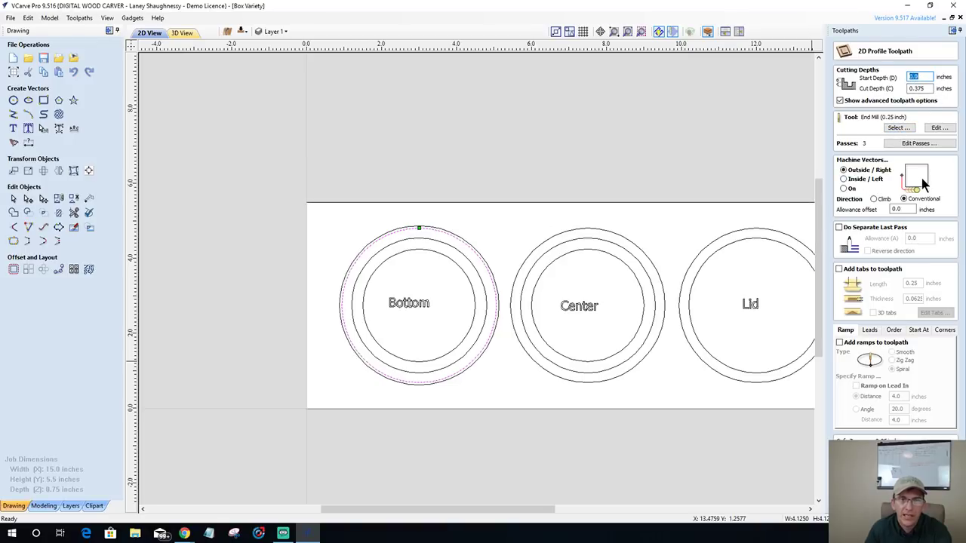
click(839, 270)
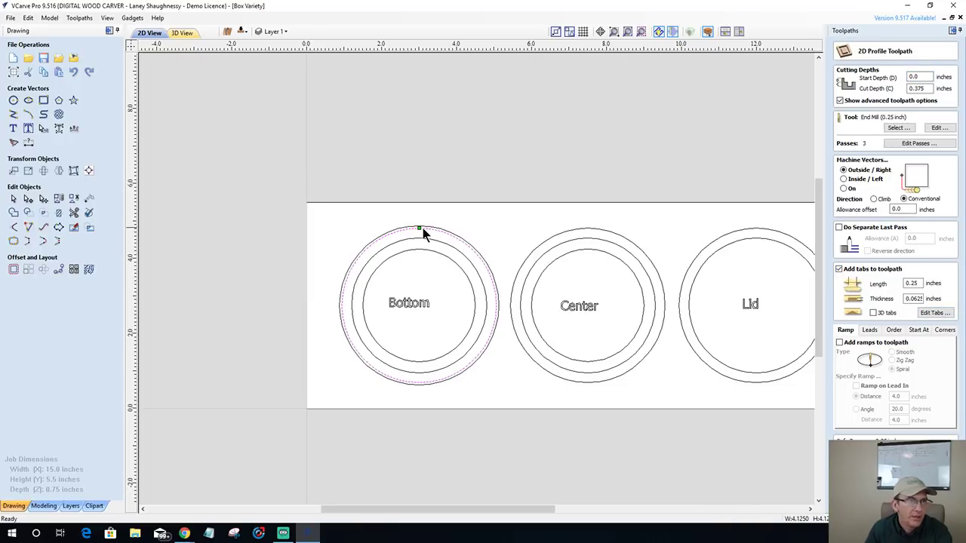
click(935, 313)
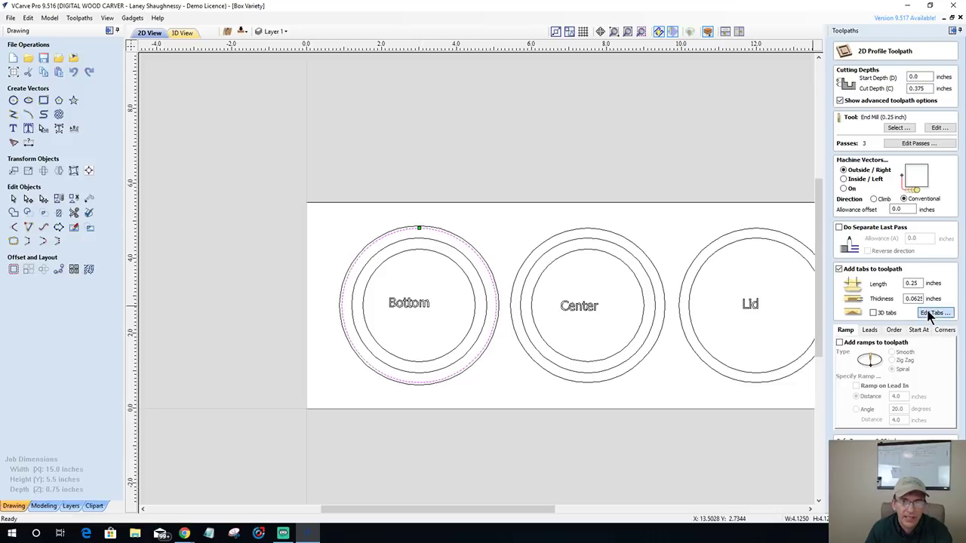
click(427, 222)
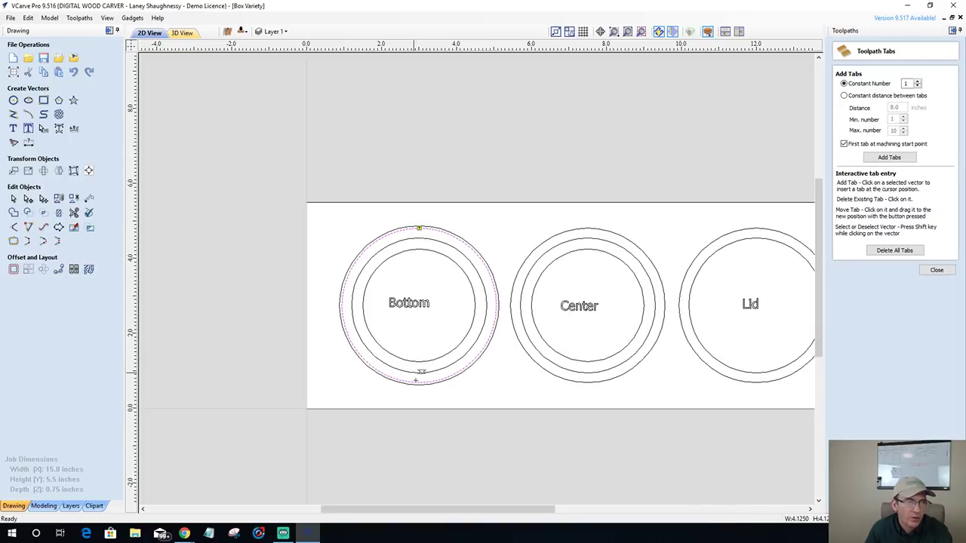
click(425, 378)
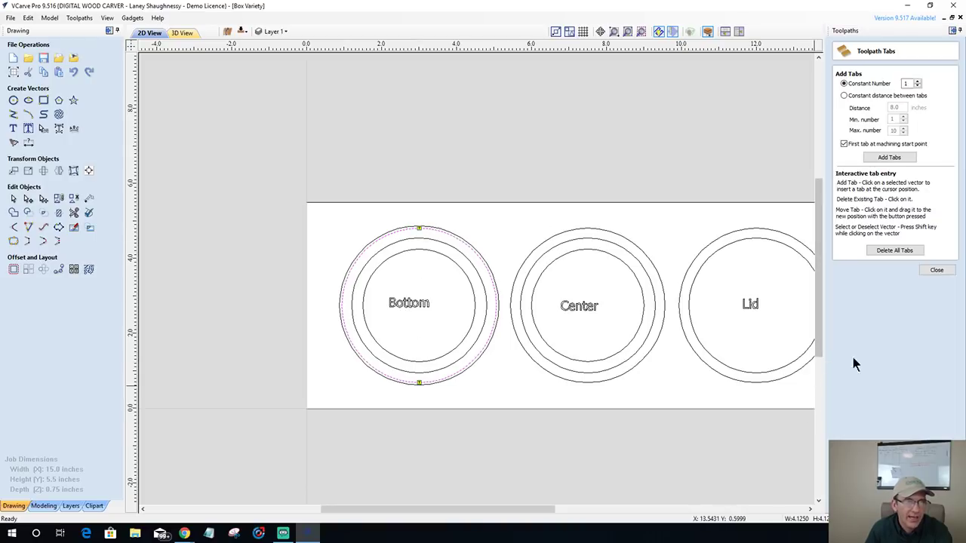
click(934, 271)
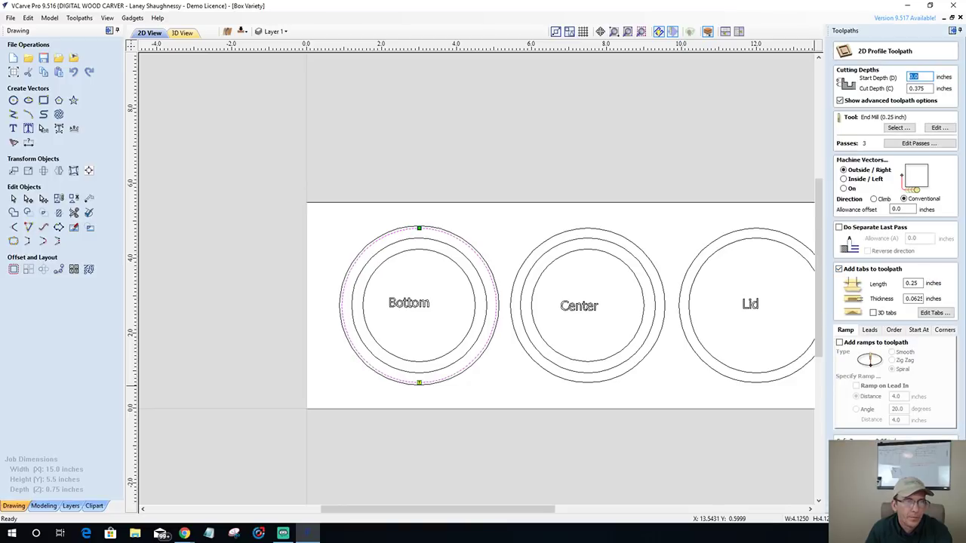
click(857, 438)
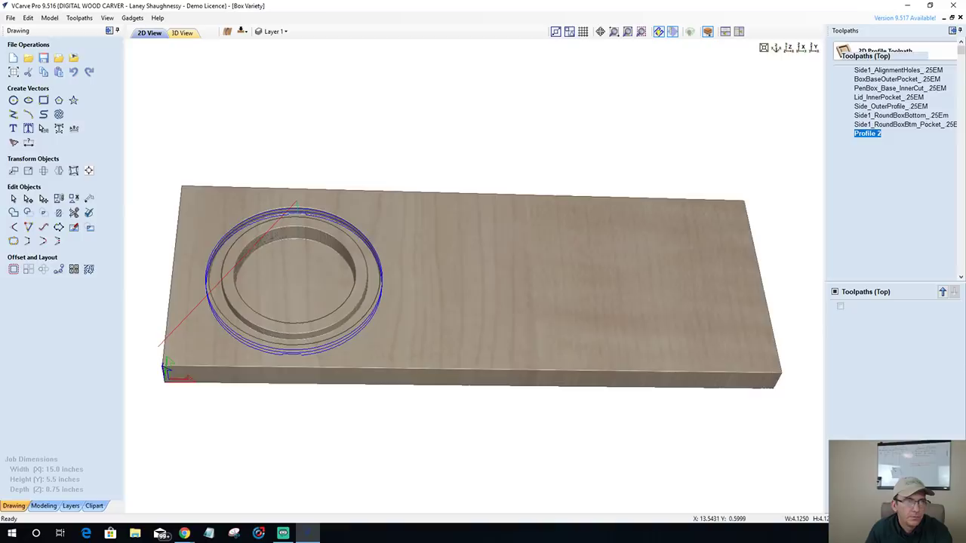
- Simulate the Profile 2 cut-out of the Bottom ring in maple and inspect it
click(904, 152)
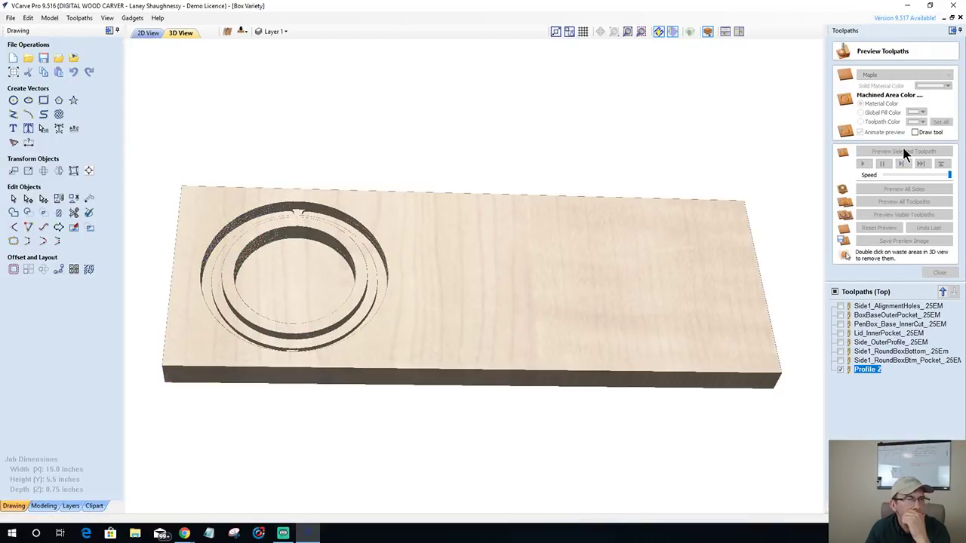
drag(362, 323, 383, 323)
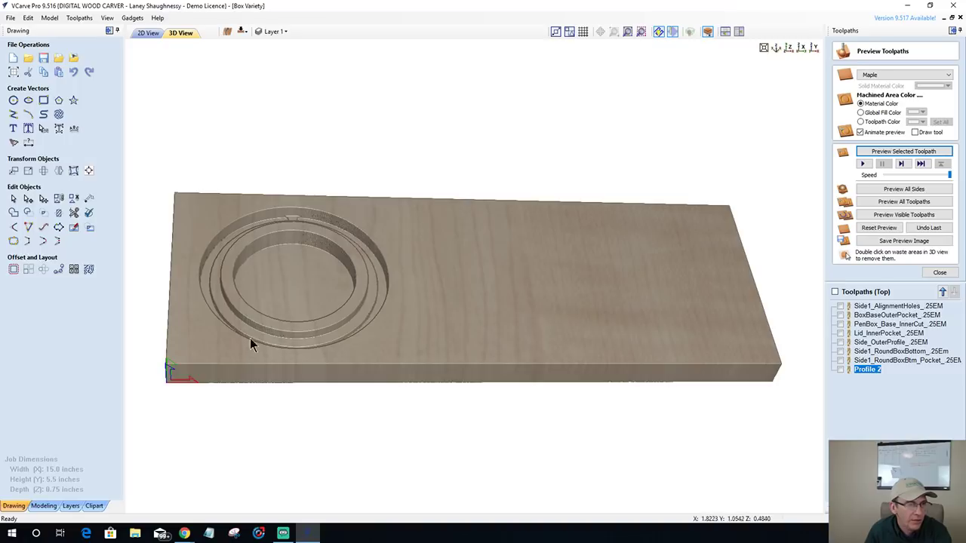
click(151, 35)
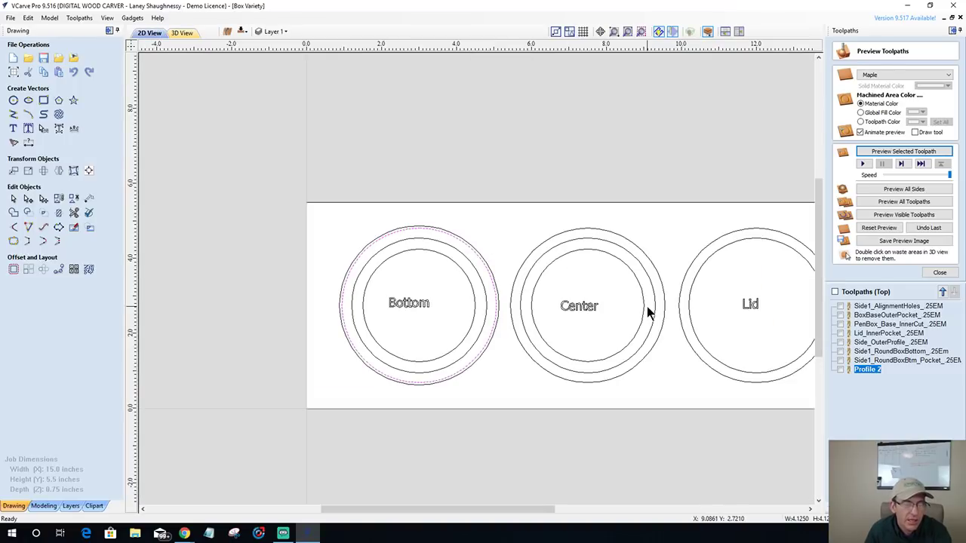
- Display the Side1_RoundBoxBottom and Btm_Pocket toolpaths shaded, then select the Center circles
scroll(647, 306, up, 2)
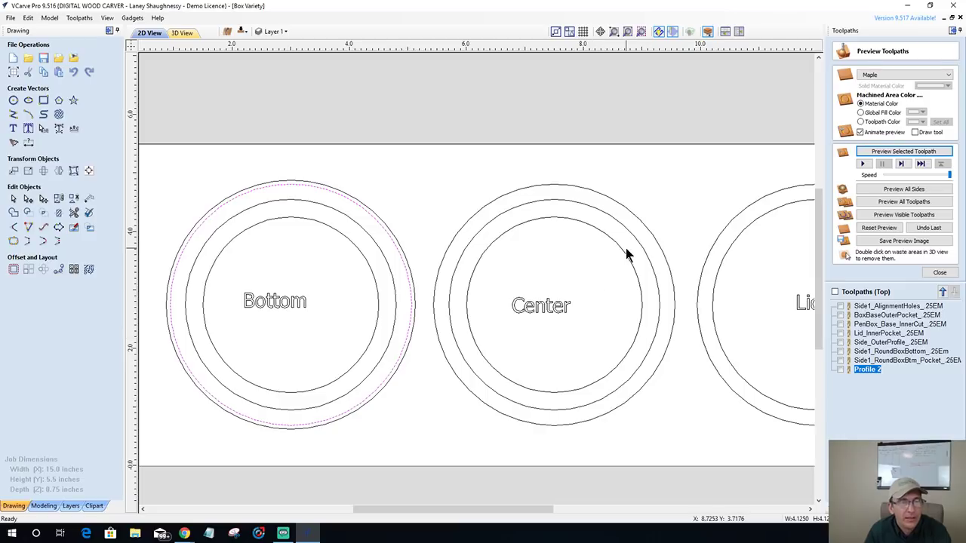
scroll(626, 255, up, 1)
scroll(626, 255, up, 1)
scroll(625, 254, down, 1)
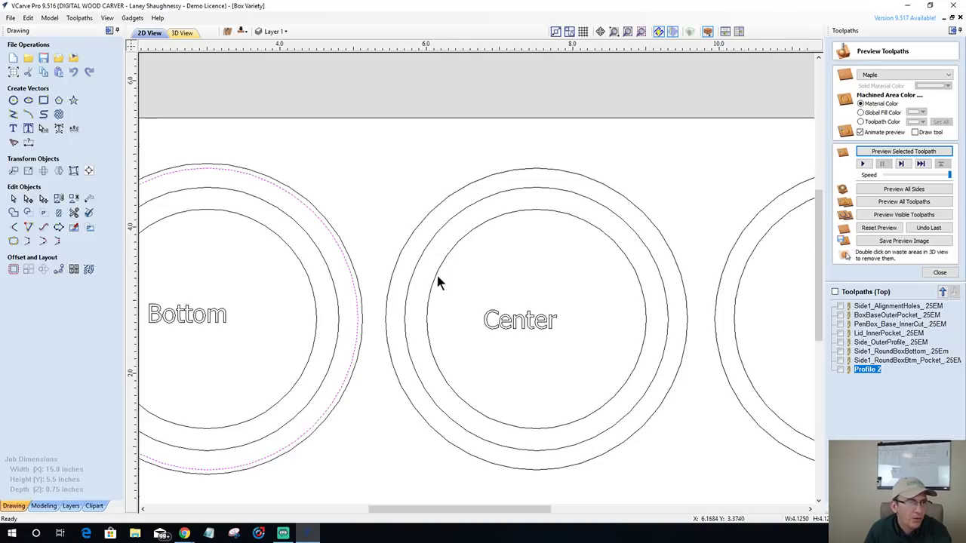
scroll(438, 286, down, 1)
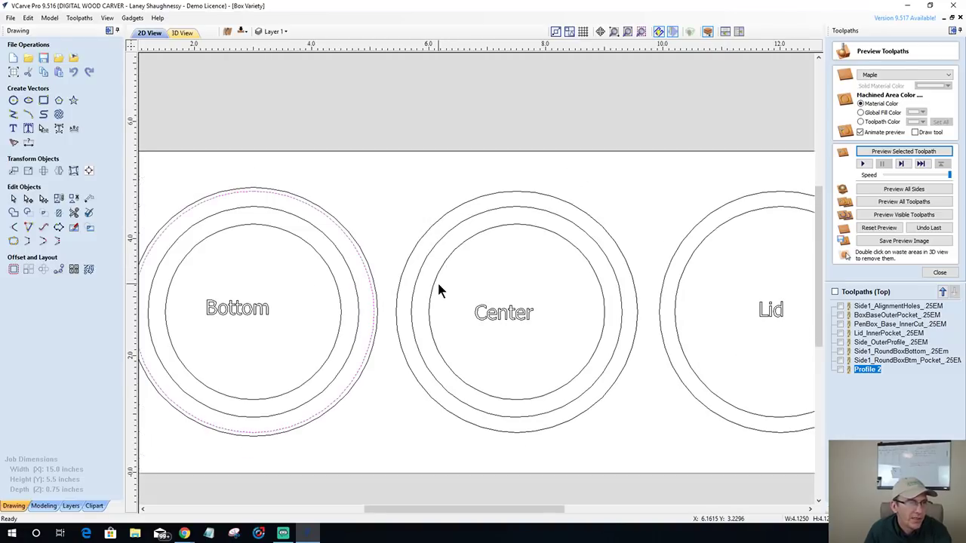
click(840, 352)
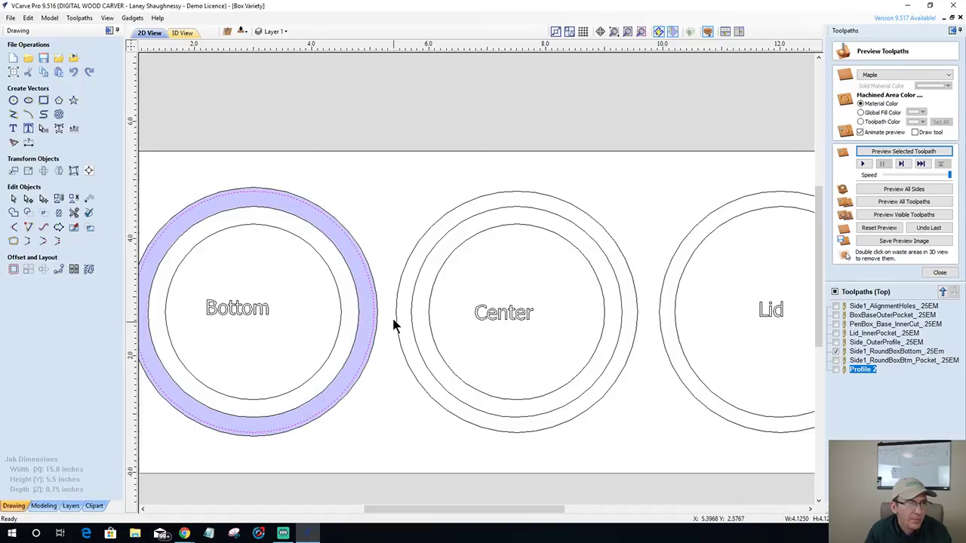
scroll(392, 323, up, 1)
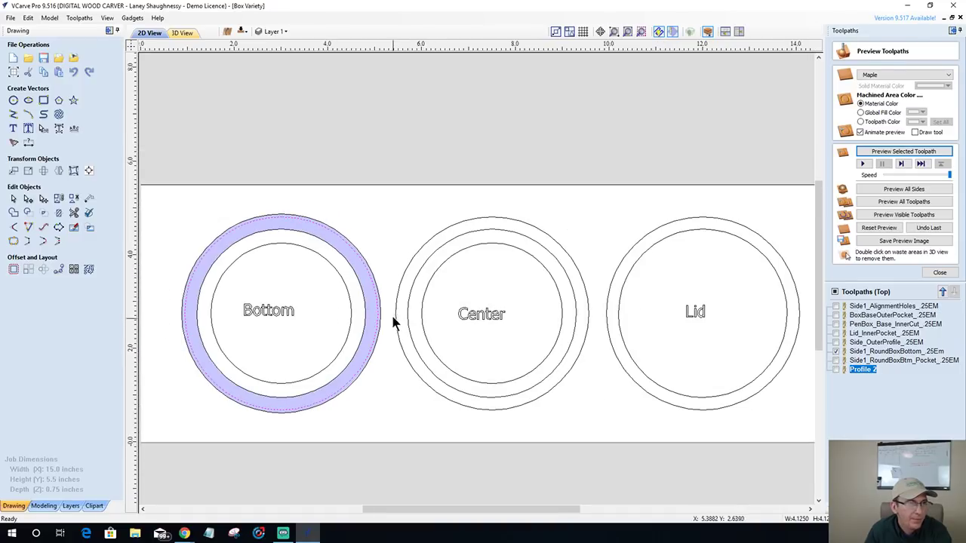
click(836, 361)
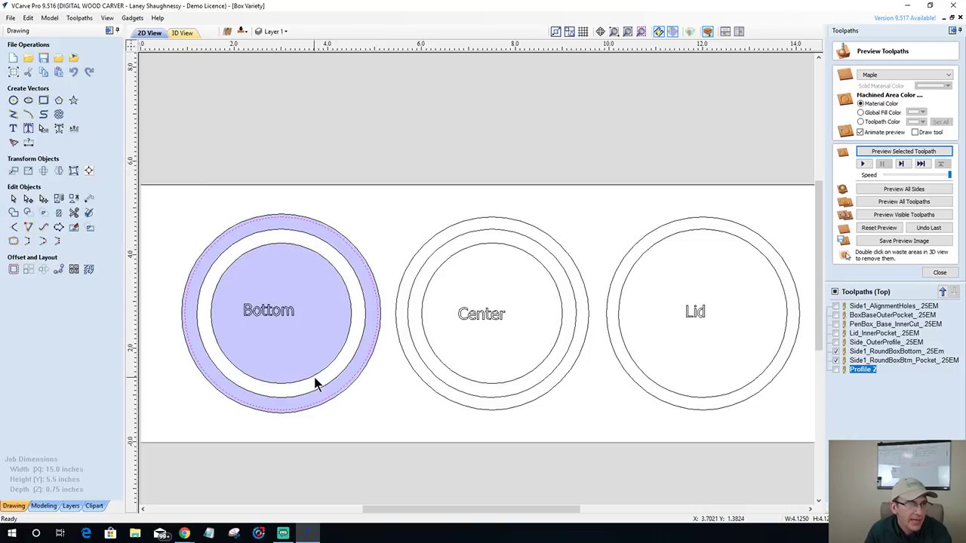
click(414, 365)
click(412, 358)
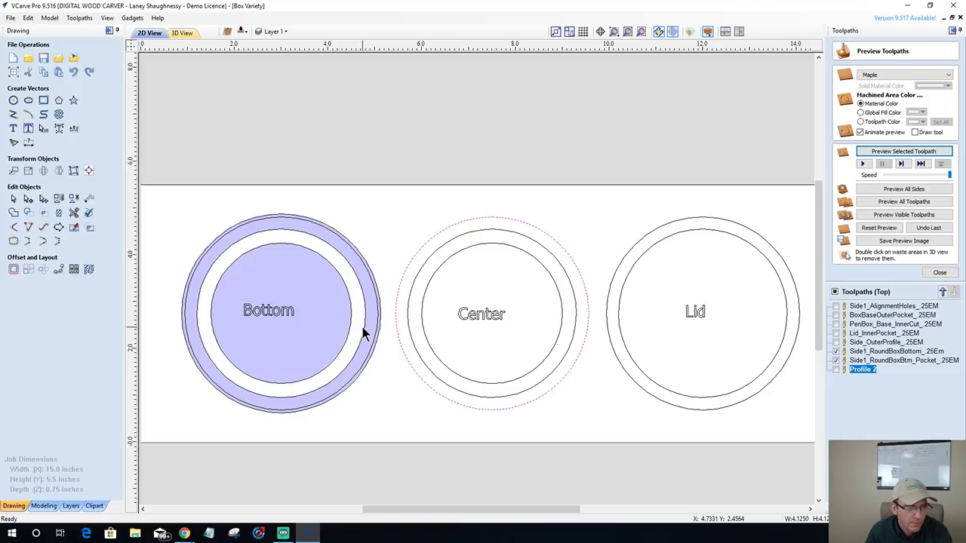
- Select only the Center part's inner circle and open Offset Vectors at 0.0625 inch outwards
click(414, 347)
click(410, 351)
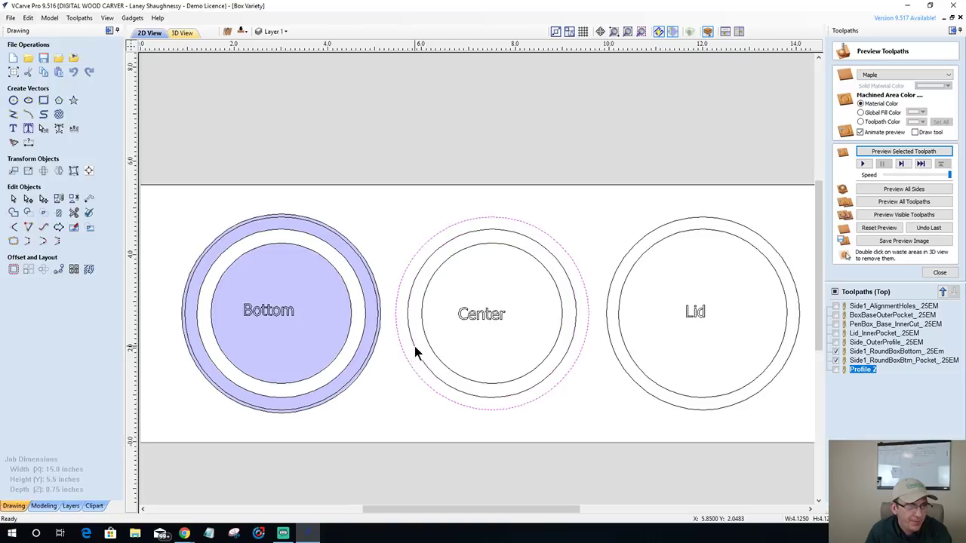
click(414, 345)
click(404, 353)
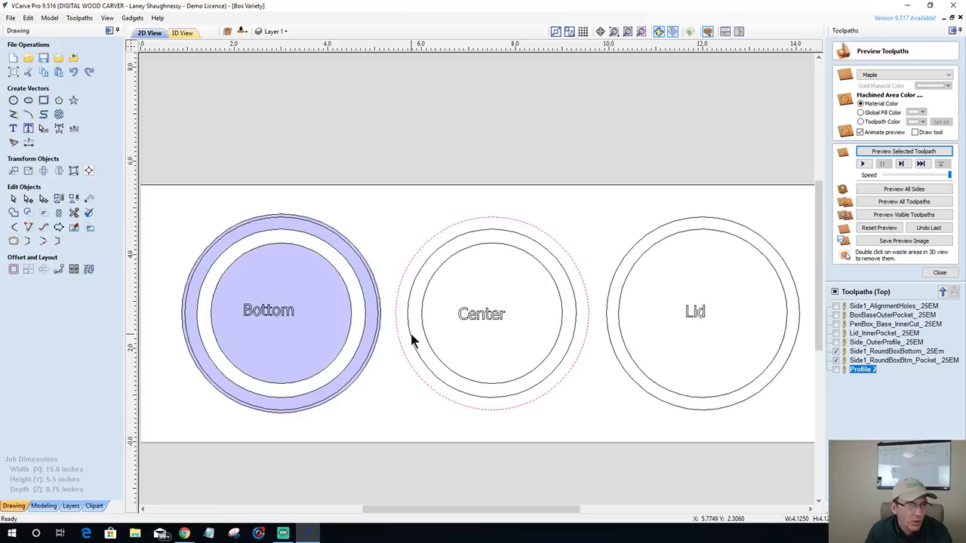
click(411, 339)
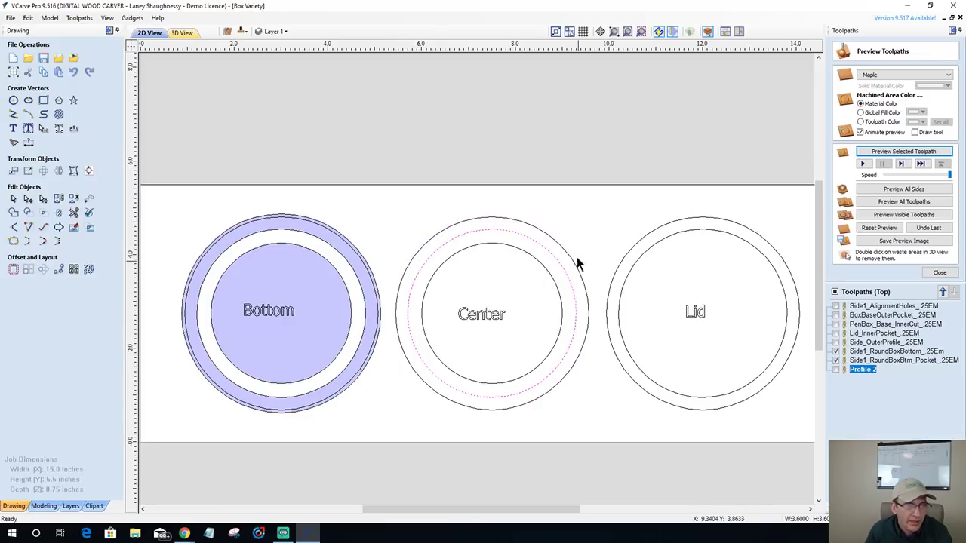
click(426, 263)
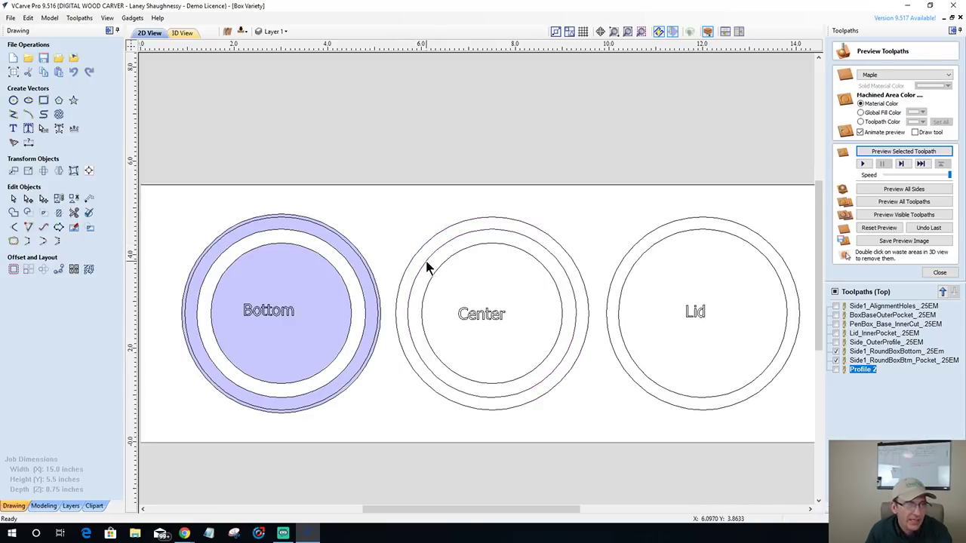
click(426, 262)
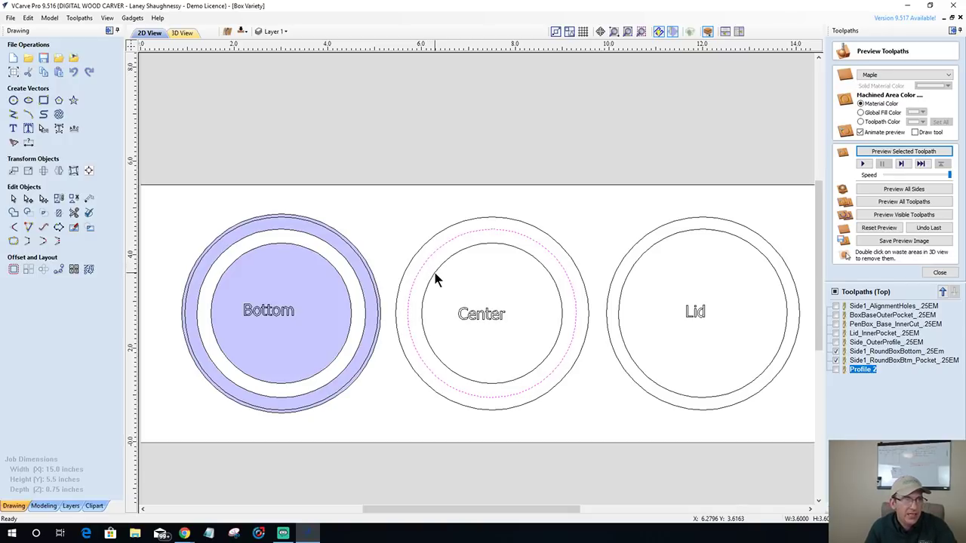
shift+click(434, 274)
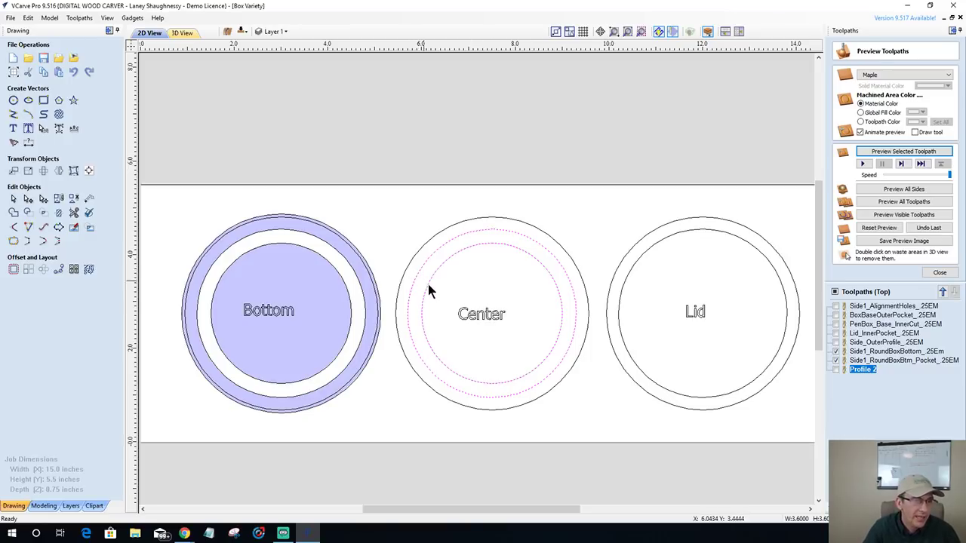
click(458, 300)
click(431, 278)
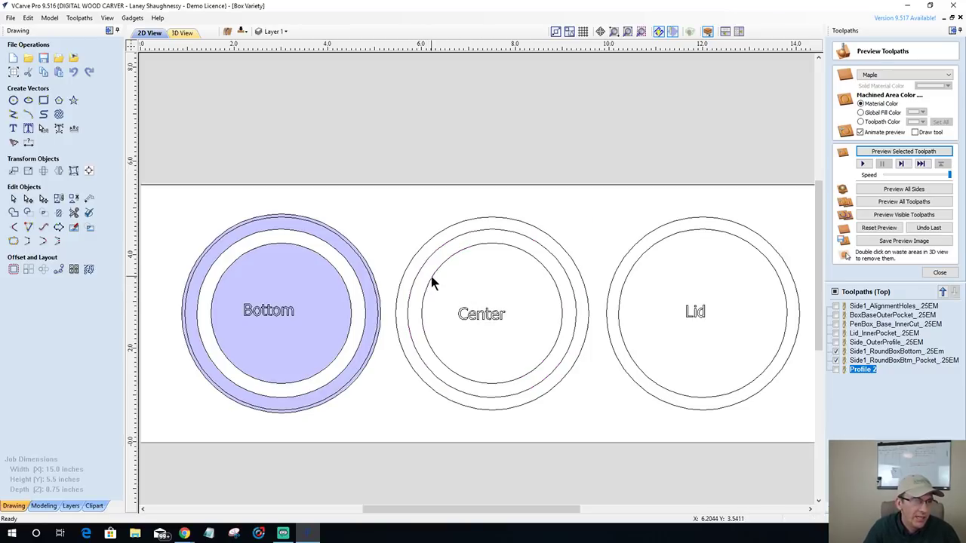
scroll(432, 279, up, 3)
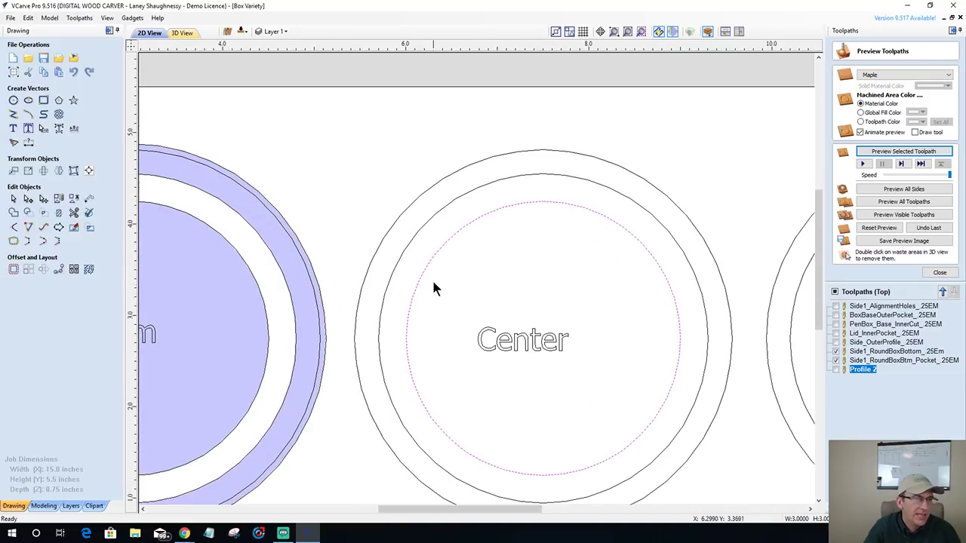
click(13, 269)
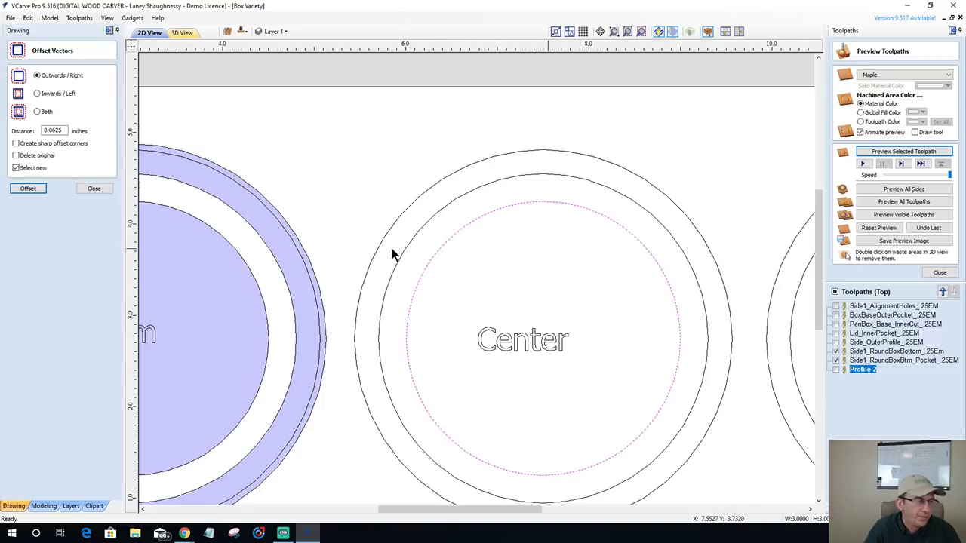
- Offset the Center inner circle 0.0625 inches inward, undoing the accidental outward copy
click(29, 188)
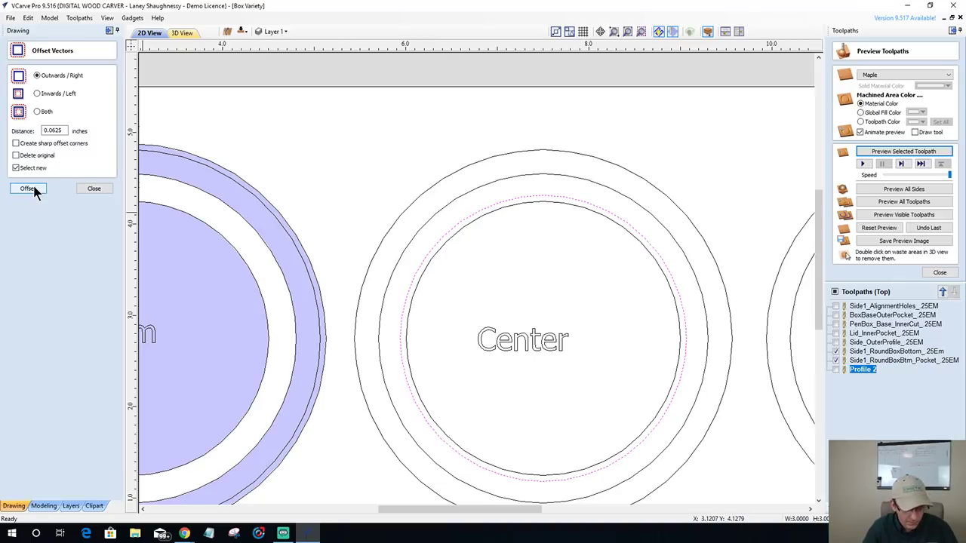
key(ctrl+z)
click(36, 94)
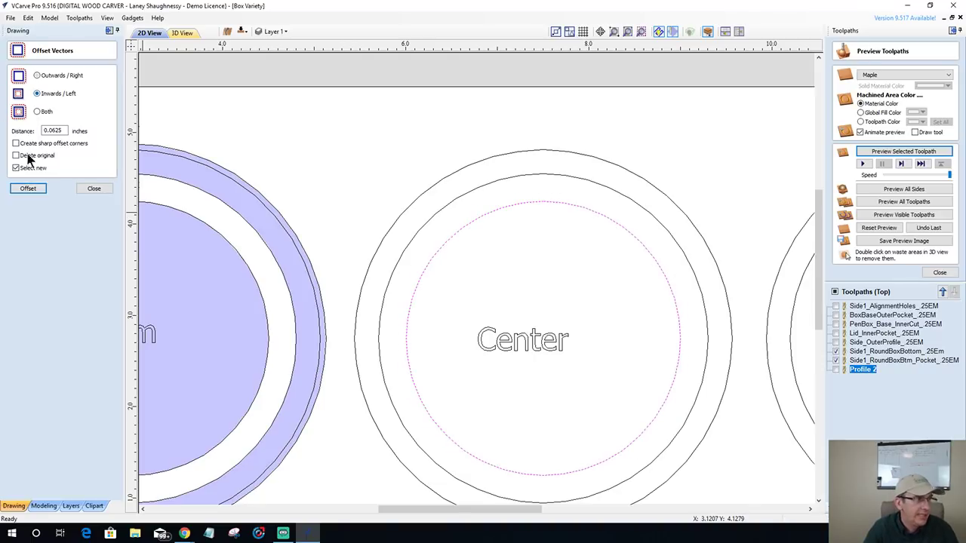
click(28, 189)
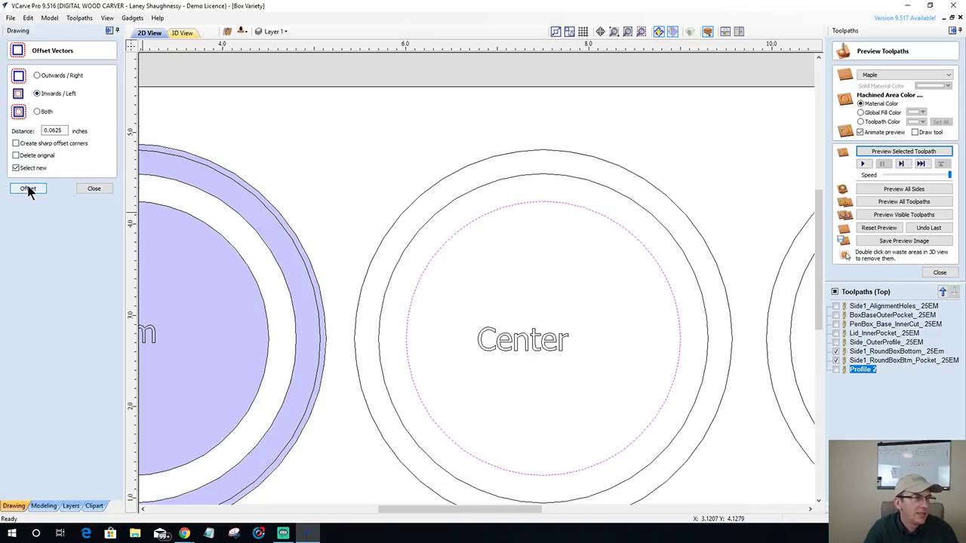
click(91, 188)
- Select the Center inner circle and the middle circle, then close the toolpath preview
click(391, 280)
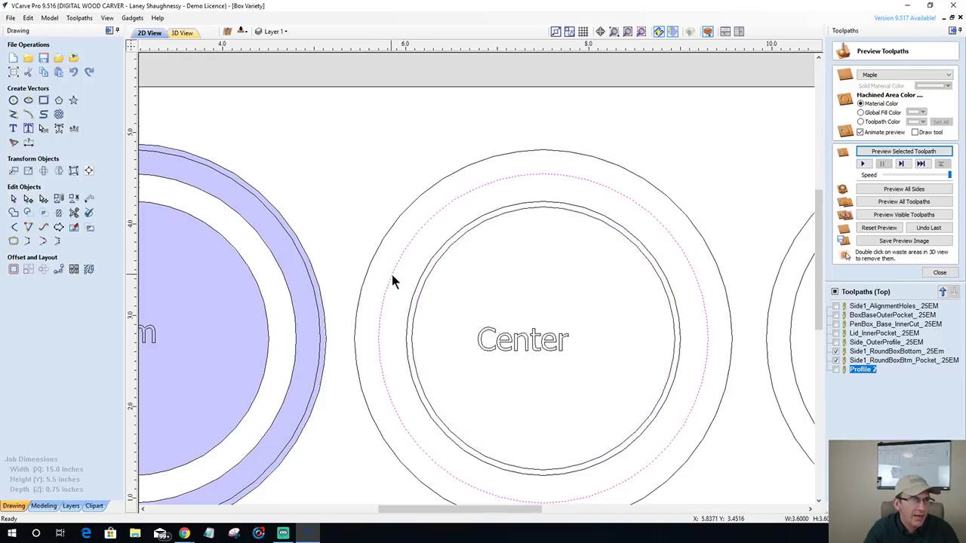
click(422, 294)
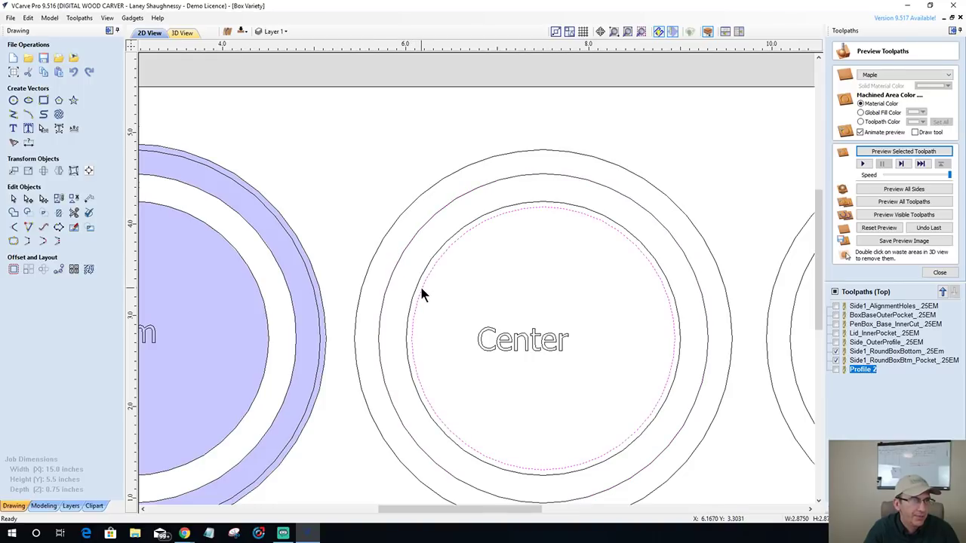
shift+click(387, 273)
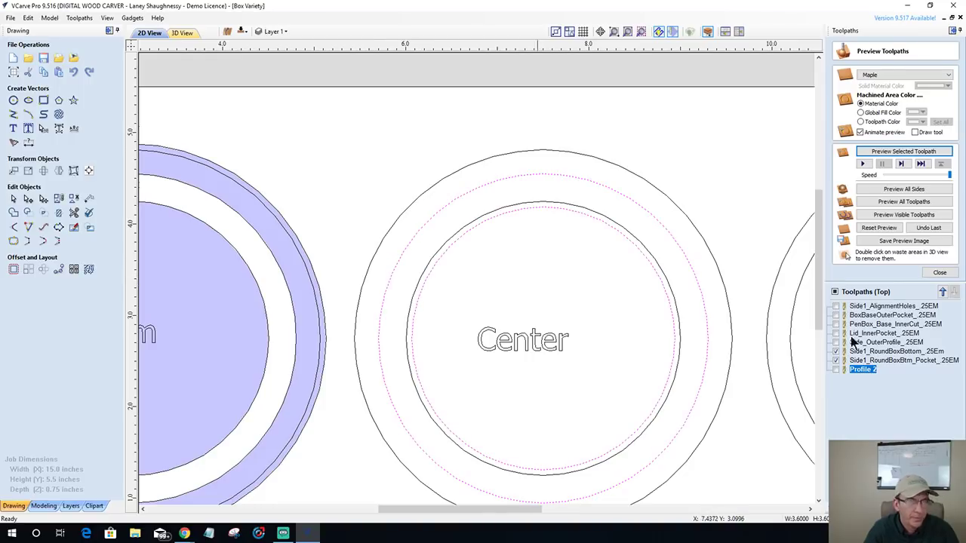
click(936, 273)
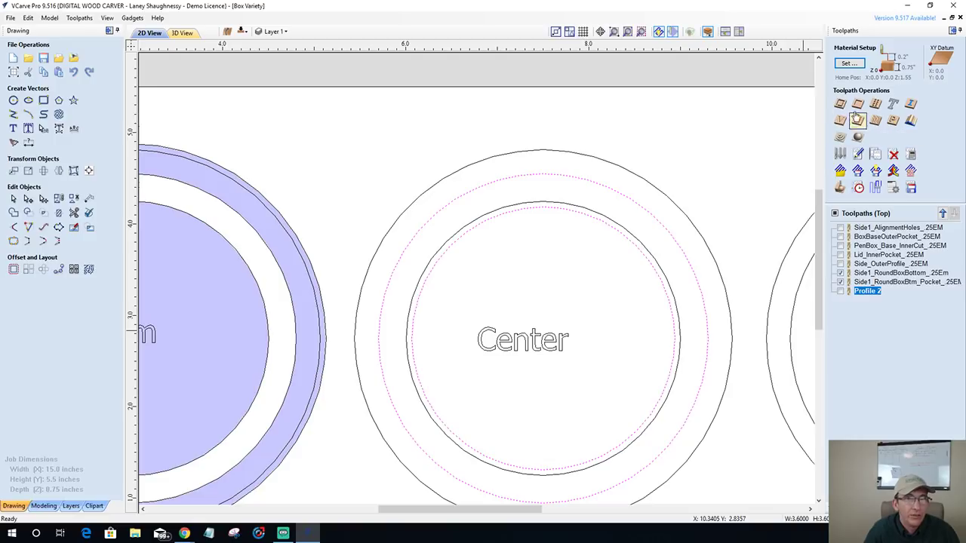
- Calculate a new pocket toolpath, Pocket 2, 0.27 inches deep and preview it in maple
click(857, 104)
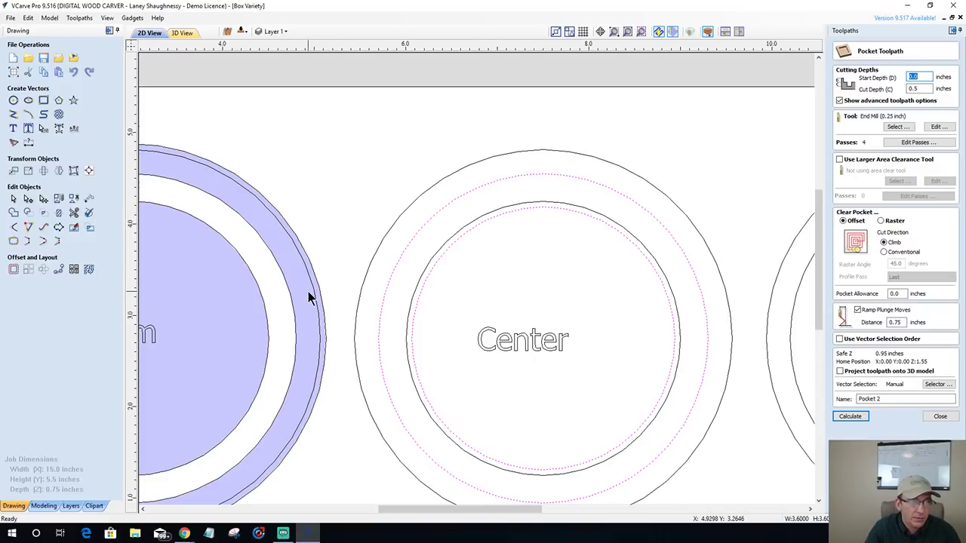
click(925, 89)
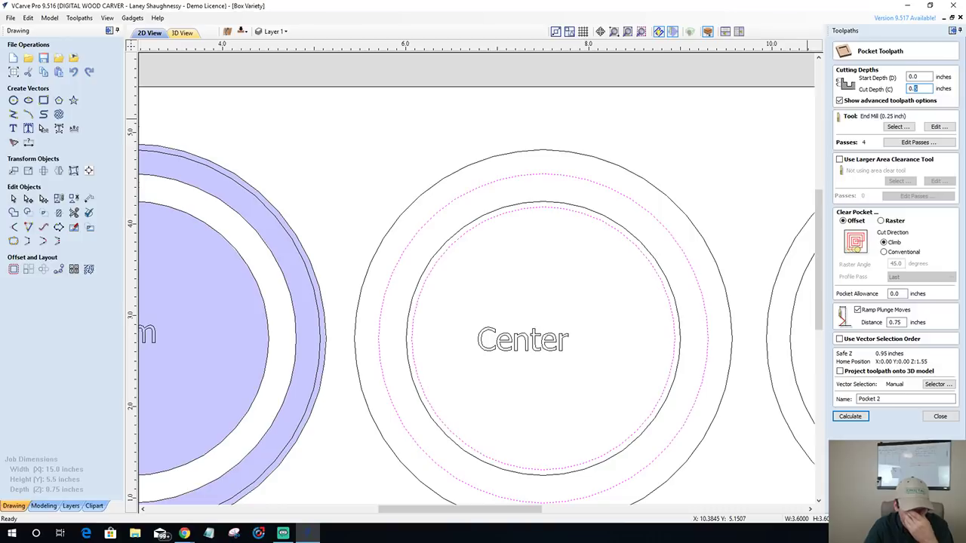
text(0.1)
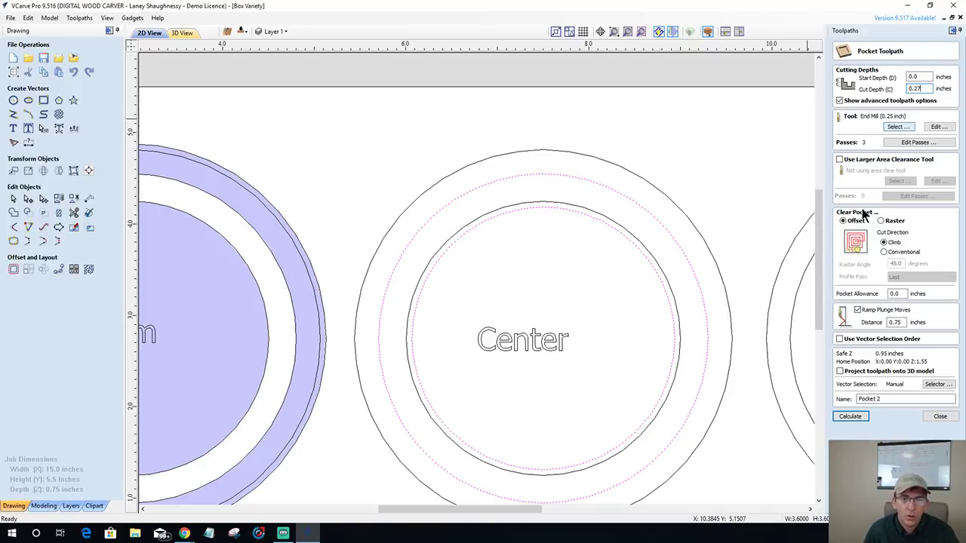
click(848, 416)
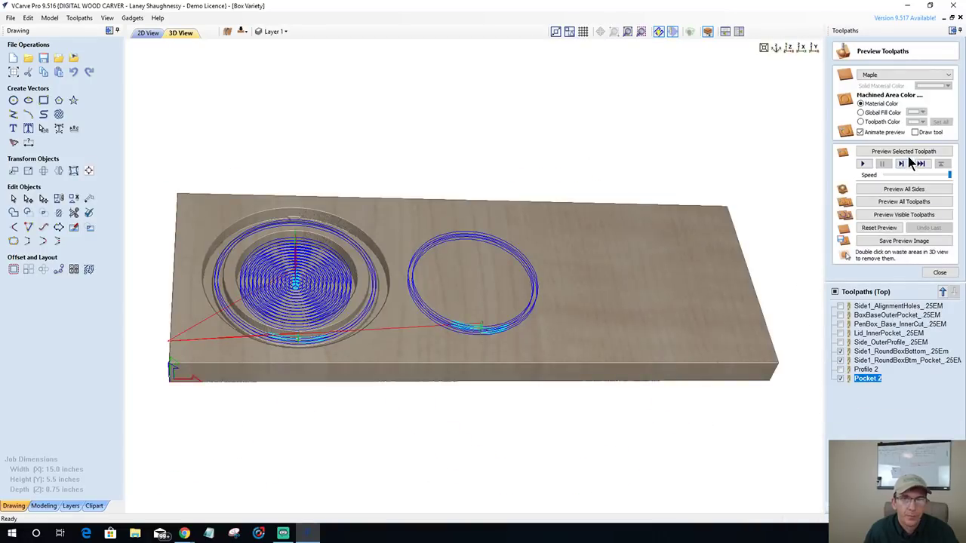
click(909, 150)
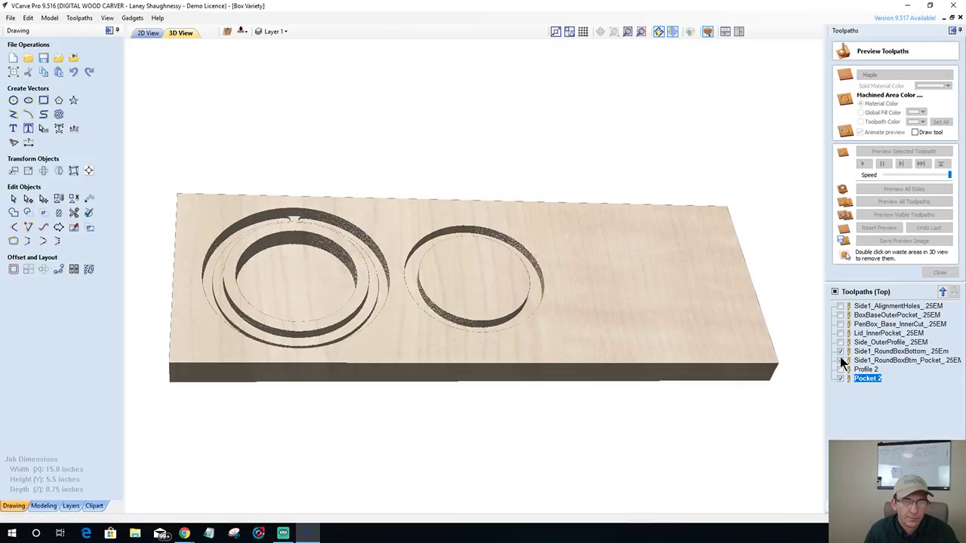
- Inspect Side1_RoundBoxBottom alone in 3D, then return to 2D with the Center inner circle selected
click(840, 353)
drag(439, 324, 434, 370)
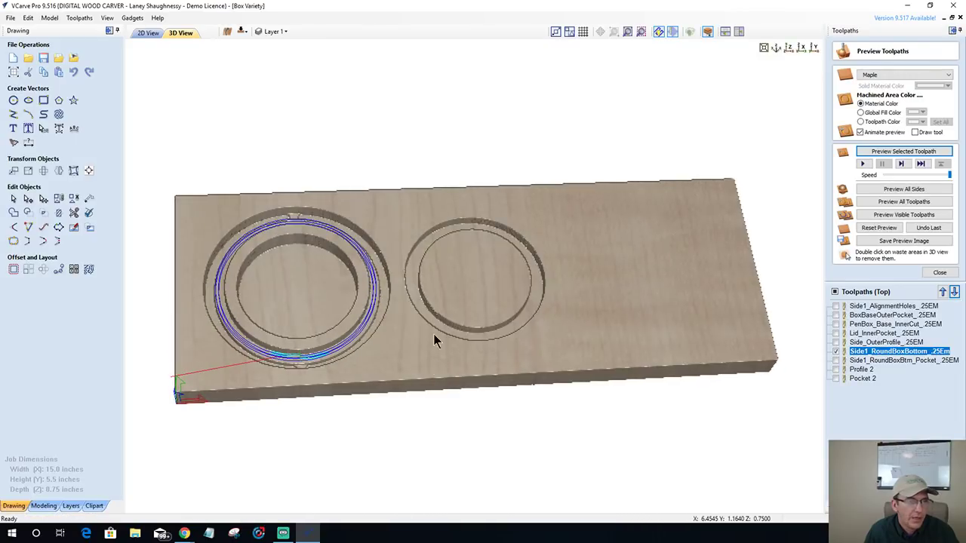
click(148, 34)
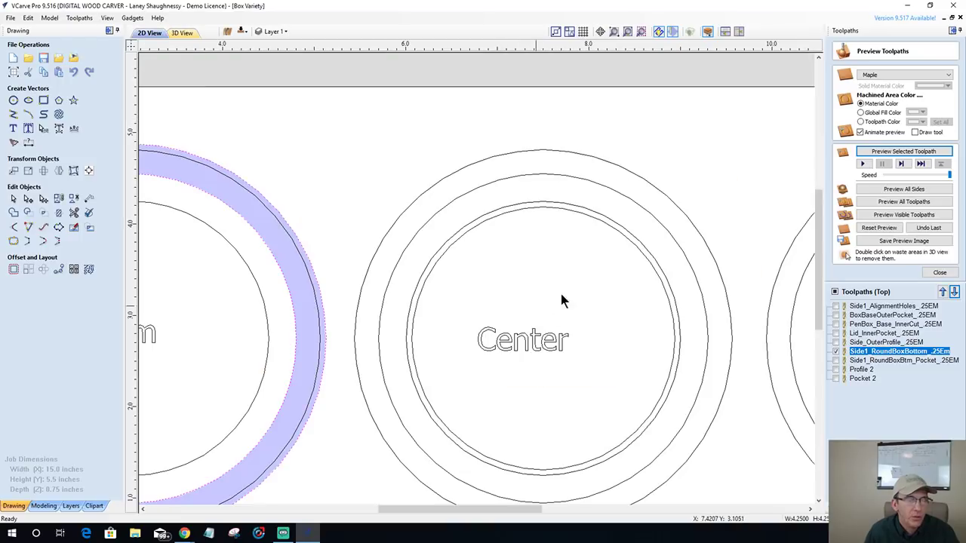
scroll(621, 258, down, 1)
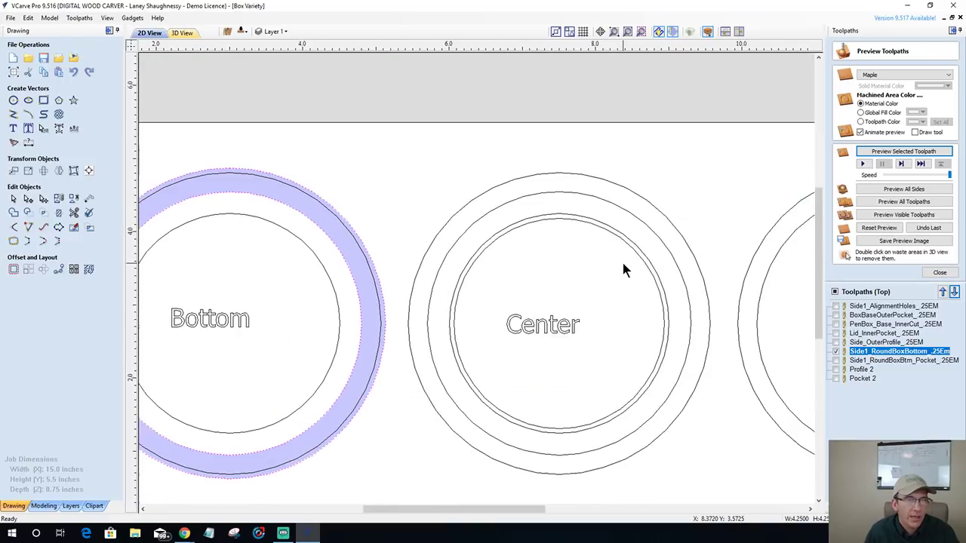
click(668, 312)
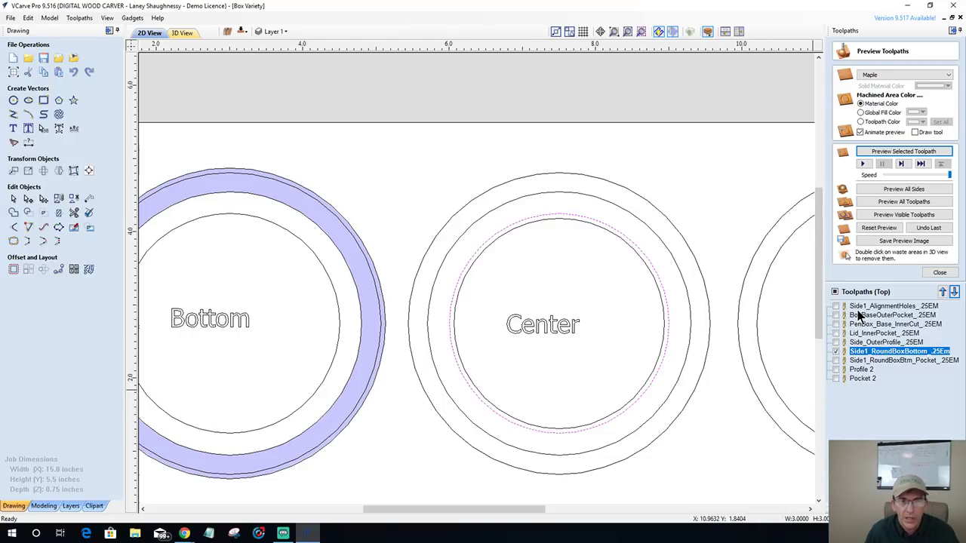
click(931, 275)
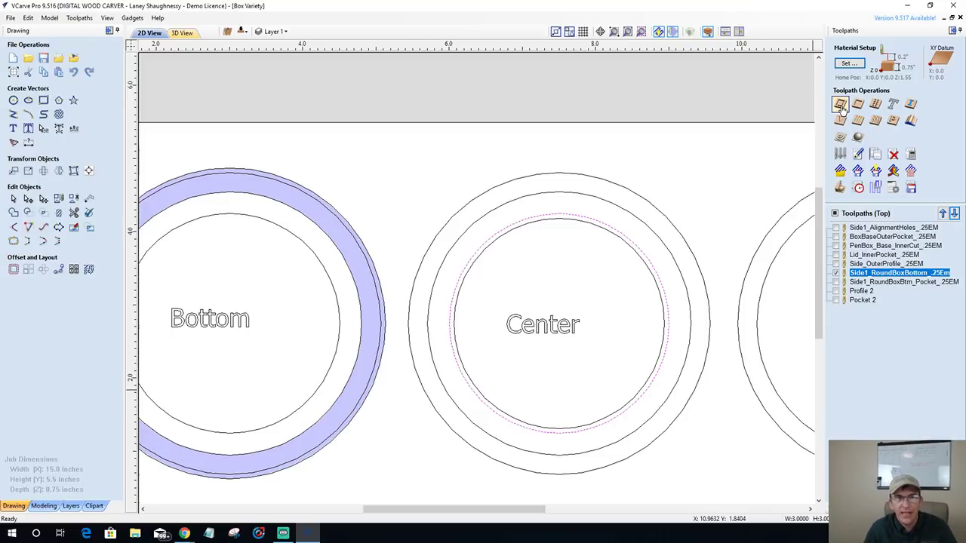
click(858, 105)
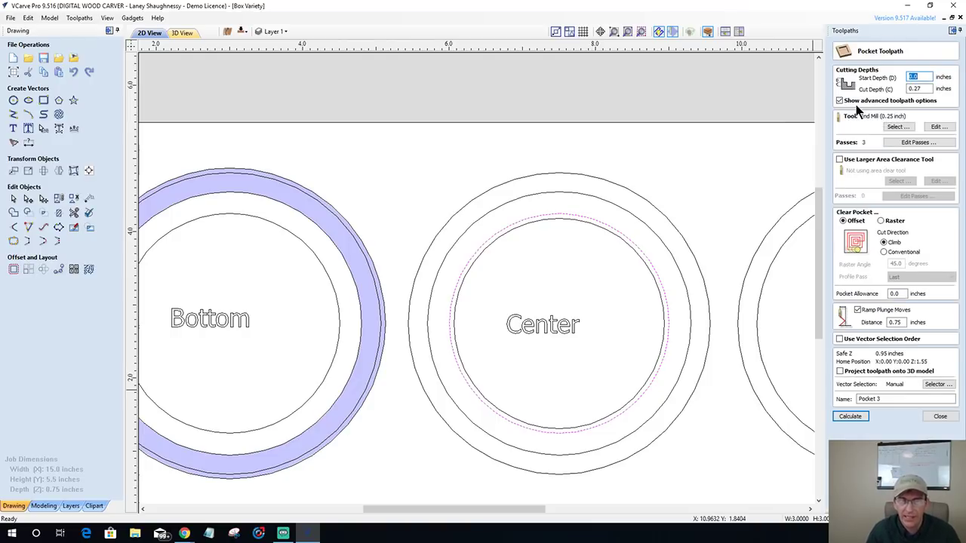
double_click(917, 89)
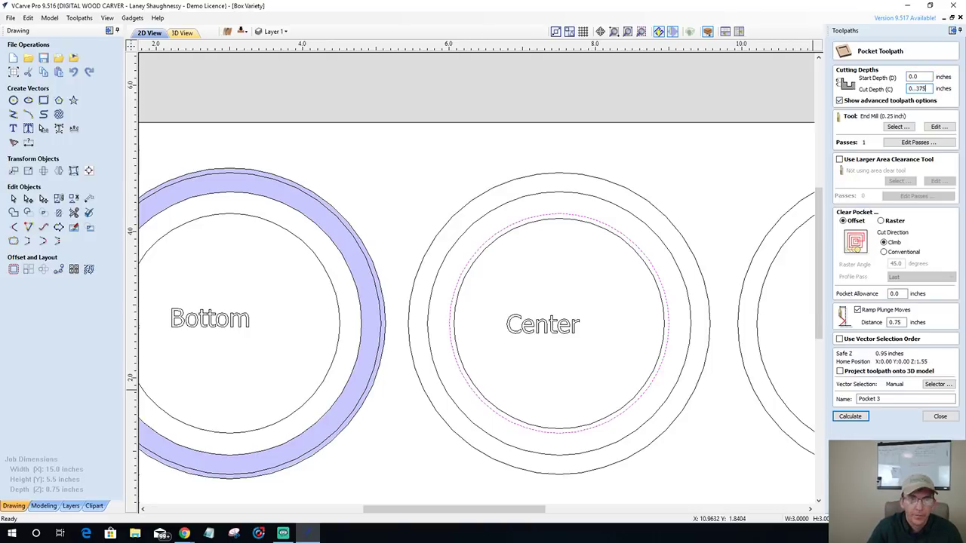
click(941, 418)
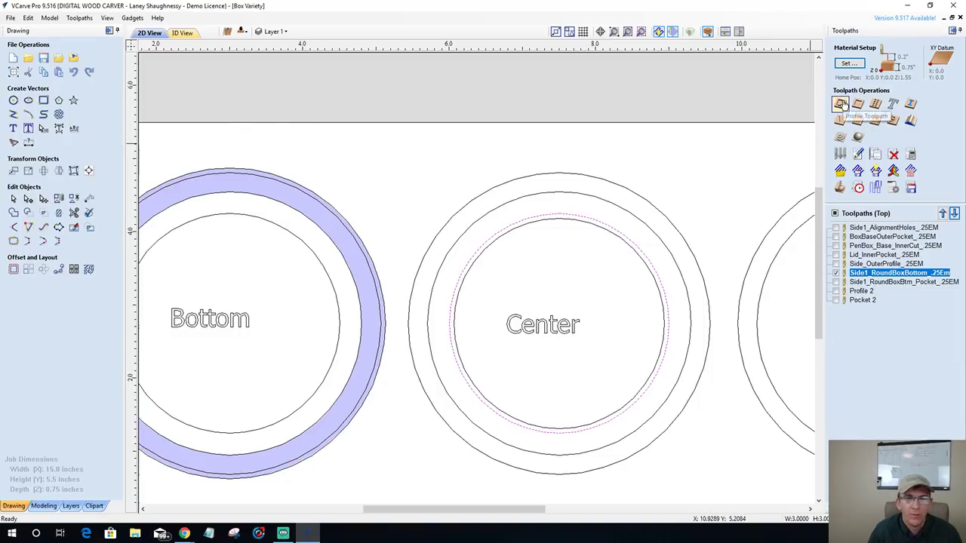
- Start a profile cut on the Center inner circle with tabs on its right and left sides
click(840, 104)
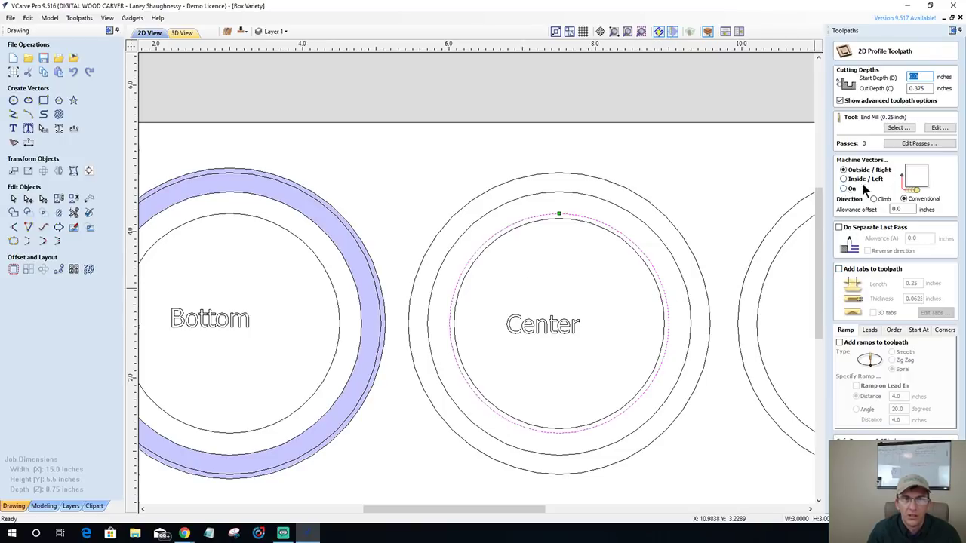
click(839, 270)
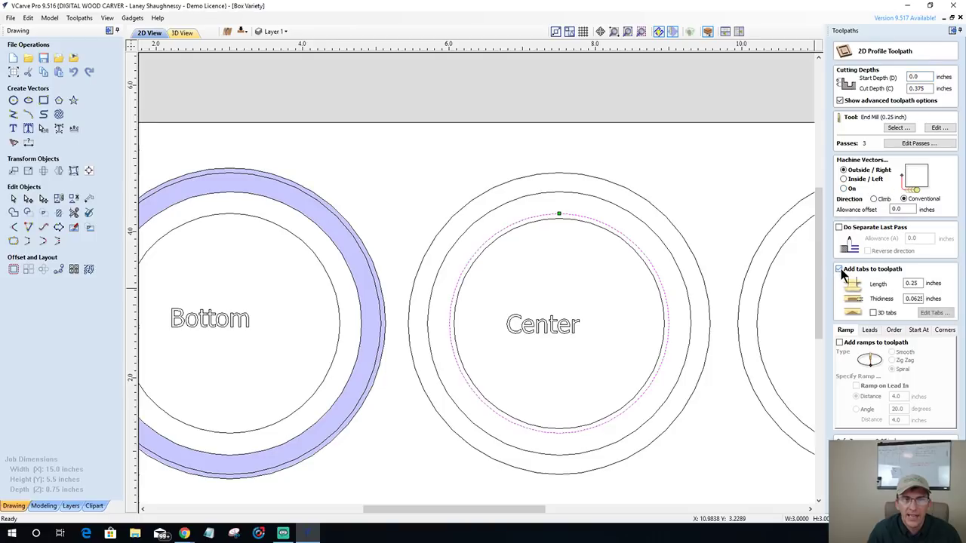
click(667, 314)
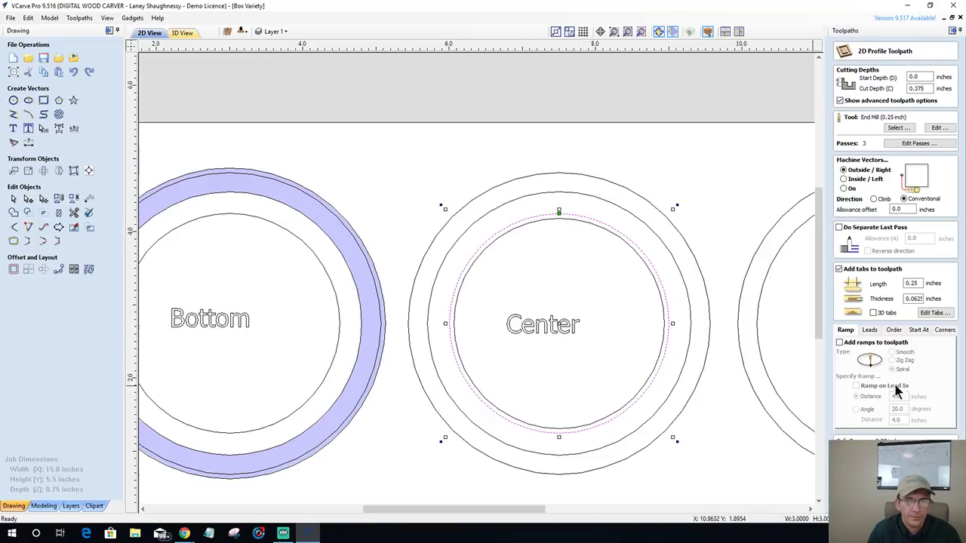
click(935, 314)
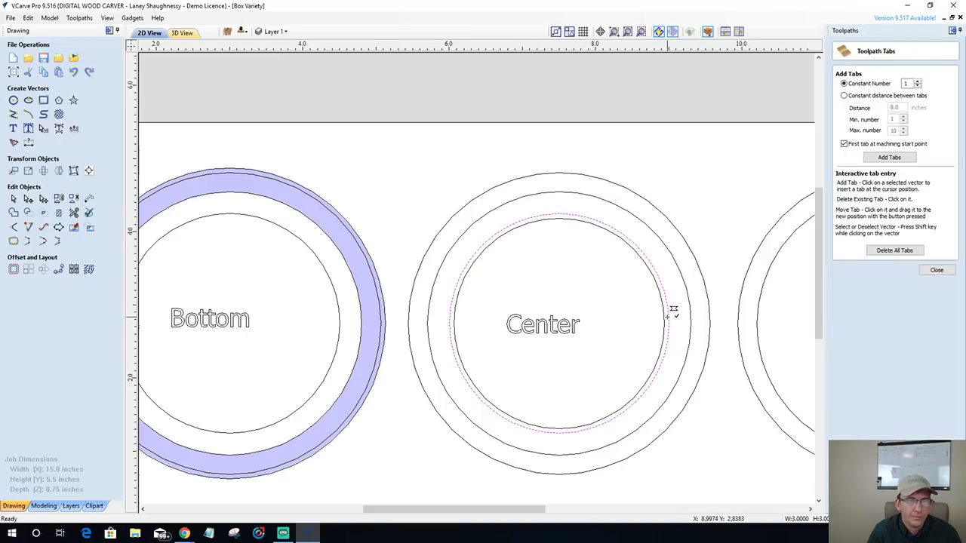
click(668, 312)
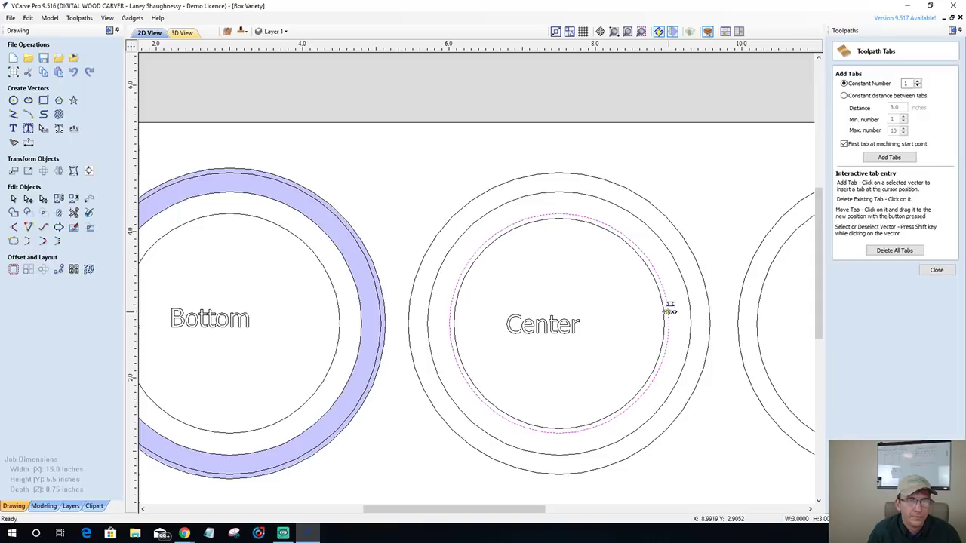
click(449, 319)
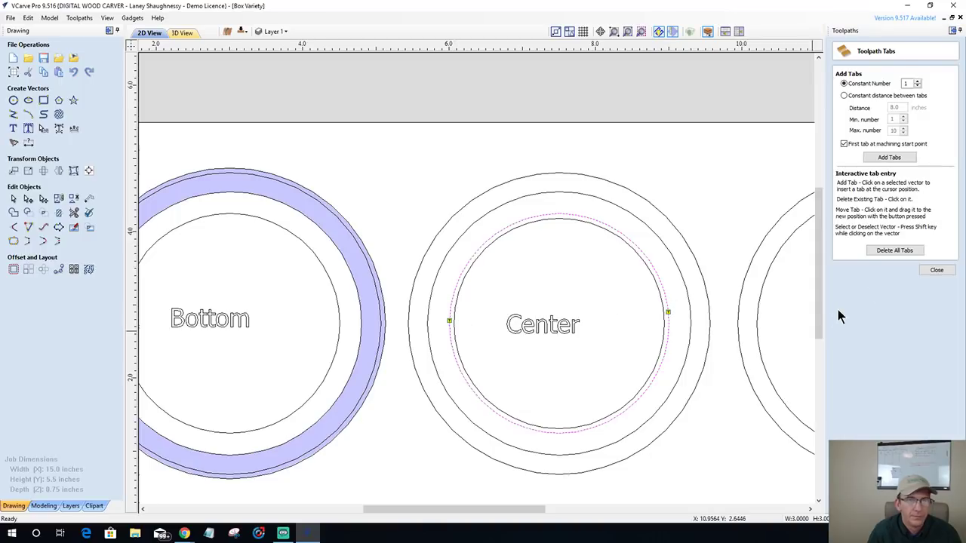
click(935, 271)
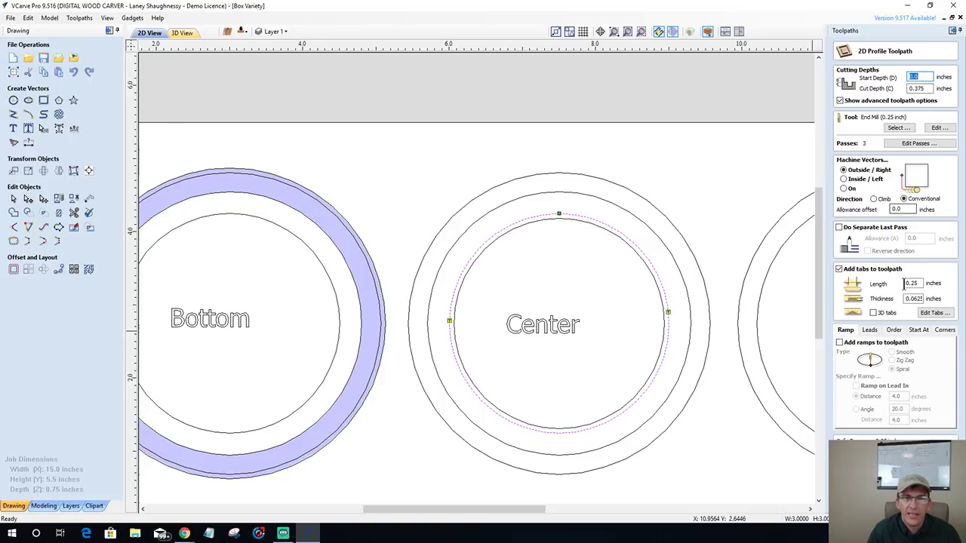
- Enable spiral ramps on the Center profile cut, leaving the 0.25-inch end mill unchanged
click(839, 343)
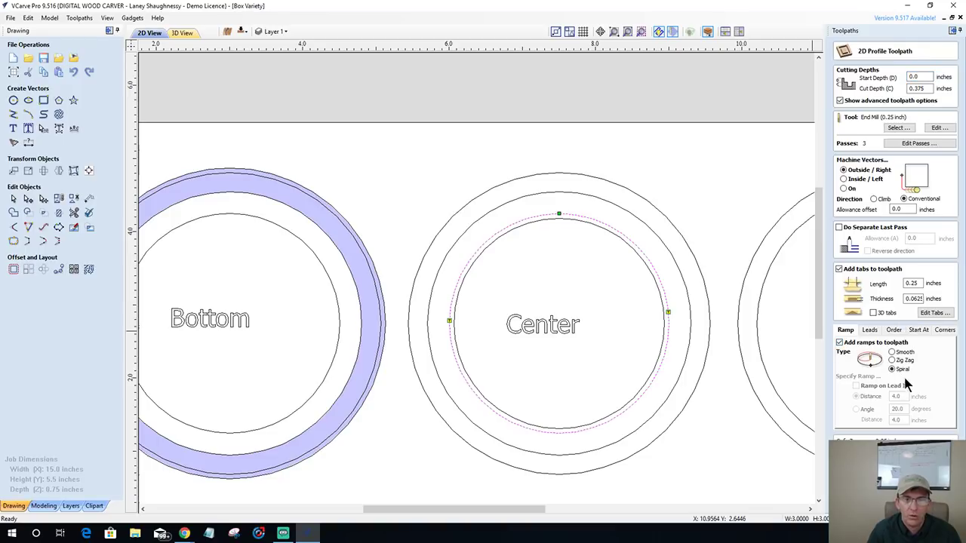
click(939, 128)
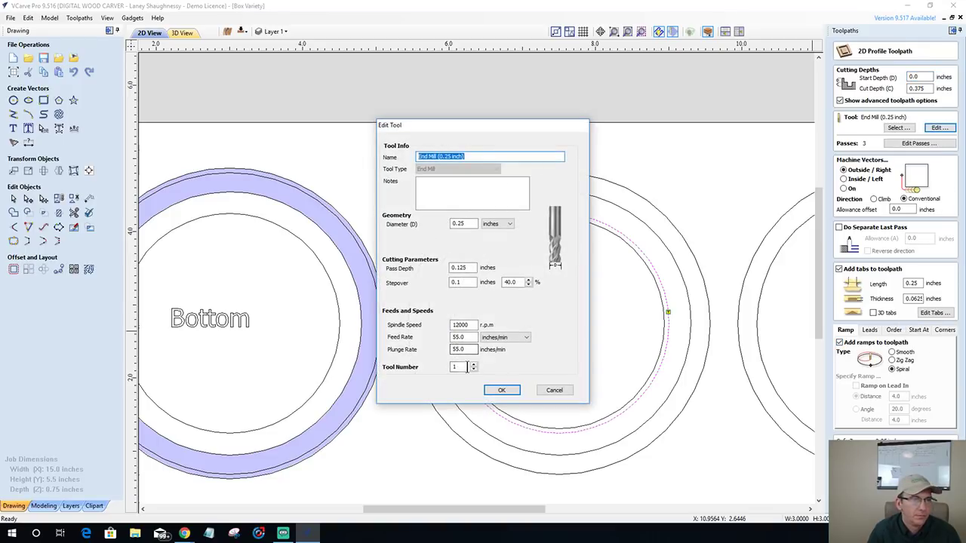
click(507, 390)
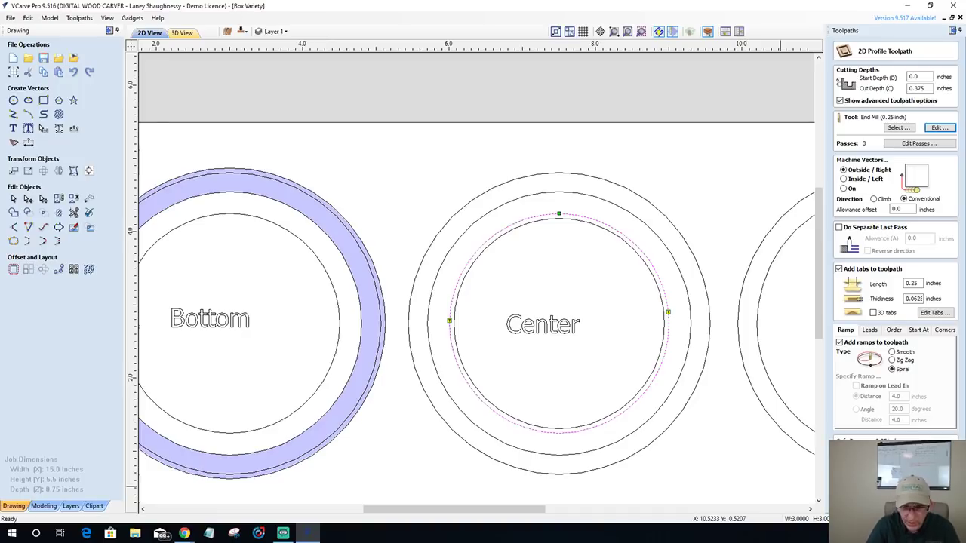
- Calculate Side1_CenterRing_CenterCut_.25Em, preview it carved in maple, and return to the 2D view
click(860, 491)
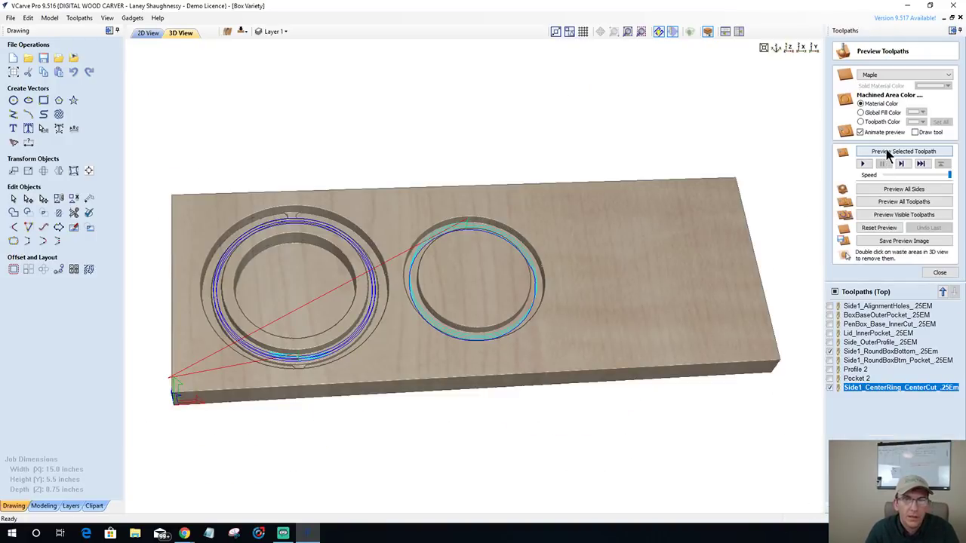
click(889, 153)
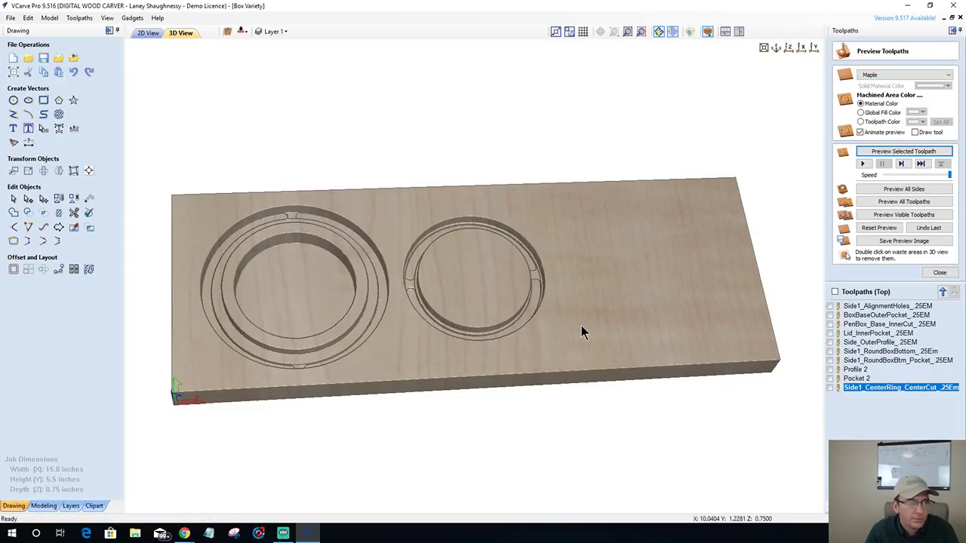
click(150, 34)
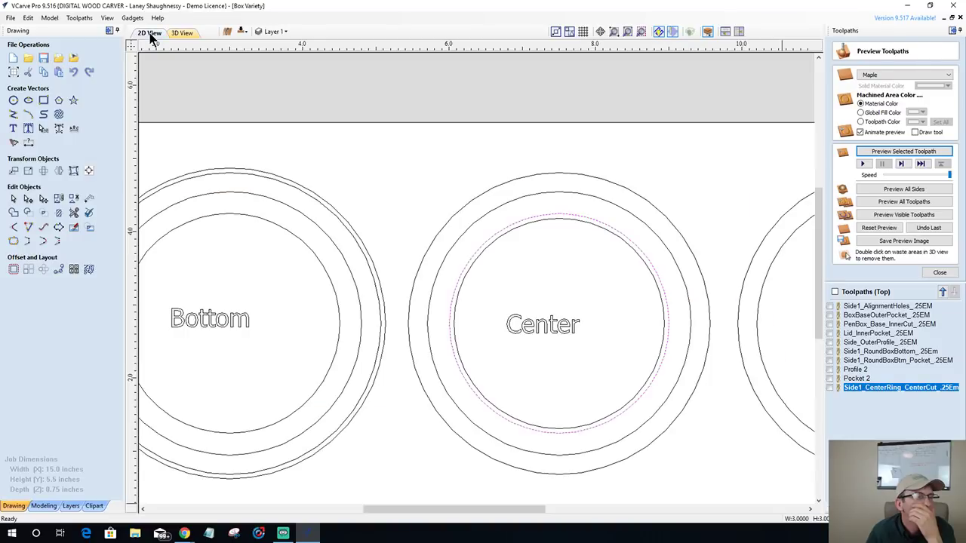
- Switch the Center ring toolpath to machine Inside/Left and recalculate it
double_click(867, 388)
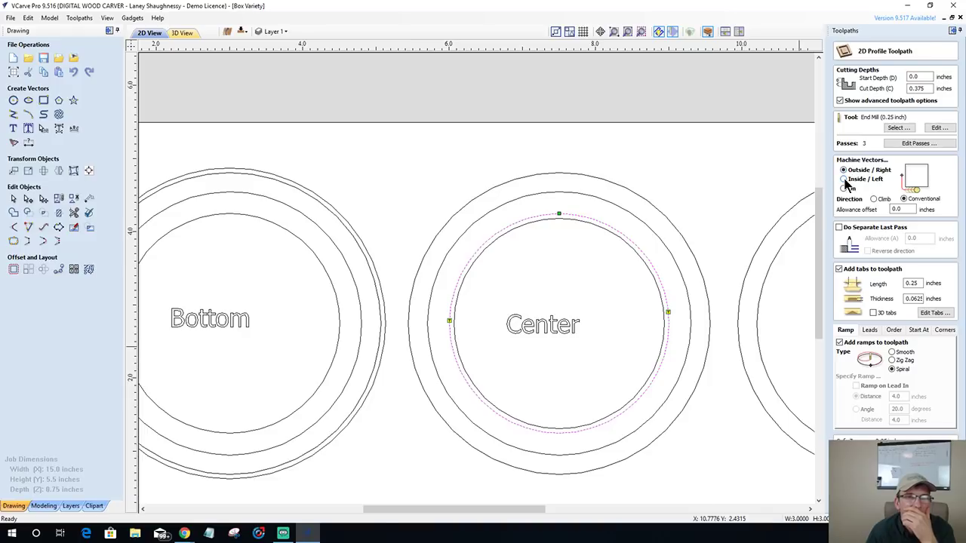
click(843, 179)
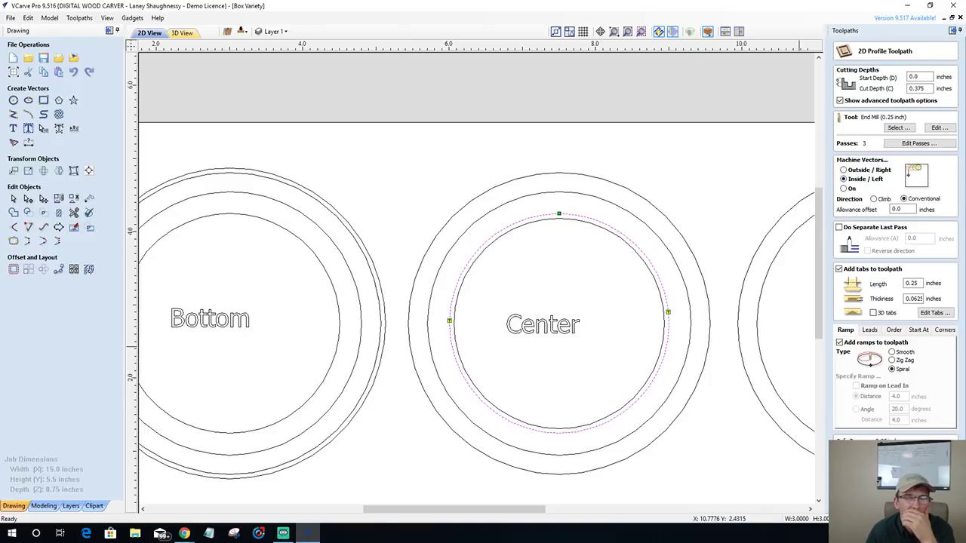
click(868, 491)
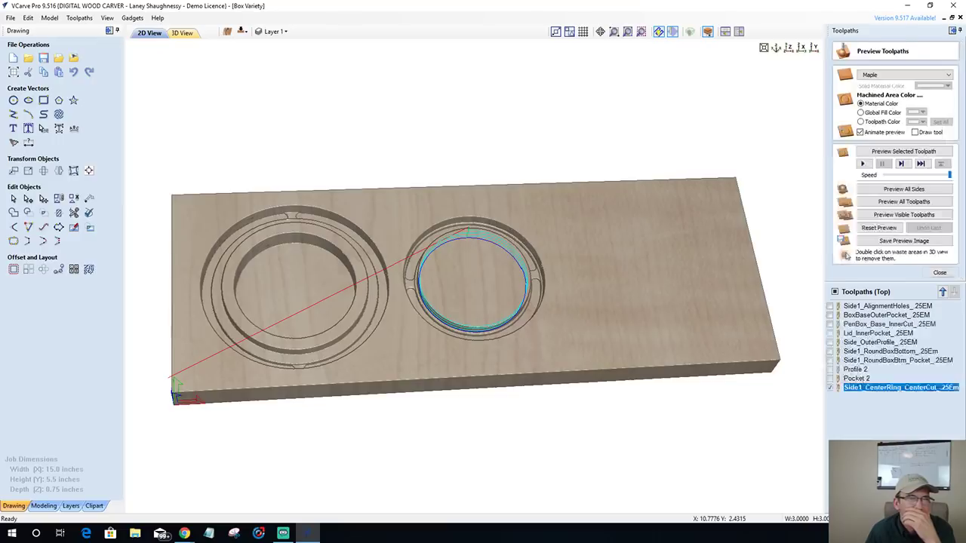
- Reset the preview and simulate the Bottom, Bottom Pocket and Center ring toolpaths together
click(880, 228)
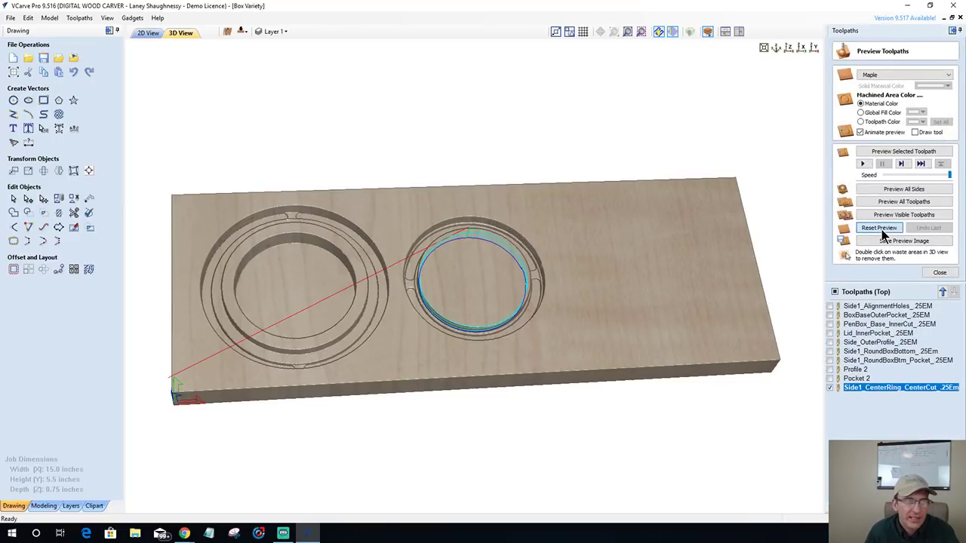
click(830, 351)
click(830, 360)
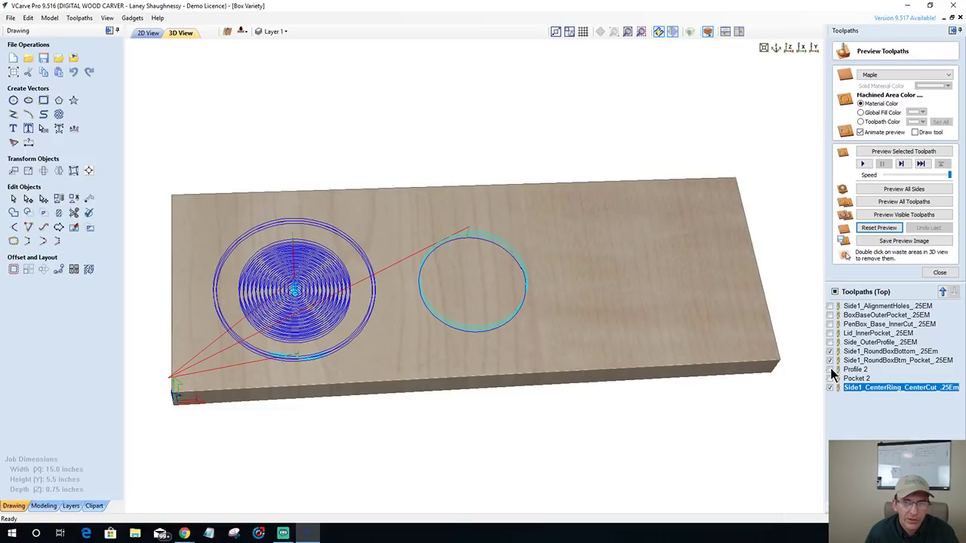
click(830, 385)
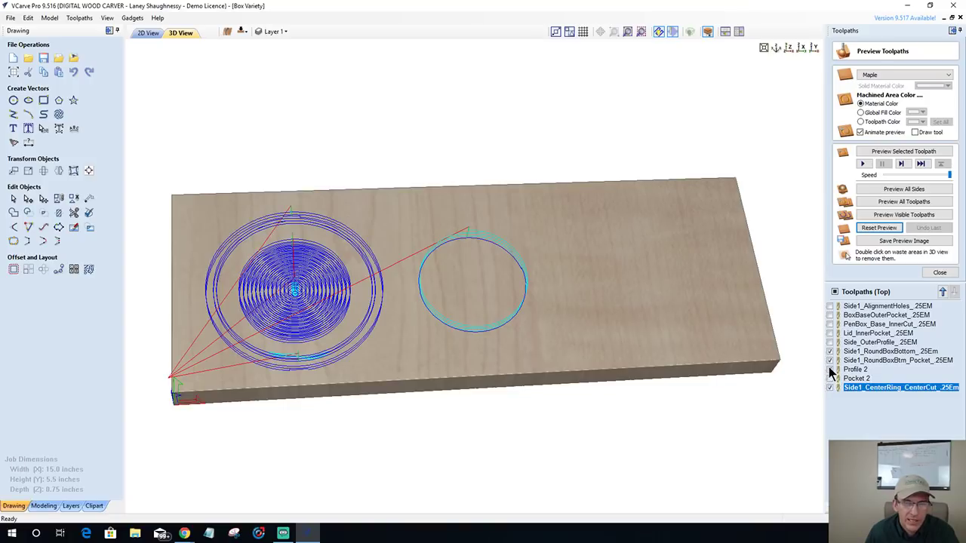
click(830, 369)
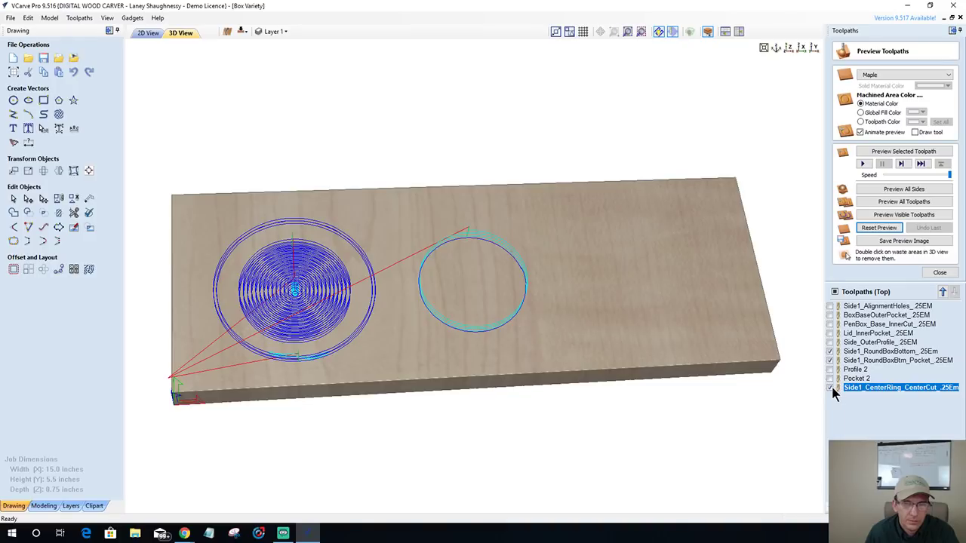
click(886, 216)
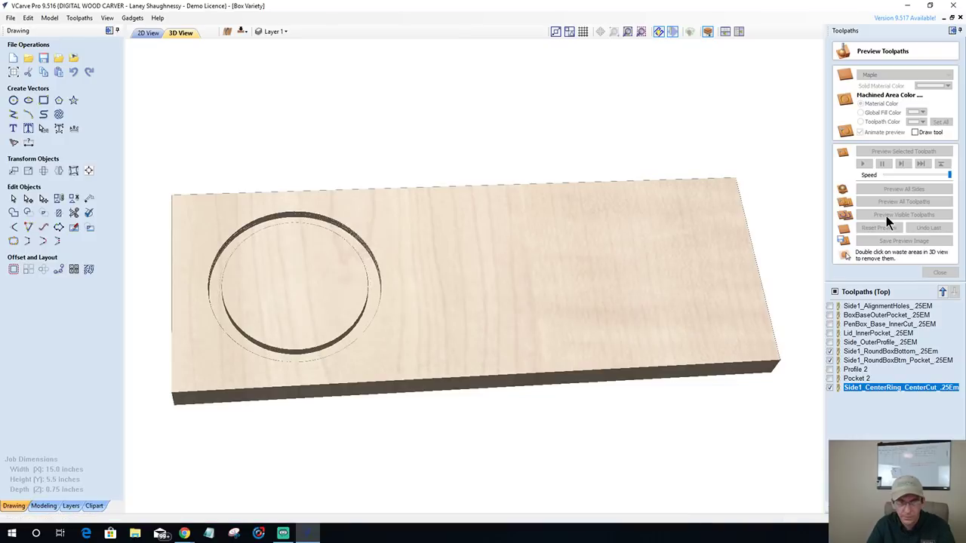
click(886, 216)
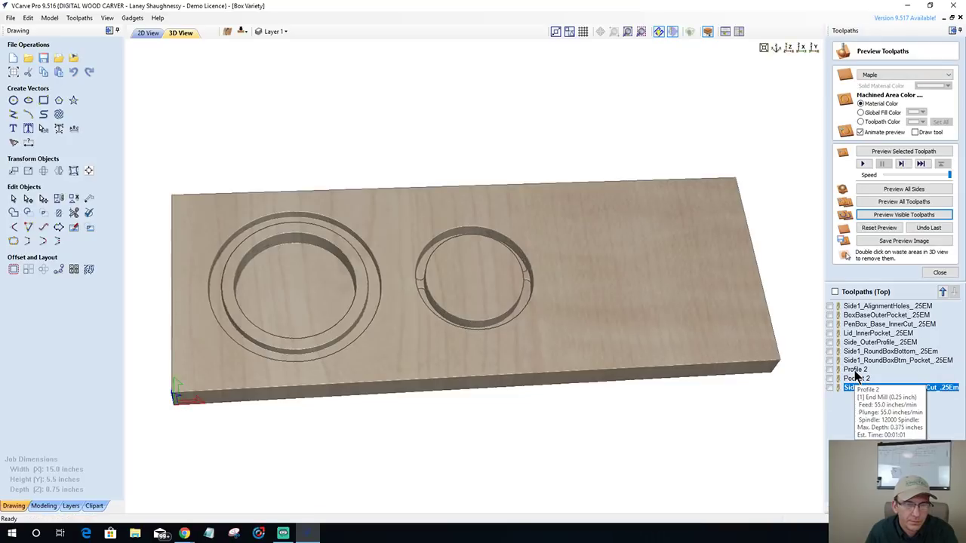
- Give the Profile 2 toolpath the new name Side1_RoudBox_OuterProfile_.25EM
right_click(856, 371)
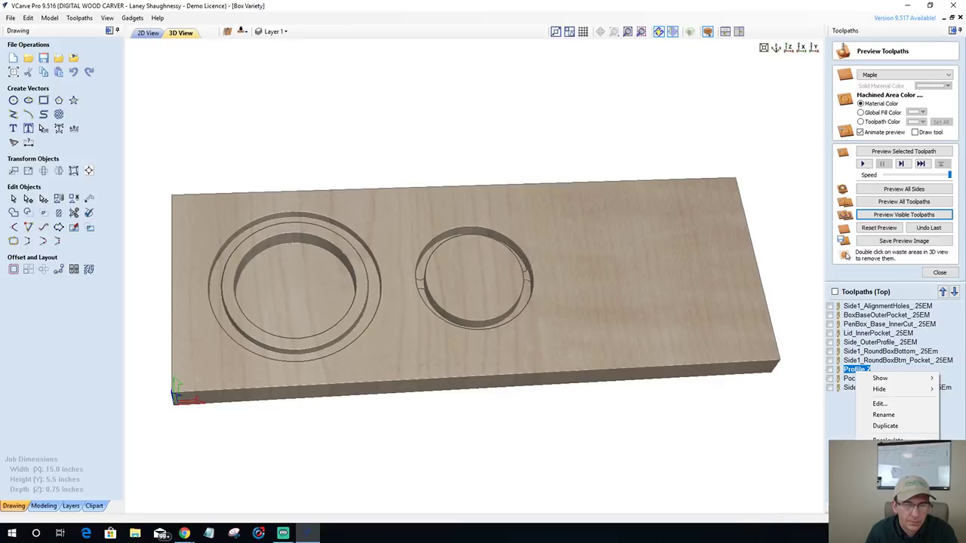
mouse_move(883, 462)
click(882, 416)
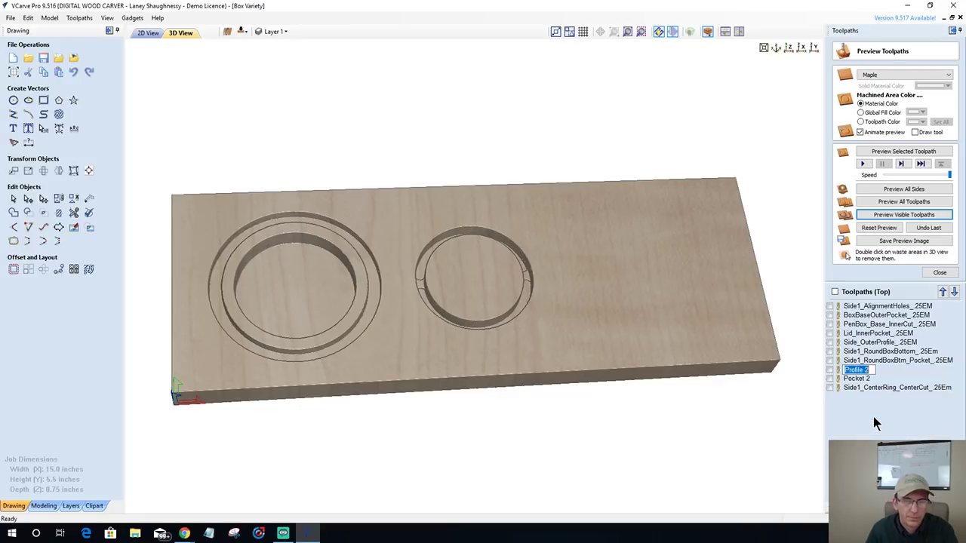
text(Ou)
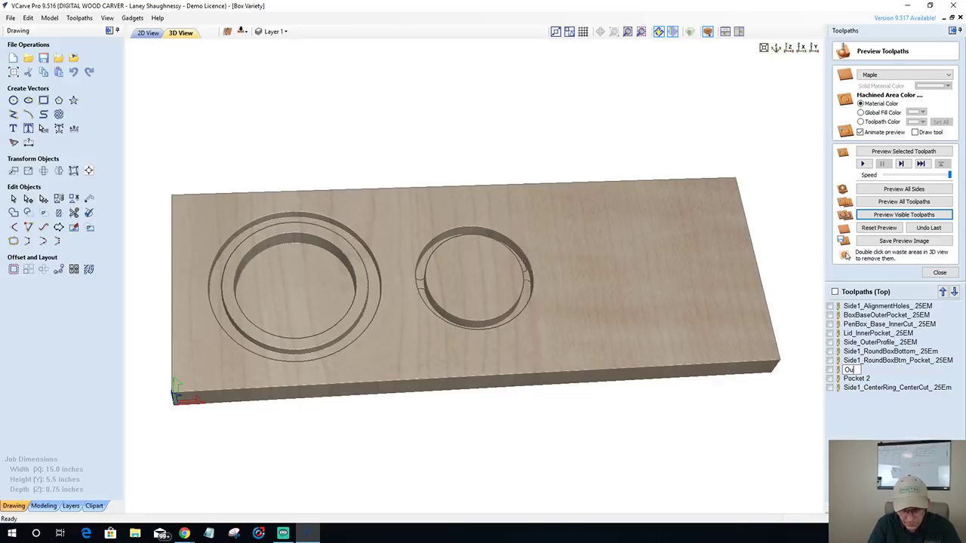
key(BackSpace)
key(BackSpace)
text(Side1)
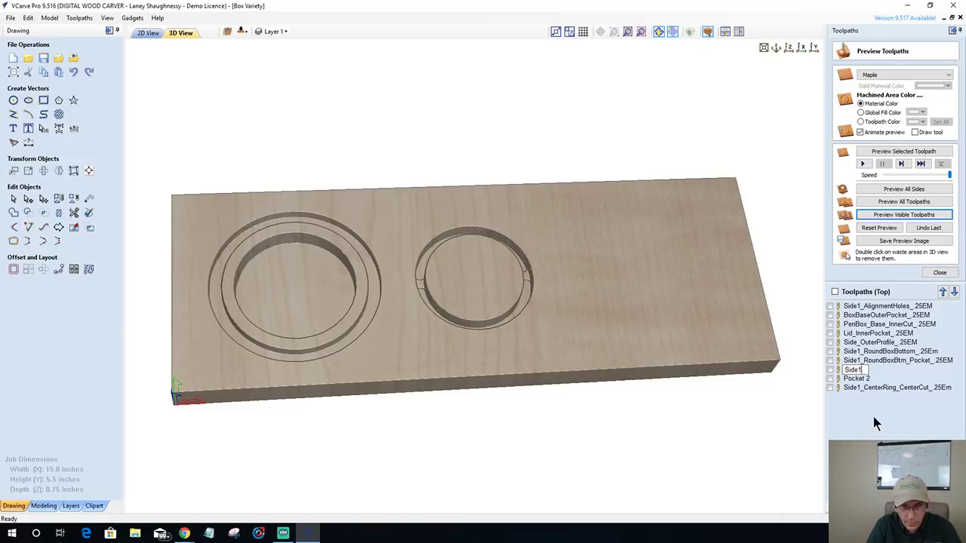
text(OuterPr)
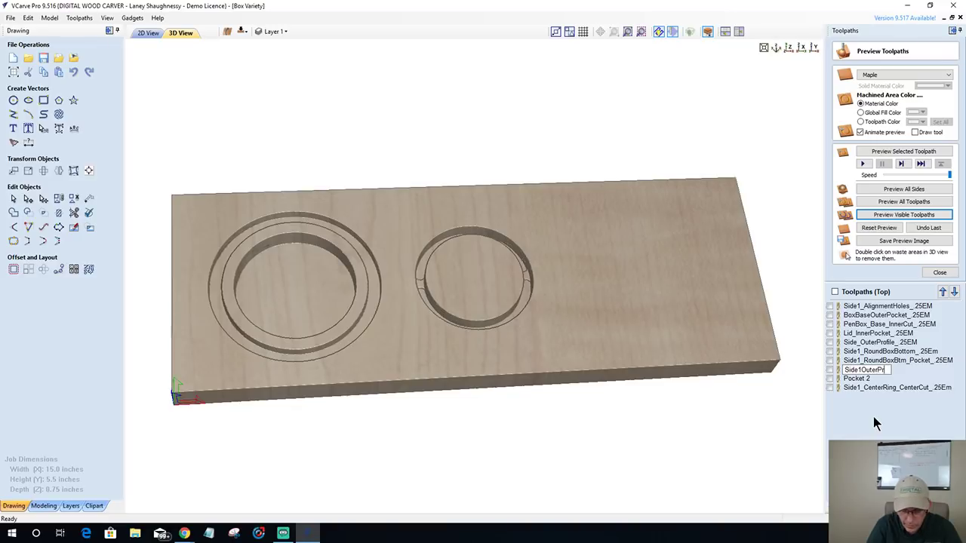
text(ofile)
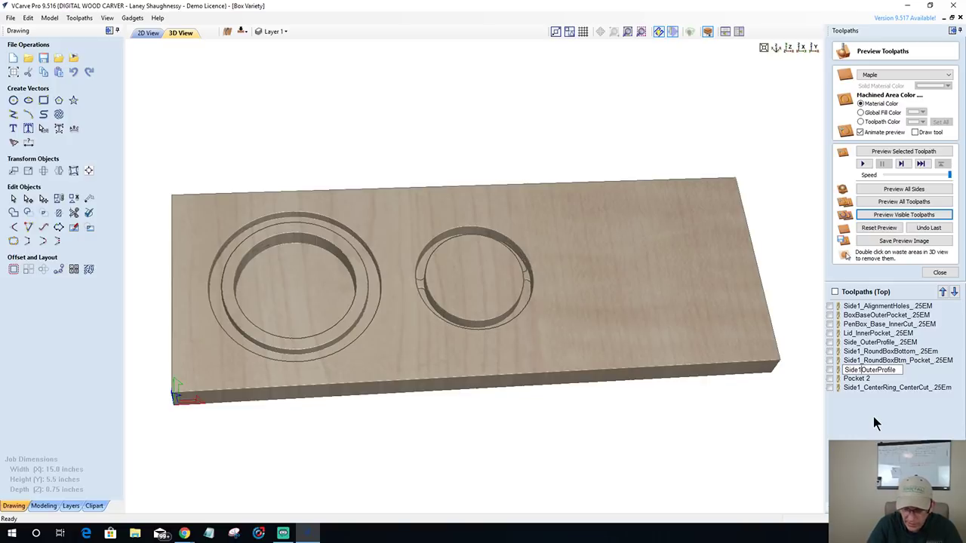
text(_)
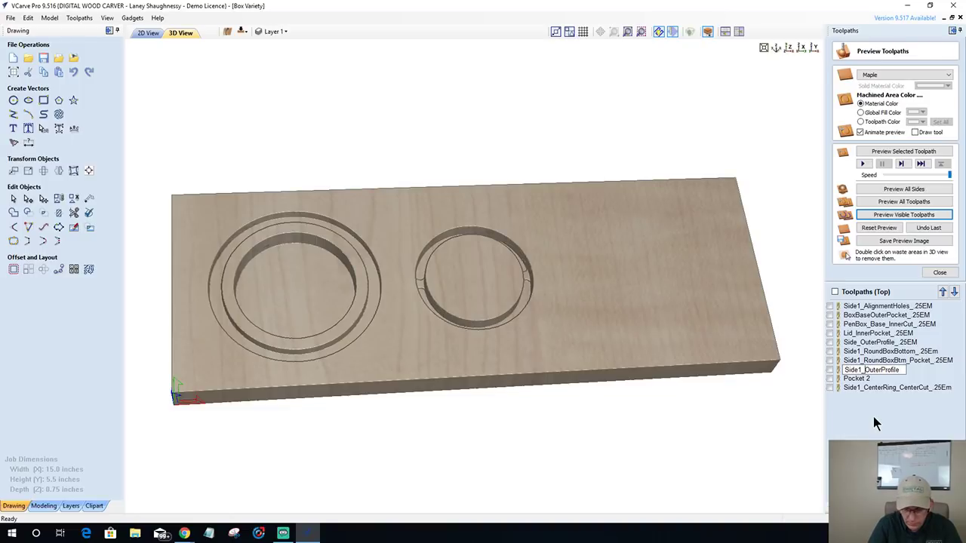
text(Round)
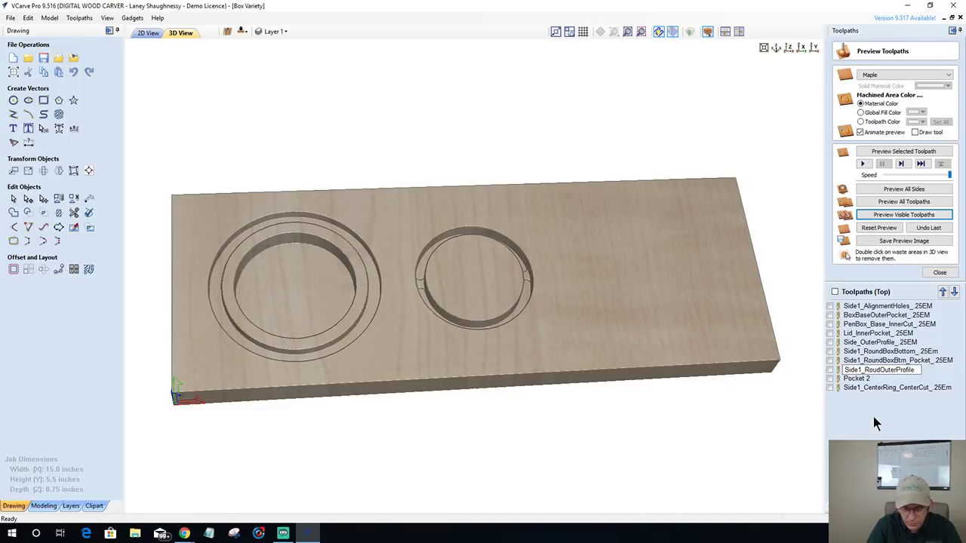
text(Box_)
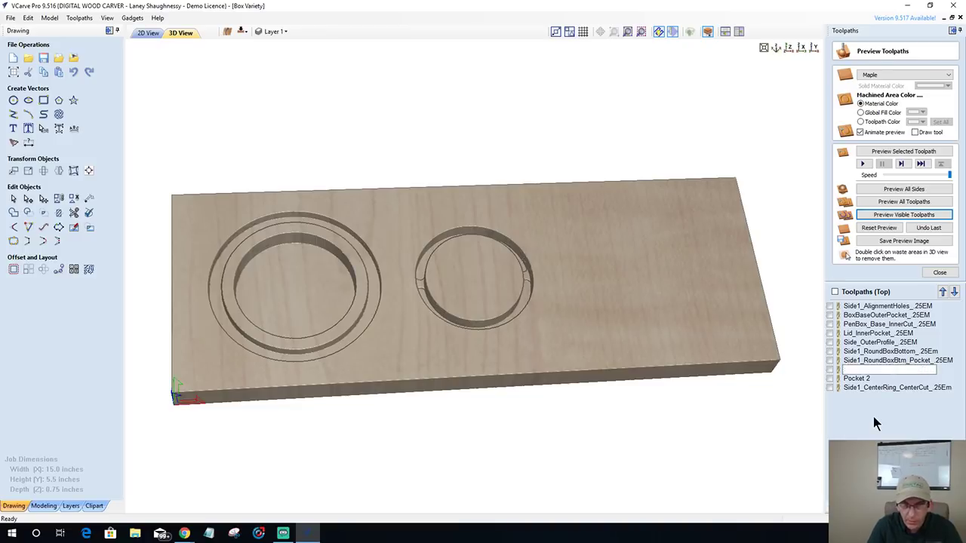
text(_)
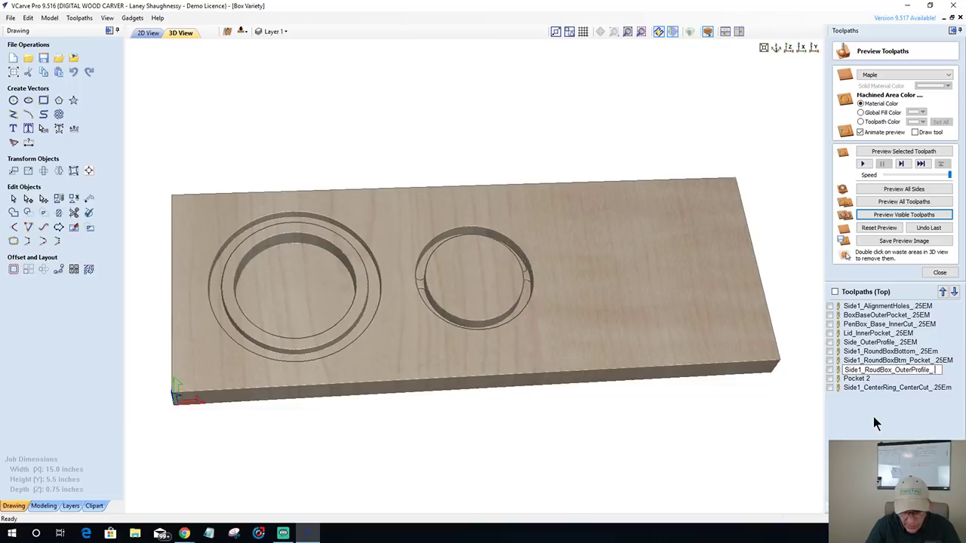
text(25EM)
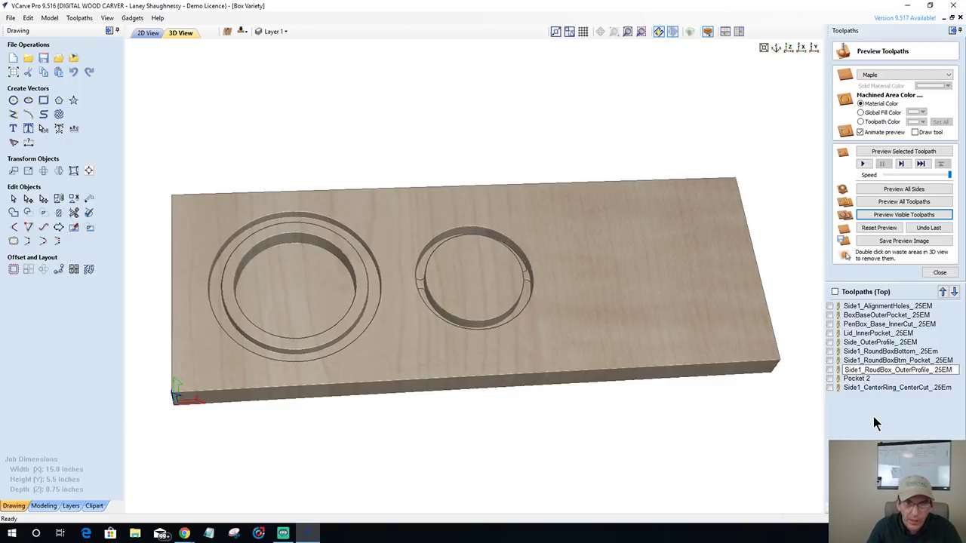
key(Return)
click(857, 379)
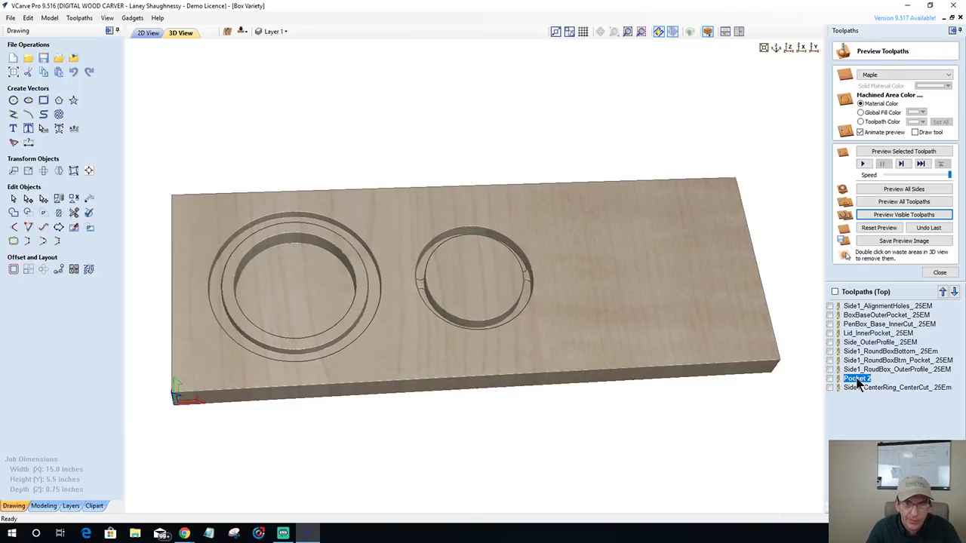
- Begin renaming Pocket 2, entering Side1_RoundBox_CenterPocket_.25 into its name box
right_click(857, 382)
click(872, 424)
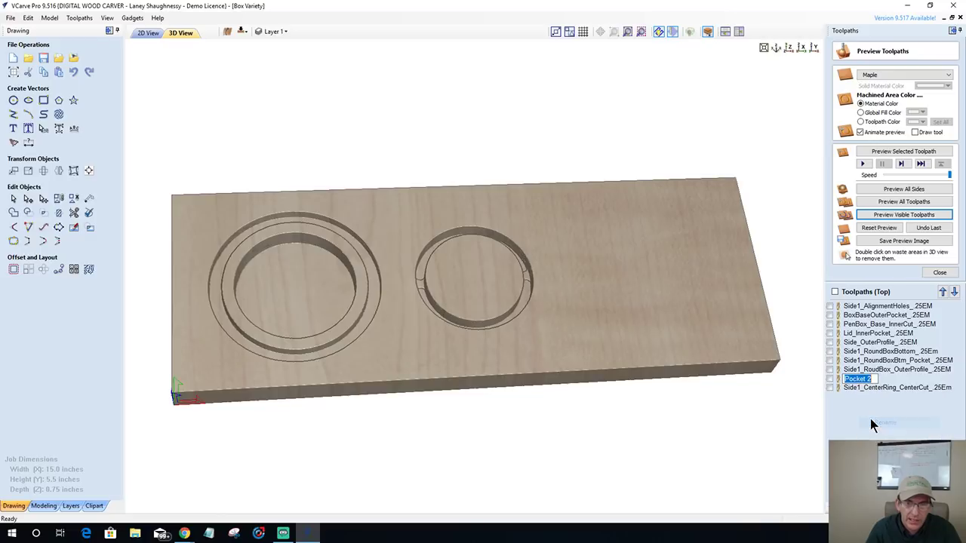
text(Side)
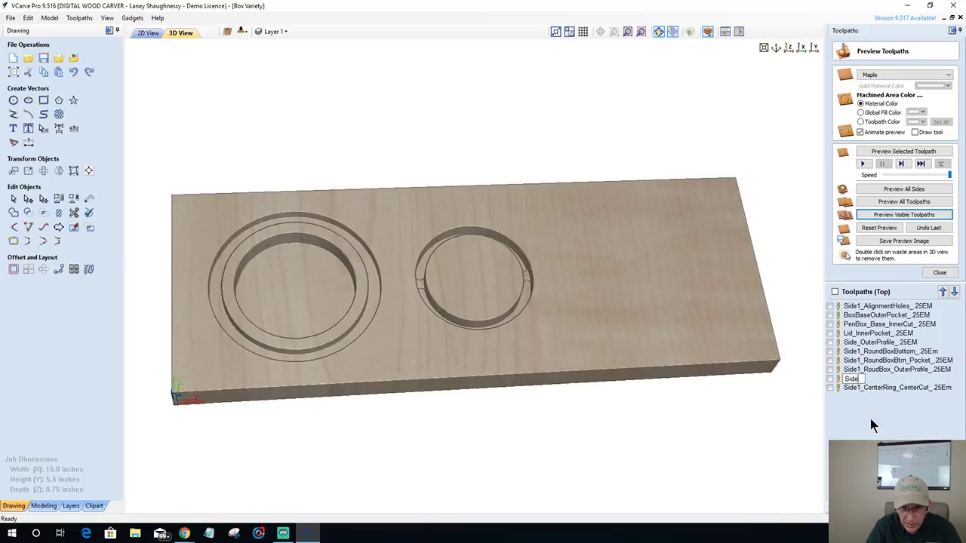
text(1_Rou)
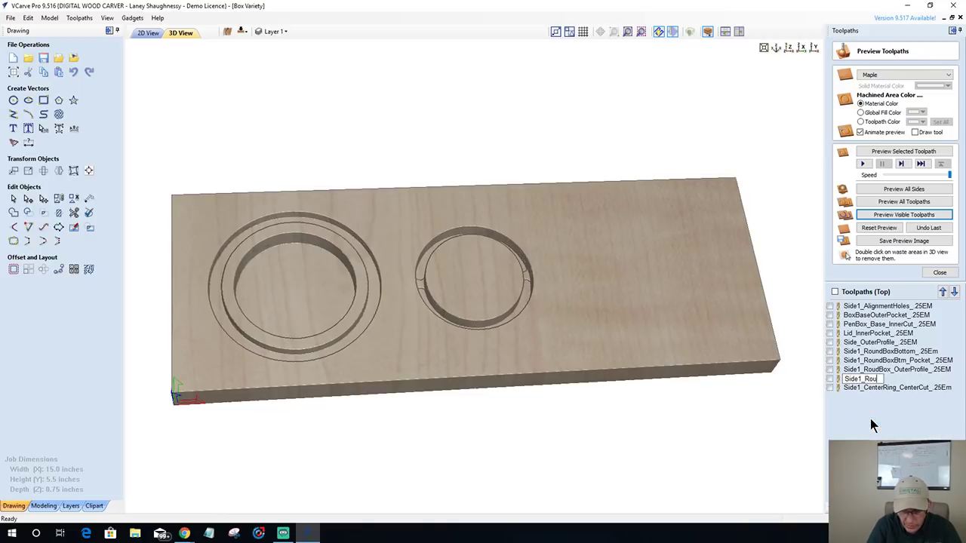
text(ndBox)
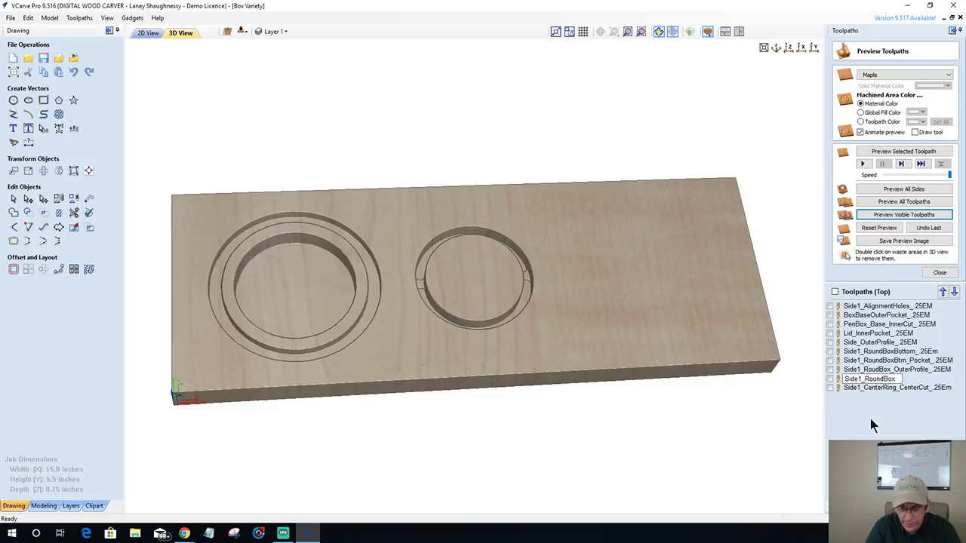
text(_)
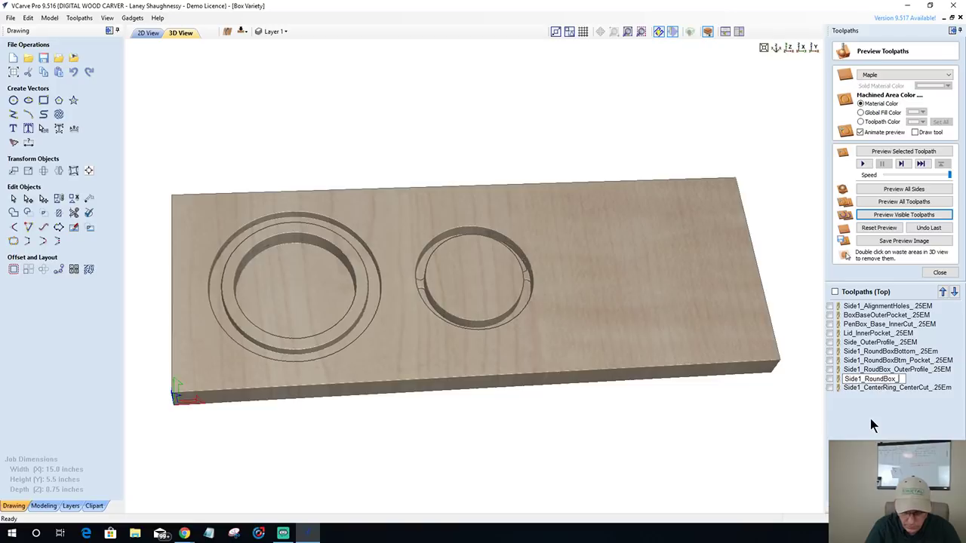
text(Ce)
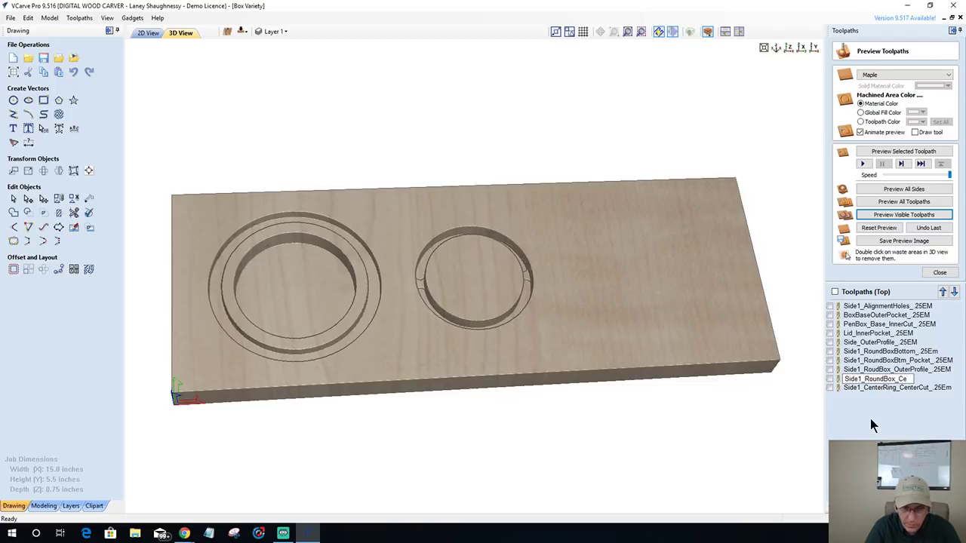
key(BackSpace)
key(BackSpace)
text(CenterRin)
key(BackSpace)
key(BackSpace)
key(BackSpace)
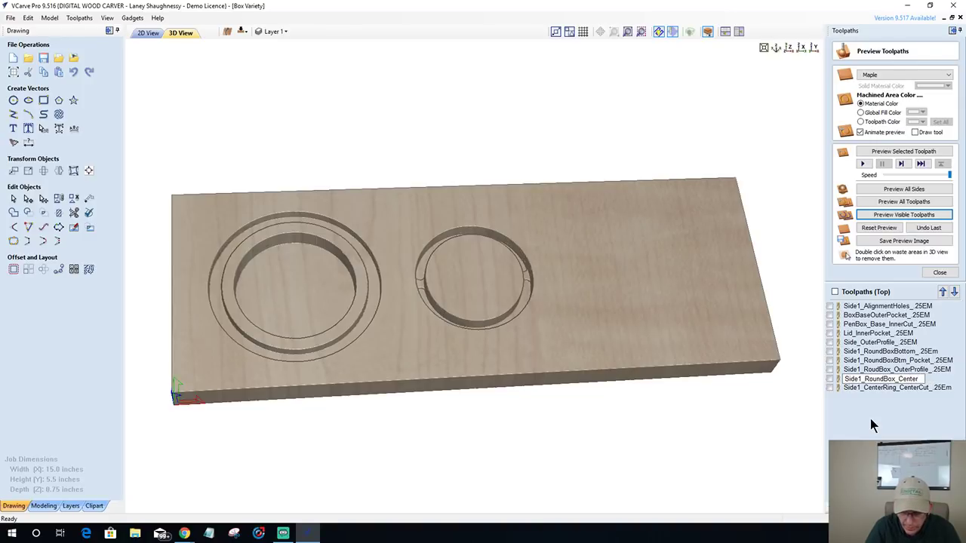
text(Pocket_)
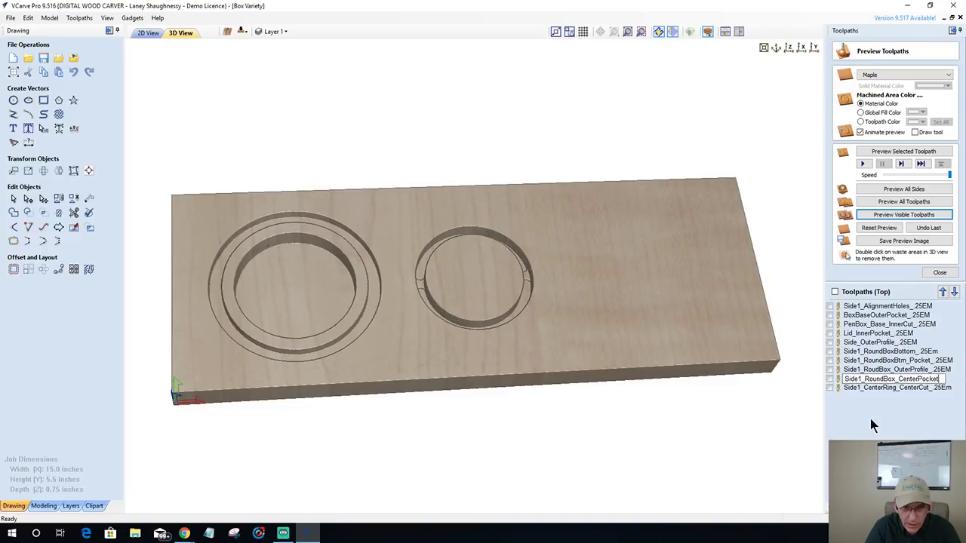
text(25EM)
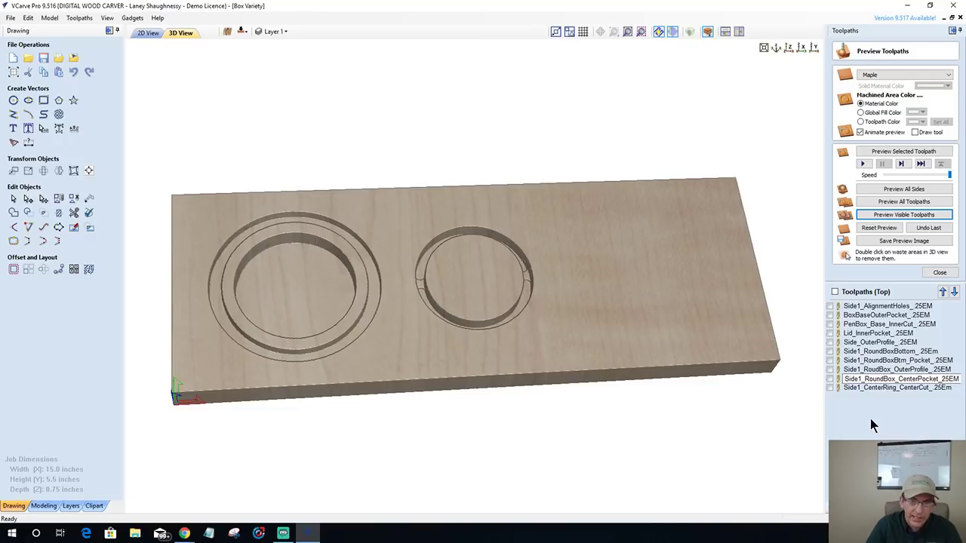
- Confirm the CenterPocket name and simulate the OuterProfile, CenterPocket and CenterRing toolpaths in maple
click(866, 379)
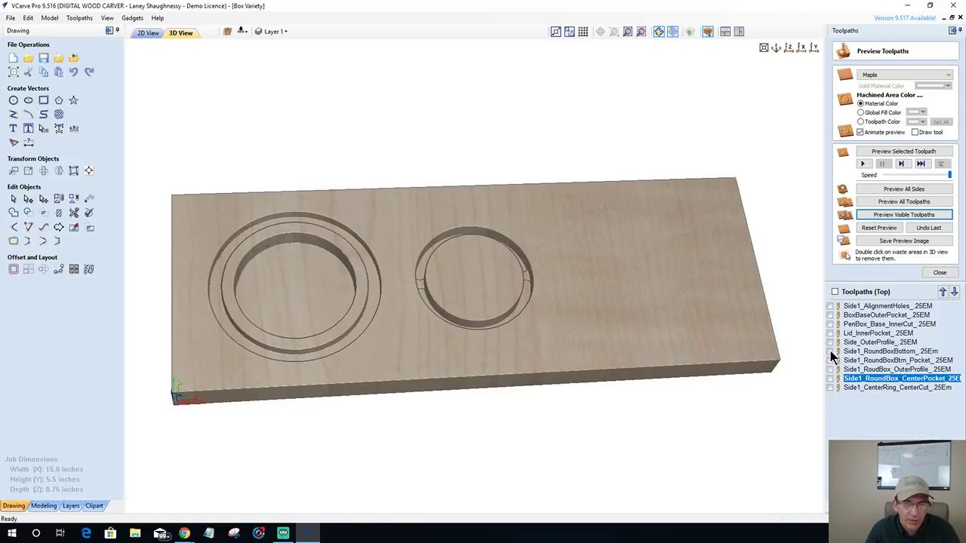
click(830, 351)
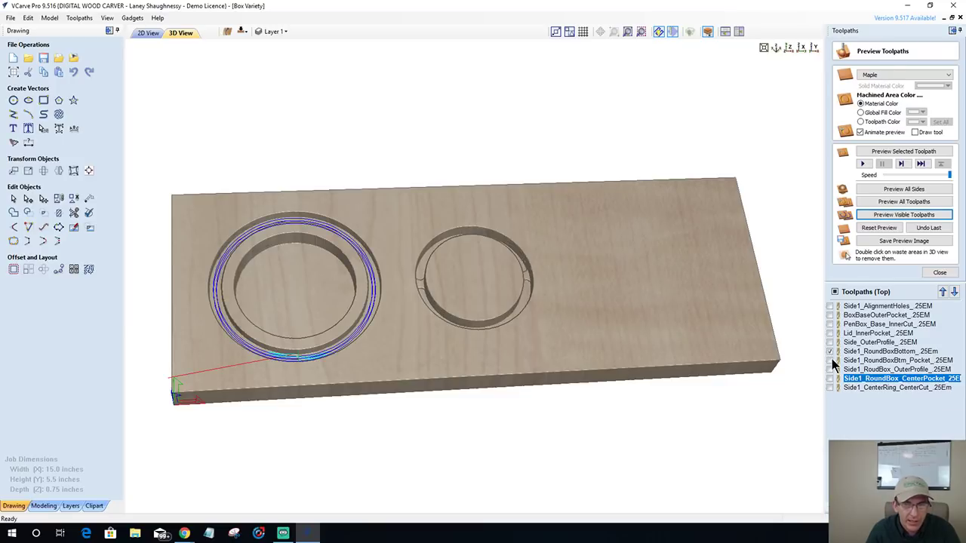
click(830, 361)
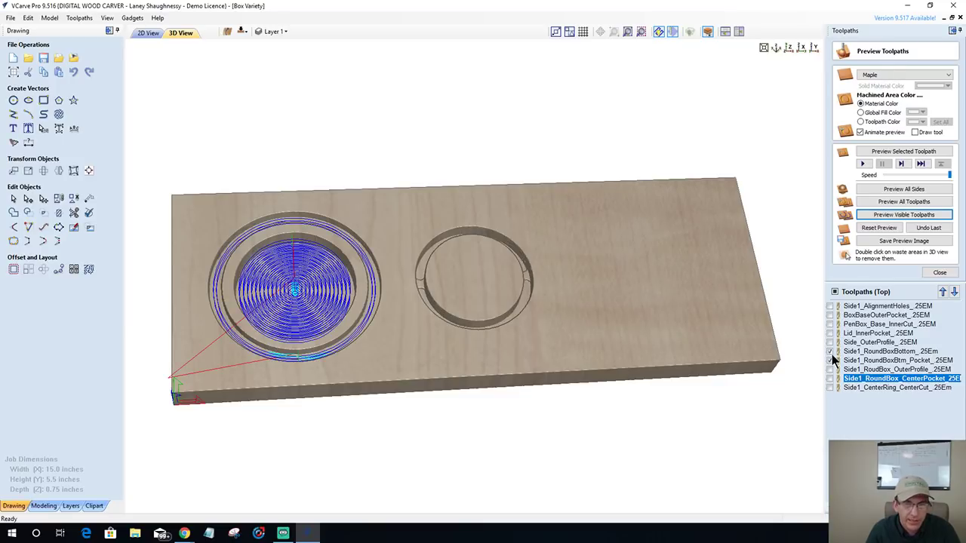
click(830, 351)
click(830, 361)
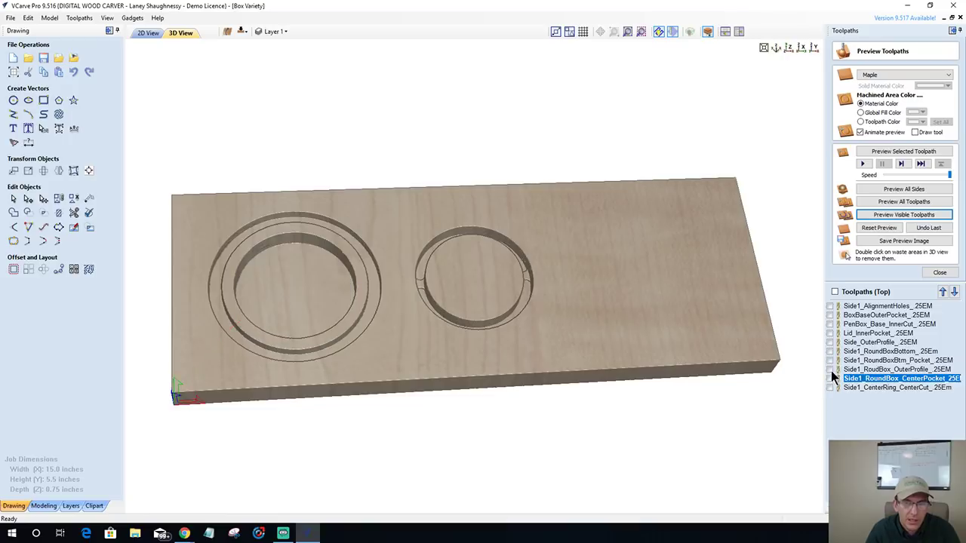
click(831, 369)
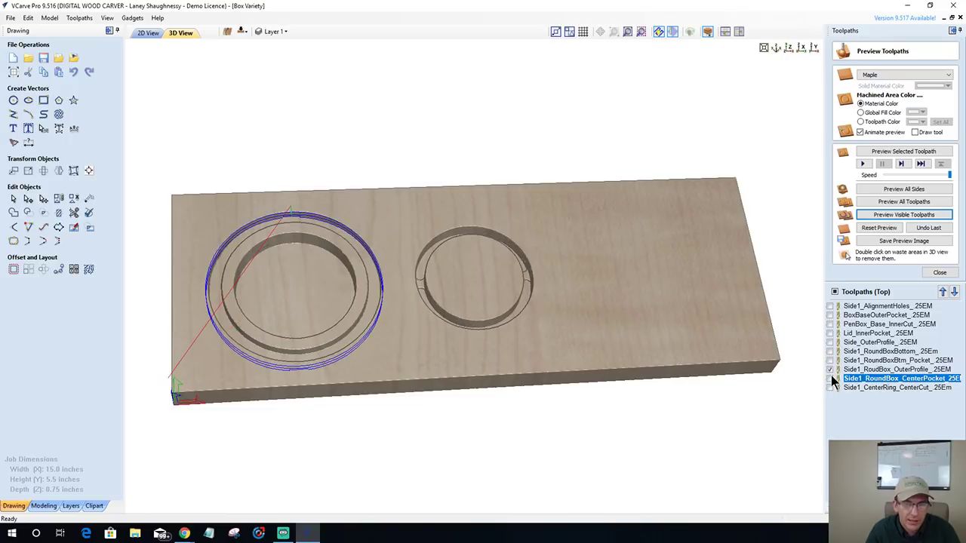
click(830, 379)
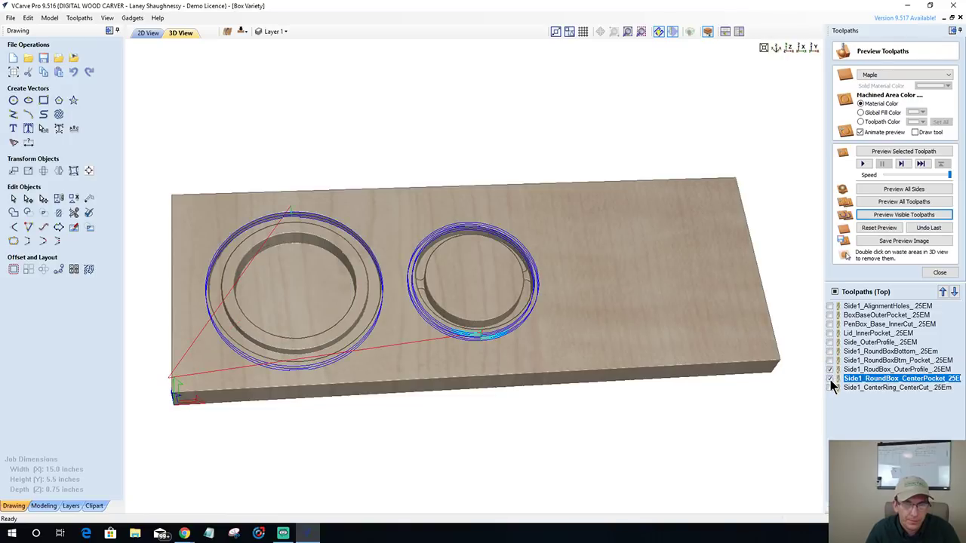
click(830, 379)
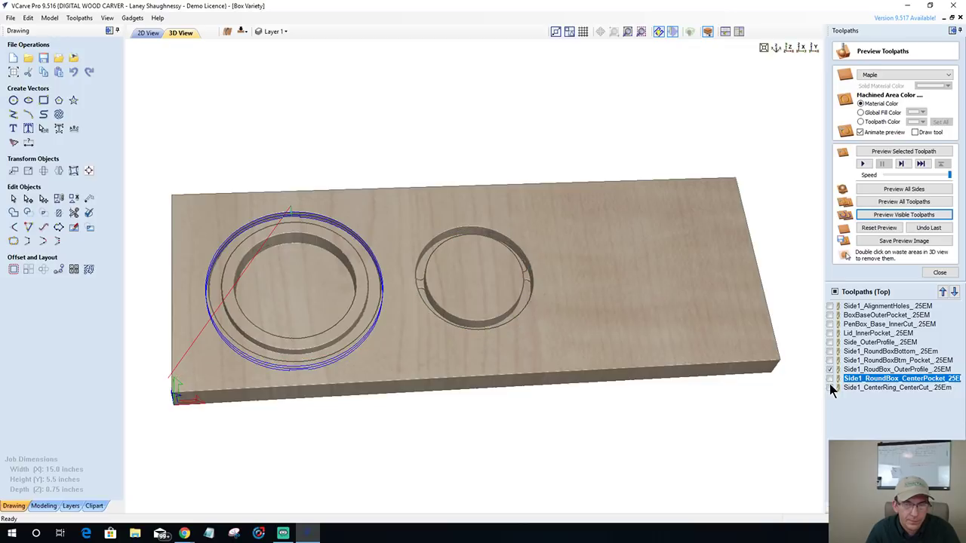
click(830, 379)
click(830, 387)
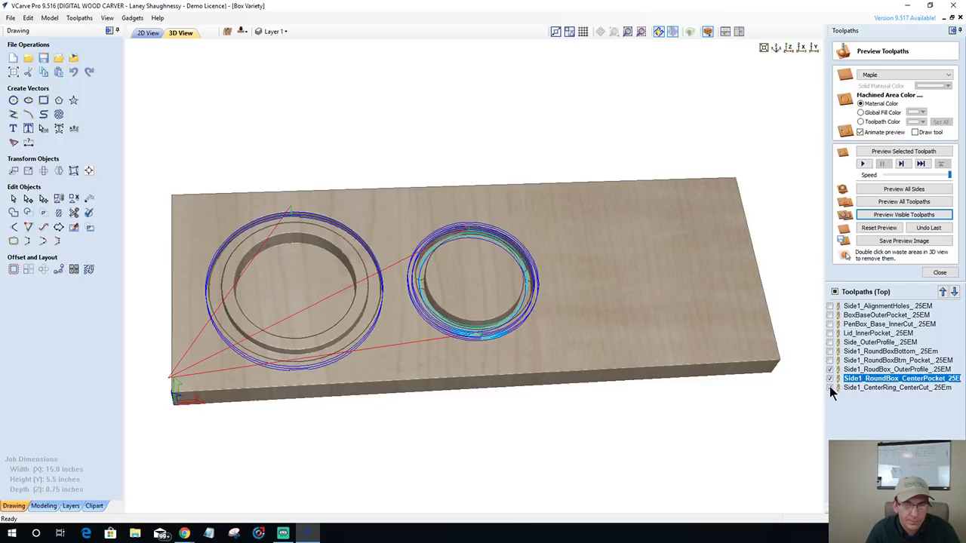
click(889, 215)
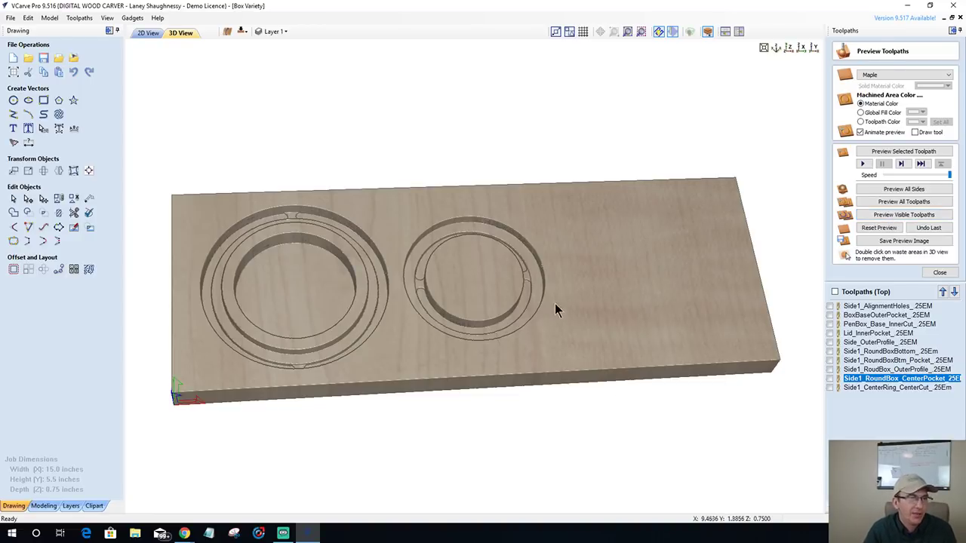
drag(362, 345, 323, 342)
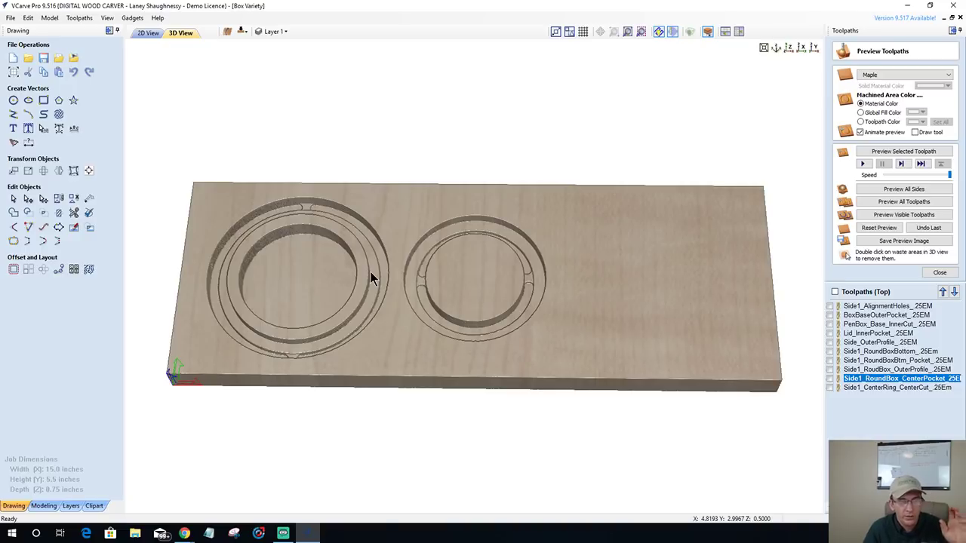
- Return to the 2D drawing and close the Preview Toolpaths panel
click(148, 33)
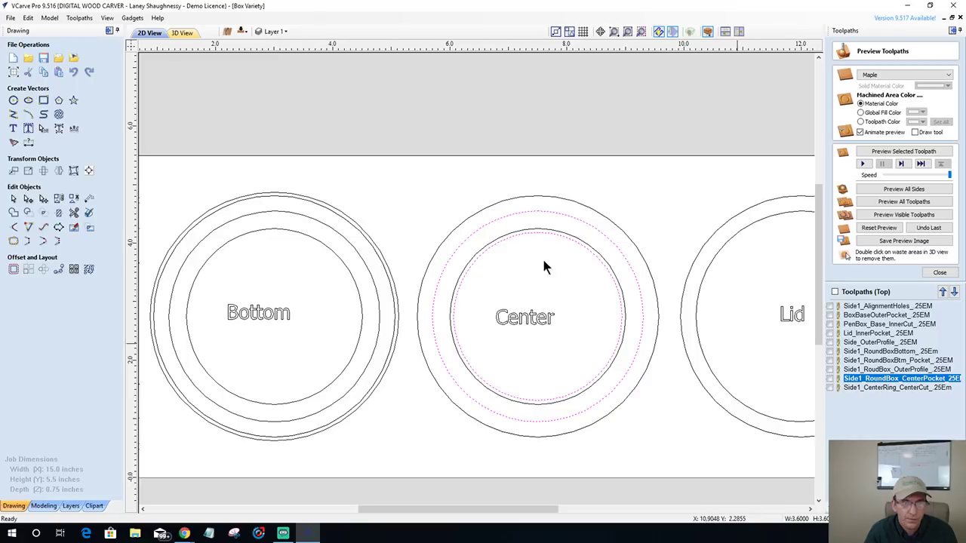
scroll(679, 394, down, 2)
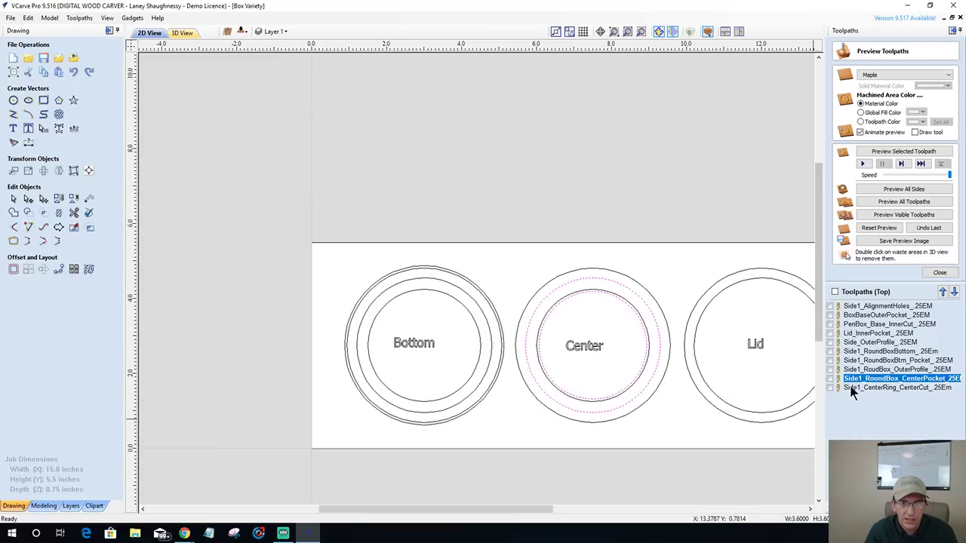
mouse_move(927, 354)
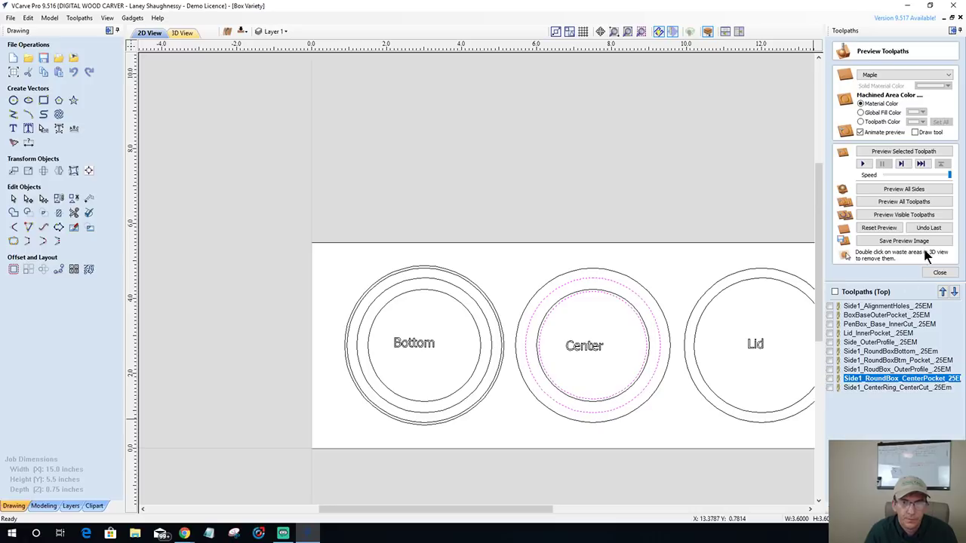
click(940, 273)
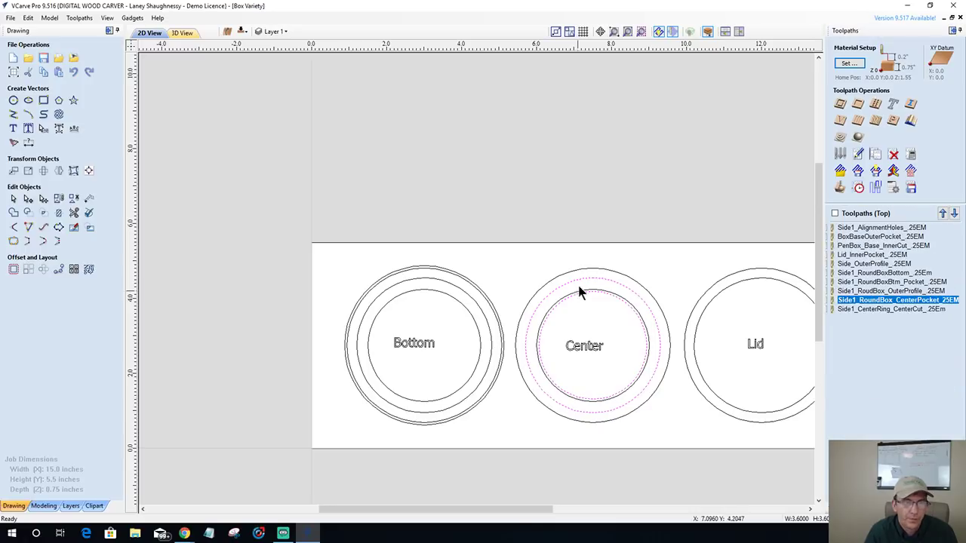
- Select the Center outer circle and the Side1_RoudBox_OuterProfile toolpath
click(583, 269)
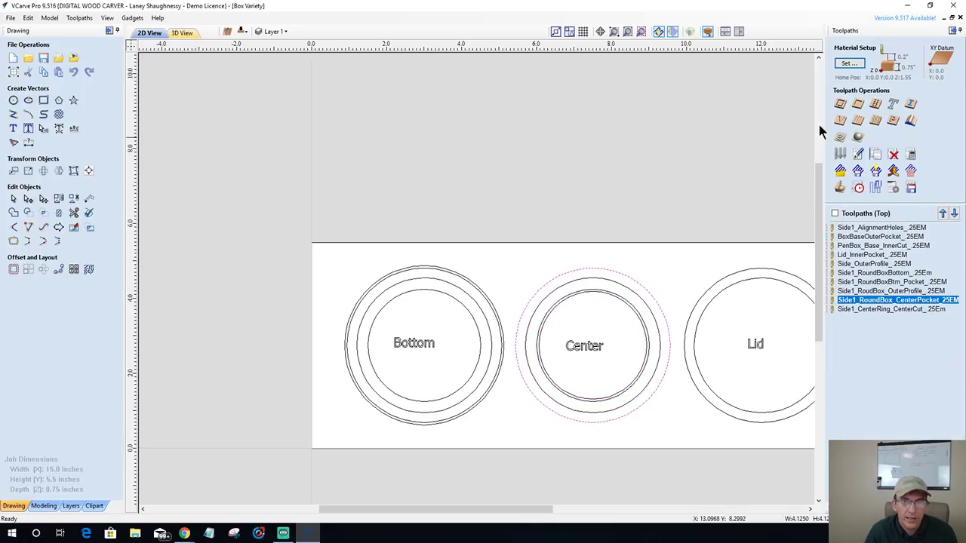
click(857, 293)
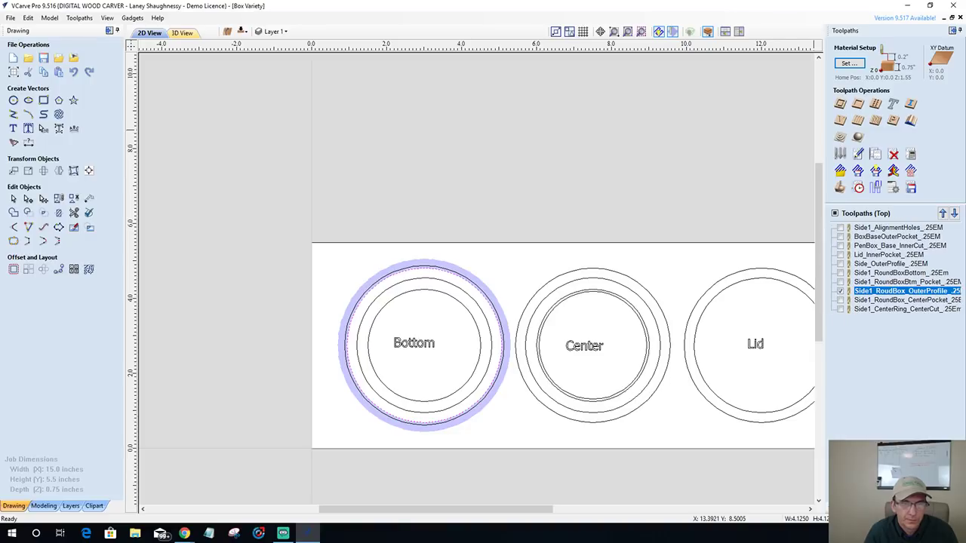
click(622, 275)
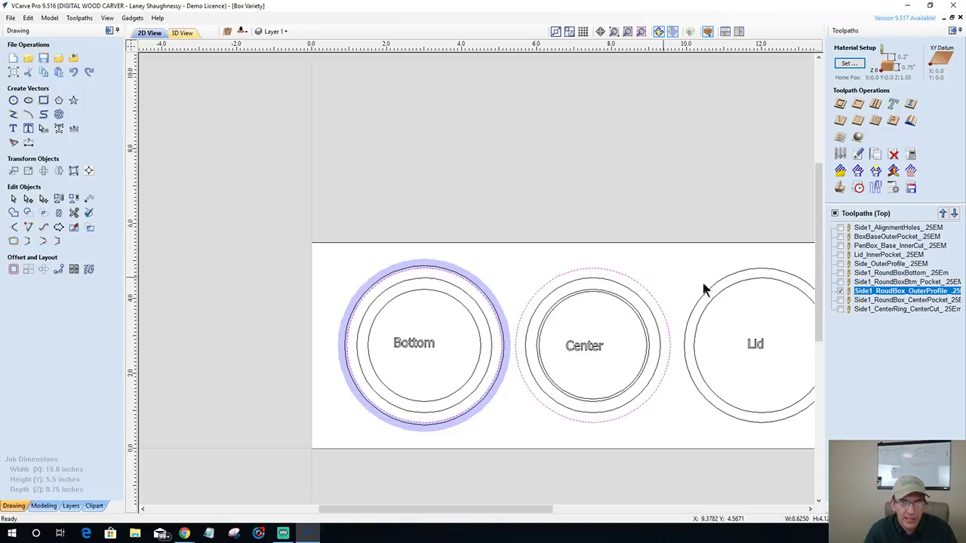
- Add the Center outer circle, with tabs, to Side1_RoudBox_OuterProfile_.25EM and recalculate it
double_click(875, 295)
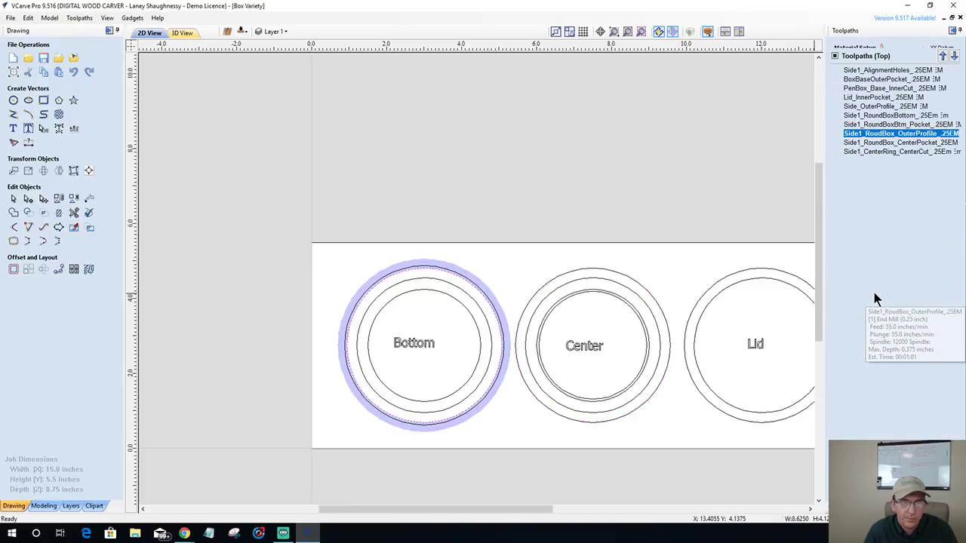
shift+click(638, 278)
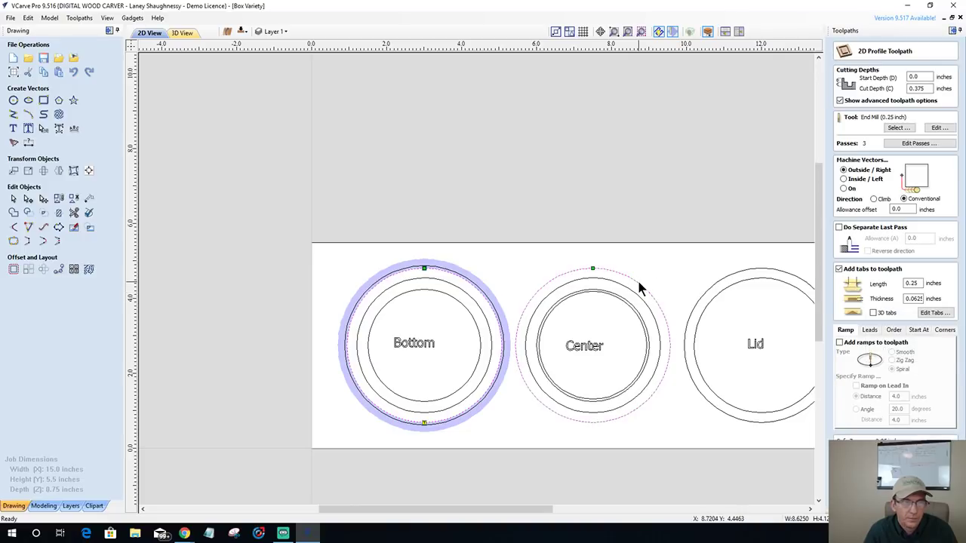
click(923, 314)
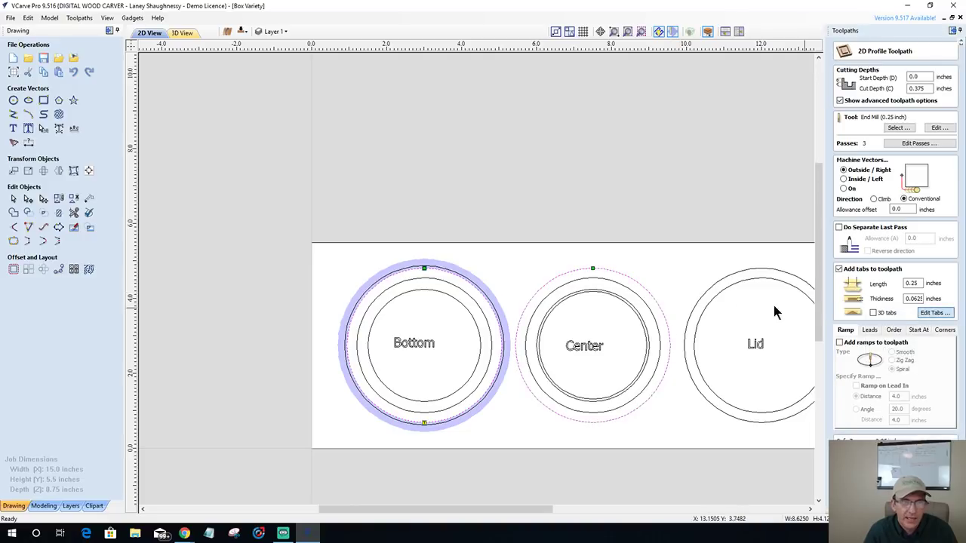
click(594, 268)
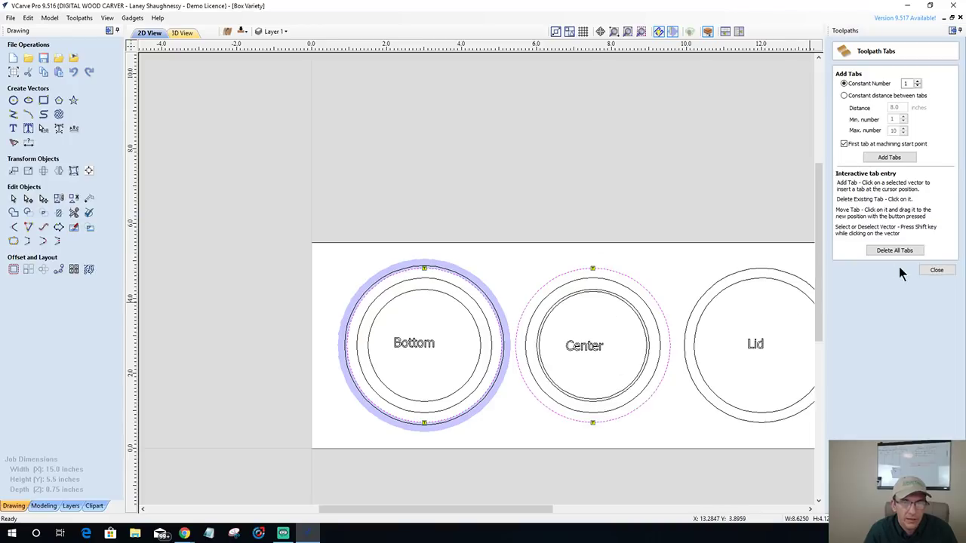
click(936, 270)
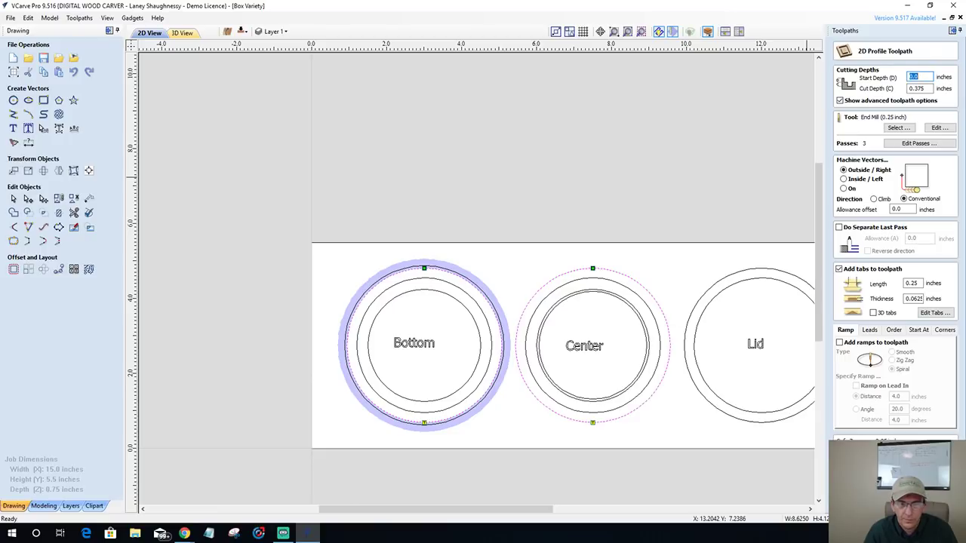
click(868, 502)
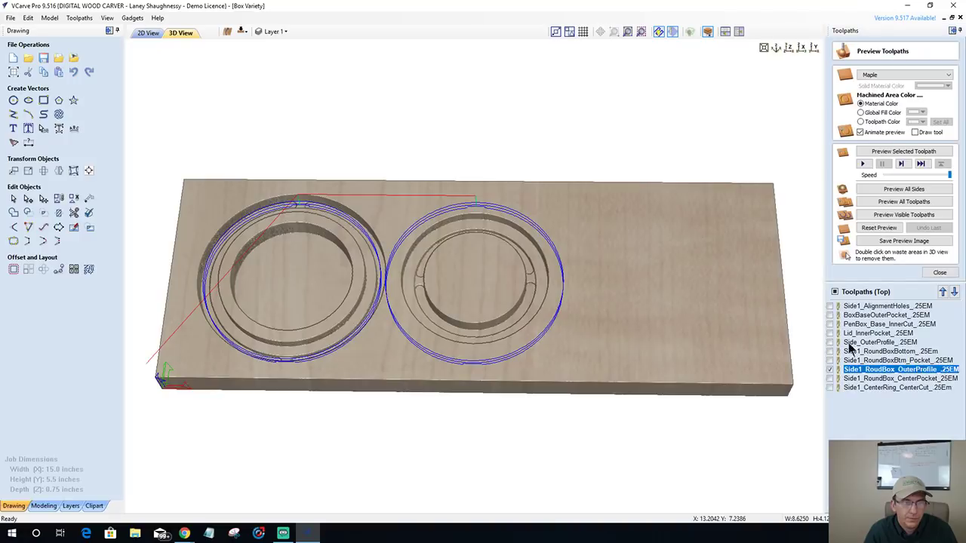
- Simulate all visible toolpaths in maple and orbit the board to inspect the cut rings
click(886, 217)
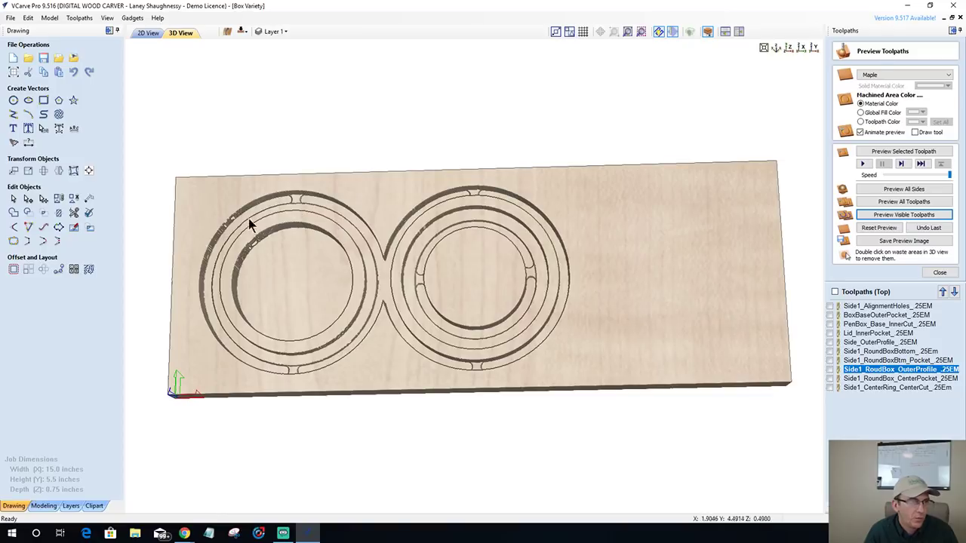
drag(317, 362, 459, 370)
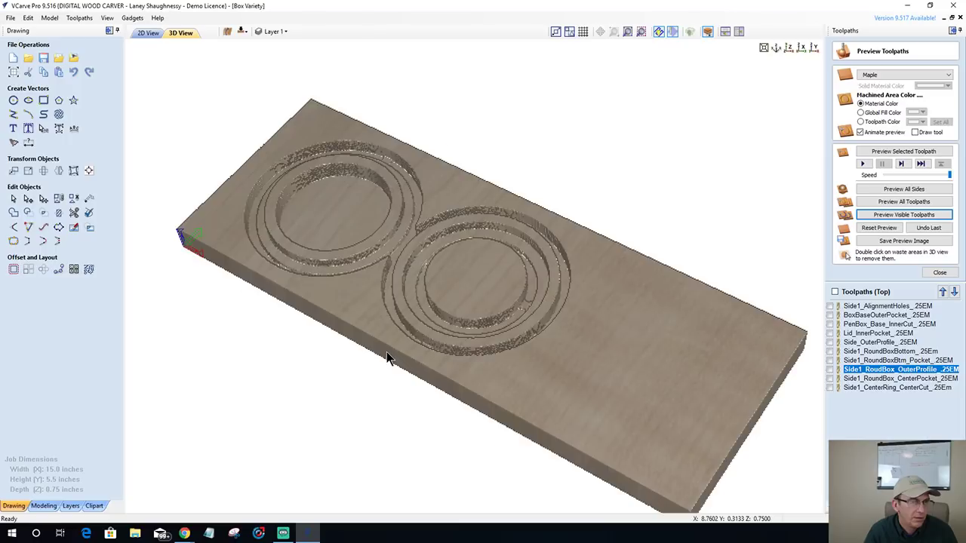
scroll(420, 291, up, 5)
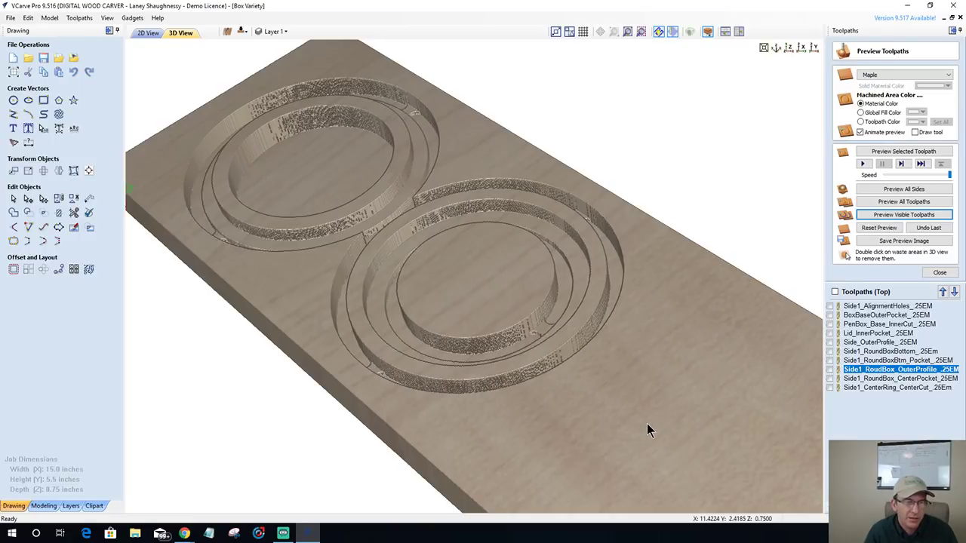
drag(646, 423, 780, 394)
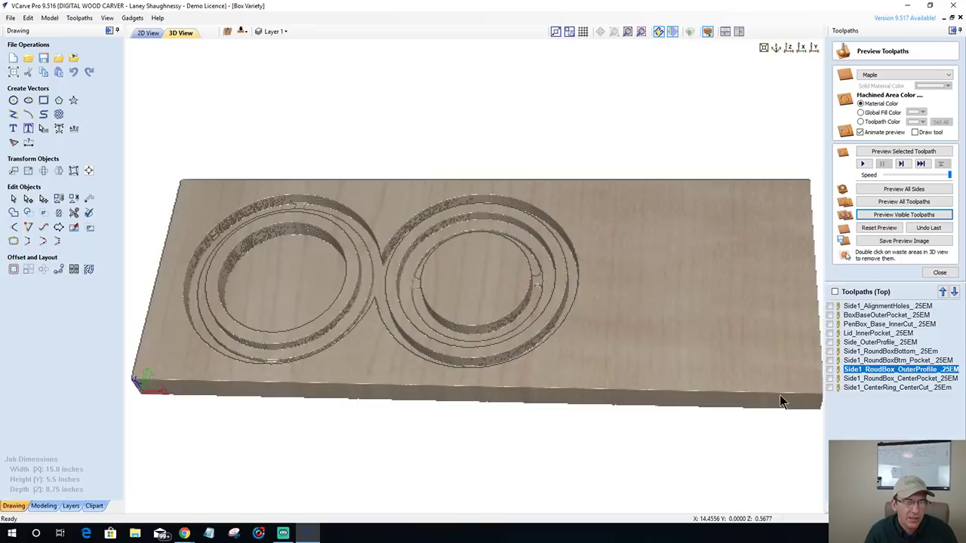
- Select the Lid's inner circle in the 2D drawing
click(149, 33)
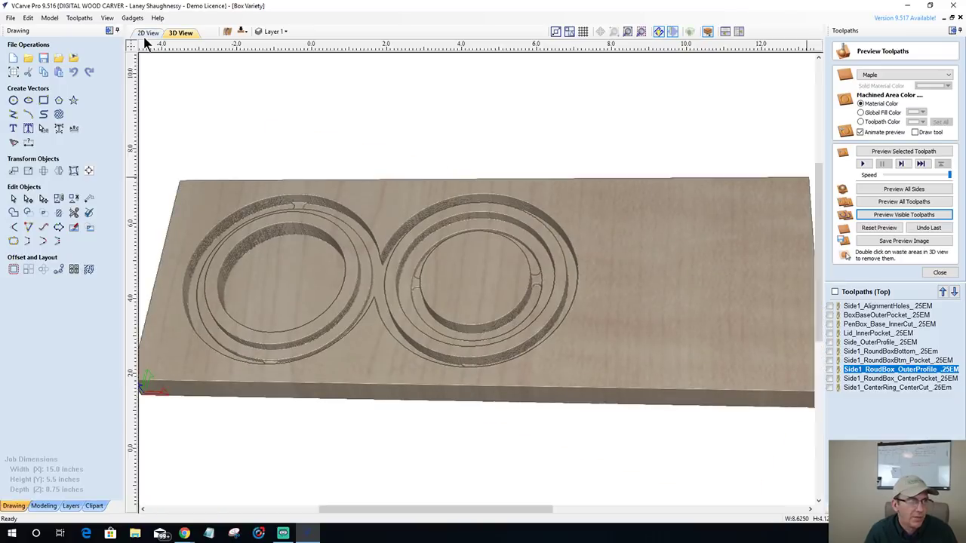
scroll(332, 253, down, 2)
scroll(532, 278, up, 4)
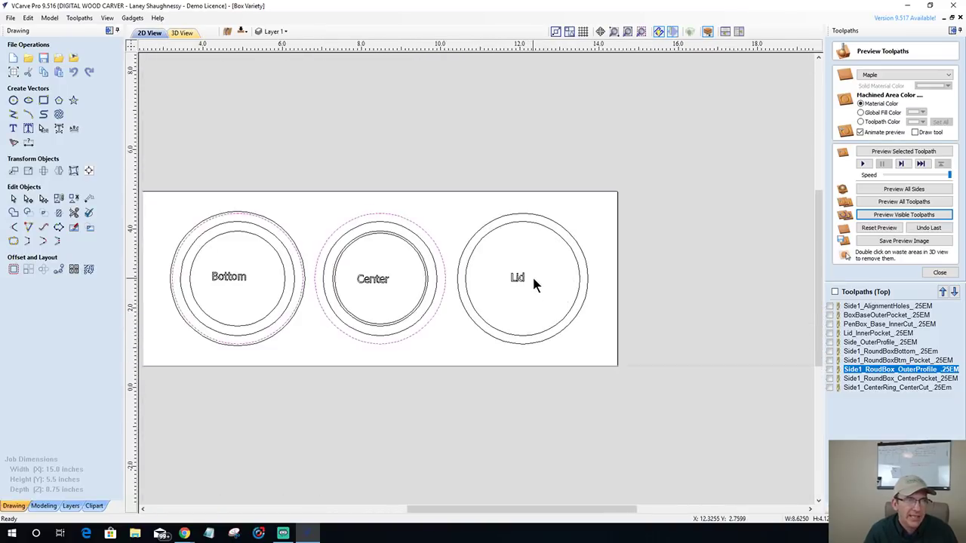
click(465, 233)
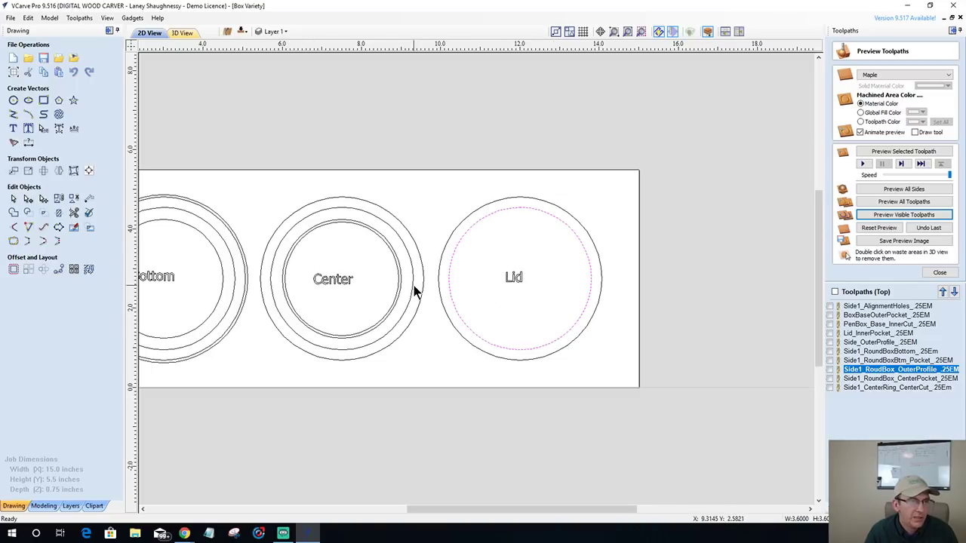
- Inspect the board's edge and uncut side in the 3D preview
click(182, 35)
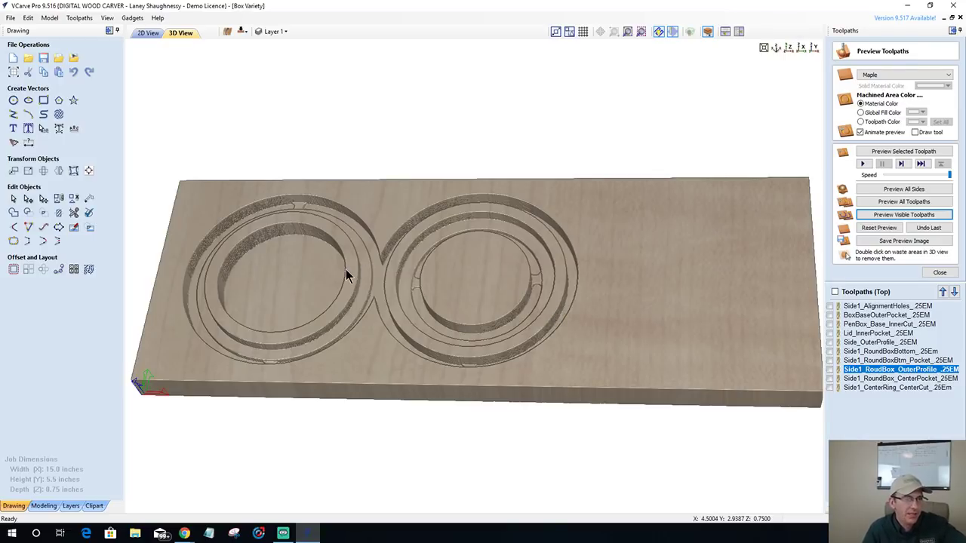
drag(432, 206, 483, 542)
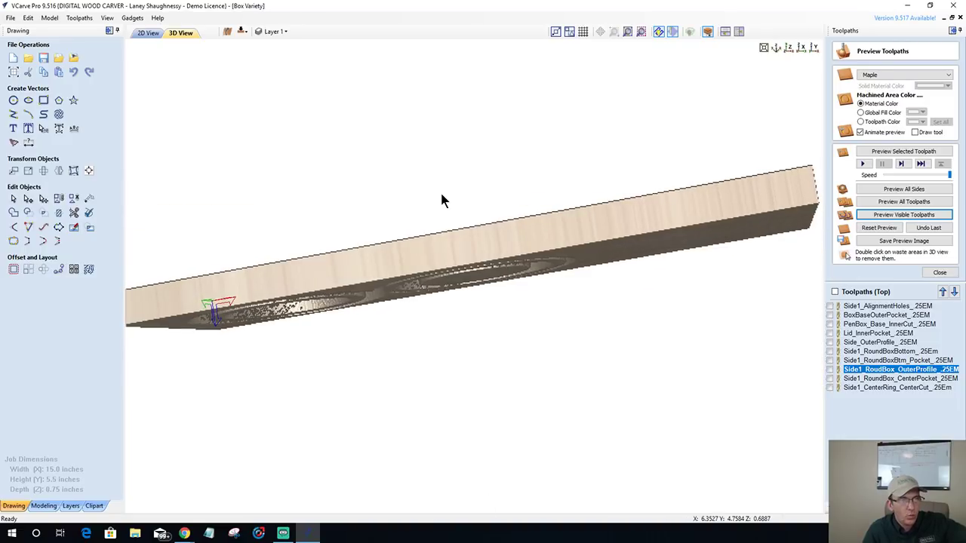
drag(440, 190, 352, 266)
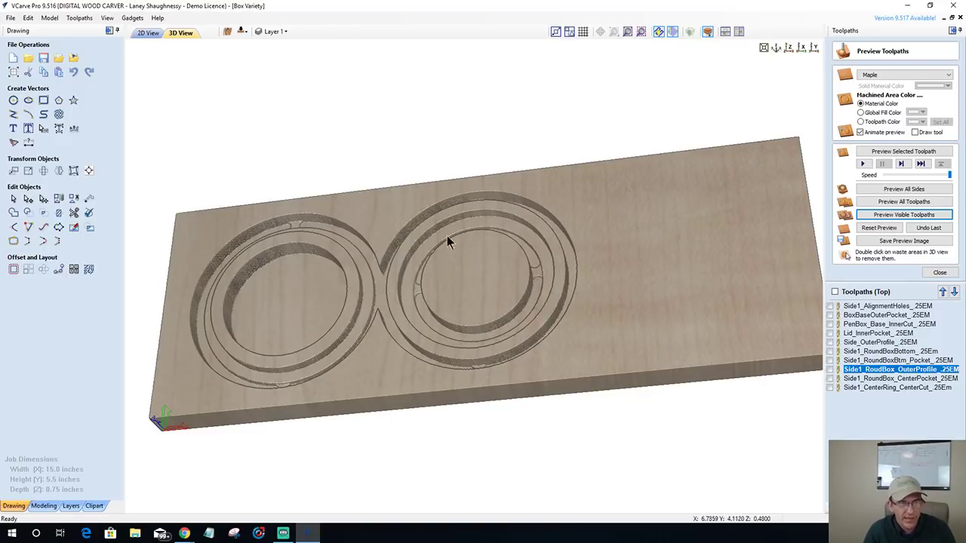
- Back in 2D, close the toolpath preview so Pocket 3 opens for the Lid circle
click(145, 33)
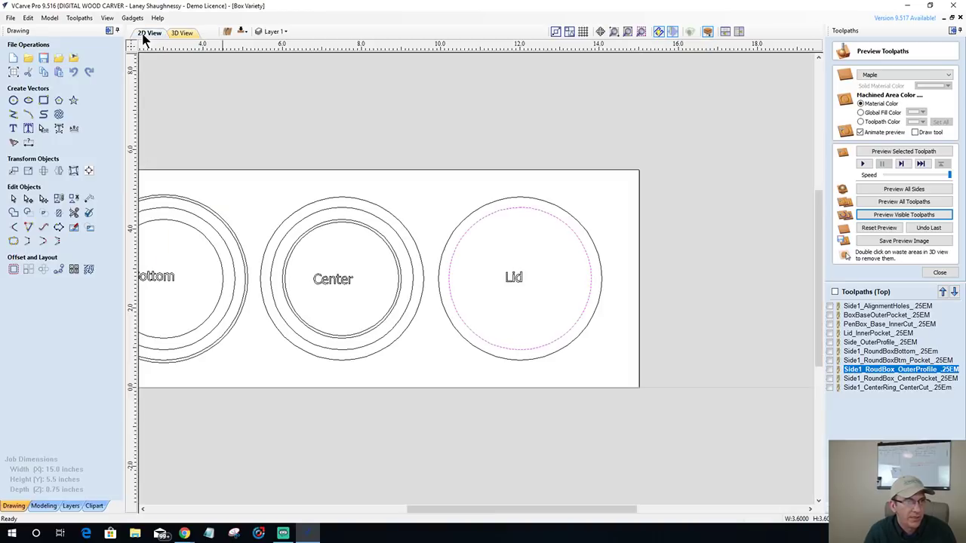
scroll(558, 266, down, 4)
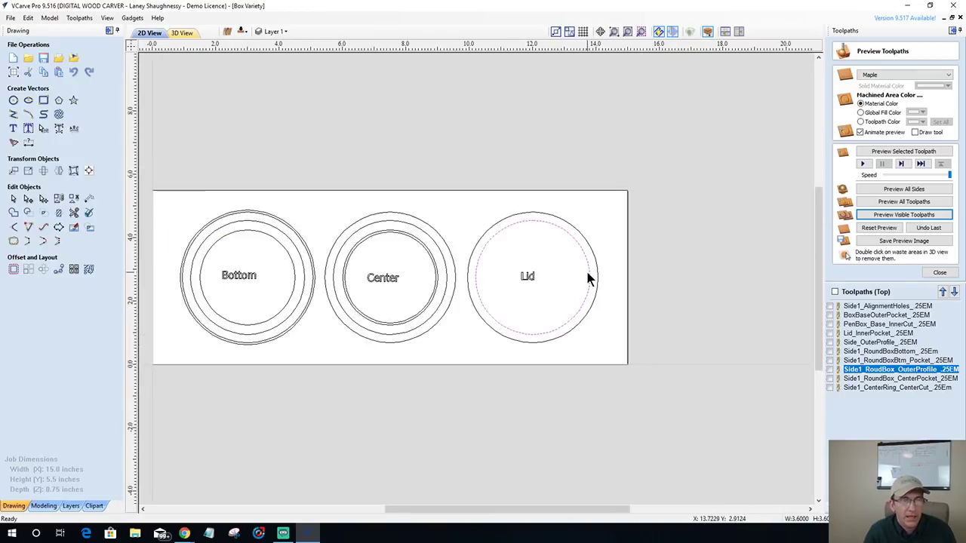
scroll(518, 259, up, 2)
scroll(516, 255, up, 3)
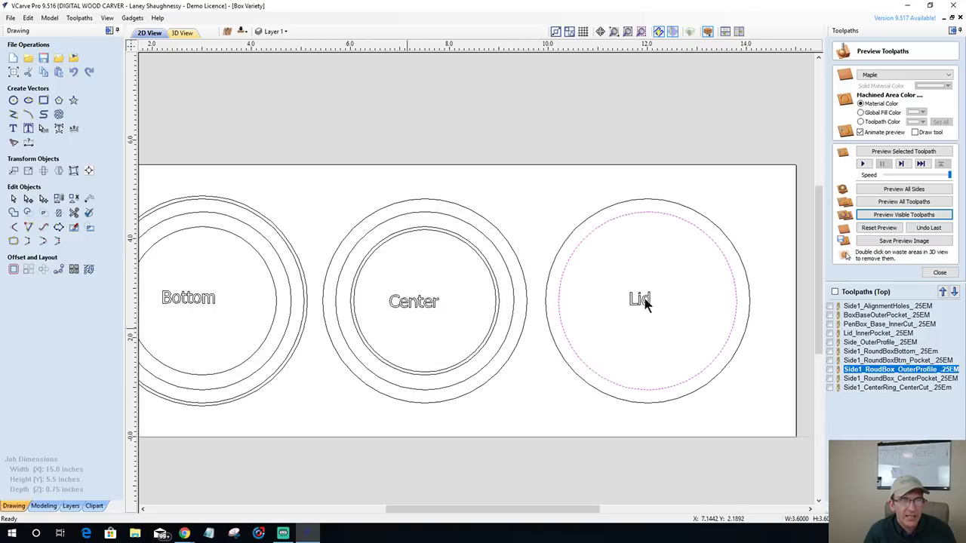
click(936, 273)
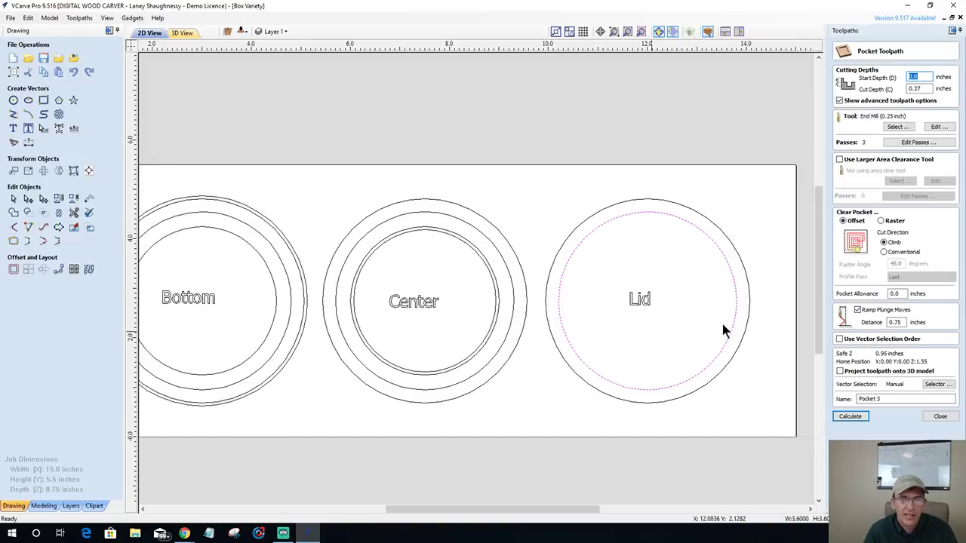
- Set the lid pocket's cut depth to 0.3125 inches
click(915, 89)
double_click(915, 89)
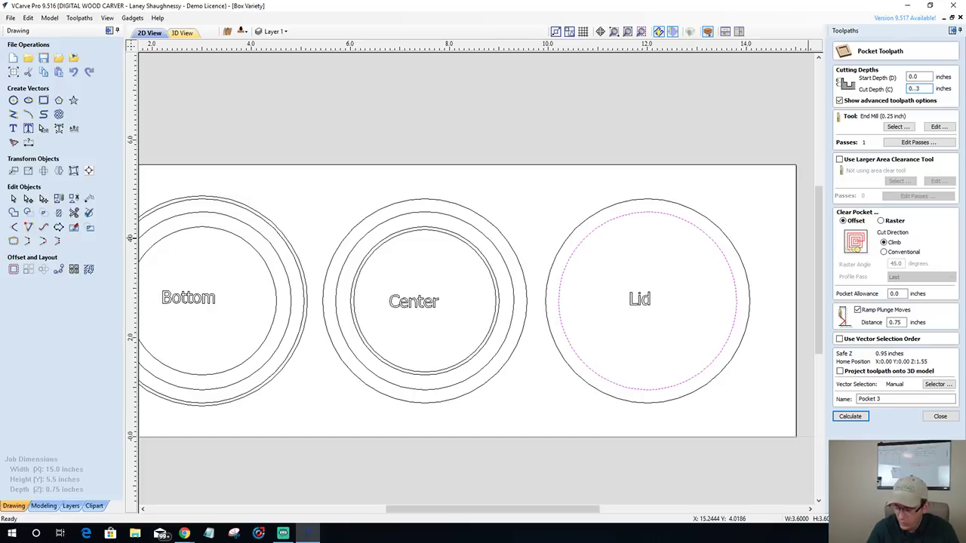
text(3)
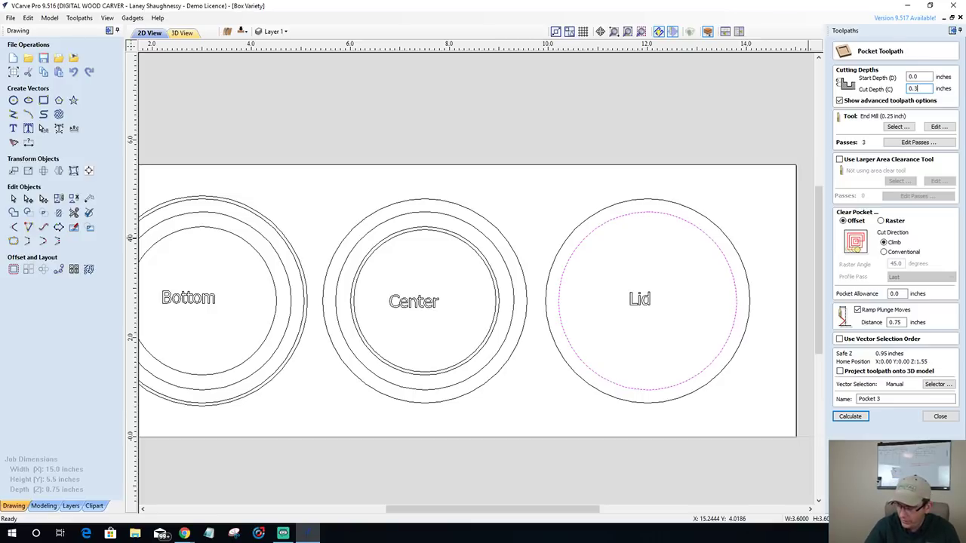
text(125)
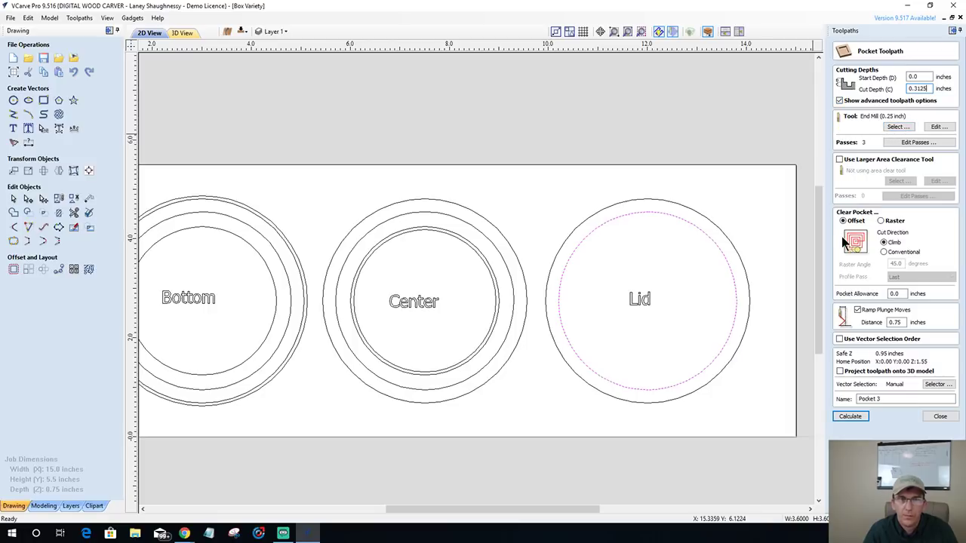
- Name the pocket toolpath Side1_LidPocket_.25EM
click(867, 399)
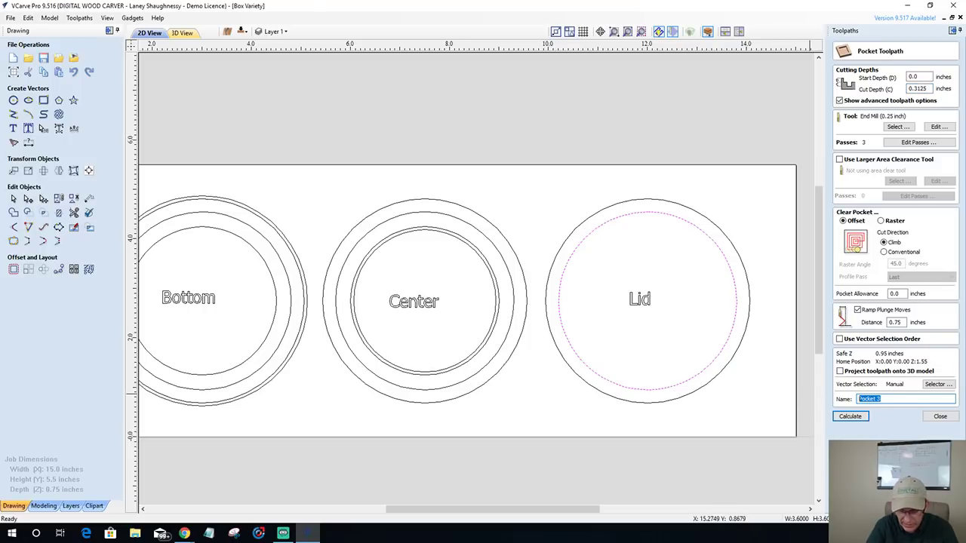
text(Lid_)
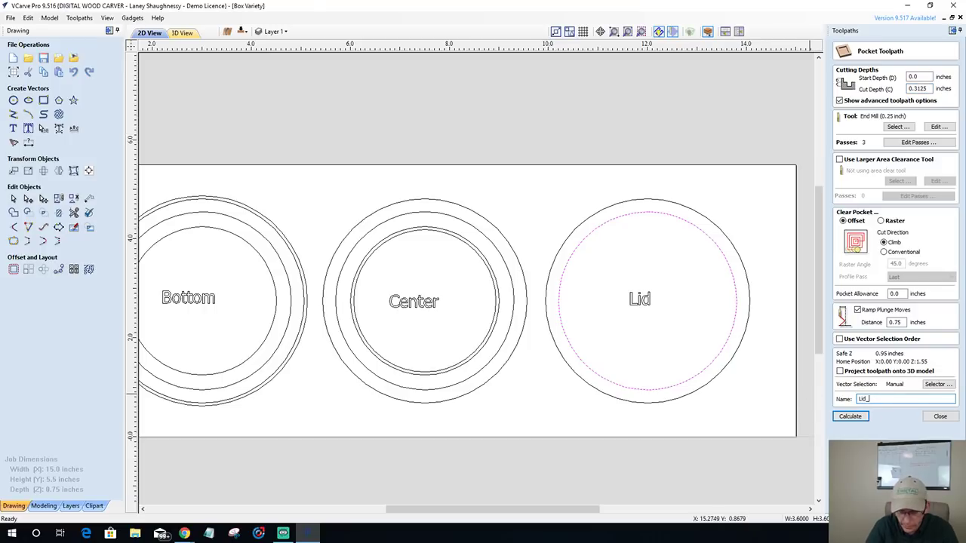
text(Pocket_)
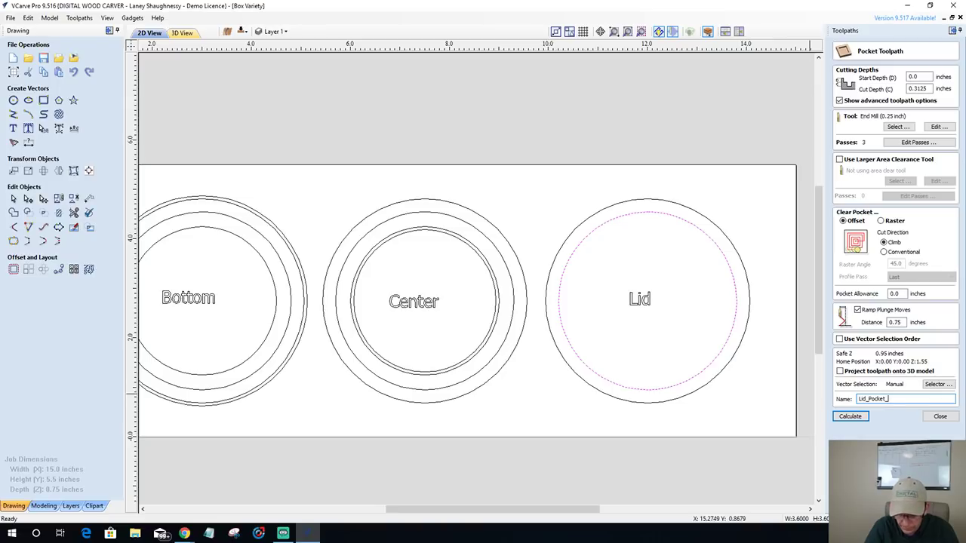
key(BackSpace)
key(BackSpace)
key(BackSpace)
key(BackSpace)
key(BackSpace)
key(BackSpace)
key(BackSpace)
key(BackSpace)
key(BackSpace)
key(BackSpace)
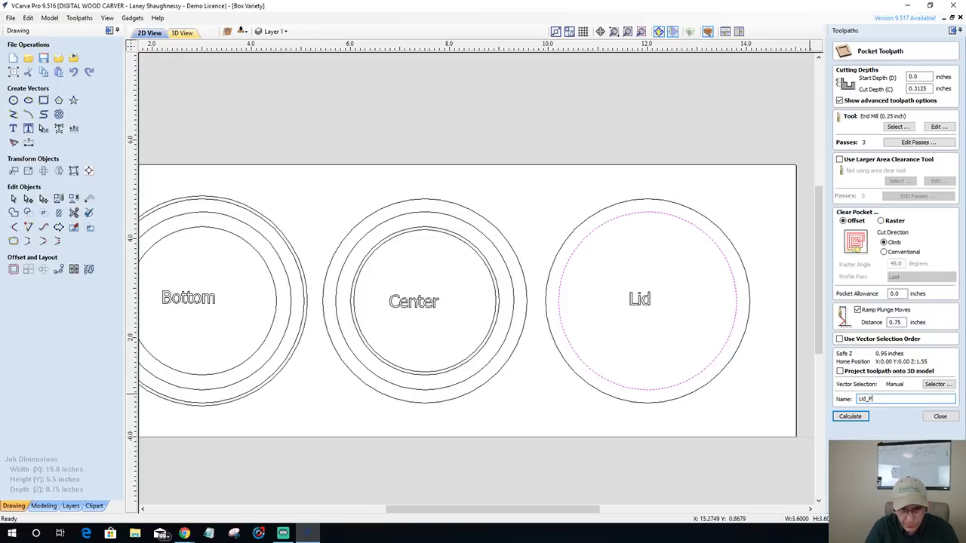
text(Si)
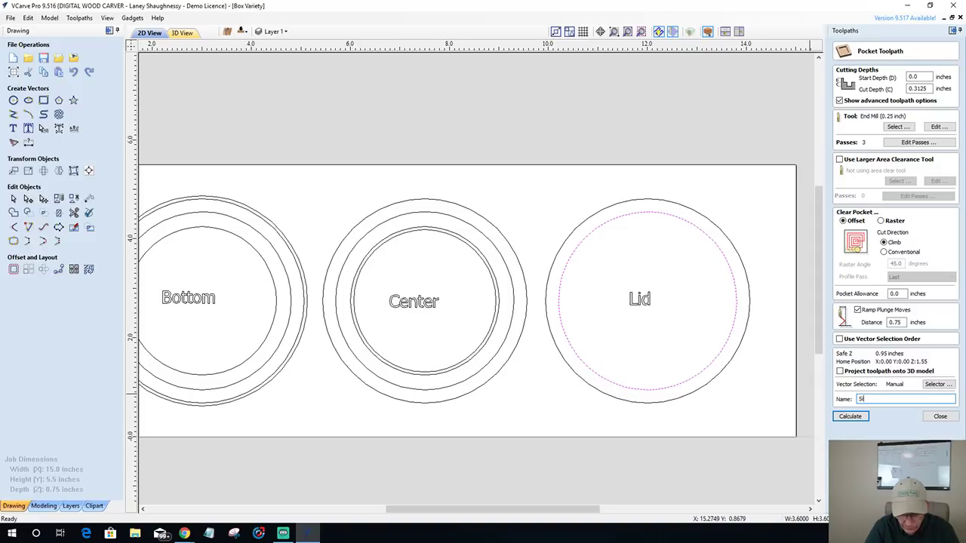
text(de)
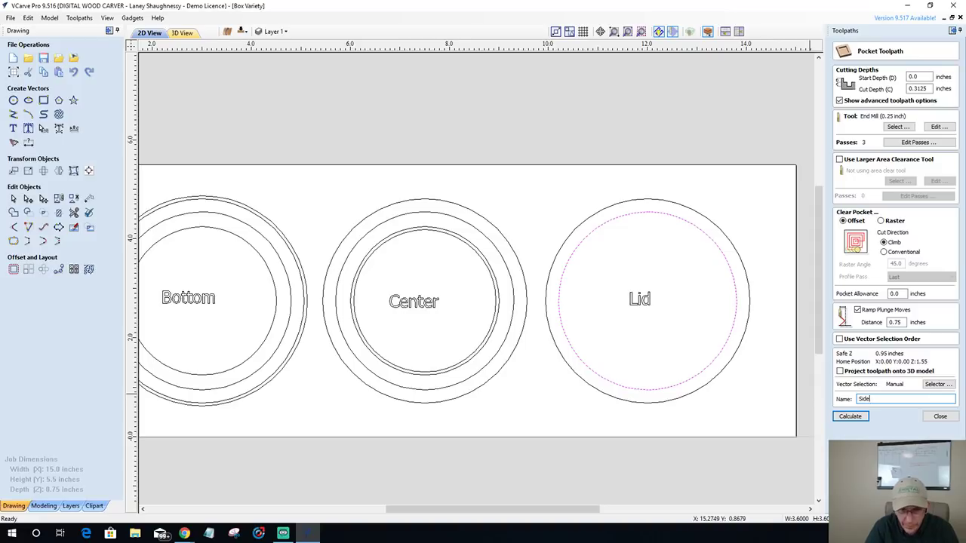
key(BackSpace)
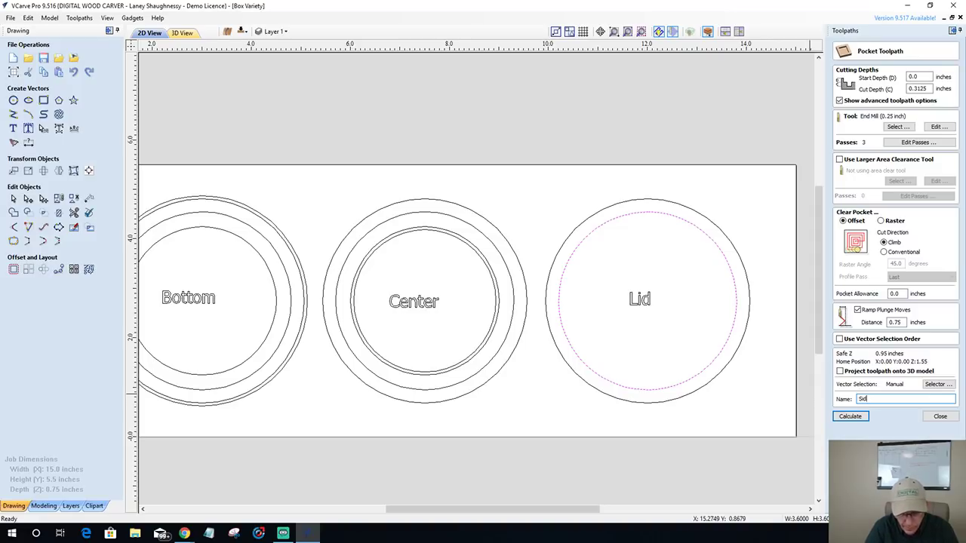
text(e1_Lid)
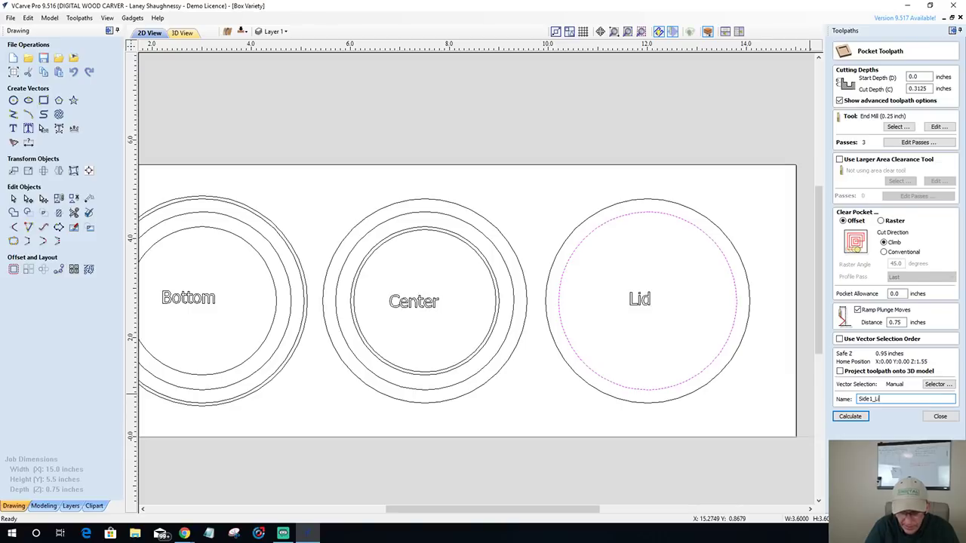
text(Pocket_)
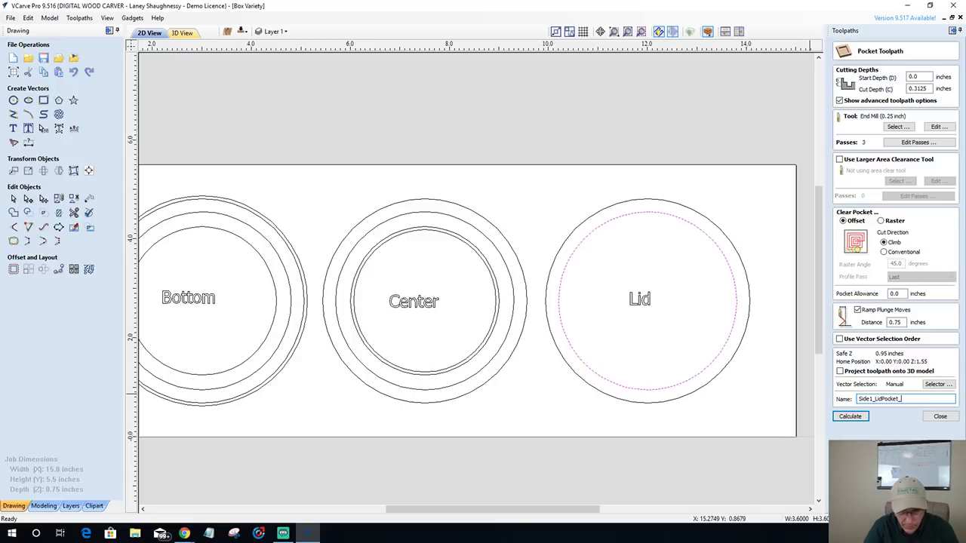
text(.2)
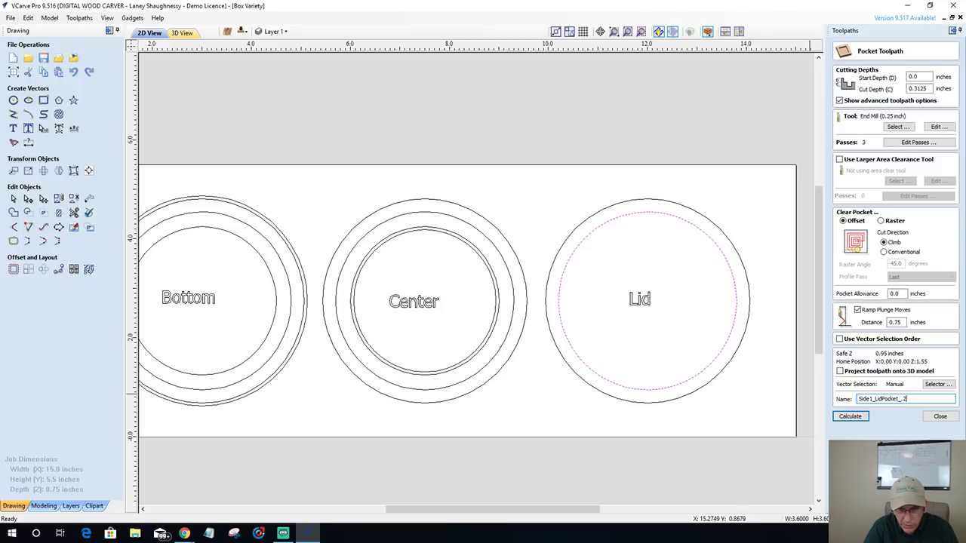
text(5EM)
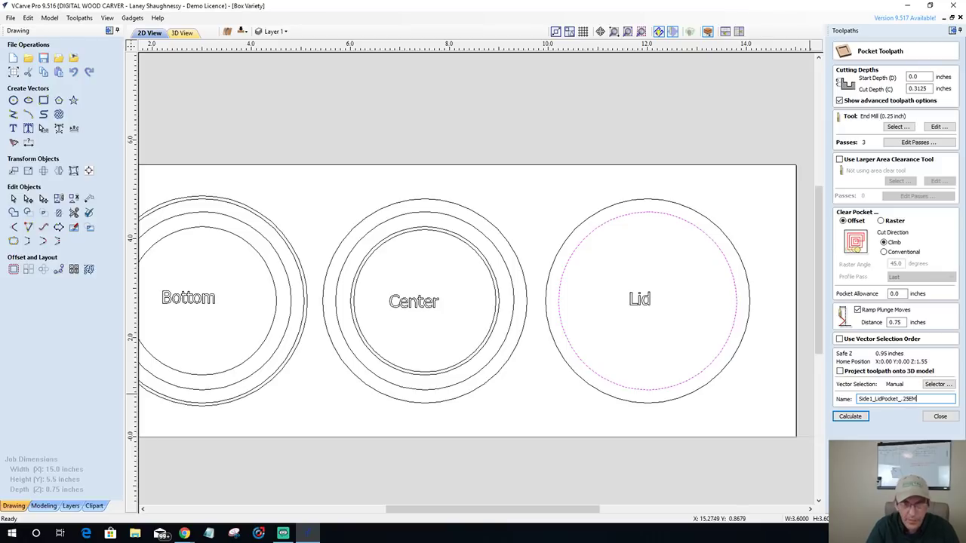
click(850, 416)
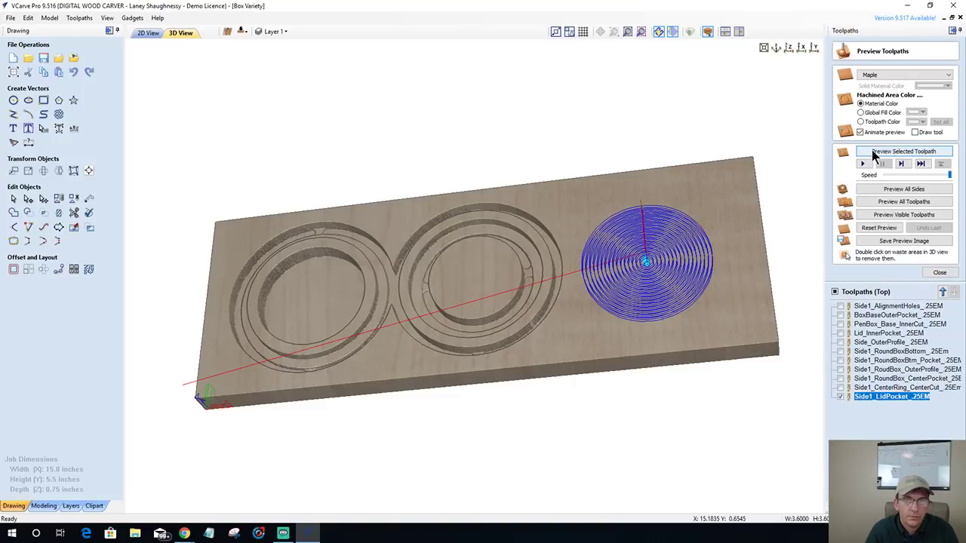
click(871, 151)
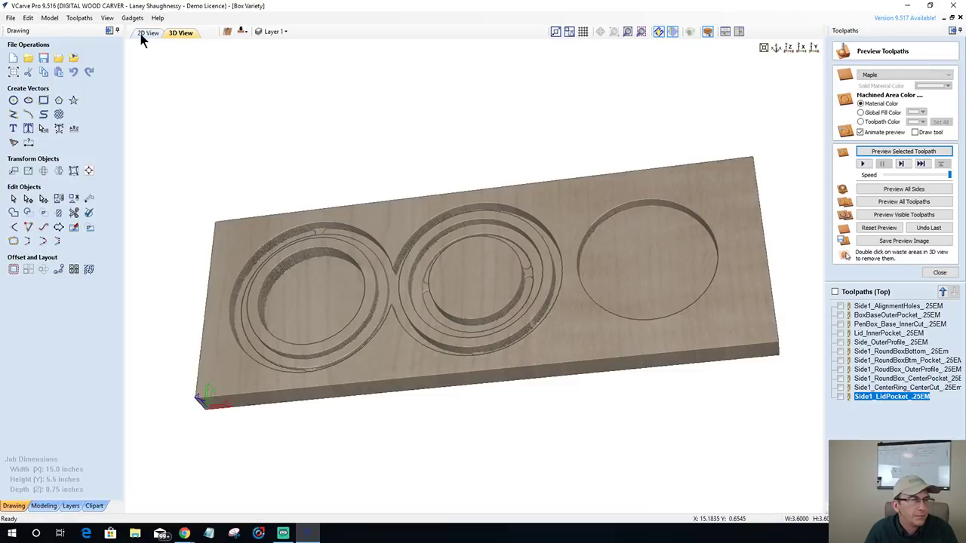
click(147, 34)
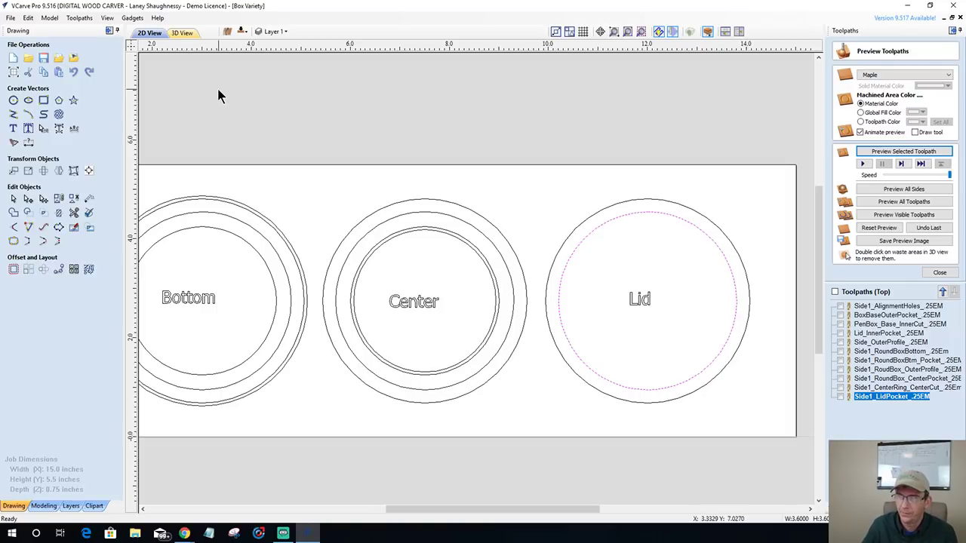
- Edit Side1_RoundBox_OuterProfile and add the Lid's outer circle to it
click(615, 210)
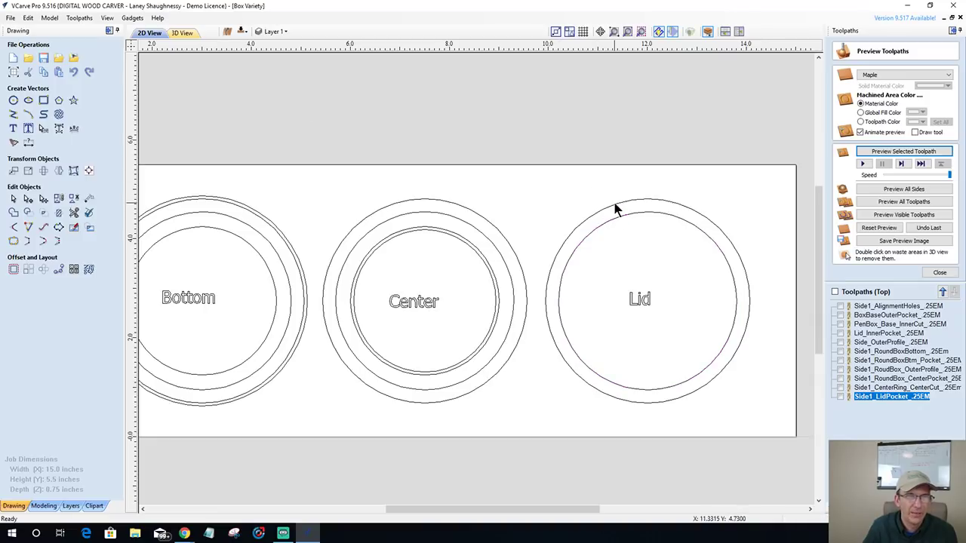
click(871, 369)
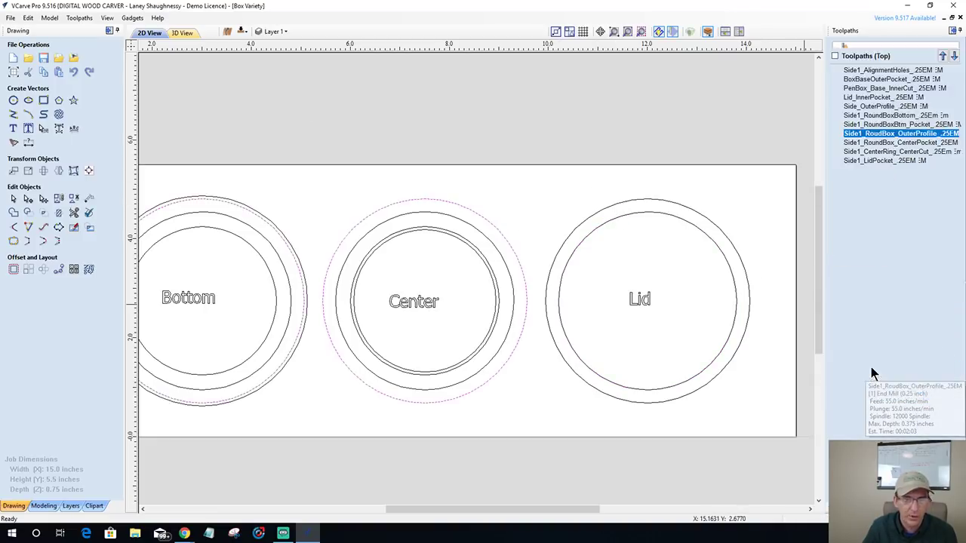
click(661, 203)
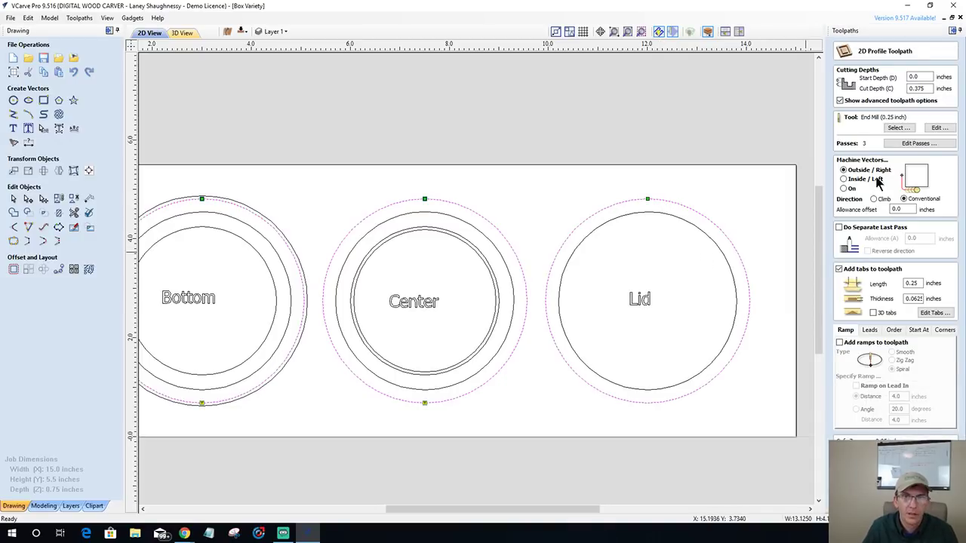
- Add tabs at the Lid circle's top and bottom, recalculate, and view it in 3D
click(934, 312)
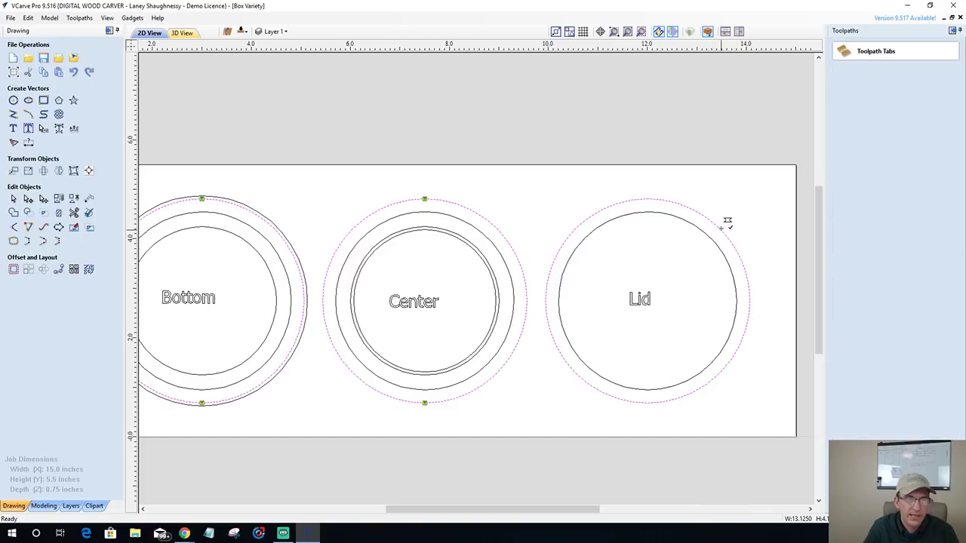
click(654, 200)
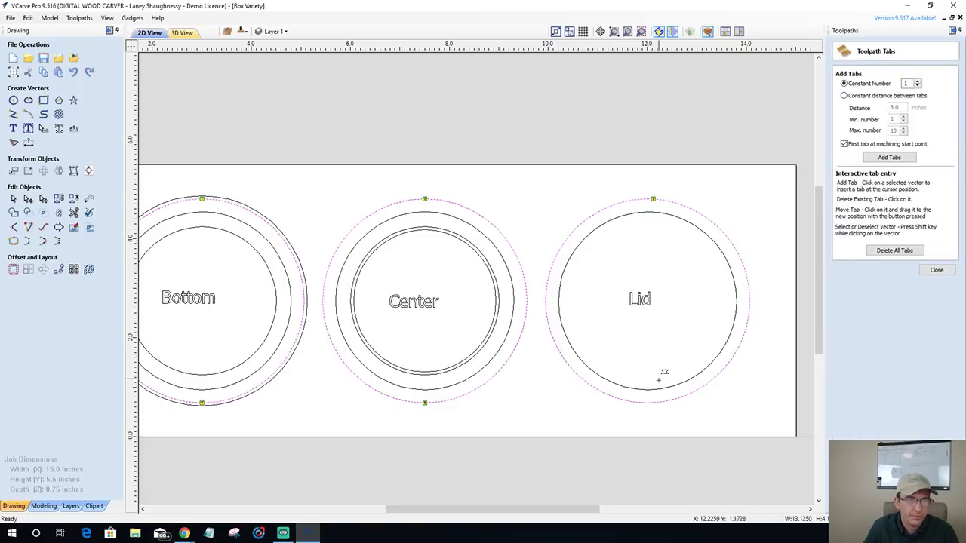
click(654, 402)
click(938, 270)
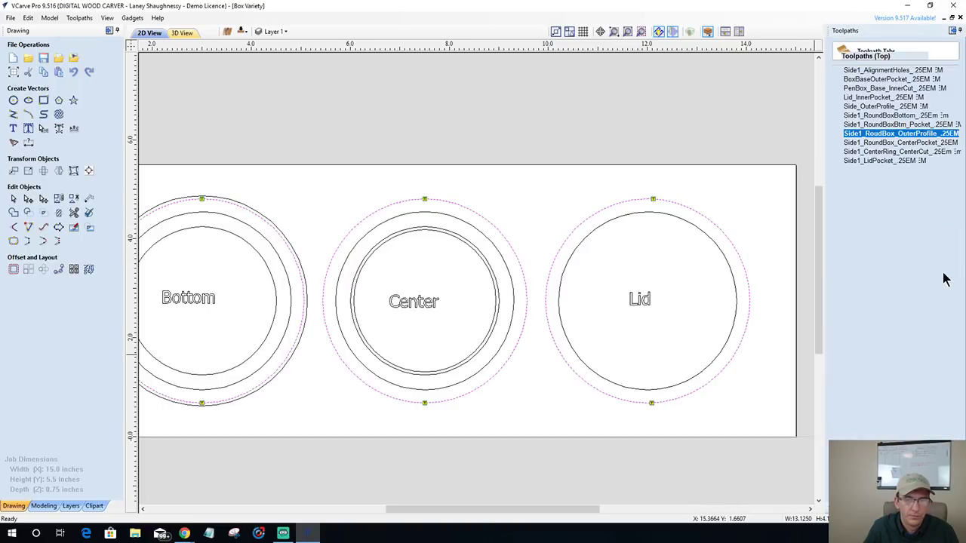
key(Return)
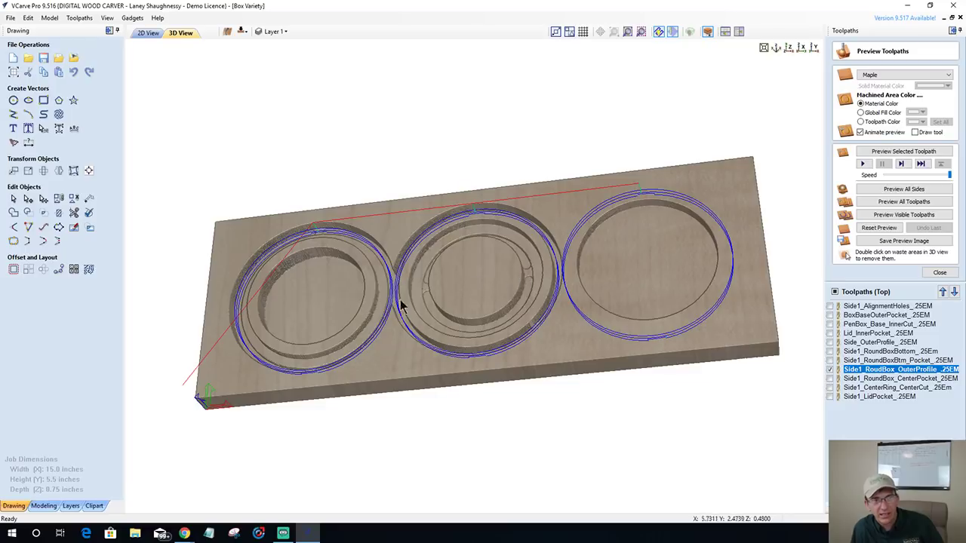
drag(479, 297, 480, 315)
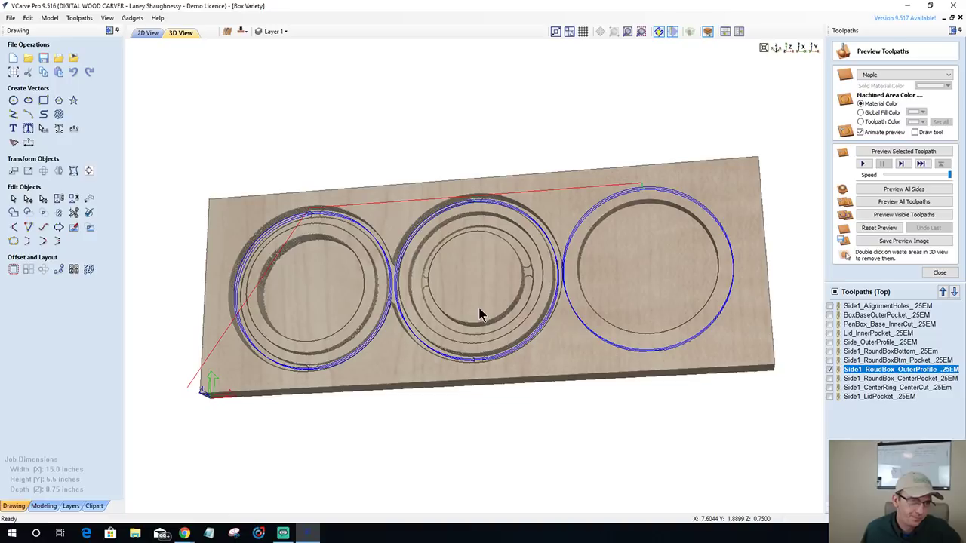
- Return to 2D, hide the outer profile preview, and select Side1_RoundBox_CenterPocket
click(148, 33)
scroll(581, 394, down, 1)
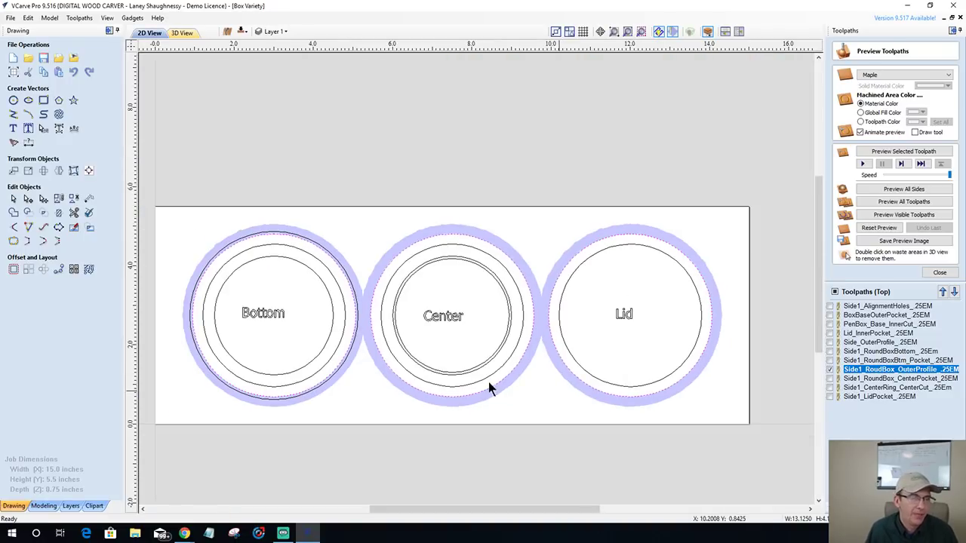
click(830, 369)
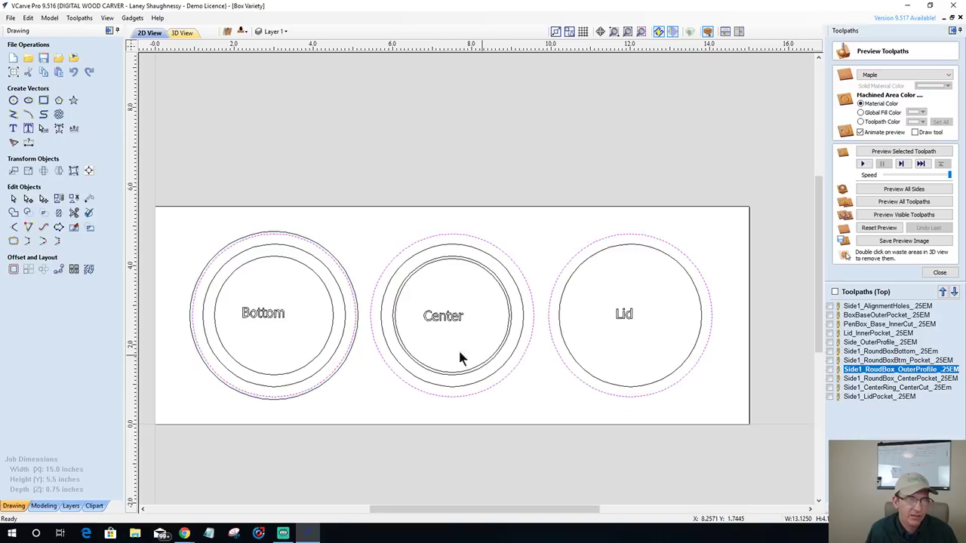
scroll(425, 353, up, 2)
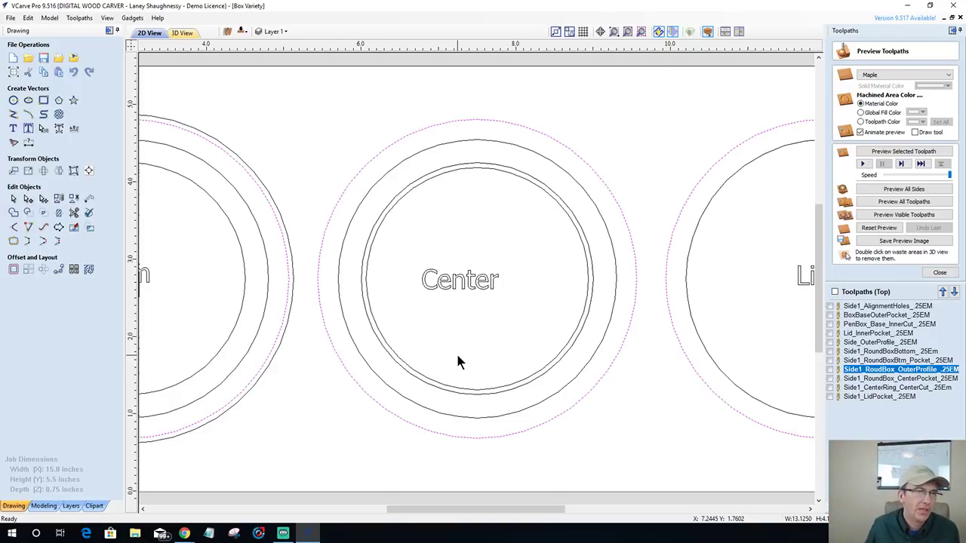
scroll(475, 343, down, 3)
scroll(480, 344, up, 1)
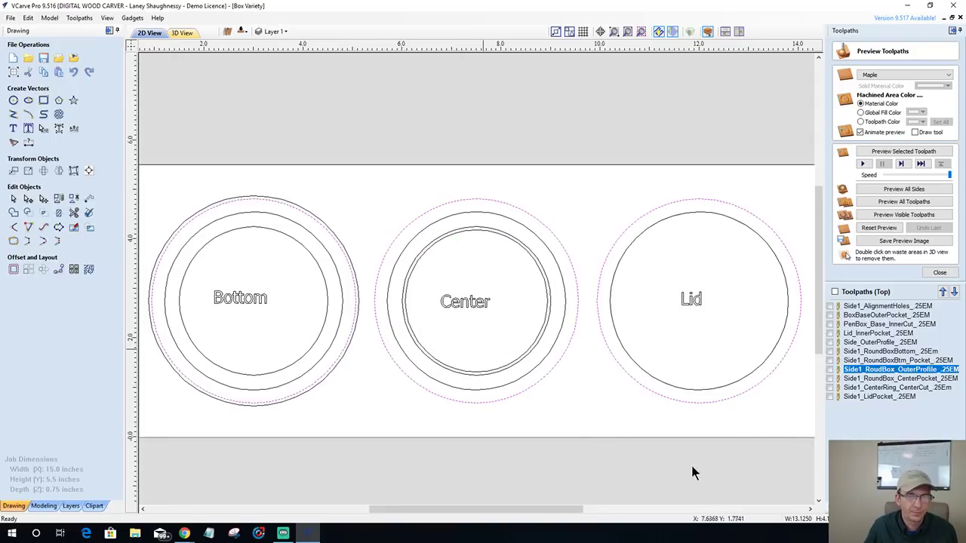
click(868, 379)
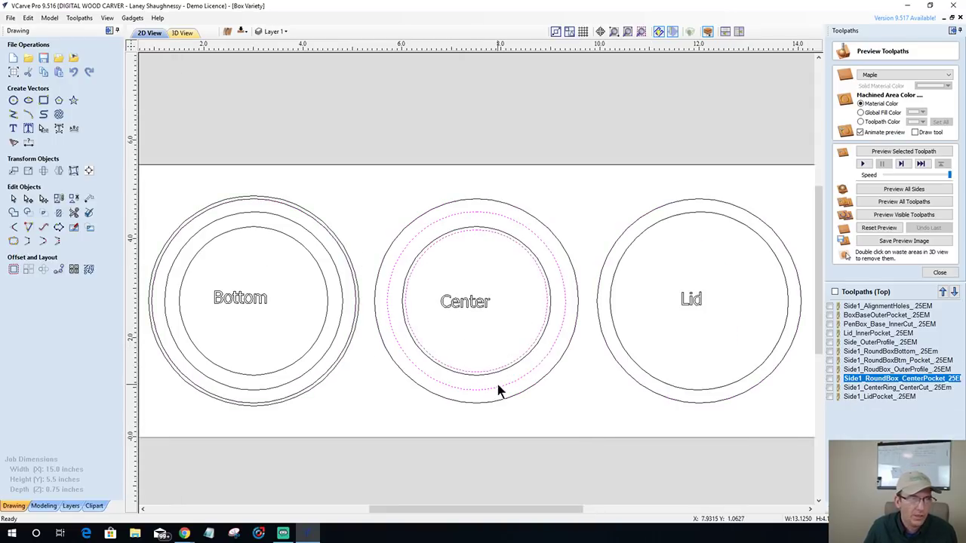
- Copy the Center ring's circles to the other side of the board
scroll(619, 397, down, 1)
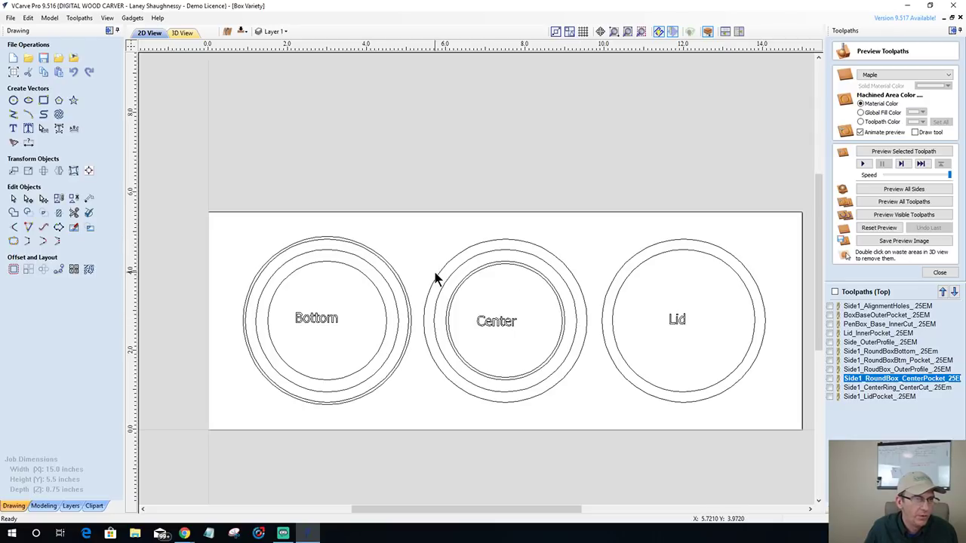
scroll(460, 273, up, 2)
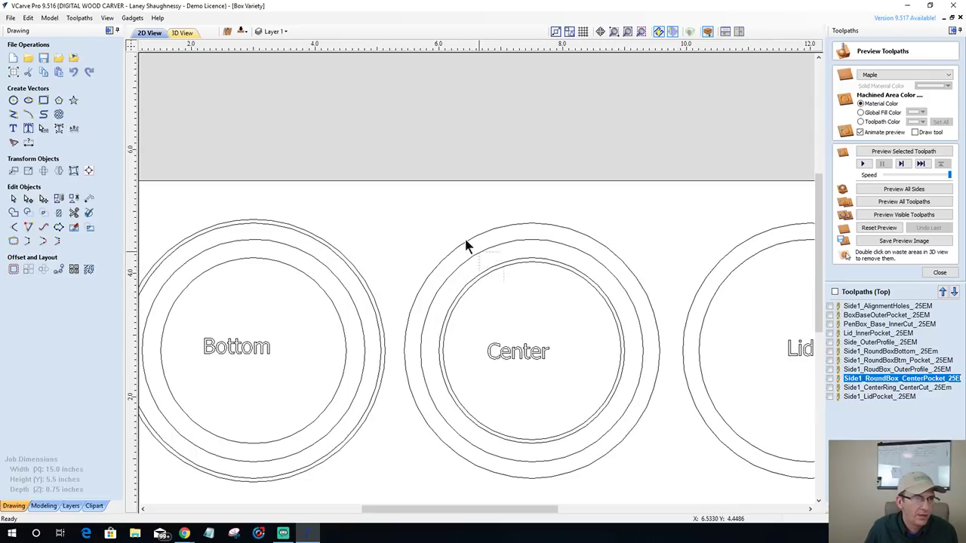
drag(455, 238, 455, 237)
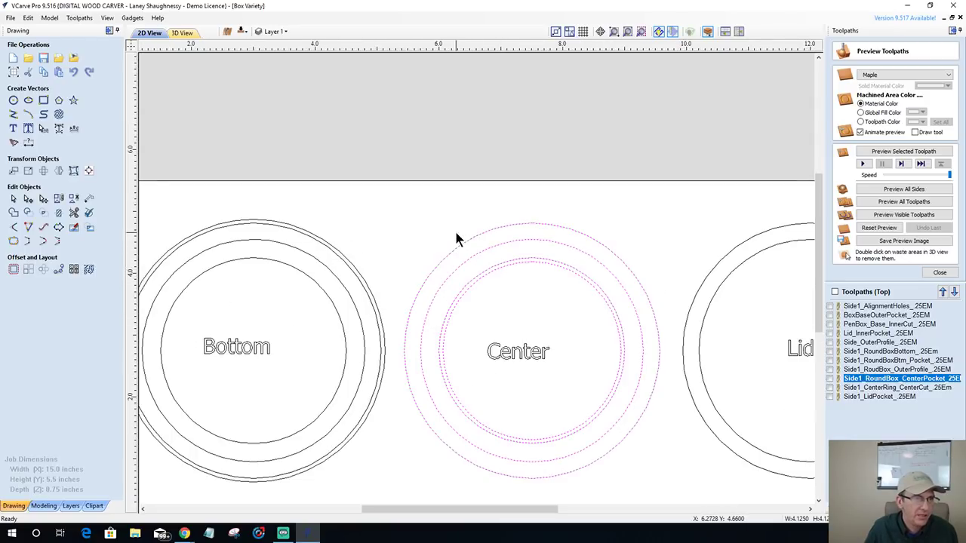
right_click(491, 250)
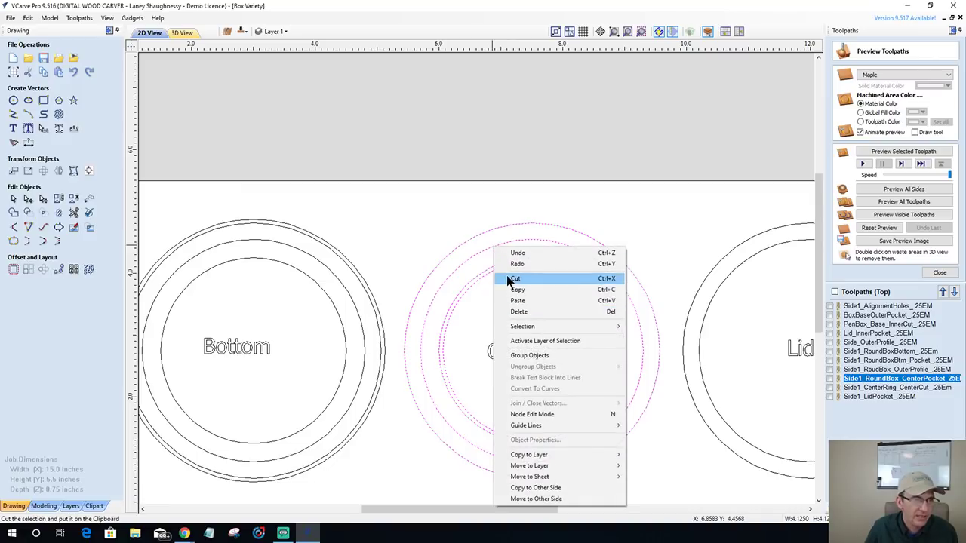
click(526, 488)
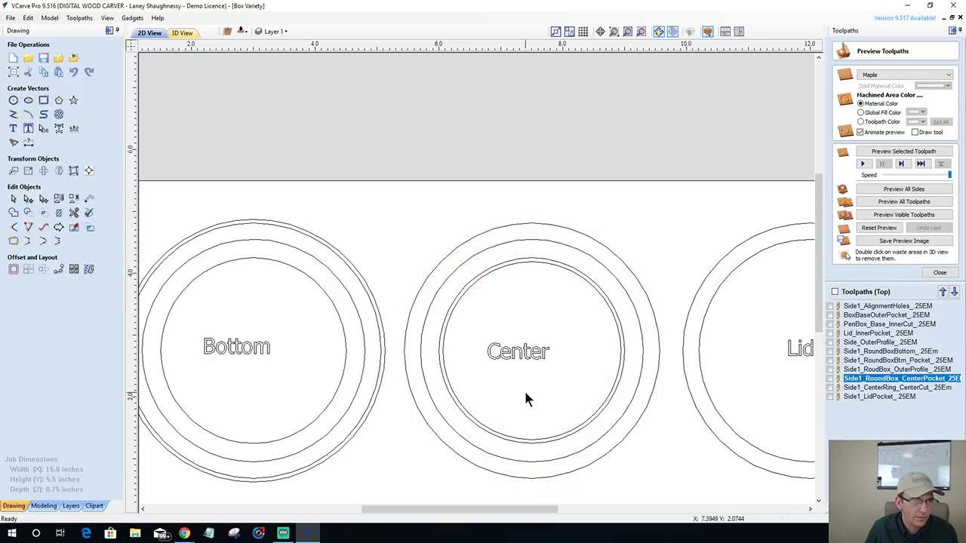
- Remove the Center inner circle from this side and select the outer Center circle
scroll(526, 399, down, 1)
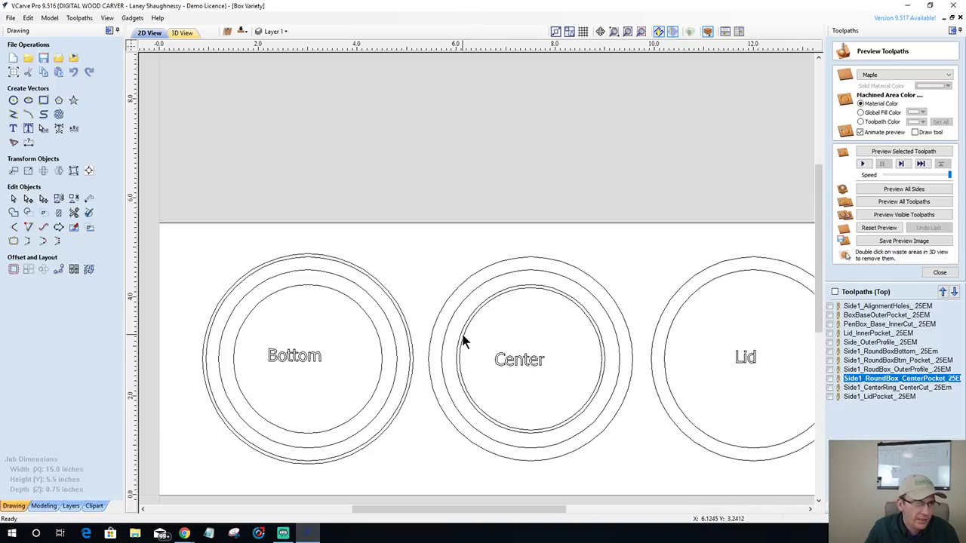
scroll(463, 342, up, 2)
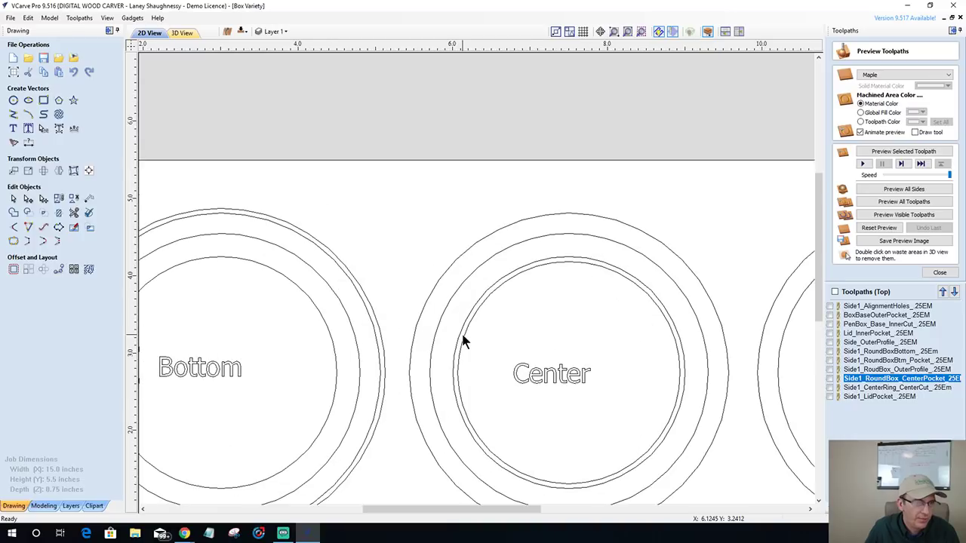
click(462, 342)
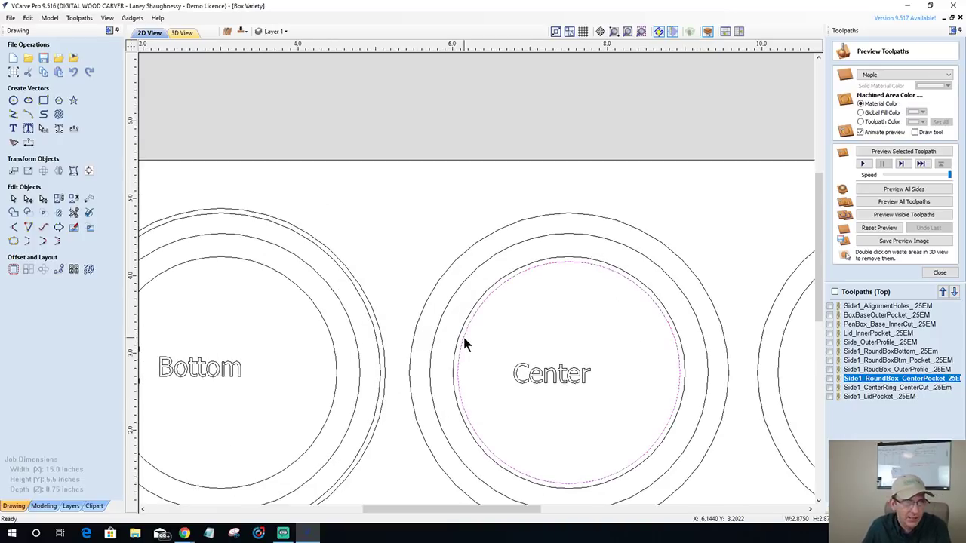
key(Escape)
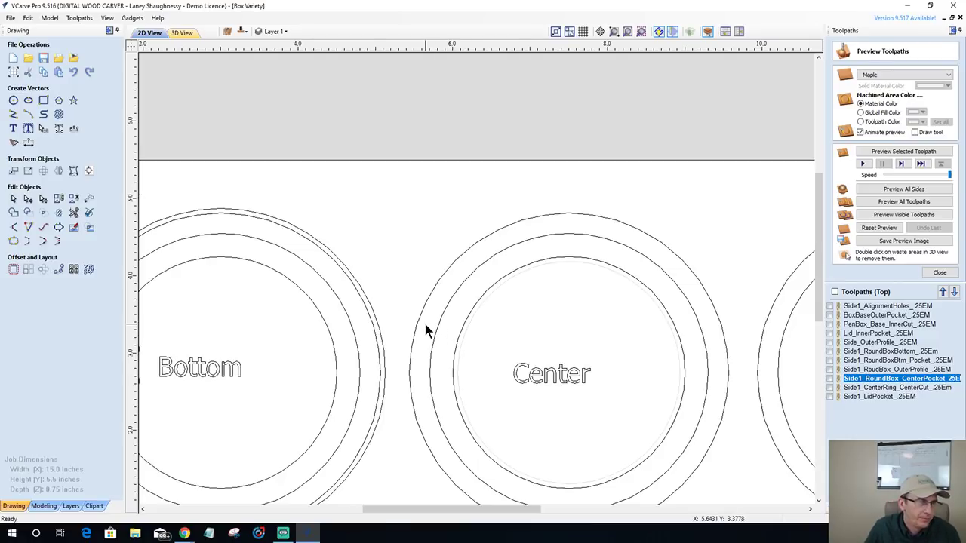
scroll(426, 328, down, 1)
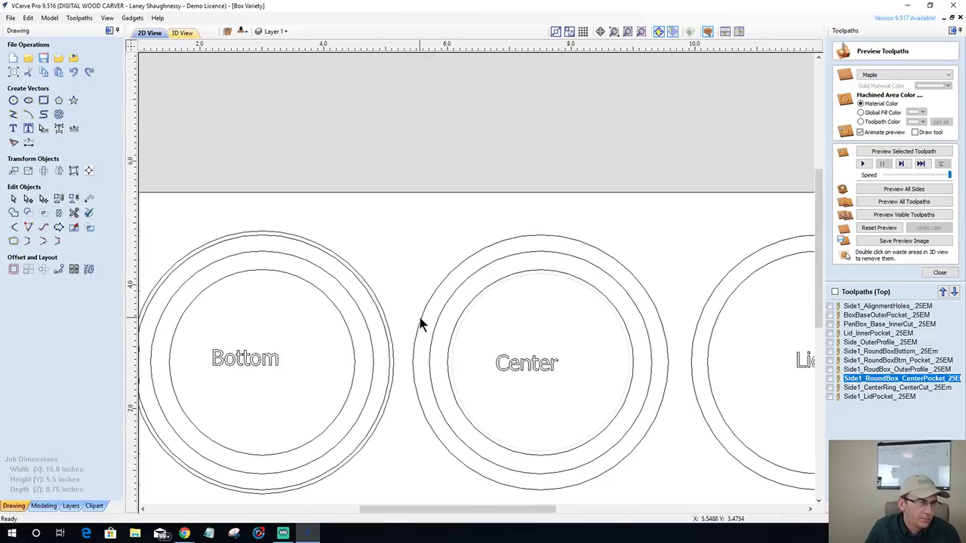
click(419, 326)
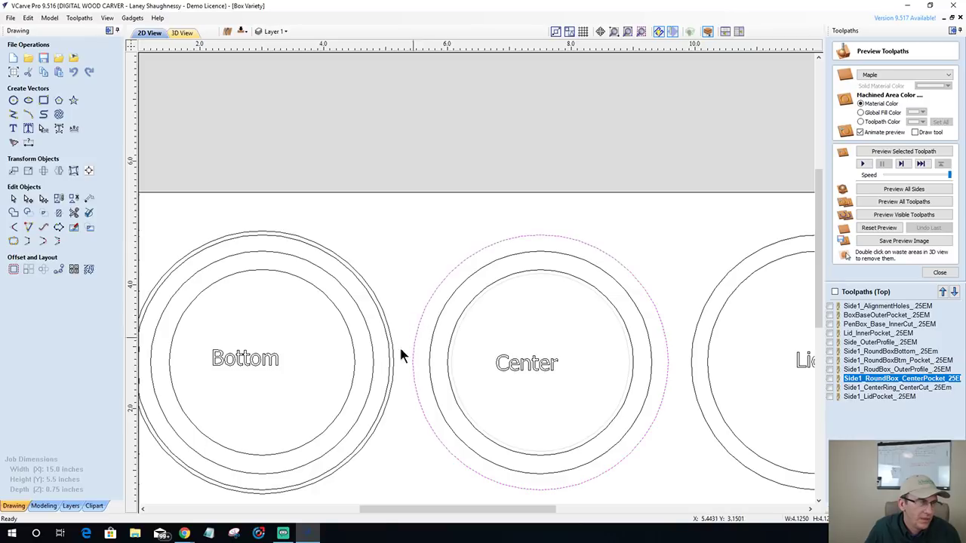
- Offset the outer Center circle outwards by 0.0625 inches
click(15, 269)
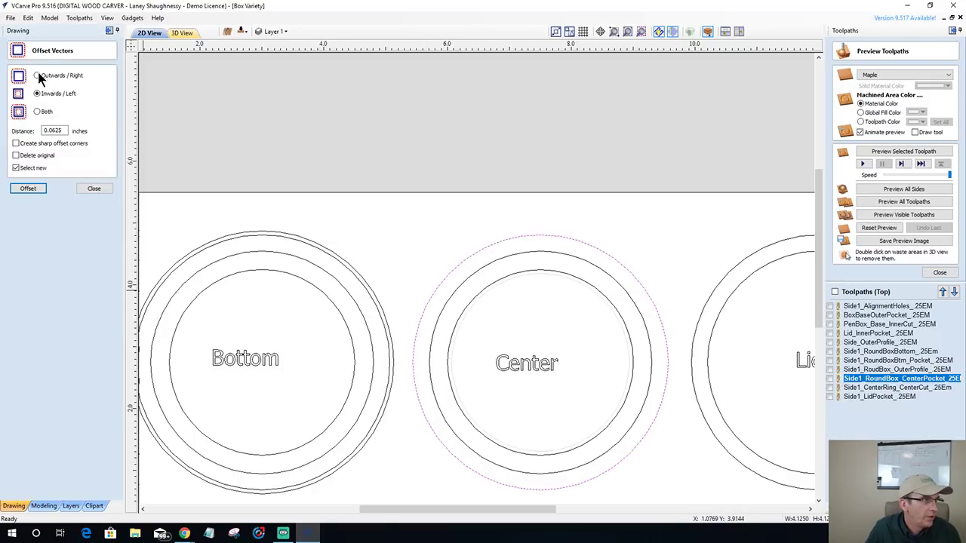
click(36, 190)
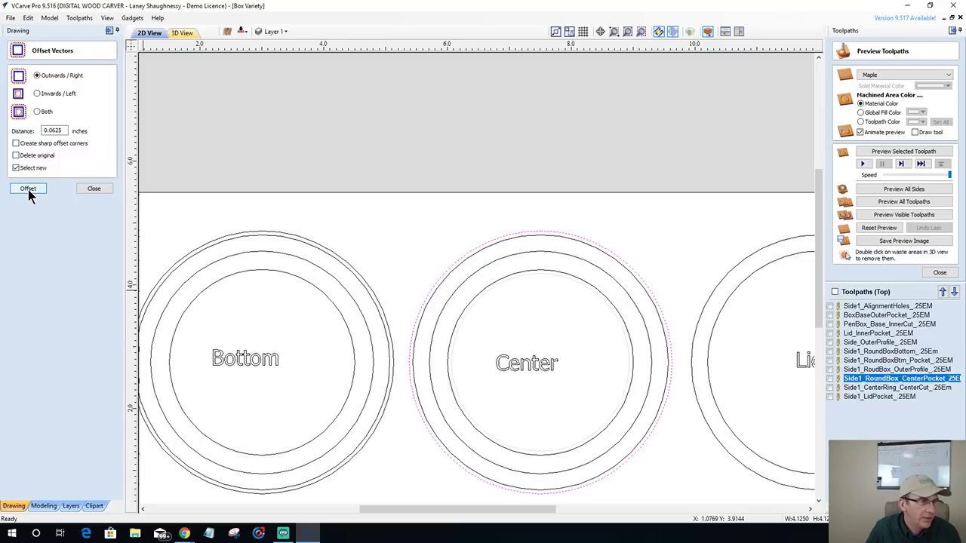
click(89, 188)
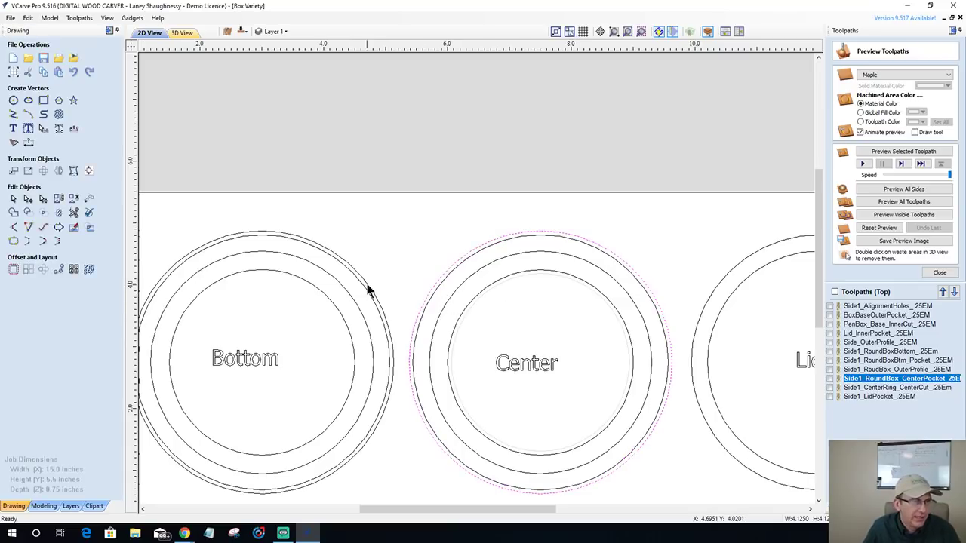
- Check which circles the bottom pocket, outer profile and center pocket toolpaths cut
click(848, 360)
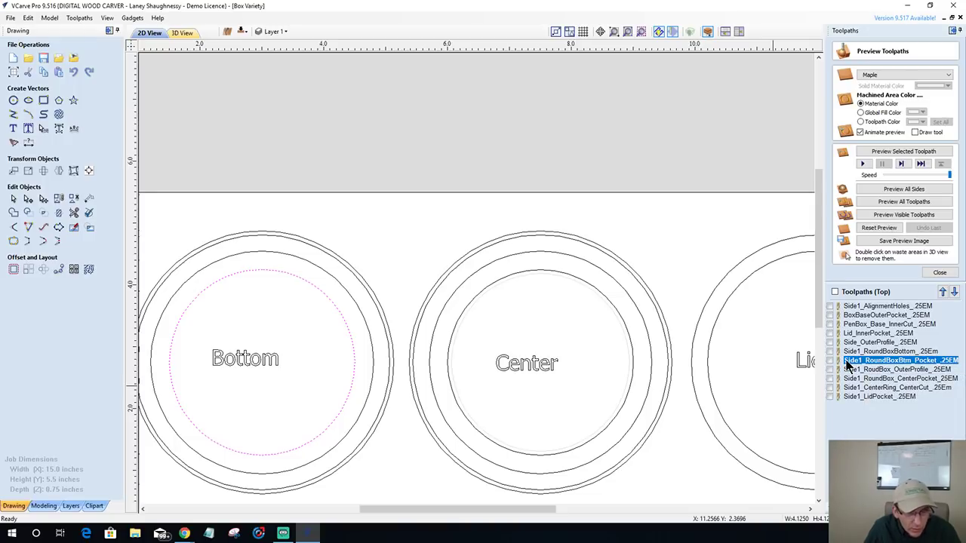
click(849, 370)
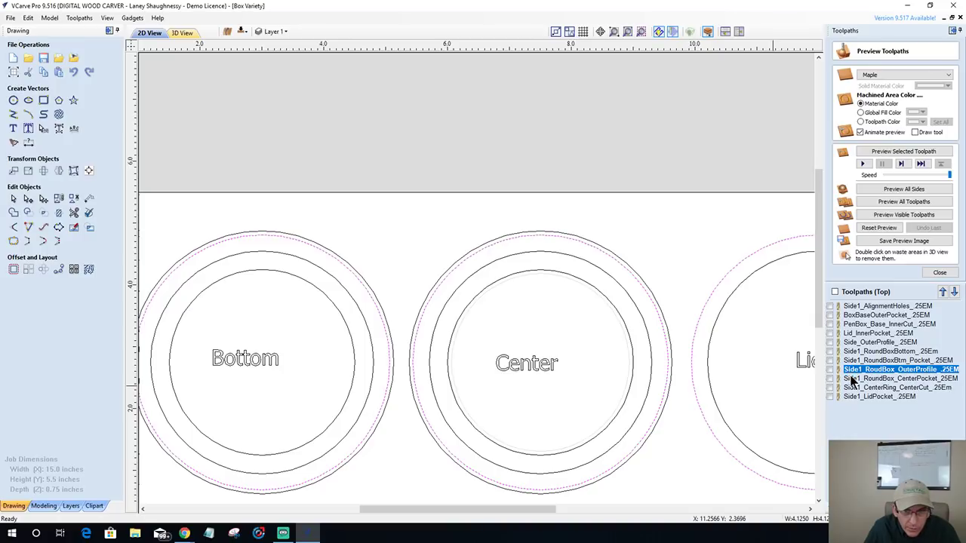
click(851, 378)
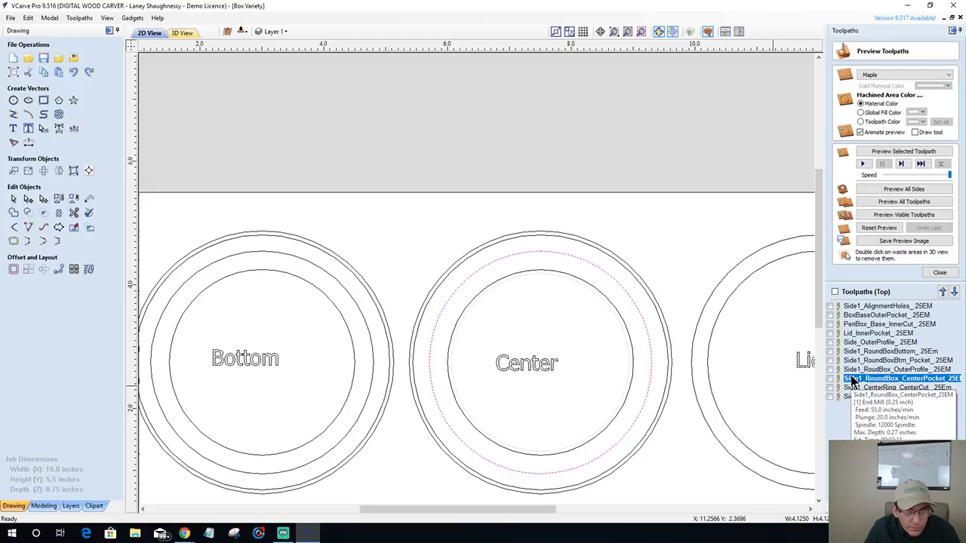
- Delete Side1_RoundBox_CenterPocket_.25EM from the toolpath list, leaving ten toolpaths
right_click(852, 380)
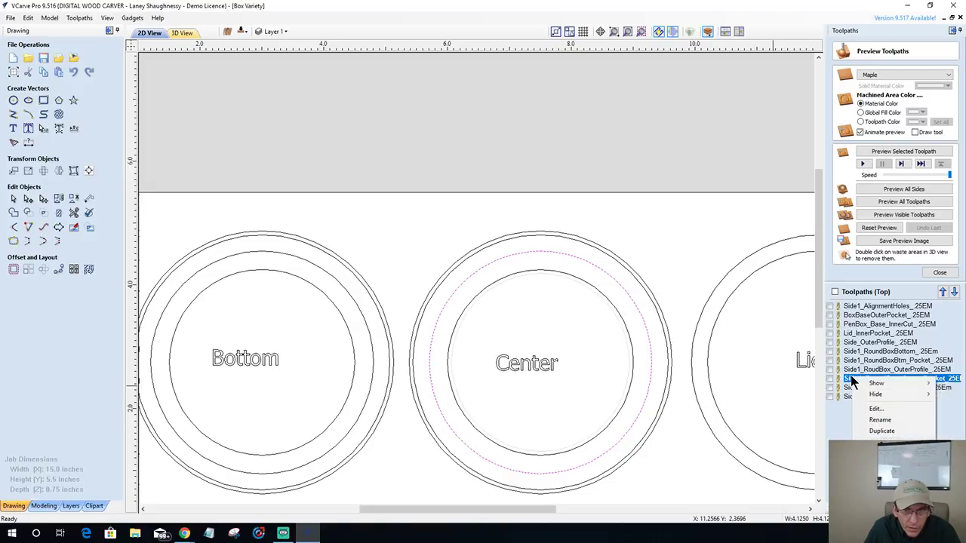
click(850, 381)
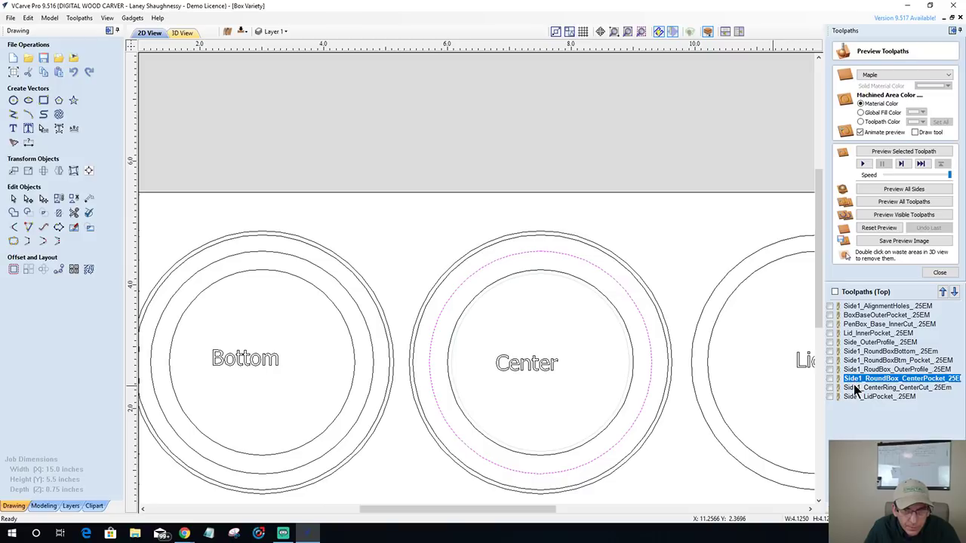
click(853, 387)
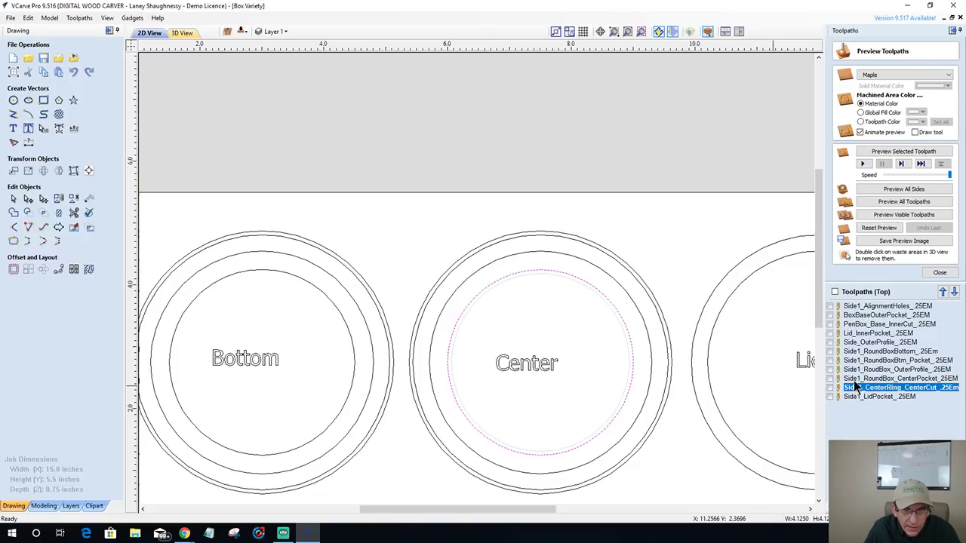
click(854, 379)
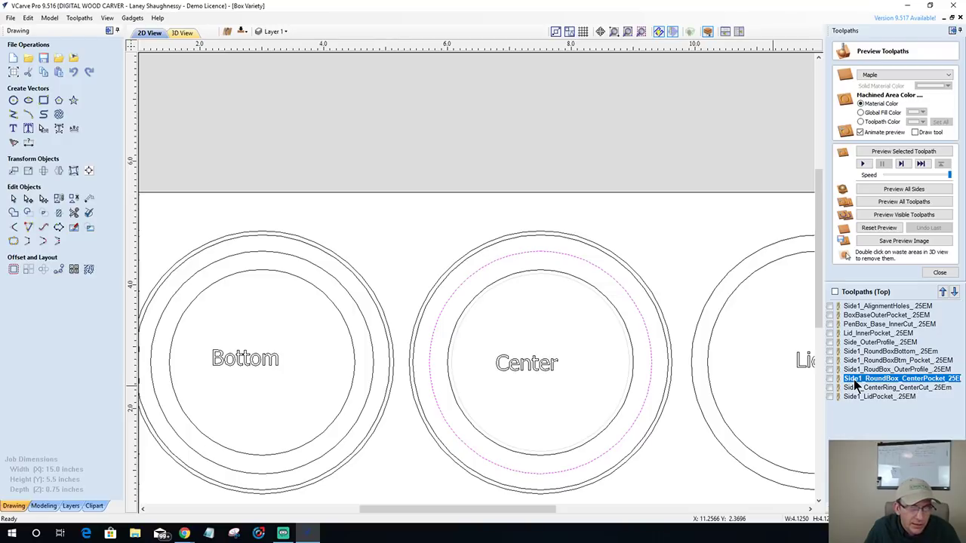
right_click(853, 379)
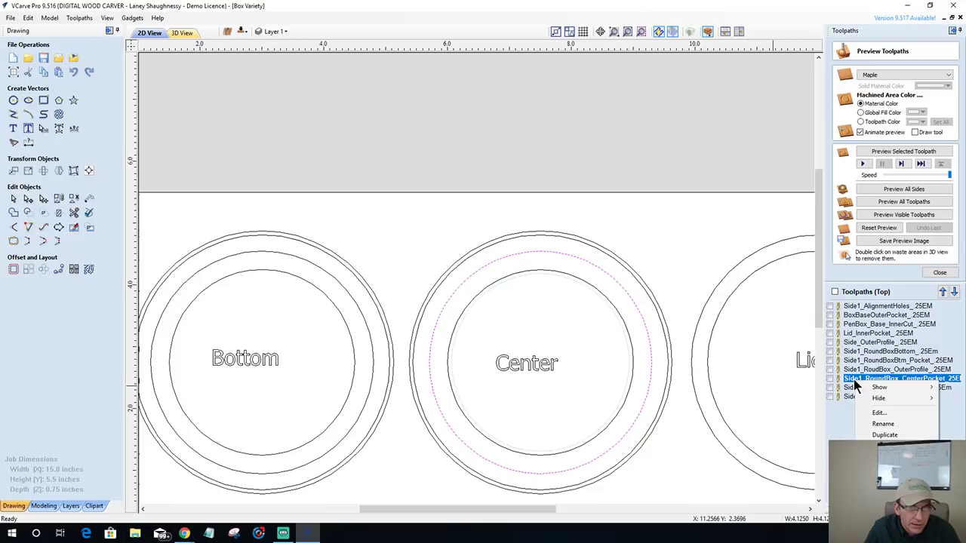
mouse_move(860, 472)
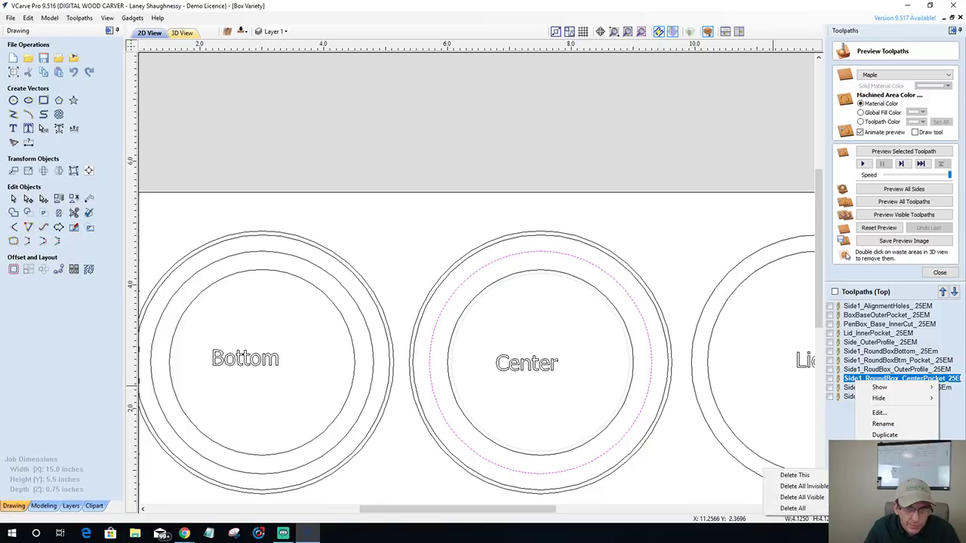
click(785, 471)
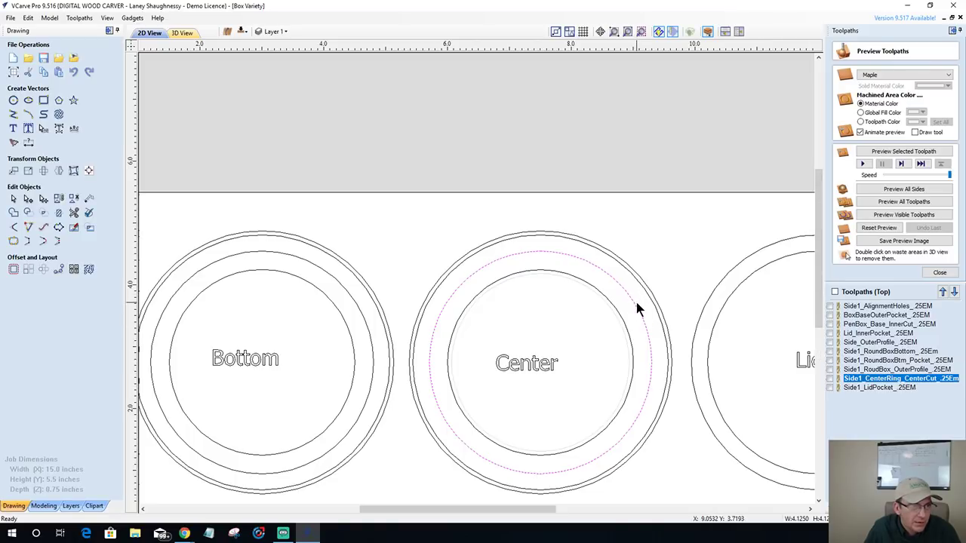
- Toggle visibility of the bottom ring and bottom pocket toolpaths on the drawing
click(831, 360)
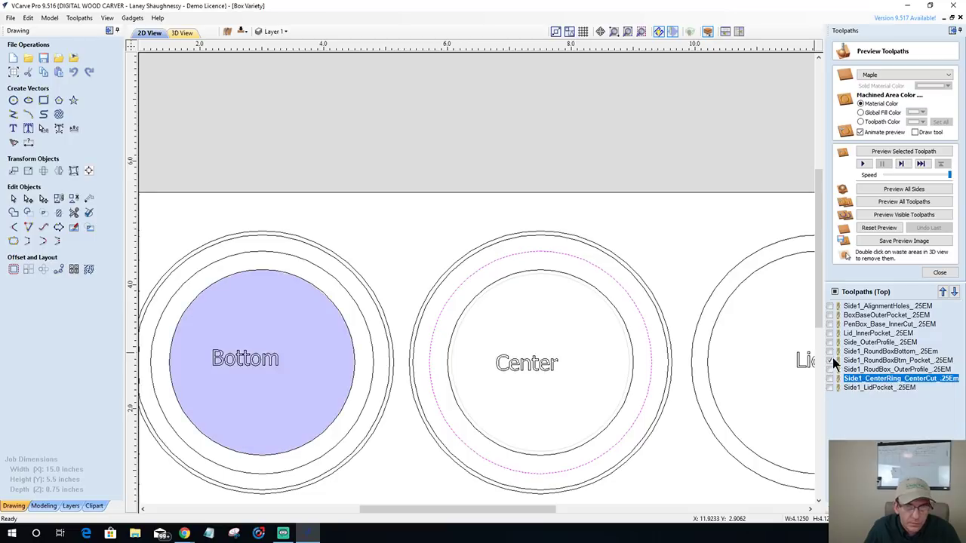
click(832, 351)
click(832, 351)
click(831, 360)
click(830, 352)
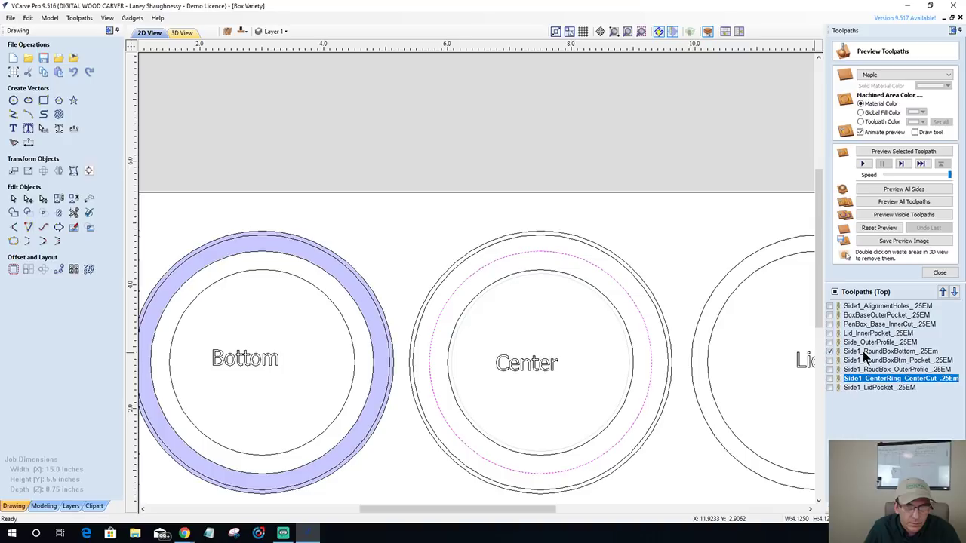
- Add the Center outer and middle circles to the round box bottom pocket and recalculate
double_click(863, 350)
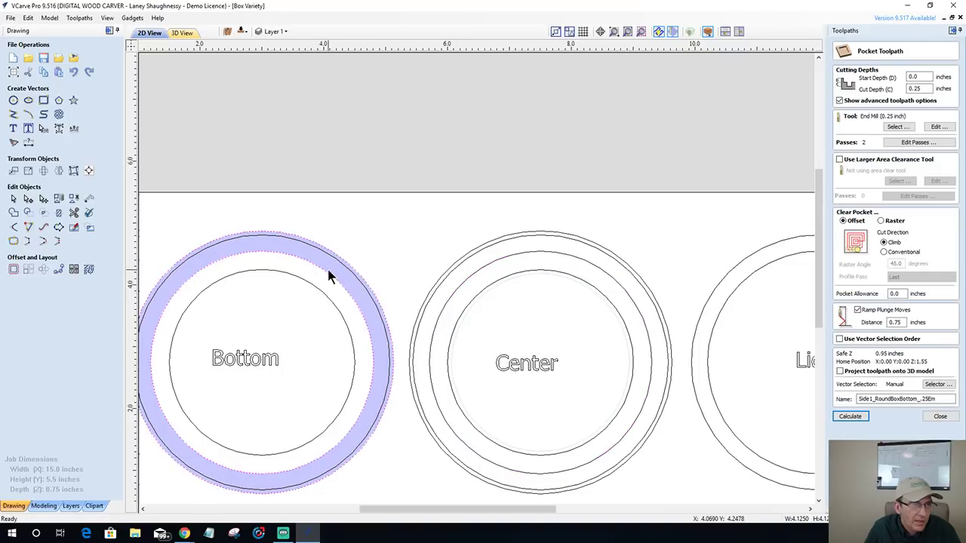
shift+click(441, 273)
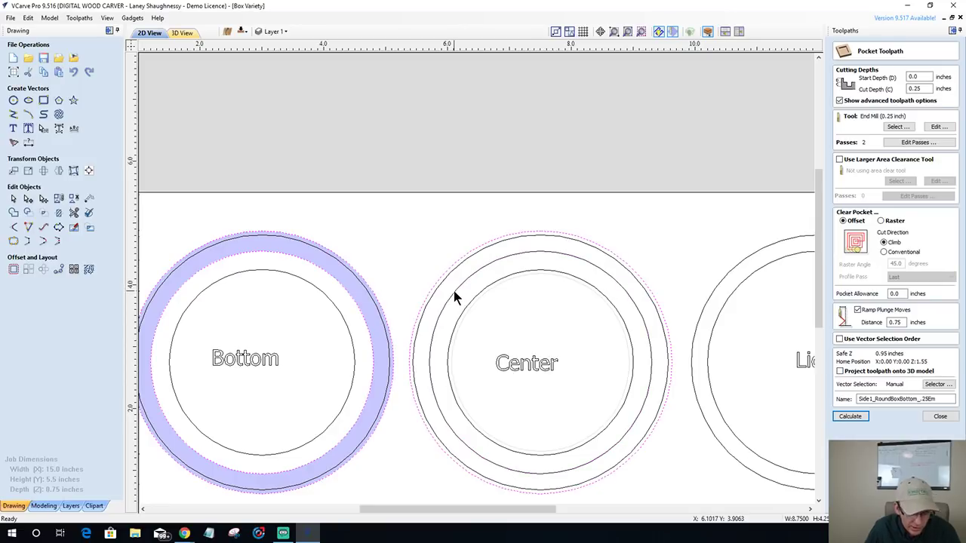
shift+click(454, 292)
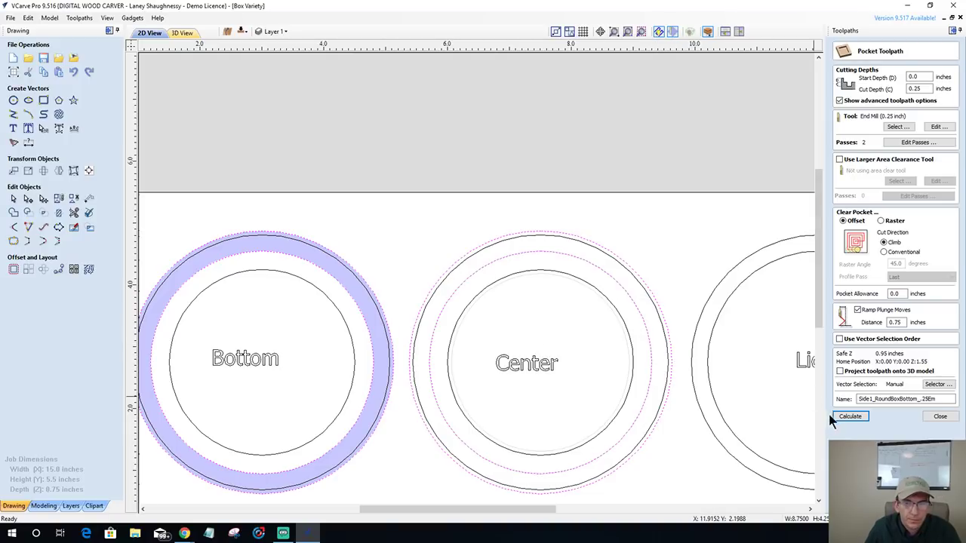
click(848, 417)
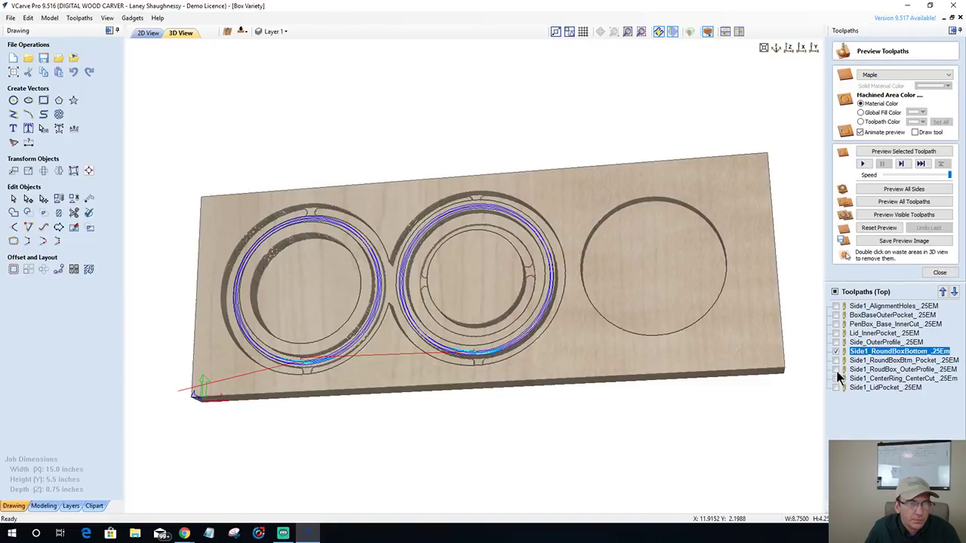
- Reset and re-simulate the visible toolpaths in maple, then show only the outer profile
click(869, 228)
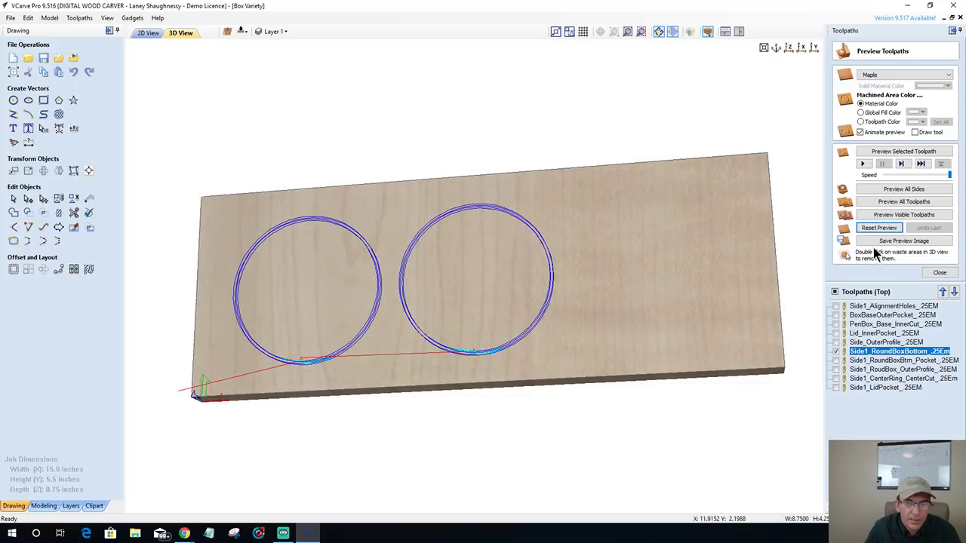
click(835, 360)
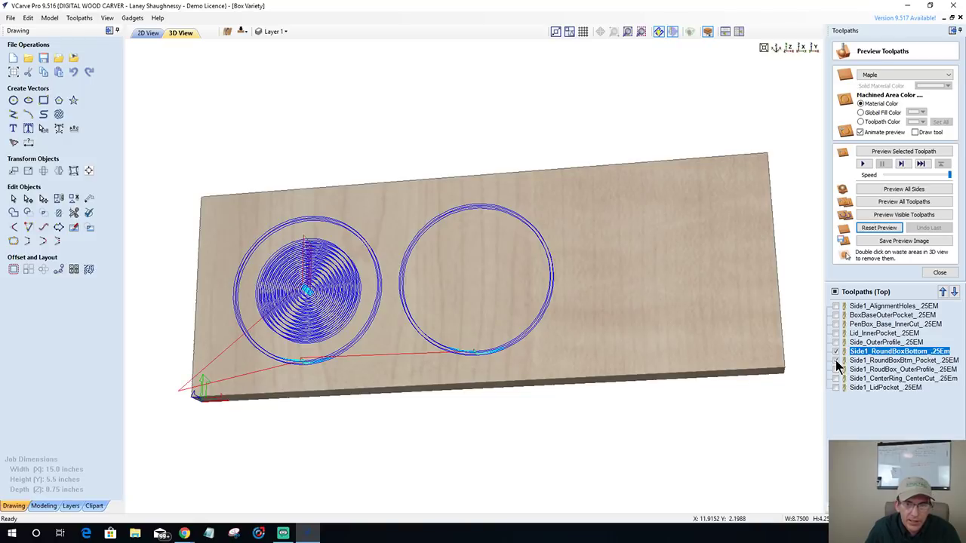
click(888, 217)
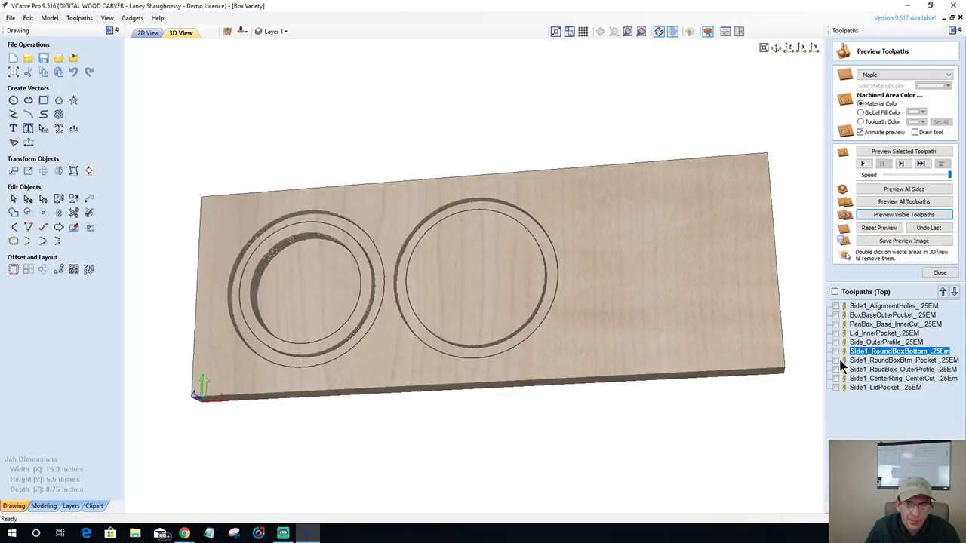
click(835, 359)
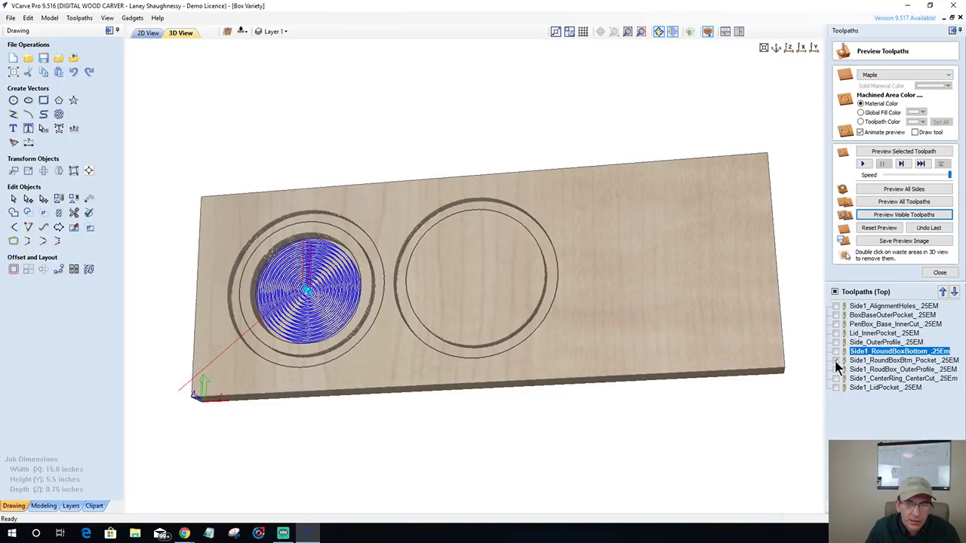
click(835, 361)
click(836, 370)
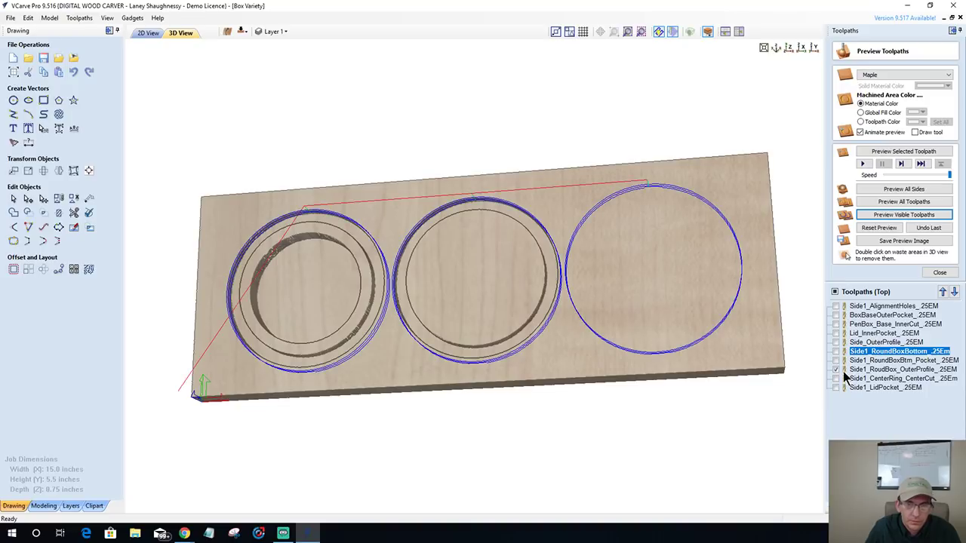
click(871, 370)
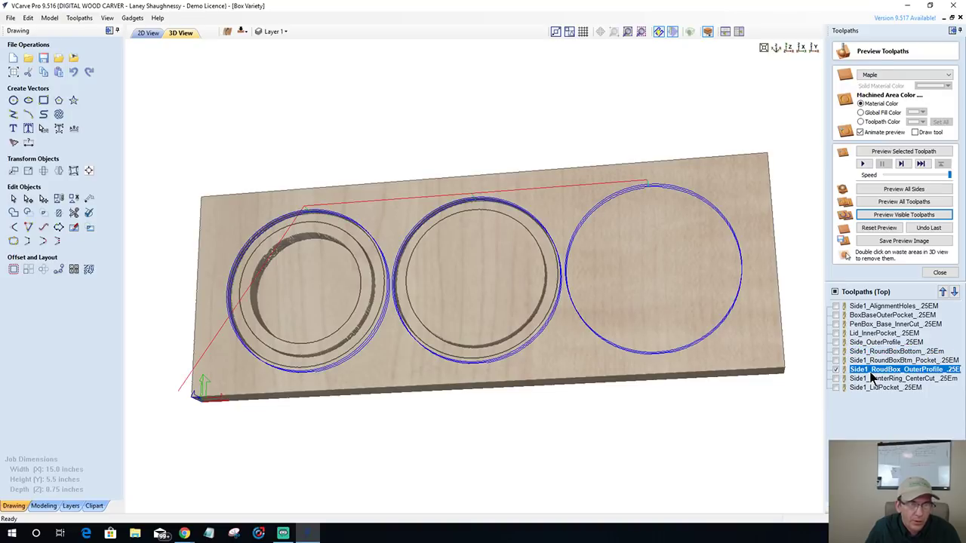
- Move Side1_RoundBox_OuterProfile to the end of the list and preview Side1_CenterRing_CenterCut in maple
click(954, 292)
click(954, 293)
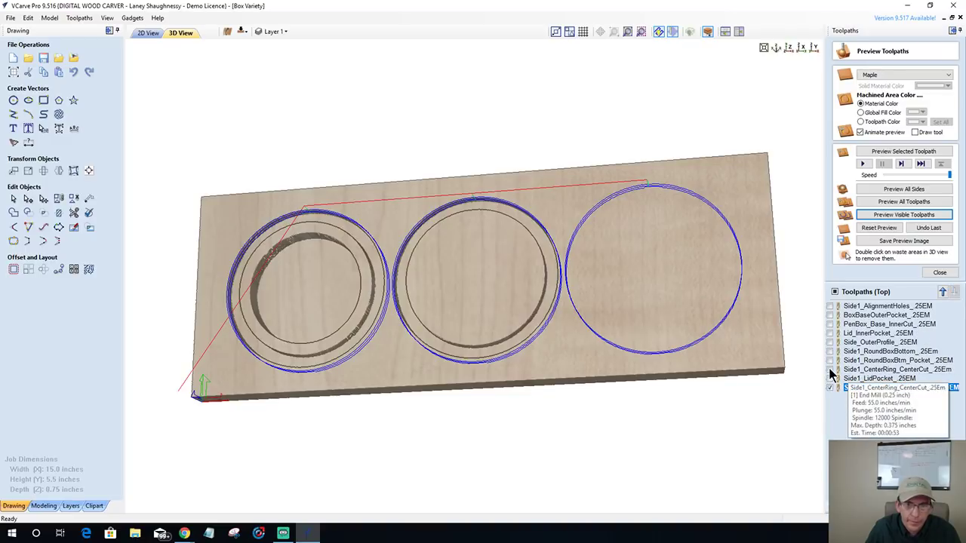
click(831, 370)
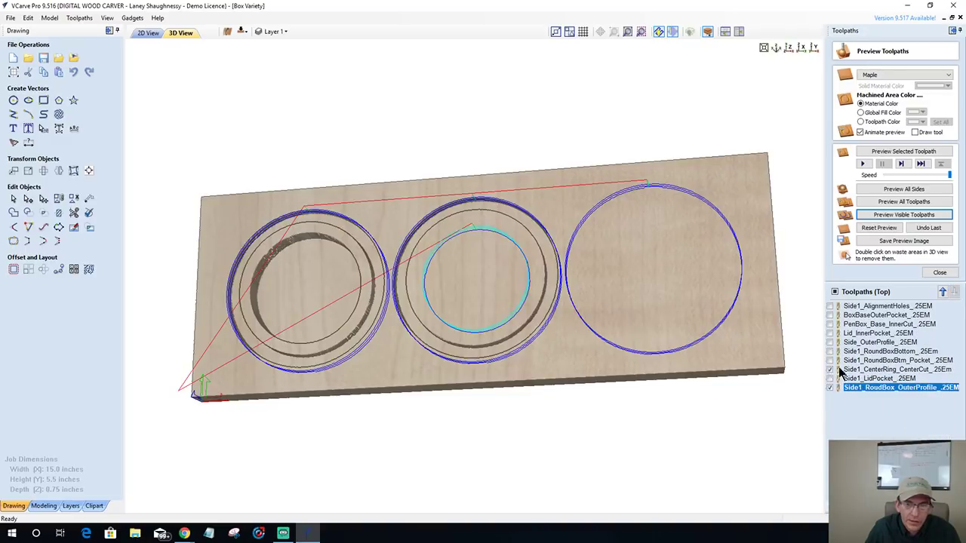
click(868, 371)
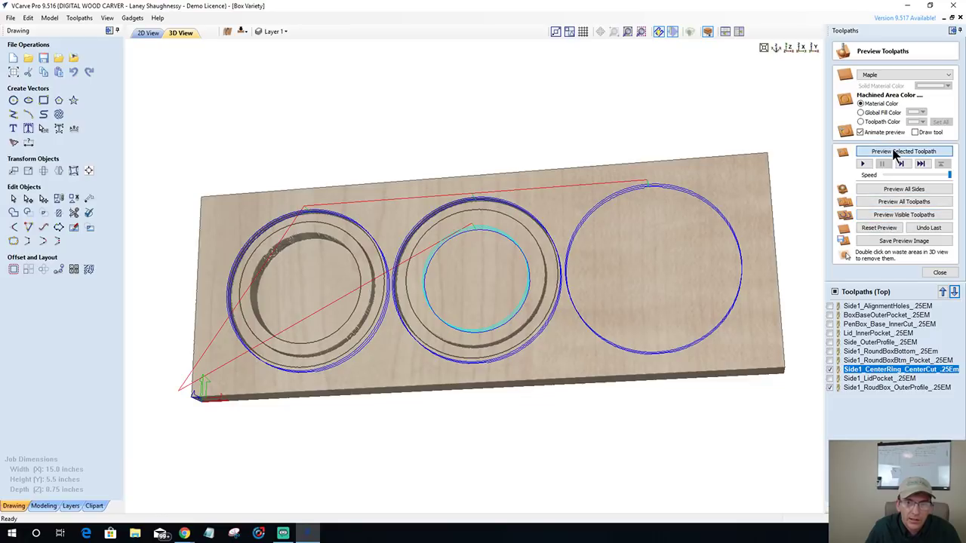
click(895, 153)
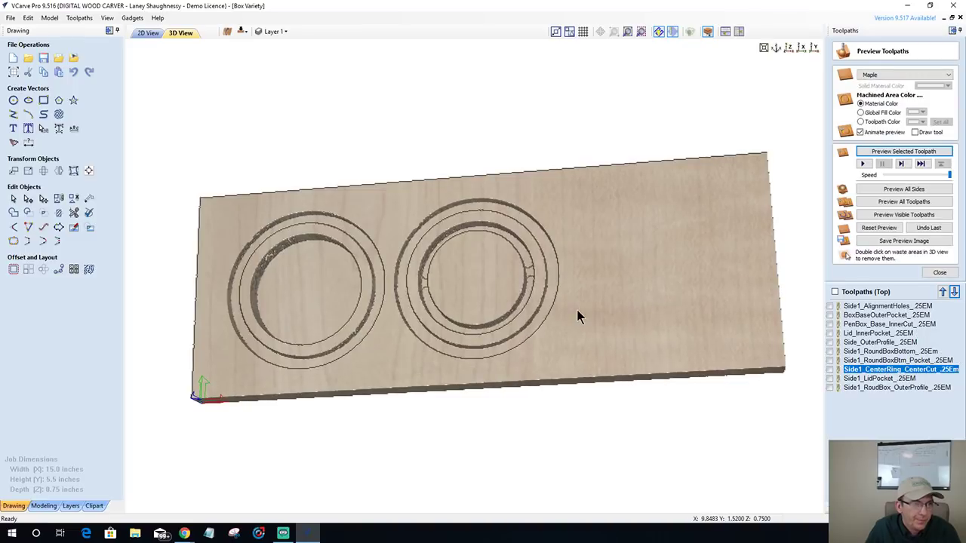
drag(437, 382, 517, 284)
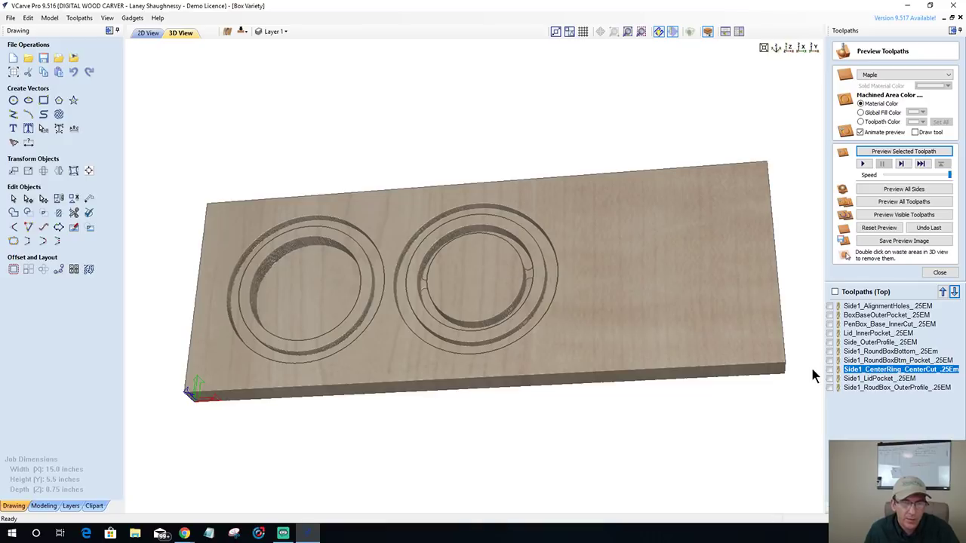
- Make Side1_LidPocket and Side1_RoundBox_OuterProfile visible, preview them, and orbit to inspect the rings
click(836, 379)
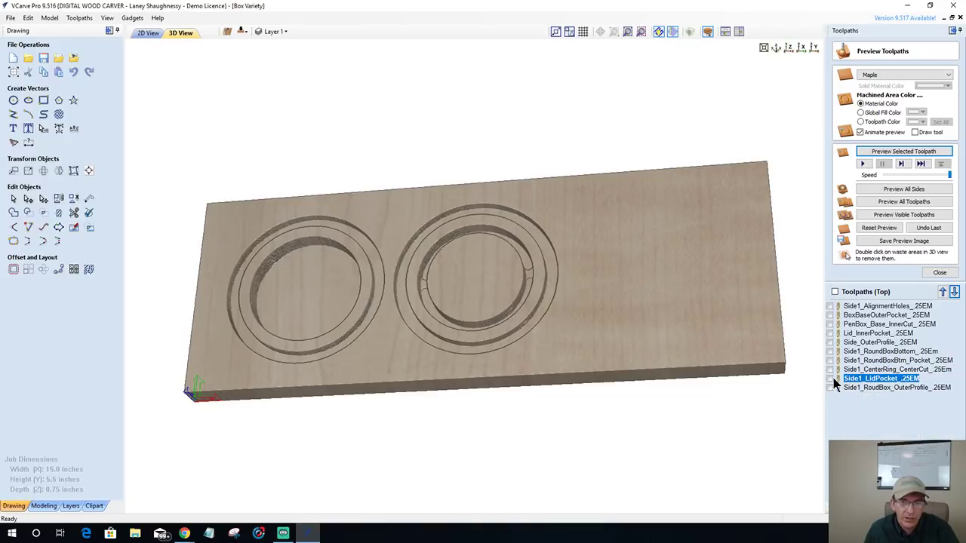
click(830, 379)
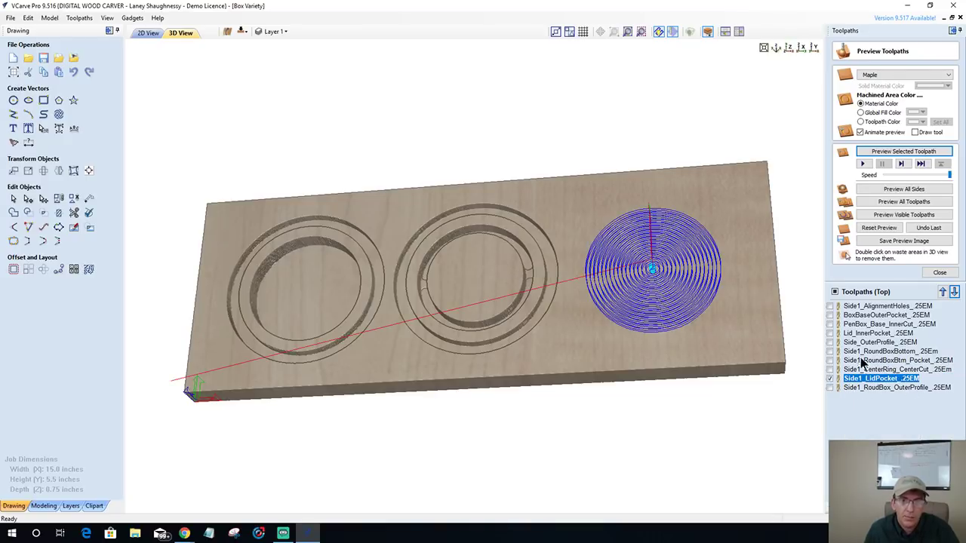
click(831, 388)
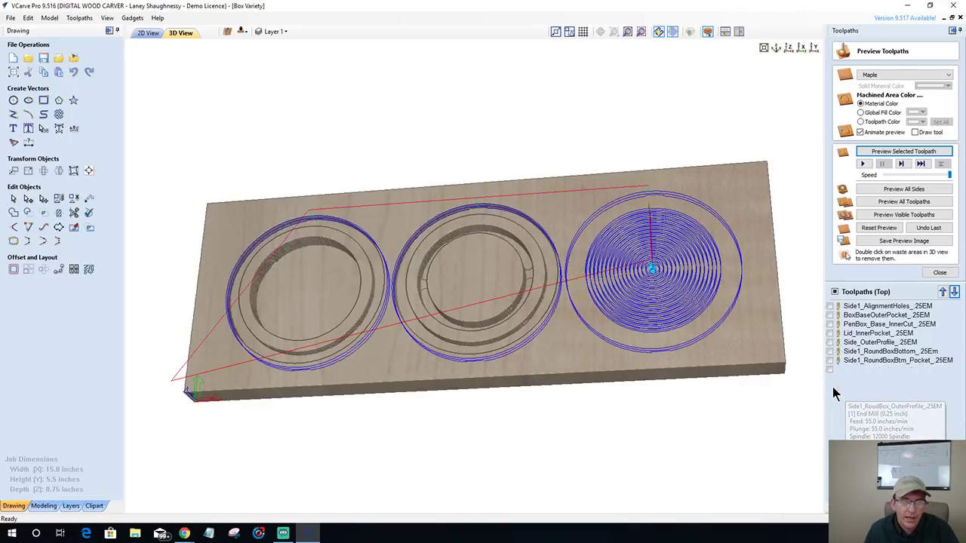
click(893, 216)
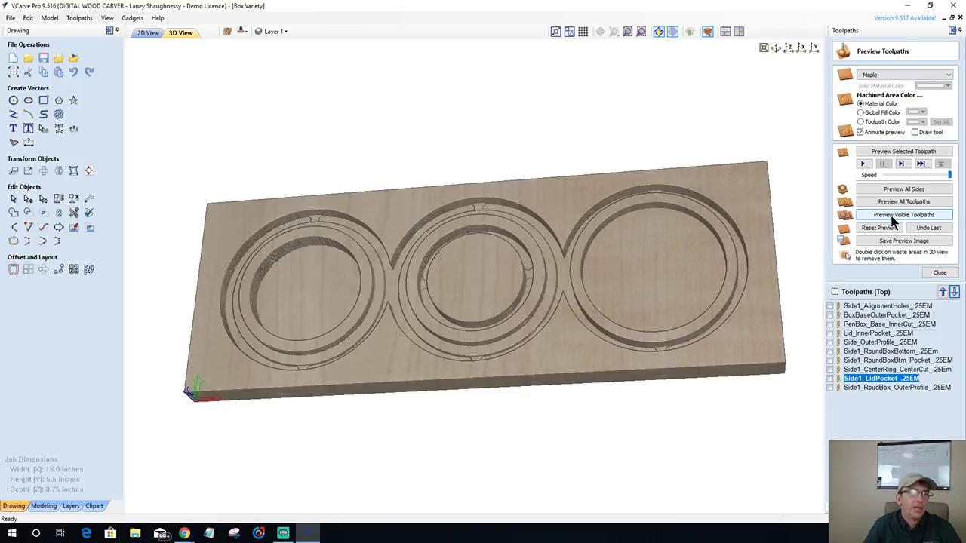
click(893, 217)
drag(583, 344, 452, 334)
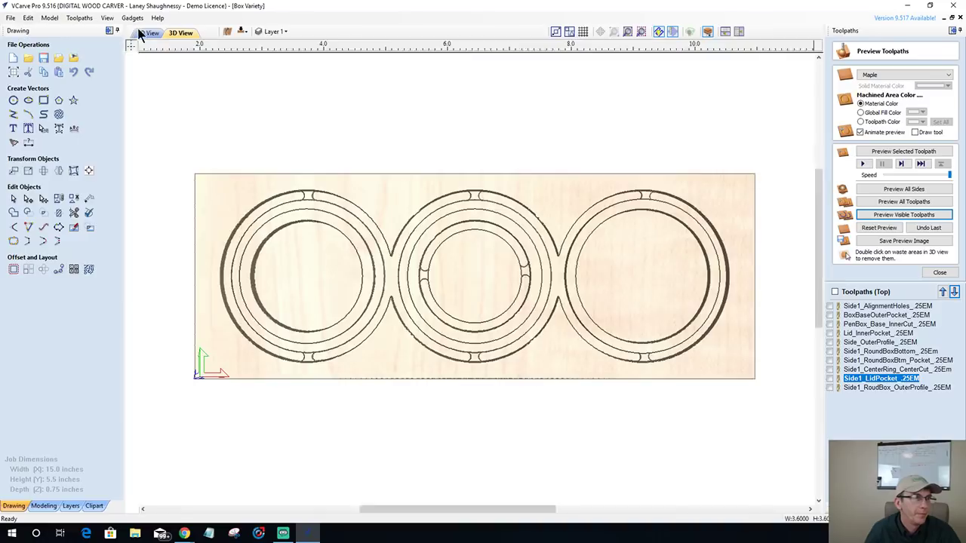
click(148, 32)
click(241, 32)
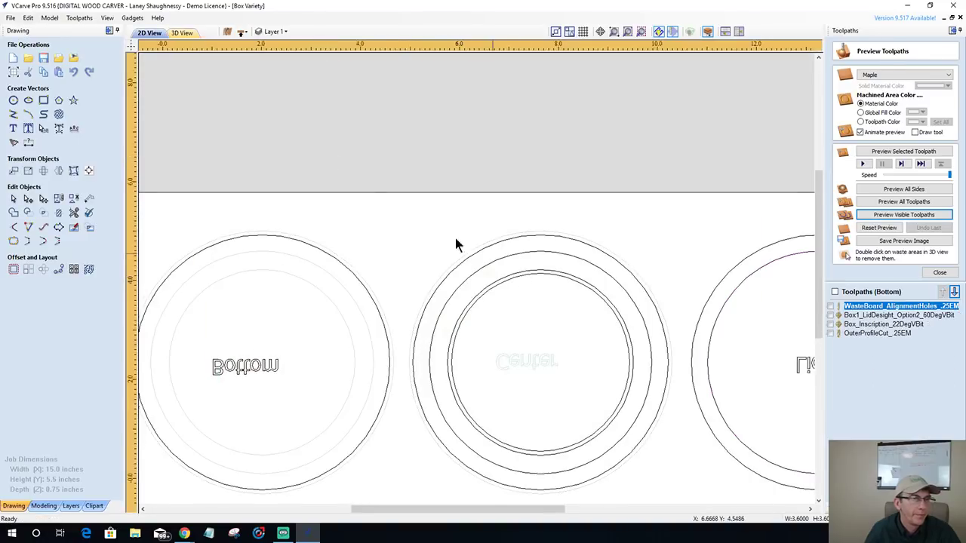
scroll(423, 226, down, 4)
scroll(489, 320, up, 3)
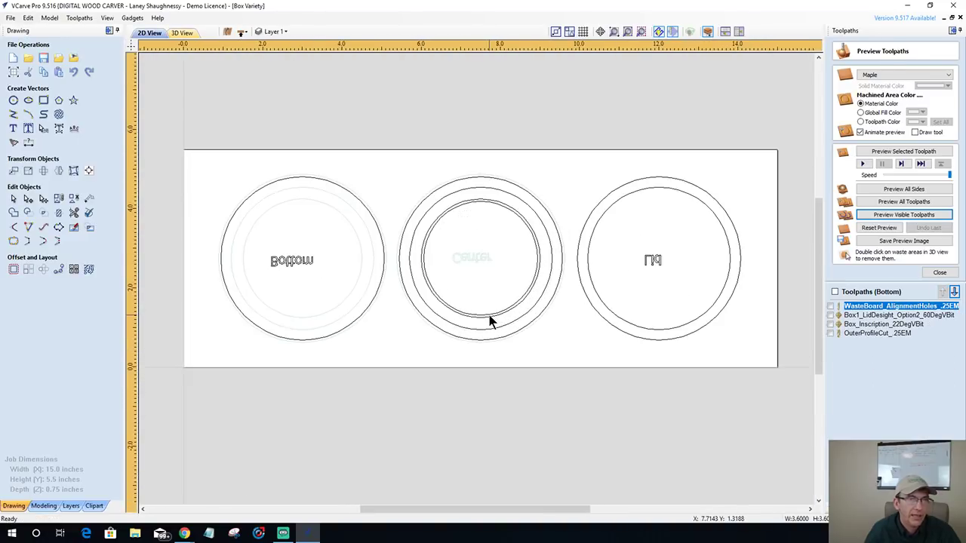
click(669, 276)
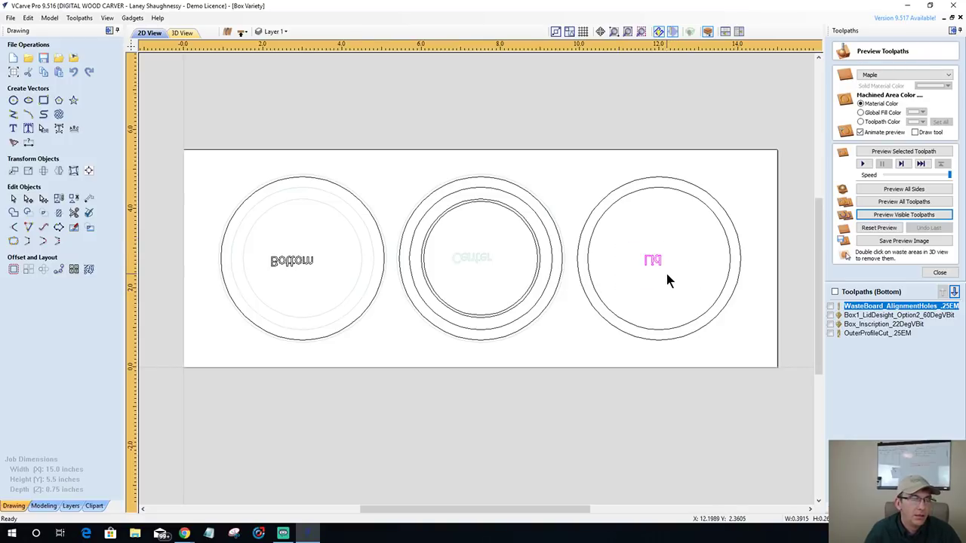
click(629, 262)
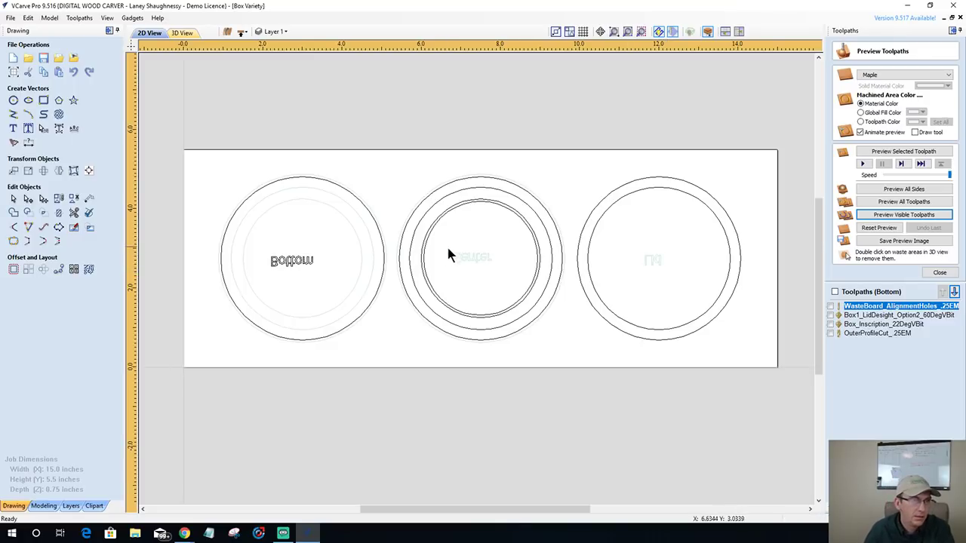
drag(268, 246, 337, 282)
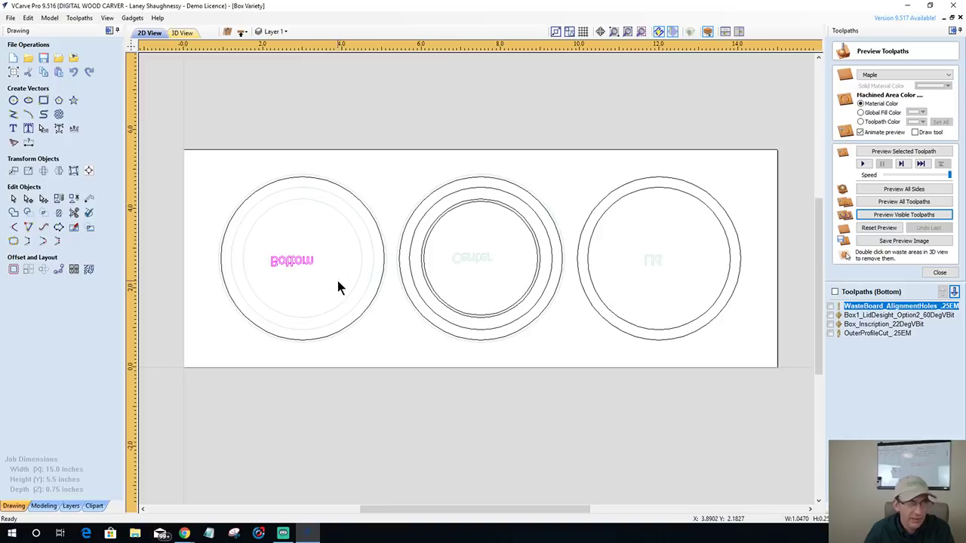
click(337, 286)
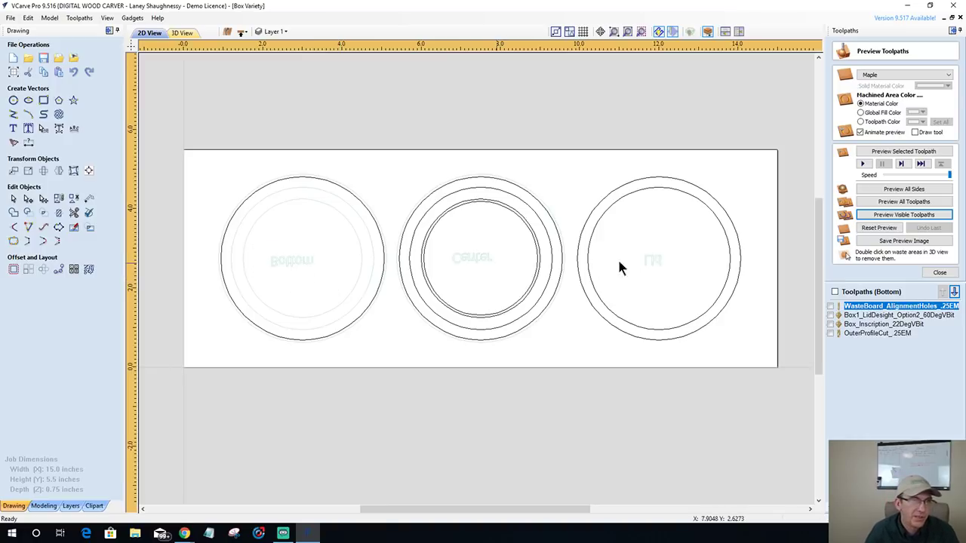
click(639, 192)
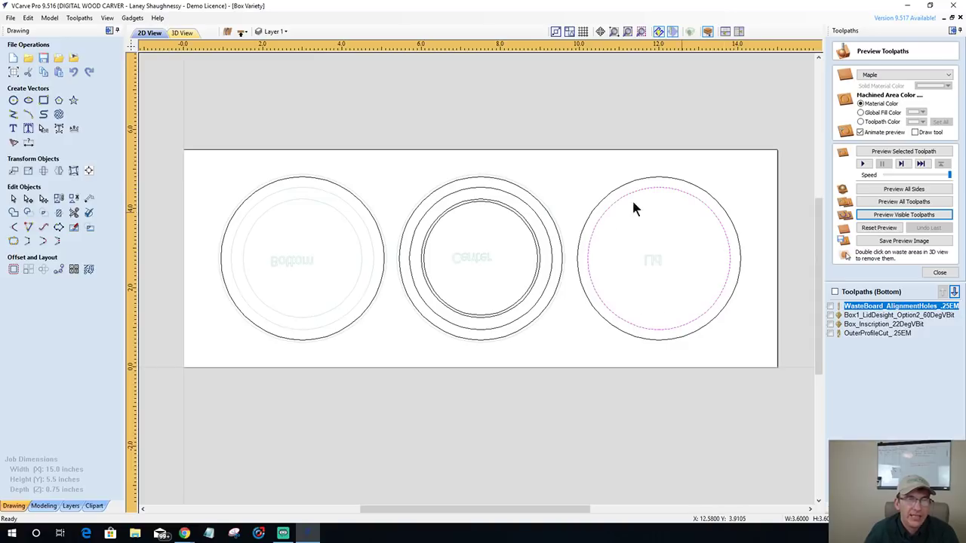
- Drag the Heart_Pair clipart from the Objects & People category onto the right-hand lid circle
click(95, 505)
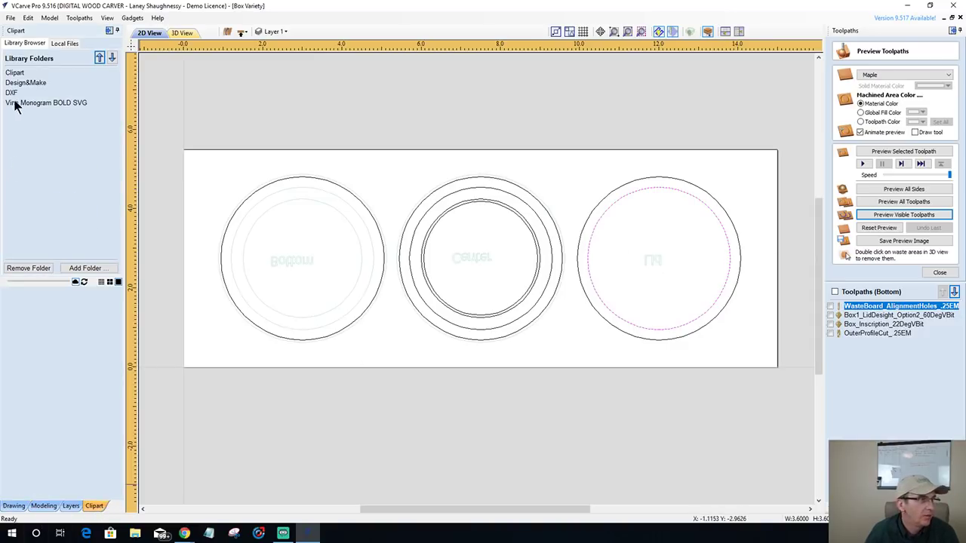
double_click(14, 74)
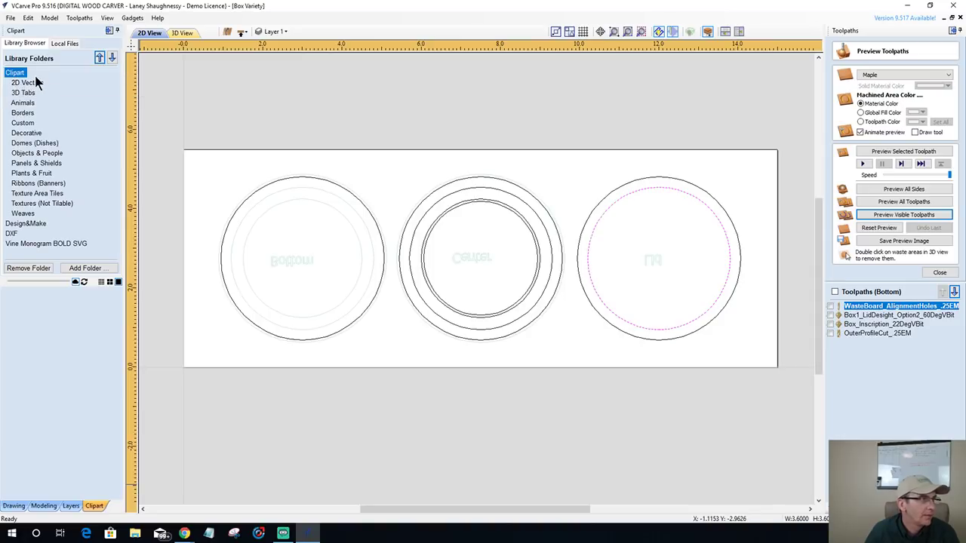
click(38, 133)
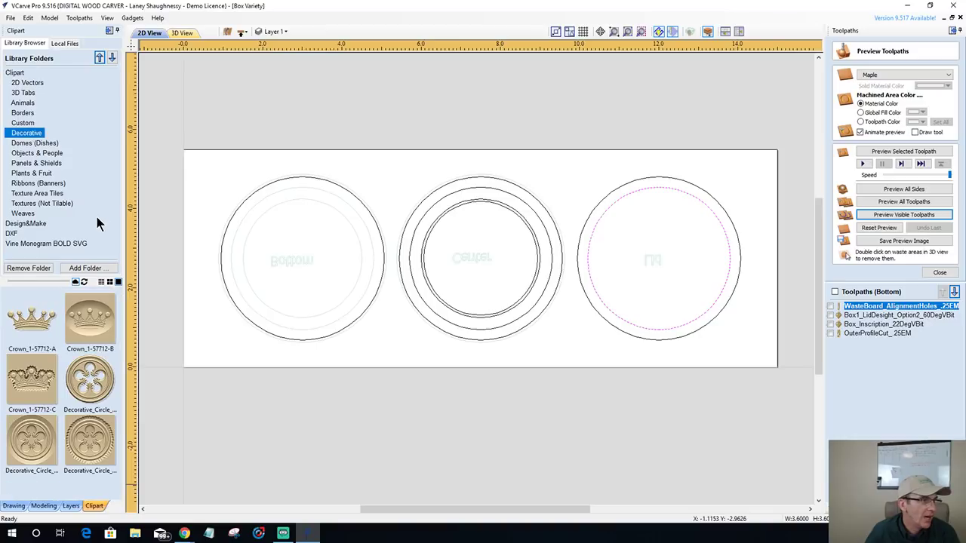
drag(119, 319, 127, 465)
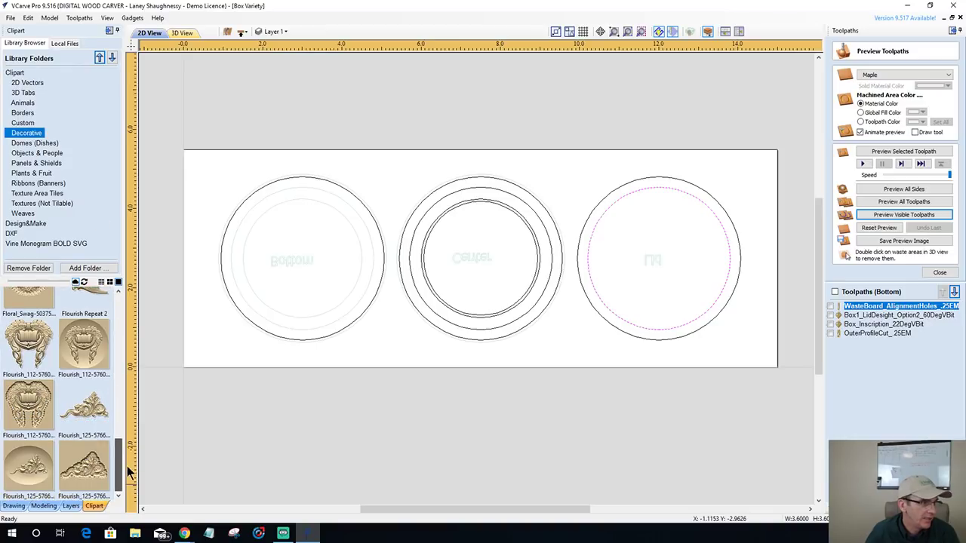
click(38, 155)
drag(119, 314, 120, 422)
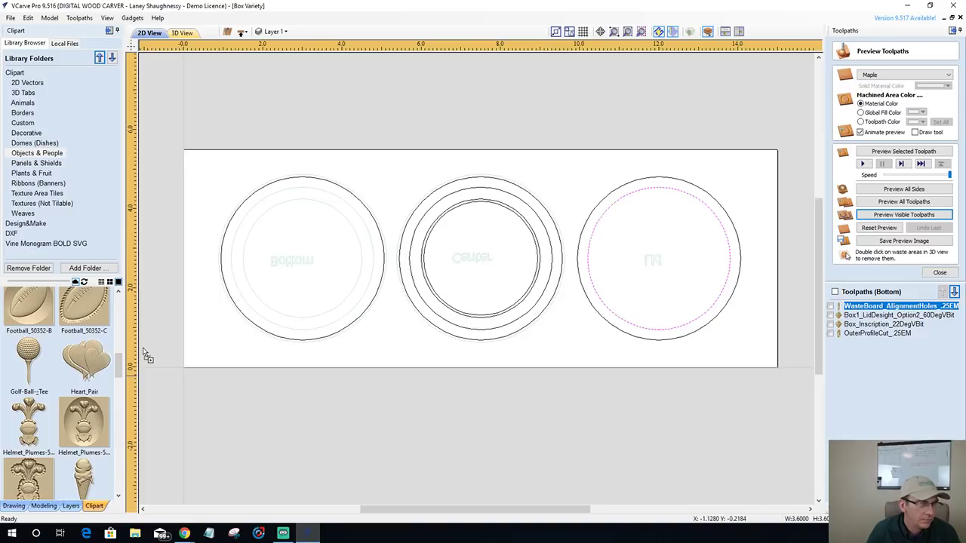
drag(142, 347, 658, 269)
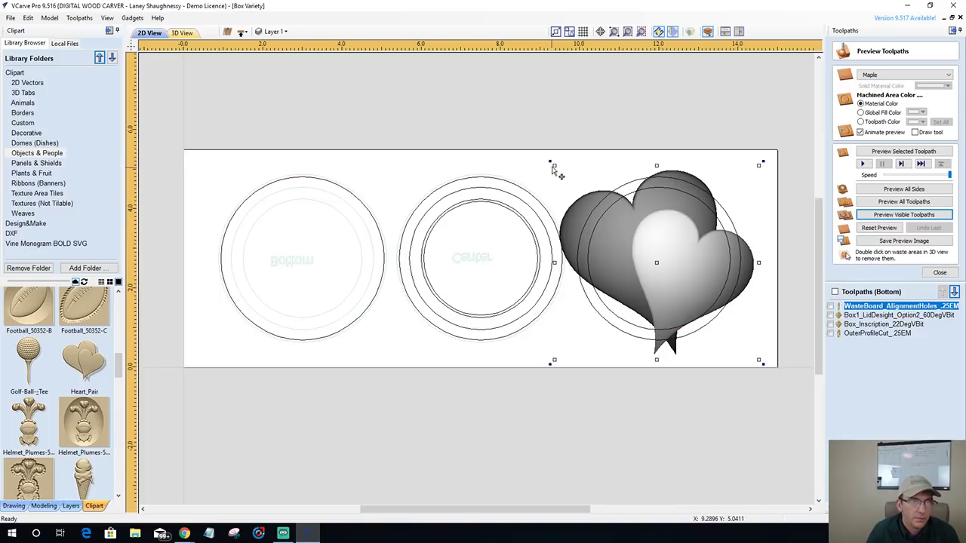
- Scale the heart model down to fit, then select it together with the lid's inner circle
drag(554, 164, 592, 224)
click(593, 226)
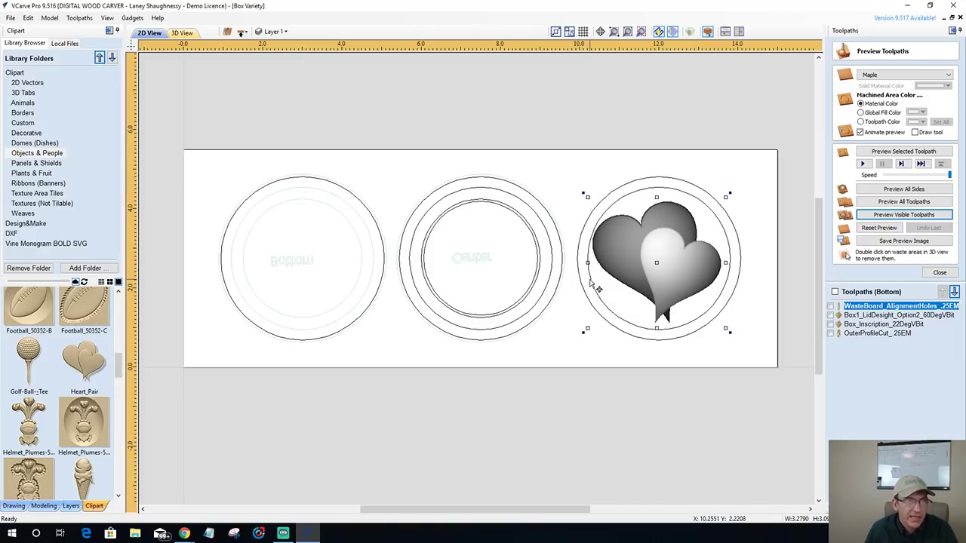
shift+click(589, 281)
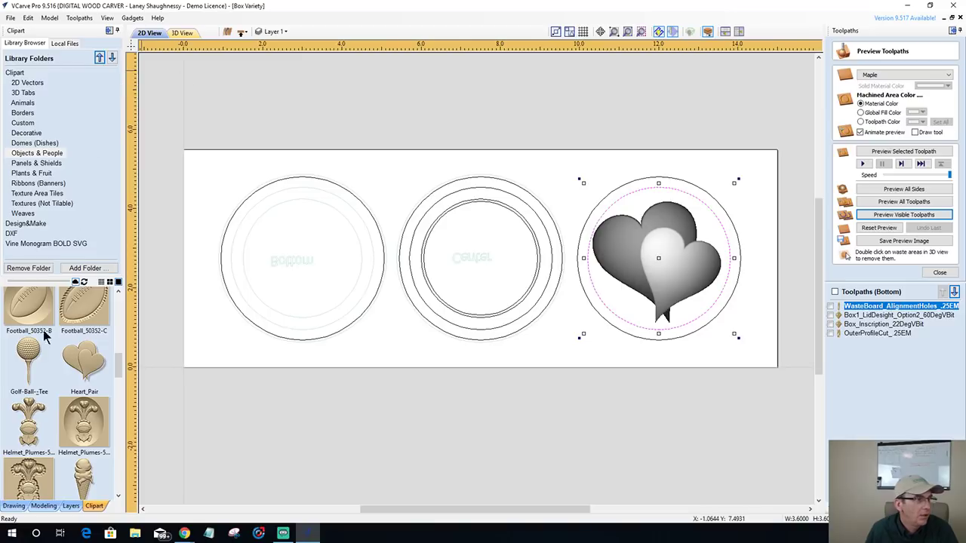
- Centre the heart model on the lid circle using Align Objects' Align Centre
click(13, 506)
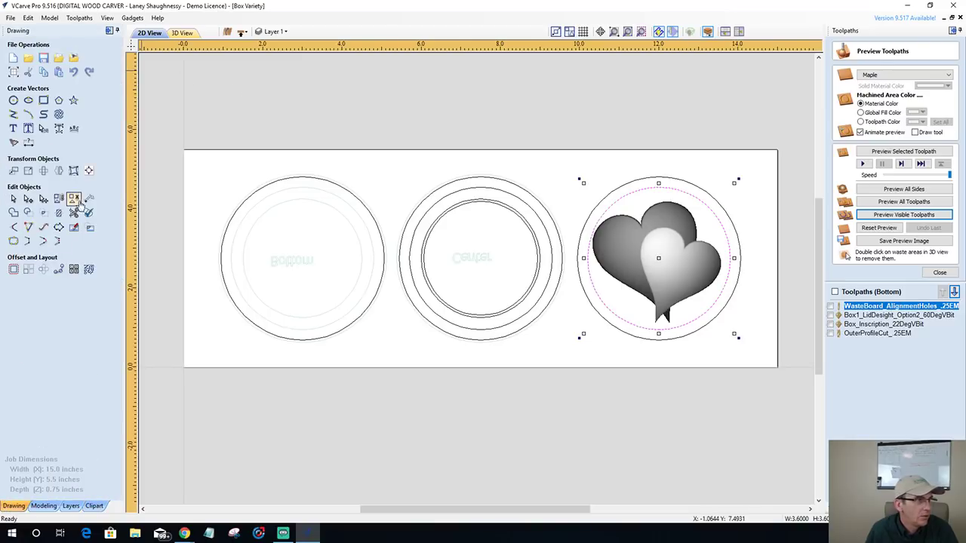
click(89, 171)
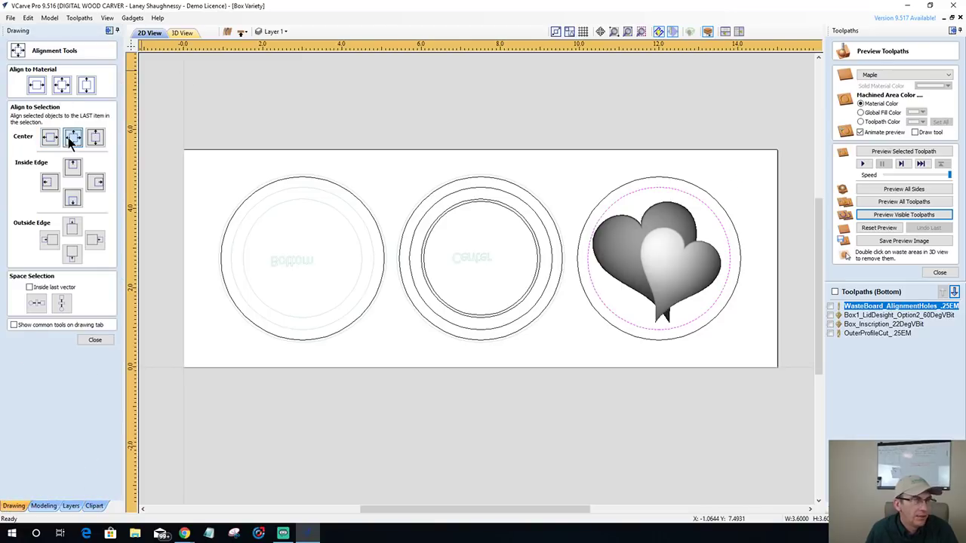
click(71, 138)
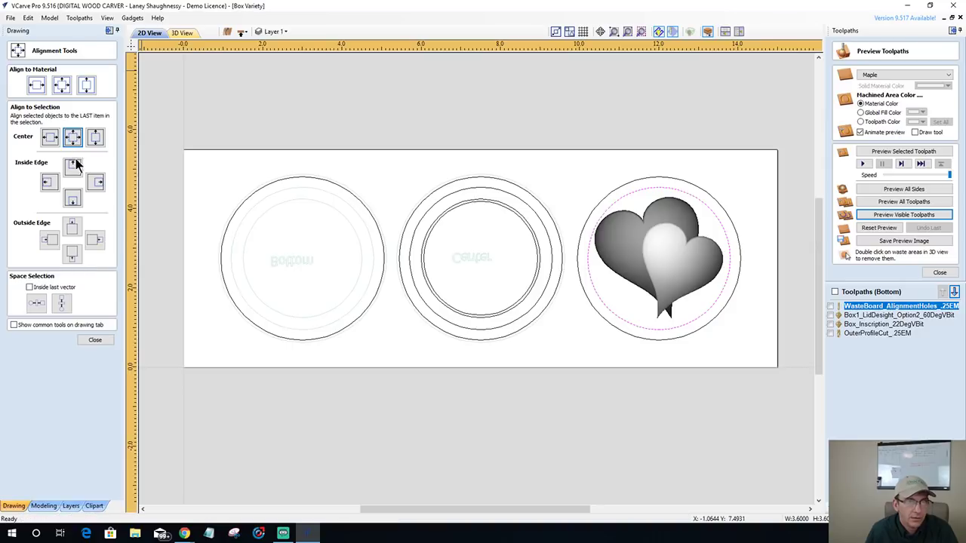
click(94, 341)
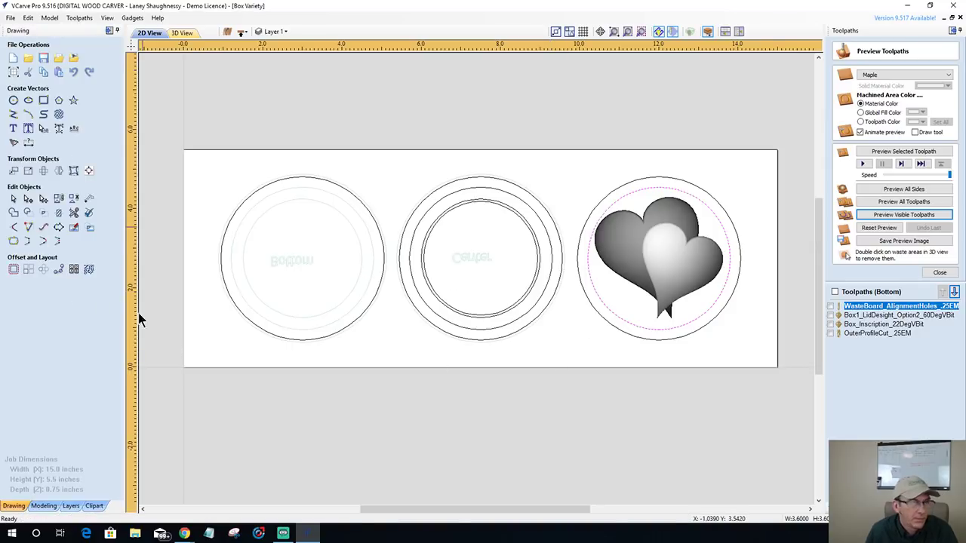
- Check the centred heart by selecting and deselecting it, then select the bottom piece's outer circle
click(702, 276)
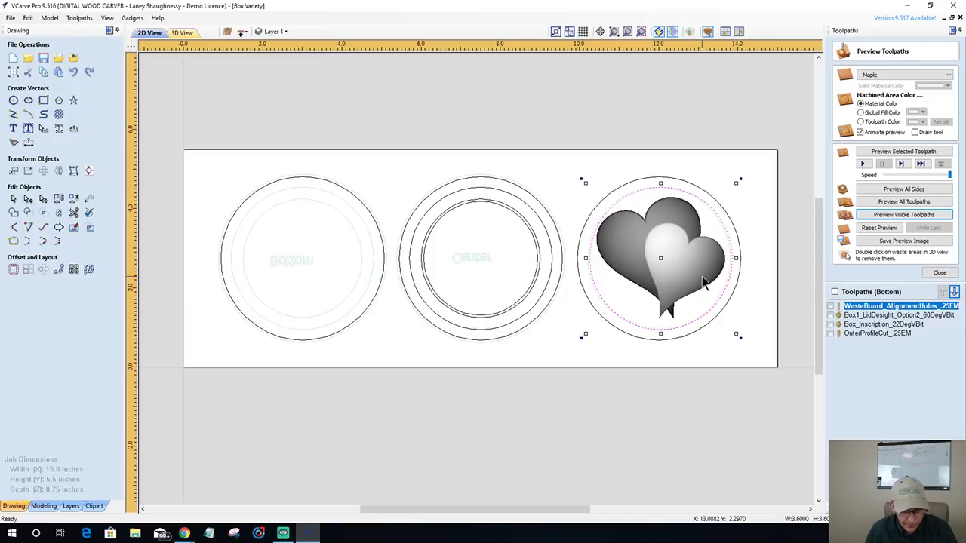
key(Escape)
click(705, 280)
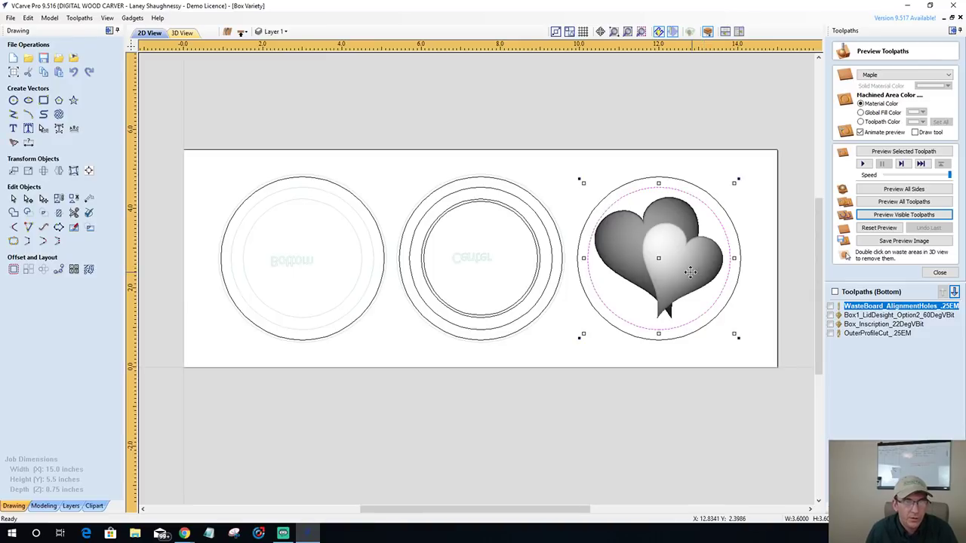
key(Escape)
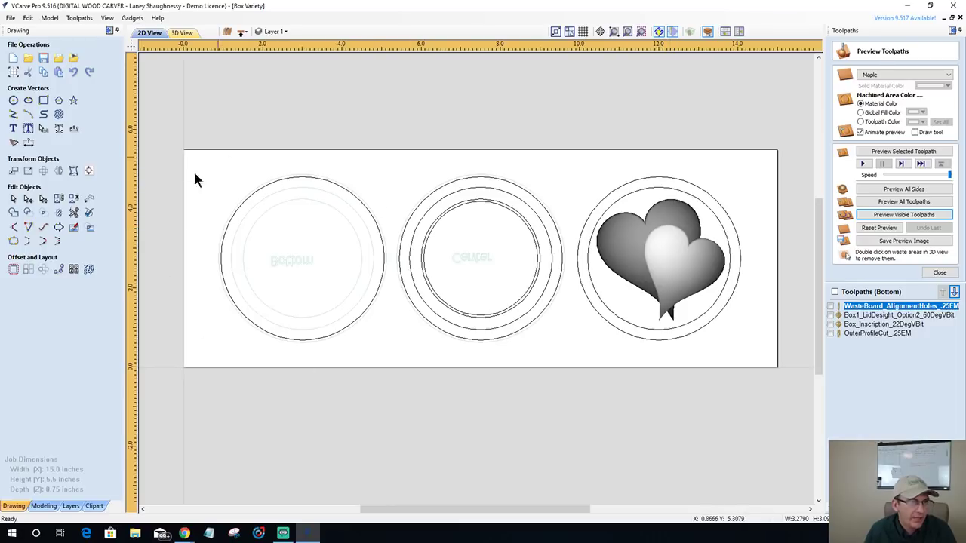
click(249, 199)
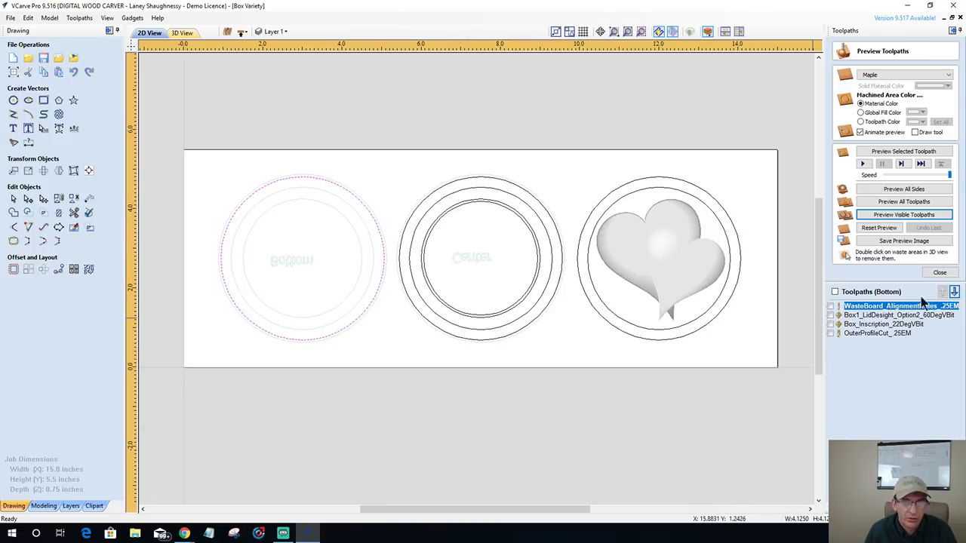
- Select the middle circle's two inner rings, close the toolpath preview, and open Material Setup
scroll(456, 199, up, 2)
click(452, 192)
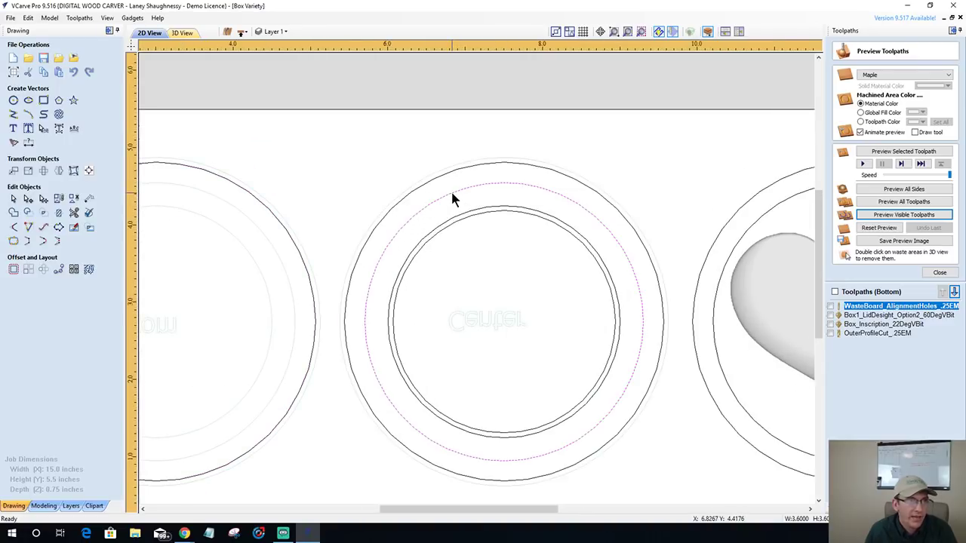
shift+click(457, 219)
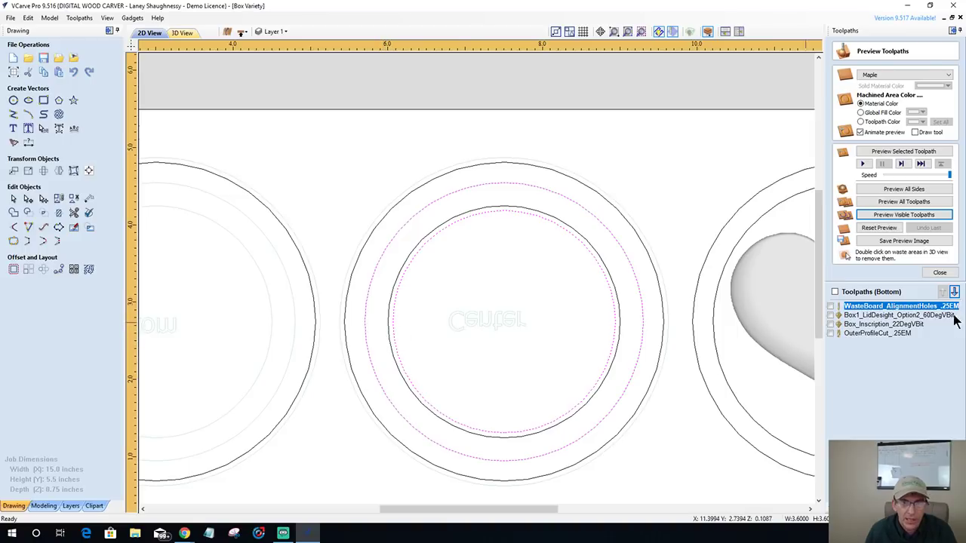
click(943, 275)
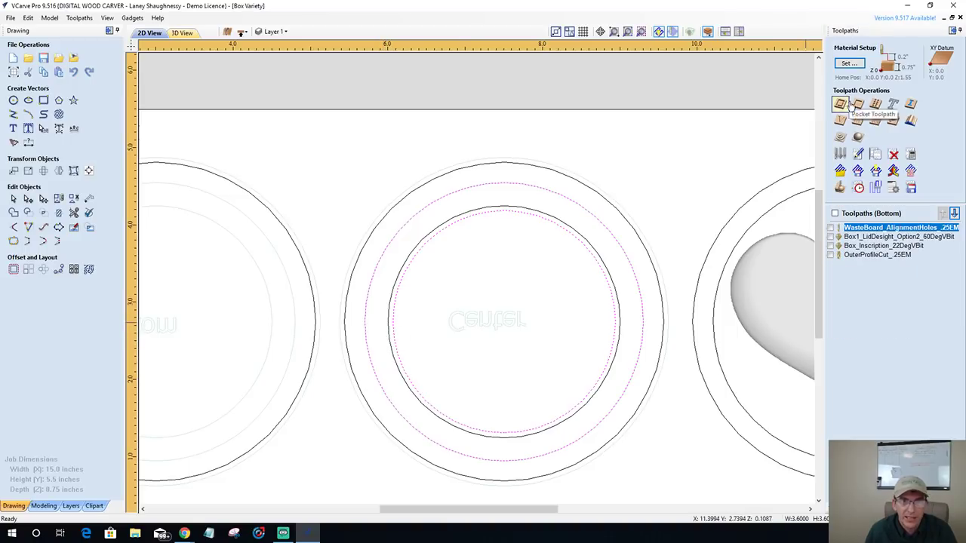
click(858, 105)
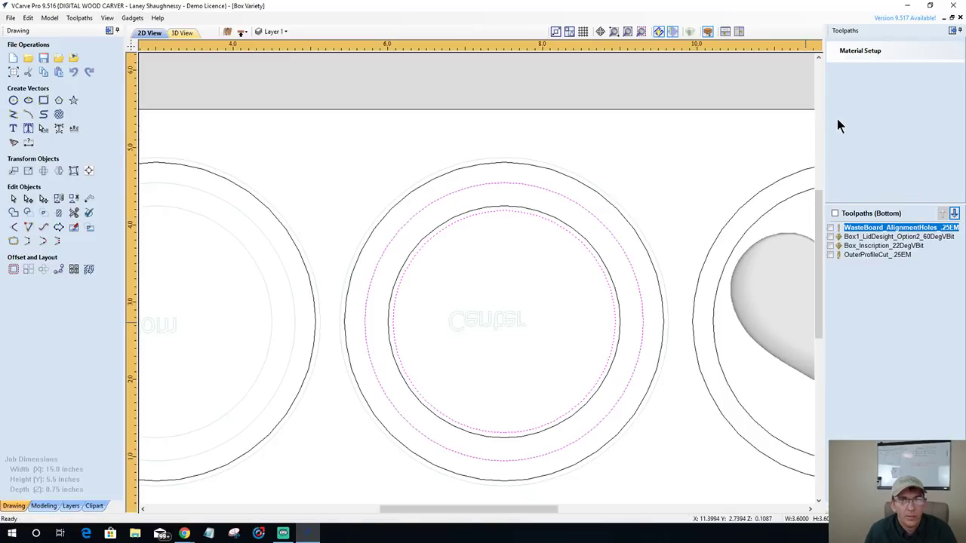
click(885, 227)
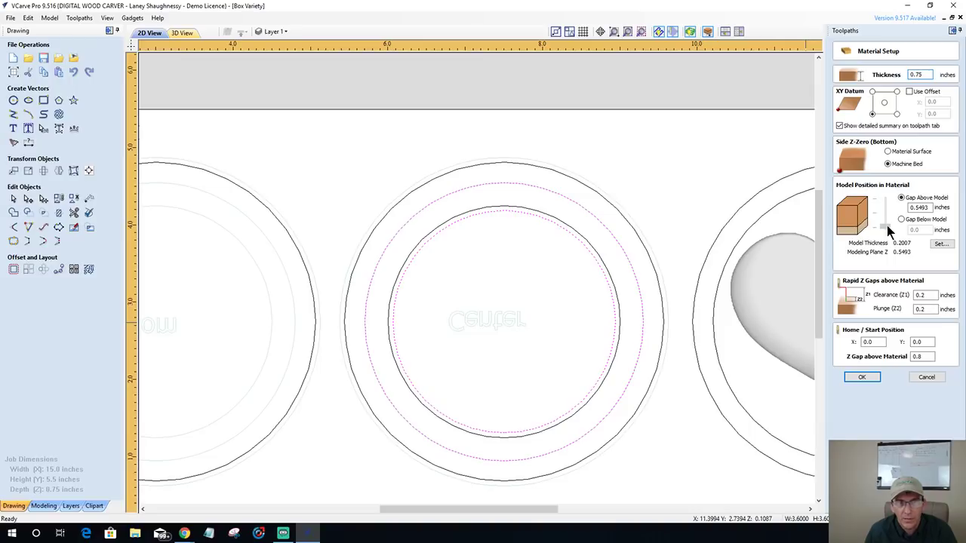
drag(888, 225, 881, 196)
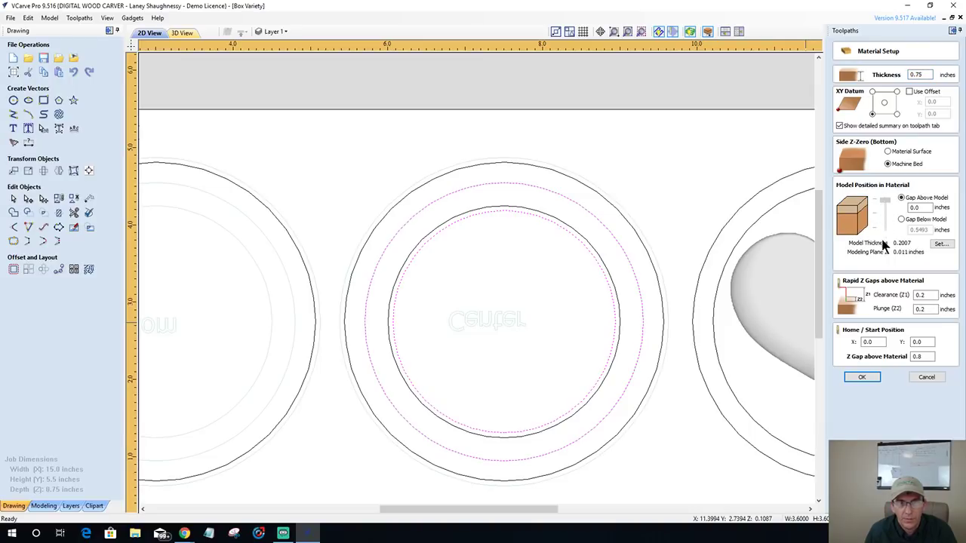
key(End)
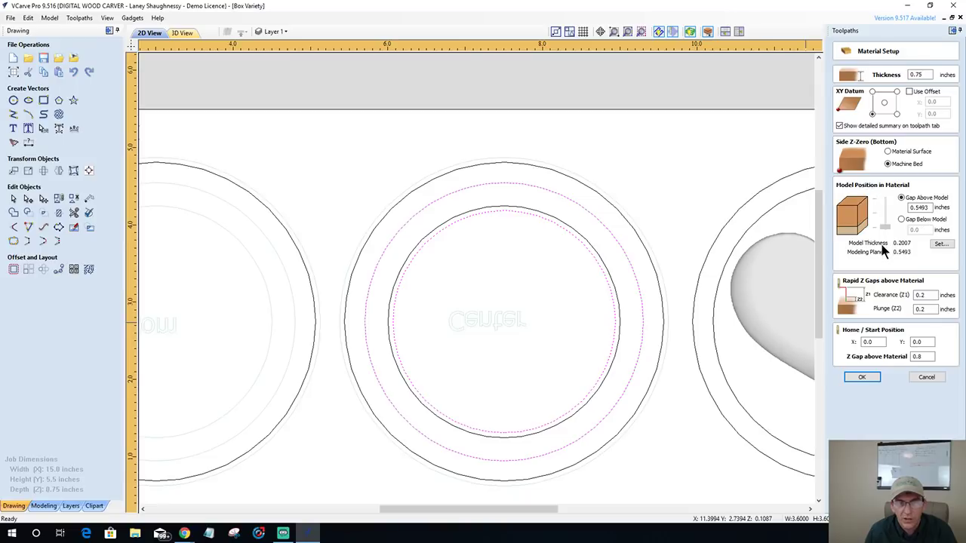
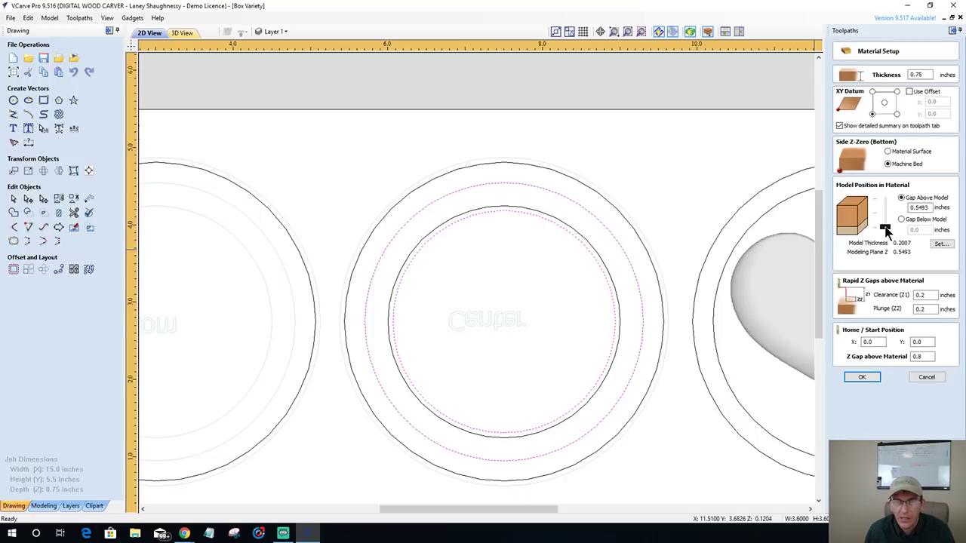
- Change Gap Above Model from 0.5493 to 0.5393 inches and apply the material setup
click(919, 208)
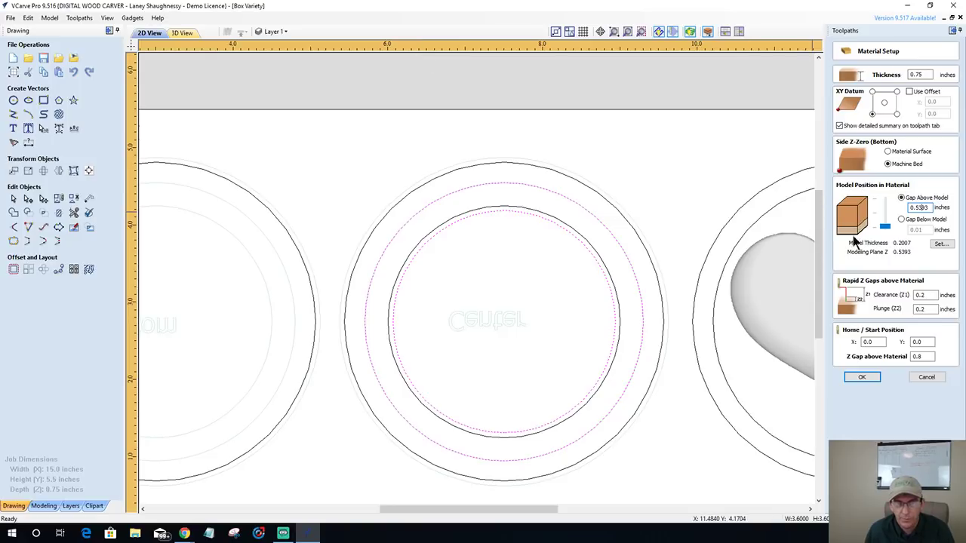
click(864, 375)
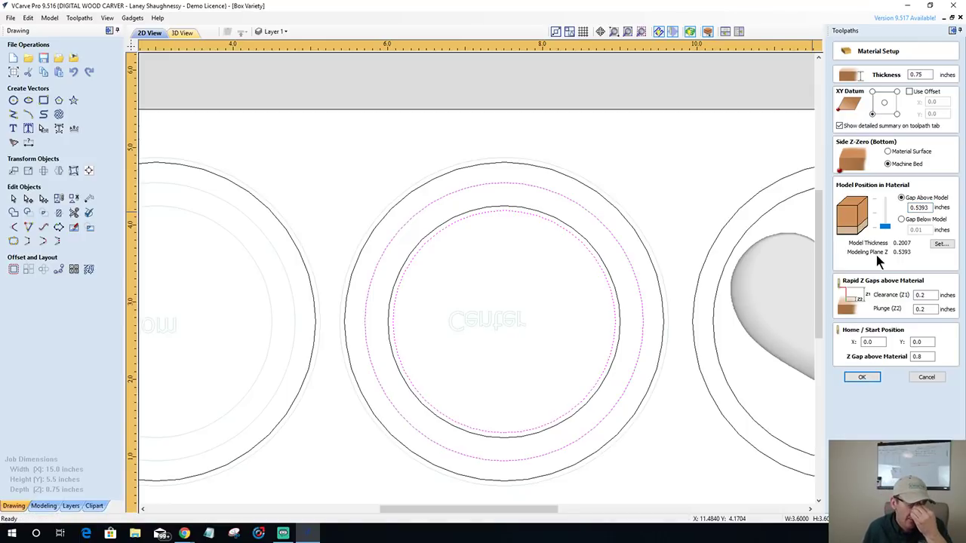
- Confirm the material setup, accept recalculating toolpaths, and give a new pocket 0.27-inch cut depth
click(862, 377)
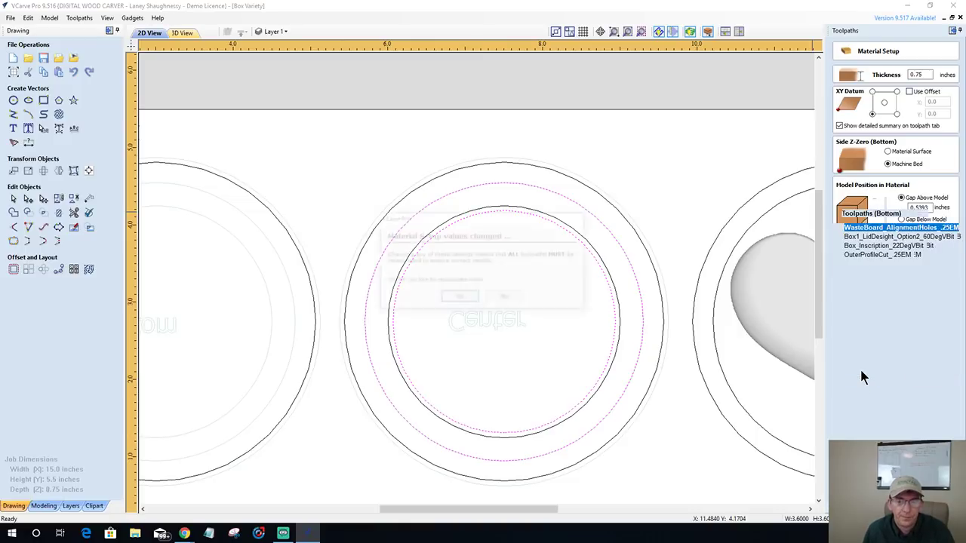
click(504, 298)
click(858, 103)
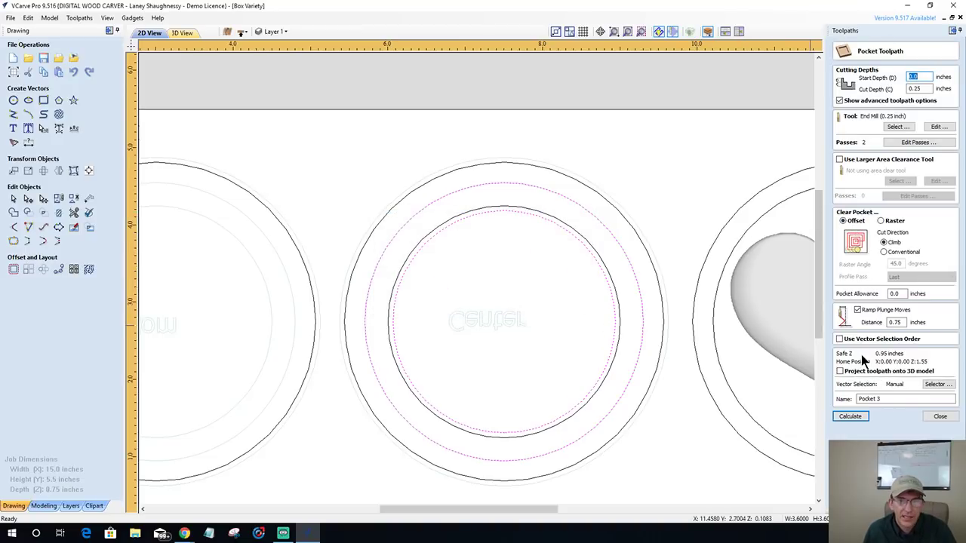
click(915, 89)
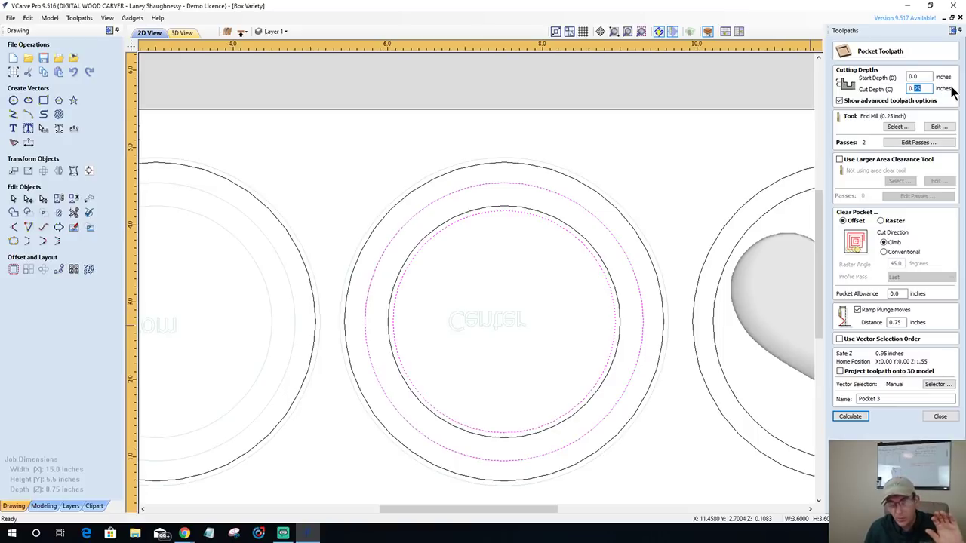
text(0.)
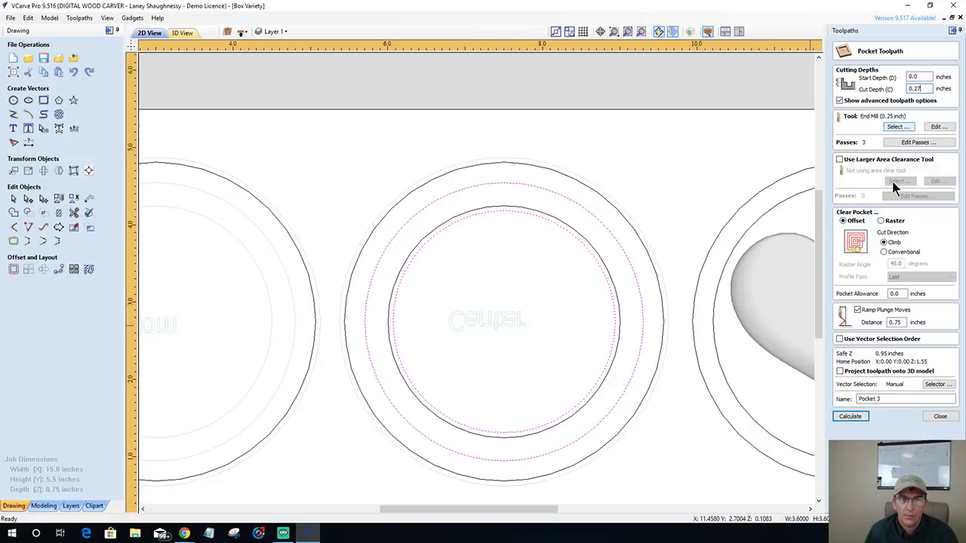
- Name the pocket Side2_RoundBox_CenterPocket_.25EM and calculate it
drag(880, 399, 852, 399)
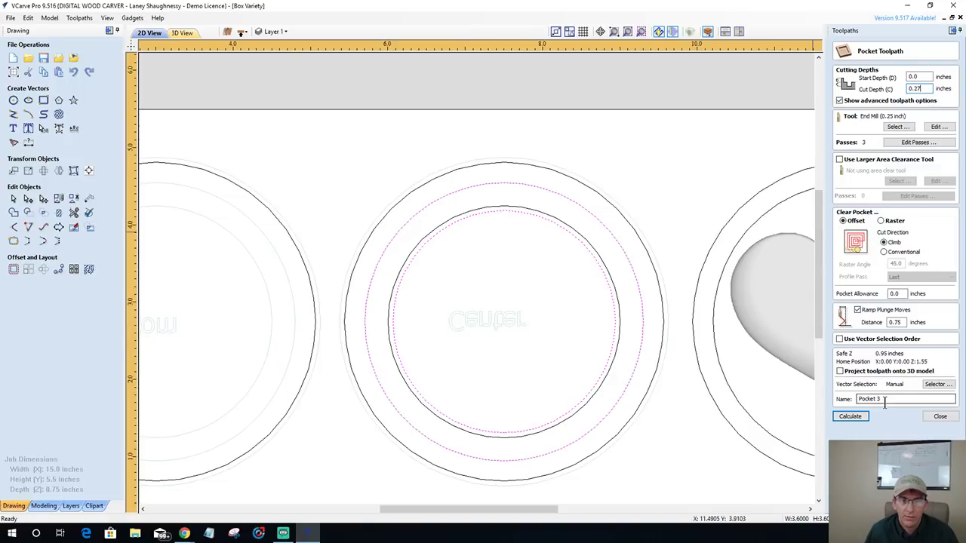
text(Center)
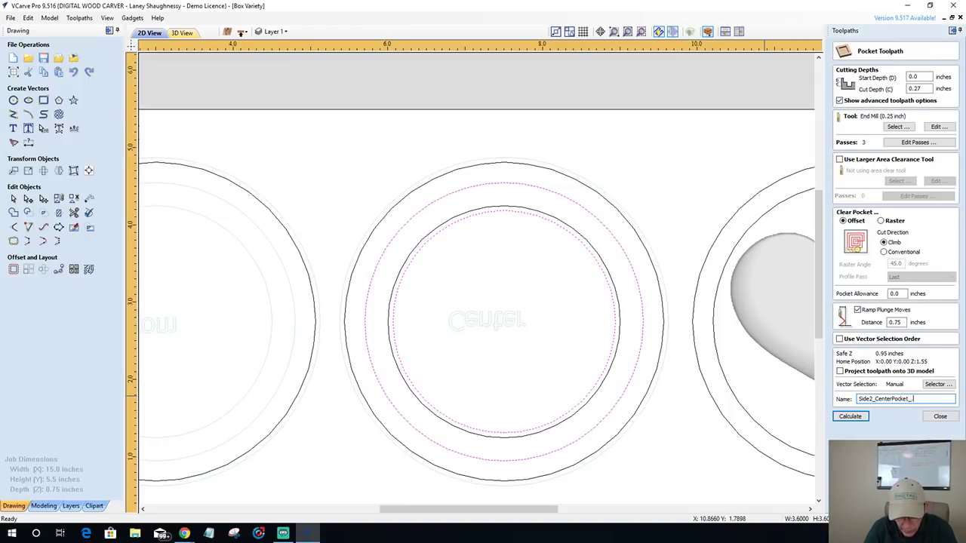
text(M)
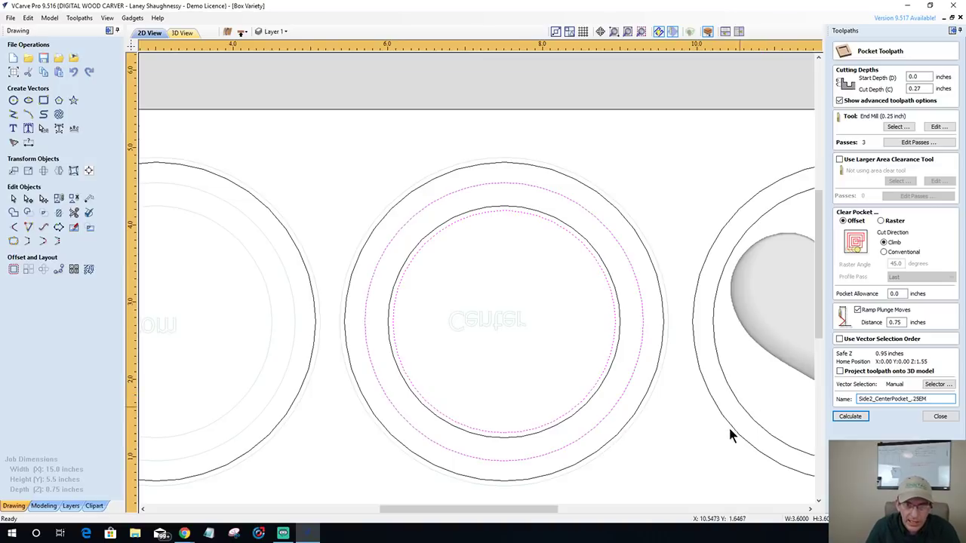
click(876, 398)
text(Round_)
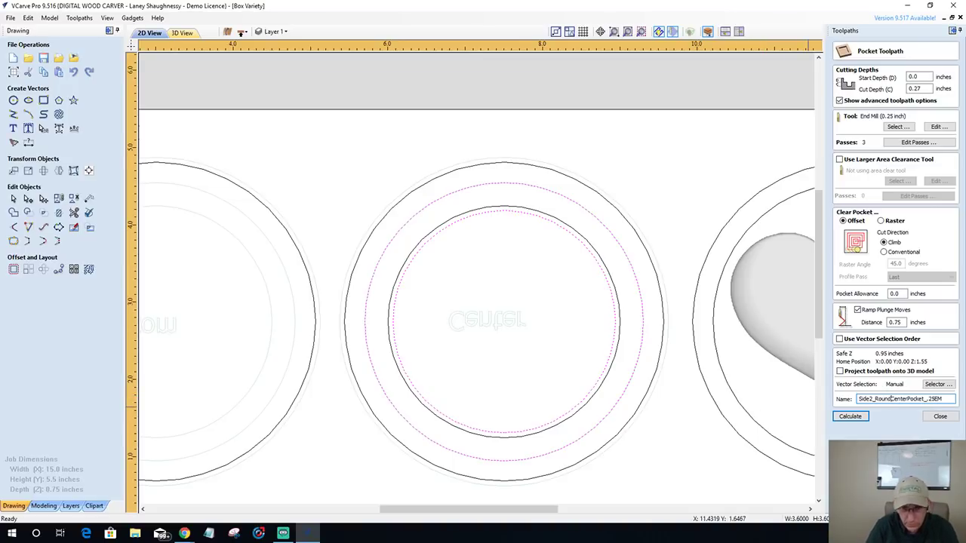
text(ox)
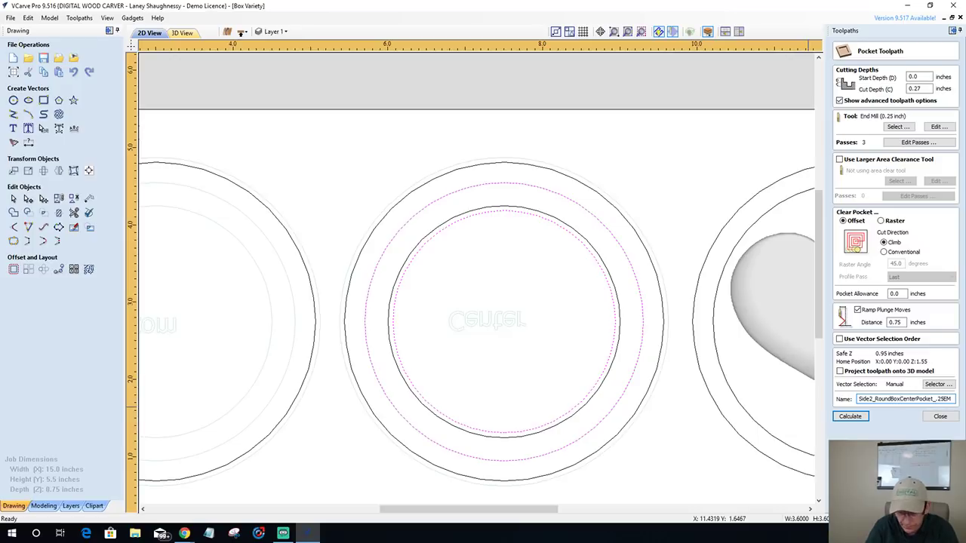
text(_)
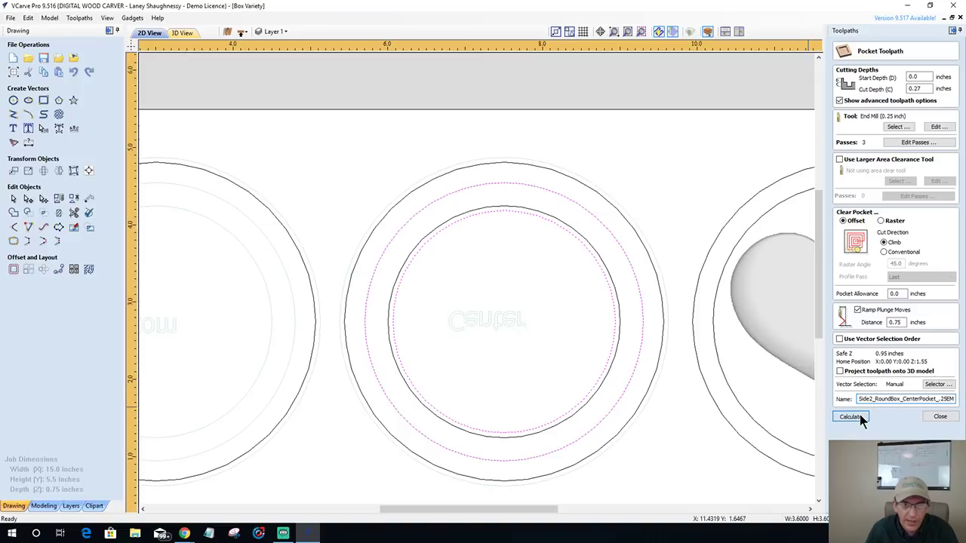
click(860, 416)
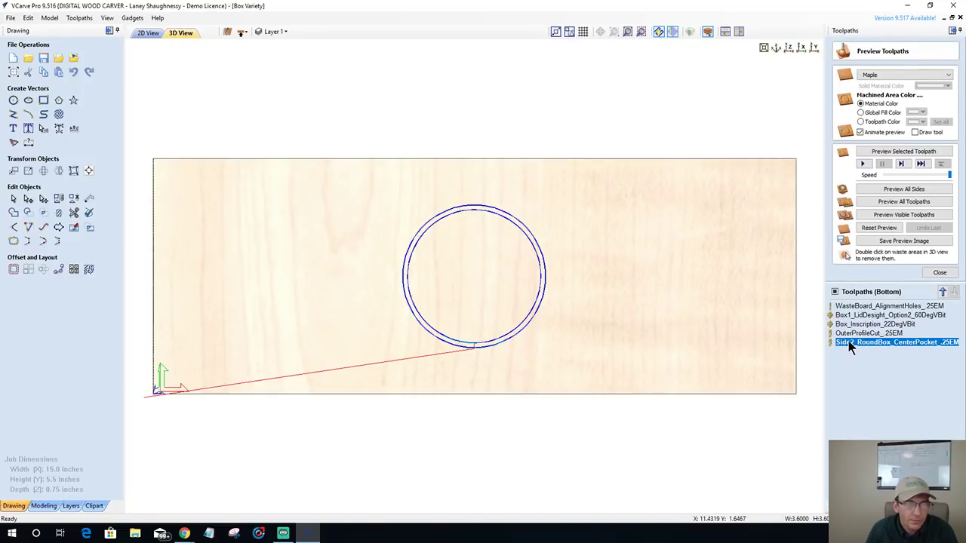
- In the 2D view, hide the center pocket toolpath and zoom in on the selected inner ring vector
click(148, 34)
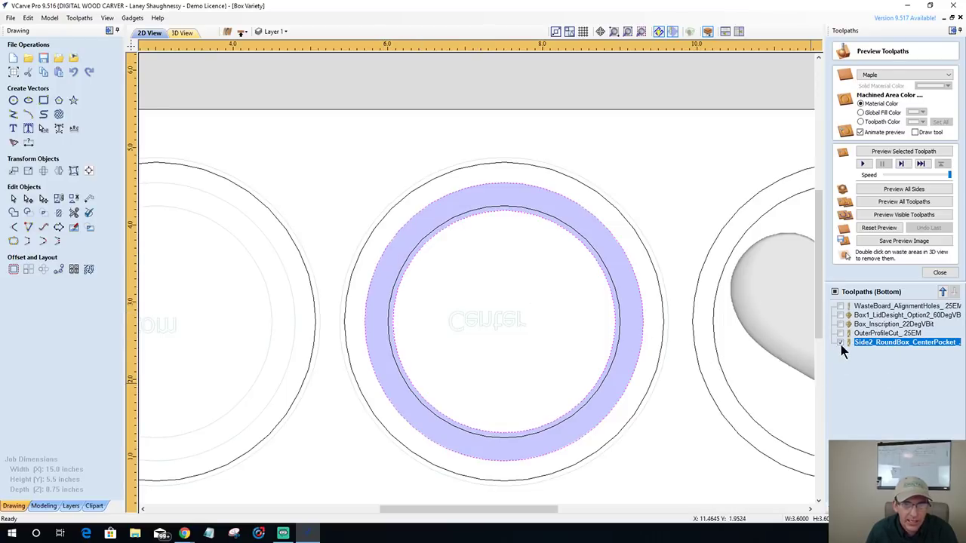
click(841, 343)
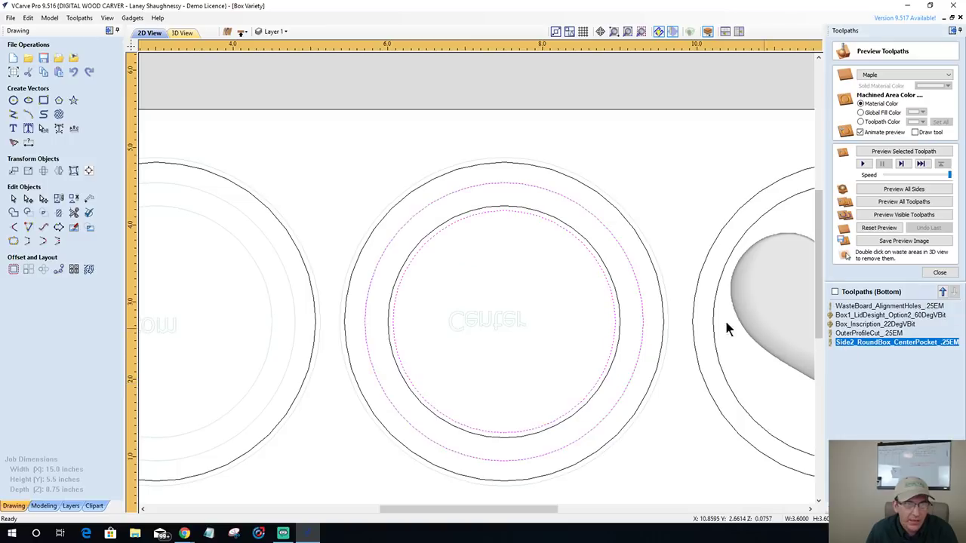
click(617, 310)
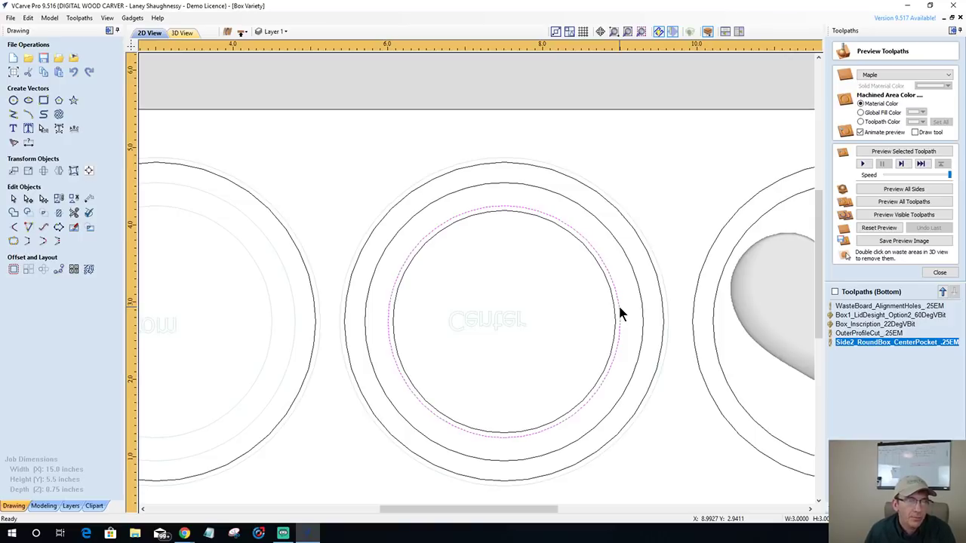
scroll(618, 303, up, 5)
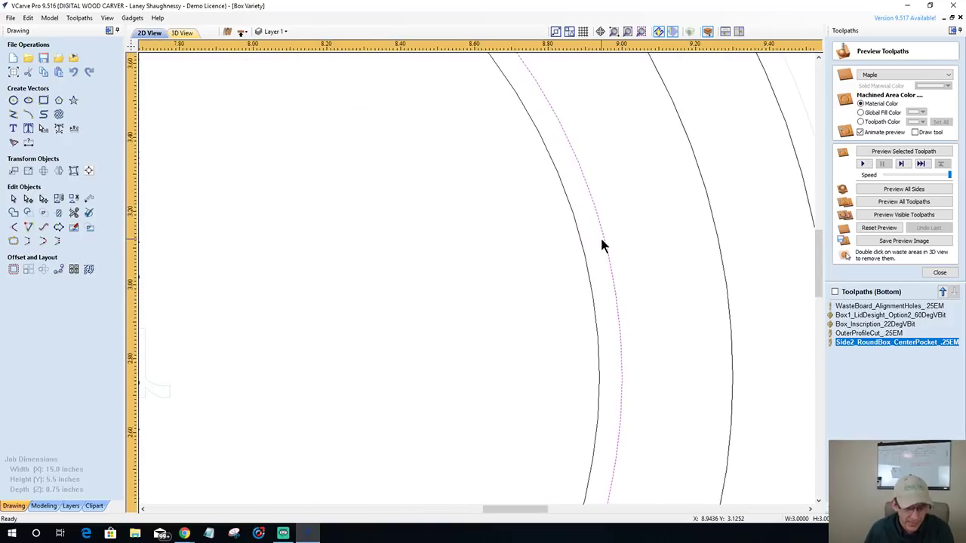
scroll(609, 258, up, 2)
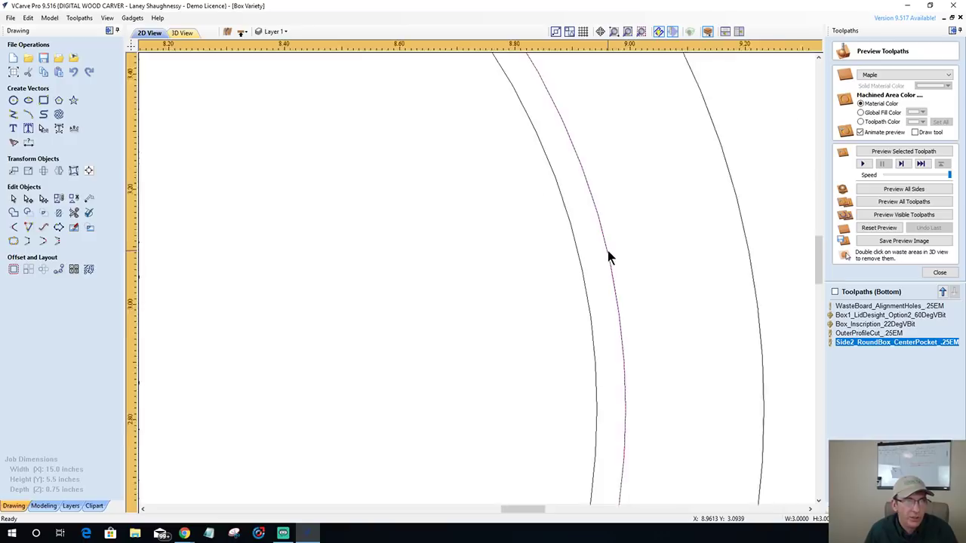
scroll(608, 250, up, 3)
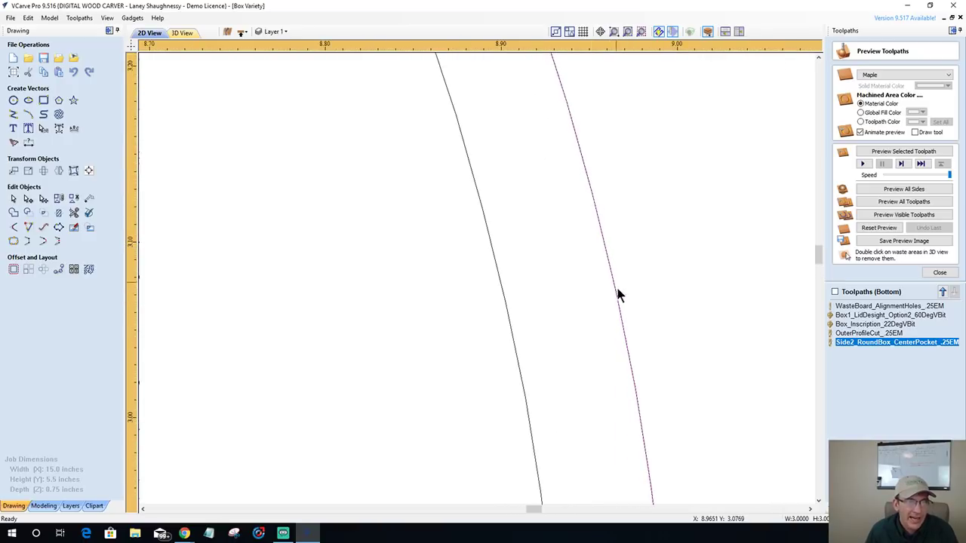
scroll(629, 374, down, 3)
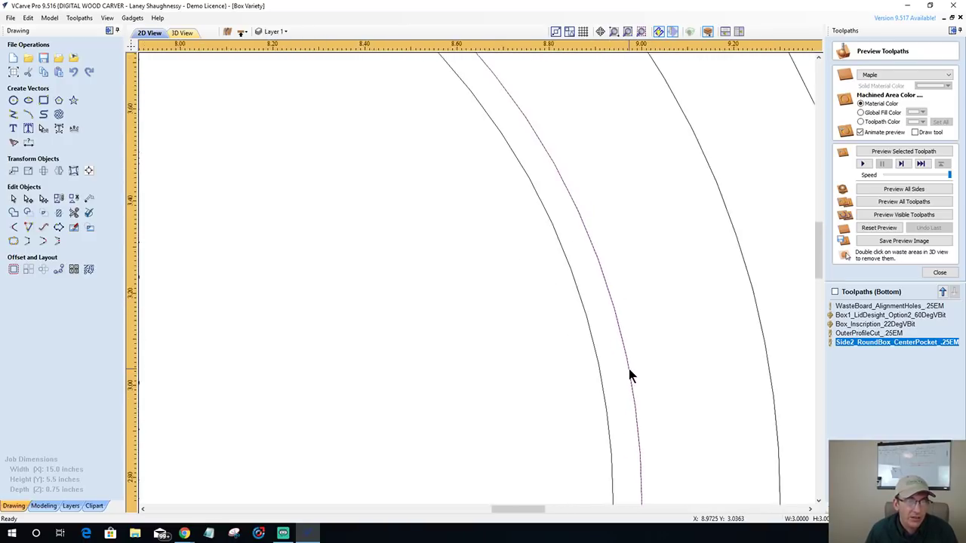
scroll(630, 374, down, 3)
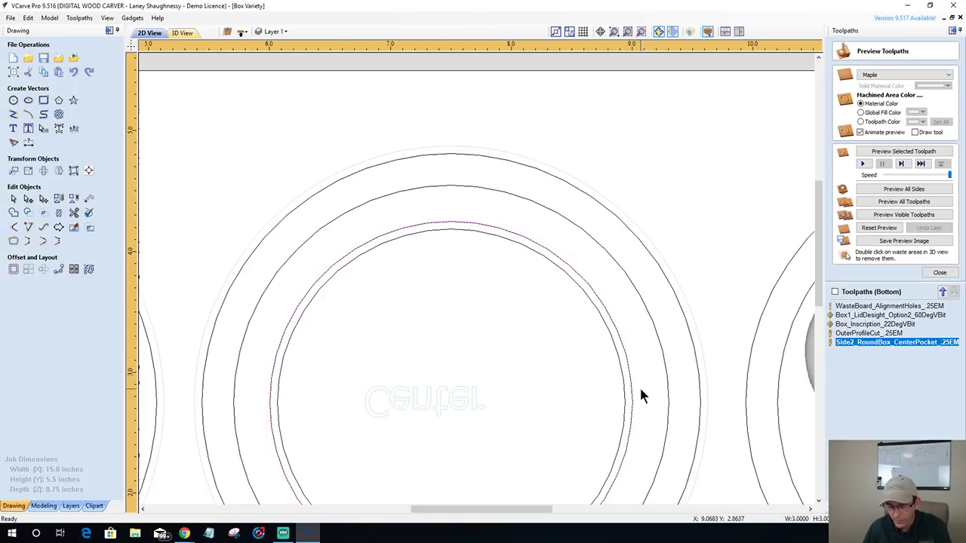
scroll(623, 358, up, 2)
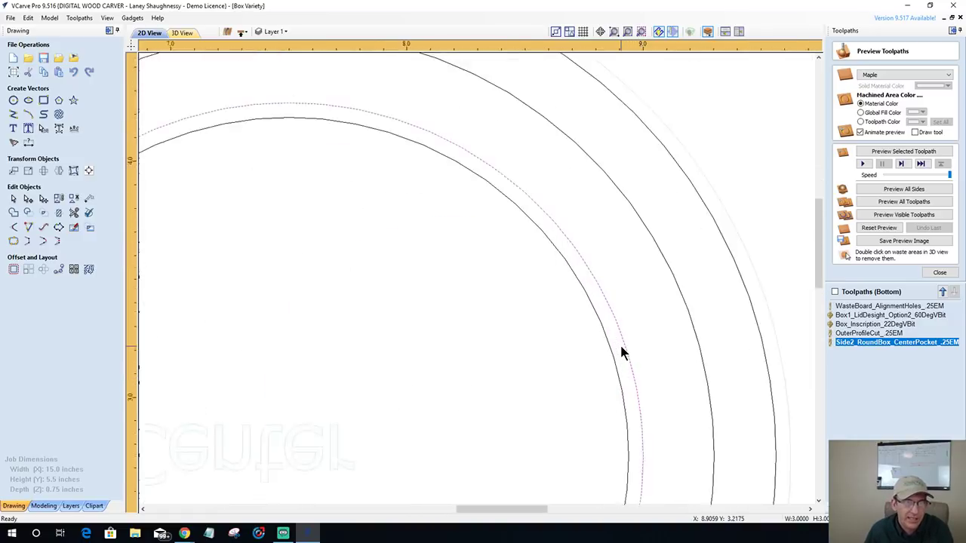
scroll(620, 343, up, 2)
scroll(643, 383, down, 2)
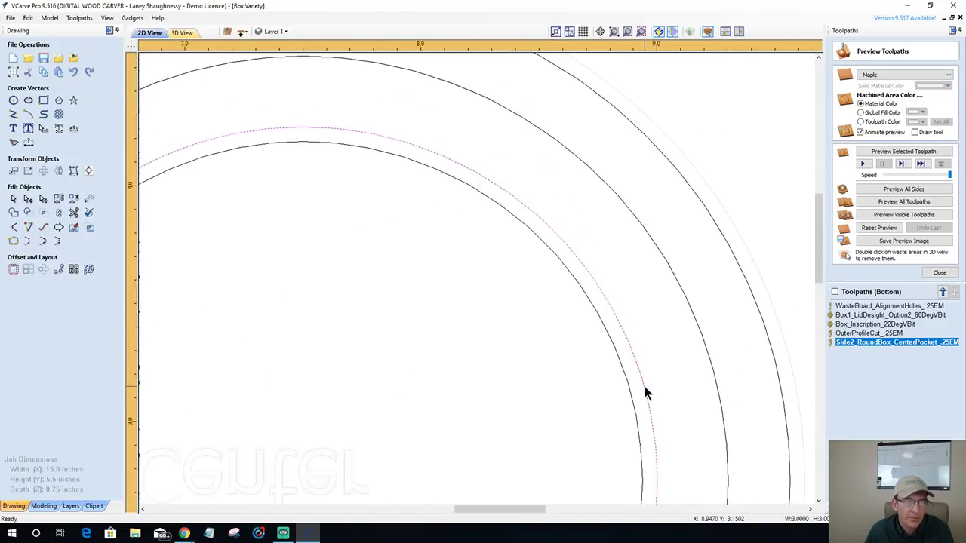
scroll(646, 390, down, 3)
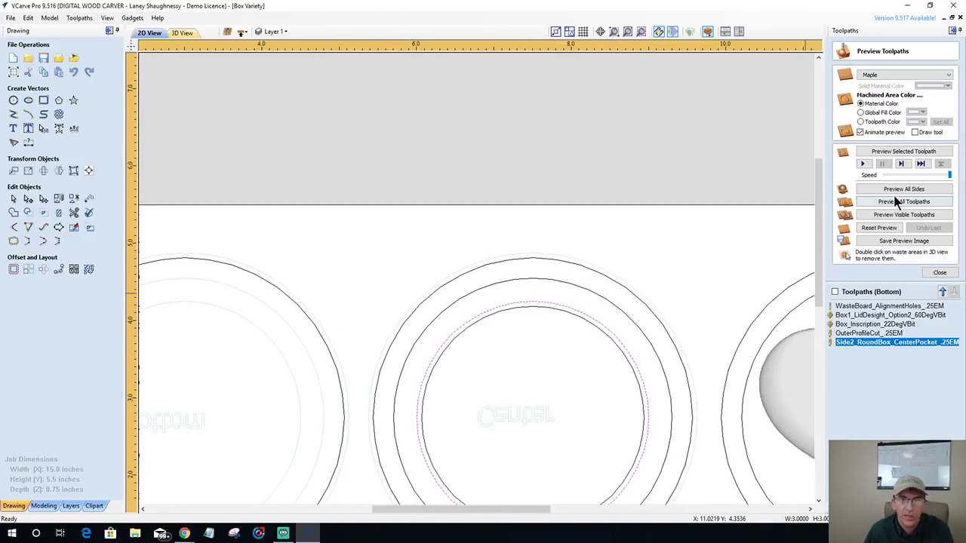
- Start a 0.375-inch-deep profile toolpath cutting inside the Center part's inner circle
click(938, 273)
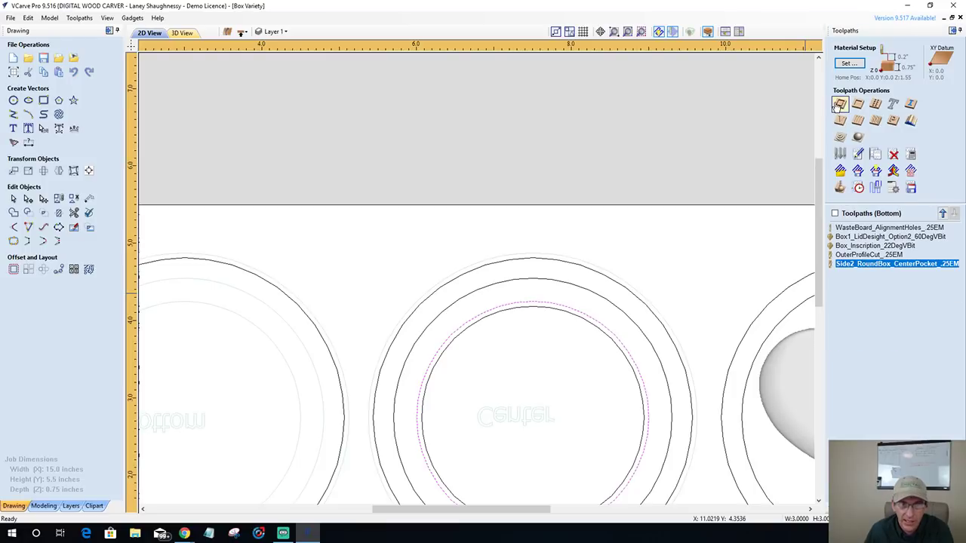
click(840, 105)
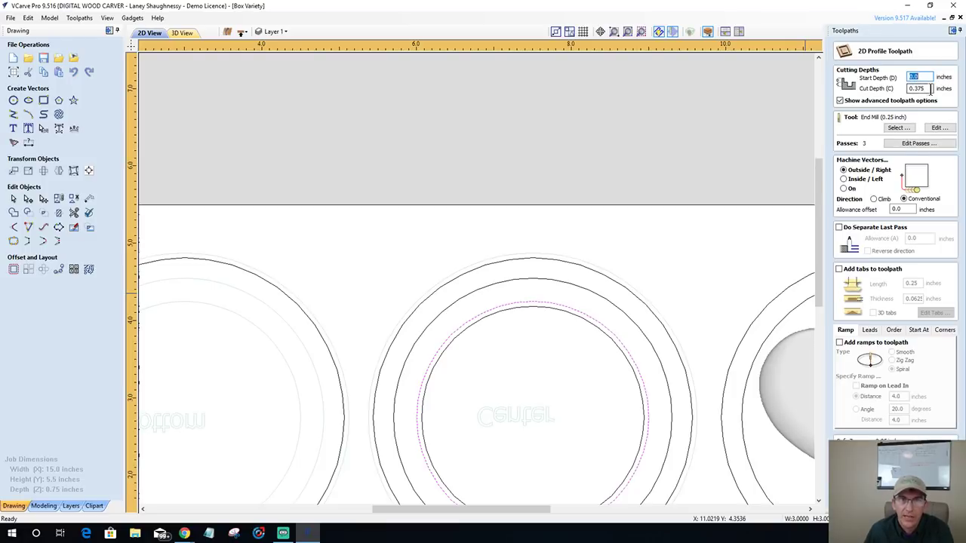
click(844, 180)
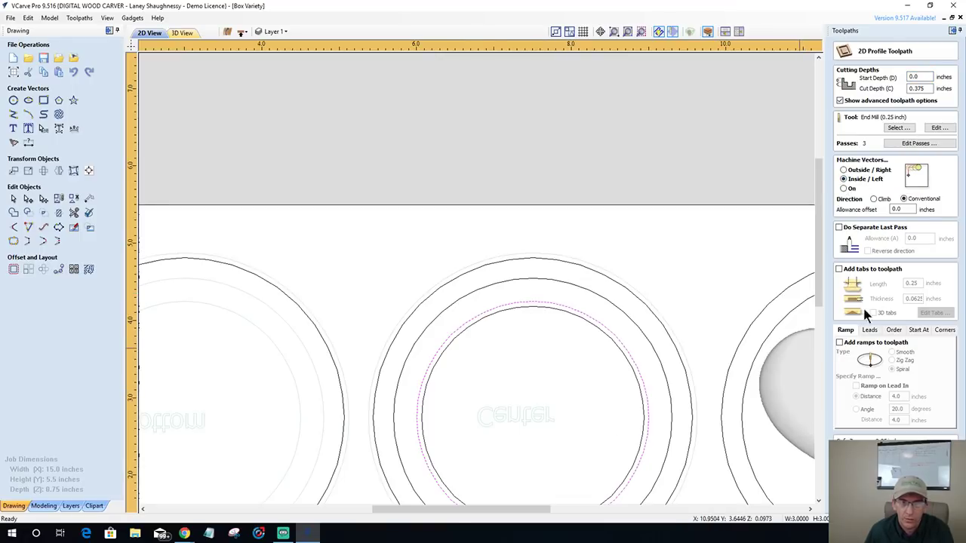
- Add 0.25-inch-long, 0.0625-inch-thick holding tabs and reselect the Center inner circle
click(838, 268)
click(934, 312)
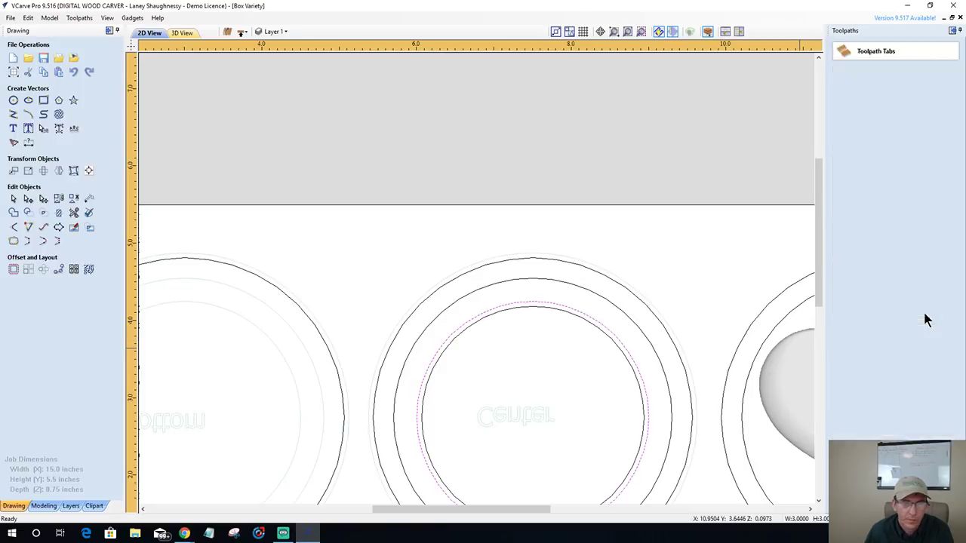
scroll(765, 349, down, 4)
scroll(710, 377, up, 3)
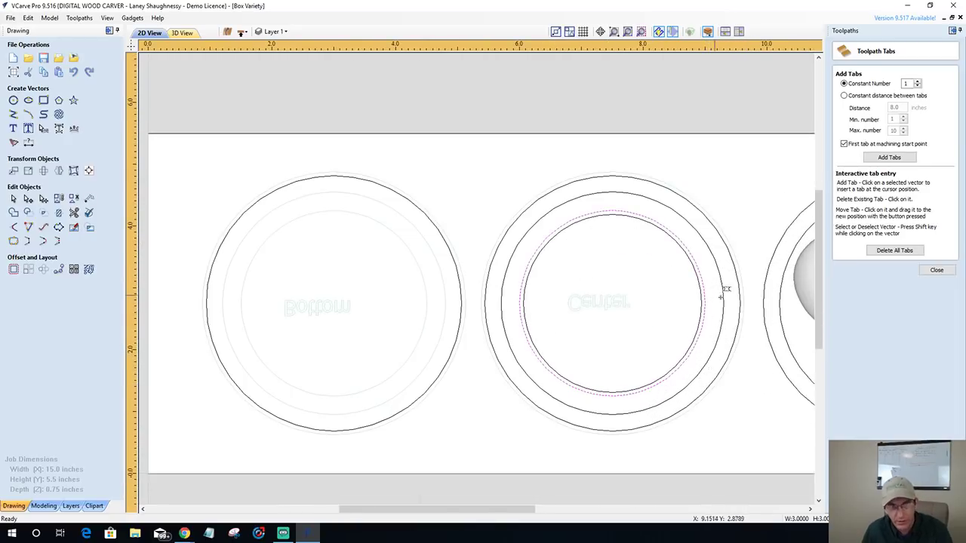
click(942, 271)
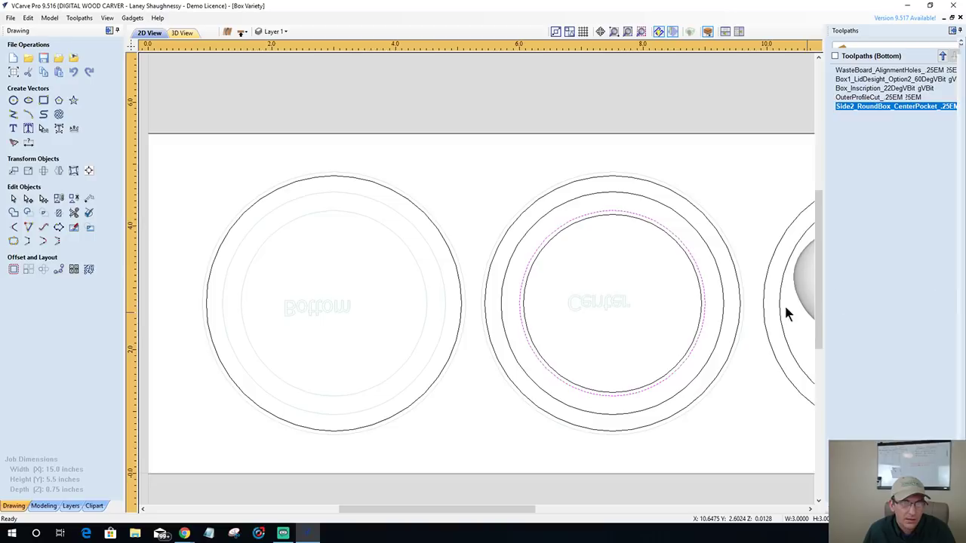
click(714, 320)
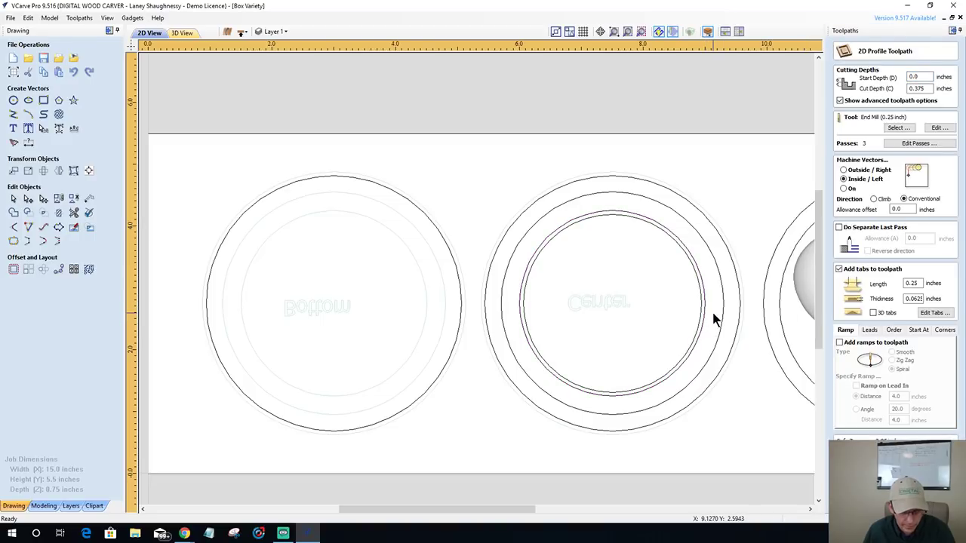
click(703, 315)
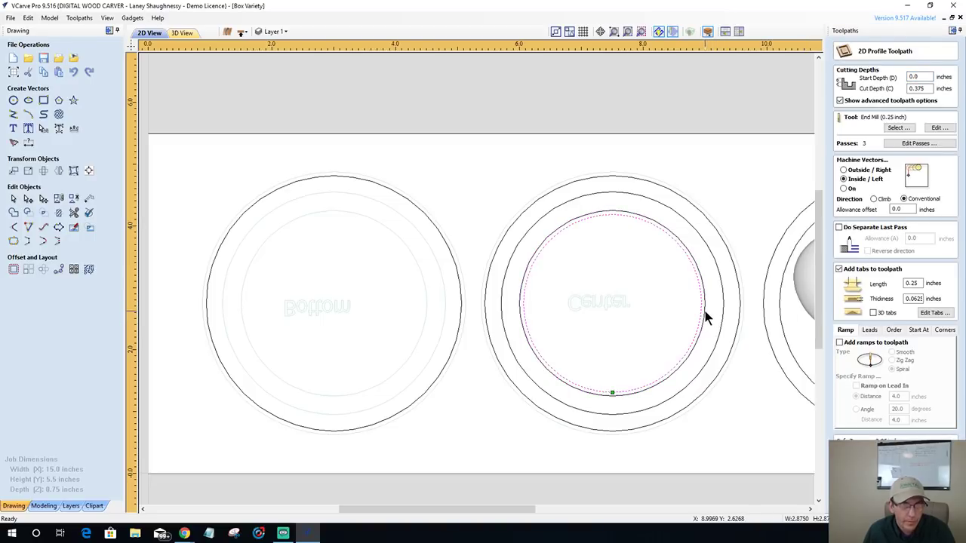
scroll(706, 317, up, 3)
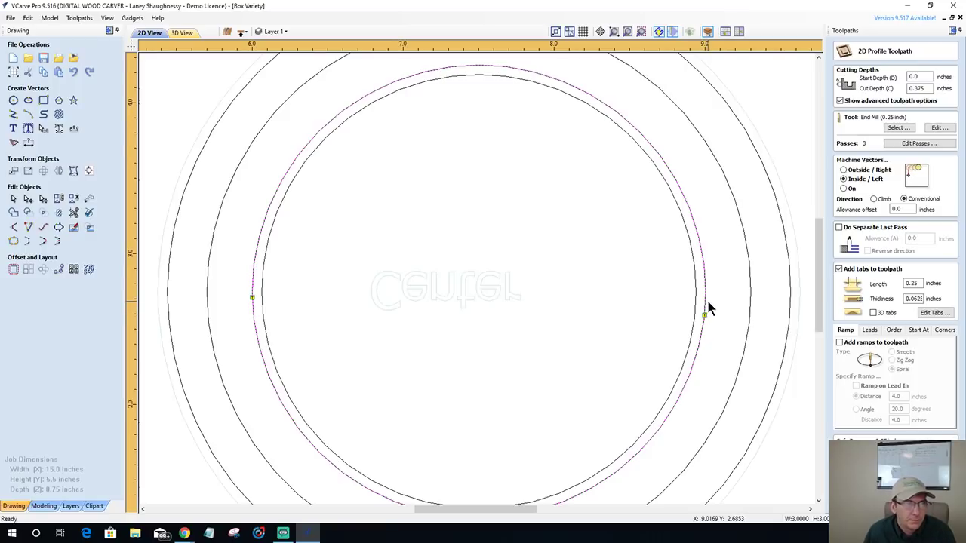
scroll(707, 306, down, 3)
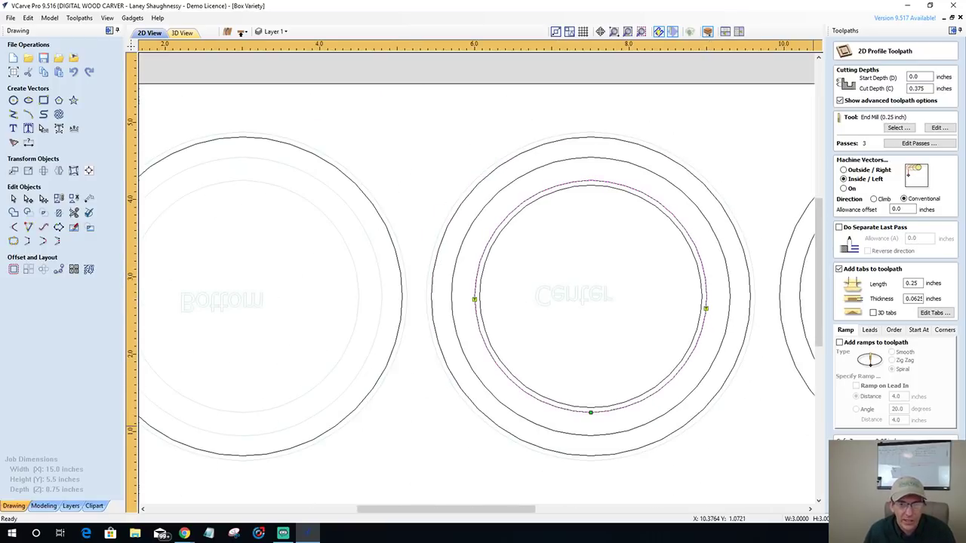
scroll(804, 303, down, 1)
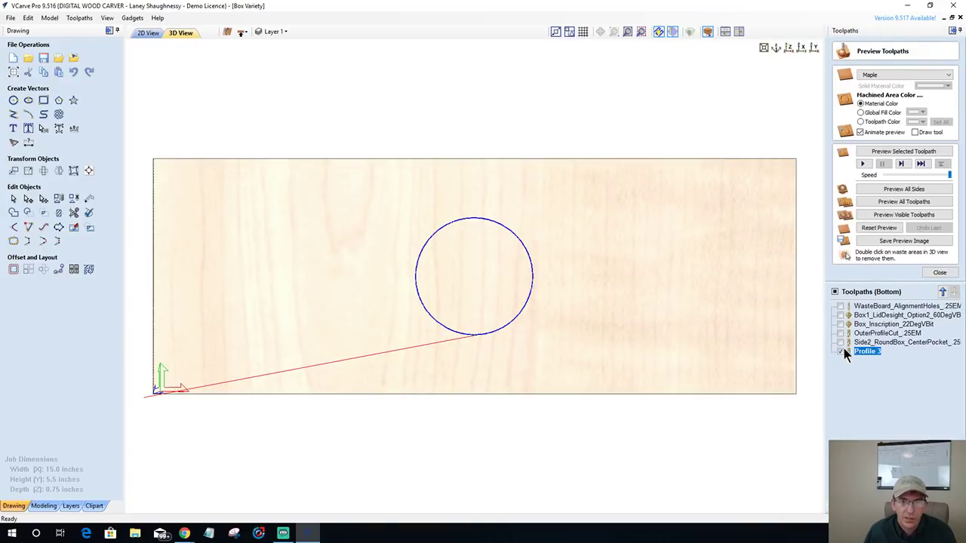
- Rename Profile 3 to Side2_RoundBox_CenterCut_.25EM
right_click(868, 353)
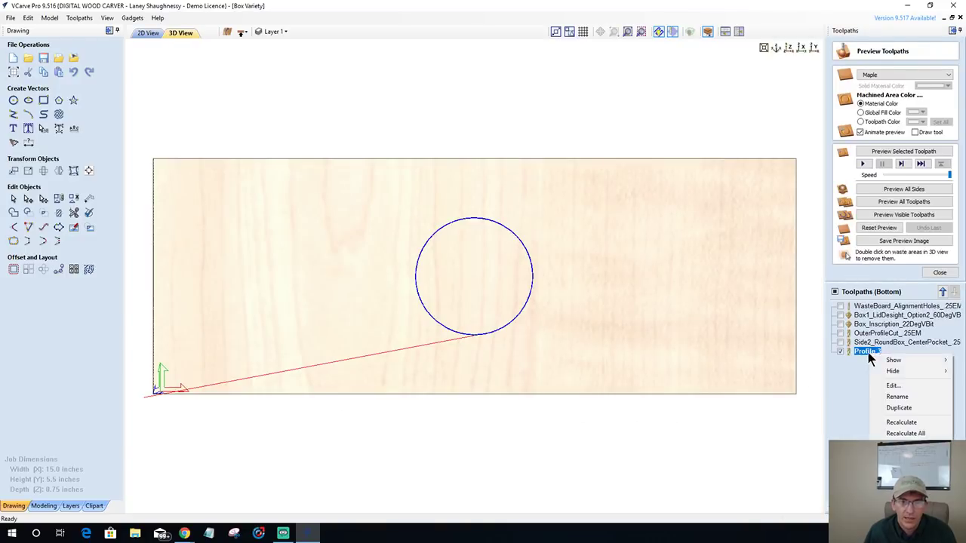
click(886, 398)
text(Sid)
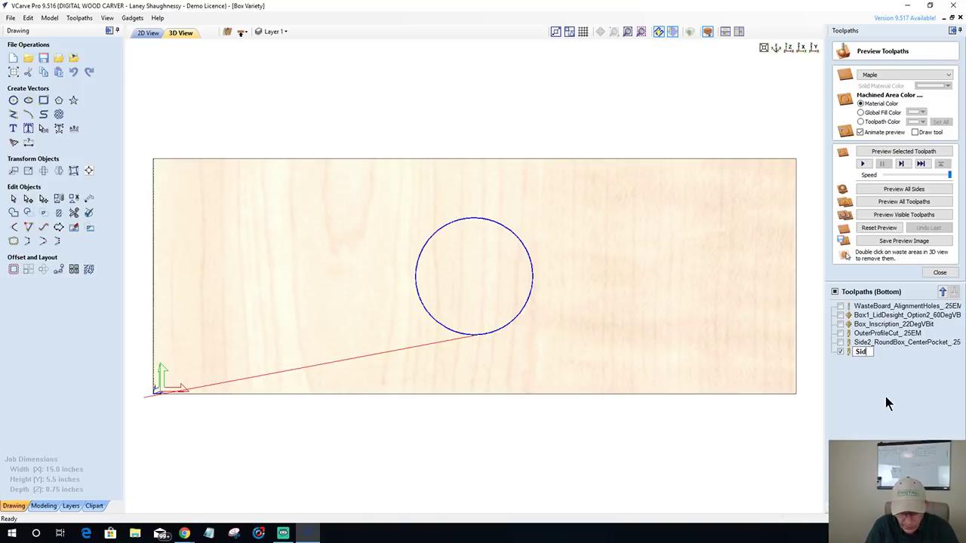
text(e2_)
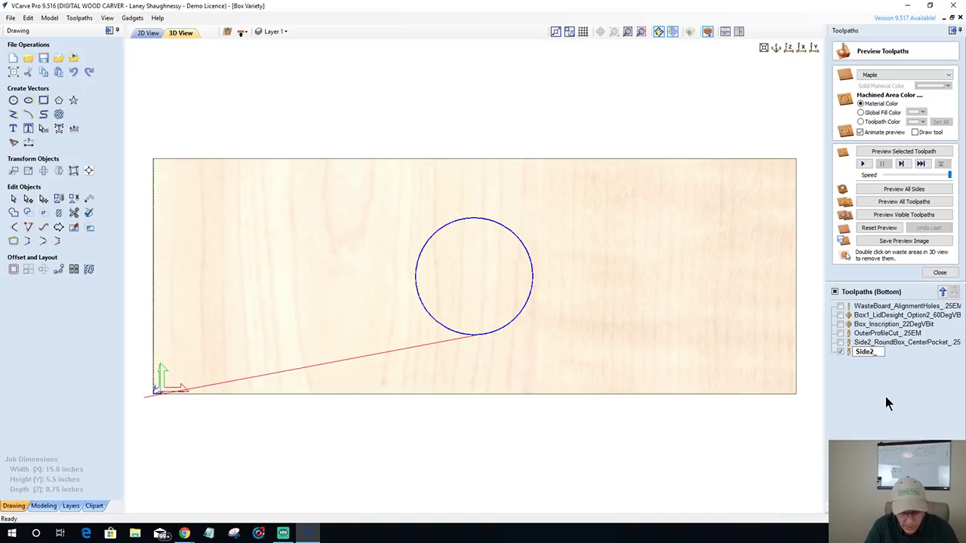
text(Center)
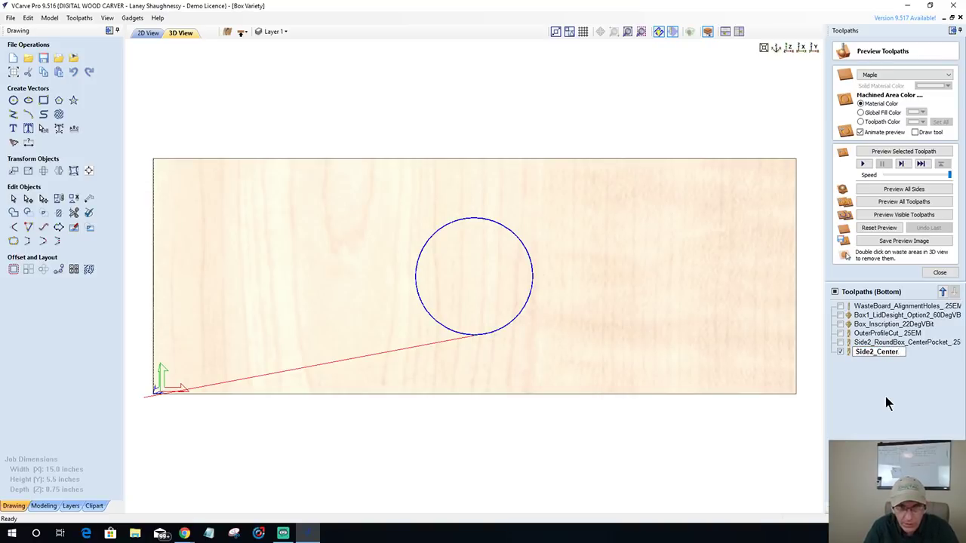
key(BackSpace)
key(BackSpace)
key(BackSpace)
key(BackSpace)
key(BackSpace)
key(BackSpace)
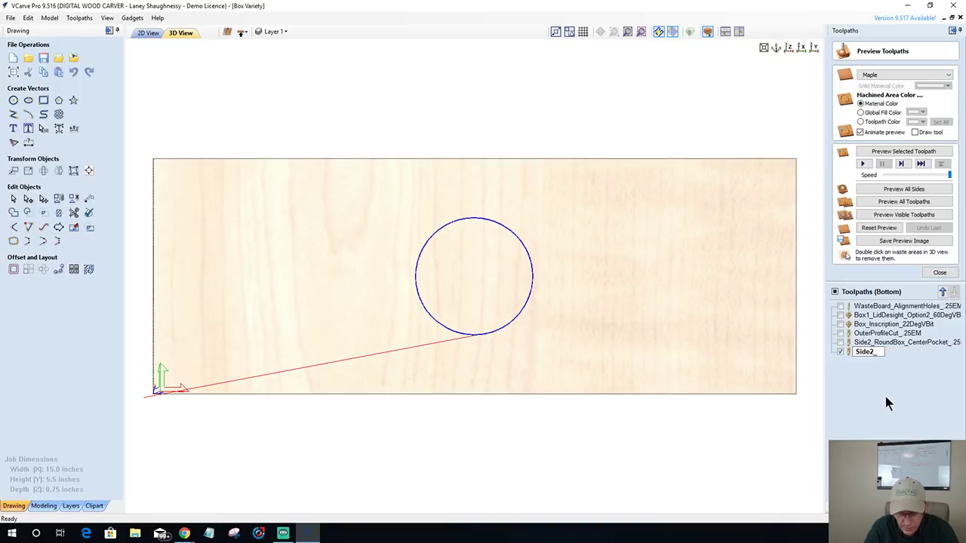
text(RoundBox_)
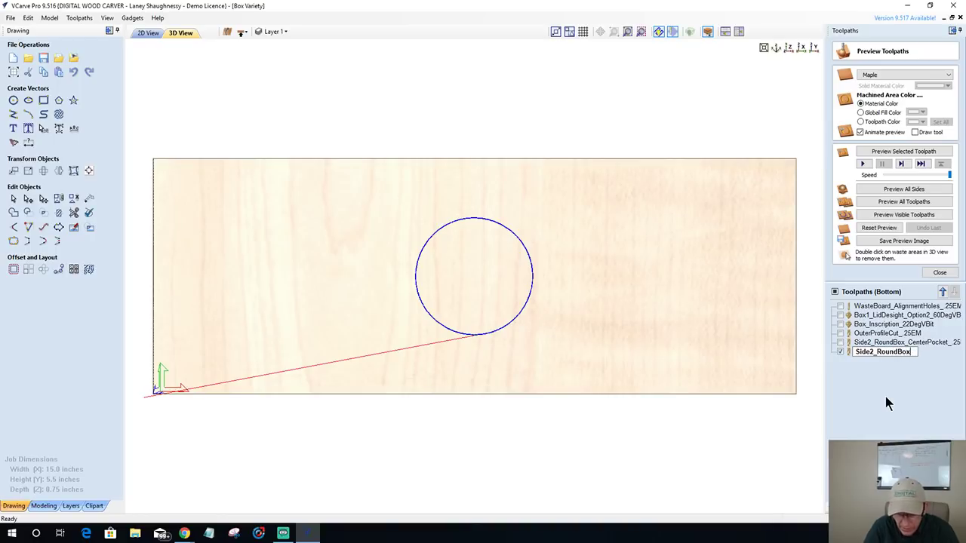
text(Center)
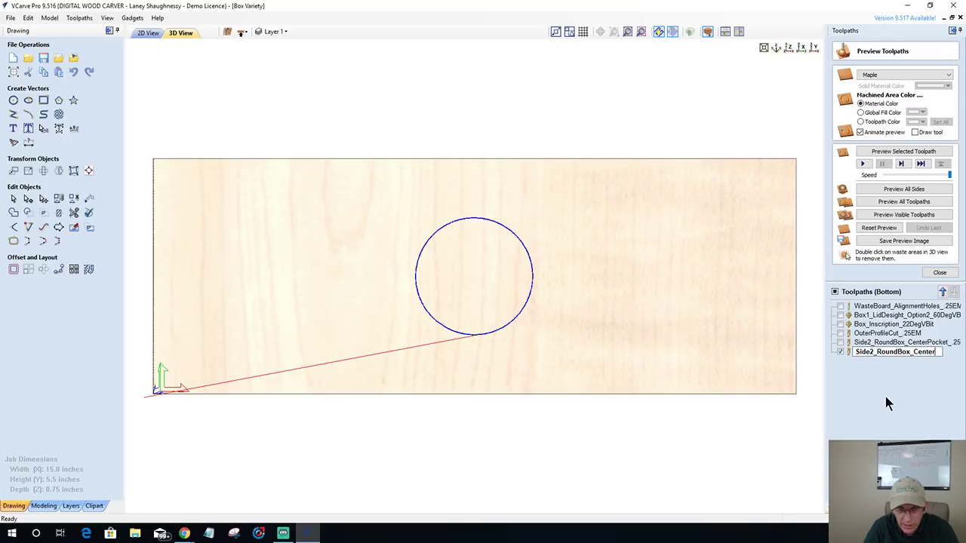
text(Cut_)
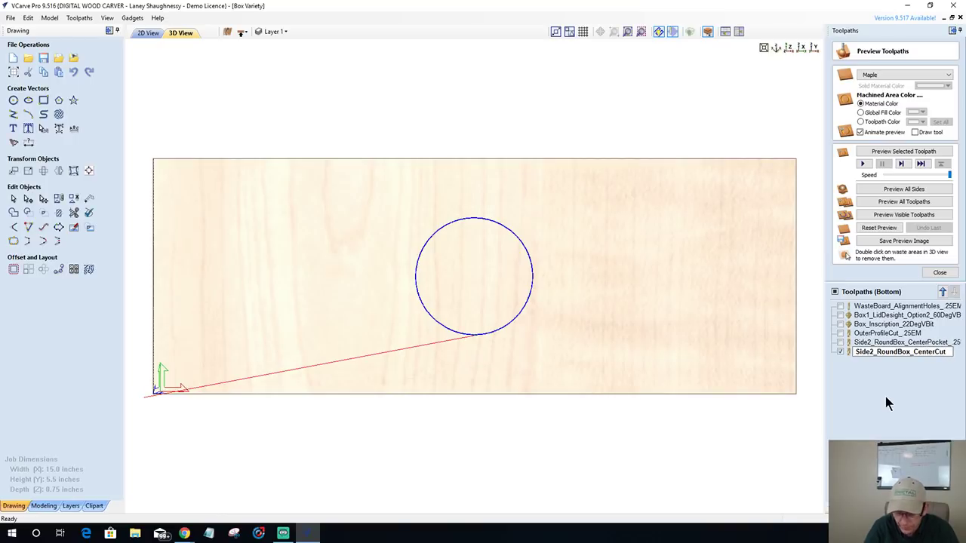
text(.25EM)
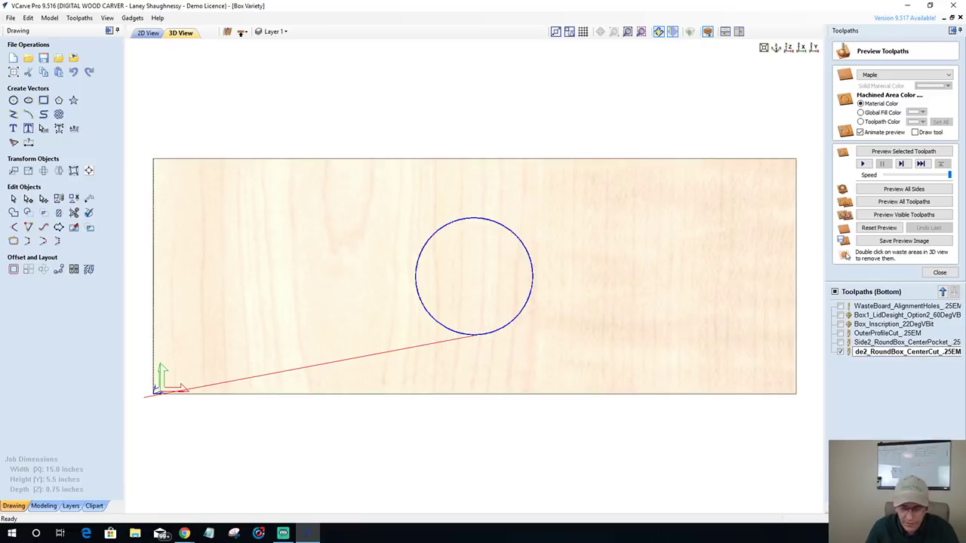
key(Return)
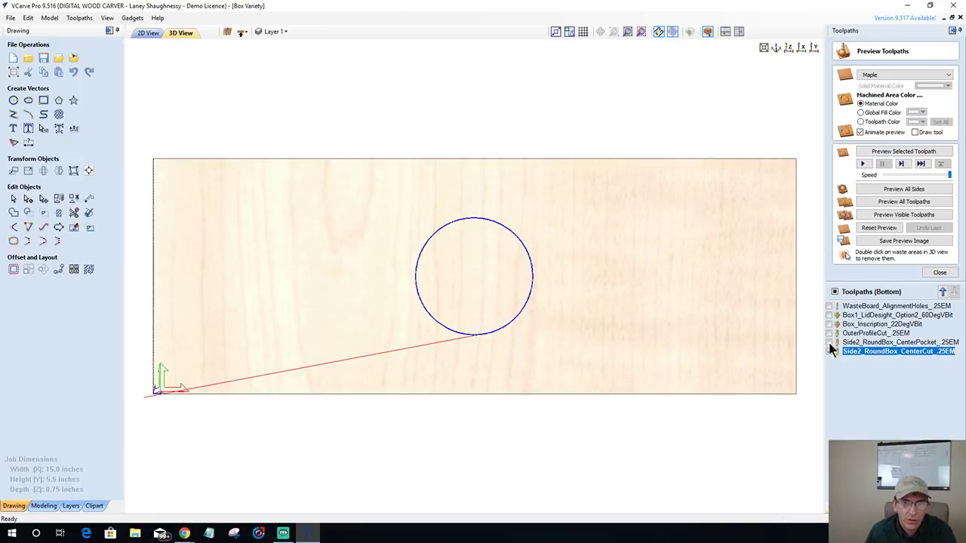
- Preview both Side2 toolpaths cutting into maple and orbit to inspect the ring from above and below
click(828, 344)
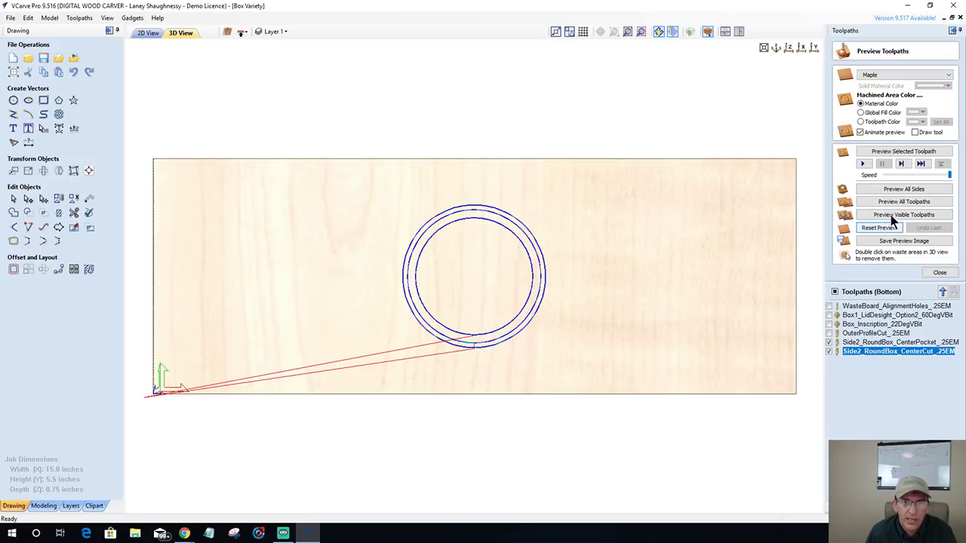
click(893, 216)
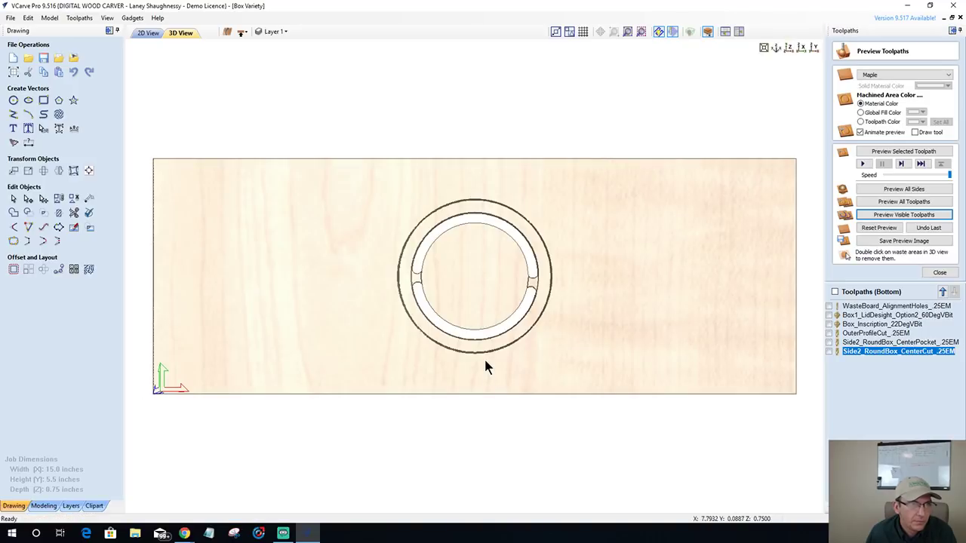
drag(484, 357, 490, 295)
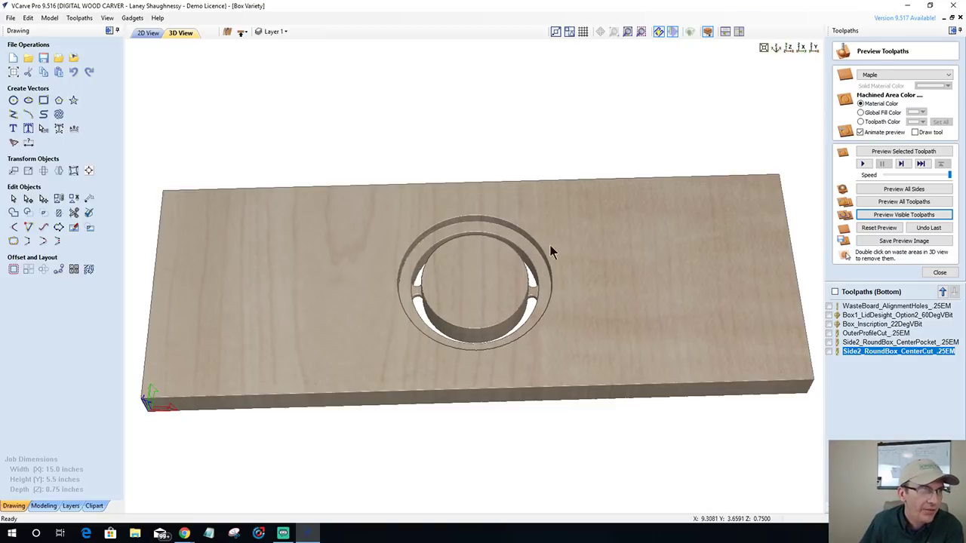
drag(366, 291, 357, 148)
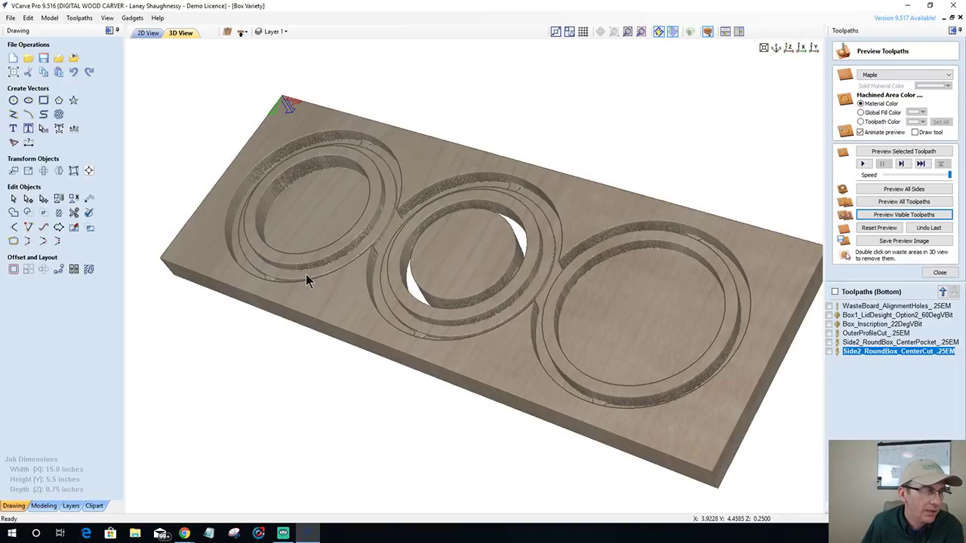
drag(373, 336, 430, 38)
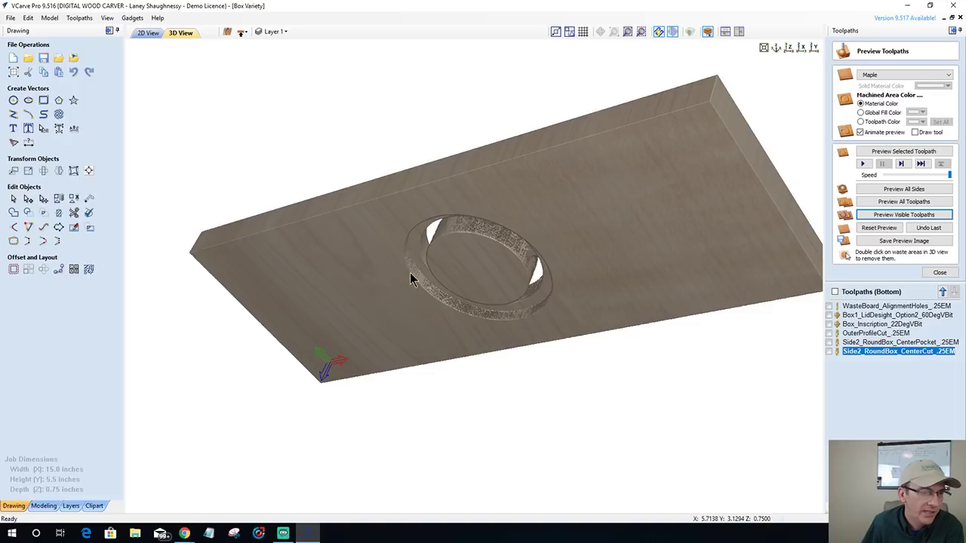
drag(424, 251, 498, 442)
drag(317, 129, 301, 260)
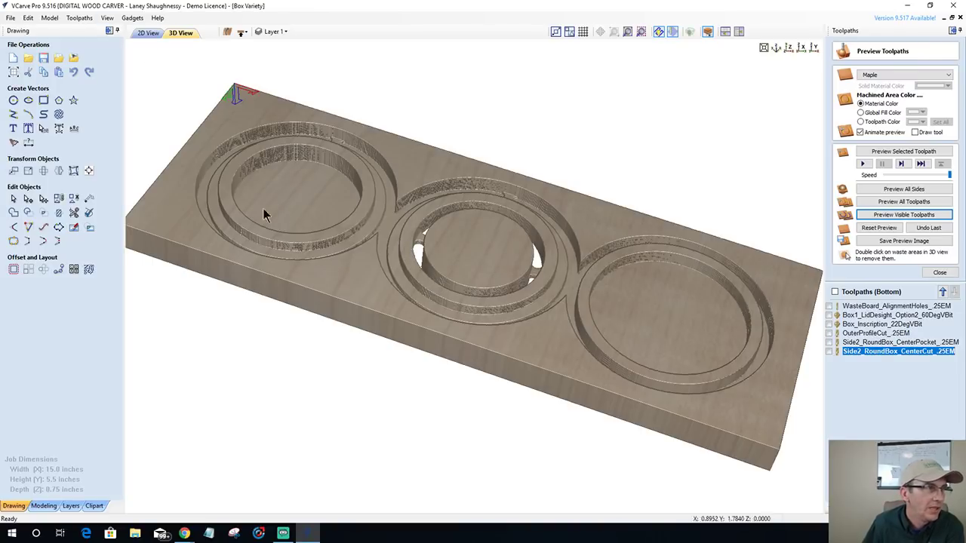
drag(361, 314, 633, 215)
drag(396, 374, 578, 340)
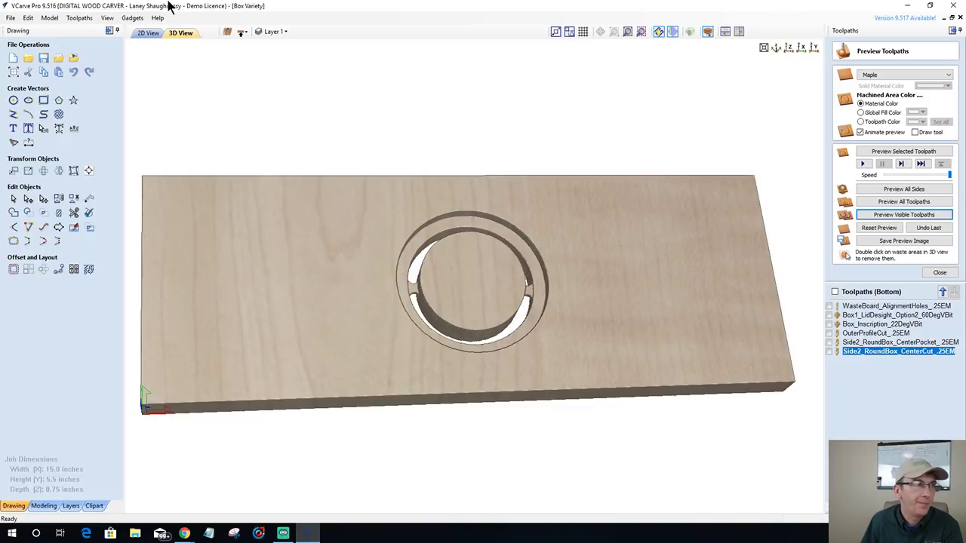
- In the 2D drawing, select the heart model and Center inner circle, then close the toolpath preview
click(148, 33)
scroll(337, 277, down, 5)
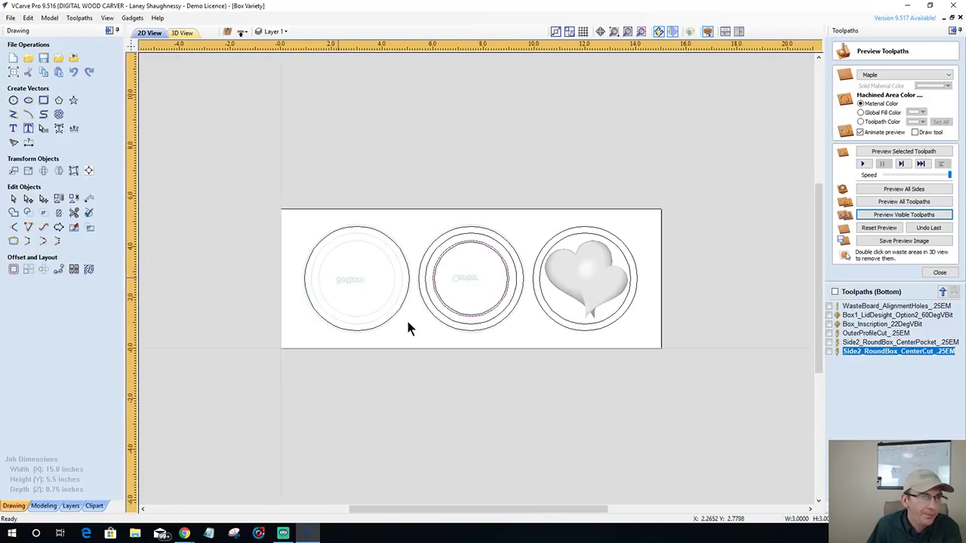
scroll(581, 341, up, 1)
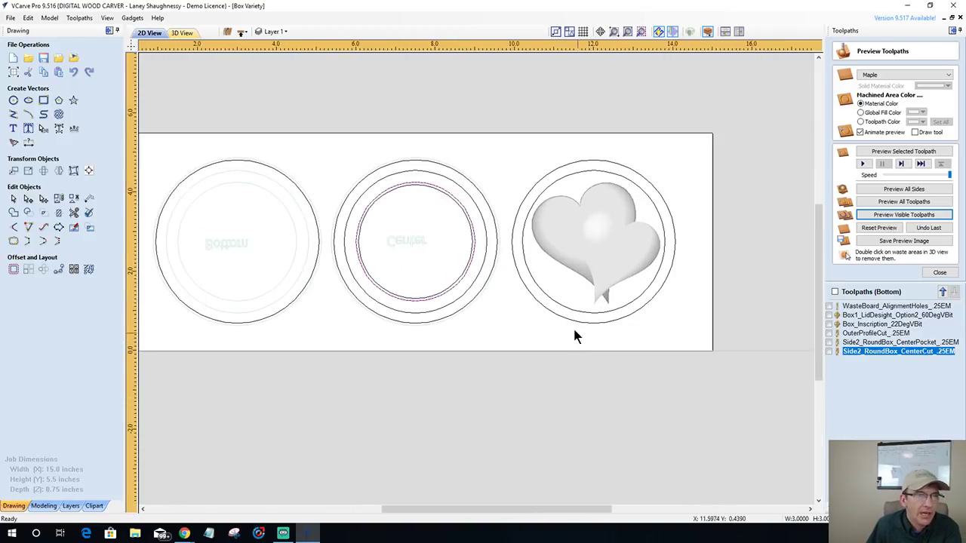
click(591, 236)
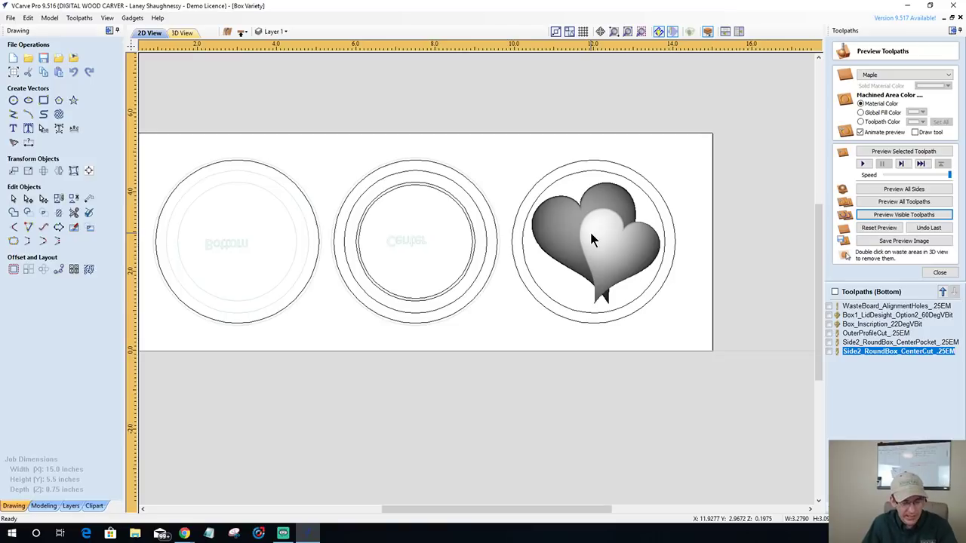
click(555, 181)
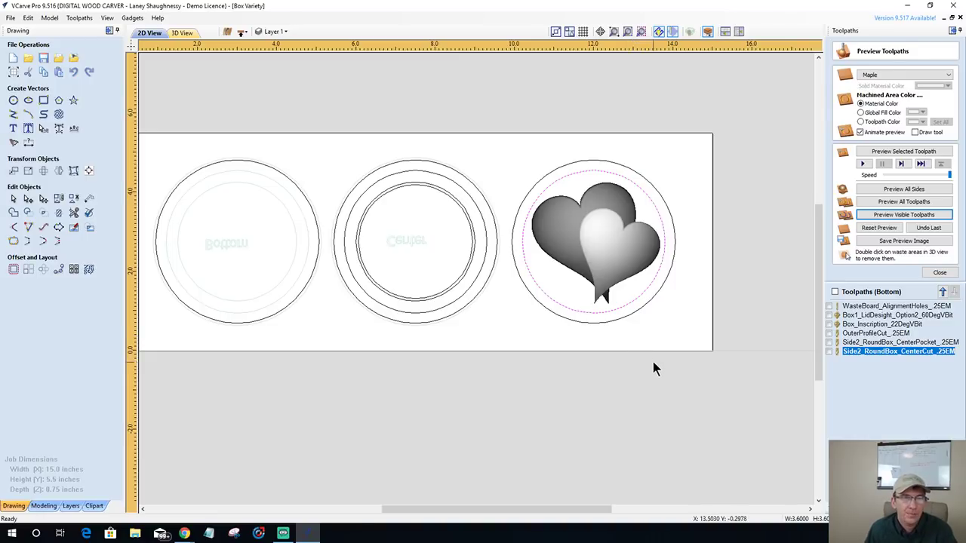
click(938, 273)
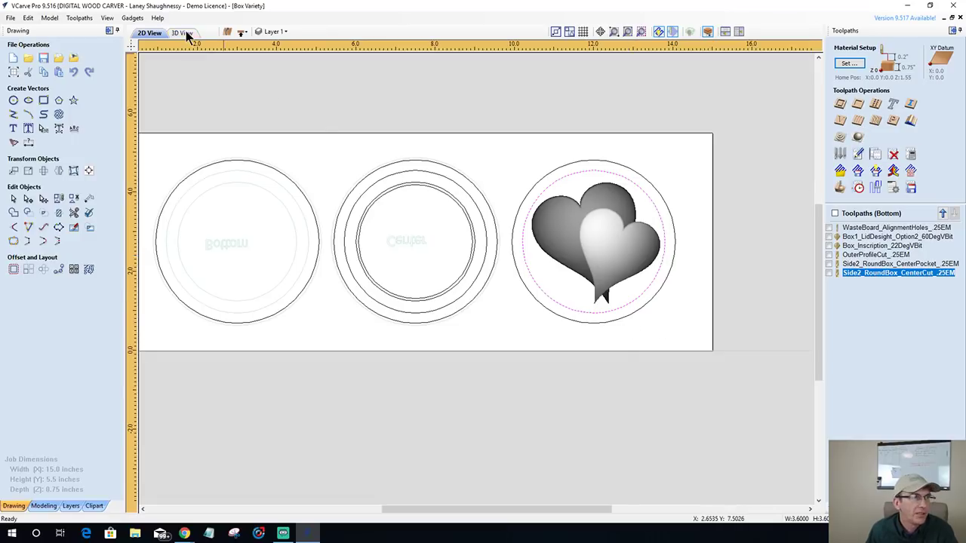
- Inspect the double-heart model in the 3D view, then return to the 2D drawing
key(F3)
drag(585, 349, 624, 273)
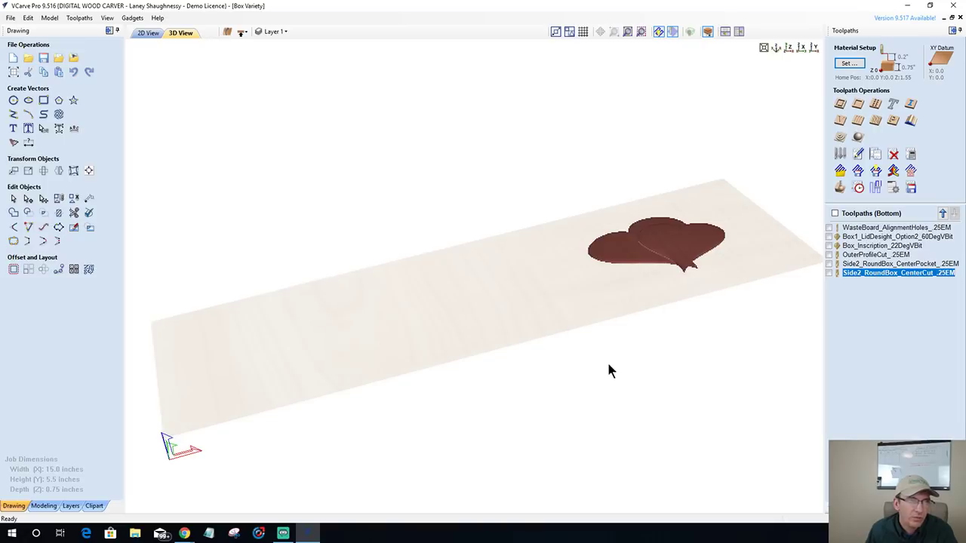
drag(608, 371, 528, 317)
click(150, 31)
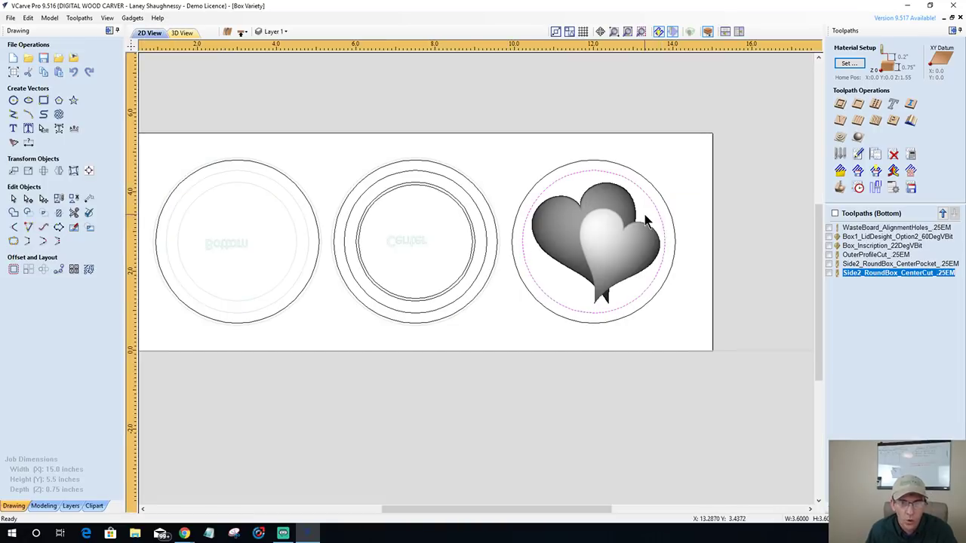
- Start a 3D finish toolpath bounded by the selected circle with a 0 boundary offset
click(859, 137)
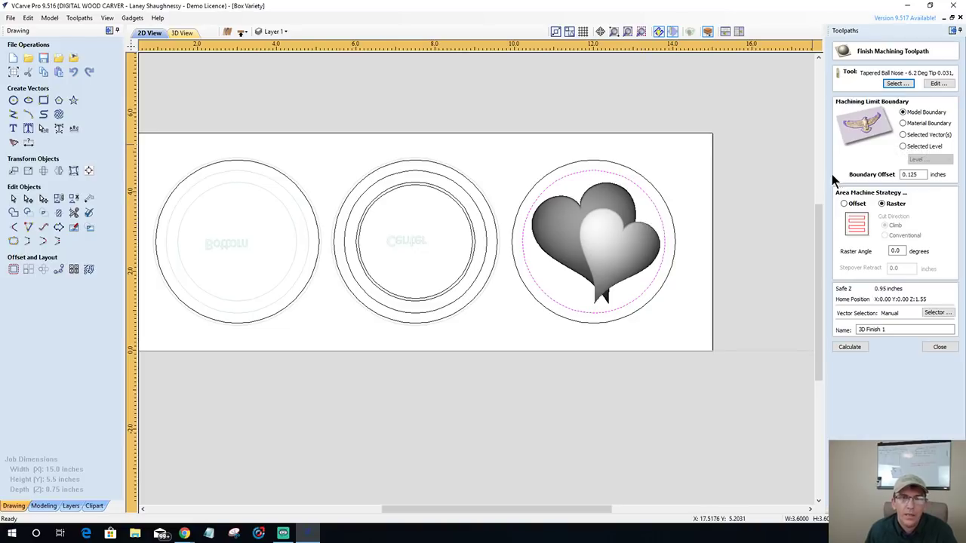
click(903, 135)
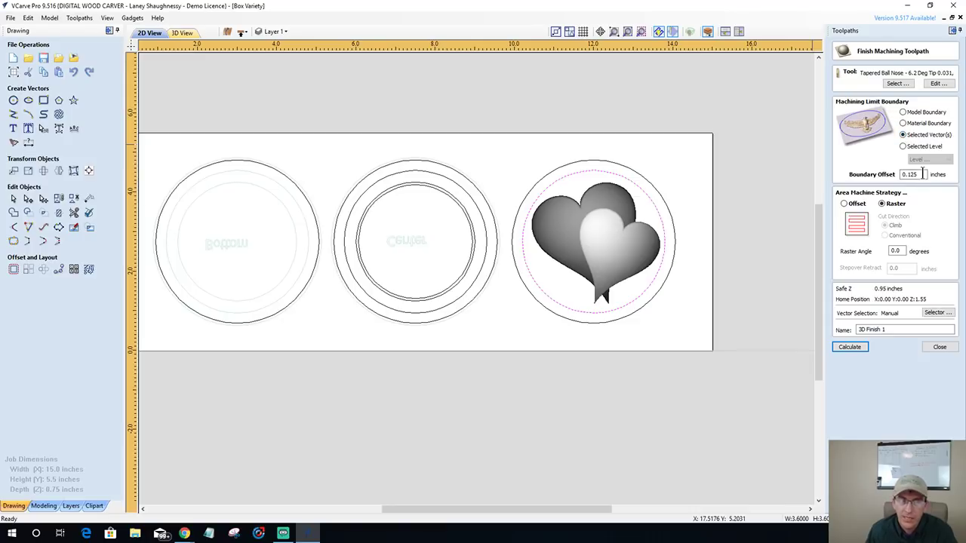
drag(922, 173, 889, 176)
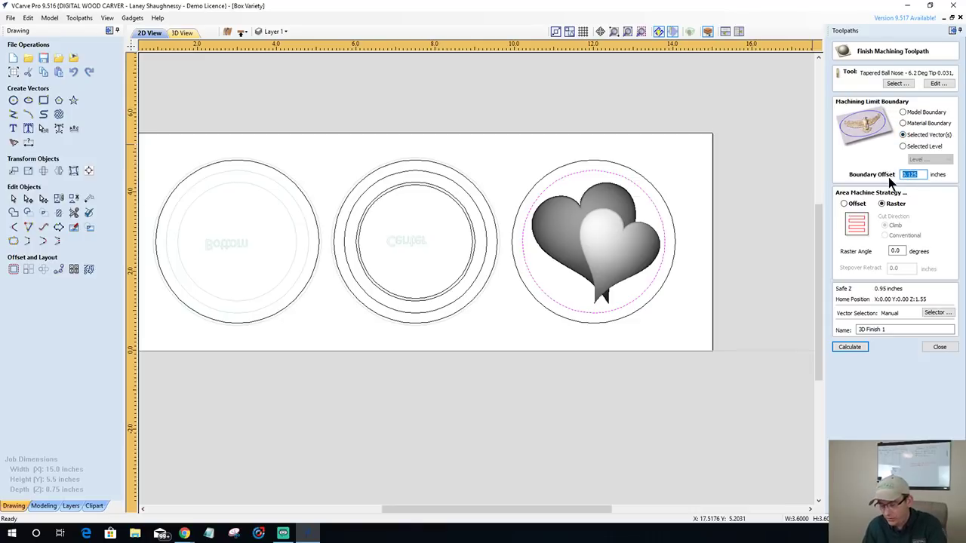
text(0)
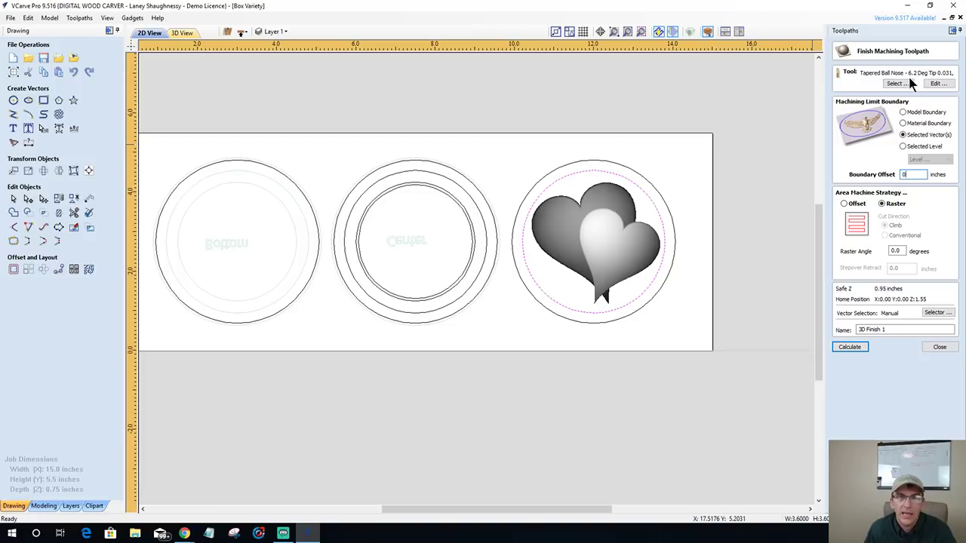
- Keep the tapered ball nose tool, name it Side2_RoundBox_LidModel_.0625TBN, and calculate it
click(905, 82)
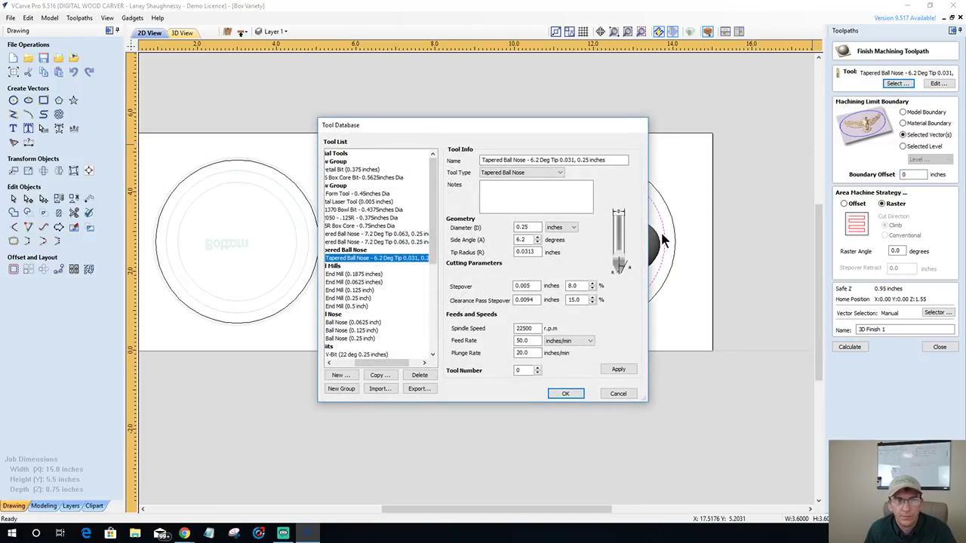
click(619, 393)
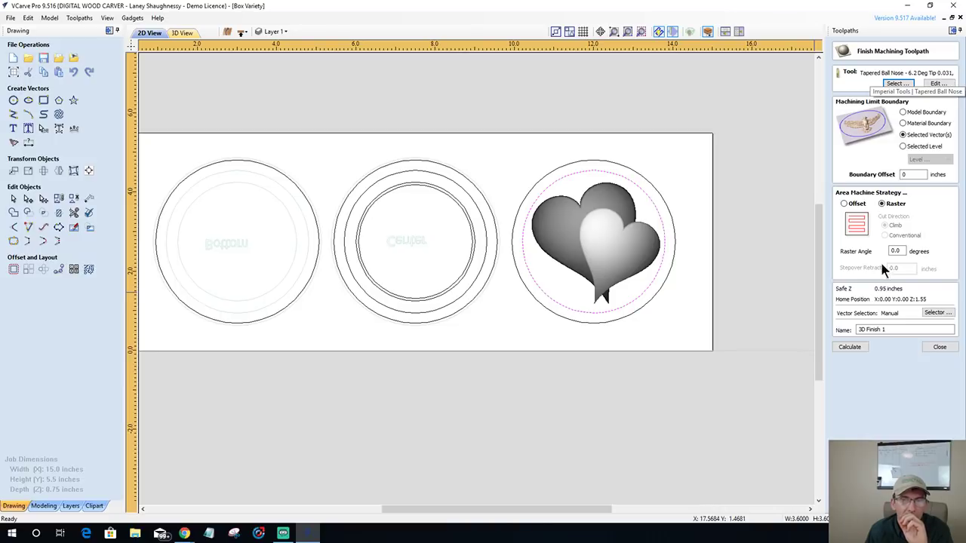
double_click(889, 330)
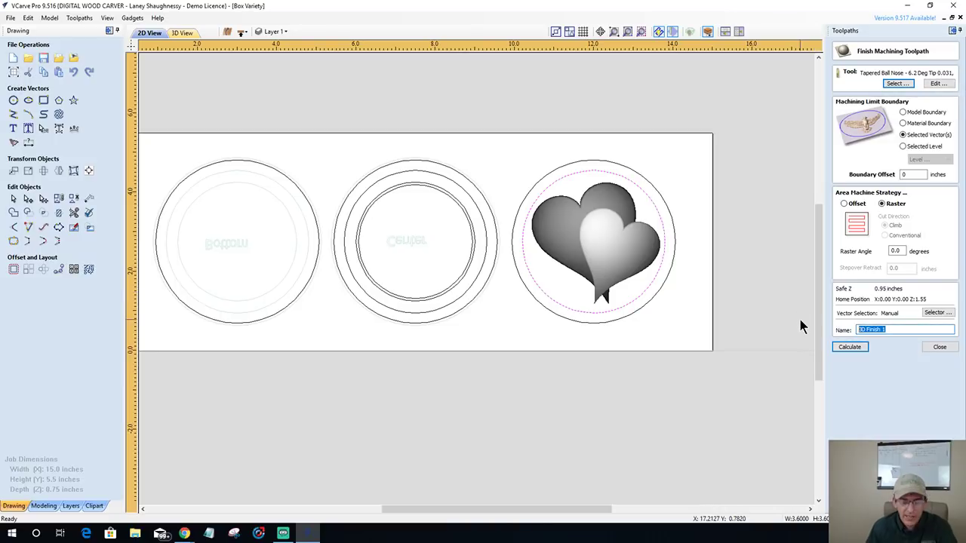
text(S)
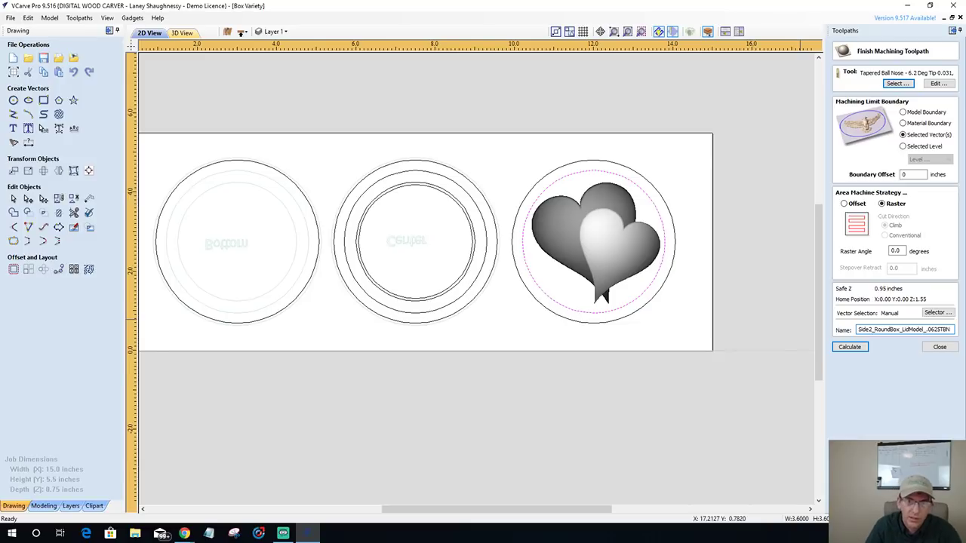
click(849, 349)
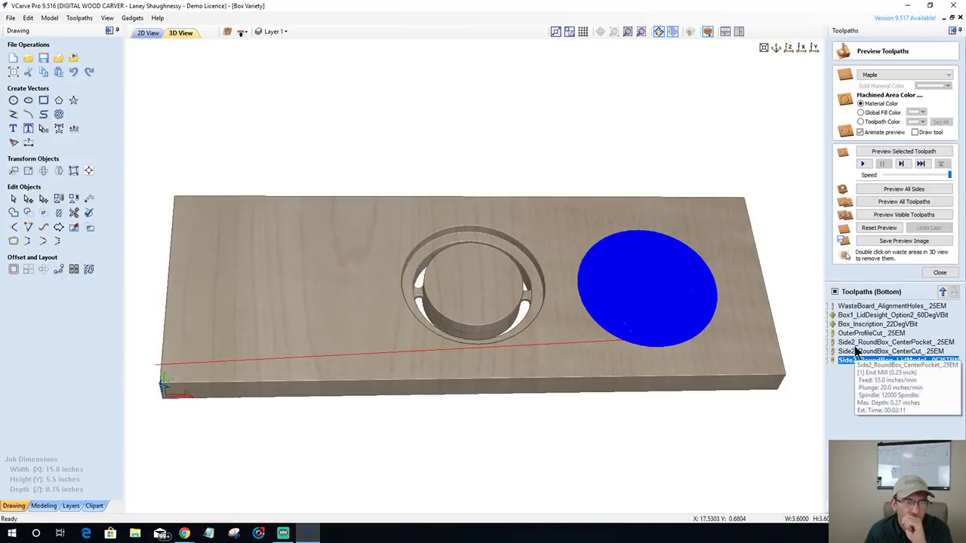
- Preview the heart lid carve in maple and tilt the 3D view to inspect it
click(898, 152)
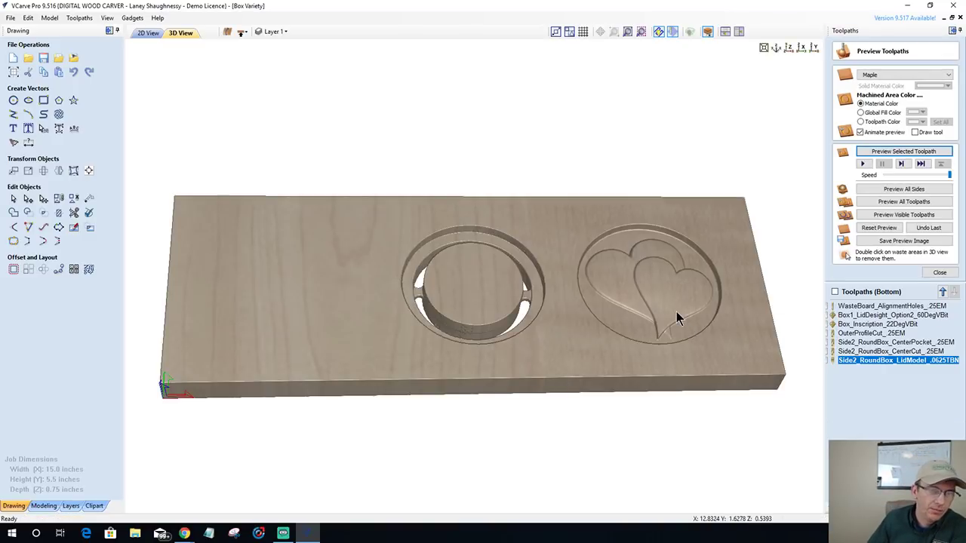
drag(676, 317, 587, 353)
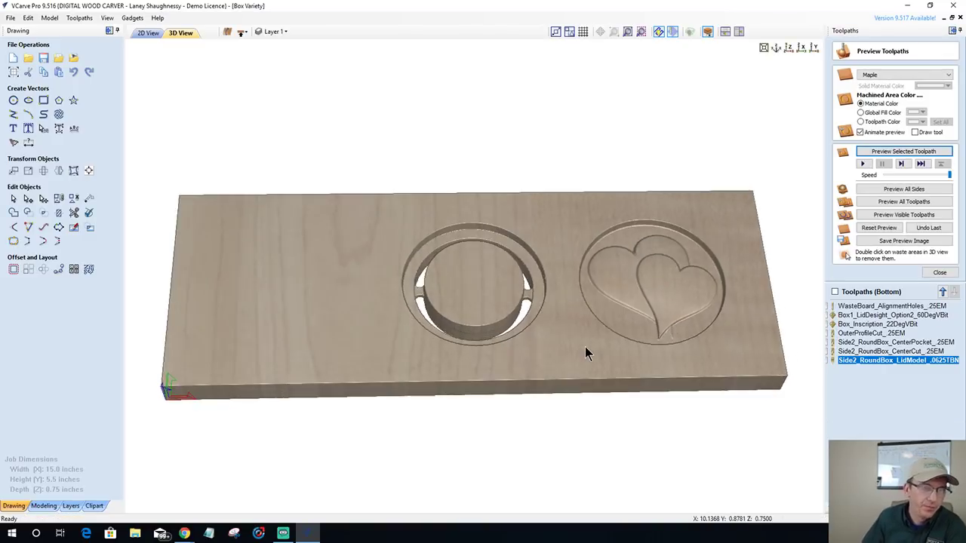
mouse_move(644, 291)
mouse_down()
mouse_move(646, 264)
mouse_move(633, 301)
mouse_move(770, 295)
mouse_up()
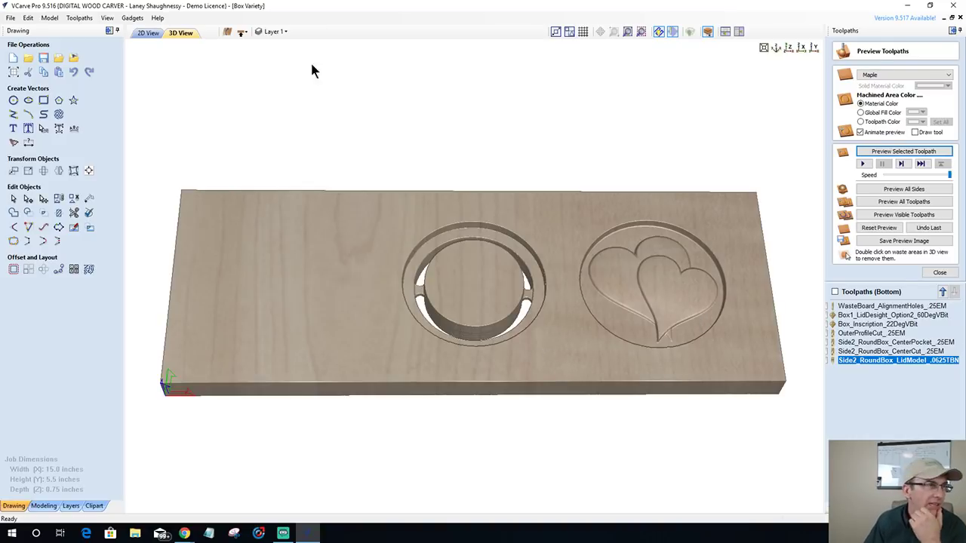
- In 2D, select the left and heart circles' outer outlines and close the preview
click(148, 34)
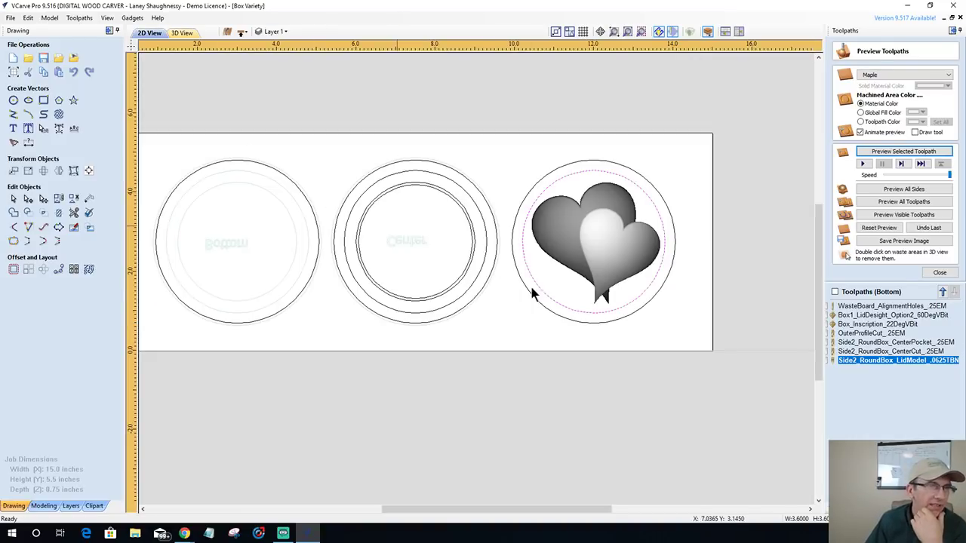
click(277, 169)
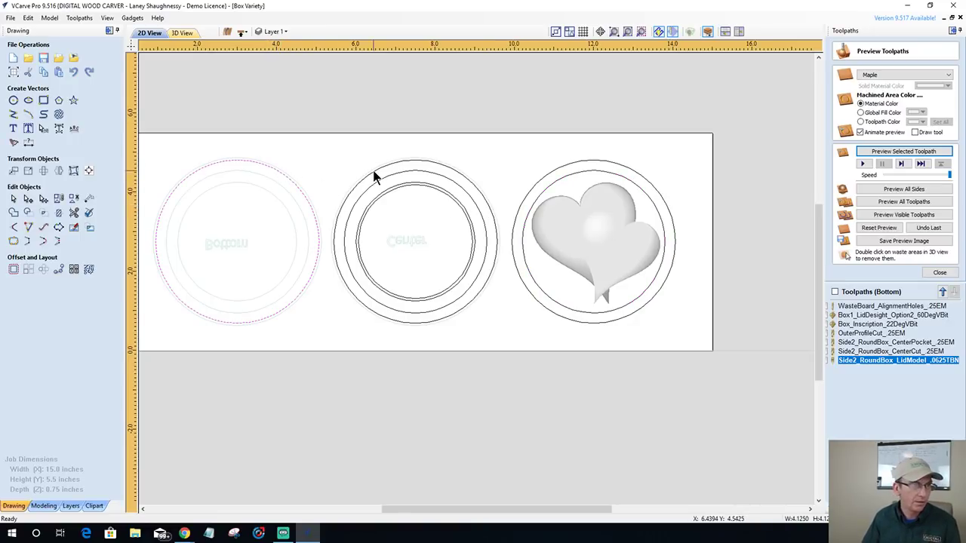
shift+click(548, 179)
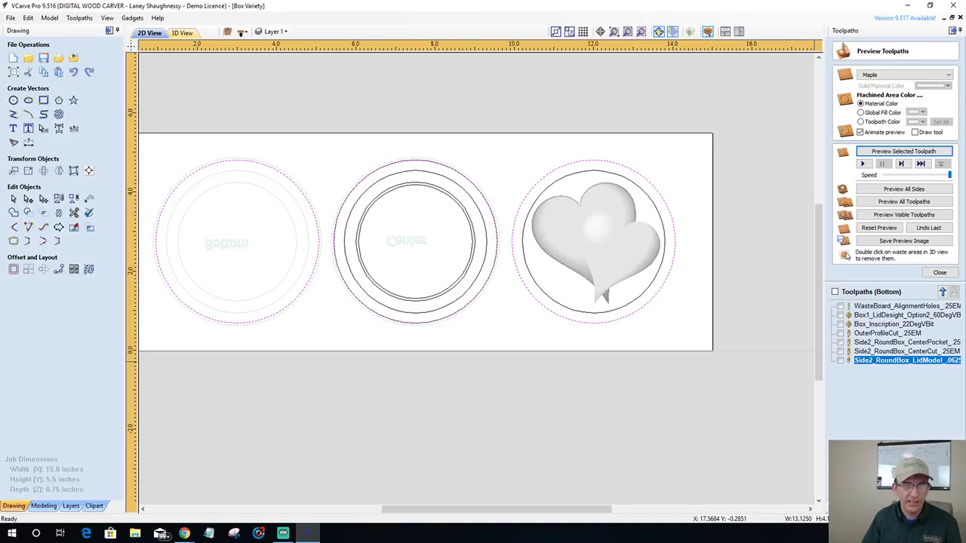
click(939, 273)
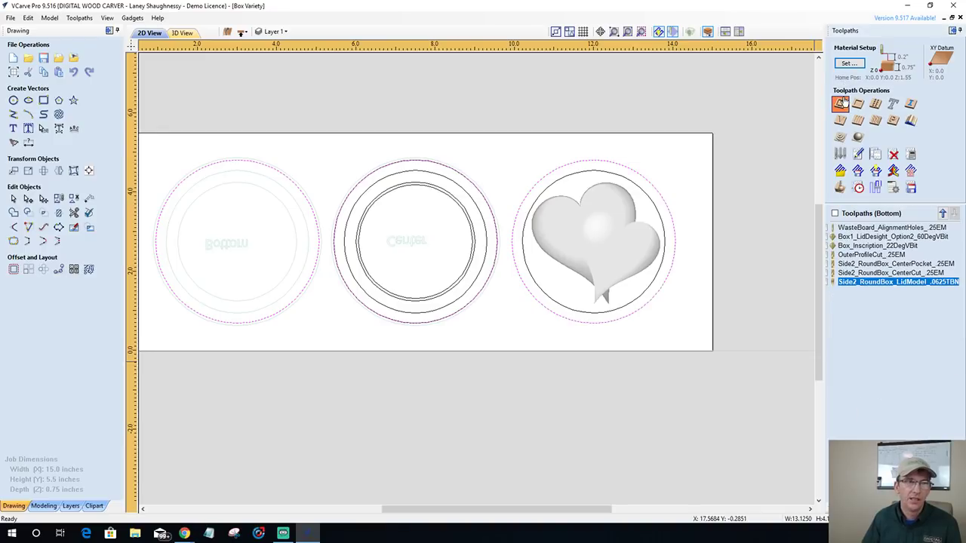
- Start a 0.375-inch profile cutout with a 0.25-inch end mill and holding tabs enabled
click(841, 103)
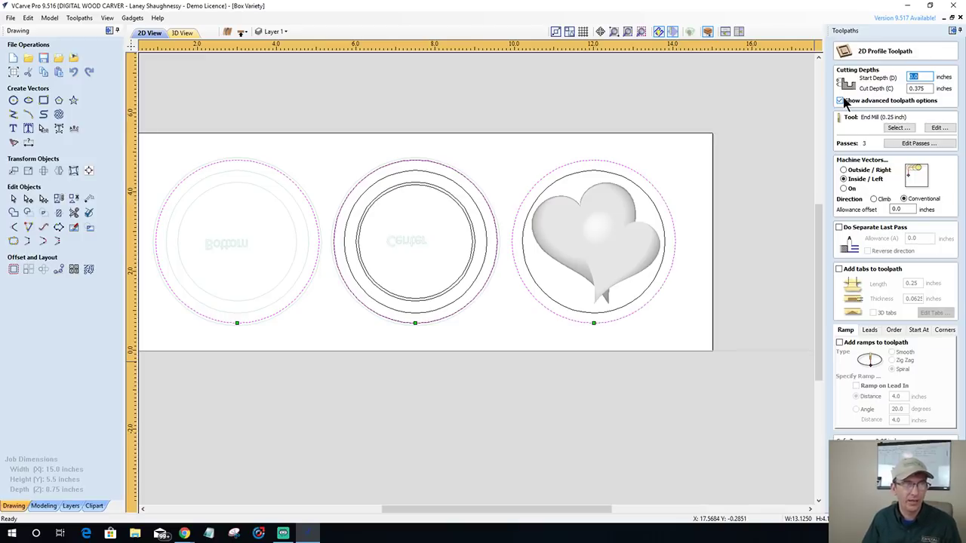
click(839, 269)
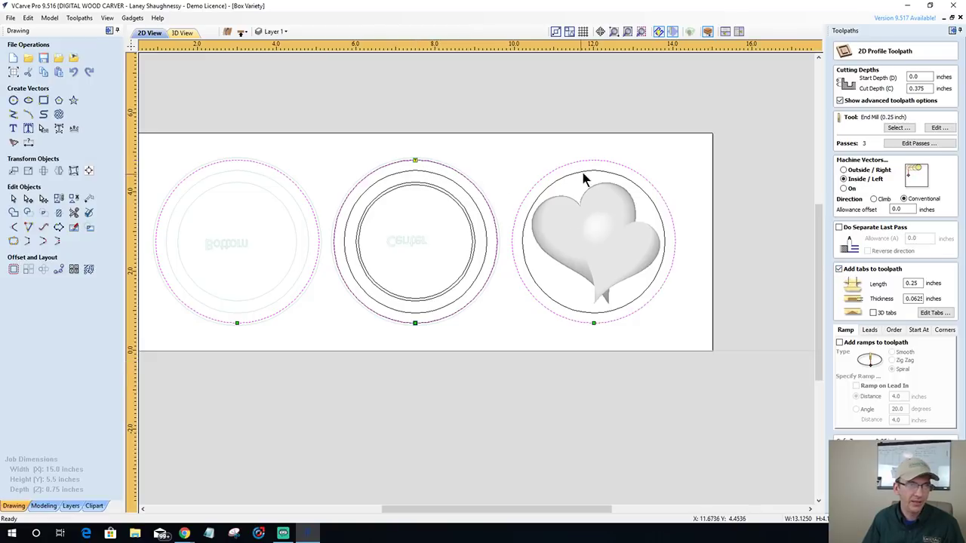
click(933, 314)
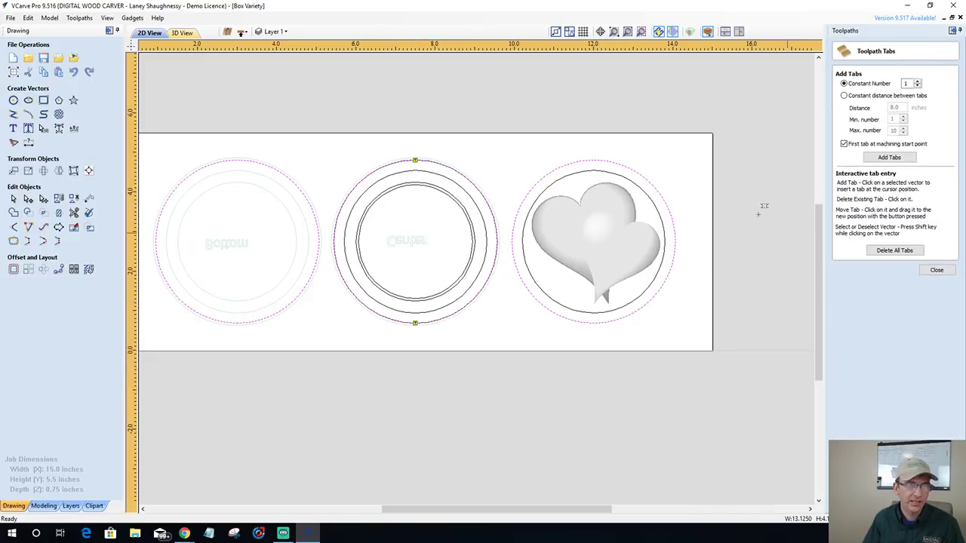
click(939, 271)
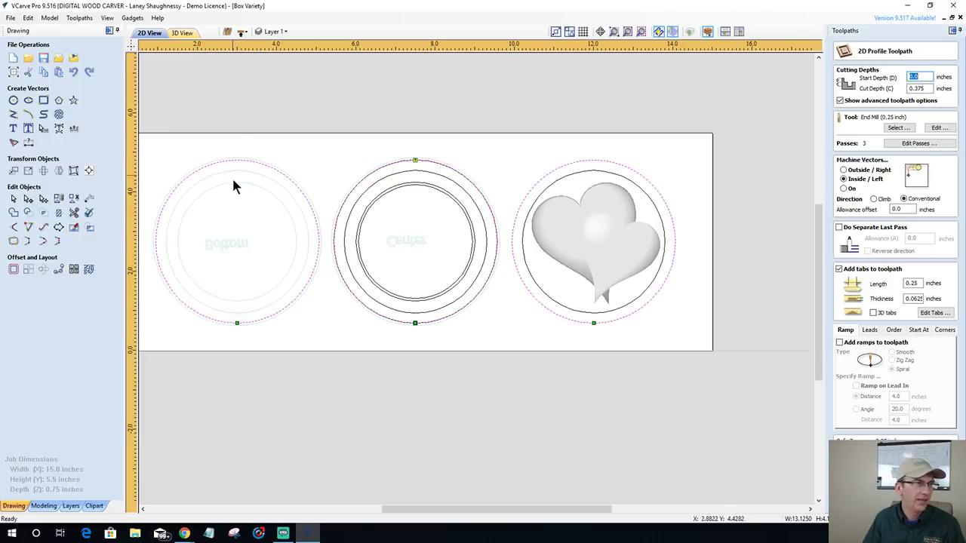
- Select the heart, middle and left outer circle outlines, then clear the selection
click(532, 148)
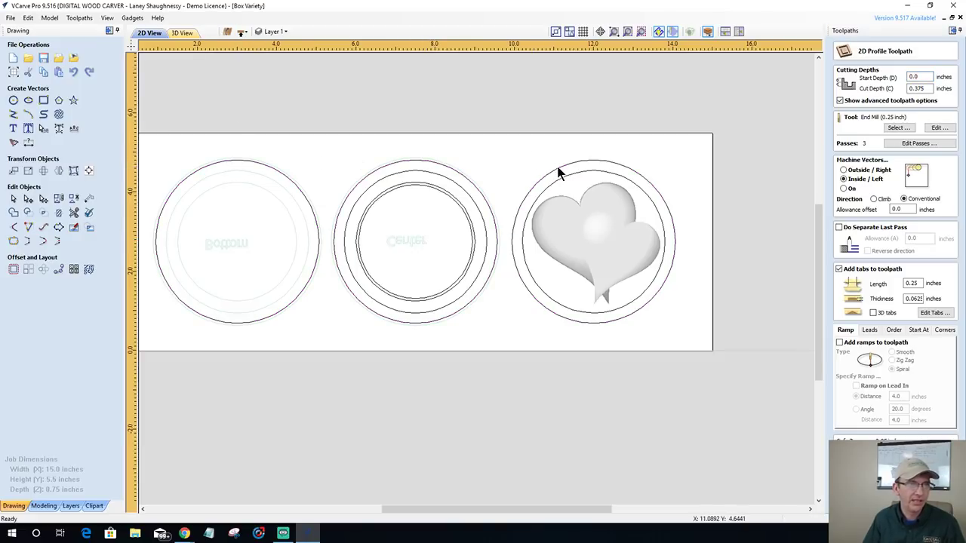
click(559, 172)
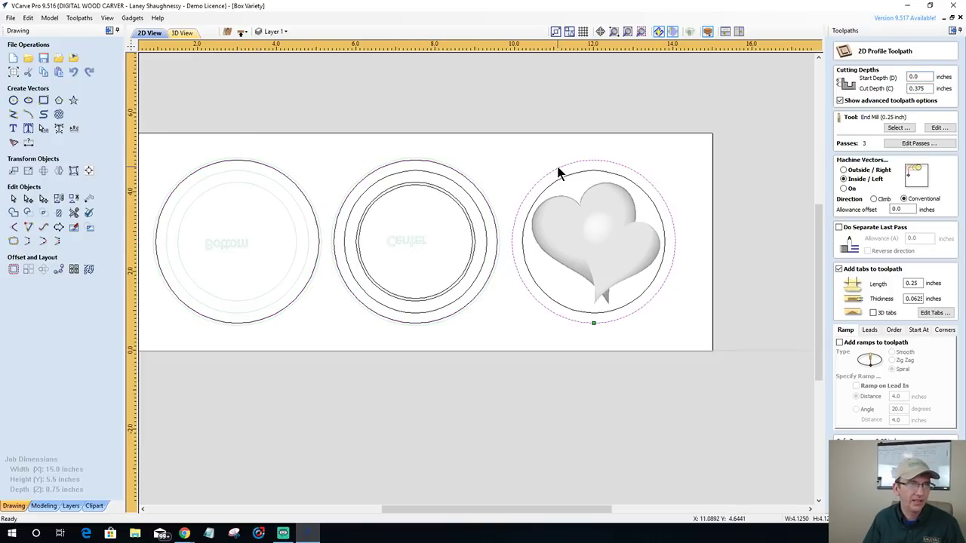
shift+click(421, 159)
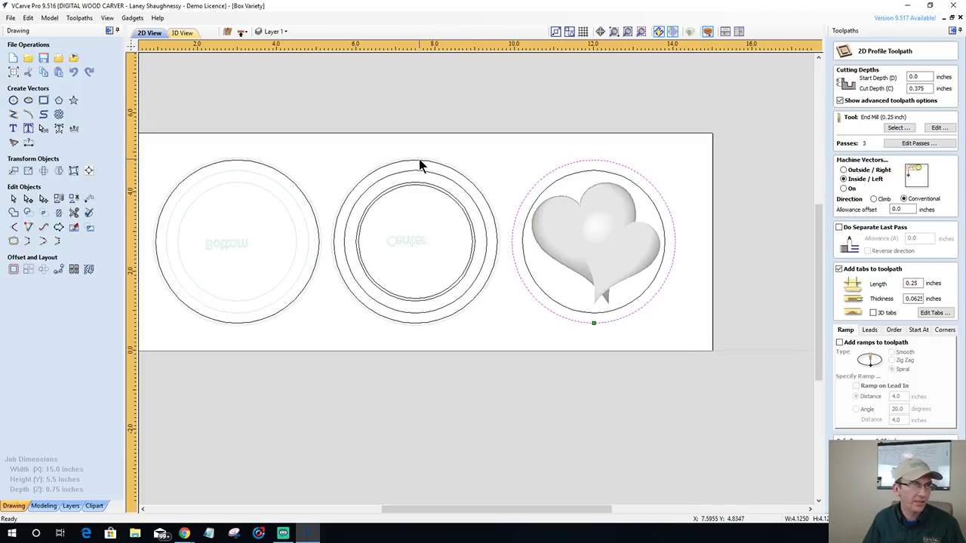
shift+click(253, 167)
key(Escape)
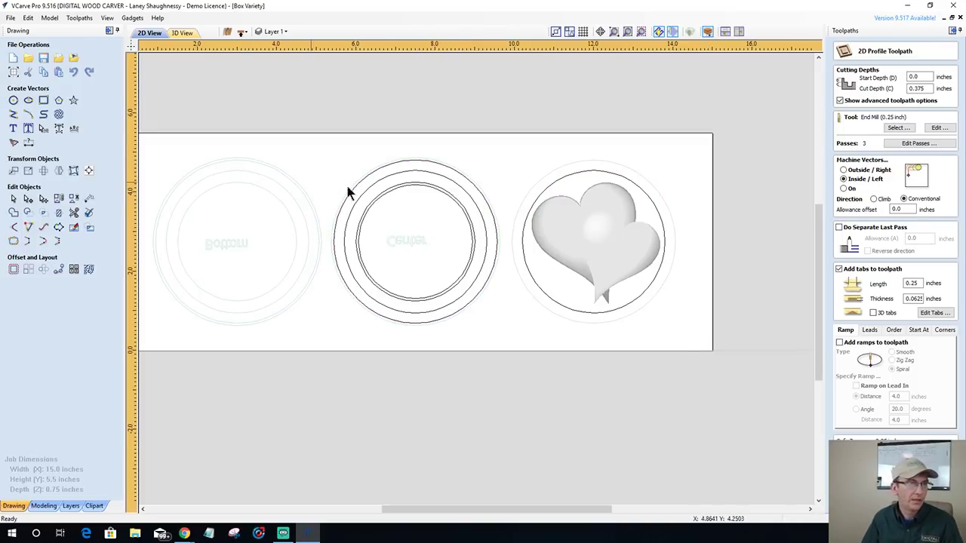
click(422, 161)
key(Escape)
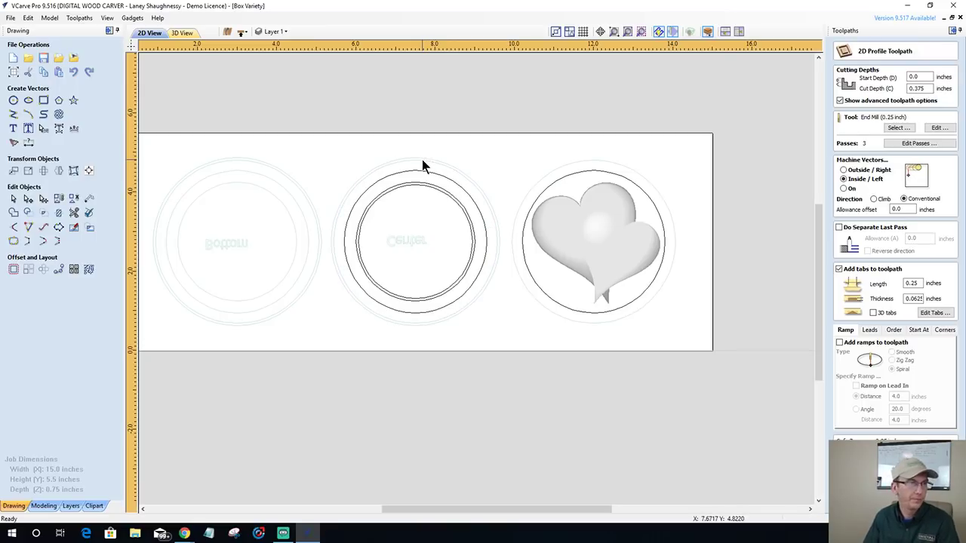
- Hide the toolpath shading and select the Bottom, Center and Lid outer circles for the tabbed profile
click(241, 32)
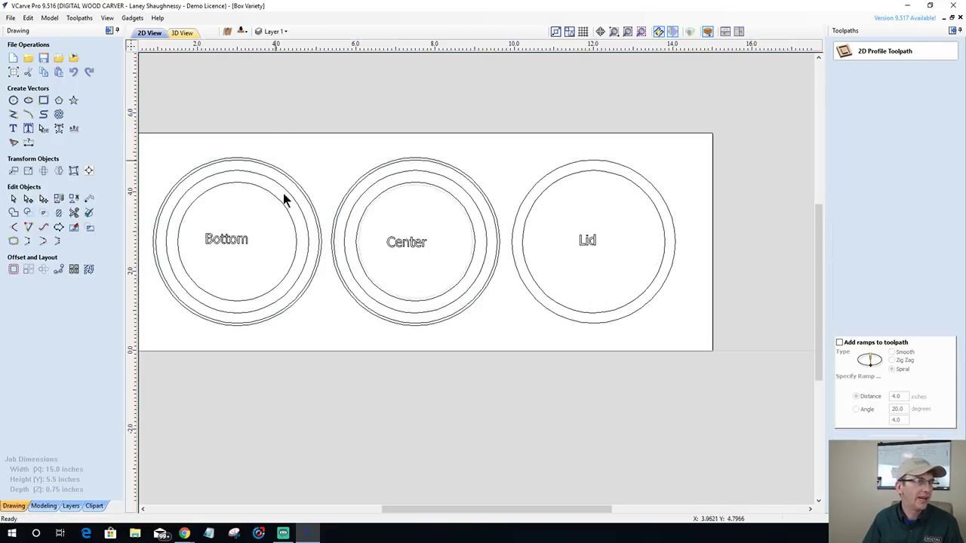
click(283, 177)
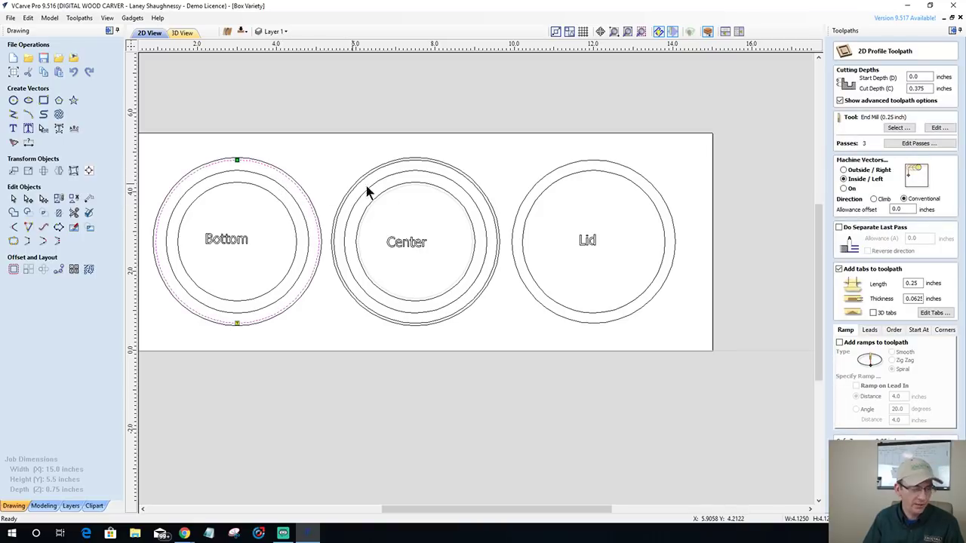
shift+click(414, 160)
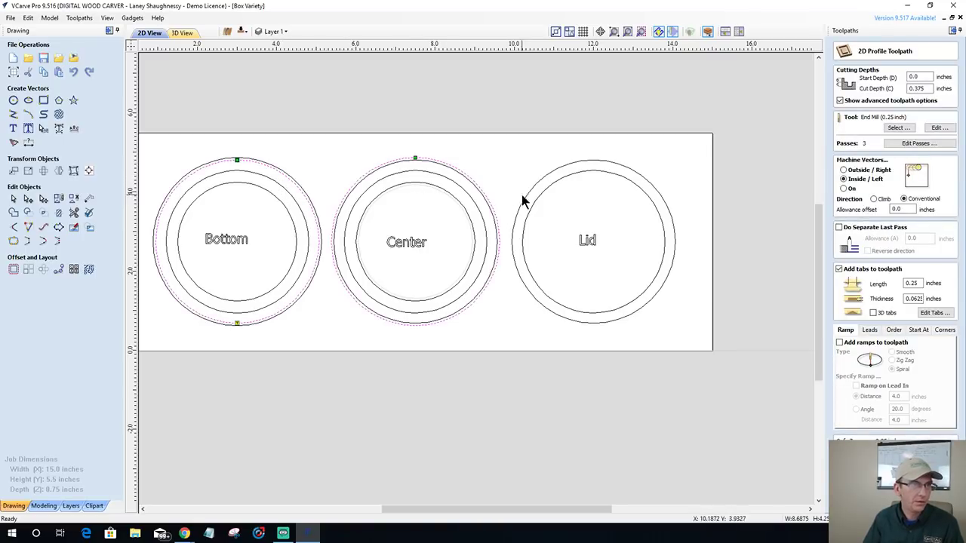
shift+click(410, 161)
shift+click(414, 159)
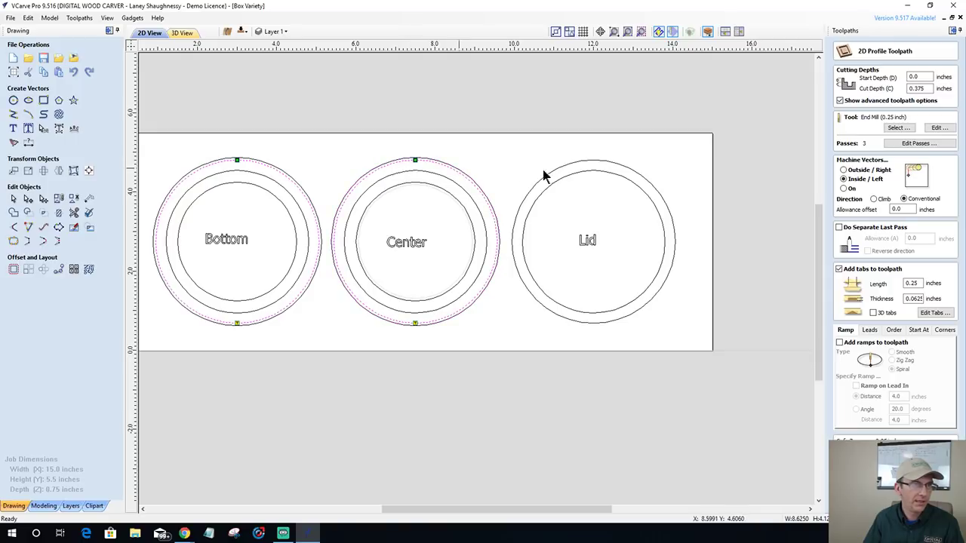
shift+click(567, 166)
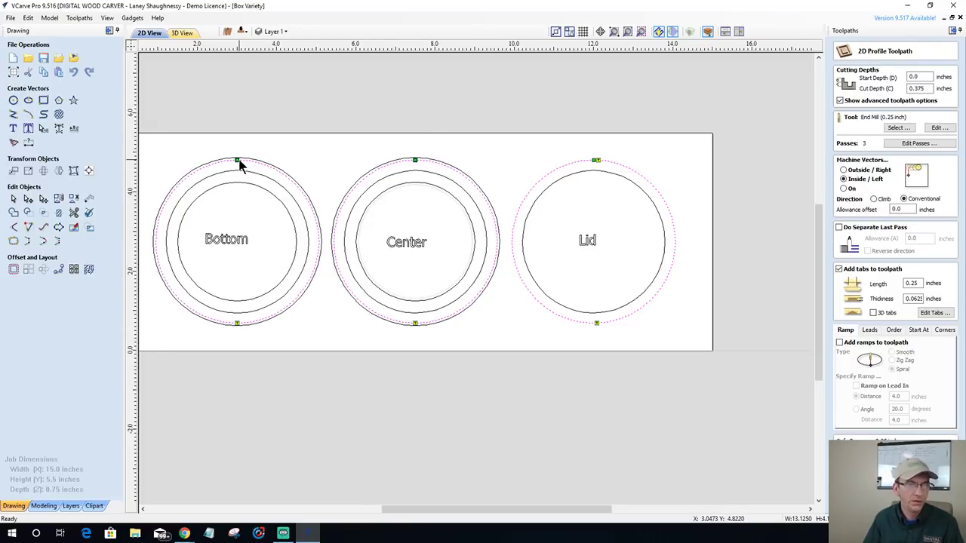
- Dismiss the canvas context menu to deselect the circles
right_click(635, 170)
mouse_move(654, 382)
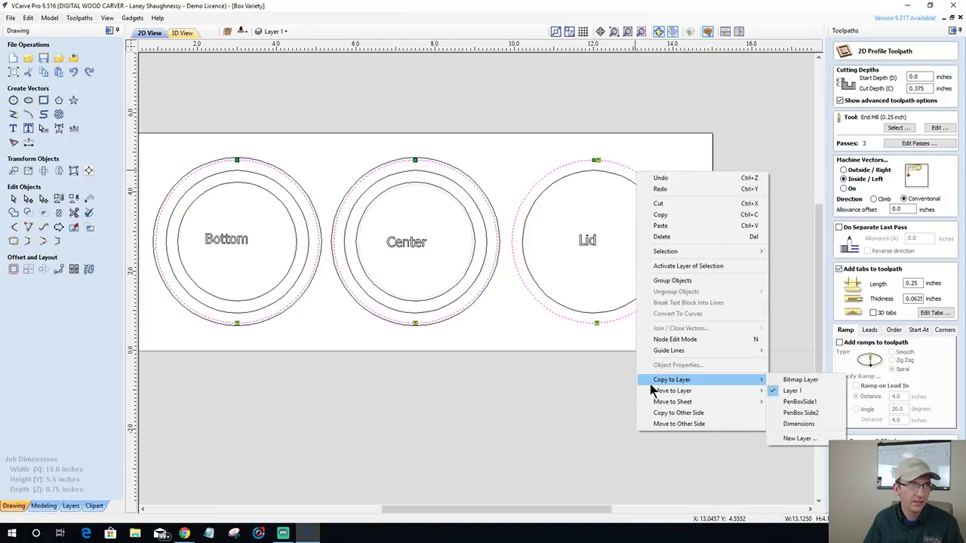
click(555, 354)
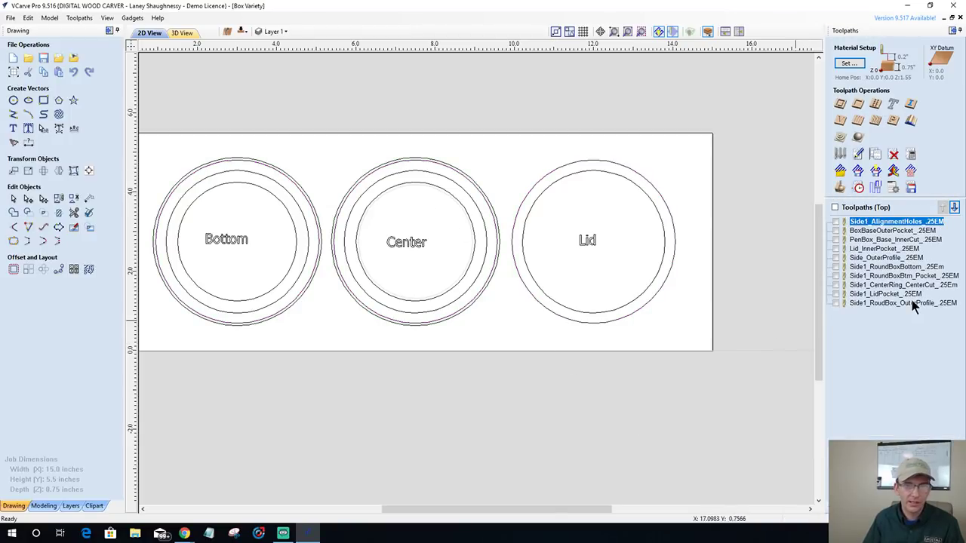
- Recalculate the outer profile with Outside/Right and adjusted tabs, then copy the three outer circles to the bottom side
double_click(889, 302)
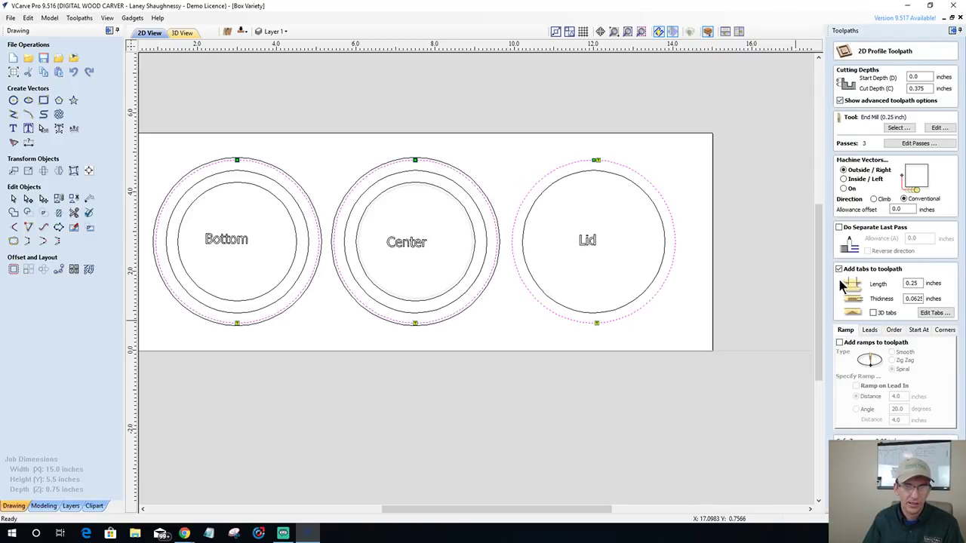
click(933, 313)
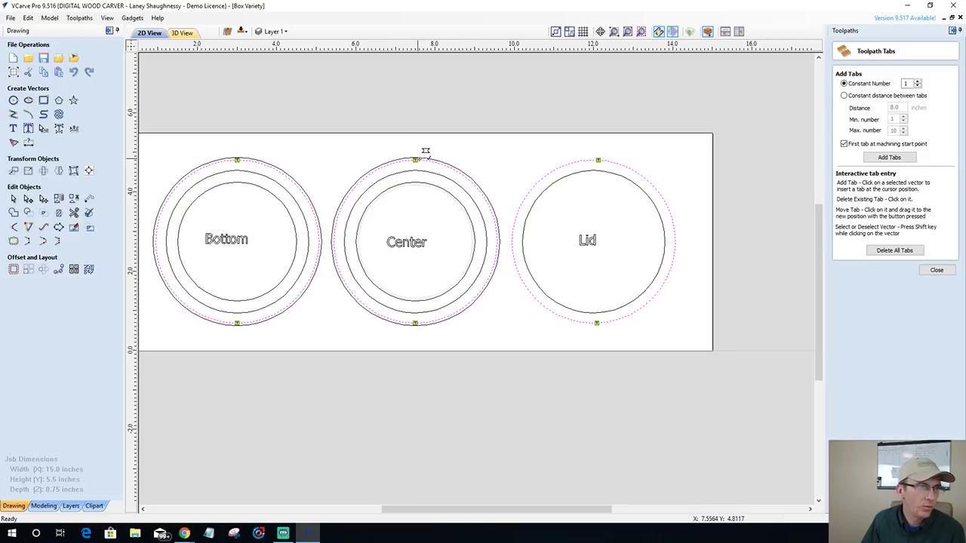
click(943, 272)
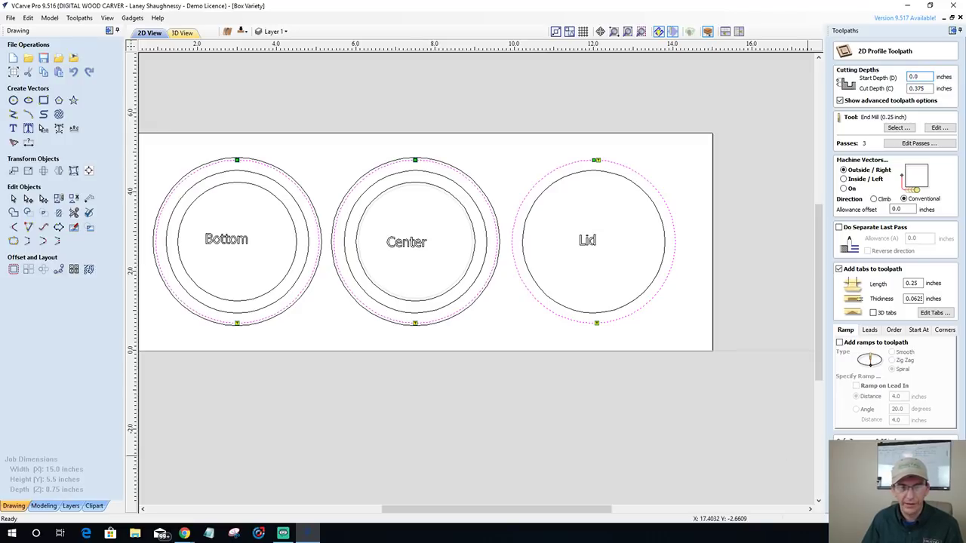
click(860, 502)
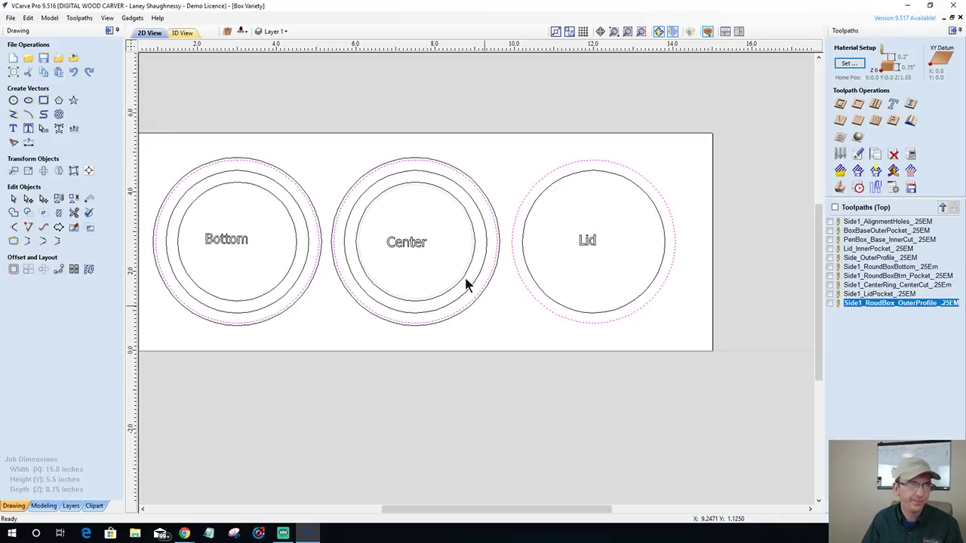
right_click(422, 165)
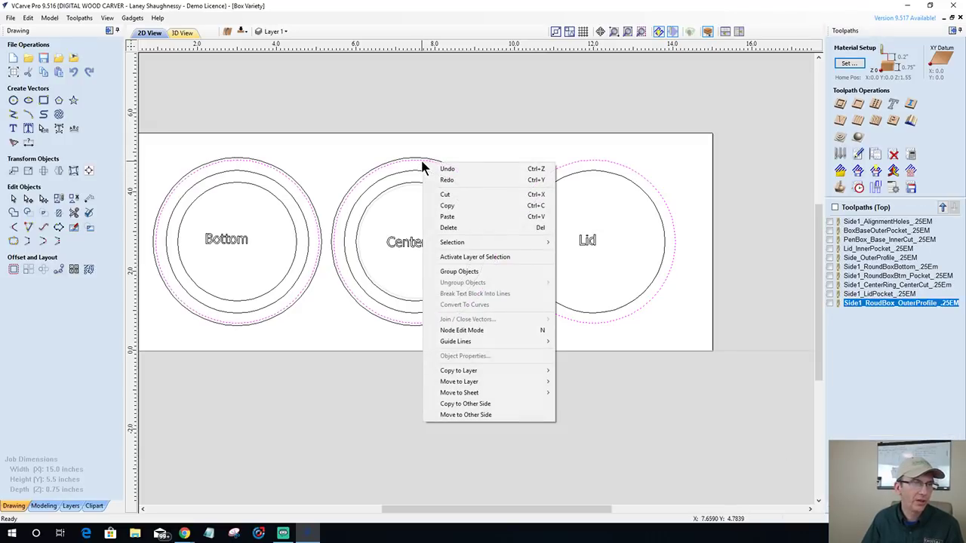
click(453, 406)
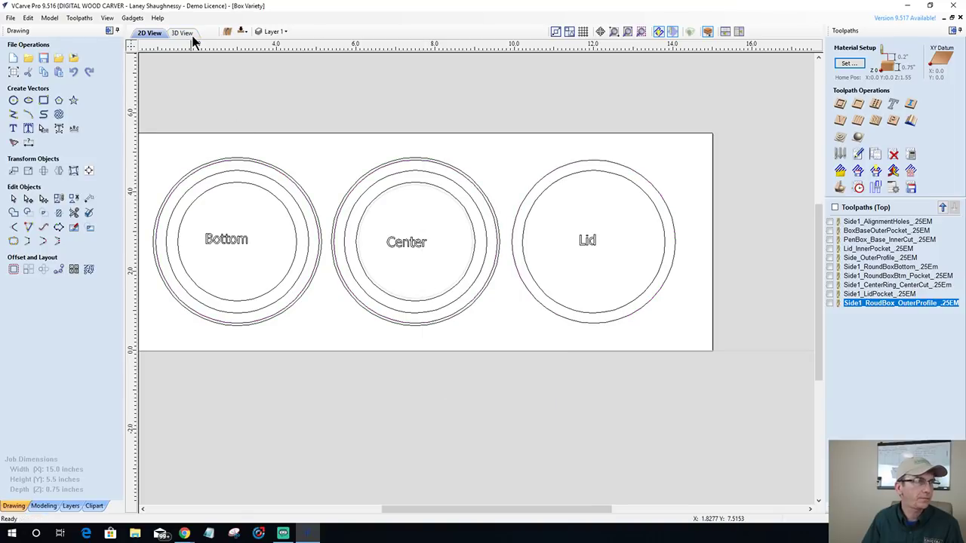
- On the bottom side, profile the three outer rings Outside/Right with tabs and ramps using the 0.25 end mill
click(242, 31)
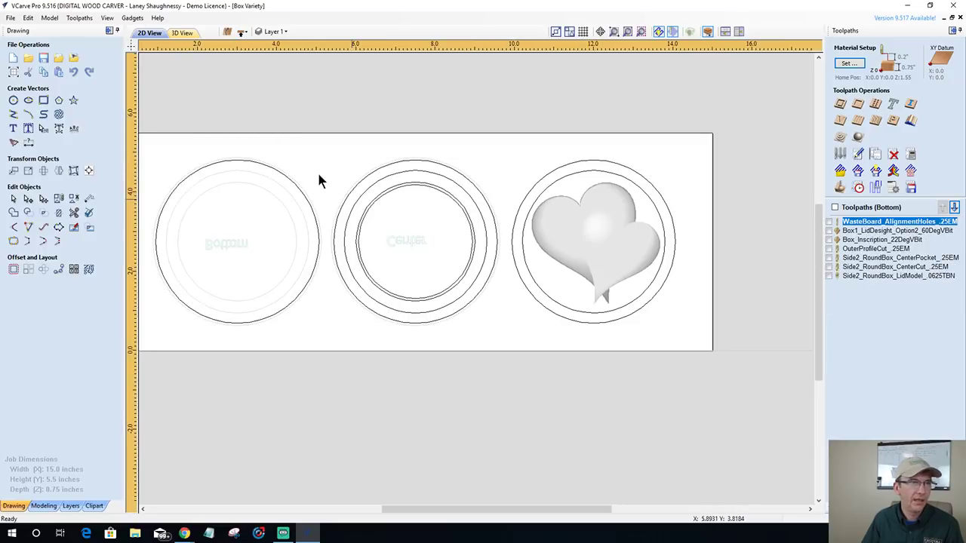
click(297, 187)
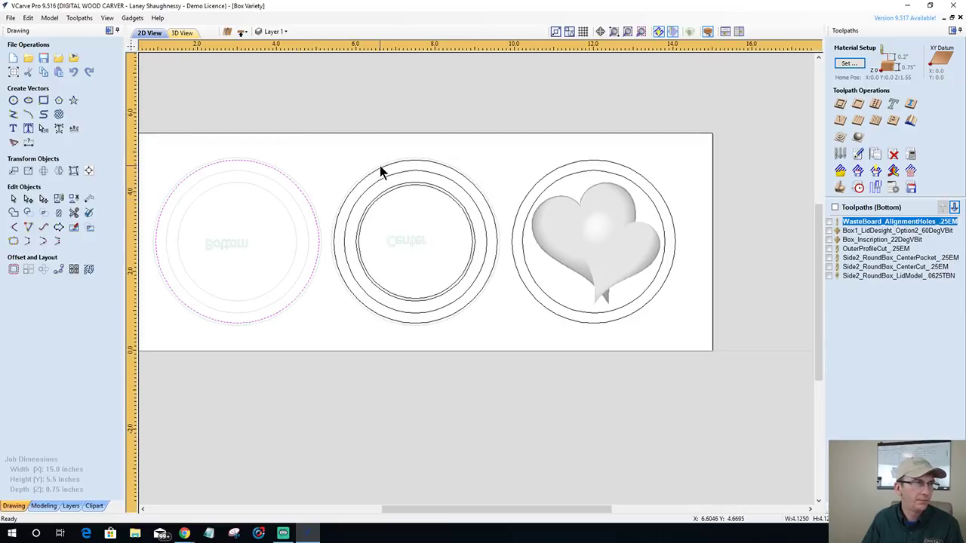
shift+click(440, 163)
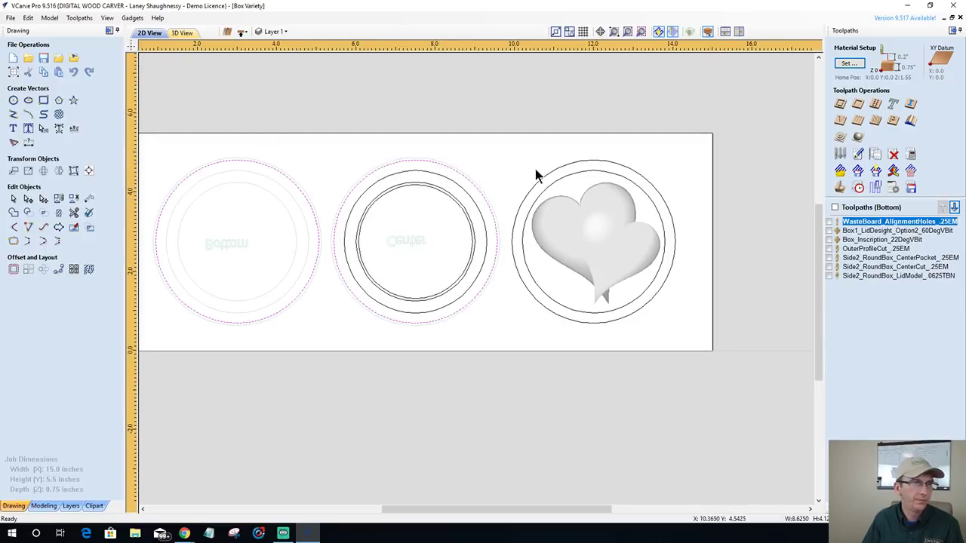
shift+click(554, 169)
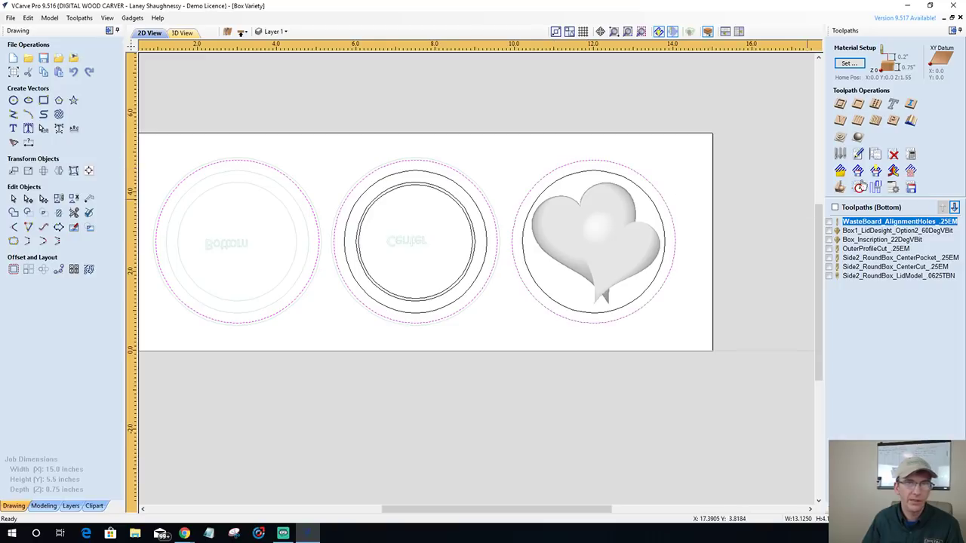
click(841, 107)
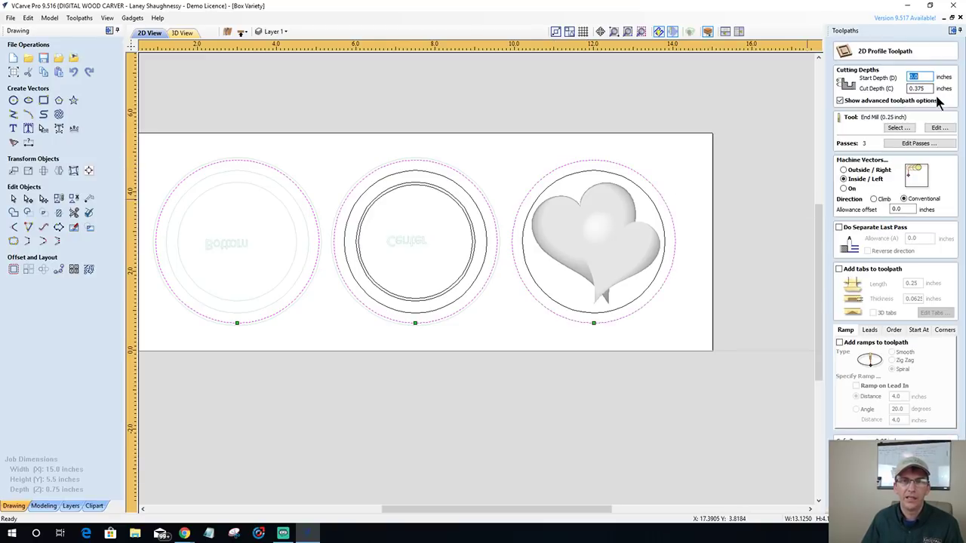
click(843, 171)
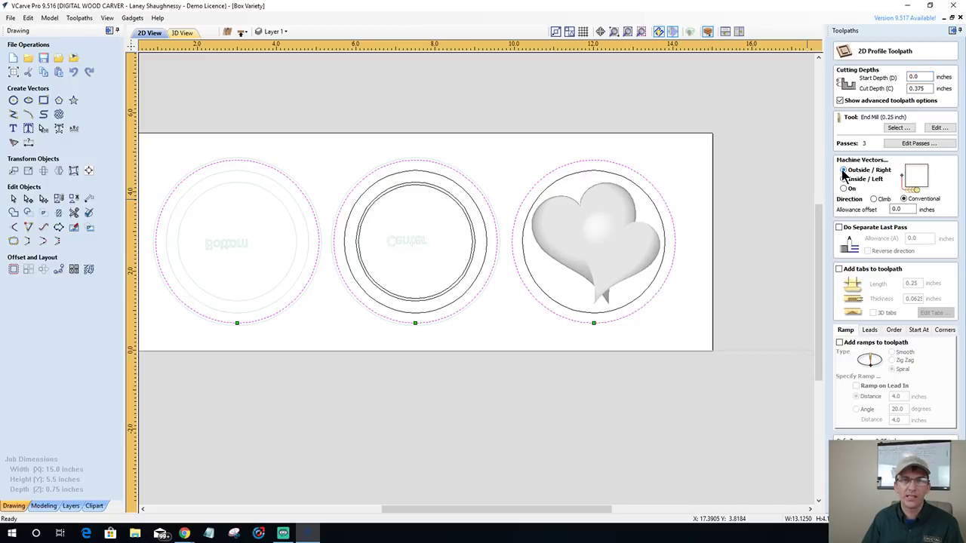
click(839, 269)
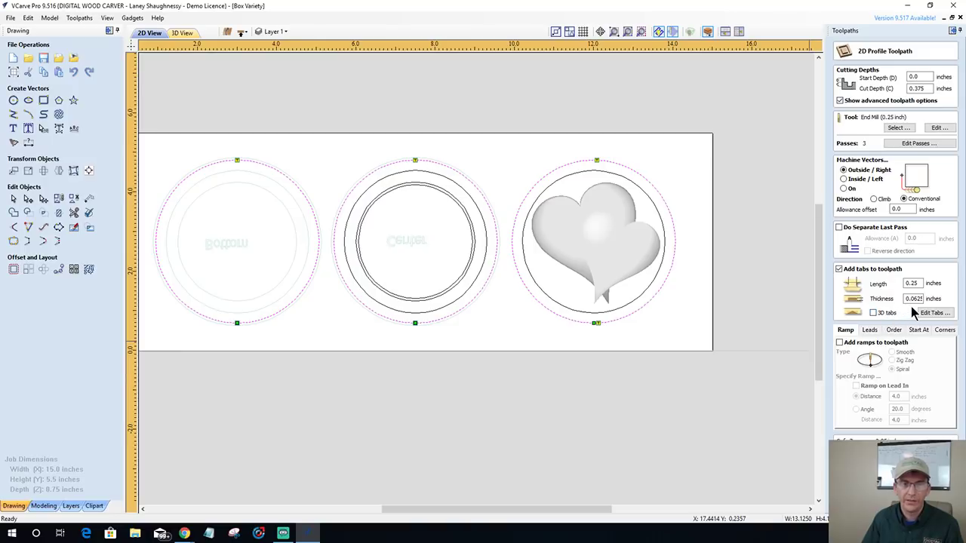
click(839, 343)
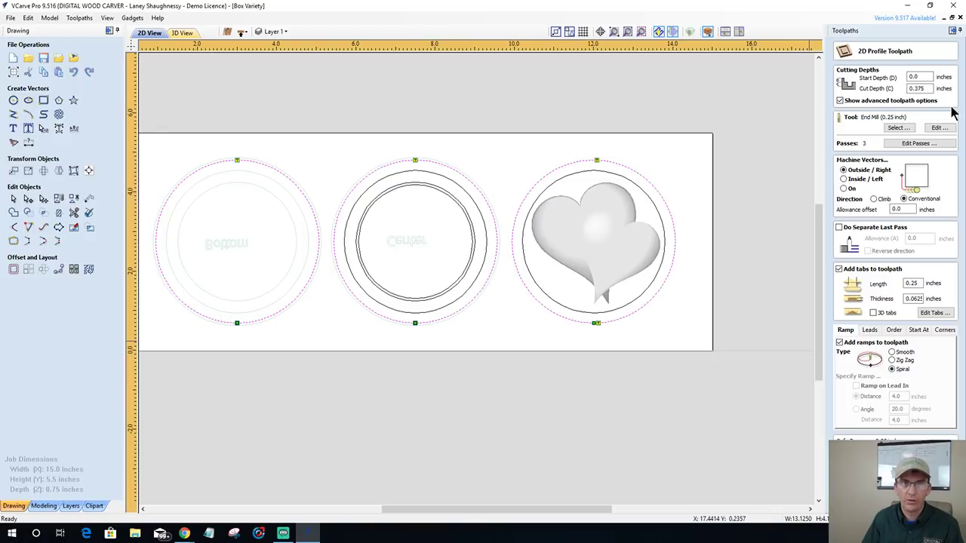
click(940, 128)
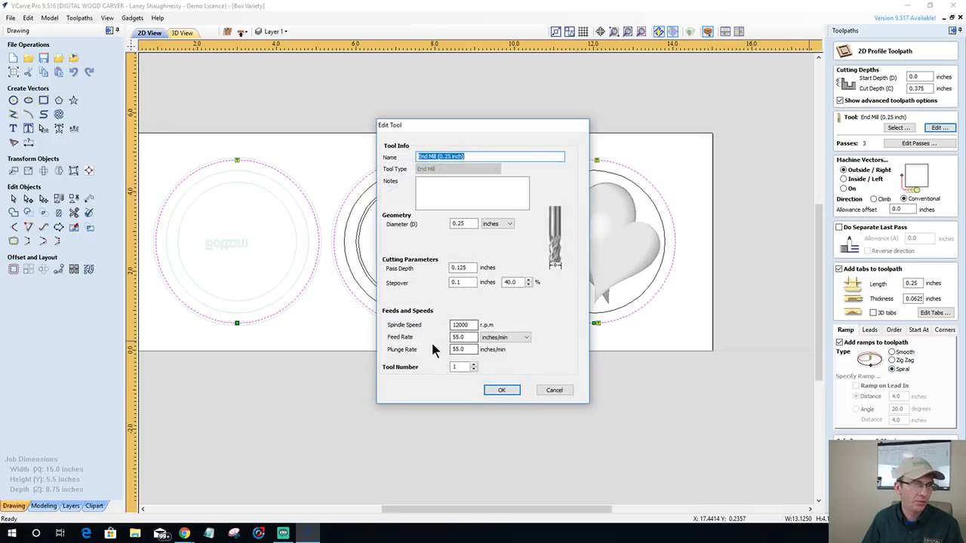
click(501, 390)
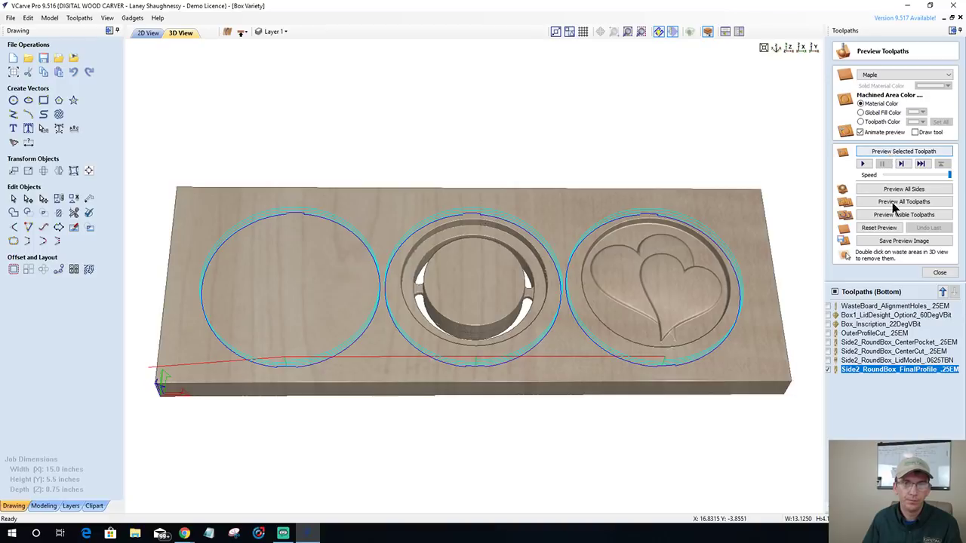
- Simulate the visible bottom-side toolpaths in maple and orbit to inspect the tabbed cutouts and heart lid
click(894, 215)
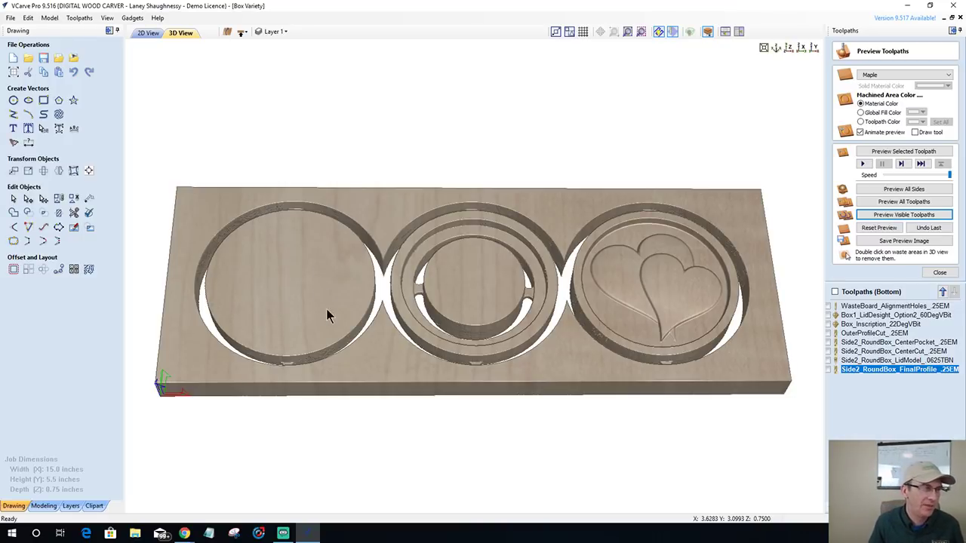
drag(326, 309, 330, 321)
drag(313, 270, 528, 349)
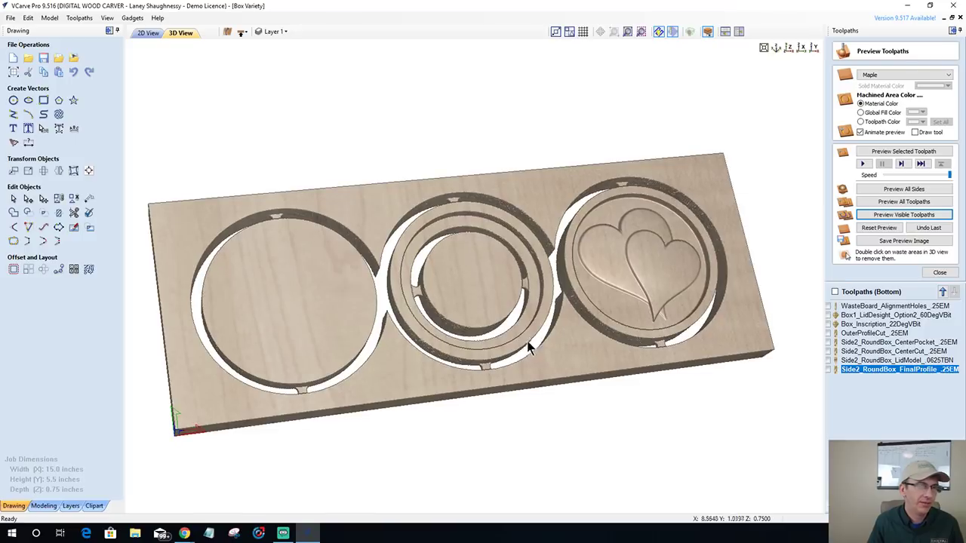
drag(609, 351, 566, 367)
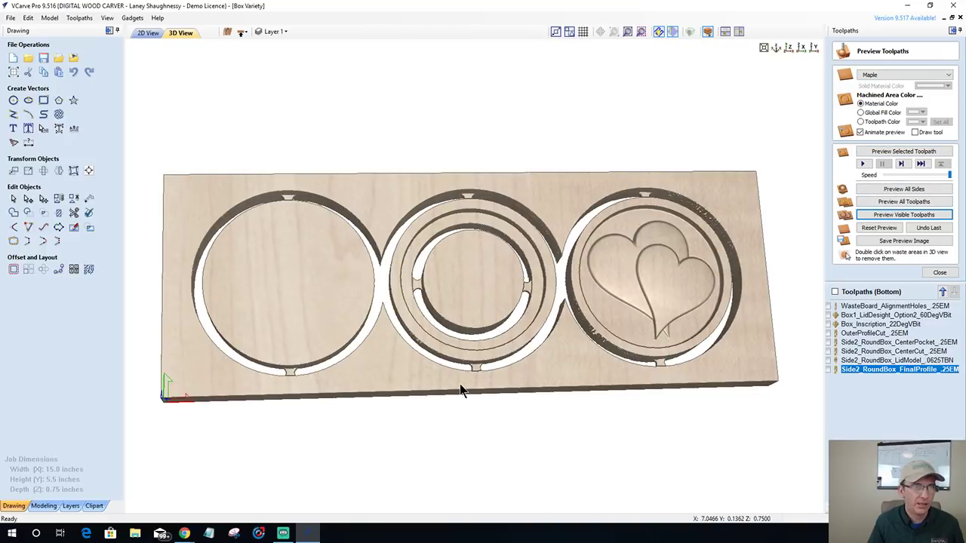
drag(470, 369, 461, 355)
drag(391, 72, 687, 255)
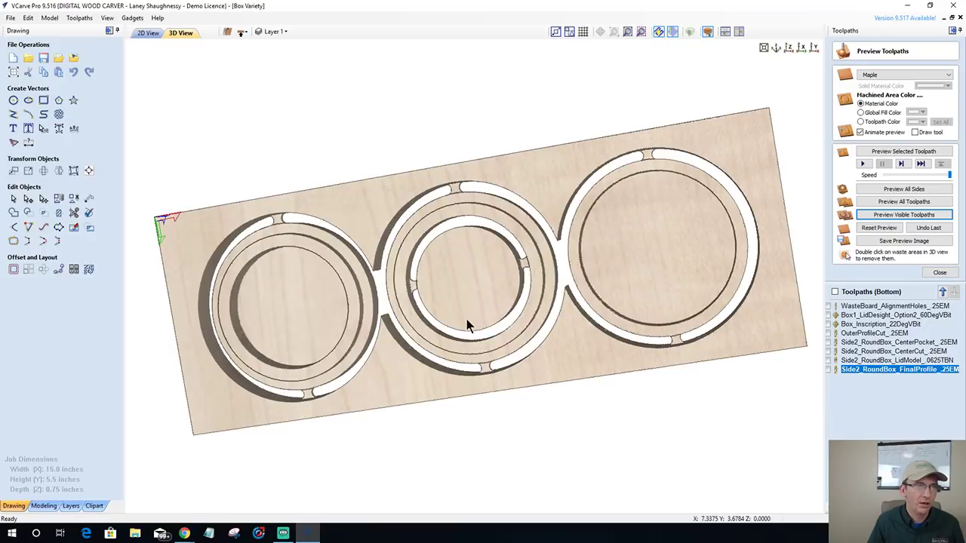
drag(466, 319, 664, 238)
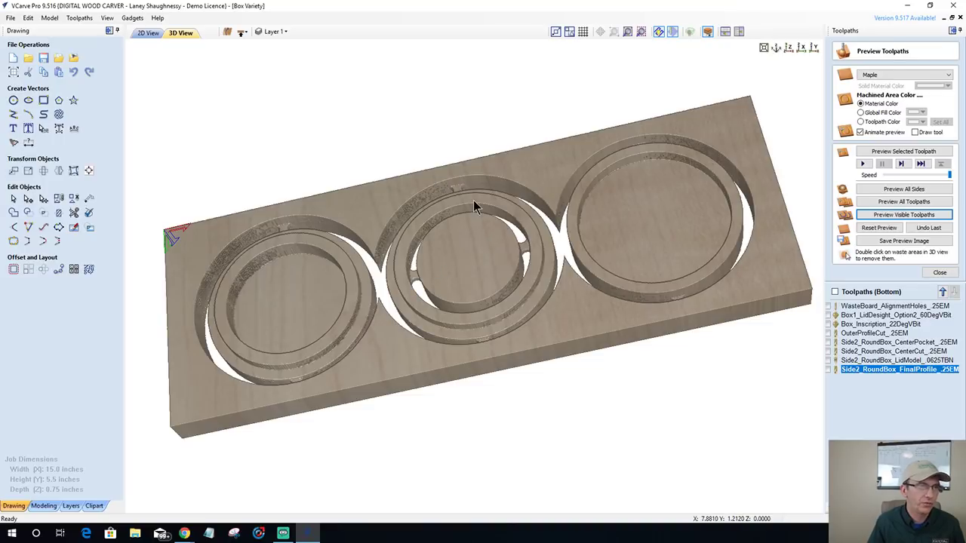
drag(457, 172, 462, 273)
drag(453, 485, 317, 217)
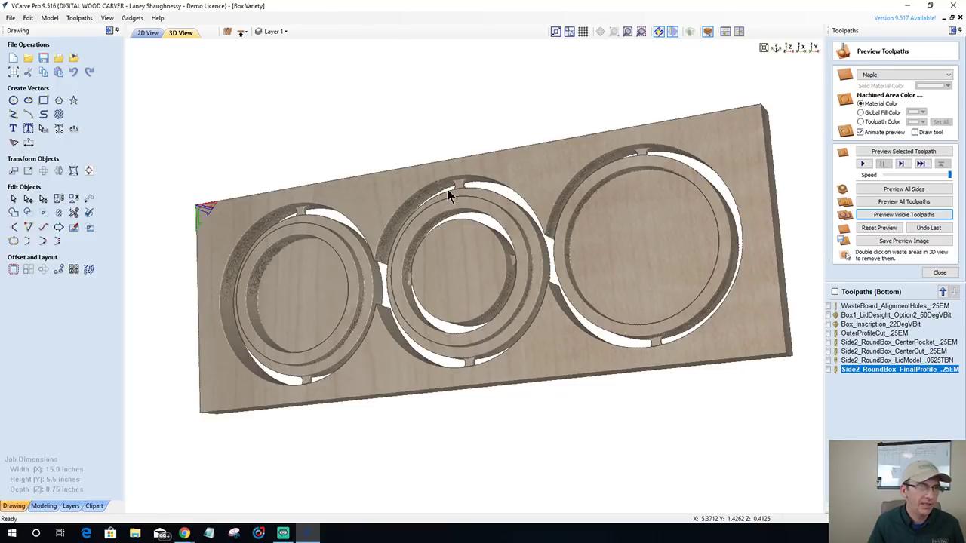
mouse_move(448, 192)
mouse_down()
mouse_move(291, 397)
mouse_move(388, 245)
mouse_move(511, 123)
mouse_move(554, 170)
mouse_move(558, 302)
mouse_move(202, 114)
mouse_up()
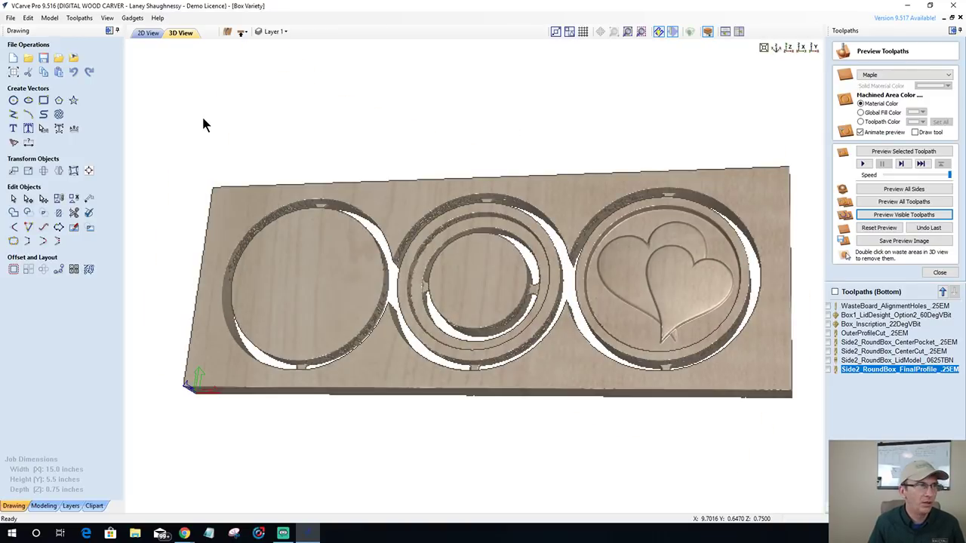
- Return to the 2D view and make the PenBoxSide1 and PenBox Side2 layers visible
click(147, 34)
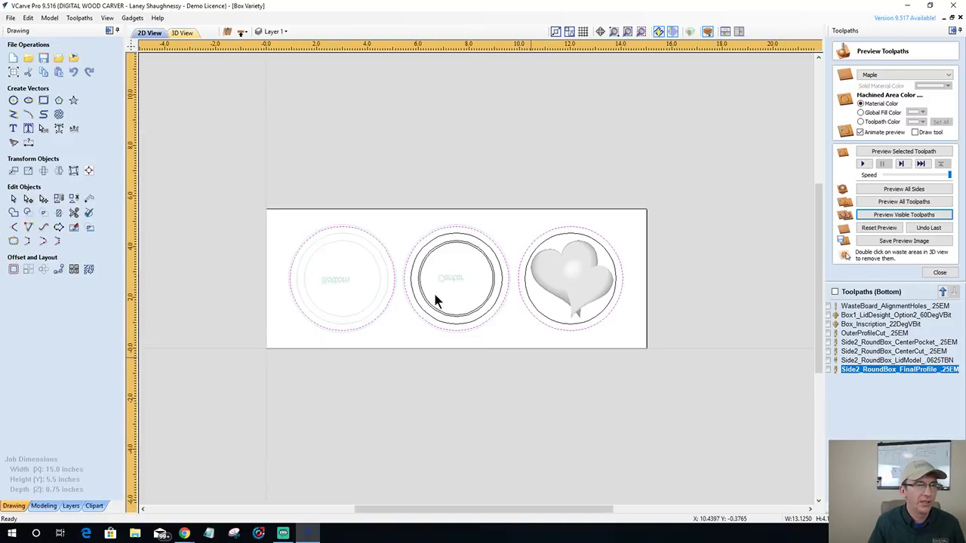
scroll(224, 213, down, 1)
scroll(224, 214, up, 1)
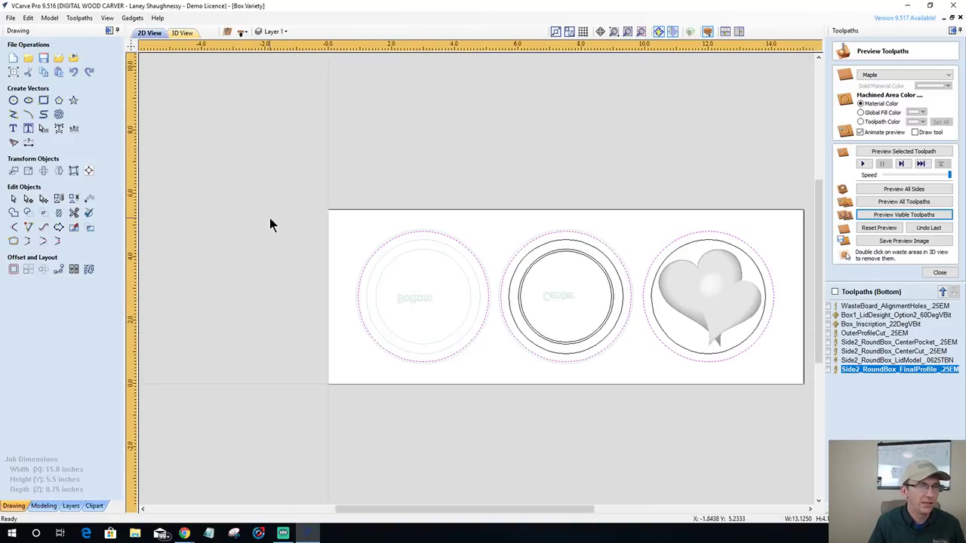
scroll(269, 225, down, 1)
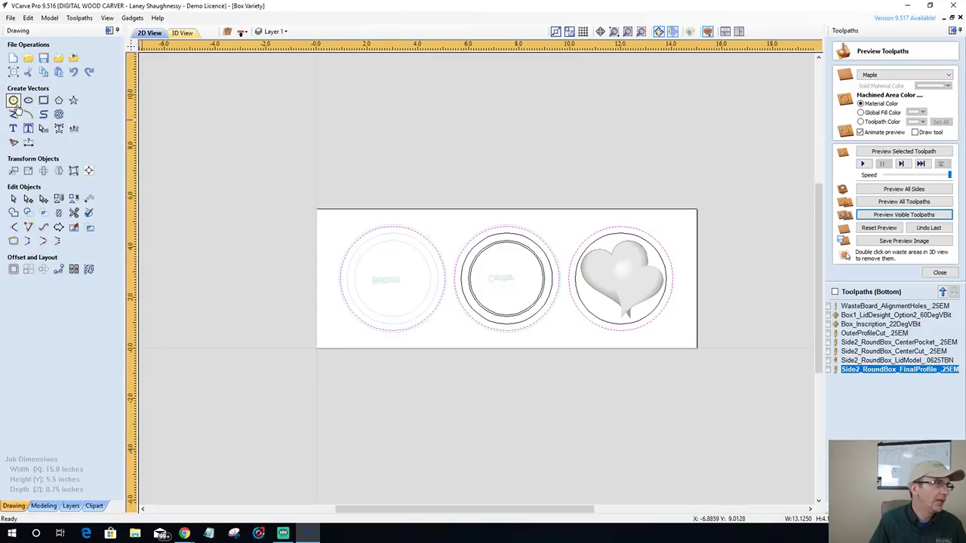
click(276, 32)
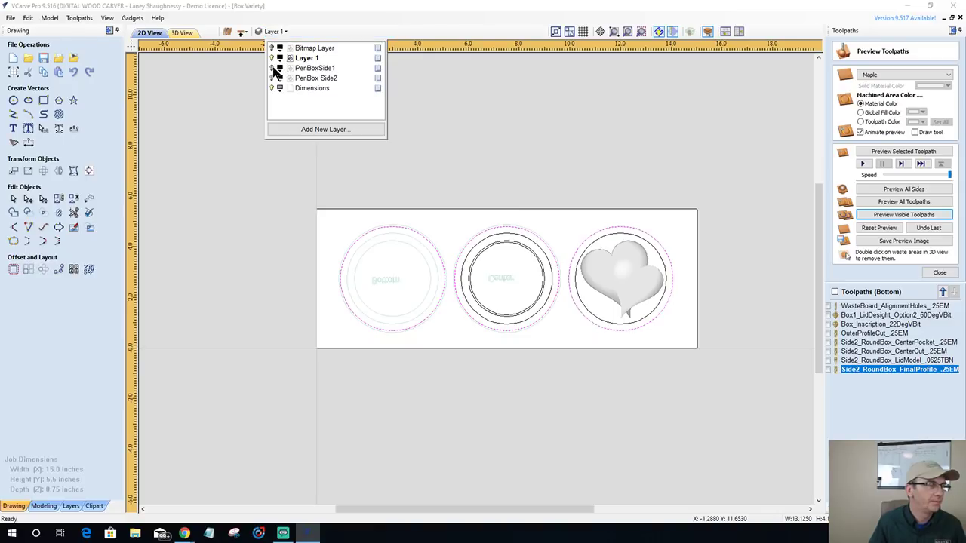
click(272, 68)
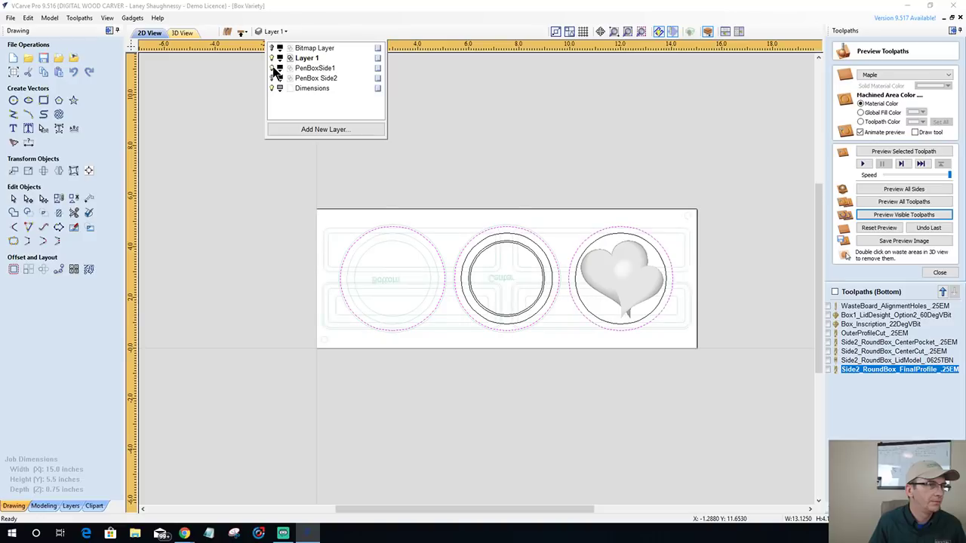
click(272, 77)
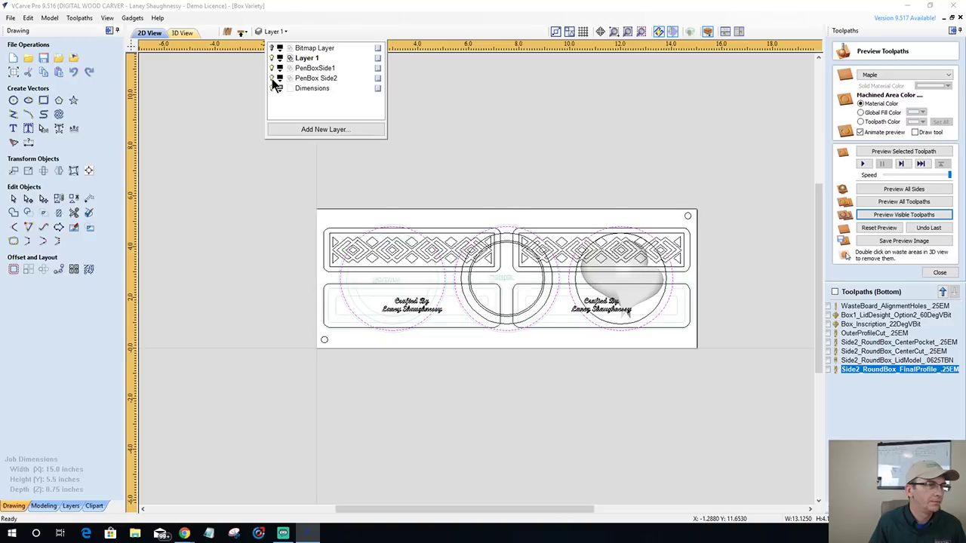
click(308, 330)
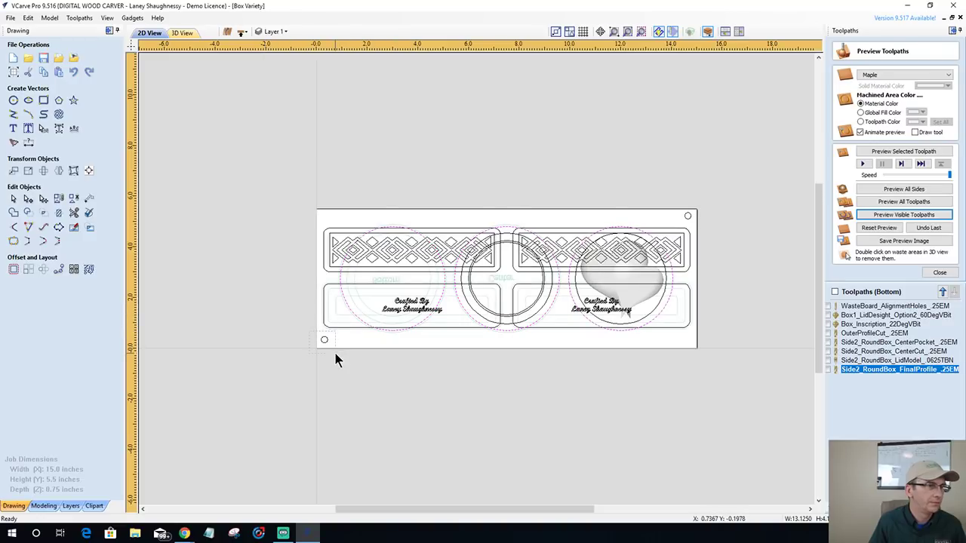
- Copy the bottom-side alignment holes to Layer 1, hide PenBox Side2, and switch to the top side
click(338, 351)
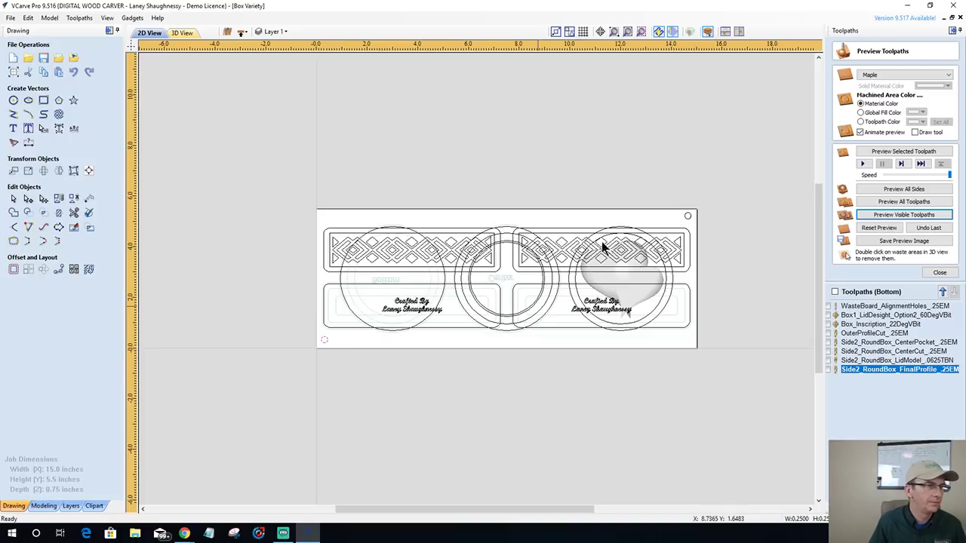
right_click(691, 217)
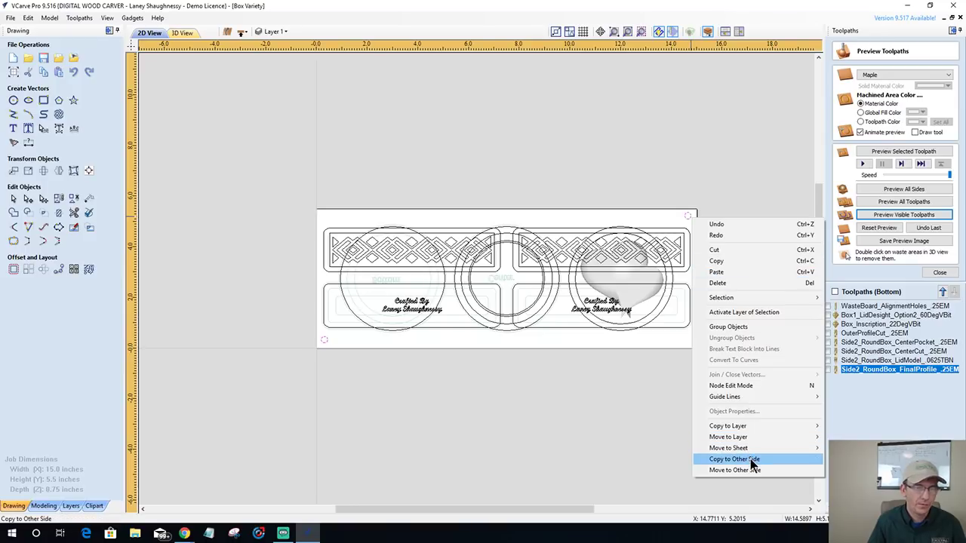
mouse_move(748, 426)
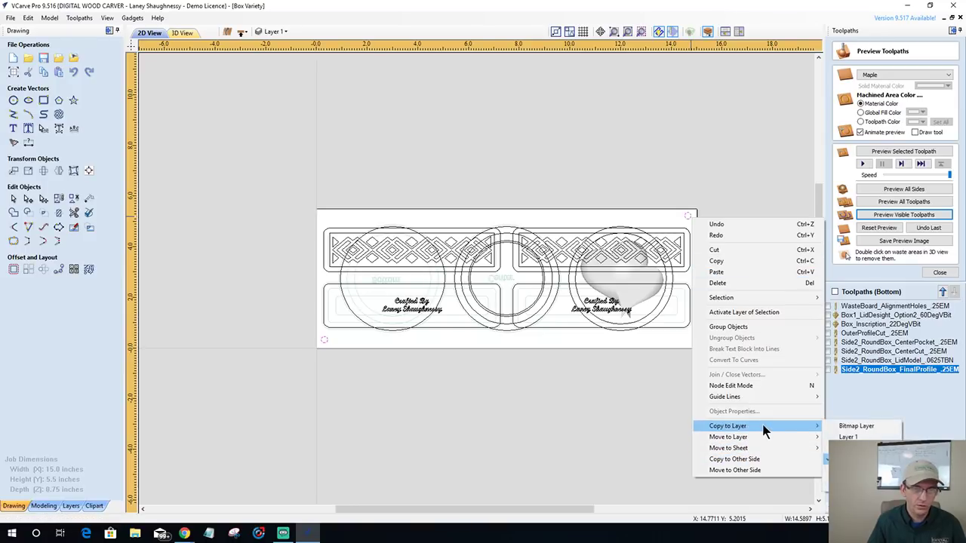
click(850, 437)
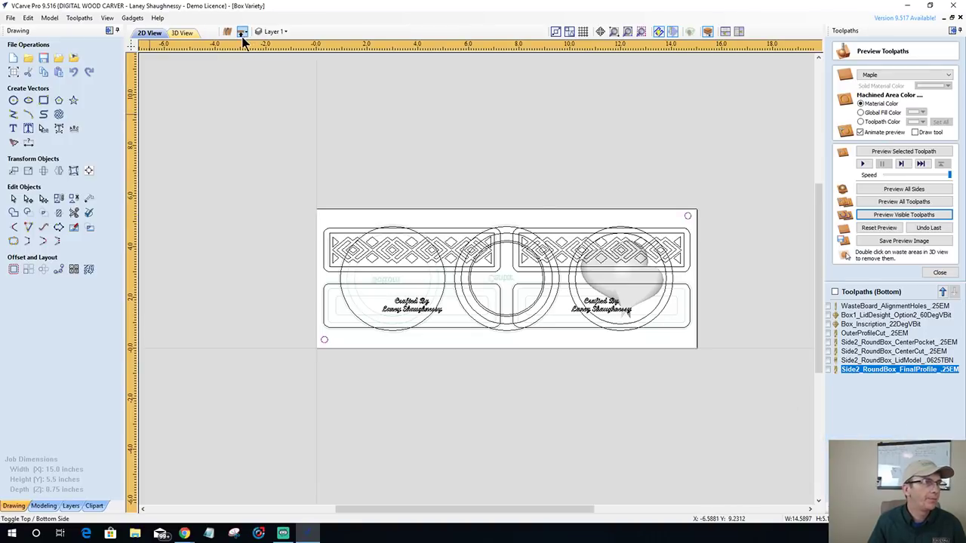
click(273, 32)
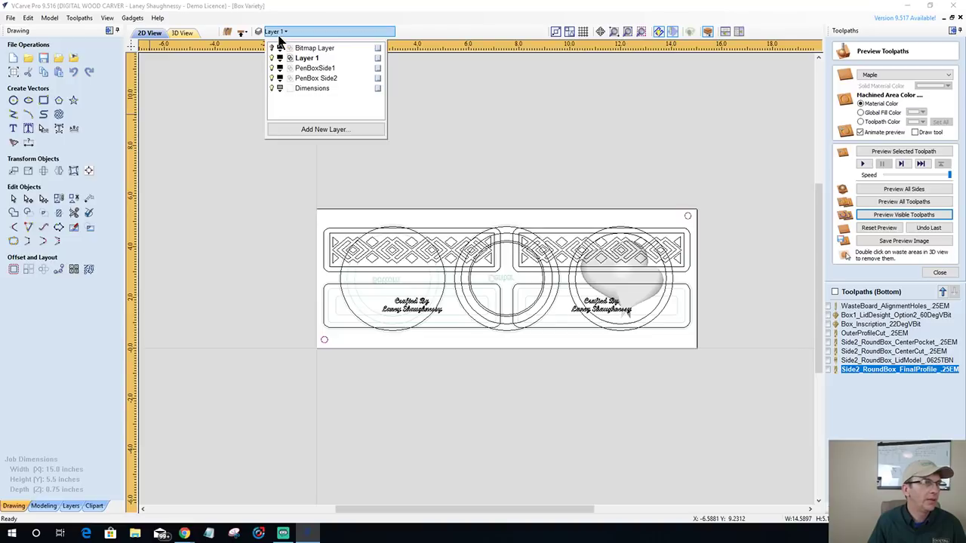
click(273, 79)
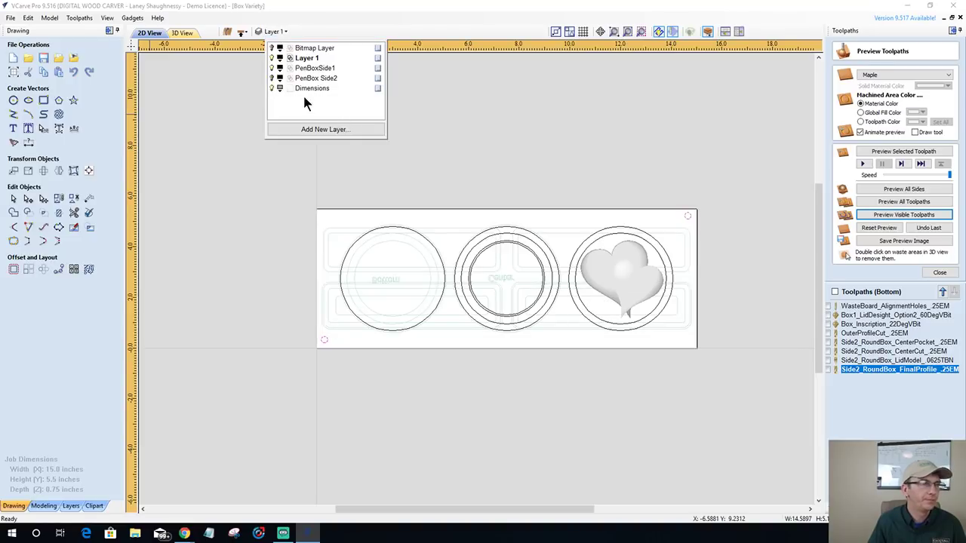
click(241, 31)
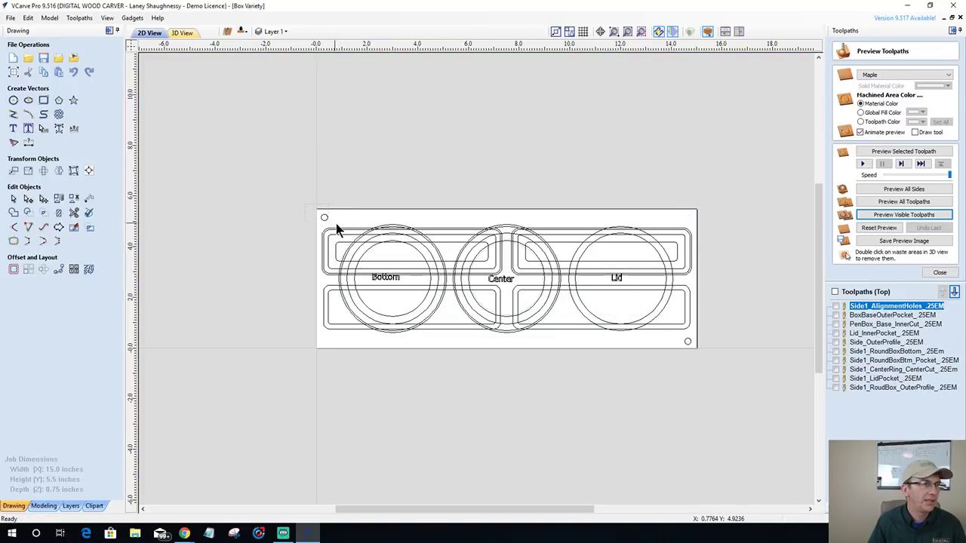
- Copy the top-side alignment holes to Layer 1 and hide the PenBoxSide1 layer
right_click(691, 345)
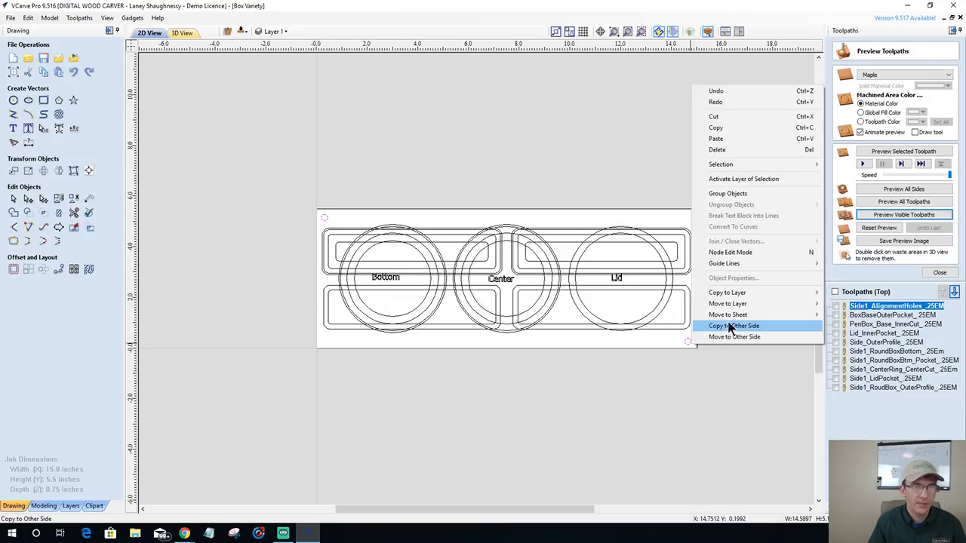
mouse_move(737, 298)
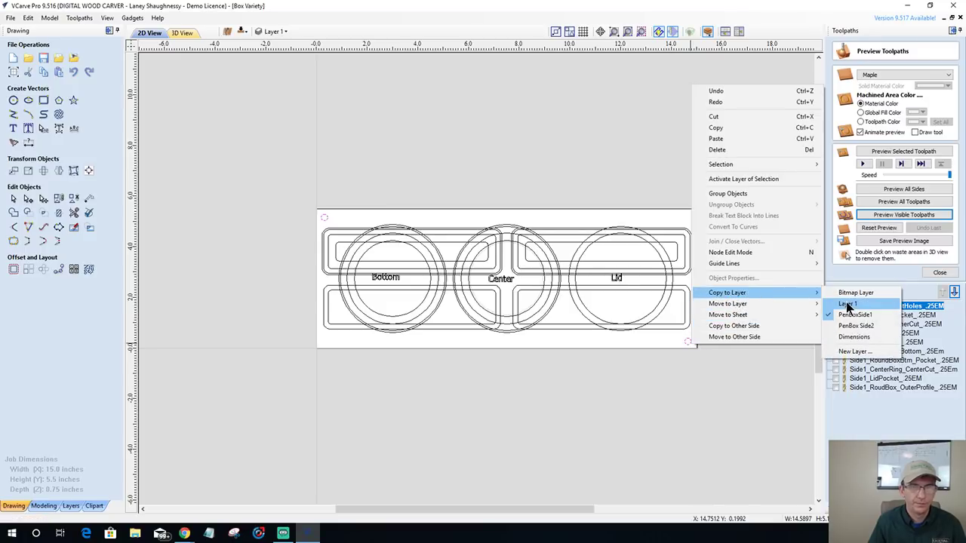
click(847, 313)
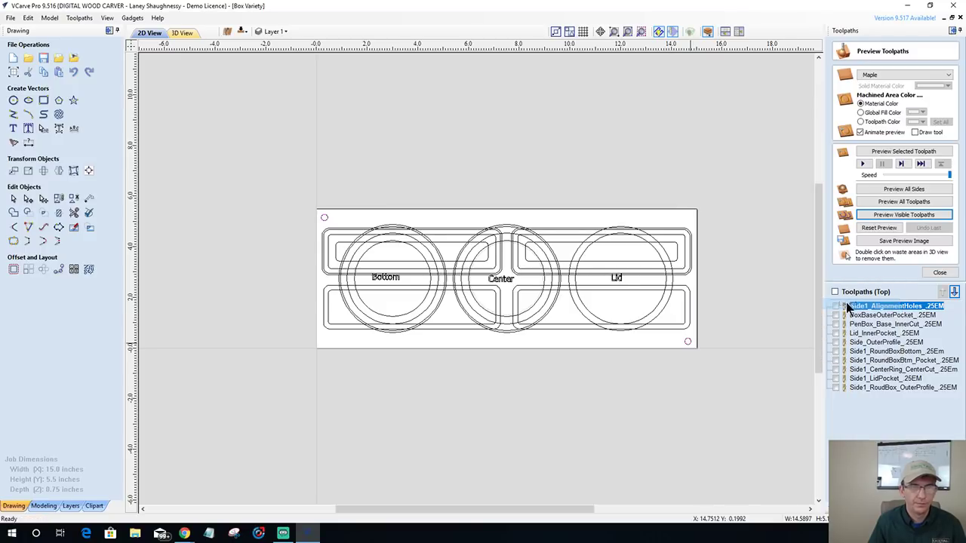
click(240, 35)
click(241, 34)
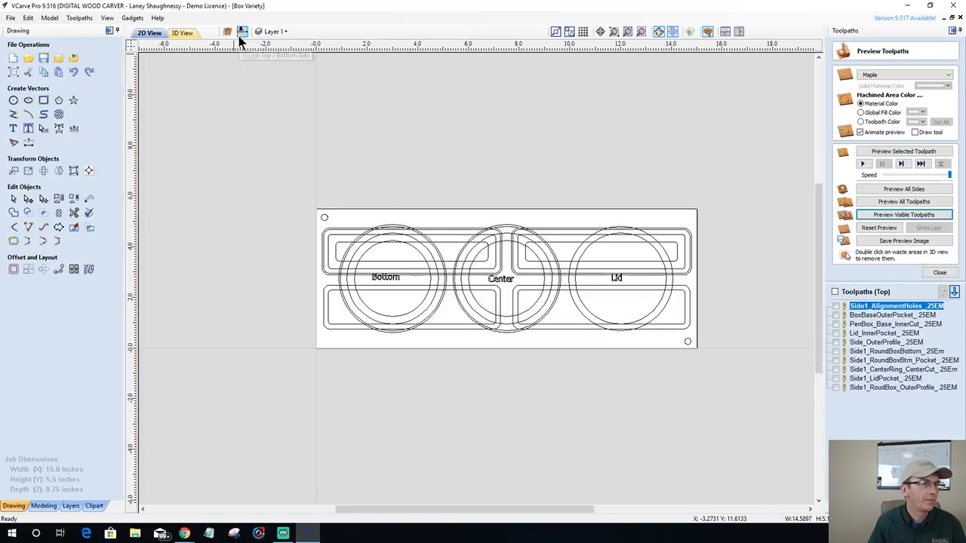
click(272, 32)
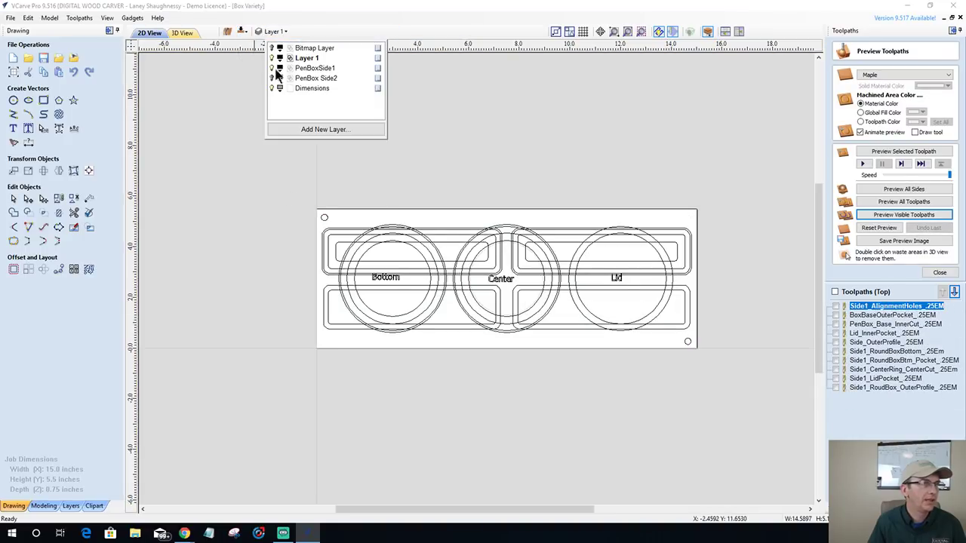
click(272, 68)
click(277, 265)
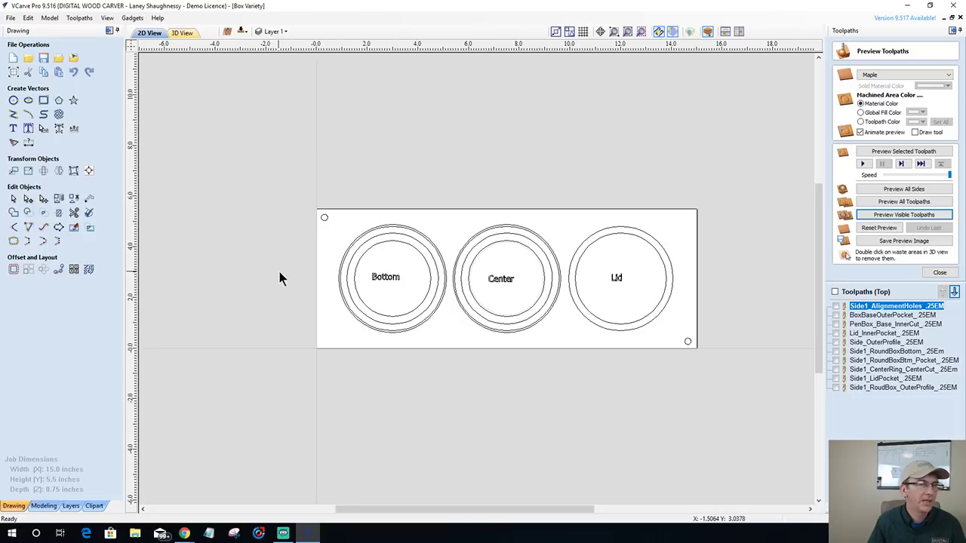
- Nudge the bottom-right and top-left alignment holes inward from the board corners
click(332, 221)
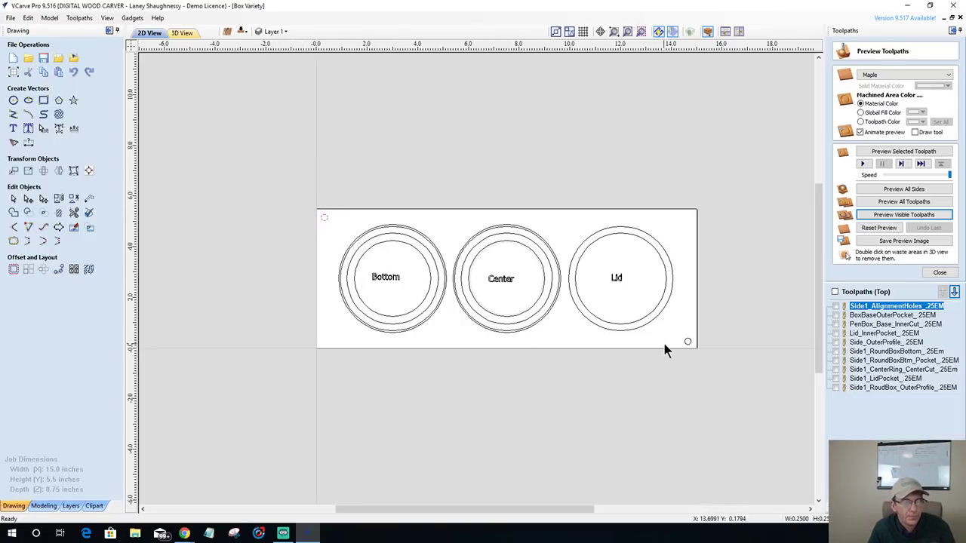
click(686, 340)
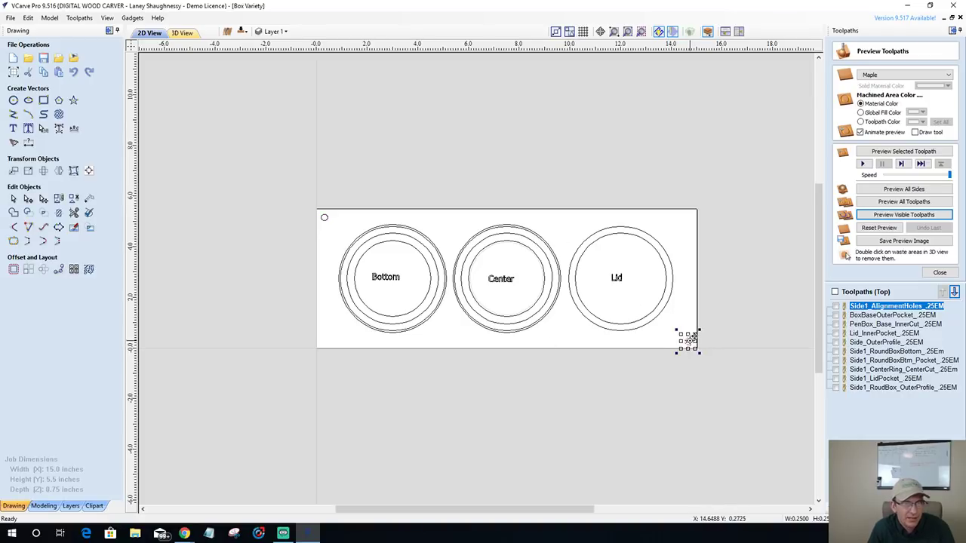
drag(685, 339, 681, 336)
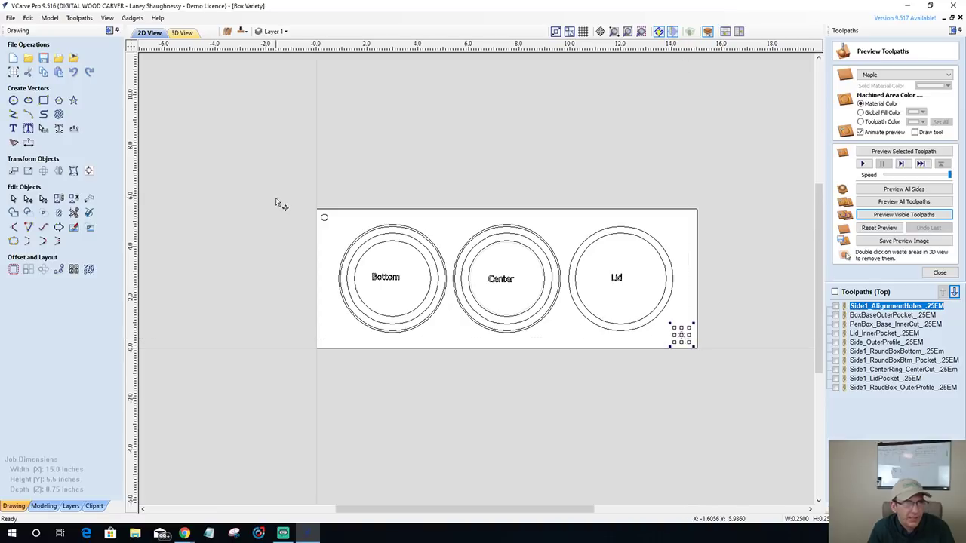
click(325, 218)
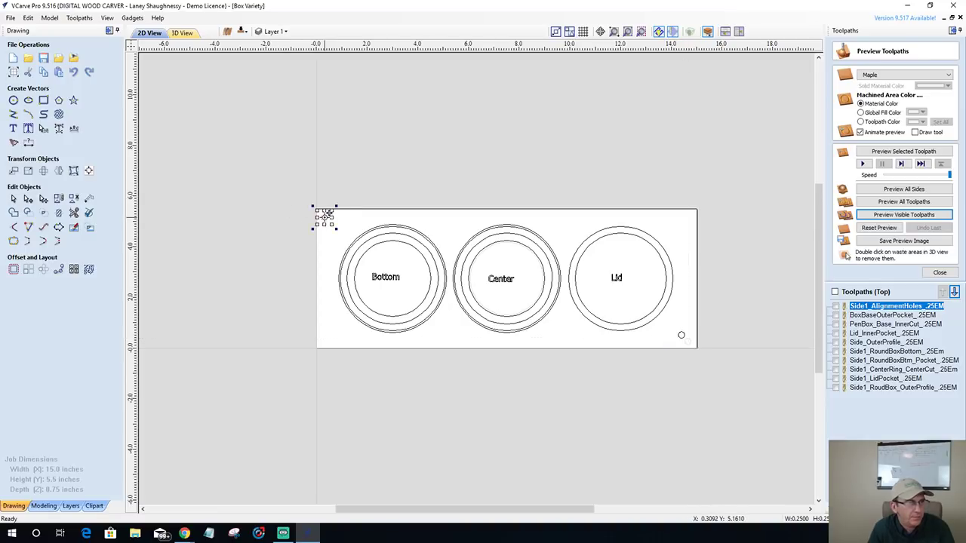
drag(325, 218, 332, 223)
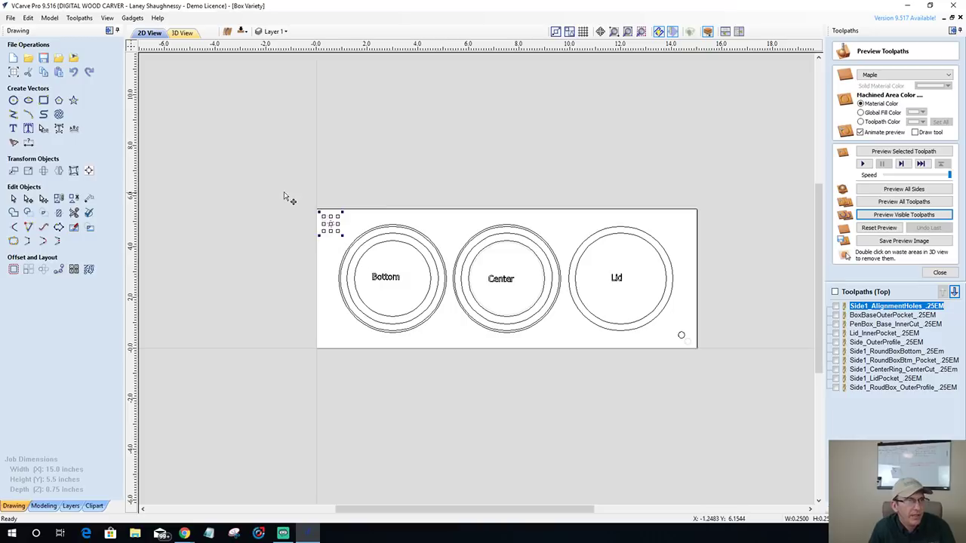
click(241, 32)
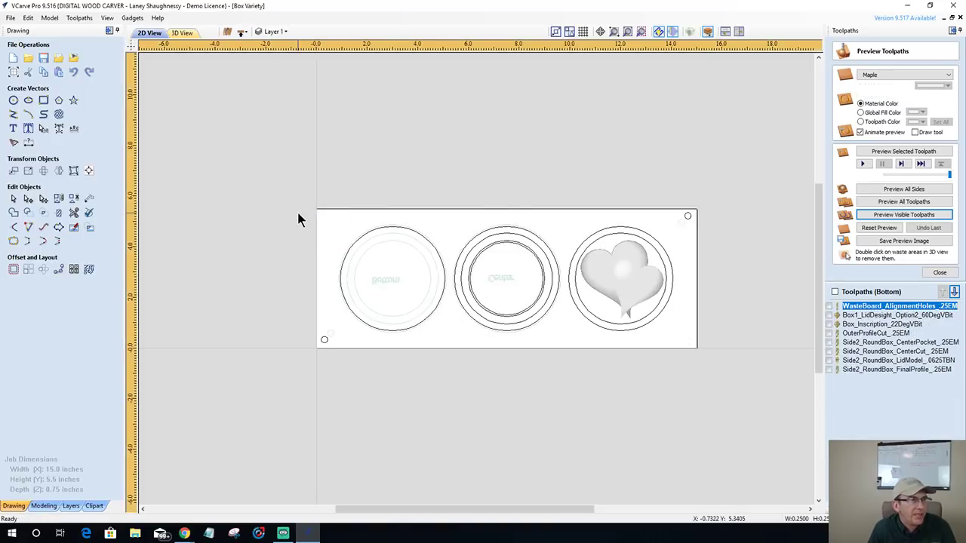
click(360, 359)
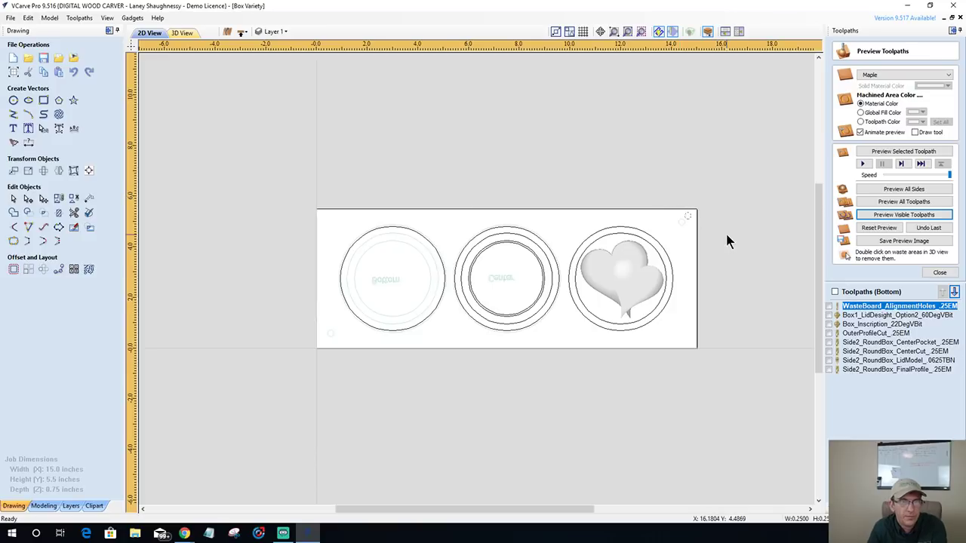
click(242, 32)
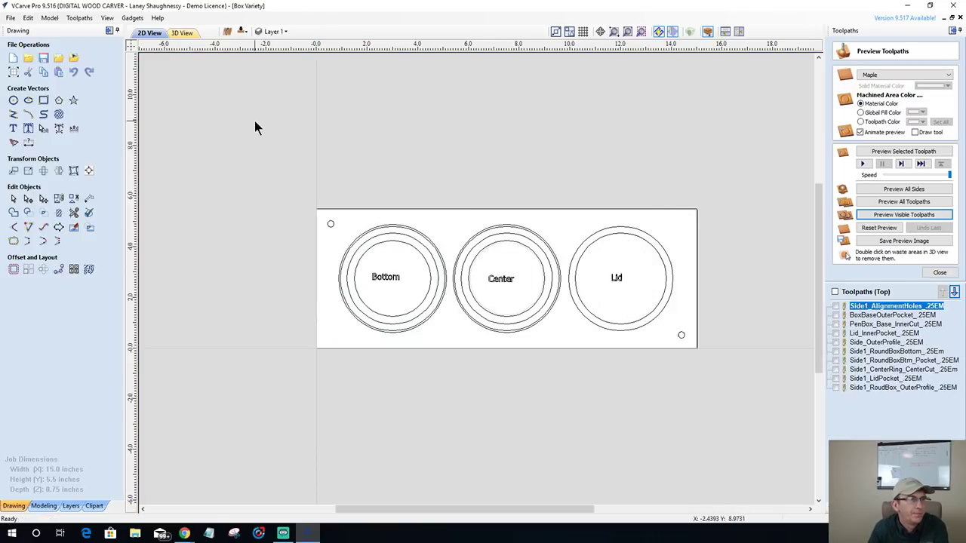
- Copy both corner alignment holes to the other side and reselect them
click(331, 224)
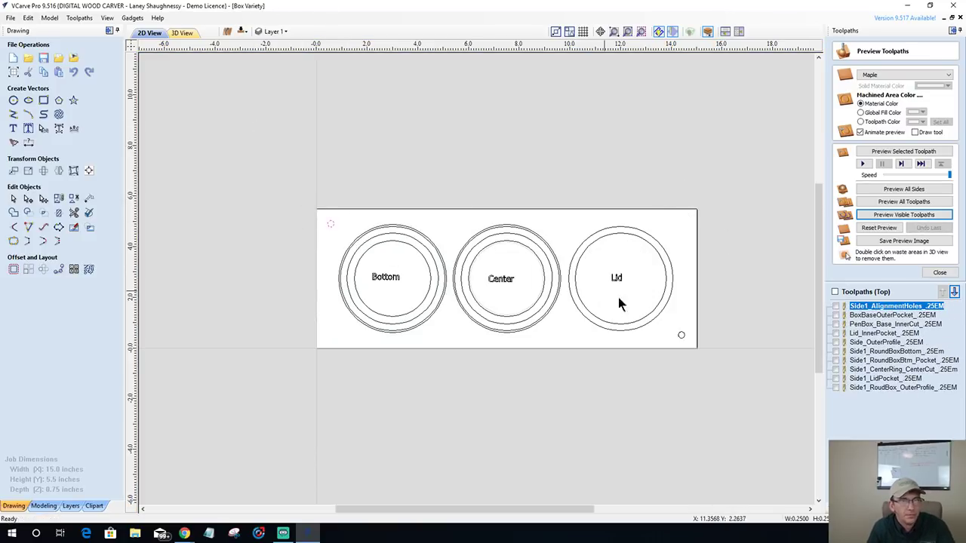
shift+click(681, 336)
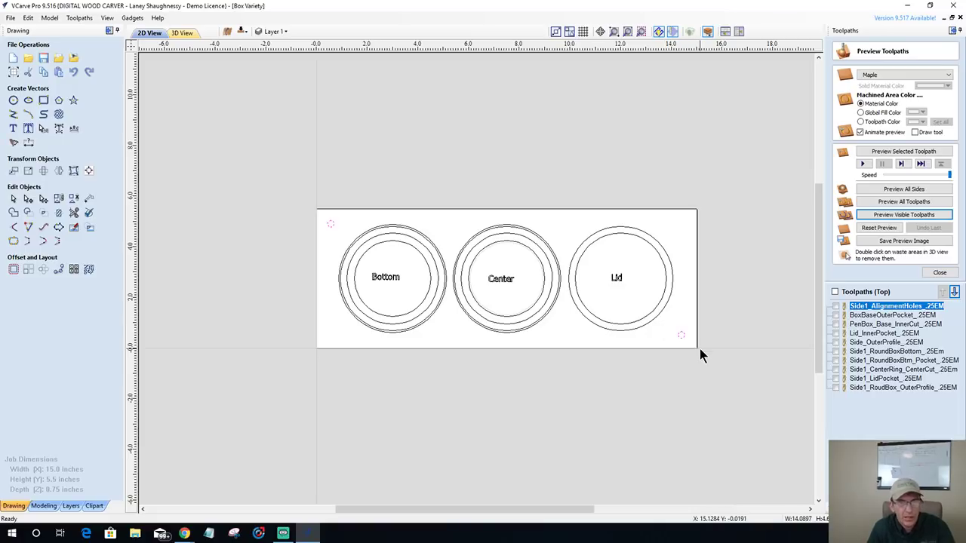
right_click(681, 339)
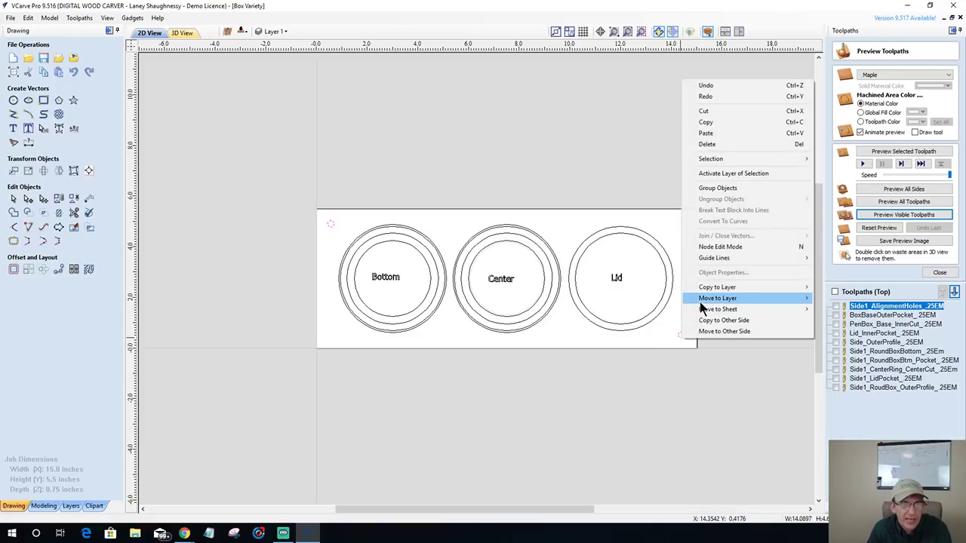
click(710, 321)
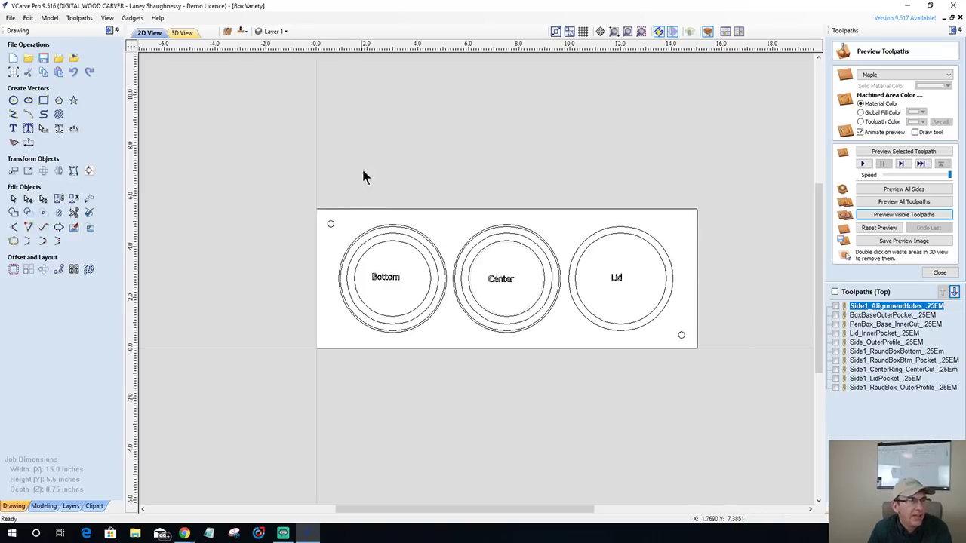
click(331, 223)
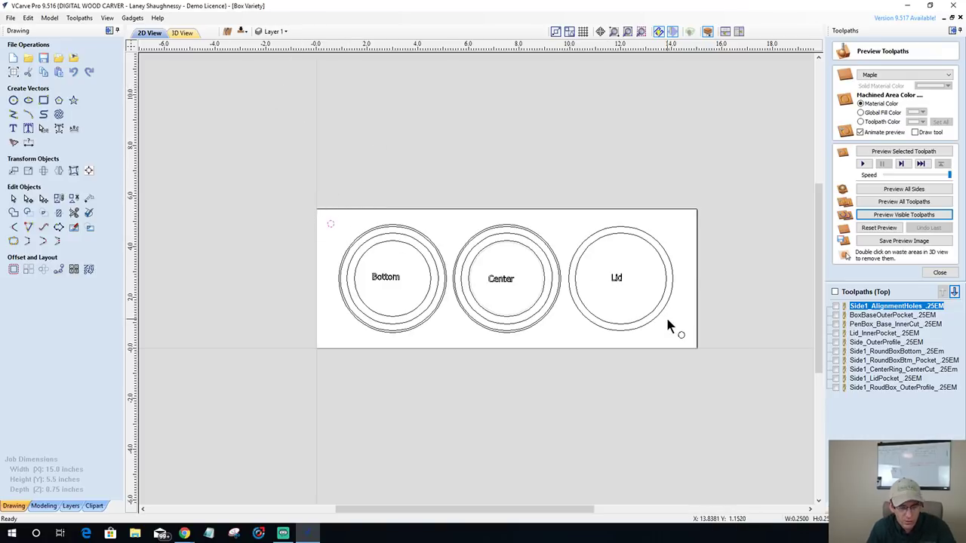
shift+drag(674, 318, 693, 357)
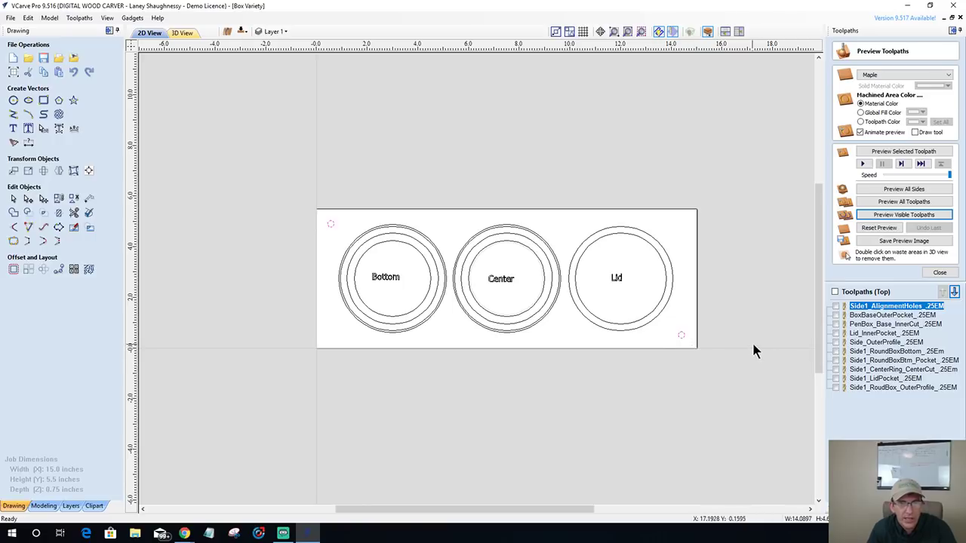
- Duplicate the Side1_AlignmentHoles toolpath and move the copy below Side_OuterProfile
right_click(868, 307)
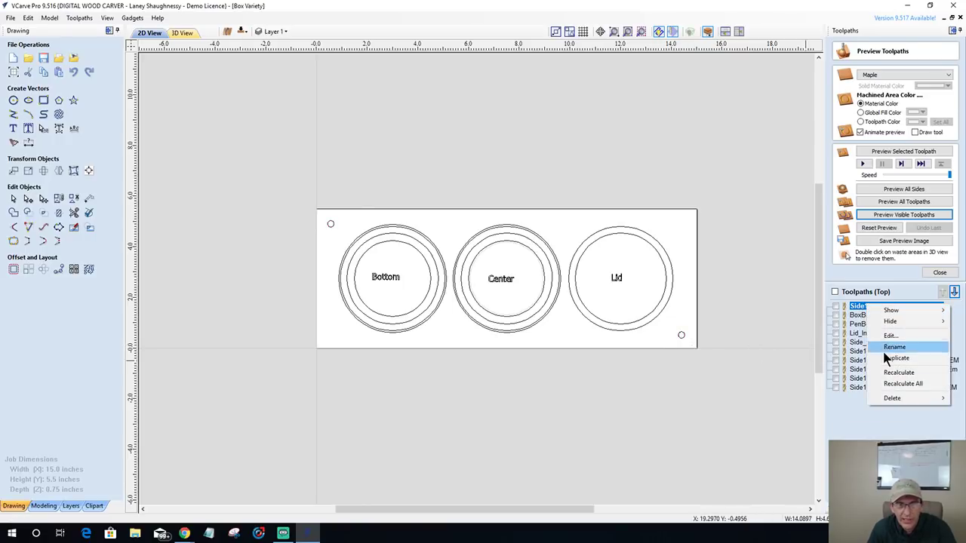
click(886, 359)
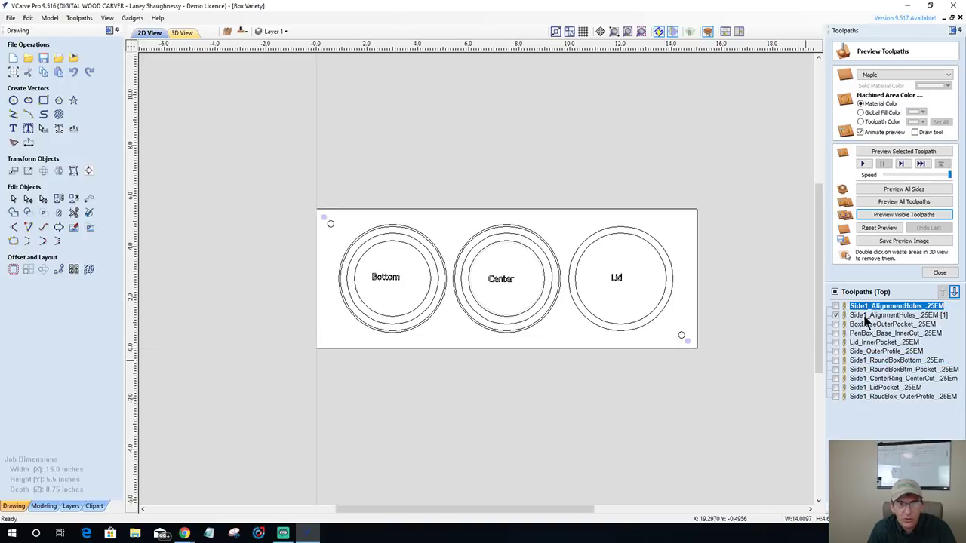
click(869, 316)
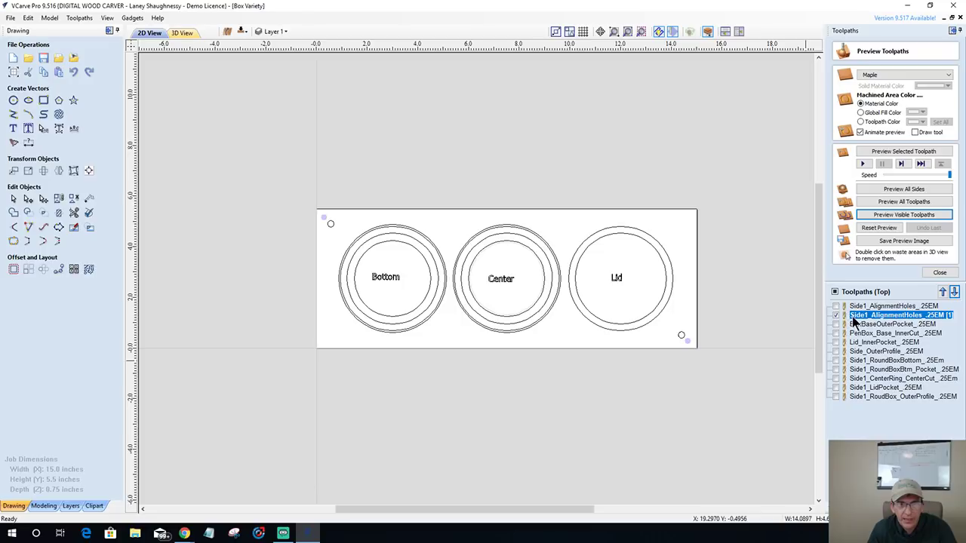
drag(855, 322, 858, 361)
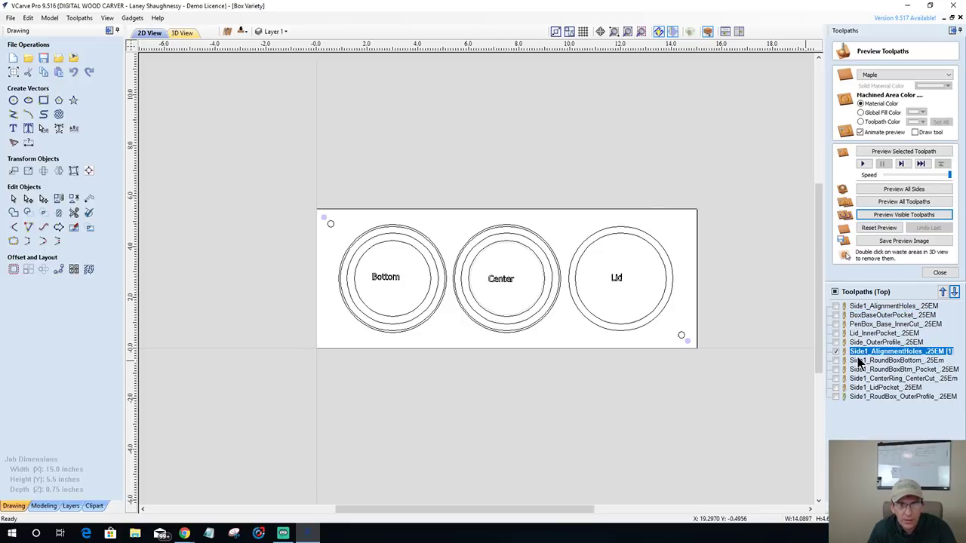
- Set the copy to drill the top-left and bottom-right circles, calculate, preview, then return to bottom-side 2D view
double_click(861, 359)
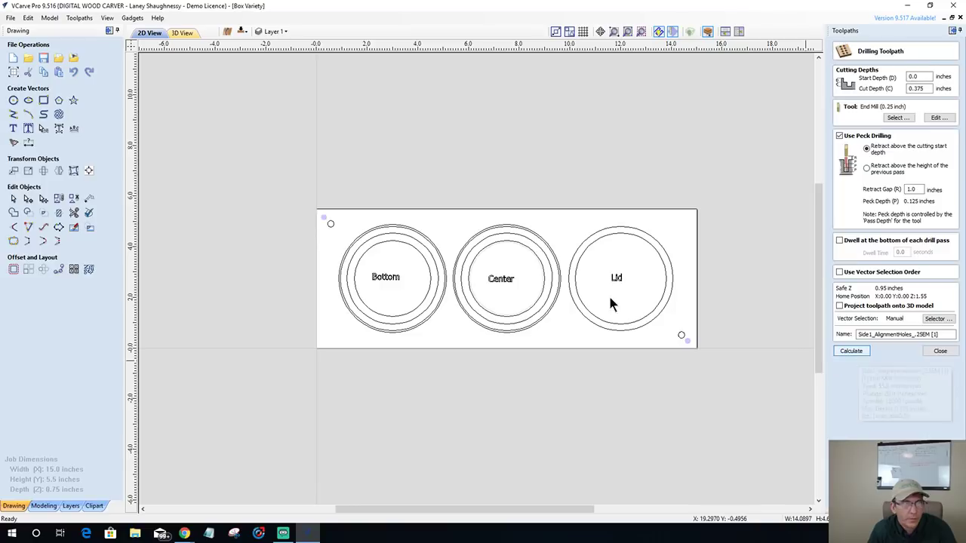
click(331, 225)
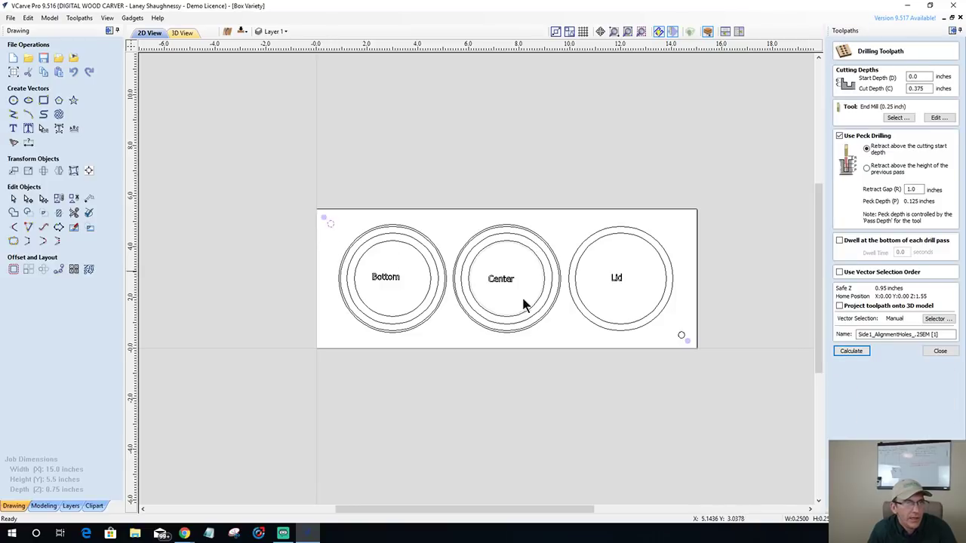
shift+click(681, 337)
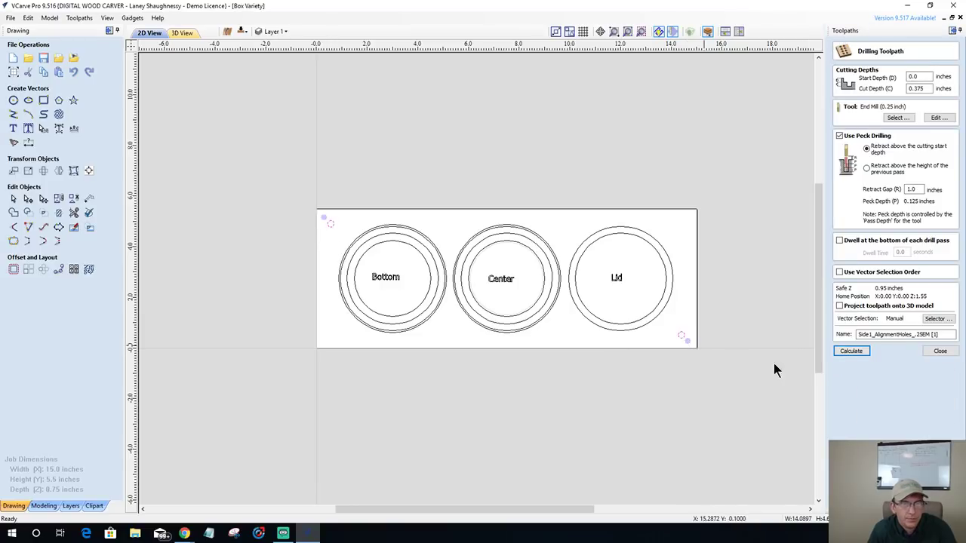
click(851, 351)
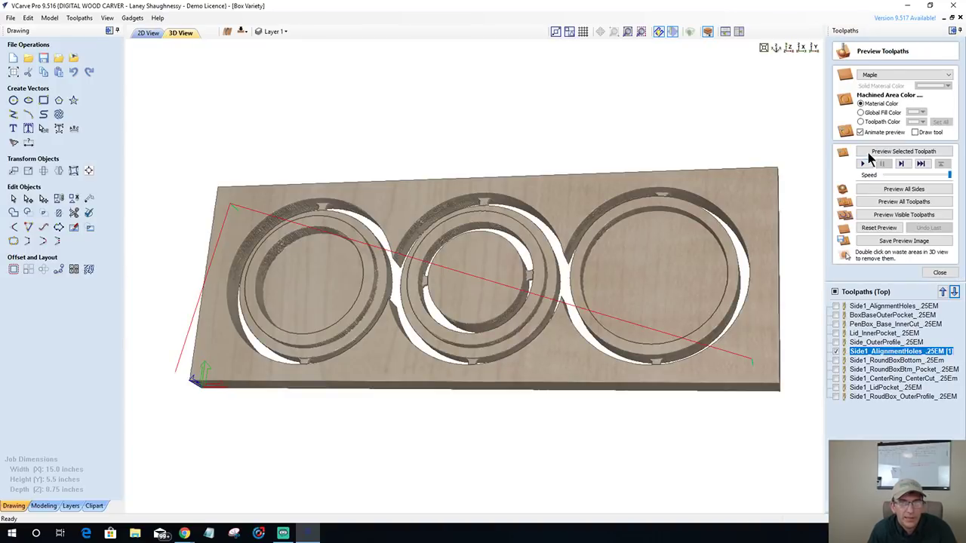
click(875, 152)
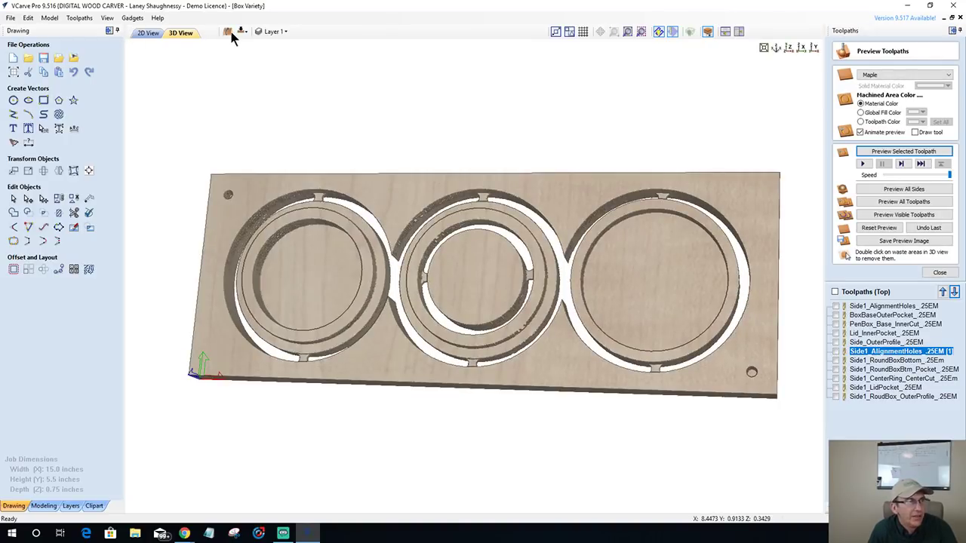
click(241, 32)
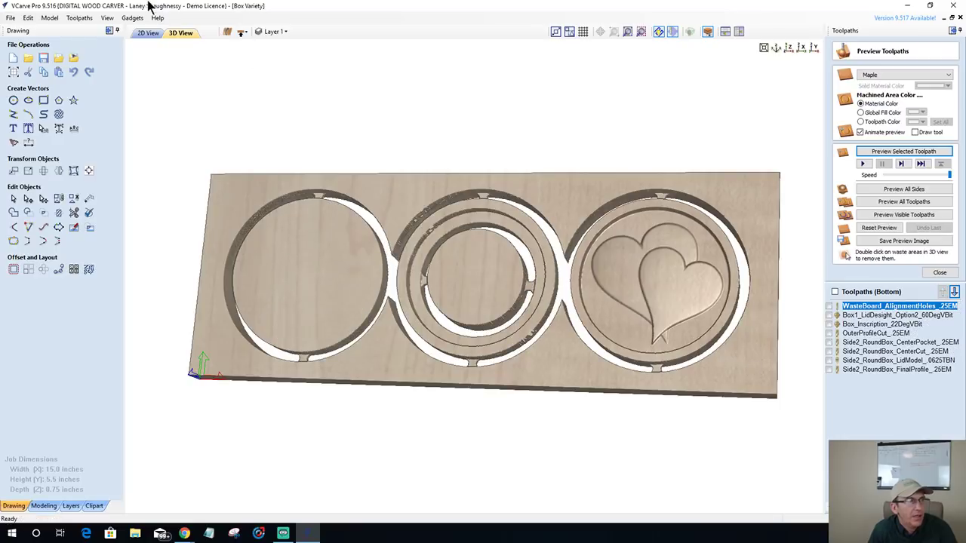
click(148, 33)
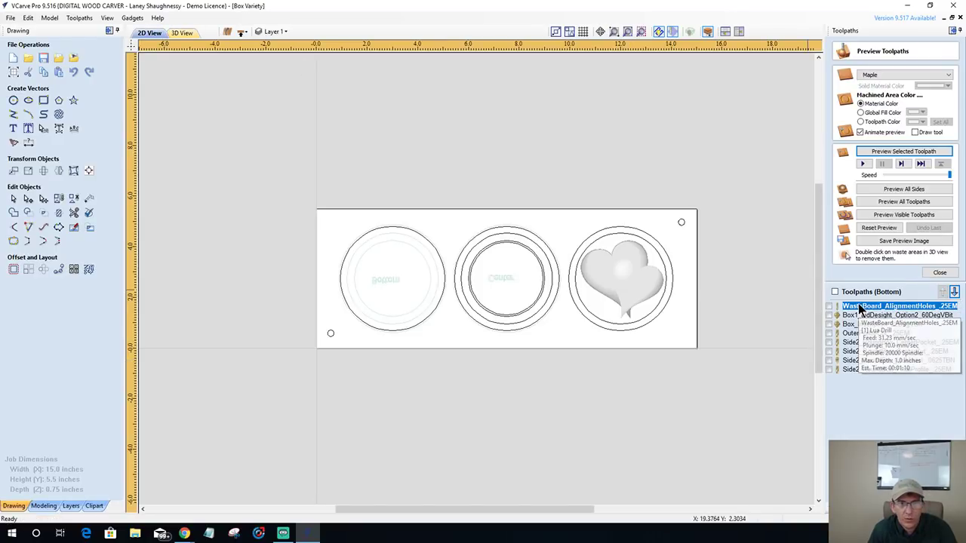
- Duplicate WasteBoard_AlignmentHoles, reorder it, and recalculate one copy with the End Mill (0.25 inch)
right_click(859, 304)
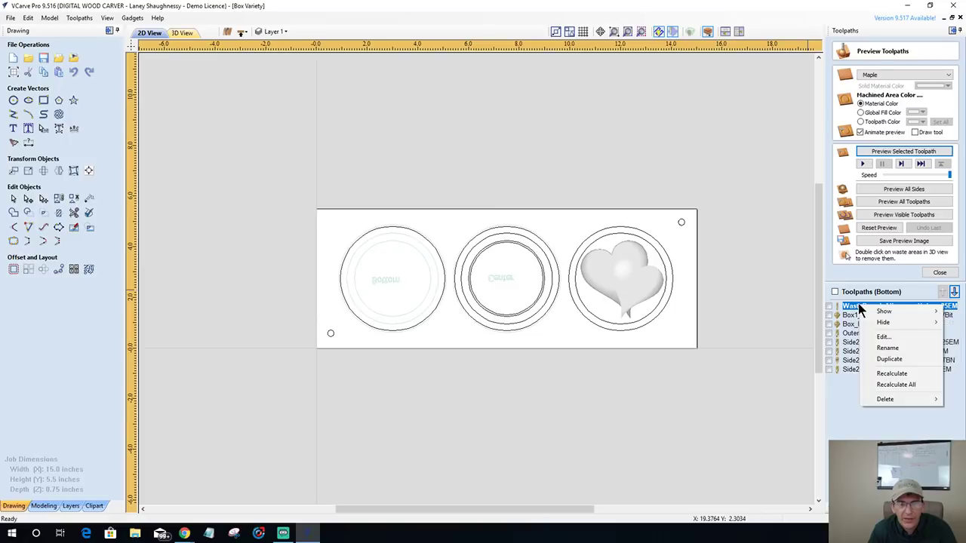
click(889, 360)
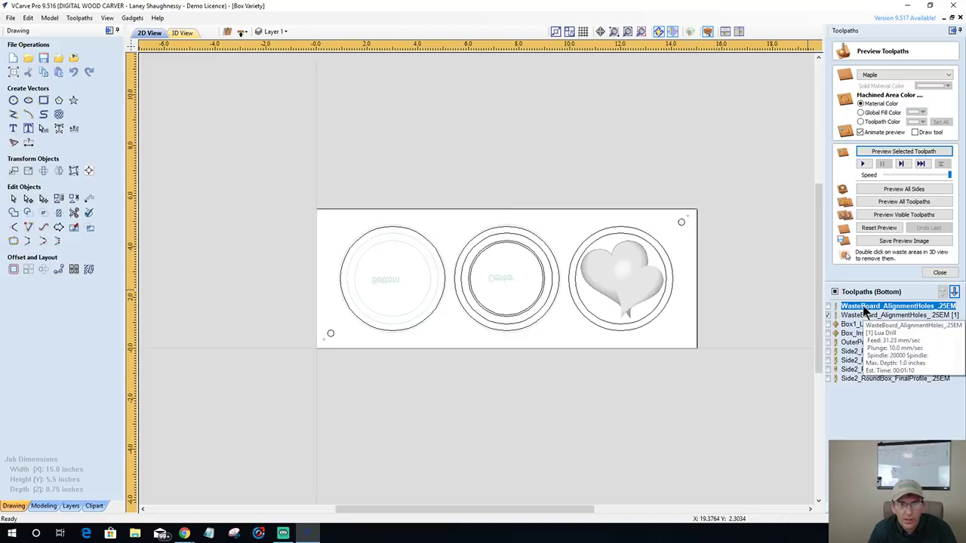
drag(866, 312, 867, 353)
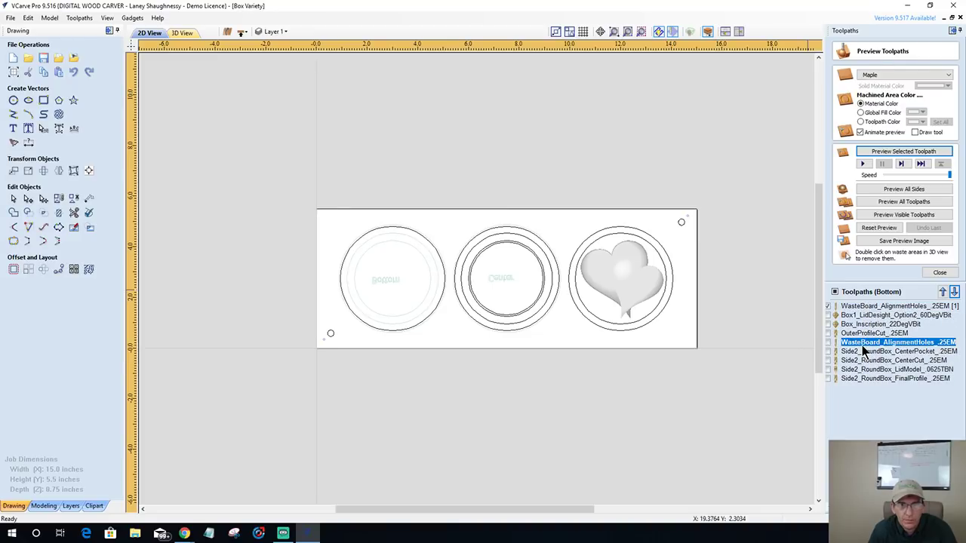
right_click(866, 352)
click(887, 360)
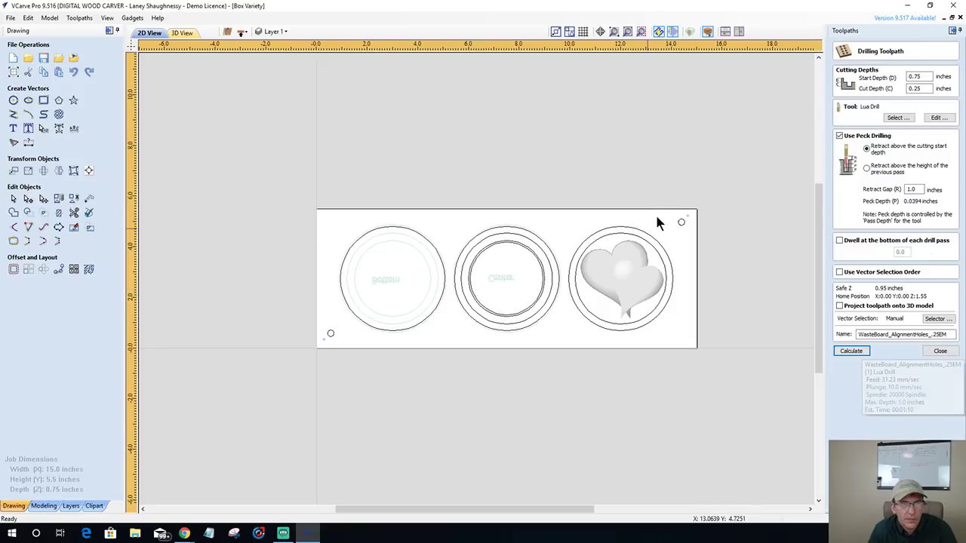
click(681, 222)
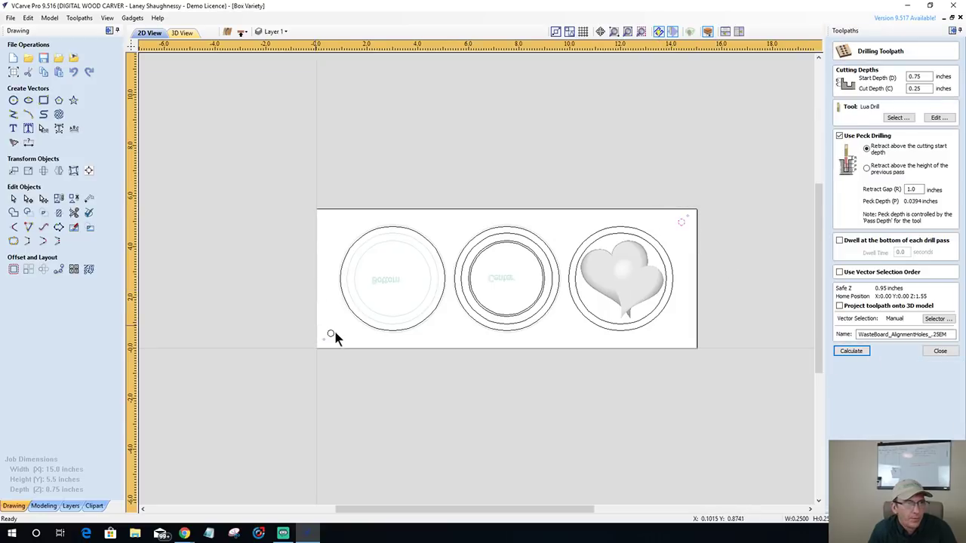
click(898, 118)
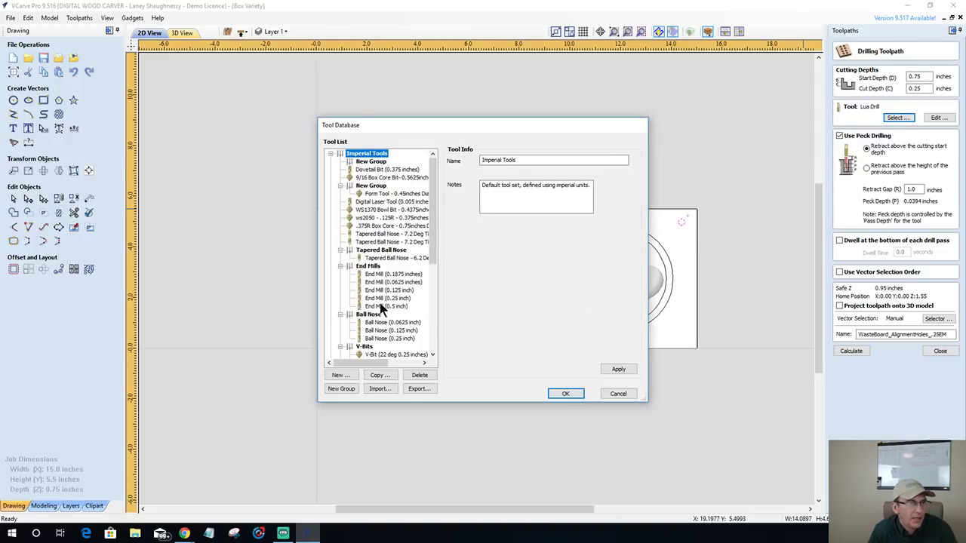
click(382, 300)
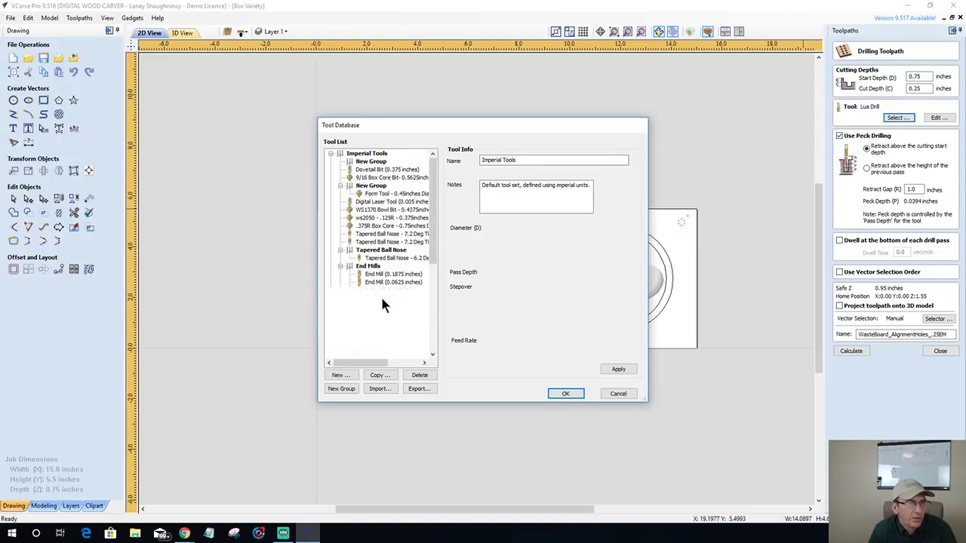
click(563, 394)
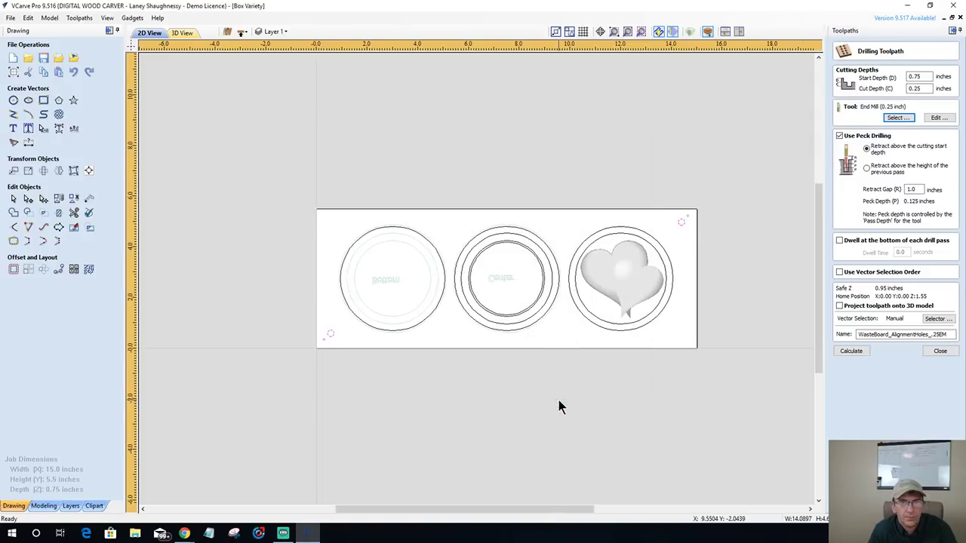
click(847, 353)
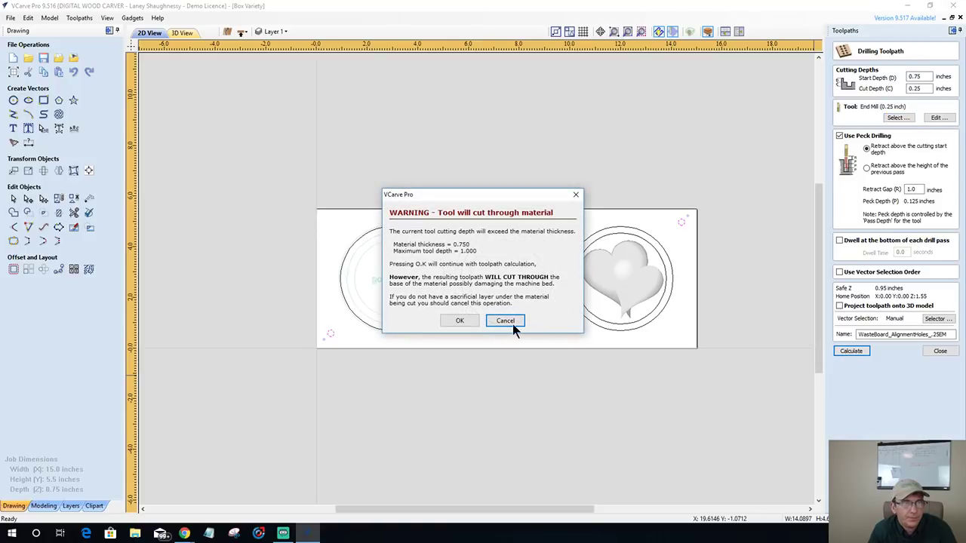
click(462, 320)
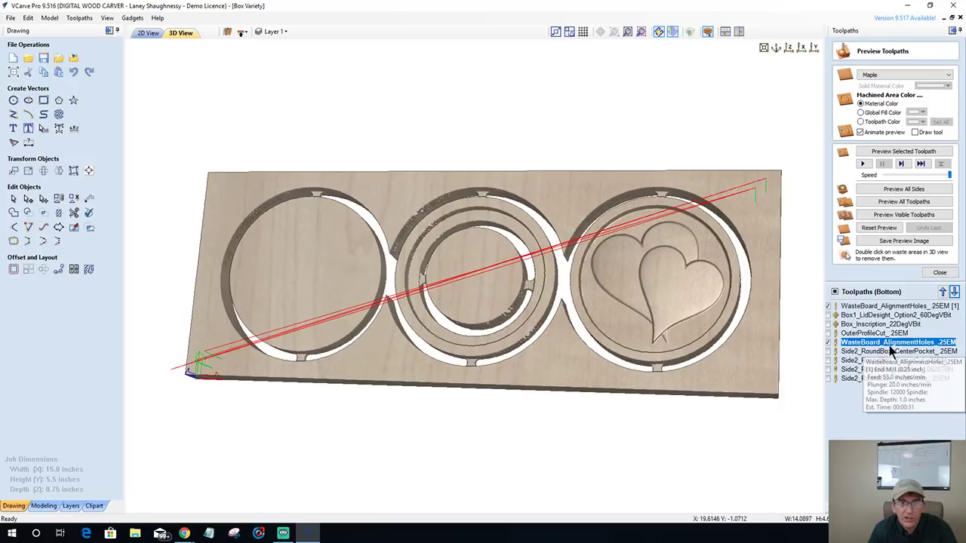
- Switch the other alignment-hole copy to the End Mill (0.25 inch), recalculate, and reset the preview
double_click(876, 307)
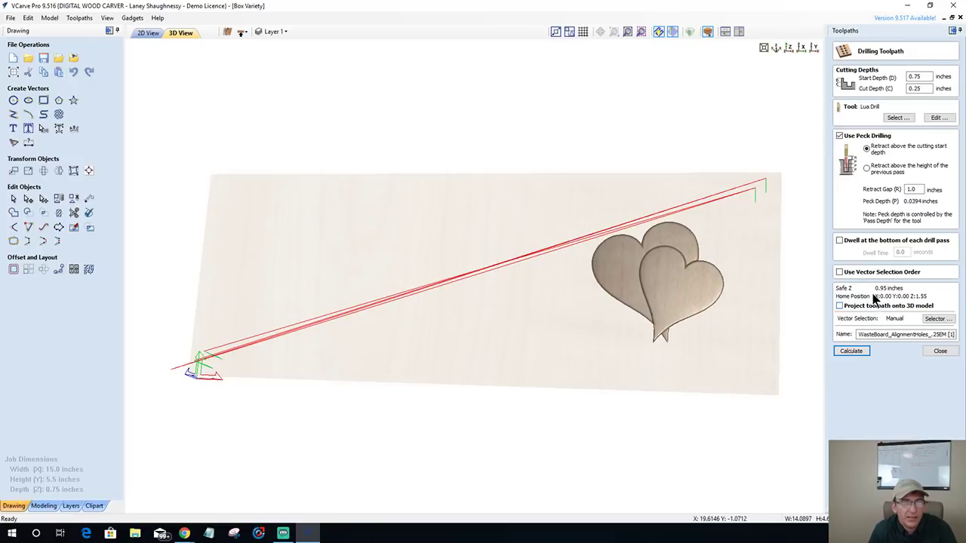
click(896, 118)
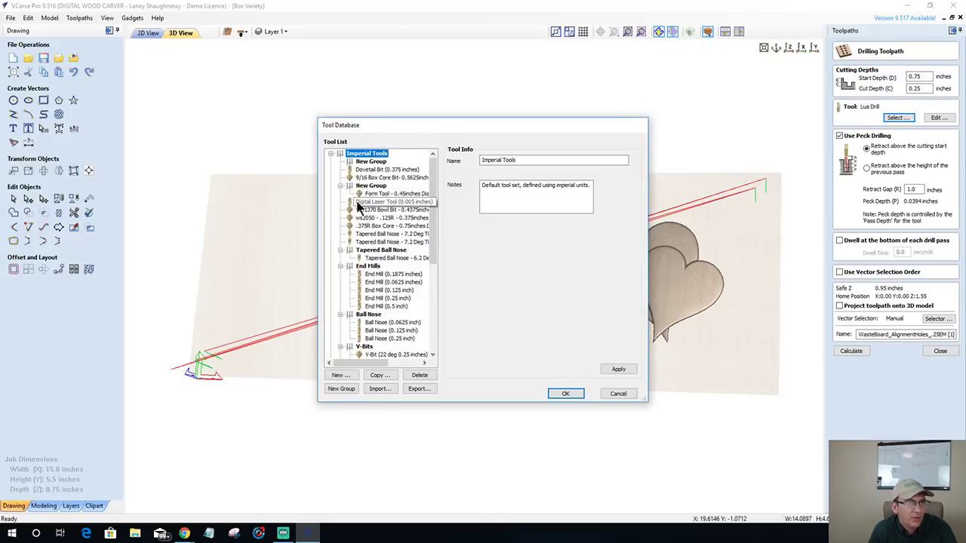
click(380, 300)
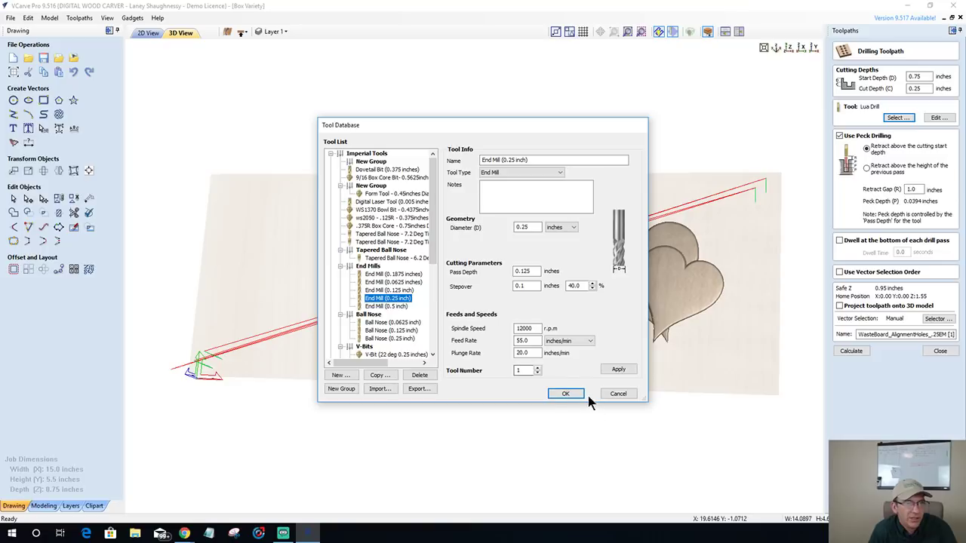
click(565, 393)
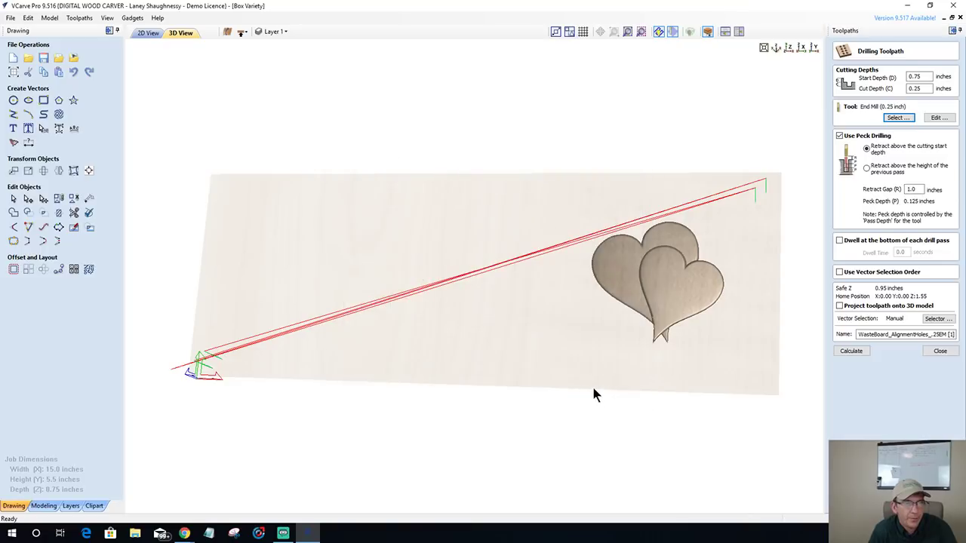
click(866, 351)
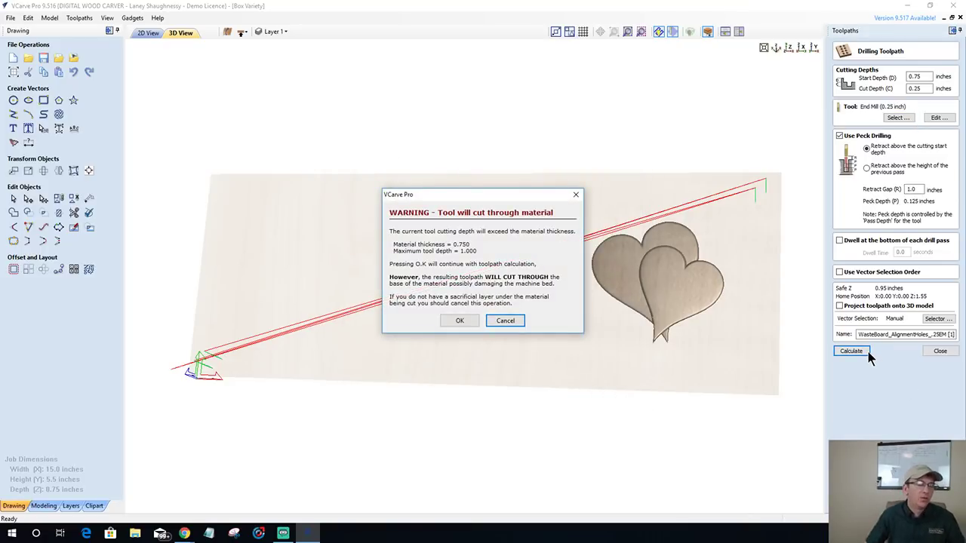
click(467, 323)
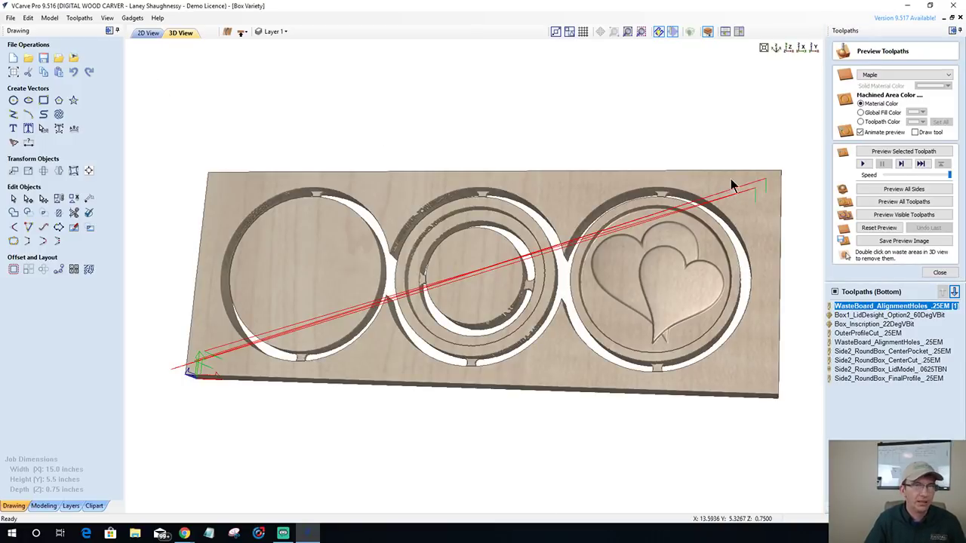
click(868, 228)
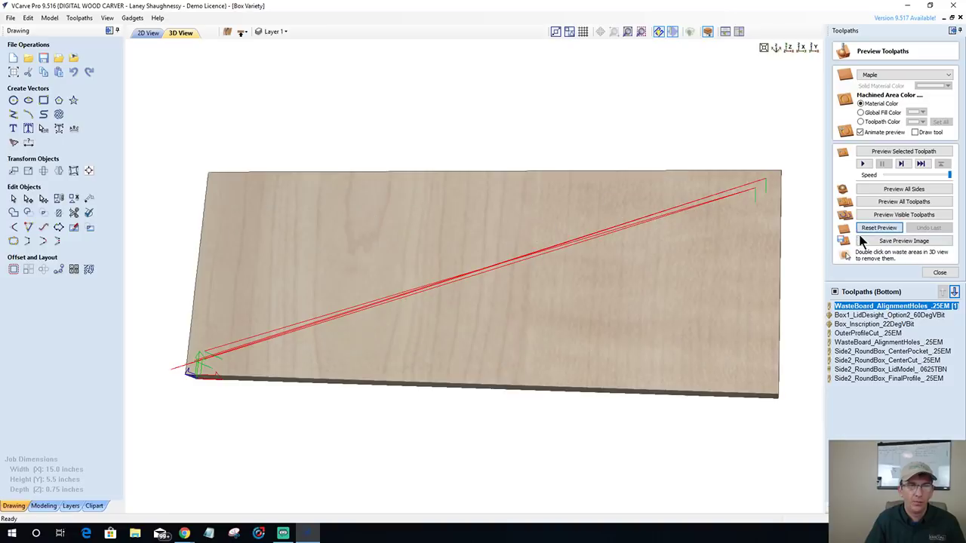
- Set a top-down view on the top side and make the six Side1 round-box toolpaths visible
click(143, 33)
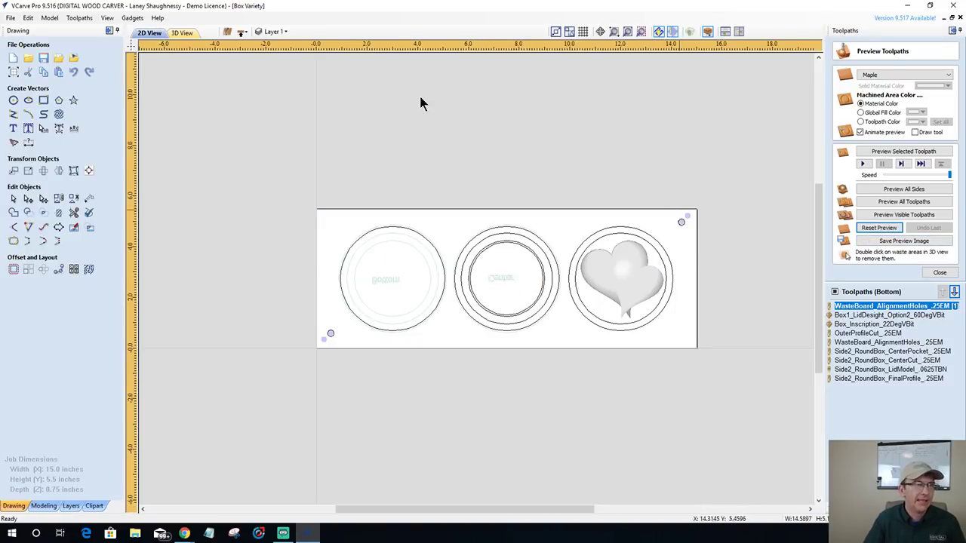
key(F3)
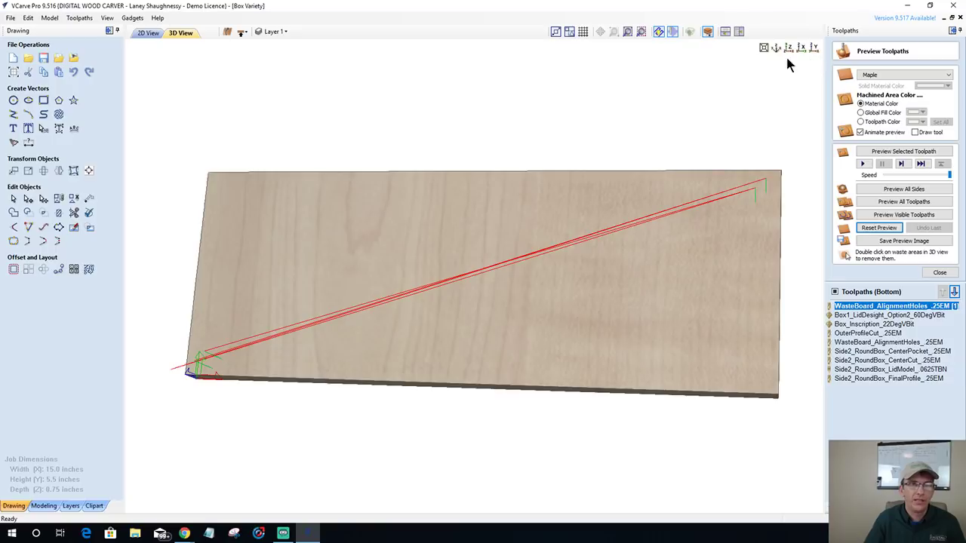
click(790, 47)
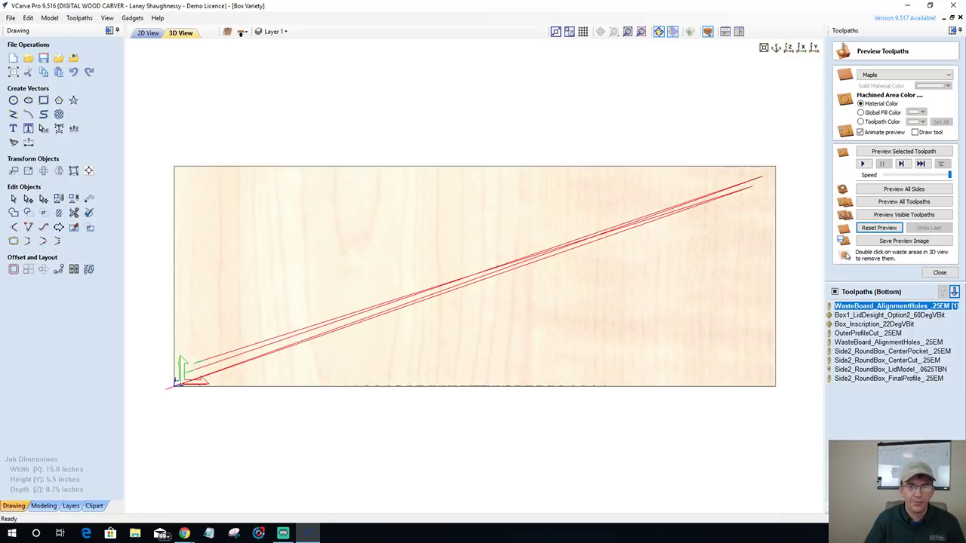
click(242, 32)
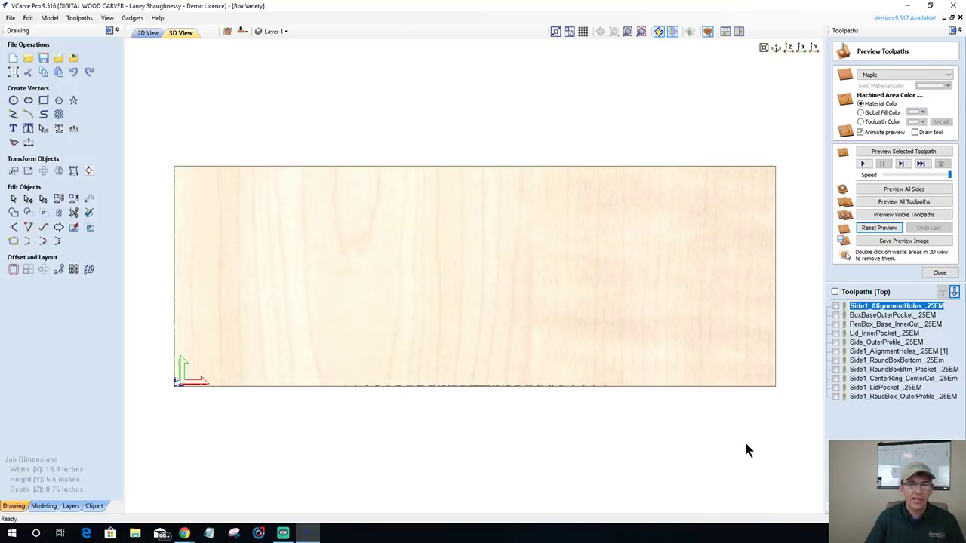
click(835, 351)
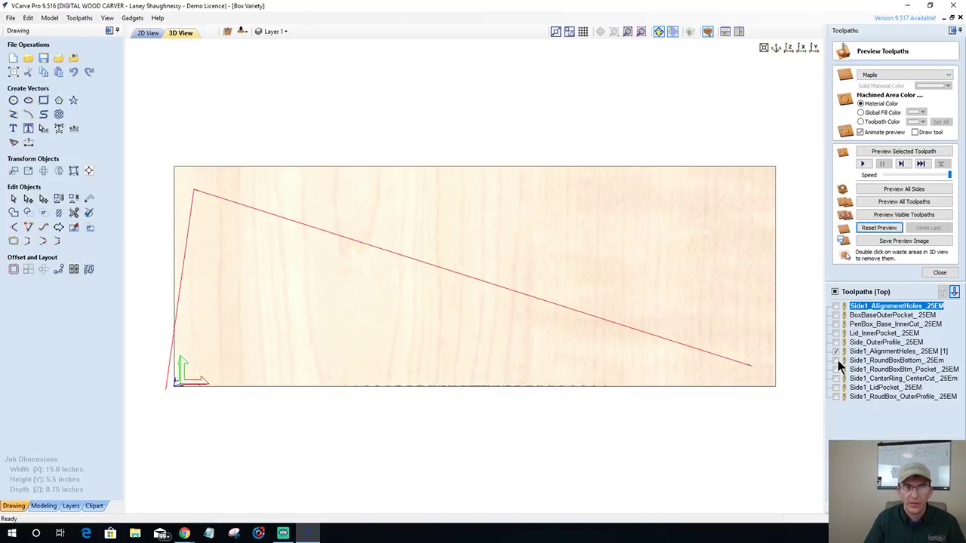
click(836, 361)
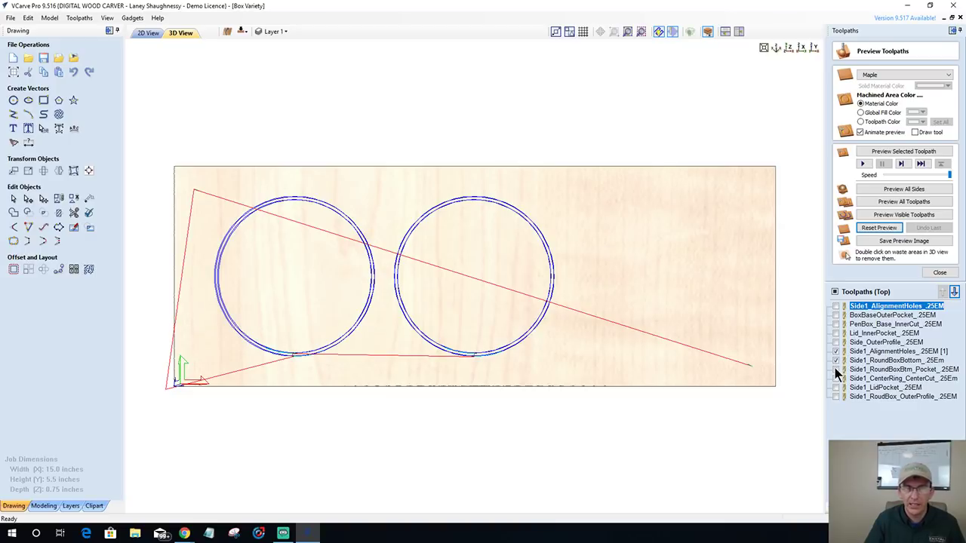
click(835, 369)
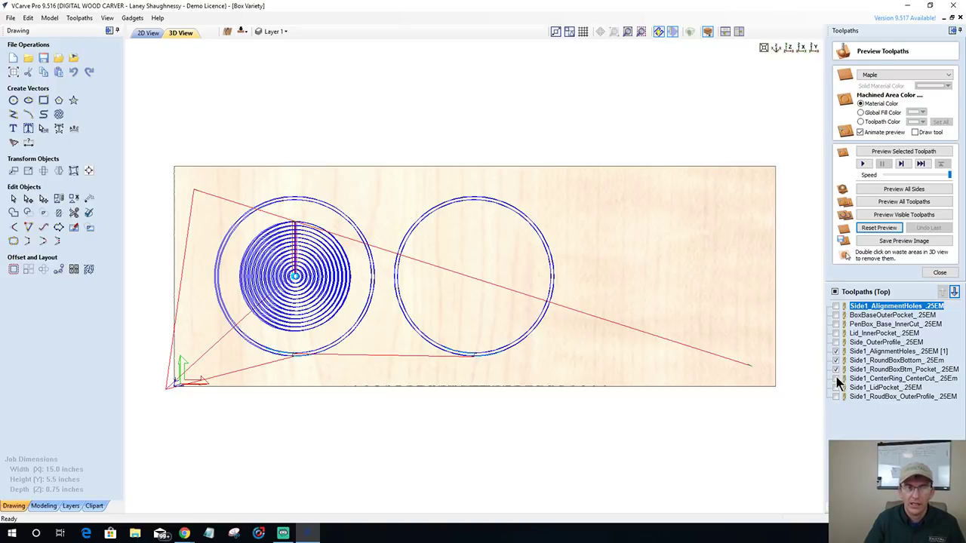
click(837, 379)
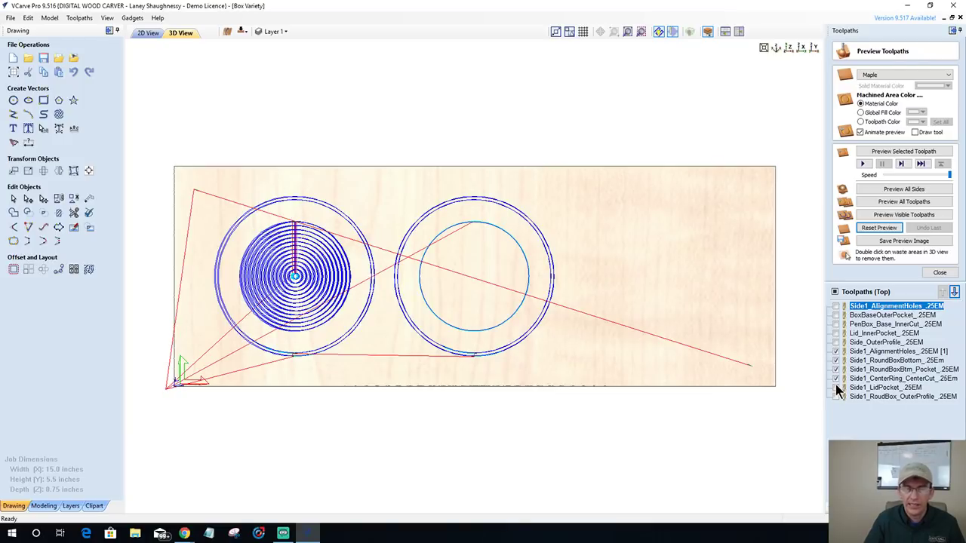
click(836, 388)
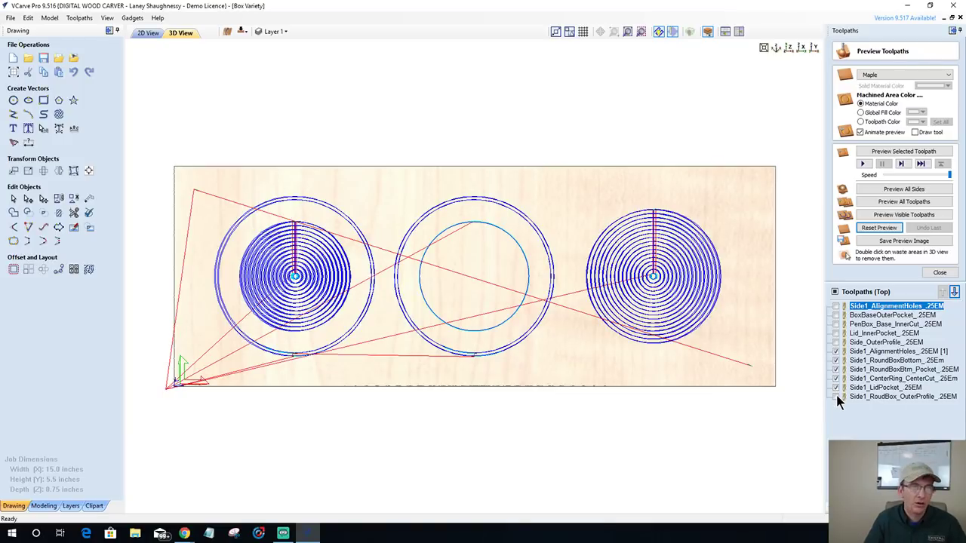
click(836, 396)
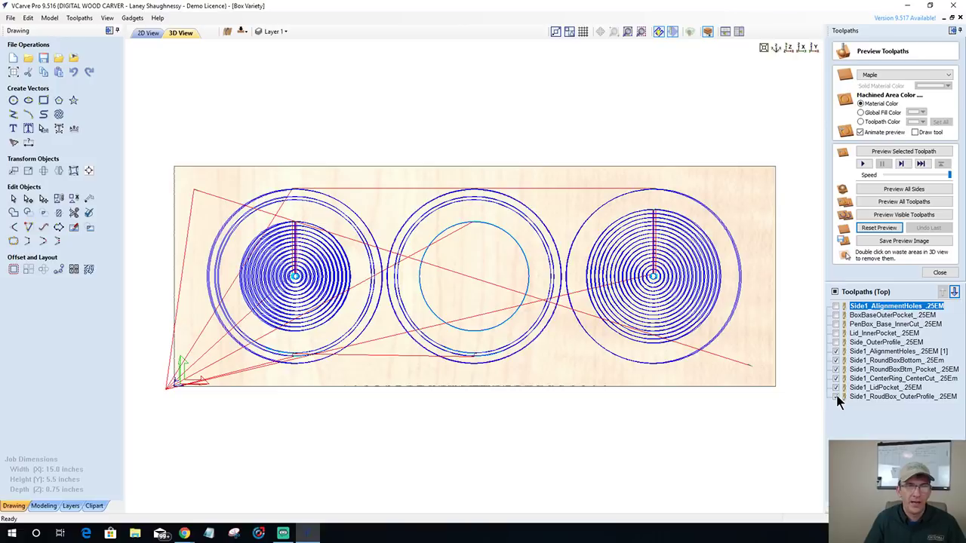
- Simulate the top-side toolpaths in maple, tilt the view, then flip to the bottom's waste-board holes
click(877, 215)
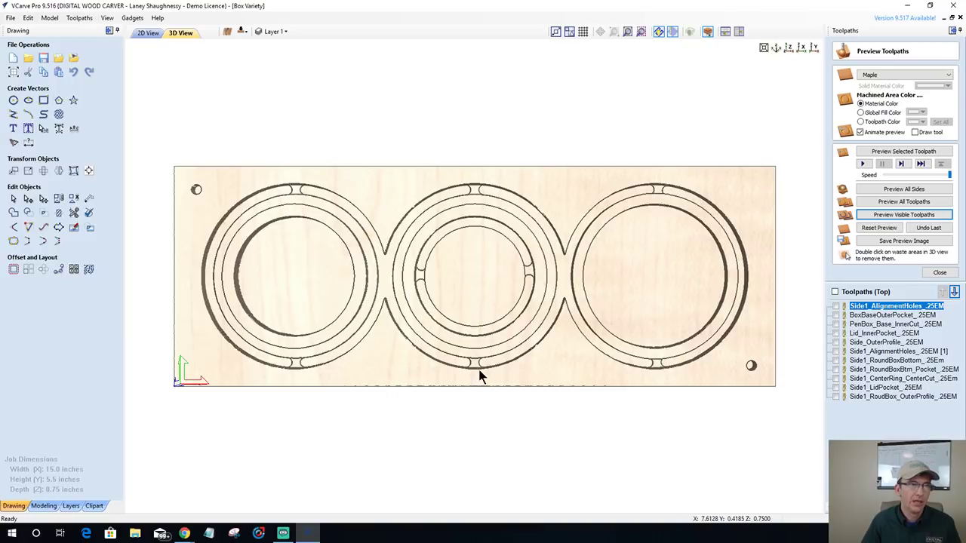
drag(481, 375, 463, 335)
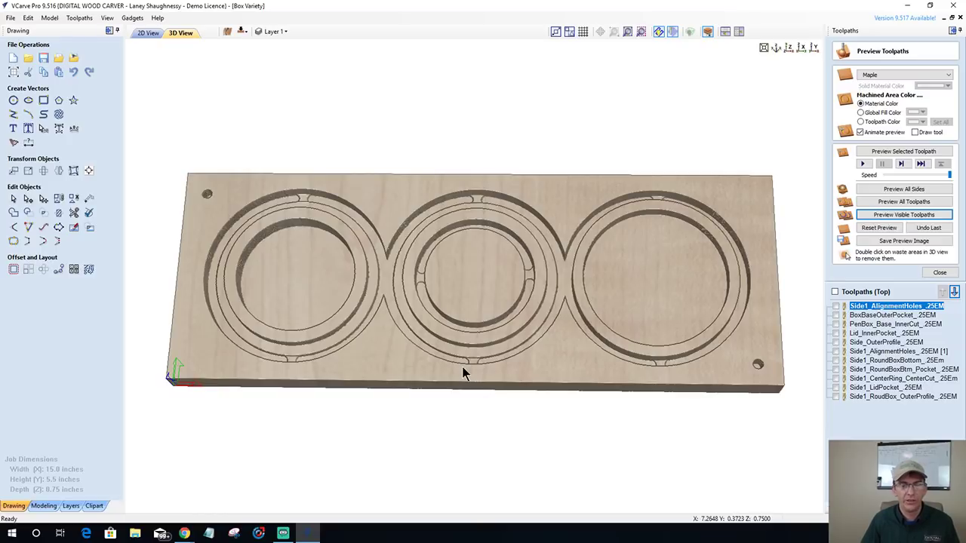
click(241, 31)
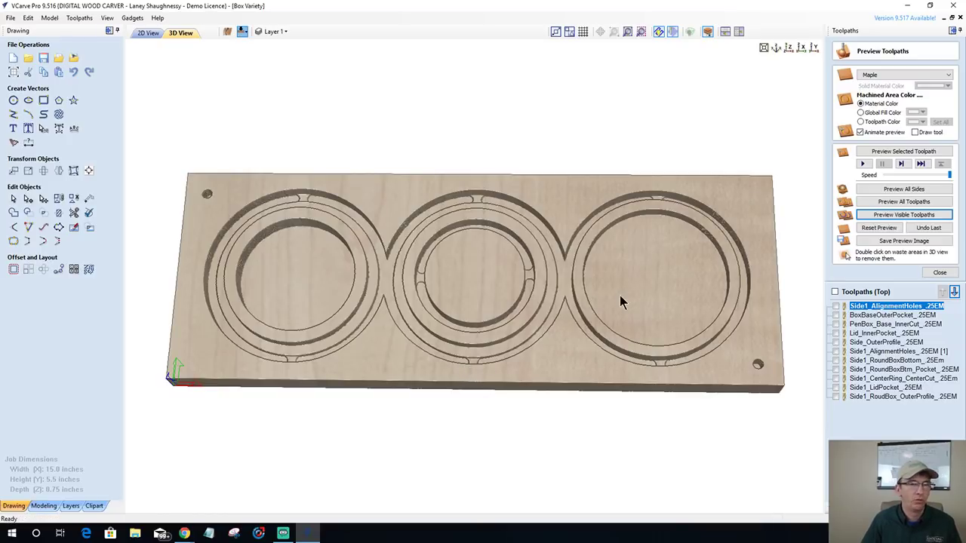
click(854, 342)
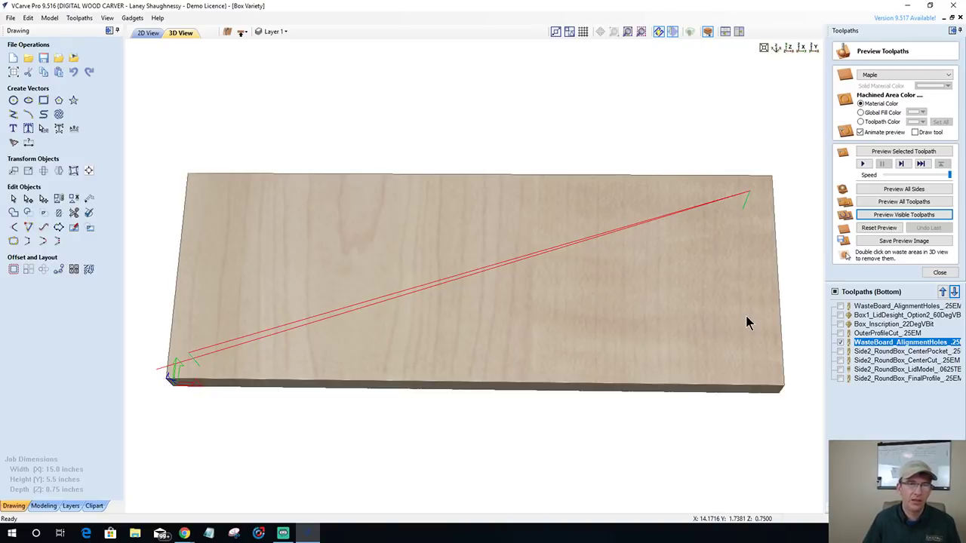
- Show only the Side2 CenterPocket, CenterCut, LidModel and FinalProfile toolpaths, simulate them in maple and tilt the view
click(839, 344)
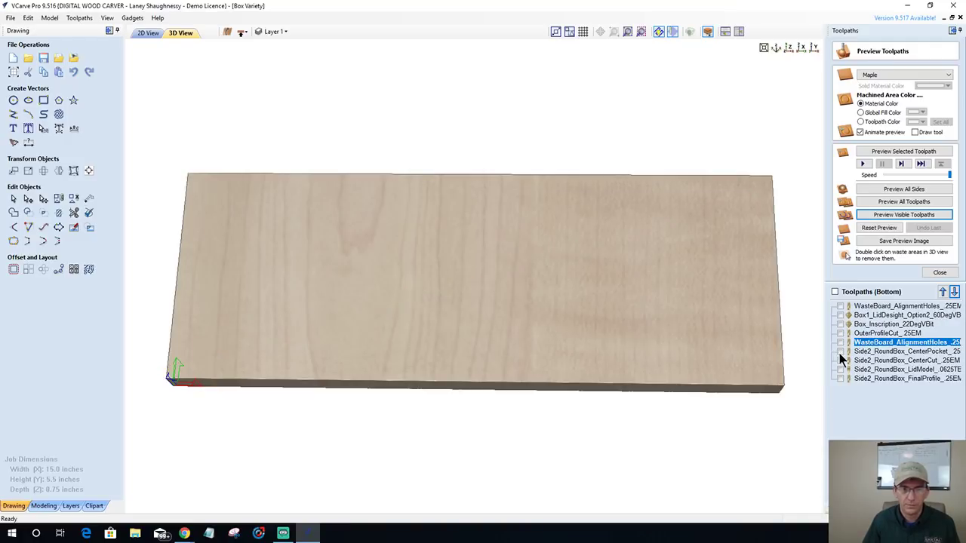
click(842, 360)
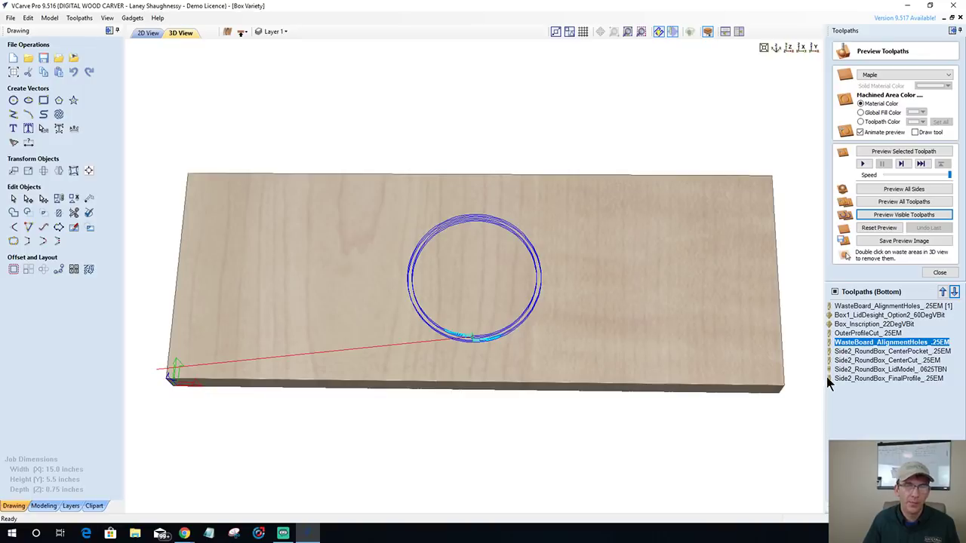
mouse_move(840, 420)
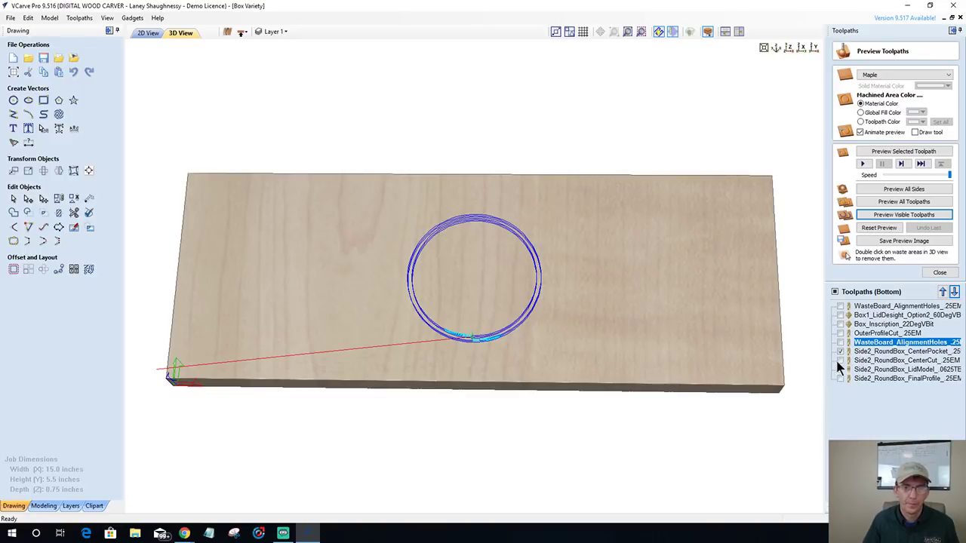
click(842, 366)
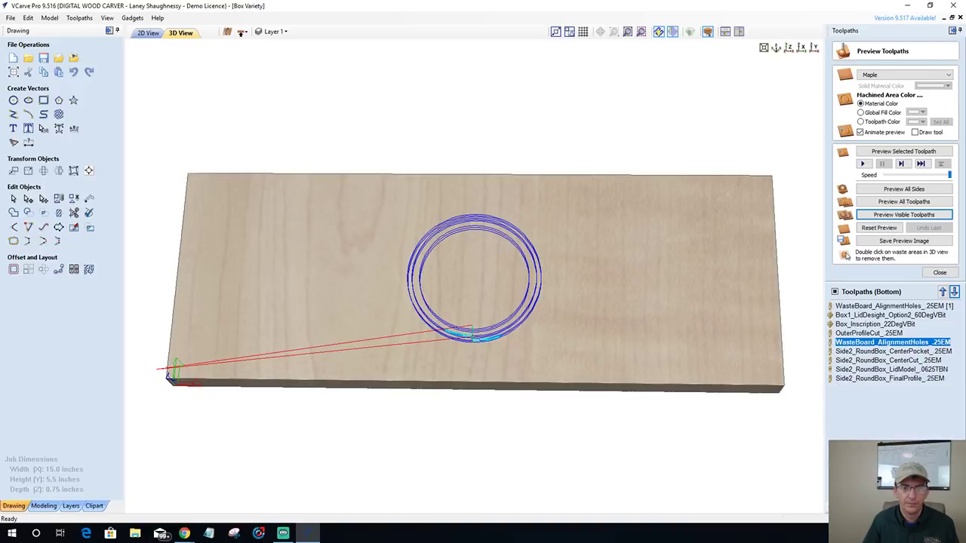
mouse_move(849, 431)
click(840, 369)
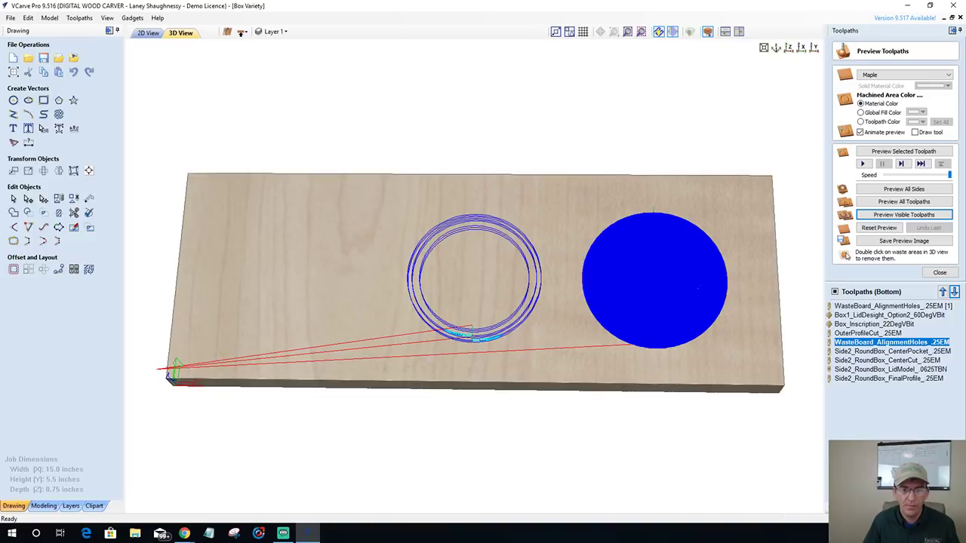
mouse_move(848, 363)
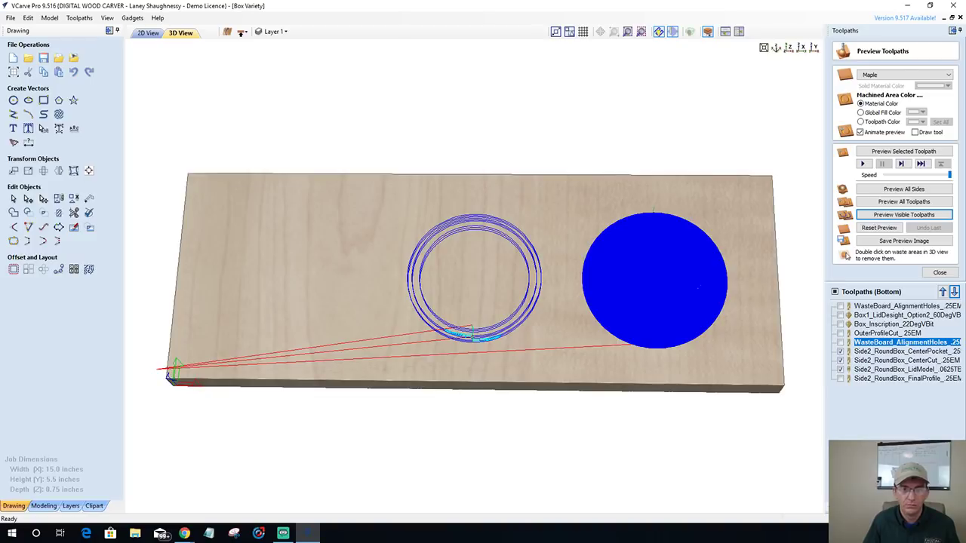
click(841, 378)
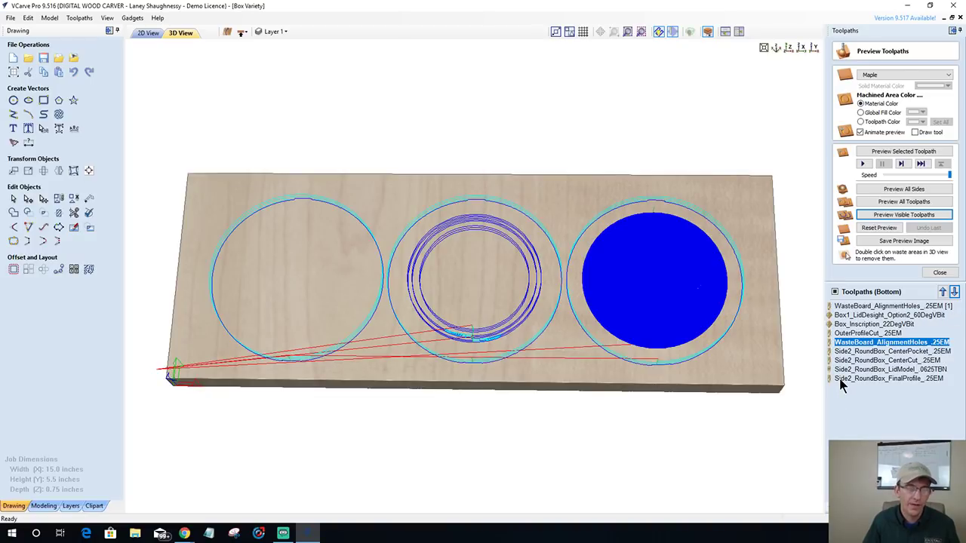
click(880, 215)
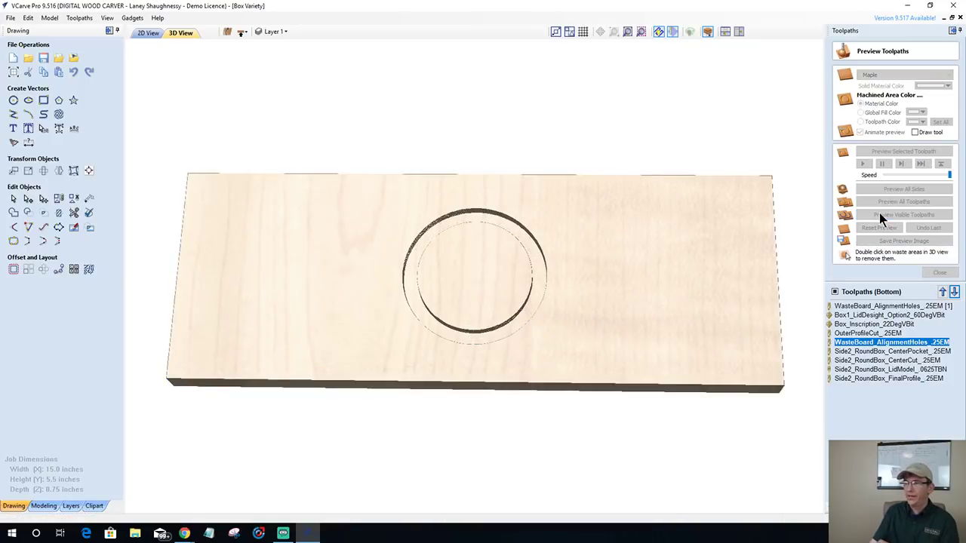
click(879, 213)
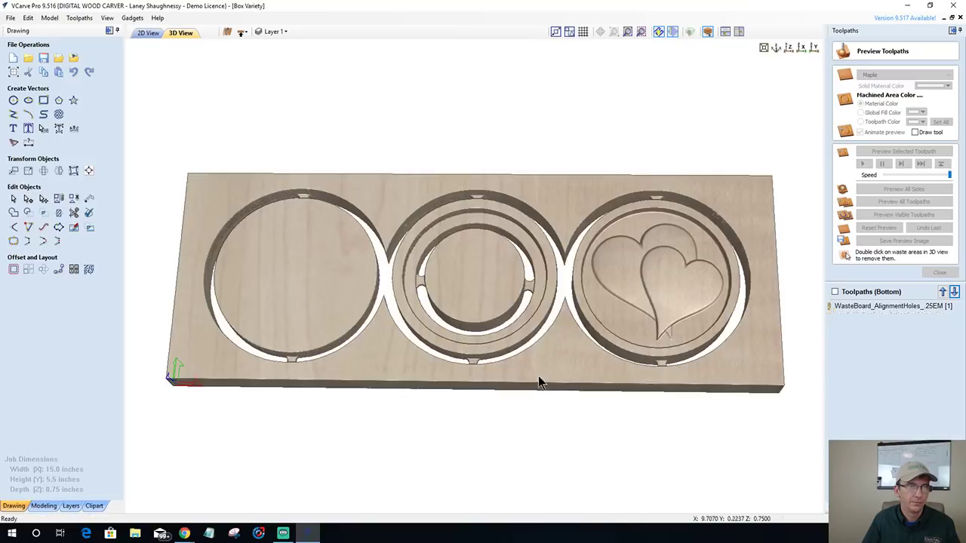
drag(526, 383, 506, 315)
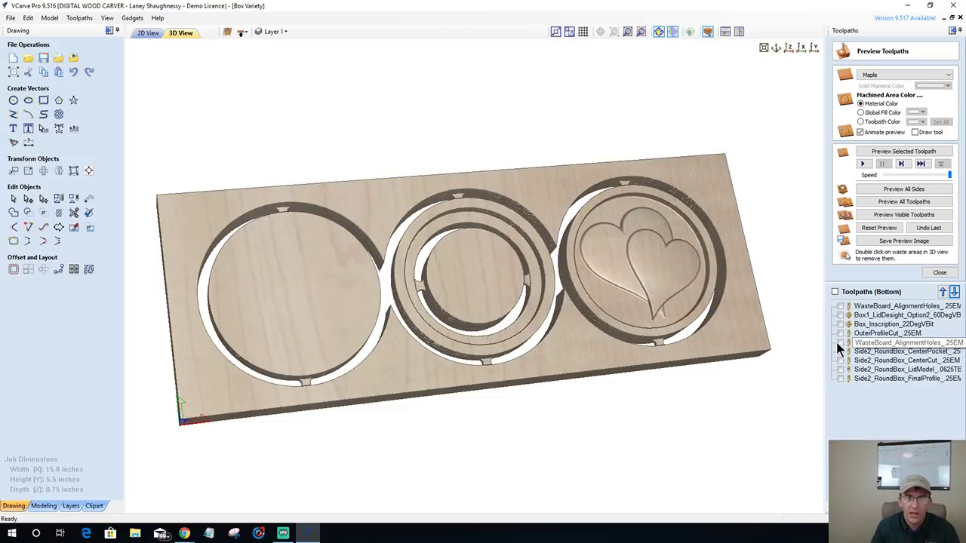
- Show the WasteBoard, LidDesign, Inscription and OuterProfileCut toolpaths and open their summary totalling 00:29:23
click(937, 274)
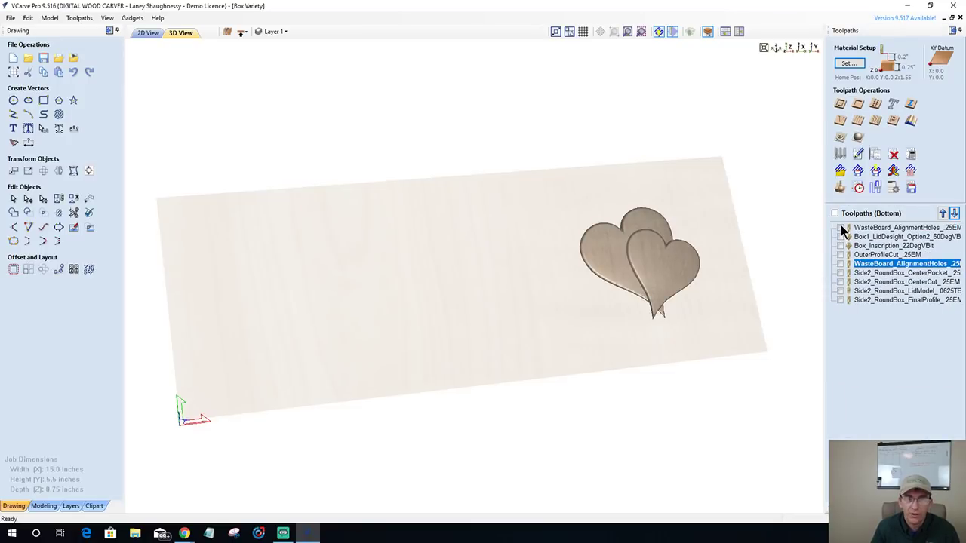
click(841, 226)
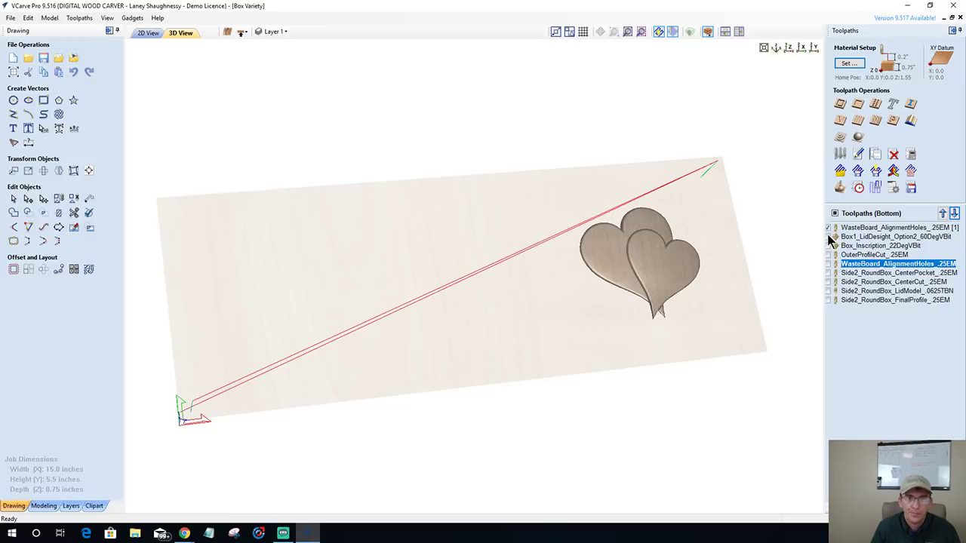
click(827, 235)
click(829, 246)
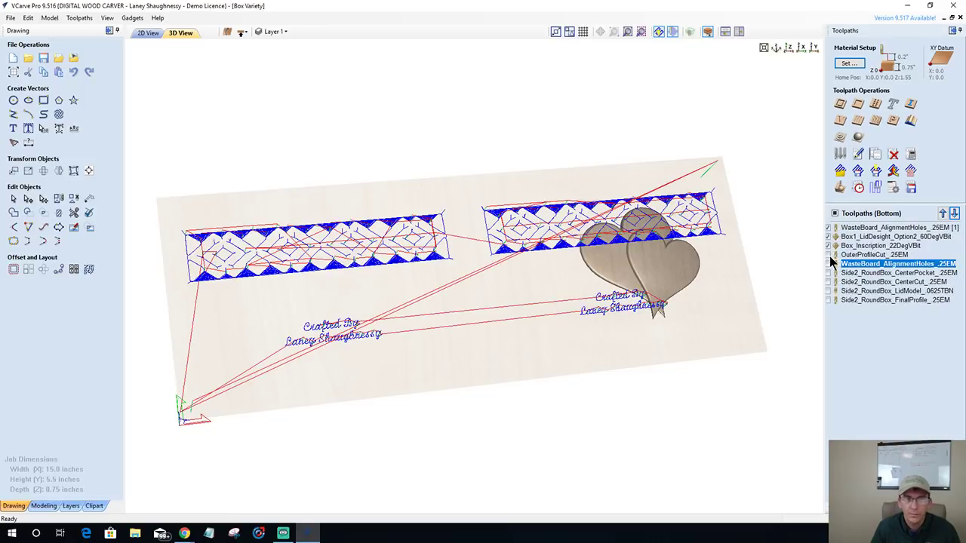
click(828, 255)
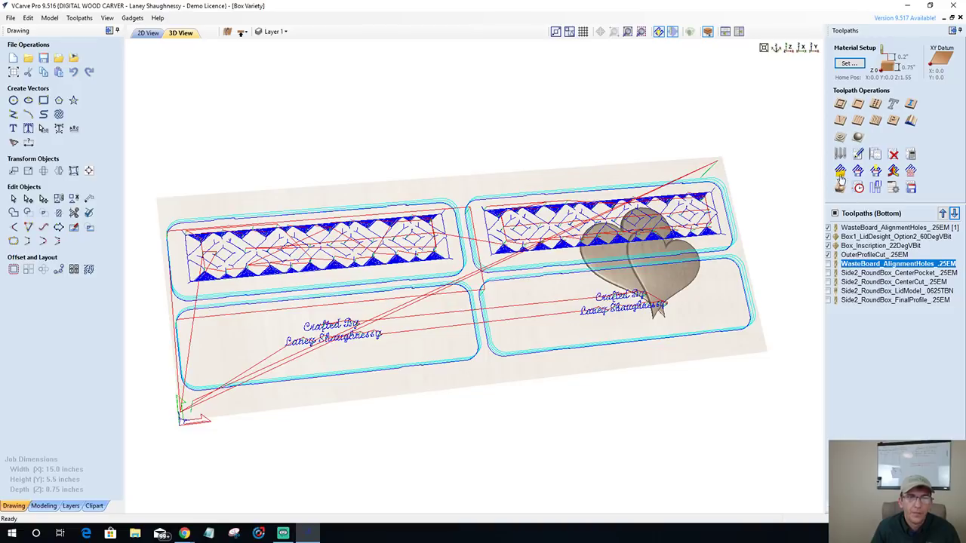
click(859, 188)
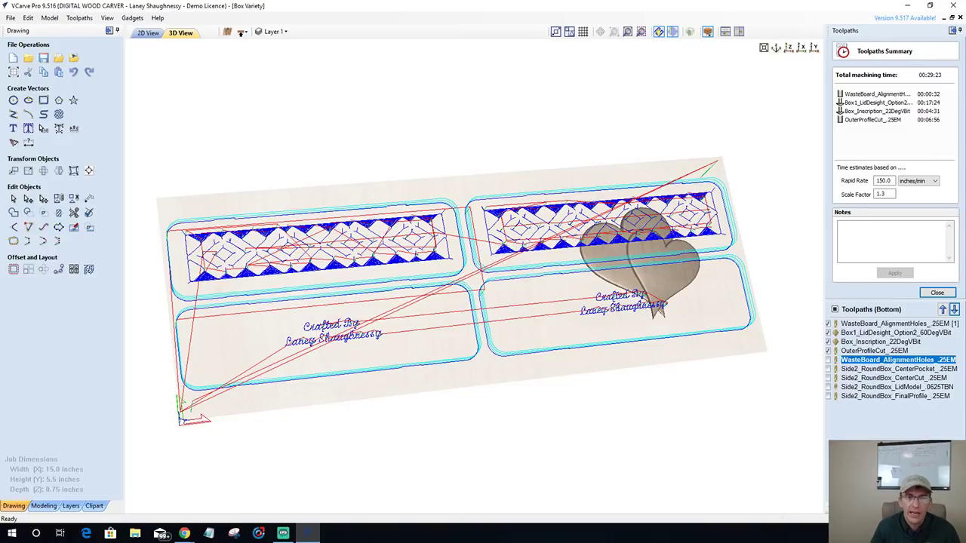
- On the top side, tick the alignment holes, box base pockets, lid pocket and side profile toolpaths
click(241, 32)
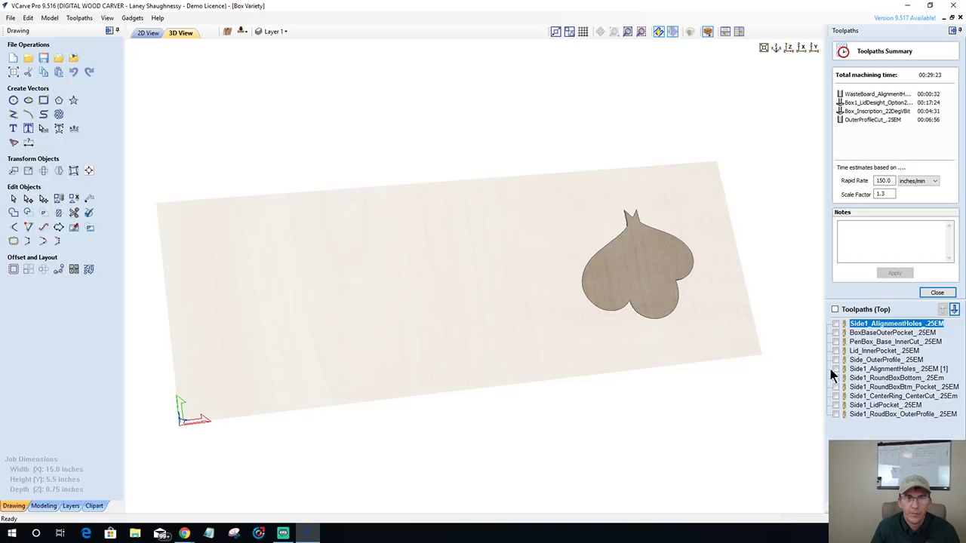
click(836, 324)
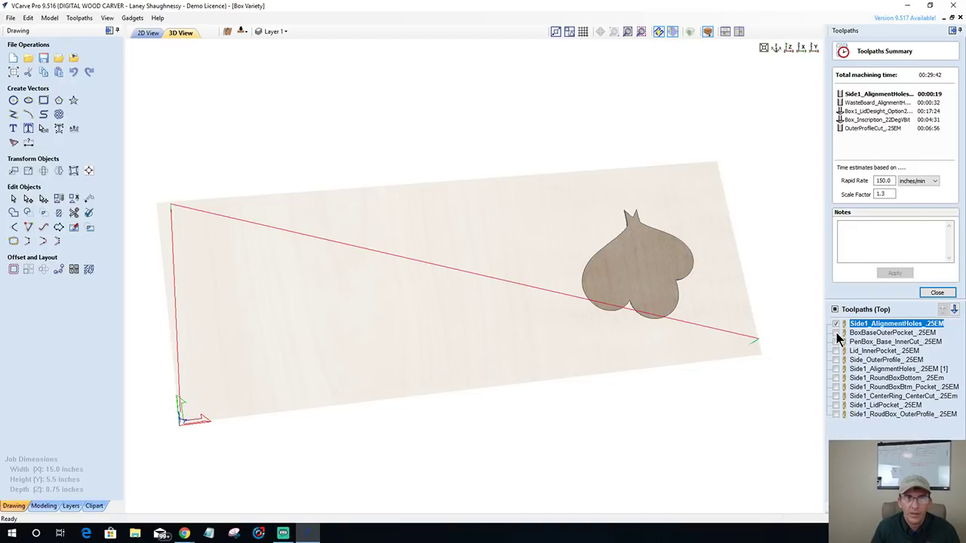
click(836, 332)
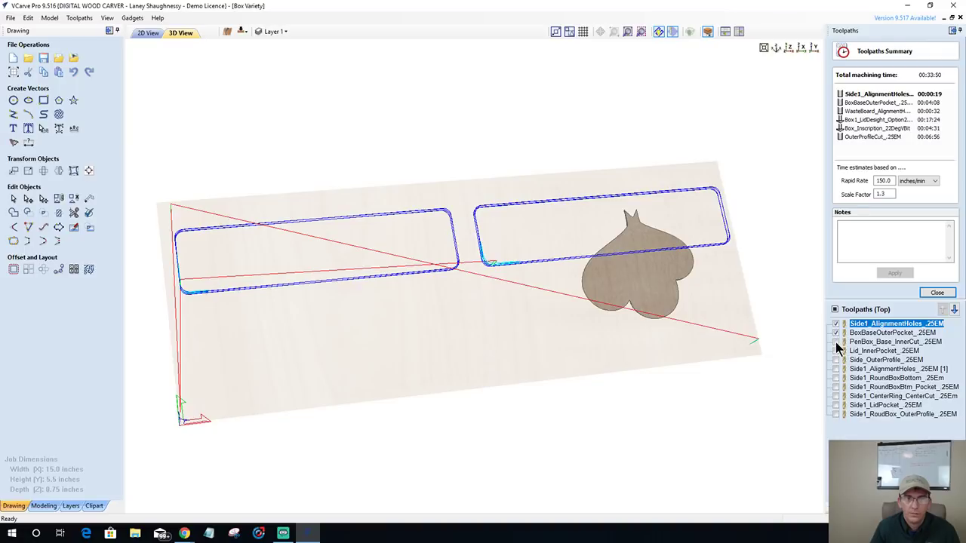
click(836, 342)
click(835, 351)
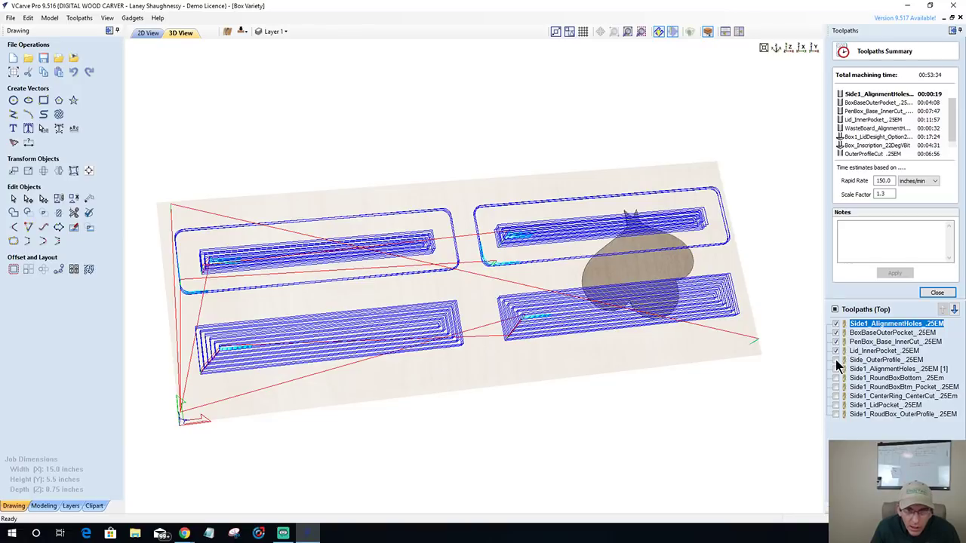
click(836, 360)
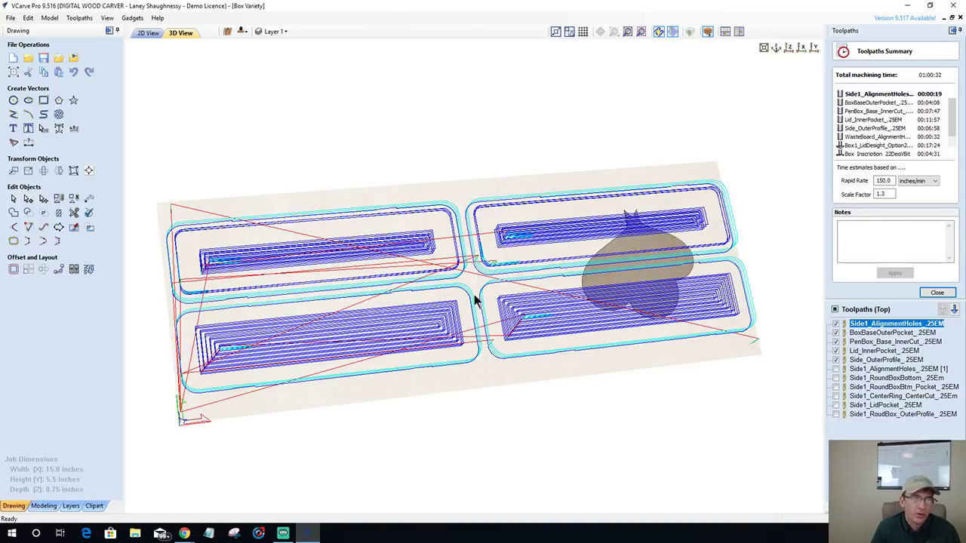
drag(443, 106, 523, 218)
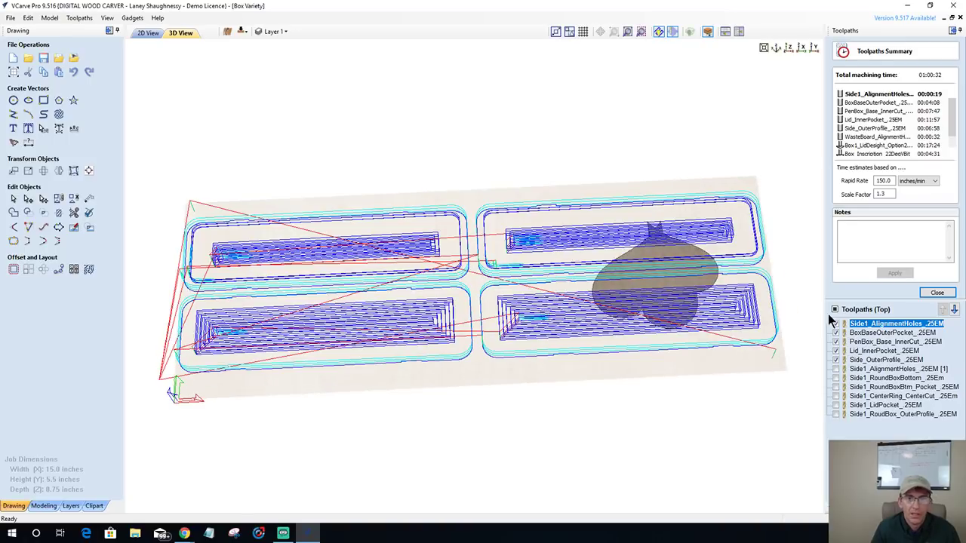
- Untick all, then show only the Side1 round box profiles, pockets and alignment holes (00:50:49)
click(835, 310)
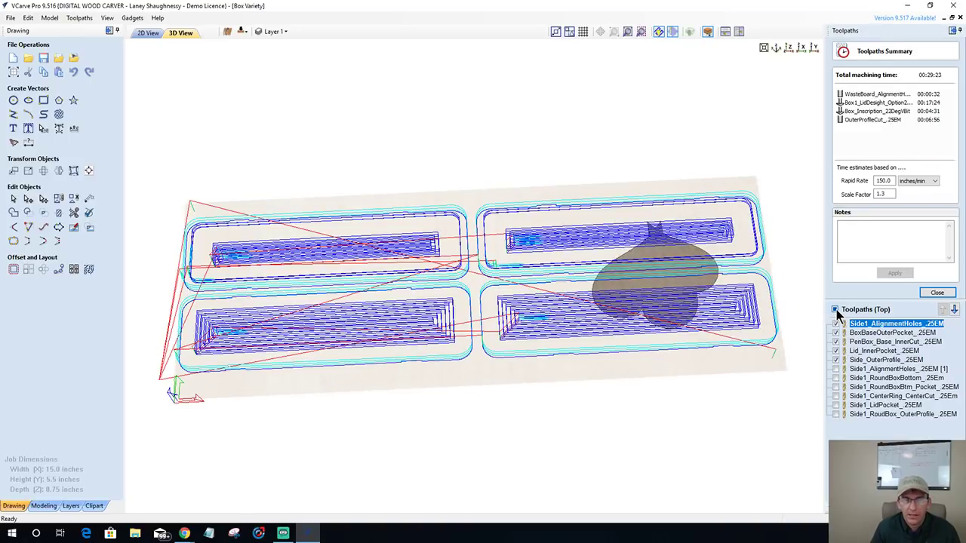
click(836, 415)
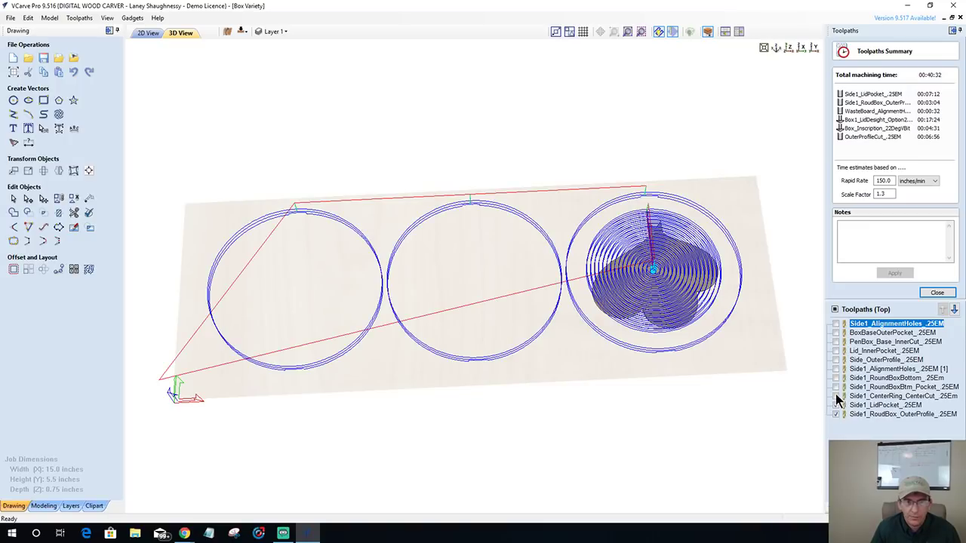
click(836, 396)
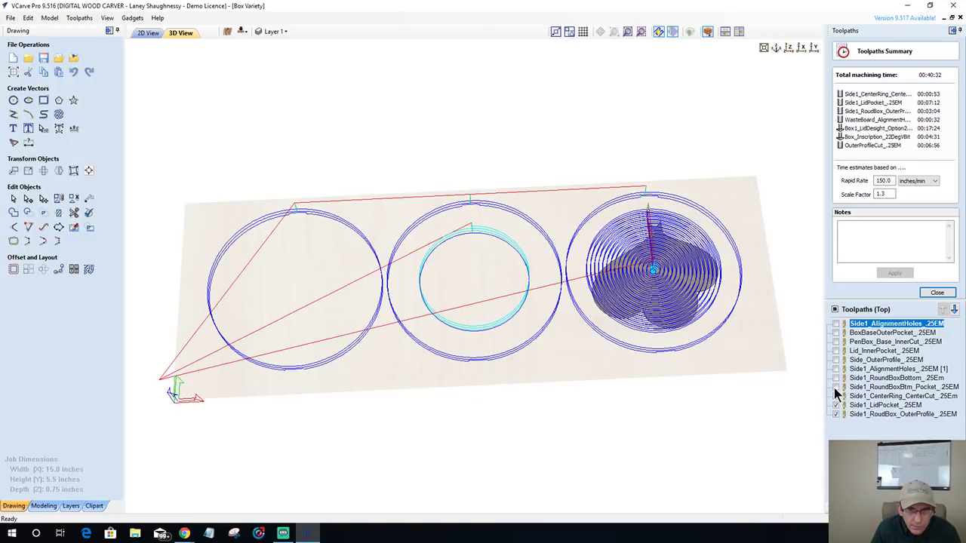
click(837, 388)
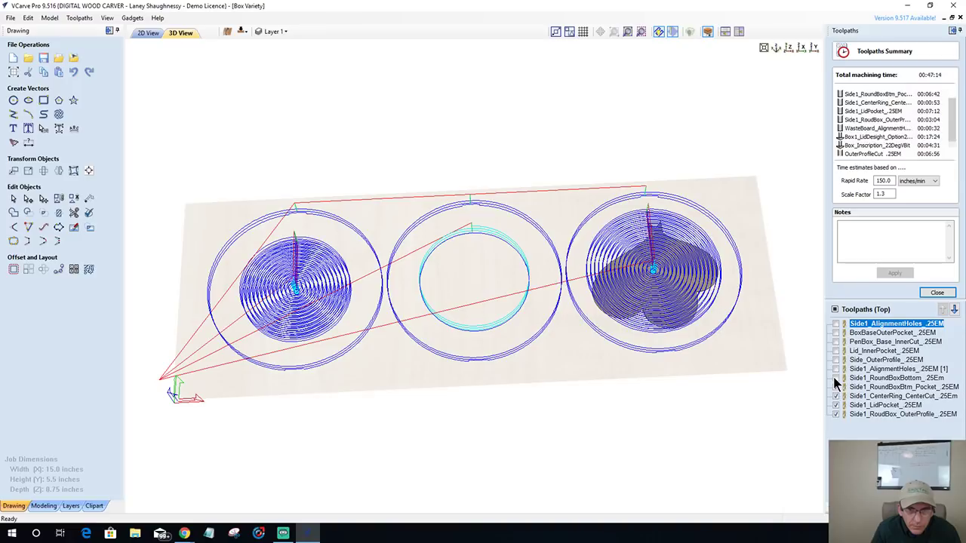
click(836, 378)
click(836, 369)
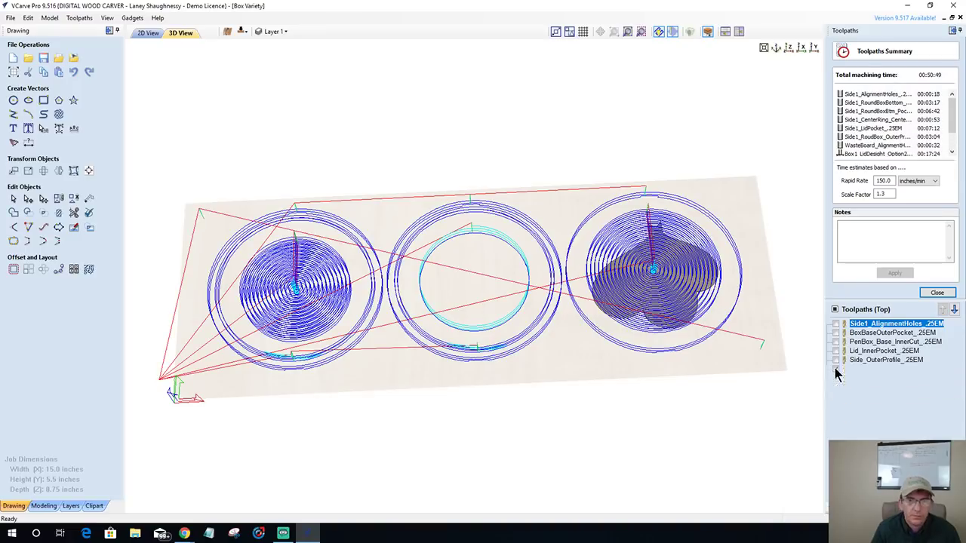
- Flip to the bottom side and hide the rectangular box lid design, Crafted By and outer profile toolpaths
click(241, 32)
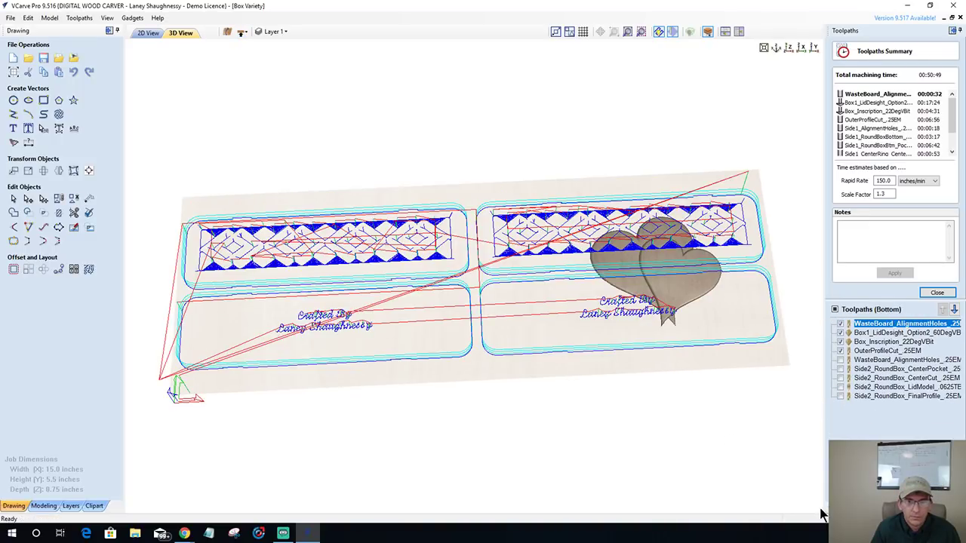
click(841, 324)
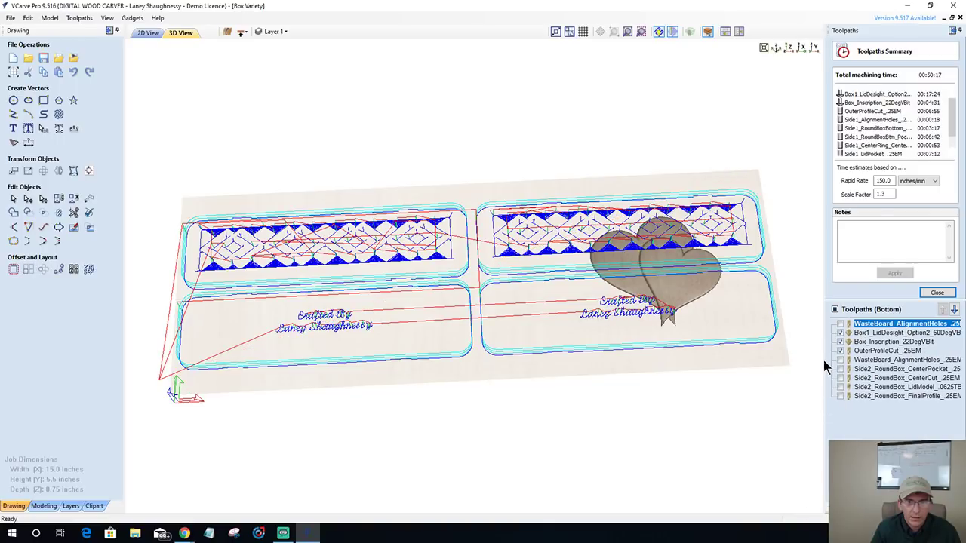
click(840, 333)
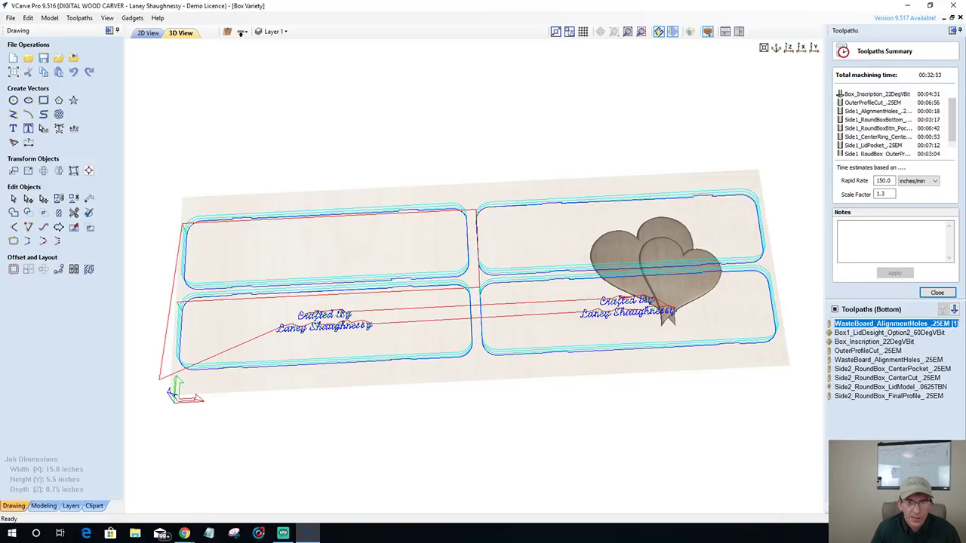
click(839, 342)
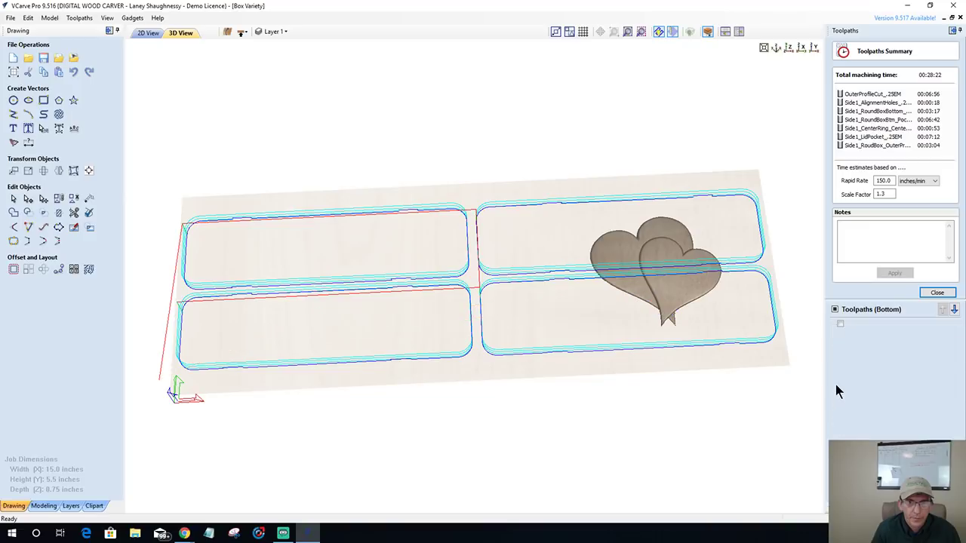
click(840, 351)
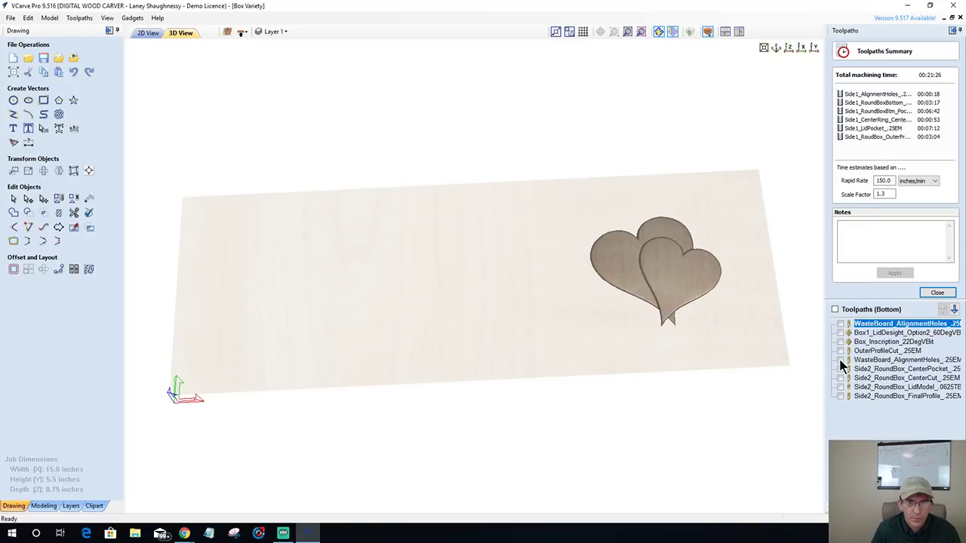
- Show the waste board holes and Side2 center pocket, center cut, heart carve and profile (01:23:09)
click(839, 360)
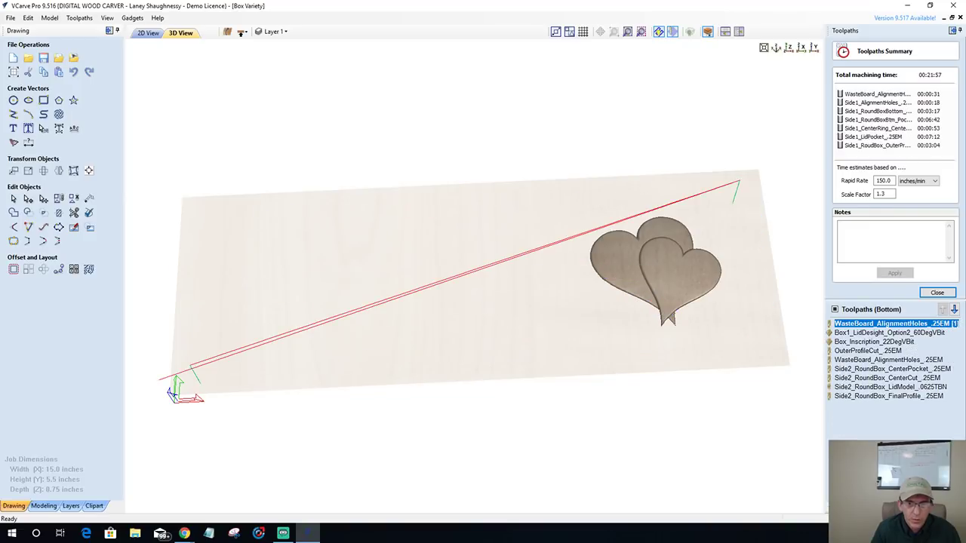
click(839, 369)
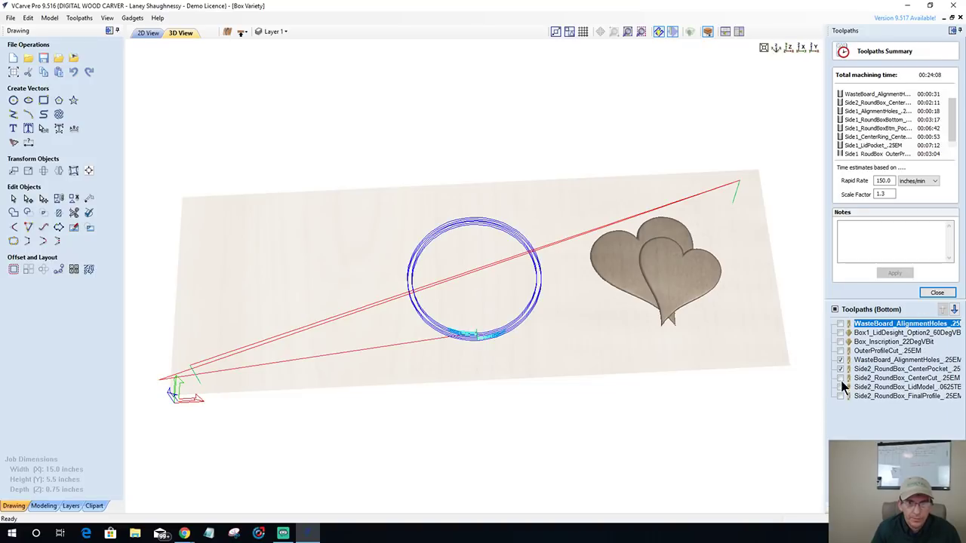
click(842, 378)
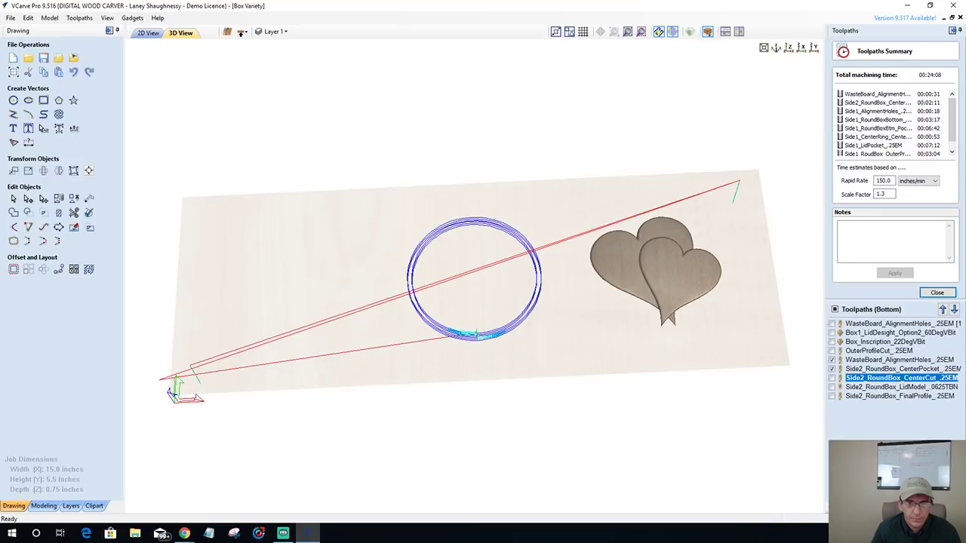
click(840, 378)
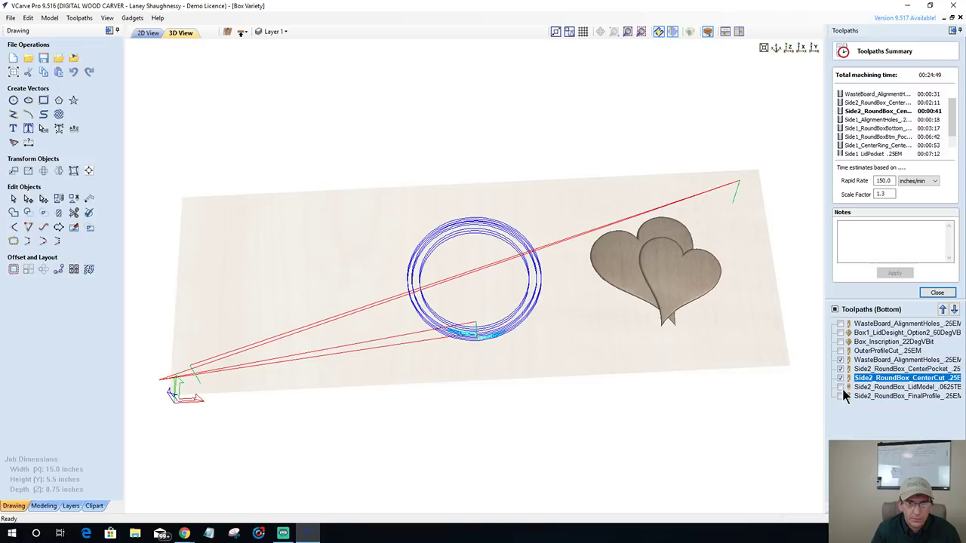
click(840, 387)
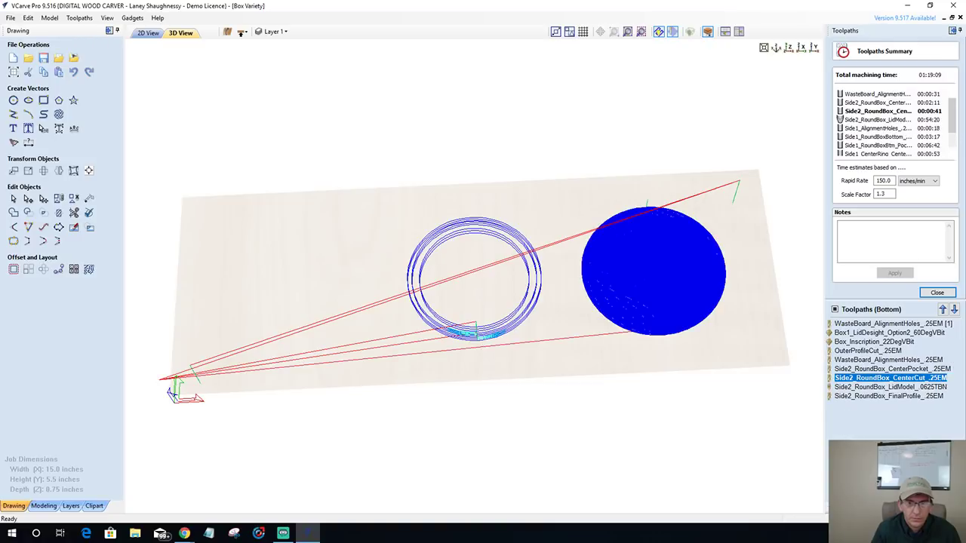
click(840, 395)
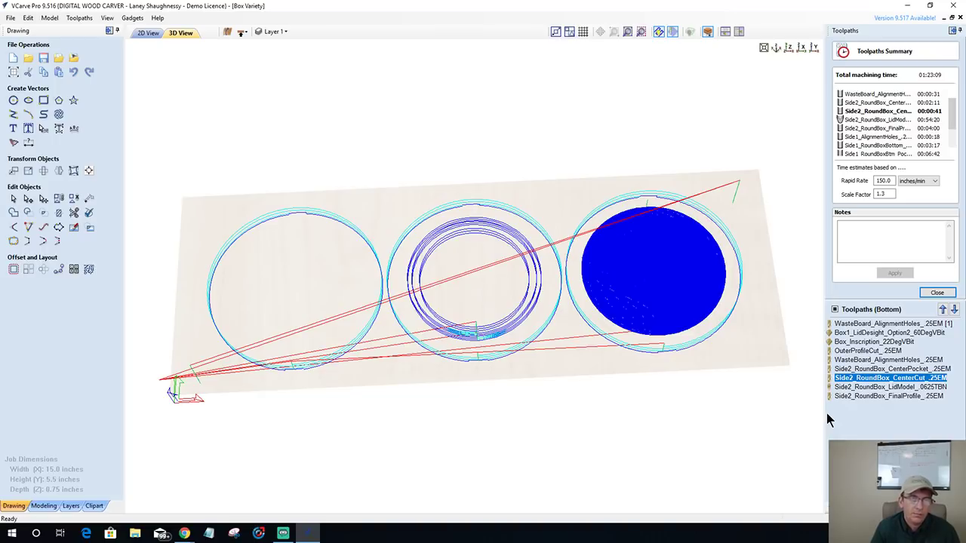
- Close the time summary and preview the bottom side in maple, toolpath lines hidden, tilted top-down
drag(514, 380, 515, 208)
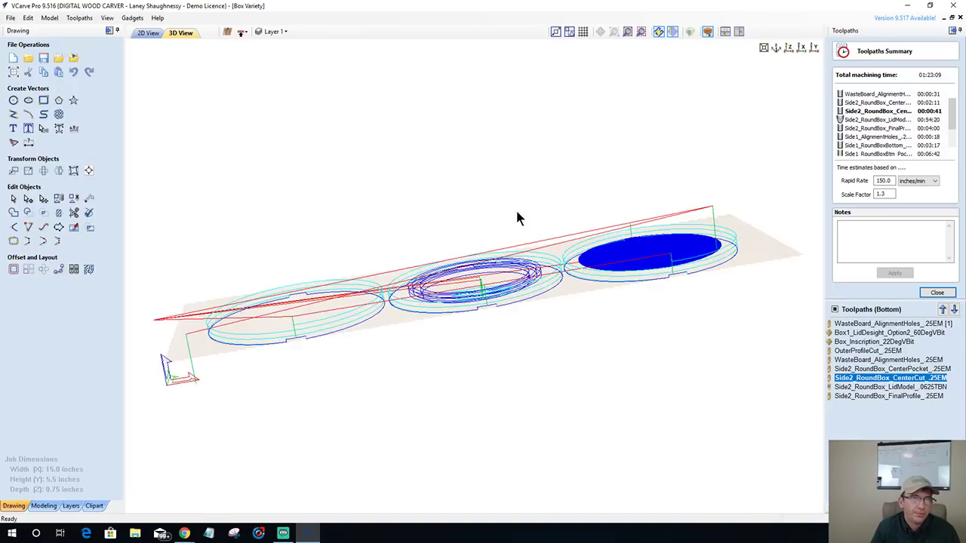
click(149, 33)
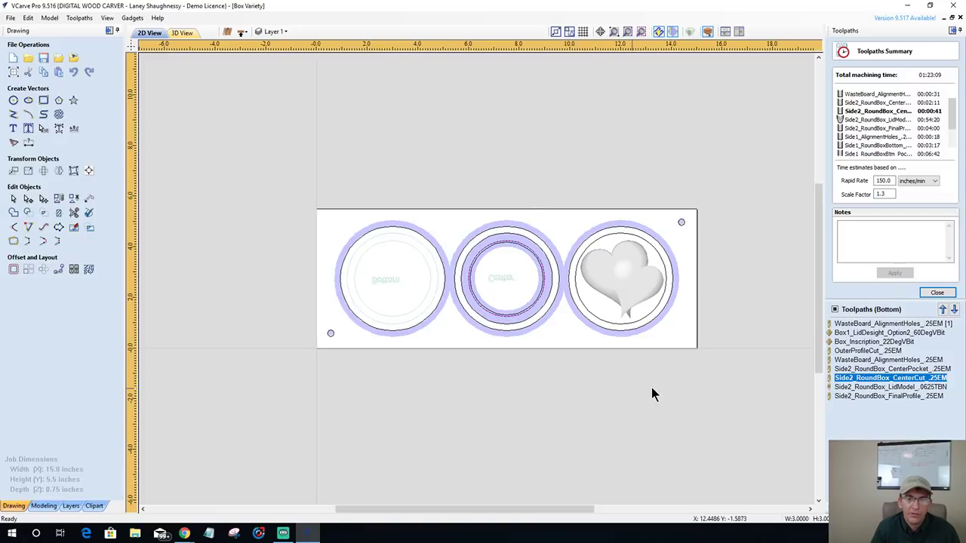
click(937, 293)
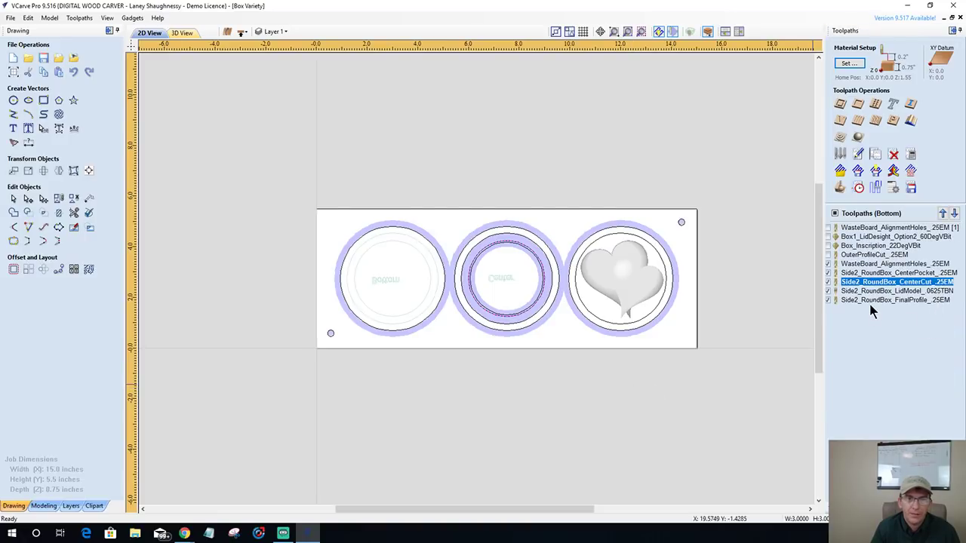
click(840, 188)
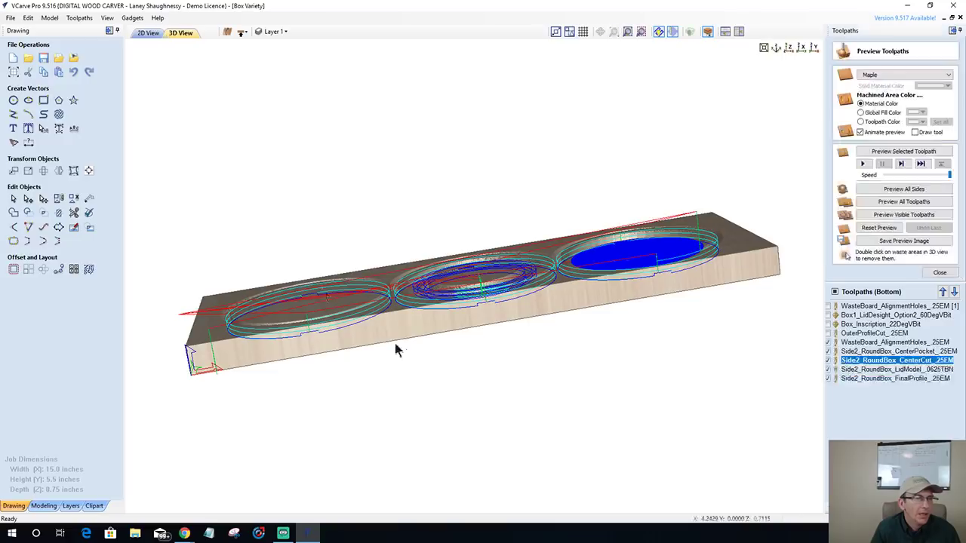
drag(483, 298, 619, 448)
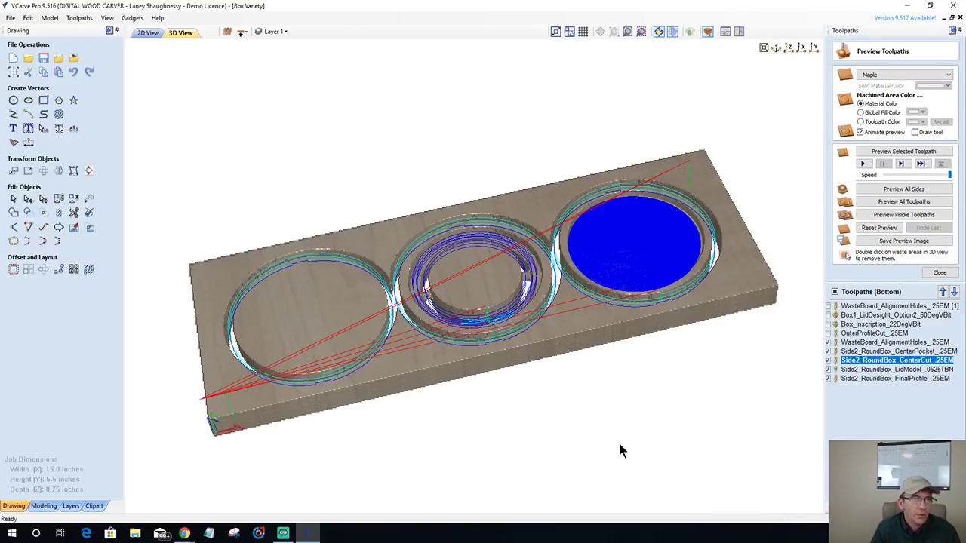
click(835, 292)
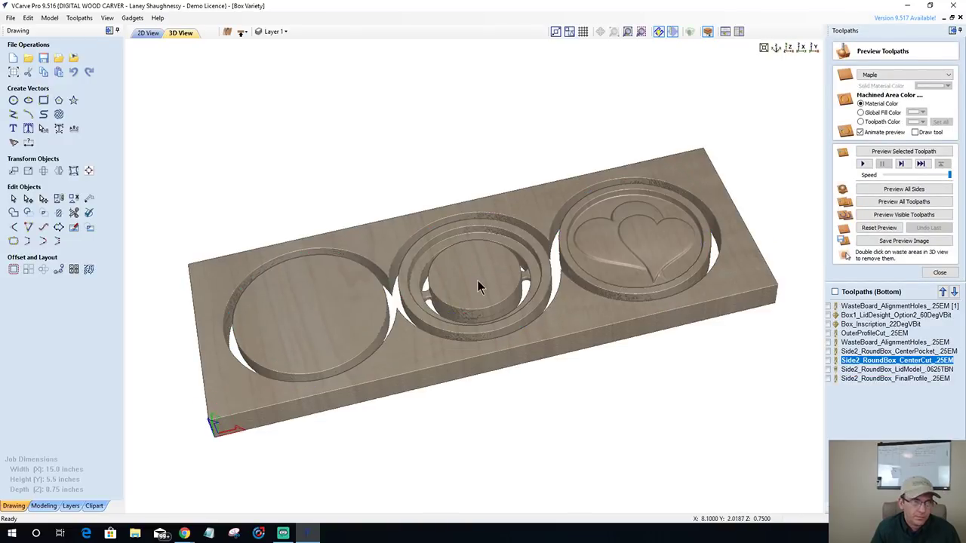
drag(477, 280, 491, 346)
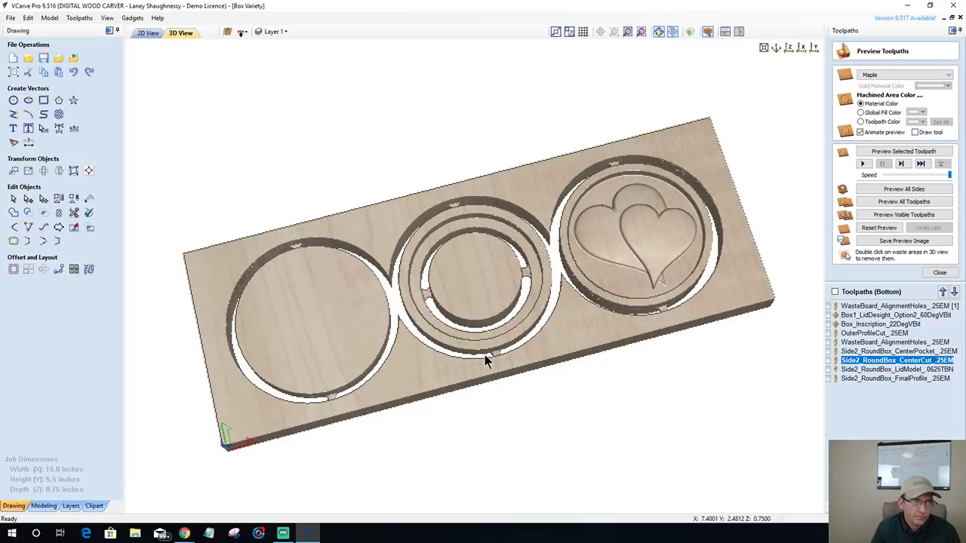
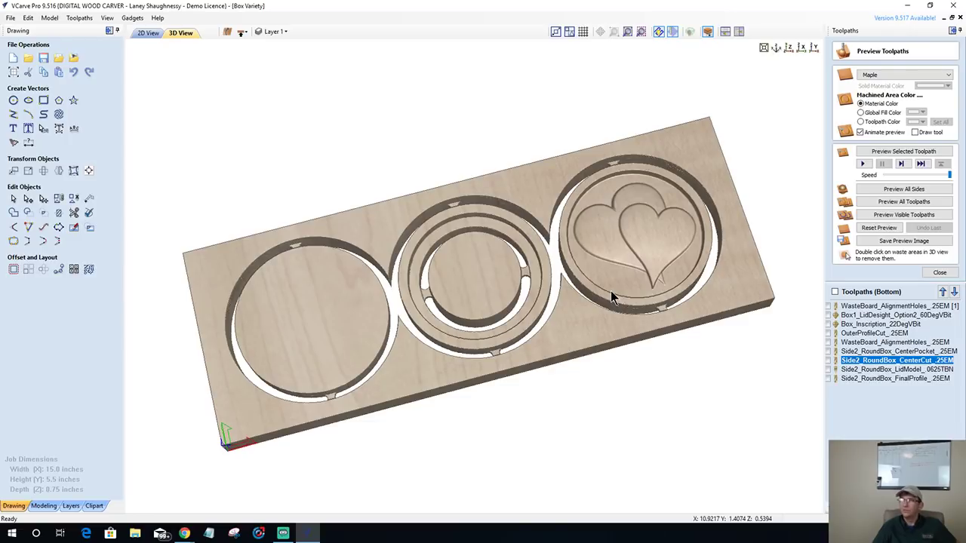
- Remove holding tabs from the bottom centre-cut profile toolpath and recalculate it
drag(485, 201, 480, 383)
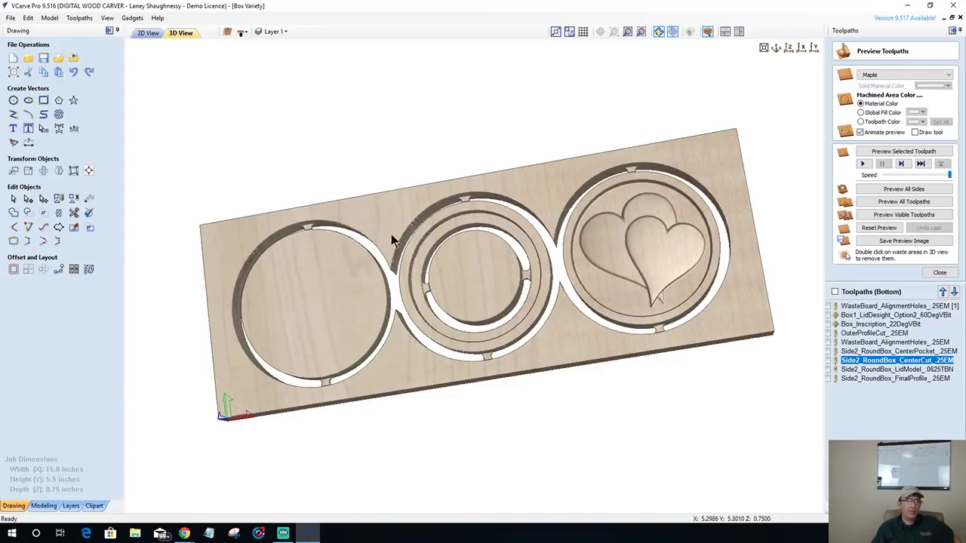
drag(393, 294, 293, 268)
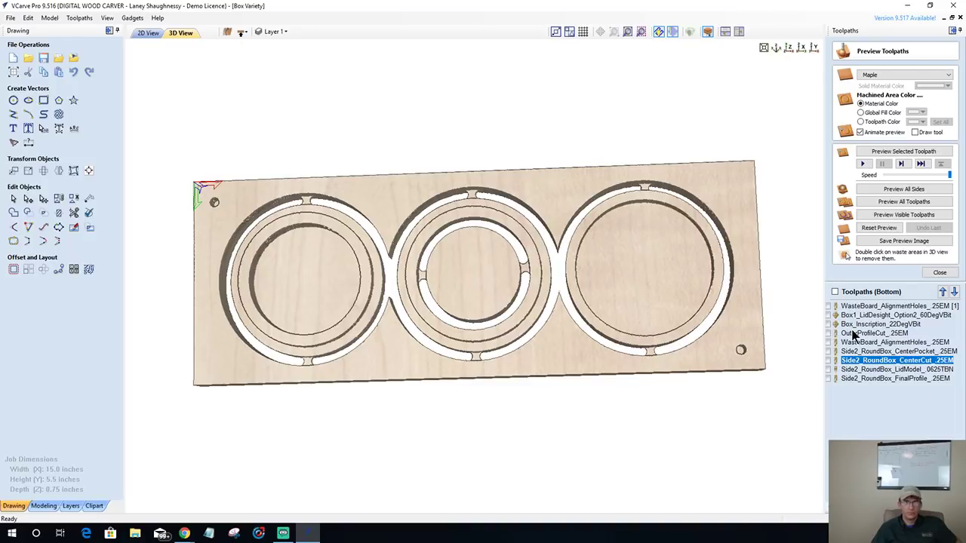
mouse_move(874, 372)
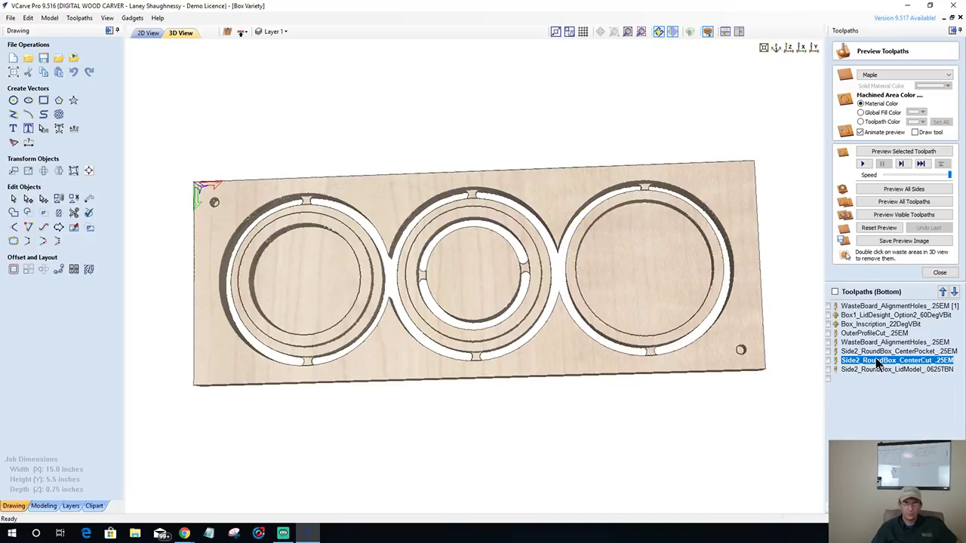
double_click(852, 363)
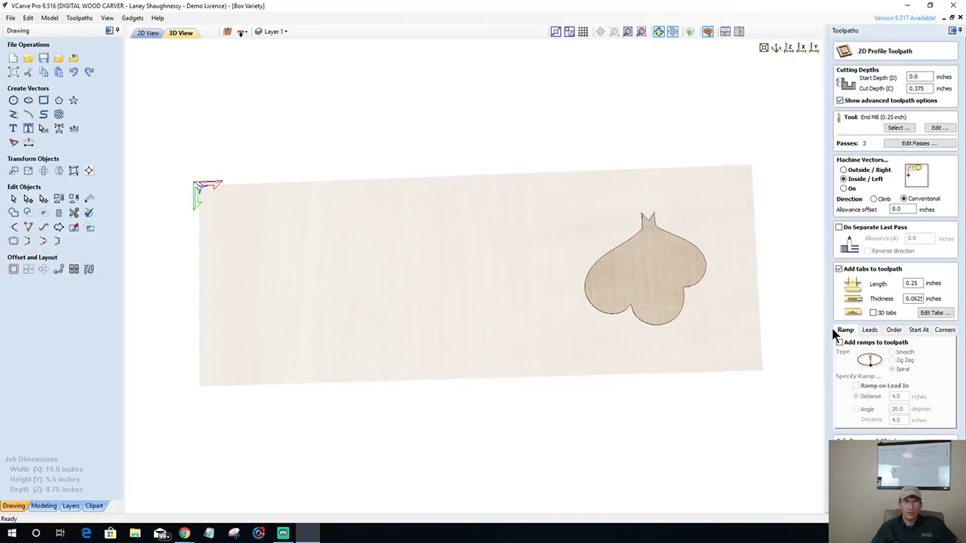
click(838, 269)
click(864, 504)
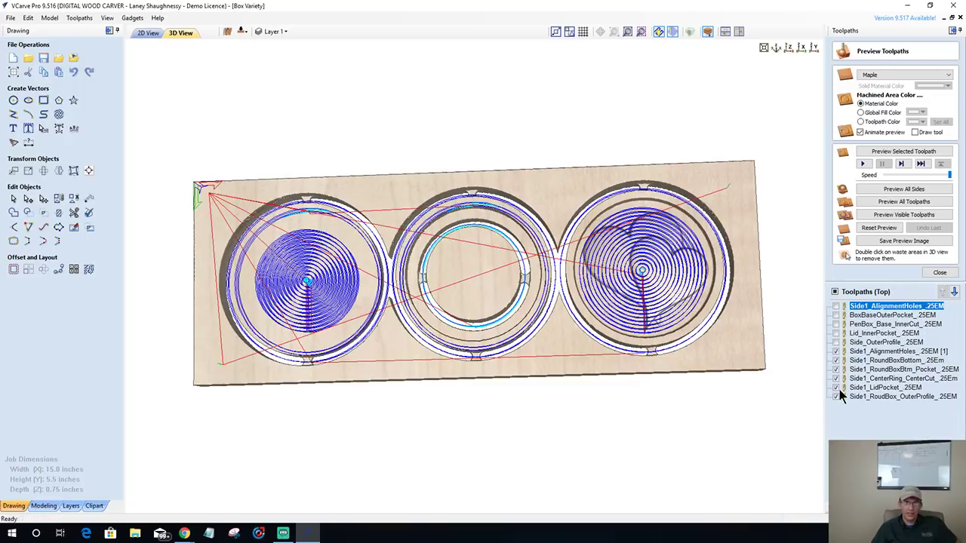
- Remove tabs from Side1_CenterRing_CenterCut, recalculate it, and preview it in maple
click(879, 380)
double_click(878, 380)
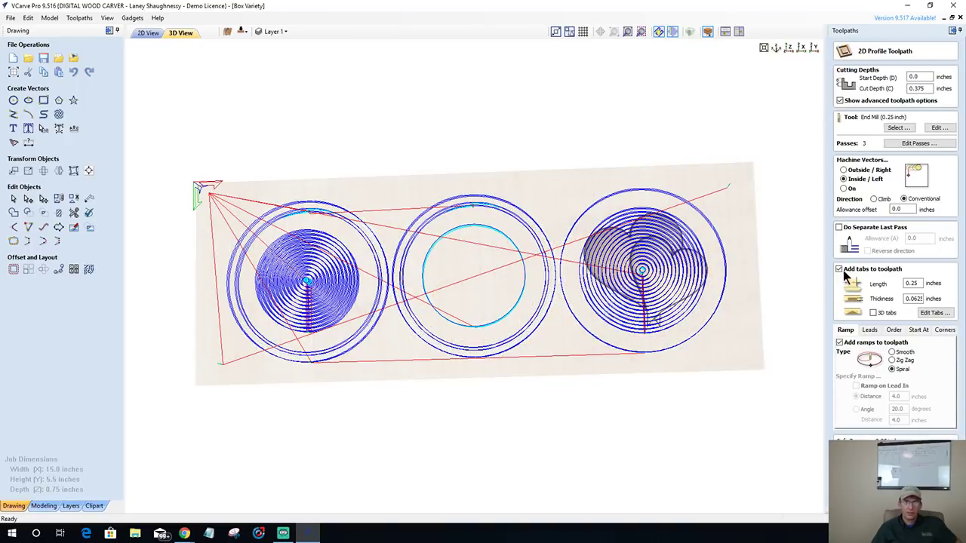
click(839, 269)
click(868, 502)
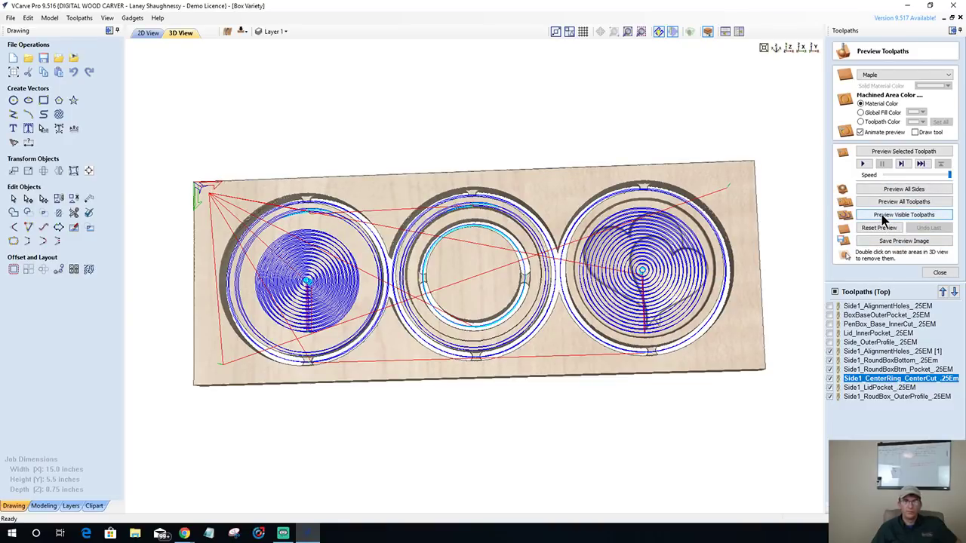
click(831, 369)
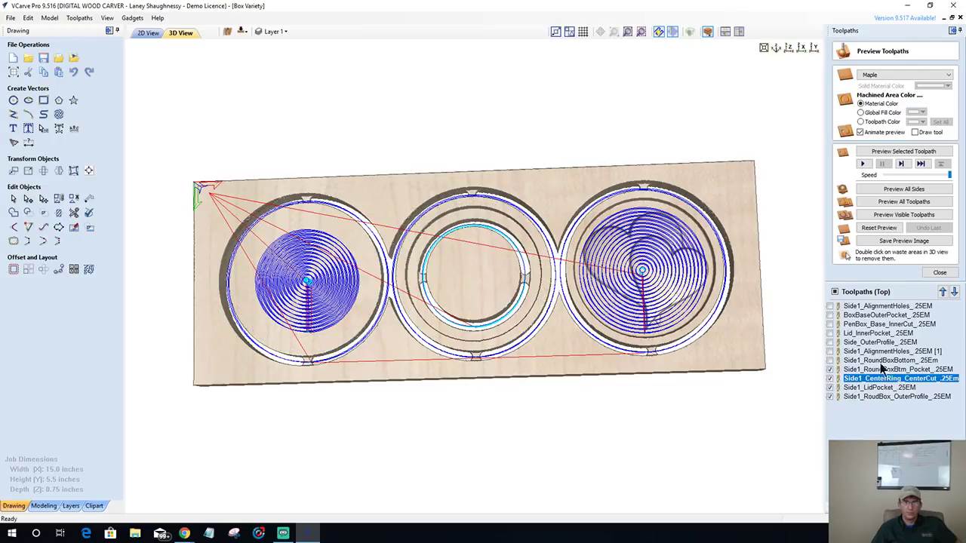
click(877, 151)
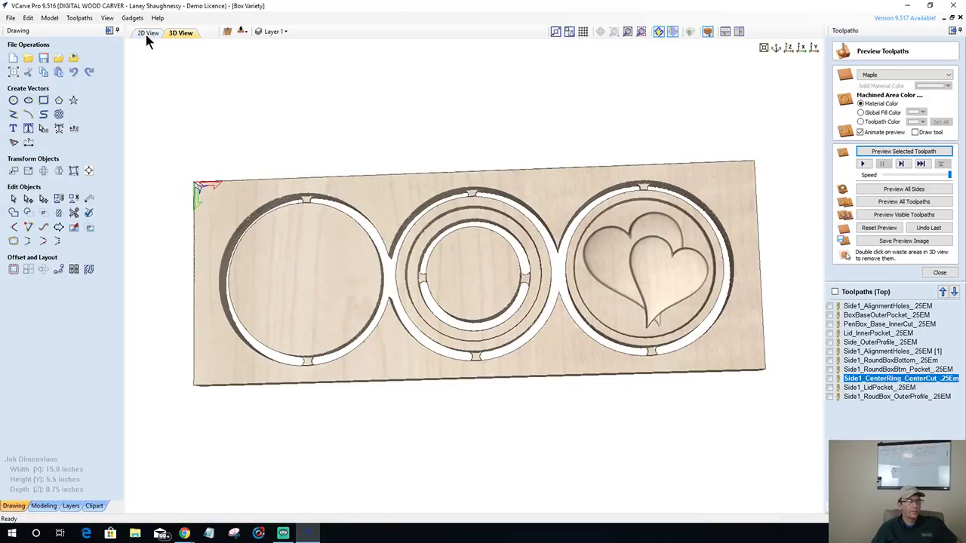
- On the bottom side, preview Side2_RoundBox_CenterCut in maple and clear its waste disc
click(241, 32)
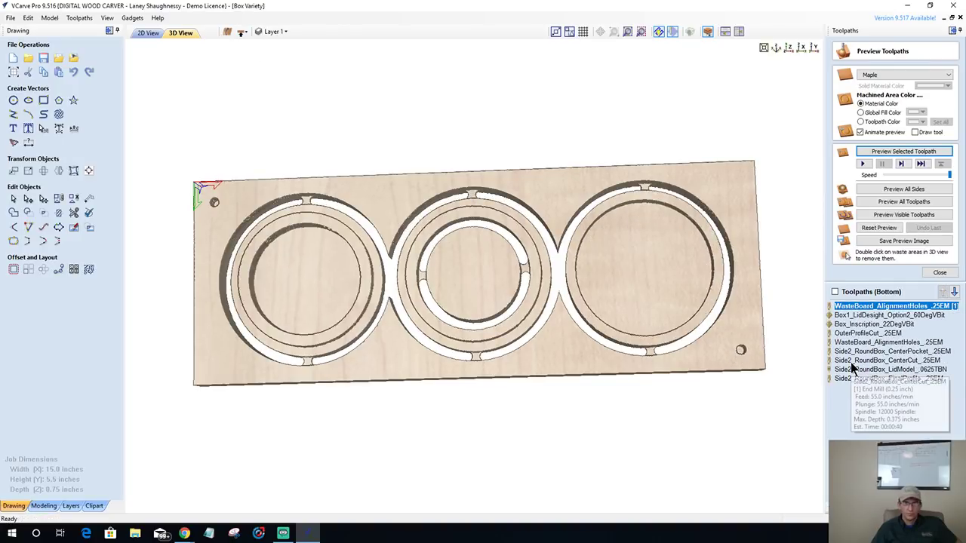
click(853, 361)
click(888, 152)
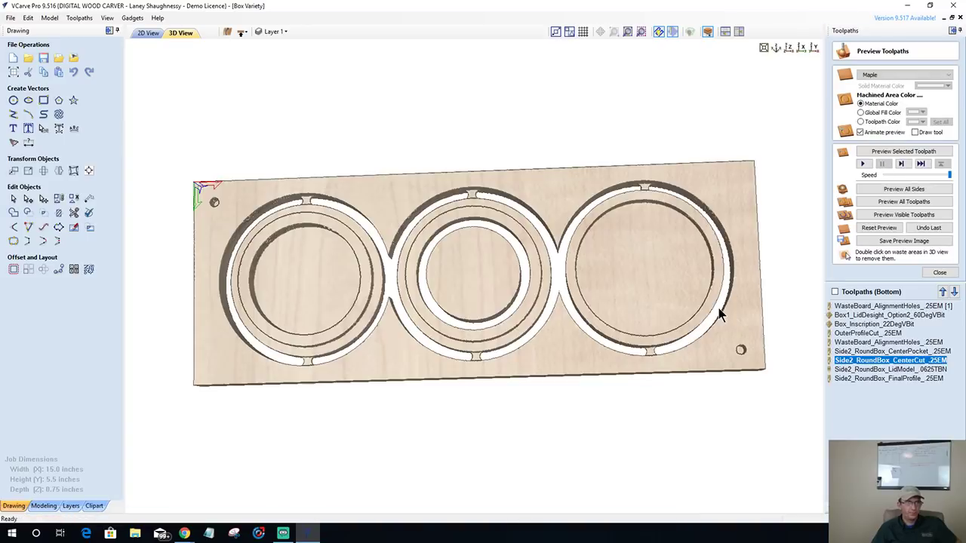
double_click(465, 281)
- Inspect the through hole from several angles, then return the job to the top side
mouse_move(512, 344)
mouse_down()
mouse_move(391, 204)
mouse_move(474, 30)
mouse_up()
drag(459, 324, 444, 361)
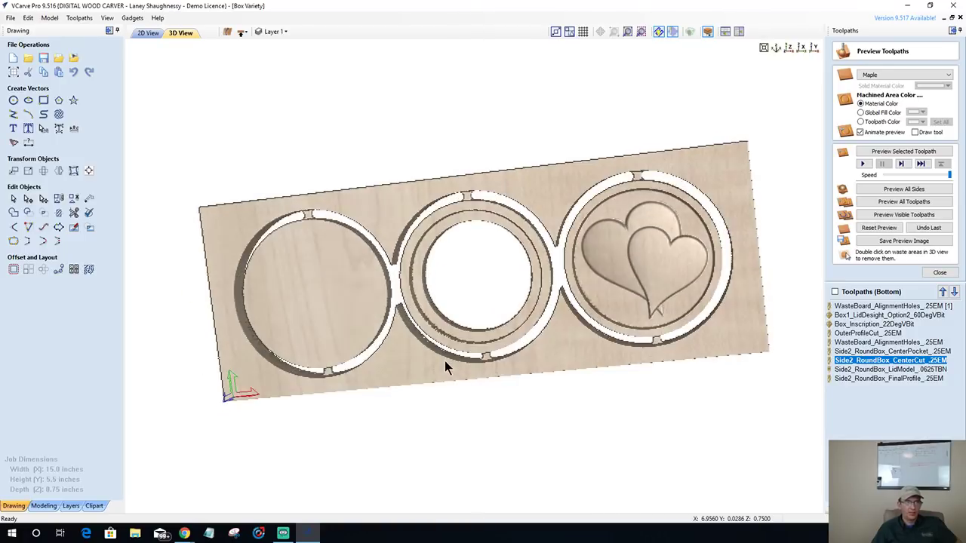
drag(464, 456, 462, 491)
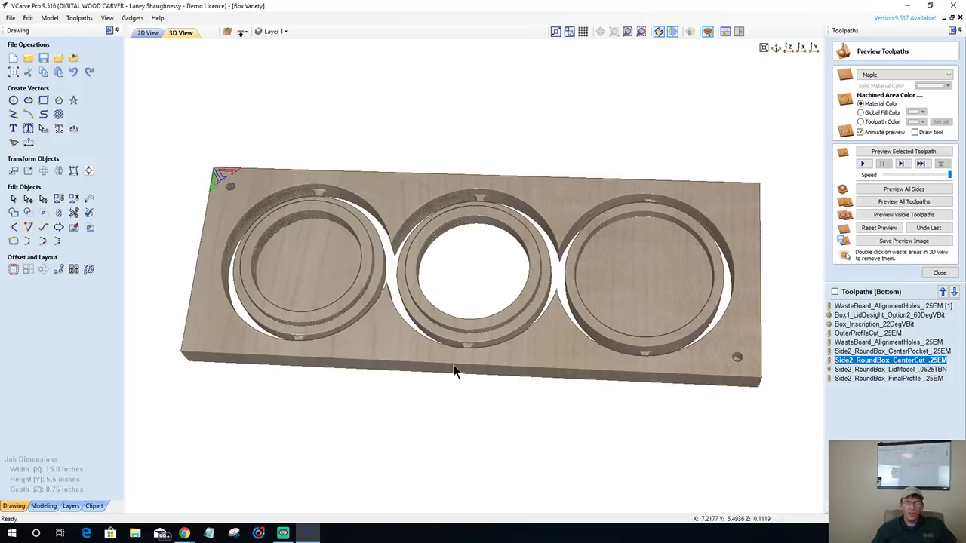
drag(455, 370, 477, 296)
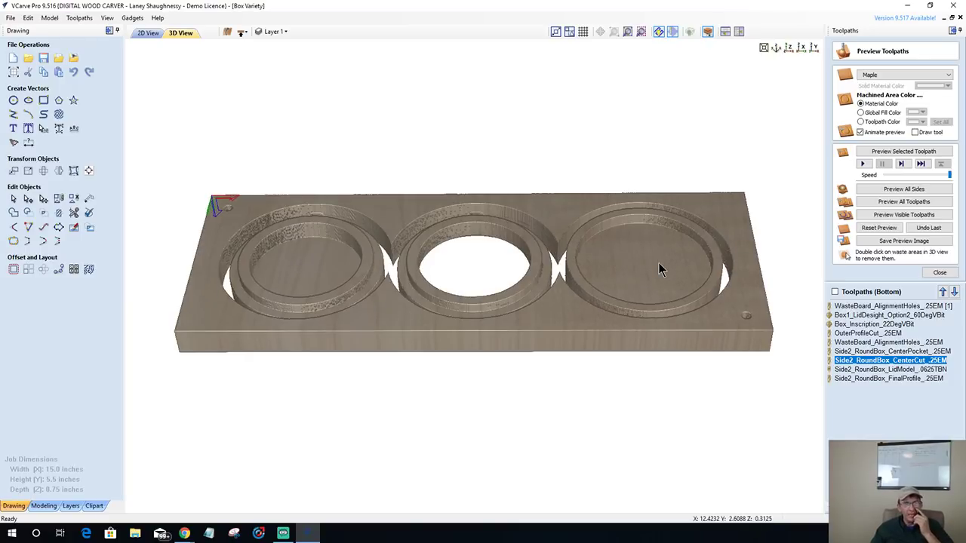
click(879, 370)
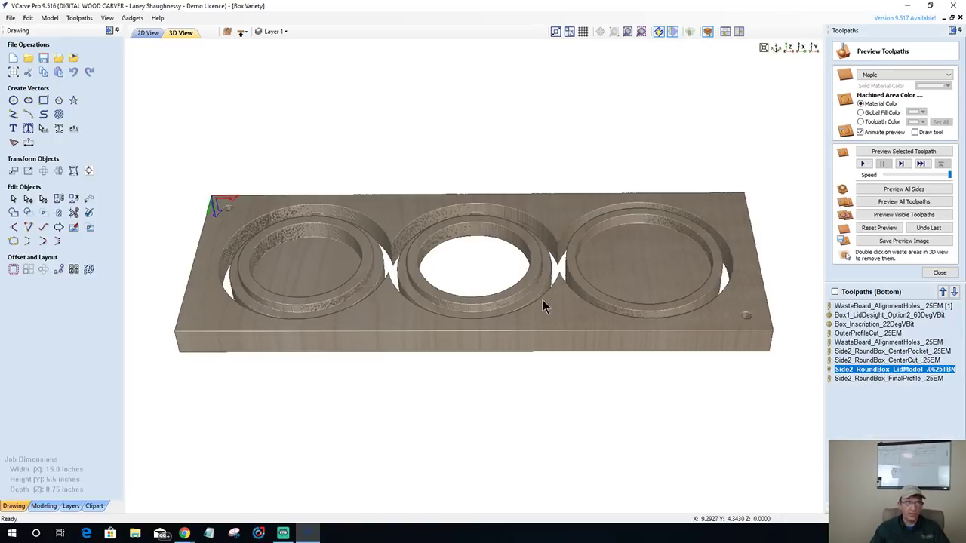
click(241, 33)
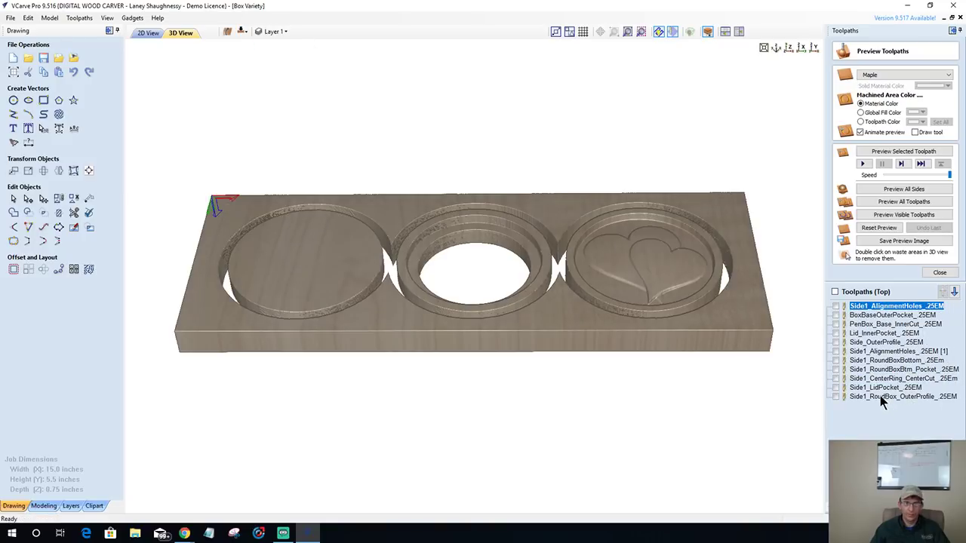
- Set Side1_LidPocket_.25EM's pocket allowance to -.005 and recalculate it
click(879, 388)
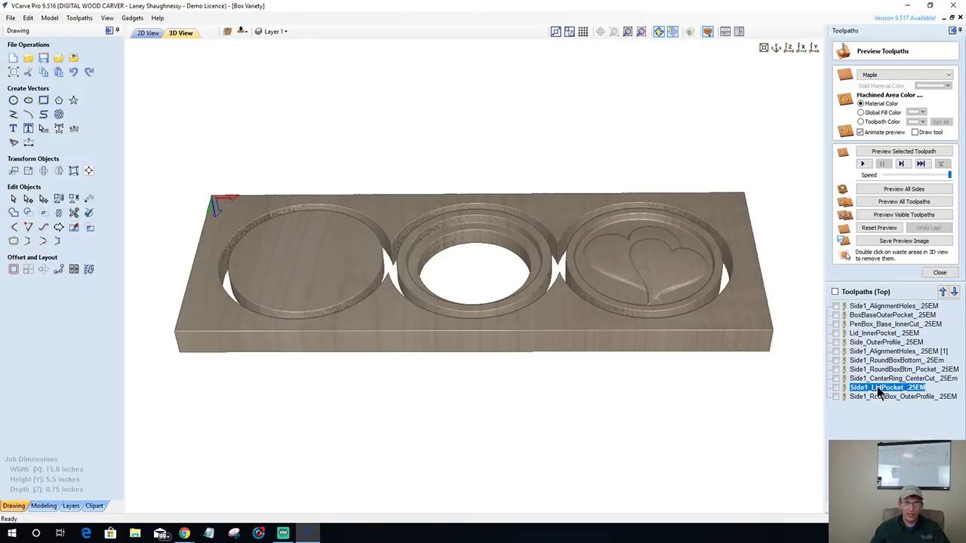
double_click(879, 388)
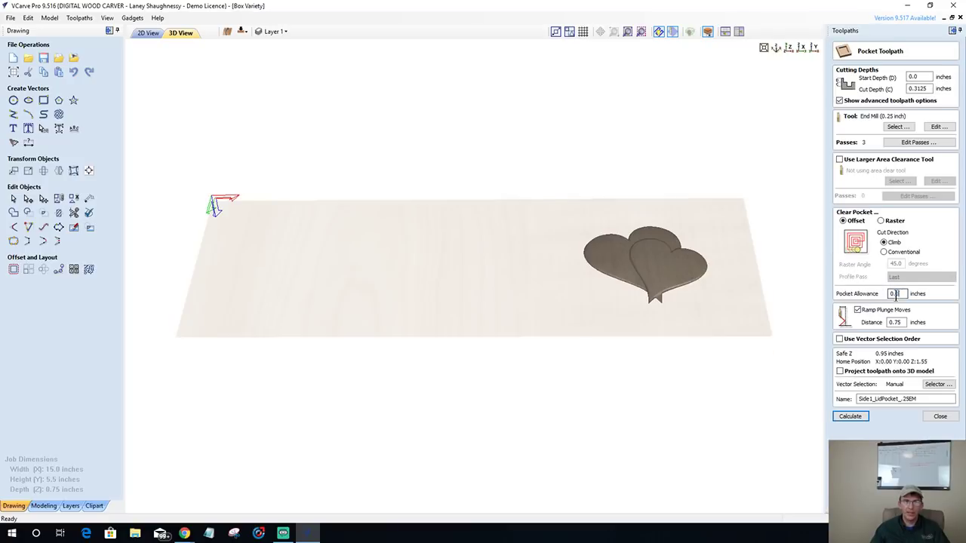
drag(901, 294, 877, 298)
text(-.005)
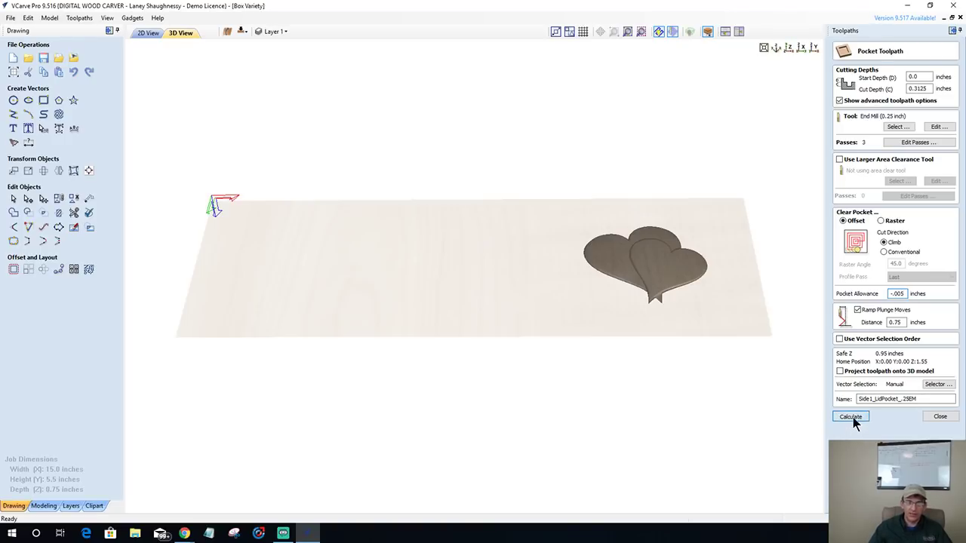
click(853, 418)
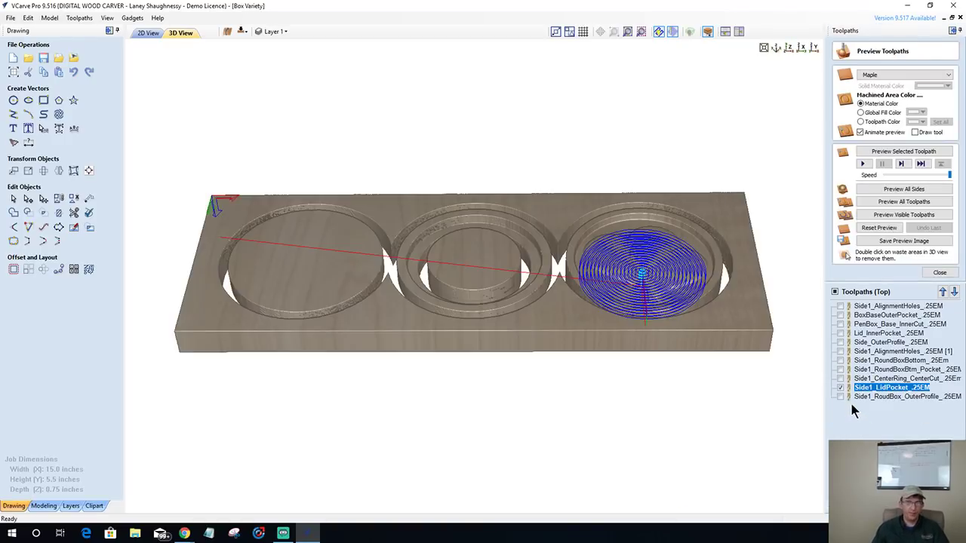
- Preview the lid pocket in maple and remove the centre waste disc
click(879, 152)
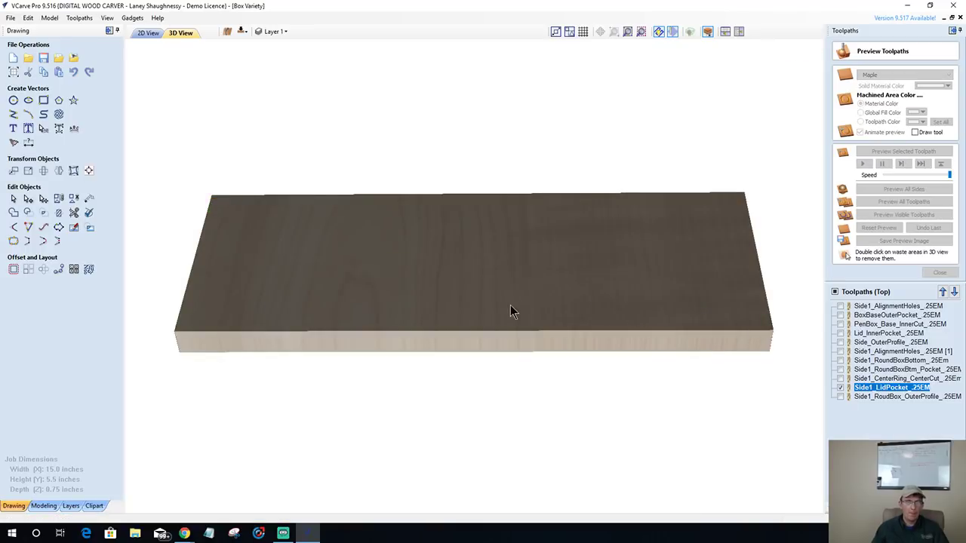
drag(466, 287, 480, 334)
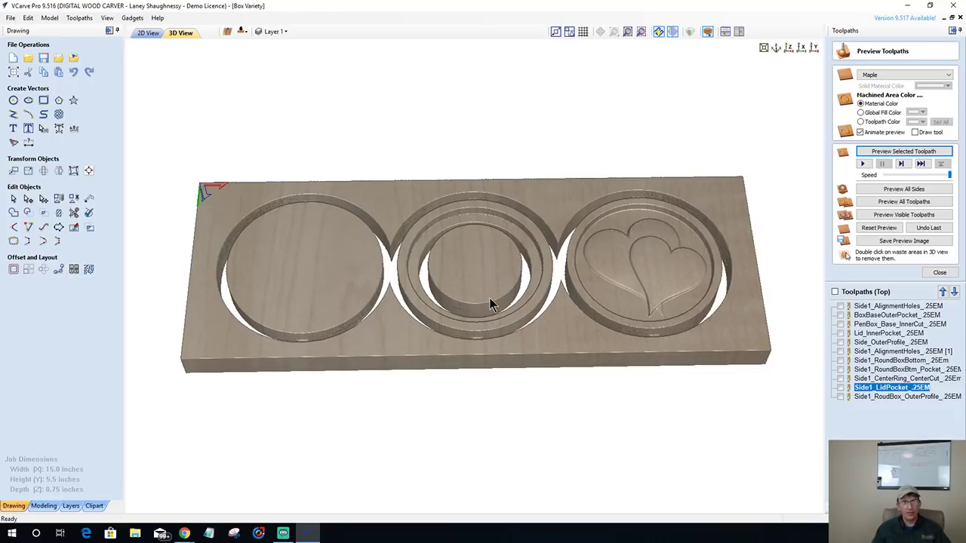
double_click(490, 298)
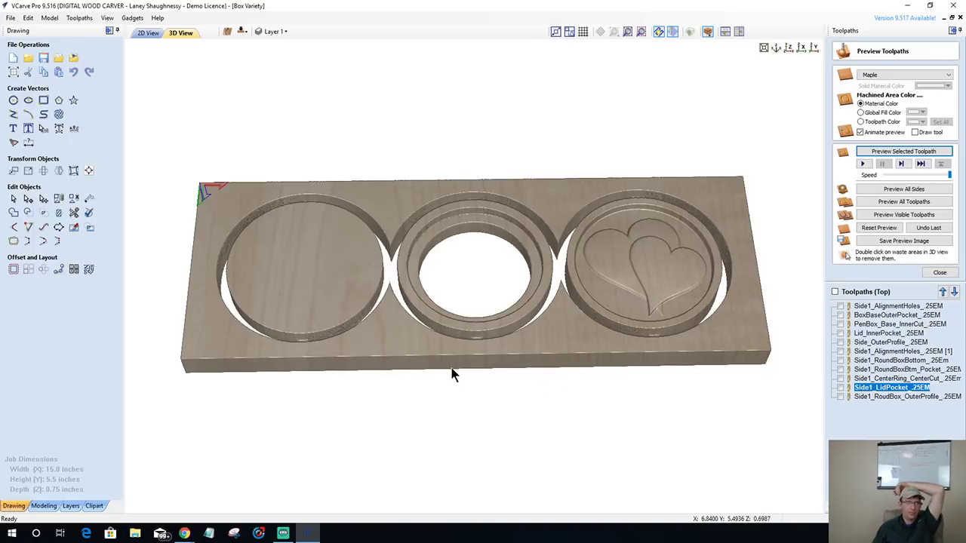
- Orbit the maple preview to inspect the three circular pockets from edge-on and top-down angles
drag(448, 302, 546, 304)
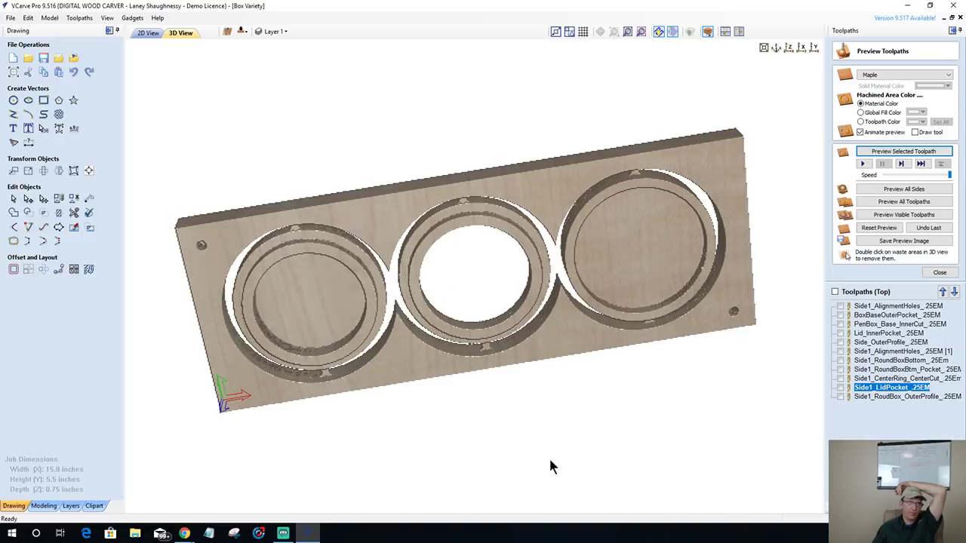
drag(551, 463, 520, 390)
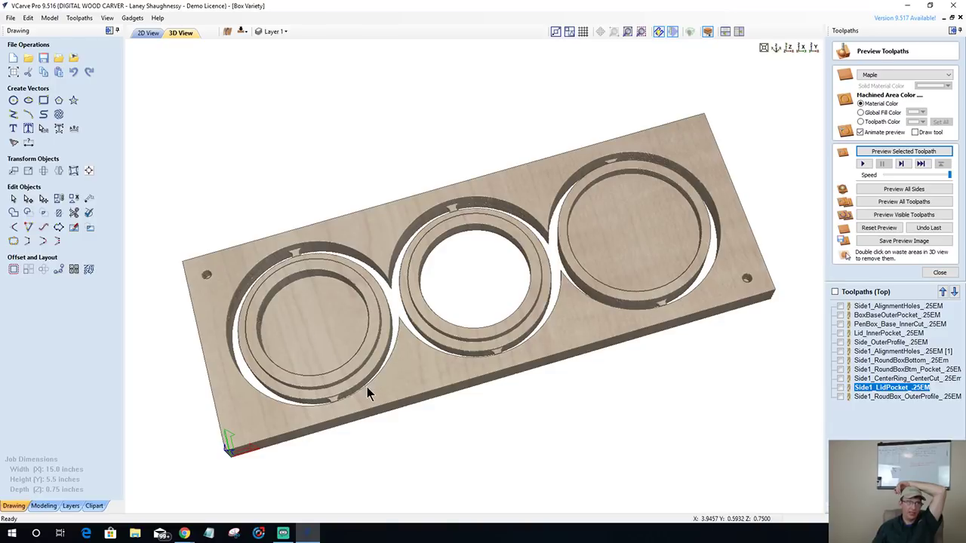
drag(367, 387, 345, 334)
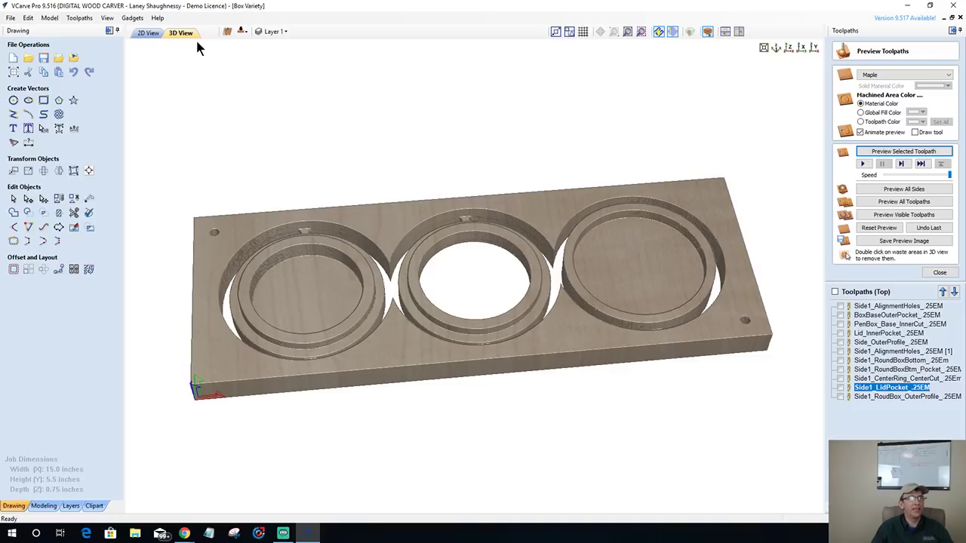
- In 2D view on the bottom side, move the heart model to the top side
click(154, 32)
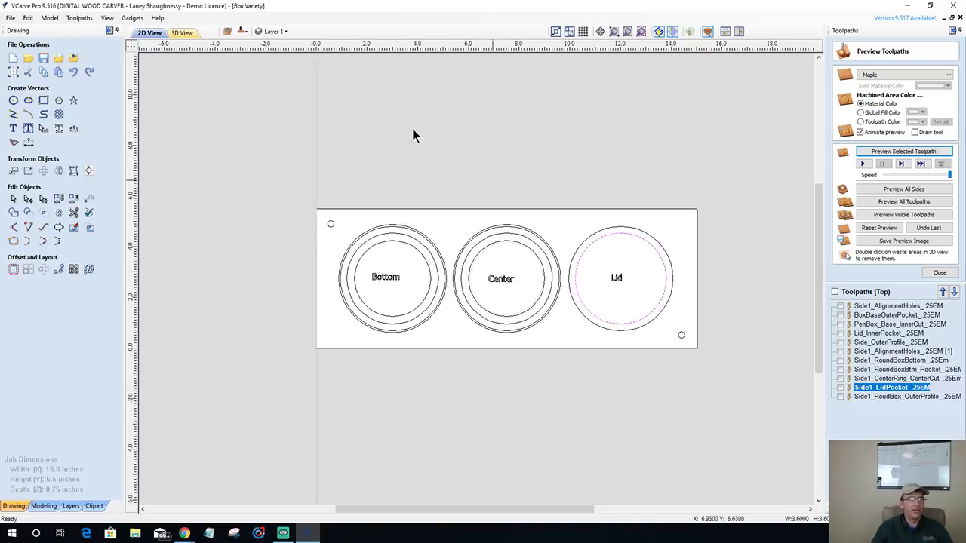
click(241, 32)
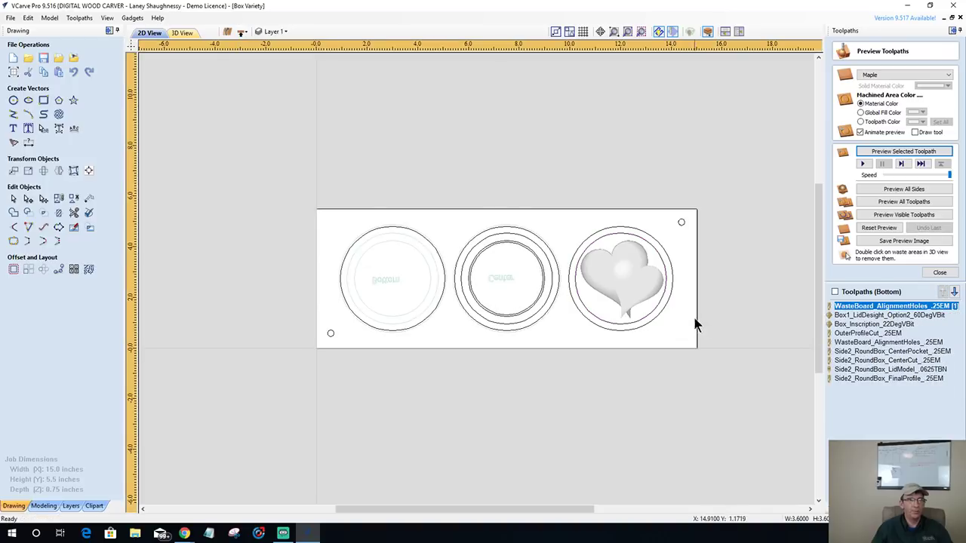
click(627, 273)
right_click(626, 270)
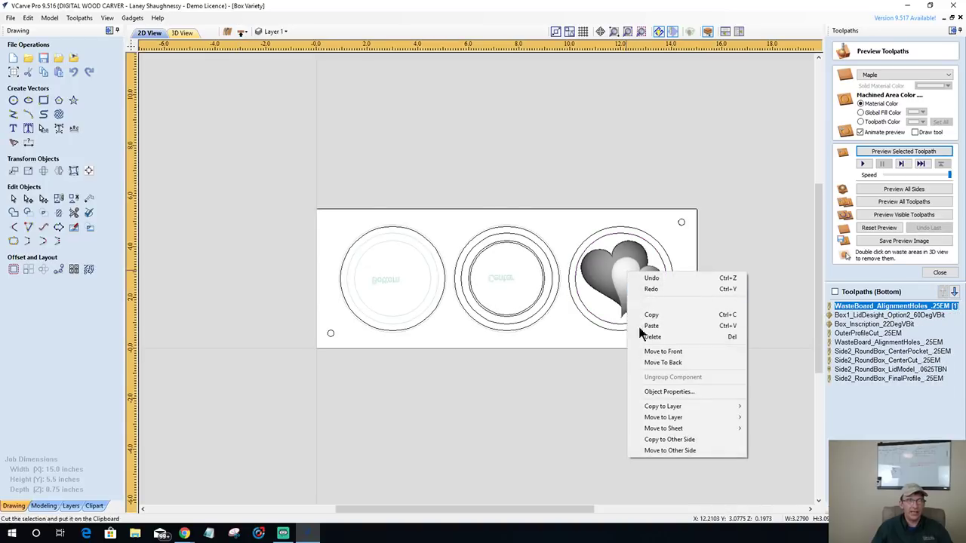
click(649, 451)
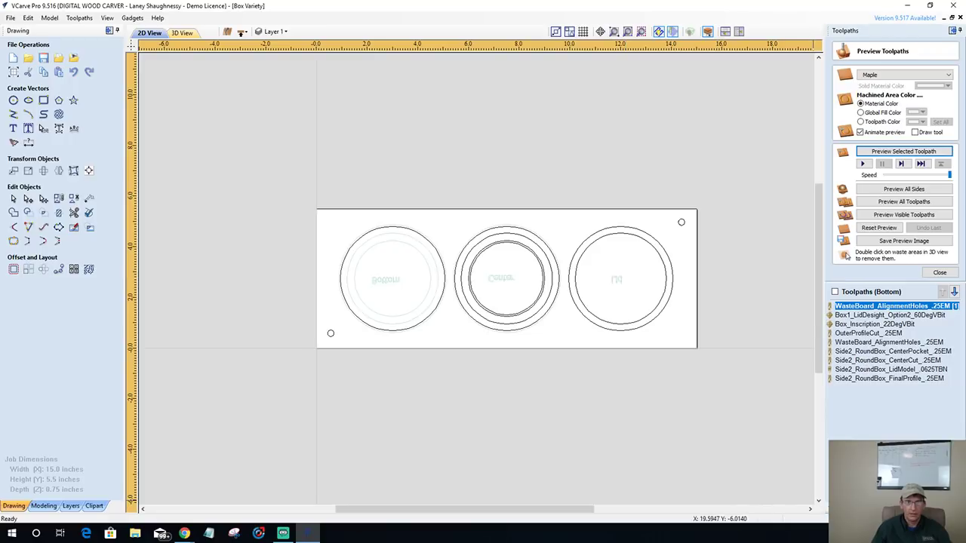
- Delete the Side2_RoundBox_LidModel toolpath
click(881, 370)
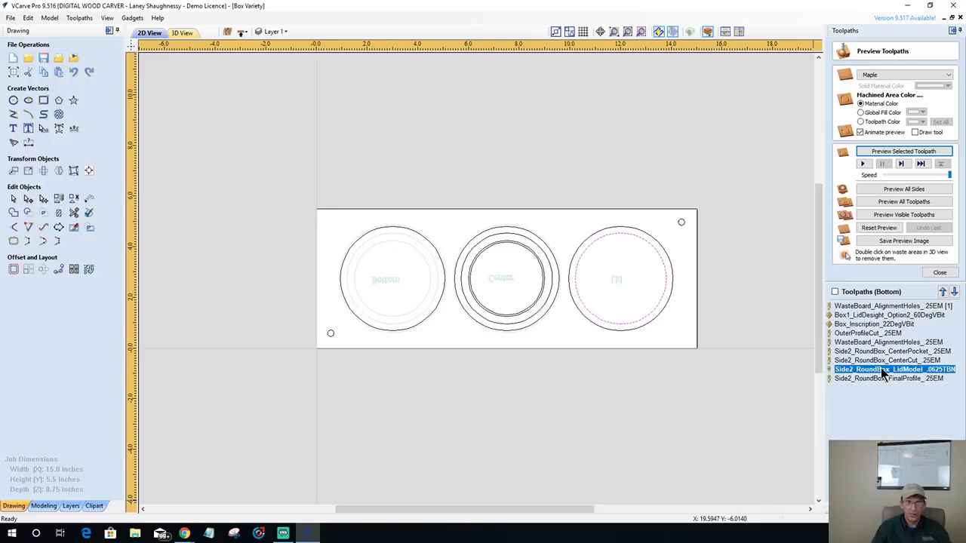
right_click(898, 371)
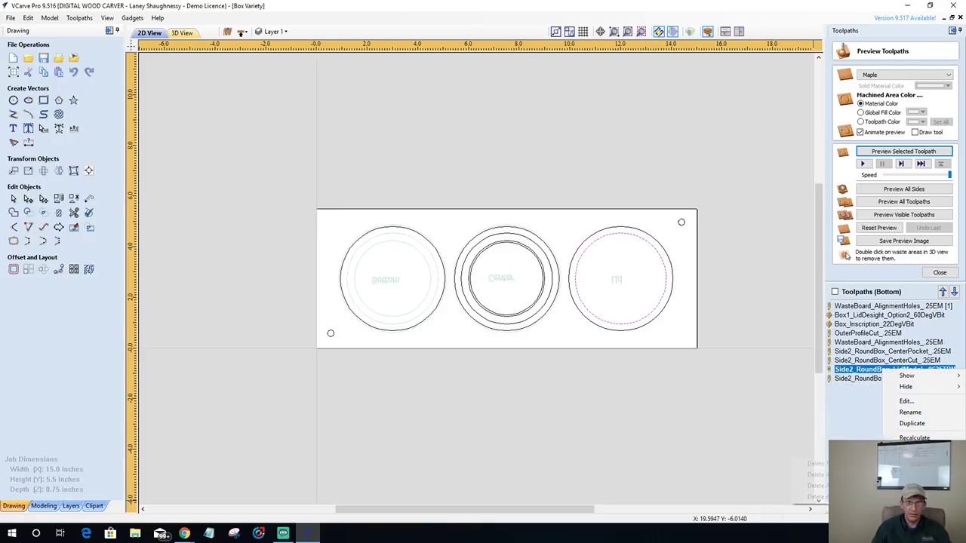
click(913, 461)
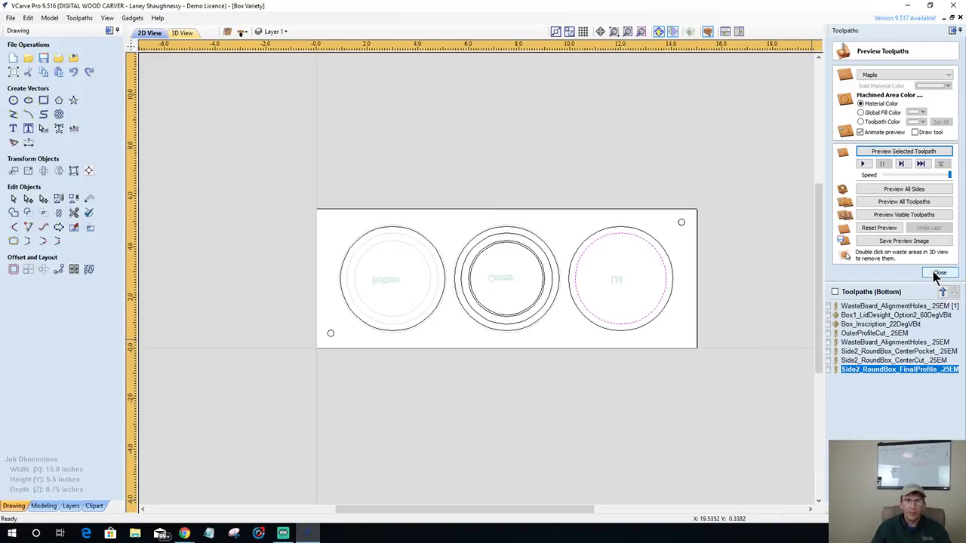
- Create and calculate a 0.3125-inch-deep pocket toolpath named Side2_RoundBox_LidPocket_.25EM
click(940, 272)
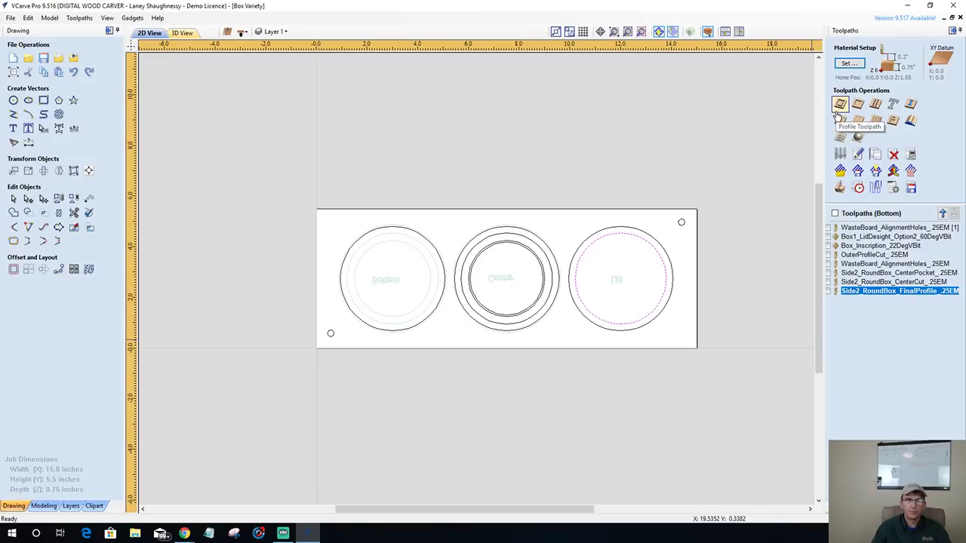
click(858, 107)
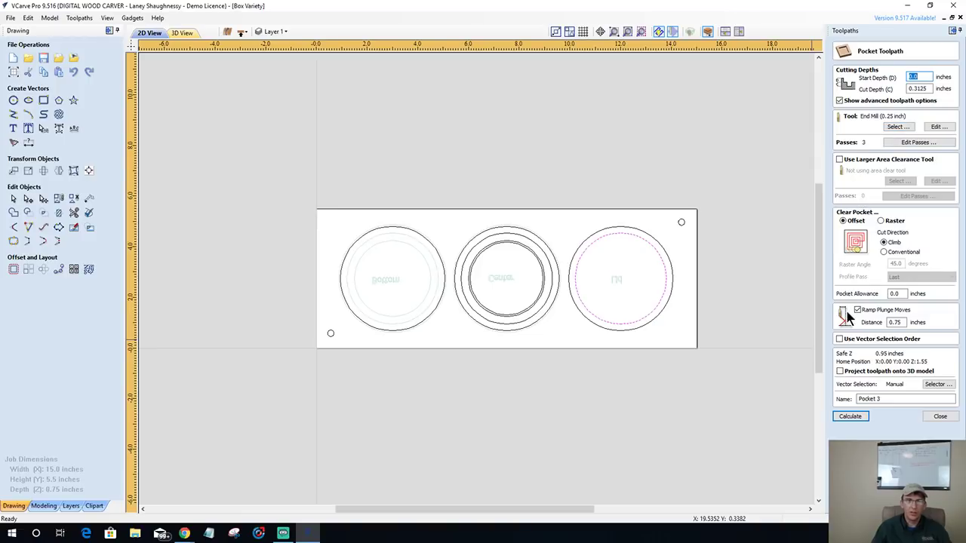
click(868, 399)
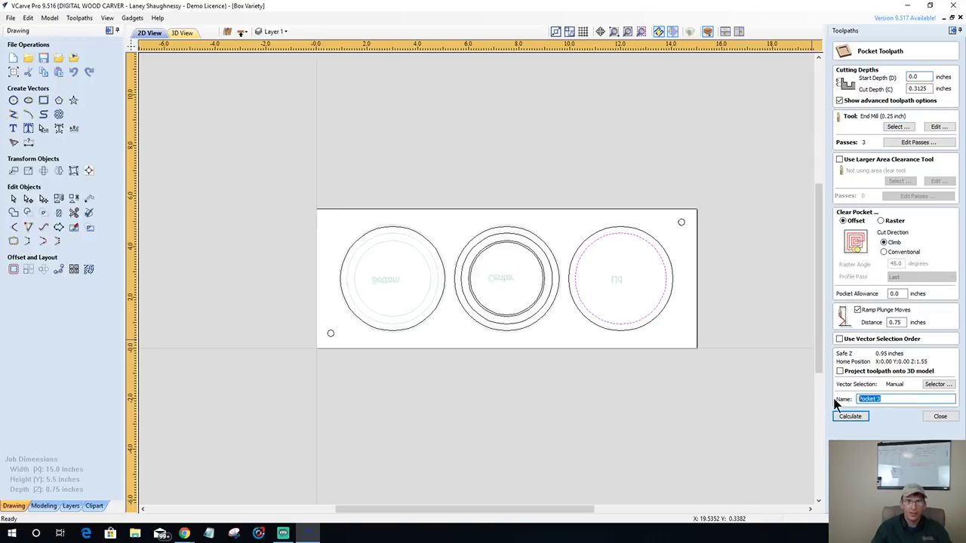
text(Side2_)
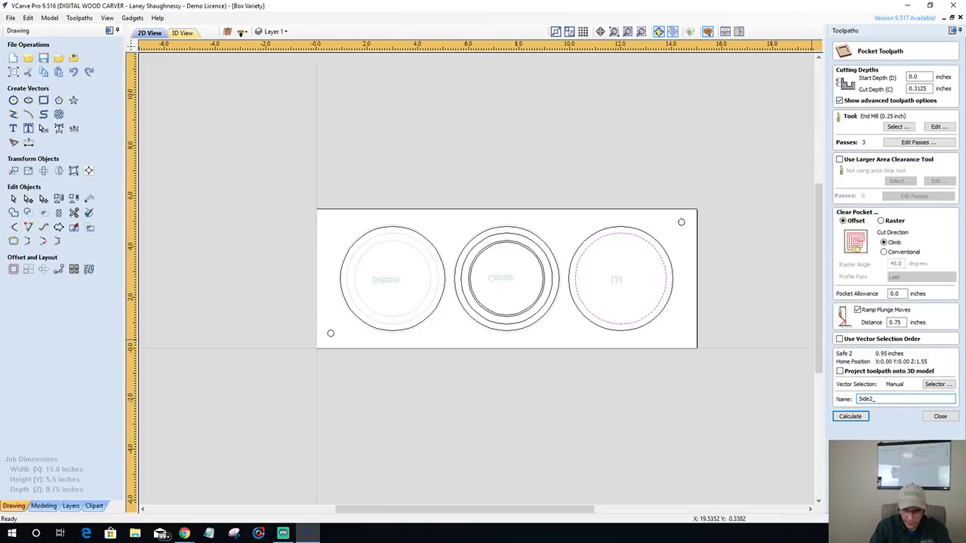
text(LidPocket_.25EM)
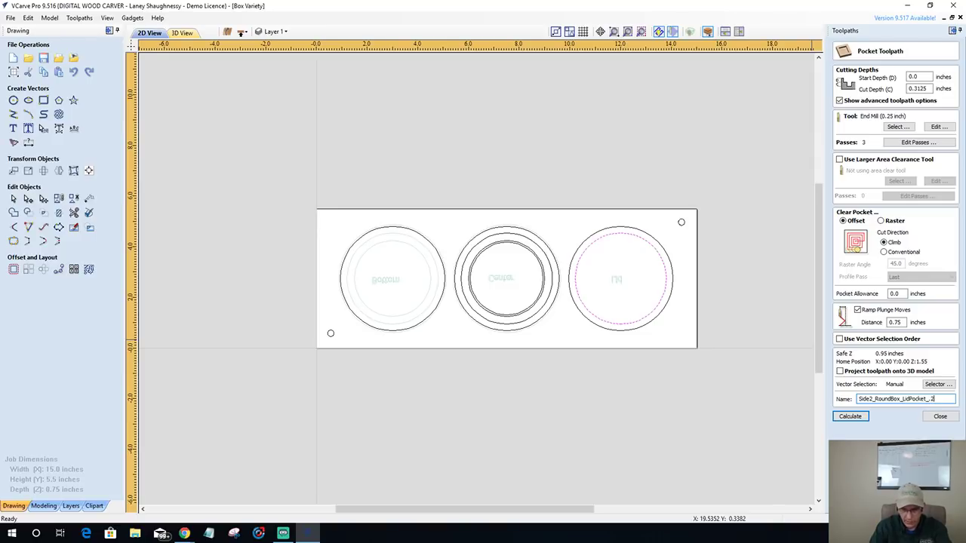
click(858, 413)
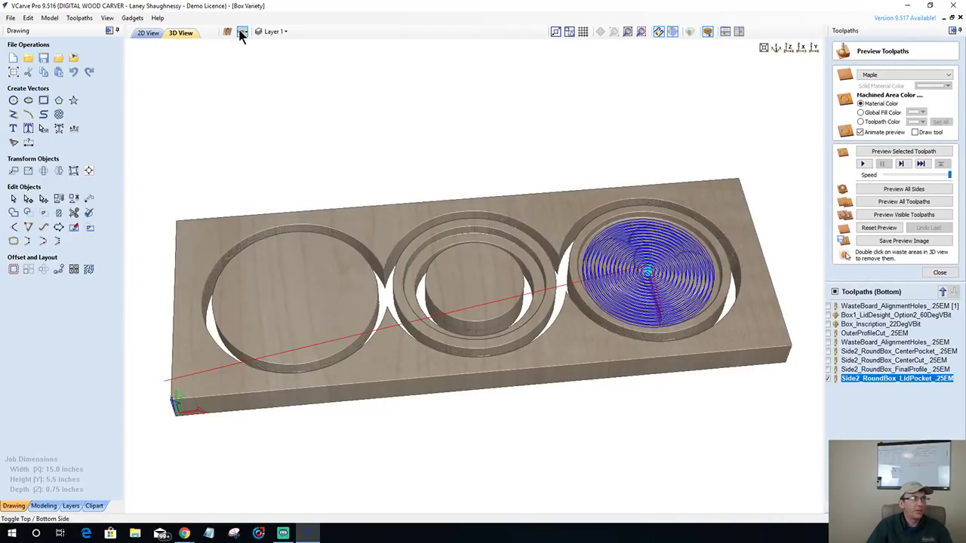
- In the top side's 2D view, mirror the heart model with Flip Vertical
click(242, 32)
click(141, 34)
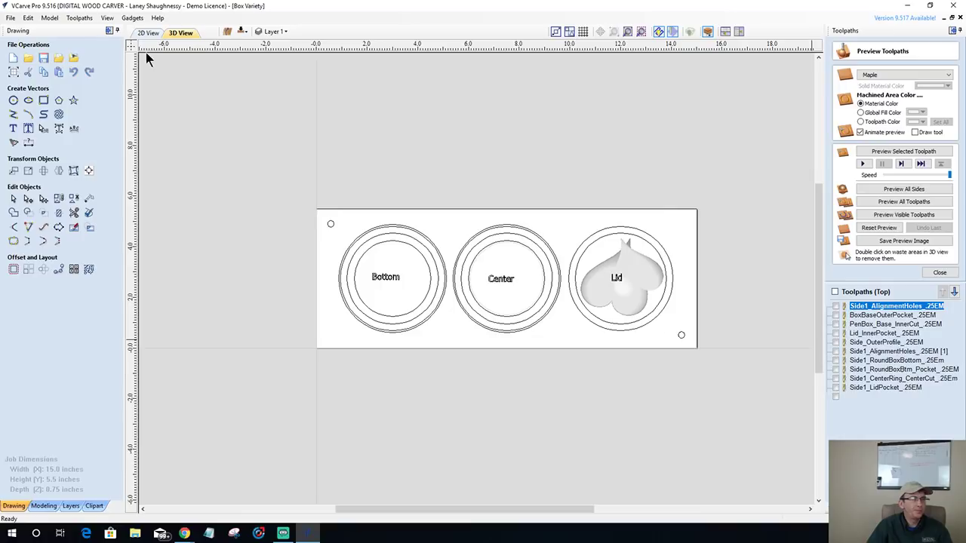
click(632, 277)
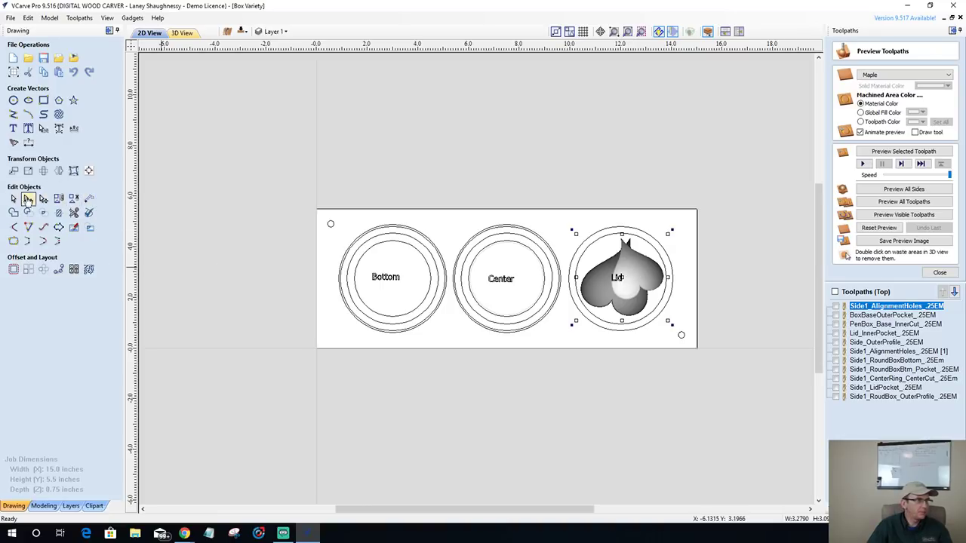
click(44, 172)
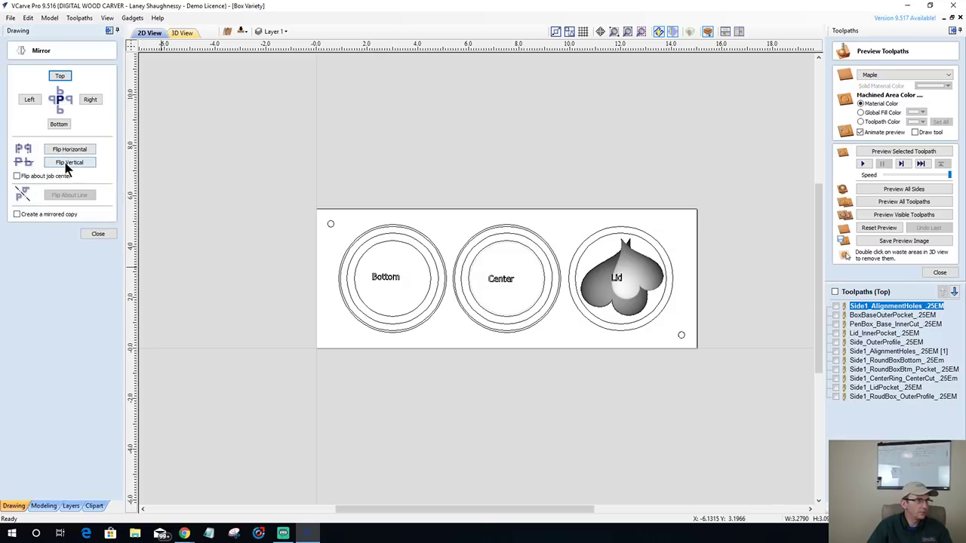
click(66, 163)
click(94, 234)
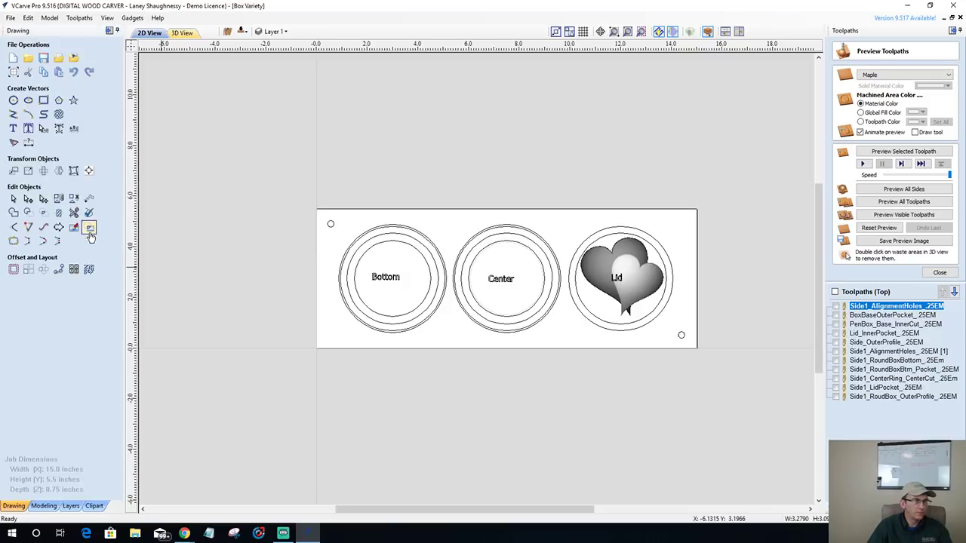
click(620, 261)
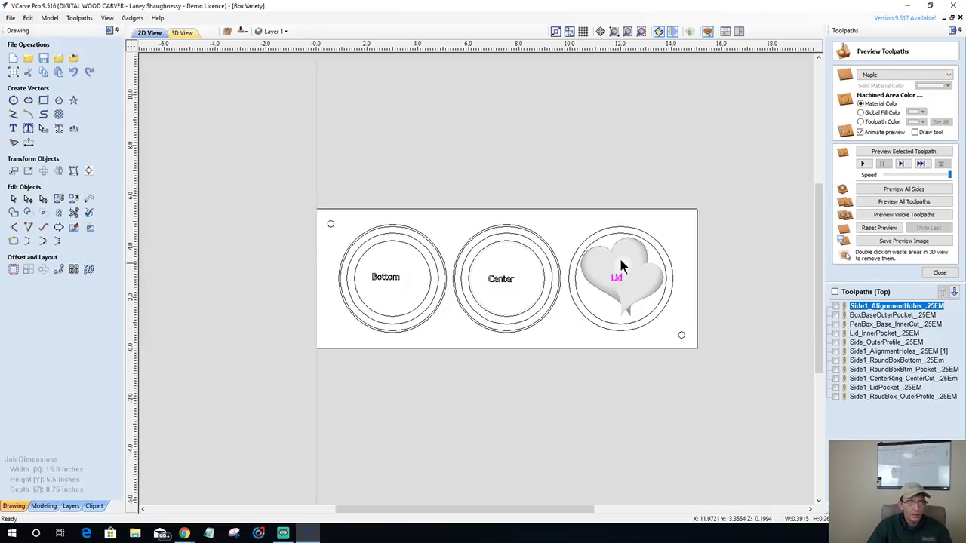
click(620, 262)
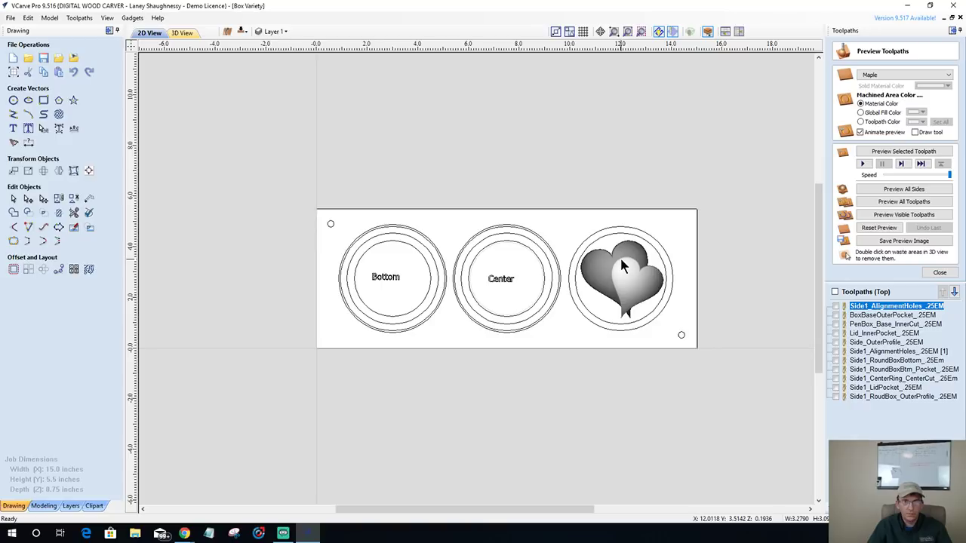
- Set the material's gap above model to 0.01 inch, confirm, and decline recalculating toolpaths
click(940, 274)
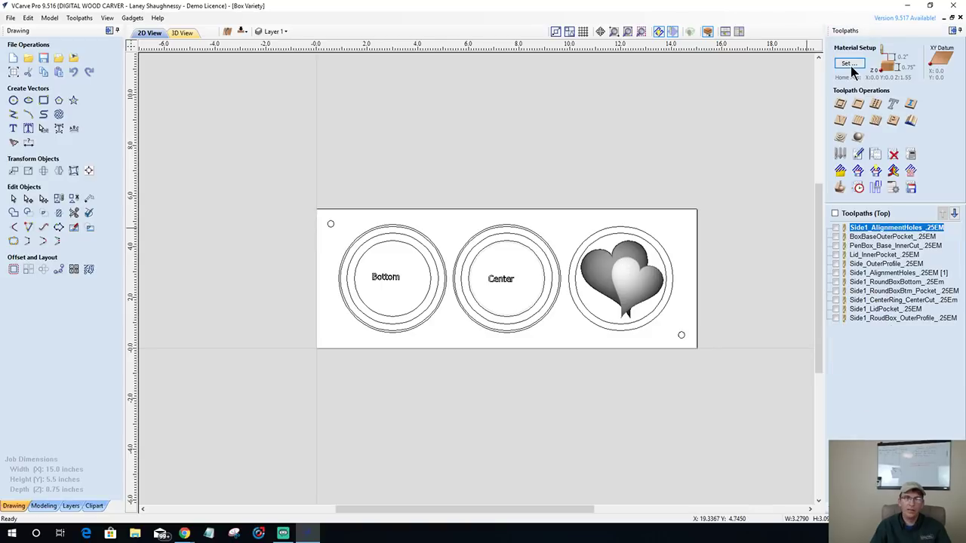
click(847, 64)
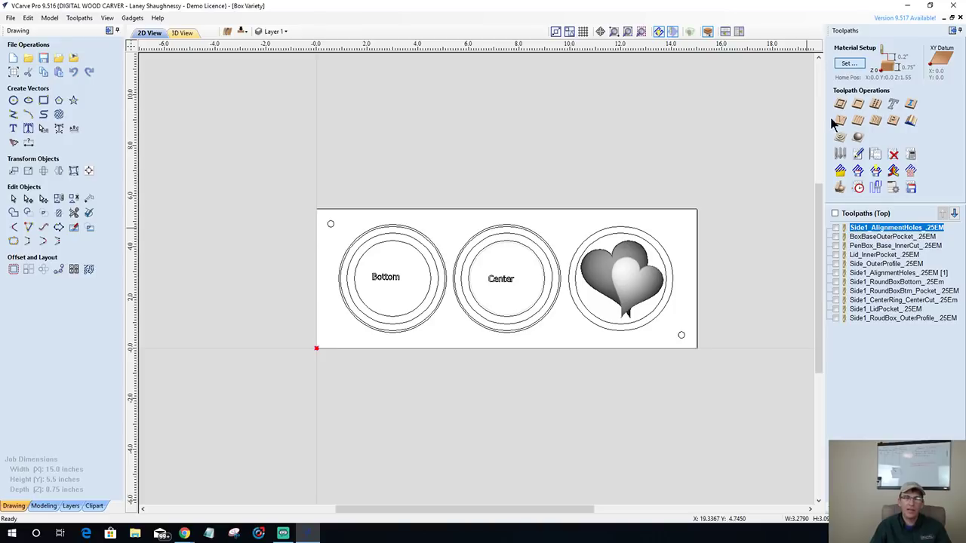
drag(891, 215, 886, 214)
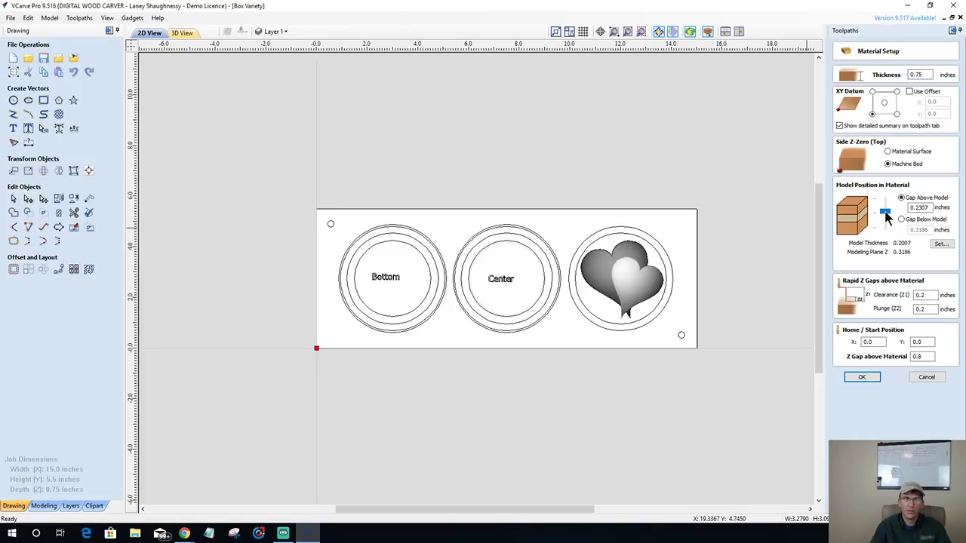
drag(886, 215, 885, 199)
text(0)
key(Return)
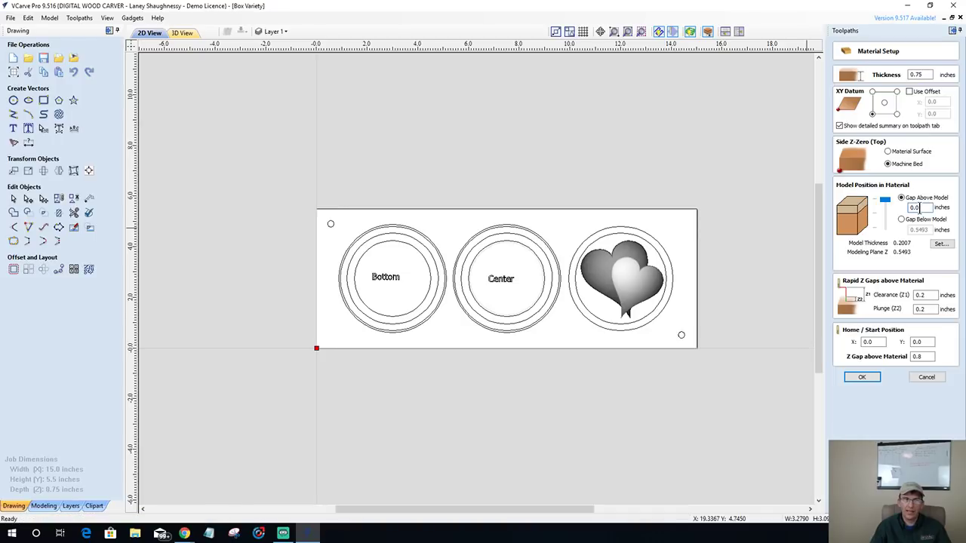
text(1)
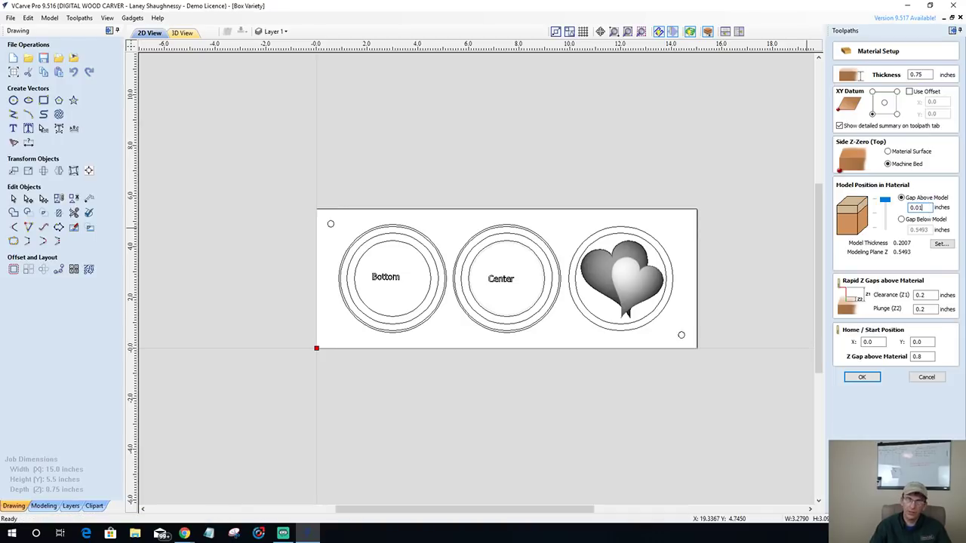
click(855, 379)
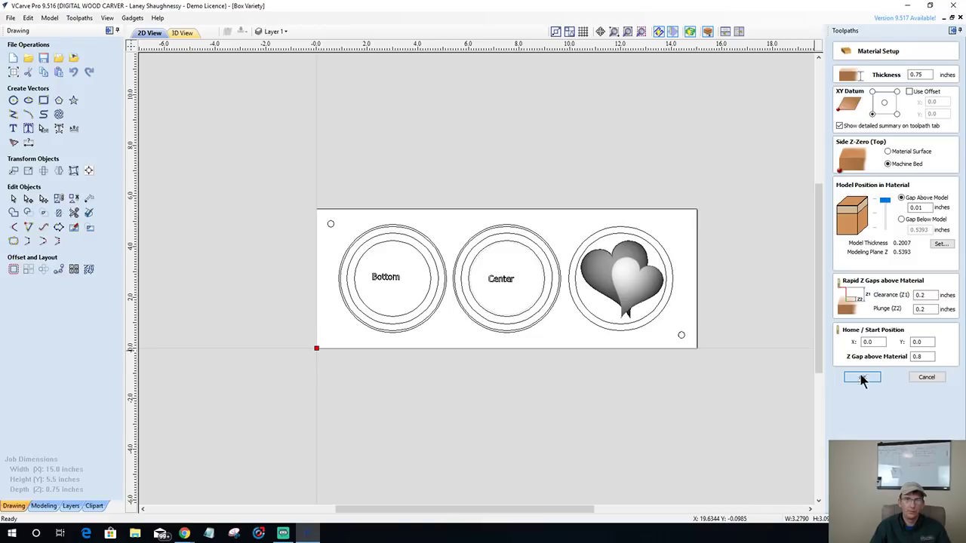
click(864, 377)
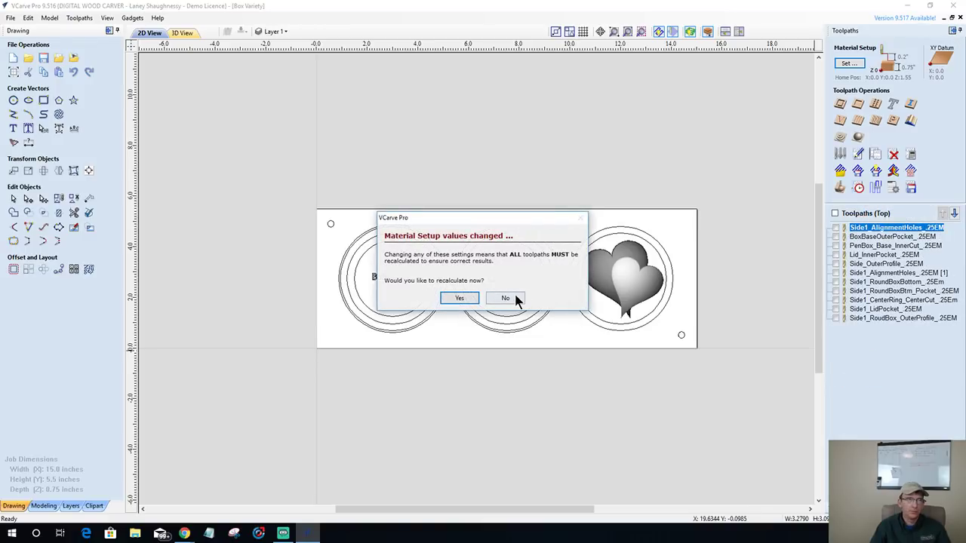
click(515, 297)
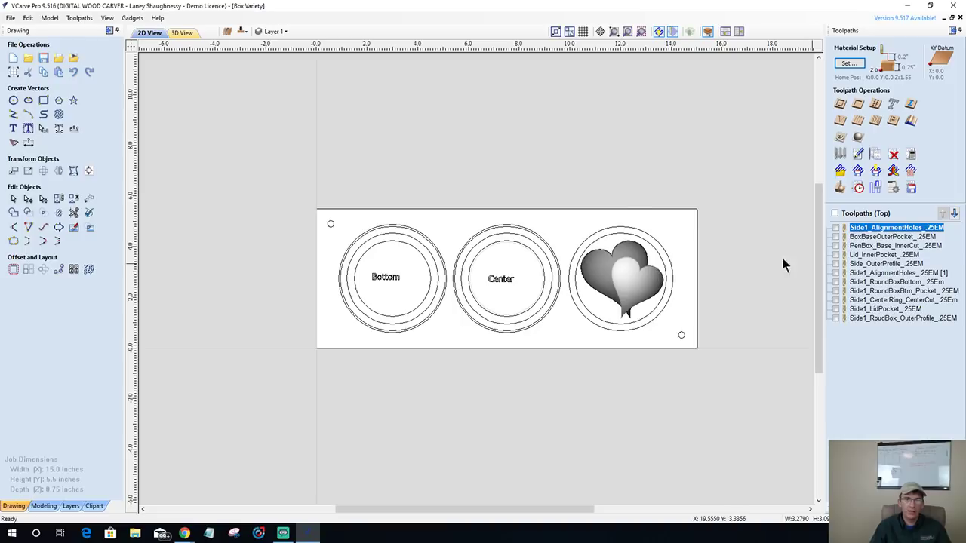
- Create a 3D finishing toolpath bounded by the heart's circle, named Side1_RoundBox_LidModel_.0625TBN, and calculate it
click(858, 140)
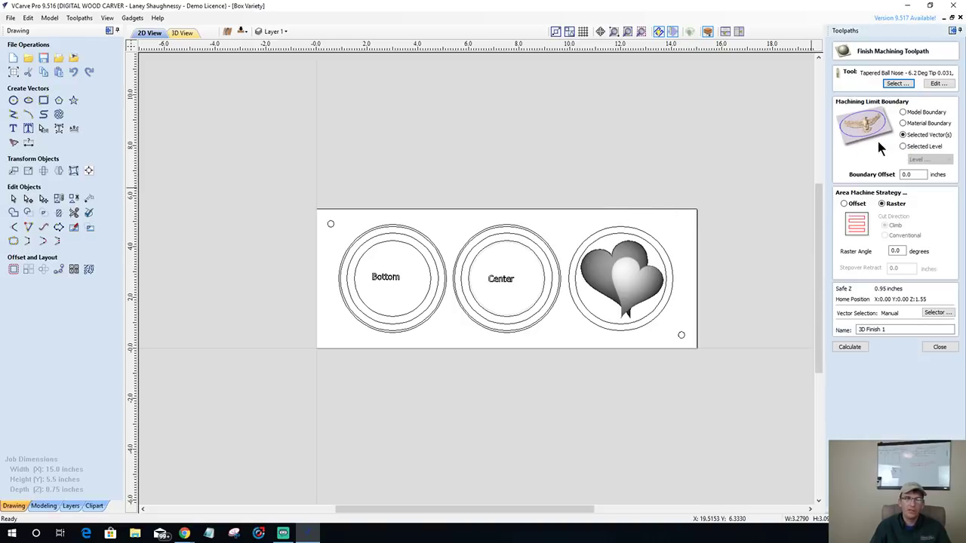
click(617, 237)
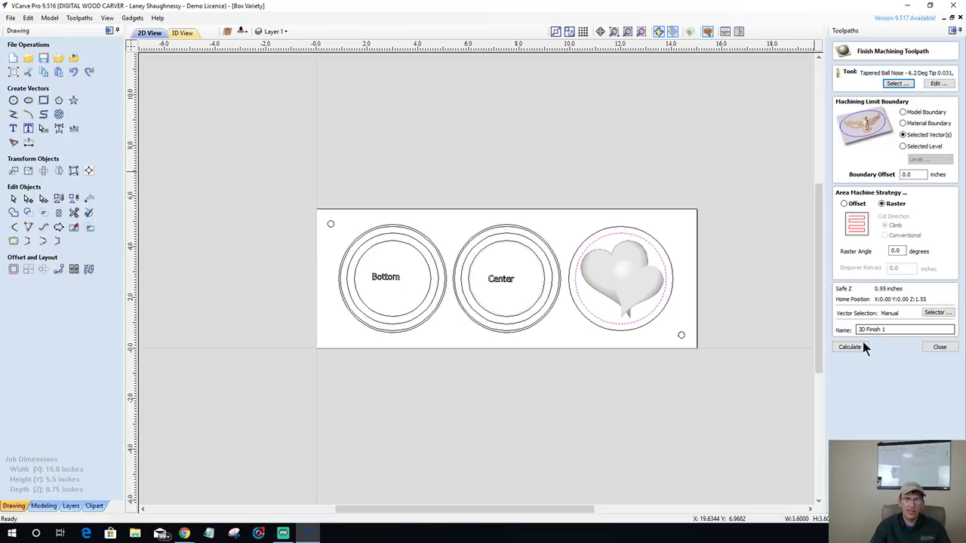
click(890, 332)
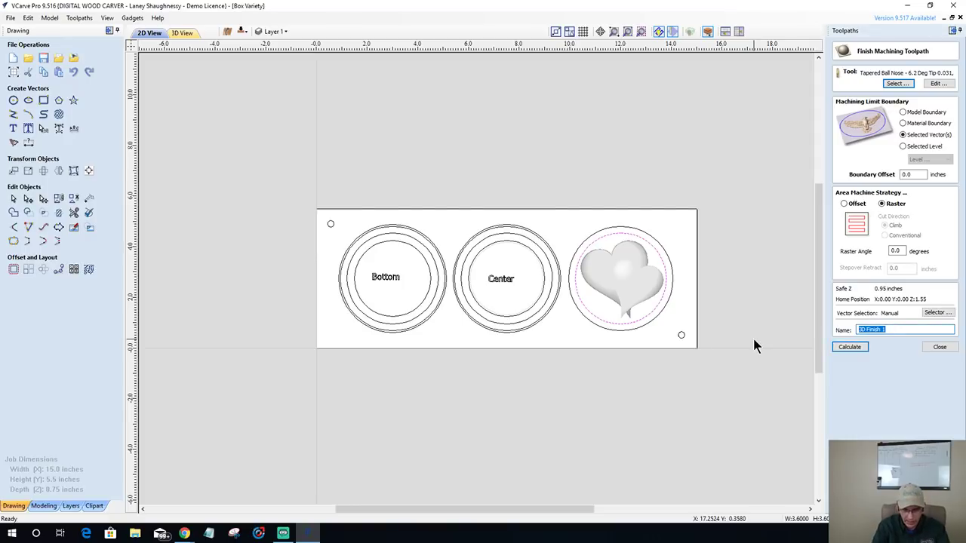
text(Slde)
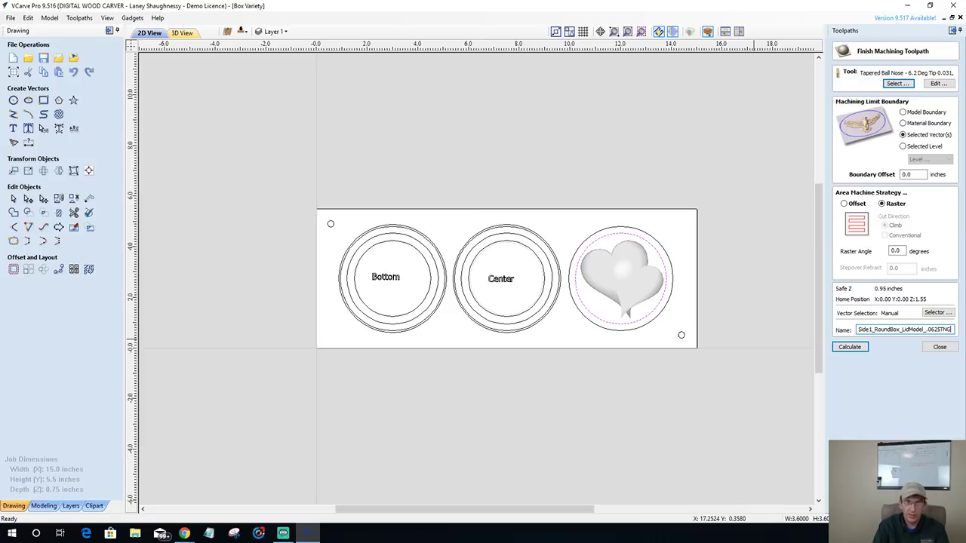
key(BackSpace)
key(BackSpace)
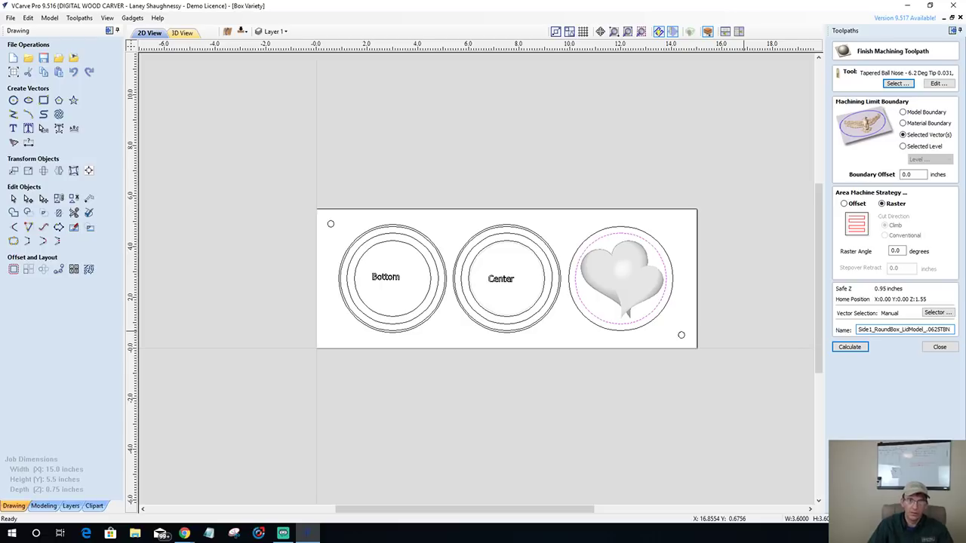
click(848, 347)
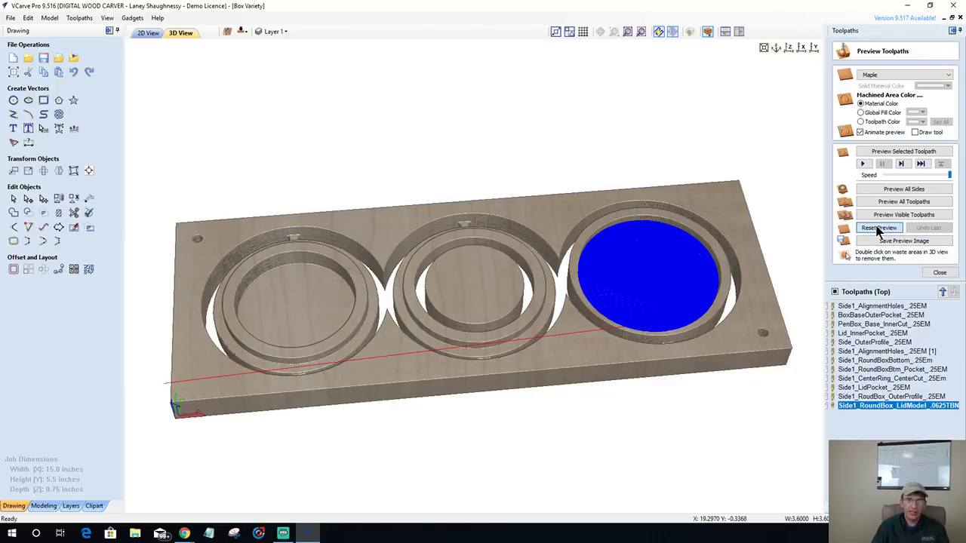
- Reset the preview and make the top-side pocket, ring and outer profile toolpaths visible
click(879, 228)
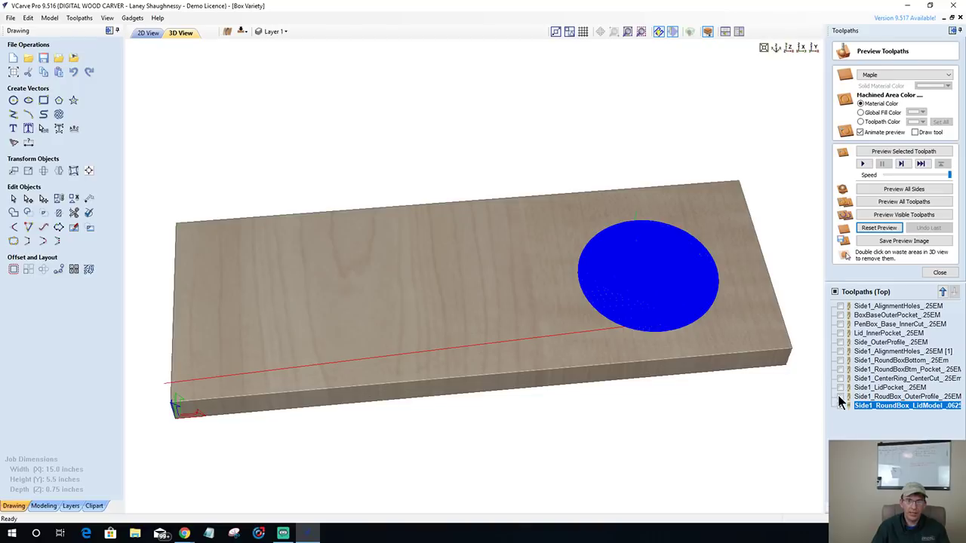
click(837, 395)
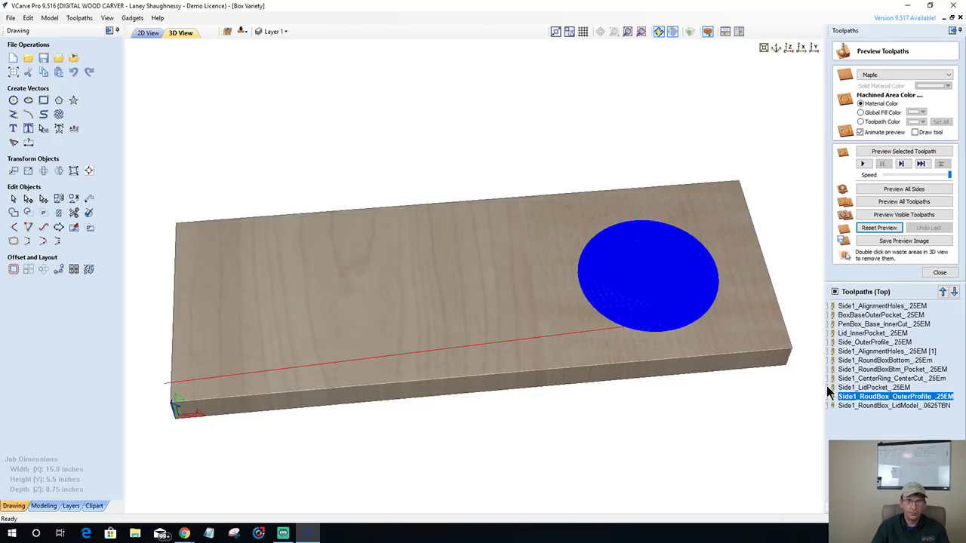
click(826, 386)
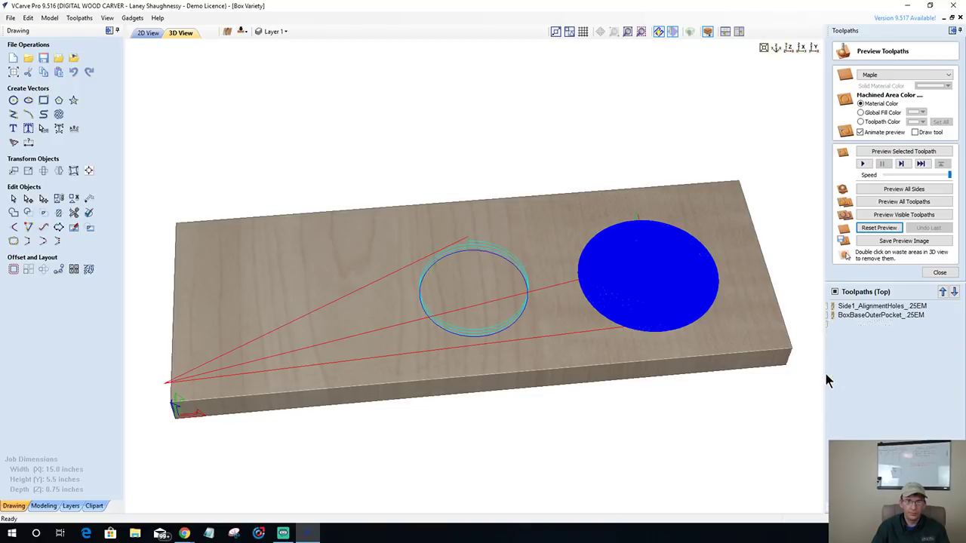
click(826, 369)
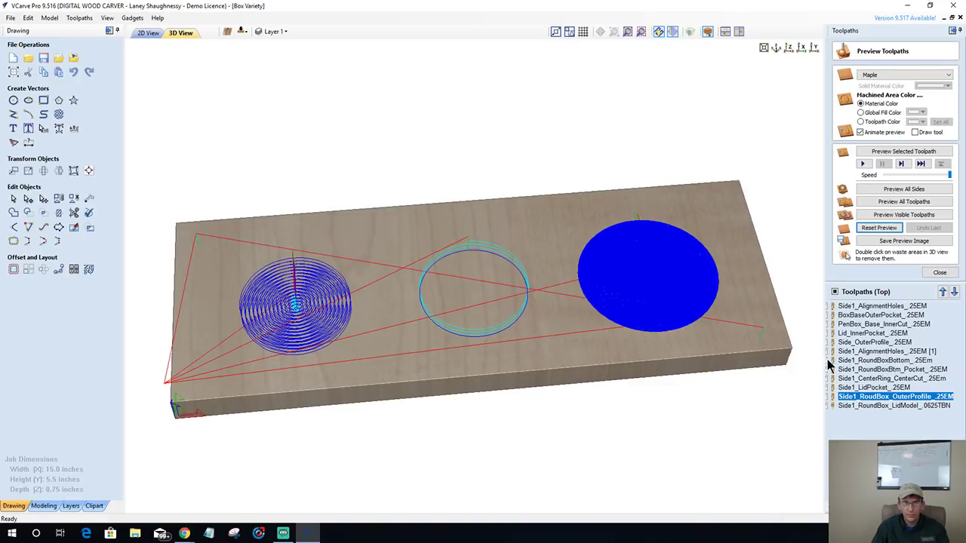
click(829, 360)
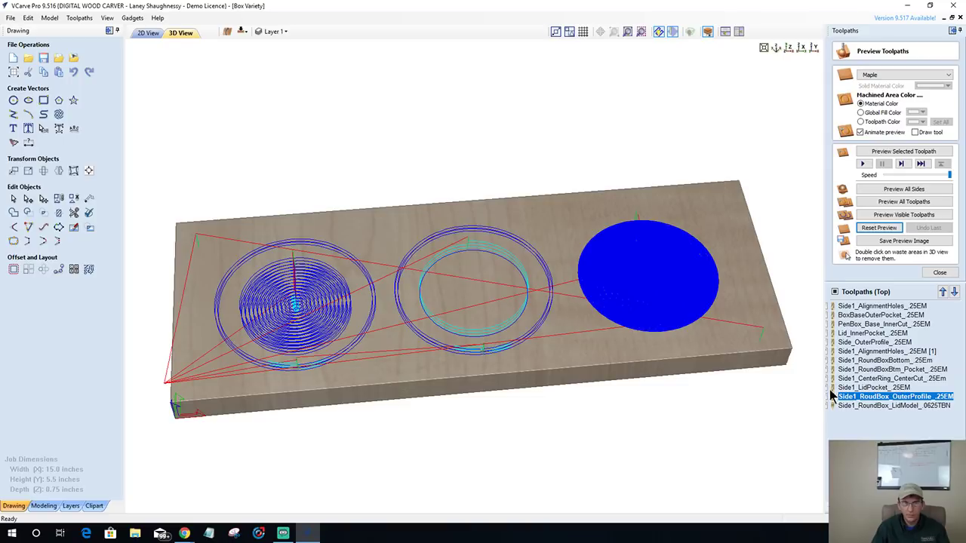
click(827, 398)
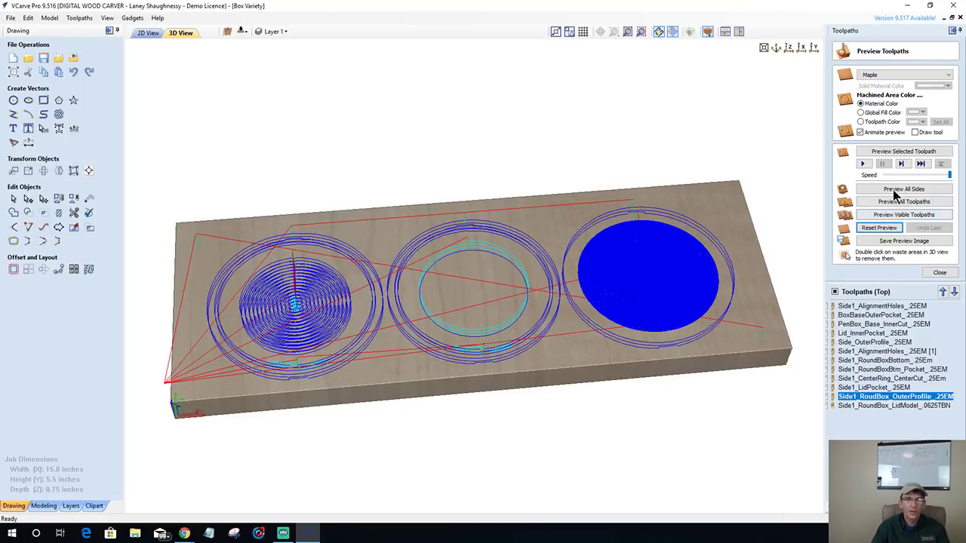
- Reset the material and simulate all visible toolpaths on the maple board
click(881, 228)
click(889, 216)
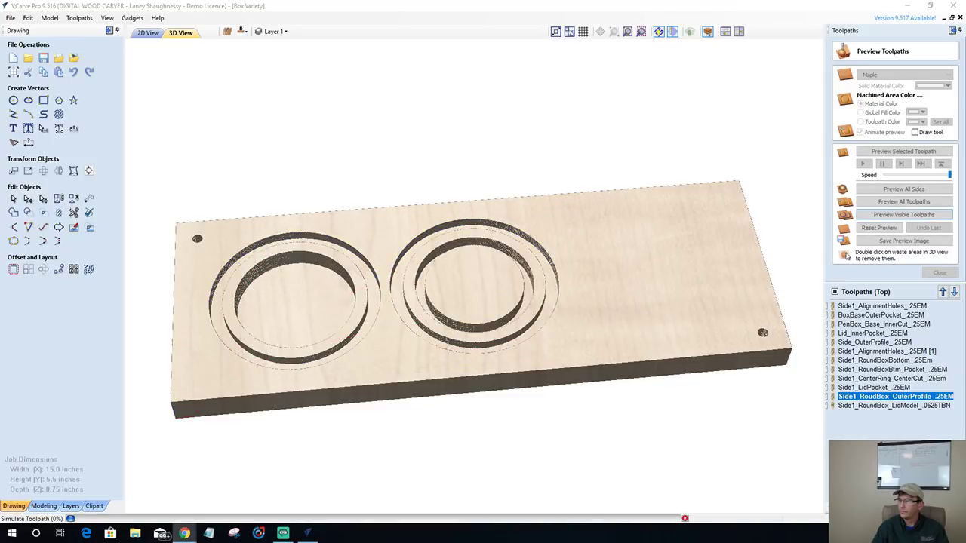
click(903, 214)
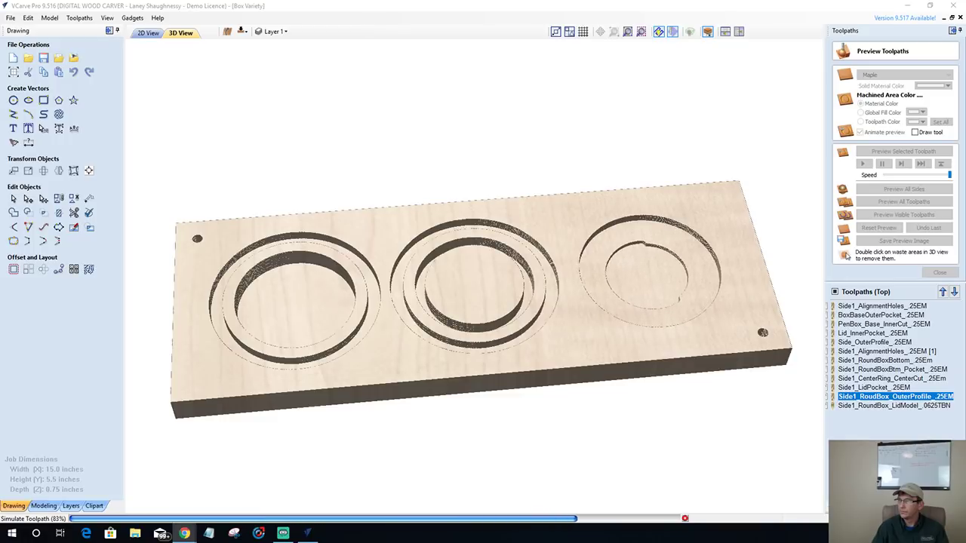
click(904, 214)
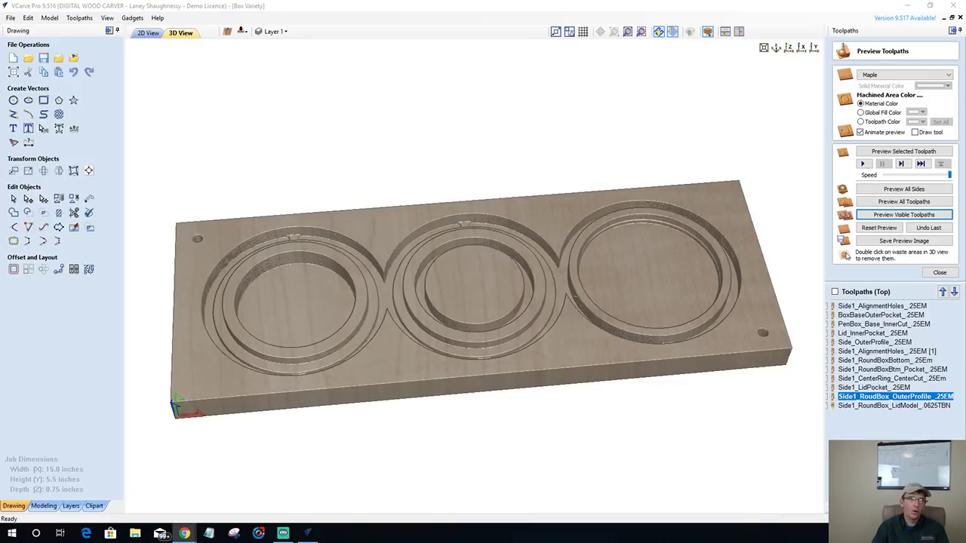
- Show the Bottom side, tick its three ring toolpaths, simulate them and view from the top
click(137, 35)
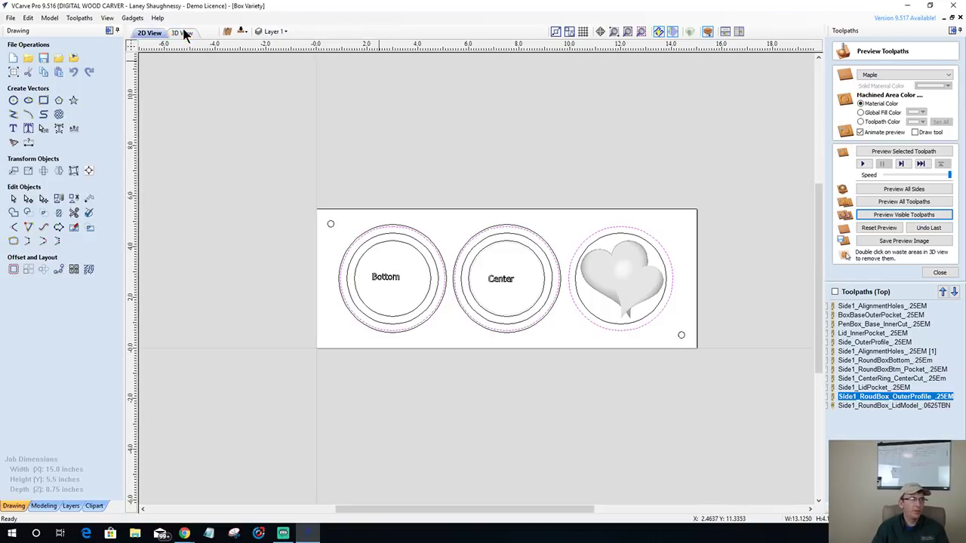
click(226, 32)
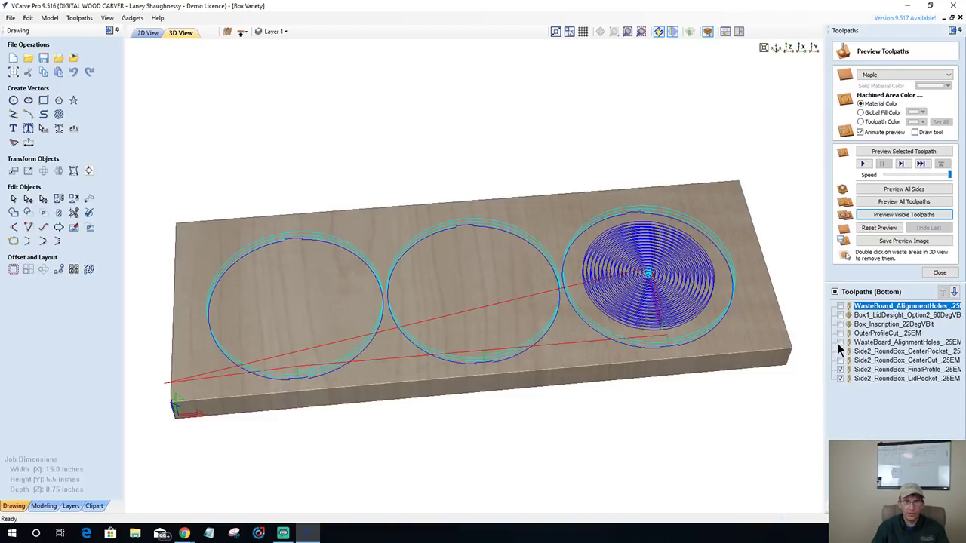
click(840, 344)
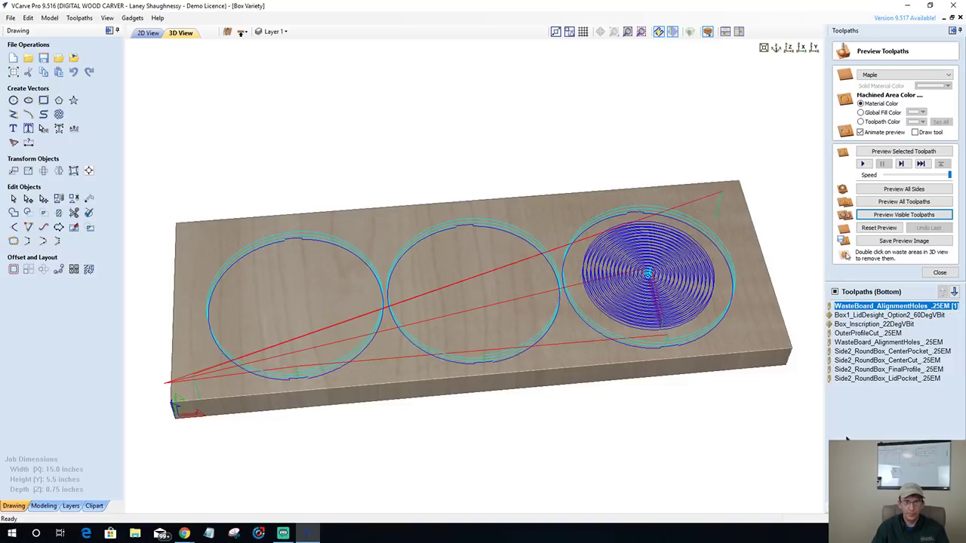
click(840, 378)
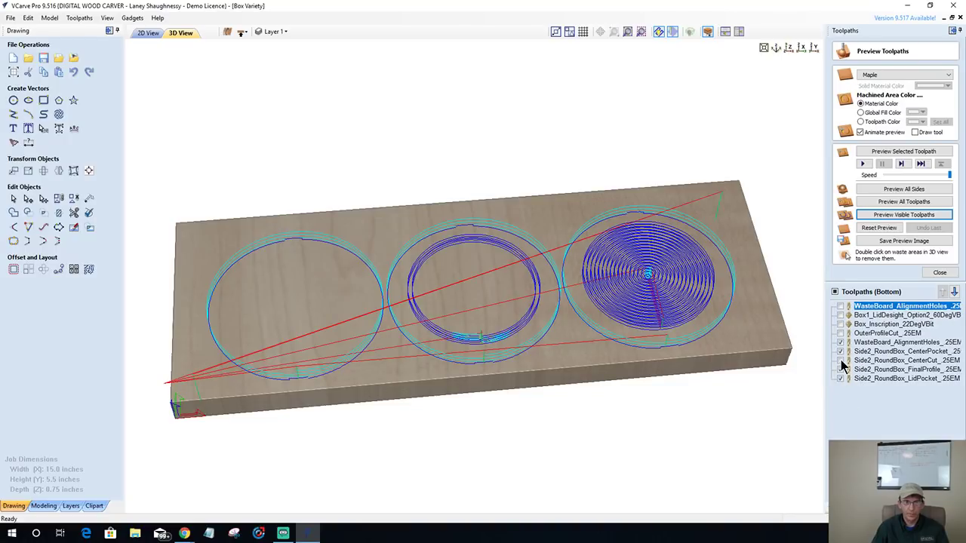
click(840, 351)
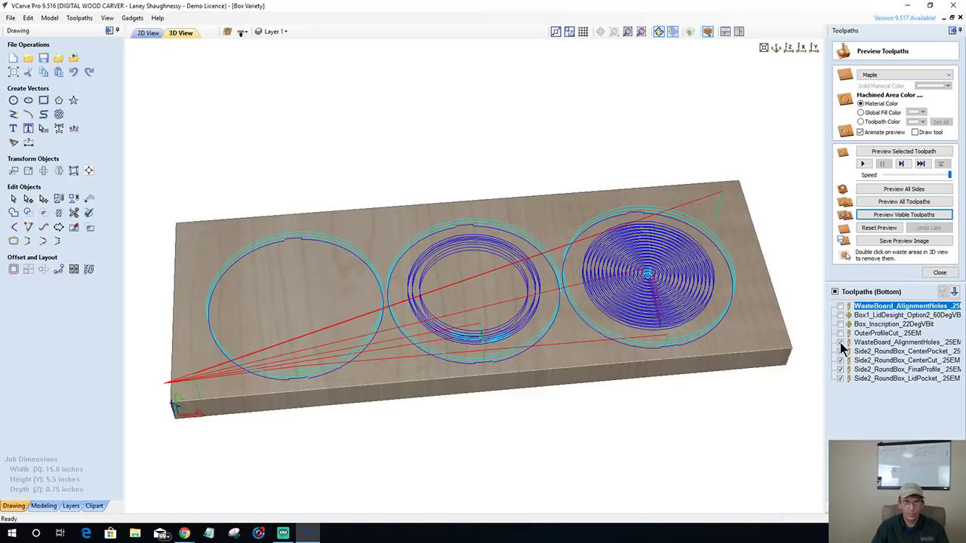
click(888, 216)
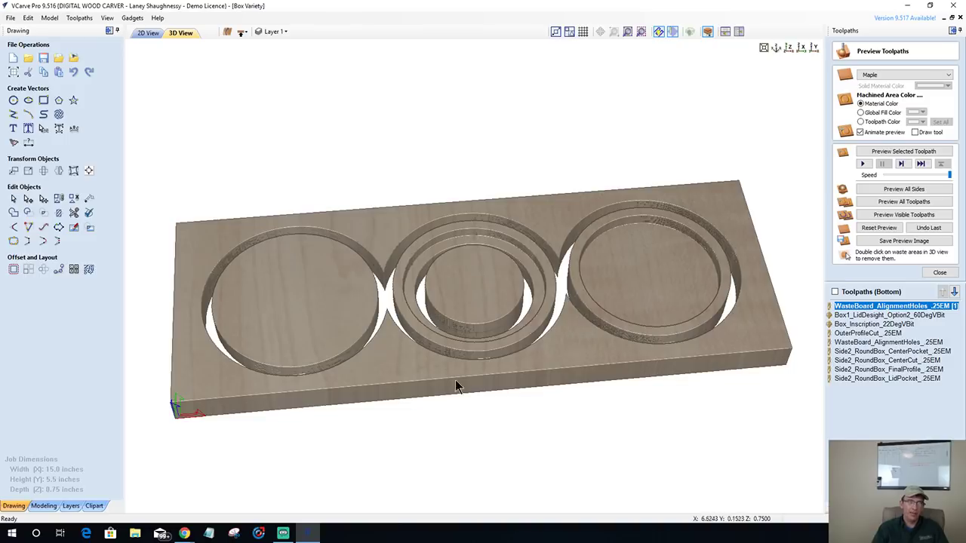
key(1)
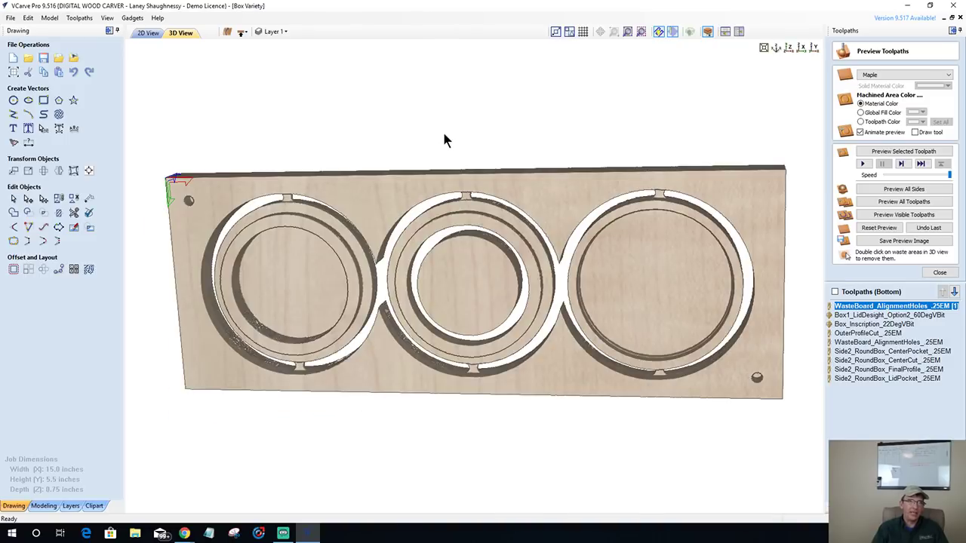
drag(431, 176, 532, 370)
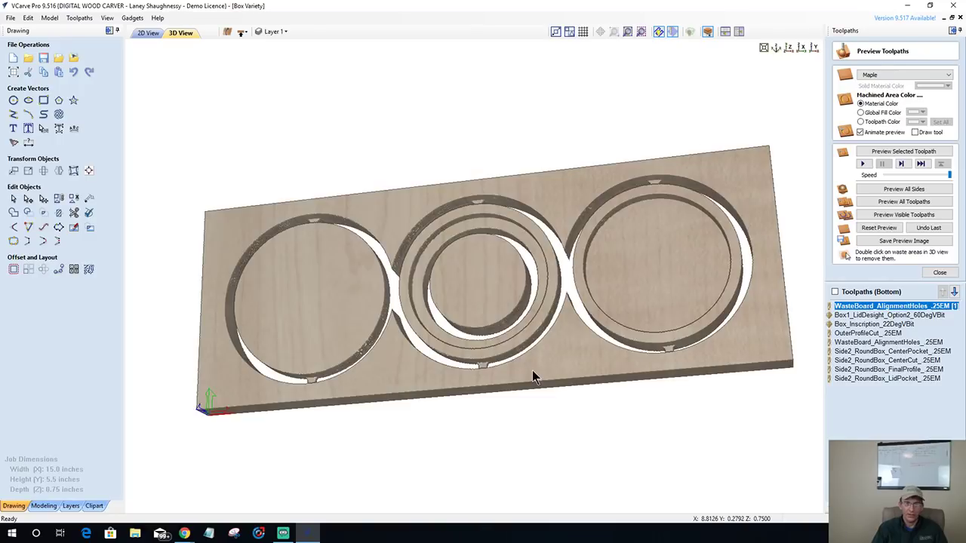
right_click(865, 371)
click(845, 256)
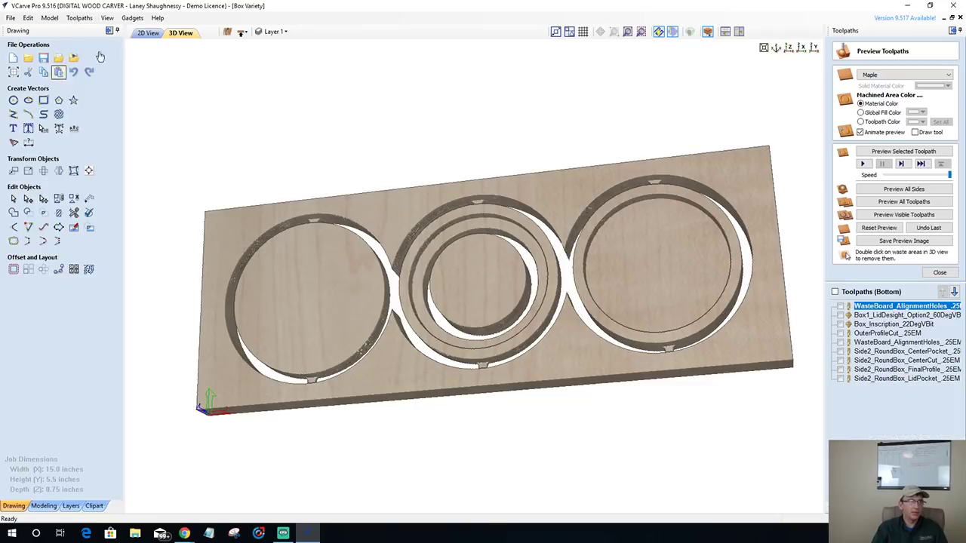
- On the top side, move the Side1_RoundBox_LidModel_.0625TBN toolpath up one place
click(242, 34)
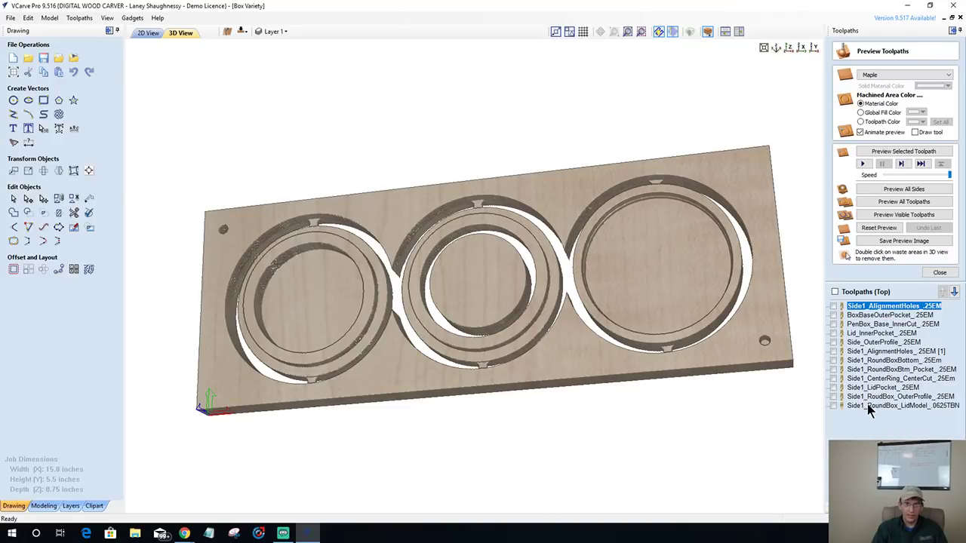
click(883, 405)
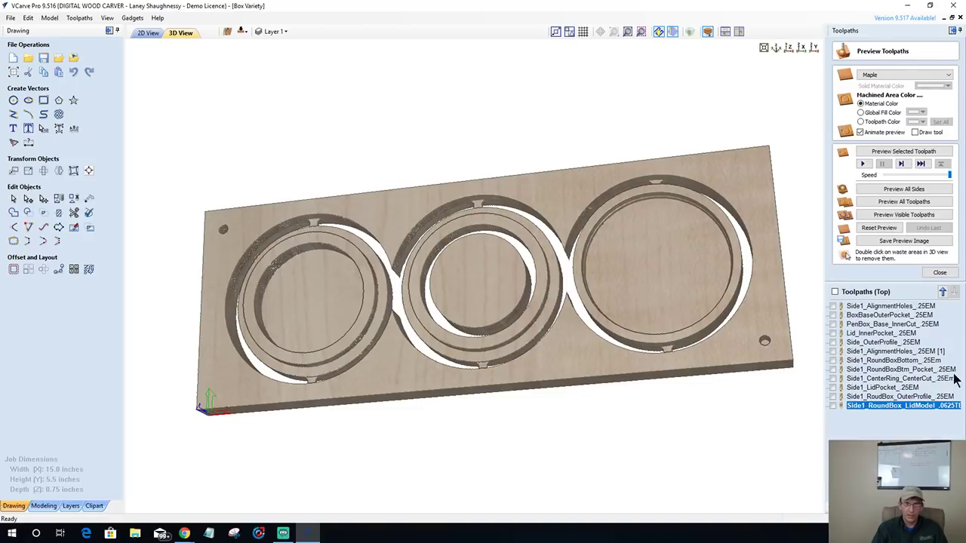
click(943, 292)
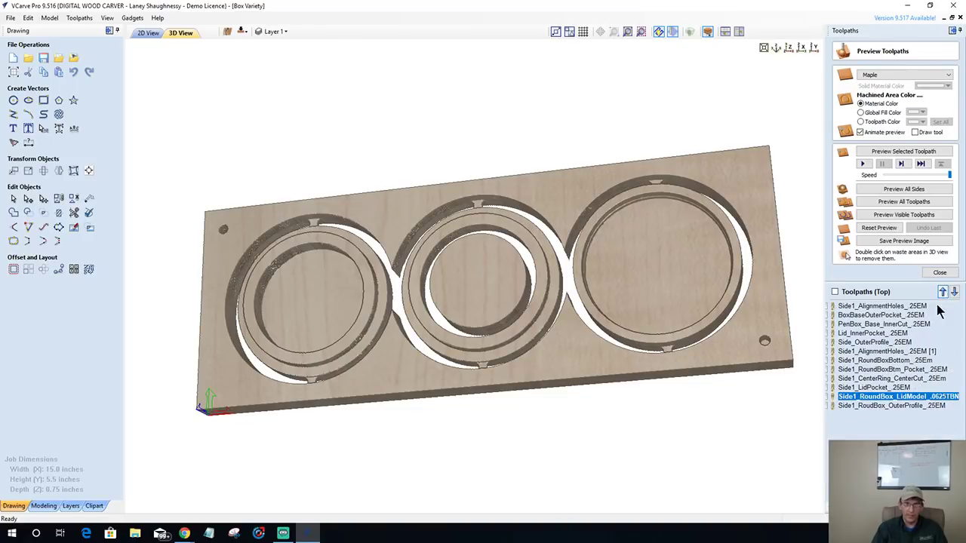
- Delete the Side1_LidPocket_.25EM toolpath
click(860, 389)
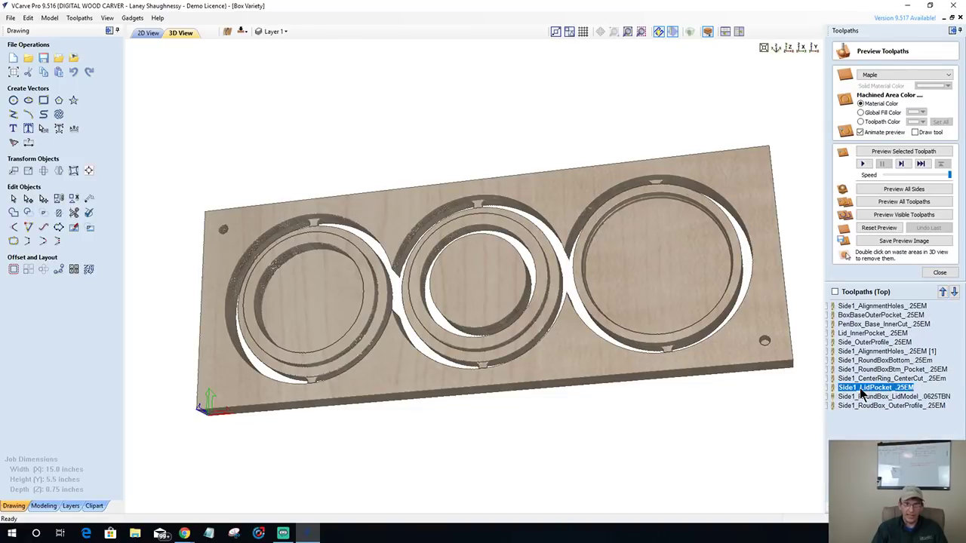
right_click(860, 391)
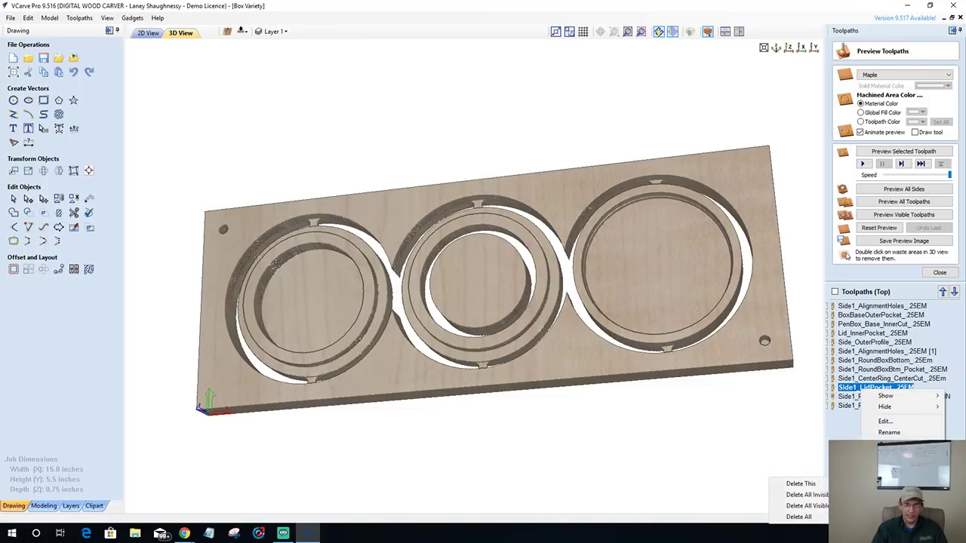
click(818, 487)
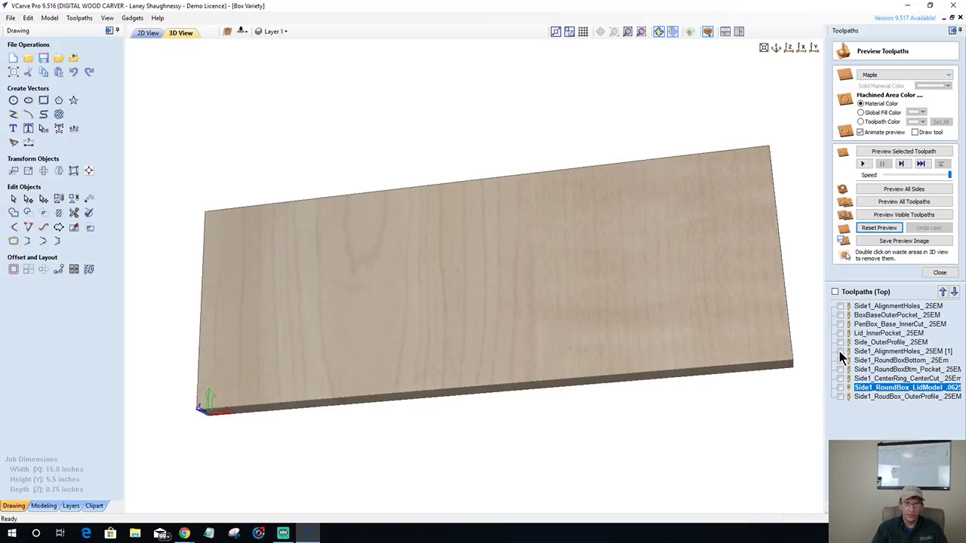
- Tick the alignment holes, round box profile and pocket, lid model, outer profile and center ring toolpaths
click(841, 352)
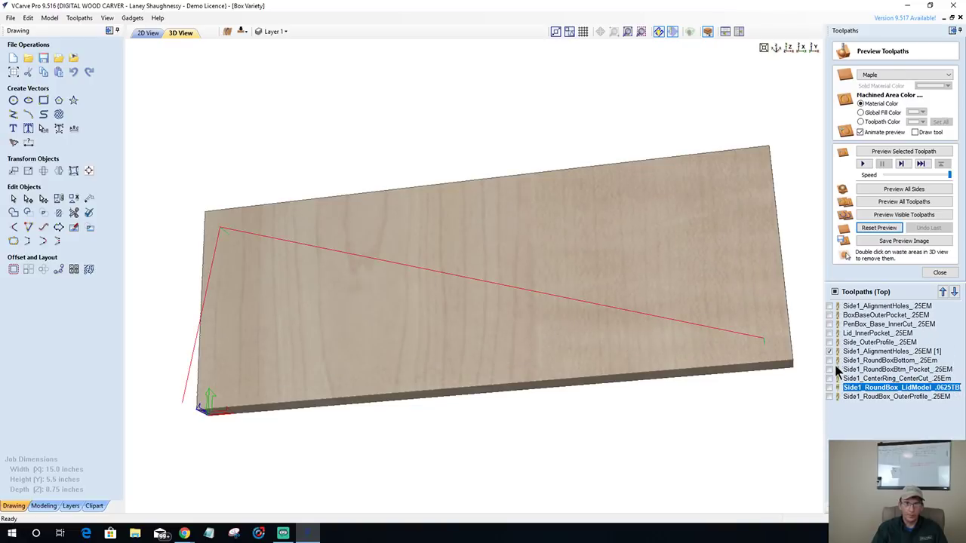
click(830, 361)
click(827, 370)
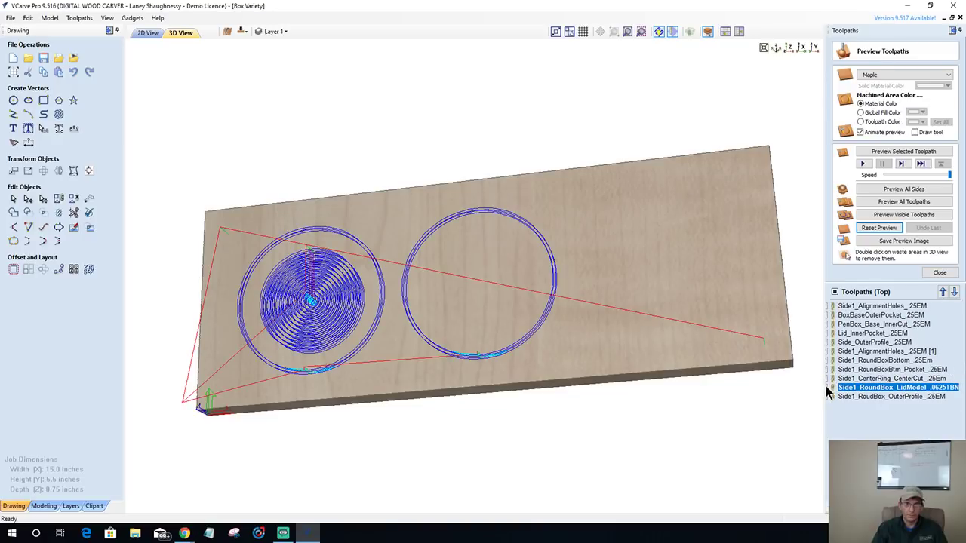
click(827, 387)
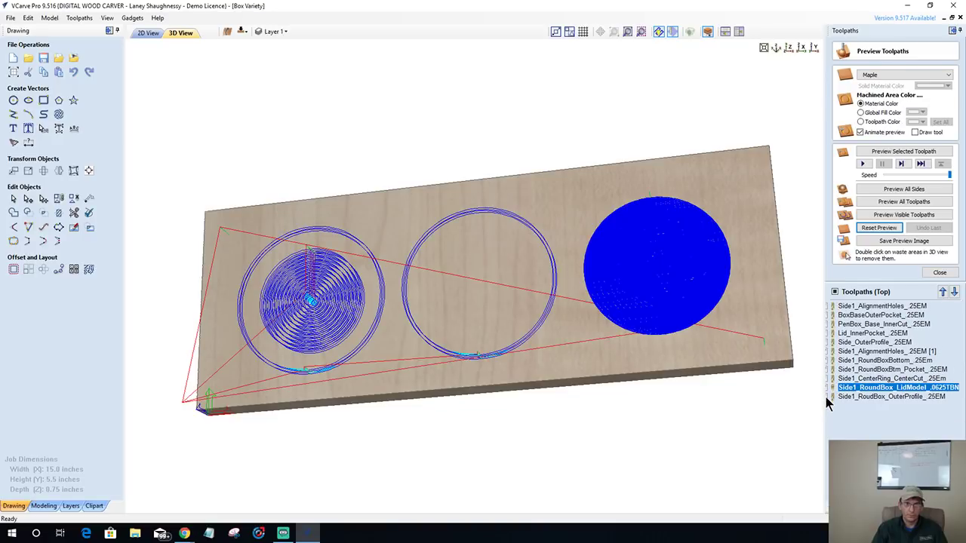
click(828, 396)
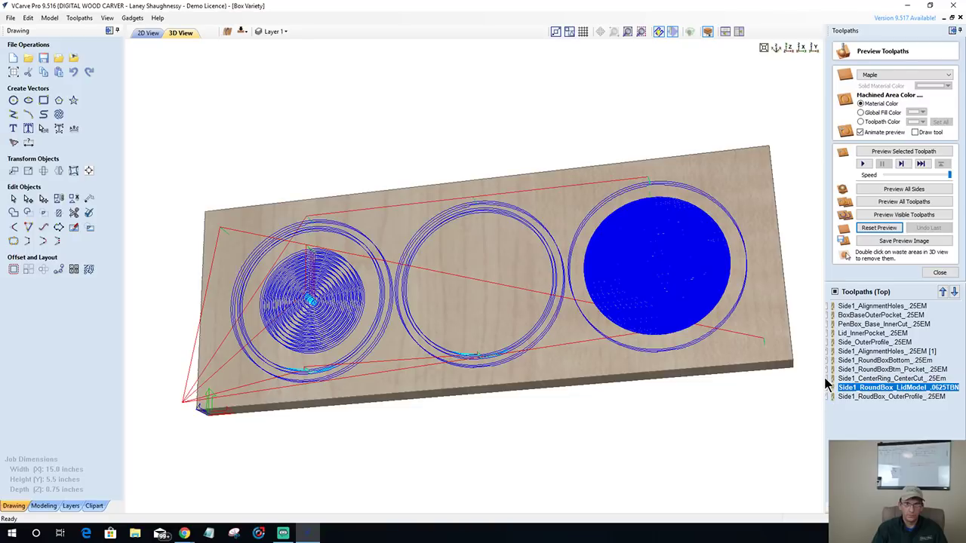
click(828, 379)
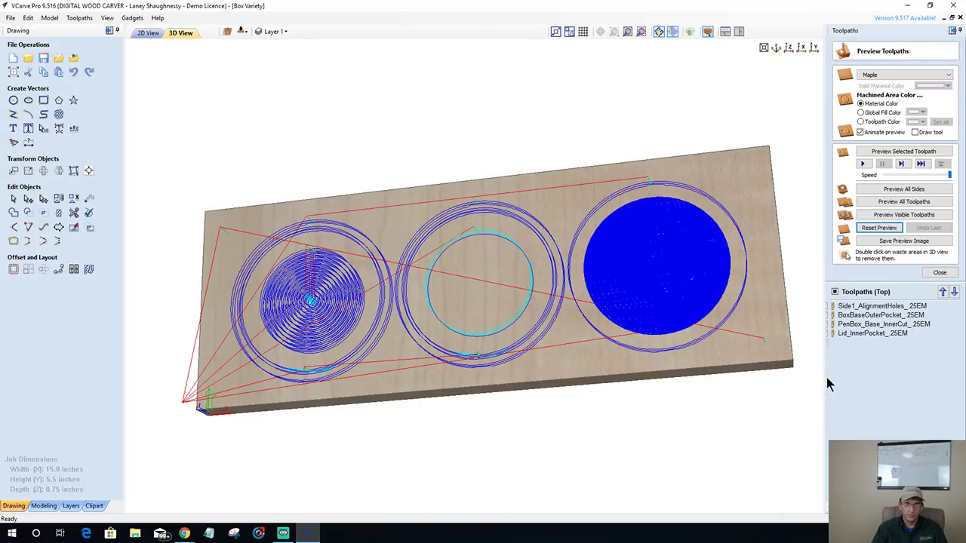
- Reset the preview, simulate the visible toolpaths in maple and orbit to inspect
click(886, 229)
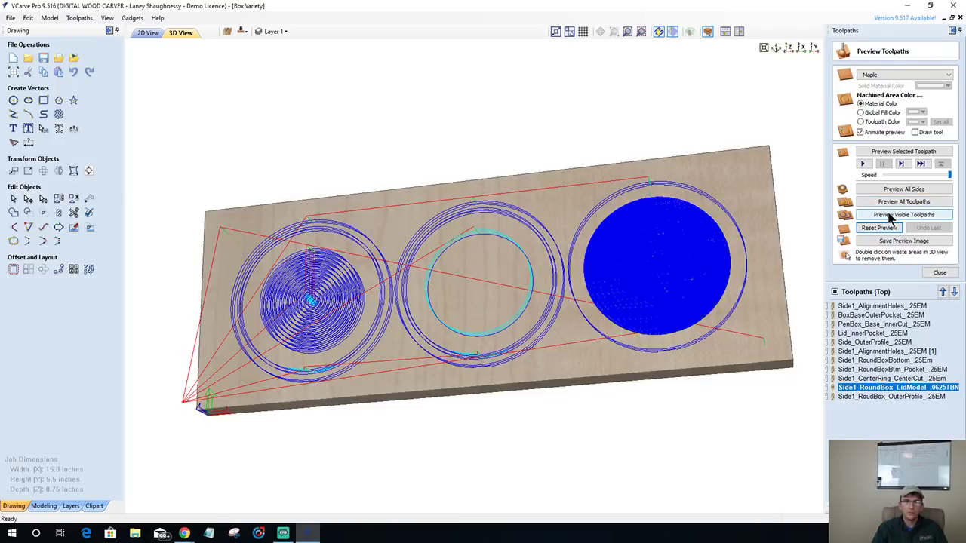
click(889, 217)
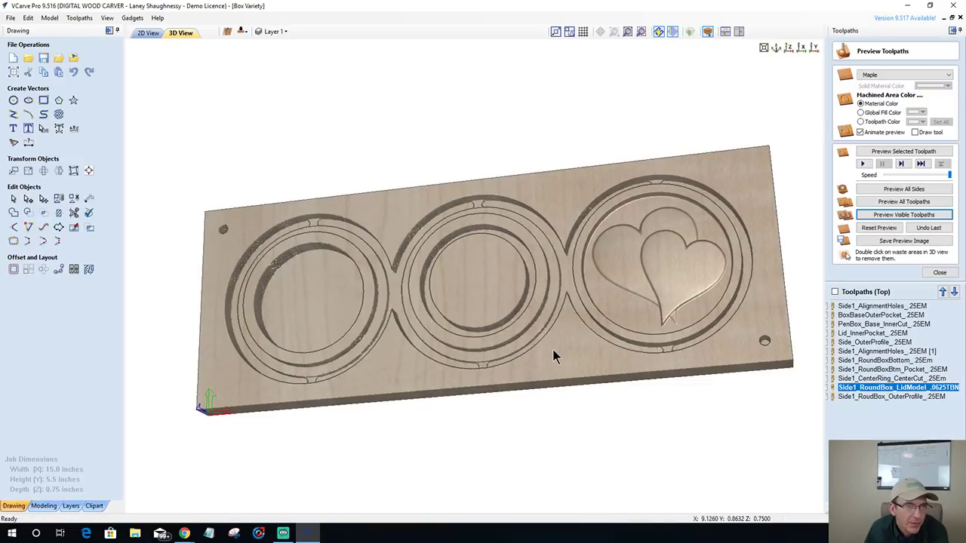
drag(553, 349, 545, 299)
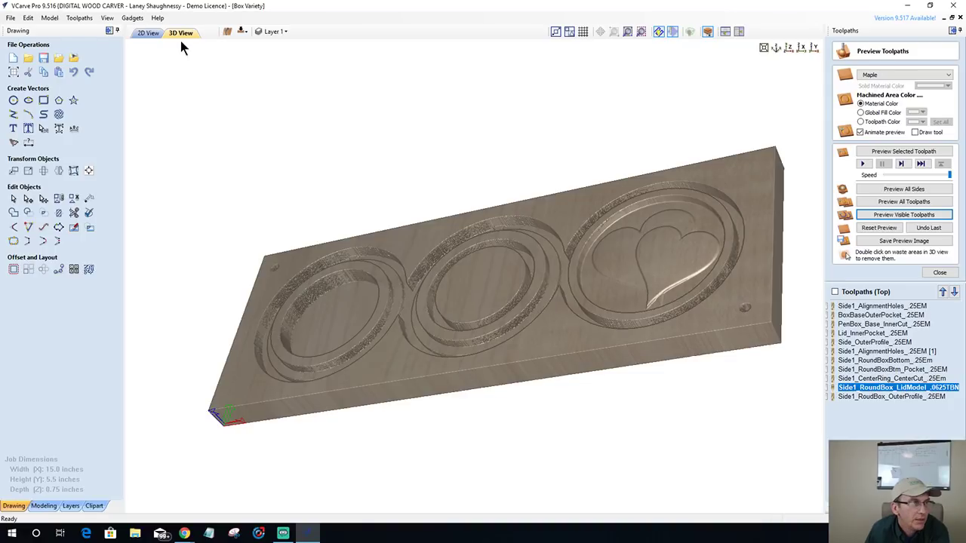
- On the Bottom side, tick Side2_RoundBox_LidPocket and simulate the visible toolpaths
click(239, 33)
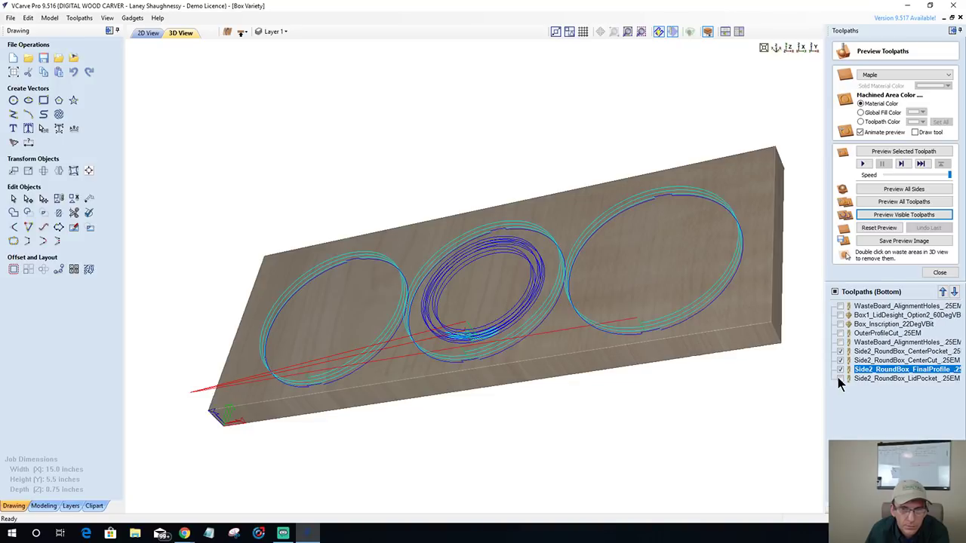
click(835, 378)
click(901, 215)
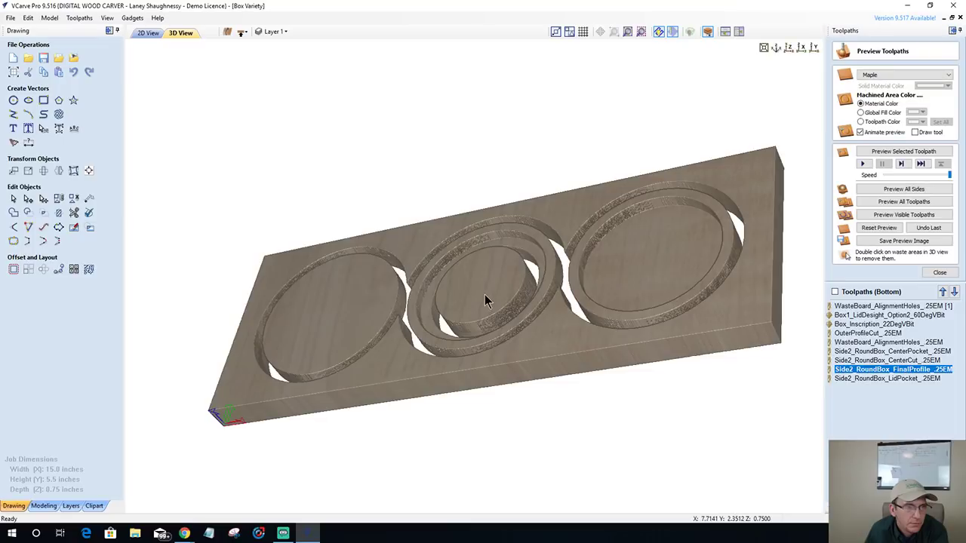
- Remove the centre waste disc, orbit to inspect the pockets, then reset to blank maple
double_click(485, 301)
drag(489, 352, 544, 465)
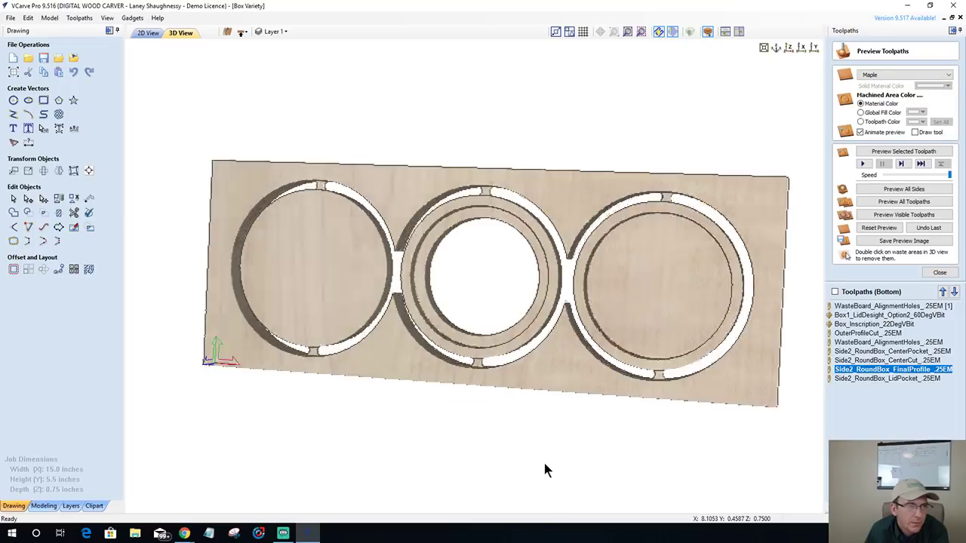
drag(445, 200, 465, 257)
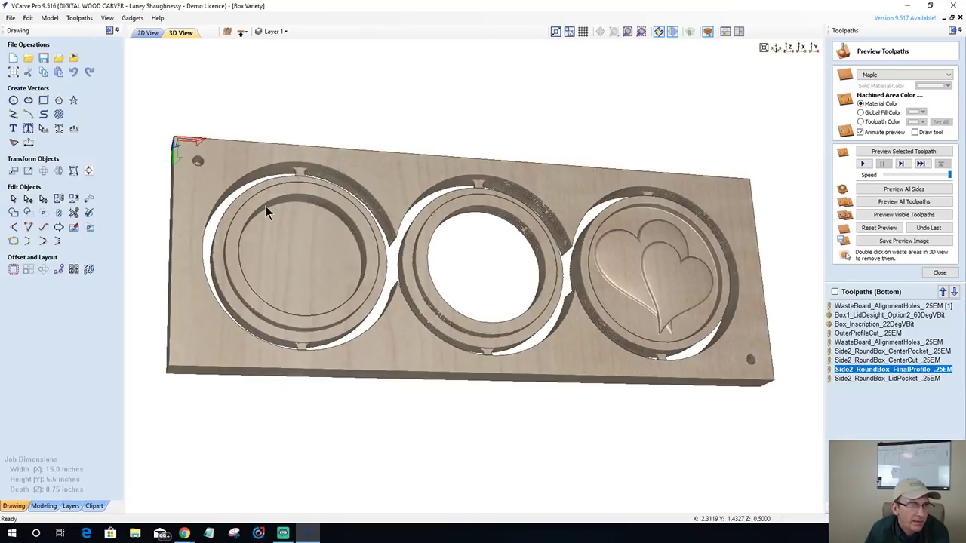
drag(265, 205, 367, 290)
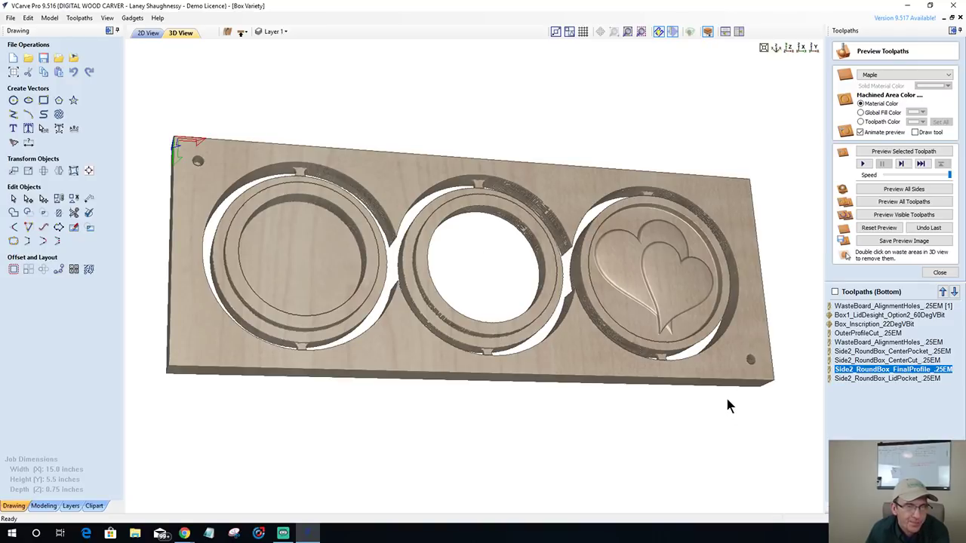
drag(725, 395, 552, 353)
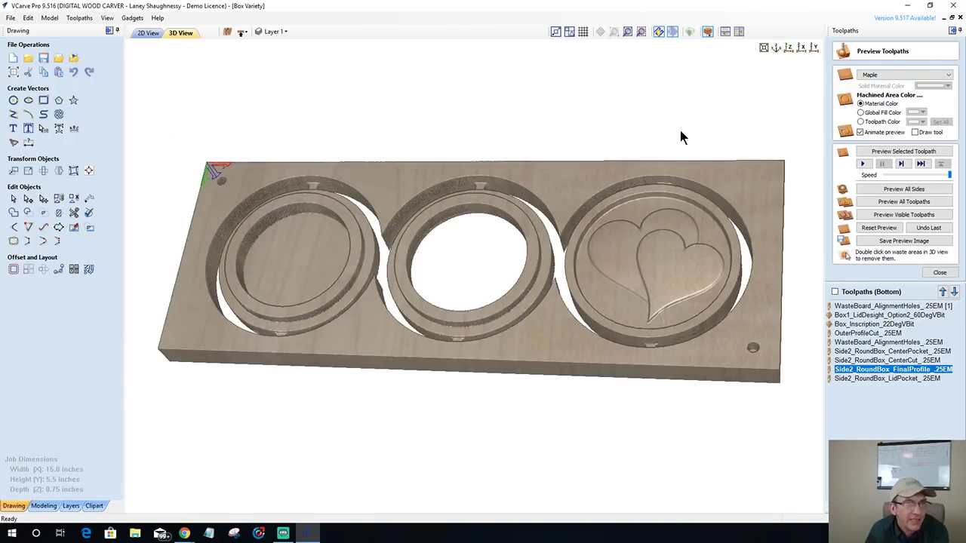
click(875, 227)
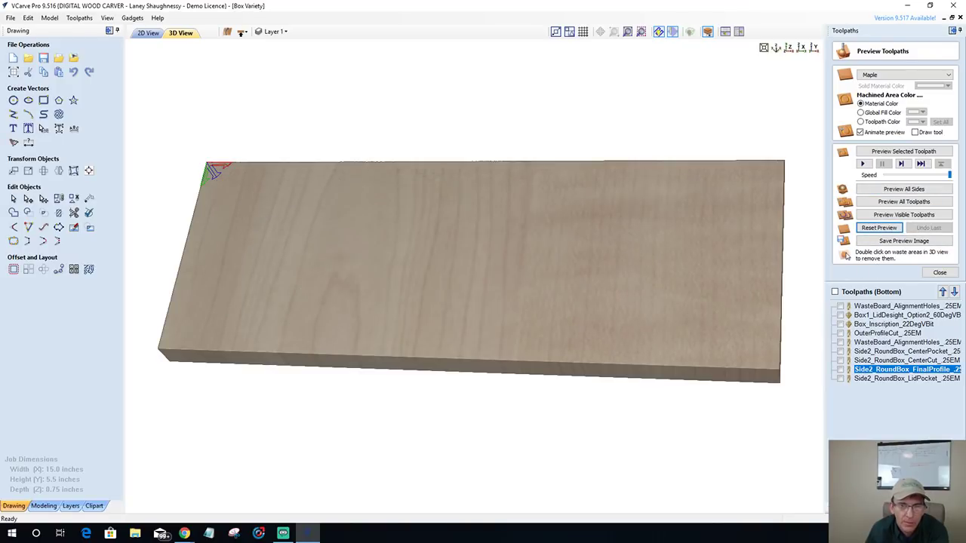
- Tick Box1_LidDesight, Box_Inscription and OuterProfileCut, then simulate them in maple
click(840, 316)
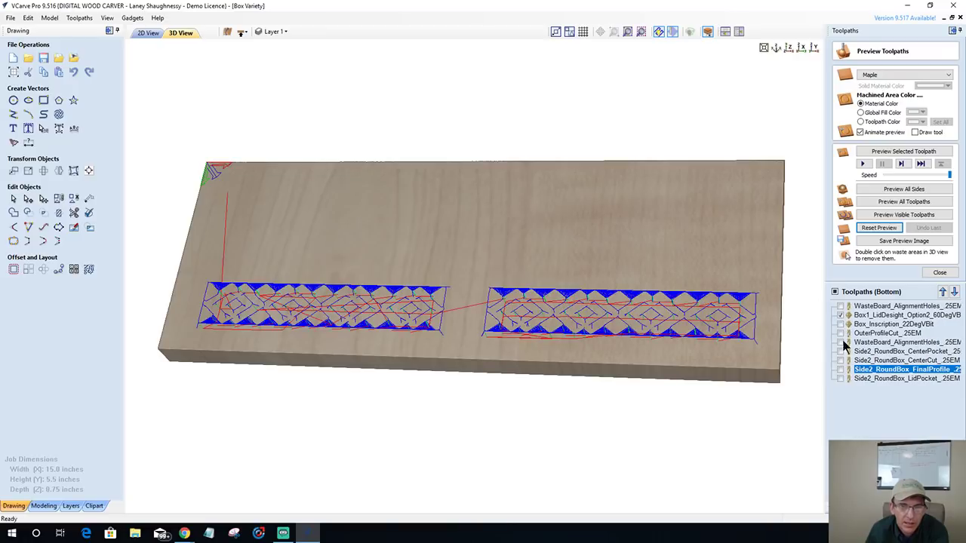
click(840, 324)
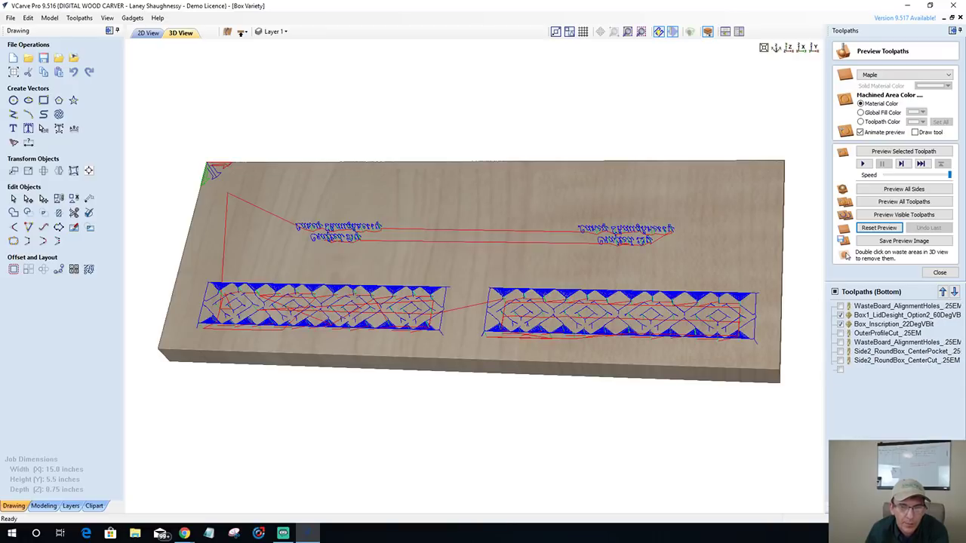
click(840, 333)
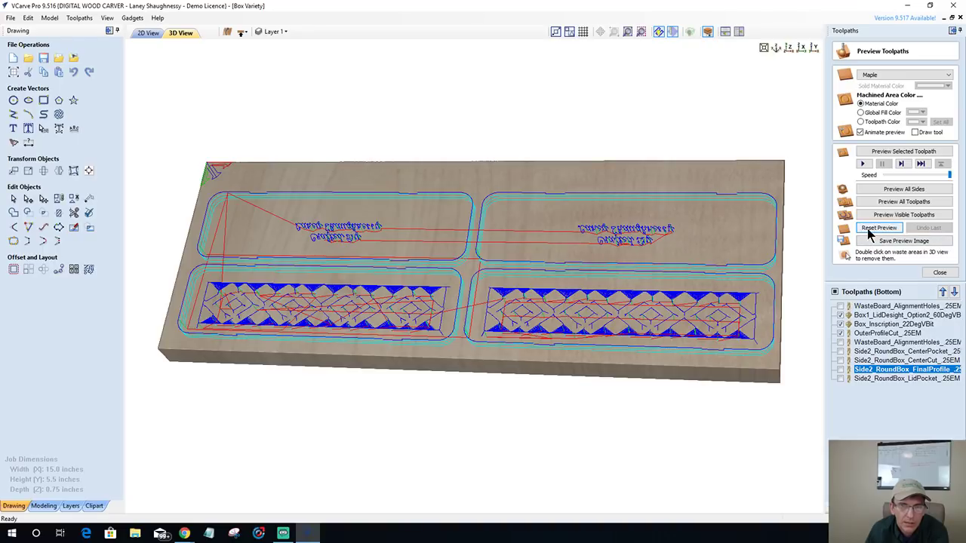
click(882, 215)
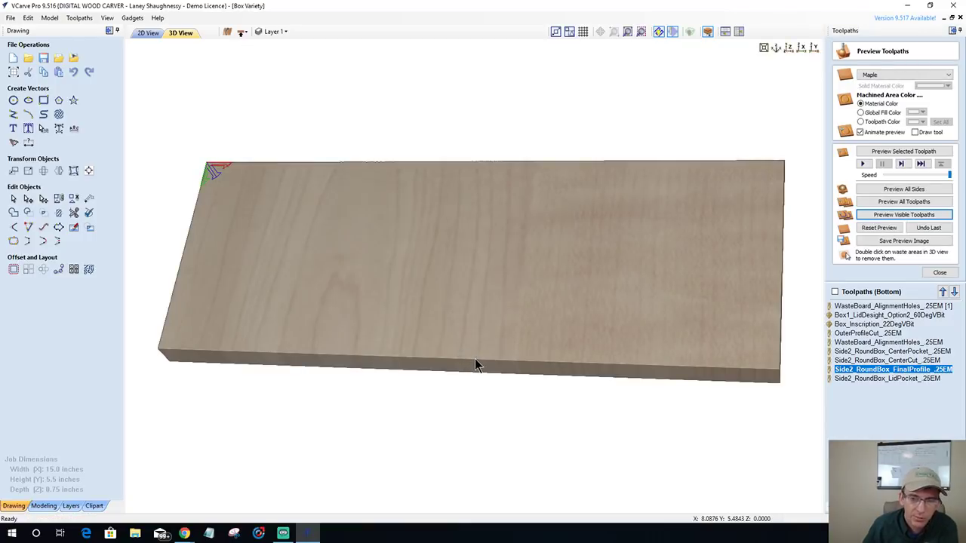
- Orbit the board through edge-on and top-down angles to inspect it
drag(491, 234, 487, 184)
drag(418, 113, 460, 259)
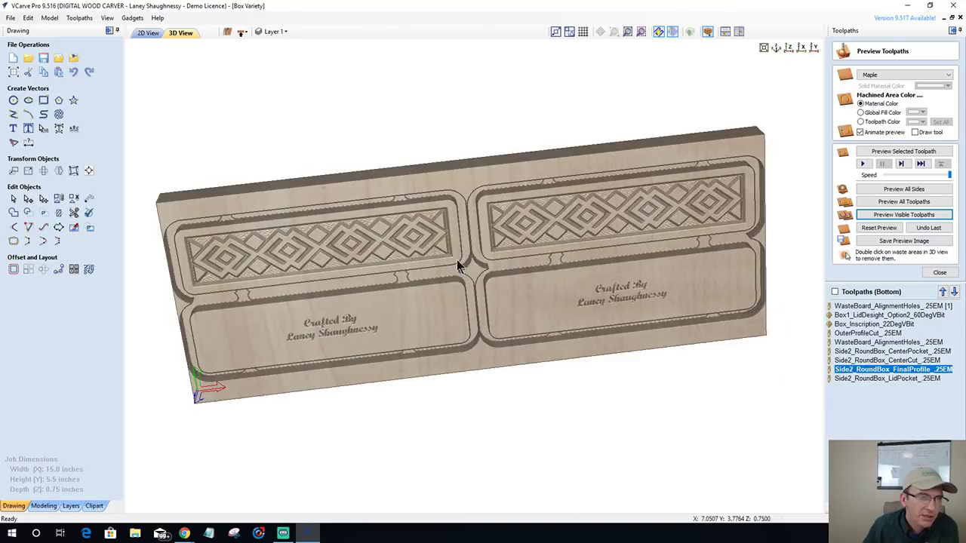
mouse_move(456, 181)
mouse_down()
mouse_move(488, 282)
mouse_move(478, 221)
mouse_move(489, 257)
mouse_move(505, 339)
mouse_up()
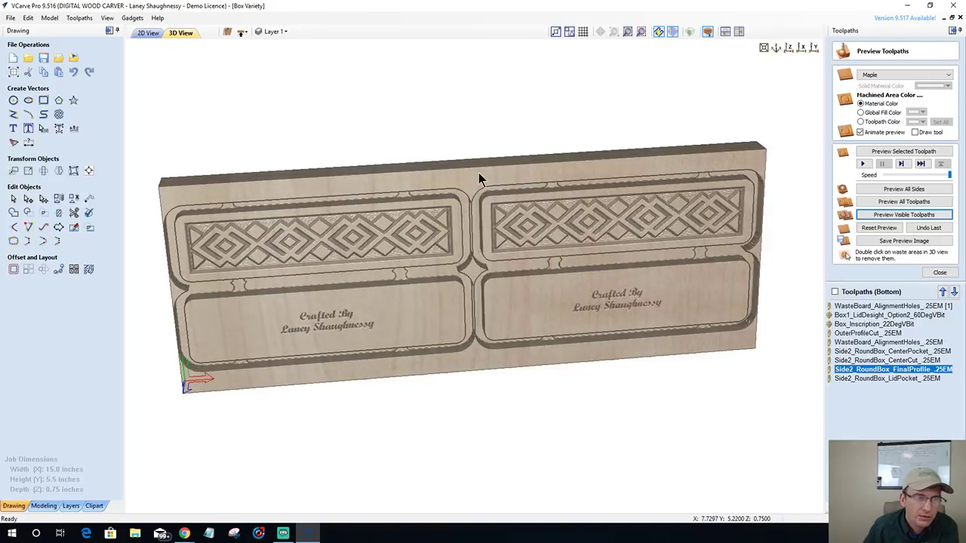
drag(478, 175, 526, 385)
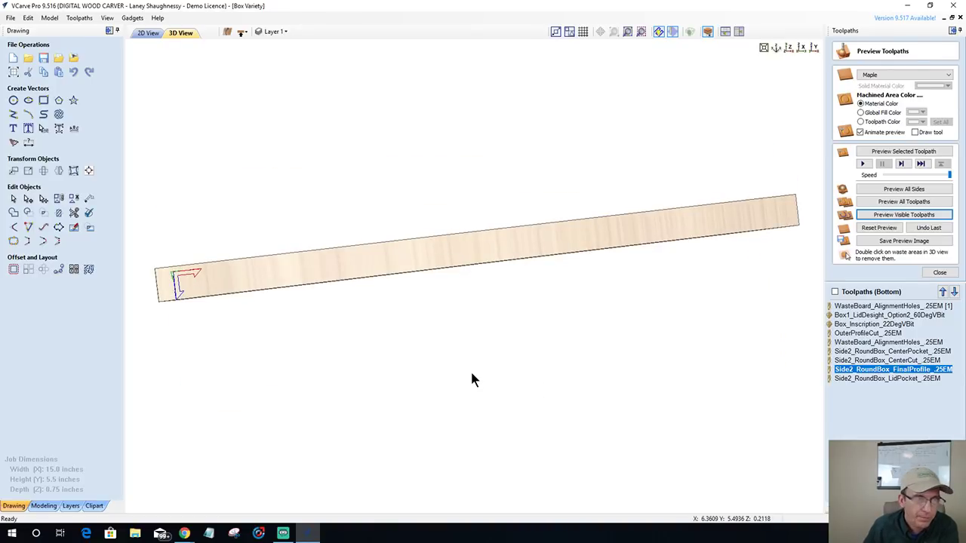
drag(470, 369, 471, 379)
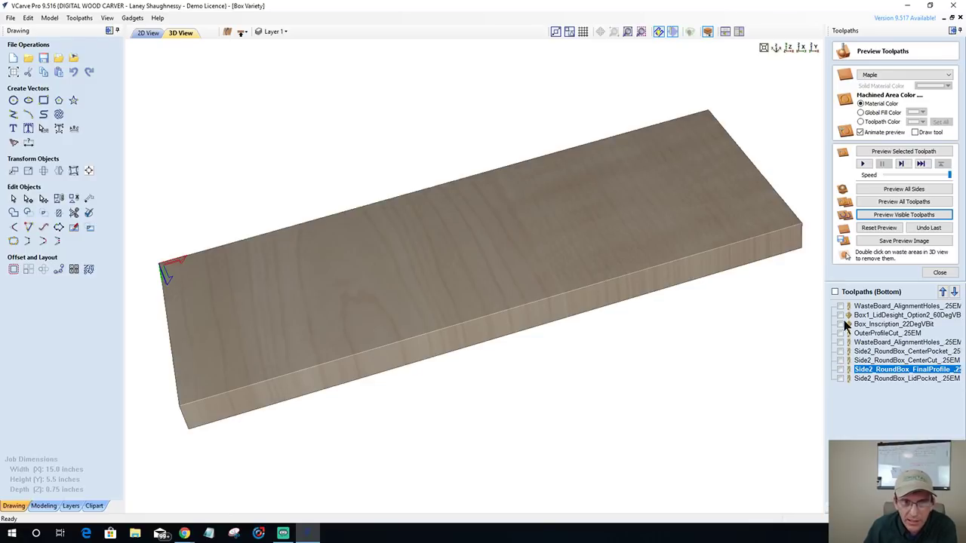
- On the top side, tick alignment holes, outer pocket, inner cut, lid pocket and outer profile, then simulate
click(840, 324)
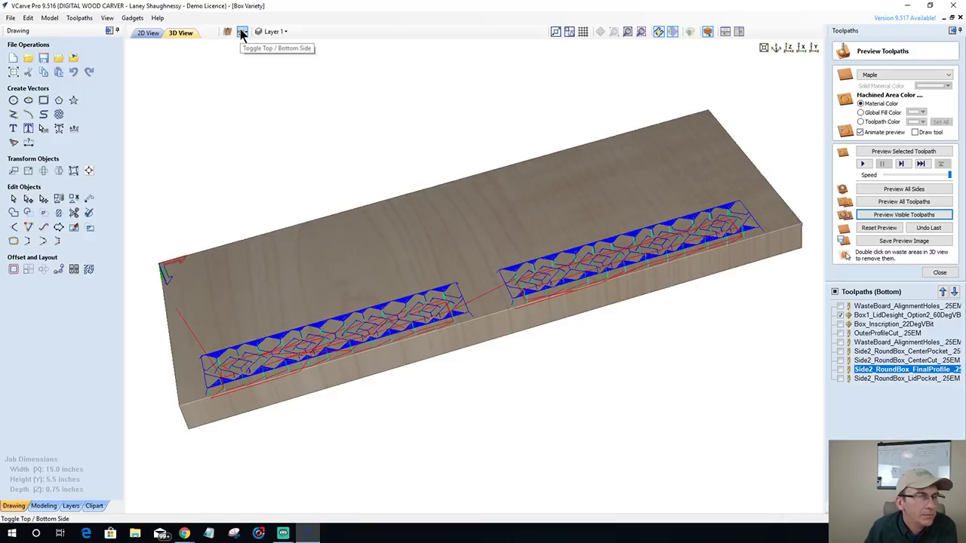
drag(524, 328, 450, 86)
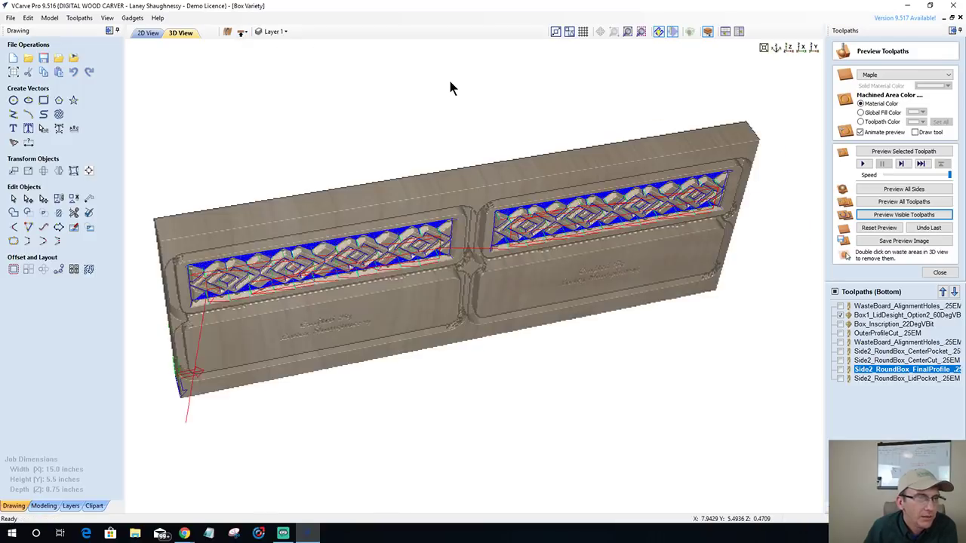
click(241, 34)
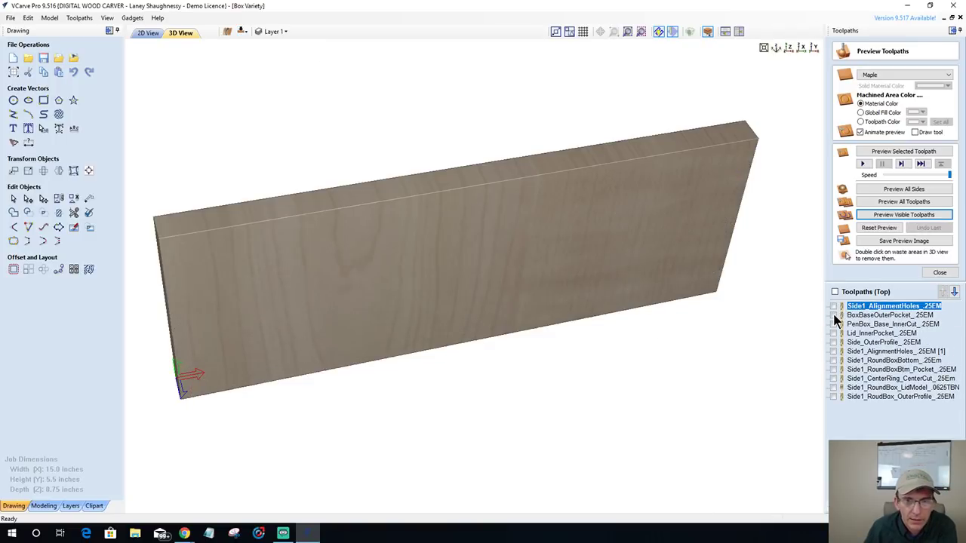
click(834, 305)
click(834, 315)
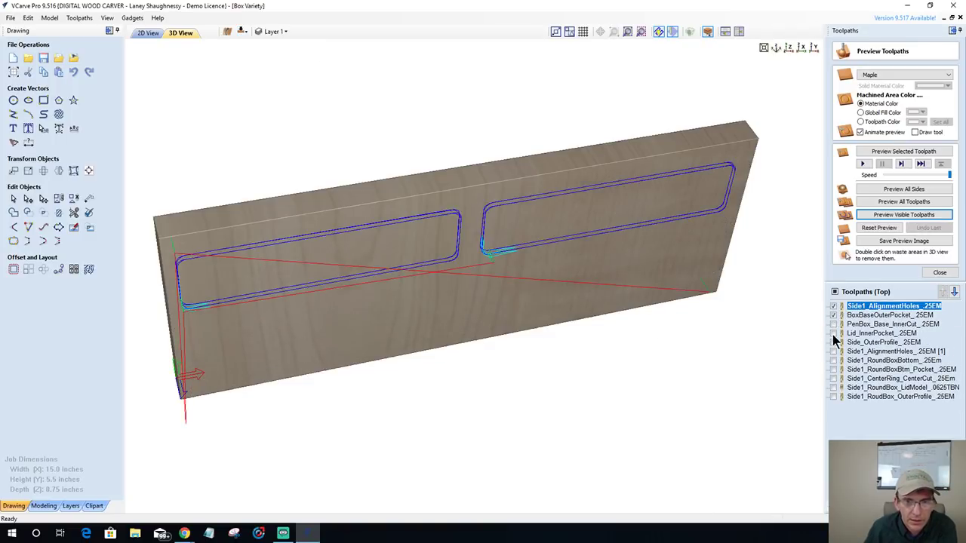
click(833, 334)
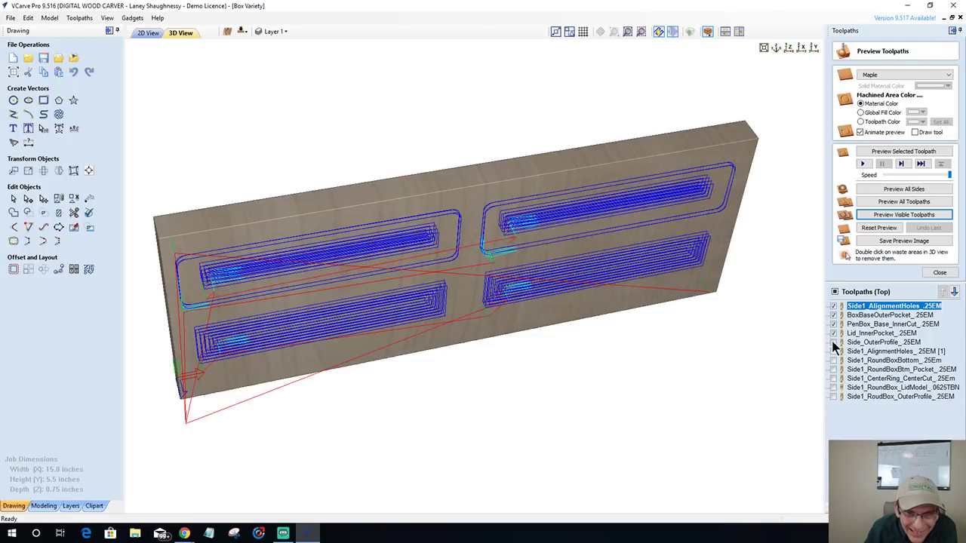
click(834, 343)
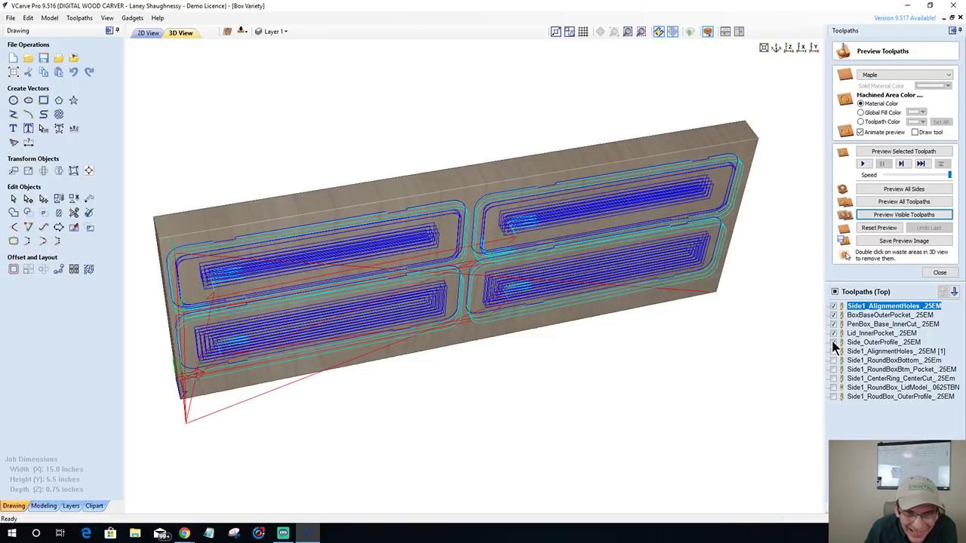
click(892, 215)
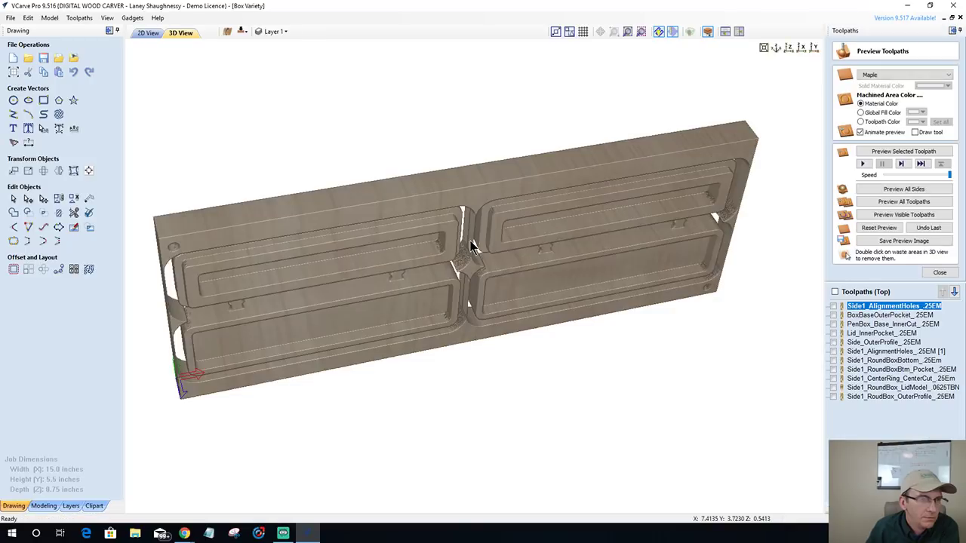
- Orbit and zoom around the four pen-box pockets and centre junction, then view the whole board
drag(471, 330, 445, 312)
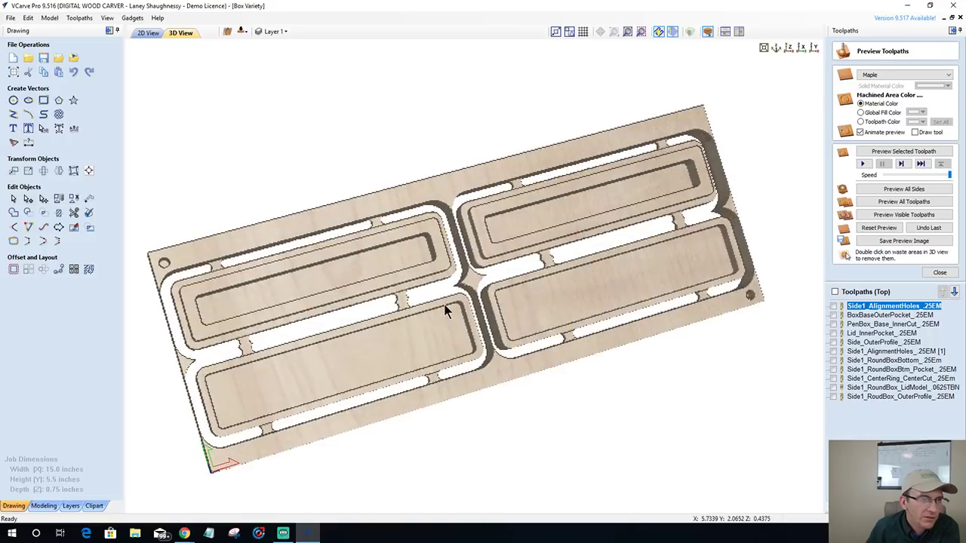
scroll(472, 286, up, 5)
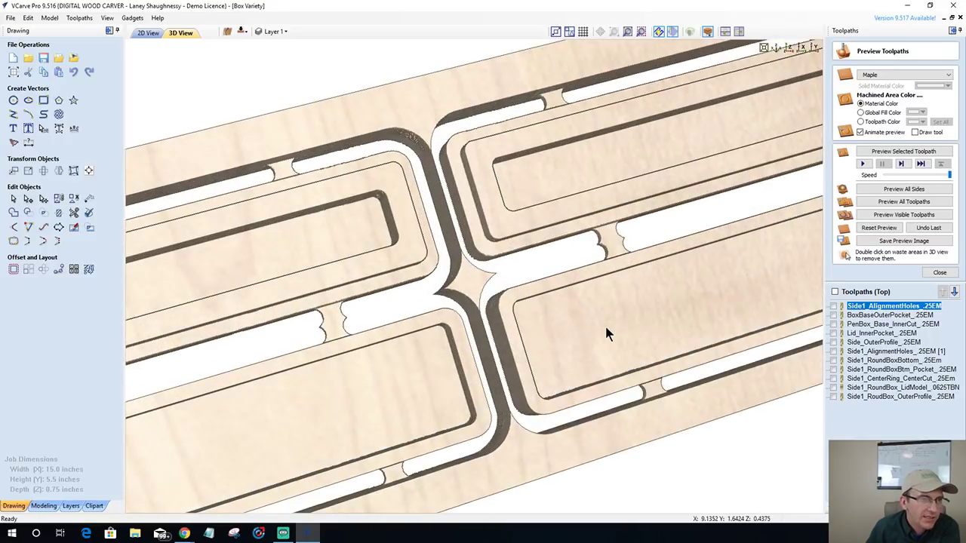
drag(604, 323, 406, 320)
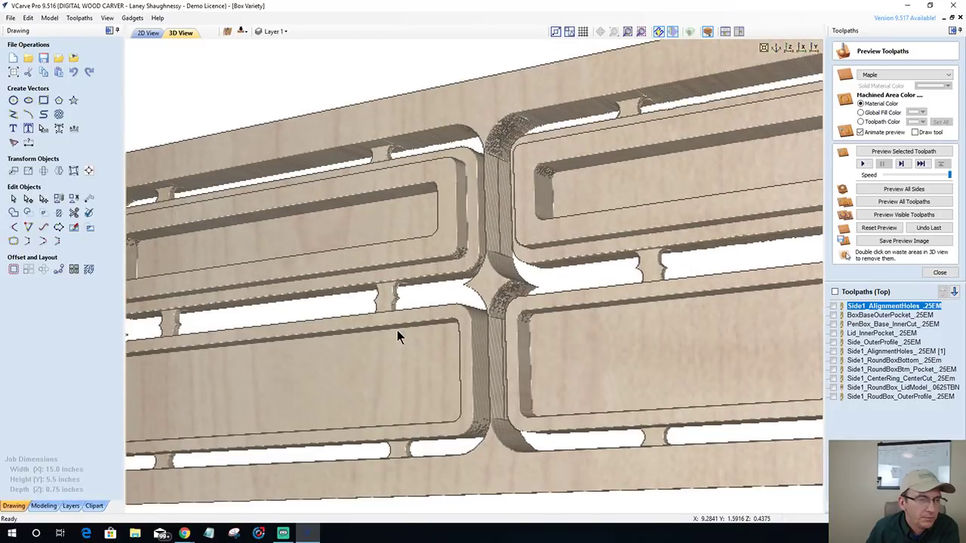
drag(397, 330, 460, 254)
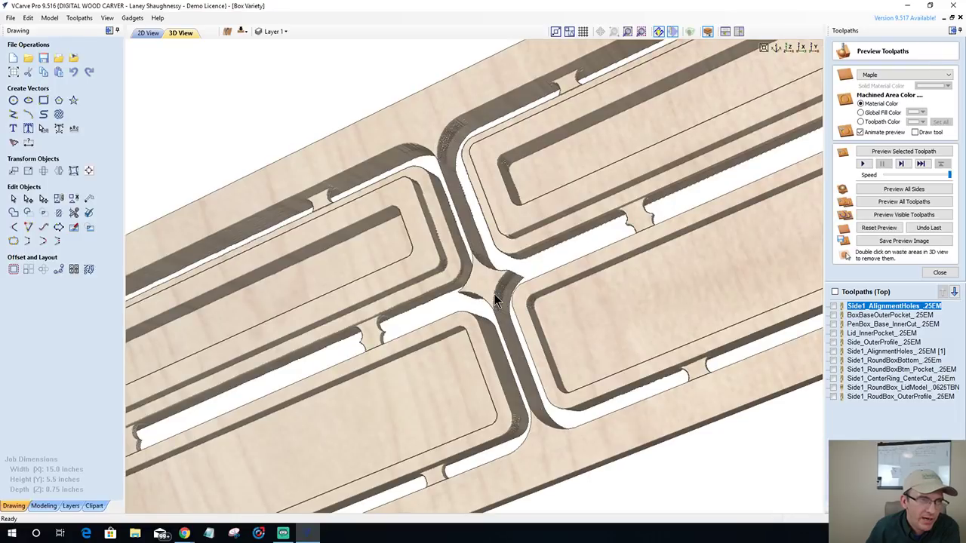
drag(495, 302, 400, 345)
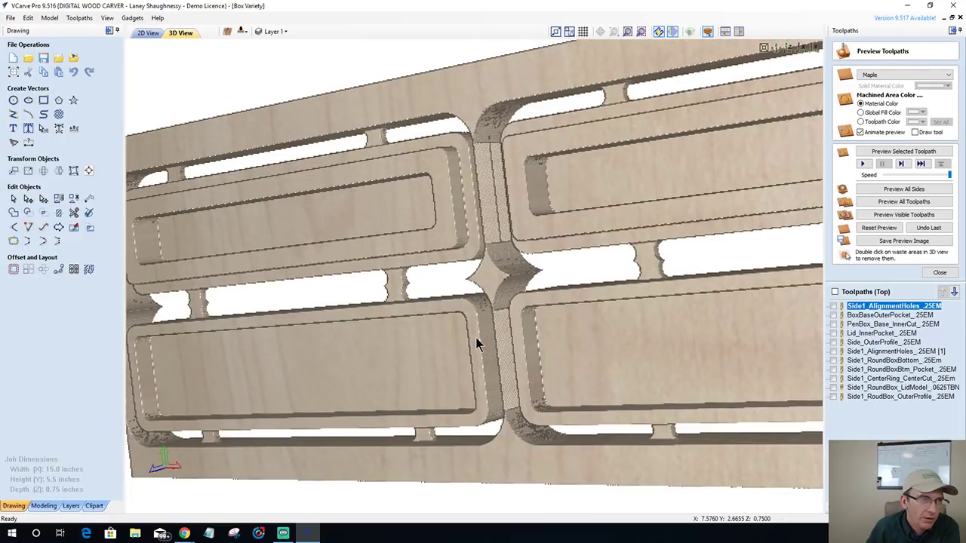
drag(477, 343, 483, 329)
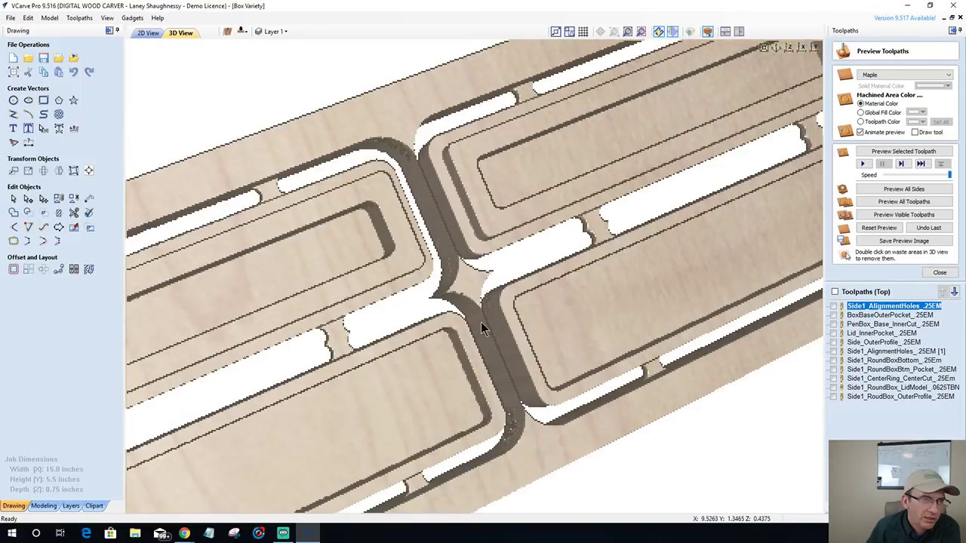
scroll(481, 322, down, 5)
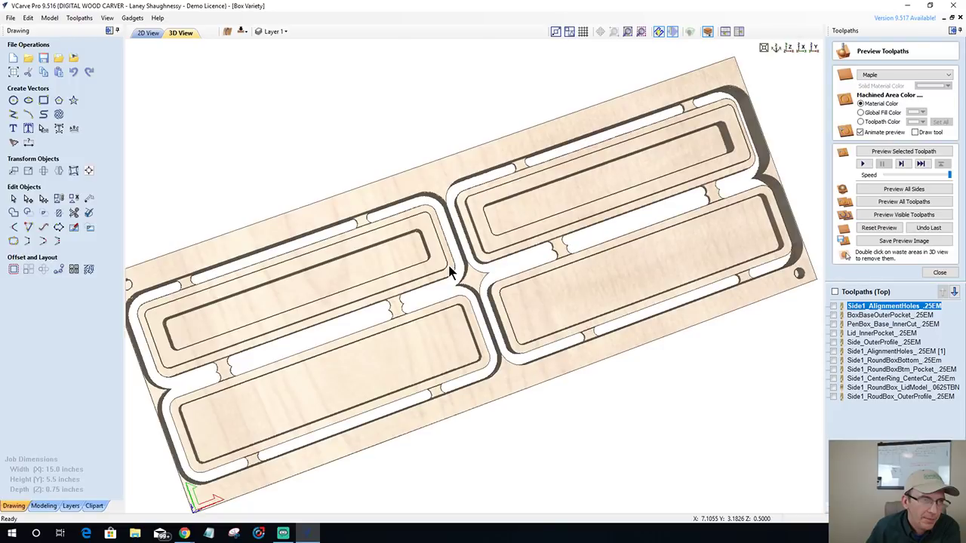
click(507, 316)
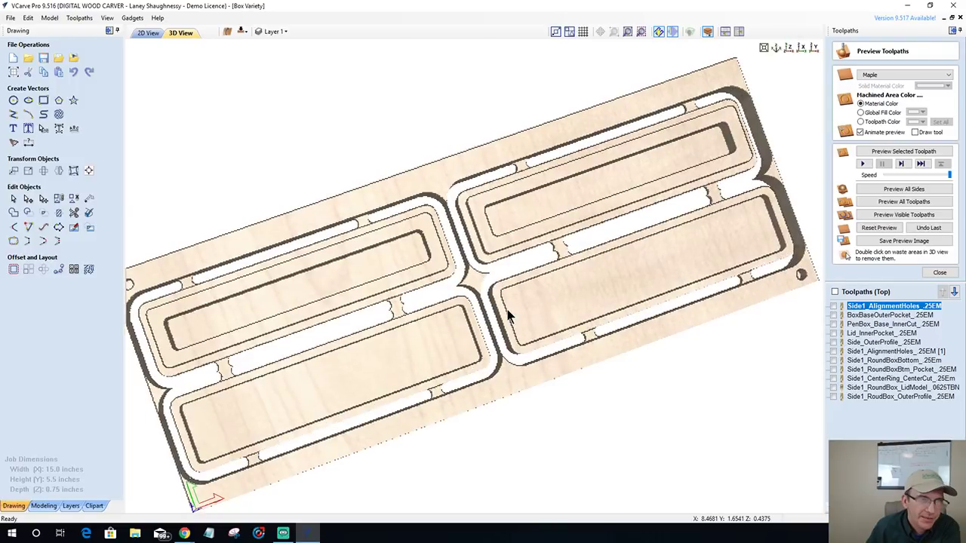
drag(507, 311, 594, 334)
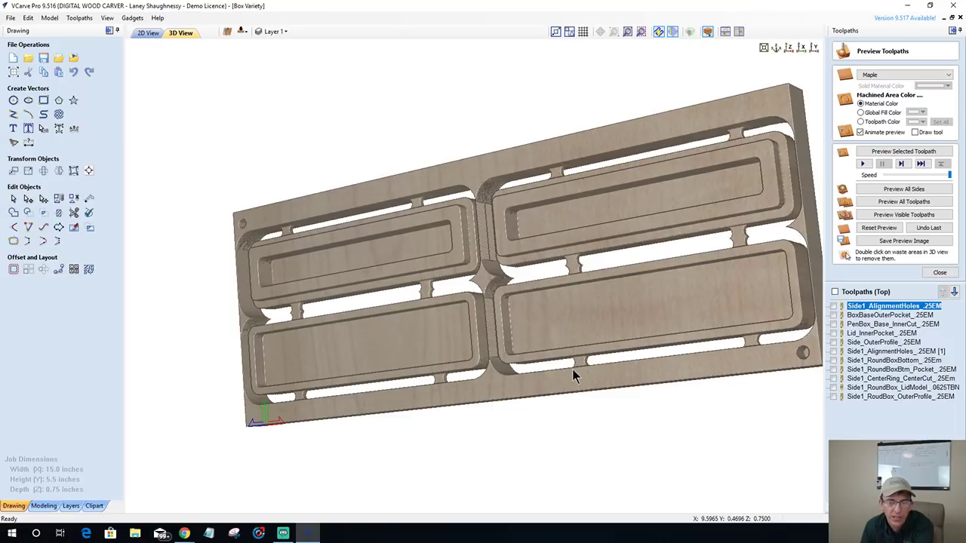
- Zoom into the 2D circle layout, then return to the 3D preview of the top side
click(145, 34)
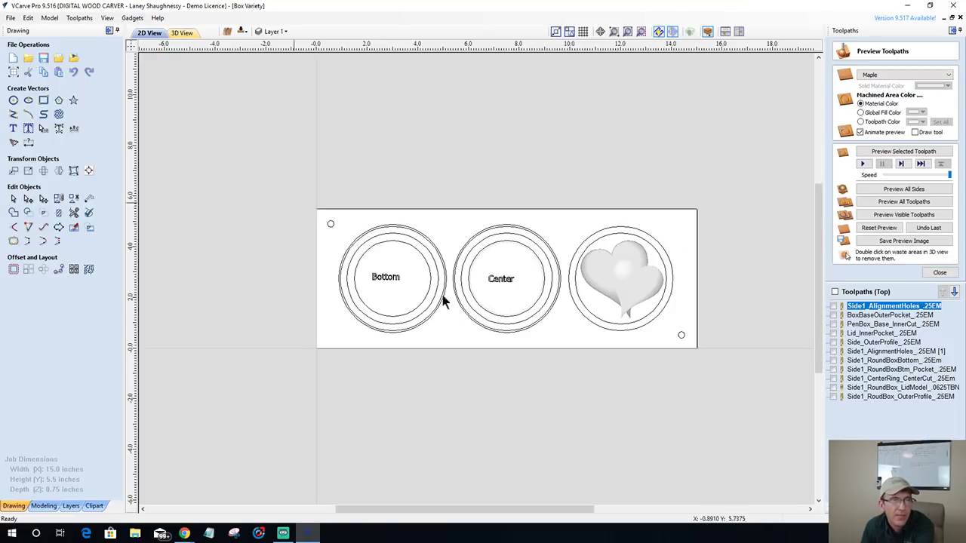
scroll(624, 326, up, 2)
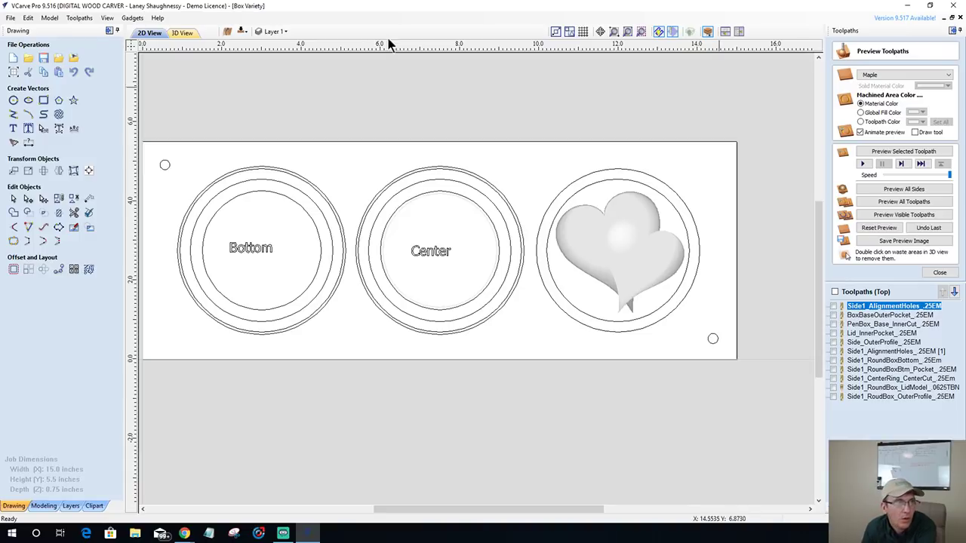
click(183, 33)
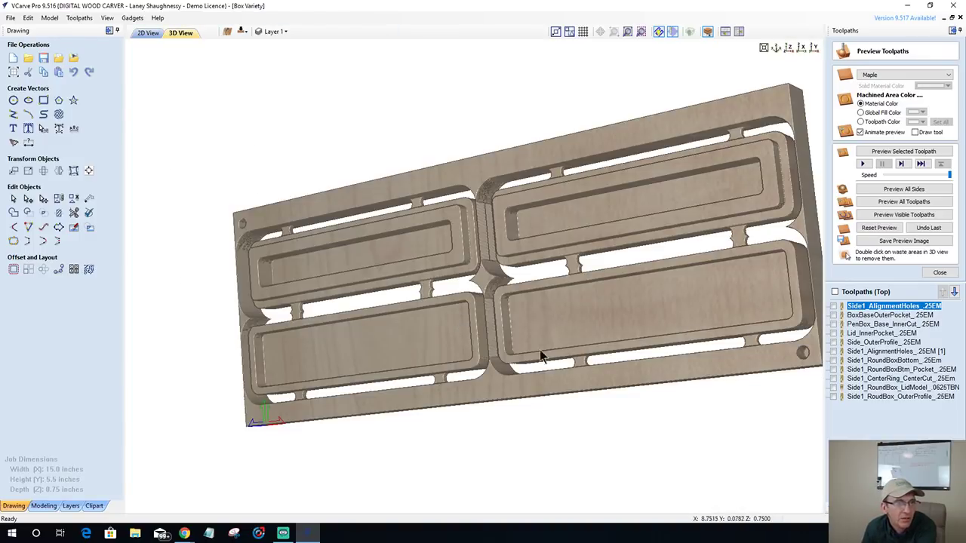
- Flip the board and angle across the diamond-pattern lids and 'Crafted By' inscribed panels
drag(475, 200, 410, 387)
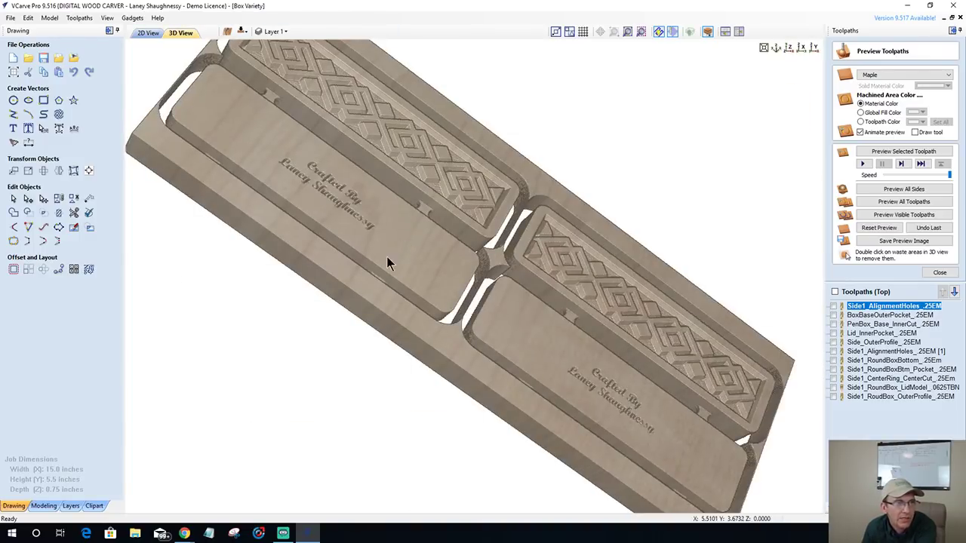
scroll(386, 260, up, 3)
scroll(387, 299, down, 3)
drag(388, 300, 667, 197)
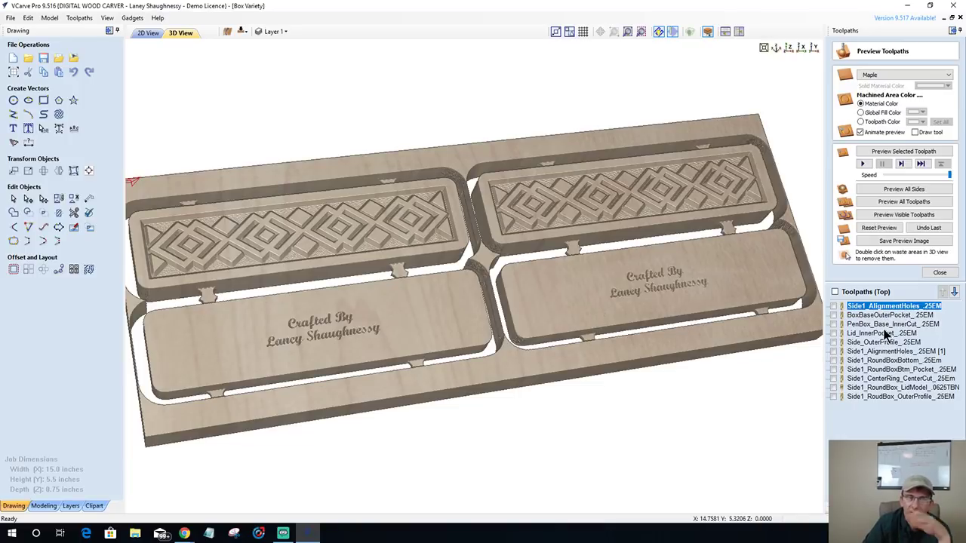
mouse_move(858, 404)
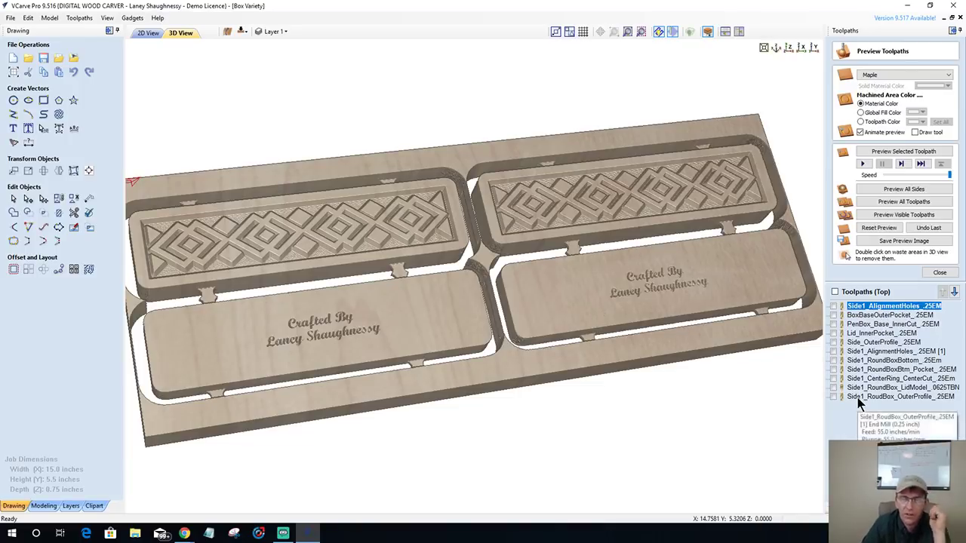